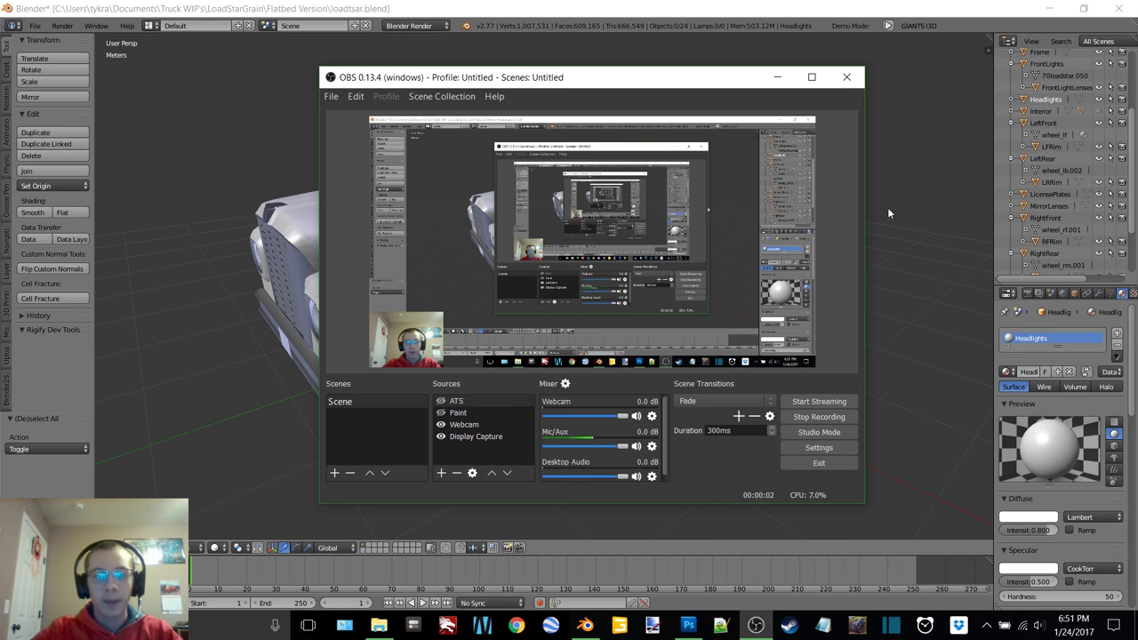
- Inspect the truck model's cab, front end and bare rear frame from several angles
{"action": "left_click", "coordinate": [779, 82]}
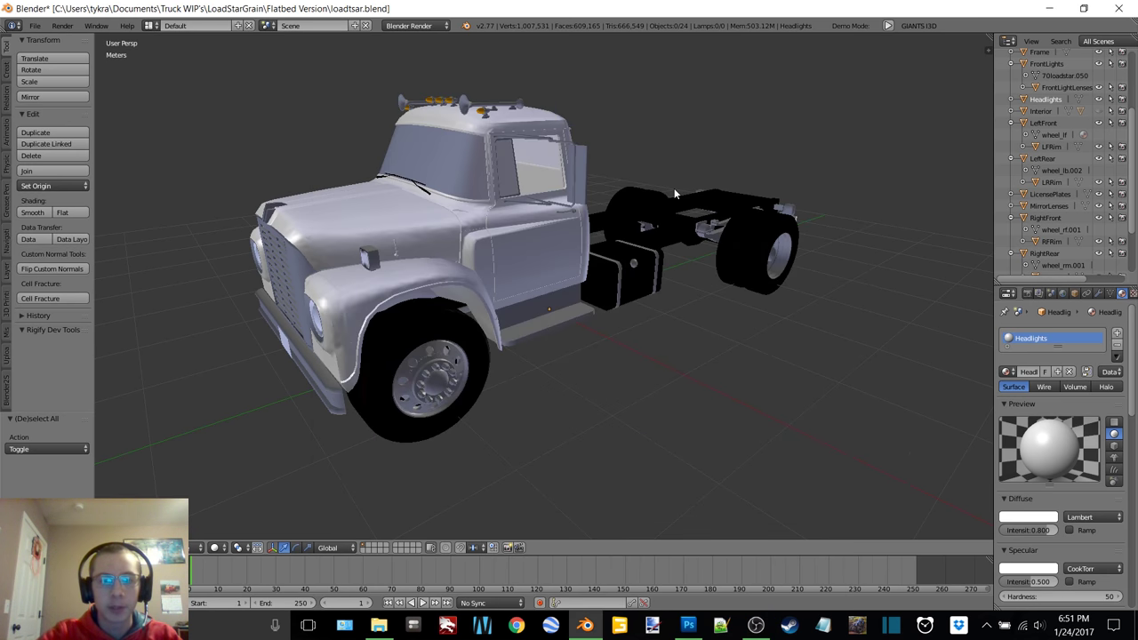
{"action": "middle_click_drag", "start_coordinate": [673, 187], "coordinate": [670, 186]}
{"action": "middle_click_drag", "start_coordinate": [545, 205], "coordinate": [583, 230]}
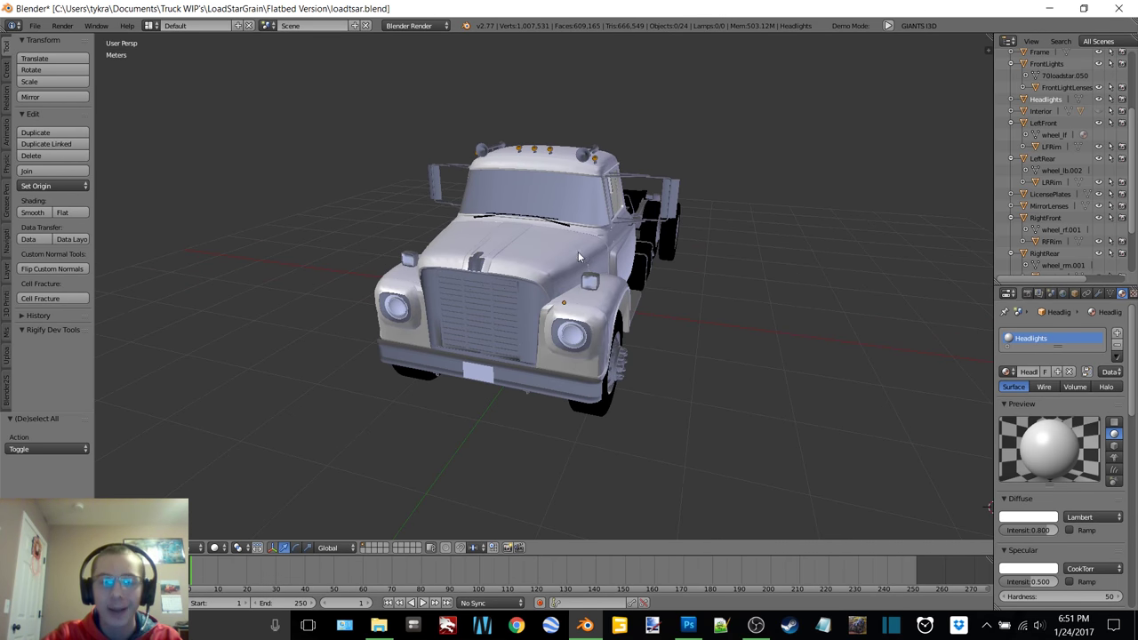
{"action": "middle_click_drag", "start_coordinate": [528, 280], "coordinate": [445, 268]}
{"action": "middle_click_drag", "start_coordinate": [538, 216], "coordinate": [622, 220]}
{"action": "scroll", "coordinate": [574, 202], "scroll_direction": "up", "scroll_amount": 8}
{"action": "scroll", "coordinate": [595, 206], "scroll_direction": "down", "scroll_amount": 8}
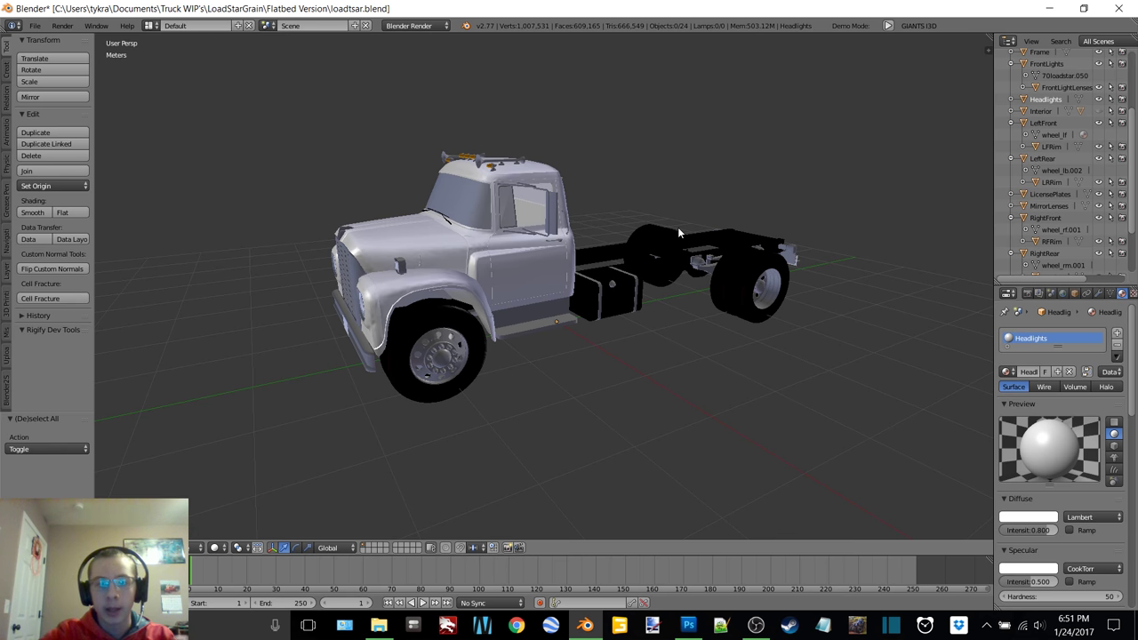
{"action": "middle_click_drag", "start_coordinate": [677, 233], "coordinate": [611, 235]}
{"action": "scroll", "coordinate": [574, 243], "scroll_direction": "up", "scroll_amount": 3}
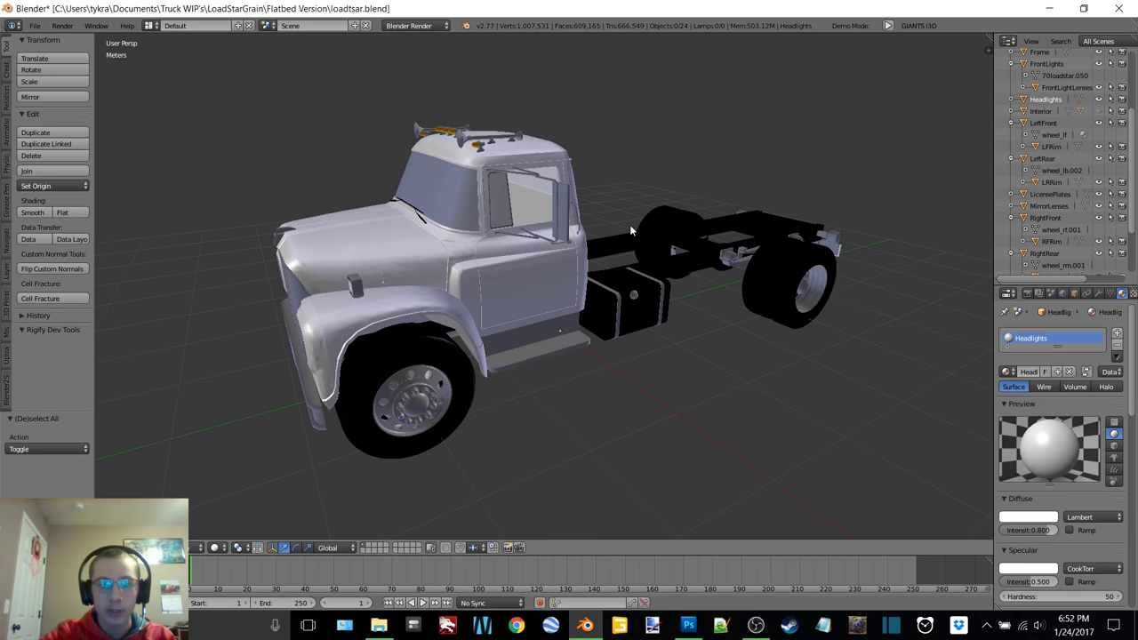
{"action": "middle_click_drag", "start_coordinate": [688, 218], "coordinate": [706, 217]}
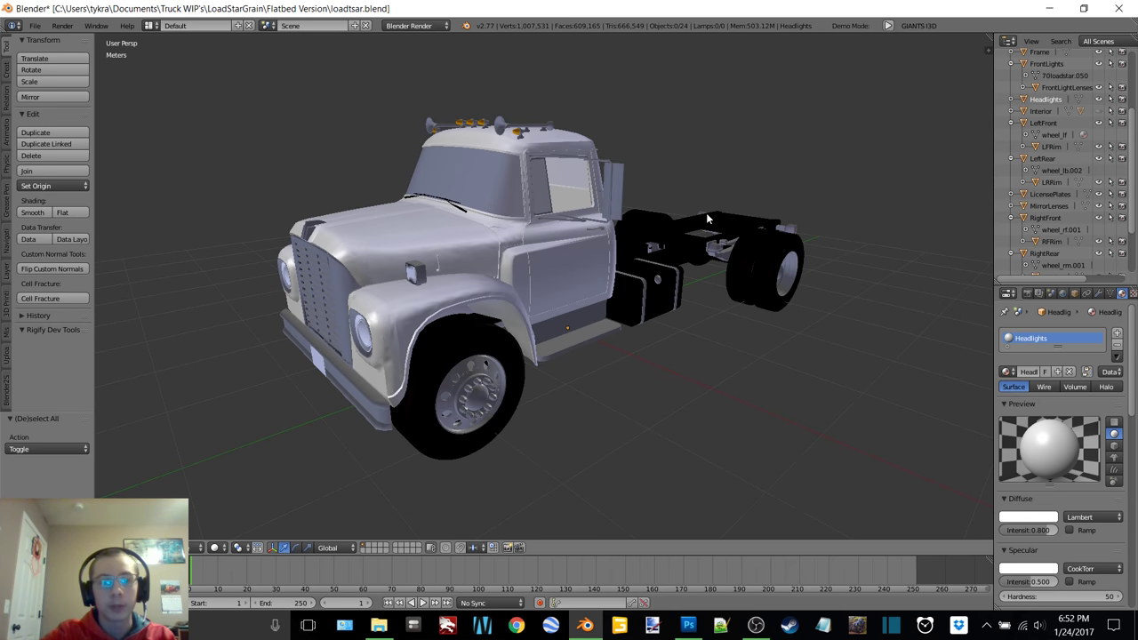
{"action": "middle_click_drag", "start_coordinate": [754, 249], "coordinate": [604, 201]}
{"action": "middle_click_drag", "start_coordinate": [438, 224], "coordinate": [404, 226]}
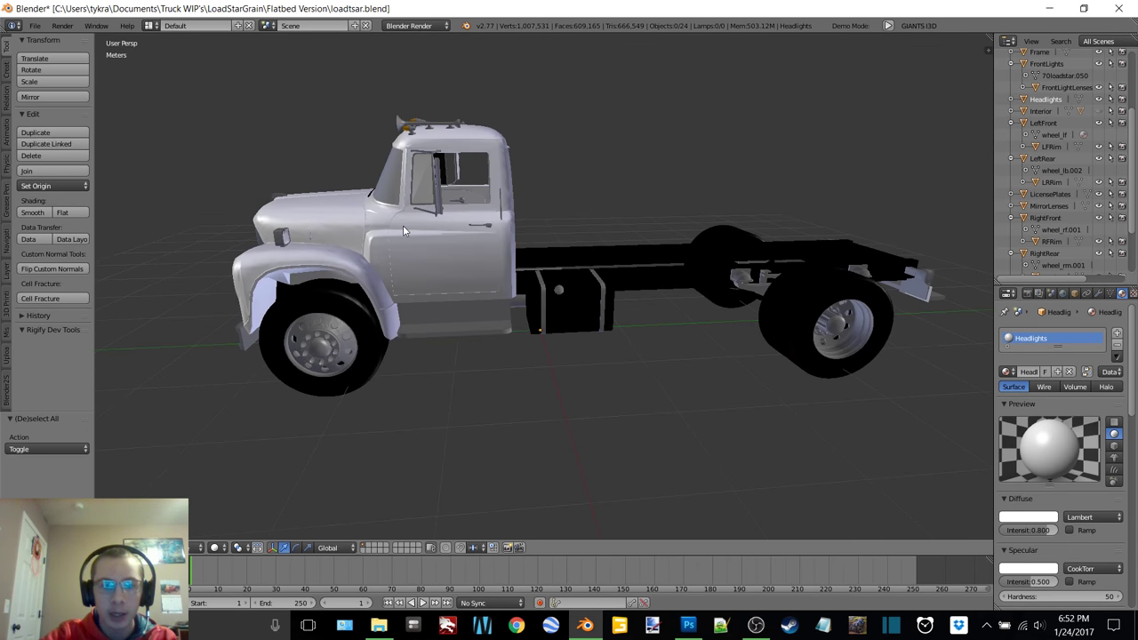
- Switch to Chrome and run a Google image search for "international loadstar flatbed"
{"action": "left_click", "coordinate": [515, 625]}
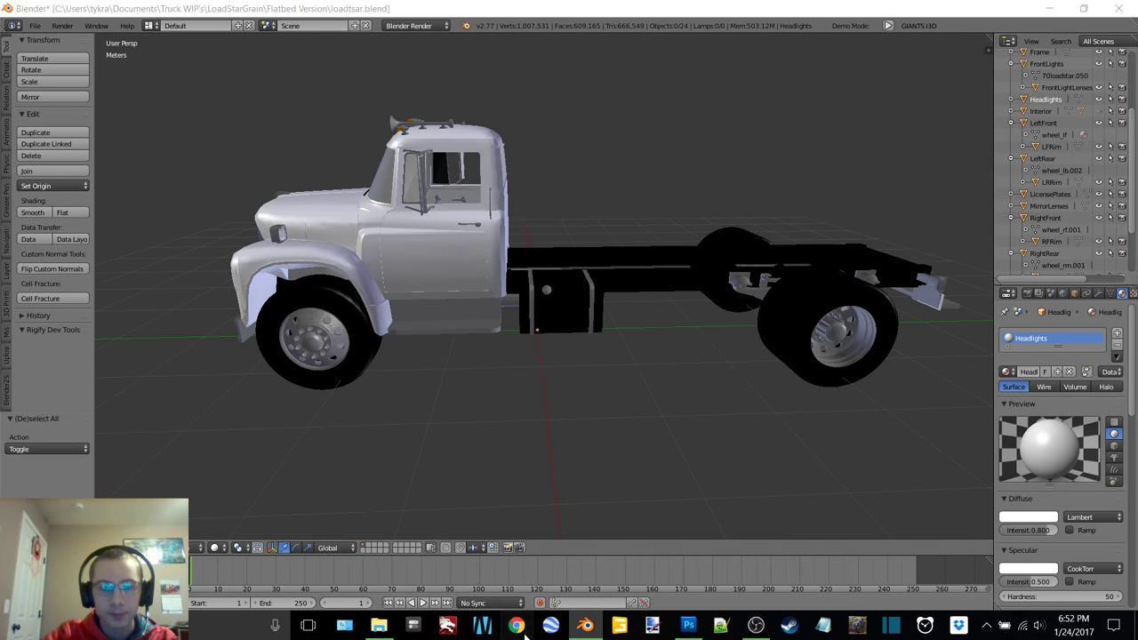
{"action": "type", "text": "int"}
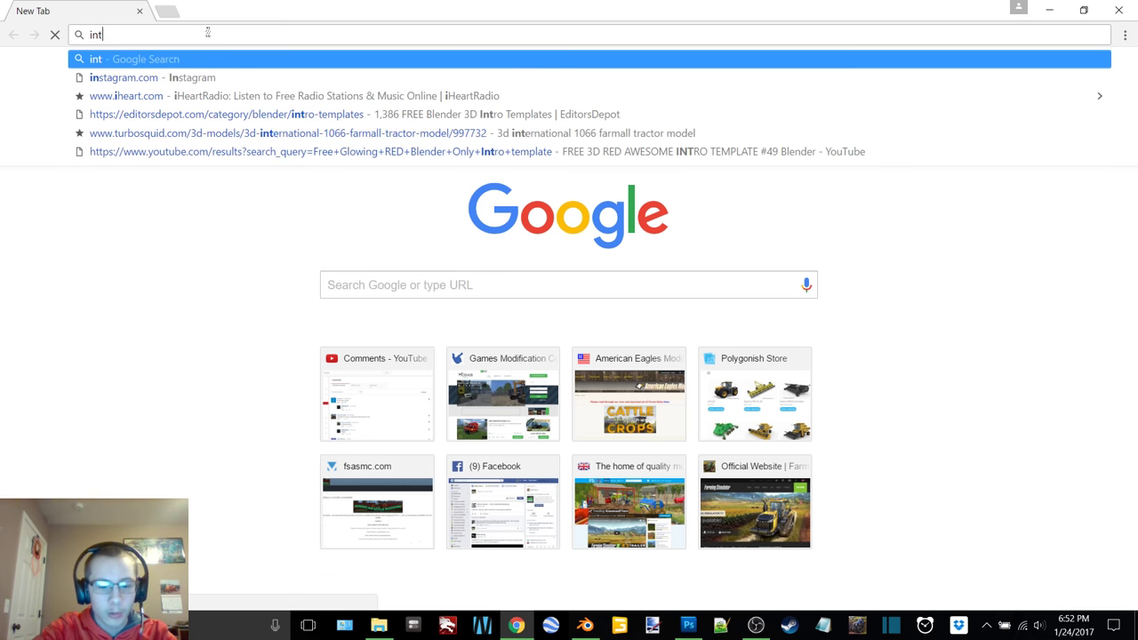
{"action": "type", "text": "ernational "}
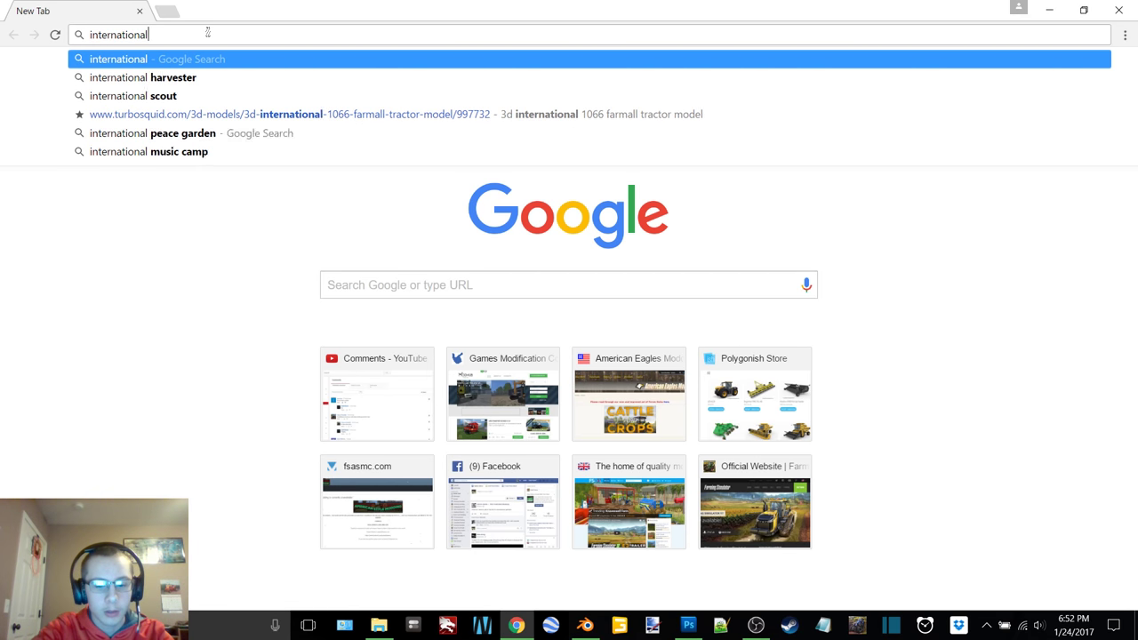
{"action": "type", "text": "loads"}
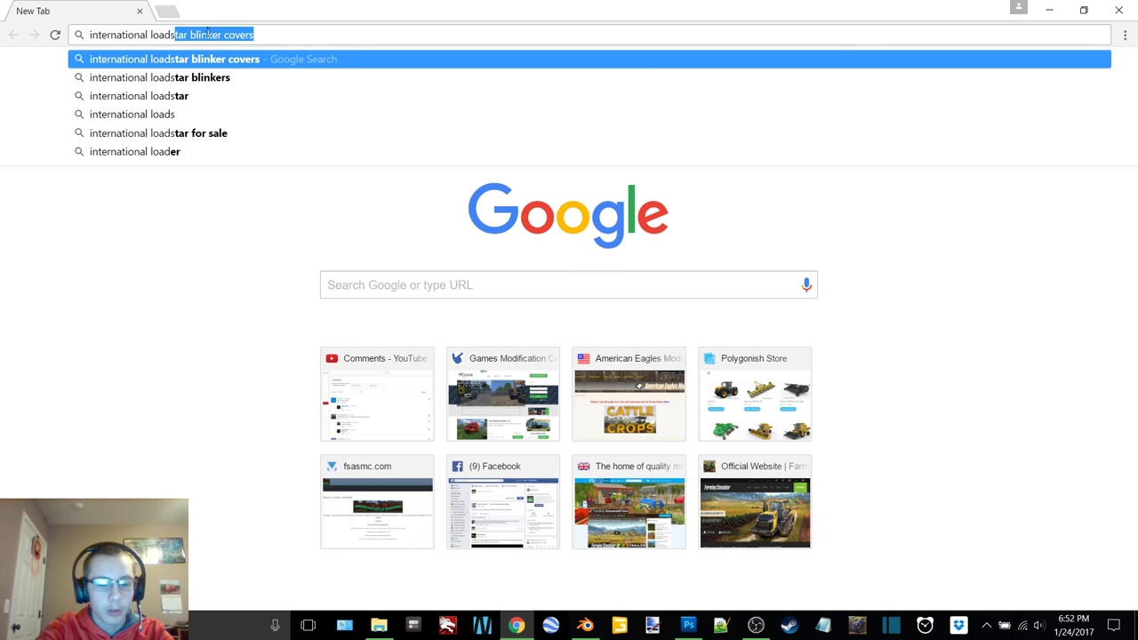
{"action": "type", "text": "tar flat"}
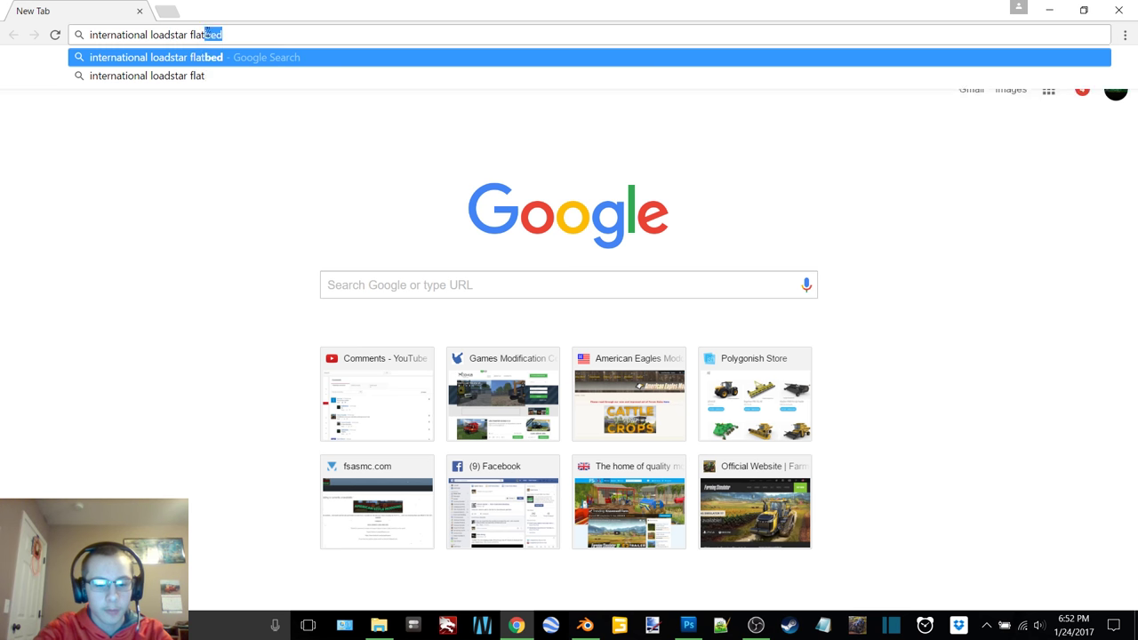
{"action": "key", "text": "Return"}
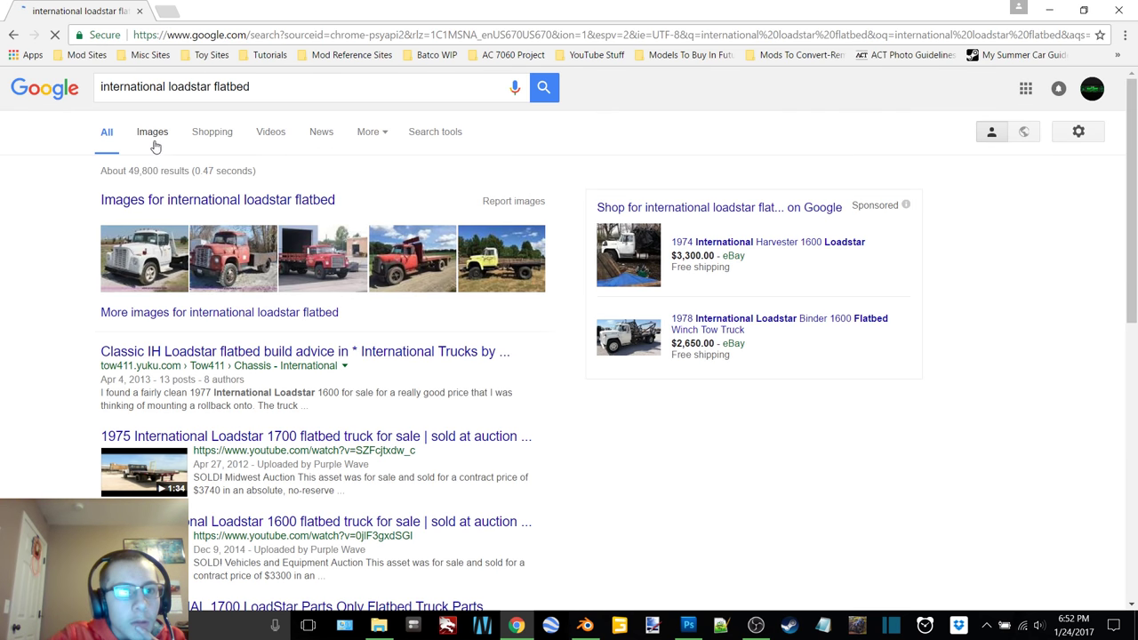
{"action": "left_click", "coordinate": [155, 144]}
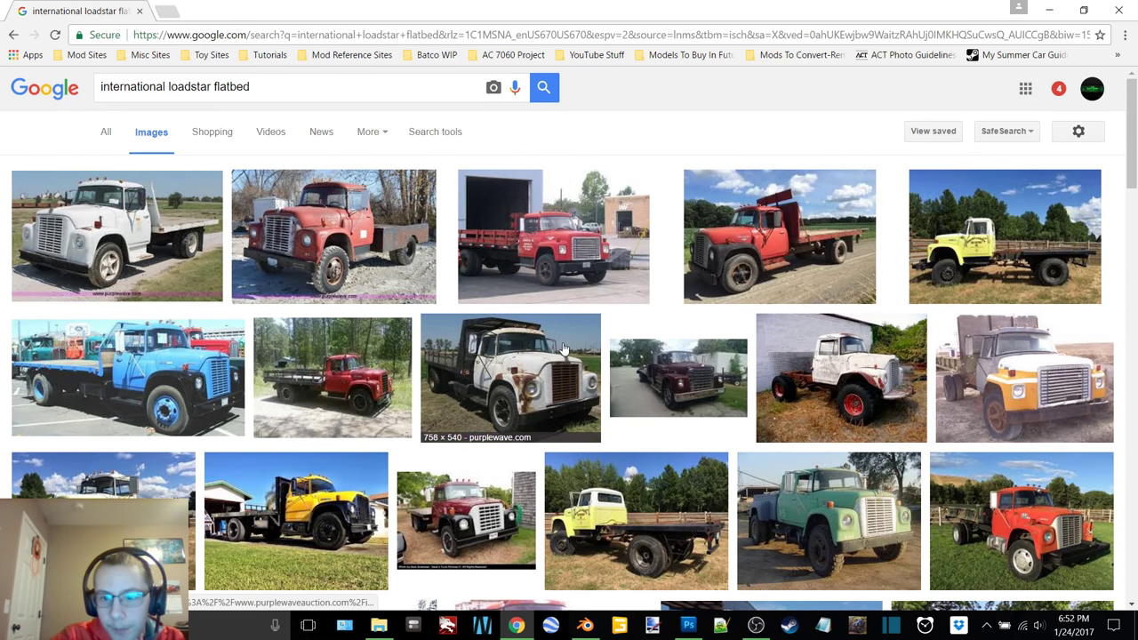
- Browse the truck photos for flatbed references and open the preview of the blue Farming Simulator 15 Loadstar flatbed
{"action": "scroll", "coordinate": [562, 348], "scroll_direction": "down", "scroll_amount": 3}
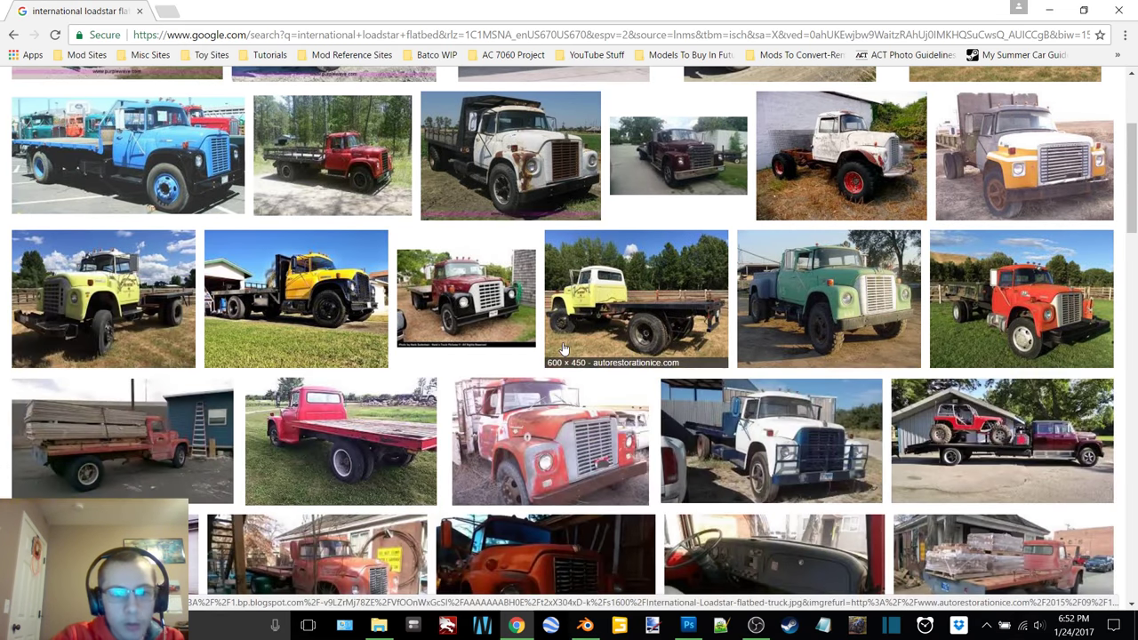
{"action": "scroll", "coordinate": [540, 351], "scroll_direction": "down", "scroll_amount": 2}
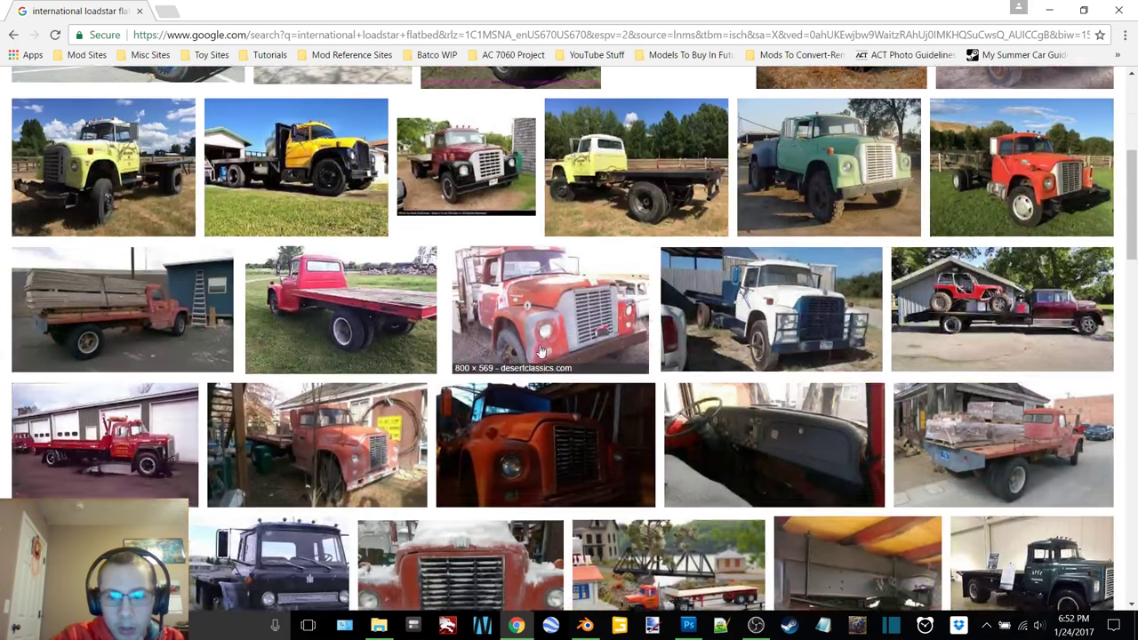
{"action": "scroll", "coordinate": [540, 351], "scroll_direction": "down", "scroll_amount": 2}
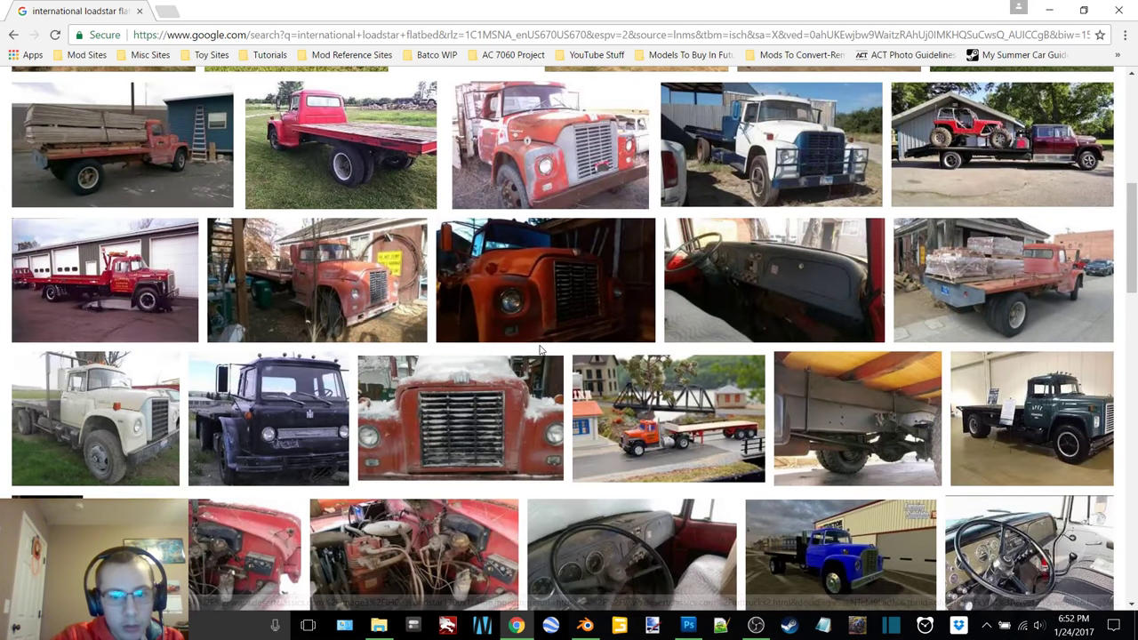
{"action": "scroll", "coordinate": [539, 351], "scroll_direction": "down", "scroll_amount": 2}
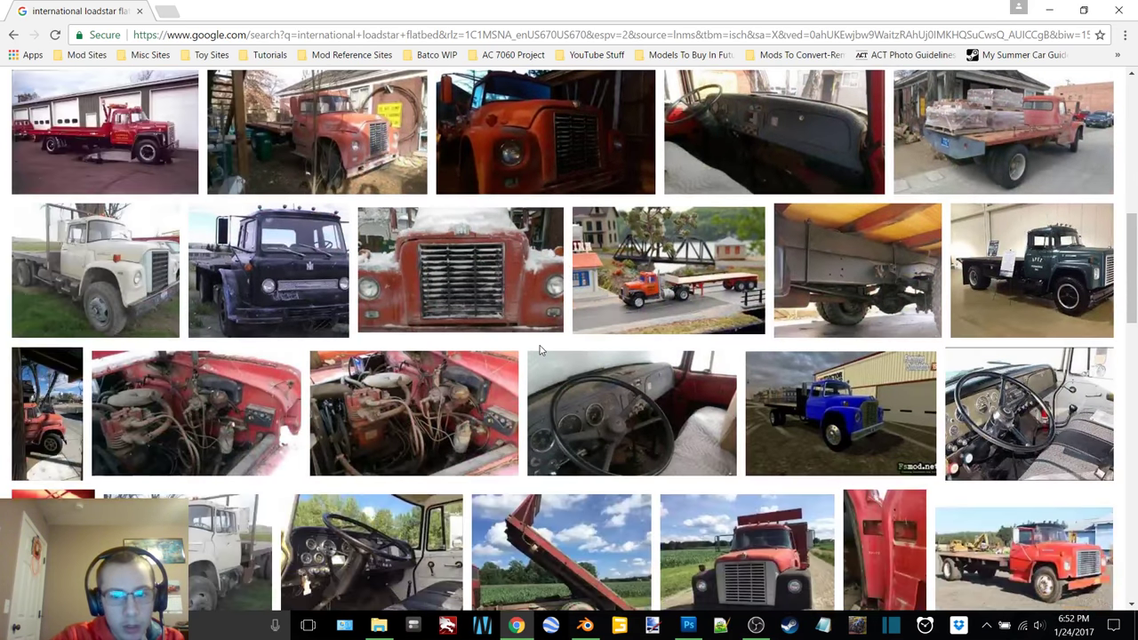
{"action": "left_click", "coordinate": [834, 411]}
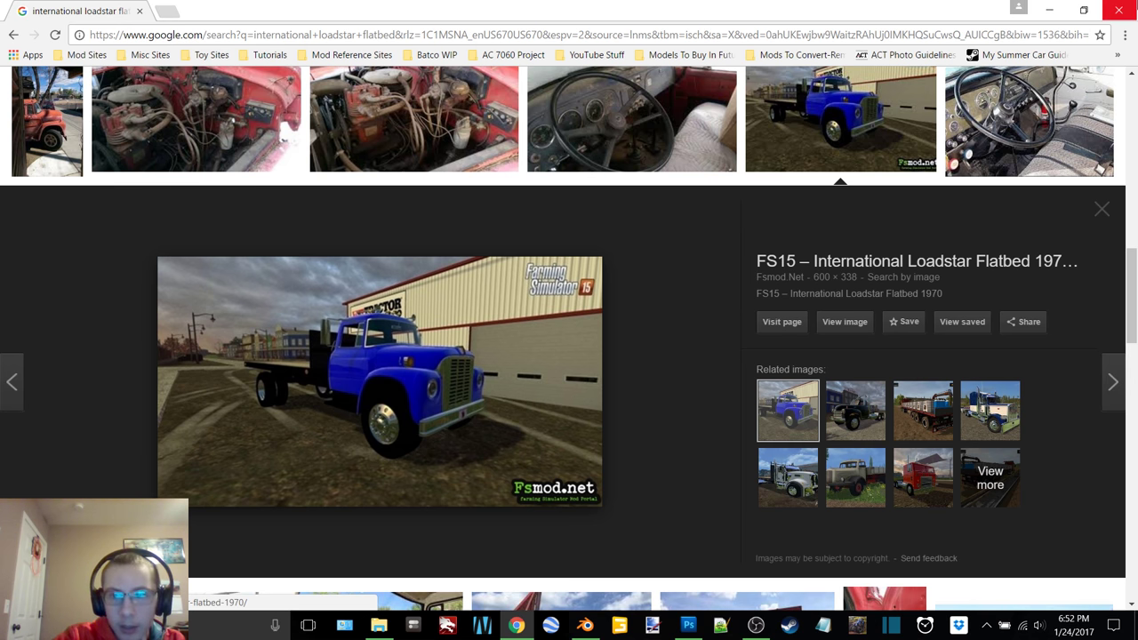
- Switch back to Blender and add a cube mesh to the truck scene
{"action": "key", "text": "alt+Tab"}
{"action": "middle_click_drag", "start_coordinate": [559, 254], "coordinate": [794, 223]}
{"action": "scroll", "coordinate": [1058, 160], "scroll_direction": "up", "scroll_amount": 5}
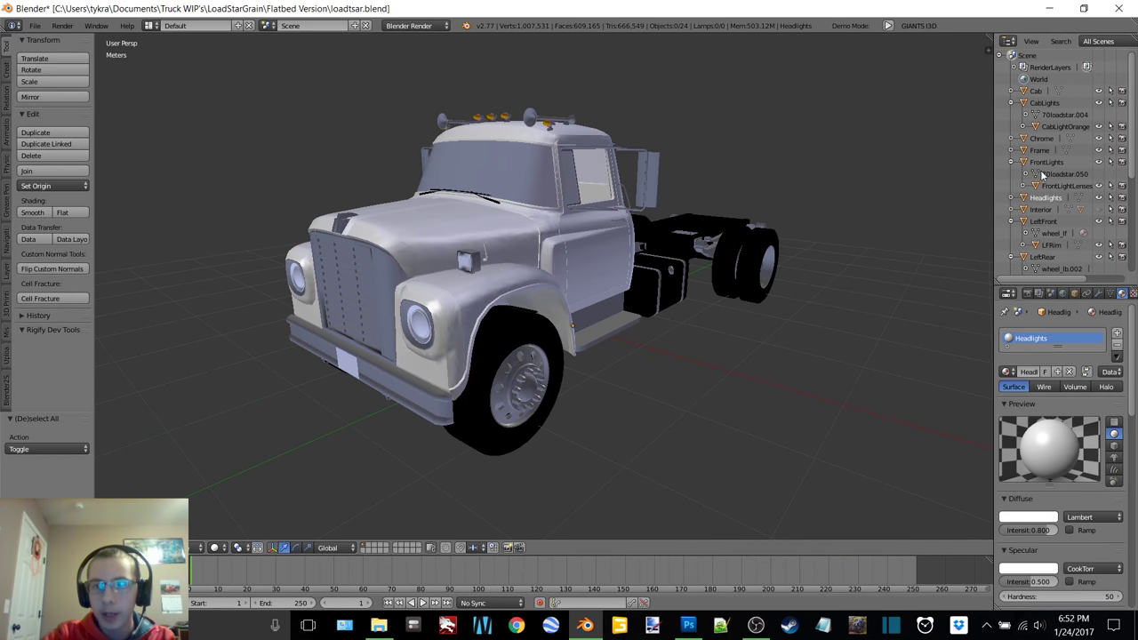
{"action": "middle_click_drag", "start_coordinate": [671, 222], "coordinate": [321, 264]}
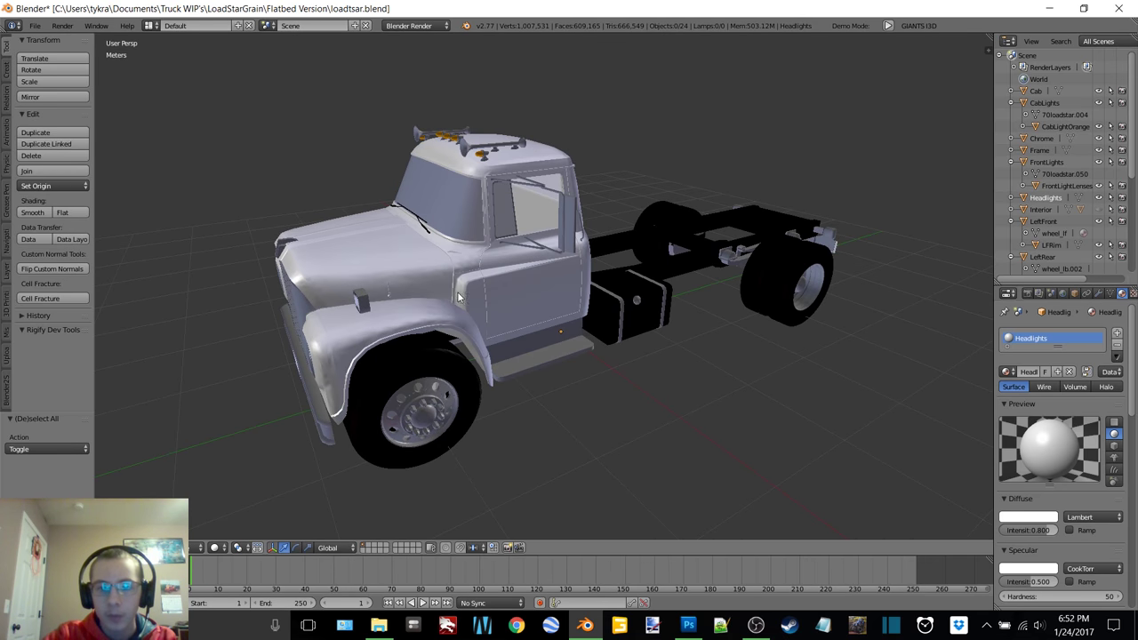
{"action": "mouse_move", "coordinate": [515, 267]}
{"action": "middle_mouse_down"}
{"action": "mouse_move", "coordinate": [476, 261]}
{"action": "mouse_move", "coordinate": [521, 252]}
{"action": "middle_mouse_up"}
{"action": "key", "text": "shift+a"}
{"action": "mouse_move", "coordinate": [520, 249]}
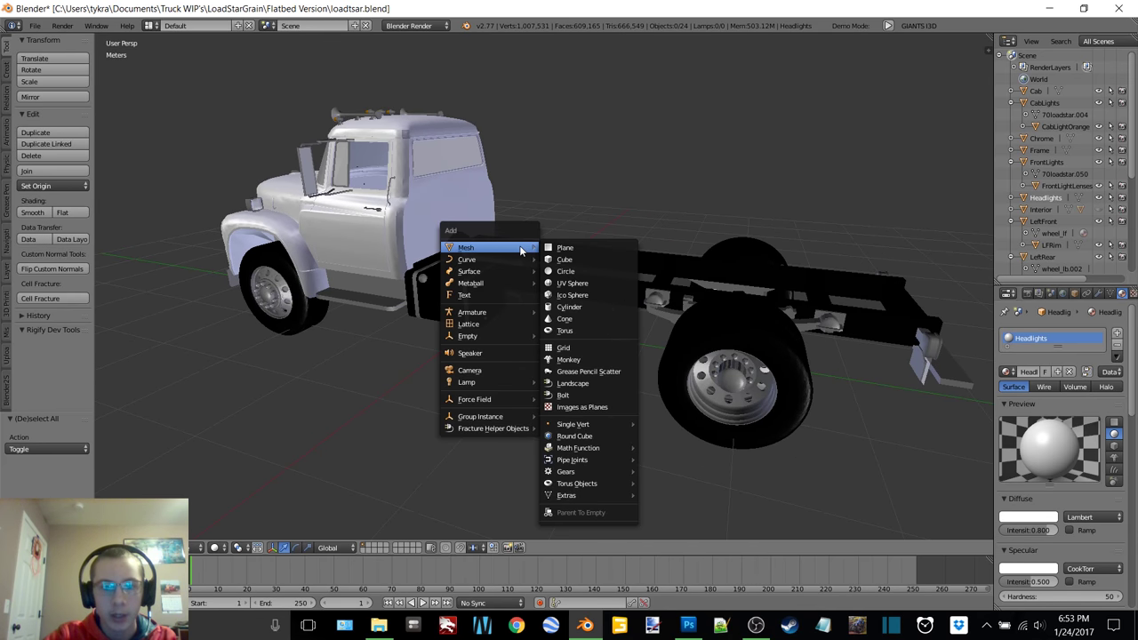
{"action": "left_click", "coordinate": [575, 259]}
- Set the new cube's Z location to 0
{"action": "scroll", "coordinate": [580, 253], "scroll_direction": "down", "scroll_amount": 6}
{"action": "scroll", "coordinate": [580, 253], "scroll_direction": "up", "scroll_amount": 5}
{"action": "scroll", "coordinate": [580, 257], "scroll_direction": "up", "scroll_amount": 4}
{"action": "key", "text": "n"}
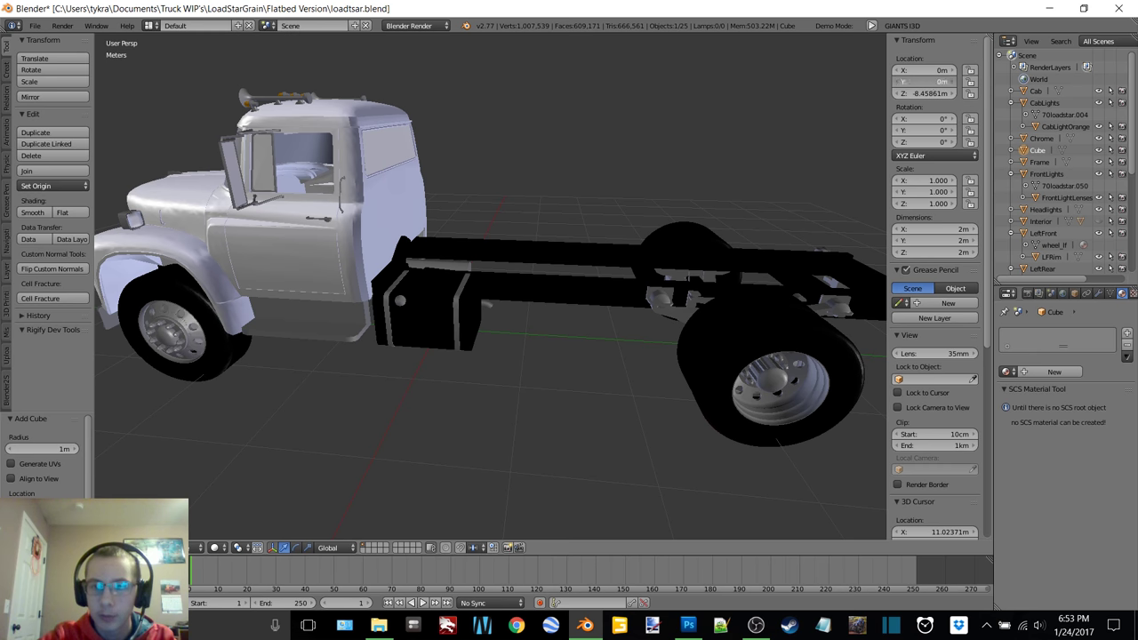
{"action": "scroll", "coordinate": [620, 183], "scroll_direction": "down", "scroll_amount": 6}
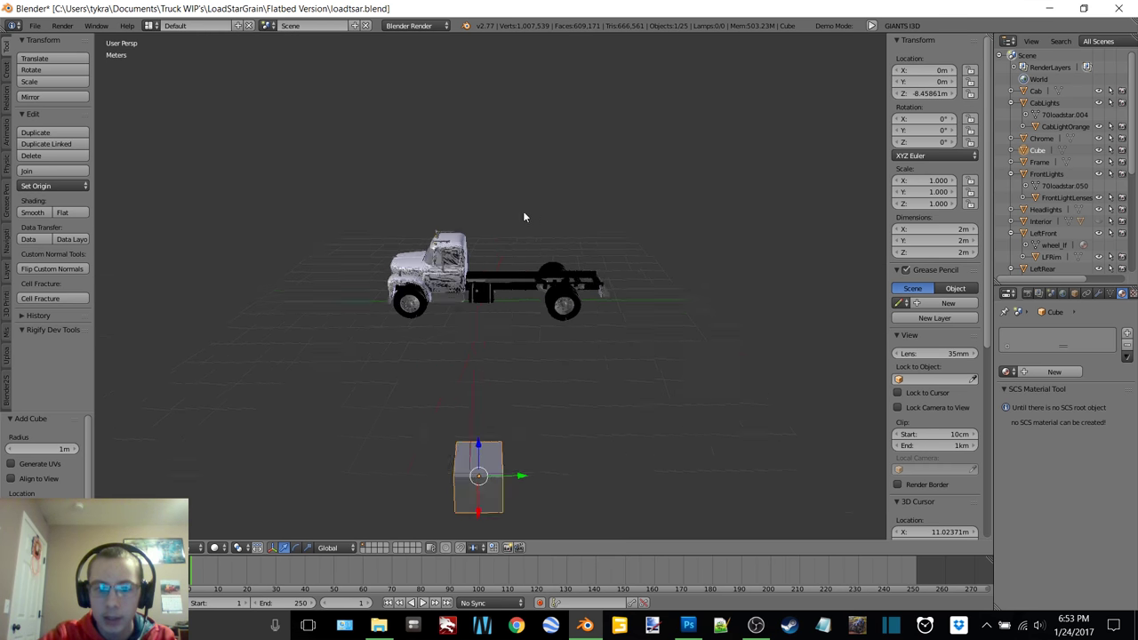
{"action": "middle_click_drag", "start_coordinate": [524, 216], "coordinate": [551, 207]}
{"action": "key", "text": "Tab"}
{"action": "left_click", "coordinate": [617, 199]}
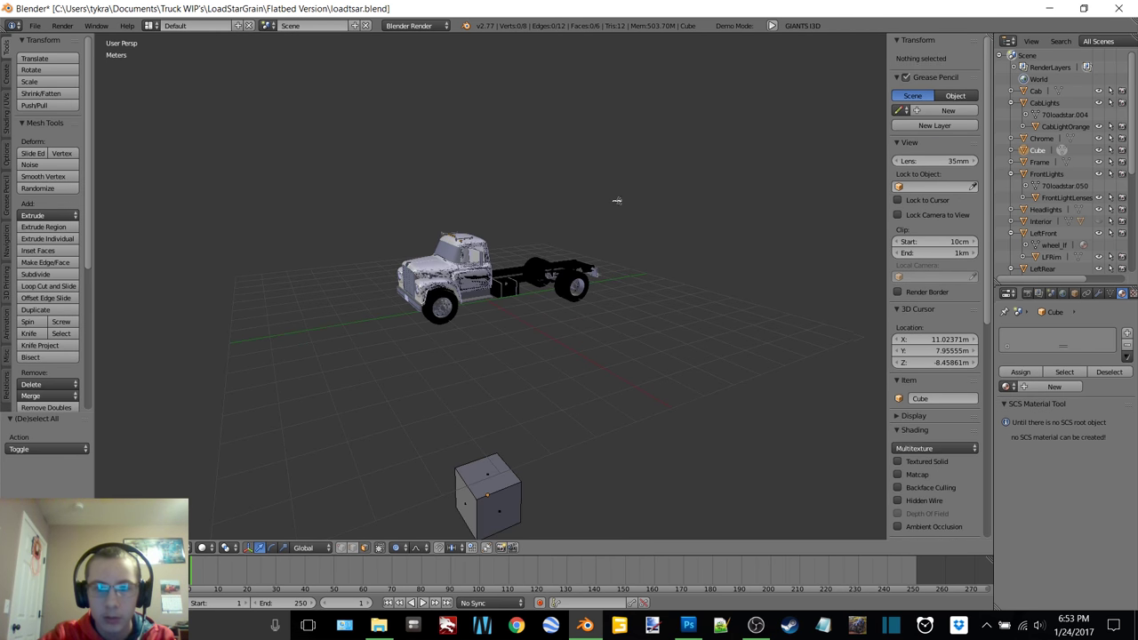
{"action": "key", "text": "Tab"}
{"action": "left_click", "coordinate": [509, 279]}
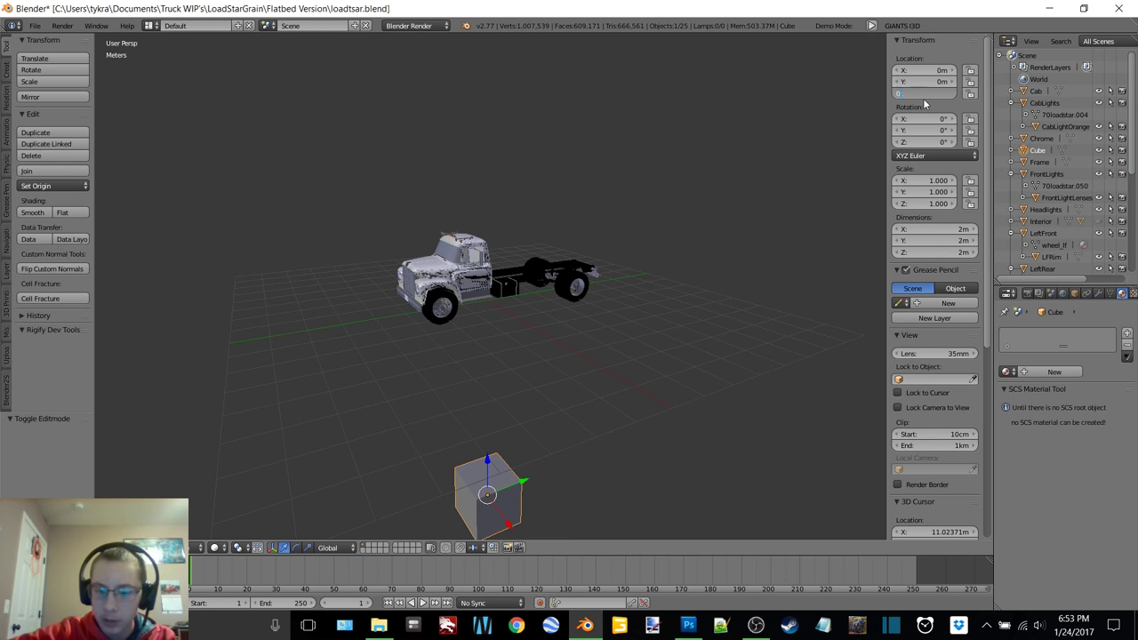
{"action": "key", "text": "Return"}
- Move the cube onto the frame behind the cab, to about Y 1.74 m and Z 0.90 m
{"action": "scroll", "coordinate": [622, 285], "scroll_direction": "up", "scroll_amount": 5}
{"action": "middle_click_drag", "start_coordinate": [591, 297], "coordinate": [522, 318]}
{"action": "left_click_drag", "start_coordinate": [483, 324], "coordinate": [585, 254]}
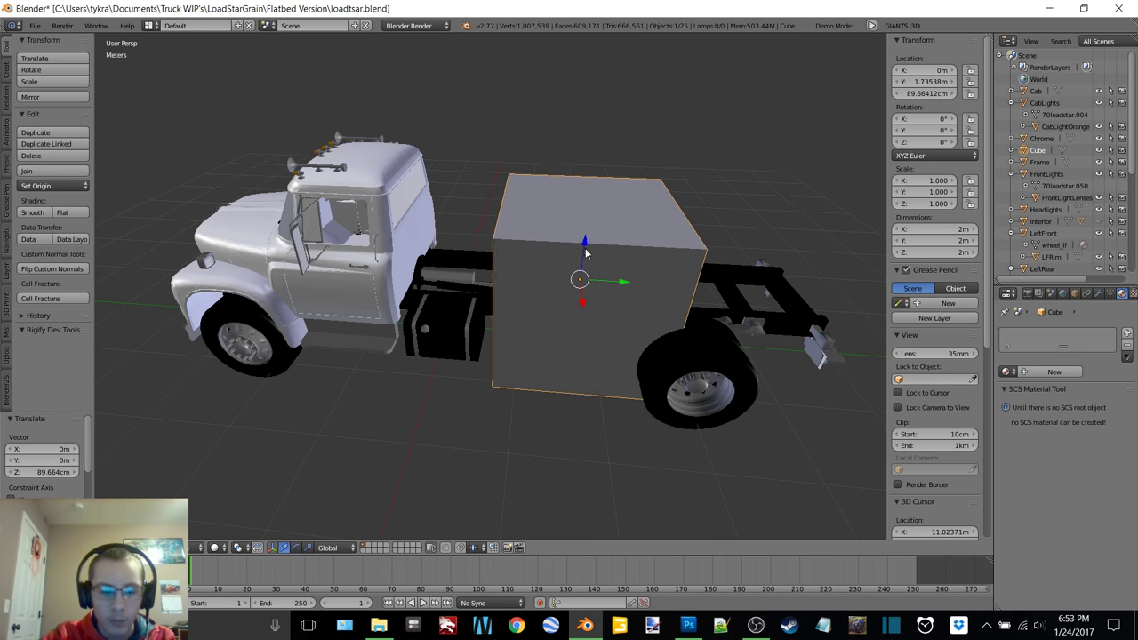
- Enter Edit Mode on the cube and rename the object as Flatbed
{"action": "key", "text": "Tab"}
{"action": "left_click", "coordinate": [663, 251]}
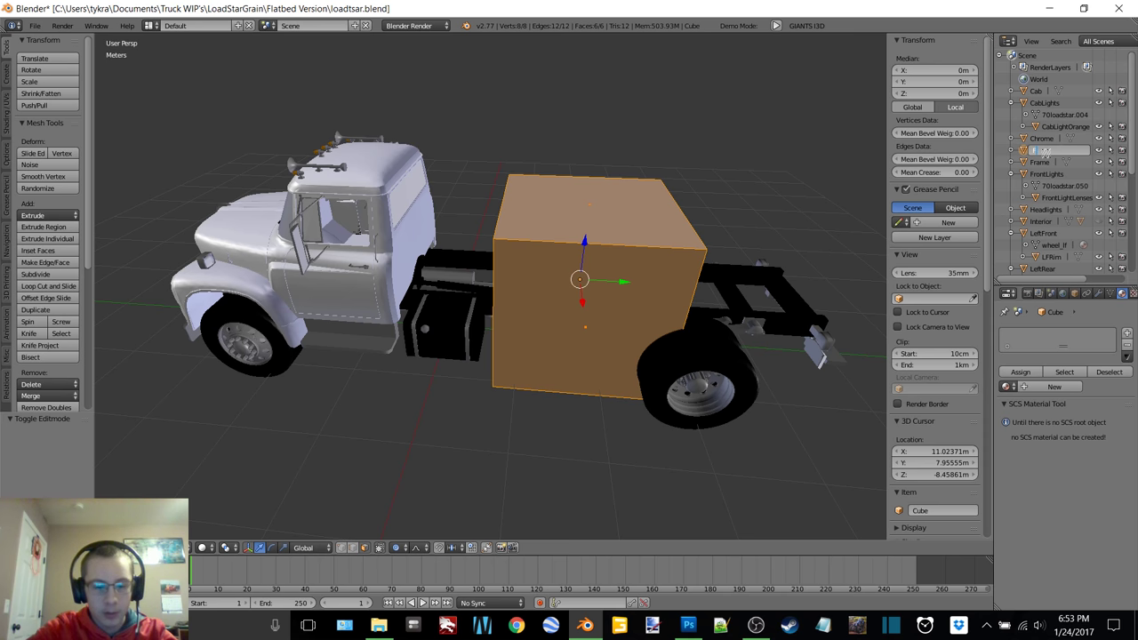
{"action": "scroll", "coordinate": [617, 223], "scroll_direction": "up", "scroll_amount": 4}
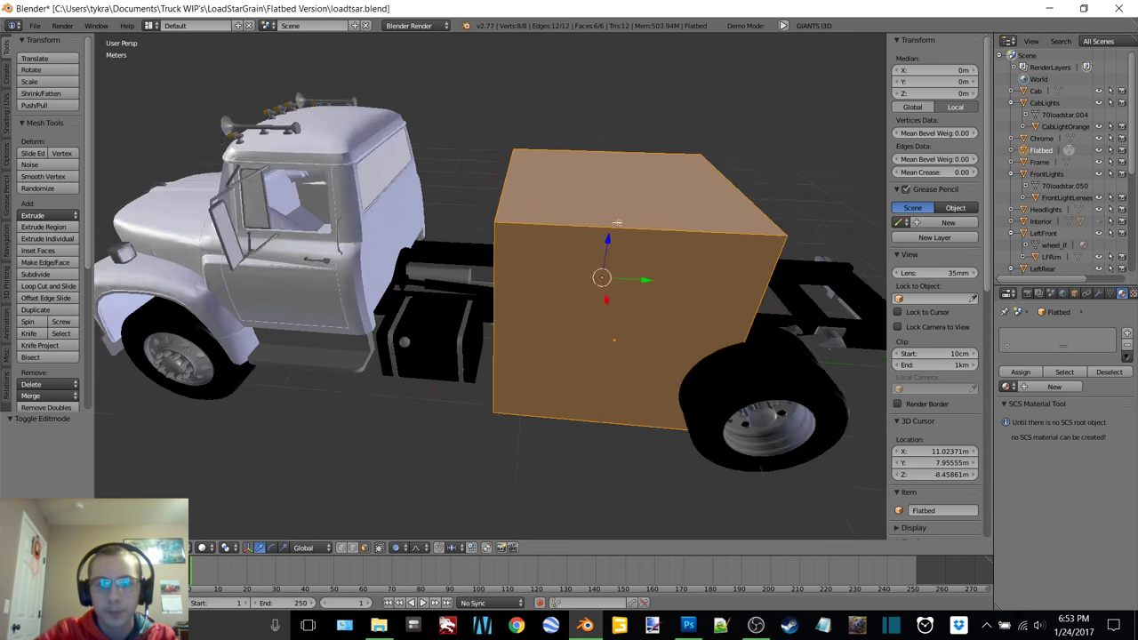
- Move the flatbed's front face toward the cab, to about Y -1.92 m in local coordinates
{"action": "mouse_move", "coordinate": [534, 236]}
{"action": "middle_mouse_down"}
{"action": "mouse_move", "coordinate": [560, 205]}
{"action": "mouse_move", "coordinate": [551, 228]}
{"action": "middle_mouse_up"}
{"action": "right_click", "coordinate": [553, 234]}
{"action": "key", "text": "s"}
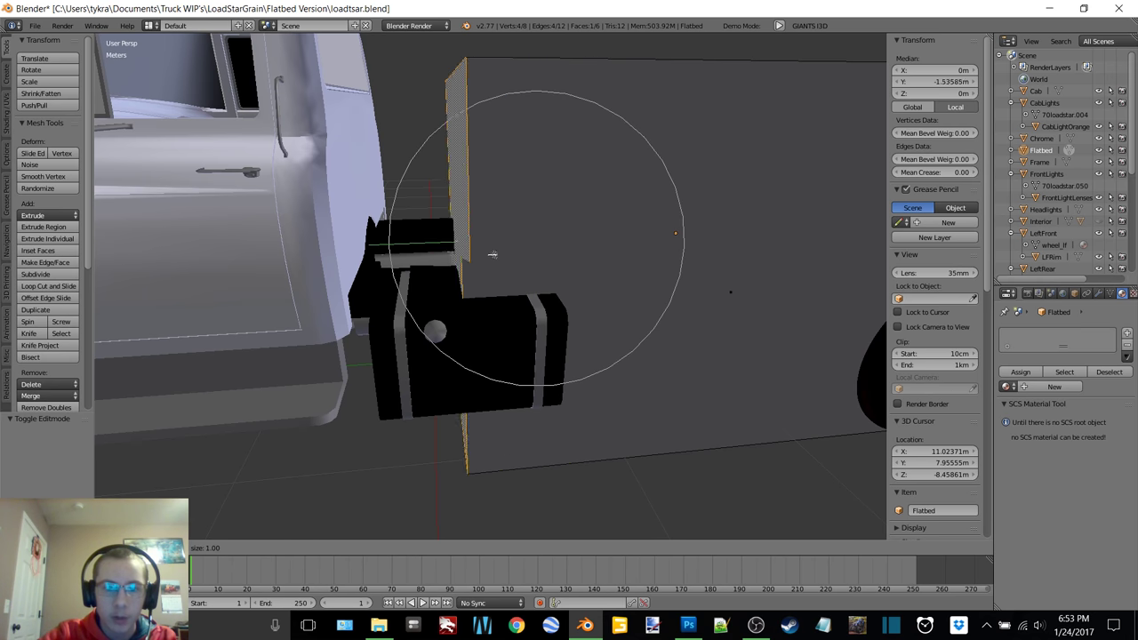
{"action": "left_click", "coordinate": [466, 259]}
{"action": "middle_click_drag", "start_coordinate": [489, 253], "coordinate": [520, 278]}
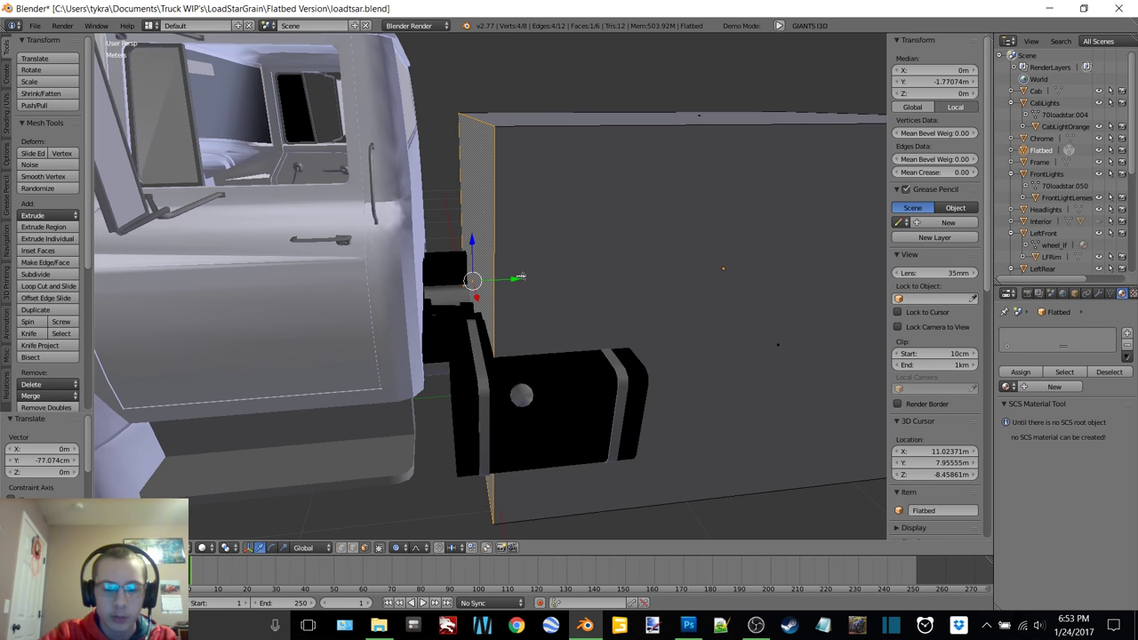
{"action": "left_click_drag", "start_coordinate": [520, 278], "coordinate": [492, 285]}
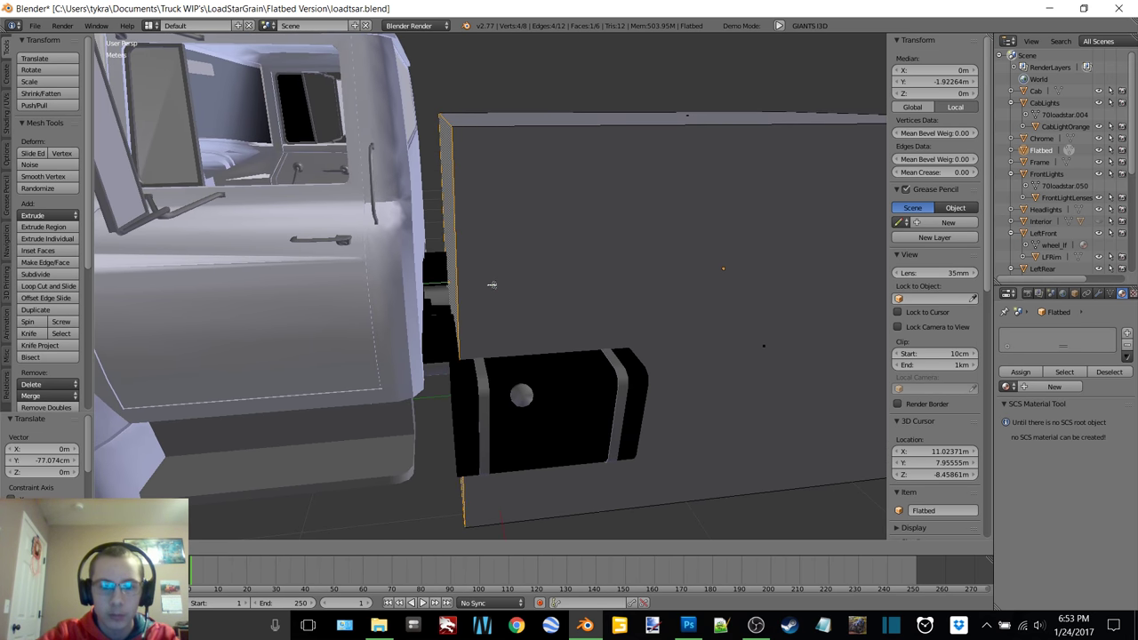
{"action": "left_click", "coordinate": [491, 285]}
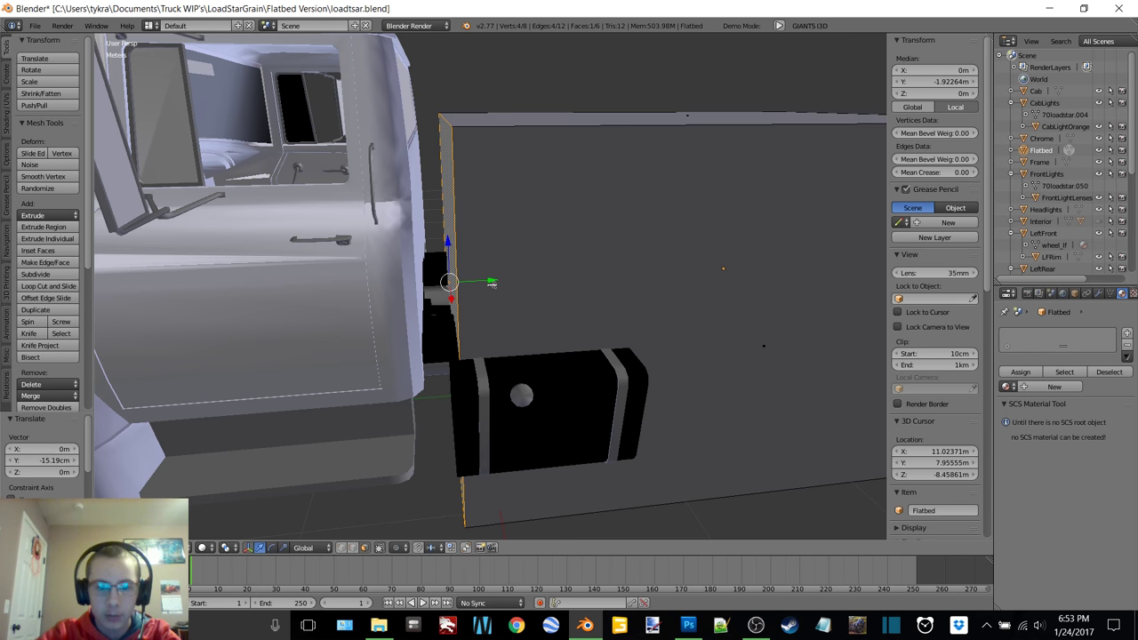
- Nudge the front face closer to the back of the cab, to about Y -2.04 m
{"action": "left_click_drag", "start_coordinate": [491, 282], "coordinate": [471, 281]}
{"action": "middle_click_drag", "start_coordinate": [480, 269], "coordinate": [511, 311], "text": "shift"}
{"action": "scroll", "coordinate": [521, 290], "scroll_direction": "up", "scroll_amount": 3}
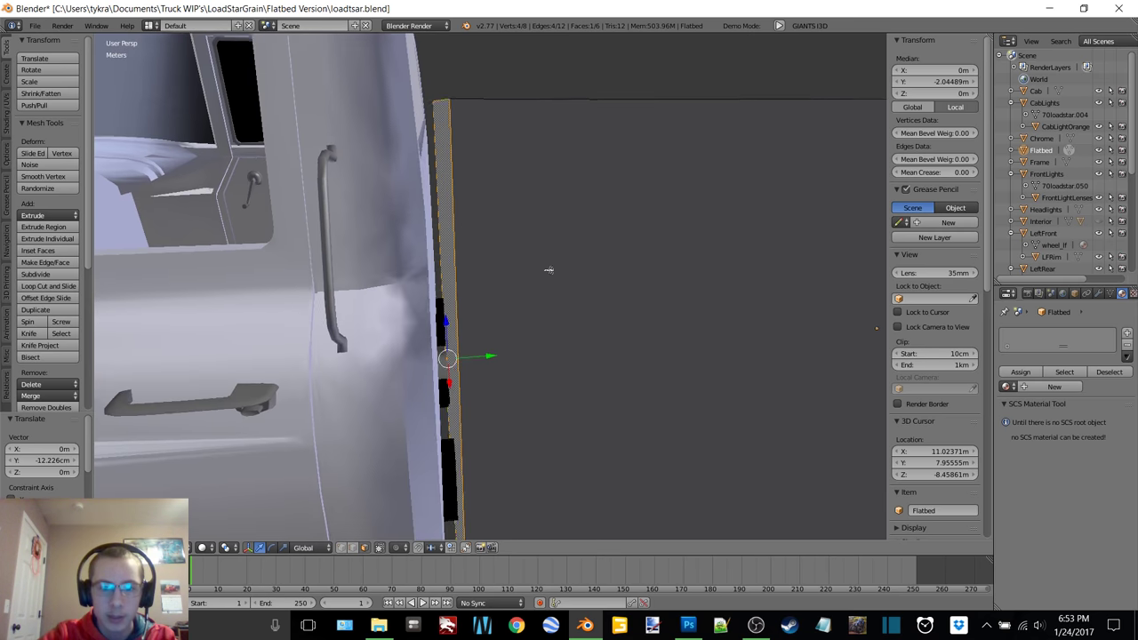
{"action": "middle_click_drag", "start_coordinate": [549, 270], "coordinate": [510, 331]}
{"action": "left_click_drag", "start_coordinate": [495, 356], "coordinate": [492, 352]}
- Extend the flatbed's rear face about 1.66 m backward to the end of the truck frame
{"action": "scroll", "coordinate": [569, 357], "scroll_direction": "down", "scroll_amount": 4}
{"action": "middle_click_drag", "start_coordinate": [577, 358], "coordinate": [355, 345], "text": "shift"}
{"action": "middle_click_drag", "start_coordinate": [569, 347], "coordinate": [416, 259]}
{"action": "right_click", "coordinate": [417, 259]}
{"action": "left_click_drag", "start_coordinate": [464, 291], "coordinate": [634, 293]}
- Lower the flatbed's top face and raise its bottom face to about Z 3 cm, forming a thin deck above the rear wheels
{"action": "right_click", "coordinate": [519, 188]}
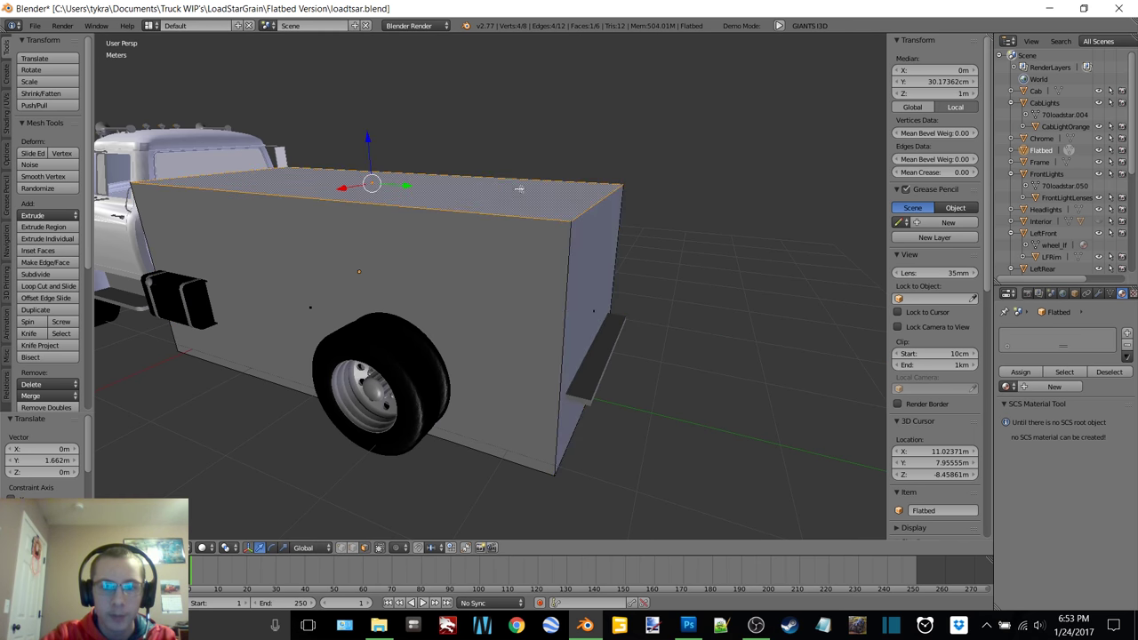
{"action": "left_click_drag", "start_coordinate": [364, 144], "coordinate": [400, 207]}
{"action": "middle_click_drag", "start_coordinate": [400, 208], "coordinate": [541, 317]}
{"action": "right_click", "coordinate": [486, 321]}
{"action": "left_click_drag", "start_coordinate": [360, 340], "coordinate": [380, 211]}
{"action": "middle_click_drag", "start_coordinate": [380, 210], "coordinate": [424, 266]}
{"action": "left_click_drag", "start_coordinate": [424, 267], "coordinate": [433, 291]}
{"action": "middle_click_drag", "start_coordinate": [472, 292], "coordinate": [447, 255], "text": "shift"}
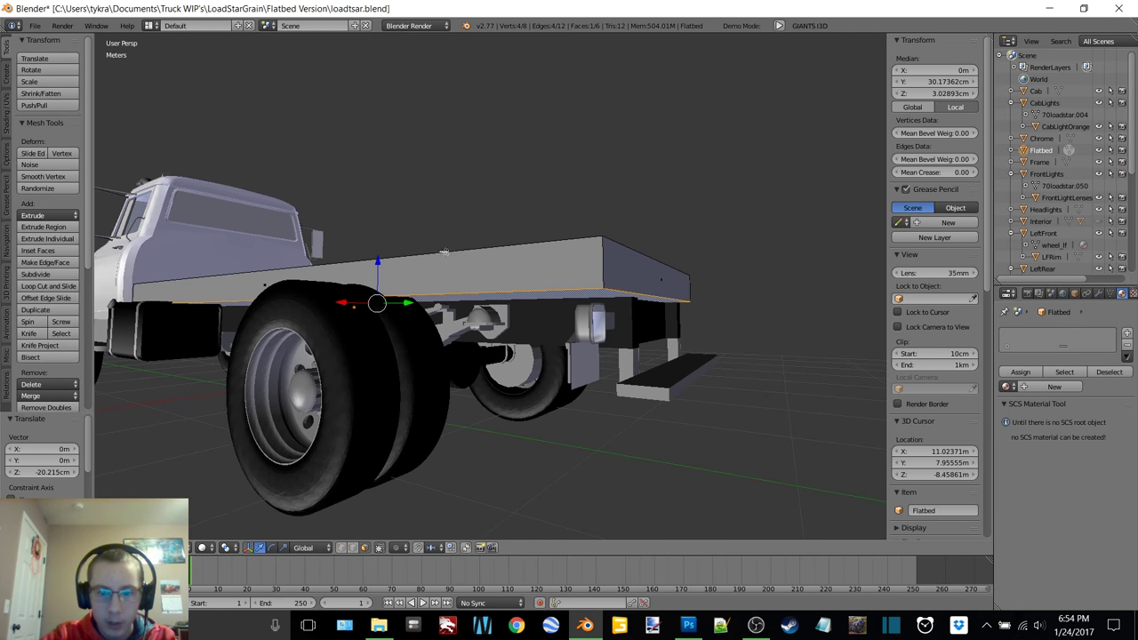
- Lower the flatbed's bottom face slightly to about Z 2 cm, toward the truck frame
{"action": "scroll", "coordinate": [528, 219], "scroll_direction": "up", "scroll_amount": 4}
{"action": "middle_click_drag", "start_coordinate": [576, 267], "coordinate": [264, 283]}
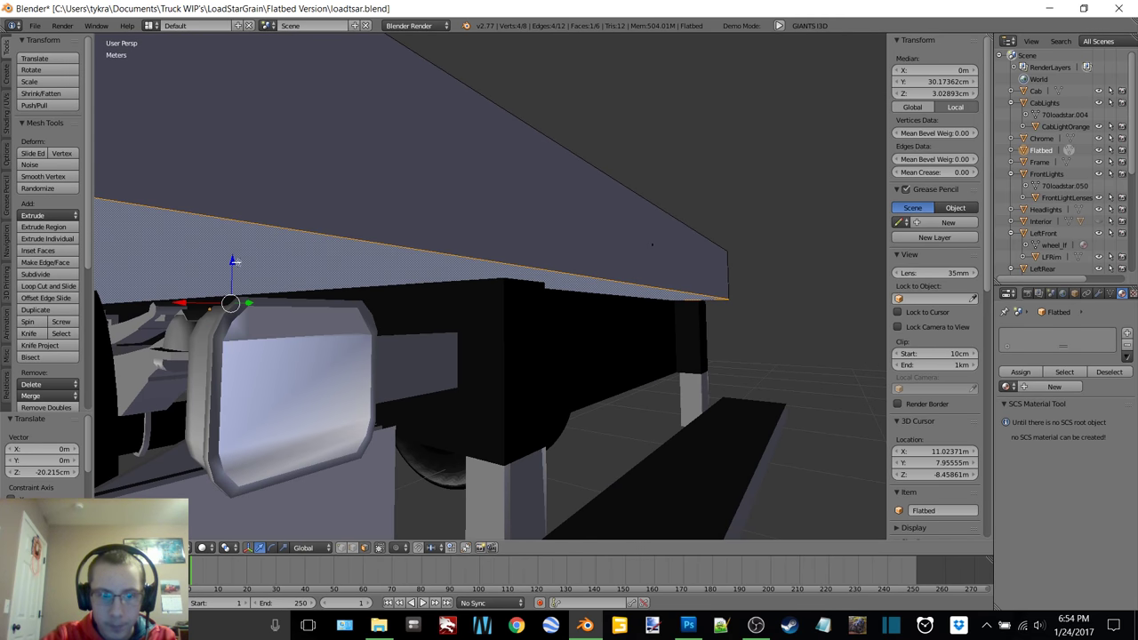
{"action": "left_click_drag", "start_coordinate": [234, 261], "coordinate": [241, 266]}
- Add one loop cut across the flatbed close to its front edge, at about Y -1.98 m, and clear the selection
{"action": "middle_click_drag", "start_coordinate": [241, 266], "coordinate": [485, 274]}
{"action": "scroll", "coordinate": [383, 287], "scroll_direction": "down", "scroll_amount": 3}
{"action": "middle_click_drag", "start_coordinate": [374, 277], "coordinate": [477, 258]}
{"action": "middle_click_drag", "start_coordinate": [477, 303], "coordinate": [487, 292]}
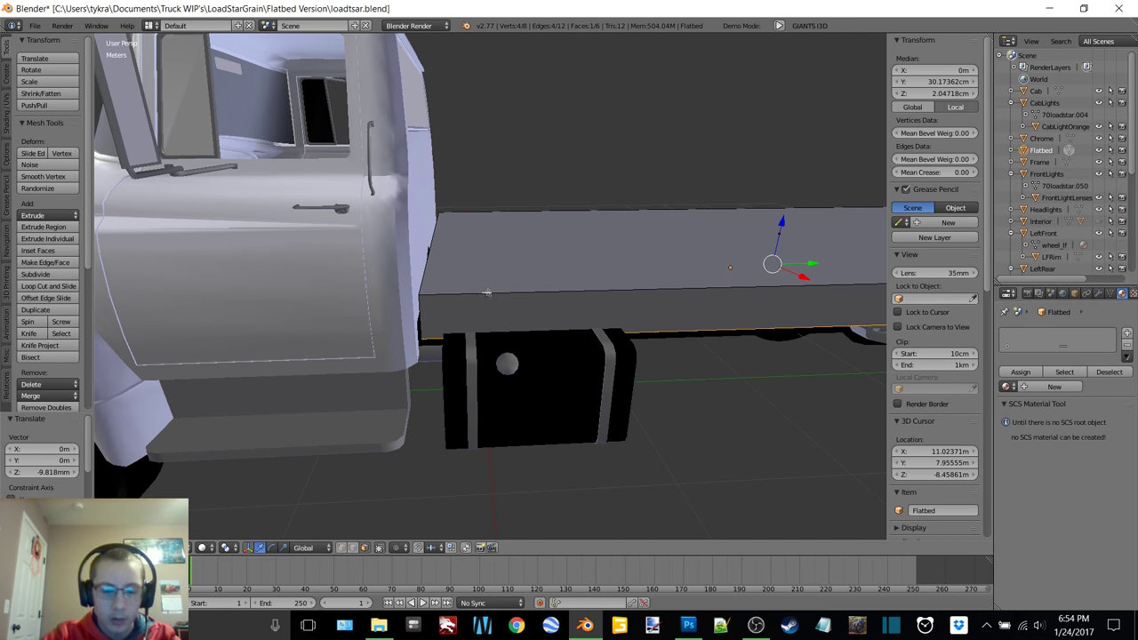
{"action": "key", "text": "ctrl+r"}
{"action": "left_click", "coordinate": [785, 272]}
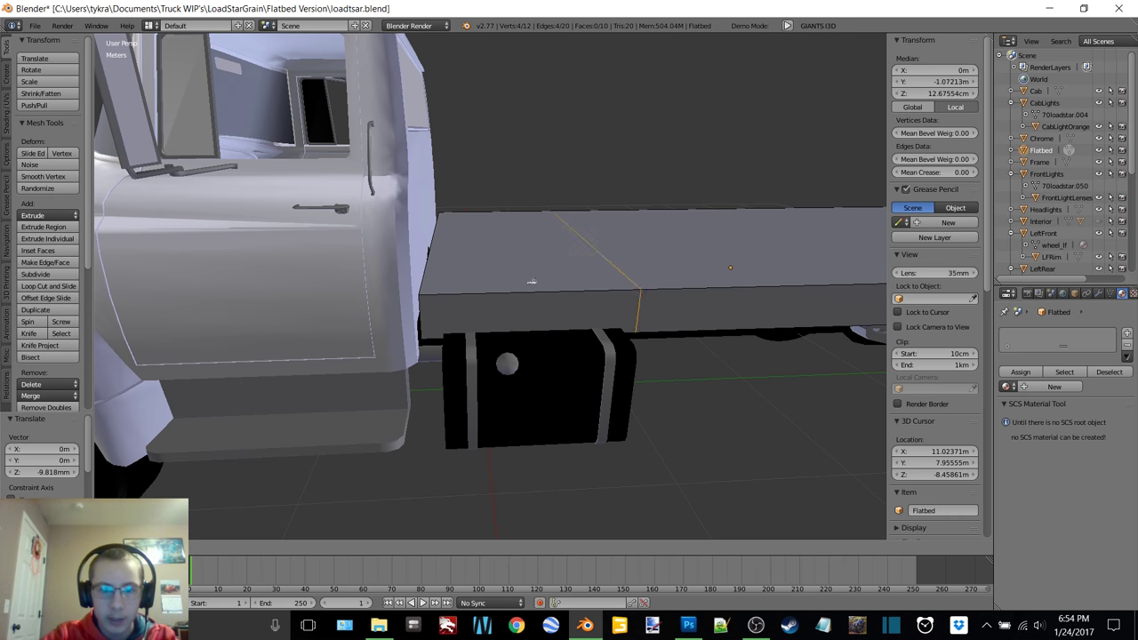
{"action": "left_click", "coordinate": [362, 304]}
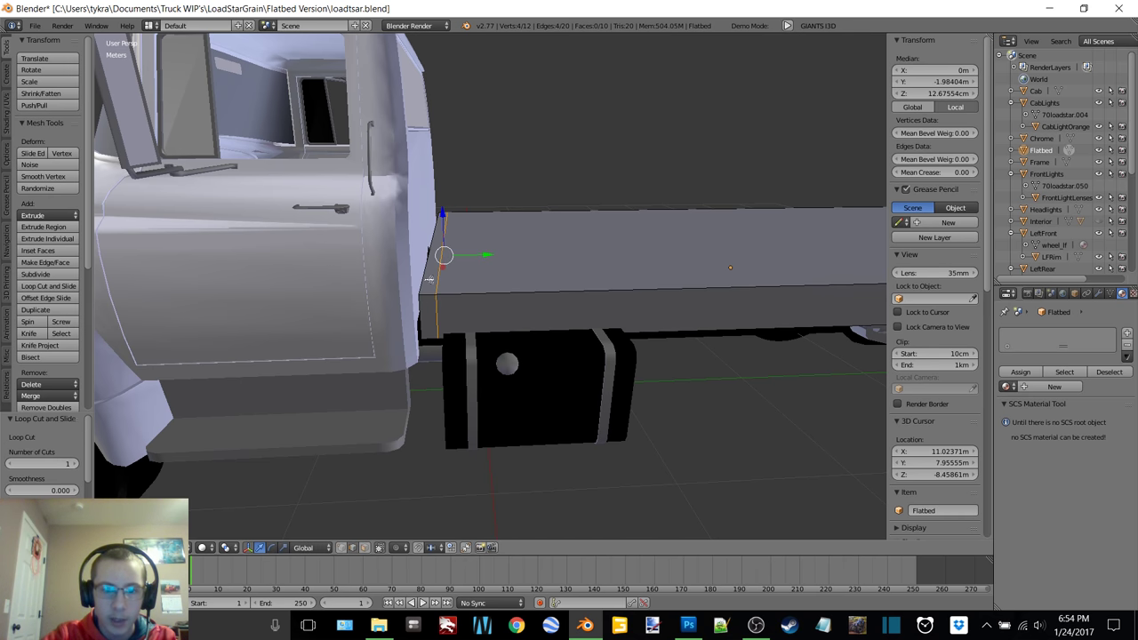
{"action": "key", "text": "a"}
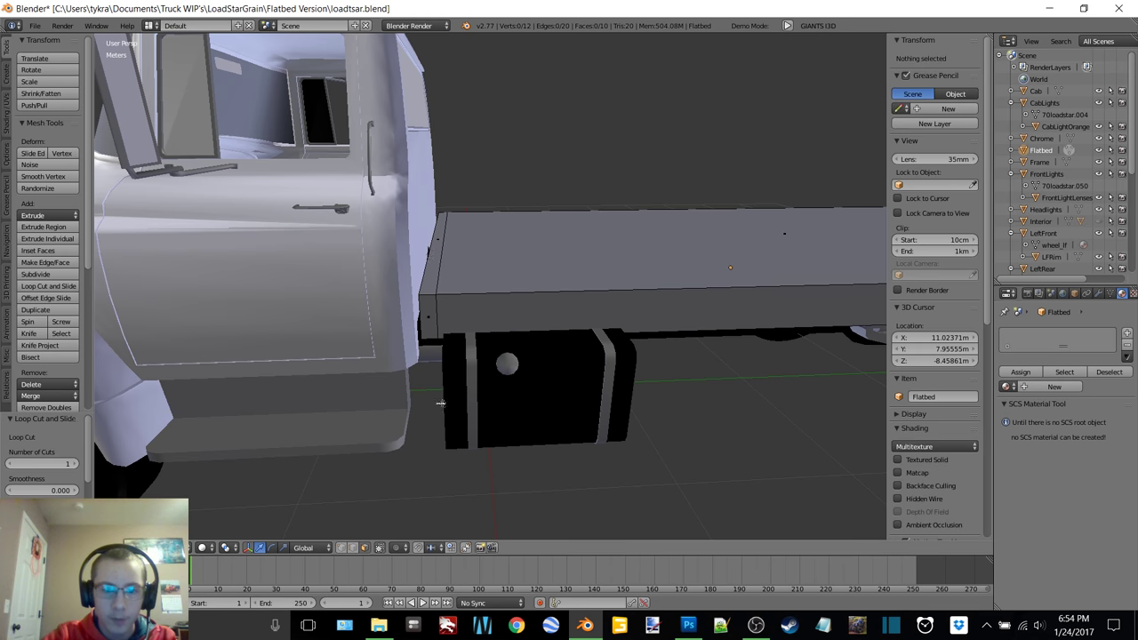
- Try to raise the narrow front strip of the deck's top face, and undo the move
{"action": "right_click", "coordinate": [434, 256], "text": "alt"}
{"action": "middle_click_drag", "start_coordinate": [434, 256], "coordinate": [418, 202]}
{"action": "left_click_drag", "start_coordinate": [475, 255], "coordinate": [478, 222]}
{"action": "key", "text": "ctrl+z"}
- Add a second loop cut immediately in front of the first one, at about Y -1.985 m
{"action": "middle_click_drag", "start_coordinate": [507, 289], "coordinate": [562, 285]}
{"action": "middle_click_drag", "start_coordinate": [517, 322], "coordinate": [568, 245], "text": "ctrl"}
{"action": "key", "text": "ctrl+r"}
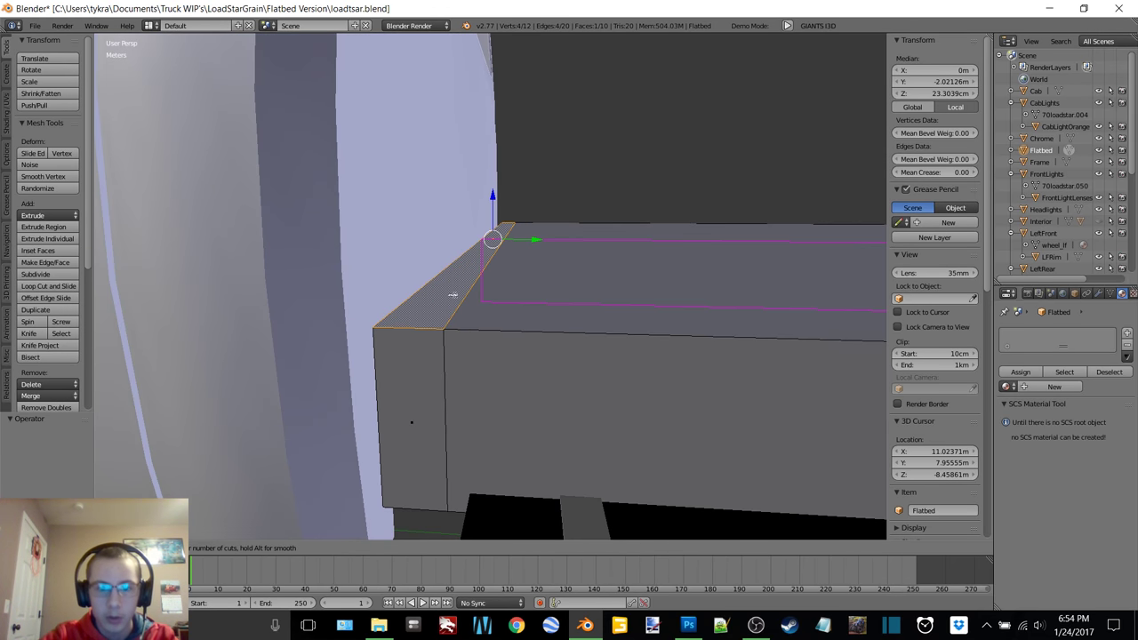
{"action": "left_click", "coordinate": [416, 329]}
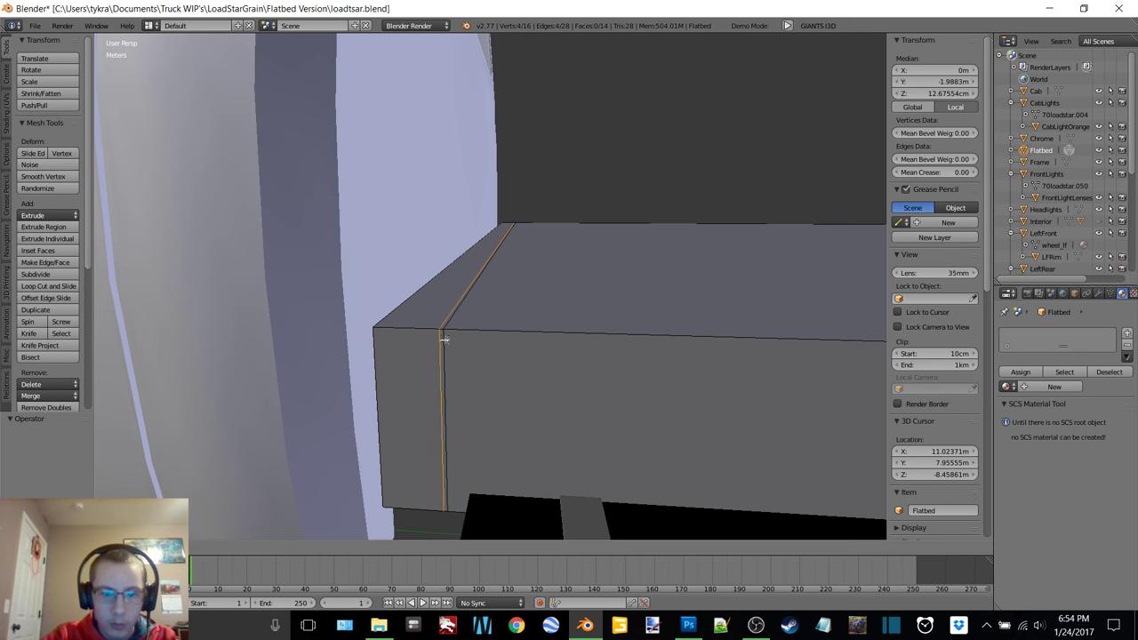
{"action": "left_click", "coordinate": [447, 338]}
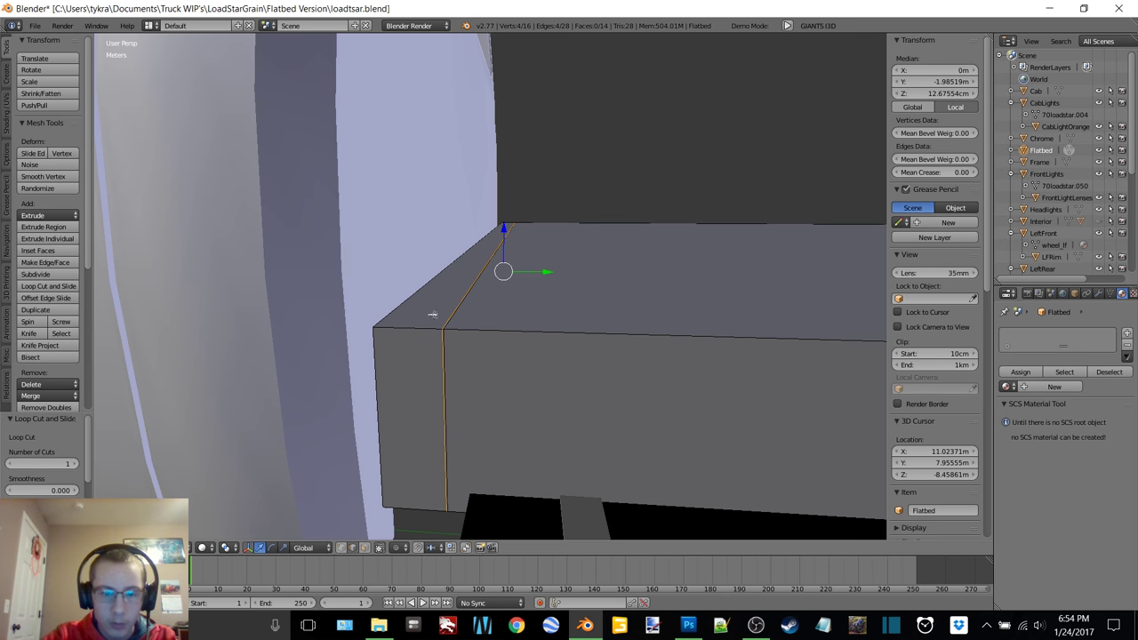
- Raise the front strip's top face to about Z 90 cm to form a headboard behind the cab
{"action": "left_click", "coordinate": [368, 548]}
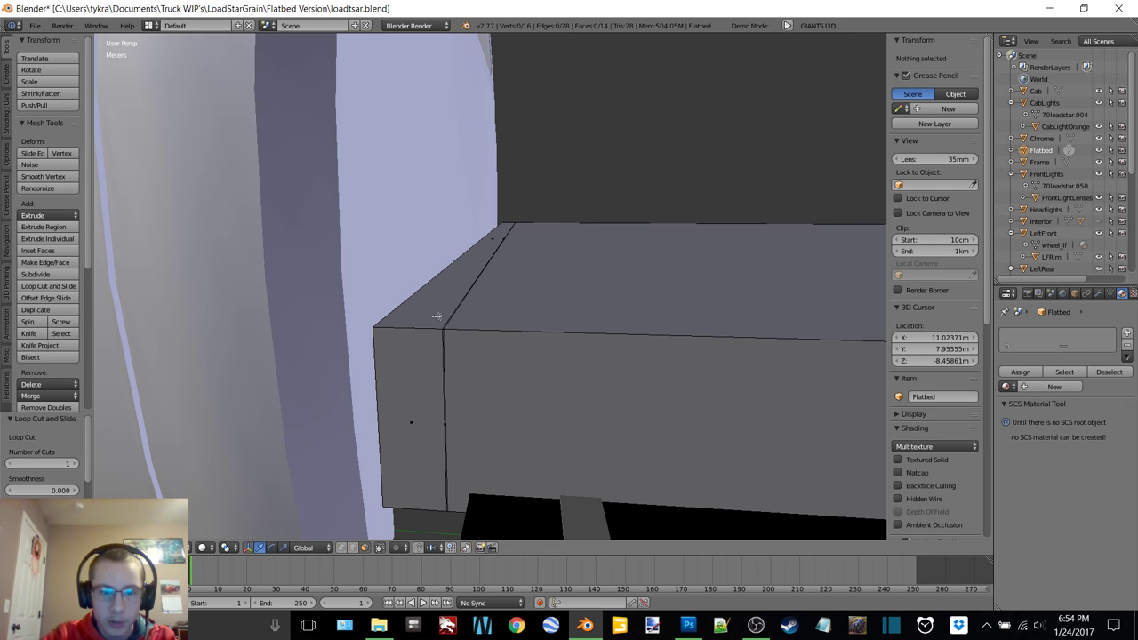
{"action": "left_click", "coordinate": [460, 256]}
{"action": "left_click_drag", "start_coordinate": [492, 198], "coordinate": [494, 127]}
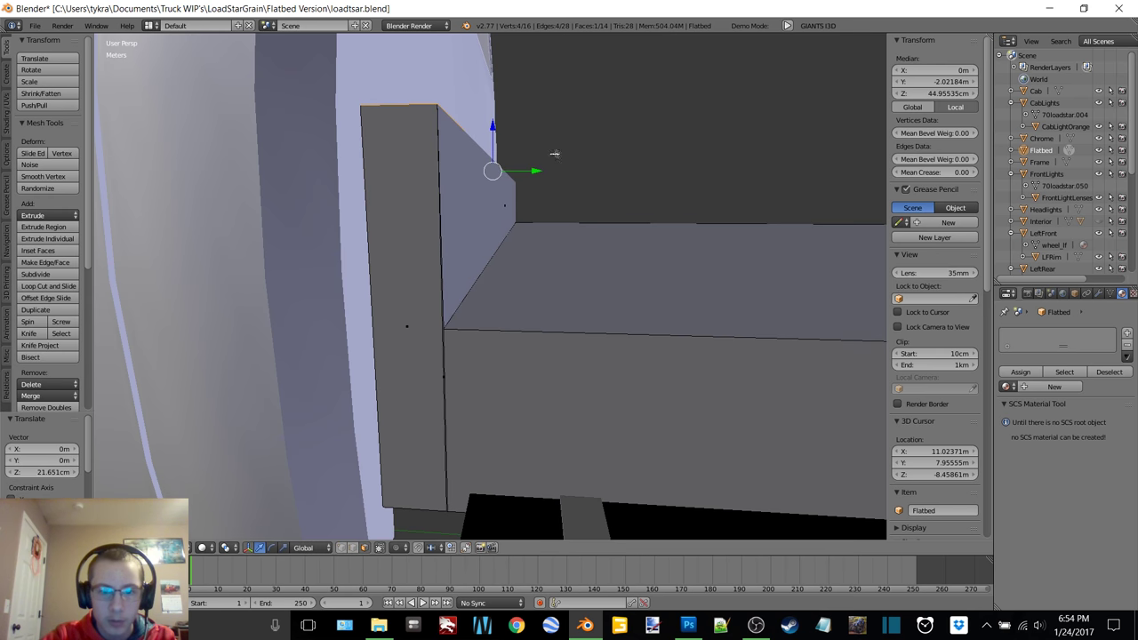
{"action": "scroll", "coordinate": [586, 211], "scroll_direction": "down", "scroll_amount": 2}
{"action": "middle_click_drag", "start_coordinate": [553, 195], "coordinate": [532, 252], "text": "shift"}
{"action": "left_click_drag", "start_coordinate": [476, 213], "coordinate": [481, 162]}
{"action": "middle_click_drag", "start_coordinate": [481, 161], "coordinate": [448, 180]}
{"action": "left_click_drag", "start_coordinate": [456, 135], "coordinate": [453, 108]}
- Try Dissolve Vertices and Dissolve Edges on the closely spaced vertical edges at the headboard's side, and undo the dissolve
{"action": "middle_click_drag", "start_coordinate": [453, 109], "coordinate": [485, 485]}
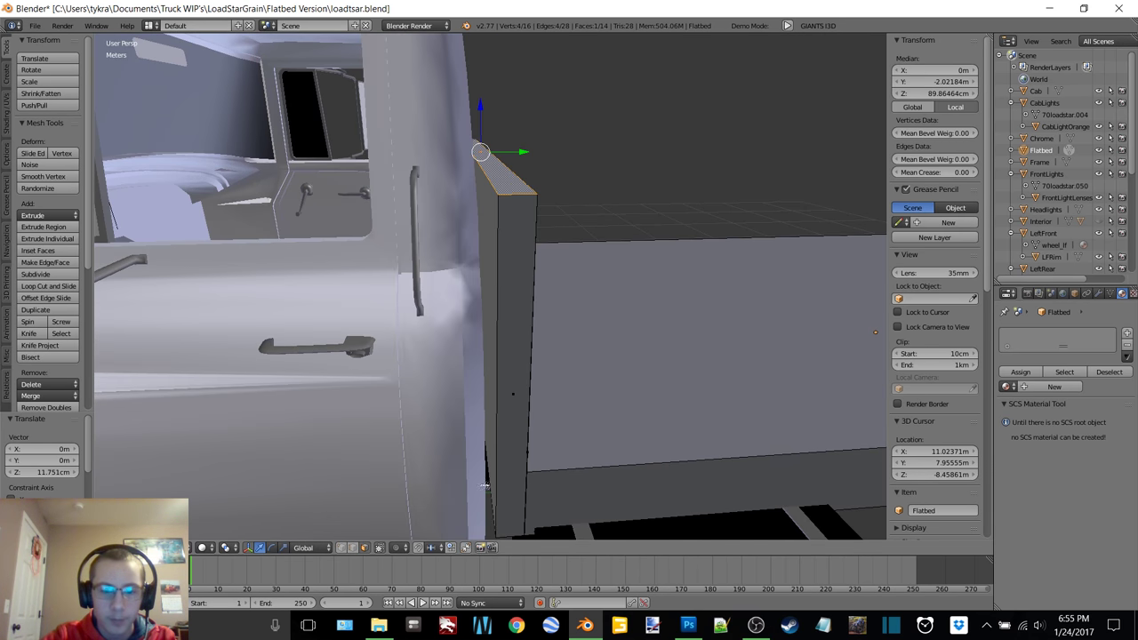
{"action": "middle_click_drag", "start_coordinate": [516, 323], "coordinate": [479, 558]}
{"action": "middle_click_drag", "start_coordinate": [389, 488], "coordinate": [429, 482], "text": "shift"}
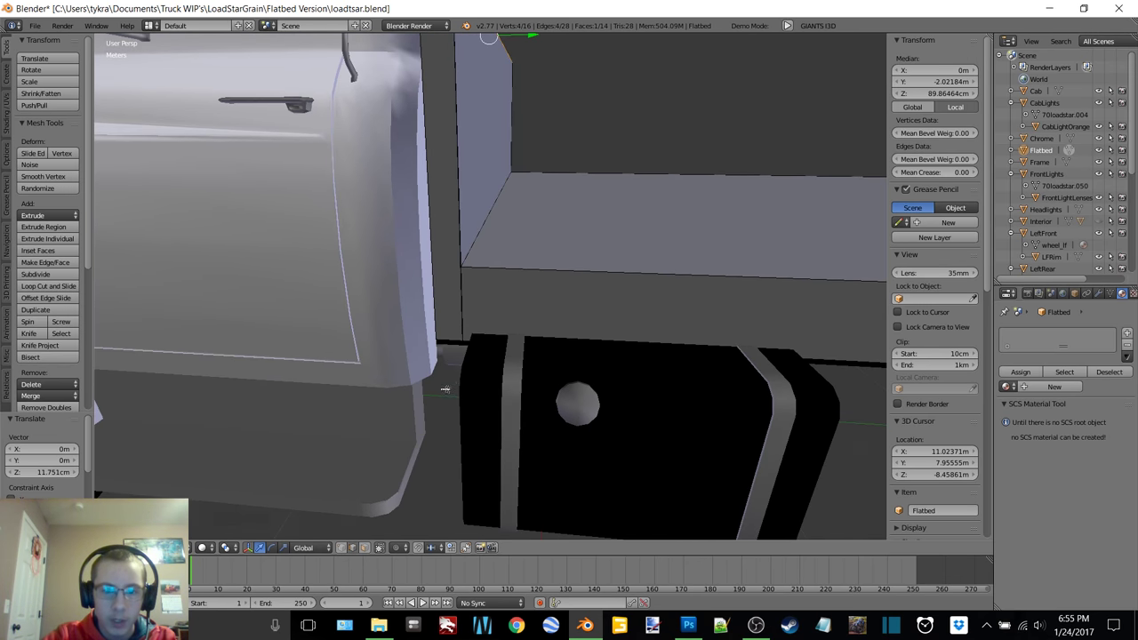
{"action": "scroll", "coordinate": [523, 335], "scroll_direction": "up", "scroll_amount": 10}
{"action": "middle_click_drag", "start_coordinate": [508, 338], "coordinate": [532, 329]}
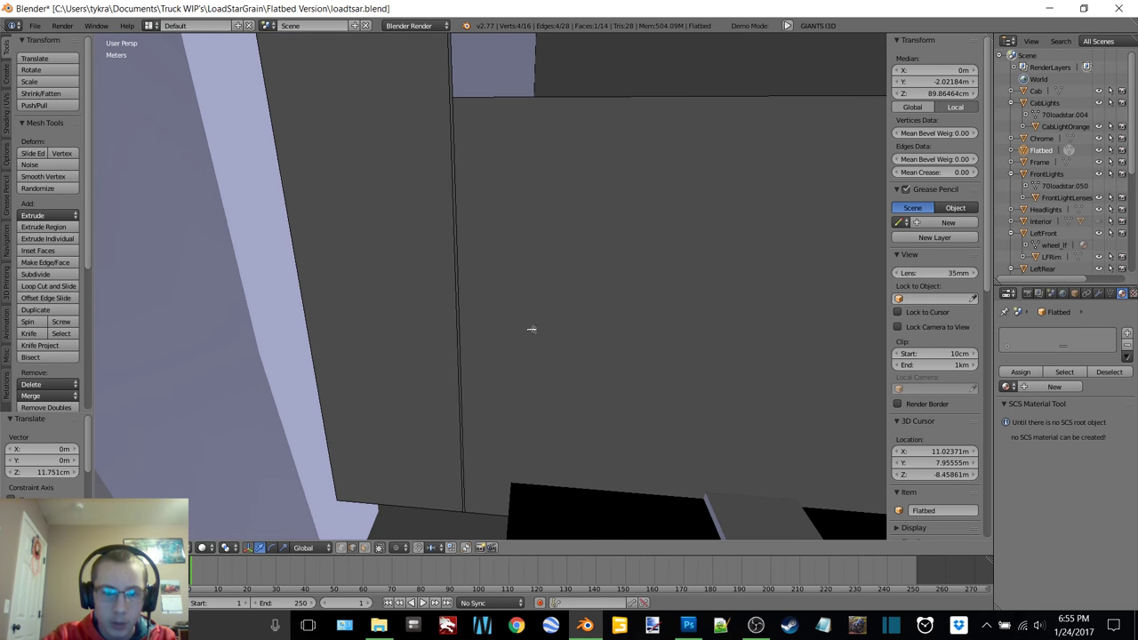
{"action": "right_click", "coordinate": [465, 286], "text": "shift"}
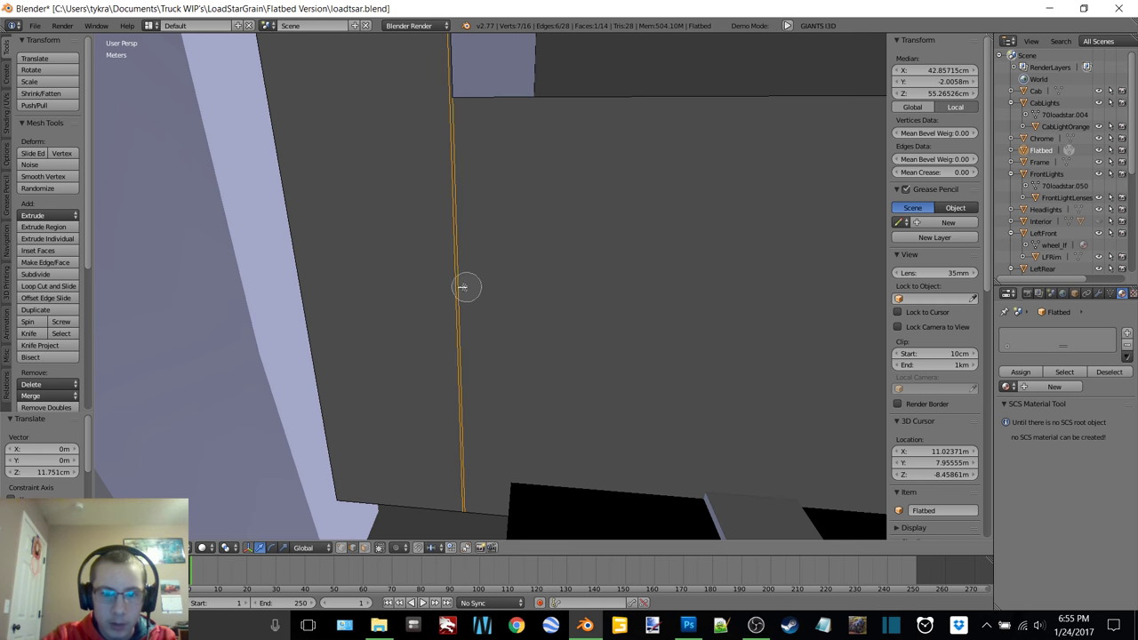
{"action": "key", "text": "x"}
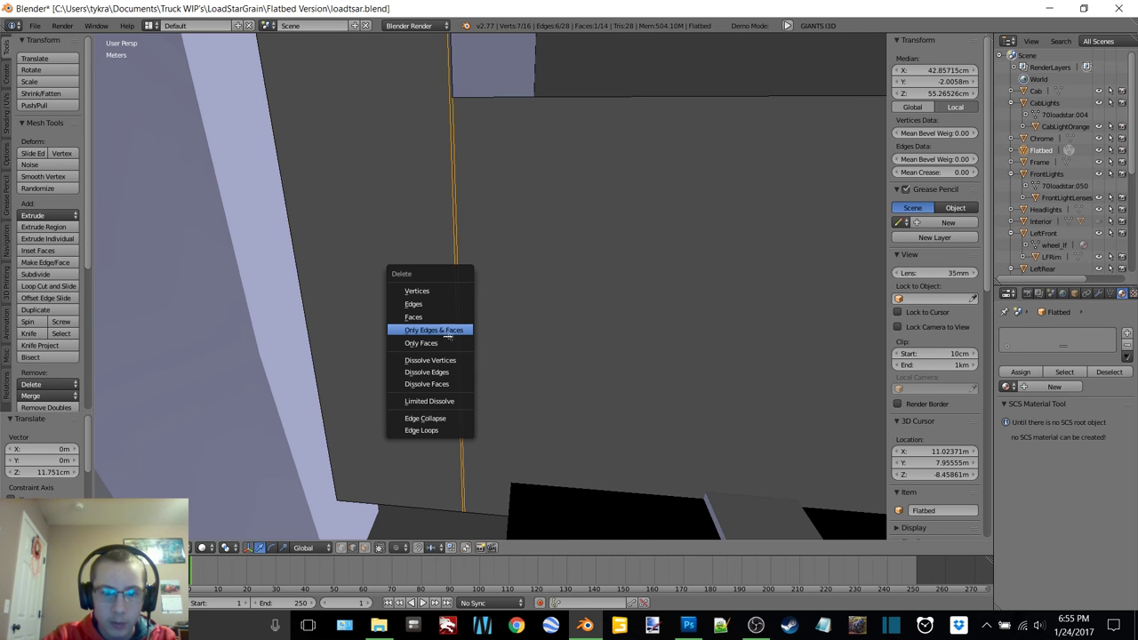
{"action": "left_click", "coordinate": [450, 359]}
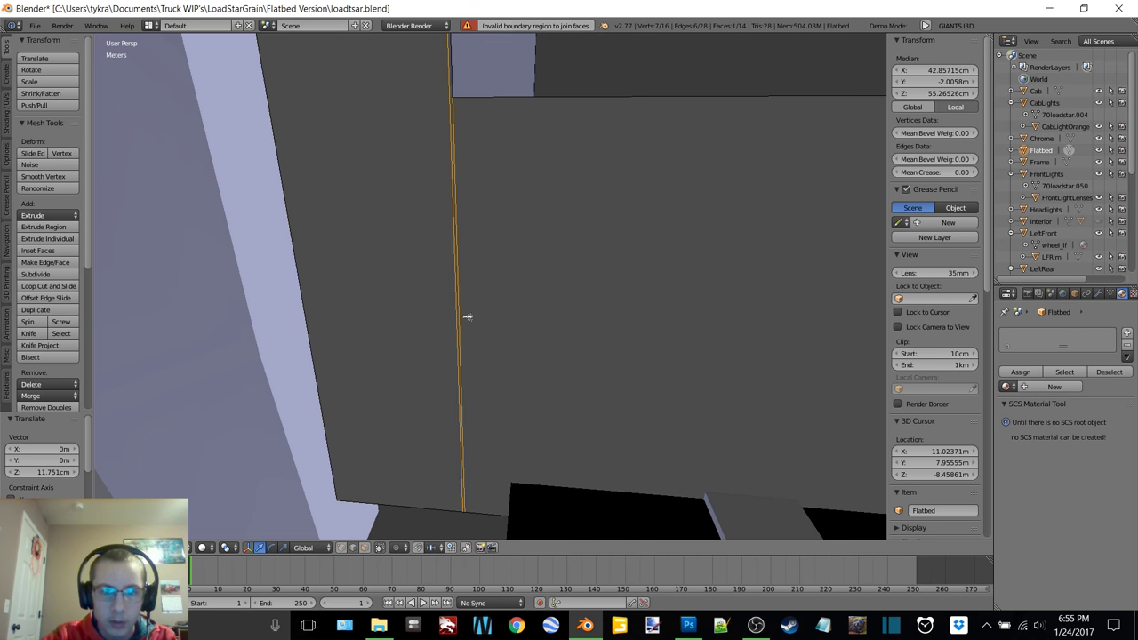
{"action": "key", "text": "x"}
{"action": "left_click", "coordinate": [459, 330]}
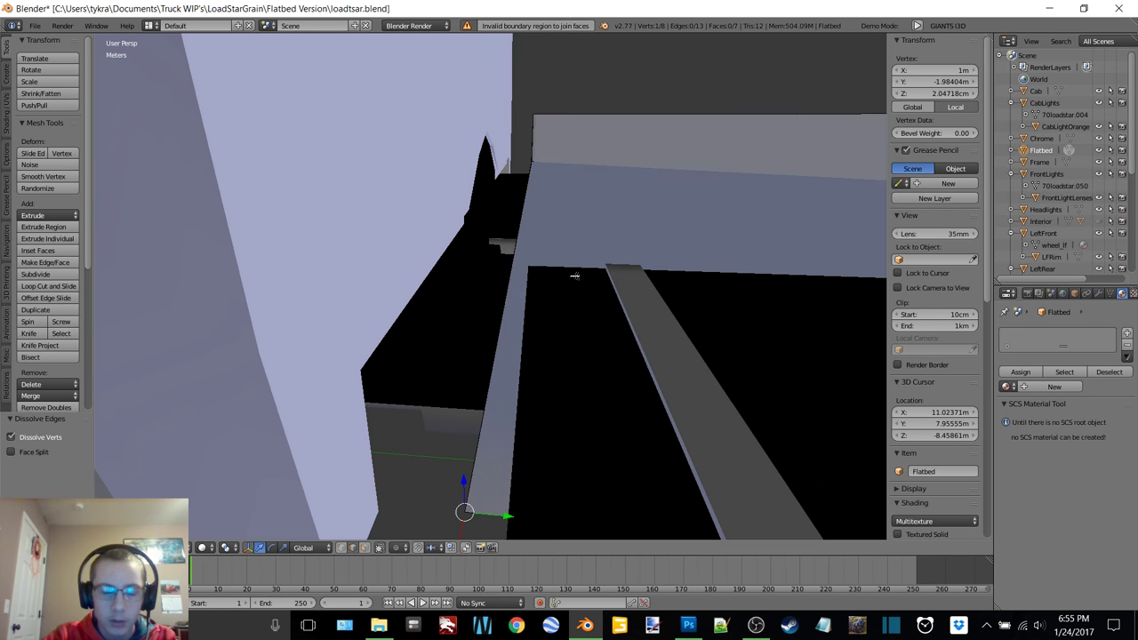
{"action": "key", "text": "ctrl+z"}
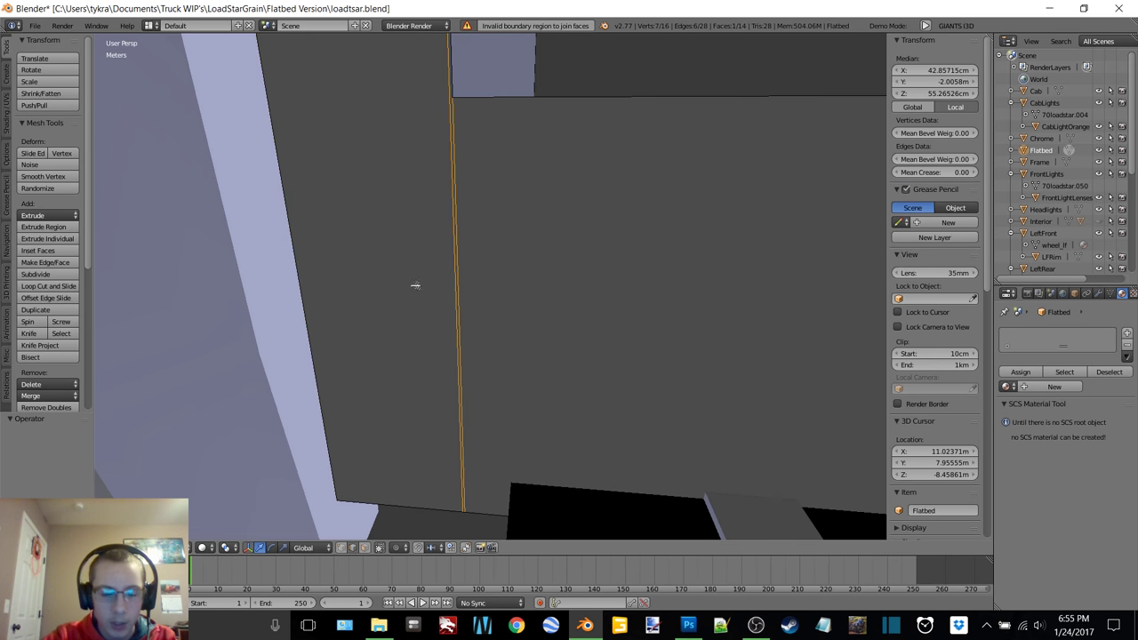
- Drop a vertex from the selection, try another deletion on the headboard's side edge, and undo it
{"action": "key", "text": "c"}
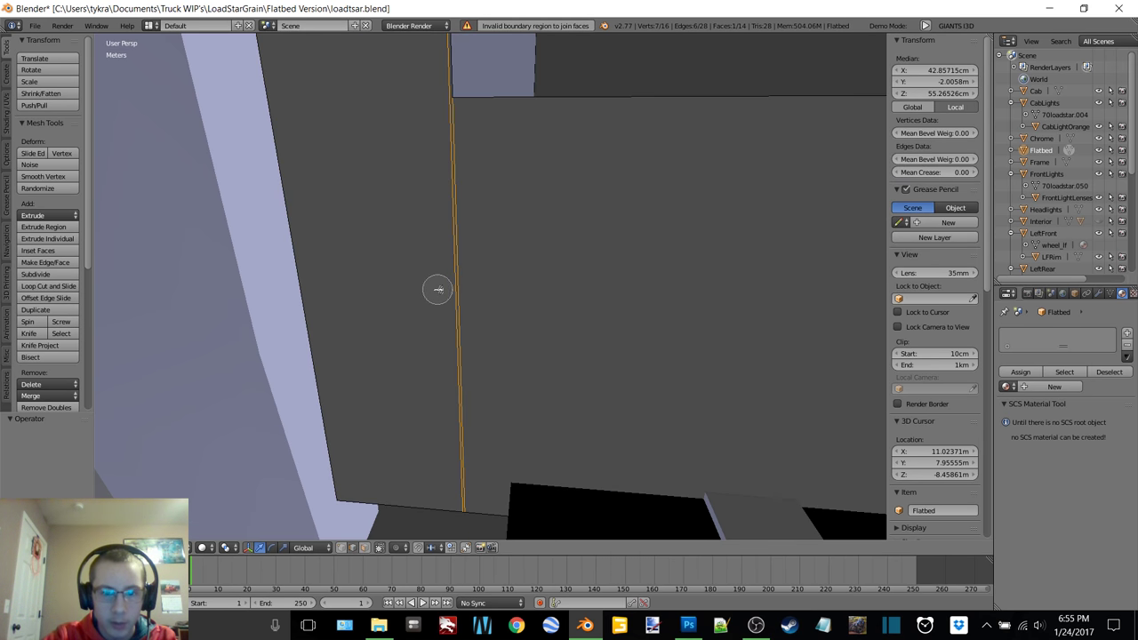
{"action": "key", "text": "Escape"}
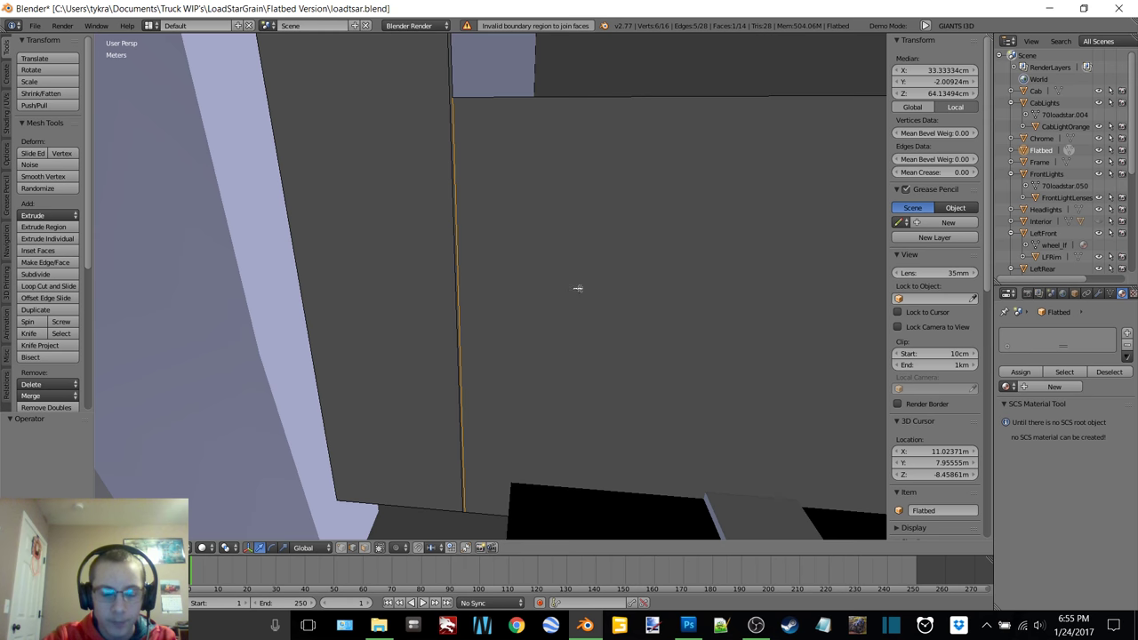
{"action": "key", "text": "x"}
{"action": "left_click", "coordinate": [577, 288]}
{"action": "key", "text": "ctrl+z"}
- Dissolve the two closely spaced loop-cut edges on the underside of the flatbed below the headboard
{"action": "scroll", "coordinate": [578, 275], "scroll_direction": "up", "scroll_amount": 6}
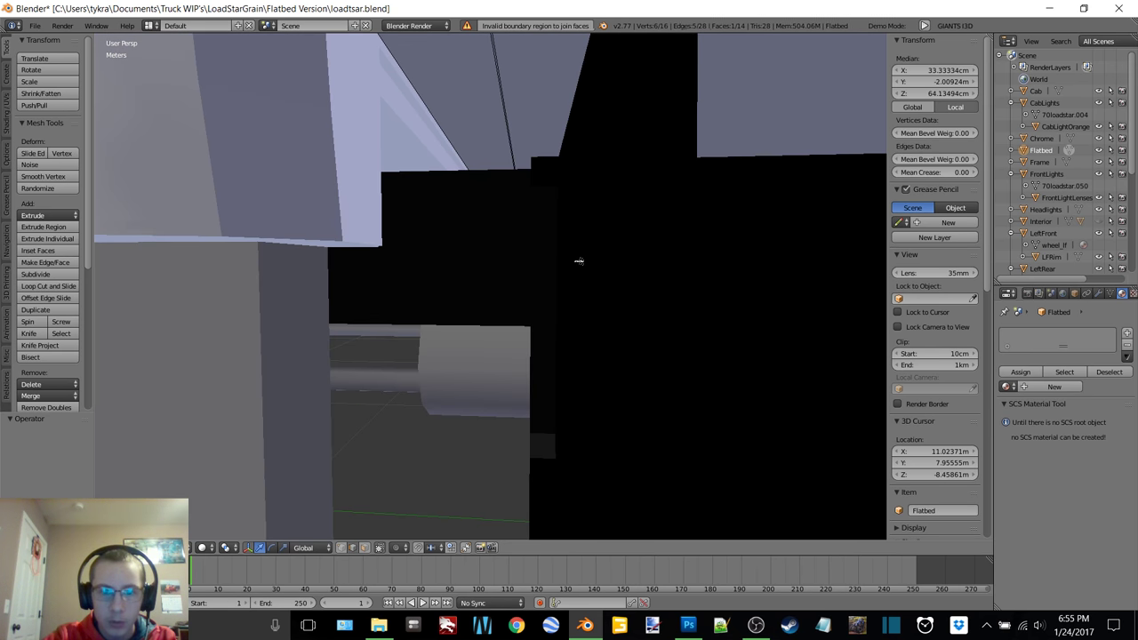
{"action": "key", "text": "c"}
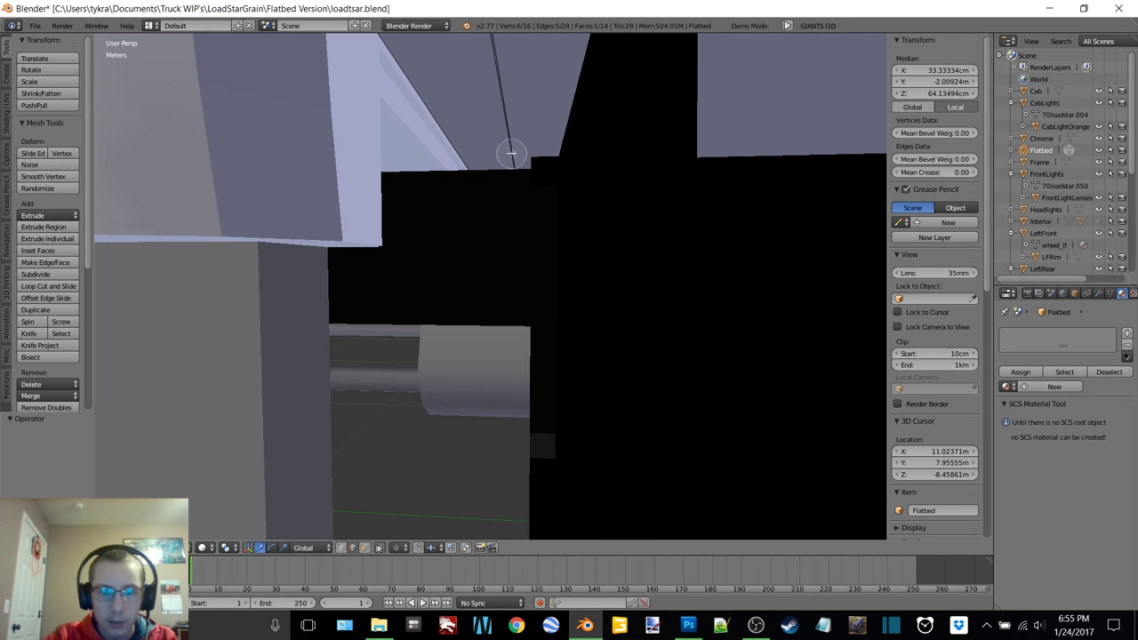
{"action": "middle_click_drag", "start_coordinate": [548, 158], "coordinate": [554, 177], "text": "shift"}
{"action": "key", "text": "a"}
{"action": "key", "text": "c"}
{"action": "left_click", "coordinate": [525, 157]}
{"action": "key", "text": "Escape"}
{"action": "key", "text": "x"}
{"action": "left_click", "coordinate": [524, 157]}
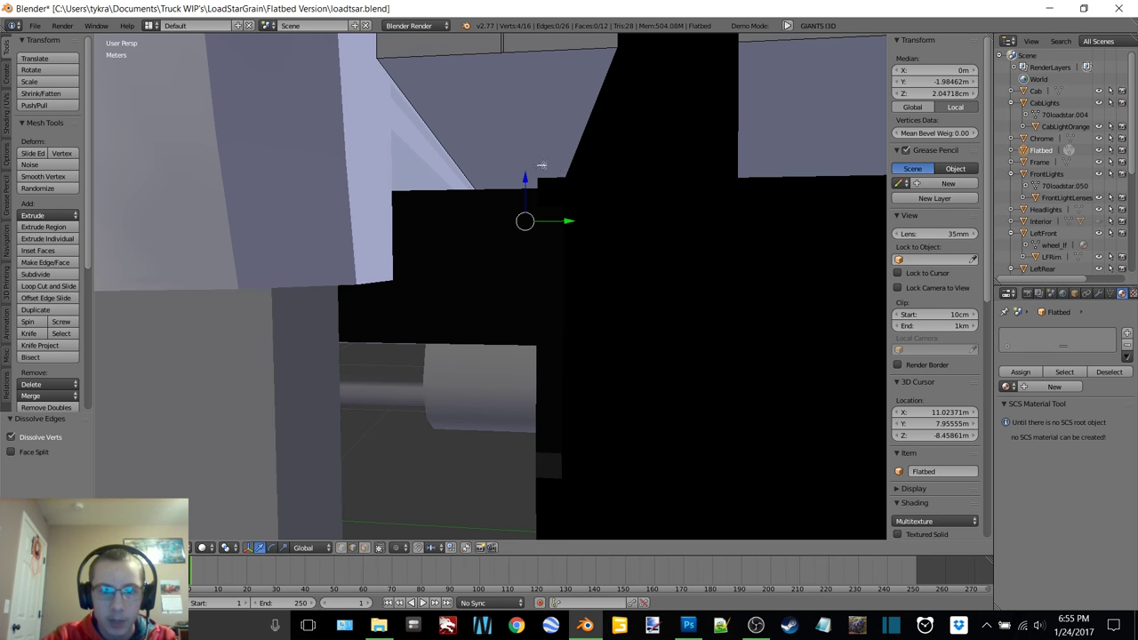
- Return the flatbed to Object Mode with its mesh deselected and give it a new material named Flatbed
{"action": "scroll", "coordinate": [569, 204], "scroll_direction": "down", "scroll_amount": 5}
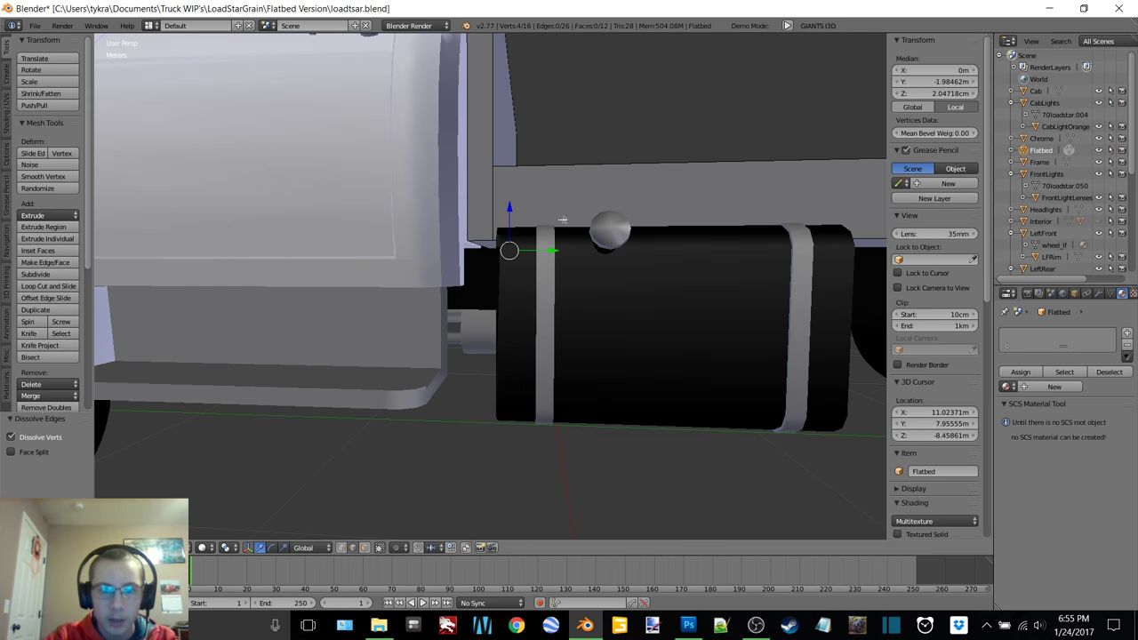
{"action": "middle_click_drag", "start_coordinate": [562, 219], "coordinate": [554, 305], "text": "shift"}
{"action": "middle_click_drag", "start_coordinate": [551, 258], "coordinate": [346, 271]}
{"action": "scroll", "coordinate": [316, 253], "scroll_direction": "down", "scroll_amount": 3}
{"action": "scroll", "coordinate": [634, 292], "scroll_direction": "down", "scroll_amount": 2}
{"action": "scroll", "coordinate": [522, 284], "scroll_direction": "down", "scroll_amount": 3}
{"action": "middle_click_drag", "start_coordinate": [522, 284], "coordinate": [409, 256]}
{"action": "key", "text": "a"}
{"action": "key", "text": "Tab"}
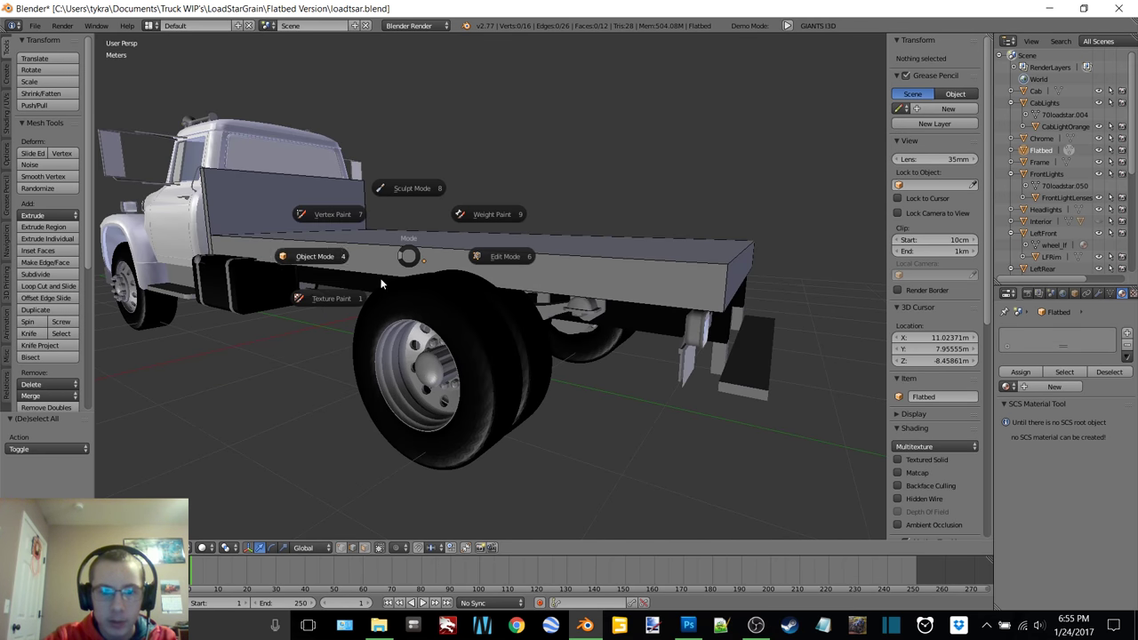
{"action": "left_click", "coordinate": [384, 284]}
{"action": "left_click", "coordinate": [1051, 372]}
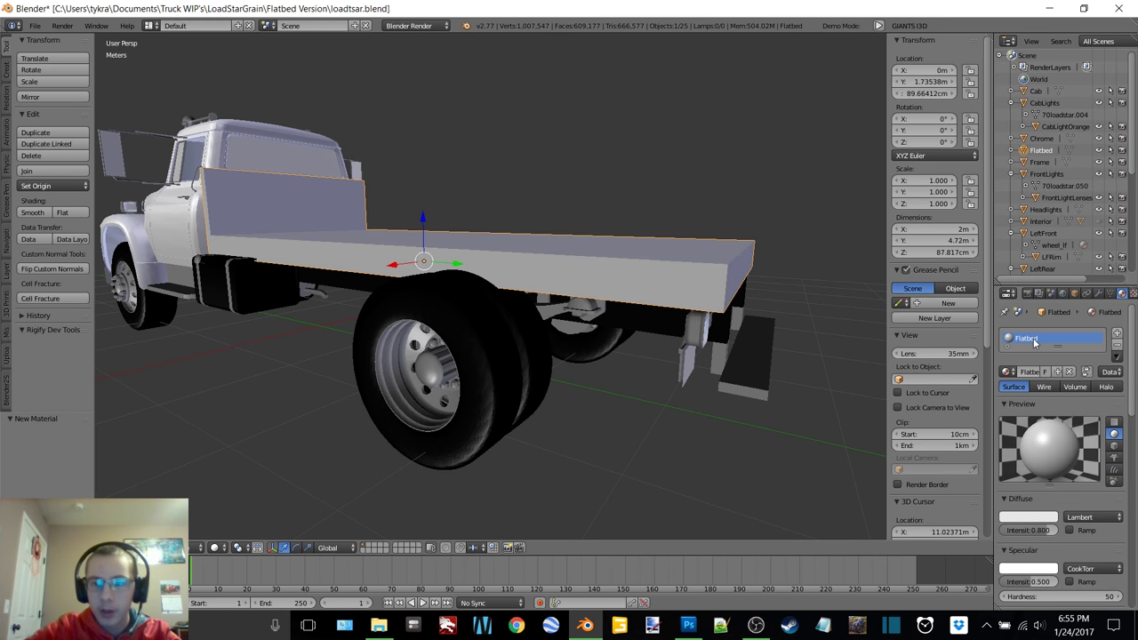
- Switch to Chrome and search the web for "hex code for medium grey"
{"action": "left_click", "coordinate": [1027, 517]}
{"action": "left_click", "coordinate": [516, 625]}
{"action": "type", "text": "hex c"}
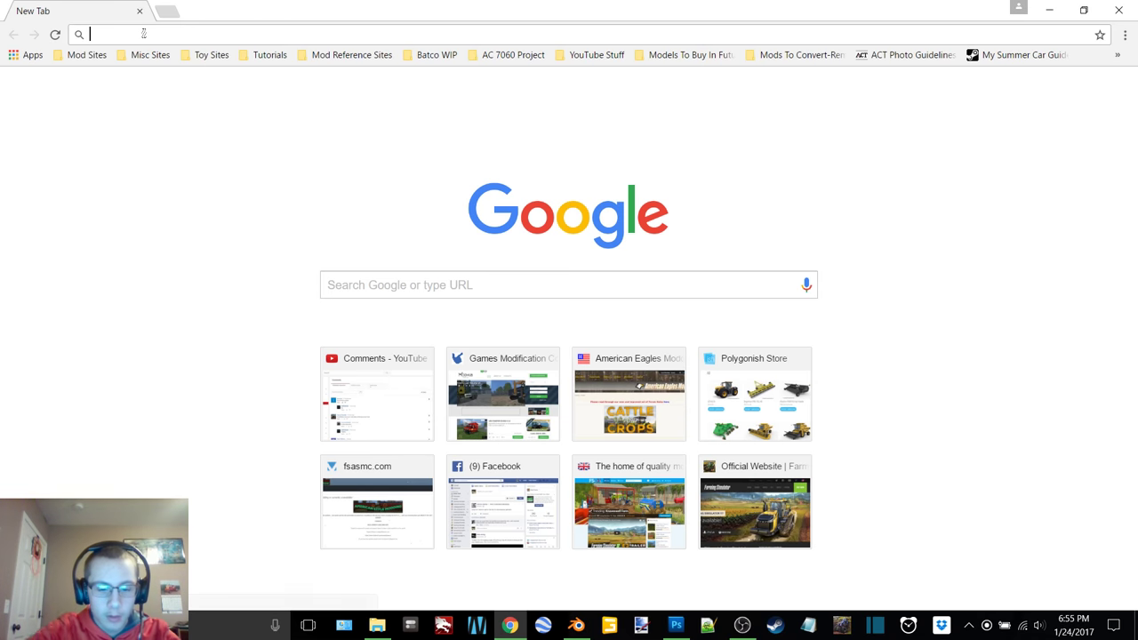
{"action": "type", "text": "ode for "}
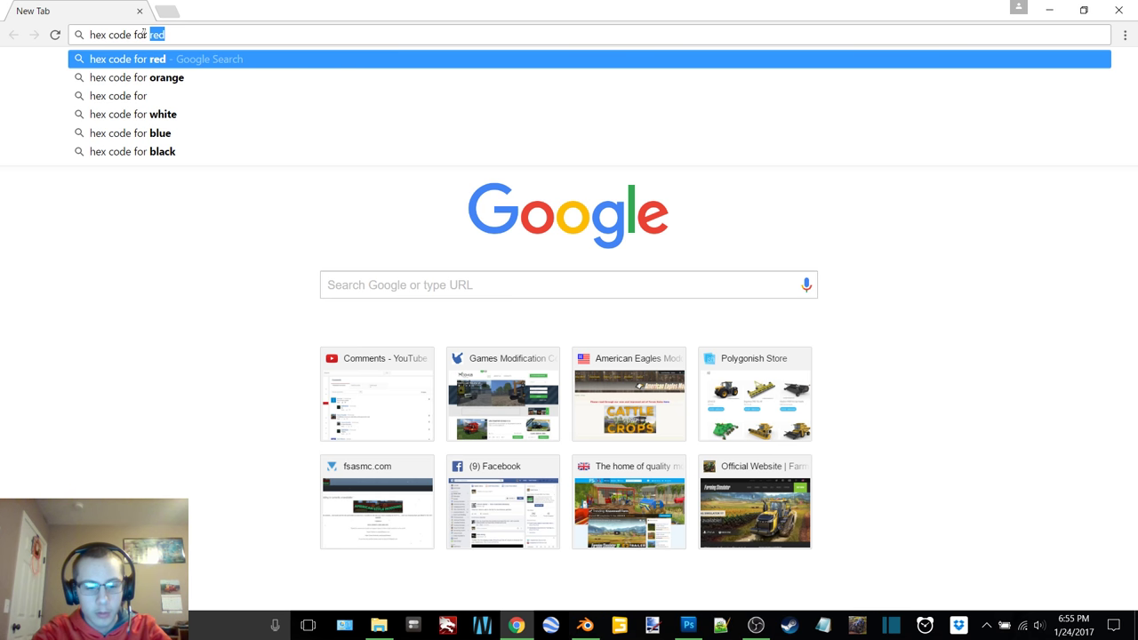
{"action": "type", "text": "mediu"}
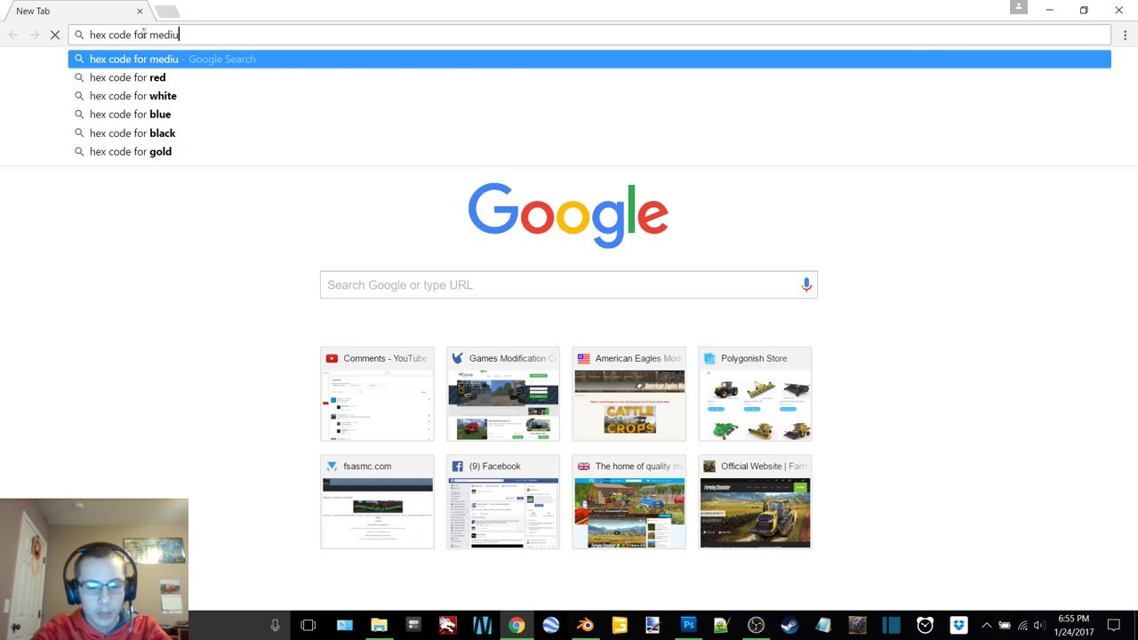
{"action": "type", "text": "m grey"}
{"action": "key", "text": "Return"}
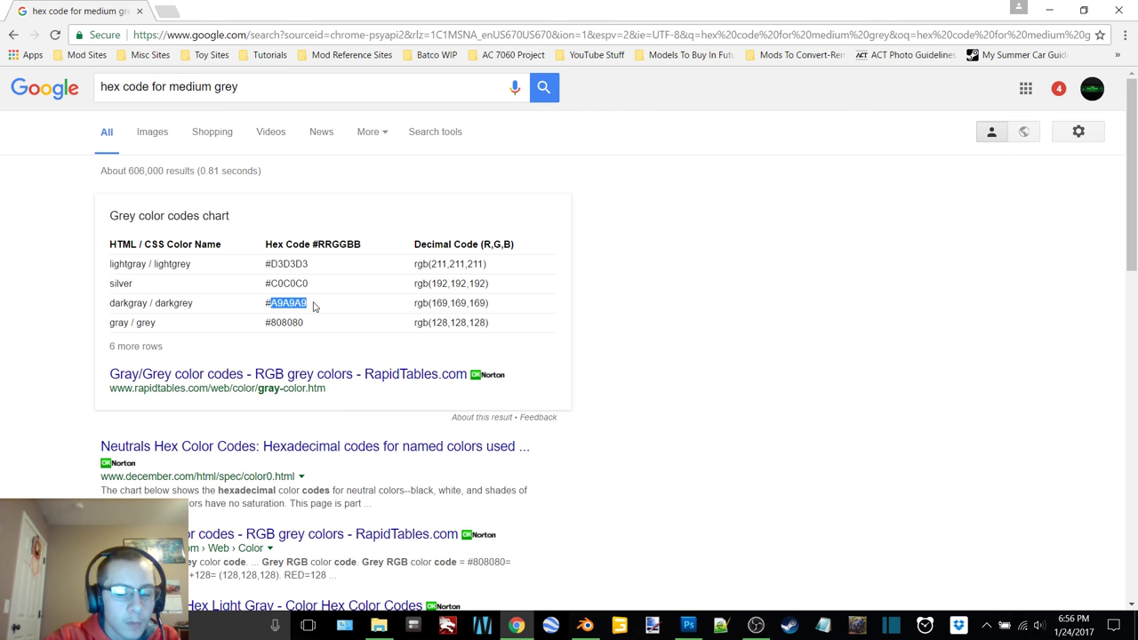
- Switch back to Blender and set the Flatbed material's diffuse colour to the copied hex code A9A9A9
{"action": "left_click", "coordinate": [585, 624]}
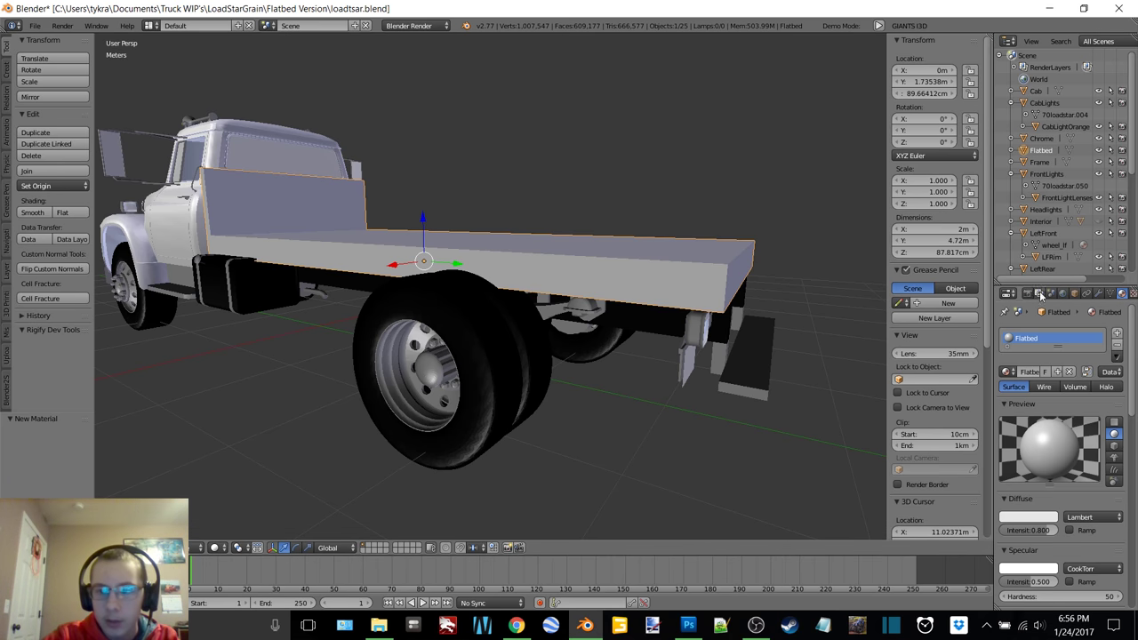
{"action": "left_click", "coordinate": [1024, 517]}
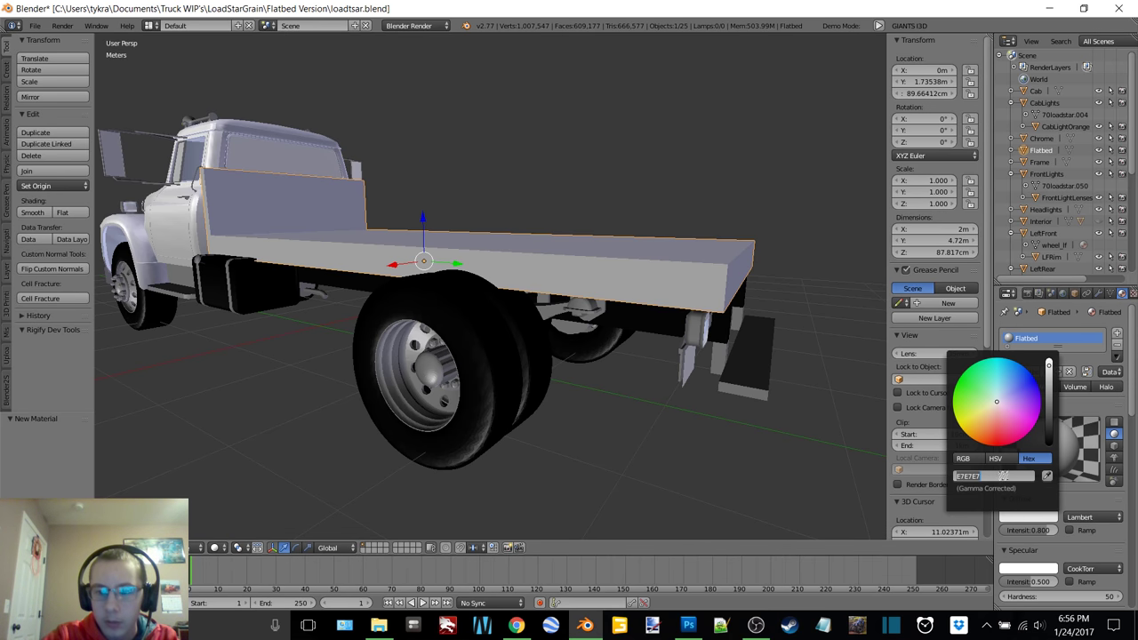
{"action": "key", "text": "Return"}
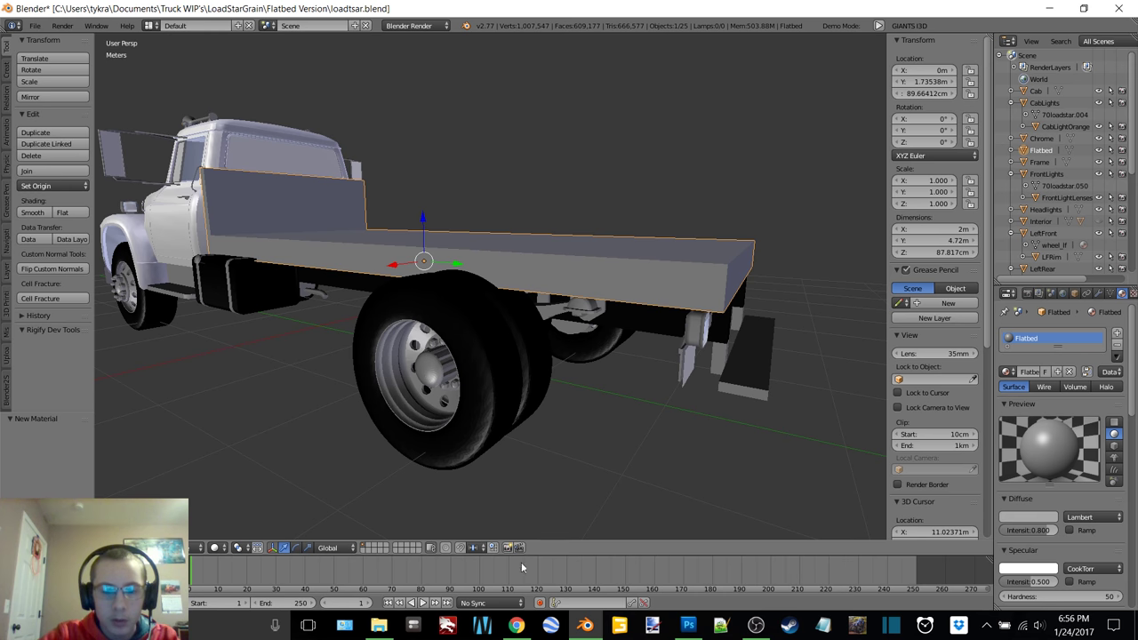
- Copy the light grey hex code D3D3D3 from the Chrome results and apply it as the Flatbed material's diffuse colour in Blender
{"action": "left_click", "coordinate": [515, 625]}
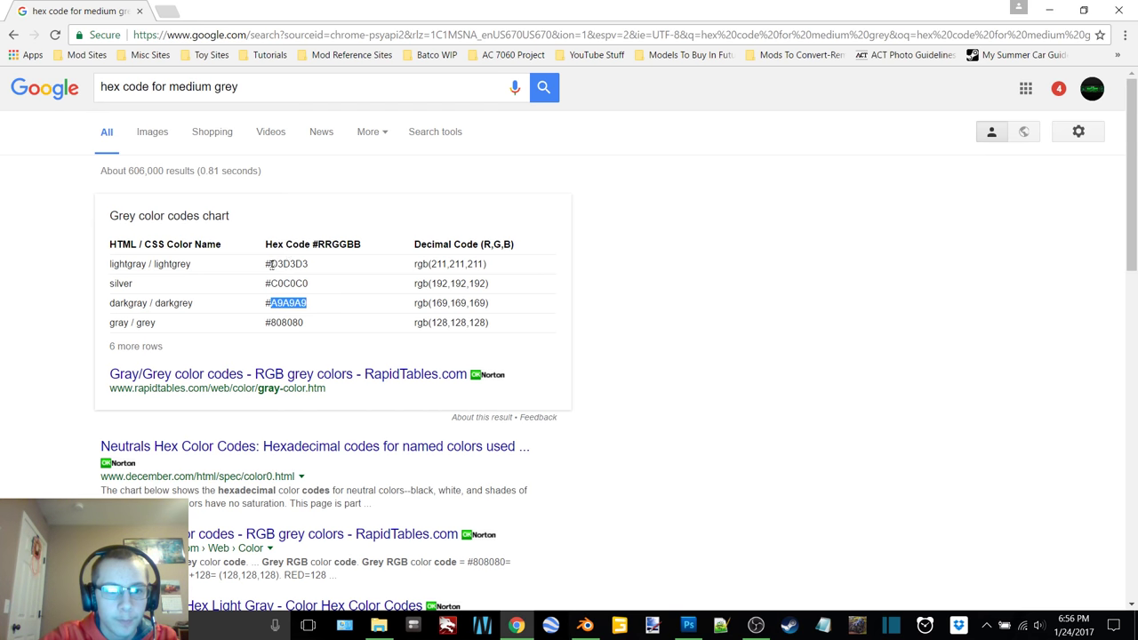
{"action": "left_click", "coordinate": [585, 625]}
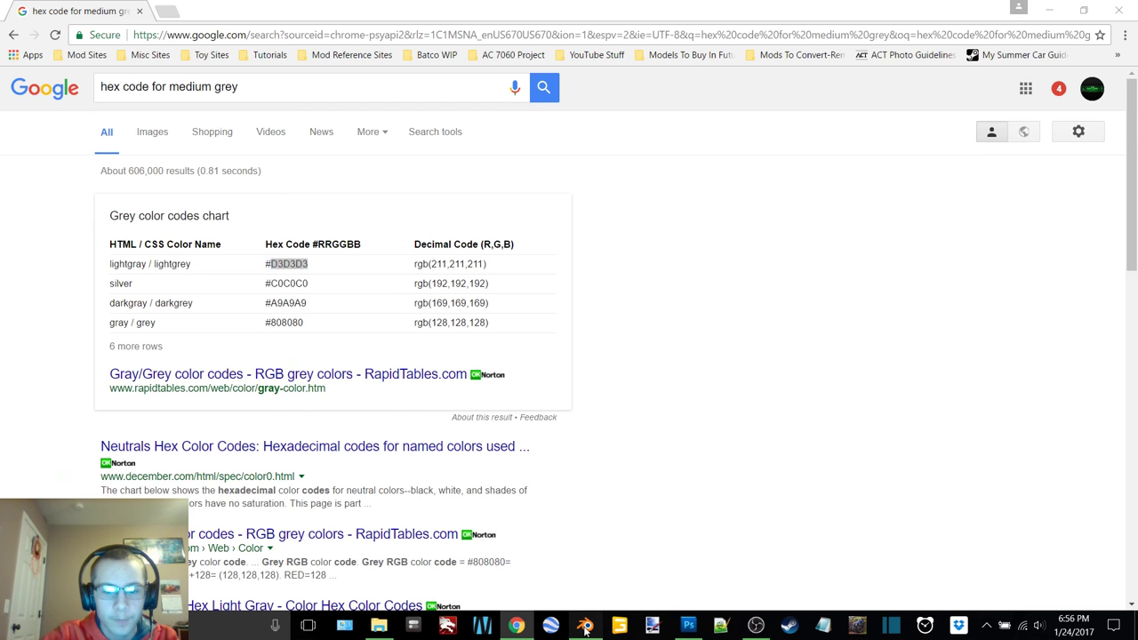
{"action": "left_click", "coordinate": [1031, 521]}
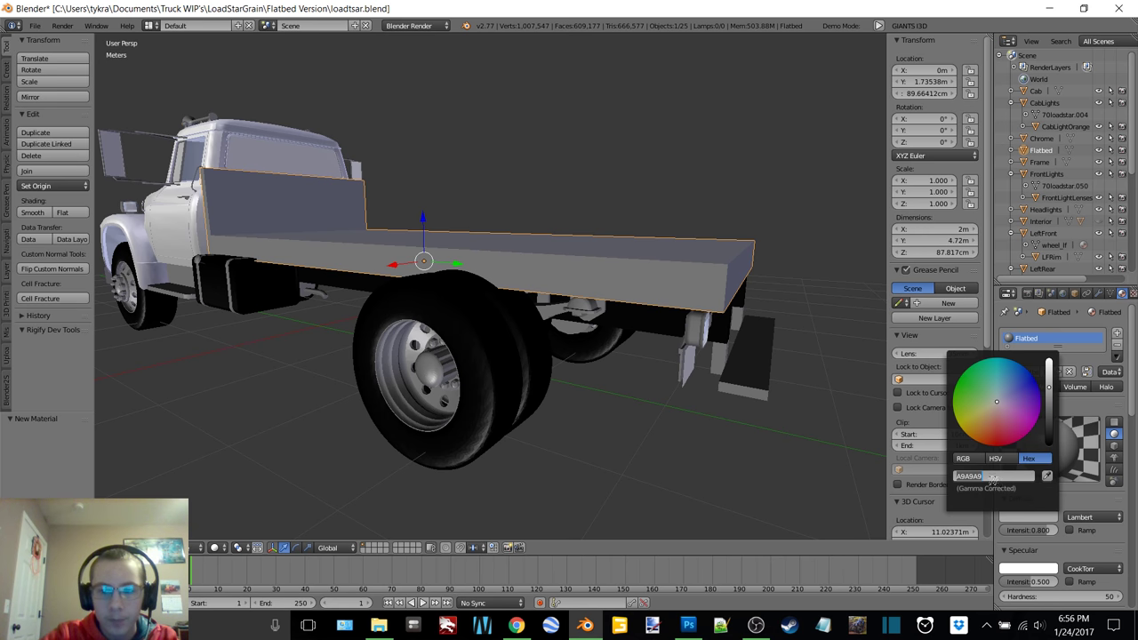
{"action": "key", "text": "Return"}
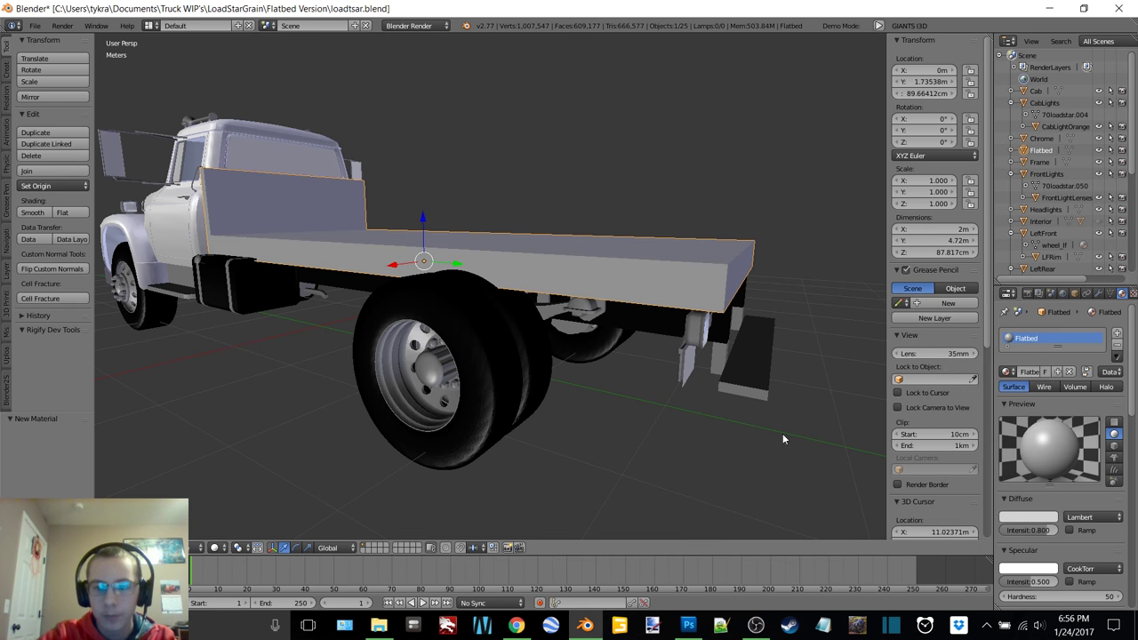
- Copy the grey hex code 808080 from the Chrome results and apply it as the Flatbed material's diffuse colour in Blender
{"action": "left_click", "coordinate": [515, 624]}
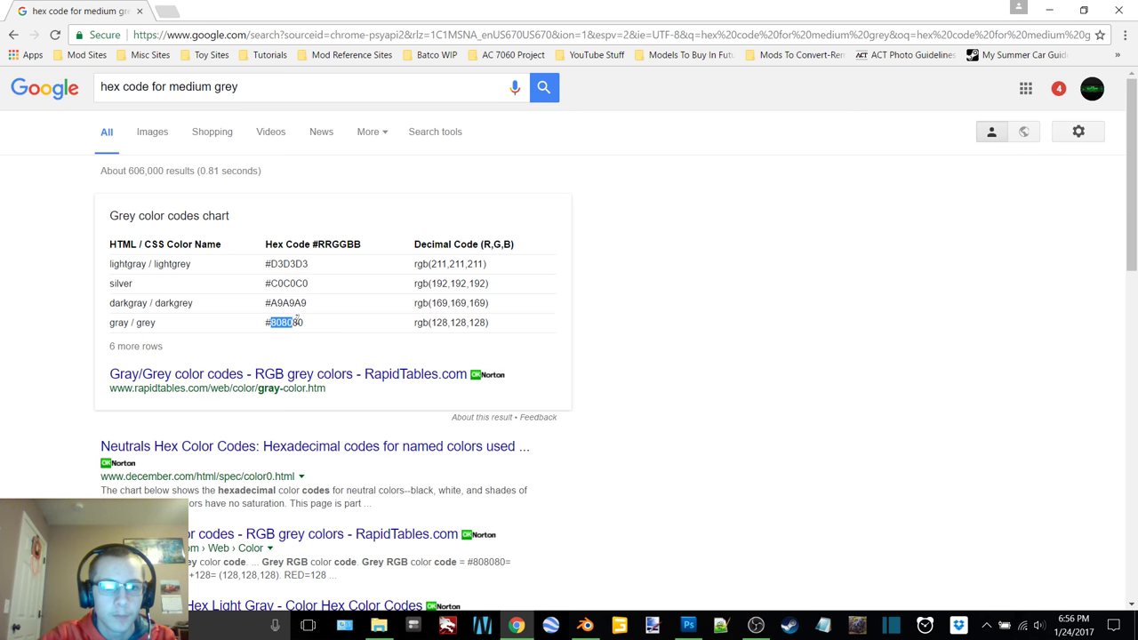
{"action": "left_click", "coordinate": [585, 625]}
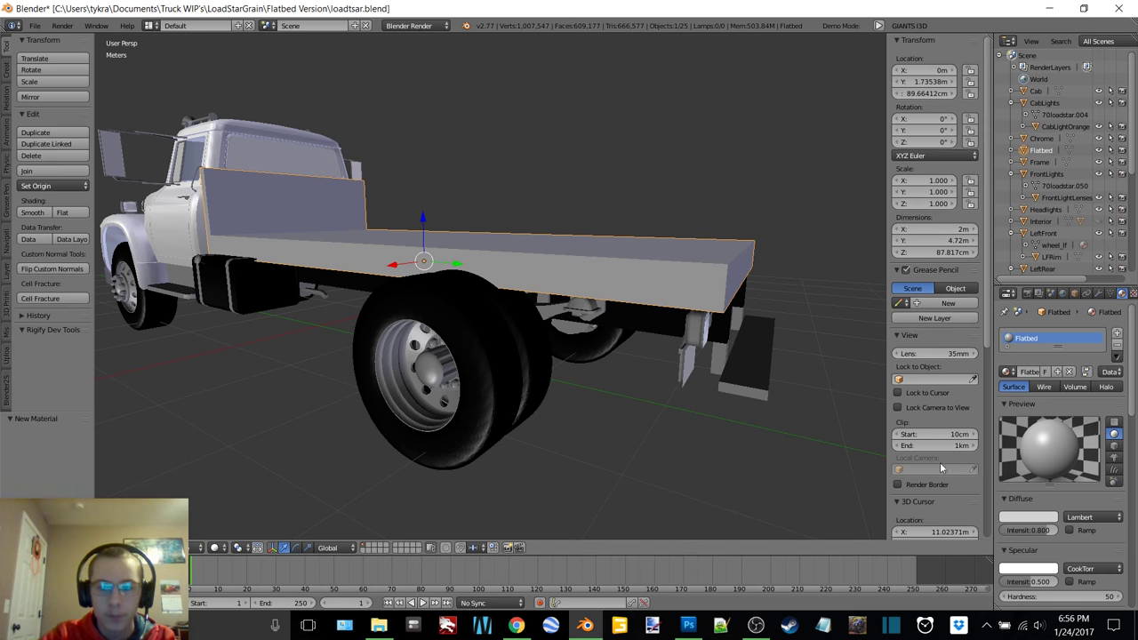
{"action": "left_click", "coordinate": [1050, 522]}
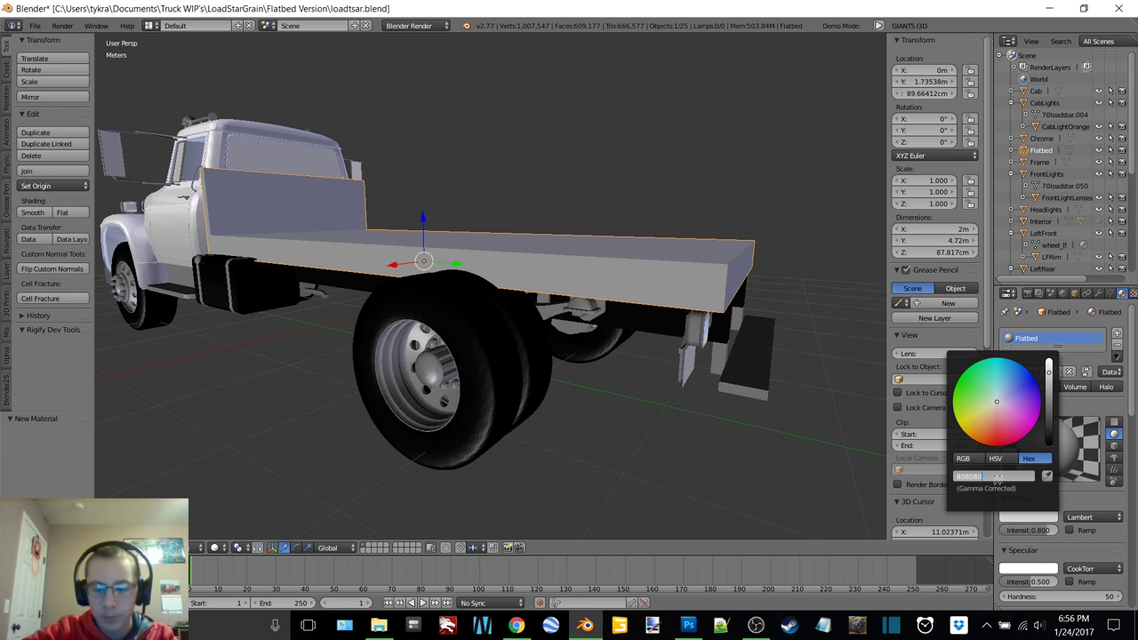
{"action": "key", "text": "Return"}
- Enter Edit Mode on the flatbed, deselect its mesh and add a cylinder to it
{"action": "middle_click_drag", "start_coordinate": [356, 223], "coordinate": [387, 230]}
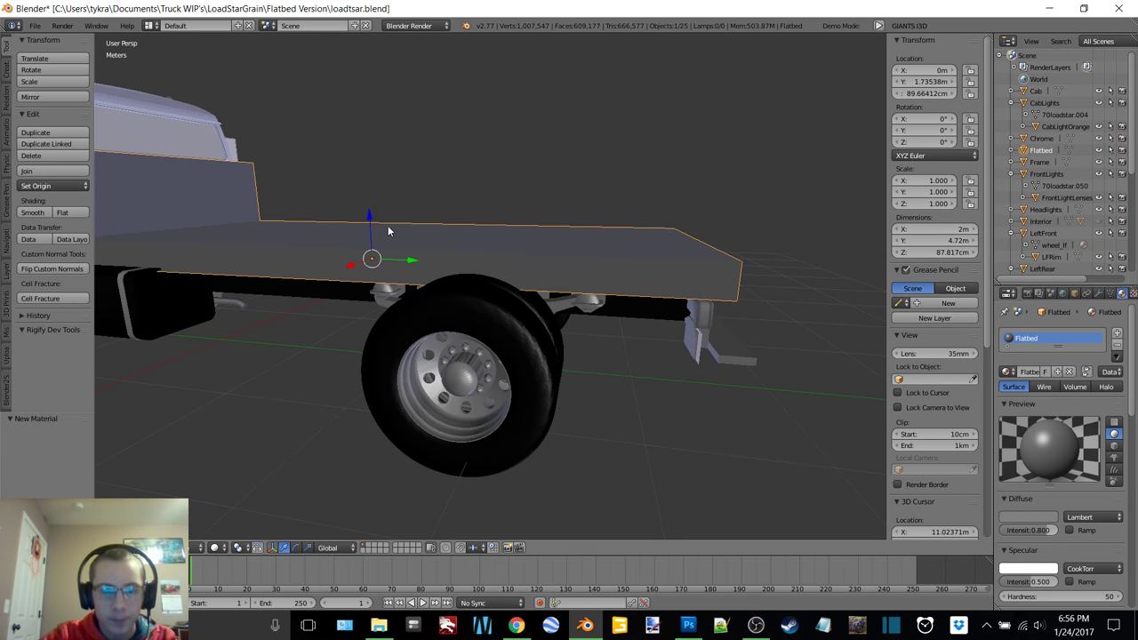
{"action": "key", "text": "Tab"}
{"action": "left_click", "coordinate": [503, 244]}
{"action": "key", "text": "a"}
{"action": "key", "text": "a"}
{"action": "key", "text": "shift+a"}
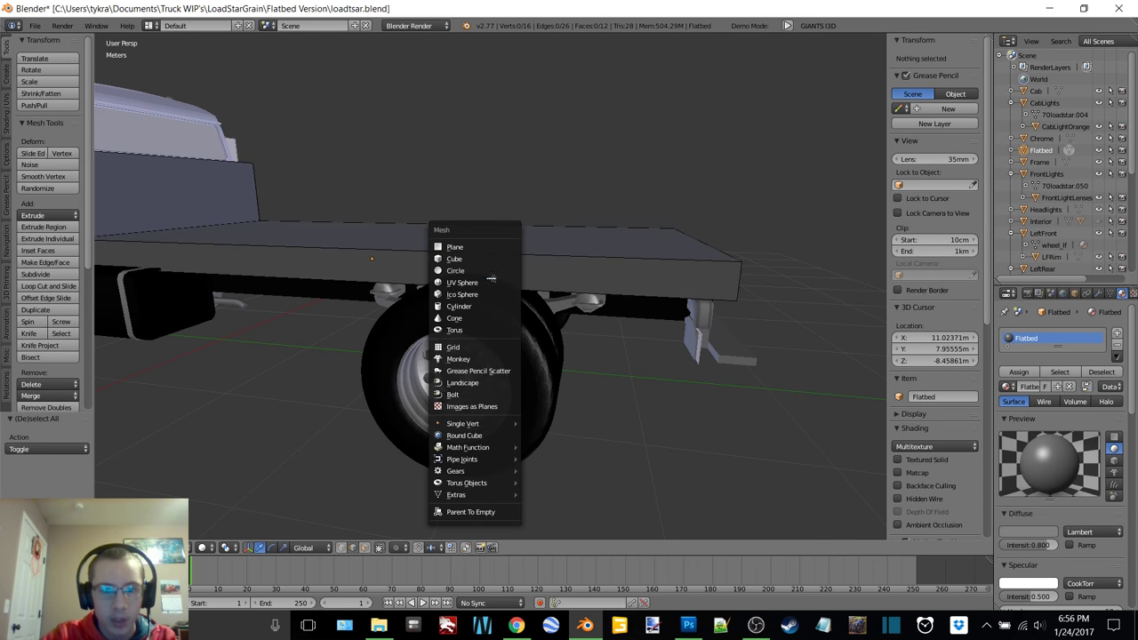
{"action": "left_click", "coordinate": [480, 304]}
{"action": "scroll", "coordinate": [549, 291], "scroll_direction": "down", "scroll_amount": 6}
{"action": "scroll", "coordinate": [549, 291], "scroll_direction": "up", "scroll_amount": 4}
- Set the new cylinder's median position to 0 on X, Y and Z
{"action": "left_click", "coordinate": [924, 70]}
{"action": "key", "text": "Return"}
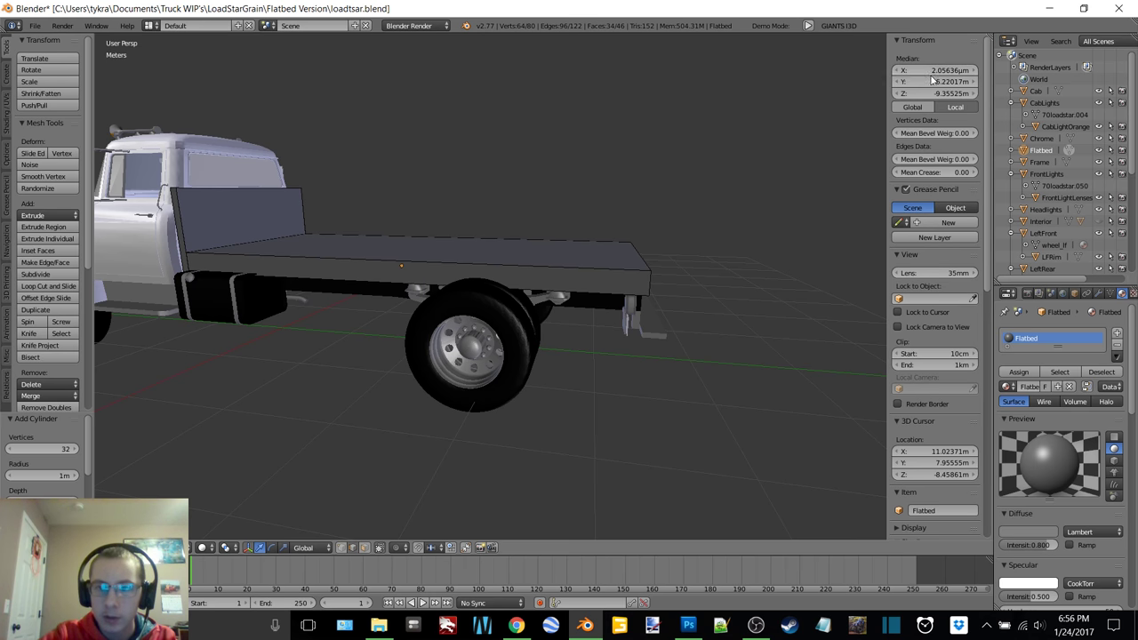
{"action": "left_click", "coordinate": [932, 81]}
{"action": "key", "text": "Return"}
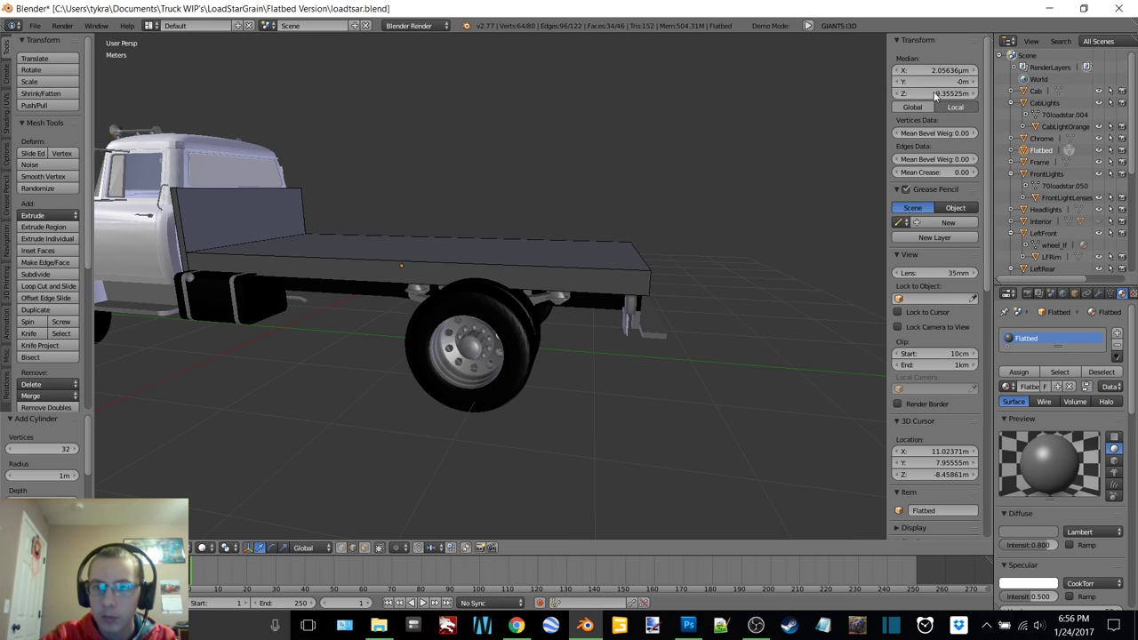
{"action": "left_click", "coordinate": [933, 93]}
{"action": "type", "text": "0"}
{"action": "key", "text": "Return"}
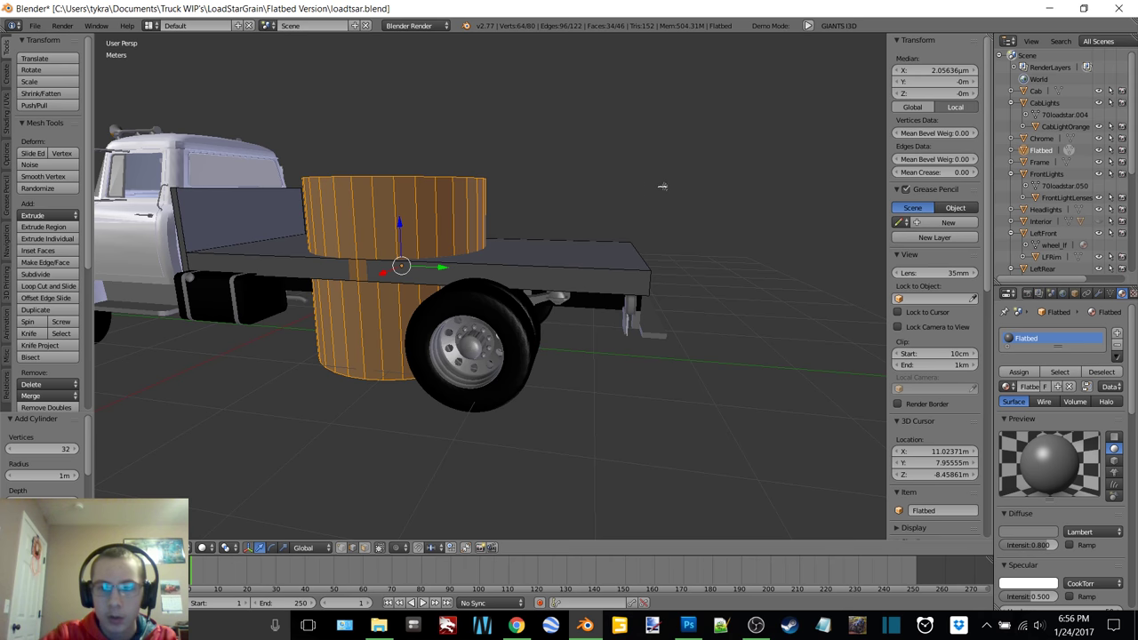
- Undo the cylinder's repositioning and its addition to the flatbed mesh
{"action": "middle_click_drag", "start_coordinate": [663, 186], "coordinate": [803, 175]}
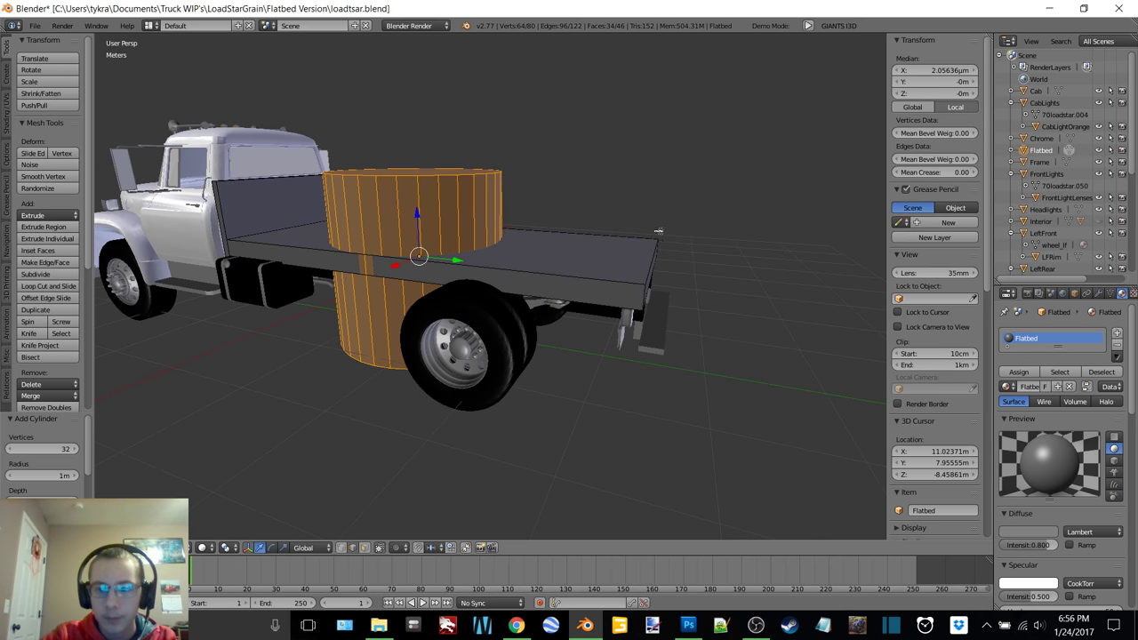
{"action": "middle_click_drag", "start_coordinate": [654, 207], "coordinate": [689, 215]}
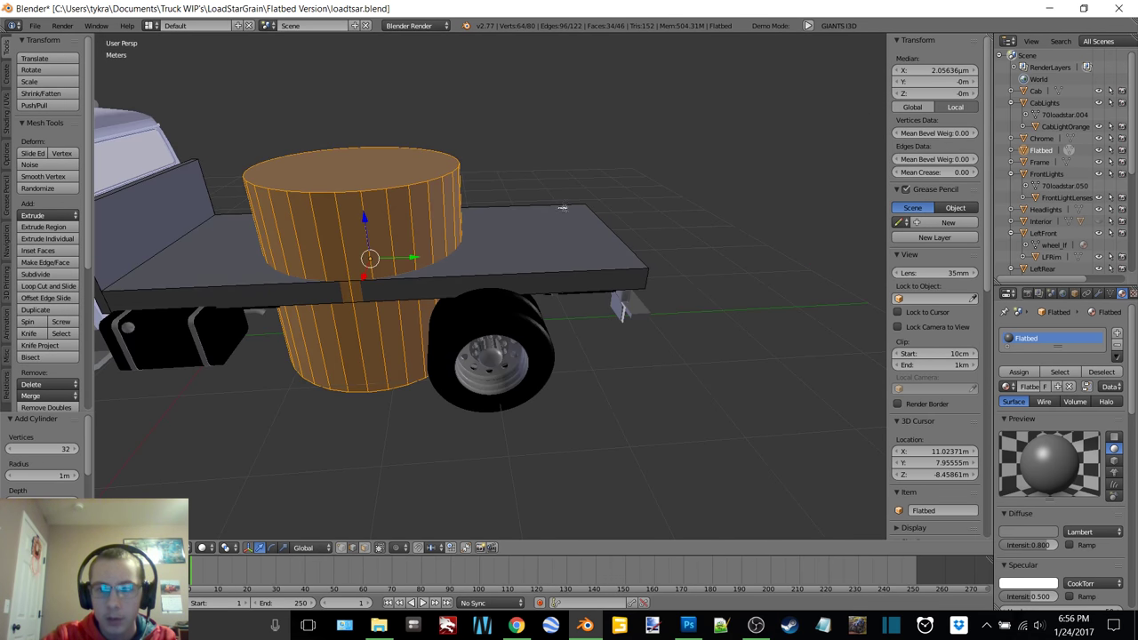
{"action": "middle_click_drag", "start_coordinate": [620, 208], "coordinate": [693, 214]}
{"action": "scroll", "coordinate": [941, 248], "scroll_direction": "down", "scroll_amount": 10}
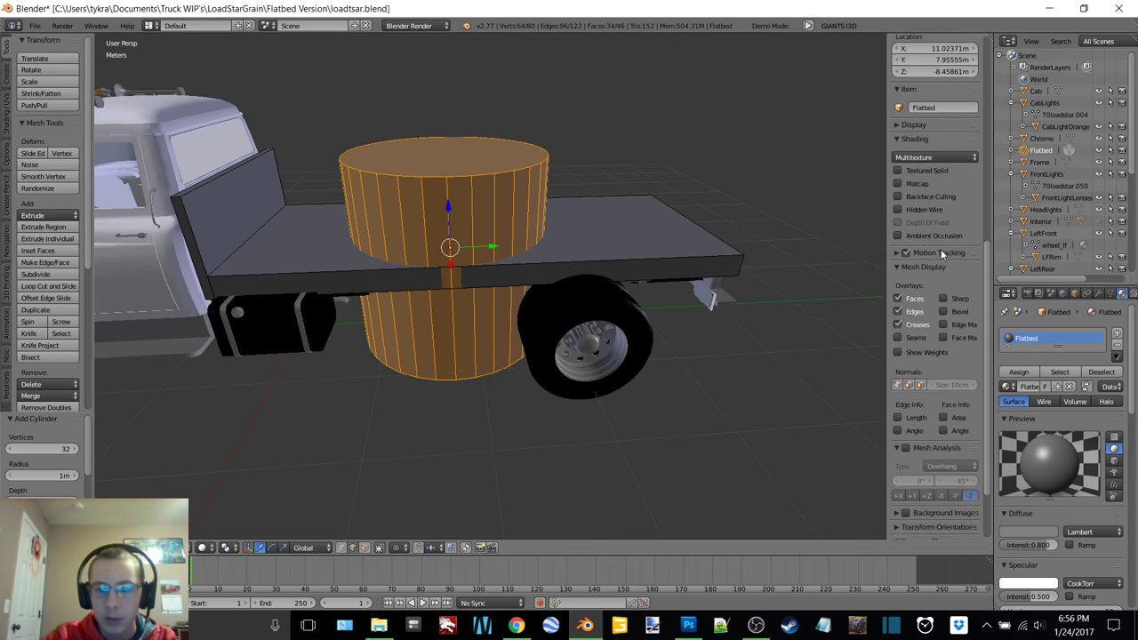
{"action": "scroll", "coordinate": [940, 248], "scroll_direction": "up", "scroll_amount": 10}
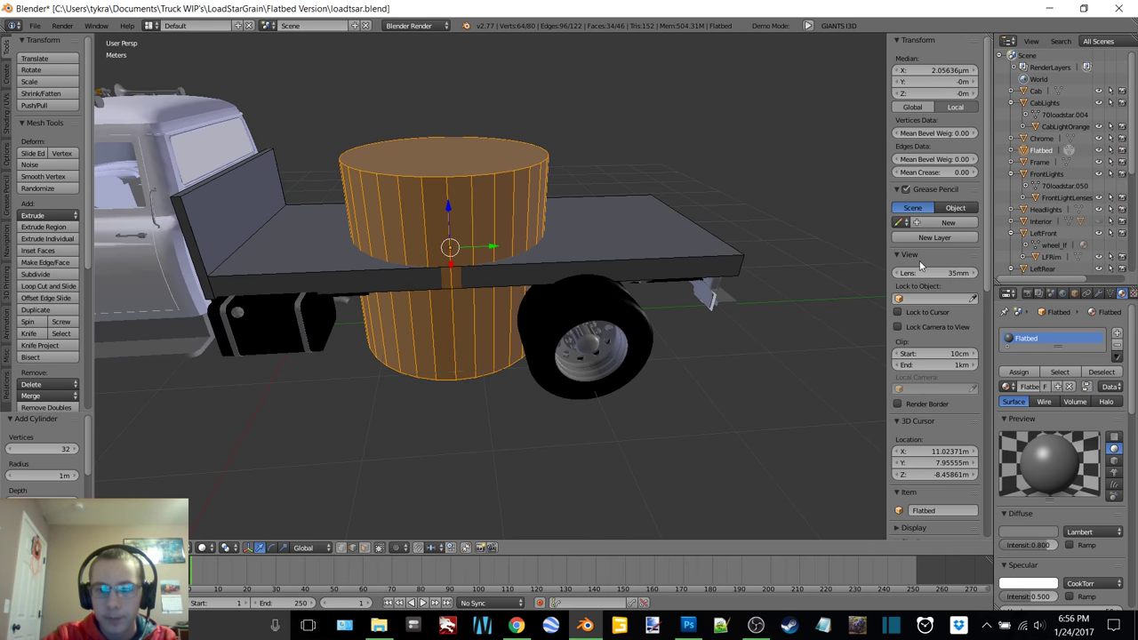
{"action": "scroll", "coordinate": [579, 188], "scroll_direction": "down", "scroll_amount": 12}
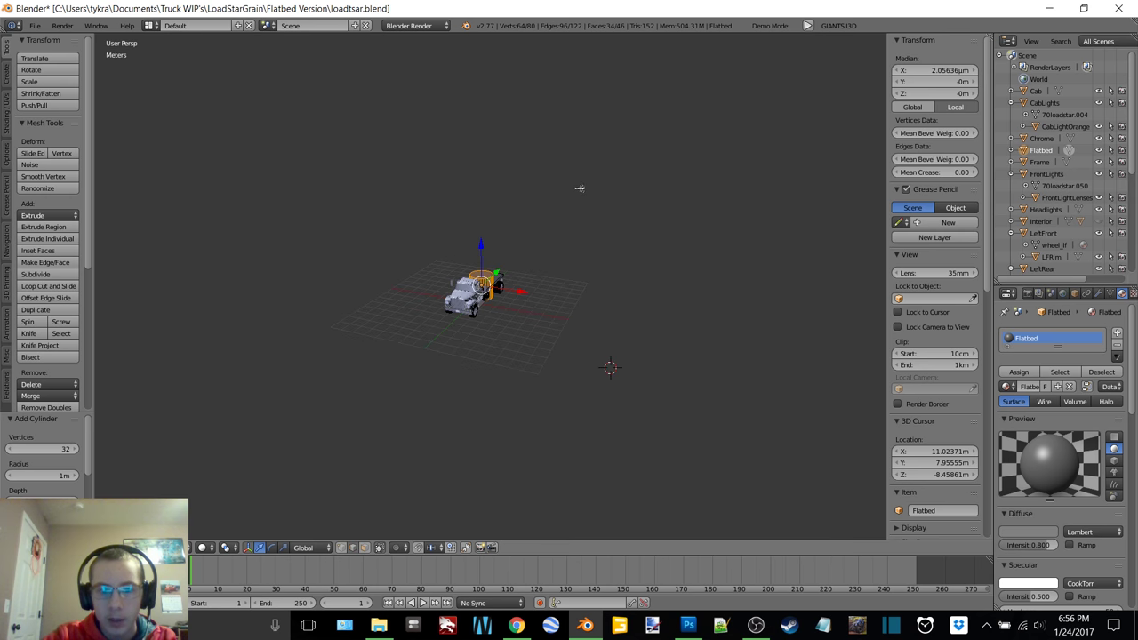
{"action": "key", "text": "ctrl+z"}
{"action": "key", "text": "ctrl+z"}
{"action": "key", "text": "ctrl+z"}
- Return the flatbed to Object Mode and add a cylinder as a separate mesh object
{"action": "scroll", "coordinate": [579, 188], "scroll_direction": "up", "scroll_amount": 8}
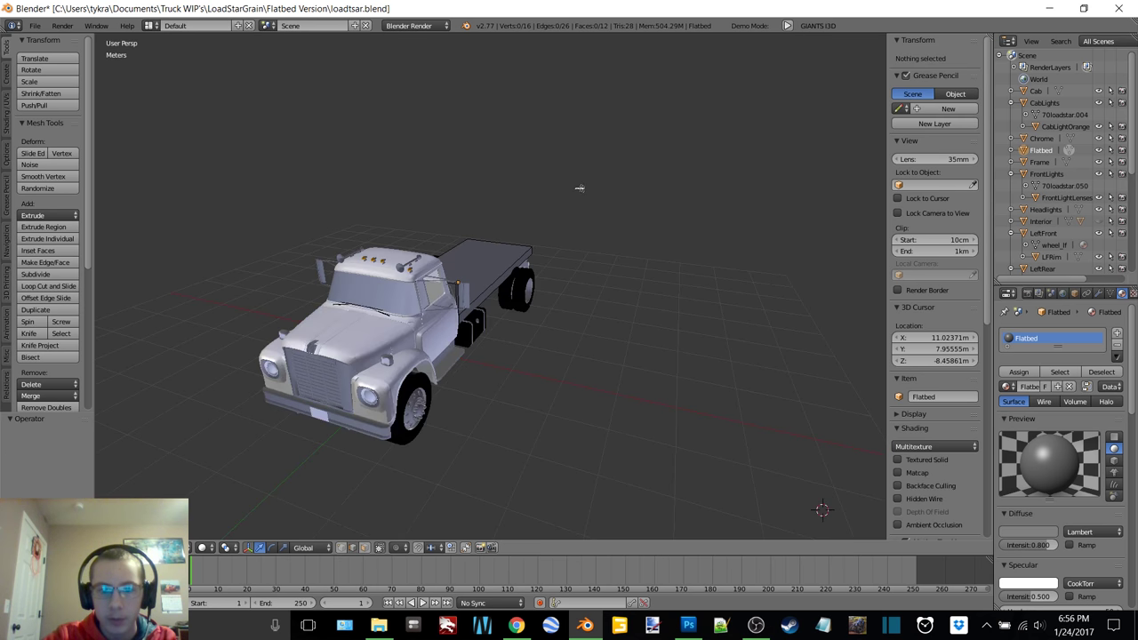
{"action": "scroll", "coordinate": [582, 189], "scroll_direction": "up", "scroll_amount": 6}
{"action": "middle_click_drag", "start_coordinate": [586, 190], "coordinate": [464, 188]}
{"action": "key", "text": "Tab"}
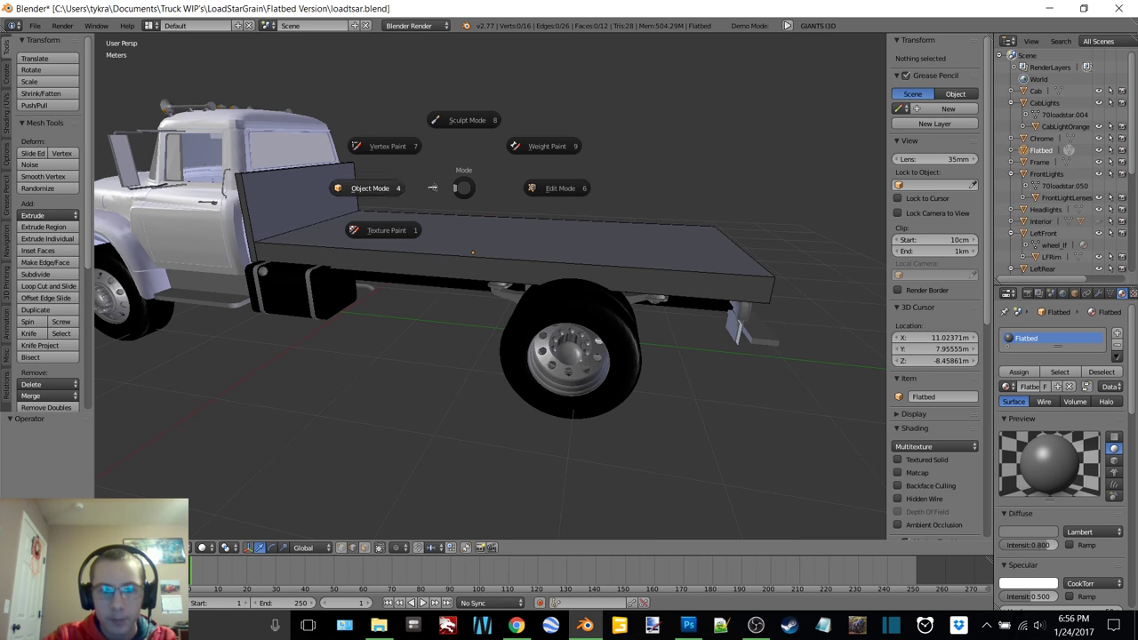
{"action": "left_click", "coordinate": [430, 187]}
{"action": "key", "text": "shift+a"}
{"action": "mouse_move", "coordinate": [495, 208]}
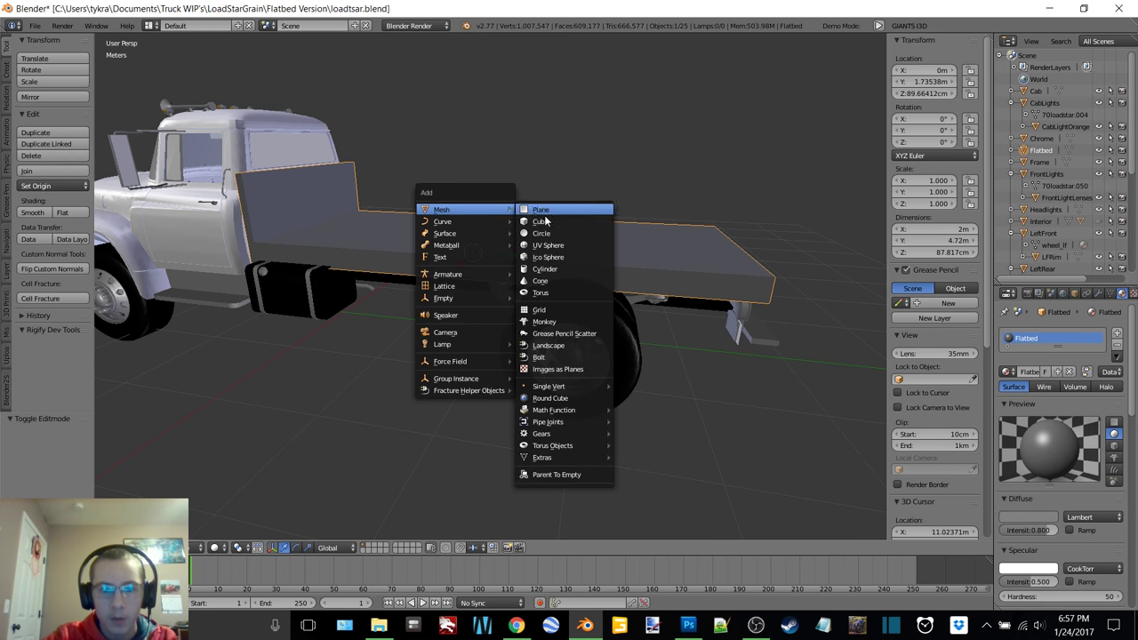
{"action": "left_click", "coordinate": [557, 270]}
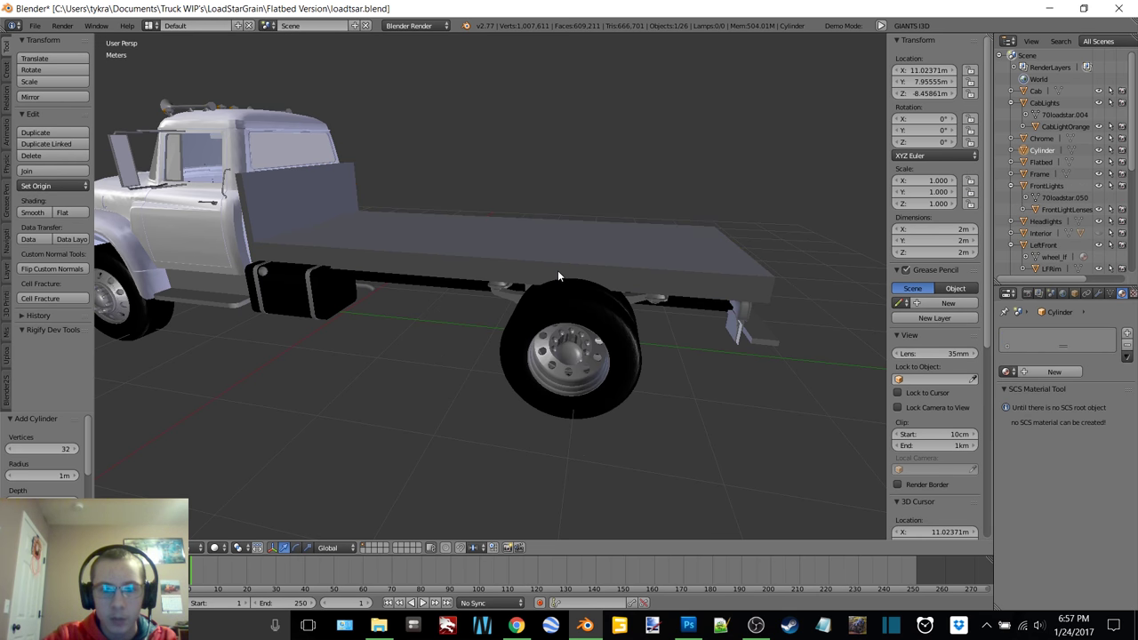
- Set the cylinder object's location to 0 on X, Y and Z
{"action": "left_click", "coordinate": [921, 79]}
{"action": "left_click", "coordinate": [924, 94]}
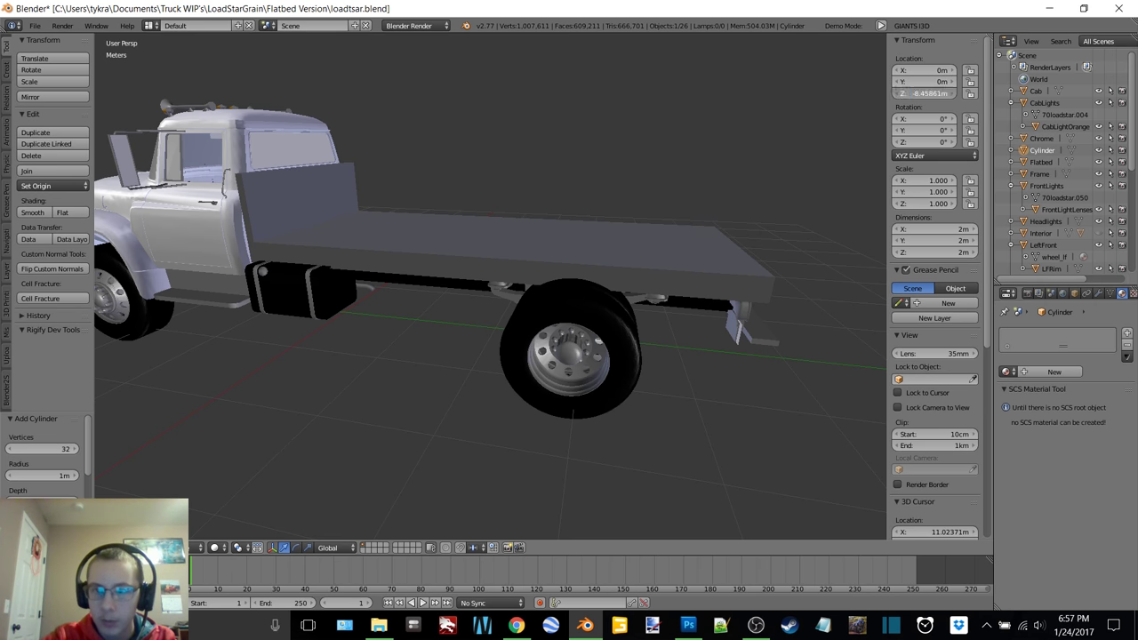
{"action": "type", "text": "0"}
{"action": "key", "text": "Return"}
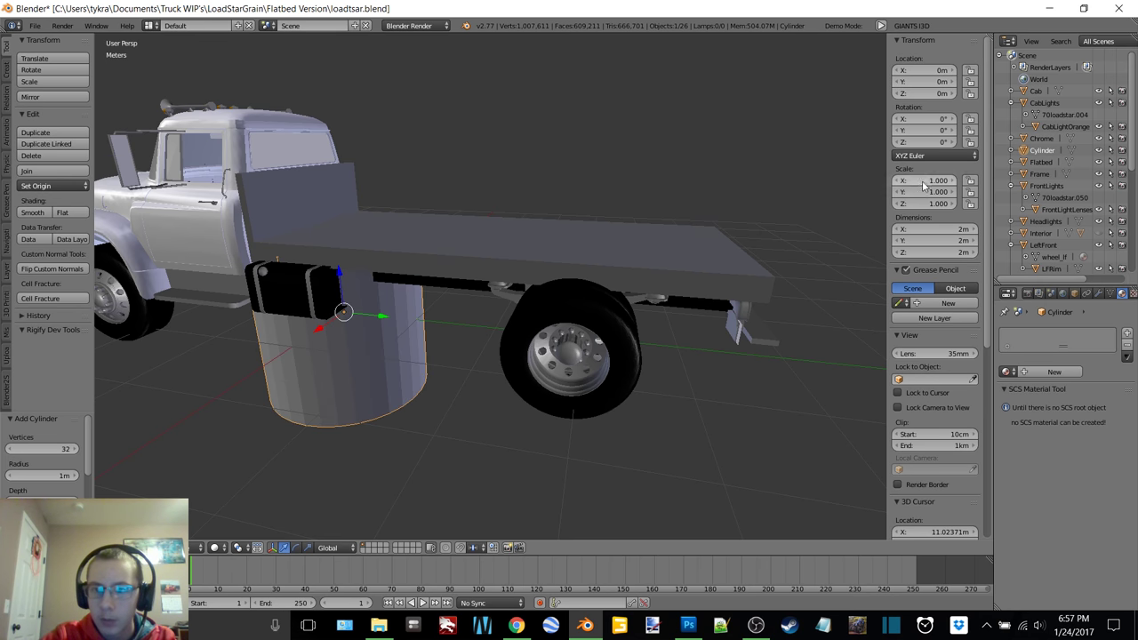
- Rotate the cylinder to 90° on X and 90° on Z so its axis runs across the truck
{"action": "left_click", "coordinate": [937, 122]}
{"action": "type", "text": "90"}
{"action": "key", "text": "Return"}
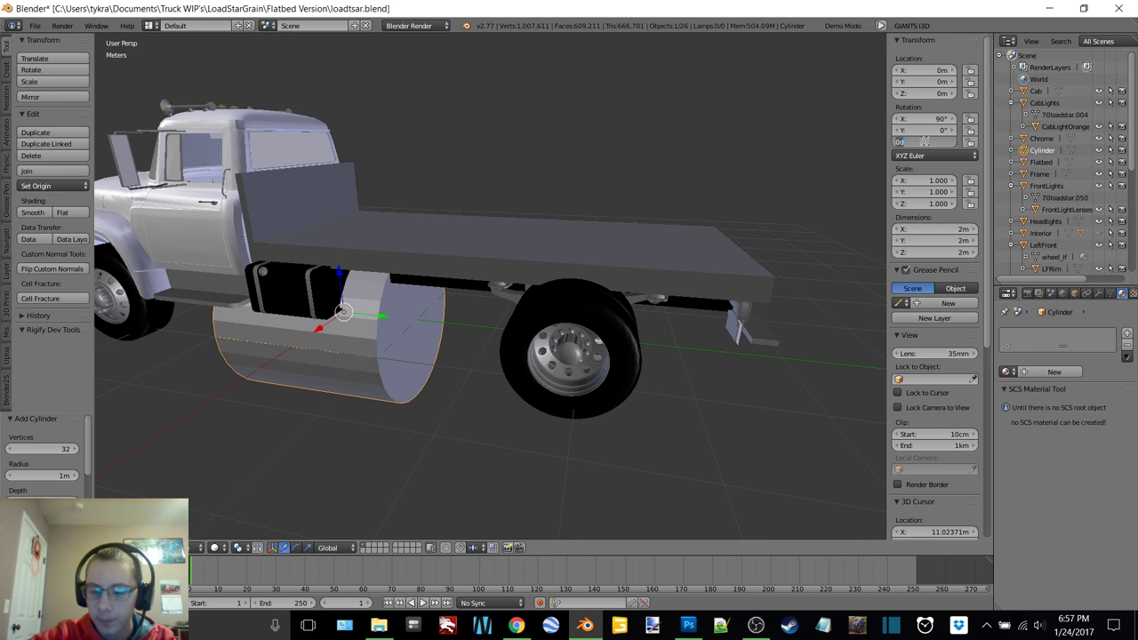
{"action": "left_click", "coordinate": [925, 142]}
{"action": "type", "text": "90"}
{"action": "key", "text": "Return"}
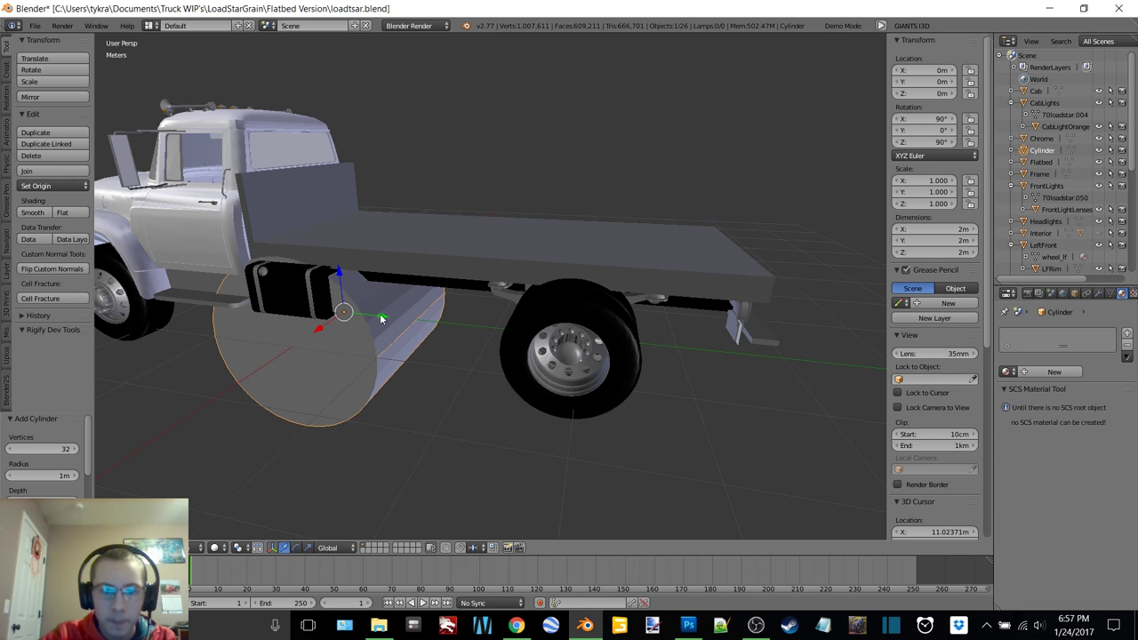
- Join the cylinder into the Flatbed object and enter Edit Mode on the combined mesh
{"action": "right_click", "coordinate": [407, 264]}
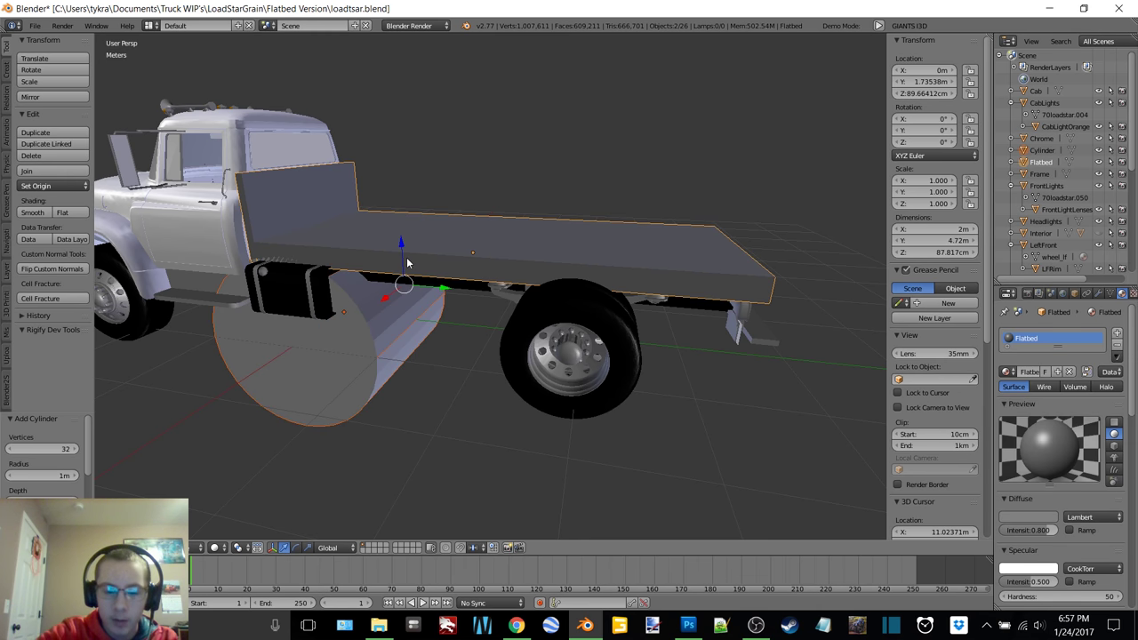
{"action": "key", "text": "ctrl+j"}
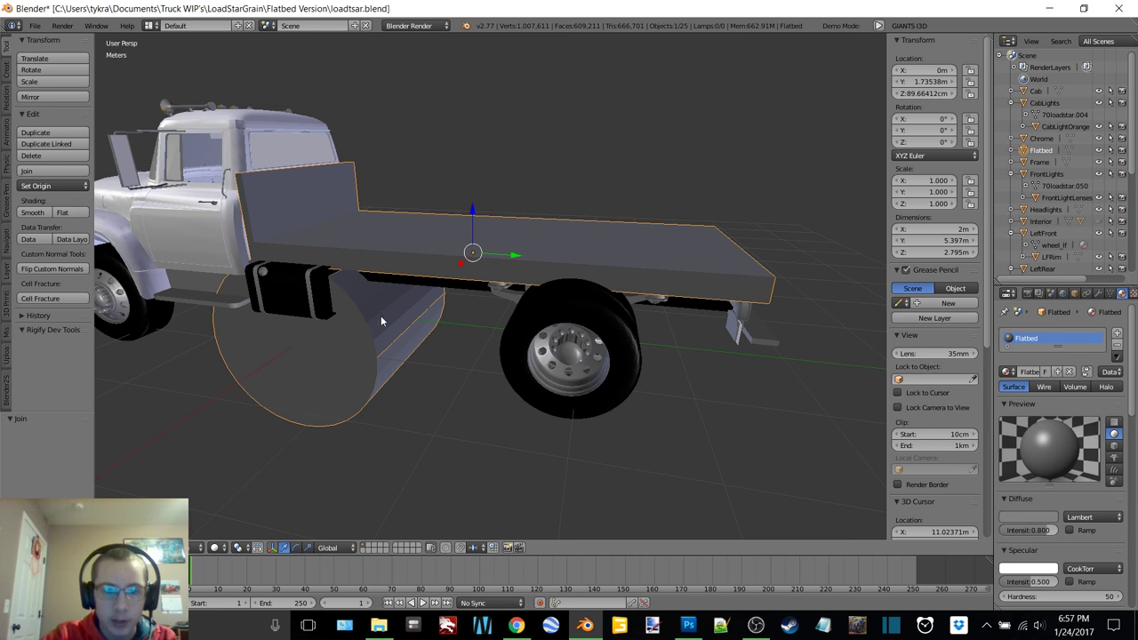
{"action": "key", "text": "Tab"}
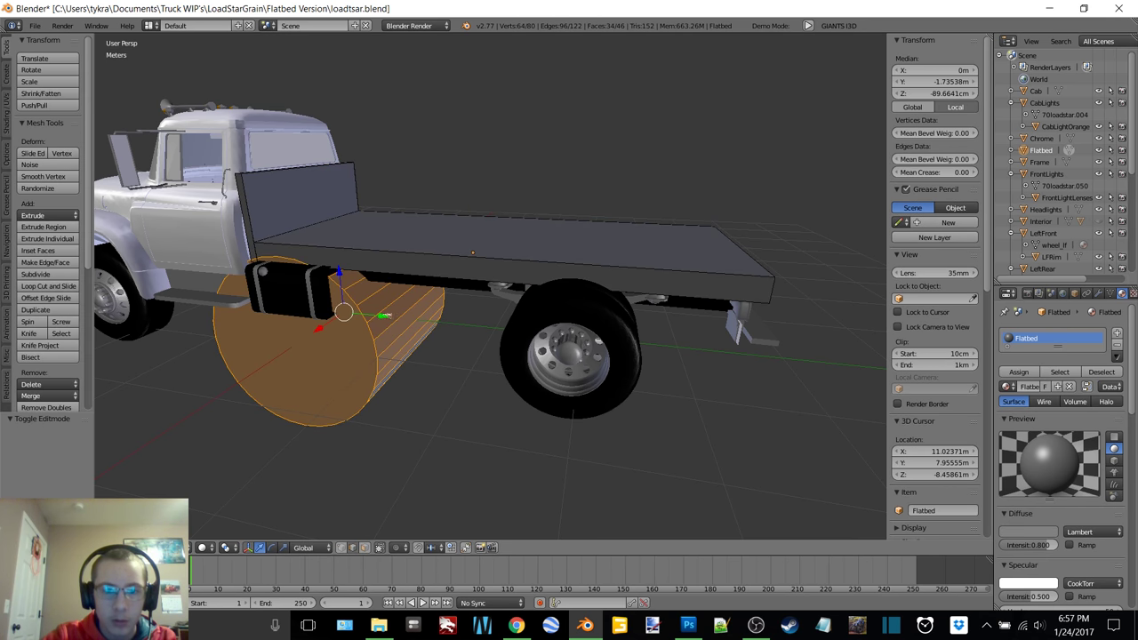
- Move the cylinder onto the driver's-side rear wheels, about 2.92 m along Y, 1.16 m along X and 44 cm up
{"action": "left_click_drag", "start_coordinate": [415, 312], "coordinate": [610, 326]}
{"action": "middle_click_drag", "start_coordinate": [610, 325], "coordinate": [699, 341]}
{"action": "left_click", "coordinate": [663, 333]}
{"action": "middle_click_drag", "start_coordinate": [524, 347], "coordinate": [654, 336]}
{"action": "left_click_drag", "start_coordinate": [510, 351], "coordinate": [597, 365]}
{"action": "left_click_drag", "start_coordinate": [571, 324], "coordinate": [564, 268]}
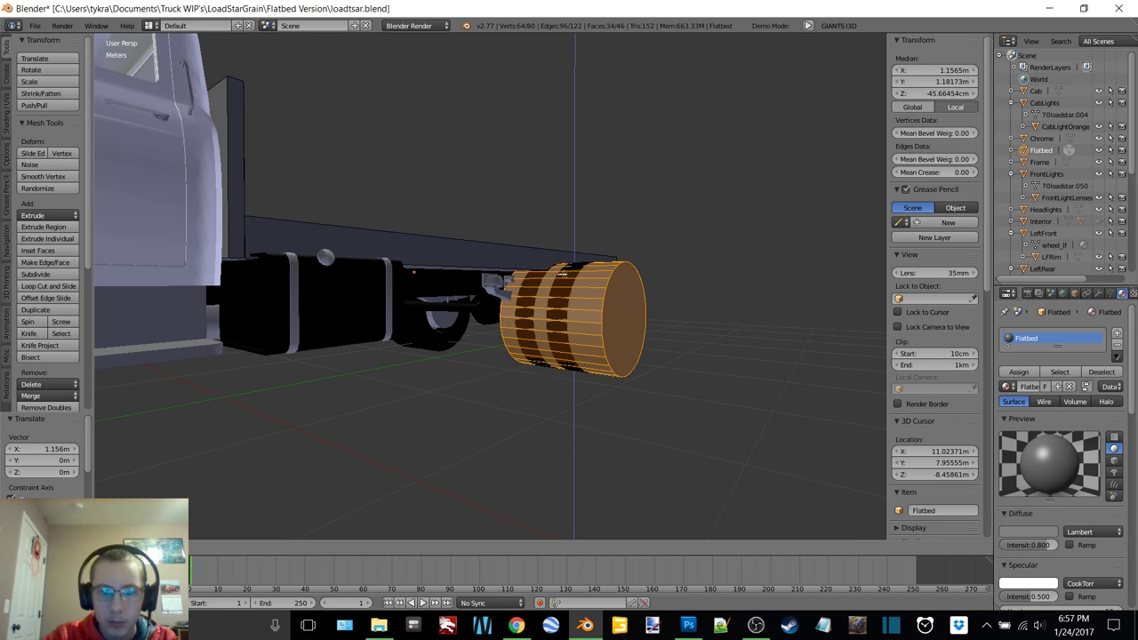
{"action": "left_click", "coordinate": [563, 274]}
- Nudge the cylinder up about 10 mm and about 7 mm along Y to centre it on the rear wheels
{"action": "middle_click_drag", "start_coordinate": [563, 274], "coordinate": [386, 377]}
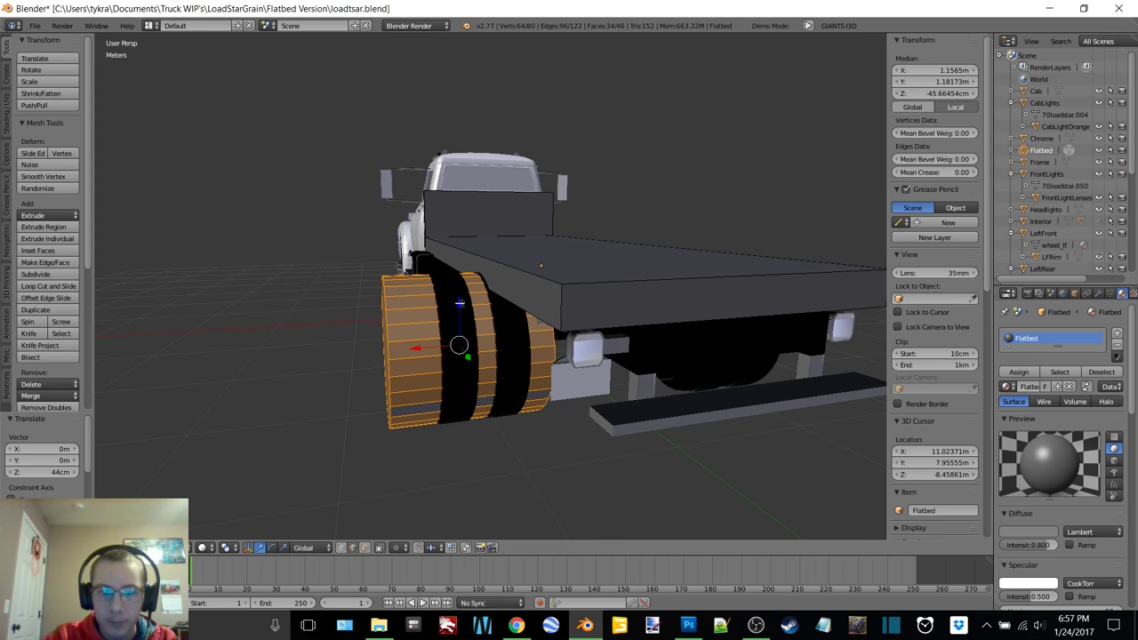
{"action": "left_click_drag", "start_coordinate": [459, 303], "coordinate": [459, 300]}
{"action": "middle_click_drag", "start_coordinate": [460, 301], "coordinate": [528, 316]}
{"action": "scroll", "coordinate": [488, 307], "scroll_direction": "up", "scroll_amount": 3}
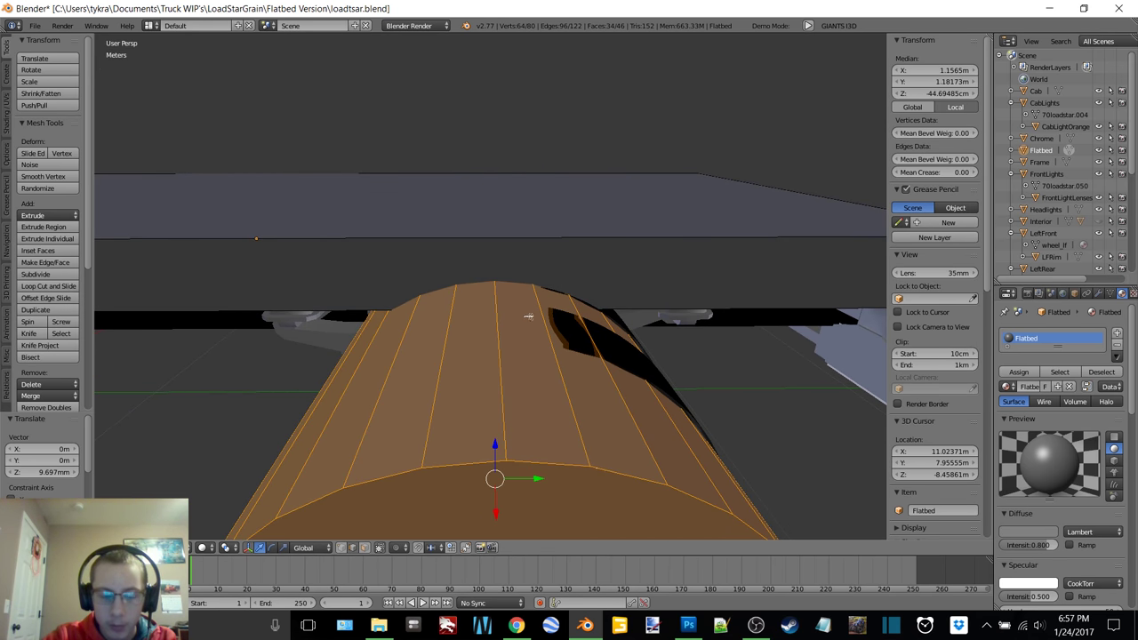
{"action": "left_click_drag", "start_coordinate": [532, 479], "coordinate": [535, 478]}
- Scale the cylinder up uniformly in two passes, by about 1.018 and 1.013, so it encloses the rear tyres
{"action": "key", "text": "s"}
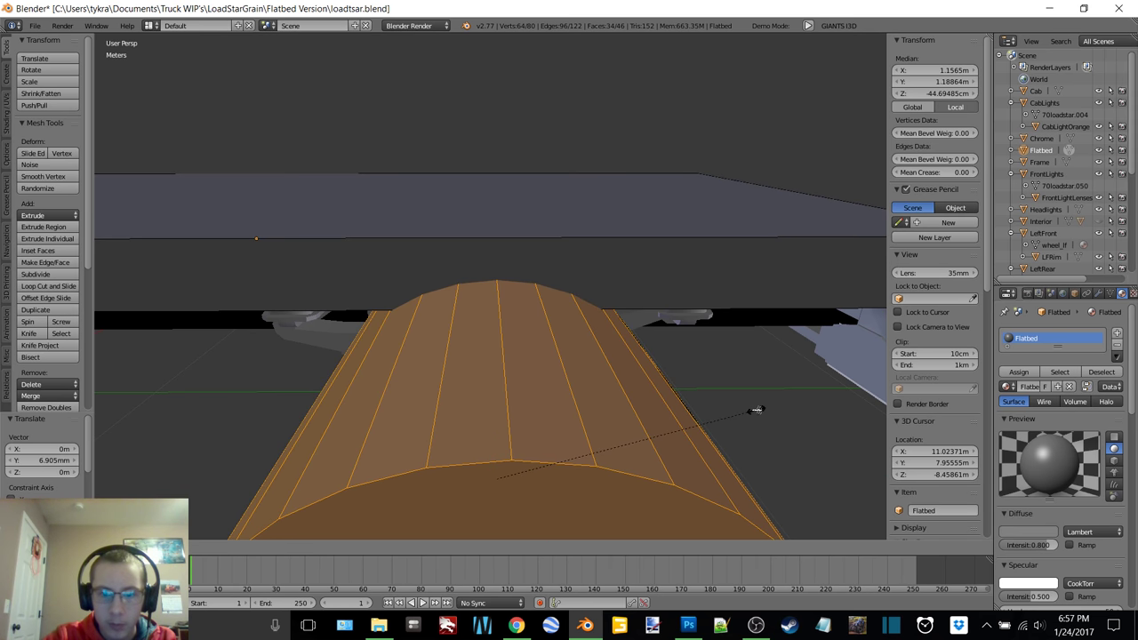
{"action": "left_click", "coordinate": [756, 409]}
{"action": "middle_click_drag", "start_coordinate": [681, 368], "coordinate": [595, 350]}
{"action": "scroll", "coordinate": [595, 350], "scroll_direction": "down", "scroll_amount": 2}
{"action": "scroll", "coordinate": [599, 348], "scroll_direction": "up", "scroll_amount": 6}
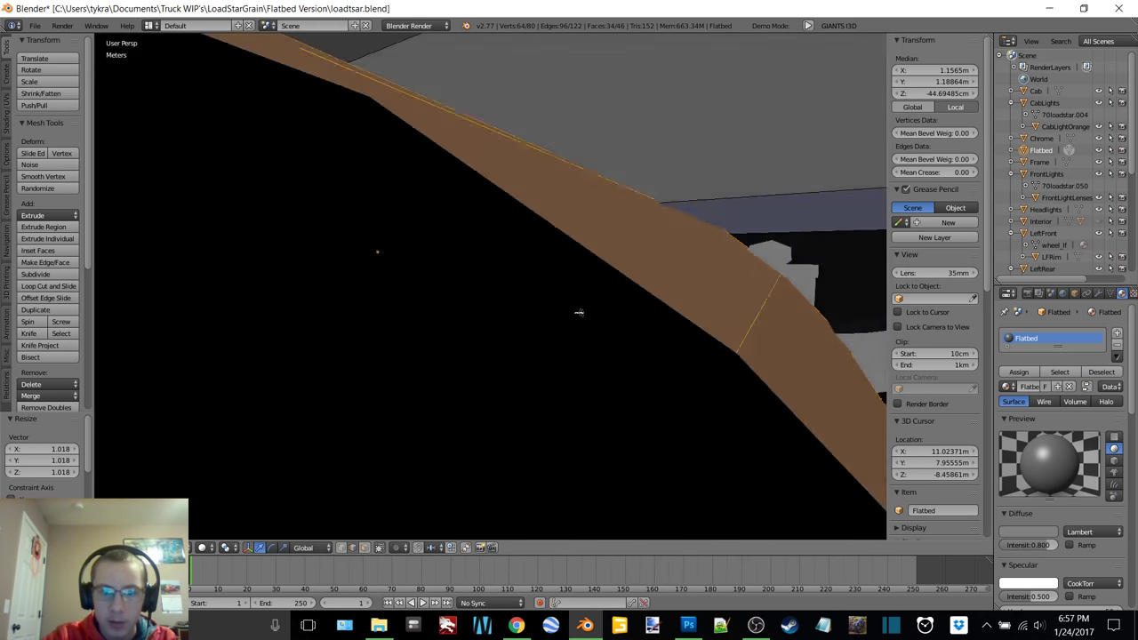
{"action": "middle_click_drag", "start_coordinate": [578, 312], "coordinate": [610, 323]}
{"action": "middle_click_drag", "start_coordinate": [541, 379], "coordinate": [413, 384]}
{"action": "key", "text": "s"}
{"action": "left_click", "coordinate": [777, 393]}
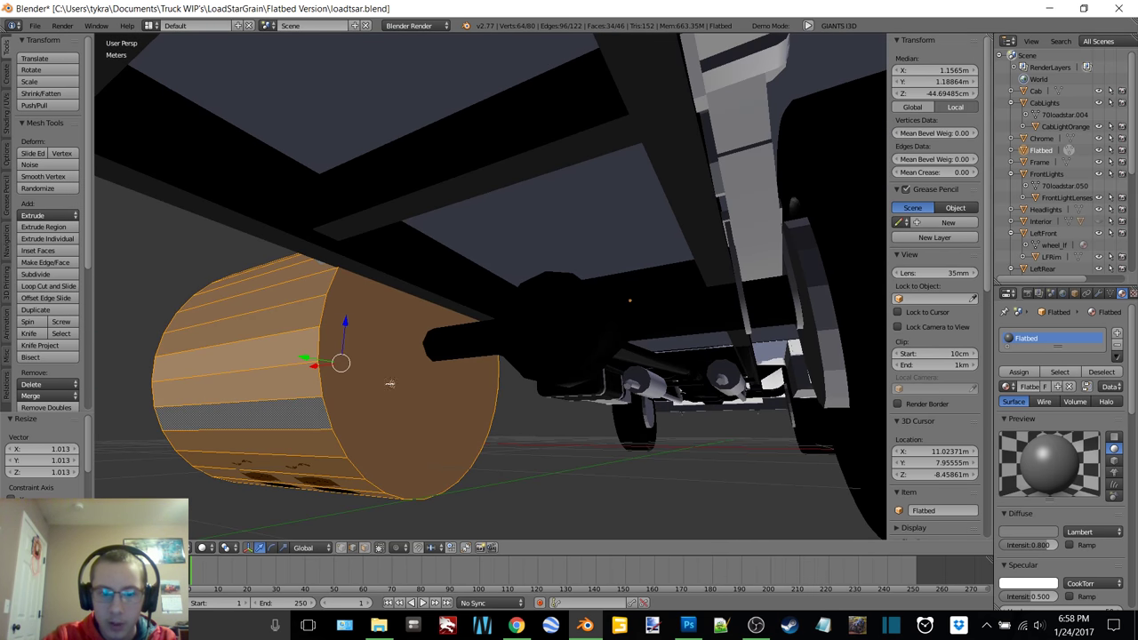
- Move the cylinder's inner end face -1.959 m along X so it spans across to the opposite rear wheels
{"action": "right_click", "coordinate": [396, 384]}
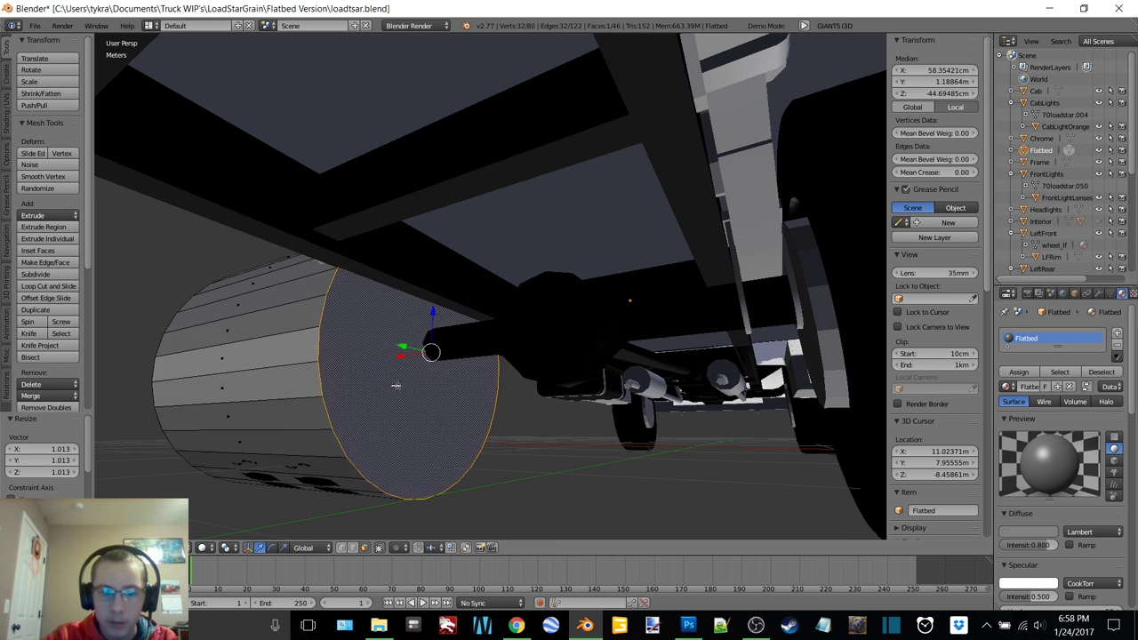
{"action": "middle_click_drag", "start_coordinate": [425, 334], "coordinate": [354, 313]}
{"action": "left_click_drag", "start_coordinate": [310, 318], "coordinate": [755, 319]}
{"action": "middle_click_drag", "start_coordinate": [755, 318], "coordinate": [476, 330], "text": "shift"}
{"action": "middle_click_drag", "start_coordinate": [561, 313], "coordinate": [529, 353]}
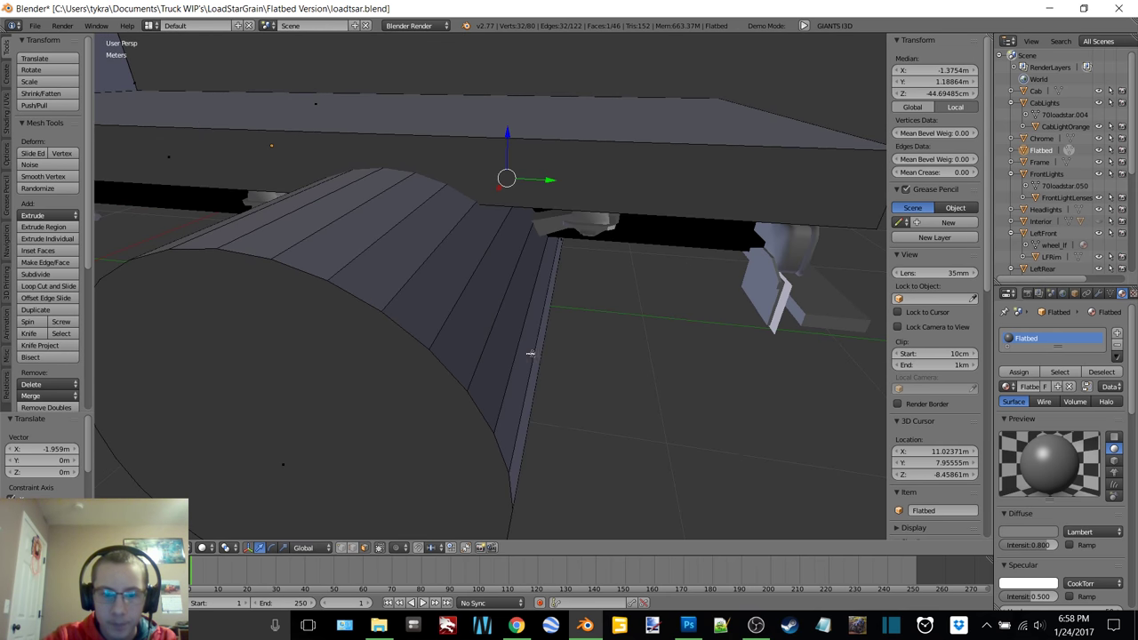
- Select both end faces and all the side faces around the cylinder
{"action": "right_click", "coordinate": [379, 382], "text": "shift"}
{"action": "middle_click_drag", "start_coordinate": [379, 382], "coordinate": [519, 335]}
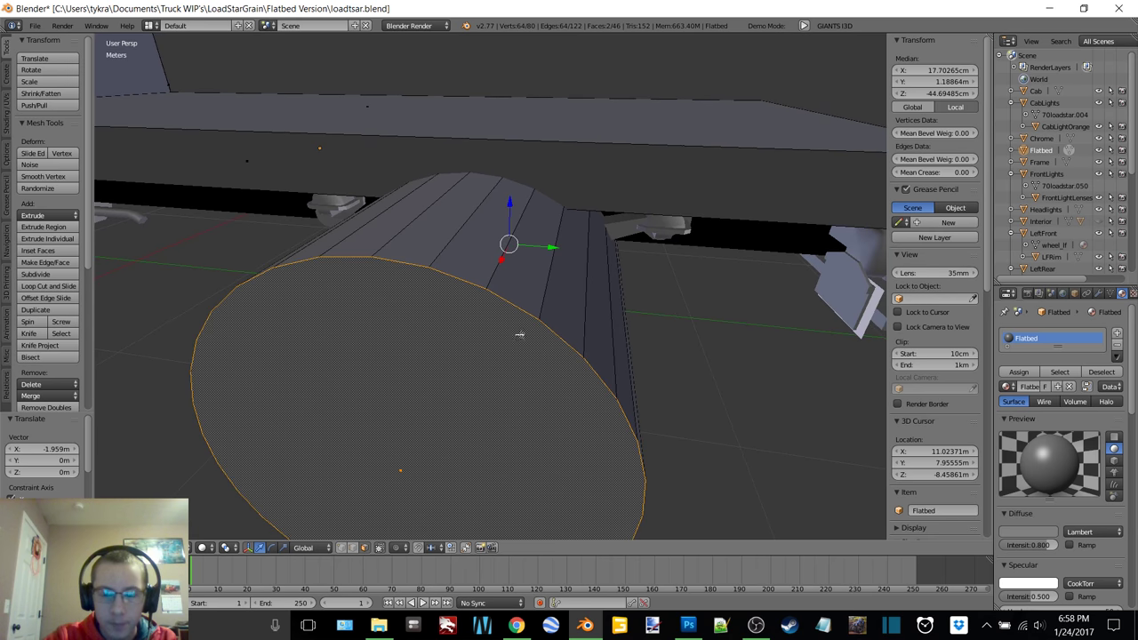
{"action": "mouse_move", "coordinate": [552, 324]}
{"action": "left_mouse_down"}
{"action": "mouse_move", "coordinate": [452, 279]}
{"action": "mouse_move", "coordinate": [373, 269]}
{"action": "left_mouse_up"}
{"action": "right_click", "coordinate": [373, 270]}
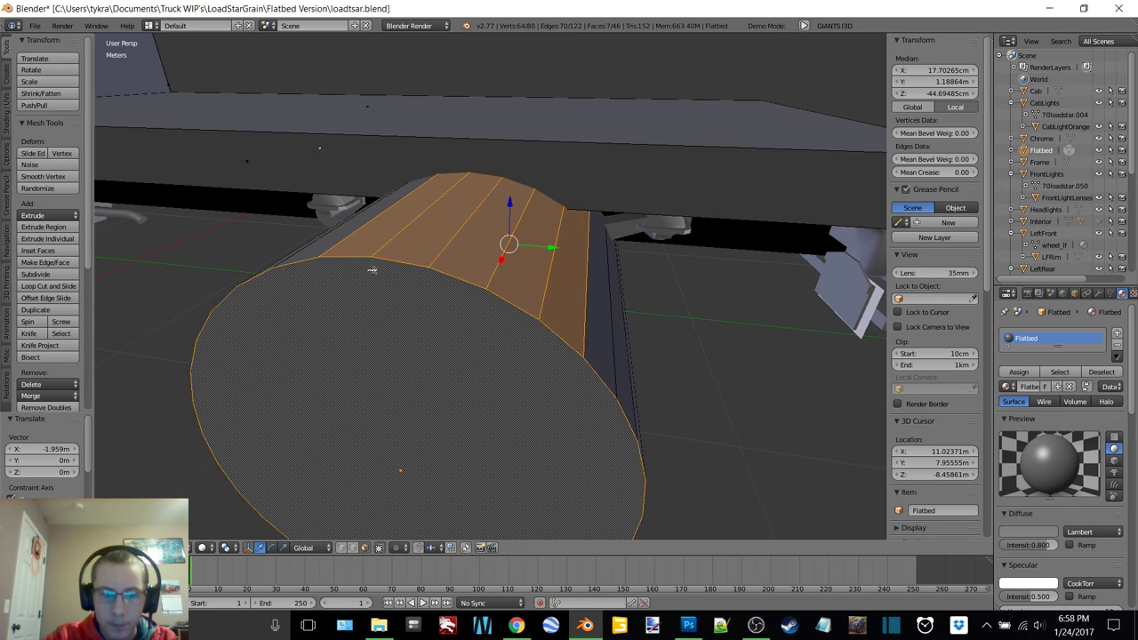
{"action": "middle_click_drag", "start_coordinate": [373, 269], "coordinate": [453, 270]}
{"action": "left_click_drag", "start_coordinate": [811, 189], "coordinate": [724, 361]}
{"action": "mouse_move", "coordinate": [723, 361]}
{"action": "middle_mouse_down"}
{"action": "mouse_move", "coordinate": [684, 302]}
{"action": "mouse_move", "coordinate": [524, 138]}
{"action": "middle_mouse_up"}
{"action": "left_click_drag", "start_coordinate": [524, 138], "coordinate": [607, 167]}
{"action": "right_click", "coordinate": [606, 166]}
{"action": "middle_click_drag", "start_coordinate": [606, 166], "coordinate": [531, 203]}
{"action": "middle_click_drag", "start_coordinate": [382, 296], "coordinate": [405, 291]}
{"action": "left_click_drag", "start_coordinate": [286, 305], "coordinate": [342, 112]}
{"action": "middle_click_drag", "start_coordinate": [342, 112], "coordinate": [391, 196]}
{"action": "mouse_move", "coordinate": [391, 195]}
{"action": "left_mouse_down"}
{"action": "mouse_move", "coordinate": [410, 205]}
{"action": "mouse_move", "coordinate": [405, 183]}
{"action": "left_mouse_up"}
{"action": "right_click", "coordinate": [404, 182]}
{"action": "middle_click_drag", "start_coordinate": [404, 182], "coordinate": [985, 379]}
{"action": "mouse_move", "coordinate": [640, 391]}
{"action": "middle_mouse_down"}
{"action": "mouse_move", "coordinate": [684, 365]}
{"action": "mouse_move", "coordinate": [933, 356]}
{"action": "middle_mouse_up"}
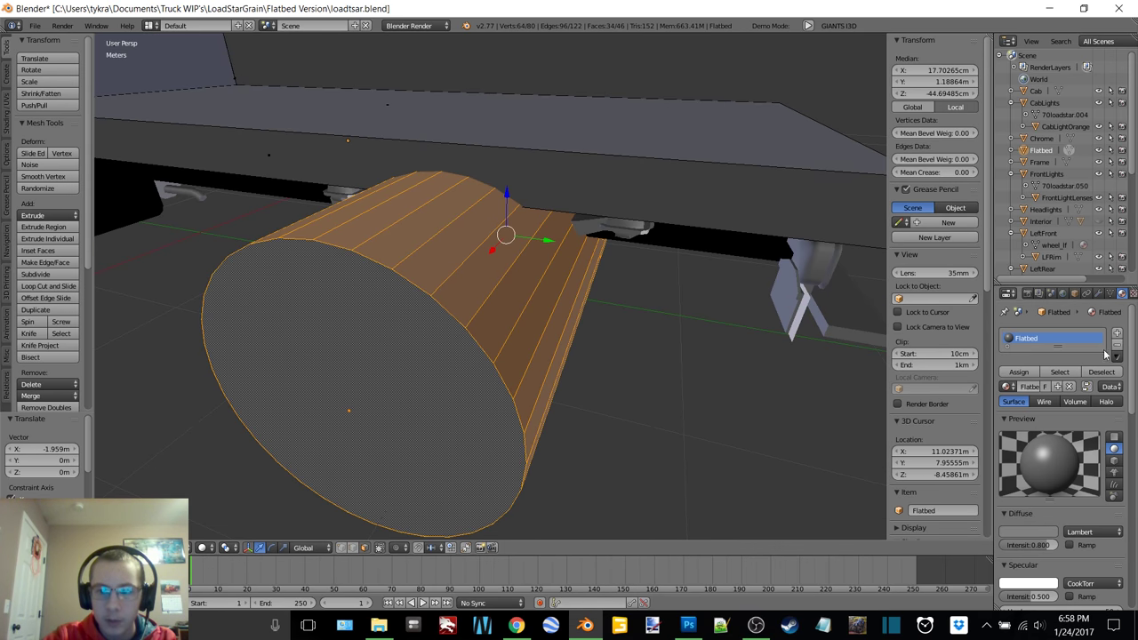
- Add a second material slot with a new material and assign it to the selected cylinder faces
{"action": "left_click", "coordinate": [1116, 334]}
{"action": "left_click", "coordinate": [1054, 414]}
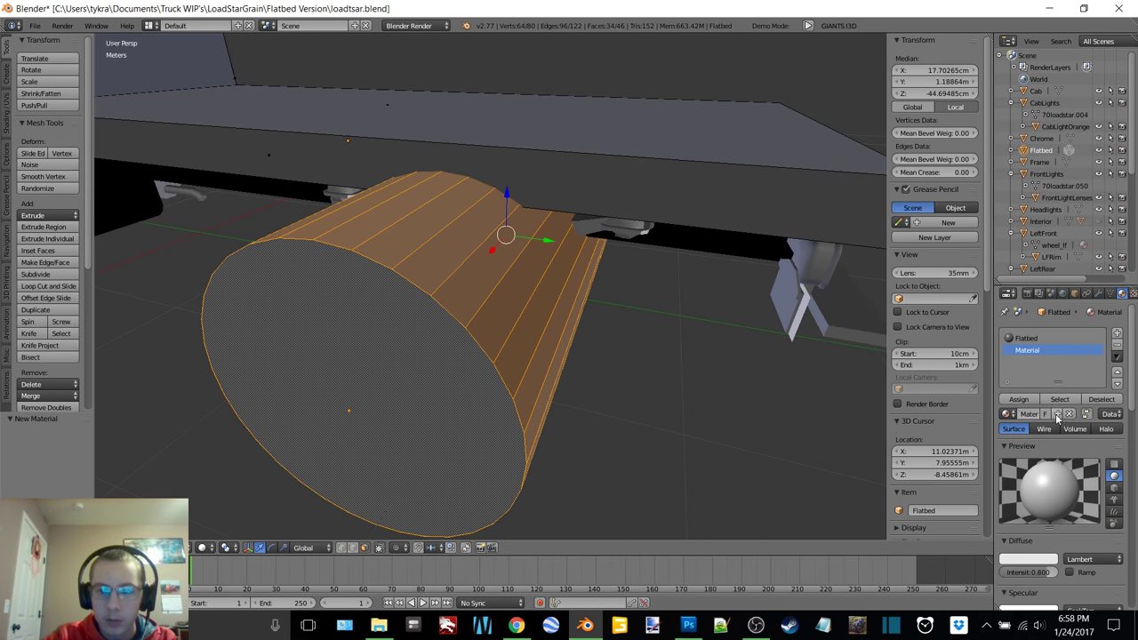
{"action": "left_click", "coordinate": [1018, 399]}
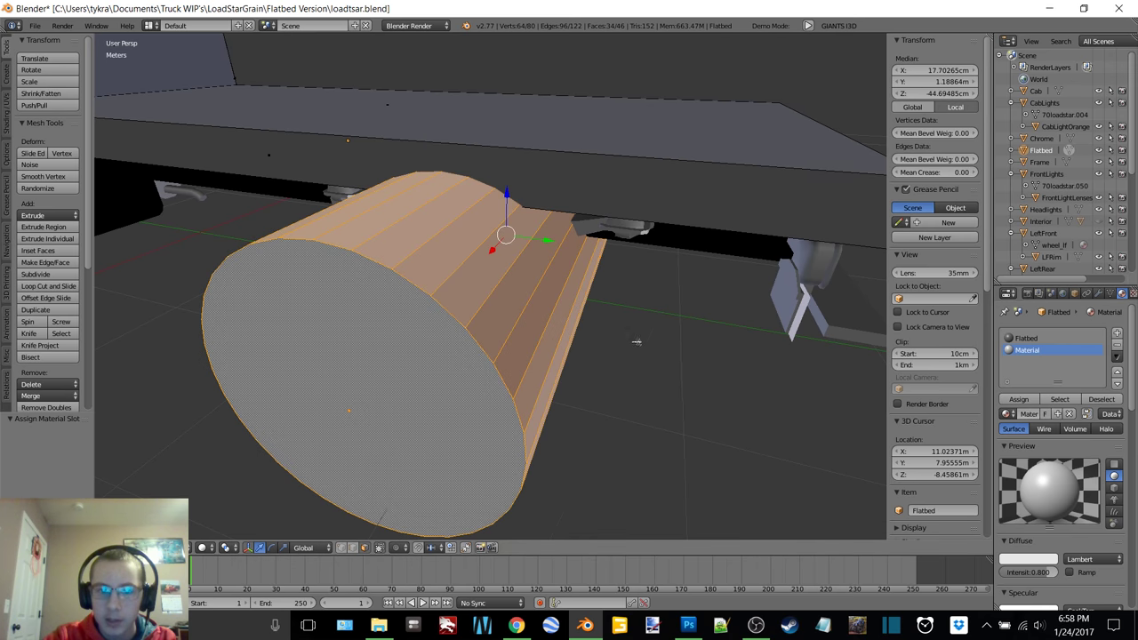
- Separate the Flatbed mesh by material to split the cylinder into its own object
{"action": "middle_click_drag", "start_coordinate": [627, 272], "coordinate": [562, 284]}
{"action": "scroll", "coordinate": [622, 330], "scroll_direction": "down", "scroll_amount": 3}
{"action": "key", "text": "p"}
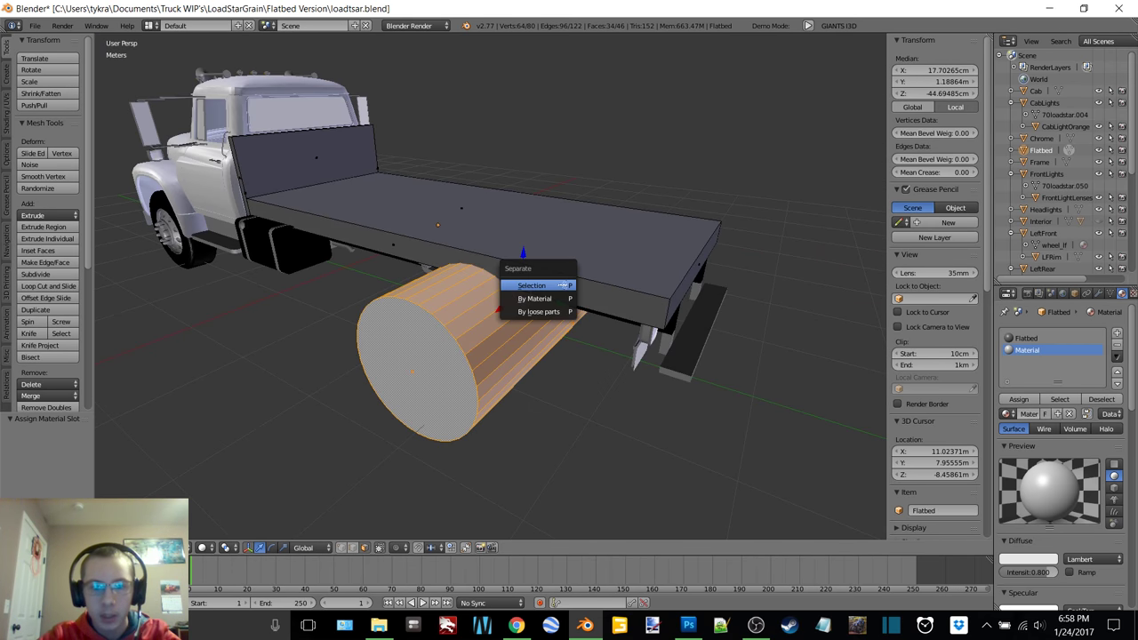
{"action": "left_click", "coordinate": [533, 297]}
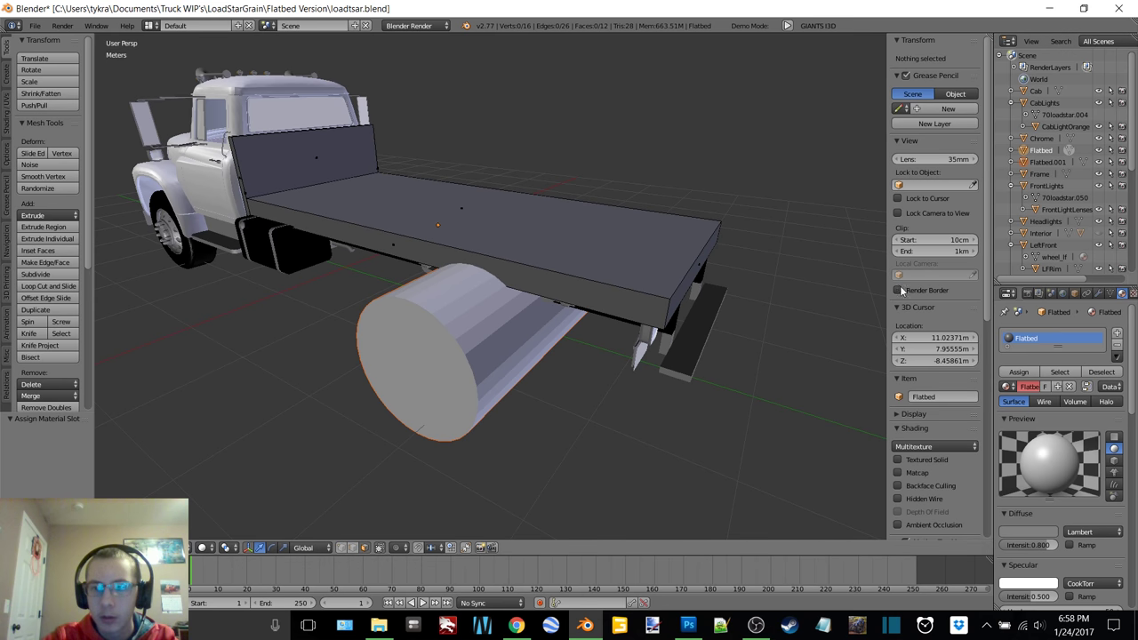
- Leave Edit Mode and add a Boolean modifier to the Flatbed object with Flatbed.001 as its operand
{"action": "left_click", "coordinate": [1098, 293]}
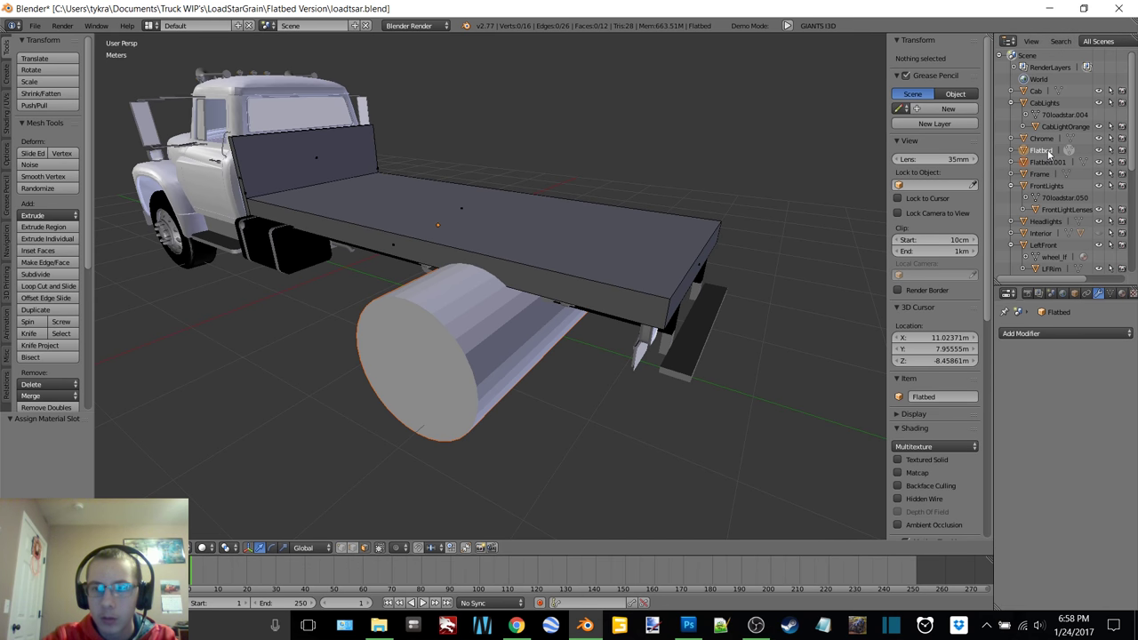
{"action": "key", "text": "ctrl+Tab"}
{"action": "left_click", "coordinate": [596, 252]}
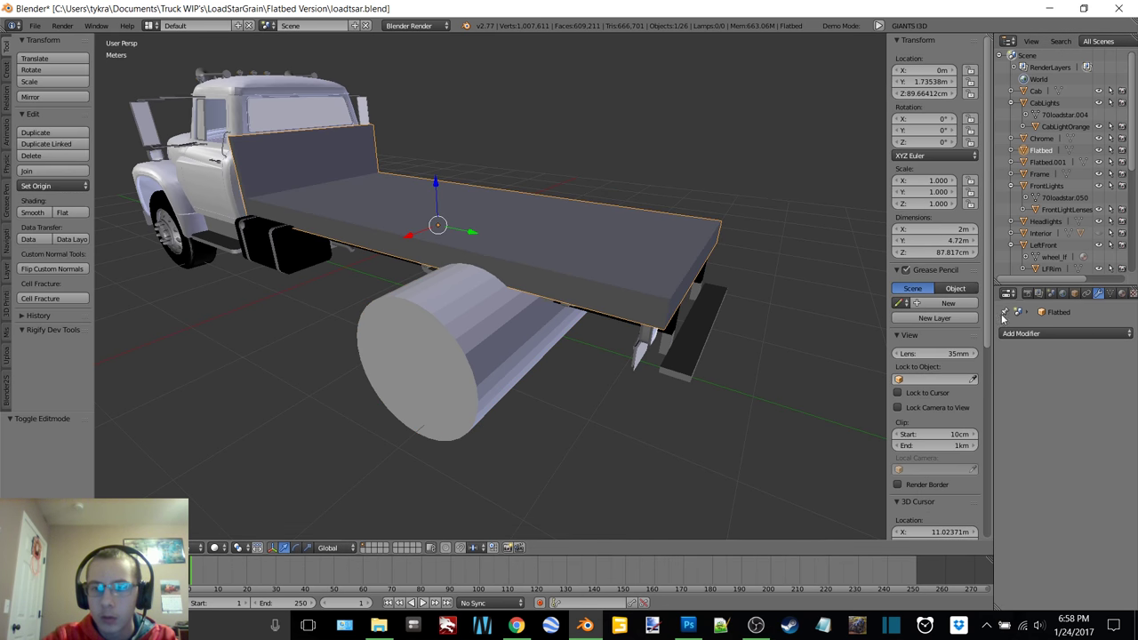
{"action": "left_click", "coordinate": [1049, 334]}
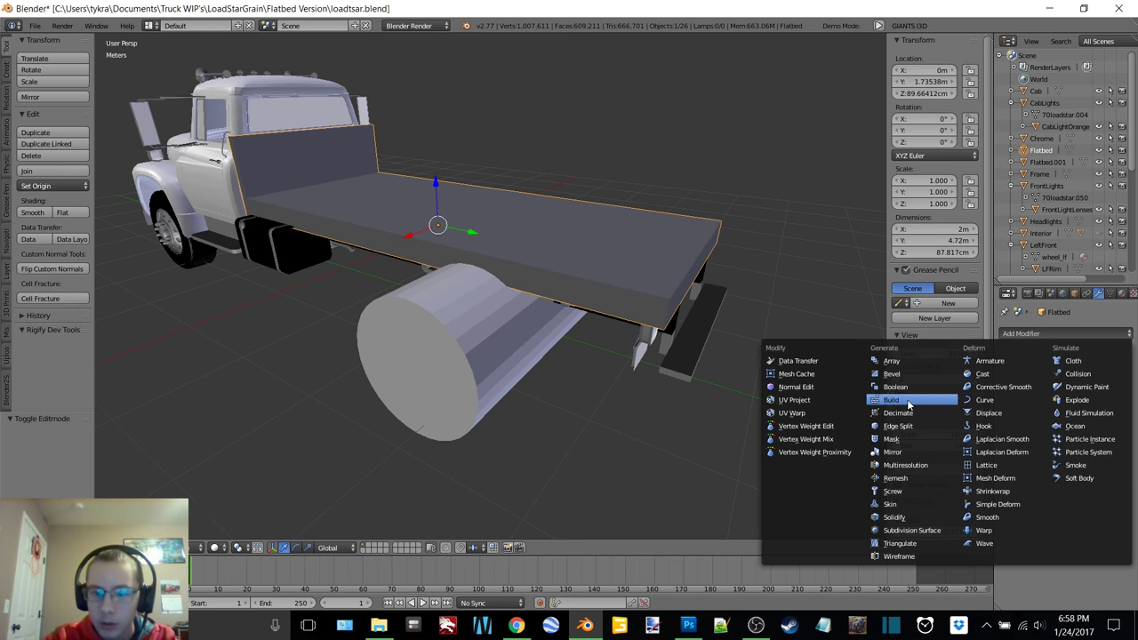
{"action": "left_click", "coordinate": [895, 387]}
{"action": "left_click", "coordinate": [1031, 401]}
{"action": "left_click", "coordinate": [1026, 353]}
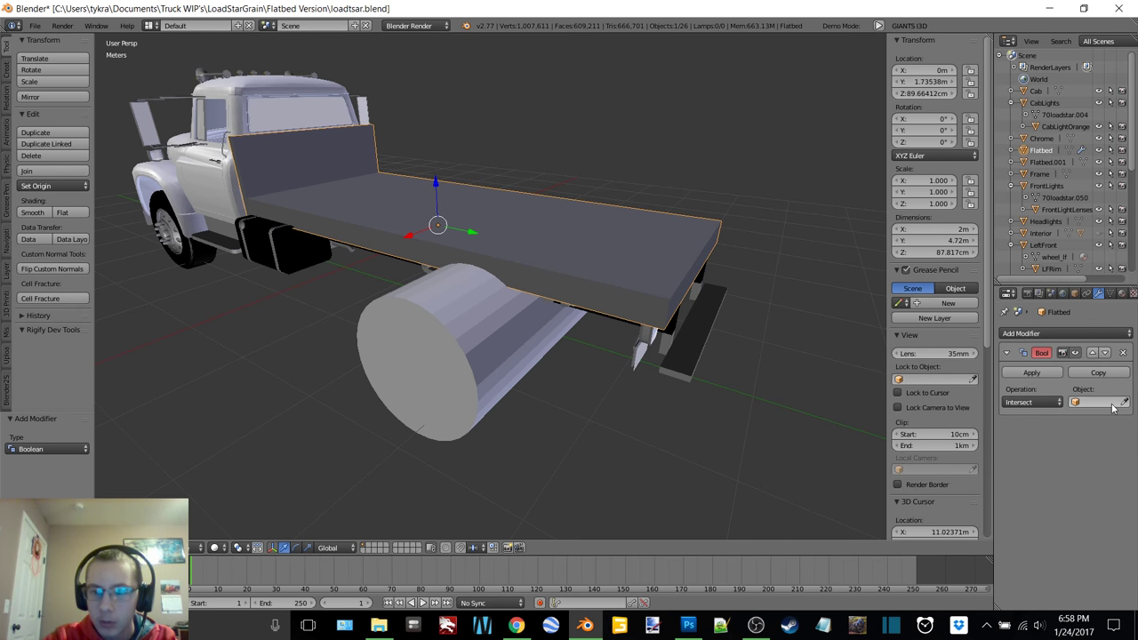
{"action": "left_click", "coordinate": [1098, 402]}
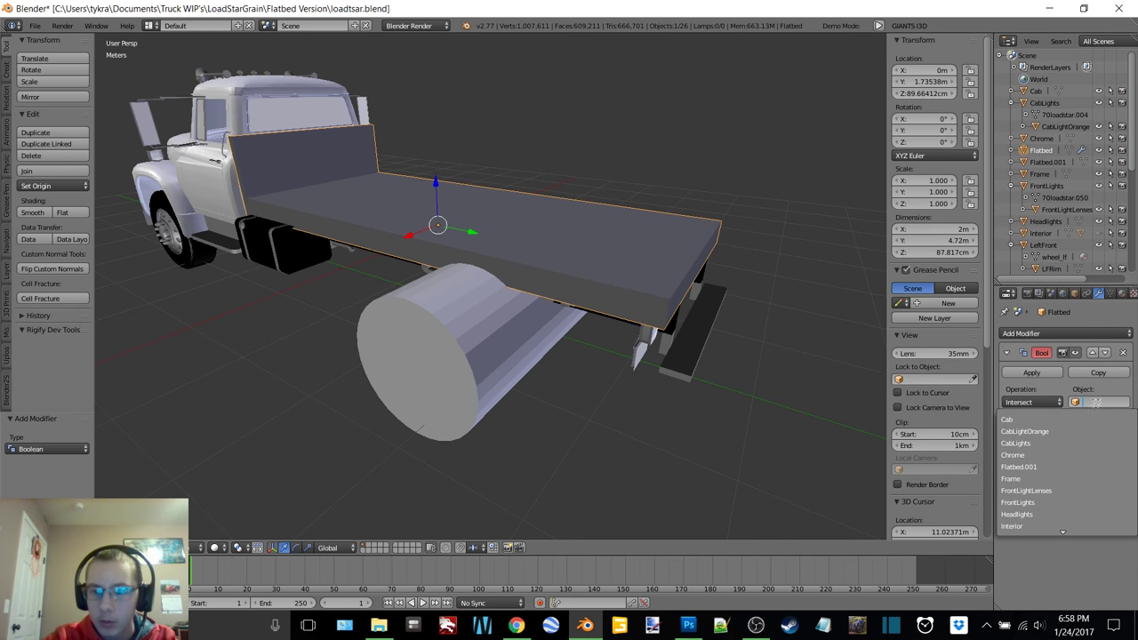
{"action": "left_click", "coordinate": [1028, 467]}
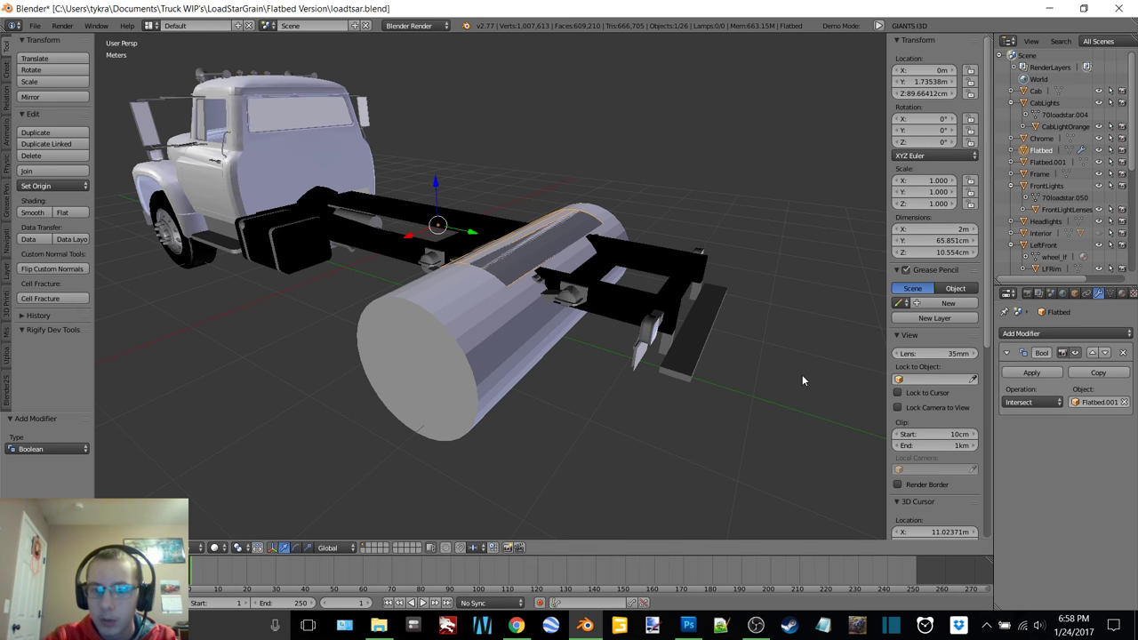
- Set the Boolean operation to Difference and apply the modifier to the Flatbed
{"action": "left_click", "coordinate": [1027, 403]}
{"action": "left_click", "coordinate": [1021, 364]}
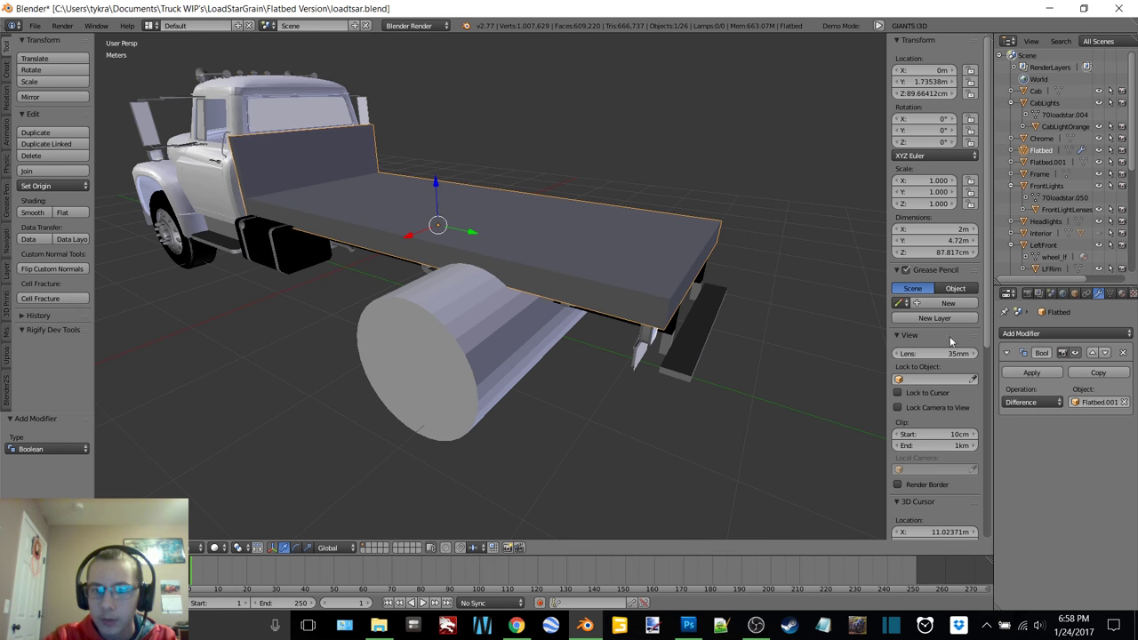
{"action": "left_click", "coordinate": [1031, 370]}
- Delete the separated cylinder object and inspect the flatbed above the rear wheels
{"action": "right_click", "coordinate": [500, 325]}
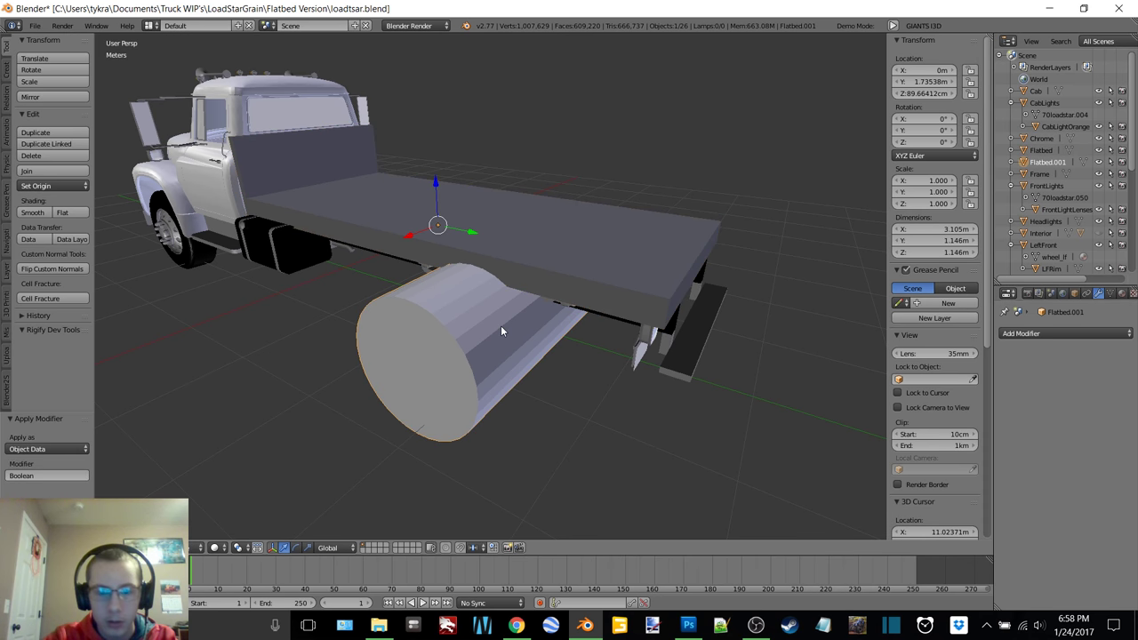
{"action": "key", "text": "Delete"}
{"action": "middle_click_drag", "start_coordinate": [500, 326], "coordinate": [511, 282]}
{"action": "scroll", "coordinate": [509, 199], "scroll_direction": "up", "scroll_amount": 3}
- Undo the cylinder's deletion, the Boolean cut and the earlier Edit Mode changes to the cylinder
{"action": "key", "text": "ctrl+z"}
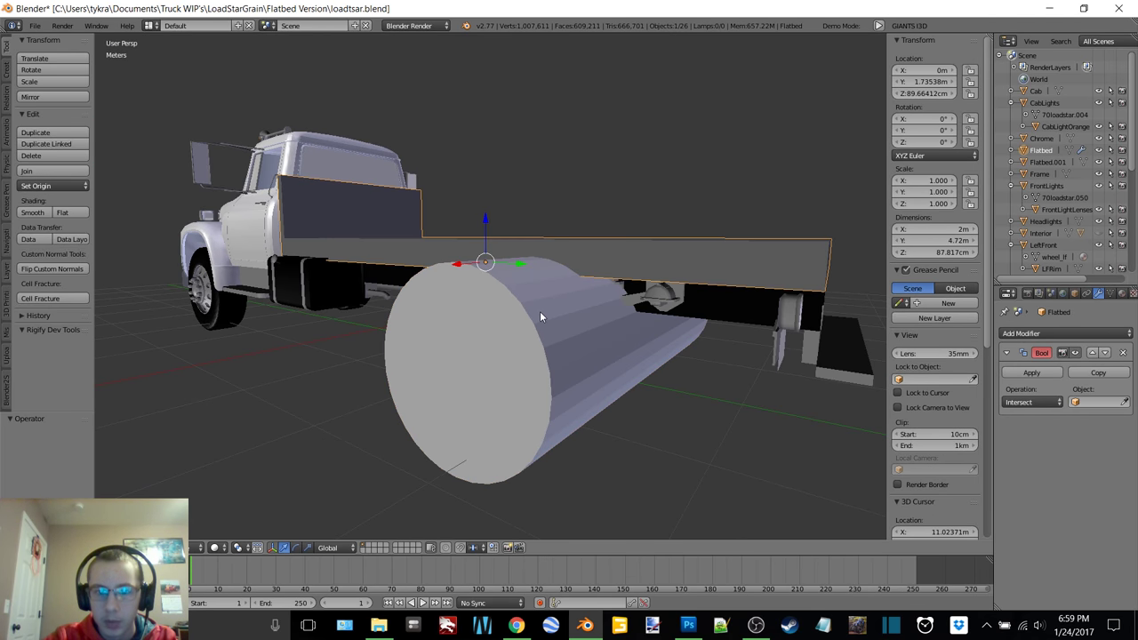
{"action": "key", "text": "ctrl+shift+z"}
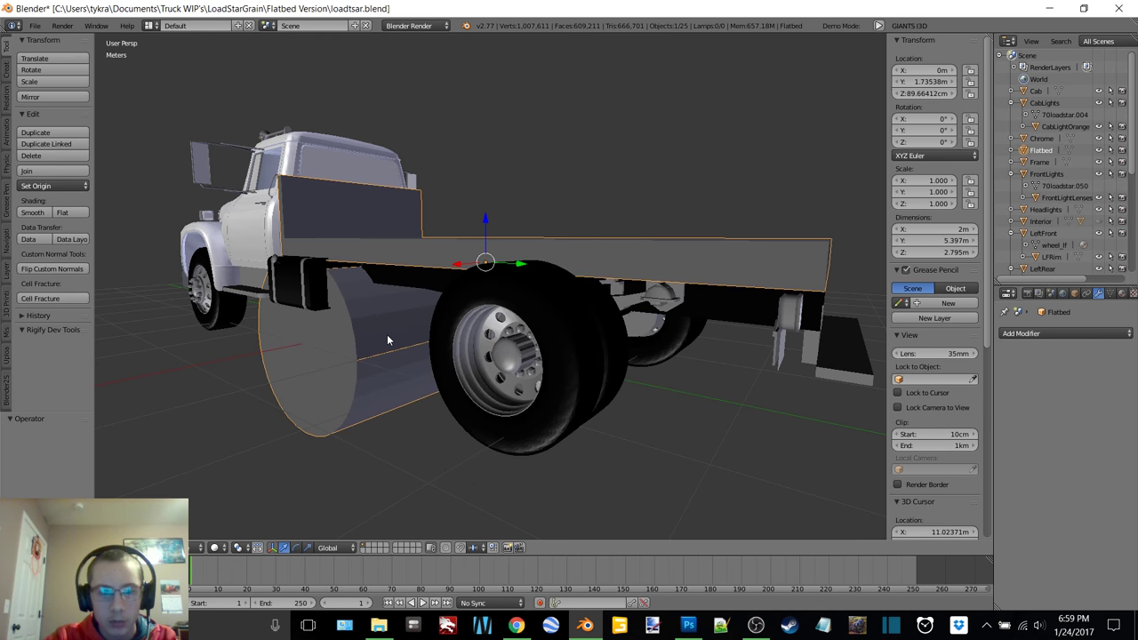
{"action": "left_click", "coordinate": [21, 317]}
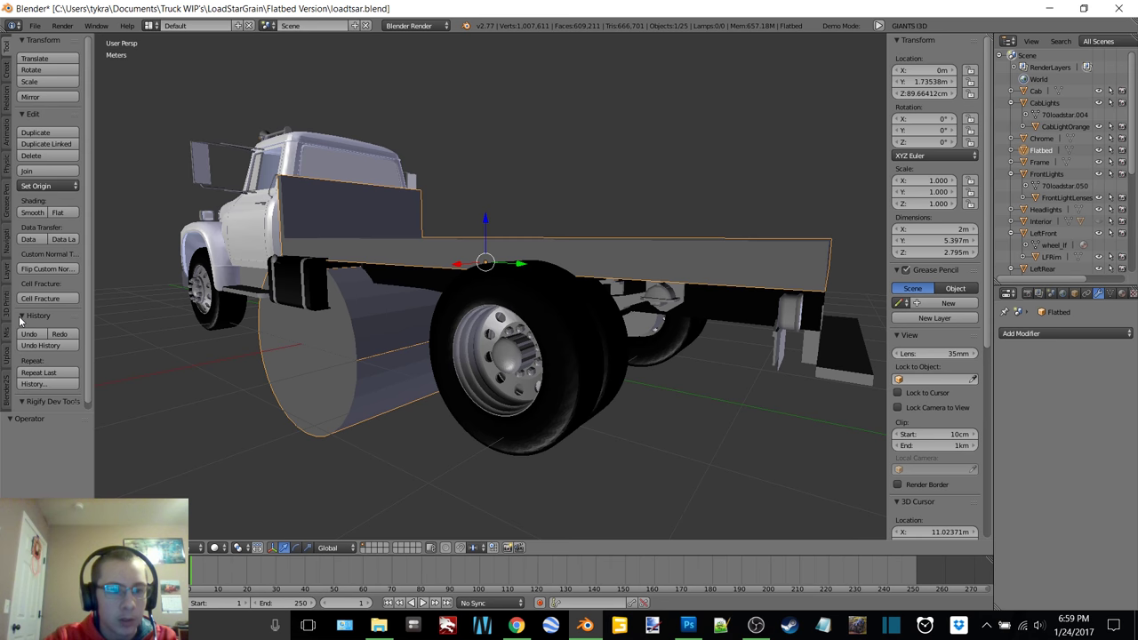
{"action": "left_click", "coordinate": [63, 333]}
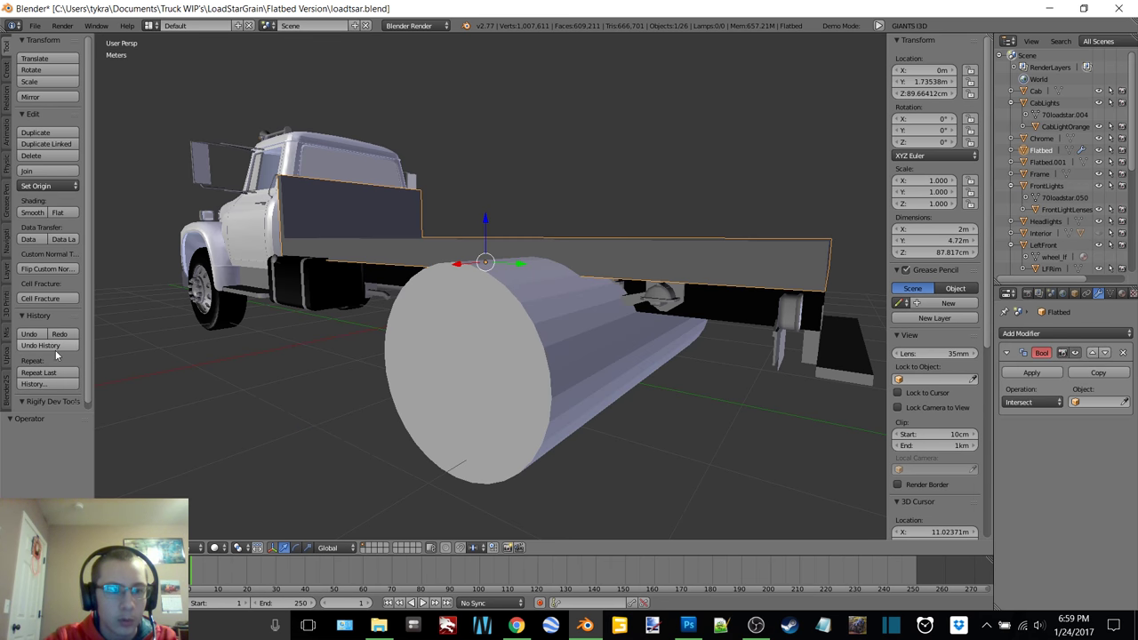
{"action": "left_click", "coordinate": [39, 335]}
{"action": "left_click", "coordinate": [39, 335]}
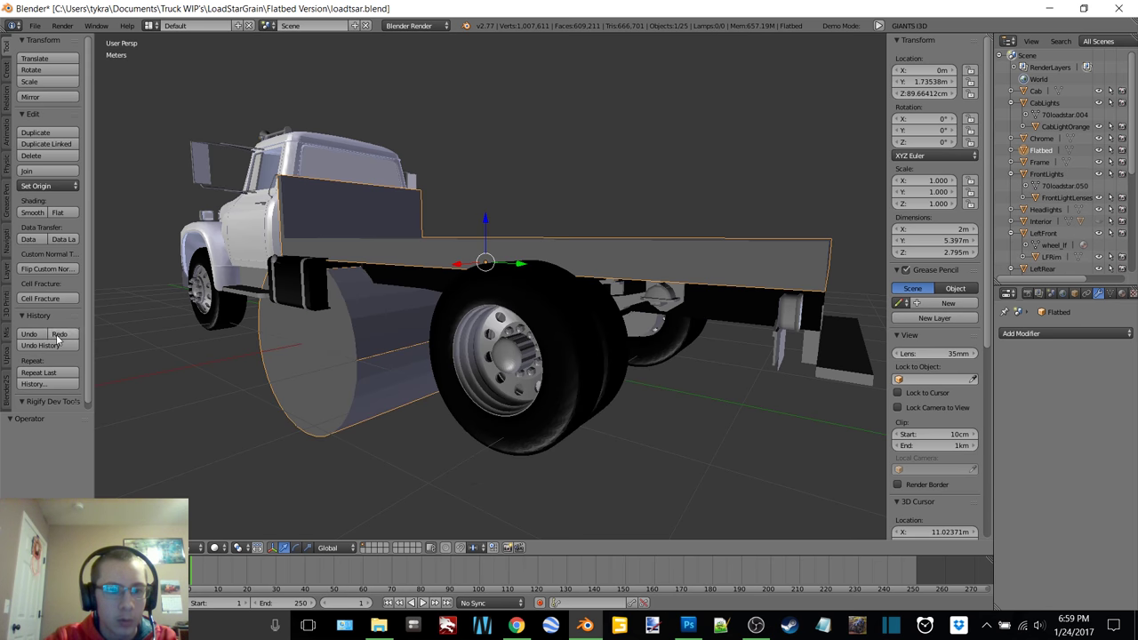
{"action": "left_click", "coordinate": [56, 334]}
{"action": "left_click", "coordinate": [40, 335]}
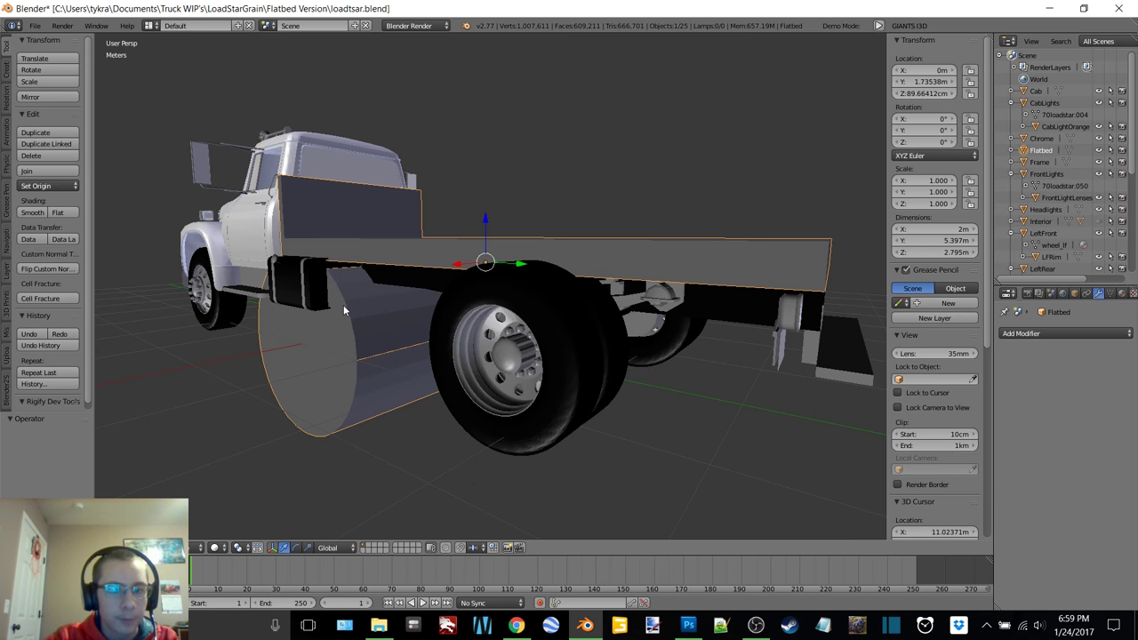
- In Edit Mode, move the cylinder to the rear wheels, 3.022 m along Y, 36.133 cm up and 38.018 cm along X
{"action": "middle_click_drag", "start_coordinate": [366, 304], "coordinate": [472, 314]}
{"action": "key", "text": "Tab"}
{"action": "left_click", "coordinate": [483, 310]}
{"action": "left_click_drag", "start_coordinate": [367, 342], "coordinate": [645, 342]}
{"action": "middle_click_drag", "start_coordinate": [583, 328], "coordinate": [627, 323]}
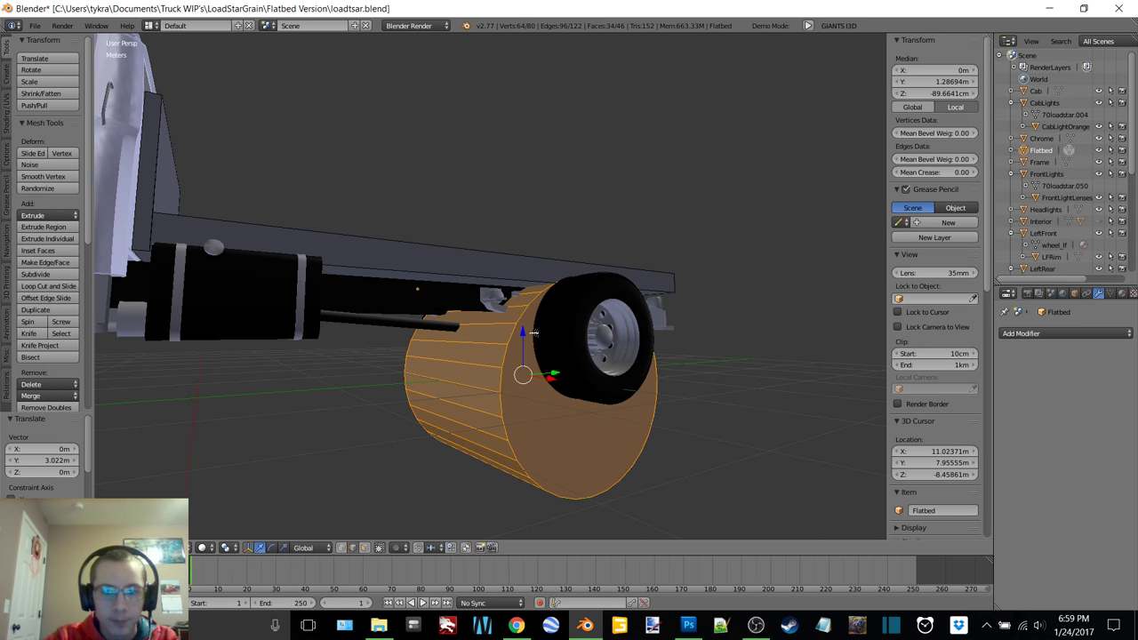
{"action": "left_click_drag", "start_coordinate": [523, 333], "coordinate": [526, 300]}
{"action": "left_click", "coordinate": [551, 345]}
{"action": "key", "text": "g"}
{"action": "key", "text": "x"}
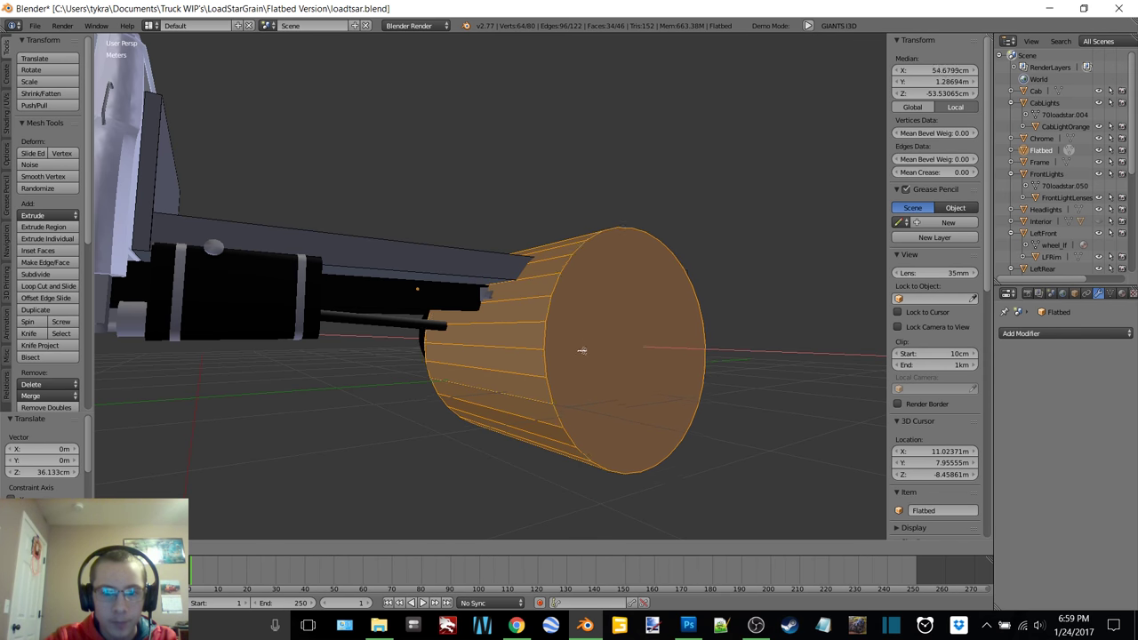
{"action": "left_click", "coordinate": [571, 350]}
- Scale the cylinder uniformly to fit around the rear tyre and shift it -8.543 cm along Y
{"action": "key", "text": "s"}
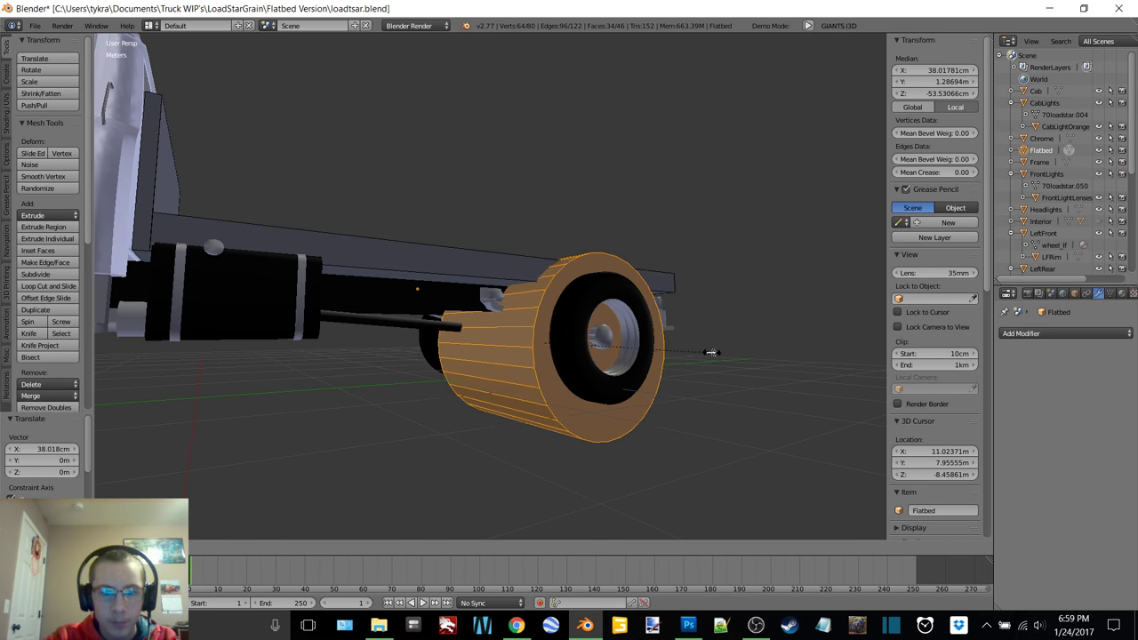
{"action": "left_click", "coordinate": [686, 345]}
{"action": "middle_click_drag", "start_coordinate": [686, 346], "coordinate": [539, 361]}
{"action": "left_click", "coordinate": [596, 346]}
{"action": "scroll", "coordinate": [551, 360], "scroll_direction": "up", "scroll_amount": 3}
{"action": "middle_click_drag", "start_coordinate": [631, 383], "coordinate": [540, 287], "text": "shift"}
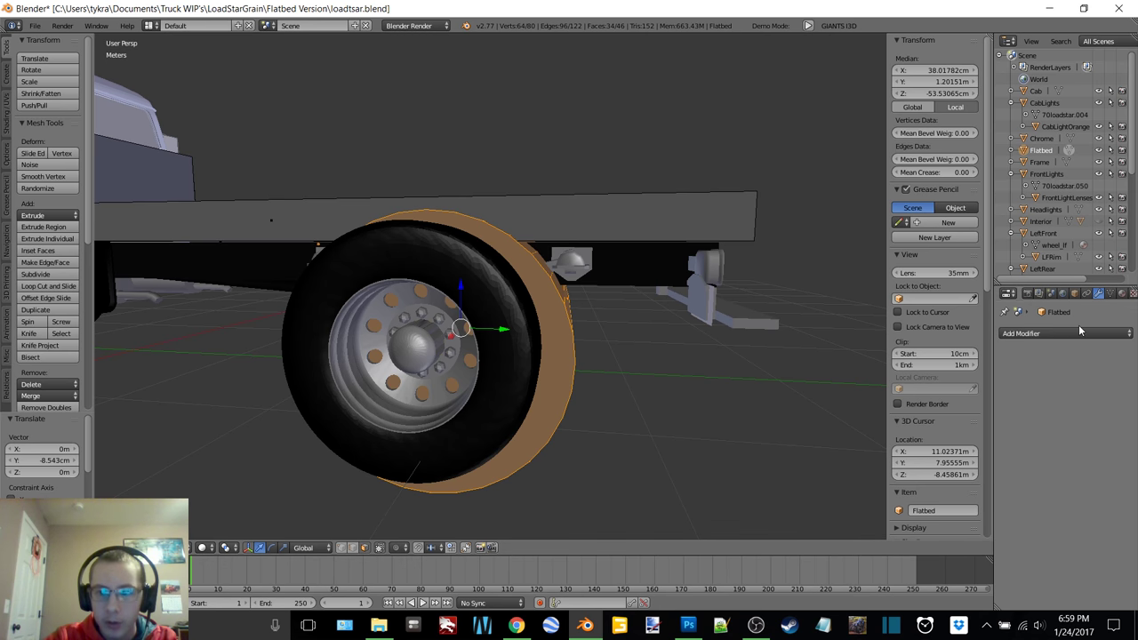
- Lengthen the cylinder along X, moving its outer end face 38.326 cm outward and its inner end face -1.141 m past the opposite wheels
{"action": "left_click", "coordinate": [1120, 293]}
{"action": "middle_click_drag", "start_coordinate": [541, 353], "coordinate": [459, 360]}
{"action": "left_click_drag", "start_coordinate": [330, 358], "coordinate": [262, 376]}
{"action": "middle_click_drag", "start_coordinate": [620, 336], "coordinate": [520, 341]}
{"action": "right_click", "coordinate": [465, 376]}
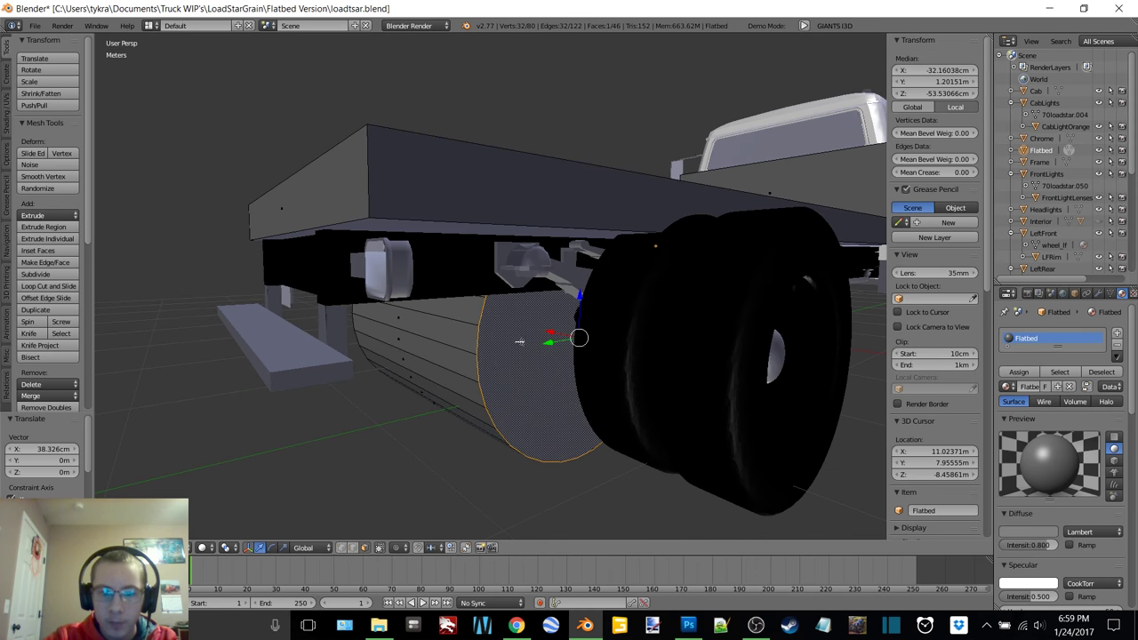
{"action": "left_click_drag", "start_coordinate": [561, 331], "coordinate": [821, 349]}
- Select both end faces and all side faces of the cylinder, using wireframe display and Circle Select
{"action": "middle_click_drag", "start_coordinate": [836, 329], "coordinate": [566, 427]}
{"action": "left_click", "coordinate": [435, 350], "text": "shift"}
{"action": "key", "text": "z"}
{"action": "left_click", "coordinate": [592, 330]}
{"action": "key", "text": "c"}
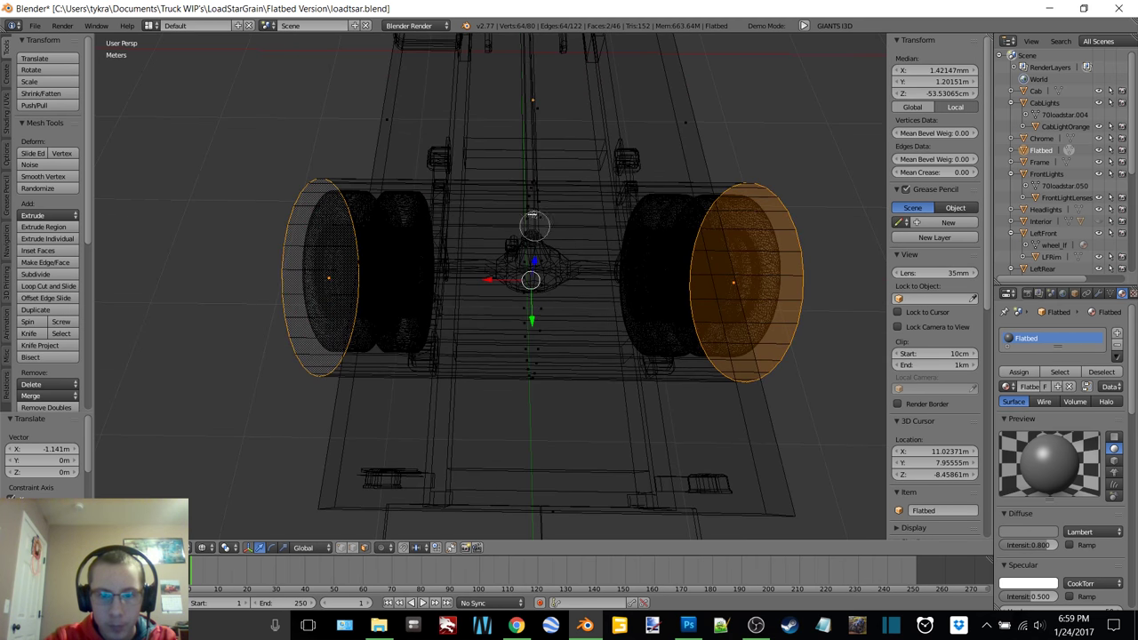
{"action": "left_click_drag", "start_coordinate": [532, 186], "coordinate": [539, 387]}
{"action": "right_click", "coordinate": [539, 388]}
{"action": "key", "text": "z"}
{"action": "left_click", "coordinate": [543, 450]}
{"action": "mouse_move", "coordinate": [541, 450]}
{"action": "middle_mouse_down"}
{"action": "mouse_move", "coordinate": [533, 263]}
{"action": "mouse_move", "coordinate": [544, 256]}
{"action": "middle_mouse_up"}
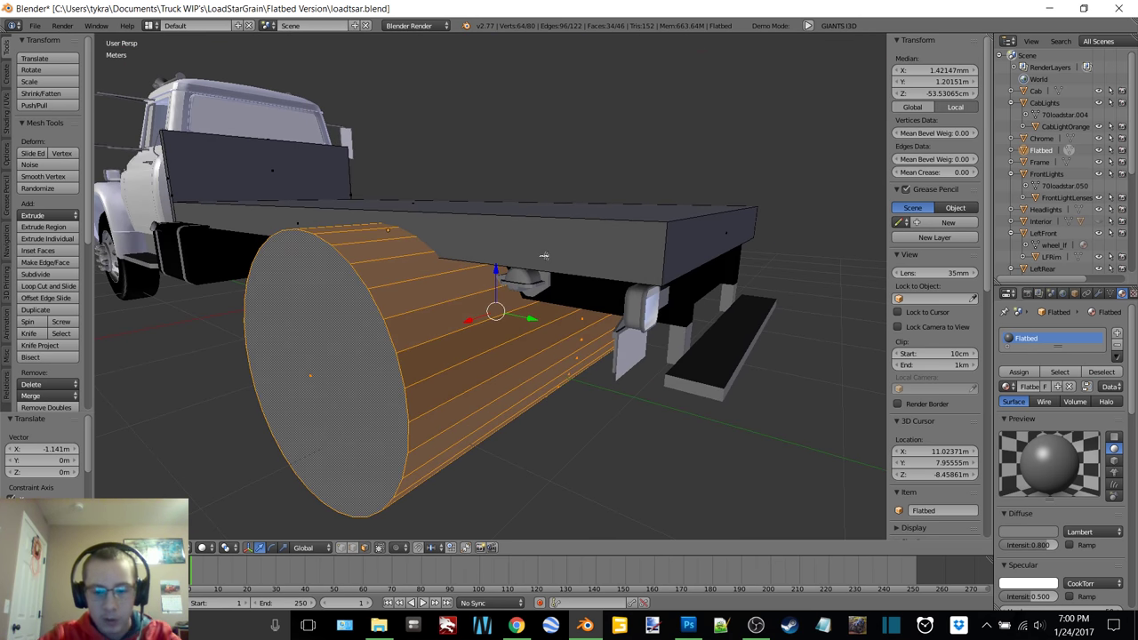
- Create a new material in a second slot of the Flatbed and assign it to the selected cylinder faces
{"action": "left_click", "coordinate": [1117, 334]}
{"action": "left_click", "coordinate": [1038, 414]}
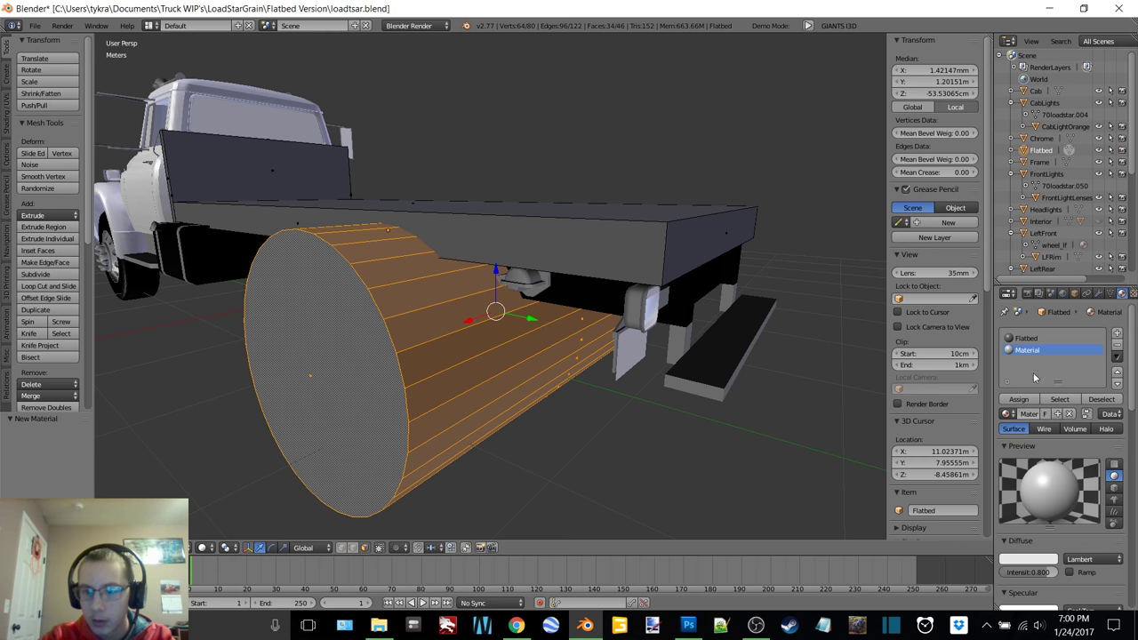
{"action": "left_click", "coordinate": [1018, 399]}
- Separate the cylinder from the Flatbed by material, leave Edit Mode and select only the Flatbed object
{"action": "key", "text": "p"}
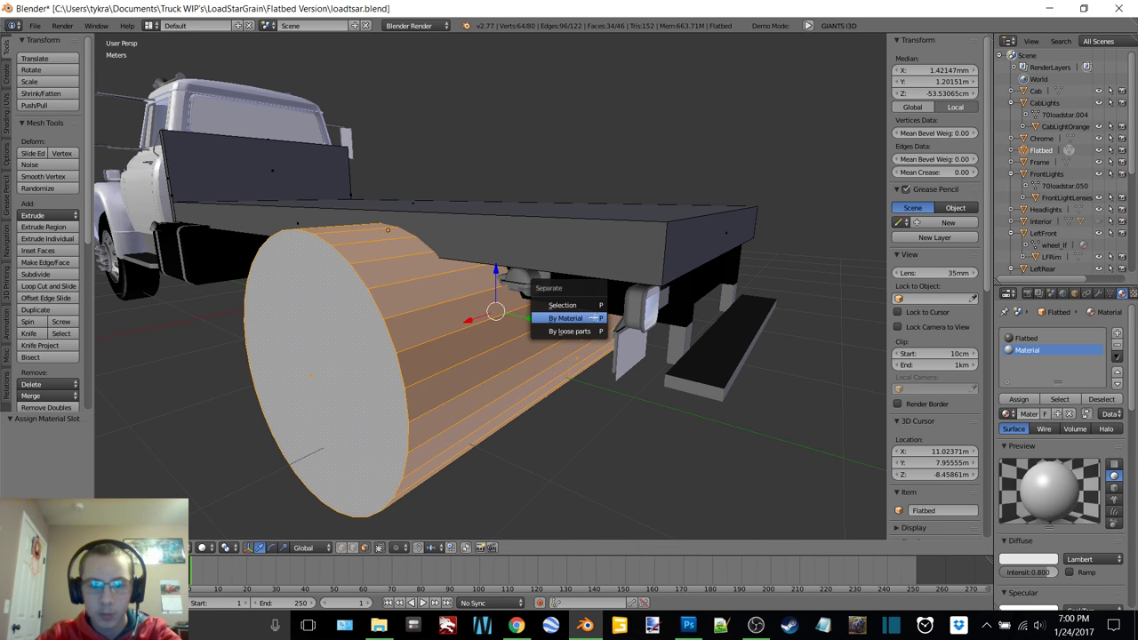
{"action": "left_click", "coordinate": [590, 317]}
{"action": "key", "text": "Tab"}
{"action": "left_click", "coordinate": [525, 245]}
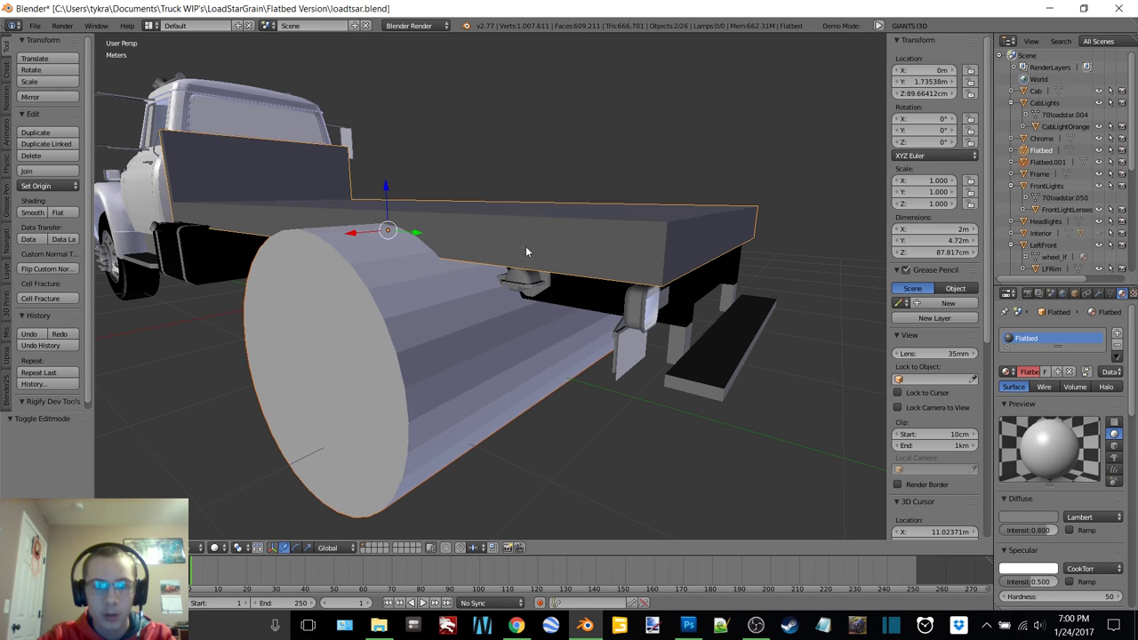
{"action": "right_click", "coordinate": [683, 253]}
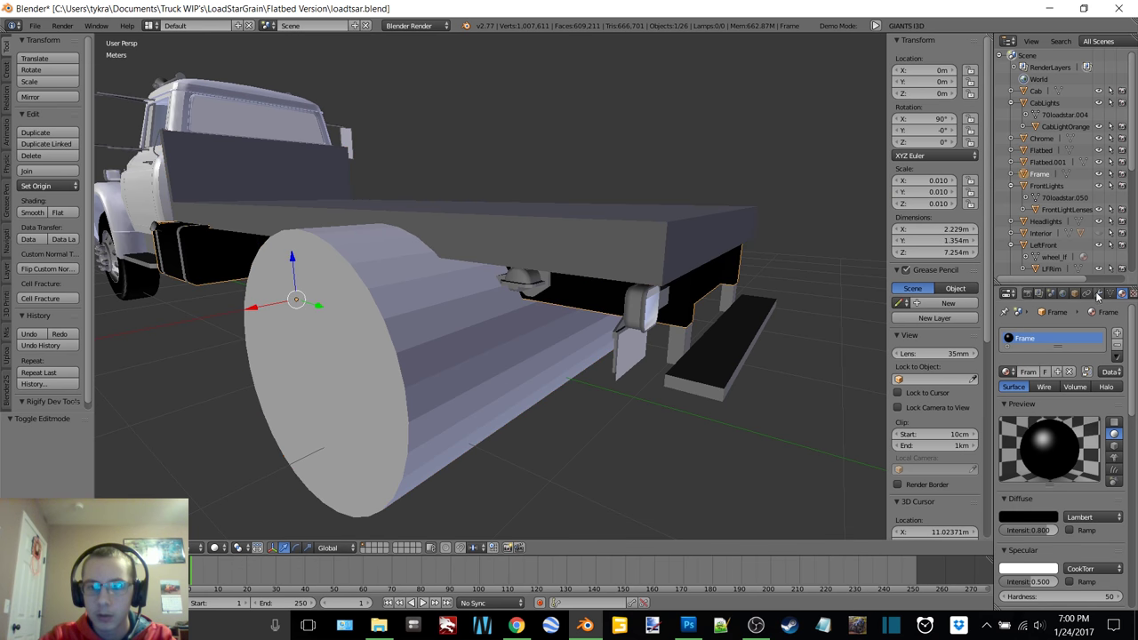
{"action": "right_click", "coordinate": [560, 228]}
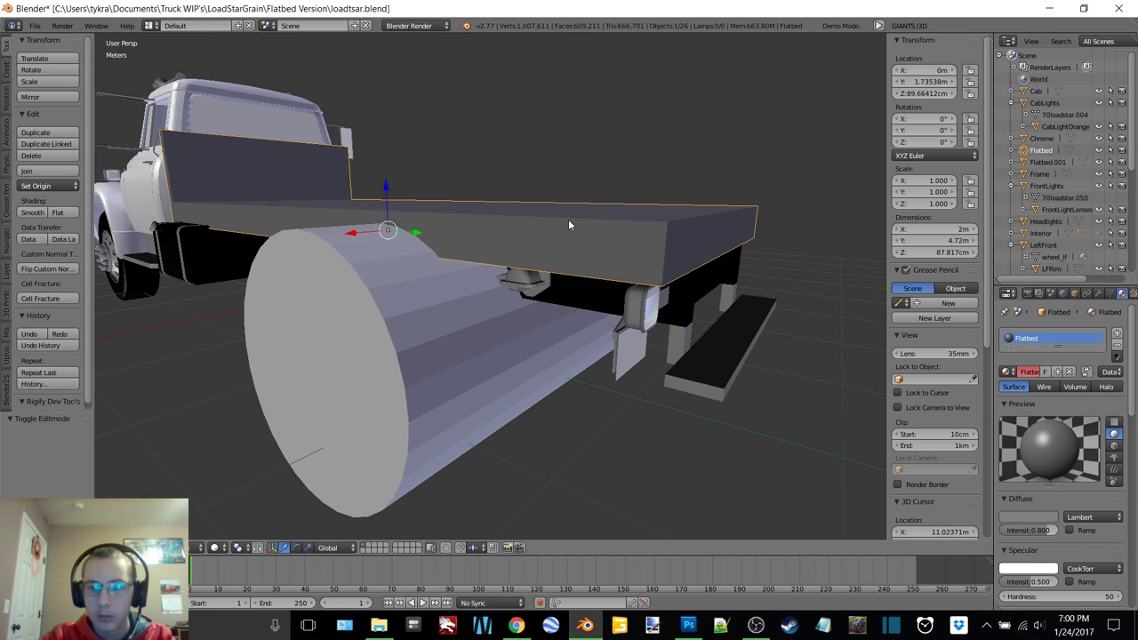
- Add a Boolean modifier to the Flatbed with Flatbed.001 as the cutter, set it to Difference and apply it
{"action": "left_click", "coordinate": [1099, 294]}
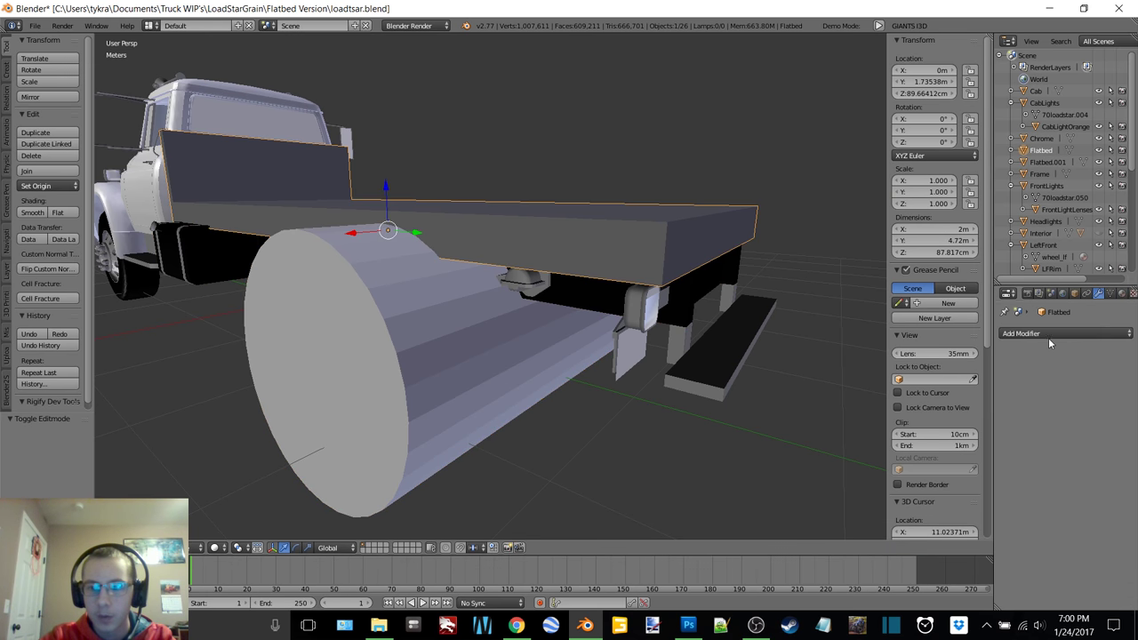
{"action": "left_click", "coordinate": [1049, 335]}
{"action": "left_click", "coordinate": [898, 388]}
{"action": "left_click", "coordinate": [1086, 402]}
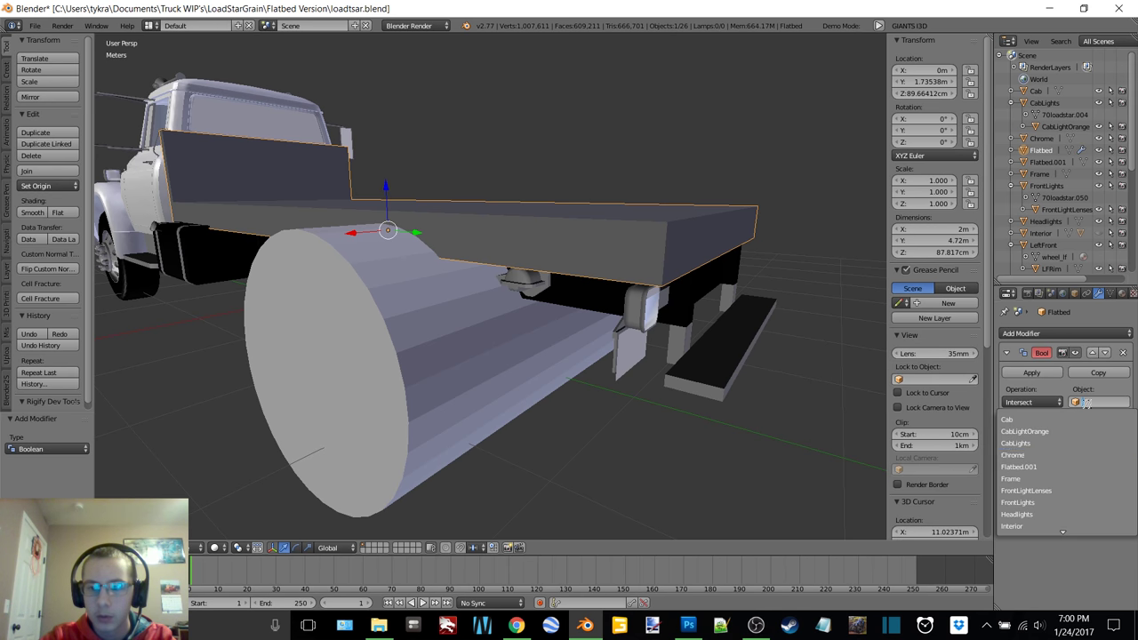
{"action": "left_click", "coordinate": [1022, 465]}
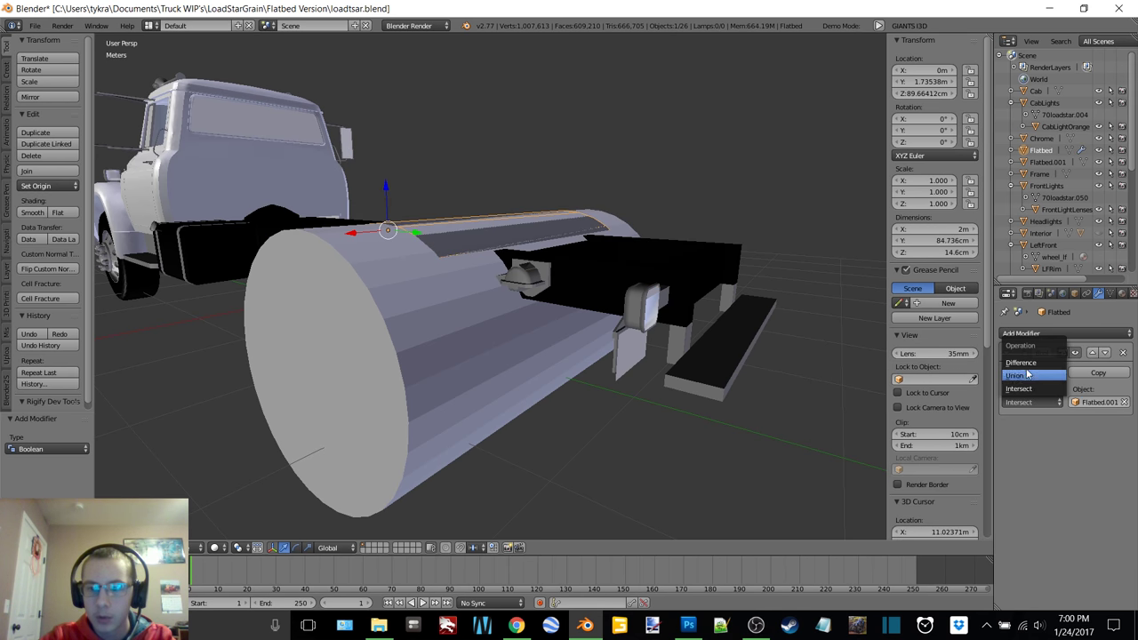
{"action": "left_click", "coordinate": [1027, 374]}
{"action": "left_click", "coordinate": [1030, 371]}
- Try deleting the full-width cylinder to inspect the flatbed around the rear wheel, and undo the deletion
{"action": "right_click", "coordinate": [404, 360]}
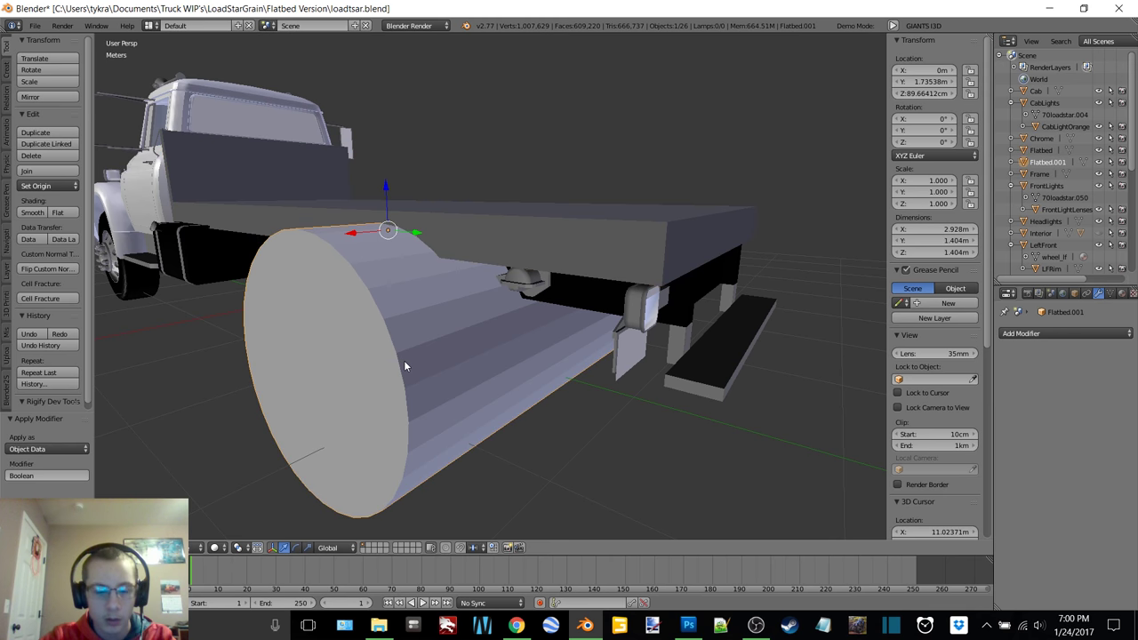
{"action": "key", "text": "x"}
{"action": "left_click", "coordinate": [403, 360]}
{"action": "middle_click_drag", "start_coordinate": [441, 335], "coordinate": [483, 321]}
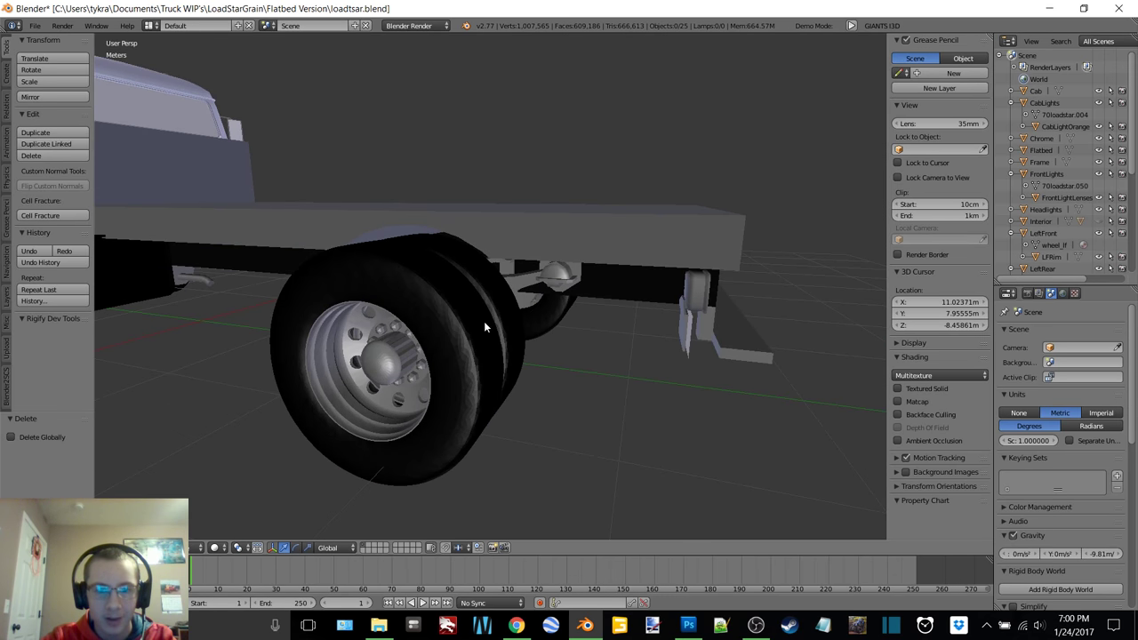
{"action": "key", "text": "ctrl+z"}
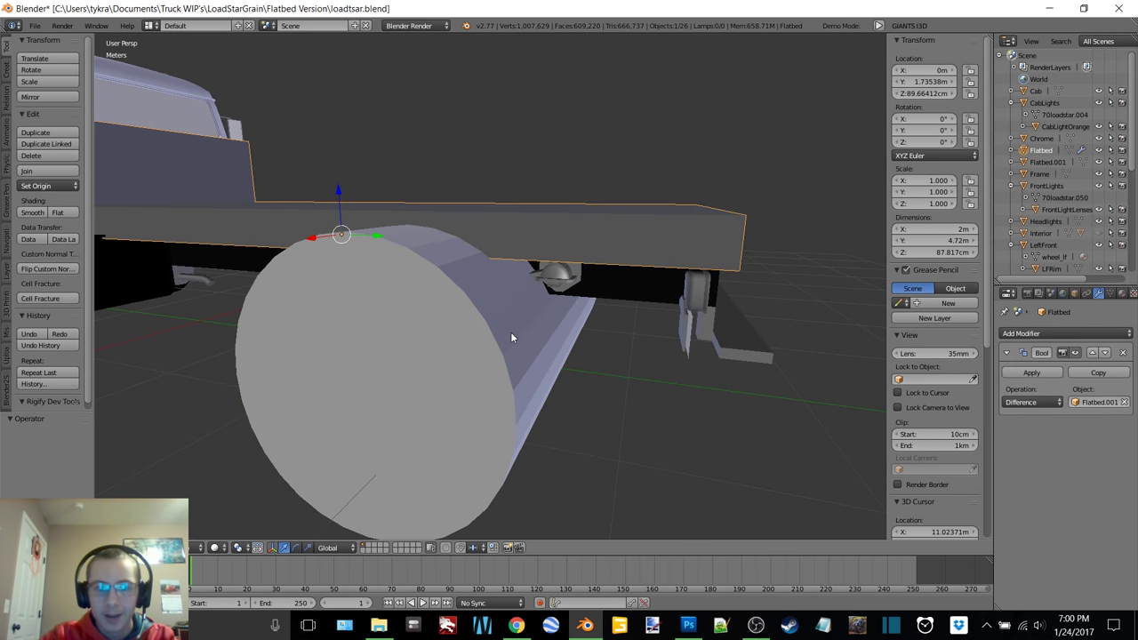
- Try moving the cylinder object 61.484 cm down along Z to examine the cut above the rear wheels
{"action": "right_click", "coordinate": [488, 355]}
{"action": "key", "text": "Tab"}
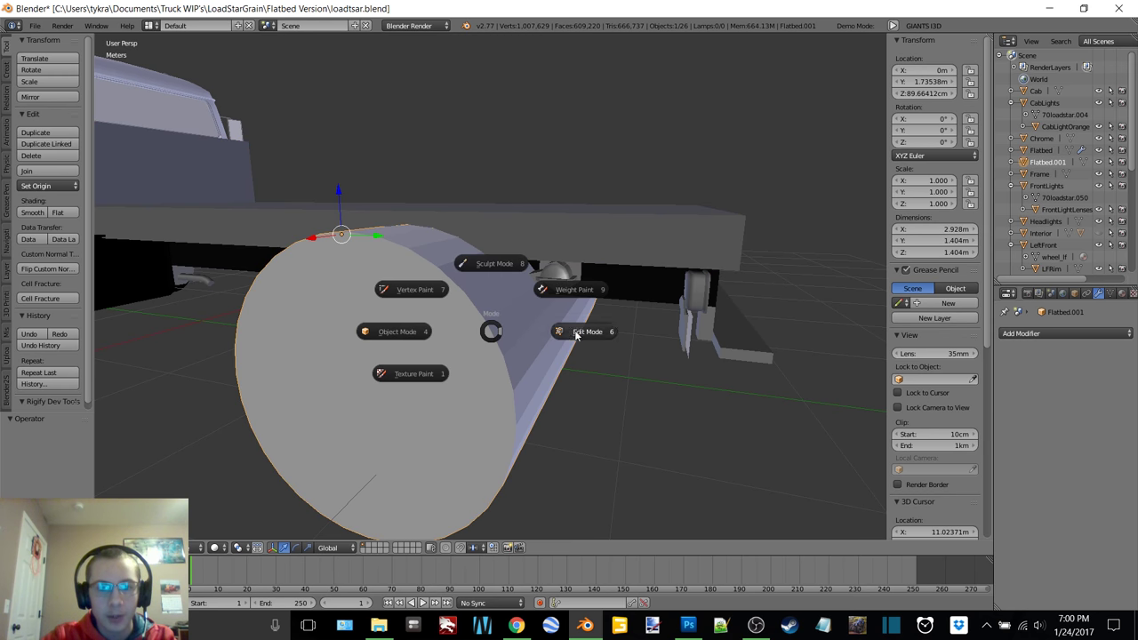
{"action": "left_click", "coordinate": [576, 331]}
{"action": "middle_click_drag", "start_coordinate": [551, 327], "coordinate": [495, 321]}
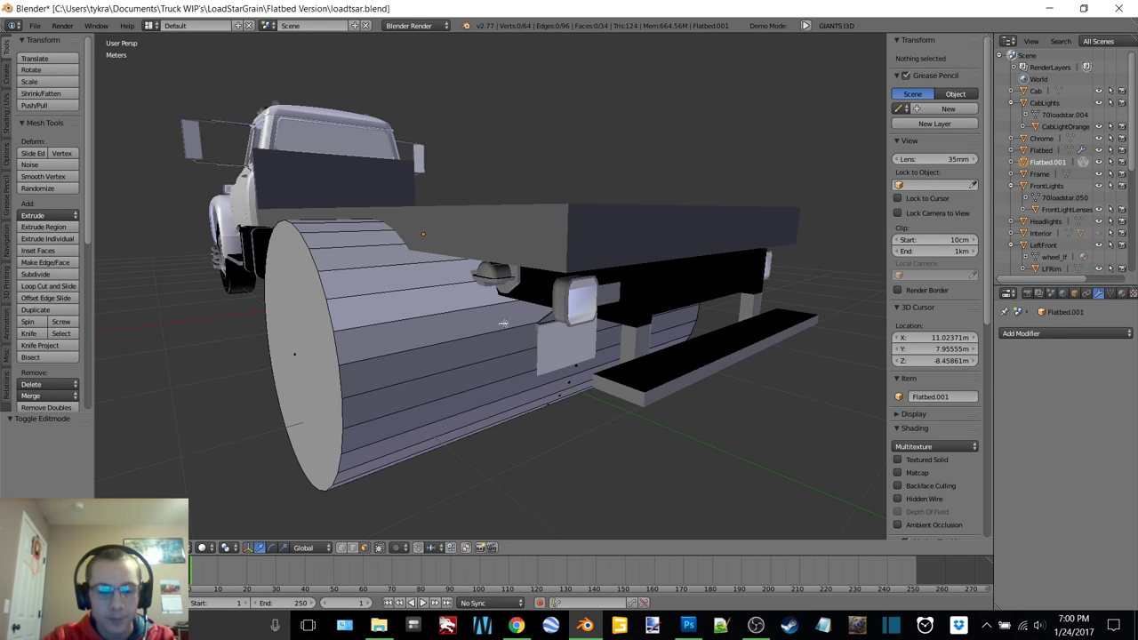
{"action": "key", "text": "Tab"}
{"action": "left_click", "coordinate": [464, 278]}
{"action": "left_click_drag", "start_coordinate": [423, 216], "coordinate": [434, 257]}
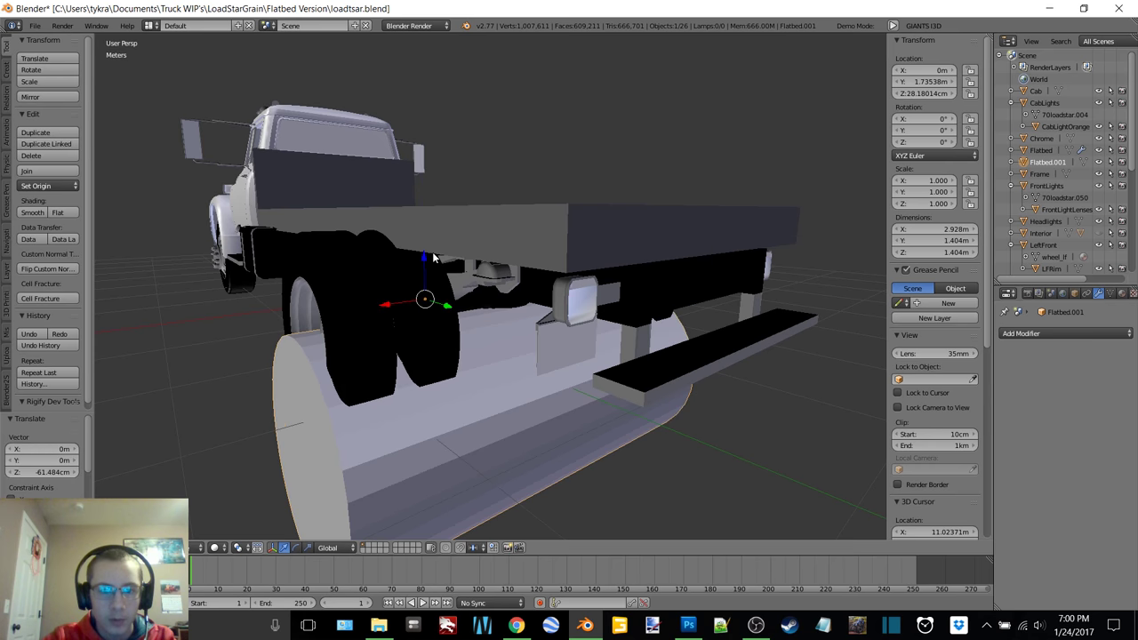
{"action": "middle_click_drag", "start_coordinate": [434, 258], "coordinate": [563, 246]}
{"action": "scroll", "coordinate": [551, 245], "scroll_direction": "up", "scroll_amount": 2}
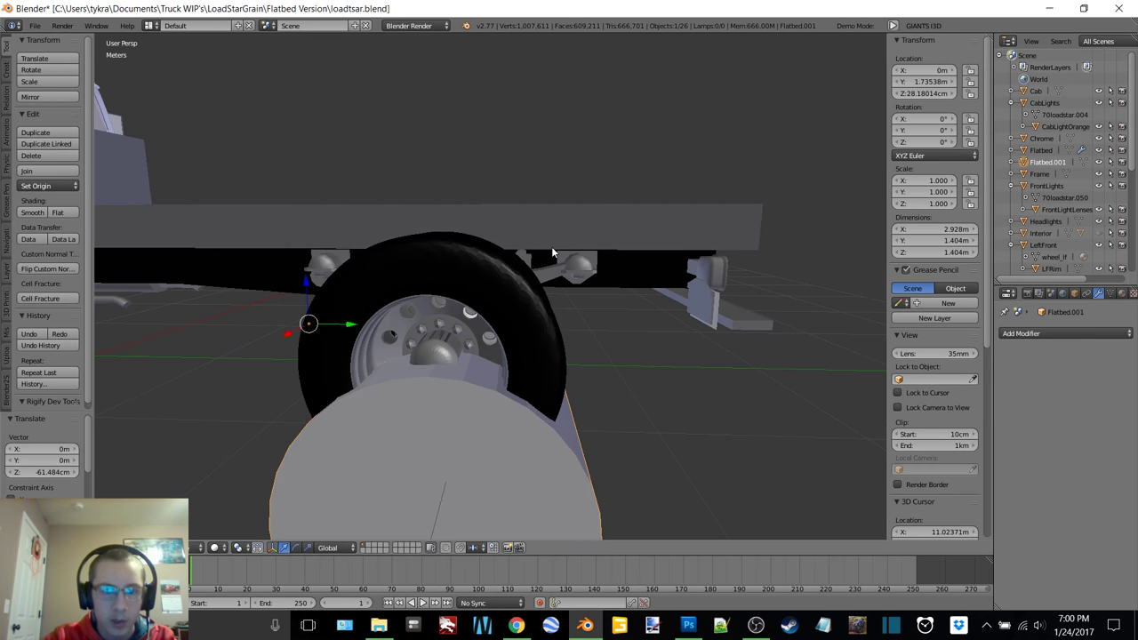
- Undo the cylinder move and the Boolean modifier, going back to the freshly separated Flatbed and cylinder
{"action": "key", "text": "ctrl+z"}
{"action": "key", "text": "ctrl+z"}
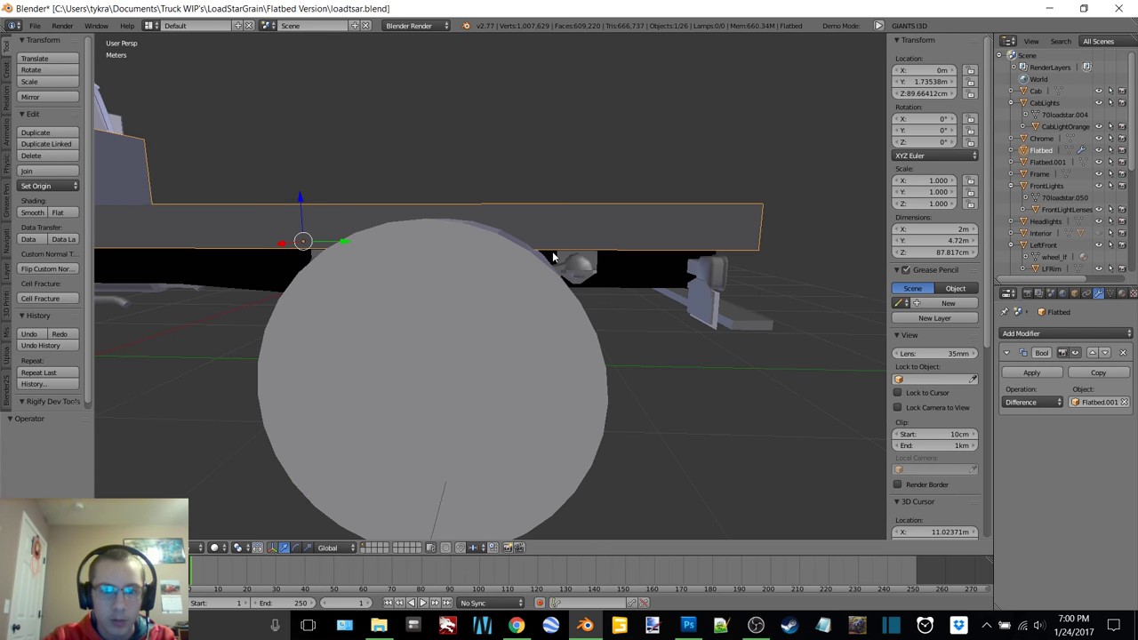
{"action": "key", "text": "ctrl+z"}
{"action": "key", "text": "ctrl+z"}
{"action": "key", "text": "ctrl+z"}
{"action": "key", "text": "ctrl+z"}
{"action": "key", "text": "ctrl+z"}
{"action": "middle_click_drag", "start_coordinate": [525, 269], "coordinate": [449, 286]}
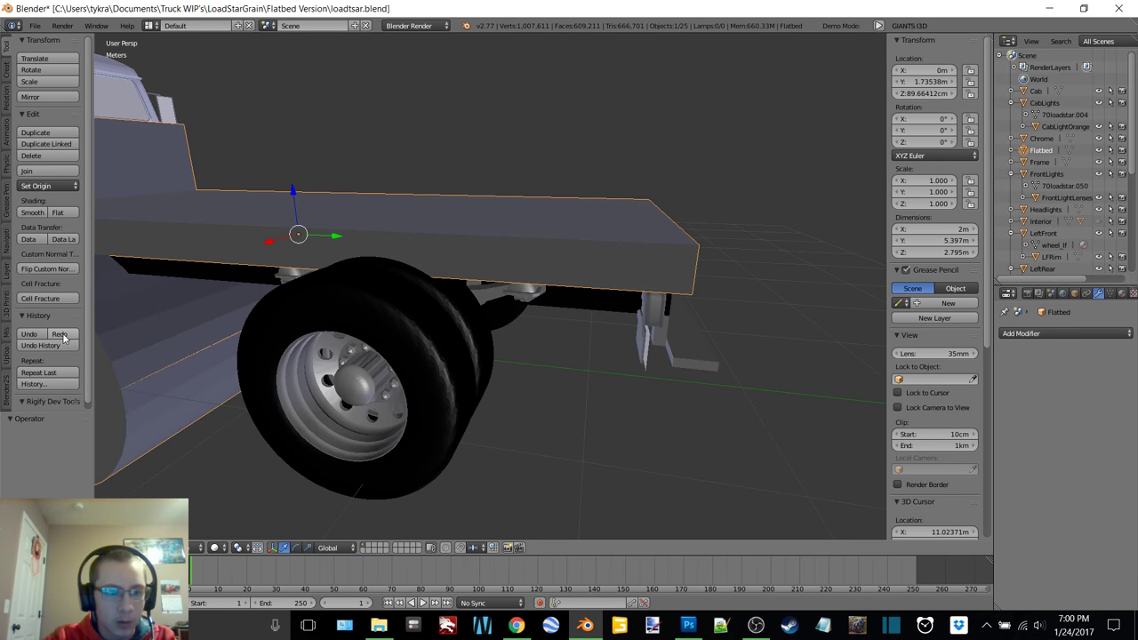
{"action": "key", "text": "ctrl+shift+z"}
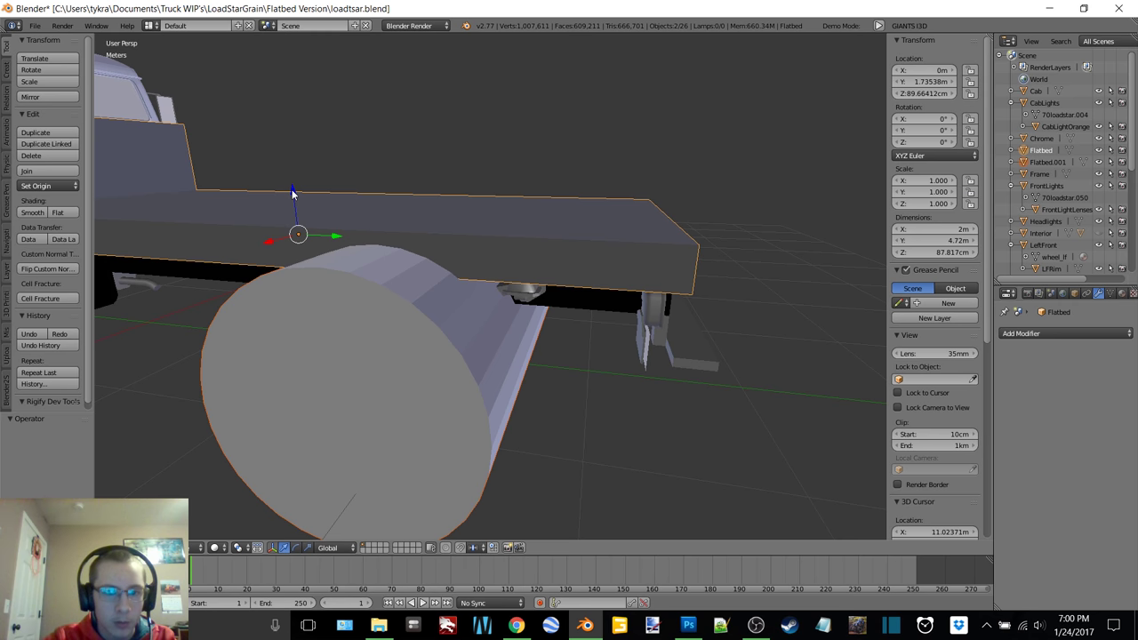
{"action": "key", "text": "ctrl+z"}
{"action": "key", "text": "ctrl+shift+z"}
{"action": "key", "text": "Tab"}
{"action": "left_click", "coordinate": [462, 324]}
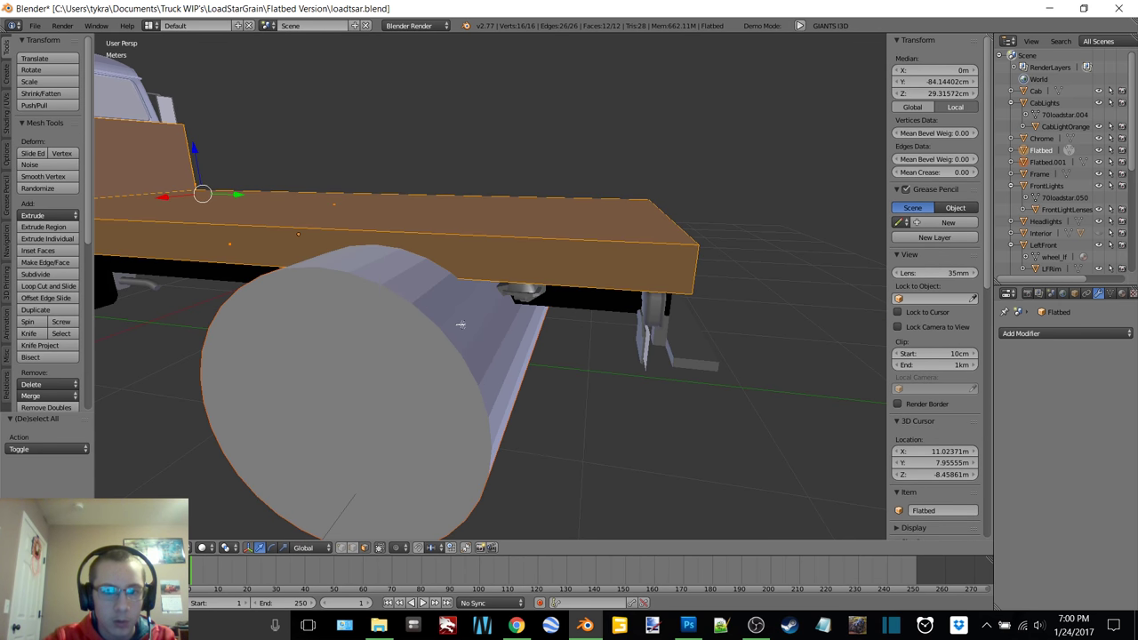
{"action": "key", "text": "a"}
{"action": "key", "text": "Tab"}
{"action": "left_click", "coordinate": [391, 327]}
- Open the cylinder in Edit Mode, try moving its whole mesh downward and undo that move
{"action": "right_click", "coordinate": [408, 367]}
{"action": "key", "text": "Tab"}
{"action": "left_click", "coordinate": [498, 361]}
{"action": "key", "text": "a"}
{"action": "left_click_drag", "start_coordinate": [445, 272], "coordinate": [447, 323]}
{"action": "middle_click_drag", "start_coordinate": [447, 324], "coordinate": [479, 321]}
{"action": "key", "text": "ctrl+z"}
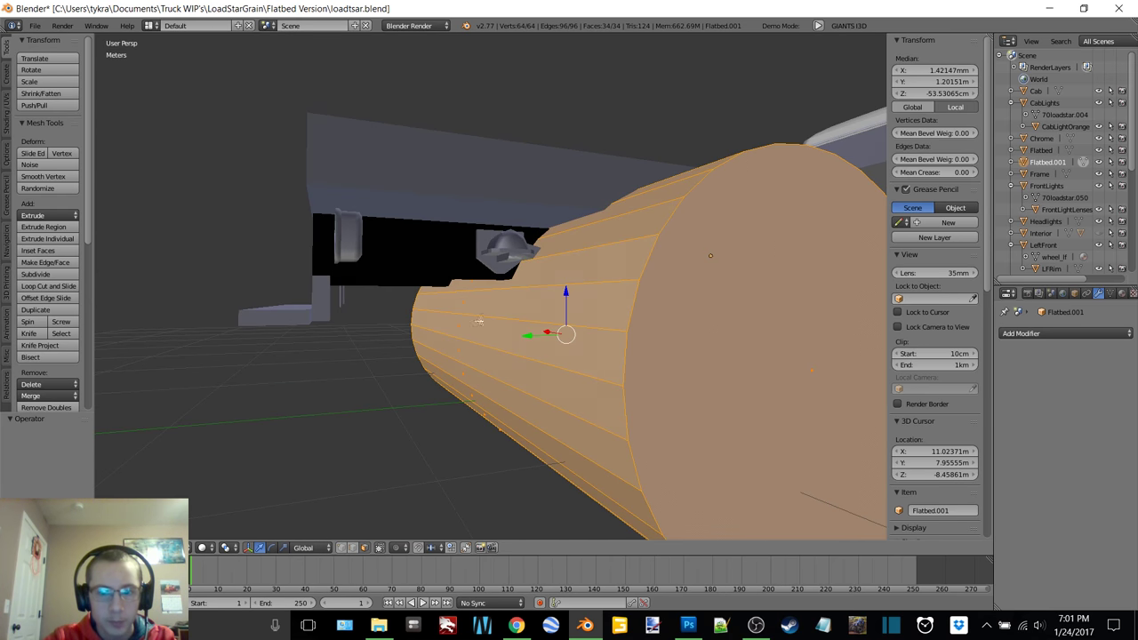
- Shorten the cylinder to one set of dual wheels by moving its far end face along X to about 67.06 cm
{"action": "right_click", "coordinate": [687, 330]}
{"action": "middle_click_drag", "start_coordinate": [687, 330], "coordinate": [675, 266]}
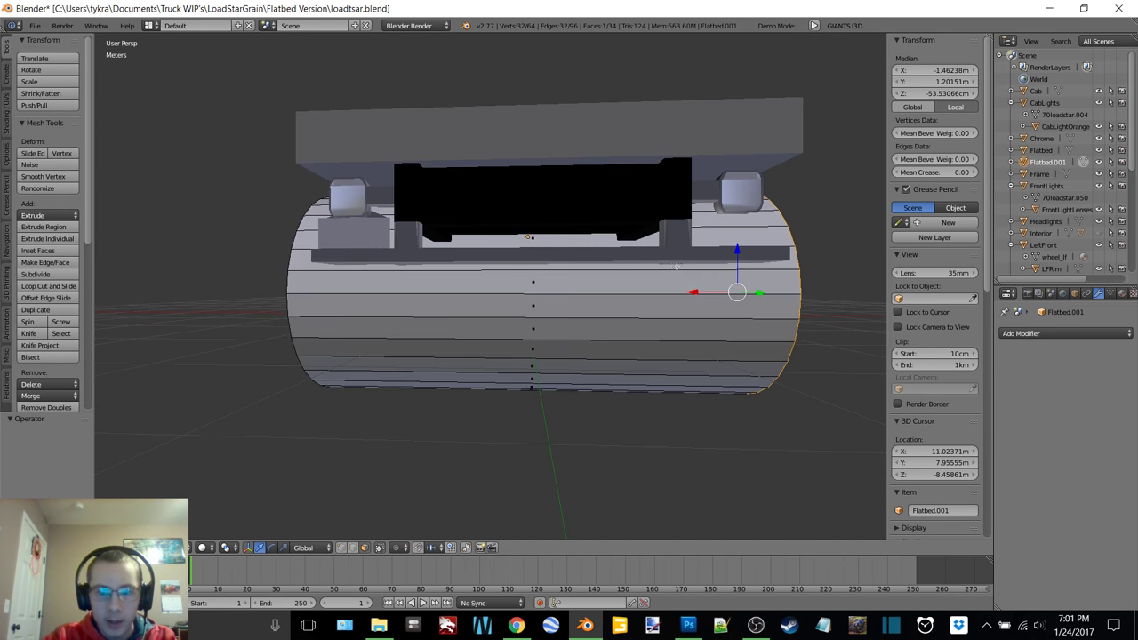
{"action": "left_click_drag", "start_coordinate": [698, 292], "coordinate": [363, 292]}
{"action": "middle_click_drag", "start_coordinate": [382, 288], "coordinate": [531, 334], "text": "shift"}
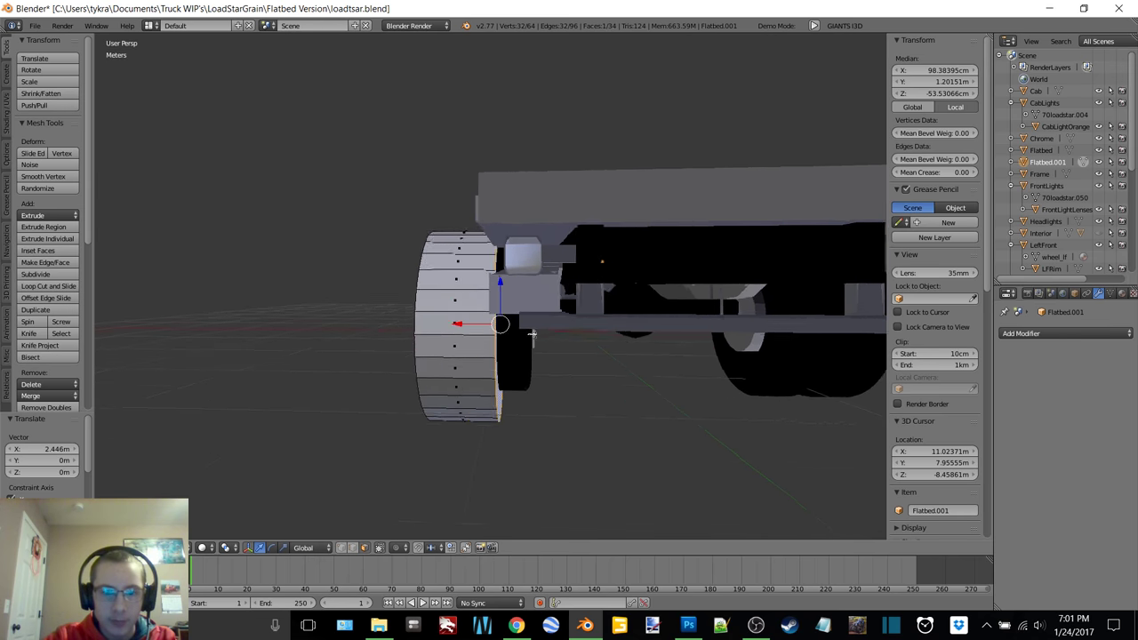
{"action": "scroll", "coordinate": [533, 334], "scroll_direction": "up", "scroll_amount": 6}
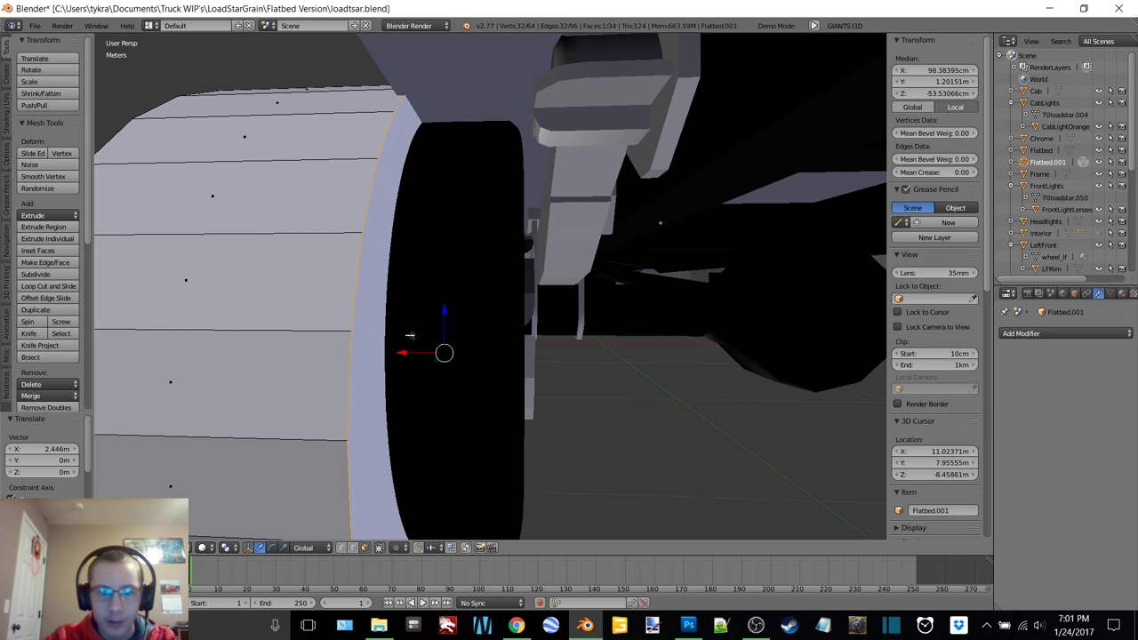
{"action": "left_click_drag", "start_coordinate": [408, 352], "coordinate": [514, 340]}
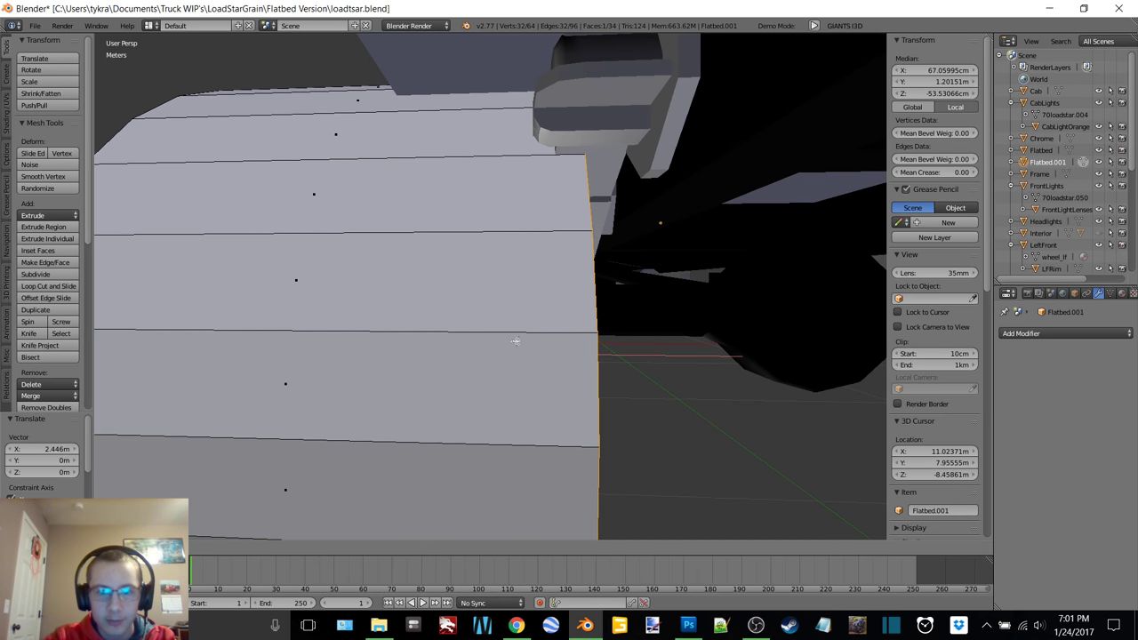
- Duplicate the whole shortened cylinder within its mesh and move the copy along X to the opposite rear wheels
{"action": "key", "text": "a"}
{"action": "key", "text": "a"}
{"action": "scroll", "coordinate": [500, 399], "scroll_direction": "down", "scroll_amount": 1}
{"action": "key", "text": "shift+d"}
{"action": "right_click", "coordinate": [500, 400]}
{"action": "left_click_drag", "start_coordinate": [414, 316], "coordinate": [730, 319]}
{"action": "middle_click_drag", "start_coordinate": [730, 319], "coordinate": [541, 233], "text": "shift"}
- Fine-tune the cylinder copy along X by -29.315 cm and 12.235 cm to cover the dual wheels, and leave Edit Mode
{"action": "left_click_drag", "start_coordinate": [540, 234], "coordinate": [590, 236]}
{"action": "middle_click_drag", "start_coordinate": [590, 235], "coordinate": [512, 287]}
{"action": "scroll", "coordinate": [511, 287], "scroll_direction": "up", "scroll_amount": 3}
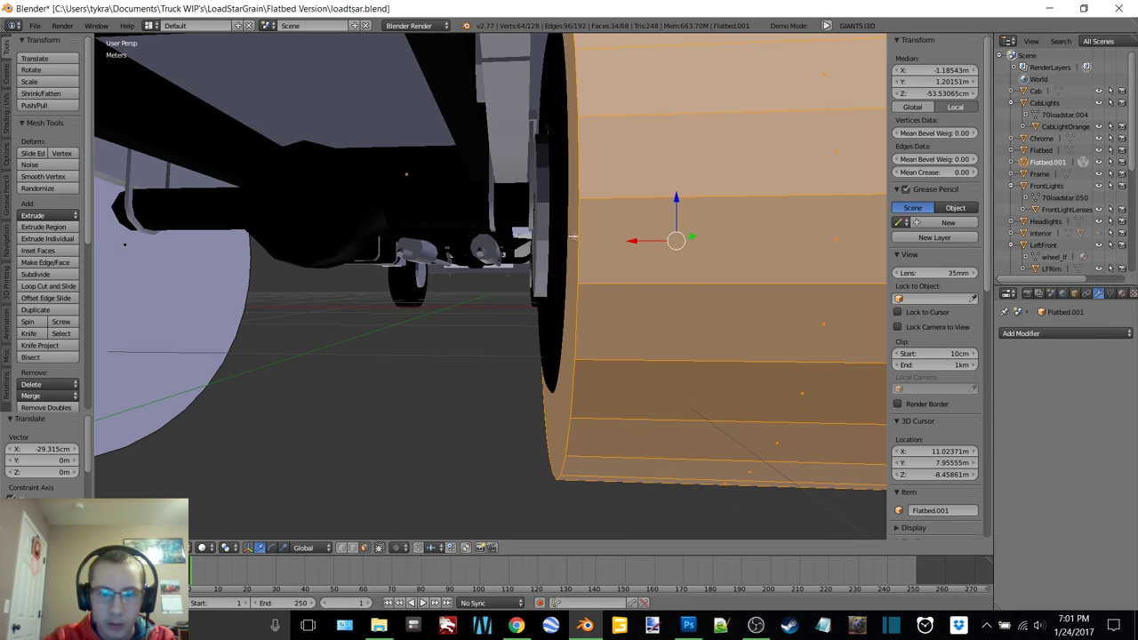
{"action": "left_click_drag", "start_coordinate": [632, 239], "coordinate": [592, 247]}
{"action": "scroll", "coordinate": [606, 233], "scroll_direction": "down", "scroll_amount": 5}
{"action": "key", "text": "Tab"}
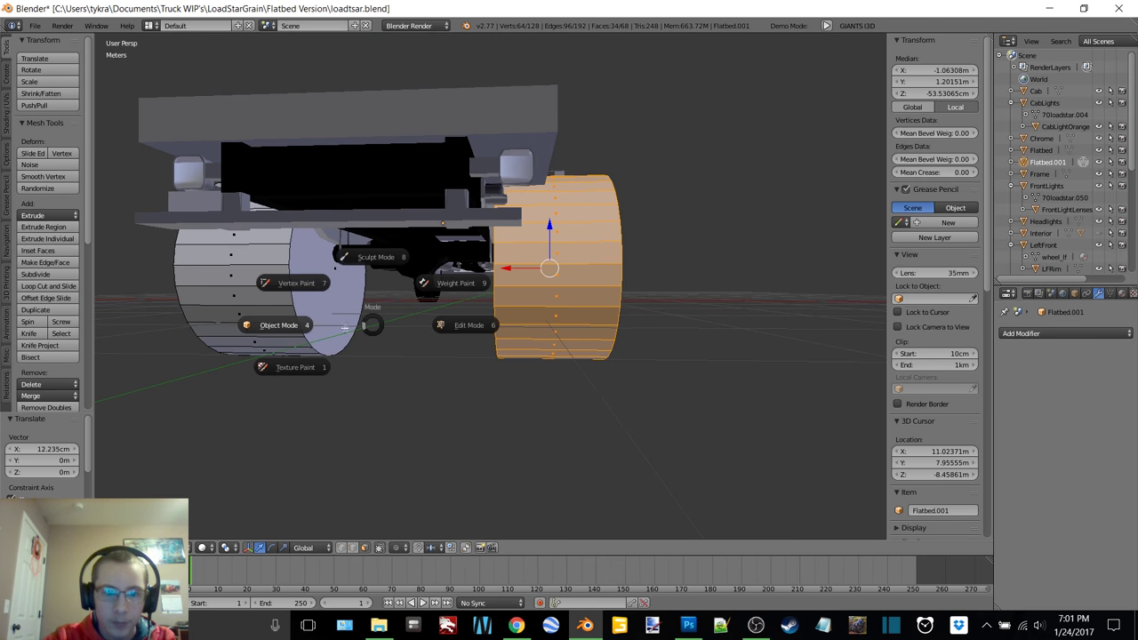
{"action": "left_click", "coordinate": [322, 299]}
- Select the Flatbed and apply a Boolean modifier to it, set to Difference with Flatbed.001 as the cutter
{"action": "middle_click_drag", "start_coordinate": [323, 300], "coordinate": [519, 266]}
{"action": "scroll", "coordinate": [519, 266], "scroll_direction": "down", "scroll_amount": 5}
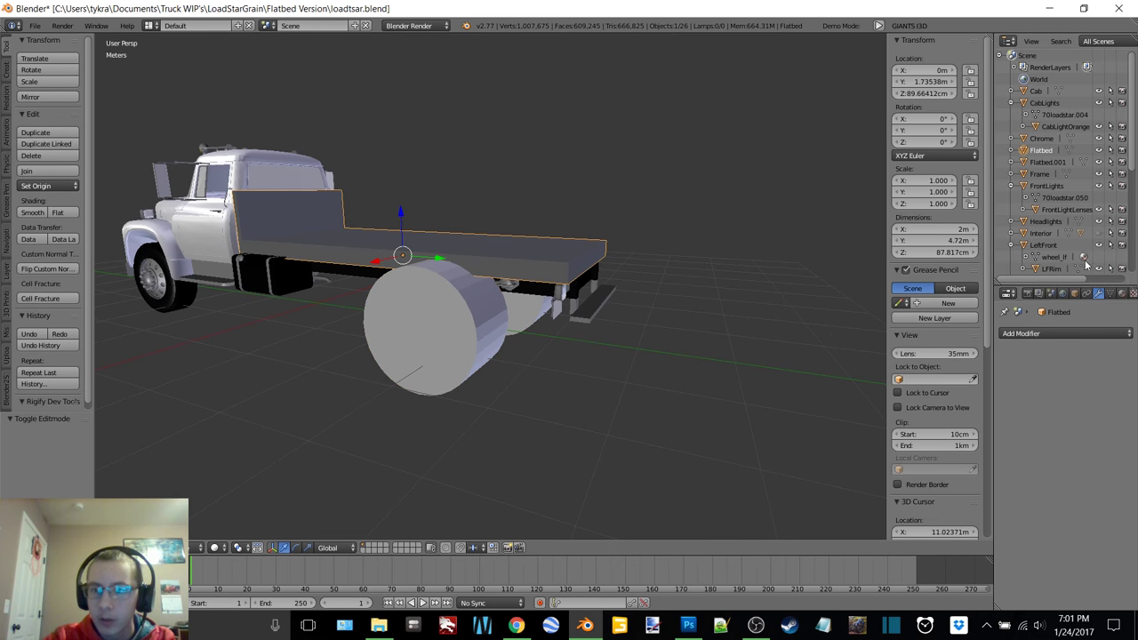
{"action": "left_click", "coordinate": [1081, 332]}
{"action": "left_click", "coordinate": [924, 387]}
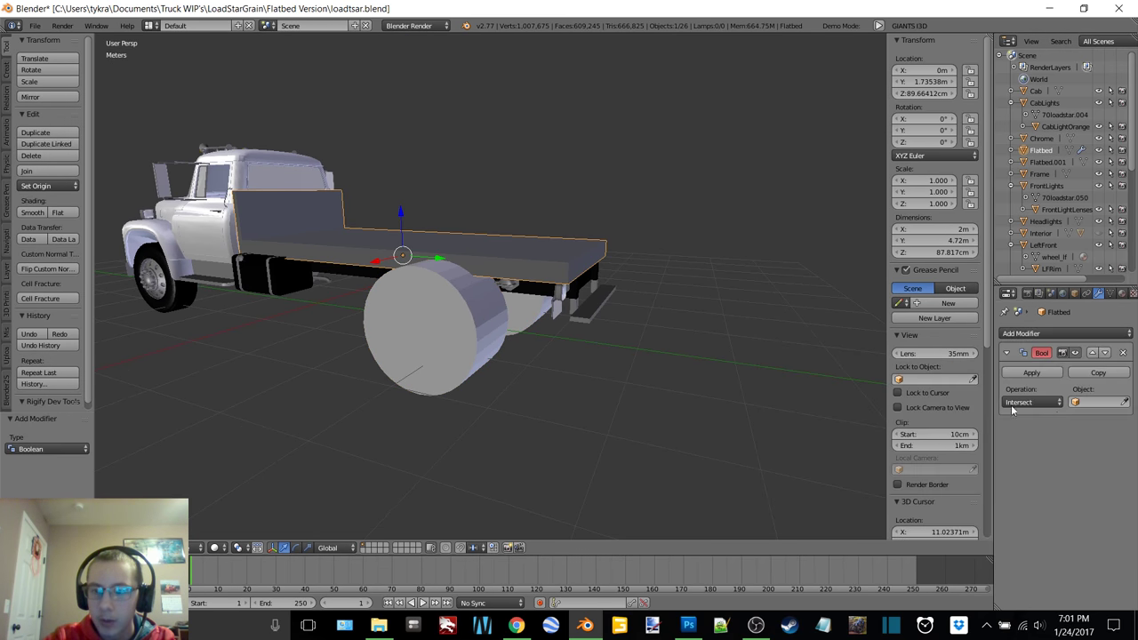
{"action": "left_click", "coordinate": [477, 343]}
{"action": "left_click", "coordinate": [1031, 402]}
{"action": "left_click", "coordinate": [1028, 361]}
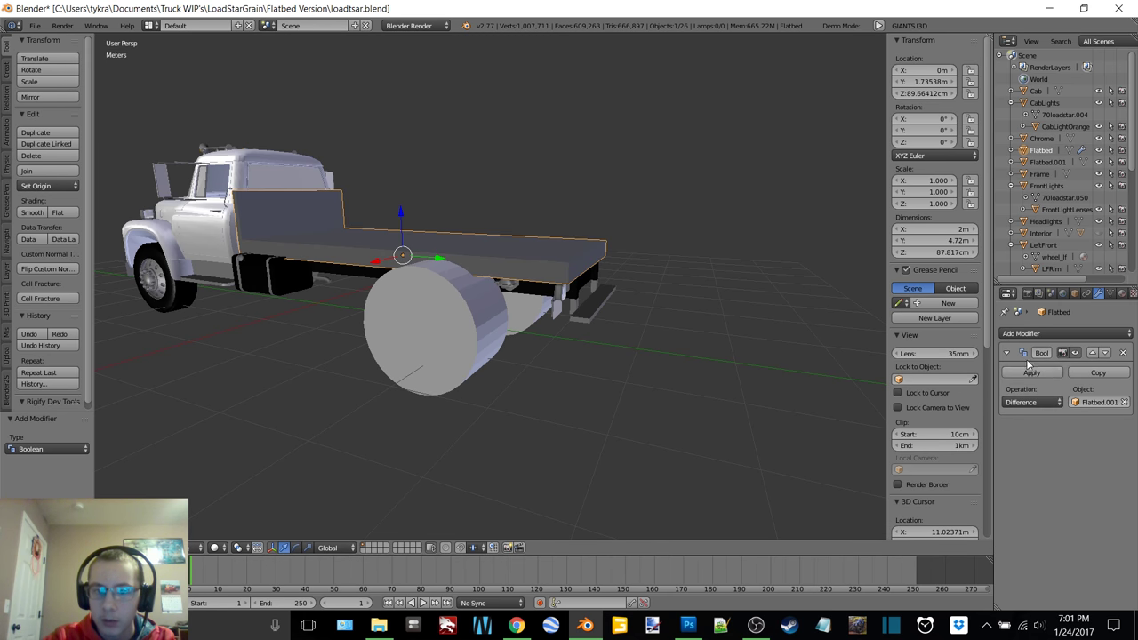
{"action": "left_click", "coordinate": [1031, 372]}
- Delete the Flatbed.001 cutter cylinders and inspect the flatbed's side near the fuel tank
{"action": "right_click", "coordinate": [481, 326]}
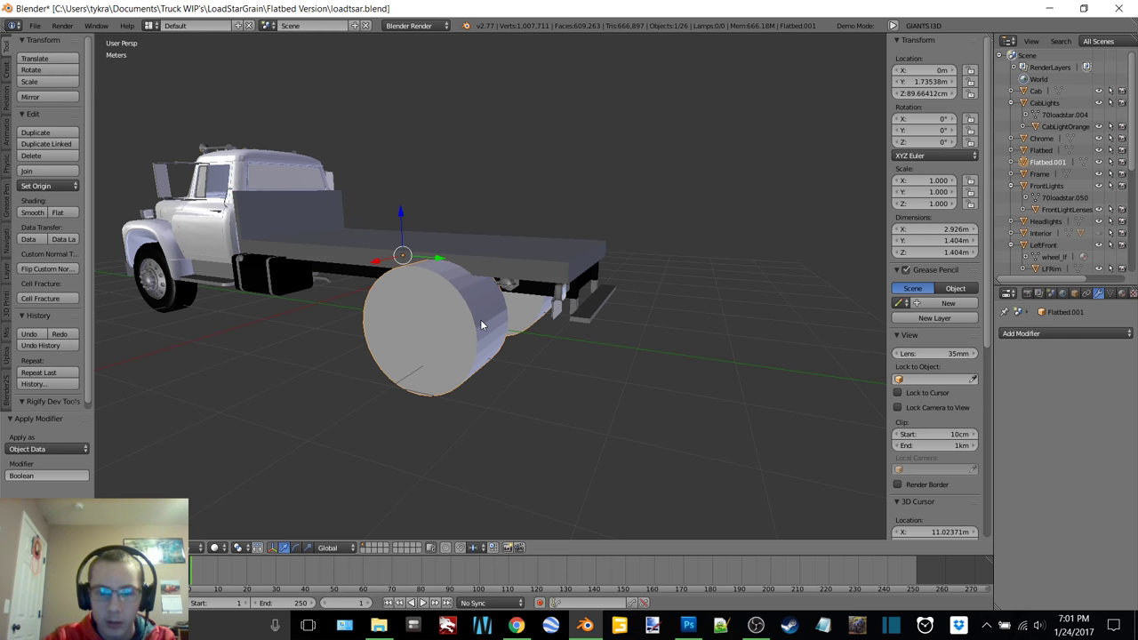
{"action": "key", "text": "x"}
{"action": "left_click", "coordinate": [478, 324]}
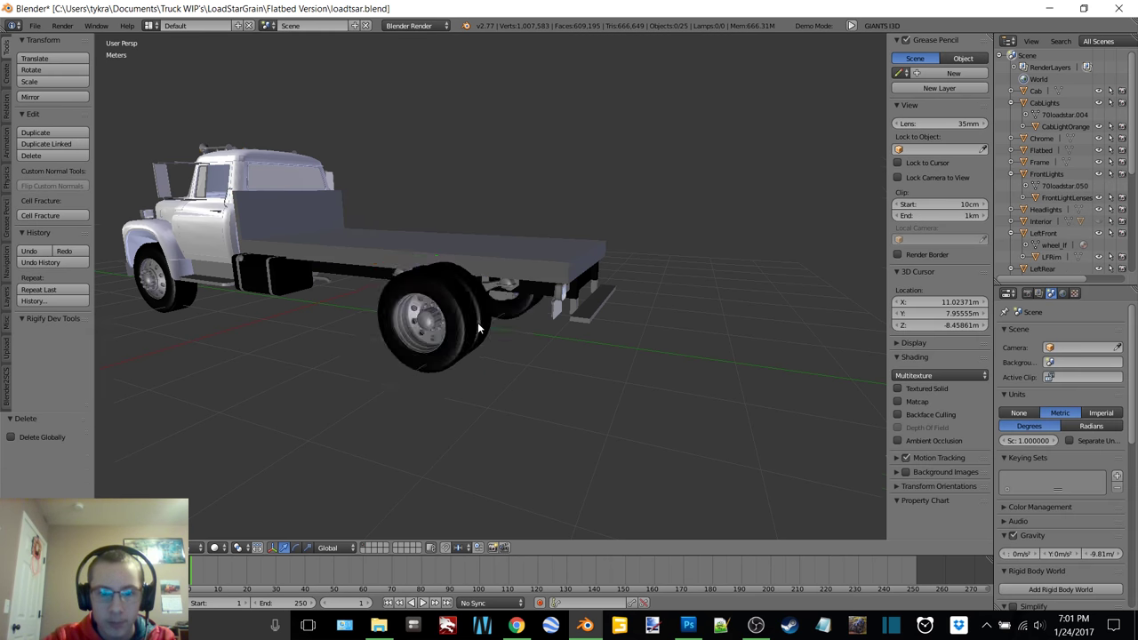
{"action": "scroll", "coordinate": [472, 319], "scroll_direction": "up", "scroll_amount": 6}
{"action": "middle_click_drag", "start_coordinate": [472, 319], "coordinate": [560, 251]}
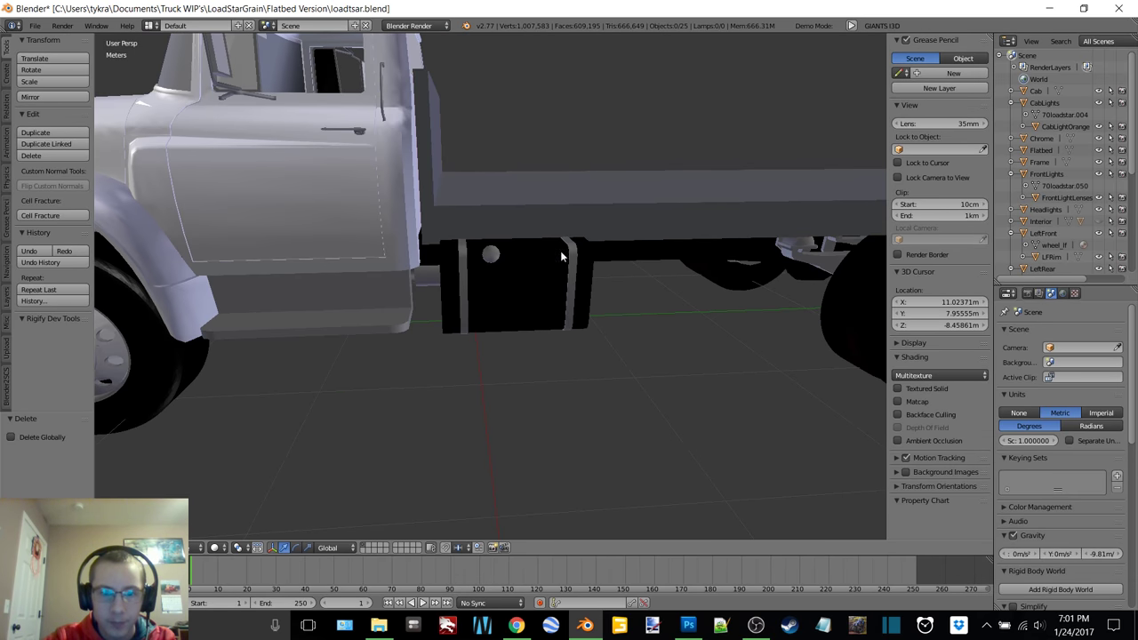
- Open the Flatbed in Edit Mode, add a cube to its mesh and set the cube's median Z to 0
{"action": "right_click", "coordinate": [522, 213]}
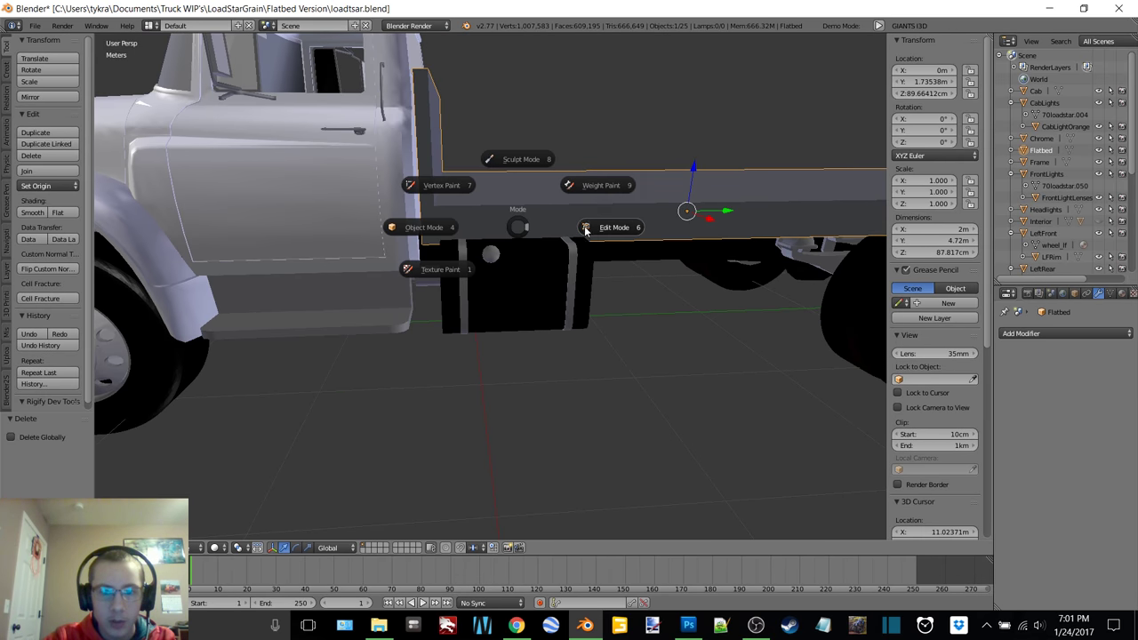
{"action": "left_click", "coordinate": [584, 228]}
{"action": "middle_click_drag", "start_coordinate": [553, 264], "coordinate": [516, 255]}
{"action": "key", "text": "shift+a"}
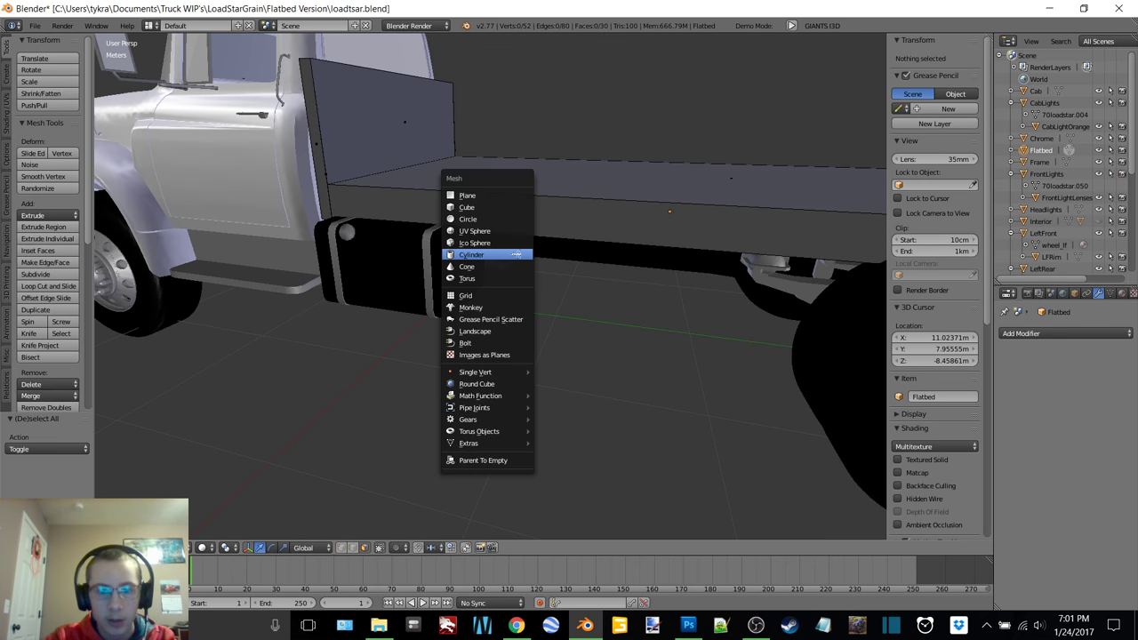
{"action": "left_click", "coordinate": [493, 208]}
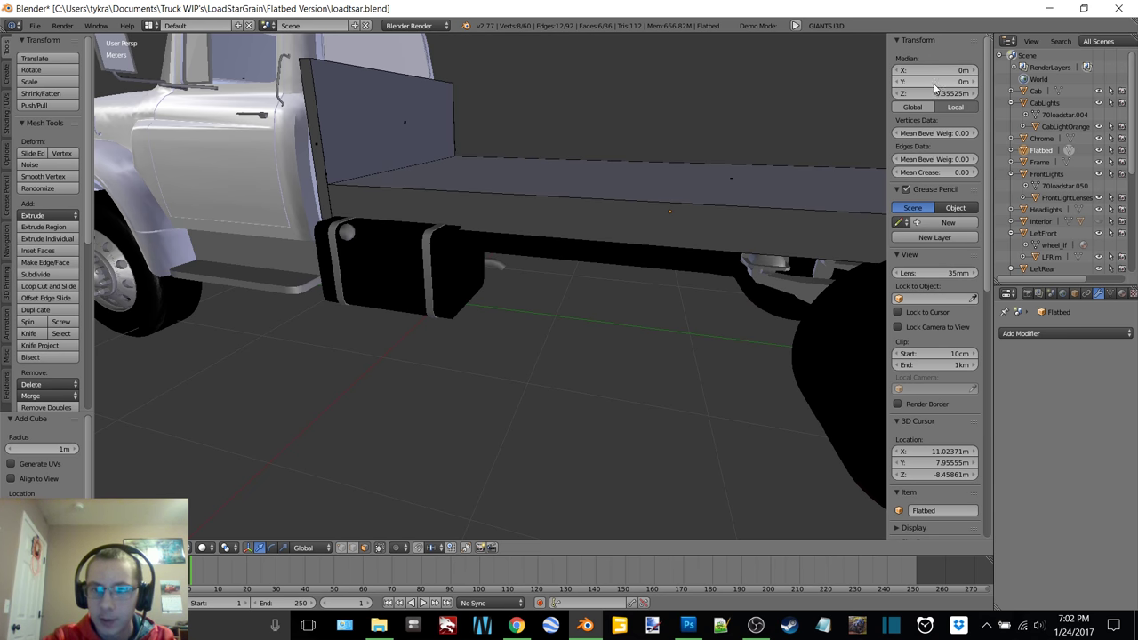
{"action": "left_click", "coordinate": [928, 93]}
{"action": "type", "text": "0"}
{"action": "key", "text": "Return"}
- Move the cube to the flatbed's front side edge, at about -1.105 m in Y and 1.111 m in X
{"action": "middle_click_drag", "start_coordinate": [606, 210], "coordinate": [668, 213]}
{"action": "left_click_drag", "start_coordinate": [685, 210], "coordinate": [551, 213]}
{"action": "middle_click_drag", "start_coordinate": [551, 213], "coordinate": [379, 226]}
{"action": "left_click_drag", "start_coordinate": [379, 226], "coordinate": [222, 253]}
{"action": "middle_click_drag", "start_coordinate": [223, 252], "coordinate": [501, 187]}
- Scale the cube down uniformly and move it 44.199 cm forward along Y toward the headboard
{"action": "key", "text": "s"}
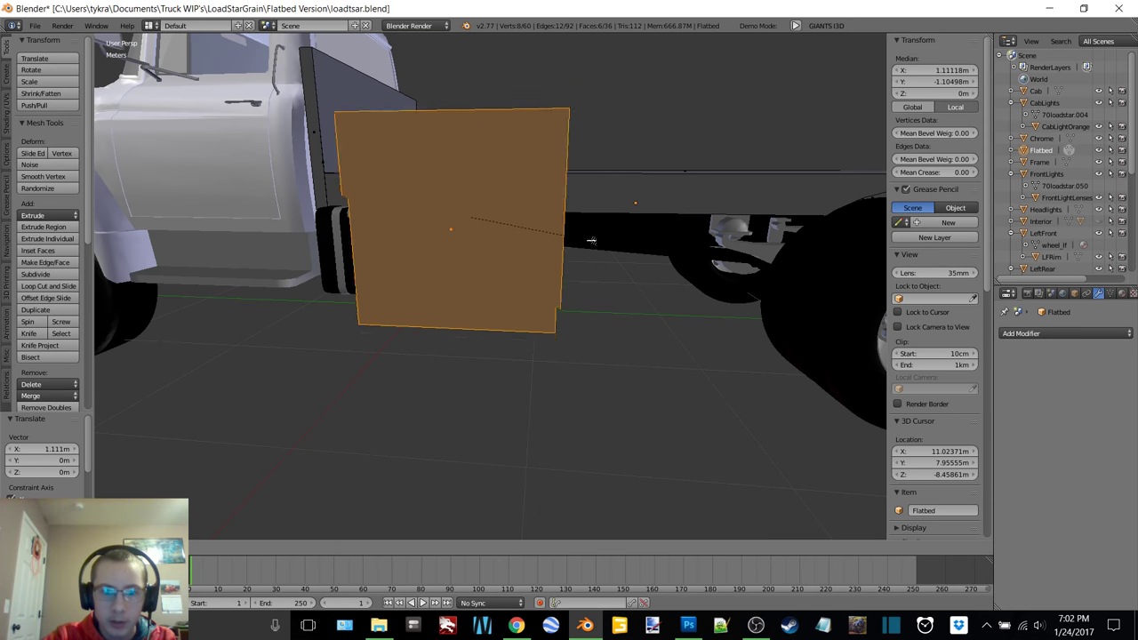
{"action": "left_click", "coordinate": [551, 231]}
{"action": "middle_click_drag", "start_coordinate": [551, 231], "coordinate": [599, 279], "text": "shift"}
{"action": "left_click_drag", "start_coordinate": [648, 307], "coordinate": [562, 302]}
{"action": "middle_click_drag", "start_coordinate": [561, 301], "coordinate": [483, 290]}
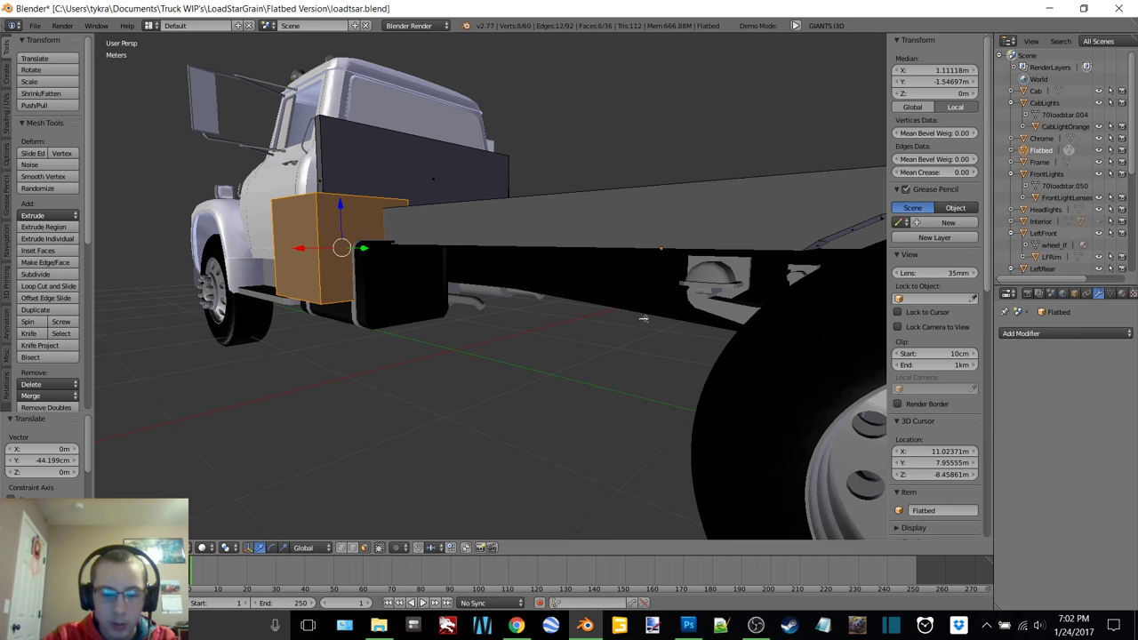
- Flatten the cube by scaling it along Z by a factor of 0.315
{"action": "key", "text": "g"}
{"action": "key", "text": "z"}
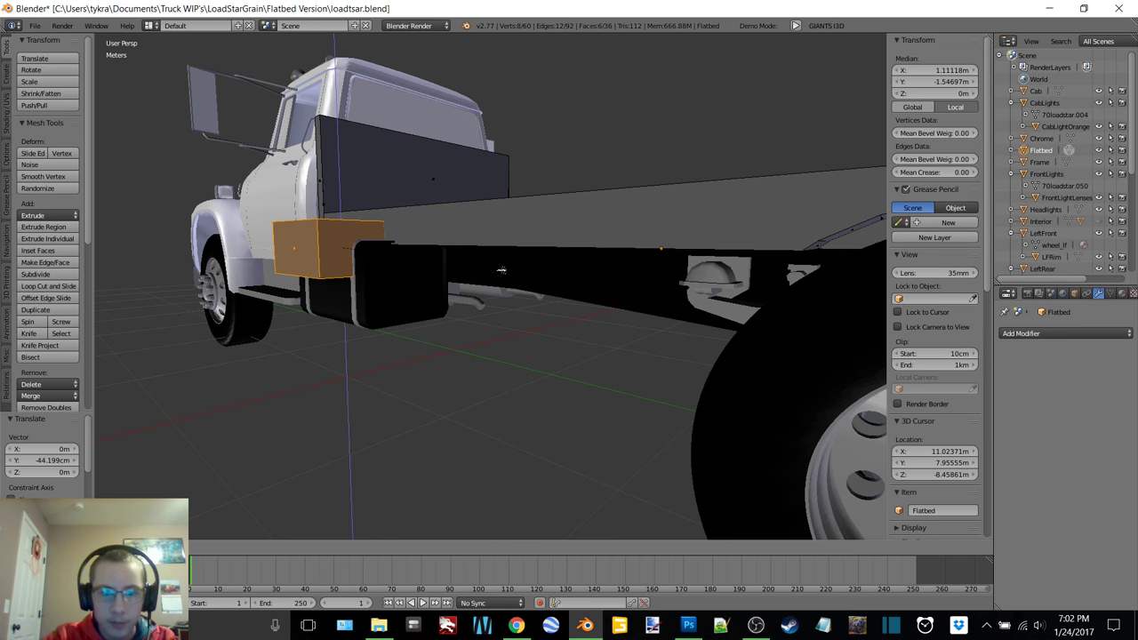
{"action": "right_click", "coordinate": [440, 254]}
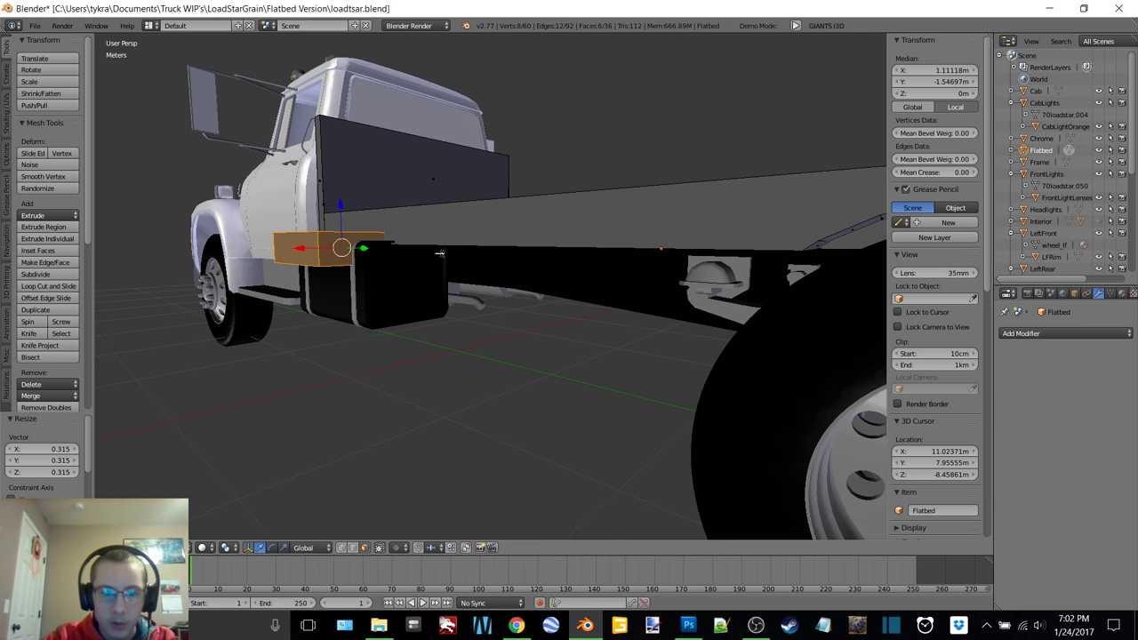
- Scale the cube by 0.537 along X and lengthen it along Y over the fuel tank
{"action": "middle_click_drag", "start_coordinate": [440, 253], "coordinate": [589, 287]}
{"action": "scroll", "coordinate": [590, 287], "scroll_direction": "up", "scroll_amount": 1}
{"action": "key", "text": "s"}
{"action": "key", "text": "x"}
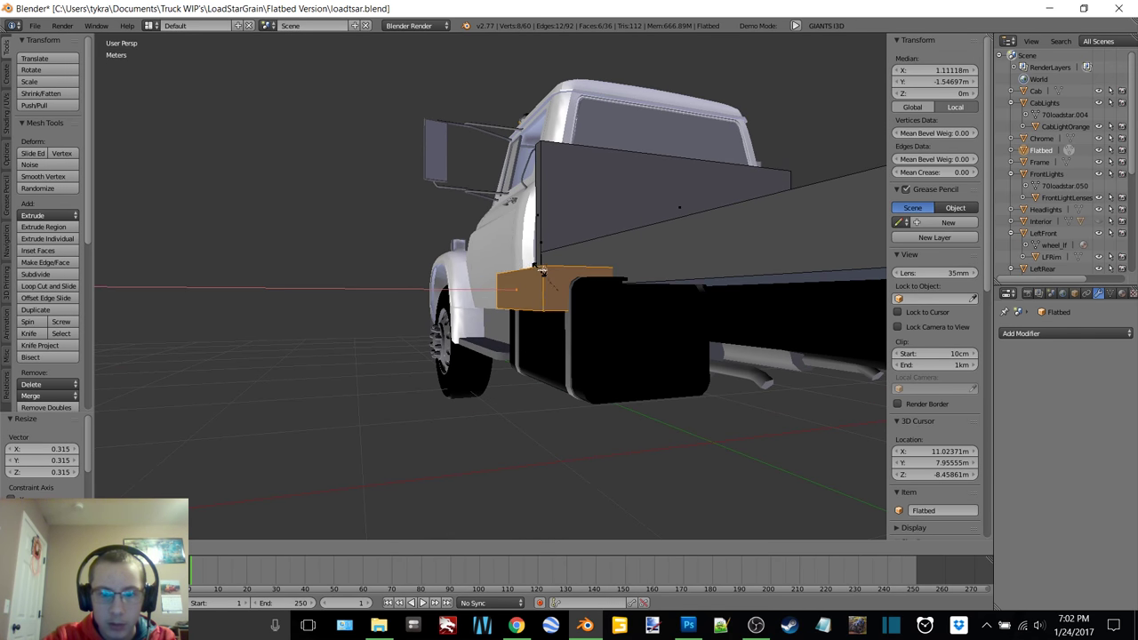
{"action": "left_click", "coordinate": [537, 271]}
{"action": "middle_click_drag", "start_coordinate": [537, 271], "coordinate": [640, 296]}
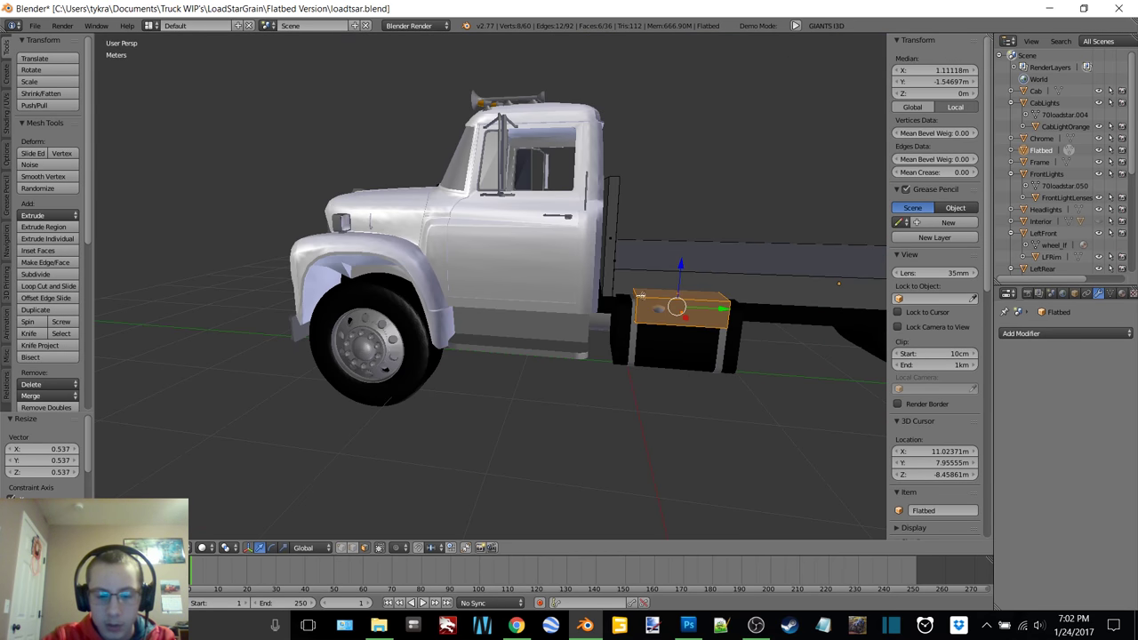
{"action": "key", "text": "s"}
{"action": "key", "text": "y"}
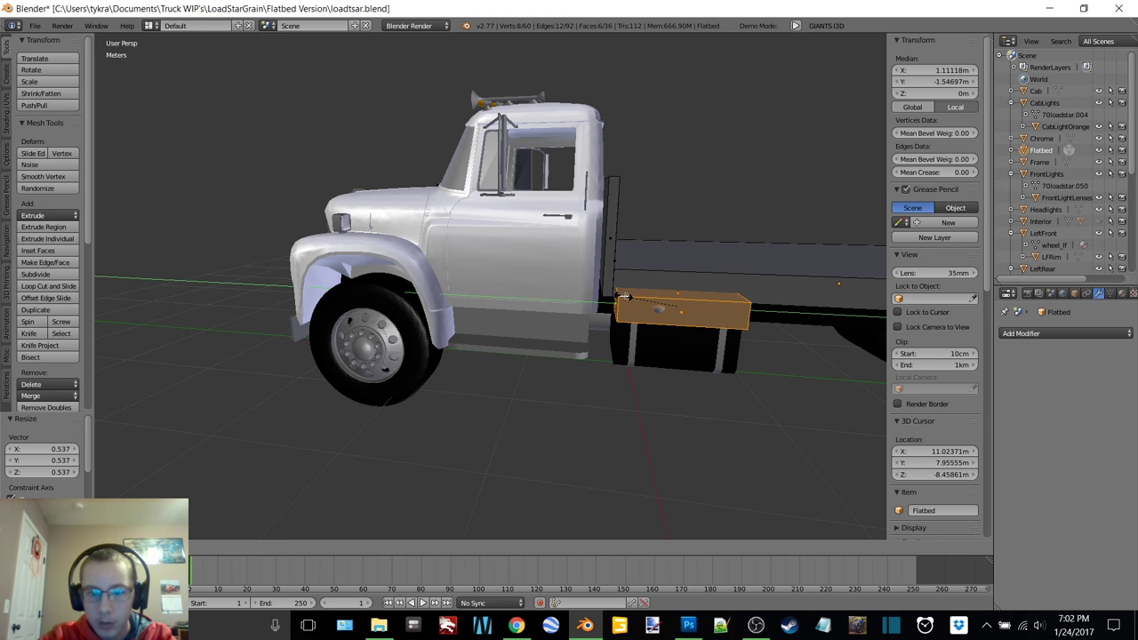
{"action": "left_click", "coordinate": [623, 296]}
- Move the cube's front face 1.102 cm forward along Y and fine-tune it back 0.594 mm, to about -1.961 m
{"action": "middle_click_drag", "start_coordinate": [623, 296], "coordinate": [329, 269], "text": "shift"}
{"action": "scroll", "coordinate": [601, 169], "scroll_direction": "up", "scroll_amount": 7}
{"action": "middle_click_drag", "start_coordinate": [600, 169], "coordinate": [785, 130]}
{"action": "right_click", "coordinate": [487, 92]}
{"action": "middle_click_drag", "start_coordinate": [487, 92], "coordinate": [603, 92]}
{"action": "left_click_drag", "start_coordinate": [605, 67], "coordinate": [596, 67]}
{"action": "middle_click_drag", "start_coordinate": [417, 148], "coordinate": [503, 167]}
{"action": "scroll", "coordinate": [408, 150], "scroll_direction": "down", "scroll_amount": 2}
{"action": "right_click", "coordinate": [502, 162]}
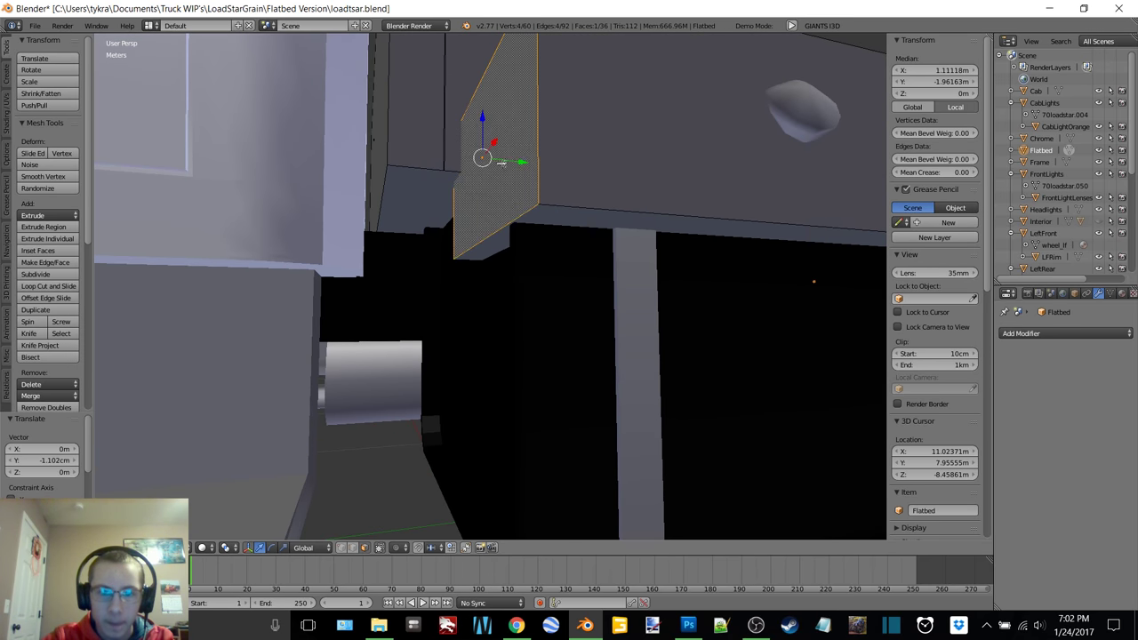
{"action": "left_click_drag", "start_coordinate": [518, 165], "coordinate": [520, 163]}
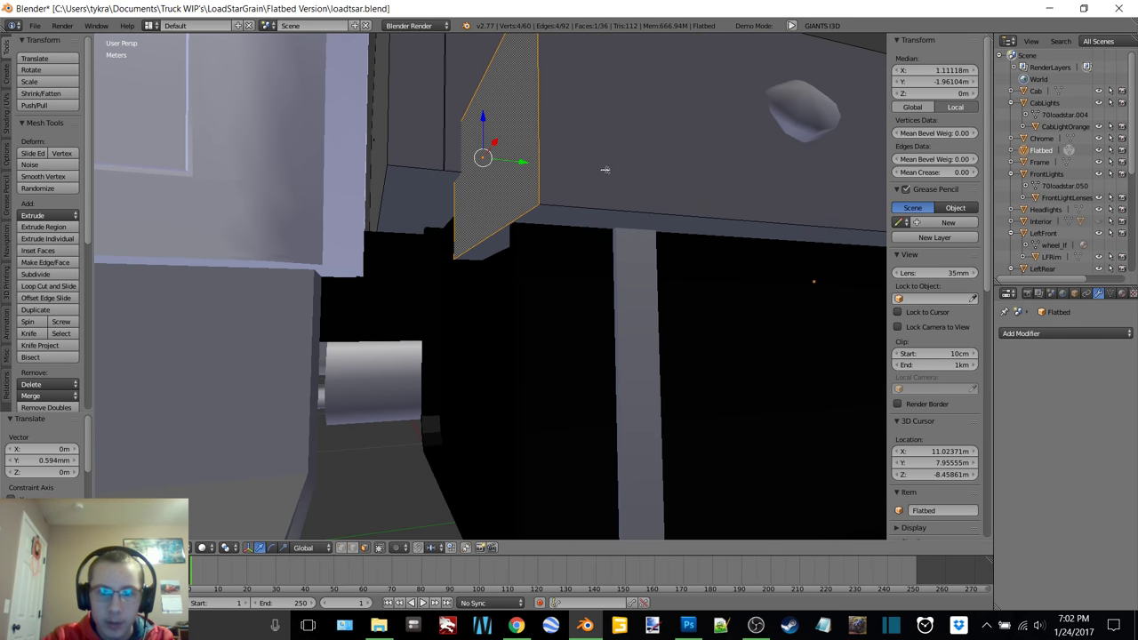
- Move the cube's outer side face inward along X, ending at about 1.034 m
{"action": "right_click", "coordinate": [641, 173]}
{"action": "middle_click_drag", "start_coordinate": [642, 173], "coordinate": [544, 205]}
{"action": "left_click_drag", "start_coordinate": [753, 189], "coordinate": [687, 216]}
{"action": "middle_click_drag", "start_coordinate": [686, 217], "coordinate": [693, 322]}
{"action": "left_click_drag", "start_coordinate": [732, 361], "coordinate": [689, 338]}
{"action": "middle_click_drag", "start_coordinate": [689, 338], "coordinate": [520, 265]}
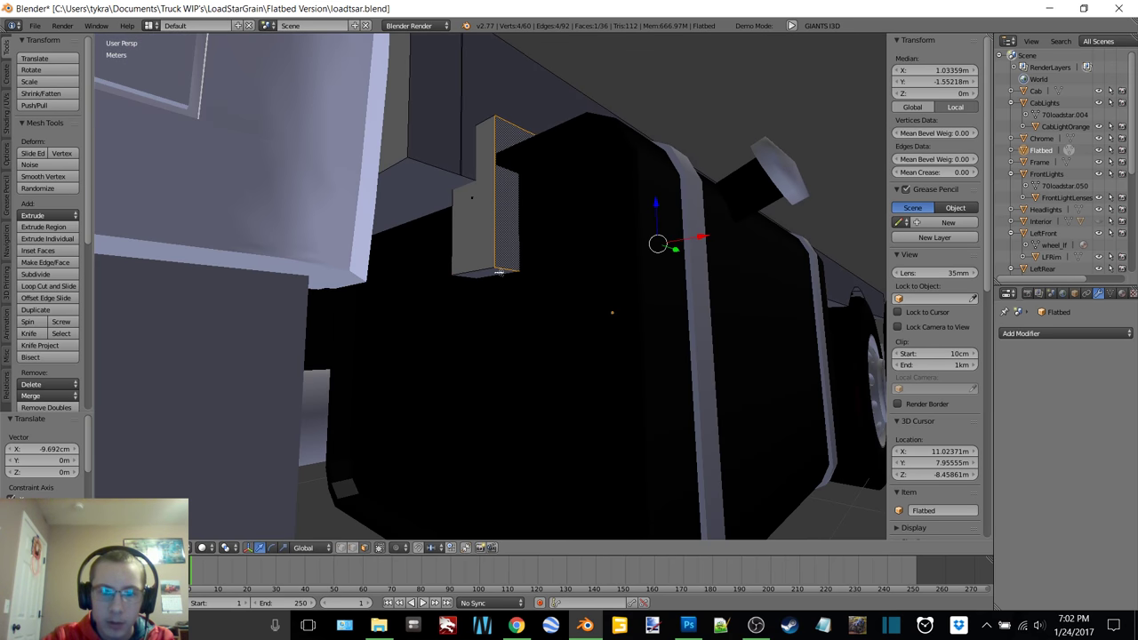
- Adjust the height of the cube's bottom face along Z, finishing with a 2.489 cm move downward
{"action": "right_click", "coordinate": [499, 272]}
{"action": "left_click_drag", "start_coordinate": [636, 255], "coordinate": [635, 204]}
{"action": "middle_click_drag", "start_coordinate": [590, 165], "coordinate": [592, 188]}
{"action": "mouse_move", "coordinate": [627, 216]}
{"action": "left_mouse_down"}
{"action": "mouse_move", "coordinate": [619, 204]}
{"action": "mouse_move", "coordinate": [630, 215]}
{"action": "left_mouse_up"}
{"action": "middle_click_drag", "start_coordinate": [630, 215], "coordinate": [581, 222]}
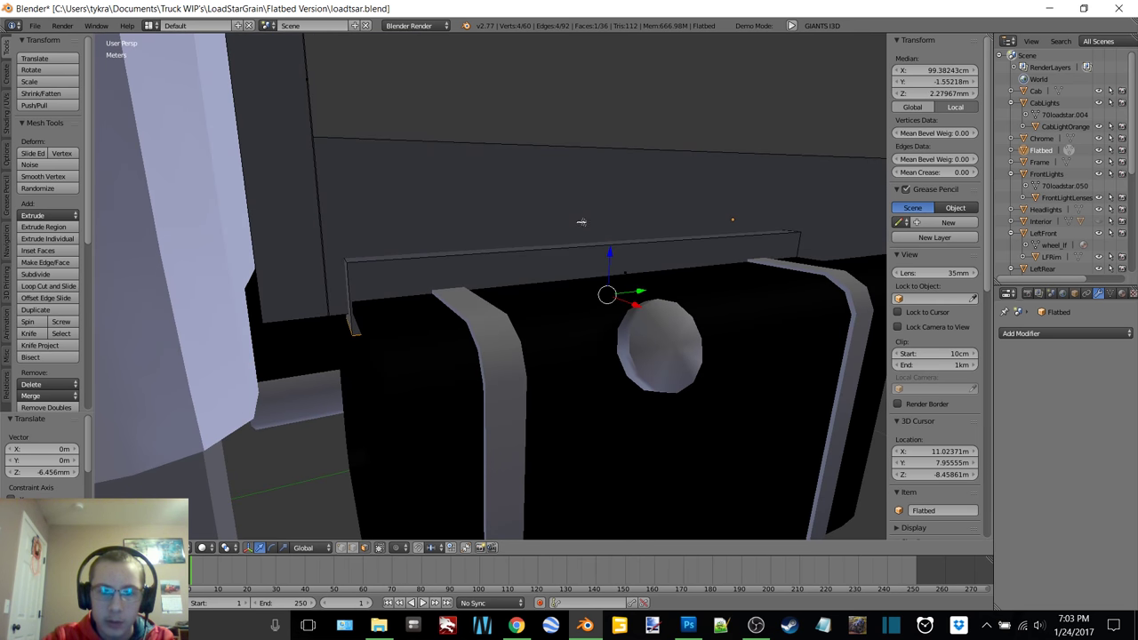
{"action": "left_click_drag", "start_coordinate": [623, 192], "coordinate": [620, 211]}
- Extend the cube's inner face under the flatbed by 37.731 cm along negative X, plus a further 2.156 mm
{"action": "middle_click_drag", "start_coordinate": [620, 211], "coordinate": [551, 229]}
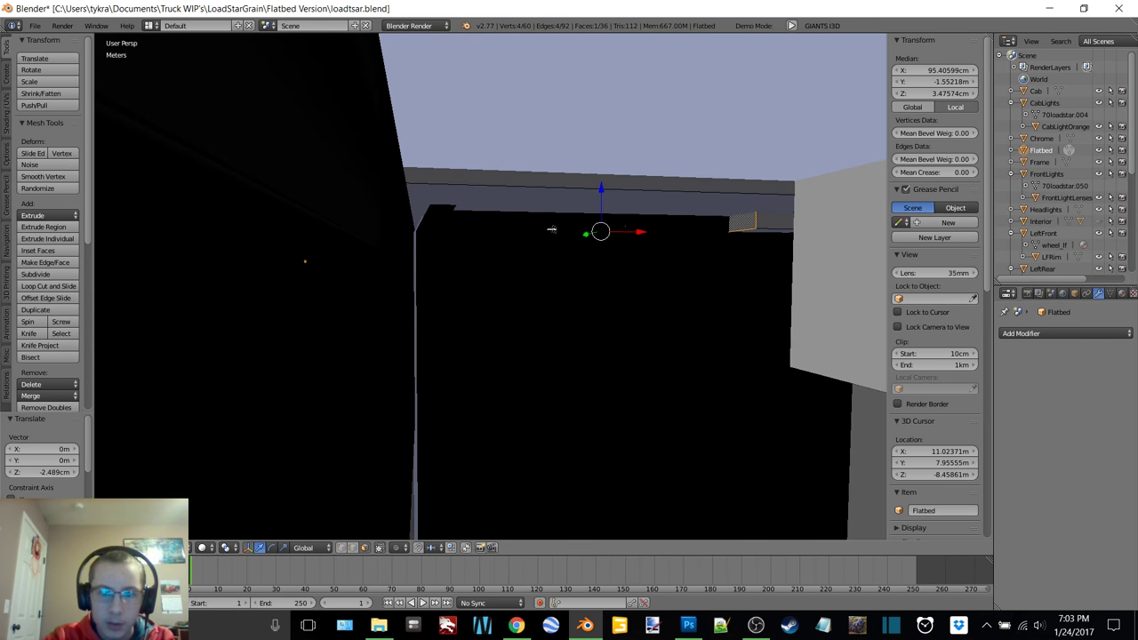
{"action": "left_click_drag", "start_coordinate": [640, 231], "coordinate": [447, 236]}
{"action": "middle_click_drag", "start_coordinate": [450, 235], "coordinate": [452, 238]}
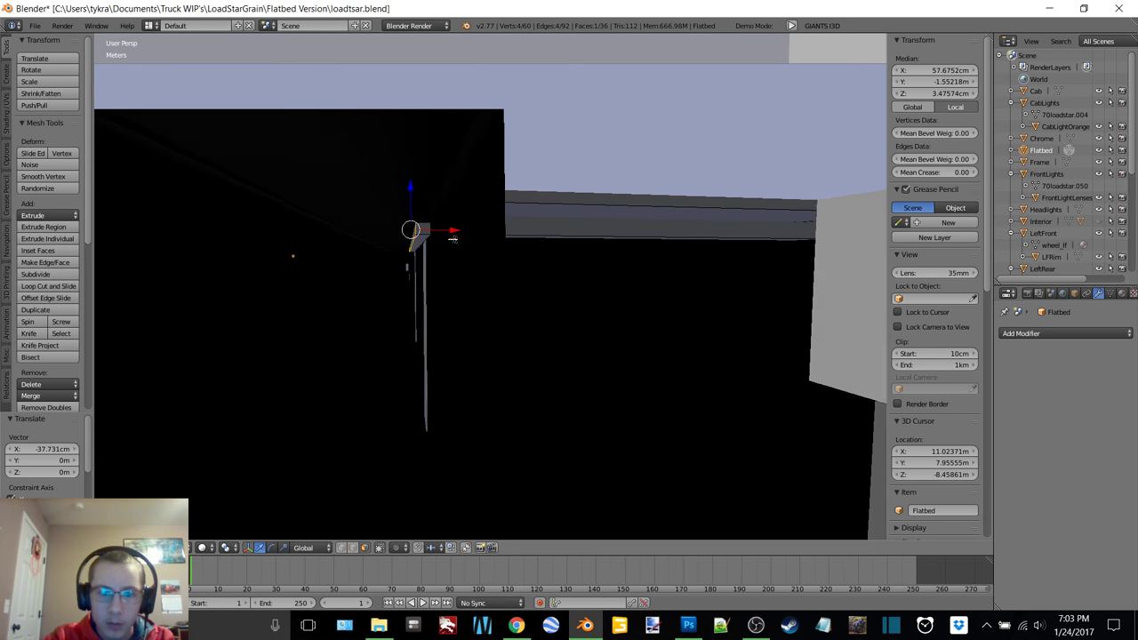
{"action": "left_click_drag", "start_coordinate": [452, 239], "coordinate": [450, 237]}
{"action": "middle_click_drag", "start_coordinate": [450, 237], "coordinate": [541, 222]}
- Select the whole resized cube, add the new material Material.001 to the Flatbed and assign it to the cube
{"action": "right_click", "coordinate": [431, 205], "text": "shift"}
{"action": "right_click", "coordinate": [505, 249], "text": "shift"}
{"action": "middle_click_drag", "start_coordinate": [375, 280], "coordinate": [409, 320]}
{"action": "left_click", "coordinate": [1124, 293]}
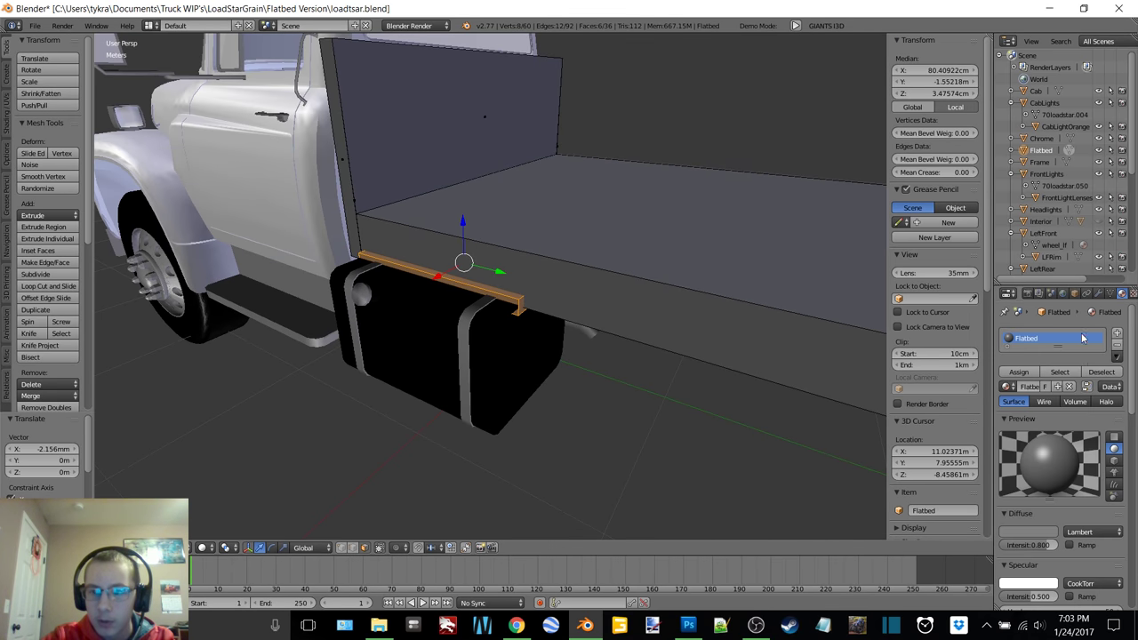
{"action": "left_click", "coordinate": [1118, 332]}
{"action": "left_click", "coordinate": [1028, 412]}
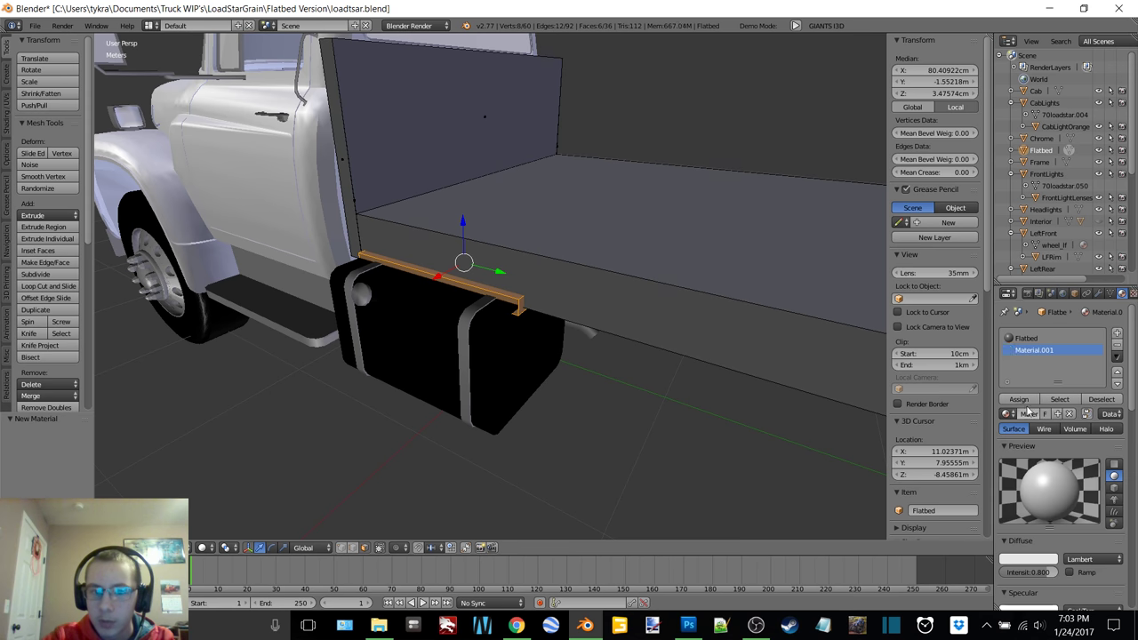
{"action": "left_click", "coordinate": [1018, 399]}
{"action": "scroll", "coordinate": [627, 327], "scroll_direction": "down", "scroll_amount": 5}
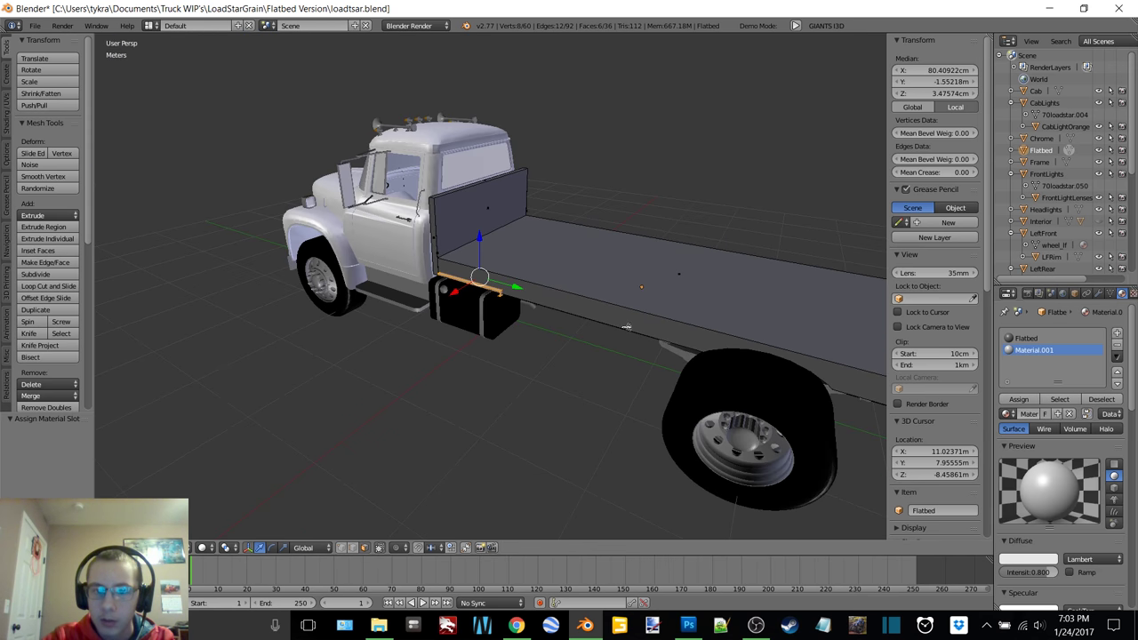
- Separate the cube from the flatbed mesh by material and return to Object Mode
{"action": "middle_click_drag", "start_coordinate": [626, 327], "coordinate": [533, 309]}
{"action": "key", "text": "p"}
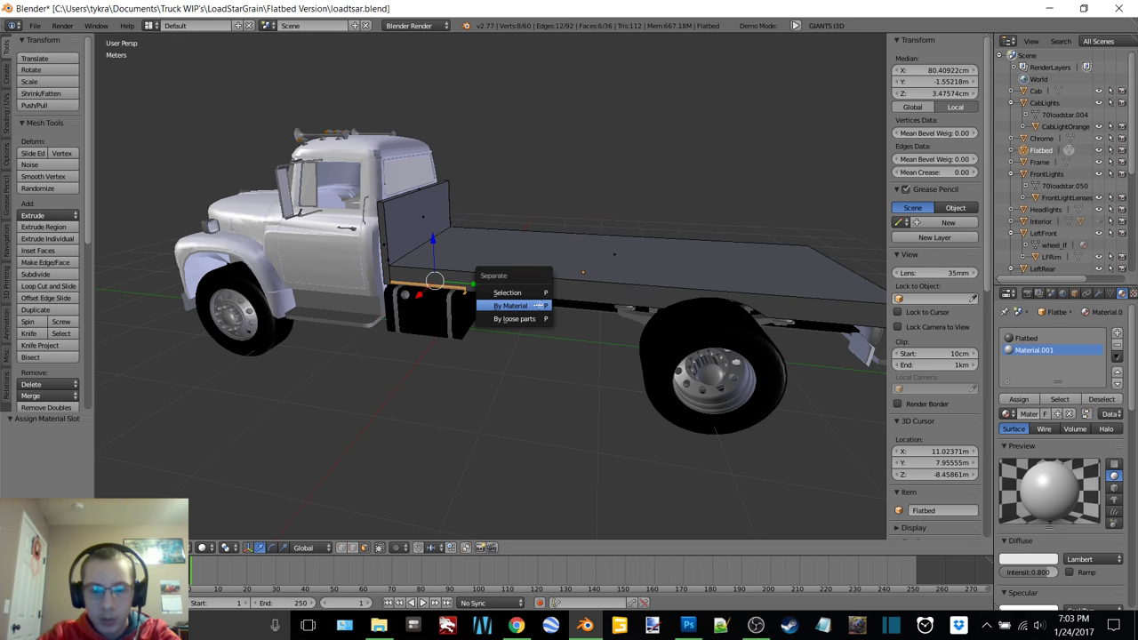
{"action": "left_click", "coordinate": [537, 305]}
{"action": "scroll", "coordinate": [538, 302], "scroll_direction": "up", "scroll_amount": 5}
{"action": "key", "text": "Tab"}
{"action": "left_click", "coordinate": [480, 268]}
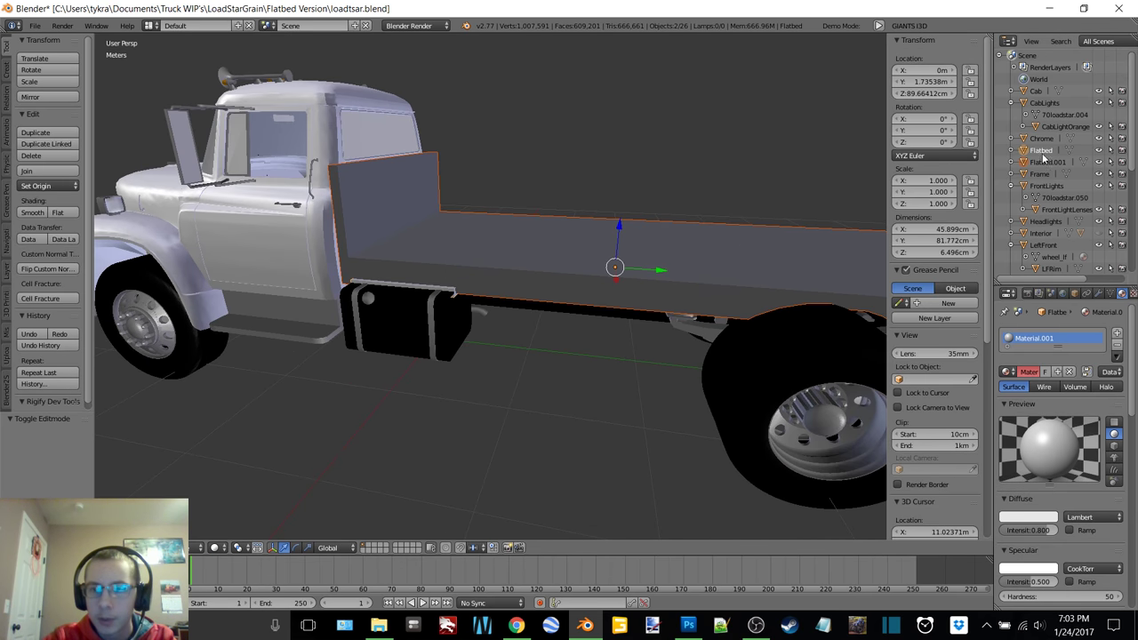
- Try to subtract Flatbed.001 from the separated cube with a Boolean modifier set to Difference, and apply it
{"action": "left_click", "coordinate": [1098, 294]}
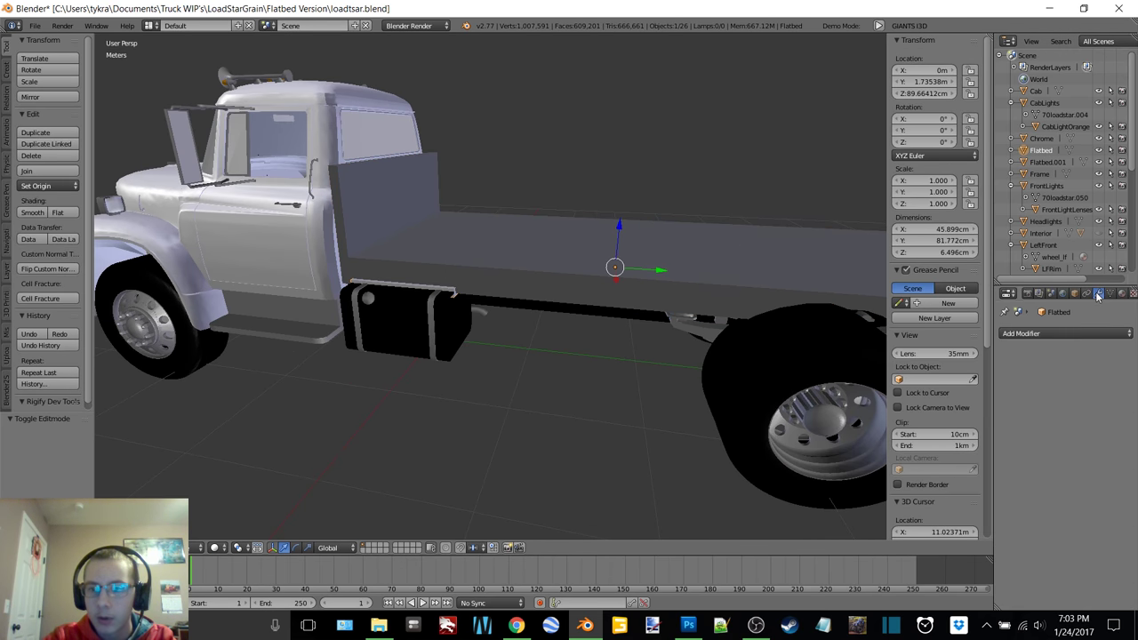
{"action": "left_click", "coordinate": [1042, 333]}
{"action": "left_click", "coordinate": [922, 386]}
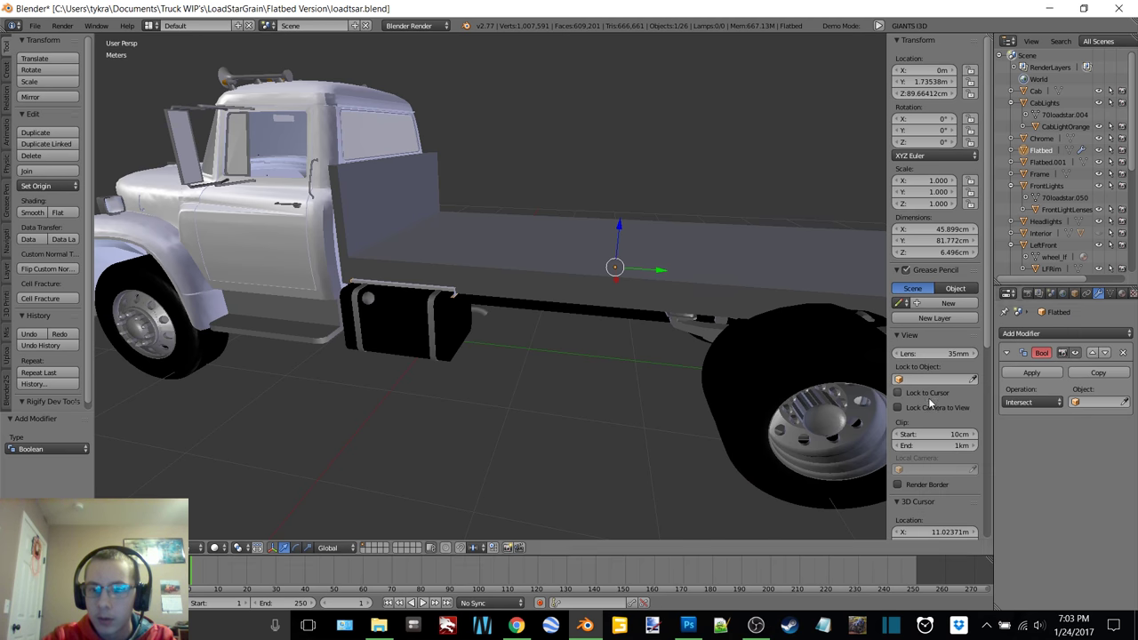
{"action": "left_click", "coordinate": [1078, 403]}
{"action": "left_click", "coordinate": [1031, 466]}
{"action": "left_click", "coordinate": [1031, 401]}
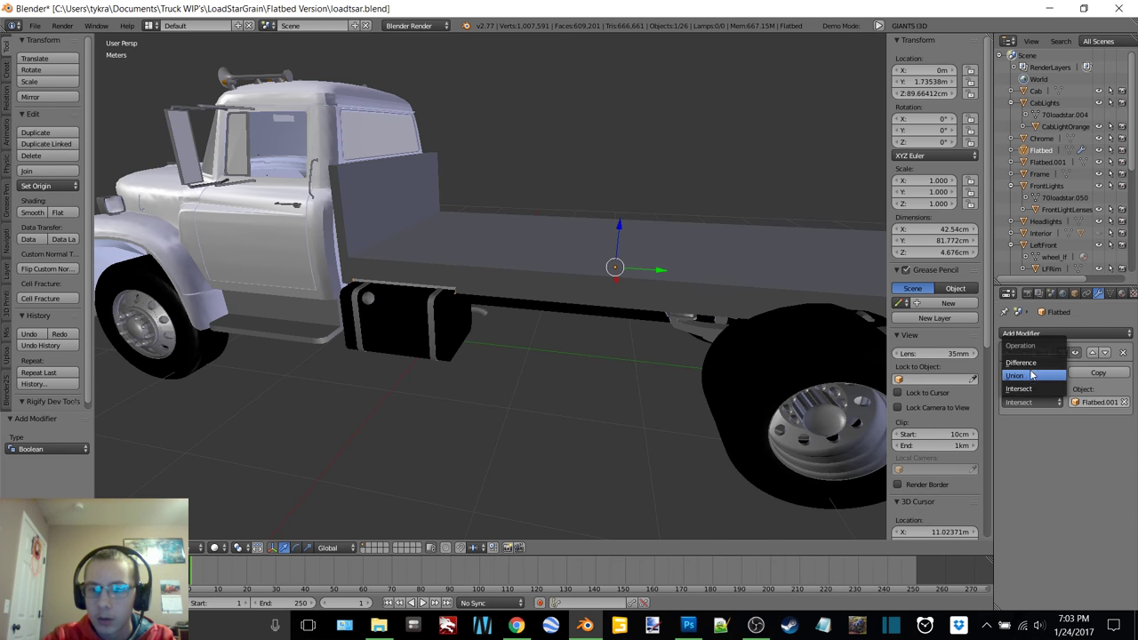
{"action": "left_click", "coordinate": [1031, 364]}
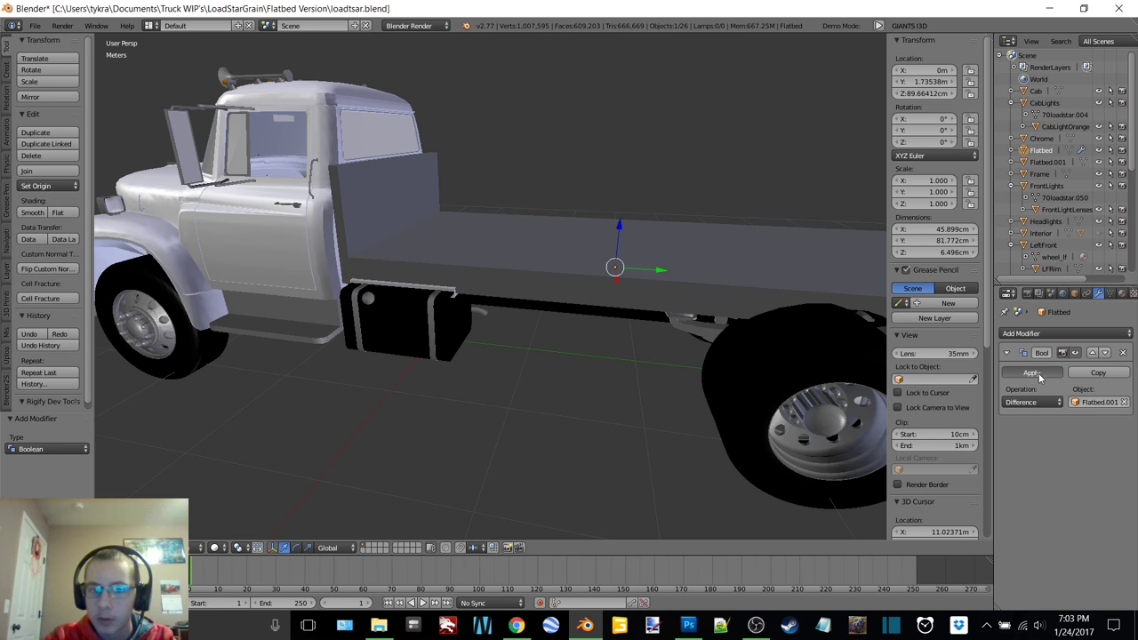
{"action": "left_click", "coordinate": [1031, 372]}
- Delete Flatbed.001, and undo both the deletion and the applied Boolean on the cube
{"action": "left_click", "coordinate": [1054, 162]}
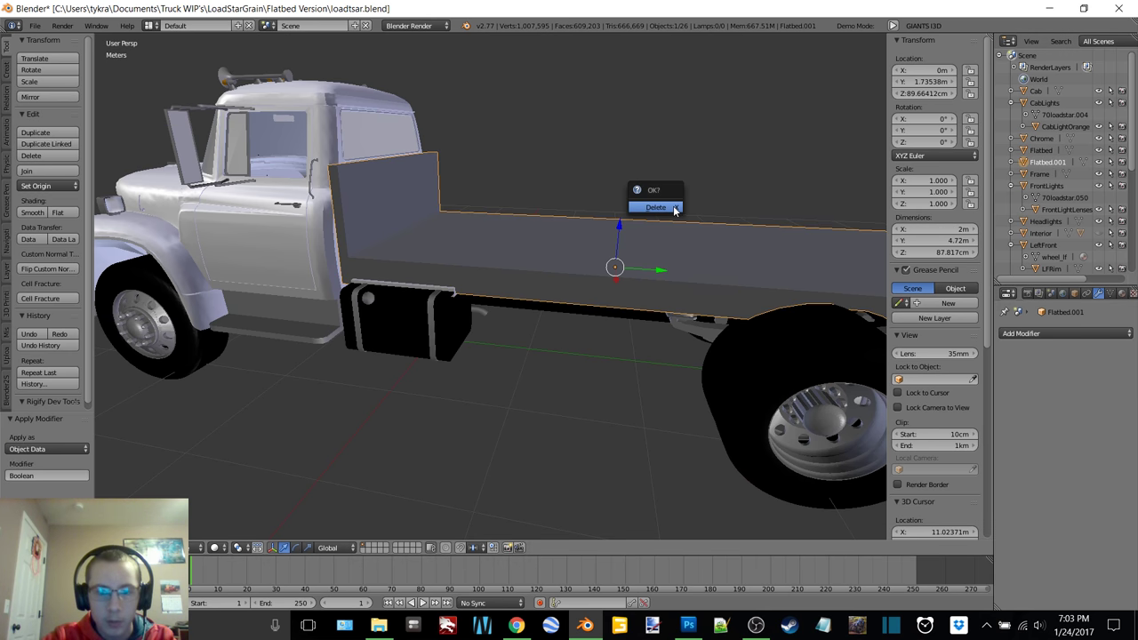
{"action": "left_click", "coordinate": [655, 207]}
{"action": "scroll", "coordinate": [563, 281], "scroll_direction": "up", "scroll_amount": 2}
{"action": "key", "text": "ctrl+z"}
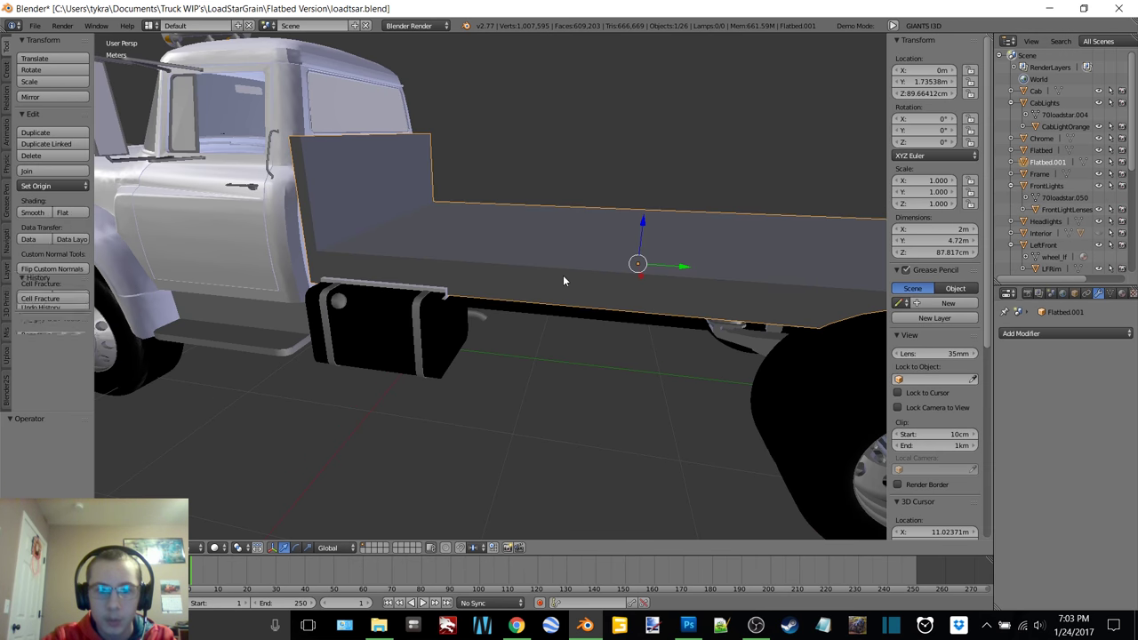
{"action": "key", "text": "ctrl+z"}
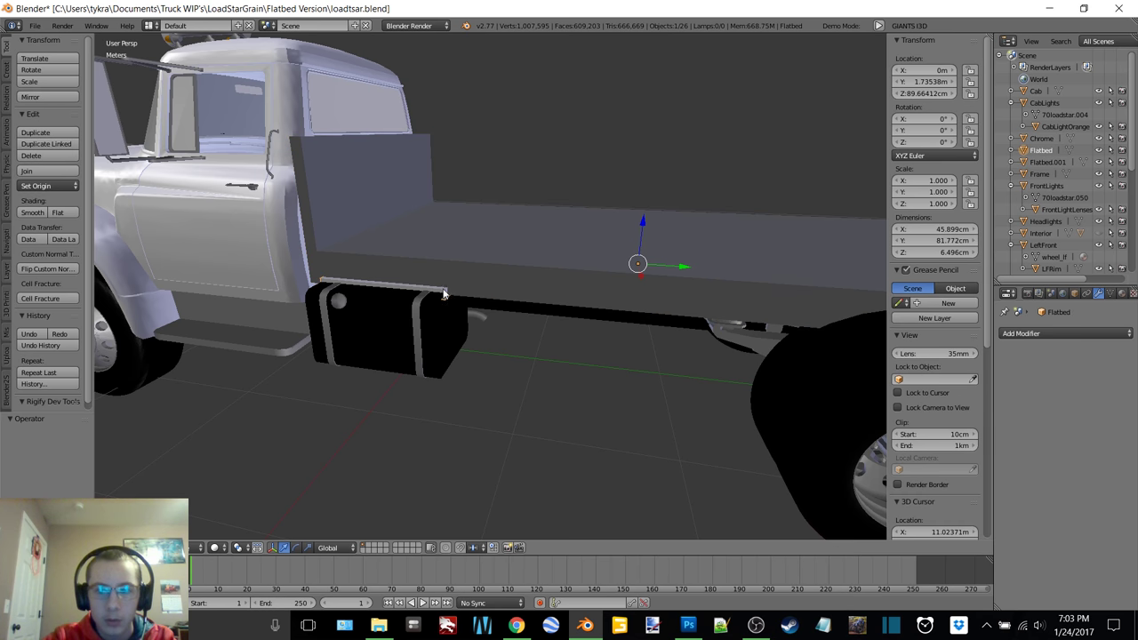
{"action": "key", "text": "ctrl+shift+z"}
{"action": "key", "text": "ctrl+z"}
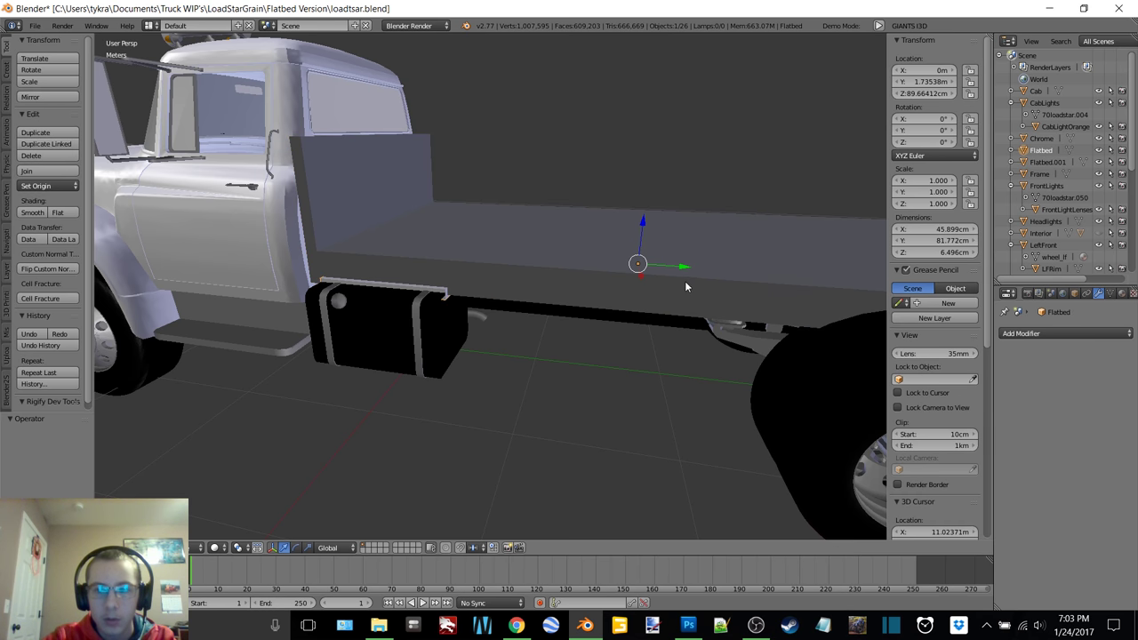
{"action": "key", "text": "ctrl+z"}
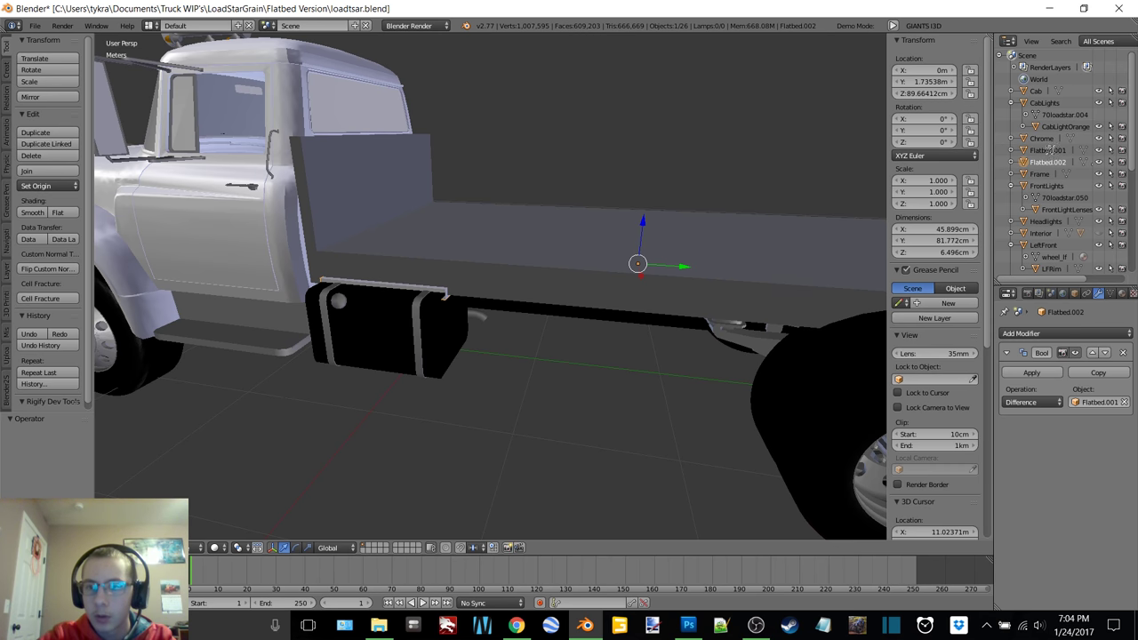
- Rename the flatbed body Flatbed.001 to Flatbed and subtract Flatbed.002 from it with an applied Boolean Difference modifier
{"action": "left_click", "coordinate": [1051, 150]}
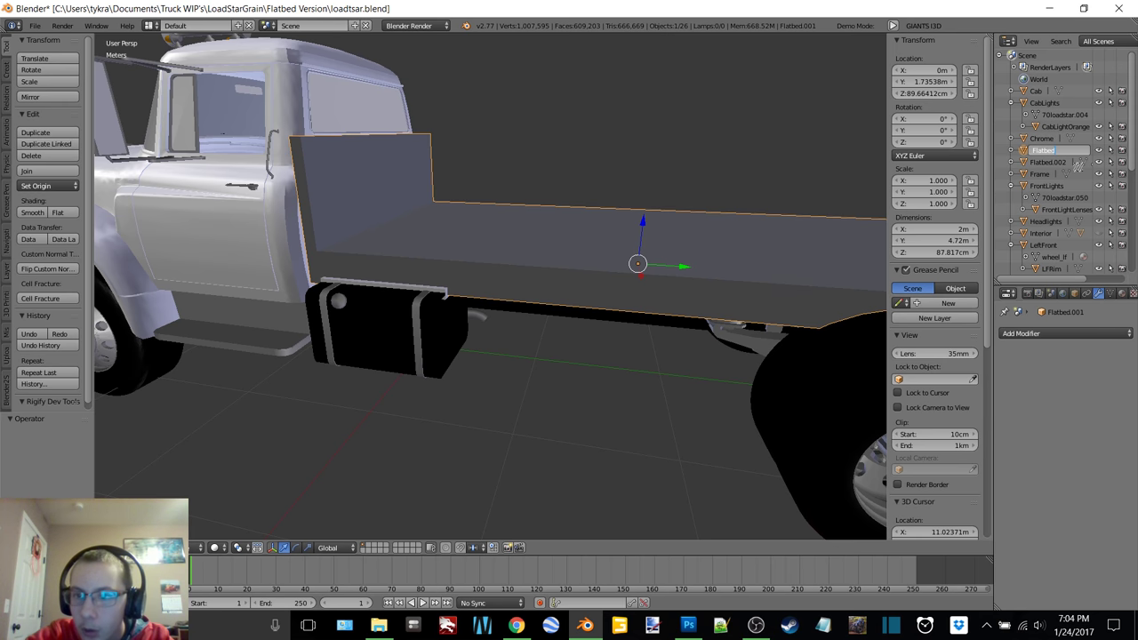
{"action": "scroll", "coordinate": [701, 214], "scroll_direction": "down", "scroll_amount": 4}
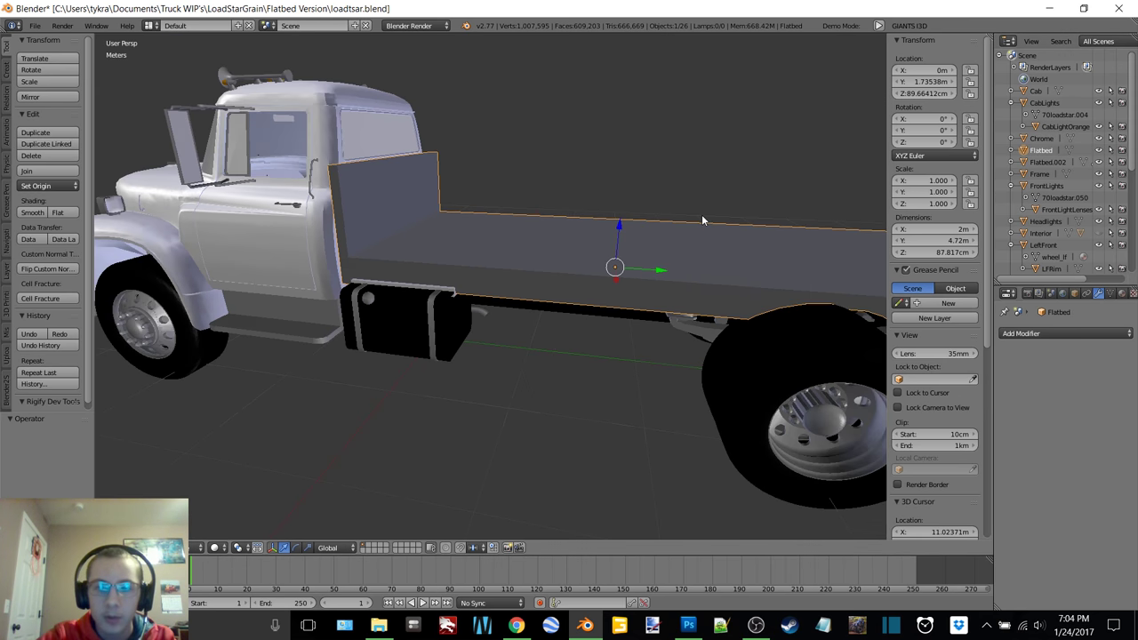
{"action": "left_click", "coordinate": [1039, 335]}
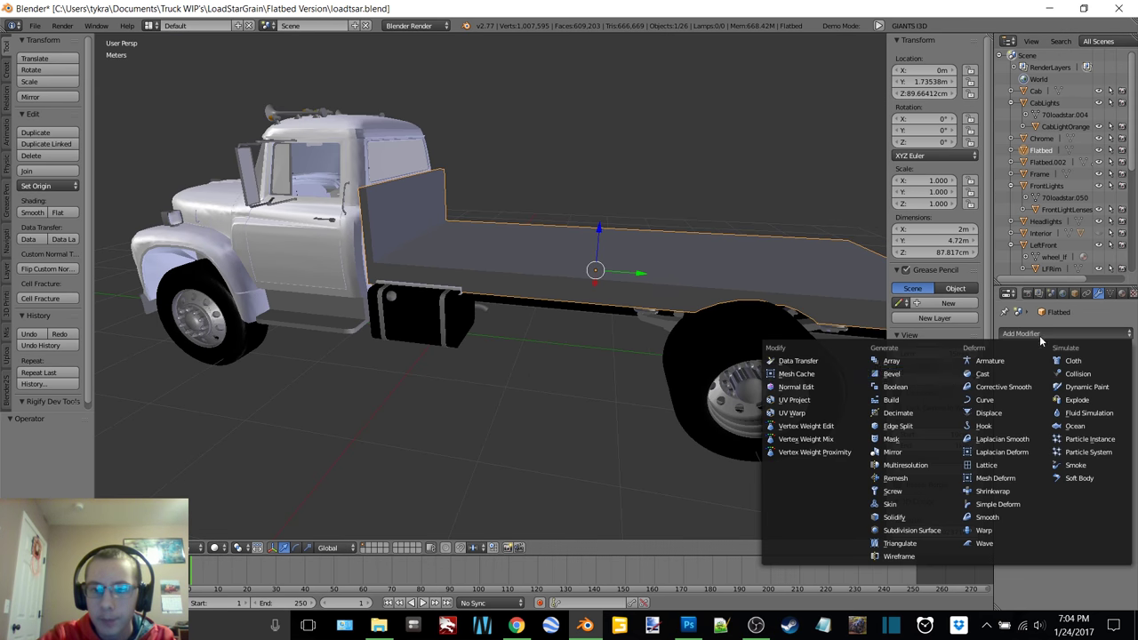
{"action": "left_click", "coordinate": [919, 388]}
{"action": "left_click", "coordinate": [1093, 402]}
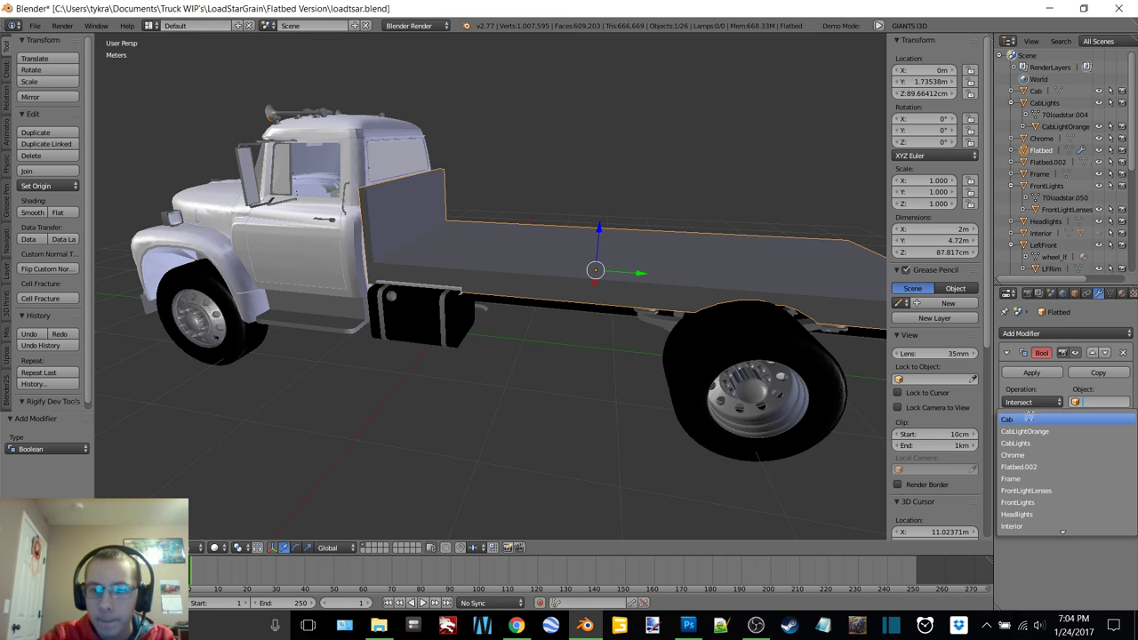
{"action": "left_click", "coordinate": [1028, 467]}
{"action": "left_click", "coordinate": [1030, 402]}
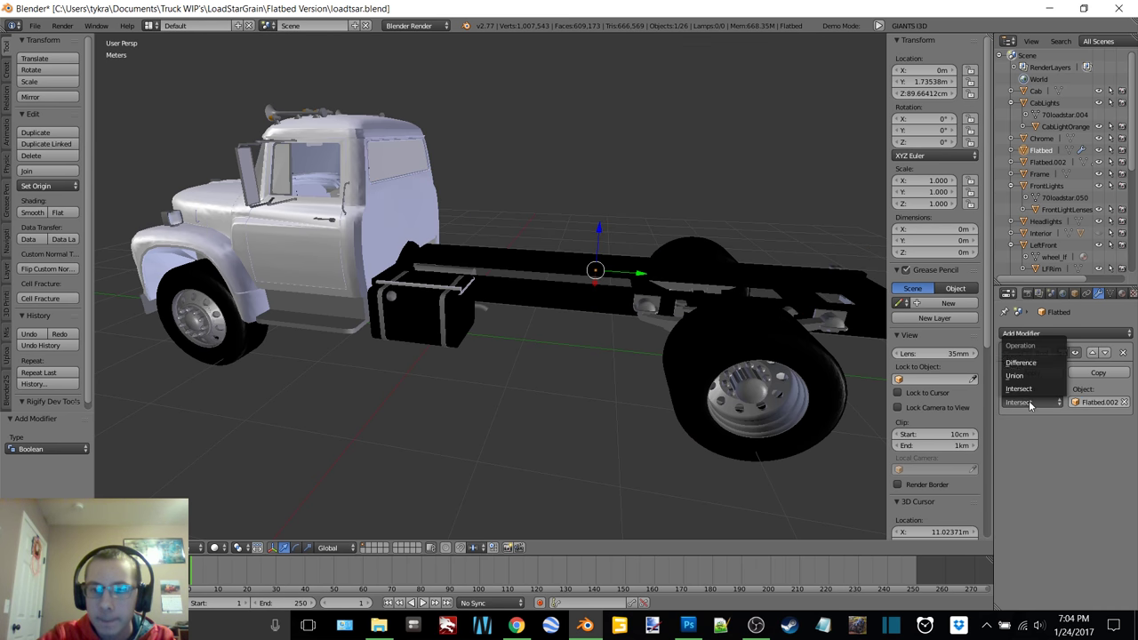
{"action": "left_click", "coordinate": [1020, 362]}
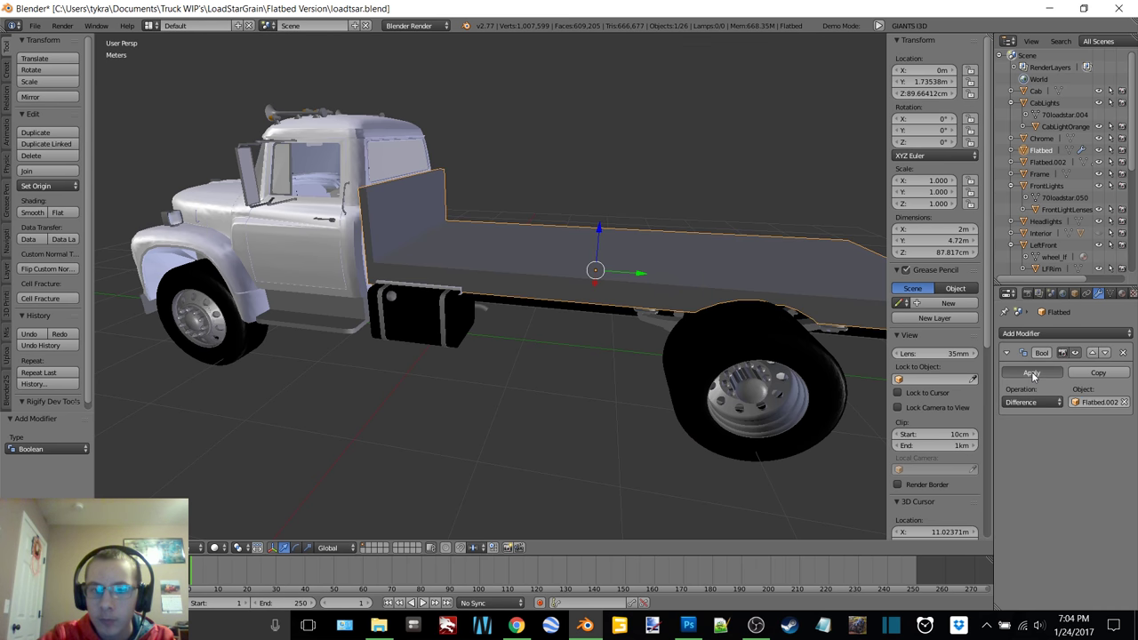
{"action": "left_click", "coordinate": [1030, 373]}
- Delete the cutting cube Flatbed.002 and inspect the cutout above the fuel tank
{"action": "left_click", "coordinate": [1047, 162]}
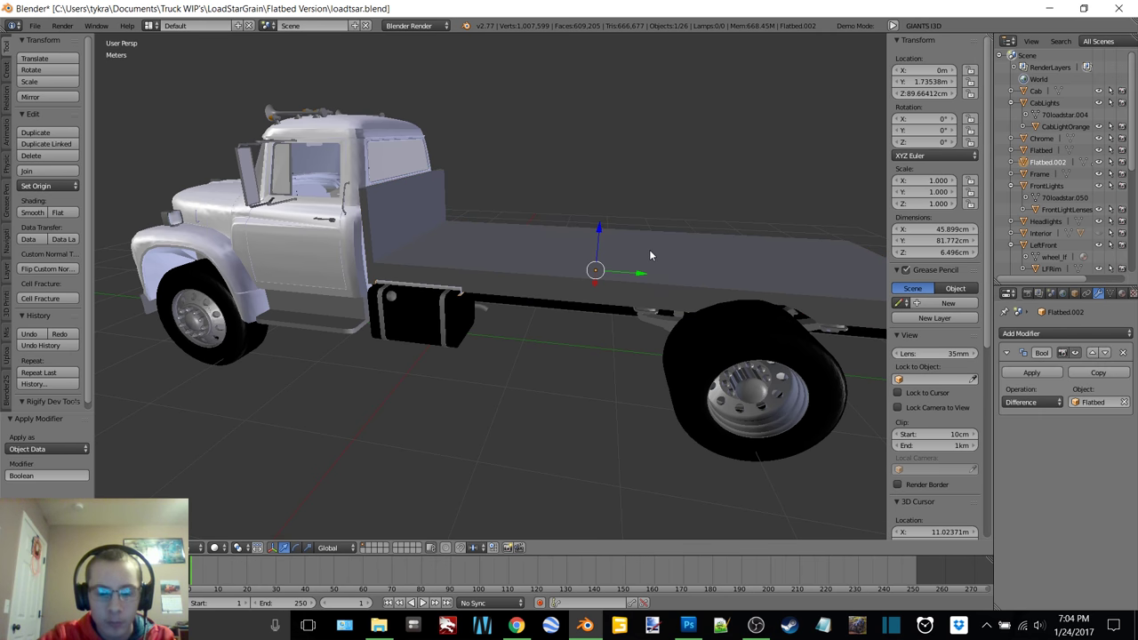
{"action": "left_click", "coordinate": [650, 253]}
{"action": "scroll", "coordinate": [553, 275], "scroll_direction": "up", "scroll_amount": 8}
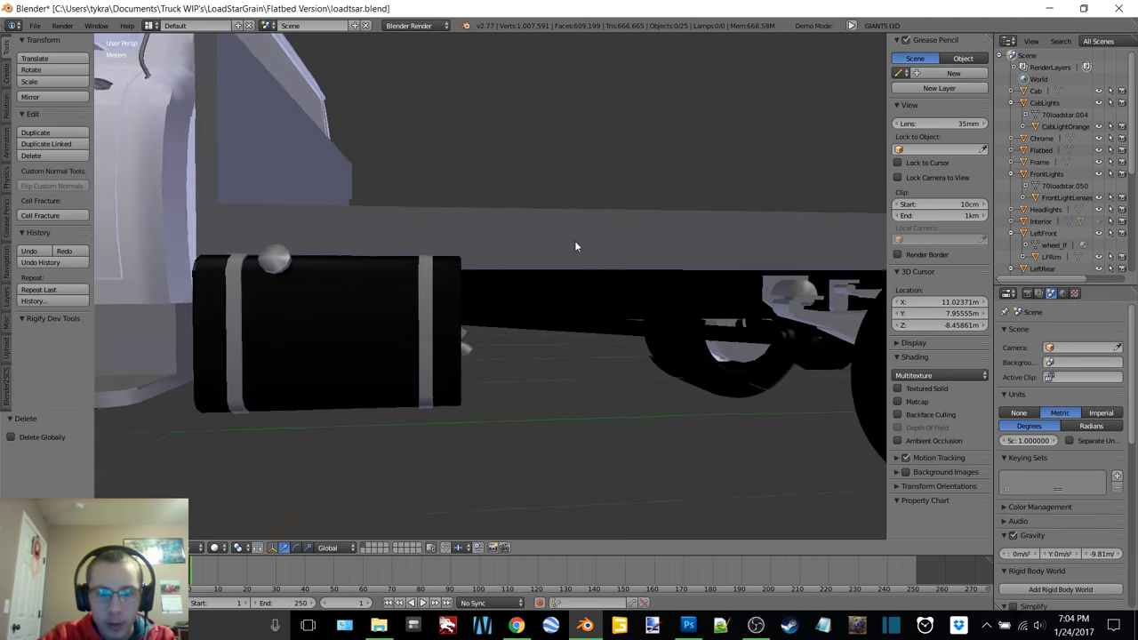
{"action": "middle_click_drag", "start_coordinate": [594, 249], "coordinate": [528, 278]}
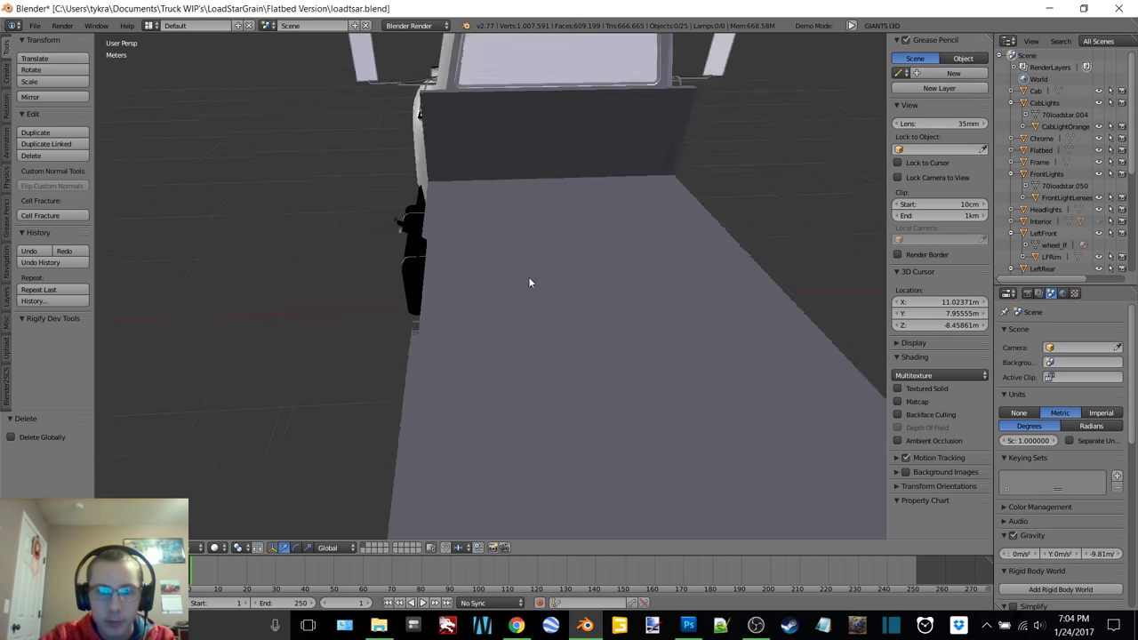
- Open the Flatbed in Edit Mode with the deck's top face selected
{"action": "scroll", "coordinate": [525, 307], "scroll_direction": "down", "scroll_amount": 5}
{"action": "right_click", "coordinate": [521, 320]}
{"action": "key", "text": "Tab"}
{"action": "middle_click_drag", "start_coordinate": [521, 317], "coordinate": [630, 335]}
- Try deleting only the deck's top face with Only Faces, and undo the deletion
{"action": "key", "text": "x"}
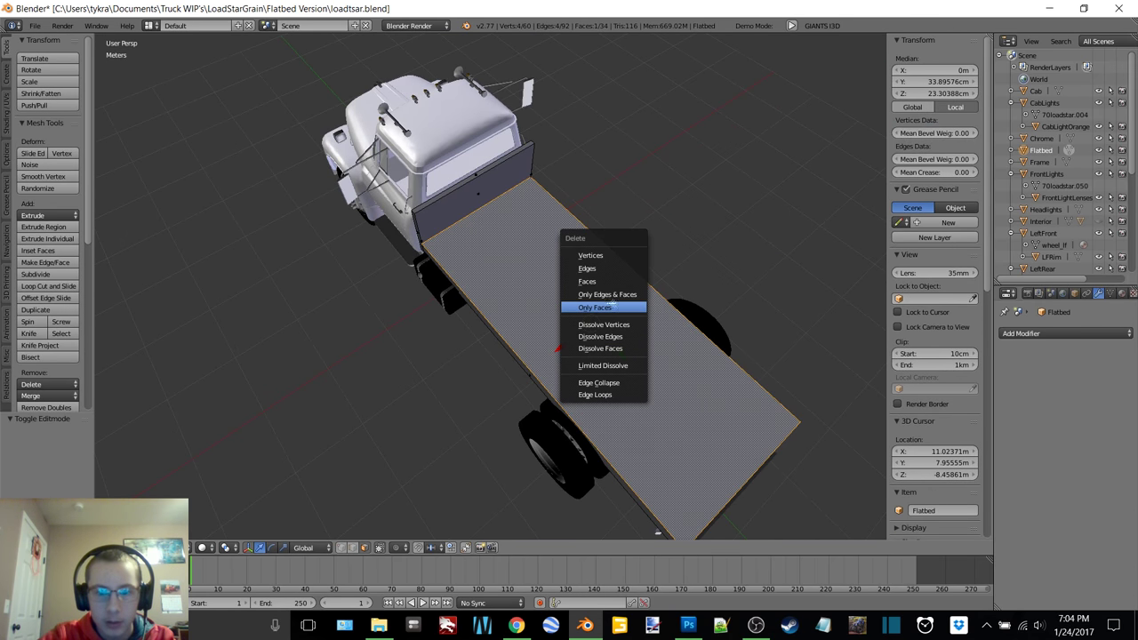
{"action": "left_click", "coordinate": [608, 307]}
{"action": "middle_click_drag", "start_coordinate": [608, 311], "coordinate": [552, 285]}
{"action": "key", "text": "ctrl+z"}
- Separate the selected top face of the deck into its own object
{"action": "key", "text": "p"}
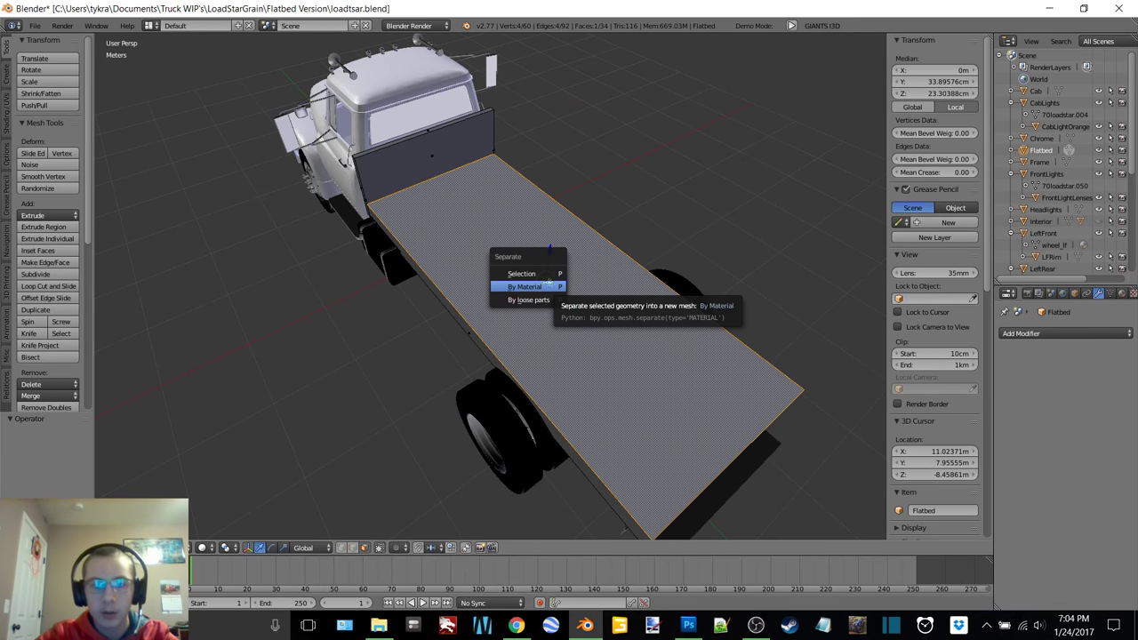
{"action": "left_click", "coordinate": [525, 273]}
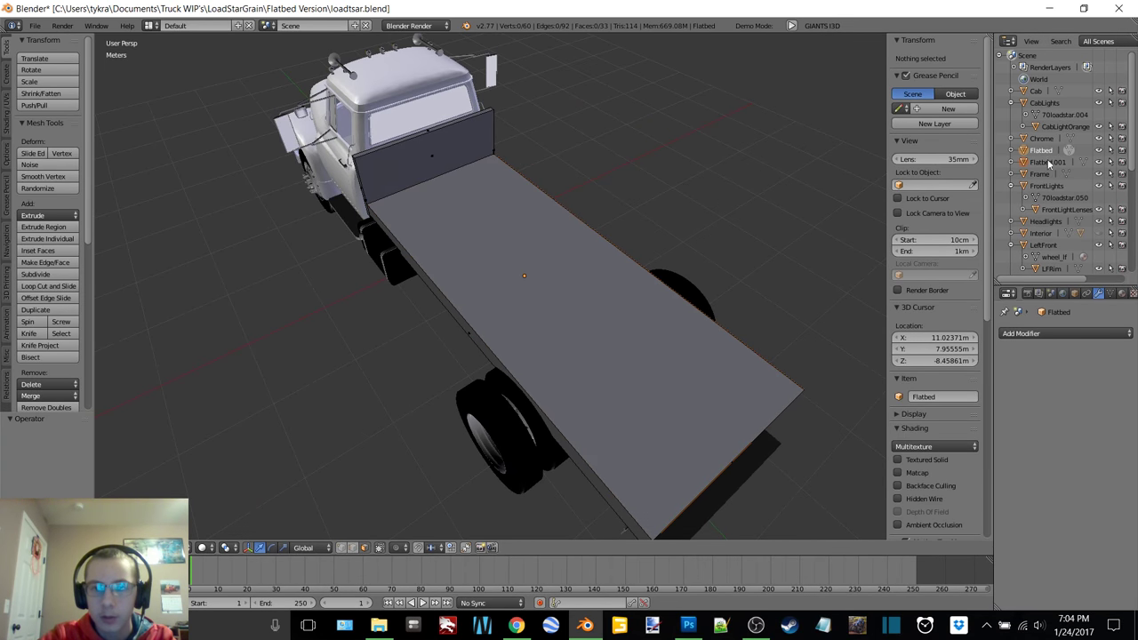
- Rename the separated deck surface object Flatbed.001 as Wood
{"action": "double_click", "coordinate": [1049, 163]}
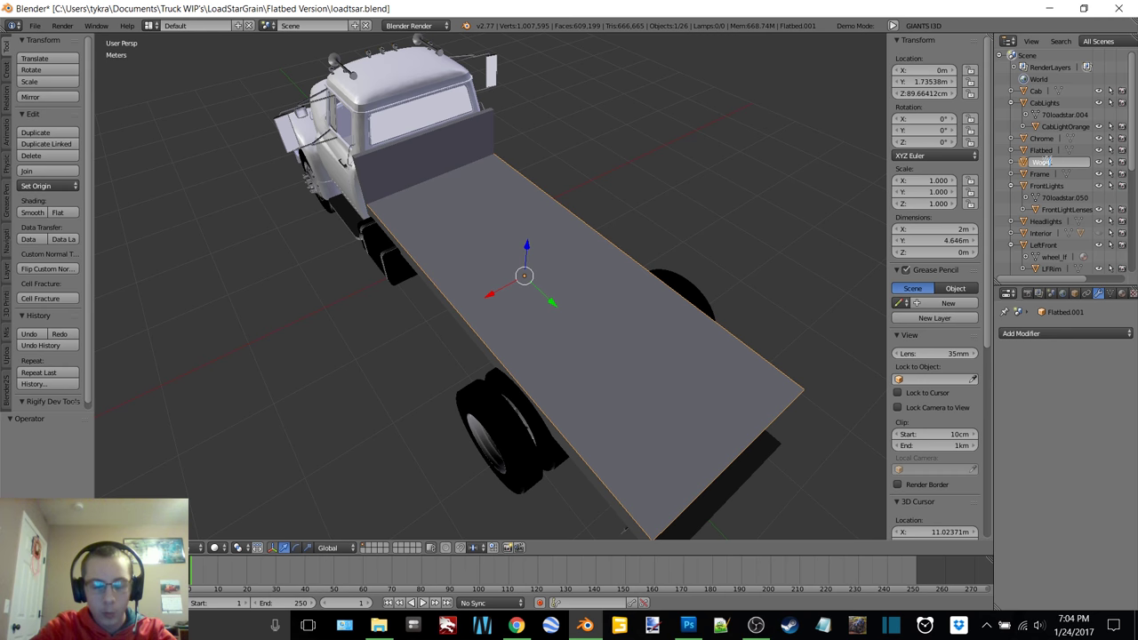
{"action": "key", "text": "Return"}
{"action": "scroll", "coordinate": [1107, 174], "scroll_direction": "down", "scroll_amount": 5}
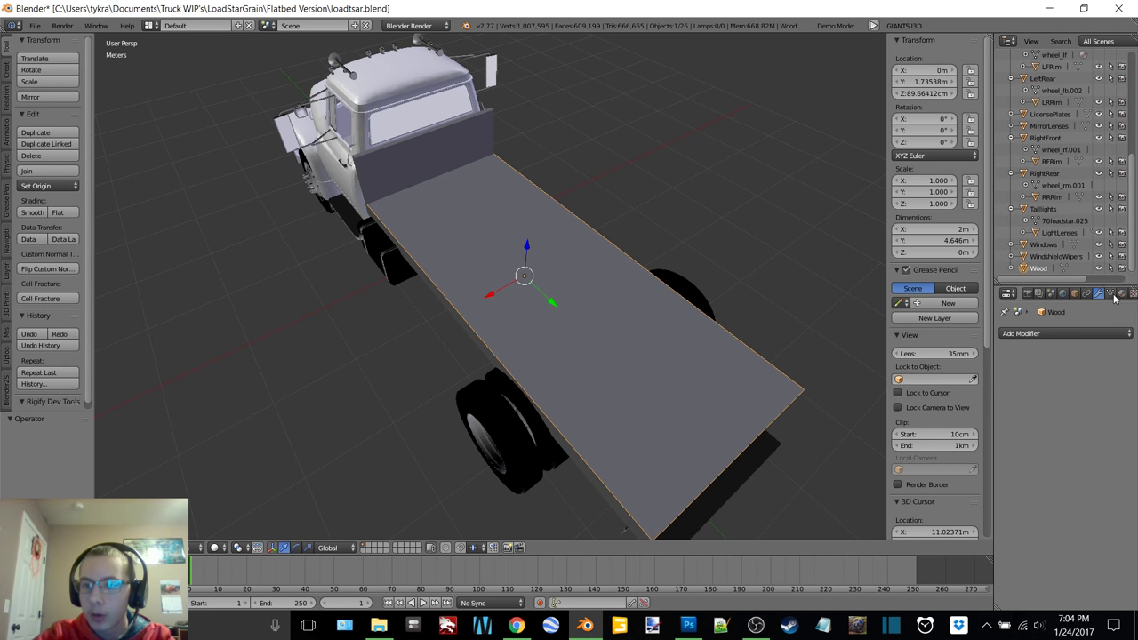
- Give the Wood object a new material named Wood with a white diffuse colour
{"action": "left_click", "coordinate": [1120, 293]}
{"action": "left_click", "coordinate": [1117, 346]}
{"action": "left_click", "coordinate": [1043, 372]}
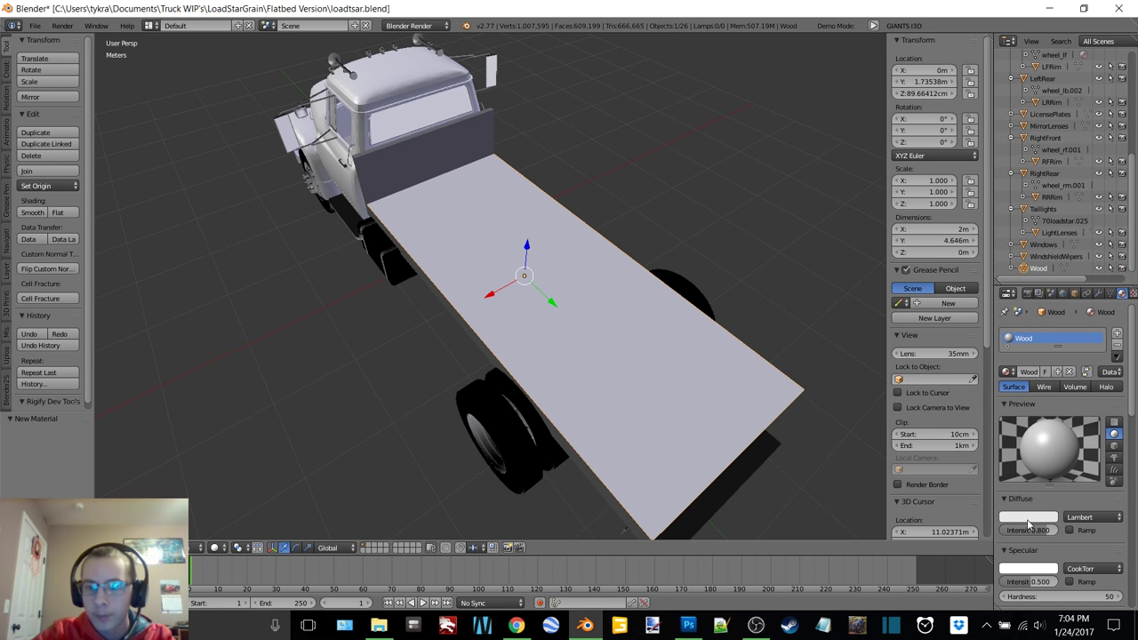
{"action": "left_click", "coordinate": [1028, 519]}
{"action": "left_click_drag", "start_coordinate": [1049, 370], "coordinate": [1049, 353]}
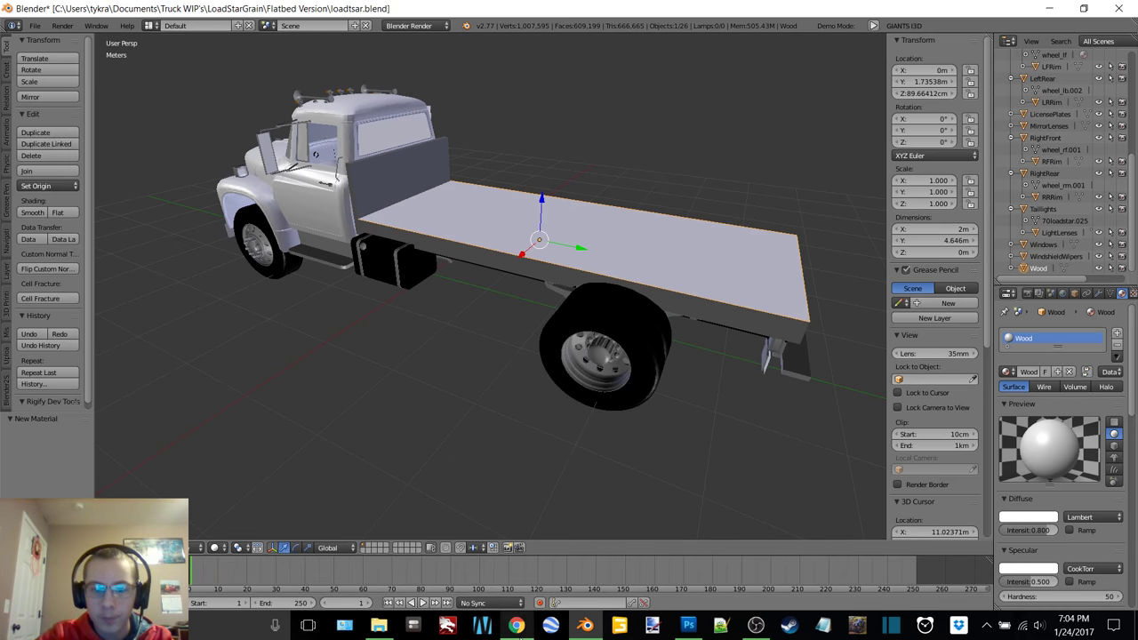
- Switch to Chrome and search Google Images for "wooden board texture"
{"action": "left_click", "coordinate": [516, 624]}
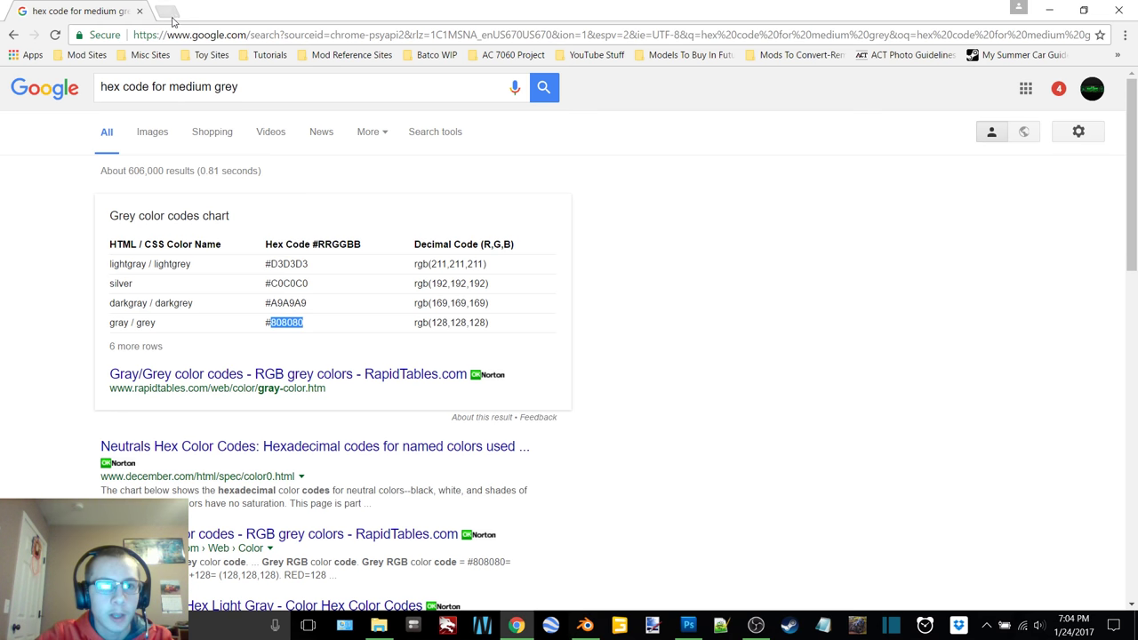
{"action": "left_click_drag", "start_coordinate": [257, 85], "coordinate": [89, 82]}
{"action": "type", "text": "woo"}
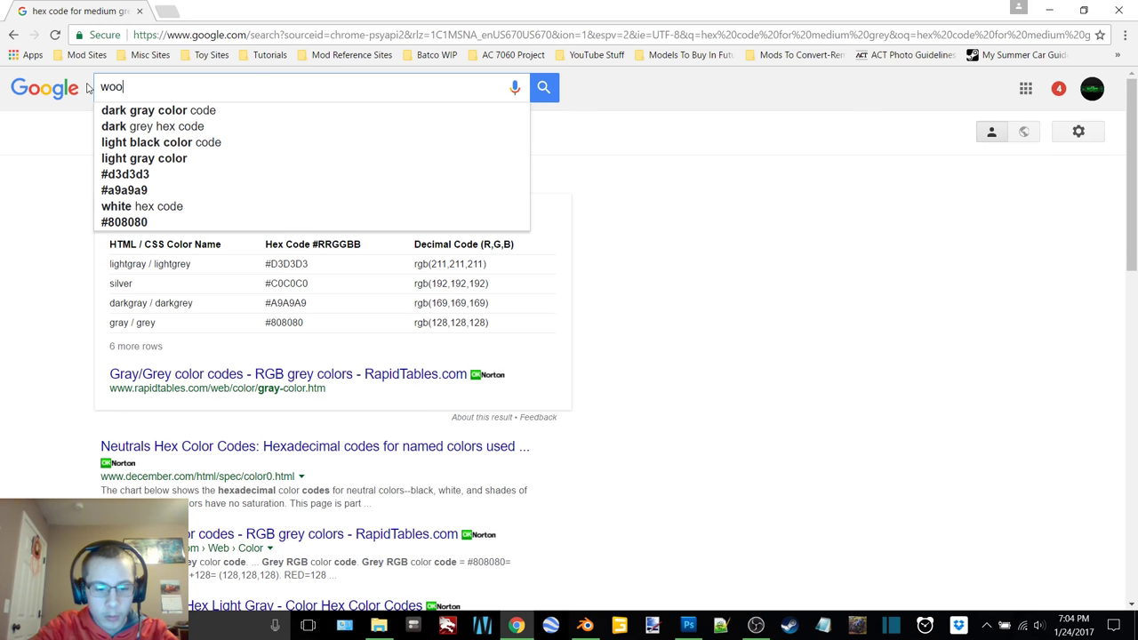
{"action": "type", "text": "den board texture"}
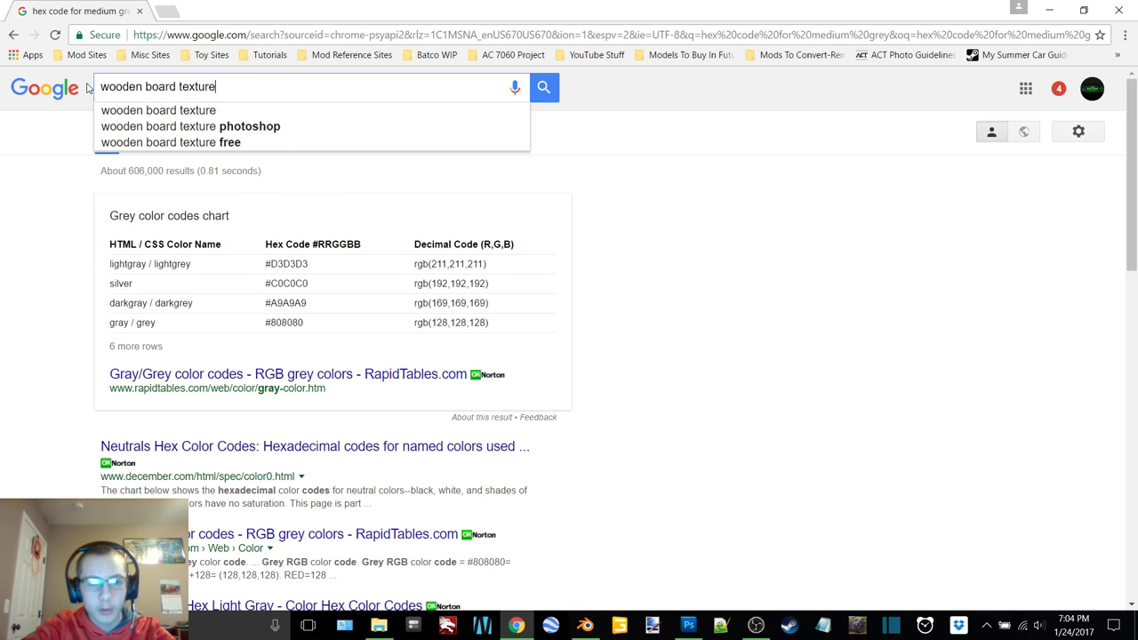
{"action": "key", "text": "Return"}
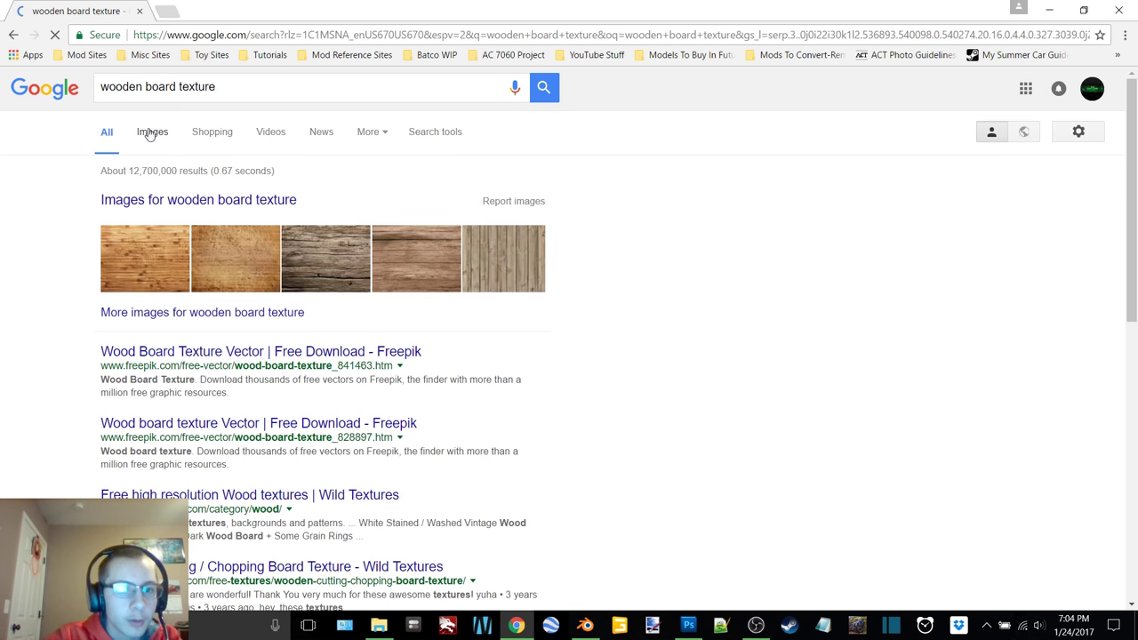
{"action": "left_click", "coordinate": [153, 133]}
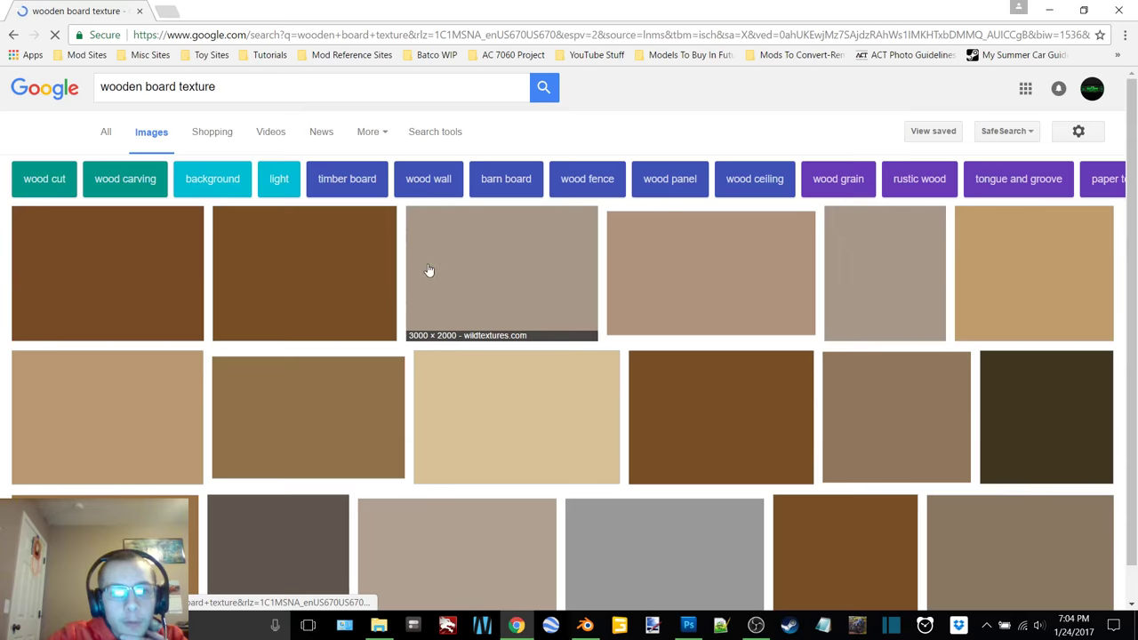
- Browse the wood textures and copy the dark, weathered 2000 × 1247 plank image from the related images
{"action": "scroll", "coordinate": [463, 302], "scroll_direction": "down", "scroll_amount": 2}
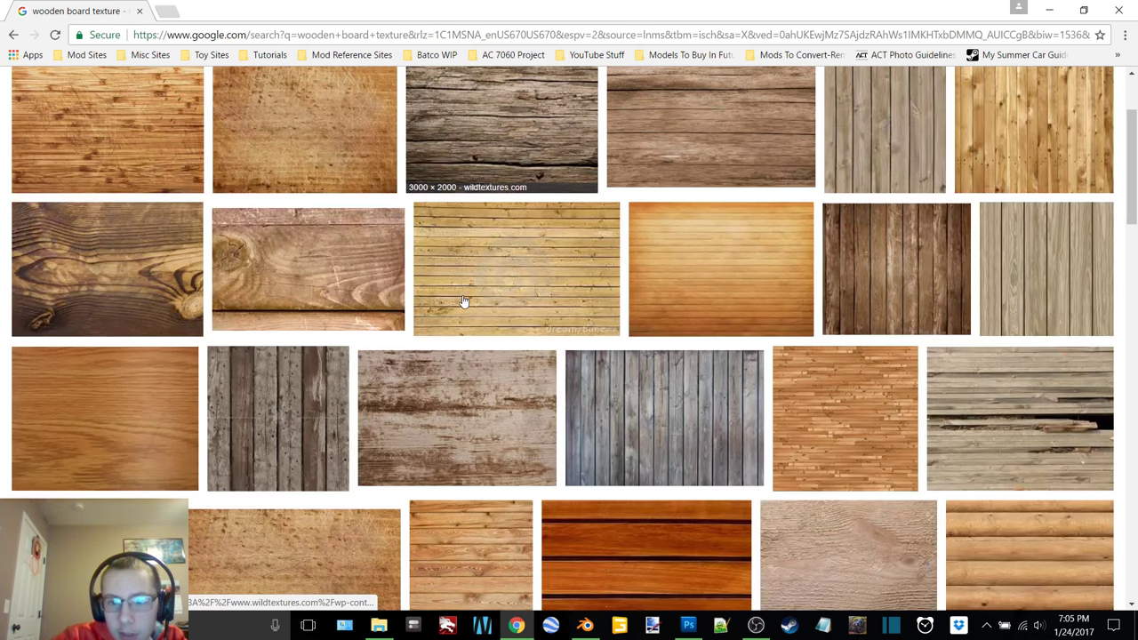
{"action": "scroll", "coordinate": [465, 301], "scroll_direction": "down", "scroll_amount": 3}
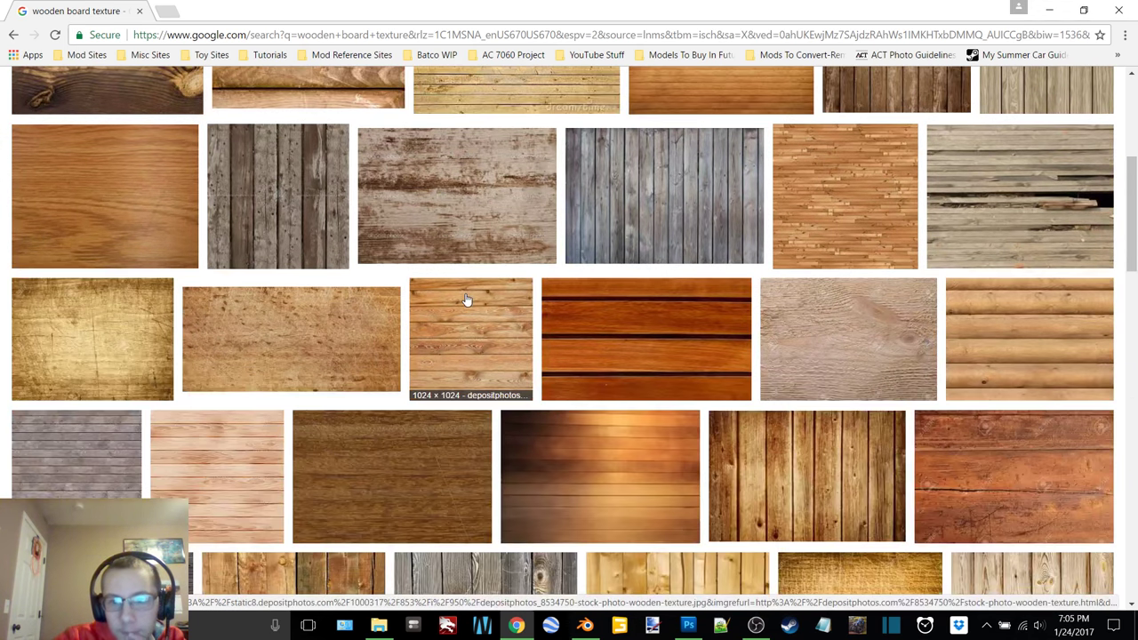
{"action": "scroll", "coordinate": [465, 301], "scroll_direction": "down", "scroll_amount": 4}
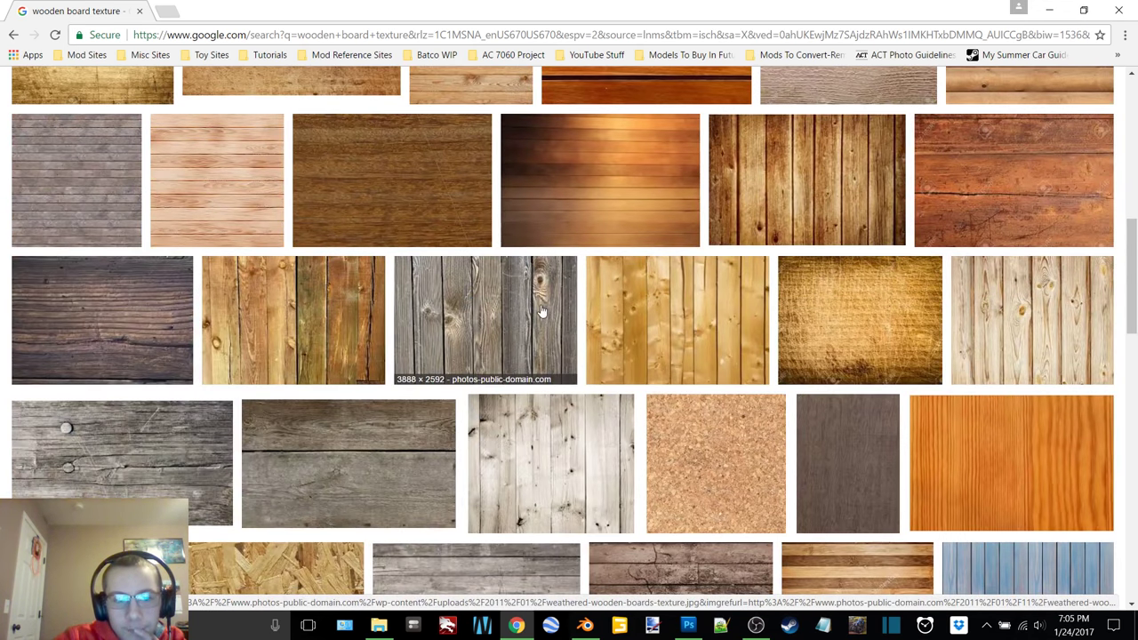
{"action": "scroll", "coordinate": [540, 310], "scroll_direction": "down", "scroll_amount": 3}
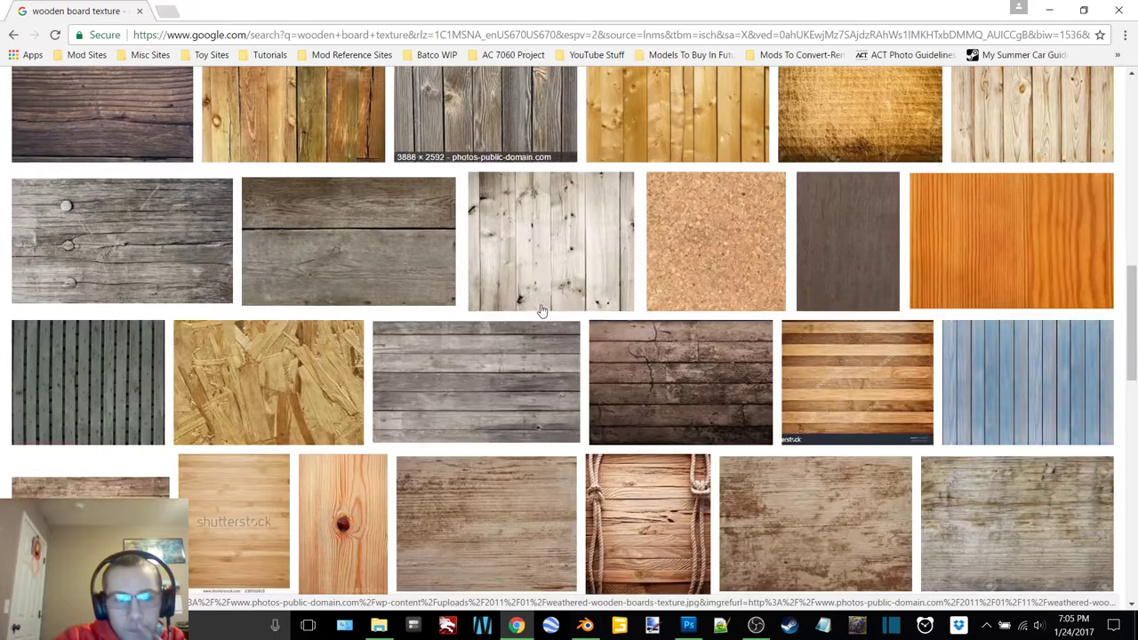
{"action": "left_click", "coordinate": [685, 394]}
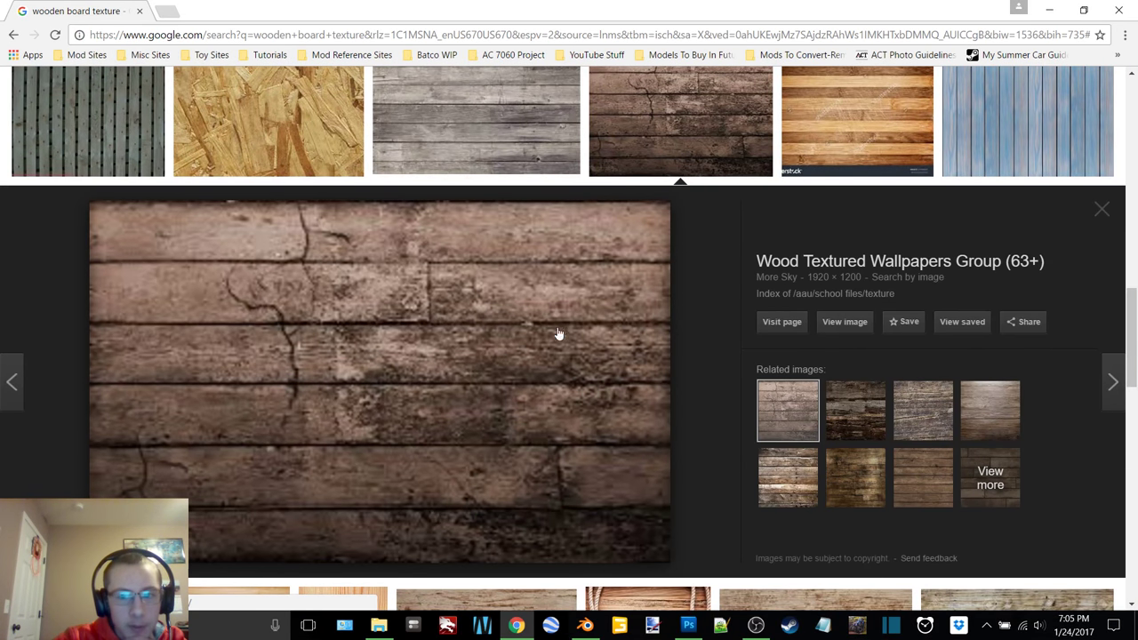
{"action": "left_click", "coordinate": [858, 409]}
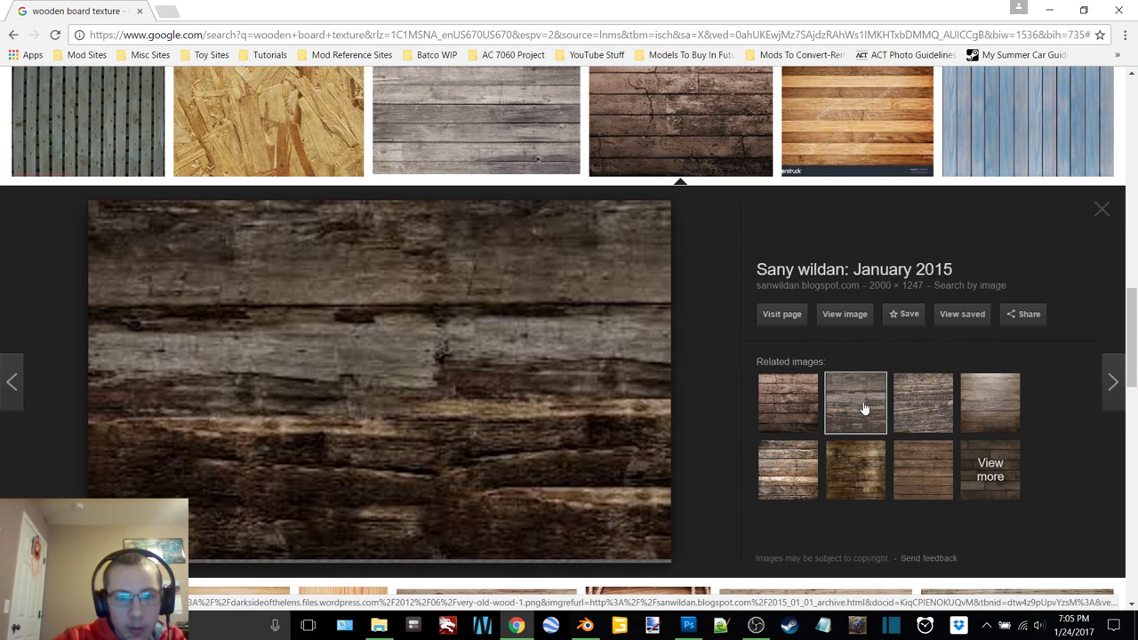
{"action": "right_click", "coordinate": [353, 308]}
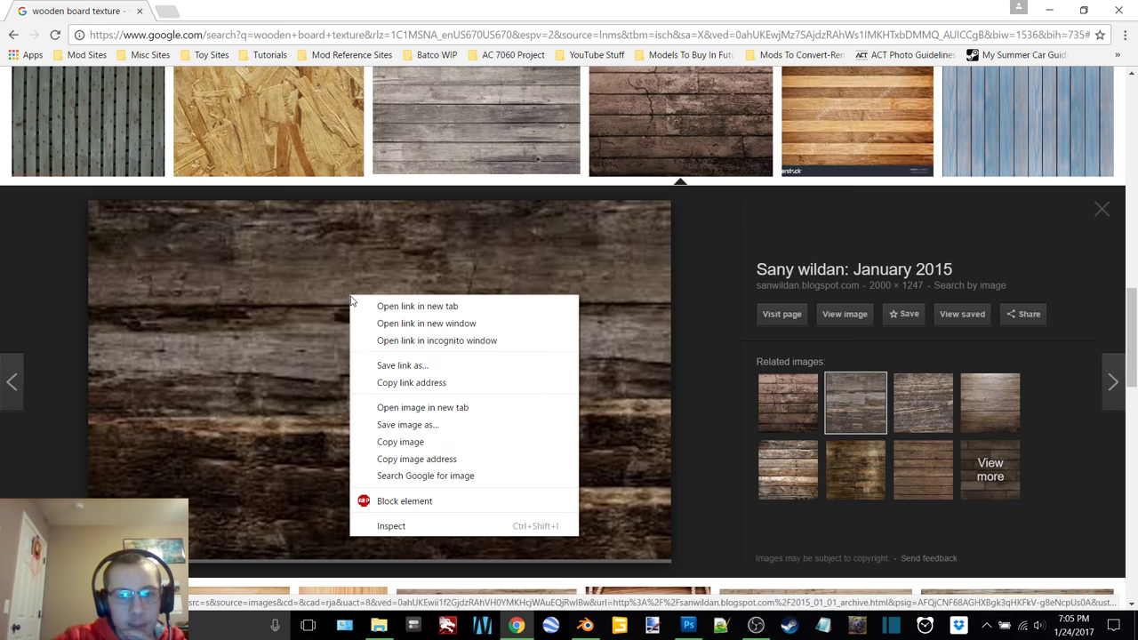
{"action": "left_click", "coordinate": [436, 442]}
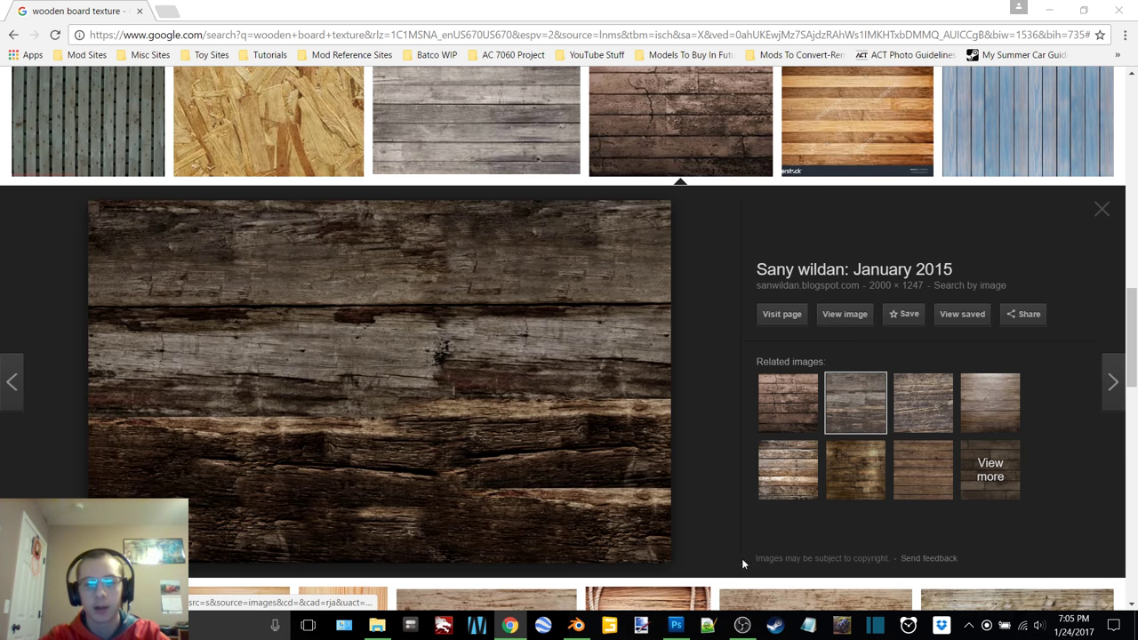
{"action": "left_click", "coordinate": [742, 625]}
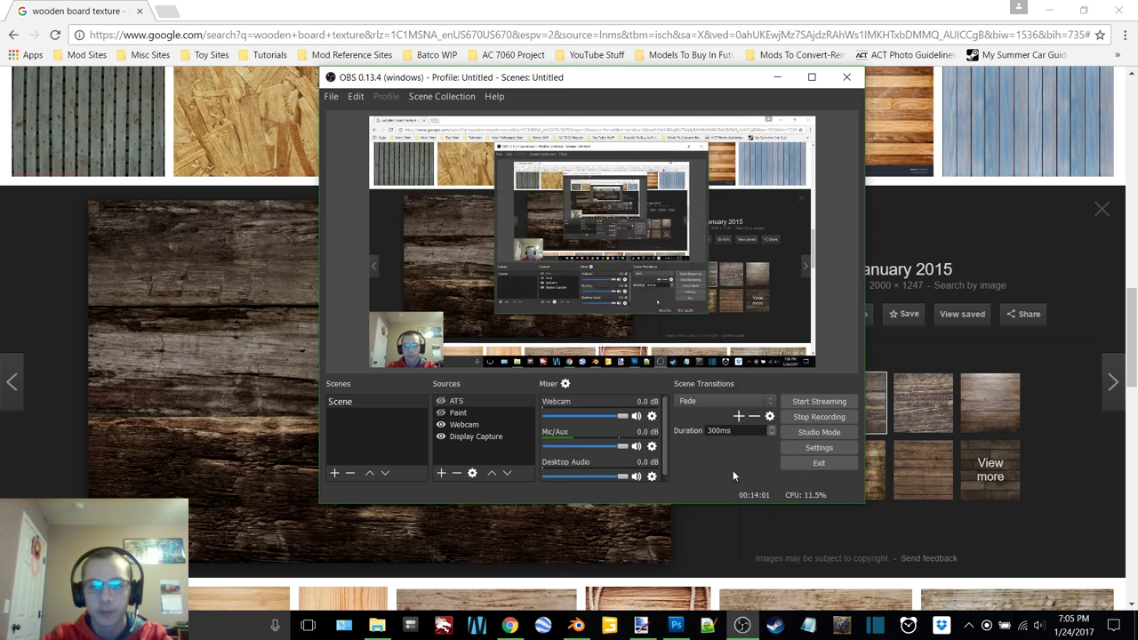
{"action": "left_click", "coordinate": [777, 77]}
- In paint.net, create a new 2048 × 2048 pixel image and stretch the pasted wood texture over the whole canvas
{"action": "left_click", "coordinate": [640, 625]}
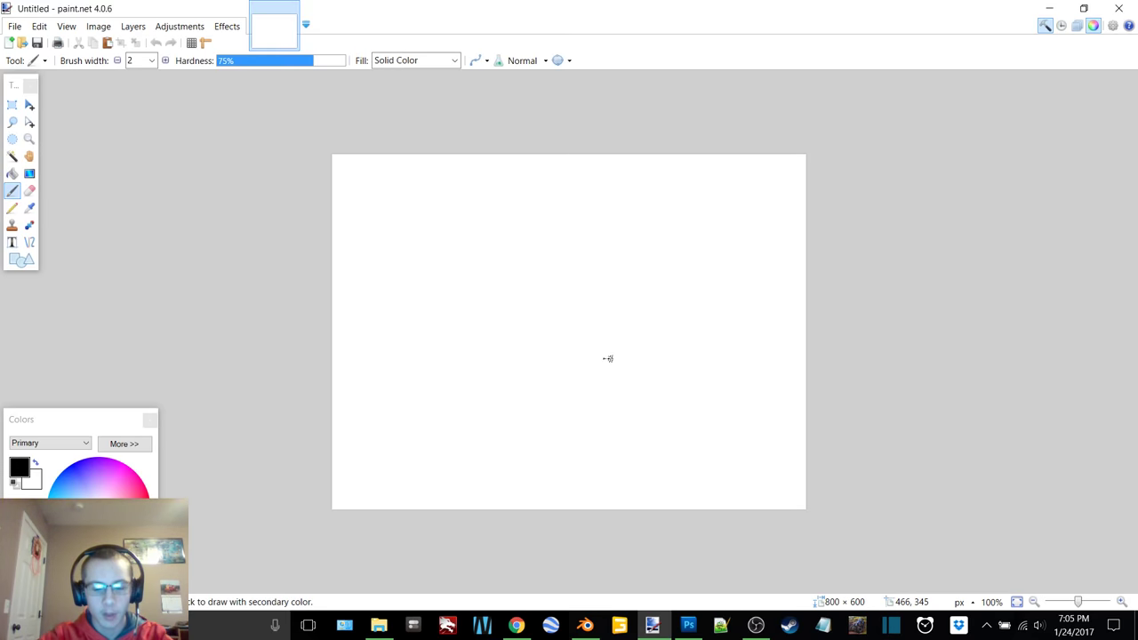
{"action": "key", "text": "ctrl+n"}
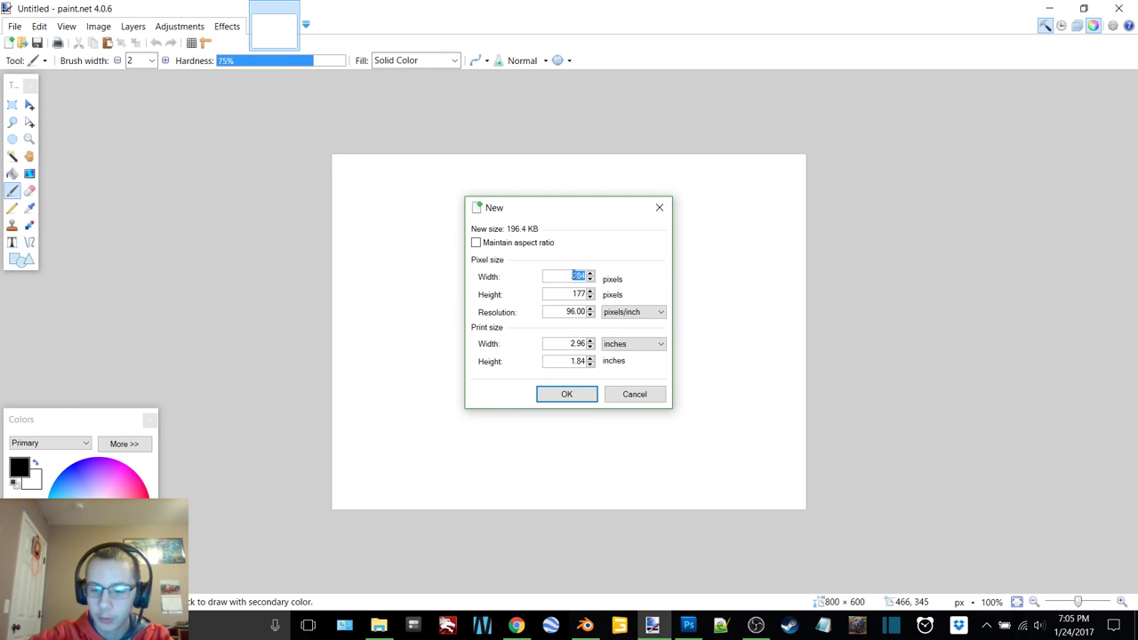
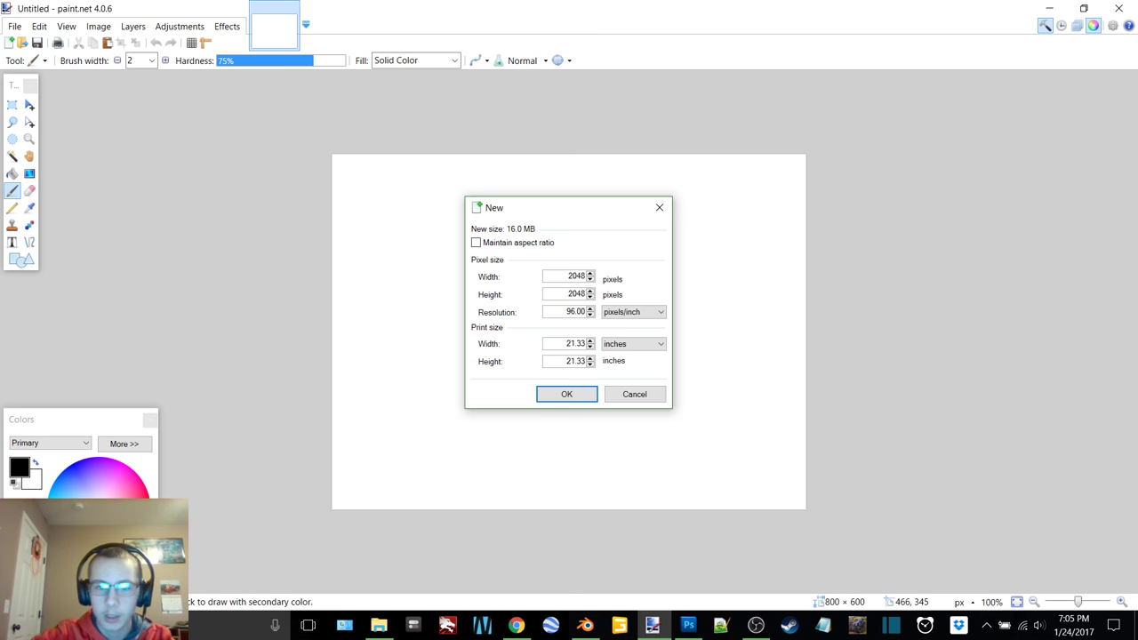
{"action": "left_click", "coordinate": [566, 394]}
{"action": "key", "text": "ctrl+v"}
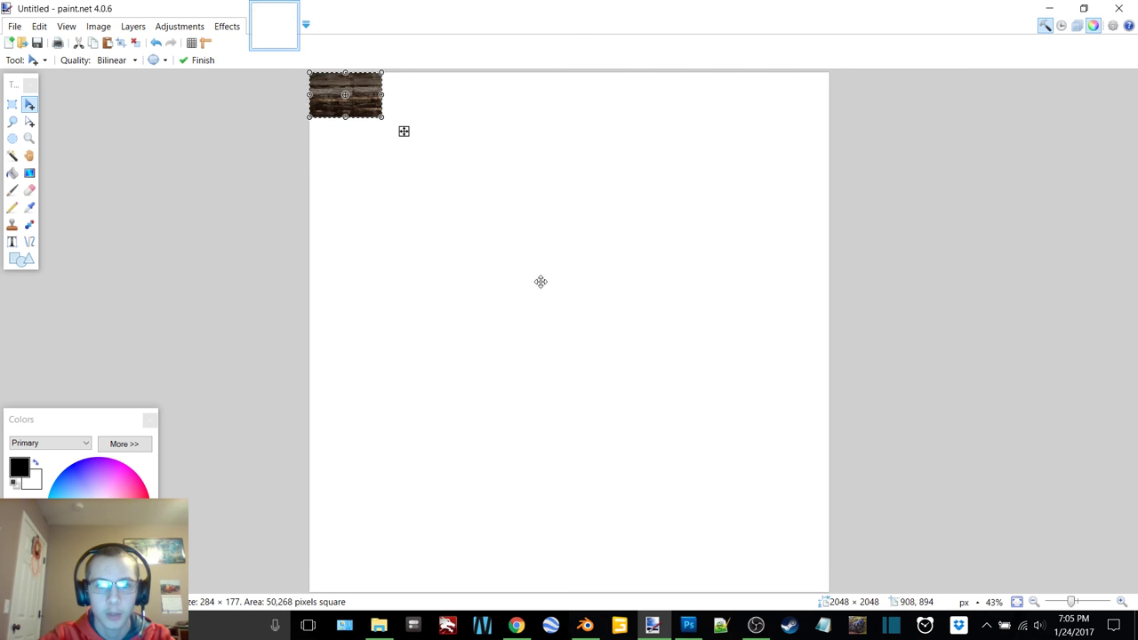
{"action": "left_click_drag", "start_coordinate": [419, 158], "coordinate": [775, 540]}
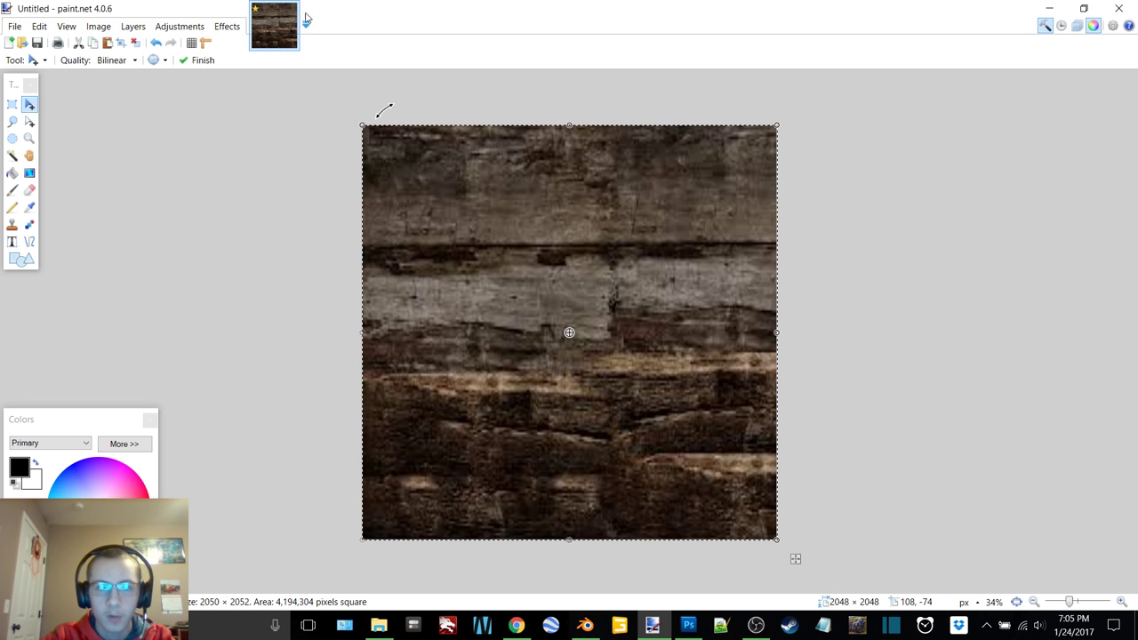
- Save the image as a PNG named Wood in the Flatbed Version Textures folder with auto-detected bit depth
{"action": "key", "text": "ctrl+s"}
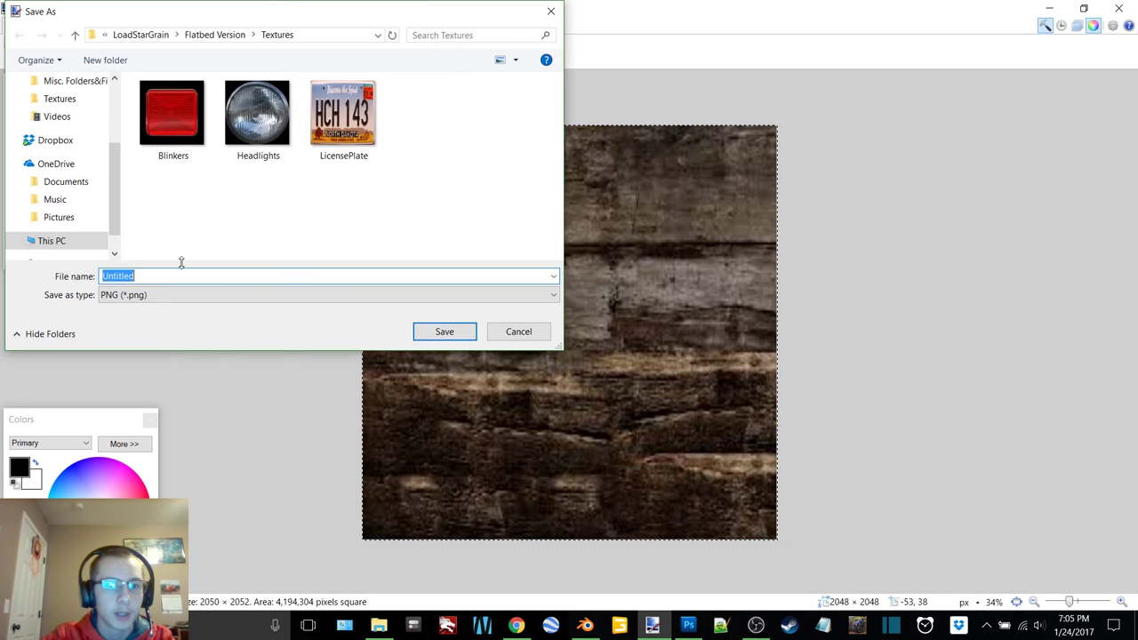
{"action": "type", "text": "Wood"}
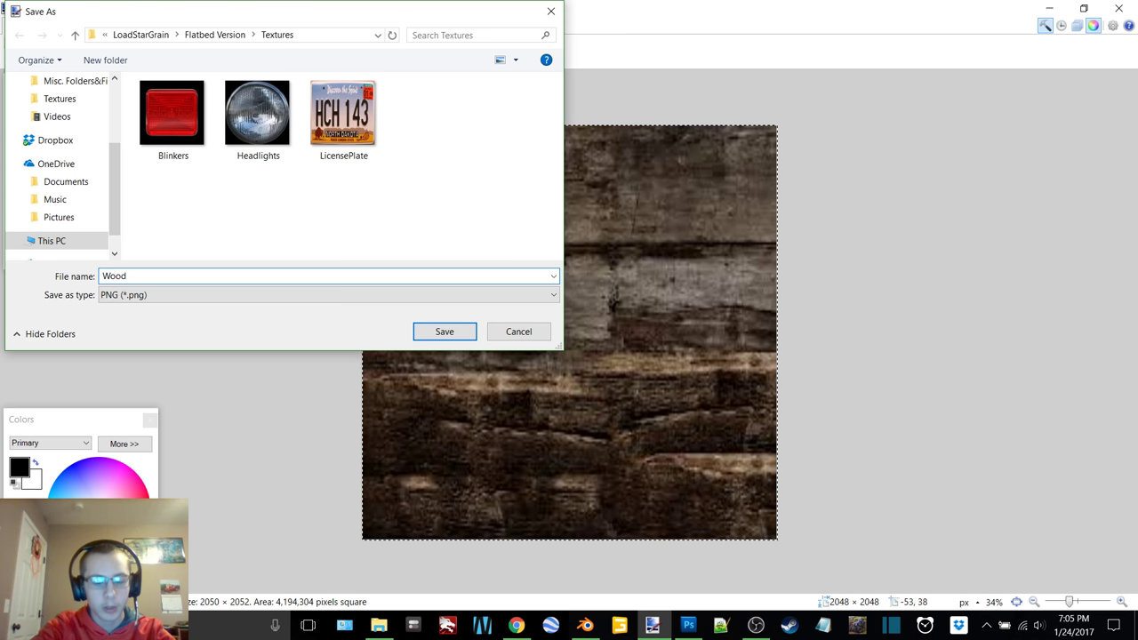
{"action": "key", "text": "Return"}
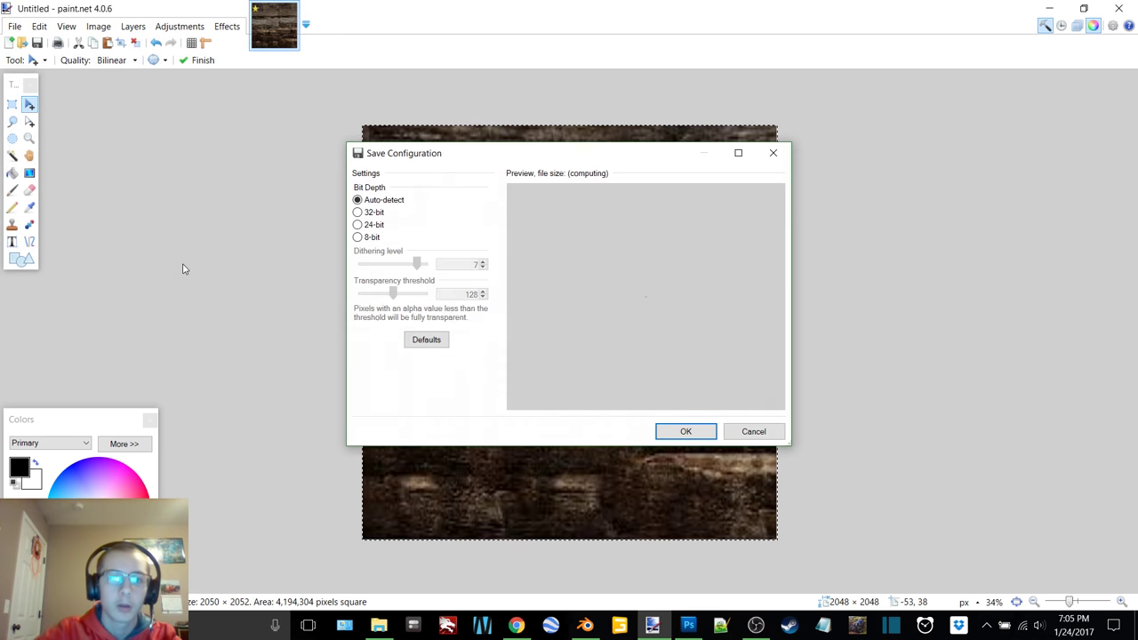
{"action": "left_click", "coordinate": [672, 431]}
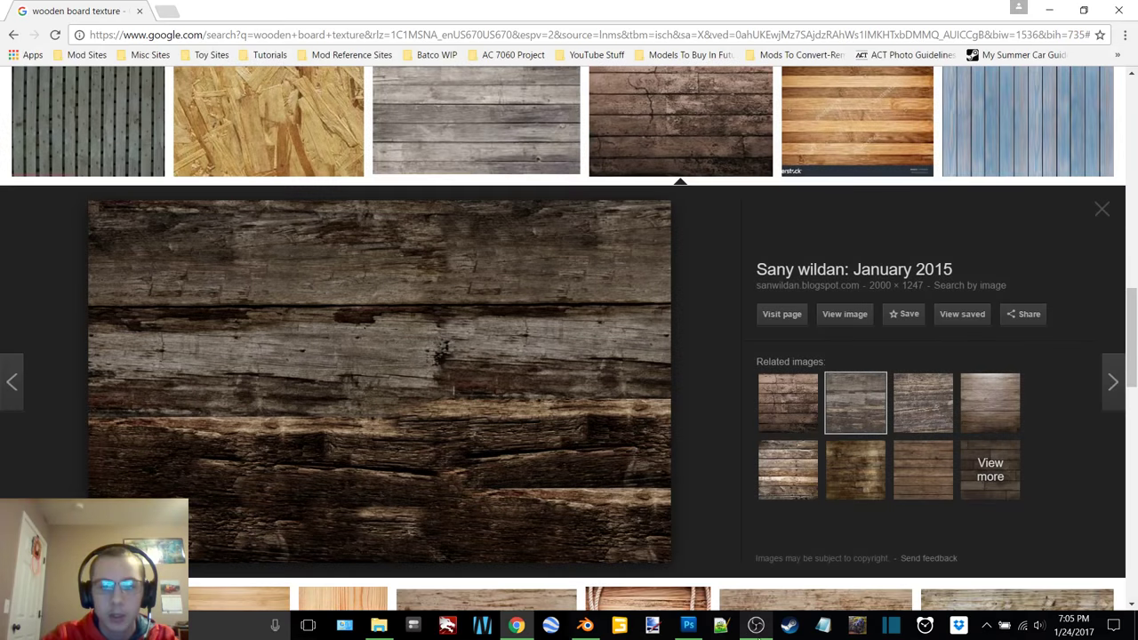
{"action": "left_click", "coordinate": [755, 625]}
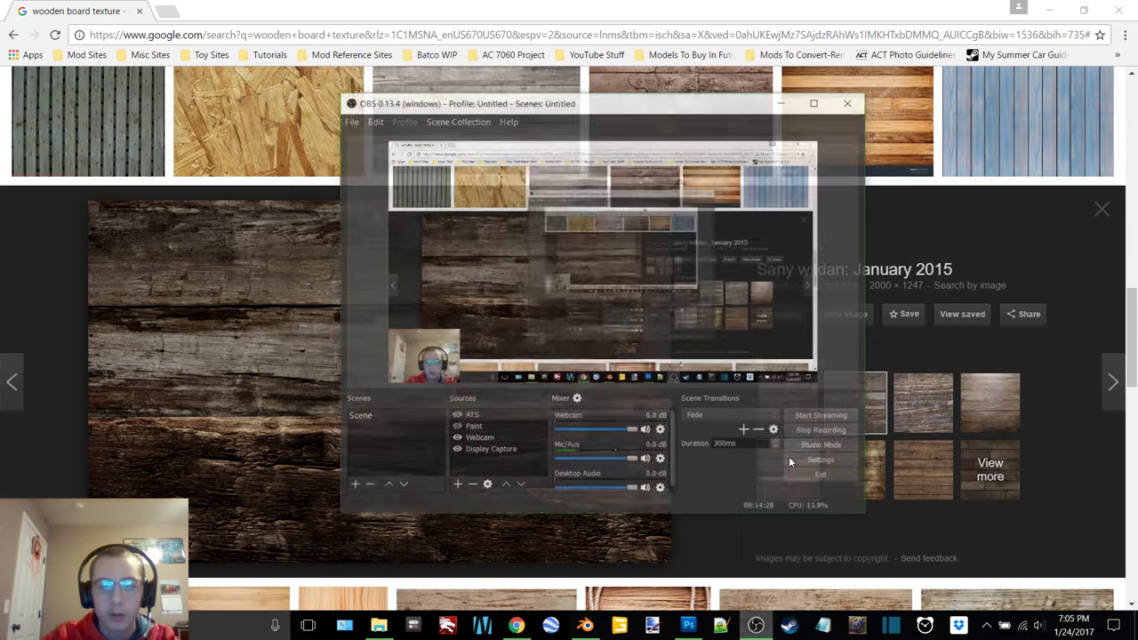
{"action": "left_click", "coordinate": [777, 78]}
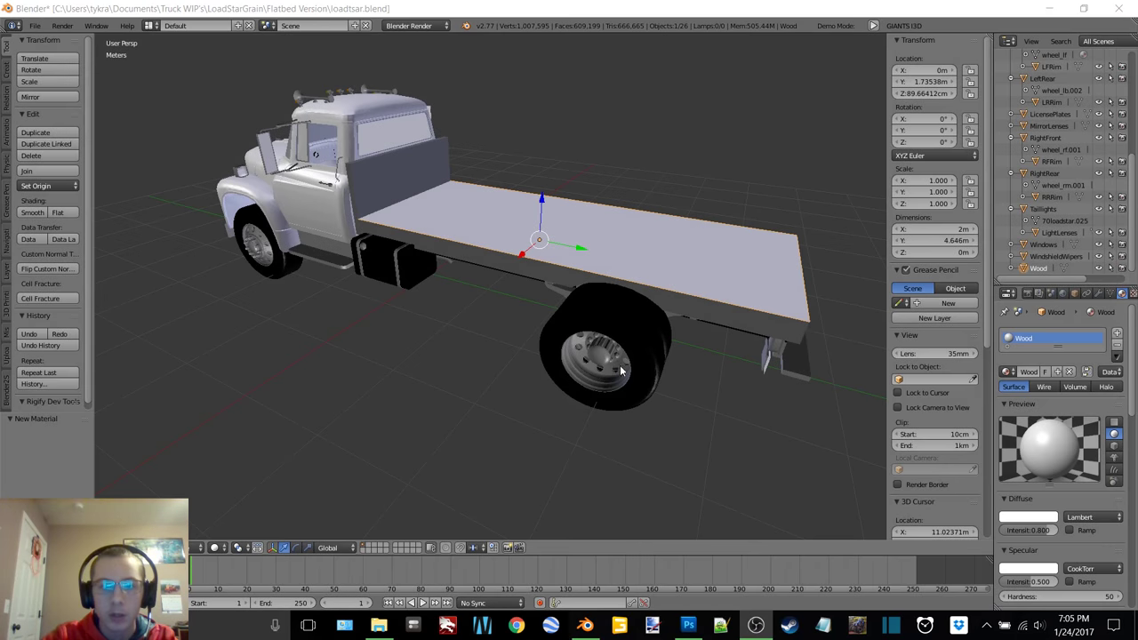
- In Blender, deselect everything in Object Mode and add a cylinder mesh
{"action": "right_click", "coordinate": [424, 236]}
{"action": "middle_click_drag", "start_coordinate": [451, 236], "coordinate": [517, 233]}
{"action": "key", "text": "Tab"}
{"action": "left_click", "coordinate": [354, 232]}
{"action": "key", "text": "a"}
{"action": "scroll", "coordinate": [502, 228], "scroll_direction": "up", "scroll_amount": 3}
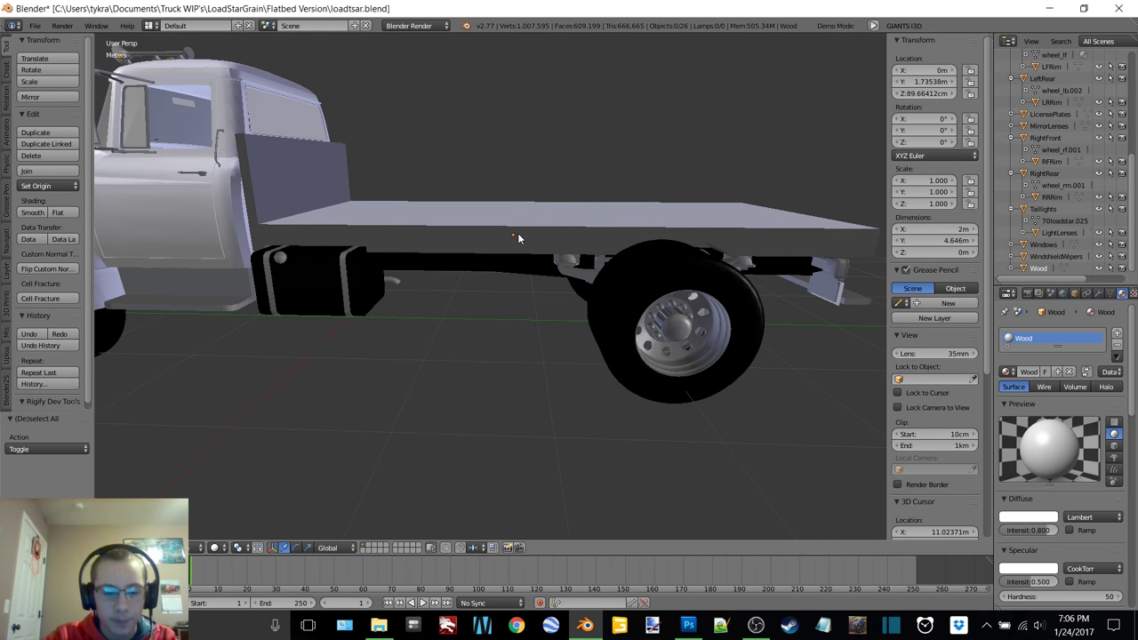
{"action": "key", "text": "shift+a"}
{"action": "mouse_move", "coordinate": [517, 232]}
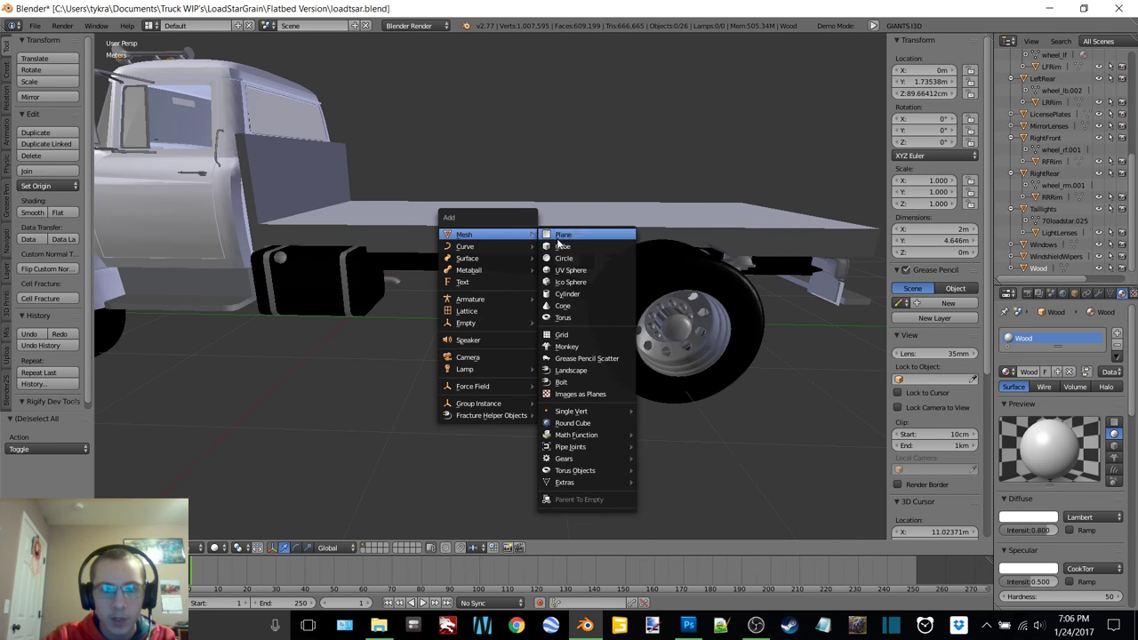
{"action": "left_click", "coordinate": [603, 292]}
{"action": "scroll", "coordinate": [622, 236], "scroll_direction": "down", "scroll_amount": 5}
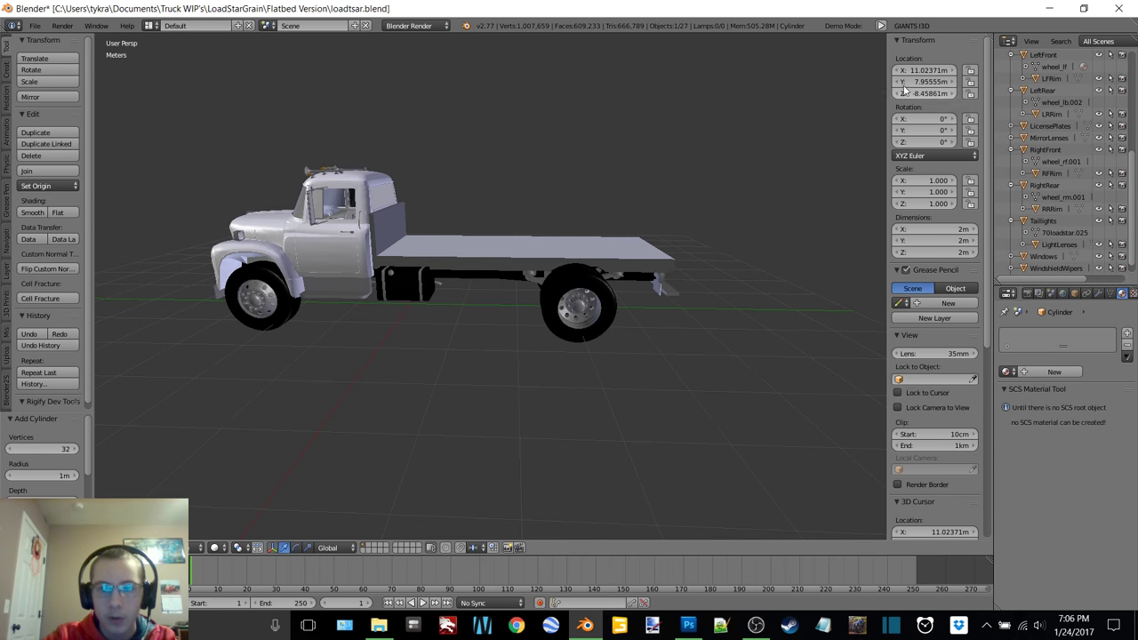
- Set the cylinder's X, Y and Z location to 0 m
{"action": "double_click", "coordinate": [930, 73]}
{"action": "key", "text": "Return"}
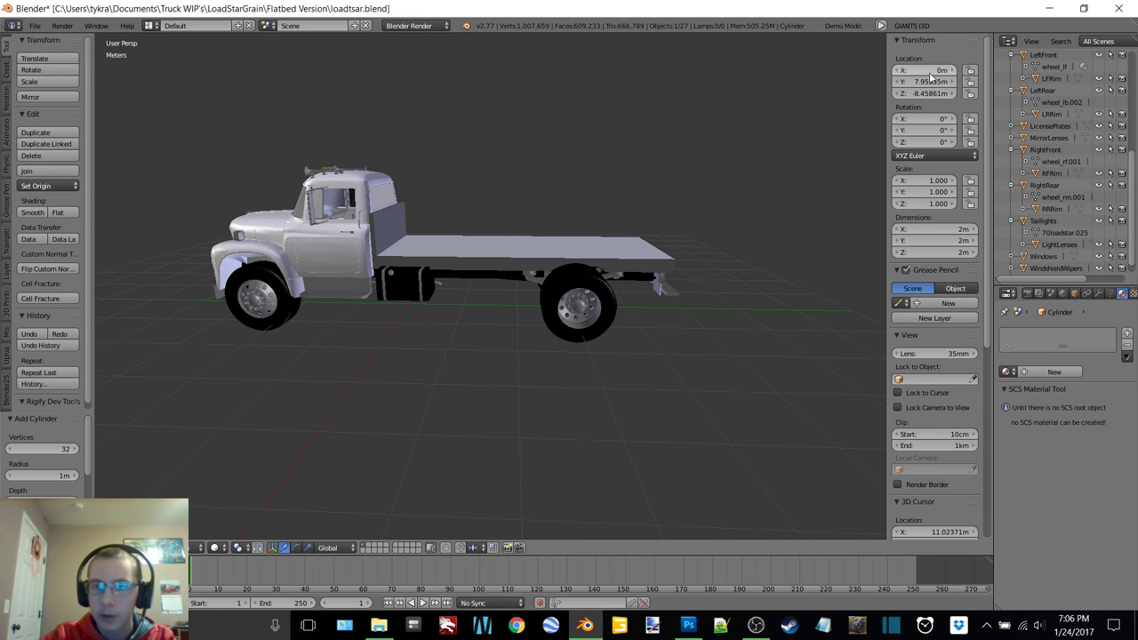
{"action": "left_click", "coordinate": [930, 82]}
{"action": "type", "text": "0"}
{"action": "key", "text": "Return"}
{"action": "double_click", "coordinate": [919, 93]}
{"action": "key", "text": "Return"}
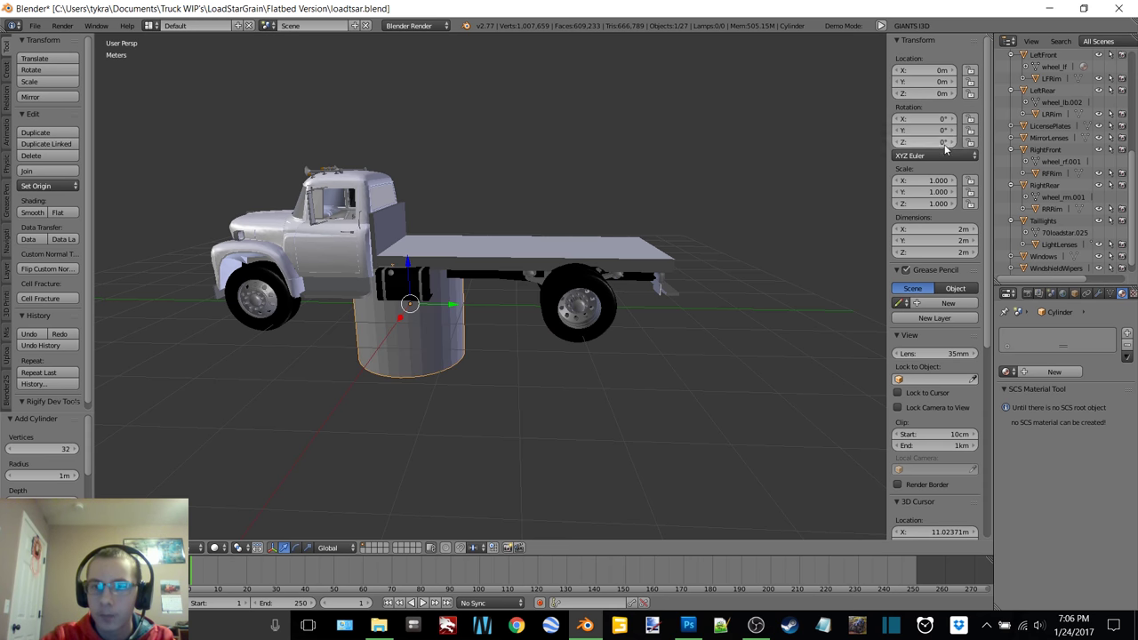
{"action": "left_click", "coordinate": [931, 120]}
{"action": "key", "text": "Return"}
{"action": "double_click", "coordinate": [936, 141]}
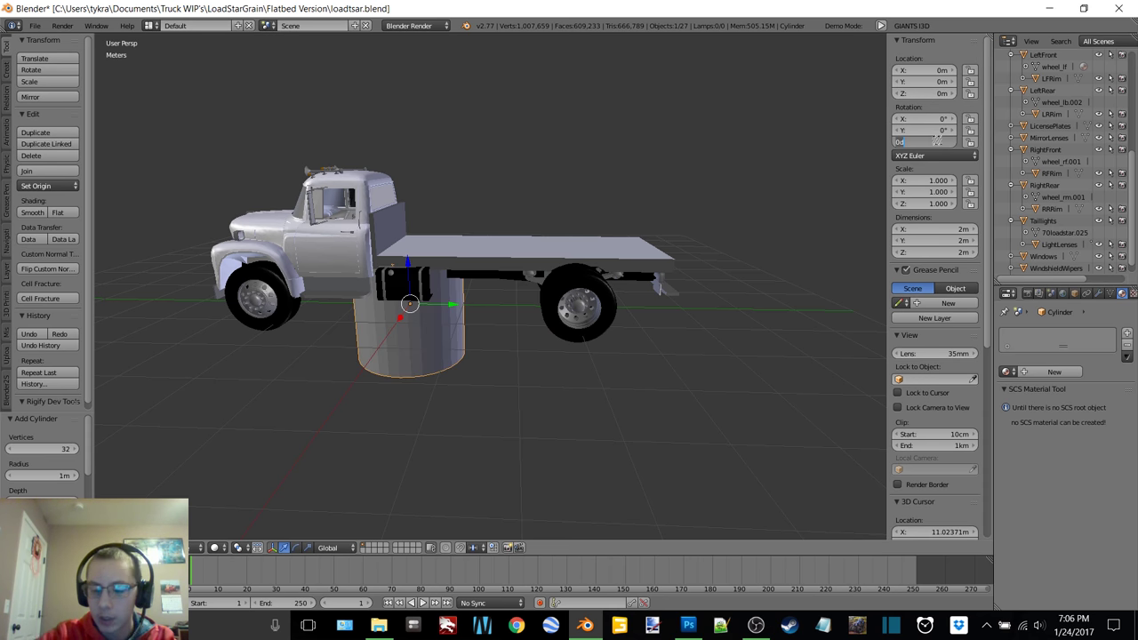
{"action": "type", "text": "0"}
{"action": "key", "text": "Return"}
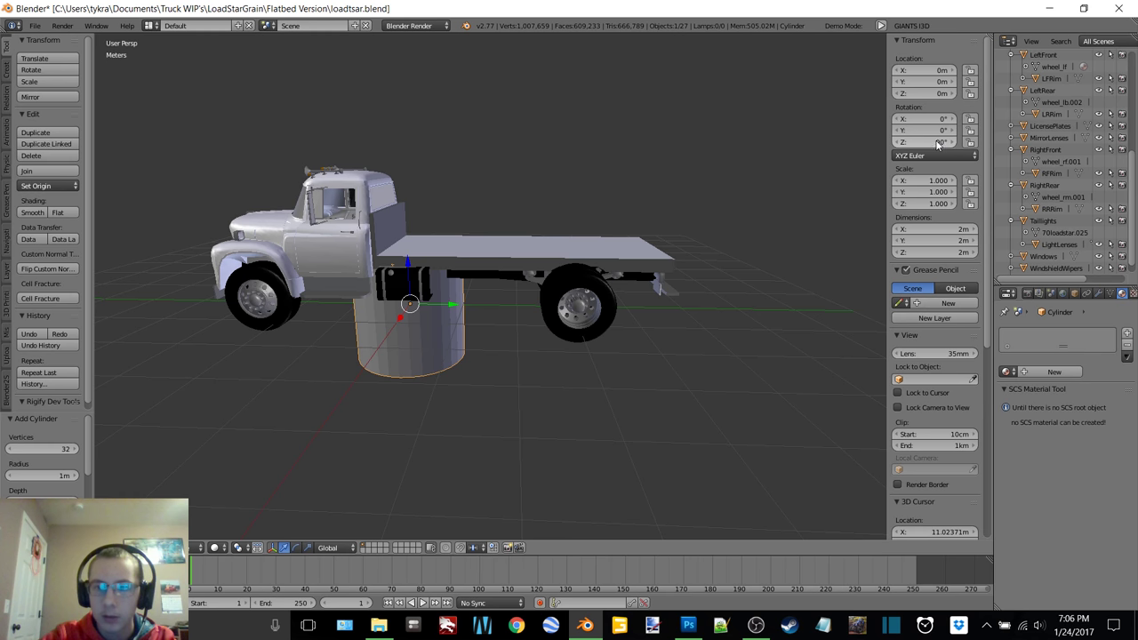
{"action": "double_click", "coordinate": [936, 142]}
{"action": "type", "text": "90d"}
{"action": "key", "text": "Return"}
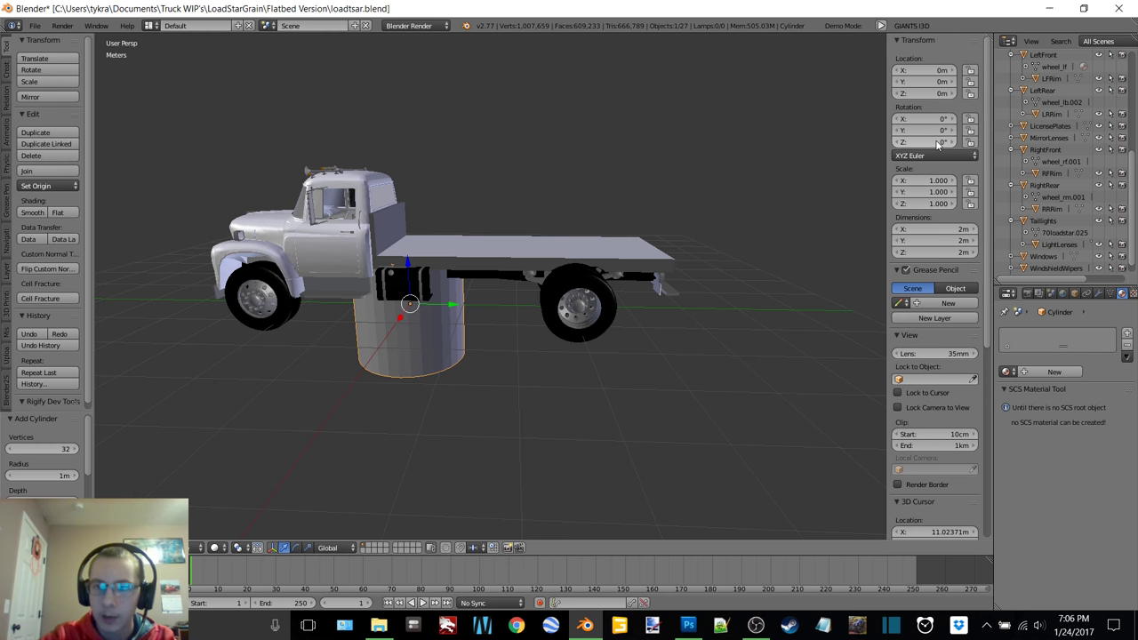
- Set the cylinder's X rotation and Z rotation to 90°
{"action": "double_click", "coordinate": [927, 119]}
{"action": "type", "text": "0d"}
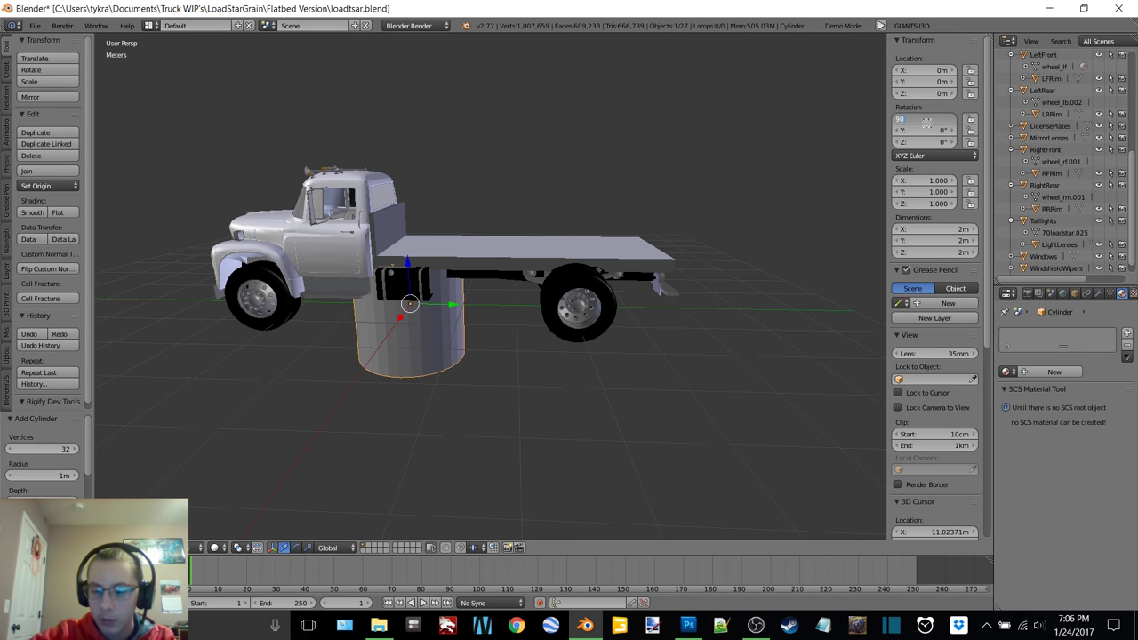
{"action": "key", "text": "Return"}
{"action": "double_click", "coordinate": [928, 142]}
{"action": "type", "text": "0d"}
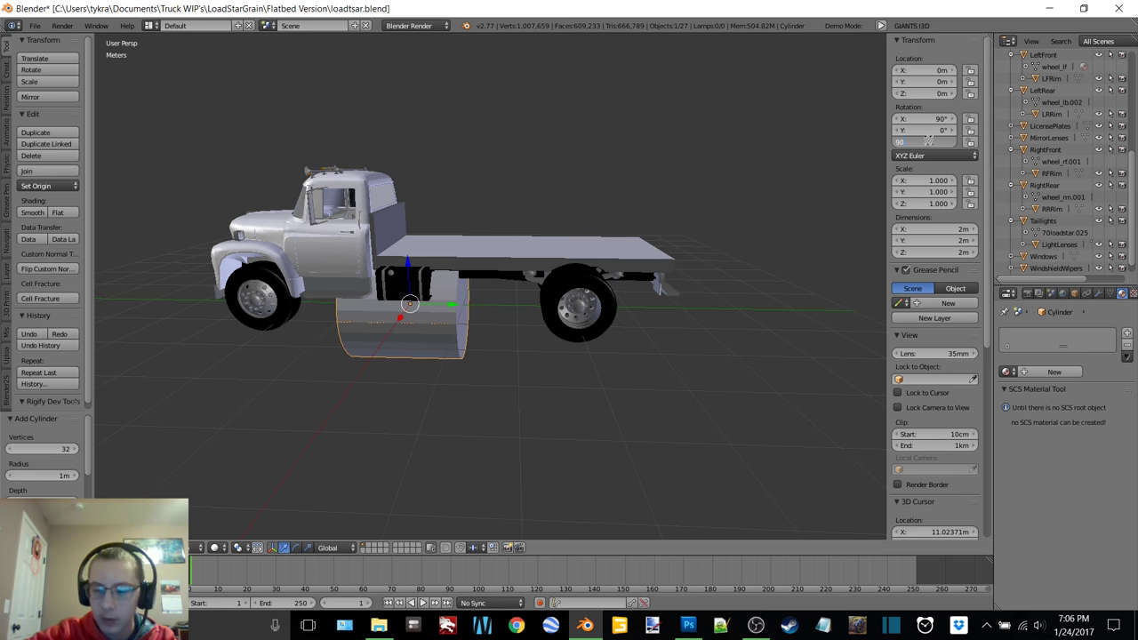
{"action": "key", "text": "Return"}
- Move the cylinder along the X axis to about 2.08 m, out beside the truck
{"action": "scroll", "coordinate": [542, 213], "scroll_direction": "up", "scroll_amount": 5}
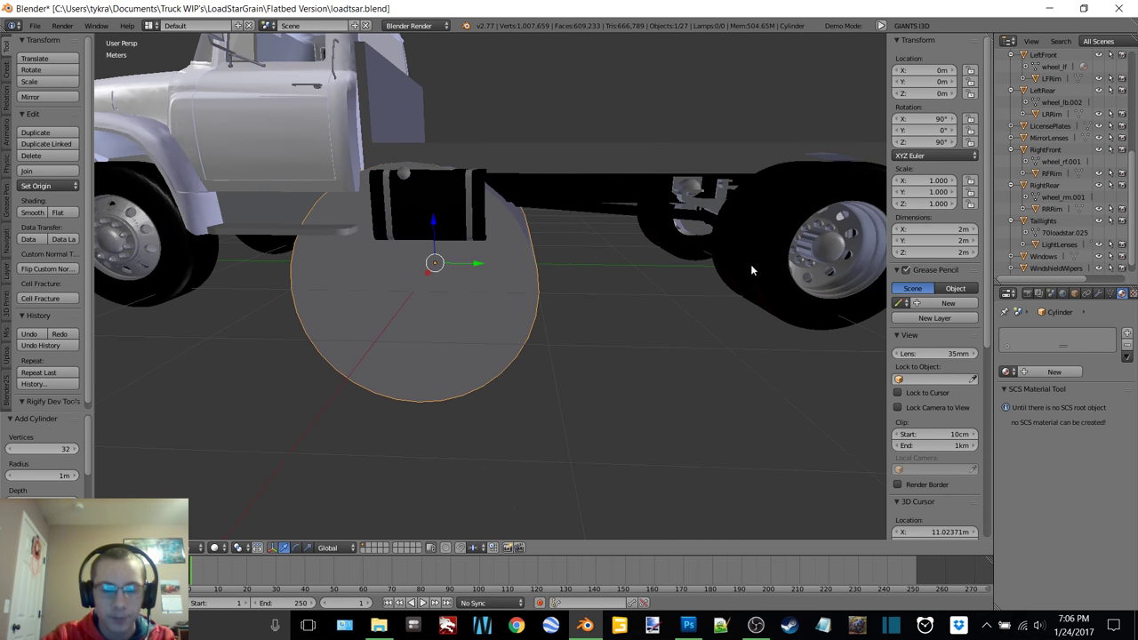
{"action": "middle_click_drag", "start_coordinate": [600, 257], "coordinate": [511, 272]}
{"action": "left_click_drag", "start_coordinate": [385, 255], "coordinate": [290, 288]}
{"action": "middle_click_drag", "start_coordinate": [289, 287], "coordinate": [574, 230]}
- Scale the cylinder uniformly to about 0.118 and rename it FlatbedLights
{"action": "scroll", "coordinate": [573, 235], "scroll_direction": "down", "scroll_amount": 6}
{"action": "key", "text": "s"}
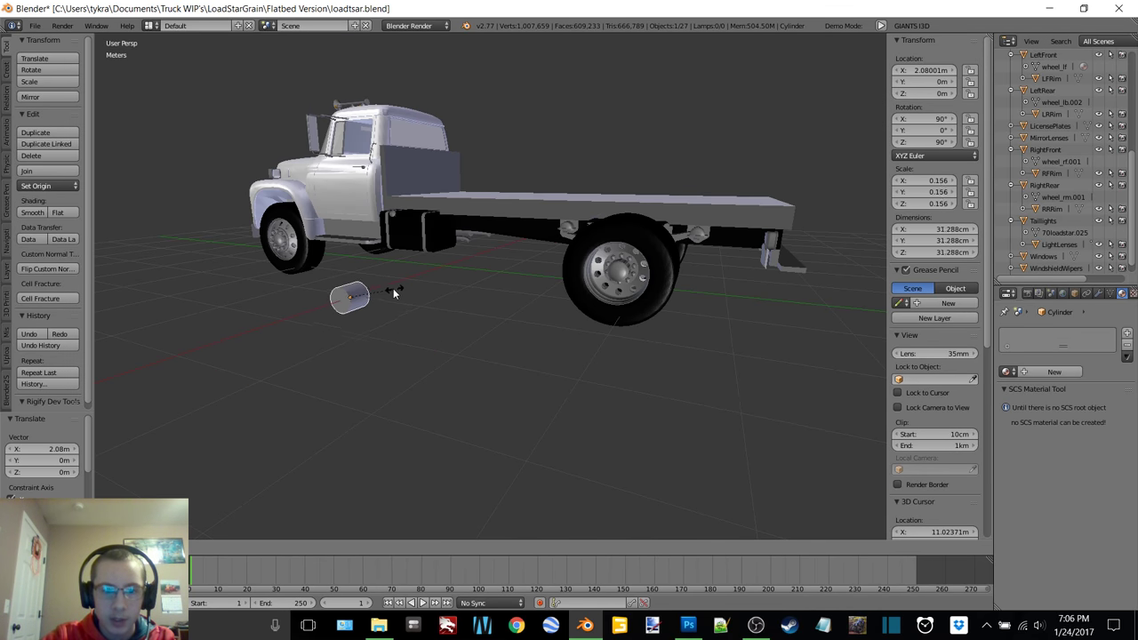
{"action": "left_click", "coordinate": [385, 296]}
{"action": "scroll", "coordinate": [1047, 189], "scroll_direction": "up", "scroll_amount": 5}
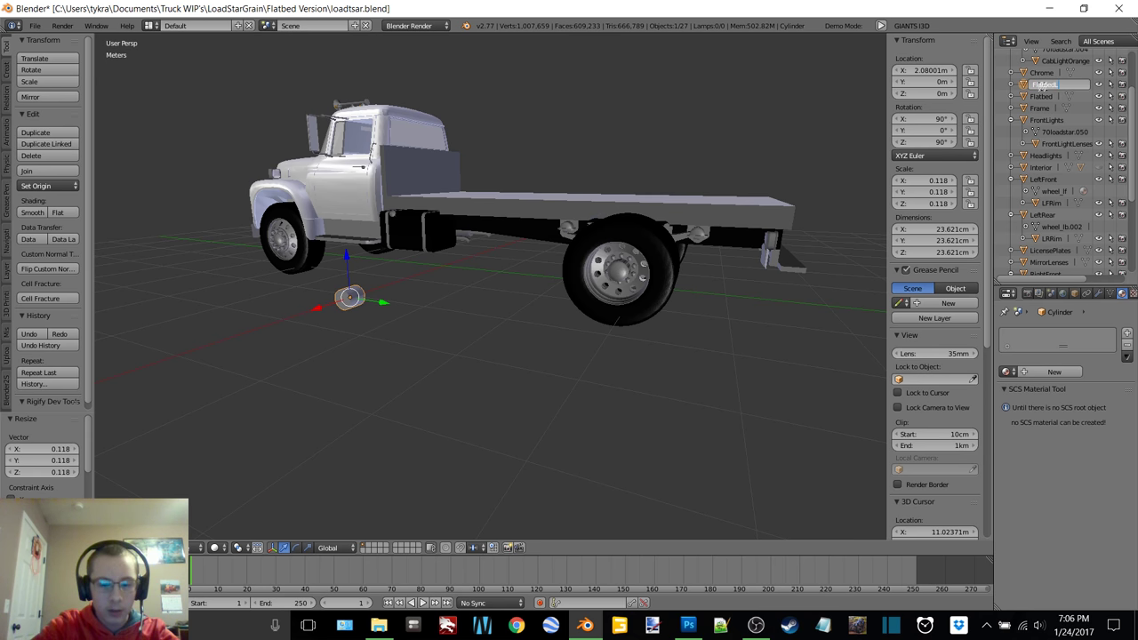
{"action": "key", "text": "Return"}
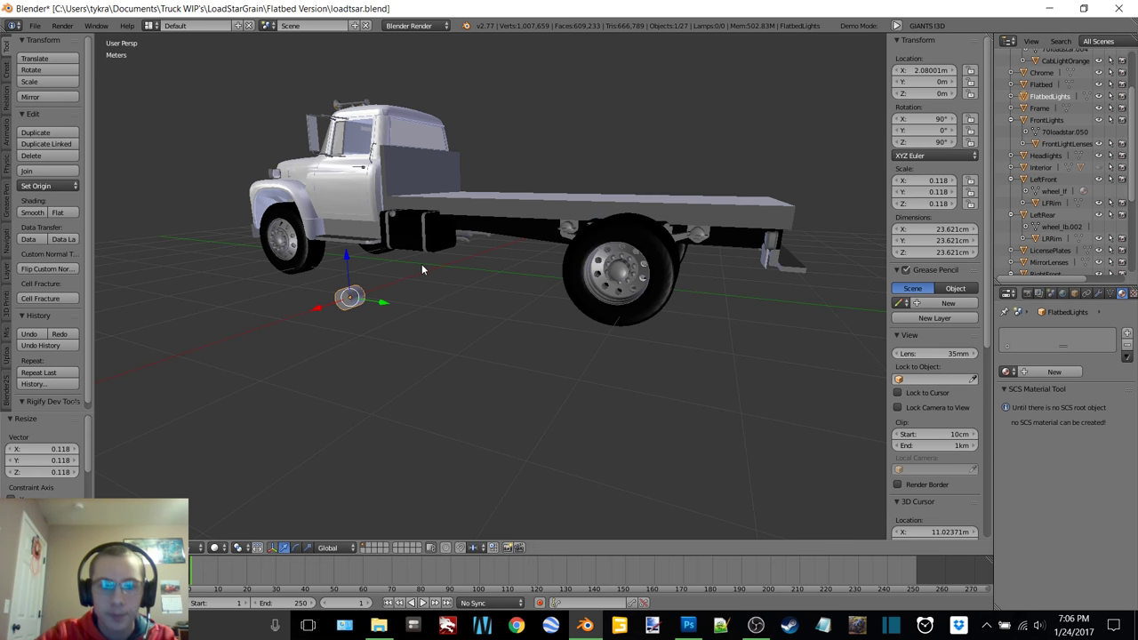
- Move the light cylinder to the flatbed's side edge, at about X 92.5 cm, Y 1.55 m and Z 1.03 m
{"action": "middle_click_drag", "start_coordinate": [421, 263], "coordinate": [478, 272]}
{"action": "left_click_drag", "start_coordinate": [467, 290], "coordinate": [458, 180]}
{"action": "left_click_drag", "start_coordinate": [503, 213], "coordinate": [506, 210]}
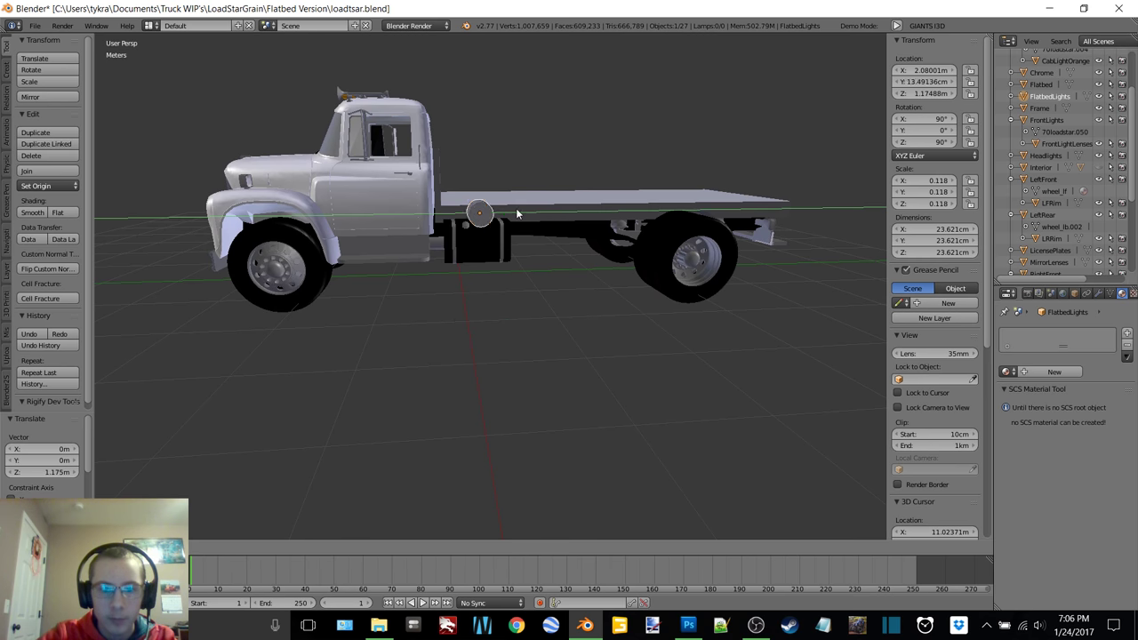
{"action": "left_click", "coordinate": [640, 212]}
{"action": "middle_click_drag", "start_coordinate": [640, 211], "coordinate": [484, 102]}
{"action": "key", "text": "g"}
{"action": "key", "text": "x"}
{"action": "left_click", "coordinate": [651, 216]}
{"action": "scroll", "coordinate": [599, 193], "scroll_direction": "up", "scroll_amount": 6}
{"action": "left_click_drag", "start_coordinate": [451, 80], "coordinate": [452, 107]}
- Scale the light uniformly to about 0.063 and move it outward along X to about 1.15 m
{"action": "key", "text": "s"}
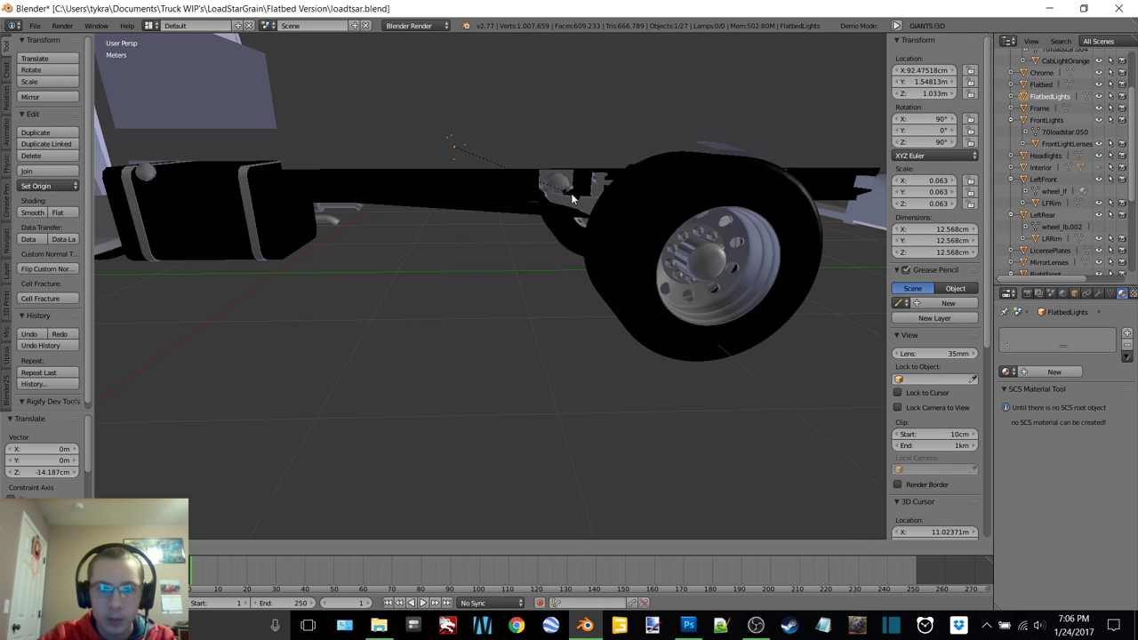
{"action": "left_click", "coordinate": [572, 199]}
{"action": "middle_click_drag", "start_coordinate": [572, 199], "coordinate": [405, 233]}
{"action": "scroll", "coordinate": [551, 210], "scroll_direction": "up", "scroll_amount": 3}
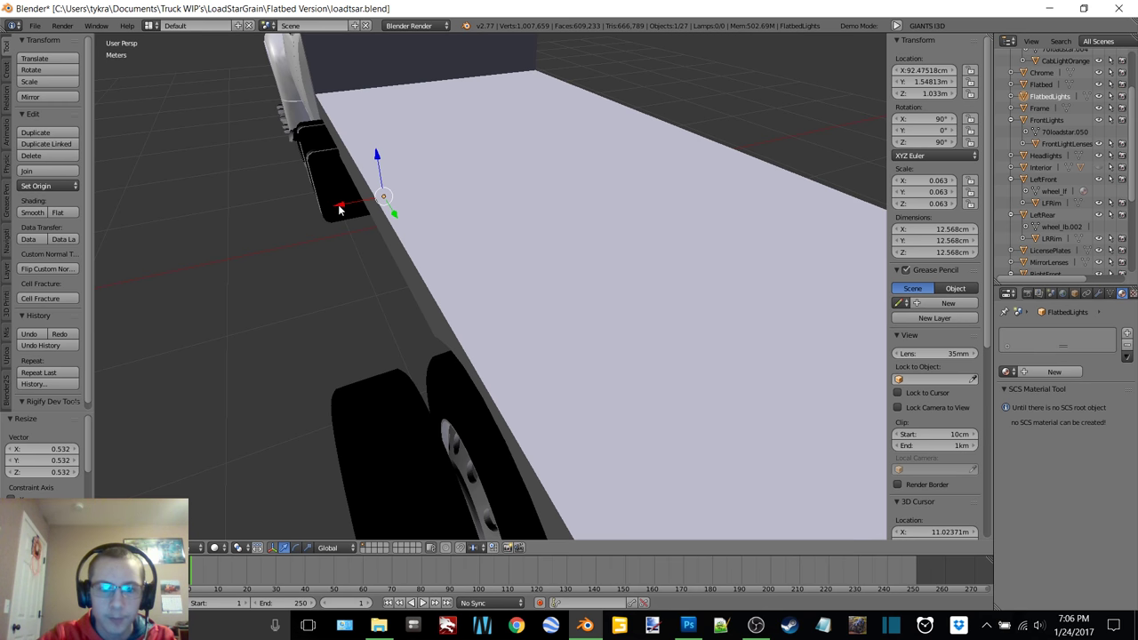
{"action": "left_click_drag", "start_coordinate": [339, 208], "coordinate": [295, 217]}
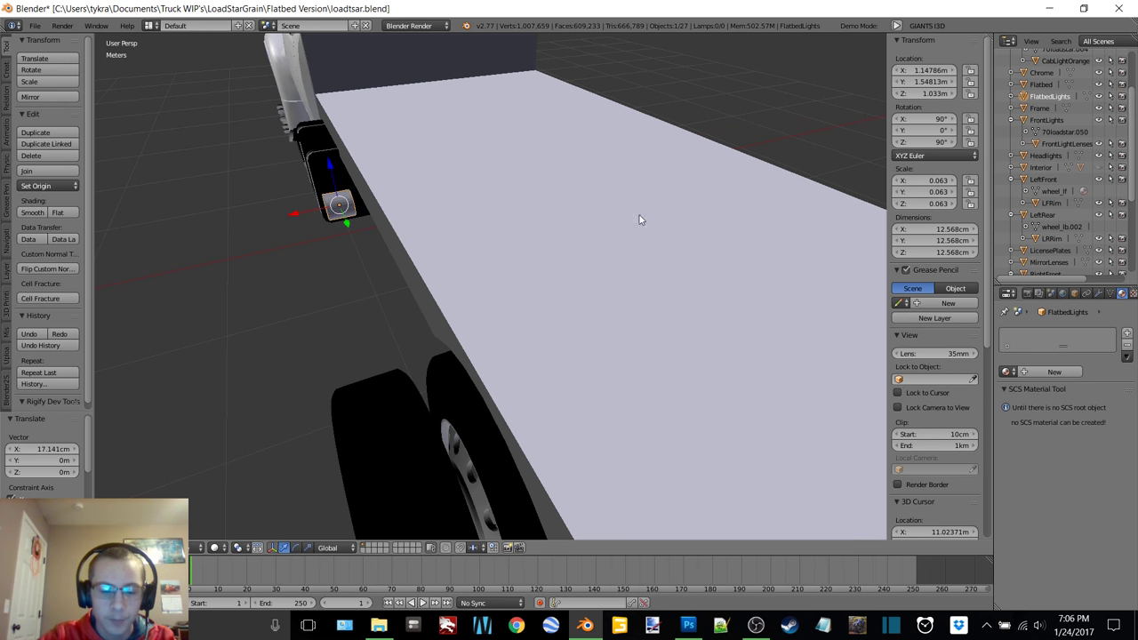
- Flatten the light along the global X axis to about 6.8 cm thick
{"action": "key", "text": "s"}
{"action": "key", "text": "x"}
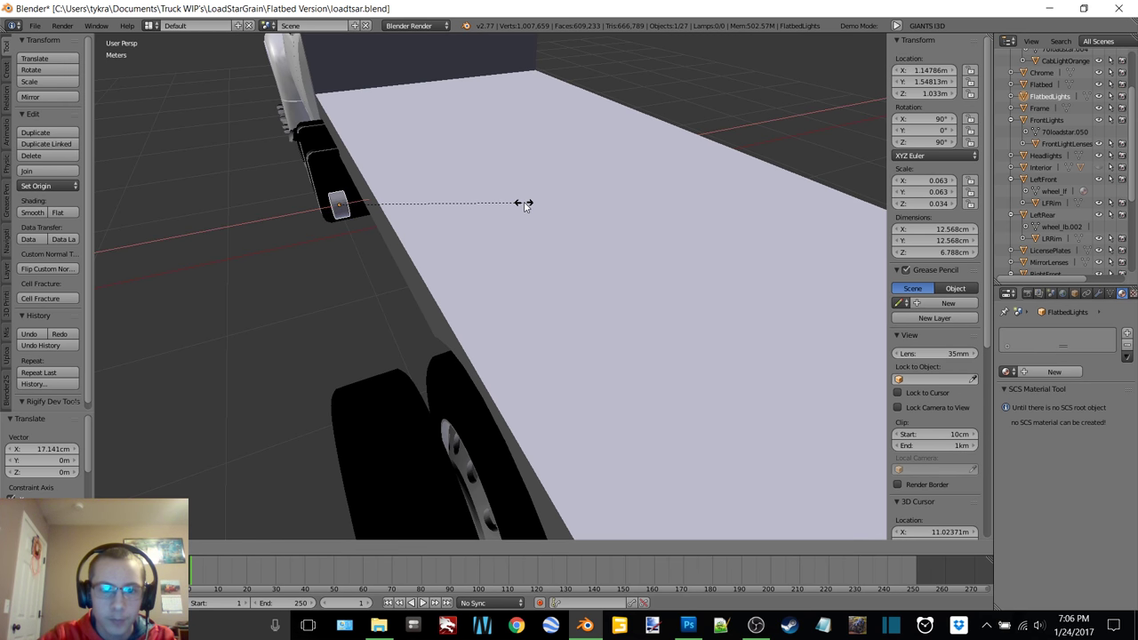
{"action": "left_click", "coordinate": [525, 204]}
- Sink the light partly into the flatbed's side by moving it along X to about 99.8 cm
{"action": "middle_click_drag", "start_coordinate": [524, 204], "coordinate": [521, 246]}
{"action": "scroll", "coordinate": [526, 299], "scroll_direction": "up", "scroll_amount": 3}
{"action": "left_click_drag", "start_coordinate": [524, 249], "coordinate": [532, 247]}
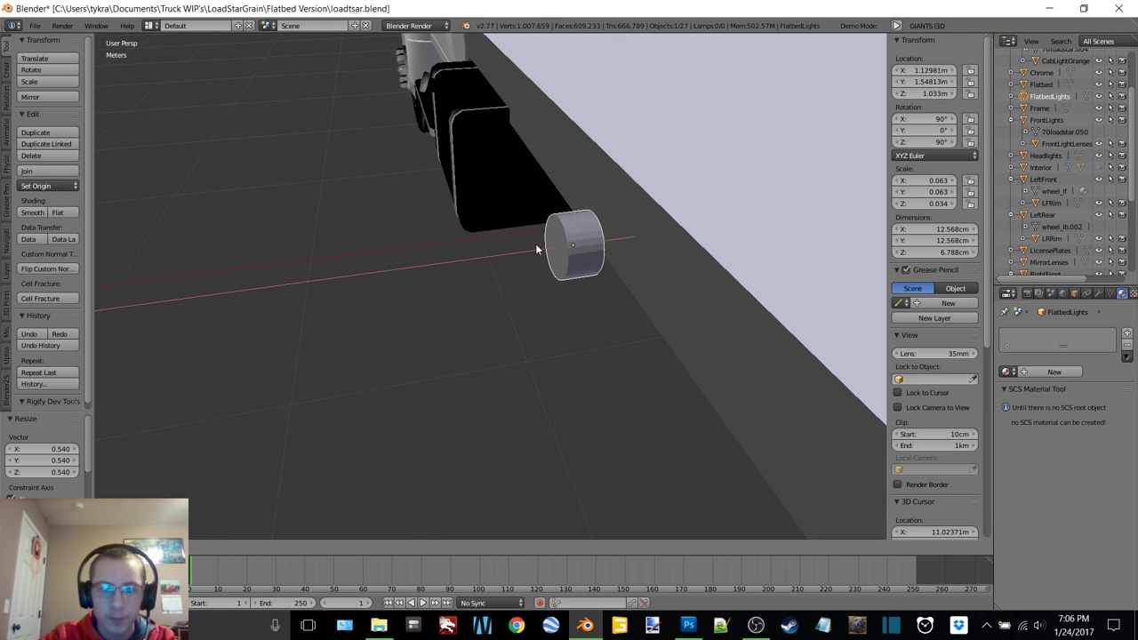
{"action": "key", "text": "g"}
{"action": "key", "text": "x"}
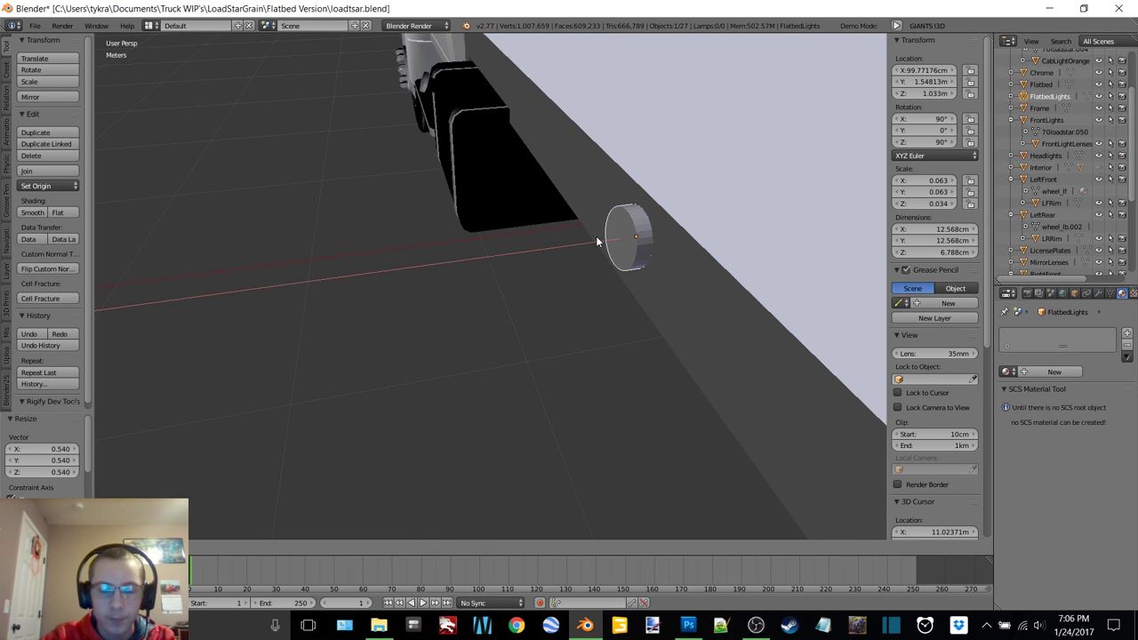
{"action": "left_click", "coordinate": [597, 241]}
- Slide the light along Y to about 72.8 cm, near the front of the flatbed's side
{"action": "middle_click_drag", "start_coordinate": [594, 231], "coordinate": [708, 200]}
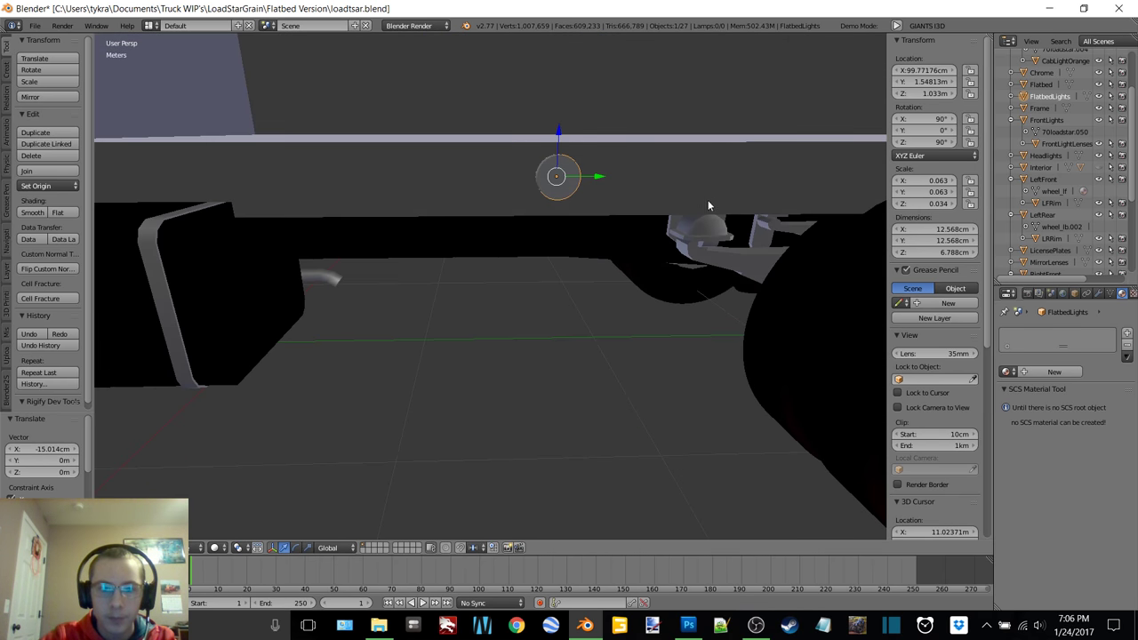
{"action": "scroll", "coordinate": [707, 201], "scroll_direction": "down", "scroll_amount": 6}
{"action": "middle_click_drag", "start_coordinate": [495, 282], "coordinate": [586, 289], "text": "shift"}
{"action": "left_click_drag", "start_coordinate": [635, 272], "coordinate": [539, 270]}
- Duplicate the light about 3.03 m along Y toward the rear and join the copy with the original
{"action": "middle_click_drag", "start_coordinate": [539, 270], "coordinate": [597, 249]}
{"action": "key", "text": "shift+d"}
{"action": "right_click", "coordinate": [596, 250]}
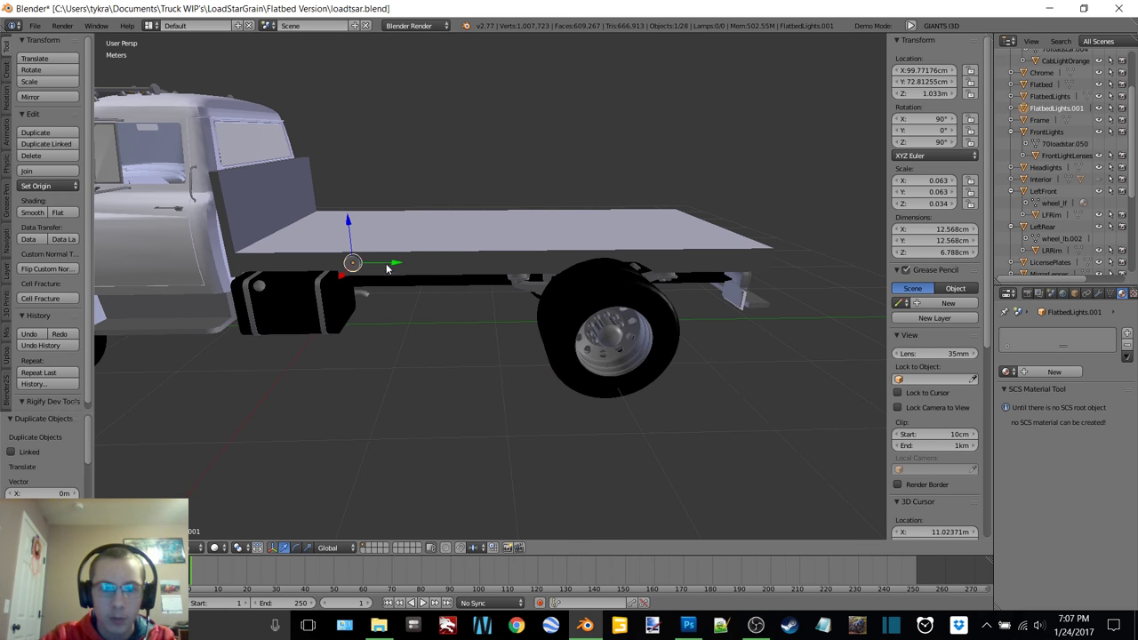
{"action": "left_click_drag", "start_coordinate": [391, 265], "coordinate": [737, 267]}
{"action": "right_click", "coordinate": [356, 268], "text": "shift"}
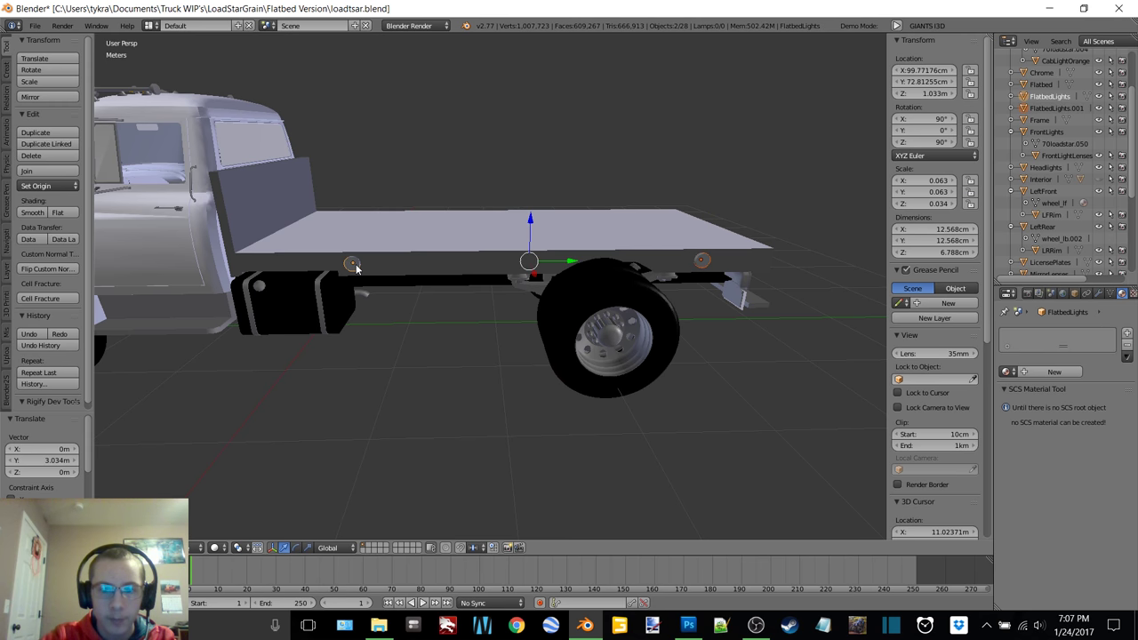
{"action": "key", "text": "ctrl+j"}
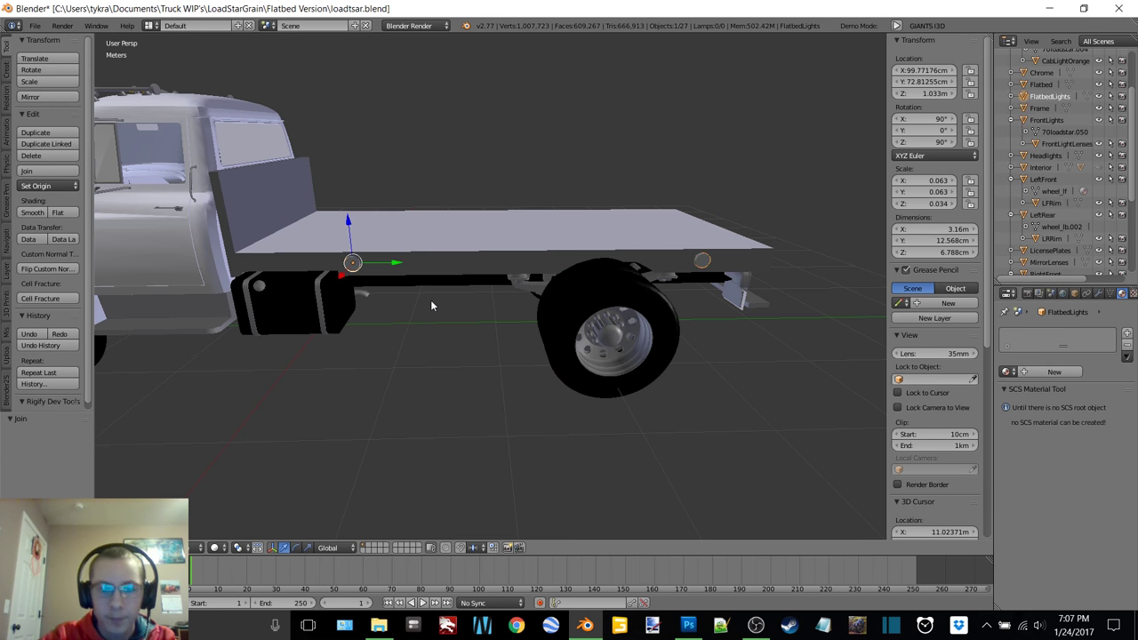
- Duplicate the joined pair of lights and place the copy on the flatbed's opposite side by negating its X location
{"action": "key", "text": "shift+d"}
{"action": "right_click", "coordinate": [430, 300]}
{"action": "middle_click_drag", "start_coordinate": [430, 300], "coordinate": [457, 236]}
{"action": "middle_click_drag", "start_coordinate": [622, 232], "coordinate": [523, 230]}
{"action": "left_click", "coordinate": [419, 243]}
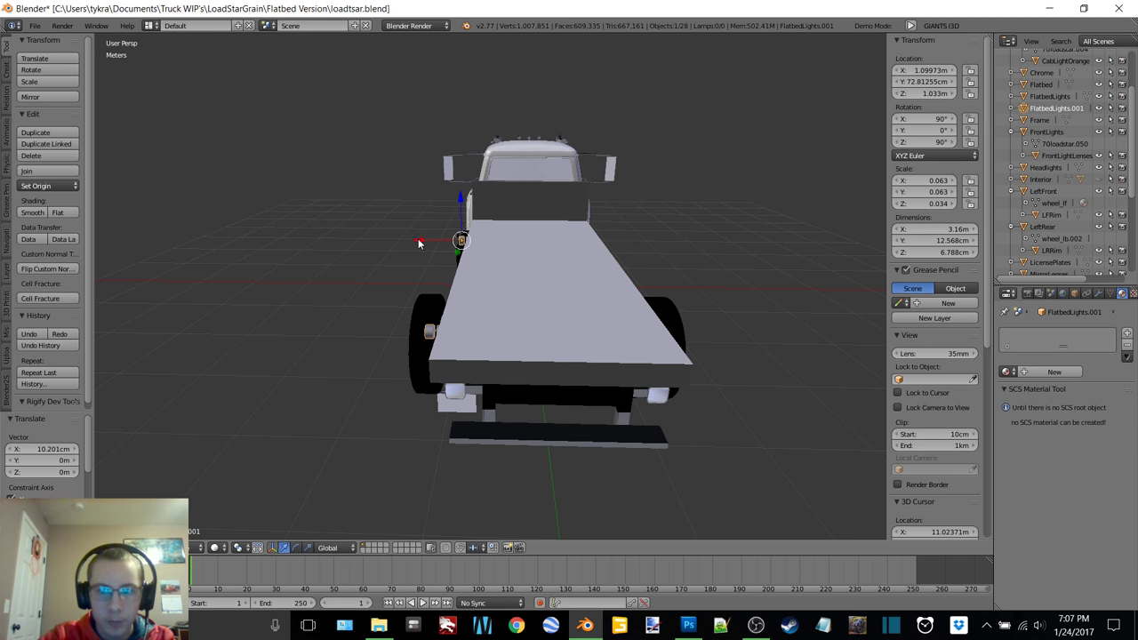
{"action": "key", "text": "ctrl+z"}
{"action": "middle_click_drag", "start_coordinate": [700, 223], "coordinate": [516, 267]}
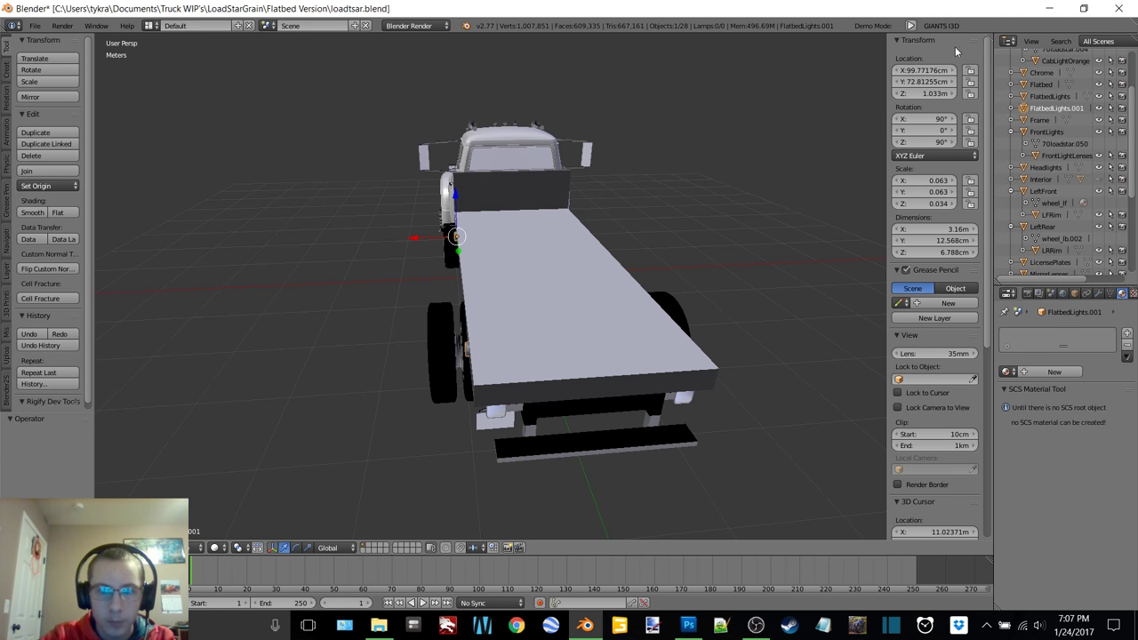
{"action": "left_click", "coordinate": [908, 73]}
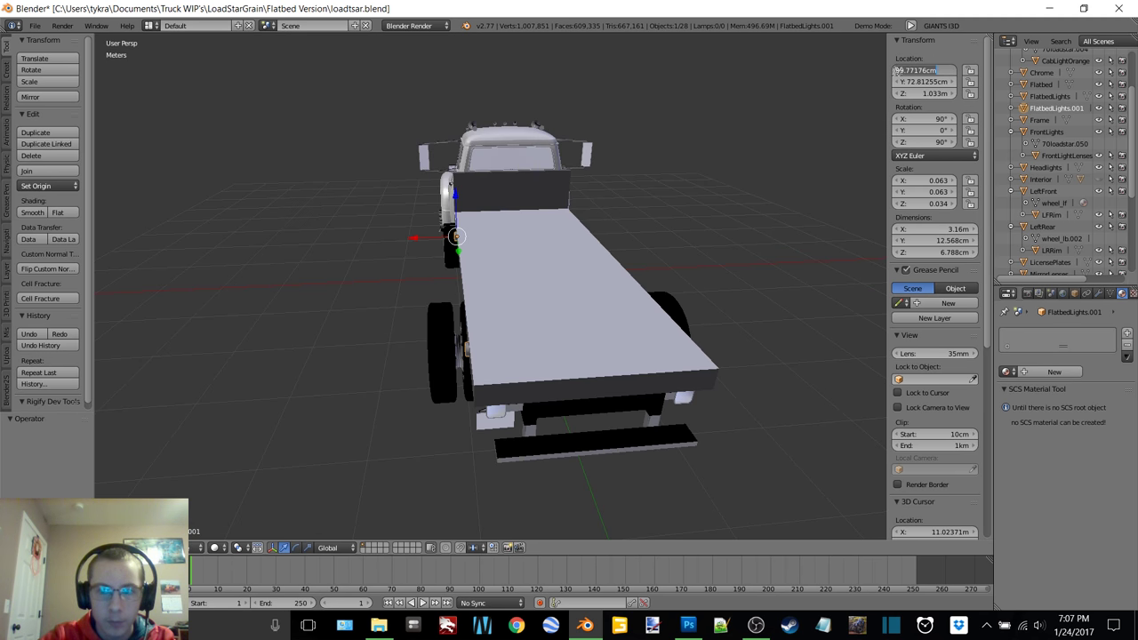
{"action": "key", "text": "Return"}
- Join the light pairs from both sides of the flatbed into the FlatbedLights object
{"action": "middle_click_drag", "start_coordinate": [626, 215], "coordinate": [637, 307]}
{"action": "right_click", "coordinate": [637, 307]}
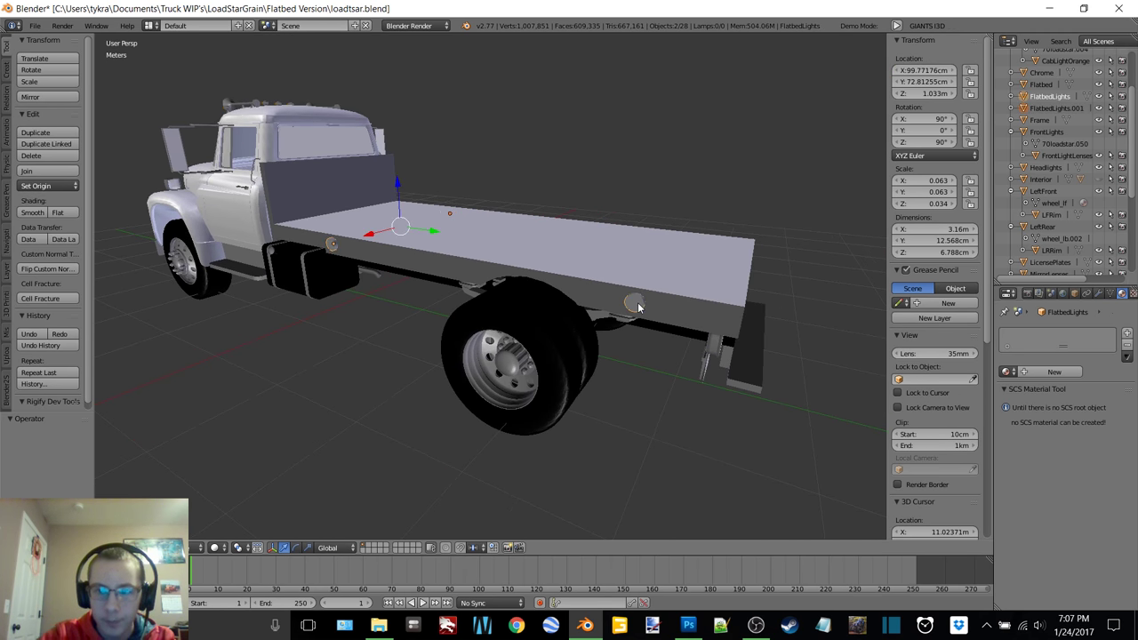
{"action": "key", "text": "ctrl+j"}
- In Edit Mode, select the outer end face of each of the four lights and separate the selection into its own object
{"action": "key", "text": "Tab"}
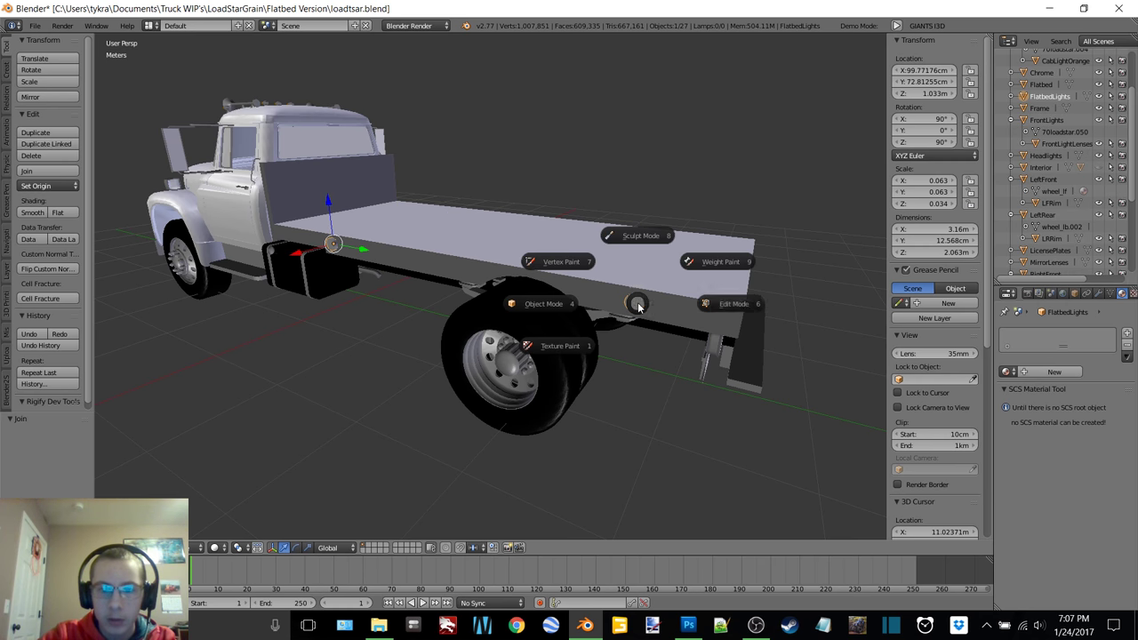
{"action": "left_click", "coordinate": [739, 304]}
{"action": "right_click", "coordinate": [638, 307]}
{"action": "middle_click_drag", "start_coordinate": [639, 306], "coordinate": [721, 300]}
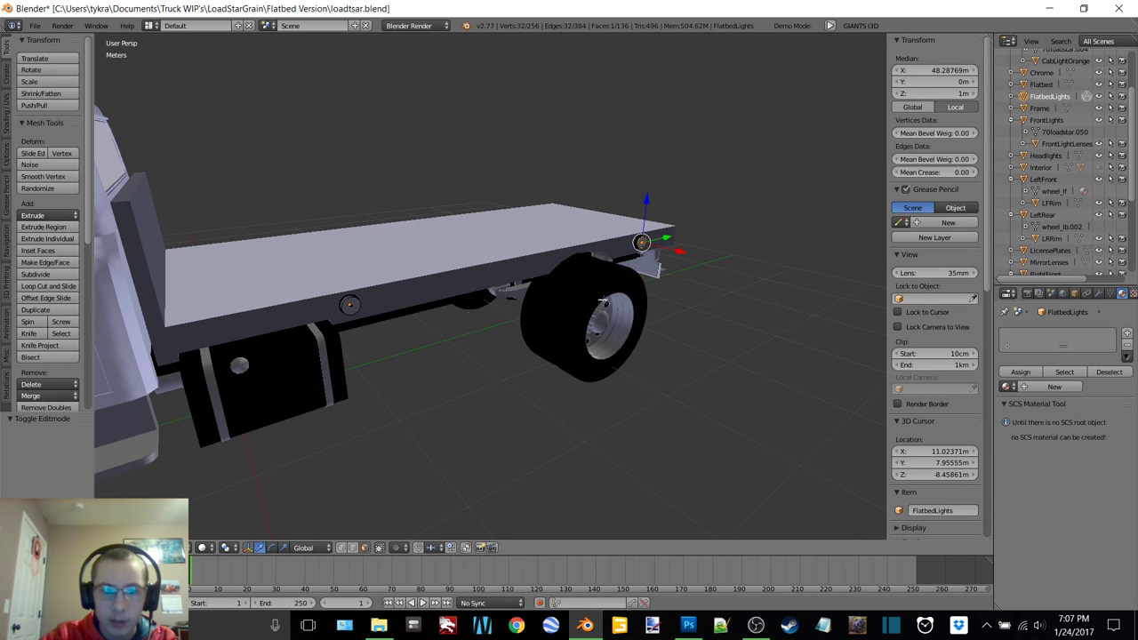
{"action": "middle_click_drag", "start_coordinate": [415, 308], "coordinate": [530, 290], "text": "shift"}
{"action": "scroll", "coordinate": [531, 290], "scroll_direction": "up", "scroll_amount": 5}
{"action": "right_click", "coordinate": [499, 293], "text": "shift"}
{"action": "middle_click_drag", "start_coordinate": [384, 287], "coordinate": [610, 252]}
{"action": "right_click", "coordinate": [642, 247], "text": "shift"}
{"action": "mouse_move", "coordinate": [365, 231]}
{"action": "middle_mouse_down"}
{"action": "mouse_move", "coordinate": [496, 253]}
{"action": "mouse_move", "coordinate": [419, 257]}
{"action": "middle_mouse_up"}
{"action": "key", "text": "l"}
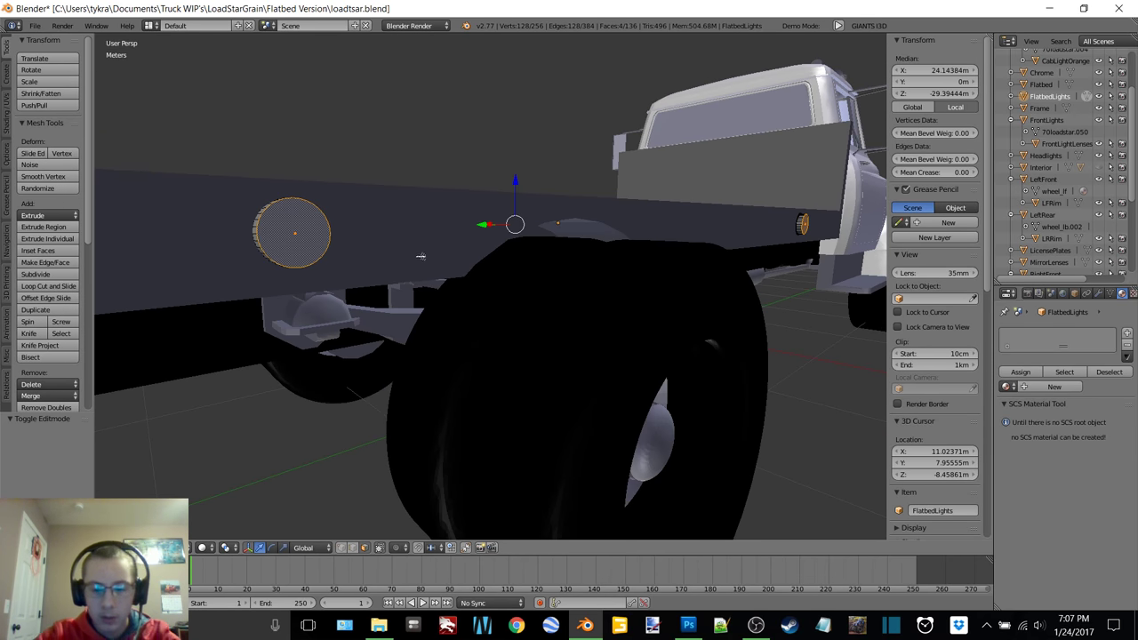
{"action": "key", "text": "p"}
{"action": "left_click", "coordinate": [422, 256]}
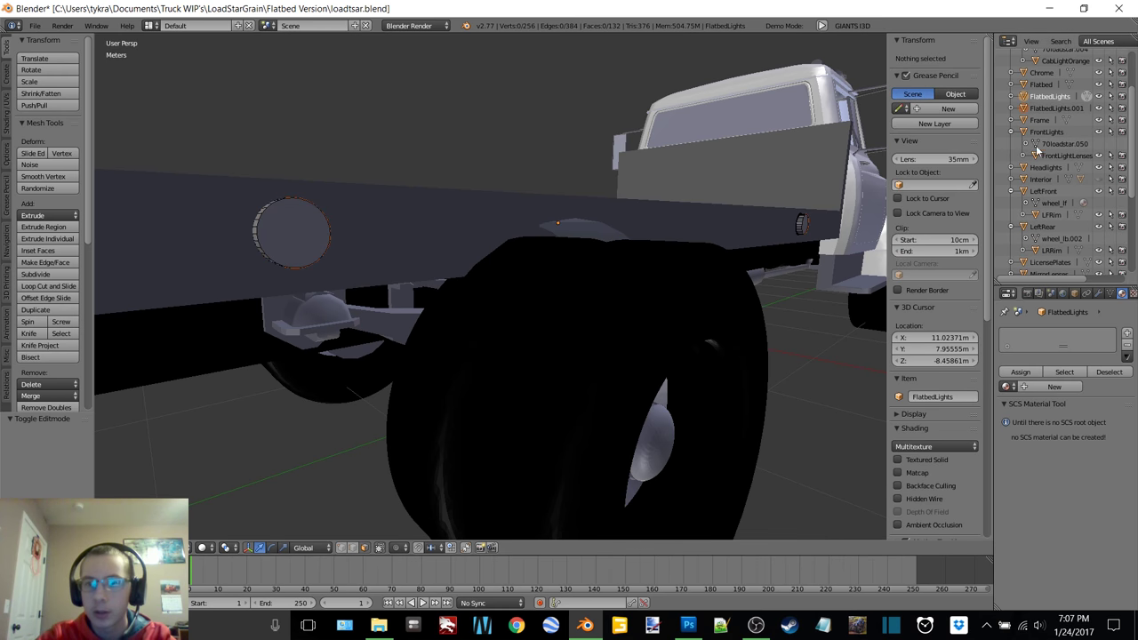
- In Object Mode, rename the separated faces object FlatbedLightLenses and parent it to FlatbedLights
{"action": "double_click", "coordinate": [1058, 108]}
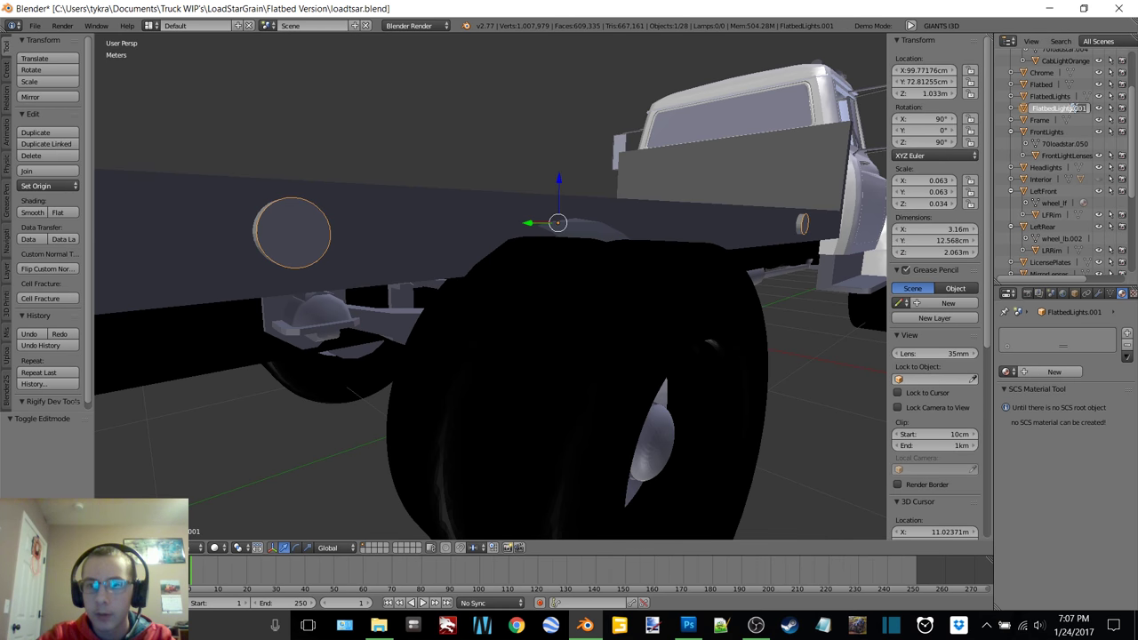
{"action": "type", "text": "FlatbedLightLenses"}
{"action": "key", "text": "Return"}
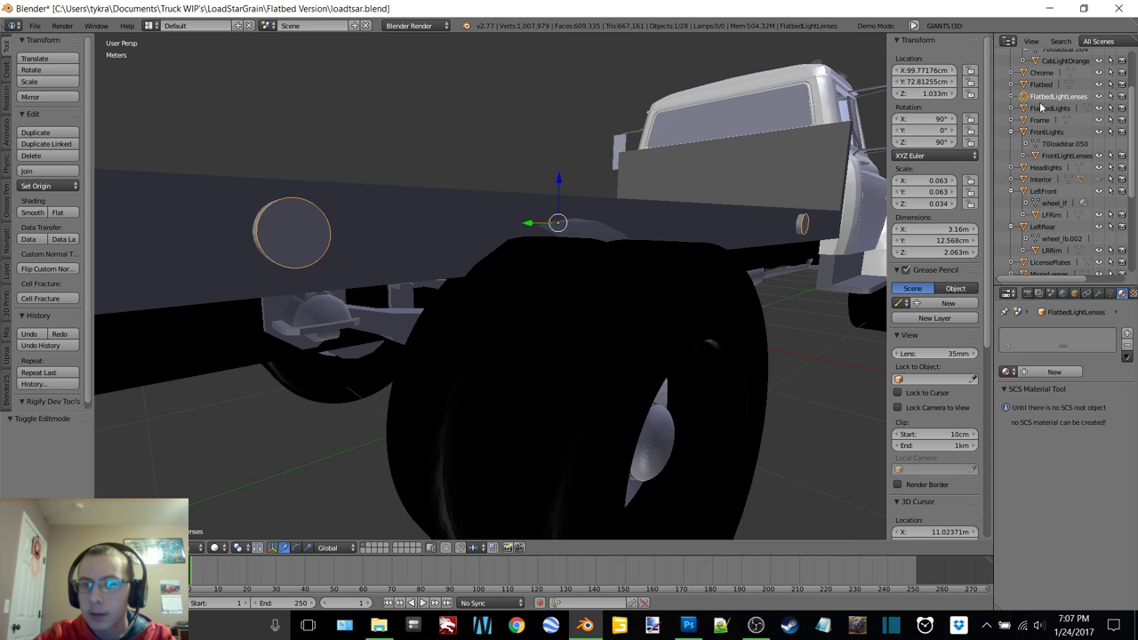
{"action": "left_click_drag", "start_coordinate": [1024, 96], "coordinate": [1023, 113]}
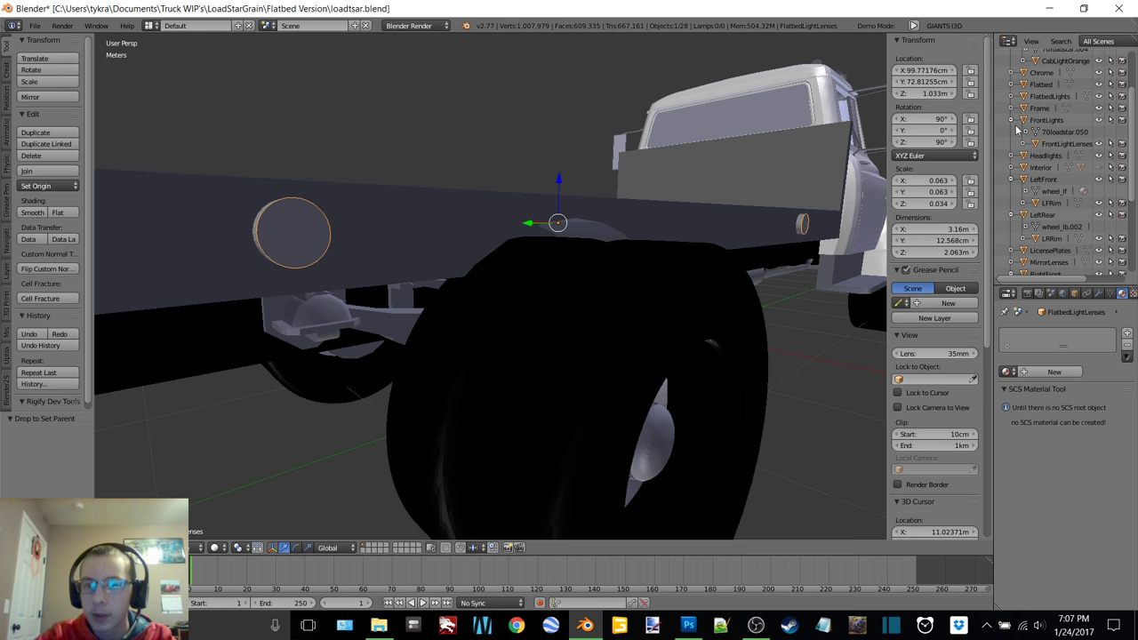
{"action": "left_click", "coordinate": [1011, 96]}
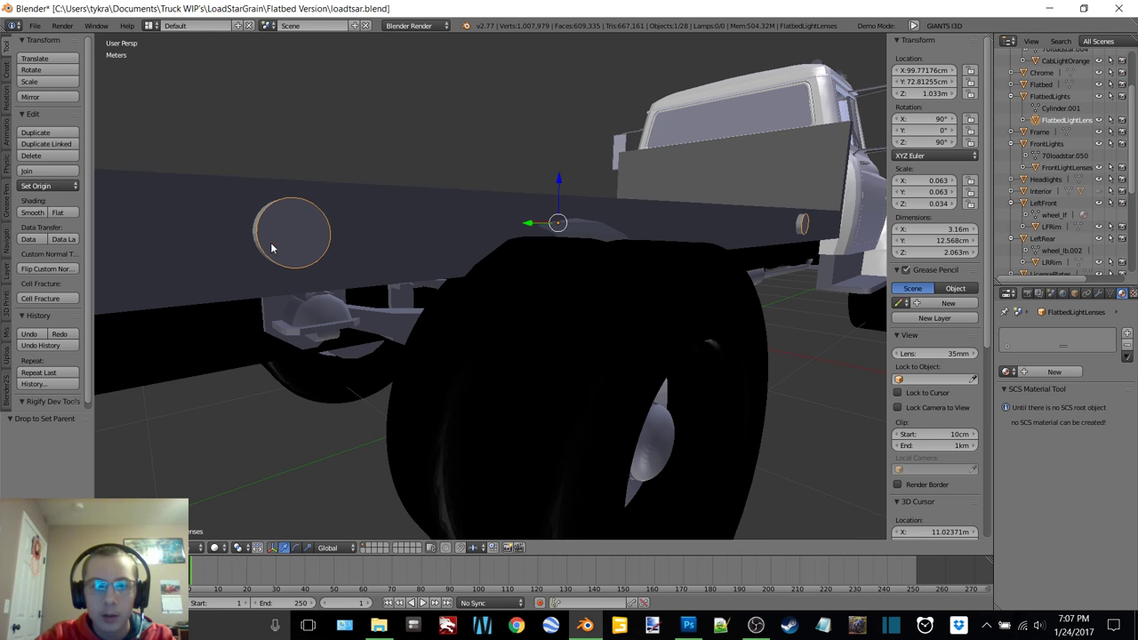
{"action": "left_click", "coordinate": [1053, 96]}
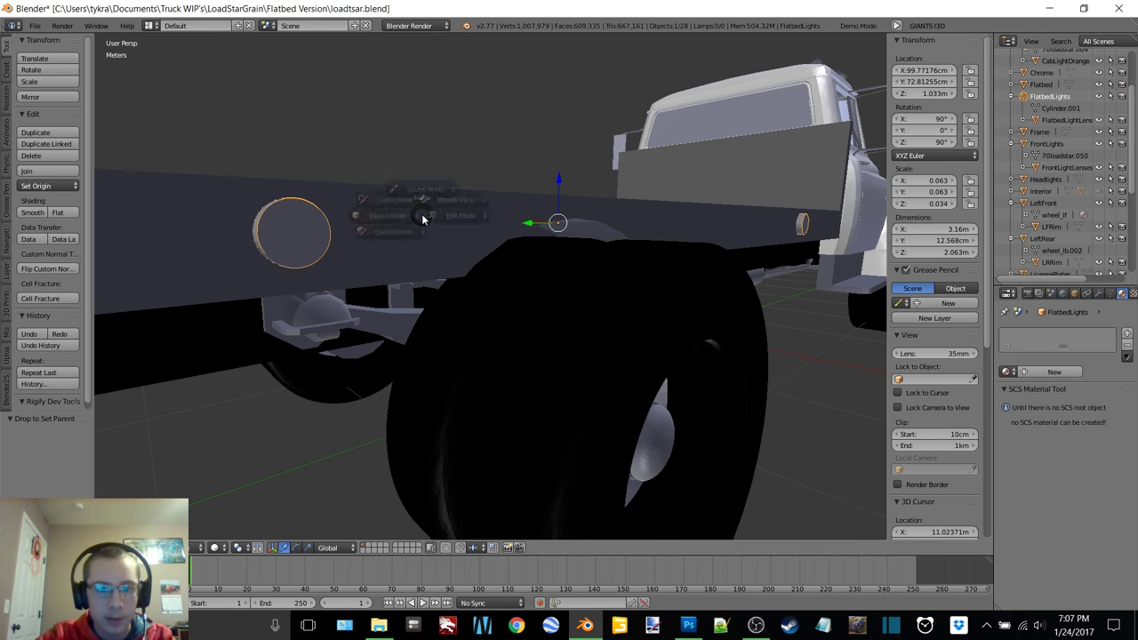
{"action": "key", "text": "Tab"}
{"action": "left_click", "coordinate": [500, 211]}
{"action": "key", "text": "a"}
{"action": "key", "text": "Tab"}
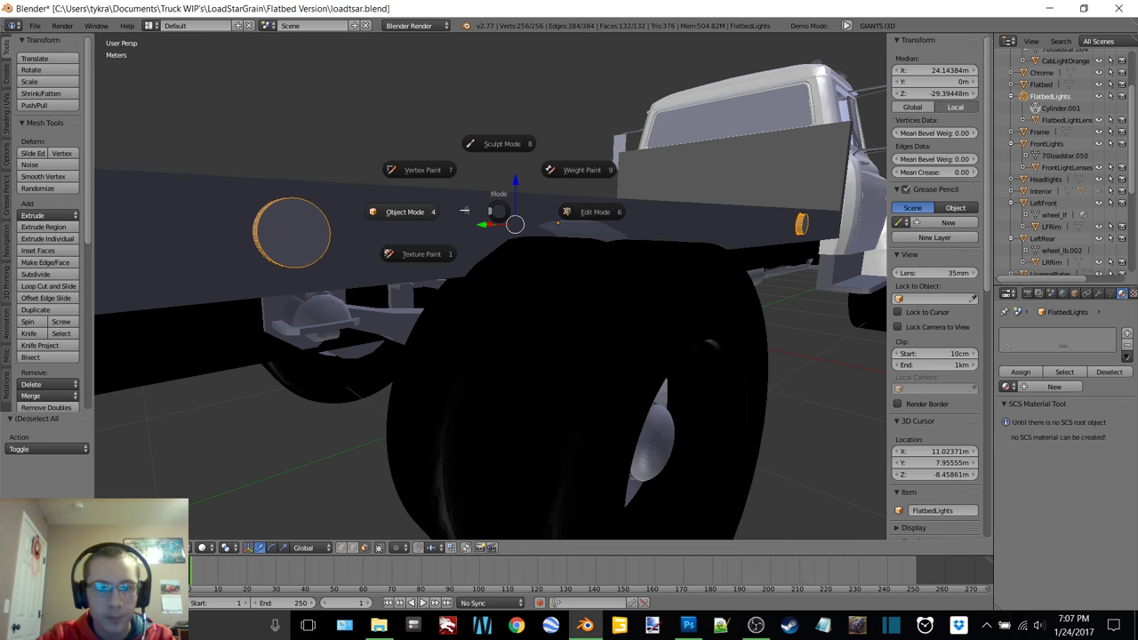
{"action": "left_click", "coordinate": [432, 219]}
{"action": "key", "text": "s"}
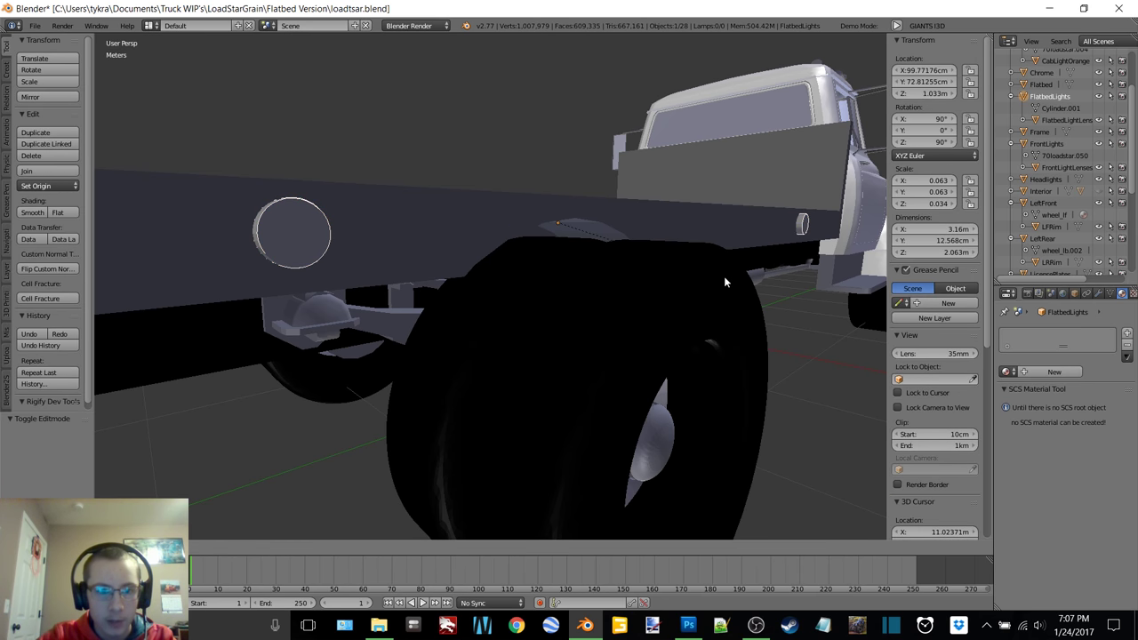
{"action": "key", "text": "Escape"}
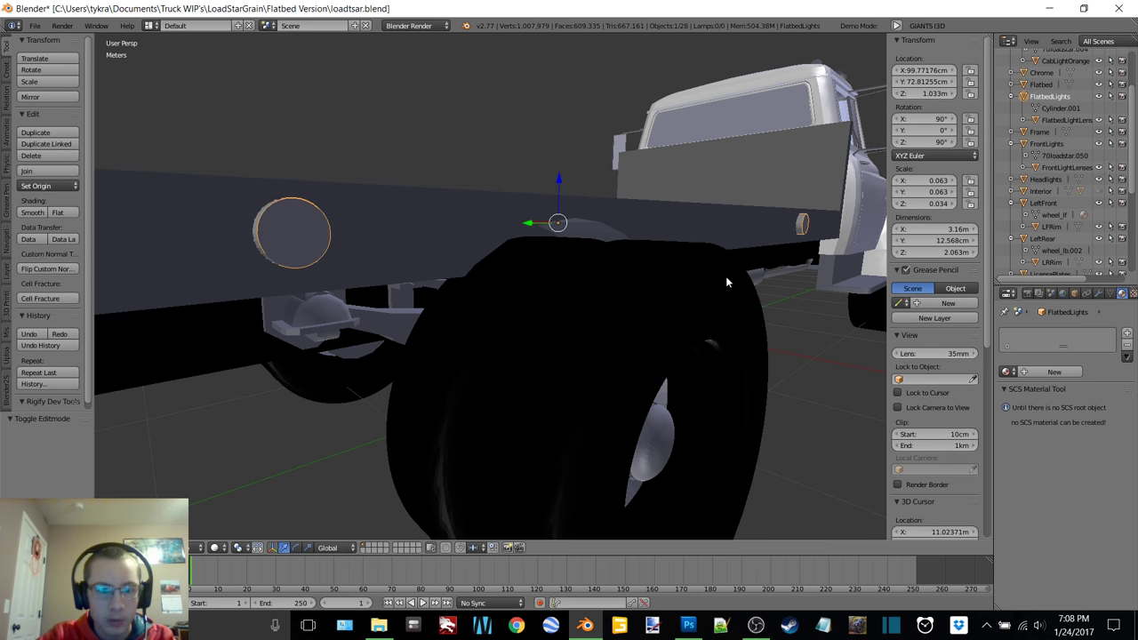
- Try to move all of the FlatbedLights geometry along X and scale it in Edit Mode, then return to Object Mode
{"action": "key", "text": "Tab"}
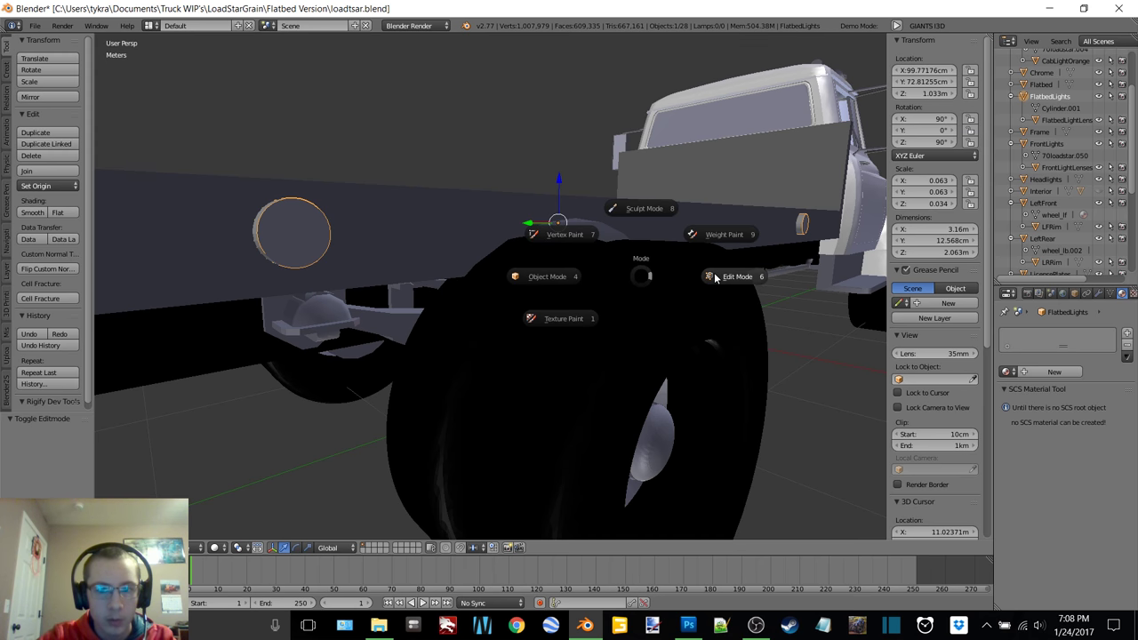
{"action": "left_click", "coordinate": [713, 273]}
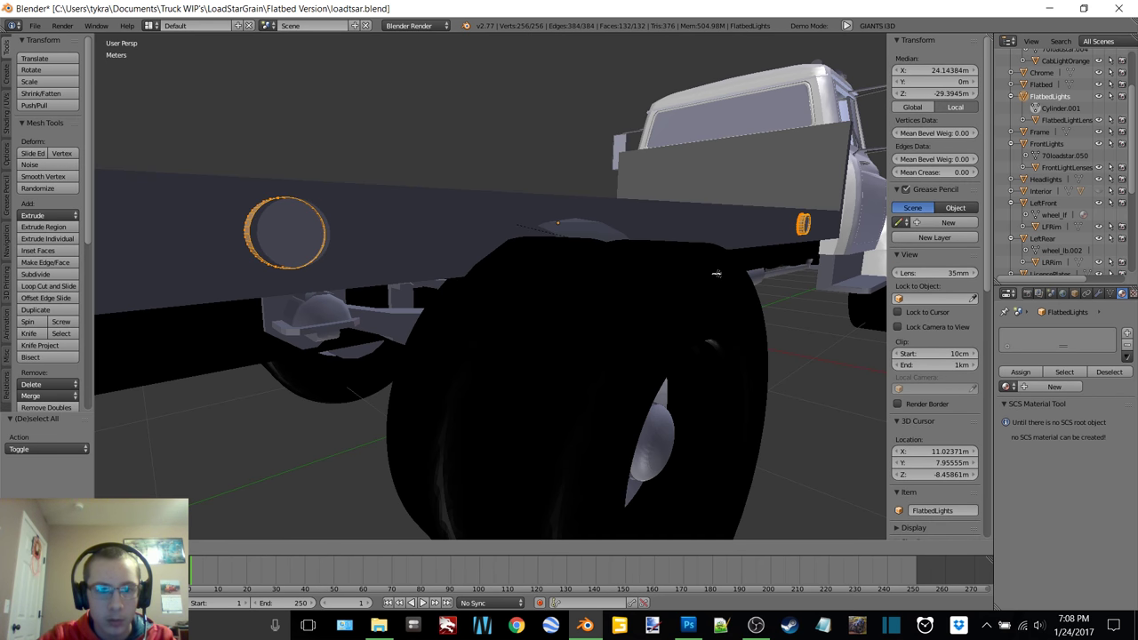
{"action": "middle_click_drag", "start_coordinate": [684, 265], "coordinate": [570, 229]}
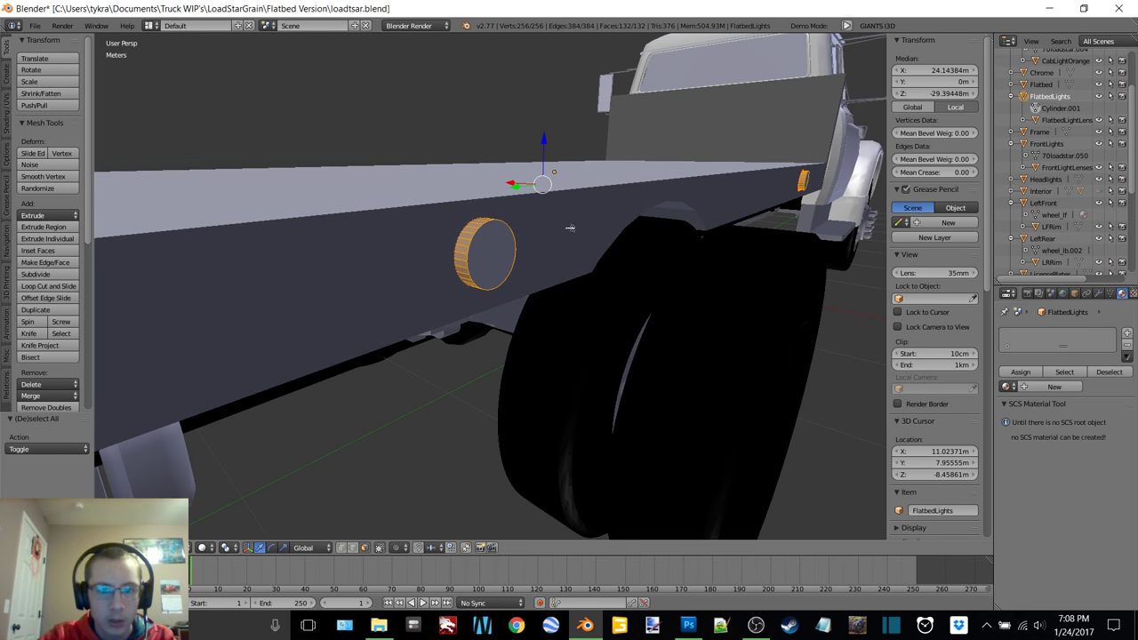
{"action": "key", "text": "g"}
{"action": "key", "text": "x"}
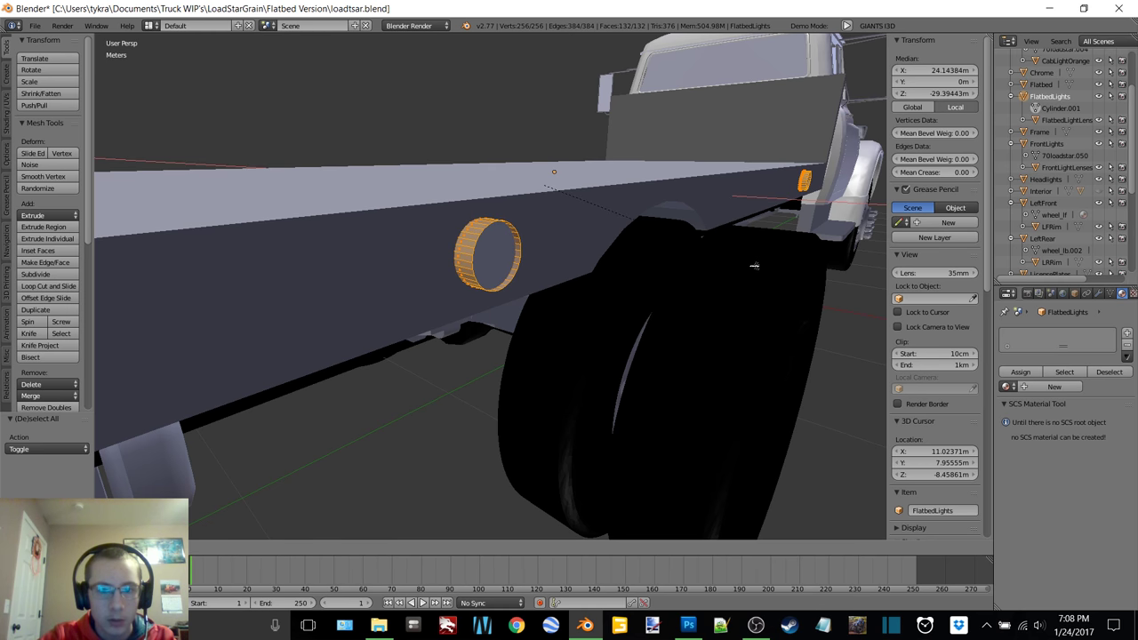
{"action": "right_click", "coordinate": [754, 266]}
{"action": "key", "text": "s"}
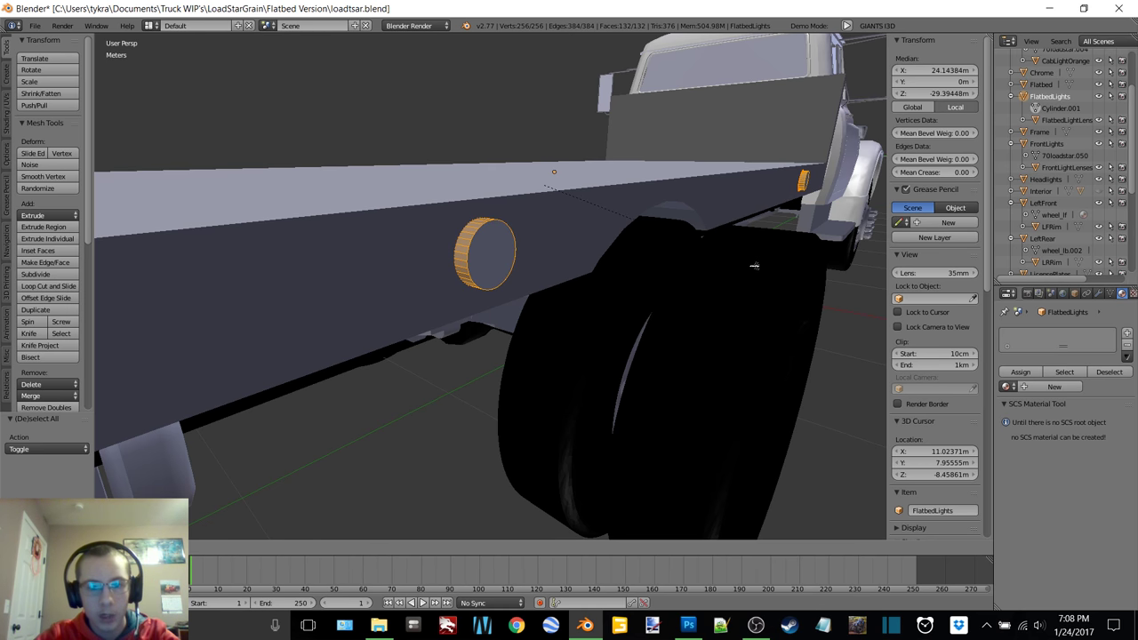
{"action": "key", "text": "Escape"}
{"action": "middle_click_drag", "start_coordinate": [755, 263], "coordinate": [725, 245]}
{"action": "key", "text": "Tab"}
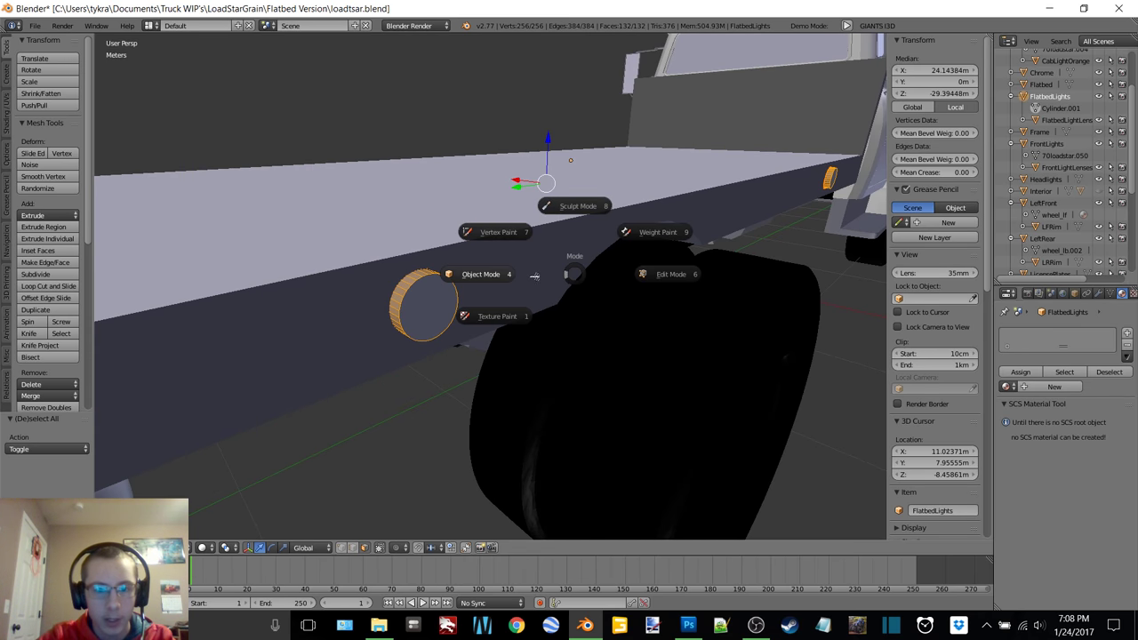
{"action": "left_click", "coordinate": [494, 274]}
- Inspect the FlatbedLightLenses faces in Edit Mode, return to Object Mode and view the lights on both sides of the flatbed
{"action": "right_click", "coordinate": [441, 315]}
{"action": "key", "text": "Tab"}
{"action": "left_click", "coordinate": [511, 308]}
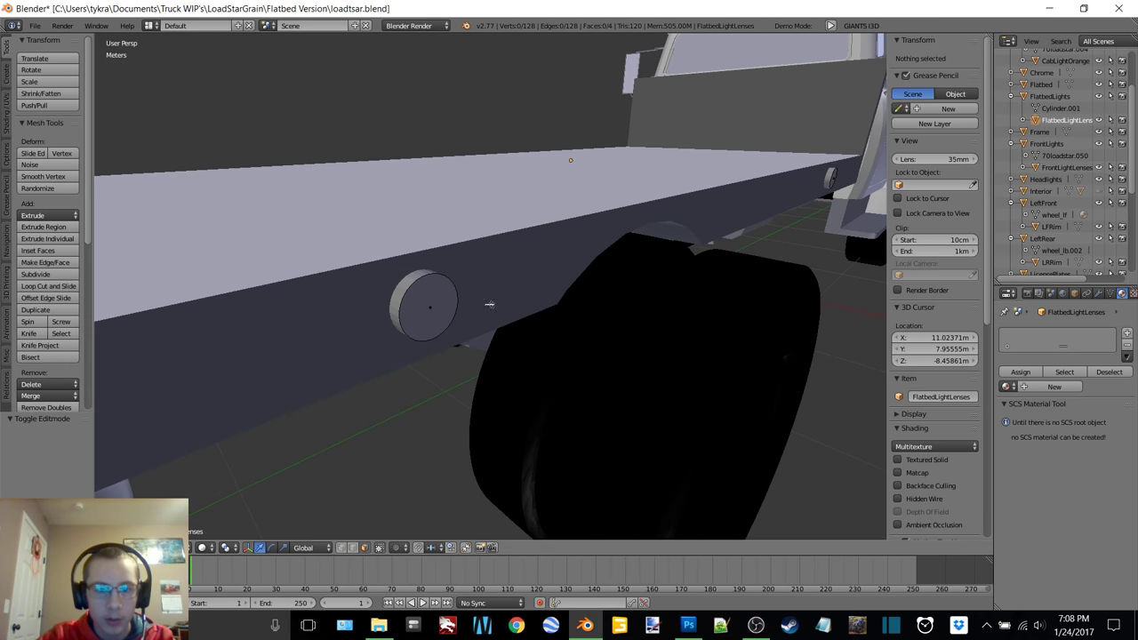
{"action": "key", "text": "a"}
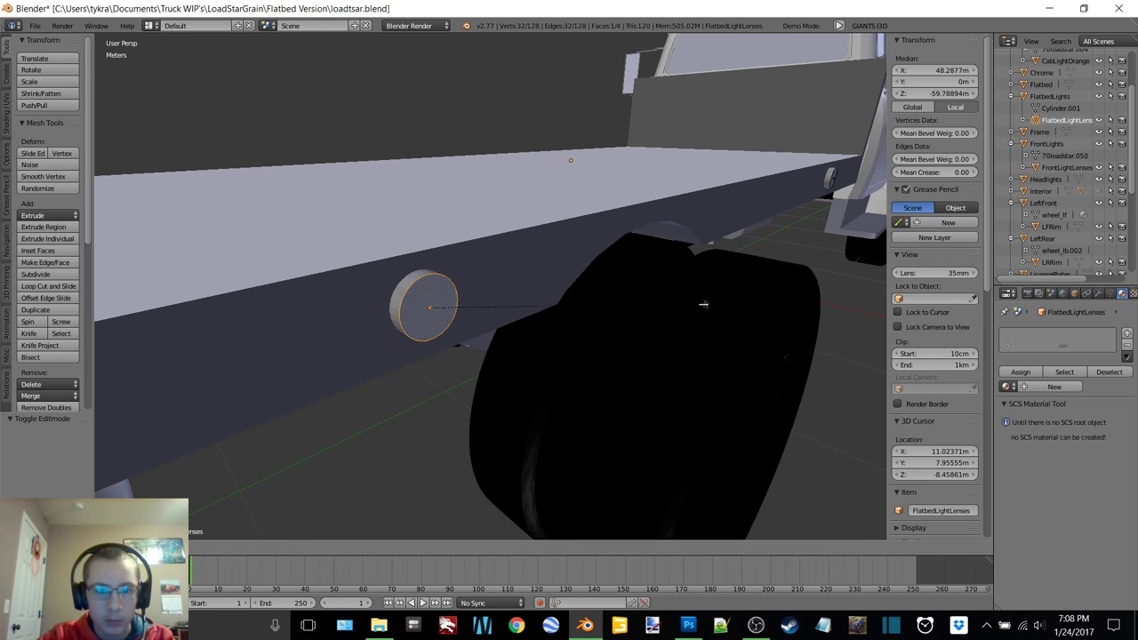
{"action": "key", "text": "a"}
{"action": "middle_click_drag", "start_coordinate": [648, 300], "coordinate": [622, 285]}
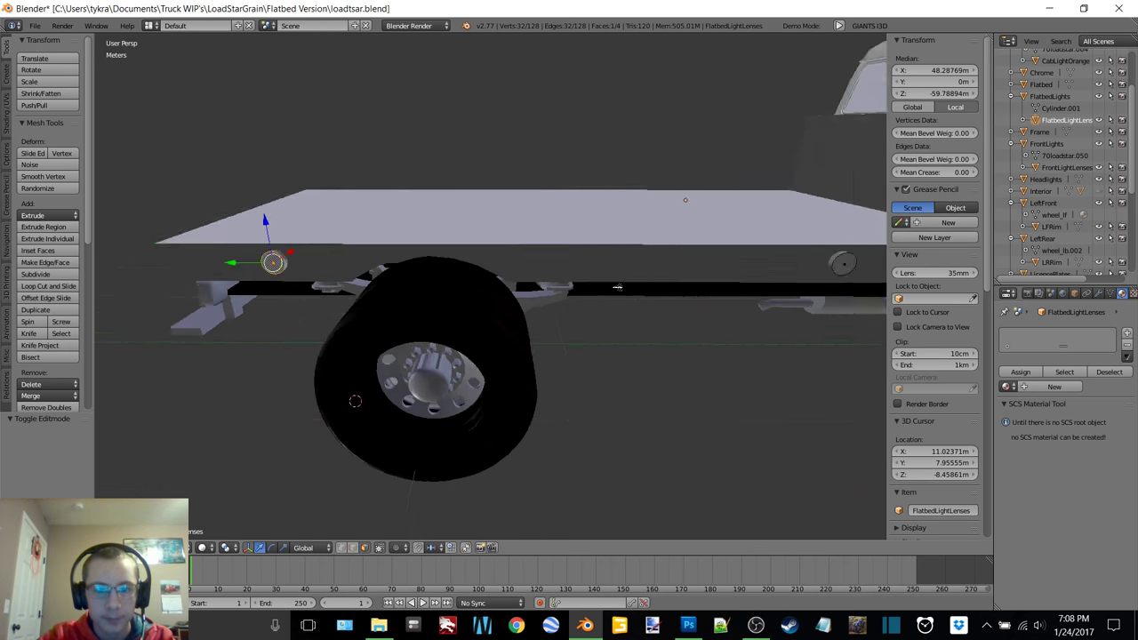
{"action": "scroll", "coordinate": [622, 284], "scroll_direction": "down", "scroll_amount": 3}
{"action": "key", "text": "Tab"}
{"action": "left_click", "coordinate": [513, 286]}
{"action": "mouse_move", "coordinate": [514, 286]}
{"action": "middle_mouse_down"}
{"action": "mouse_move", "coordinate": [541, 287]}
{"action": "mouse_move", "coordinate": [528, 297]}
{"action": "middle_mouse_up"}
{"action": "scroll", "coordinate": [528, 297], "scroll_direction": "up", "scroll_amount": 3}
{"action": "middle_click_drag", "start_coordinate": [632, 246], "coordinate": [694, 254]}
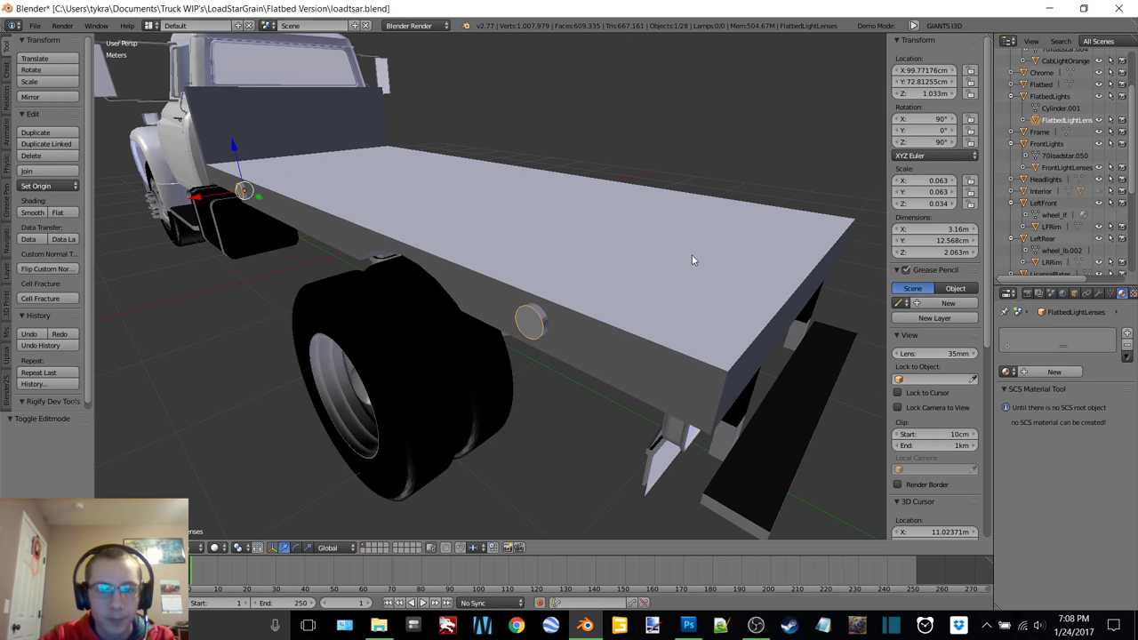
- Add a material named FlatbedLights to the FlatbedLights object and set its diffuse color to hex 9E9E9E
{"action": "left_click", "coordinate": [1049, 96]}
{"action": "left_click", "coordinate": [1053, 371]}
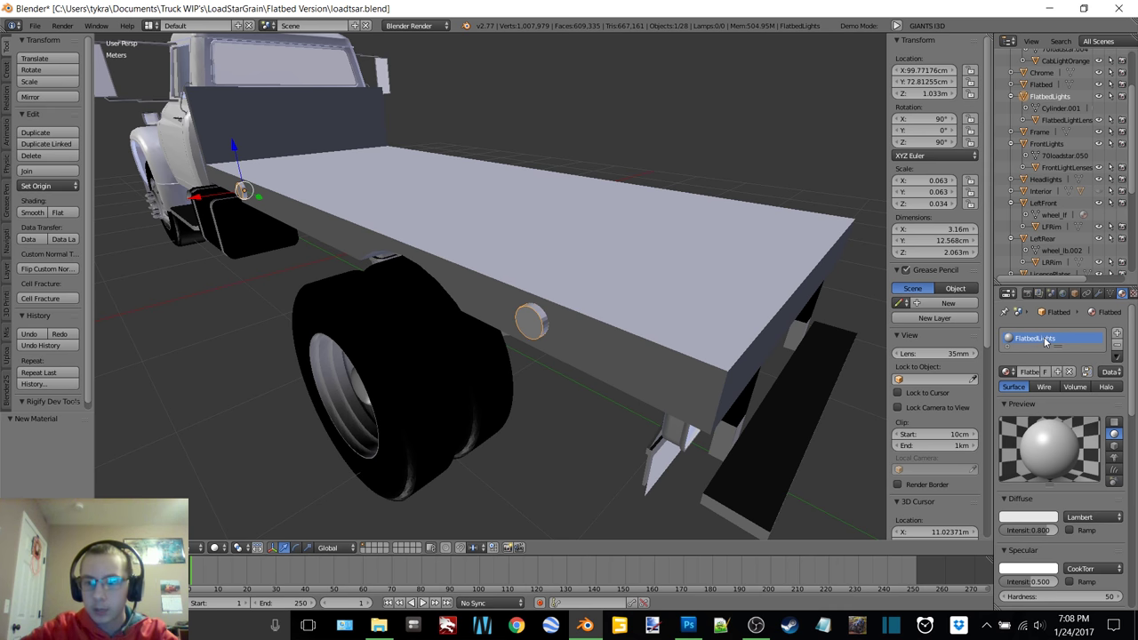
{"action": "left_click", "coordinate": [1020, 515]}
{"action": "left_click", "coordinate": [1005, 475]}
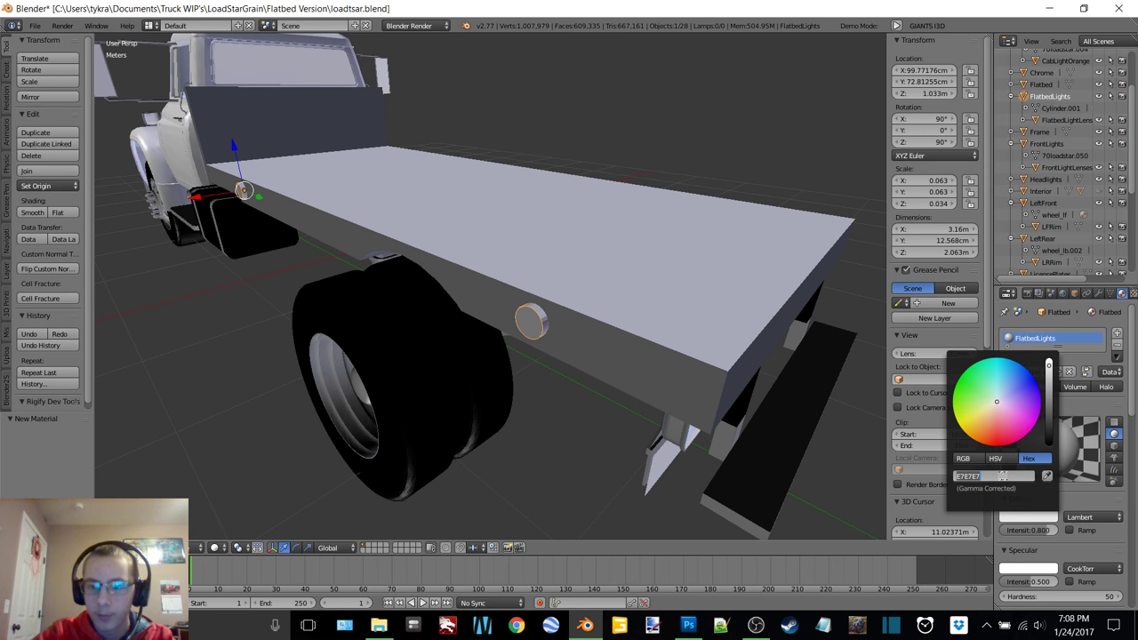
{"action": "key", "text": "Return"}
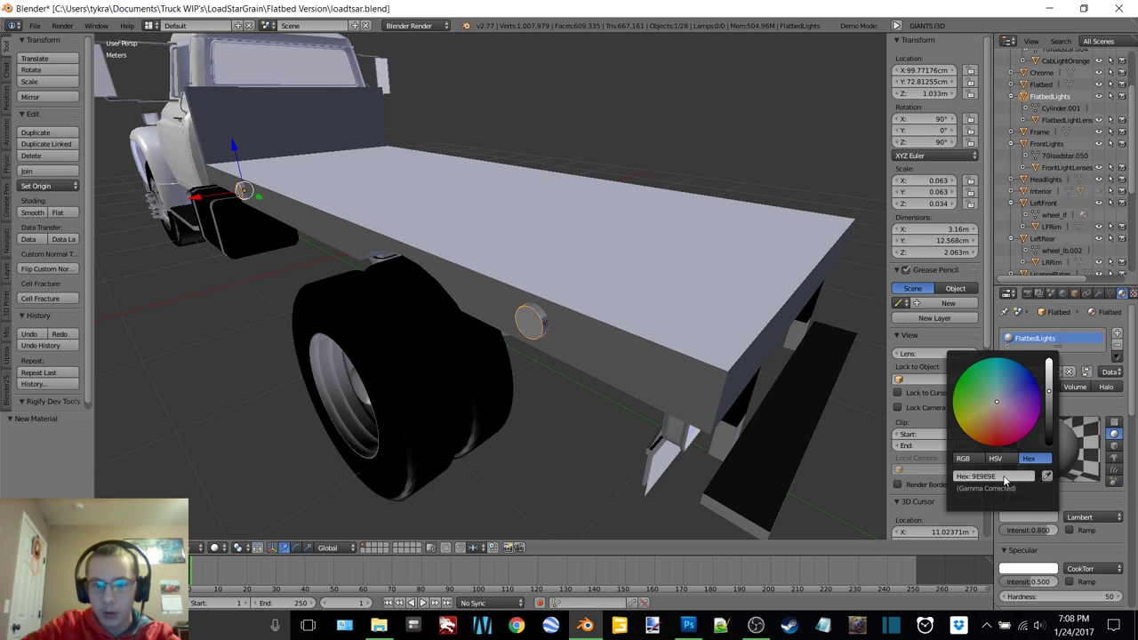
- Add a material named FlatbedLightLenses to the FlatbedLightLenses object and open its diffuse color
{"action": "left_click", "coordinate": [1069, 120]}
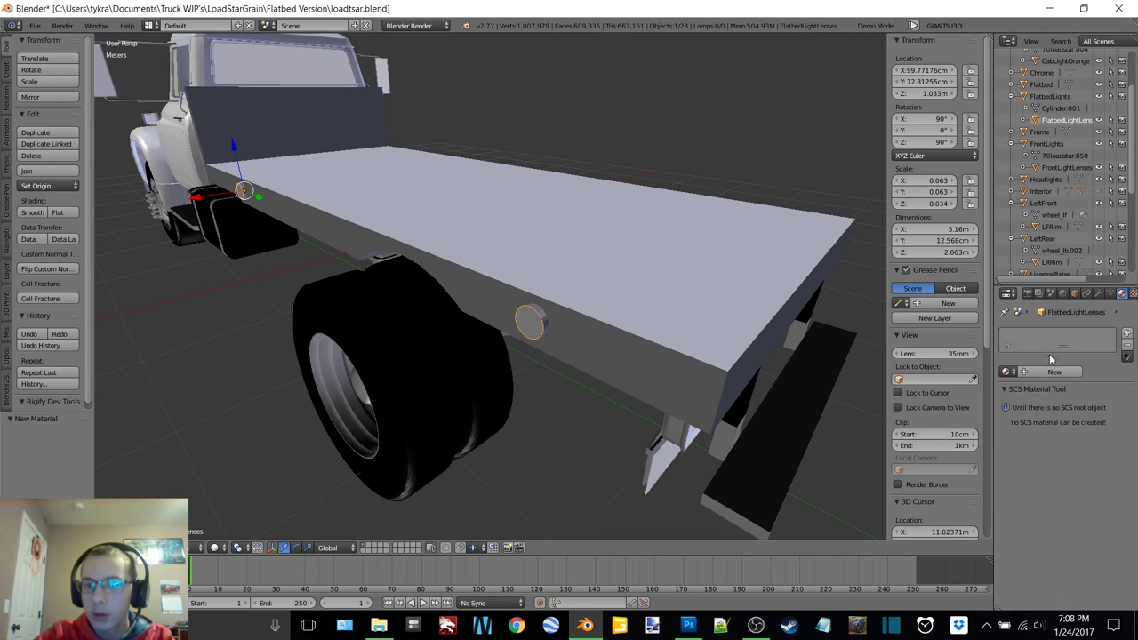
{"action": "left_click", "coordinate": [1049, 372]}
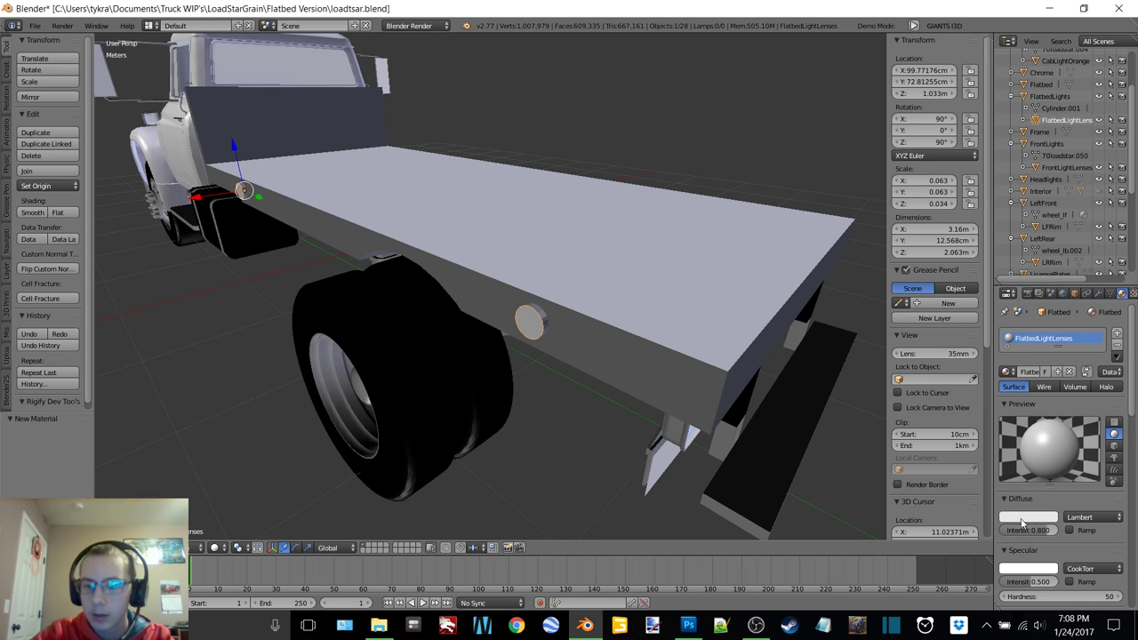
{"action": "left_click", "coordinate": [1022, 518]}
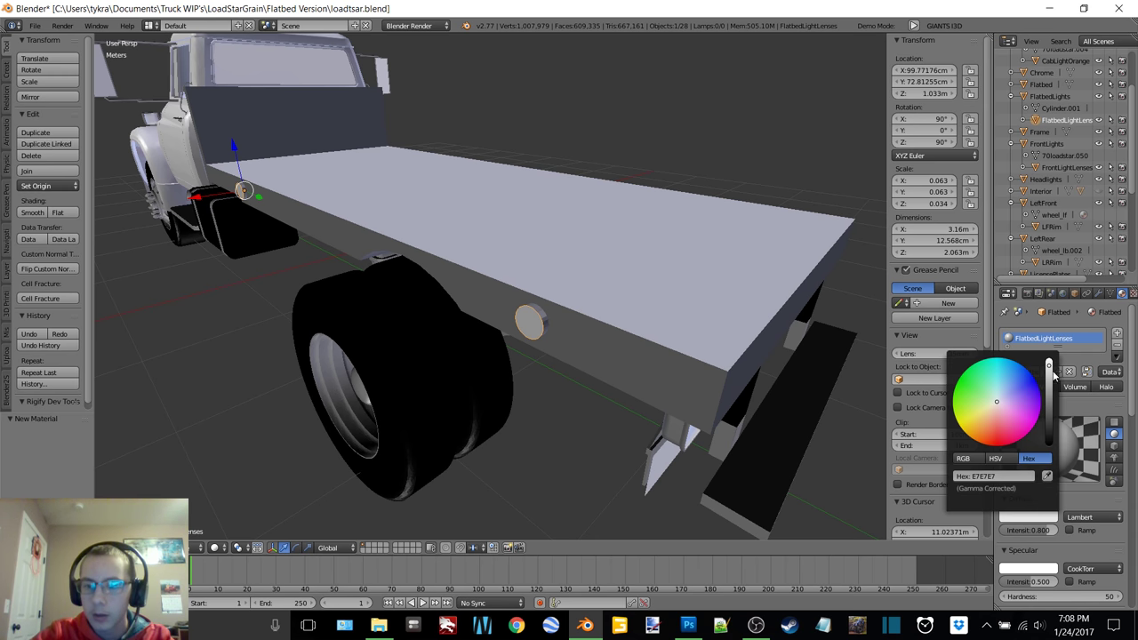
- Switch to Chrome and search Google Images for "round orange lights texture"
{"action": "left_click", "coordinate": [516, 625]}
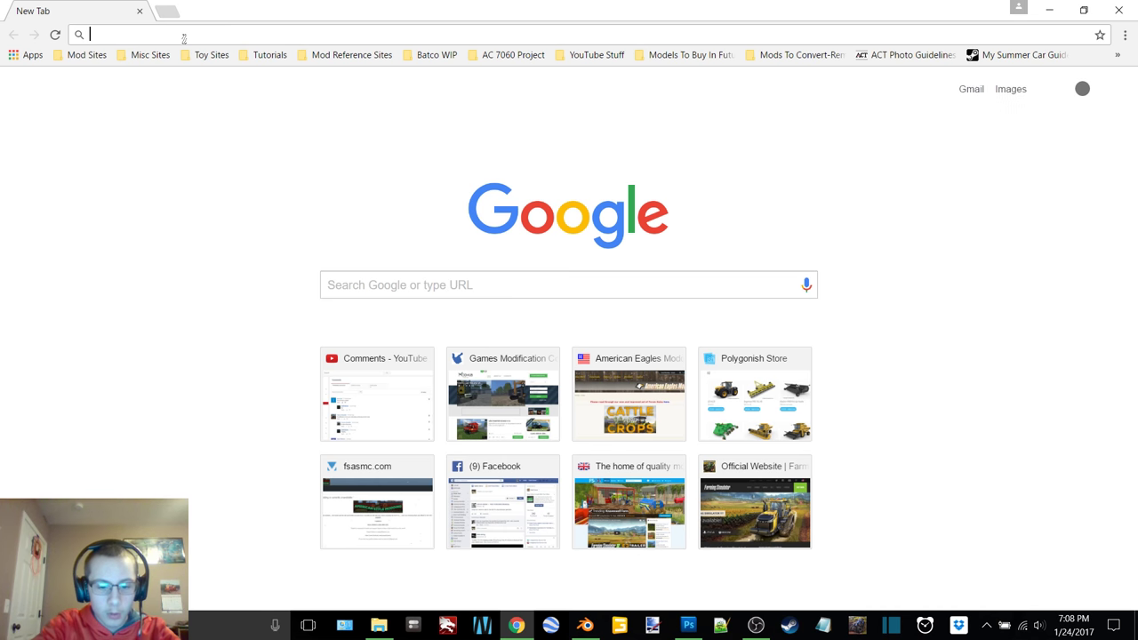
{"action": "type", "text": "orange"}
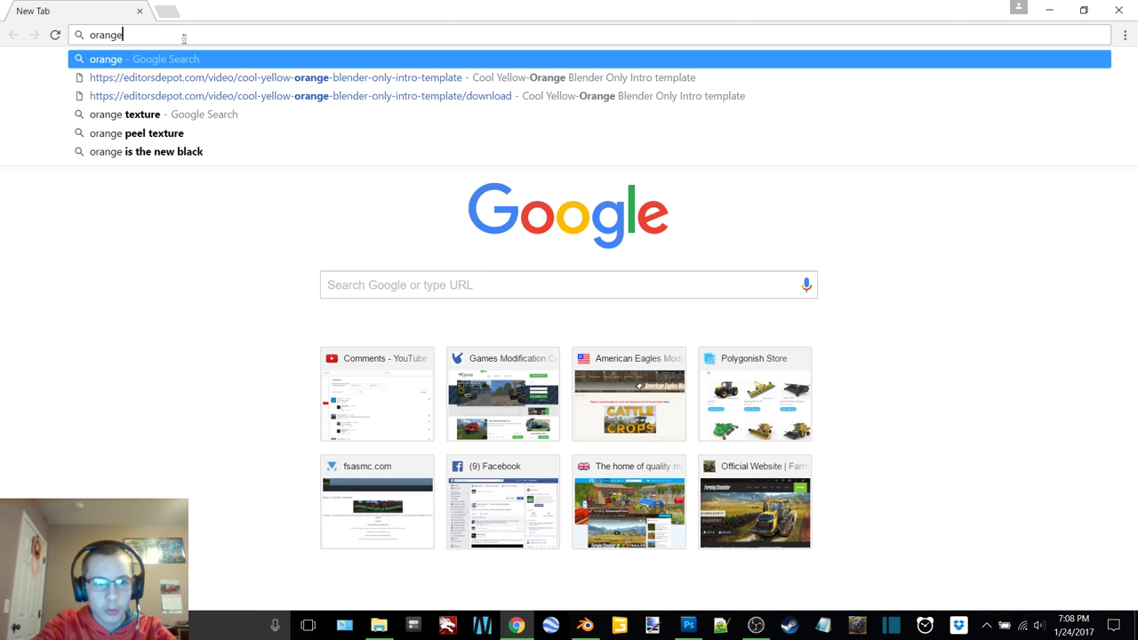
{"action": "key", "text": "BackSpace"}
{"action": "key", "text": "BackSpace"}
{"action": "key", "text": "BackSpace"}
{"action": "key", "text": "BackSpace"}
{"action": "key", "text": "BackSpace"}
{"action": "key", "text": "BackSpace"}
{"action": "type", "text": "round"}
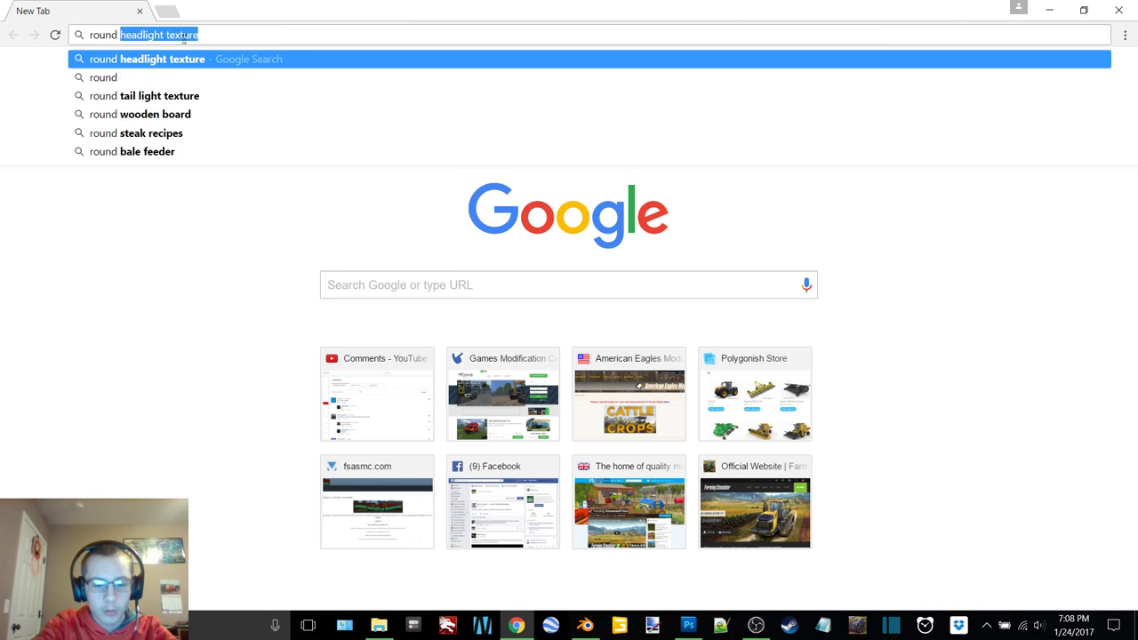
{"action": "type", "text": " orange lights texture"}
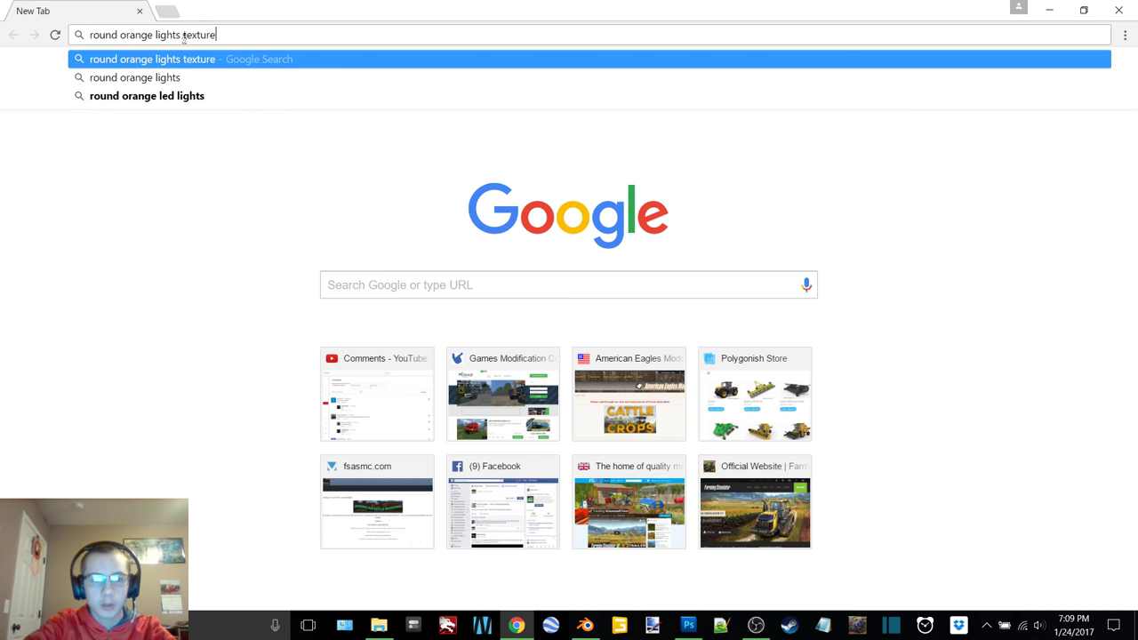
{"action": "key", "text": "Return"}
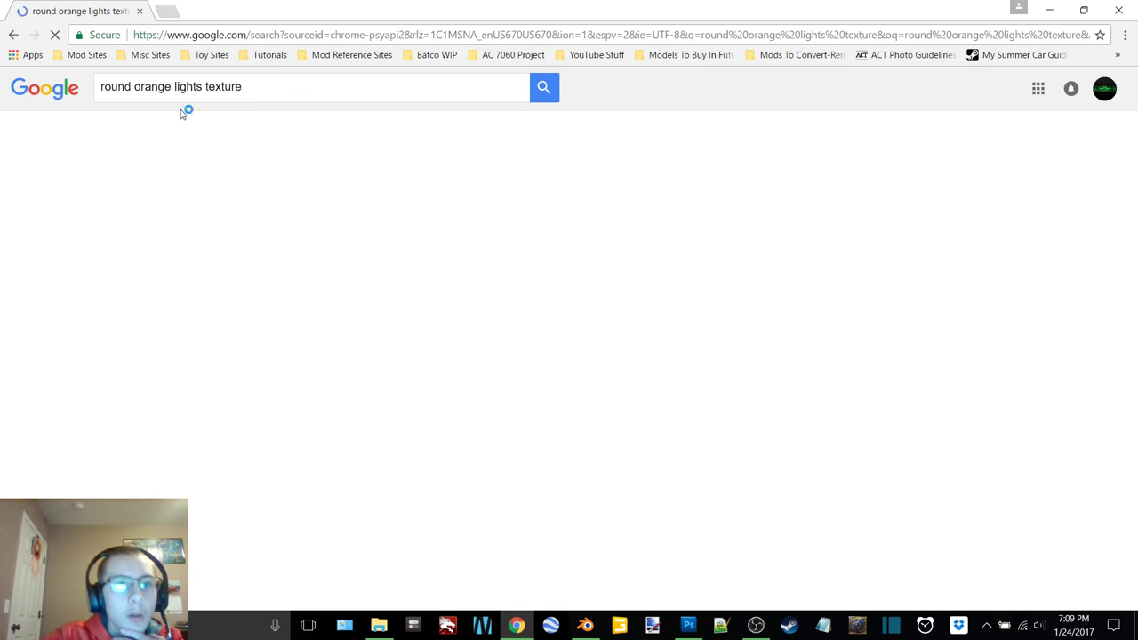
{"action": "left_click", "coordinate": [151, 132]}
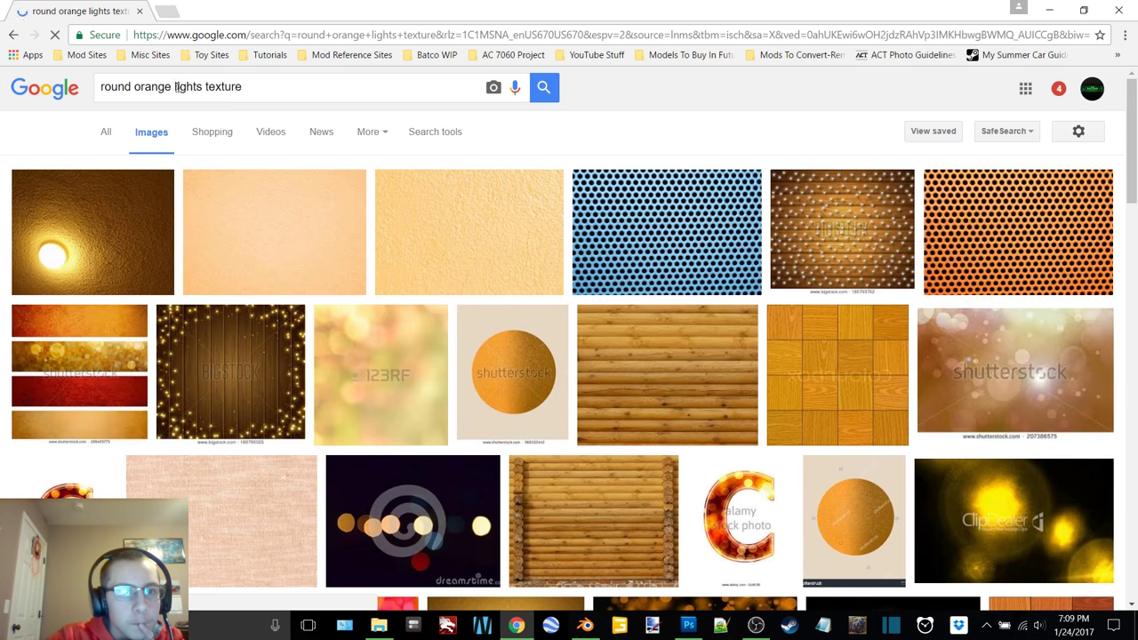
- Change the image search to "round orange blinker texture" and look through the results for a suitable lens picture
{"action": "left_click_drag", "start_coordinate": [177, 86], "coordinate": [203, 86]}
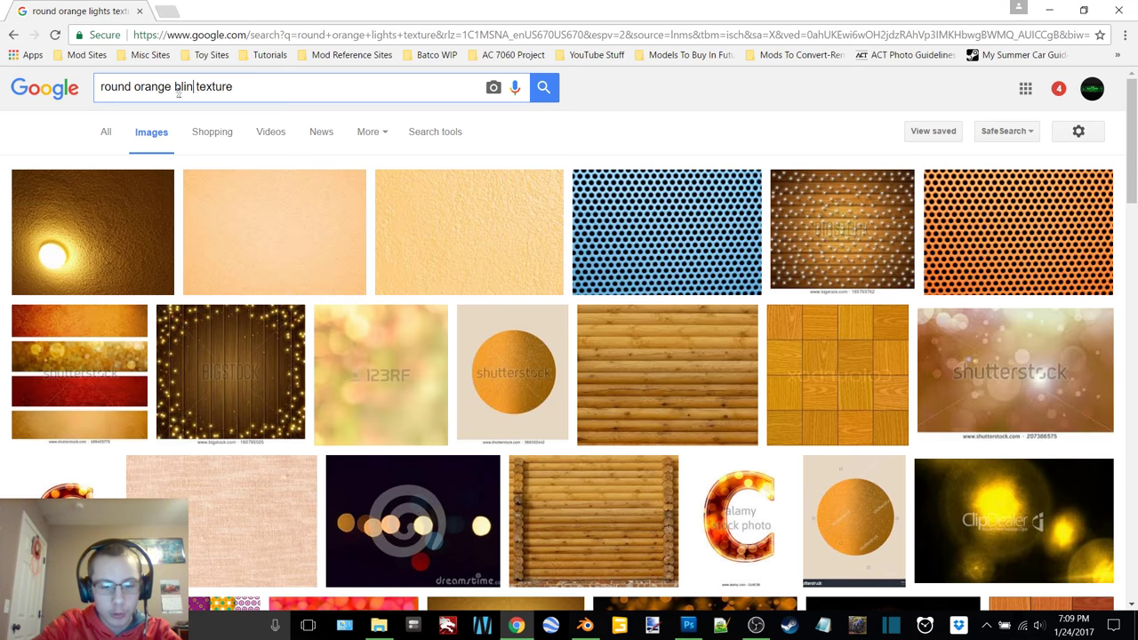
{"action": "type", "text": "blinker"}
{"action": "key", "text": "Return"}
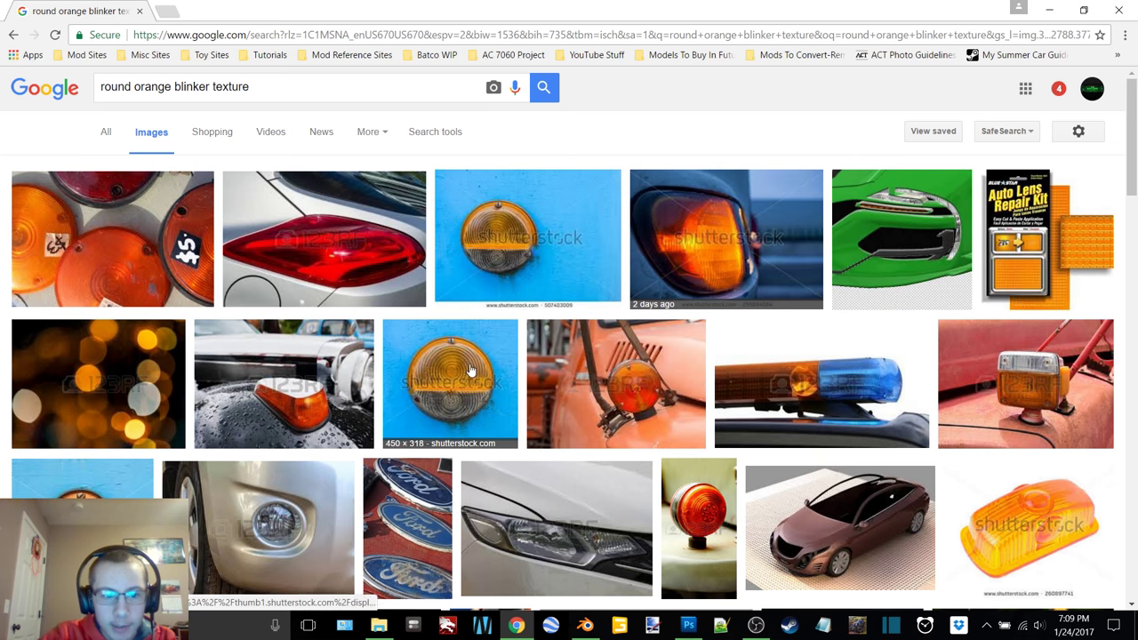
{"action": "scroll", "coordinate": [471, 371], "scroll_direction": "down", "scroll_amount": 8}
{"action": "scroll", "coordinate": [520, 342], "scroll_direction": "down", "scroll_amount": 5}
{"action": "scroll", "coordinate": [520, 342], "scroll_direction": "down", "scroll_amount": 3}
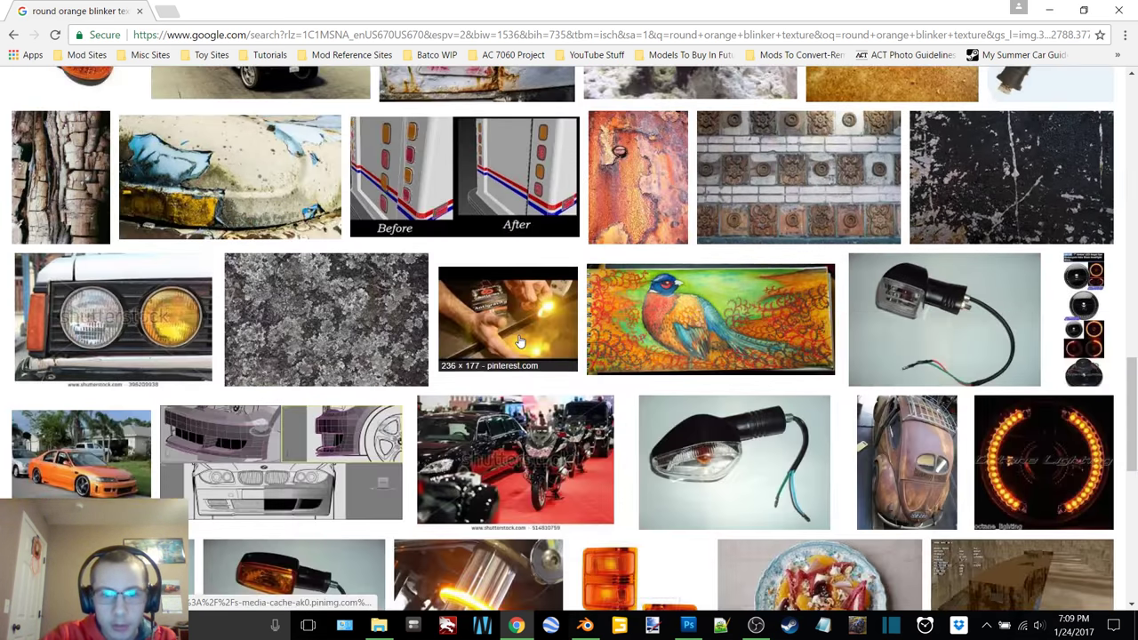
{"action": "scroll", "coordinate": [519, 342], "scroll_direction": "down", "scroll_amount": 3}
{"action": "scroll", "coordinate": [520, 342], "scroll_direction": "up", "scroll_amount": 15}
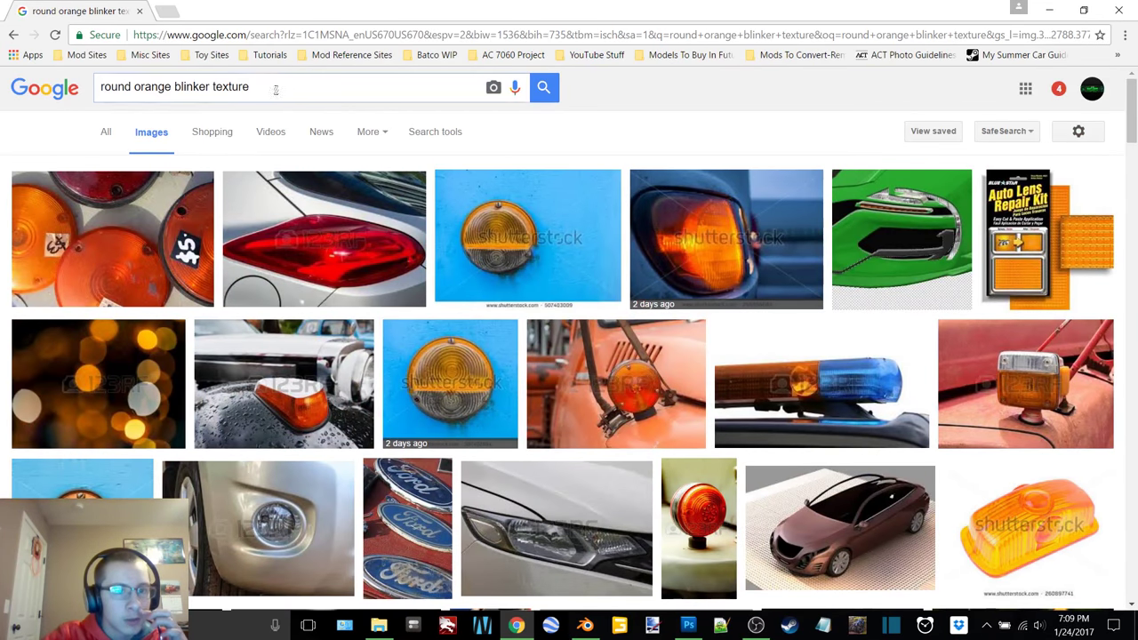
- Shorten the image search to "round orange blinker" and browse the results for a front-facing round orange lens
{"action": "left_click_drag", "start_coordinate": [272, 88], "coordinate": [228, 91]}
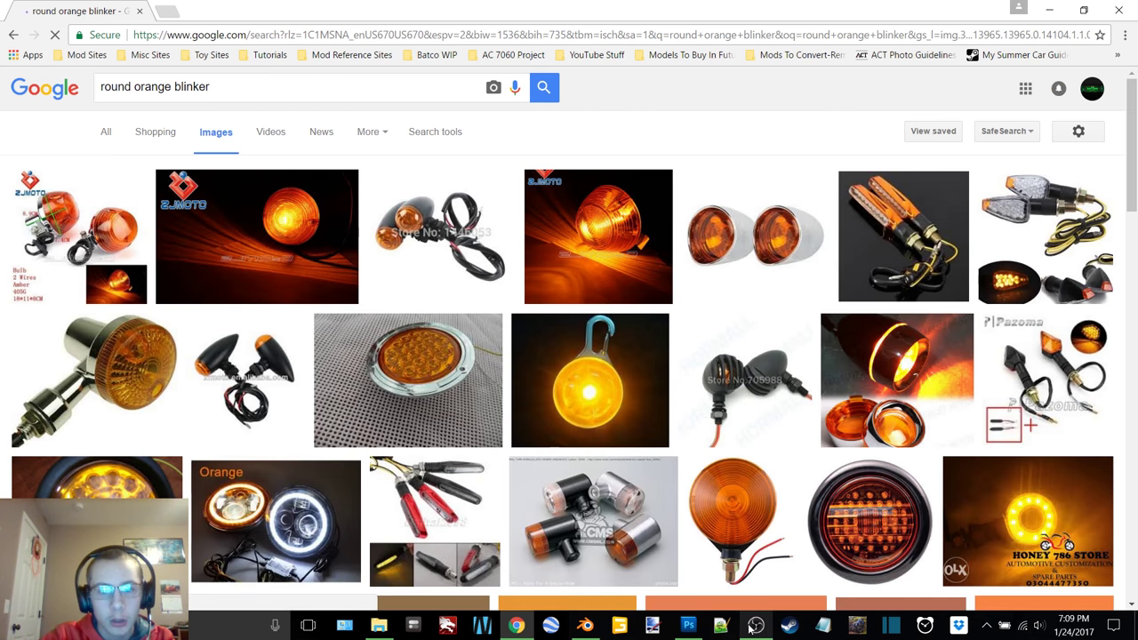
{"action": "left_click", "coordinate": [754, 625]}
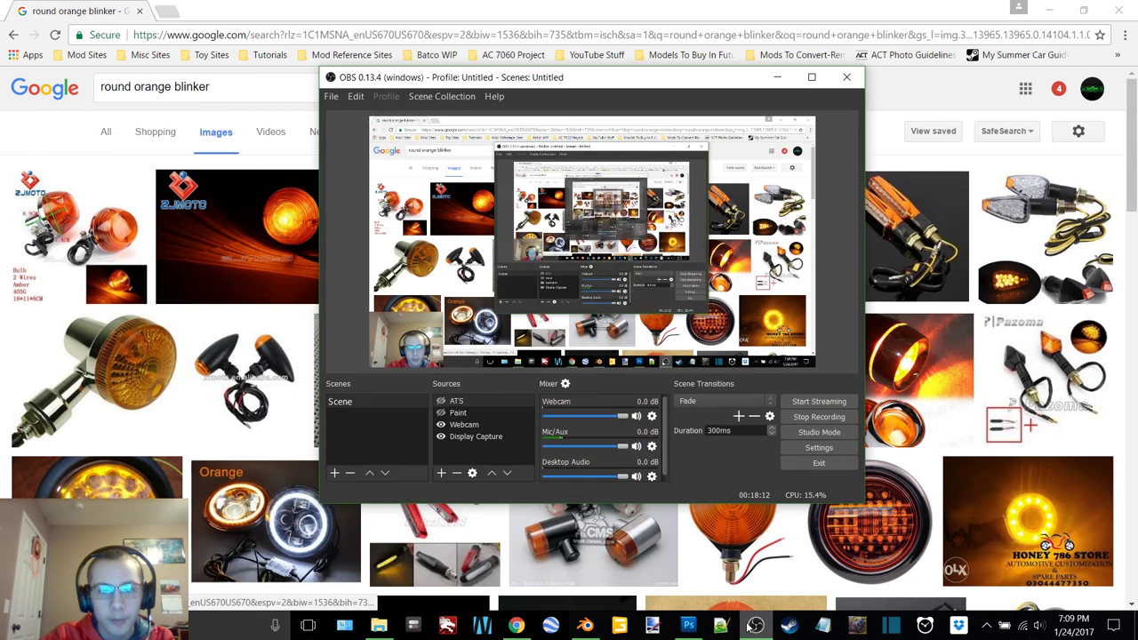
{"action": "left_click", "coordinate": [775, 77]}
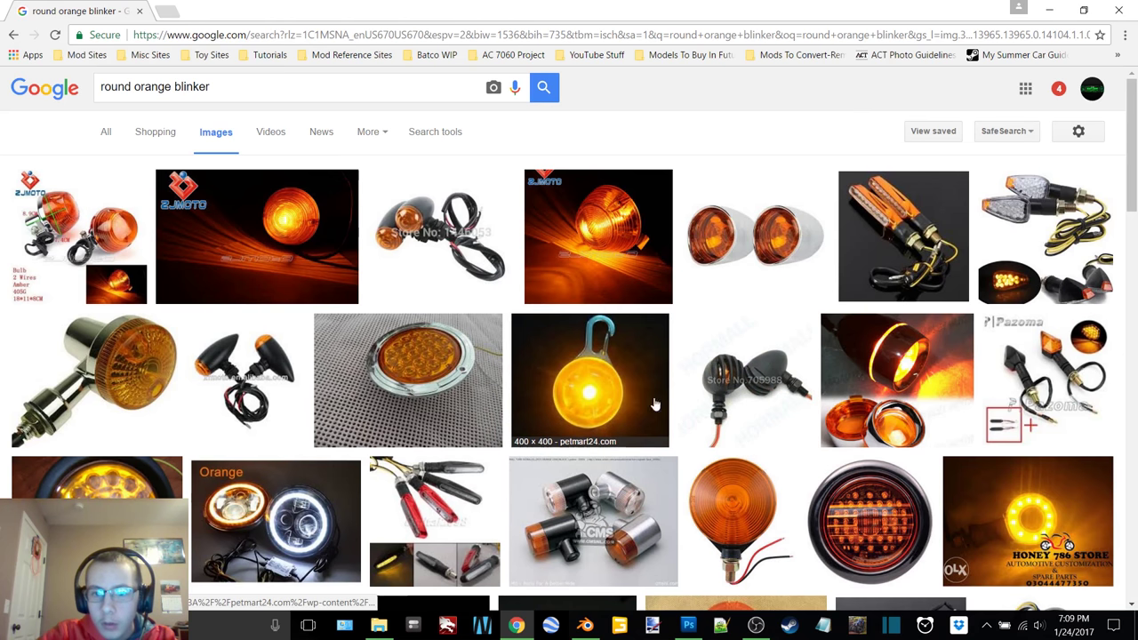
{"action": "scroll", "coordinate": [673, 382], "scroll_direction": "down", "scroll_amount": 2}
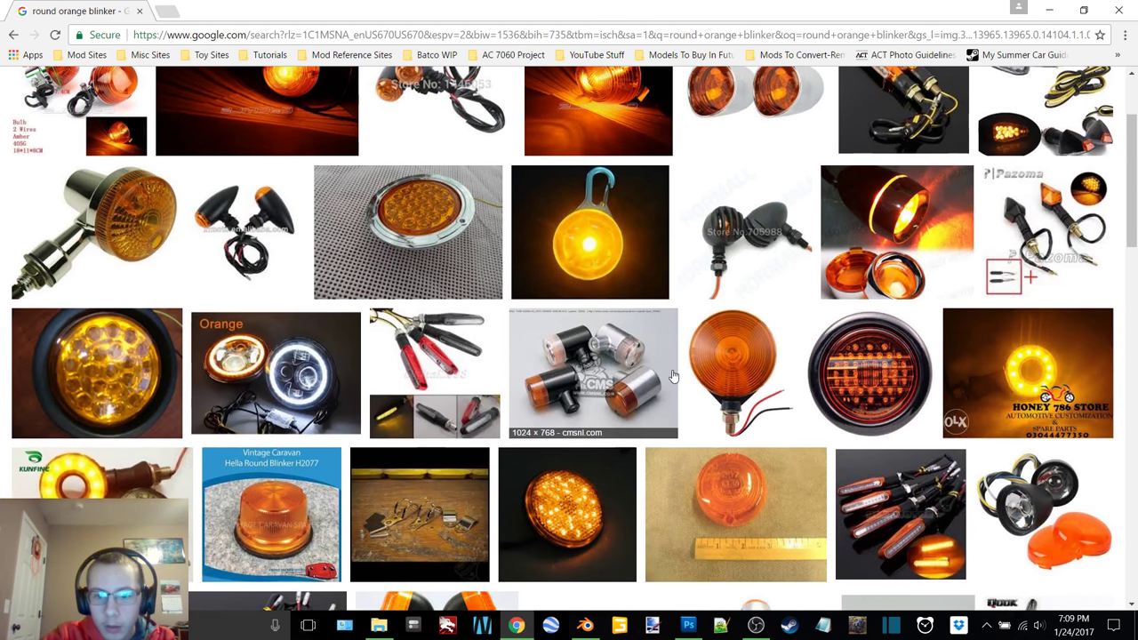
{"action": "scroll", "coordinate": [673, 375], "scroll_direction": "down", "scroll_amount": 5}
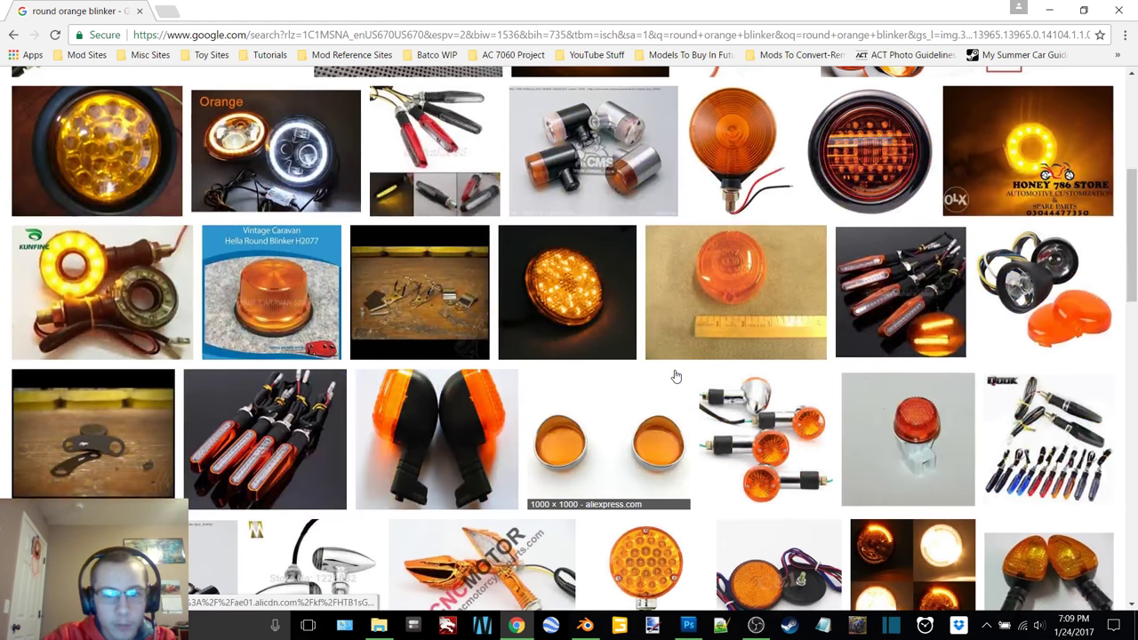
{"action": "scroll", "coordinate": [672, 375], "scroll_direction": "down", "scroll_amount": 4}
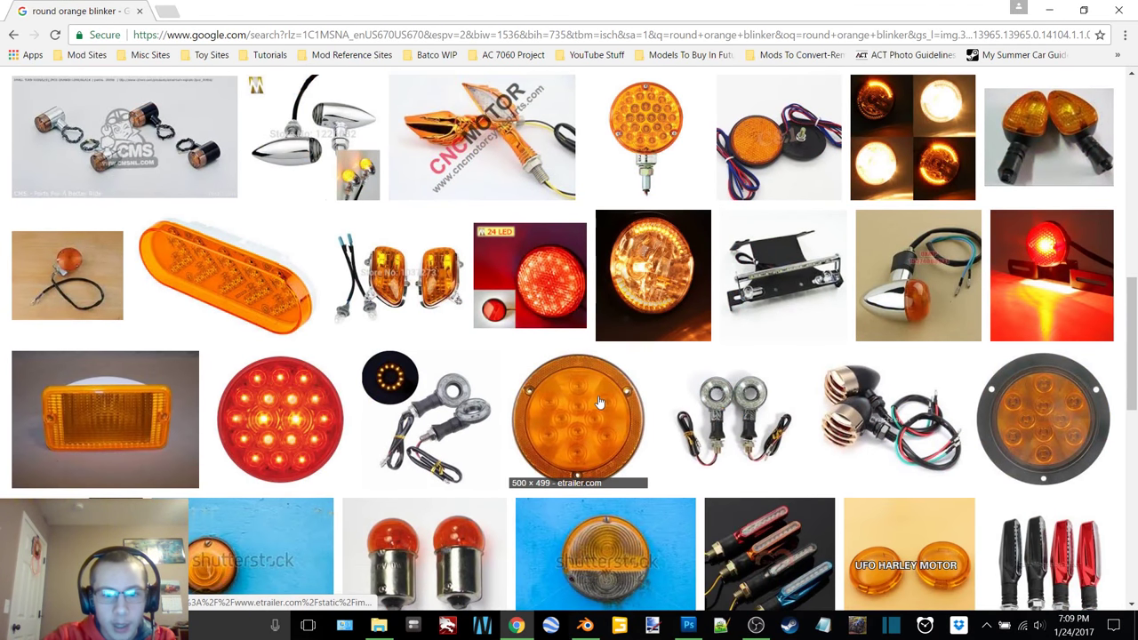
- Open the round amber etrailer.com light from the image results and copy its image
{"action": "left_click", "coordinate": [599, 403]}
{"action": "right_click", "coordinate": [477, 354]}
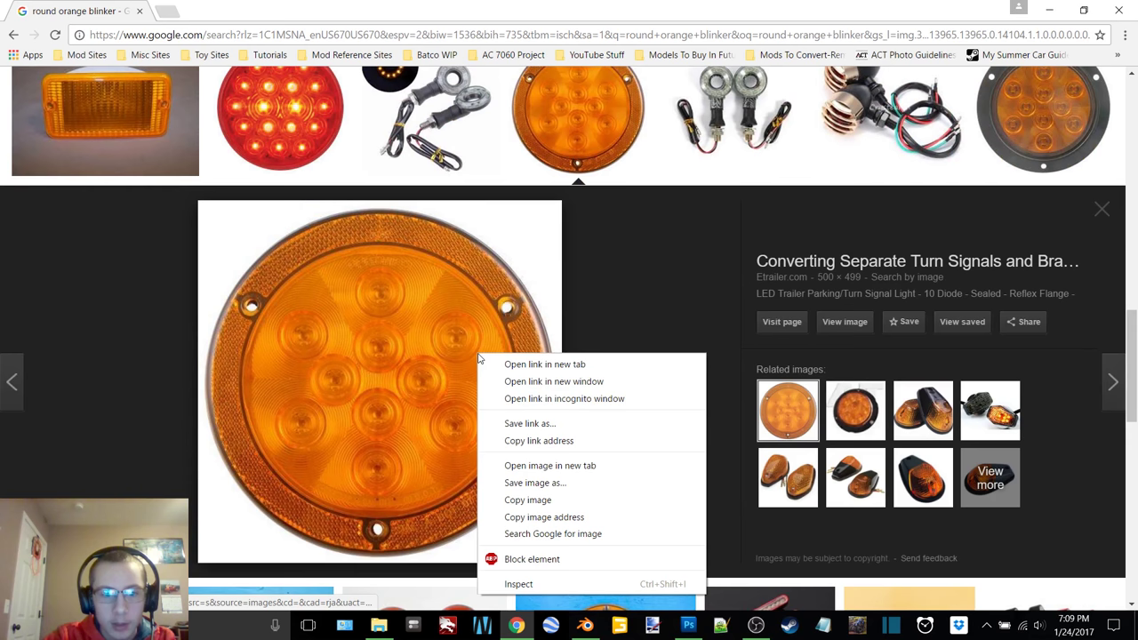
{"action": "left_click", "coordinate": [569, 501]}
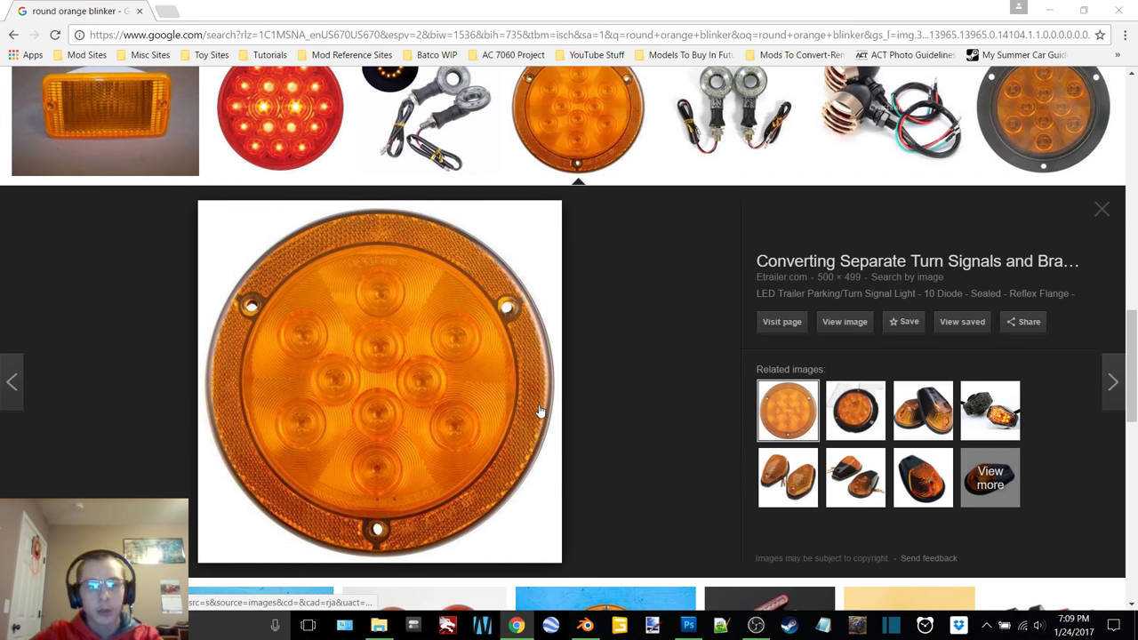
- Switch to paint.net and create a new canvas of 2048 × 2048 pixels
{"action": "key", "text": "alt+Tab"}
{"action": "key", "text": "ctrl+n"}
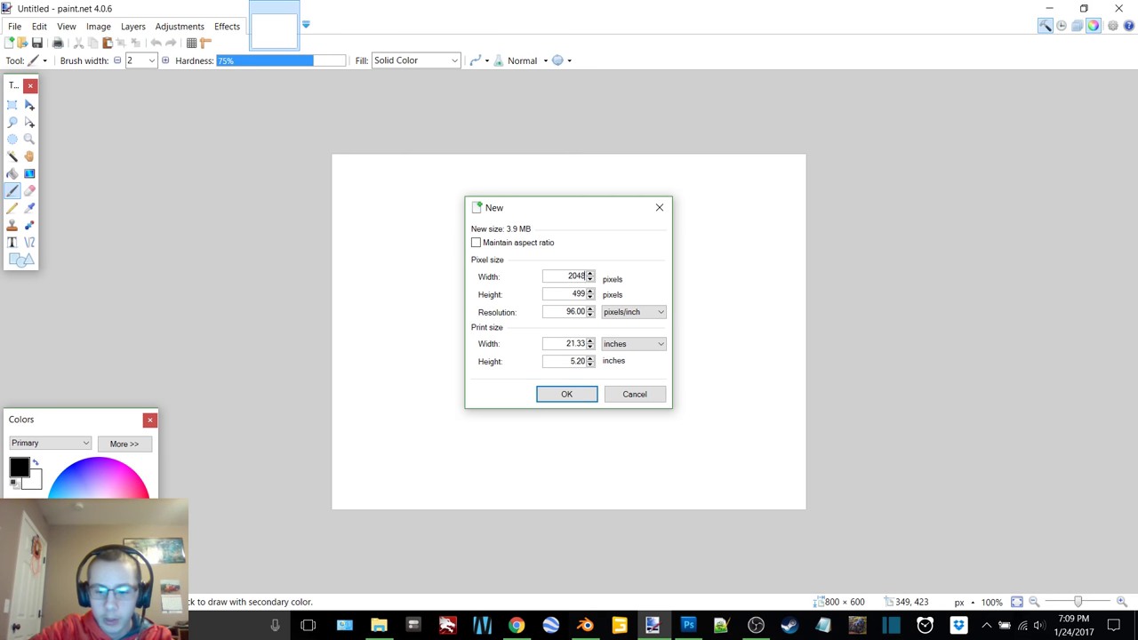
{"action": "key", "text": "Return"}
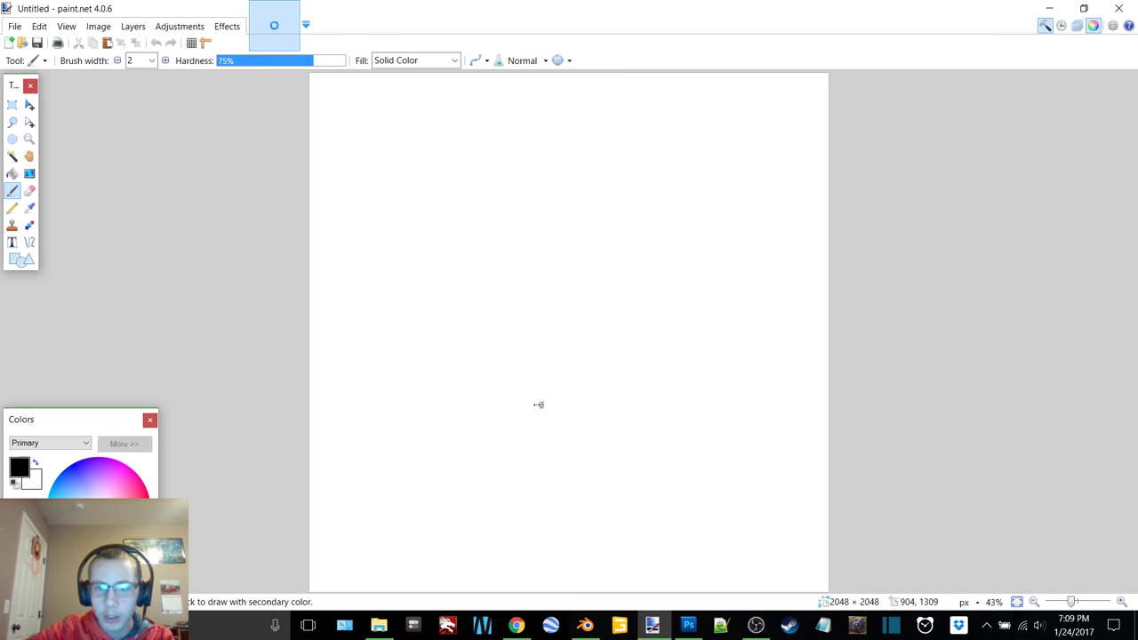
- Paste the copied light image and scale it up to fill the whole canvas
{"action": "key", "text": "ctrl+v"}
{"action": "scroll", "coordinate": [551, 324], "scroll_direction": "down", "scroll_amount": 1, "text": "ctrl"}
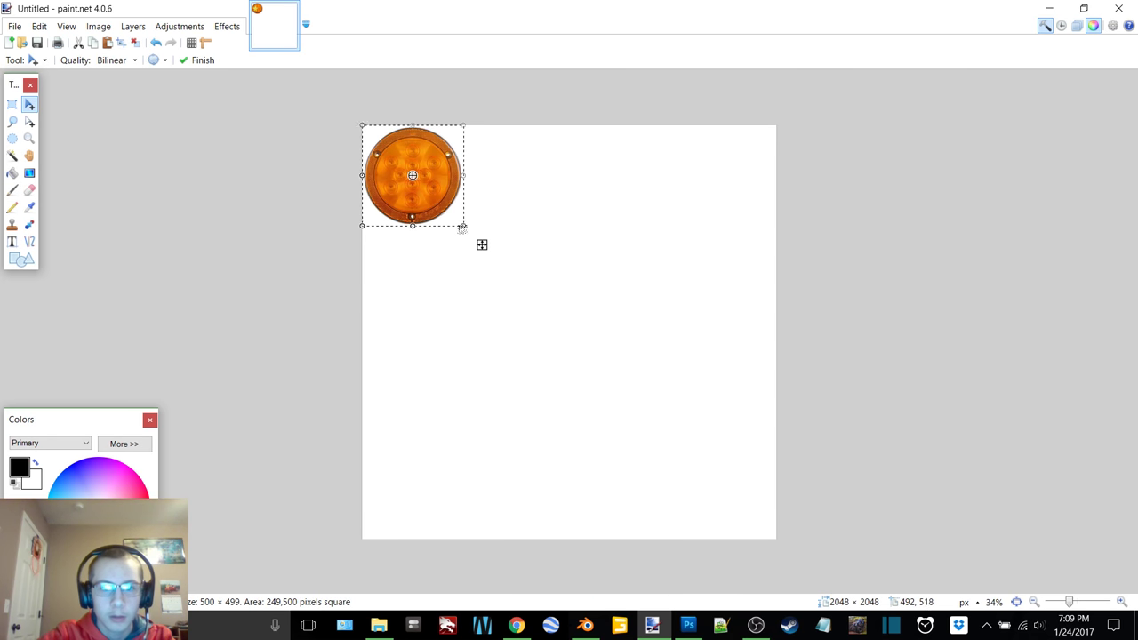
{"action": "left_click_drag", "start_coordinate": [462, 228], "coordinate": [777, 539]}
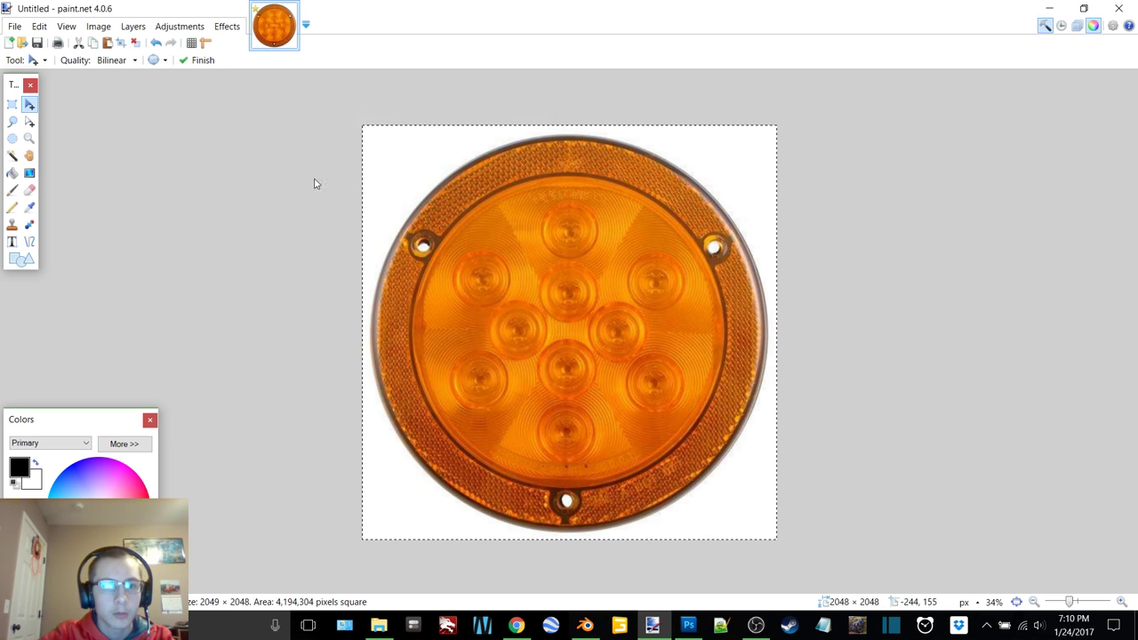
- Save the image as the PNG FlatbedBlinkers in the flatbed version's Textures folder and close paint.net
{"action": "key", "text": "ctrl+s"}
{"action": "type", "text": "FlatbedBlinker"}
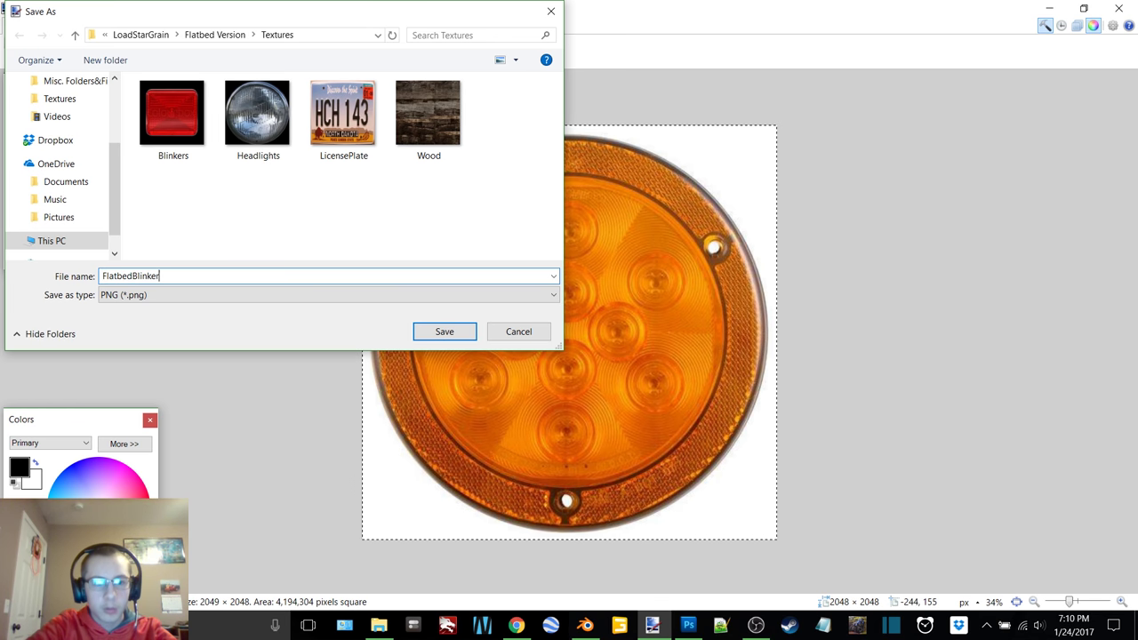
{"action": "type", "text": "s"}
{"action": "key", "text": "Return"}
{"action": "key", "text": "Return"}
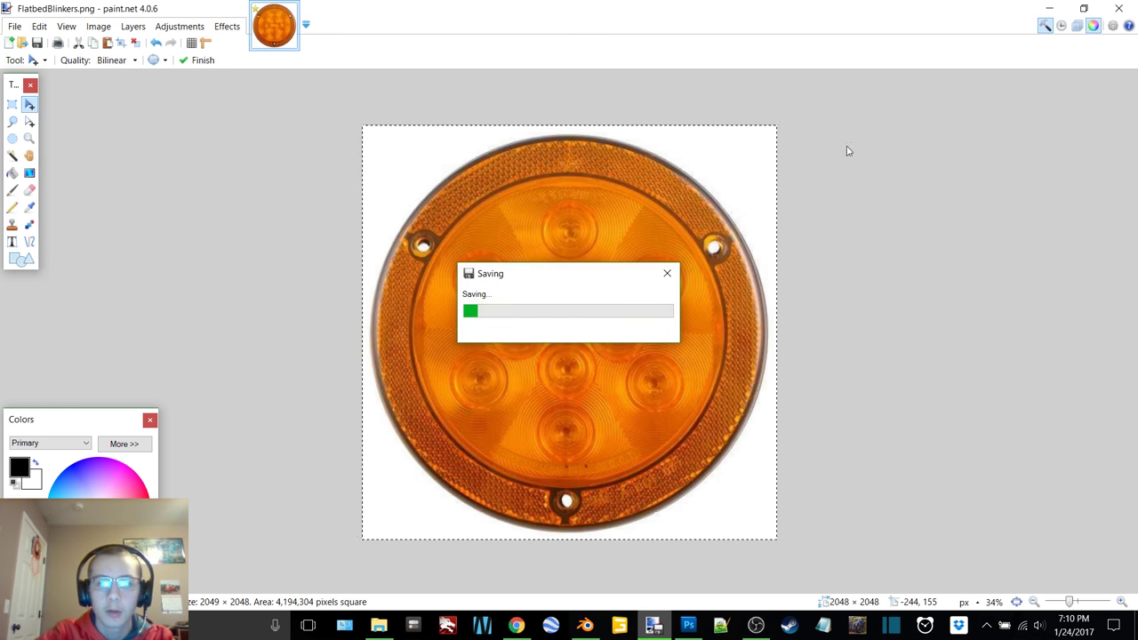
{"action": "left_click", "coordinate": [1118, 8]}
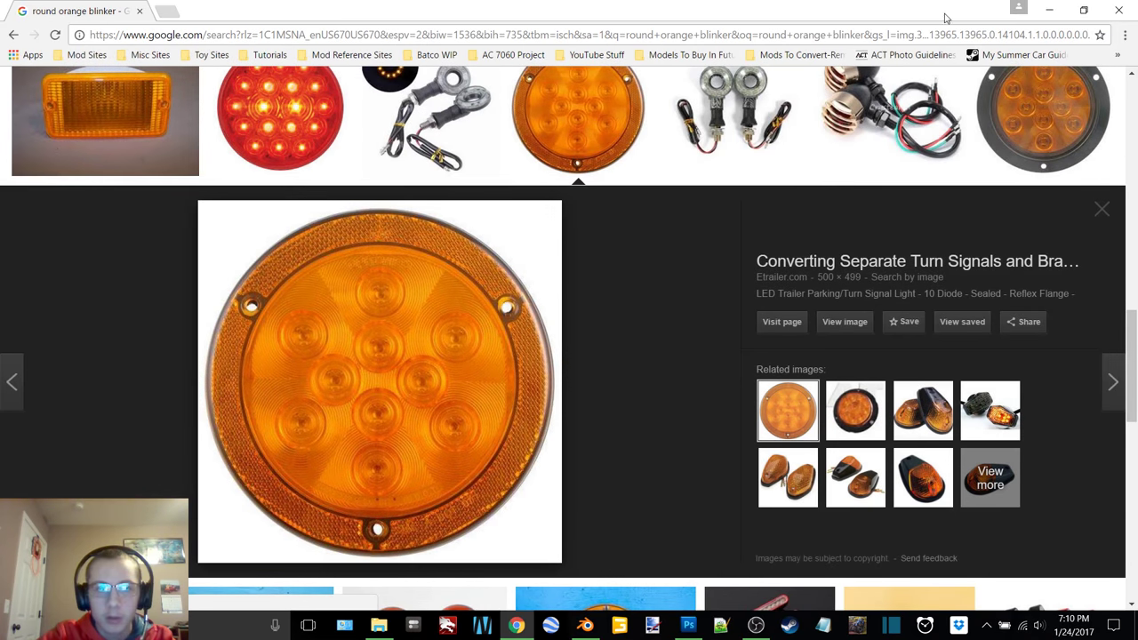
- Minimize the browser to return to Blender and select the Cab object
{"action": "left_click", "coordinate": [1049, 9]}
{"action": "middle_click_drag", "start_coordinate": [456, 244], "coordinate": [558, 250]}
{"action": "scroll", "coordinate": [494, 282], "scroll_direction": "up", "scroll_amount": 2}
{"action": "scroll", "coordinate": [558, 250], "scroll_direction": "down", "scroll_amount": 3}
{"action": "scroll", "coordinate": [1073, 153], "scroll_direction": "up", "scroll_amount": 2}
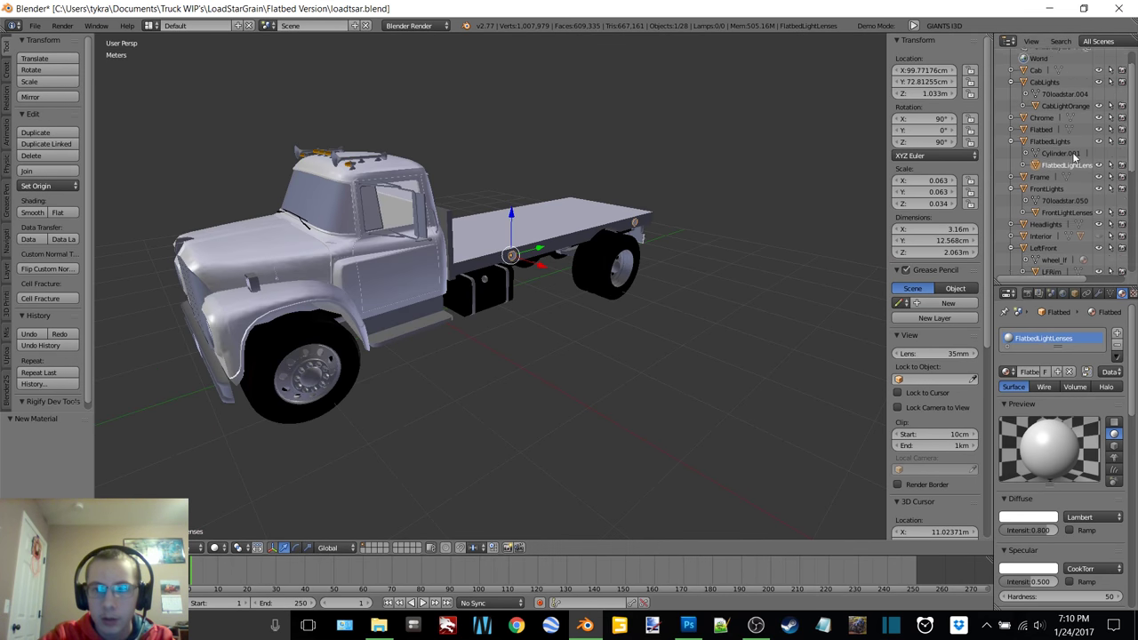
{"action": "scroll", "coordinate": [1067, 142], "scroll_direction": "up", "scroll_amount": 1}
{"action": "left_click", "coordinate": [1039, 93]}
- Hide the 3D view's properties sidebar and split the view, making the second area a narrower UV/Image Editor
{"action": "middle_click_drag", "start_coordinate": [595, 222], "coordinate": [589, 250]}
{"action": "middle_click_drag", "start_coordinate": [480, 230], "coordinate": [442, 262]}
{"action": "scroll", "coordinate": [445, 254], "scroll_direction": "up", "scroll_amount": 8}
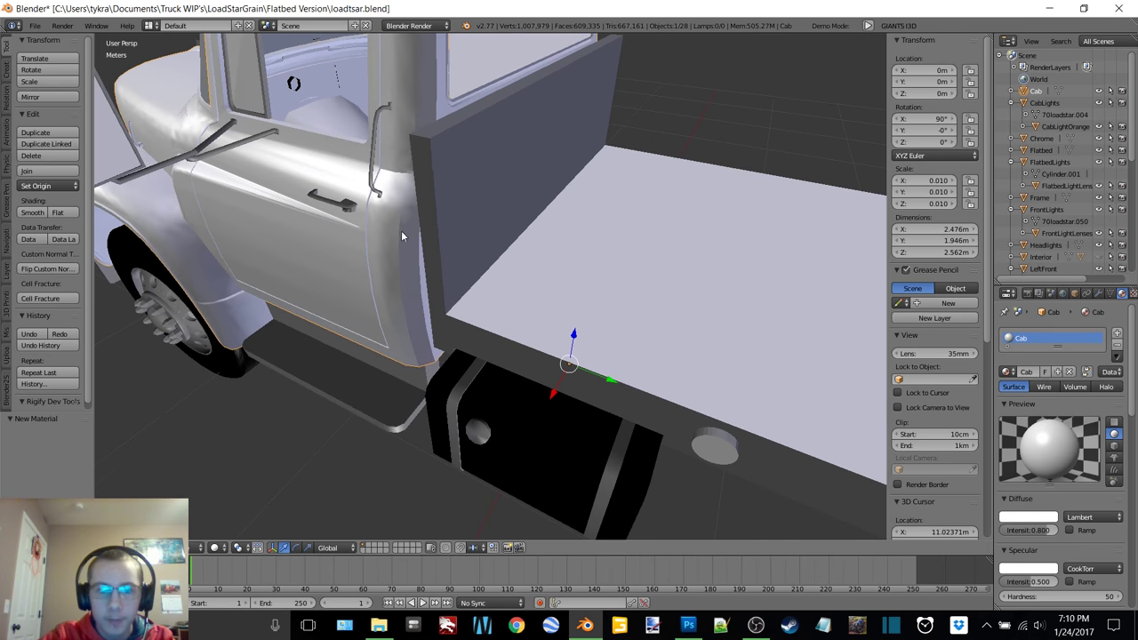
{"action": "scroll", "coordinate": [464, 249], "scroll_direction": "down", "scroll_amount": 8}
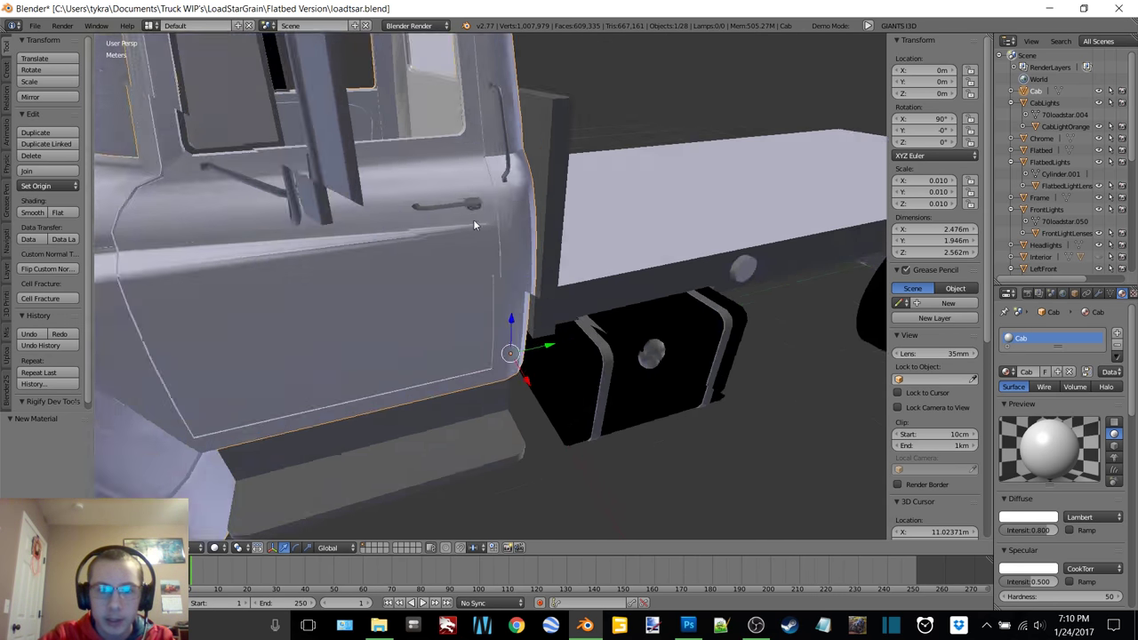
{"action": "middle_click_drag", "start_coordinate": [511, 232], "coordinate": [546, 222]}
{"action": "key", "text": "n"}
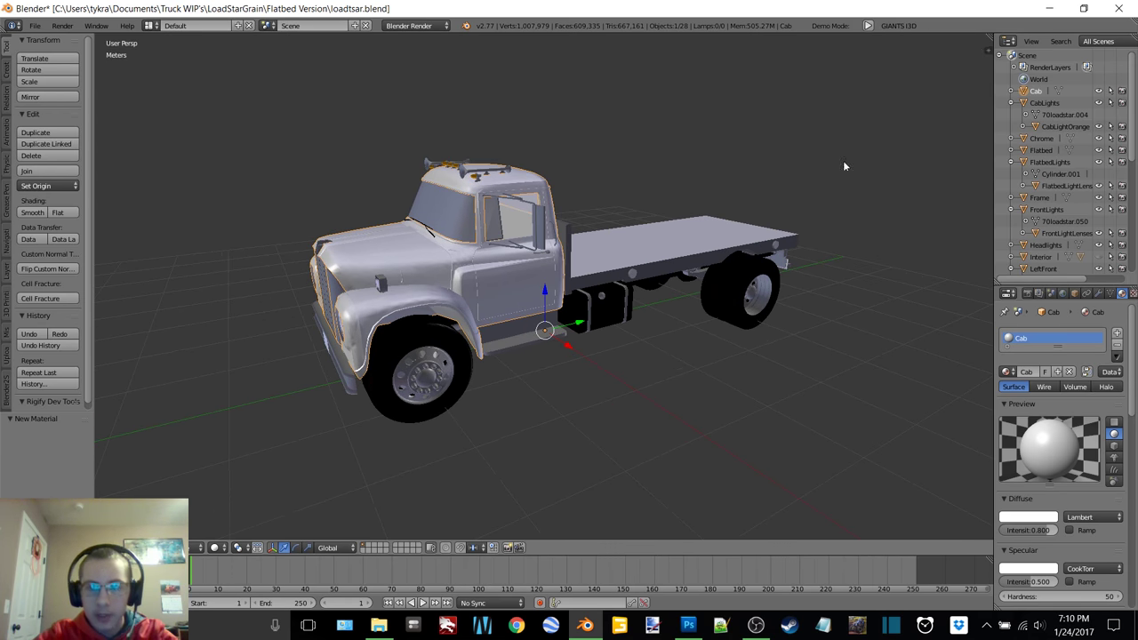
{"action": "left_click_drag", "start_coordinate": [991, 36], "coordinate": [515, 148]}
{"action": "left_click", "coordinate": [525, 548]}
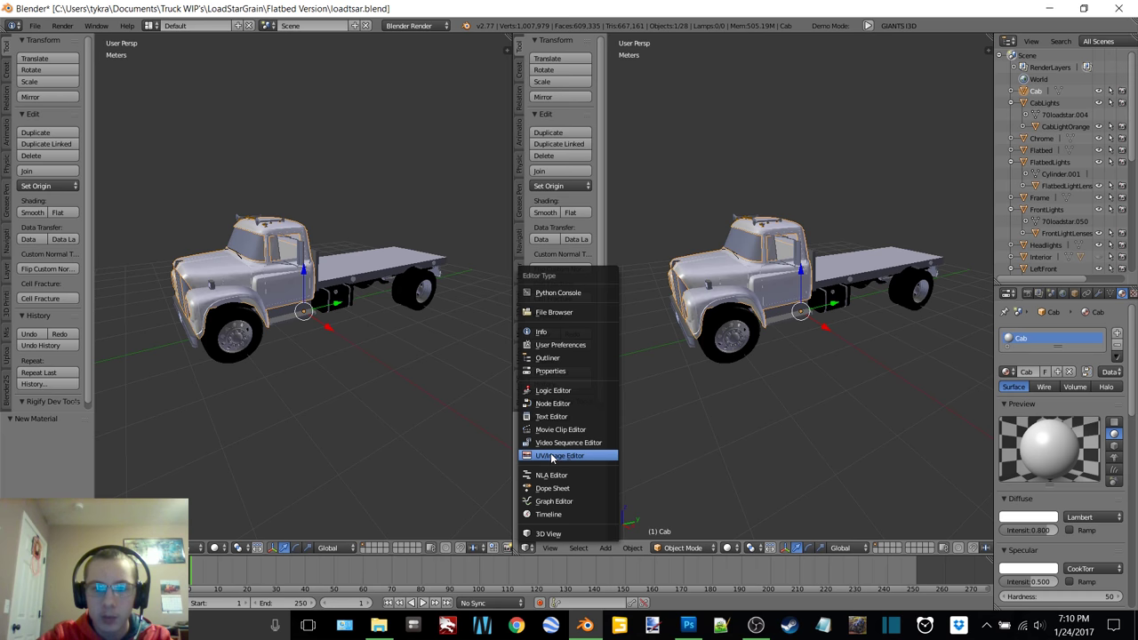
{"action": "left_click", "coordinate": [552, 456]}
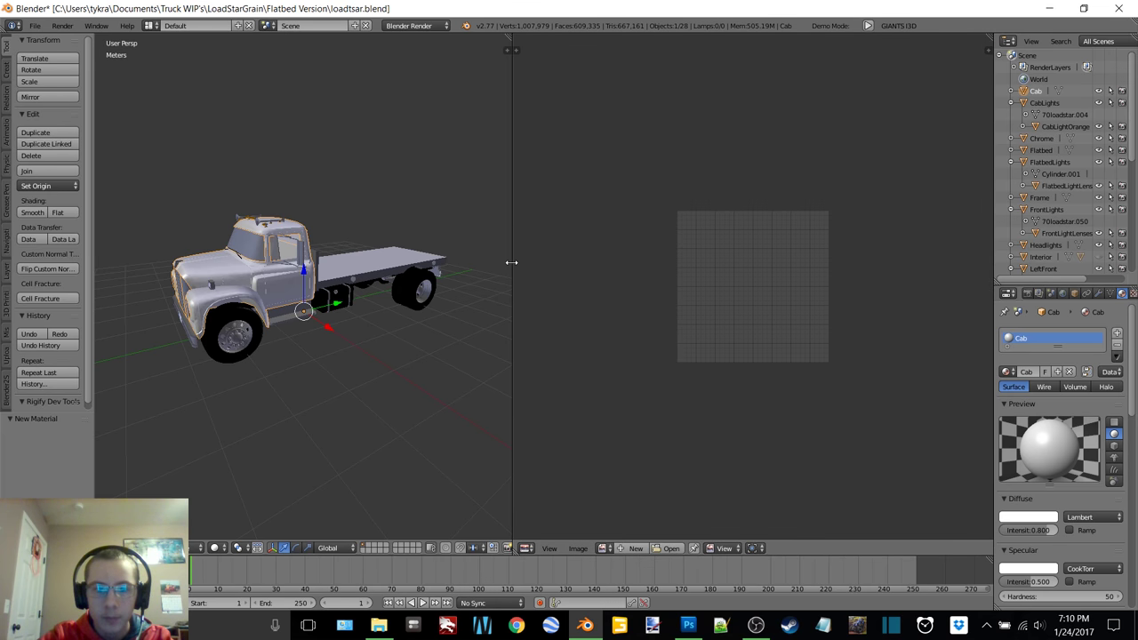
{"action": "left_click_drag", "start_coordinate": [511, 262], "coordinate": [556, 262]}
- Enter Edit Mode on the cab and select its entire mesh
{"action": "key", "text": "Tab"}
{"action": "left_click", "coordinate": [448, 291]}
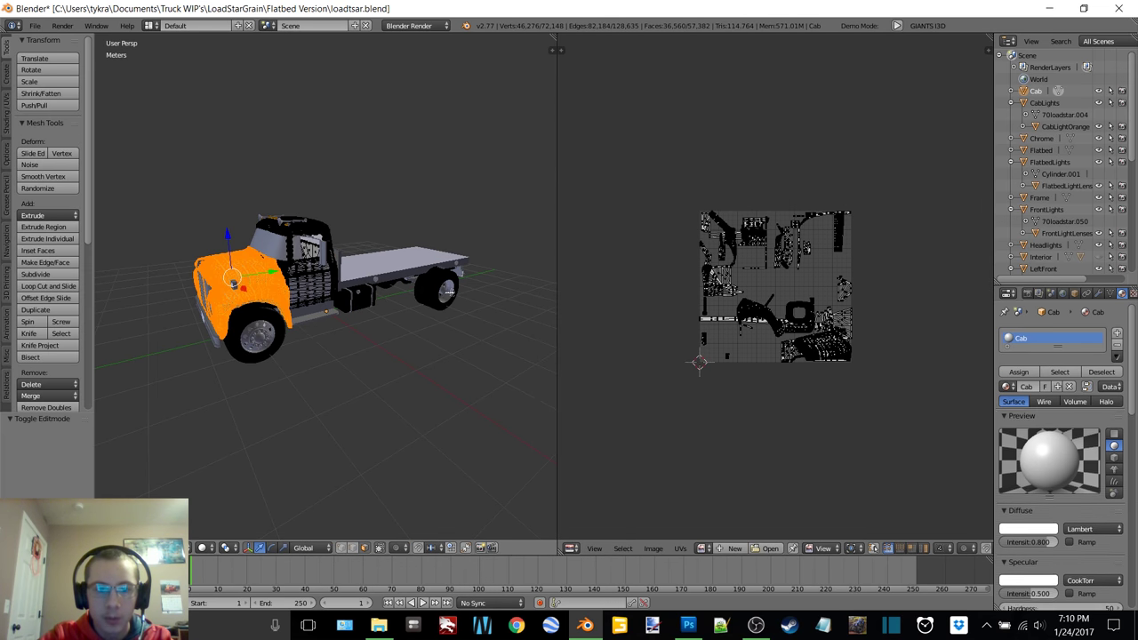
{"action": "key", "text": "a"}
{"action": "key", "text": "a"}
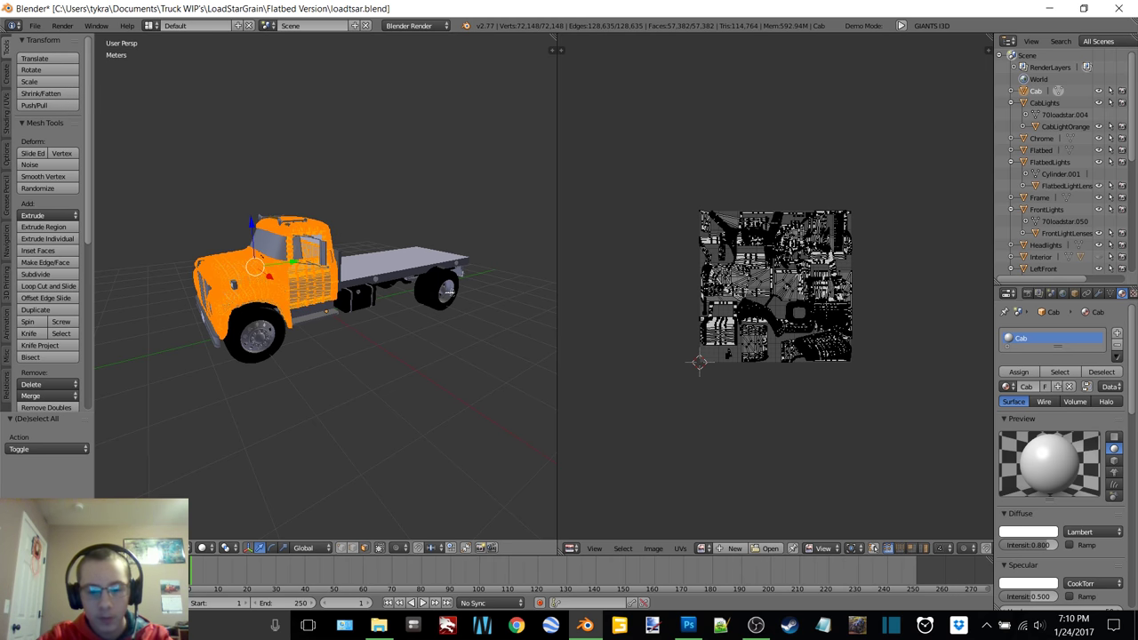
- Unwrap the selected cab mesh with Smart UV Project, using an island margin of 0.01
{"action": "key", "text": "u"}
{"action": "left_click", "coordinate": [447, 305]}
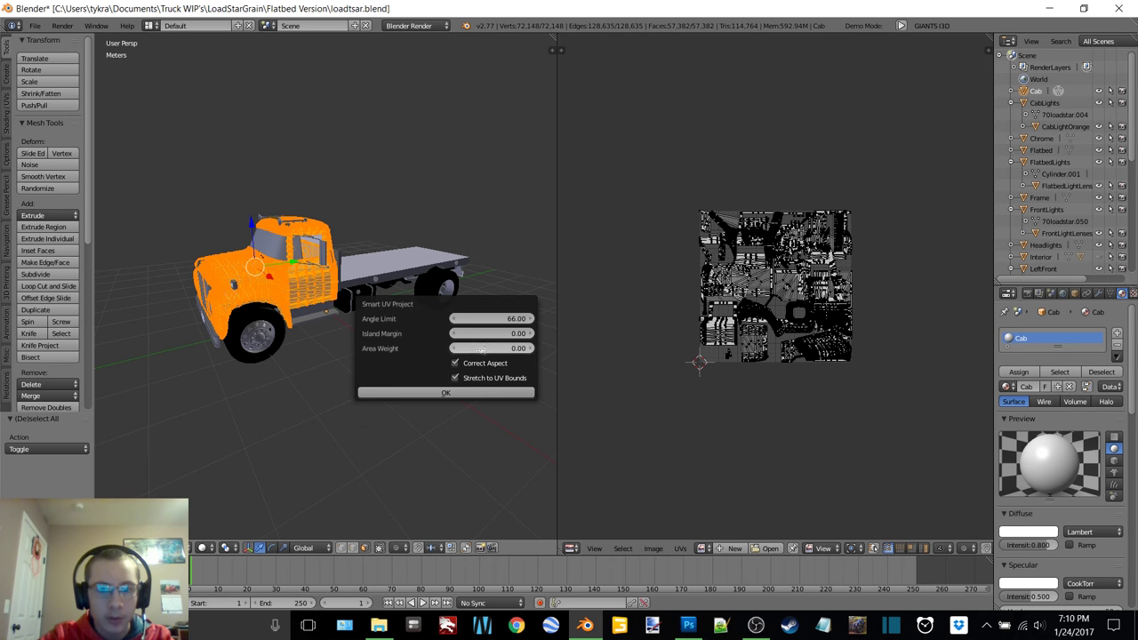
{"action": "double_click", "coordinate": [490, 332]}
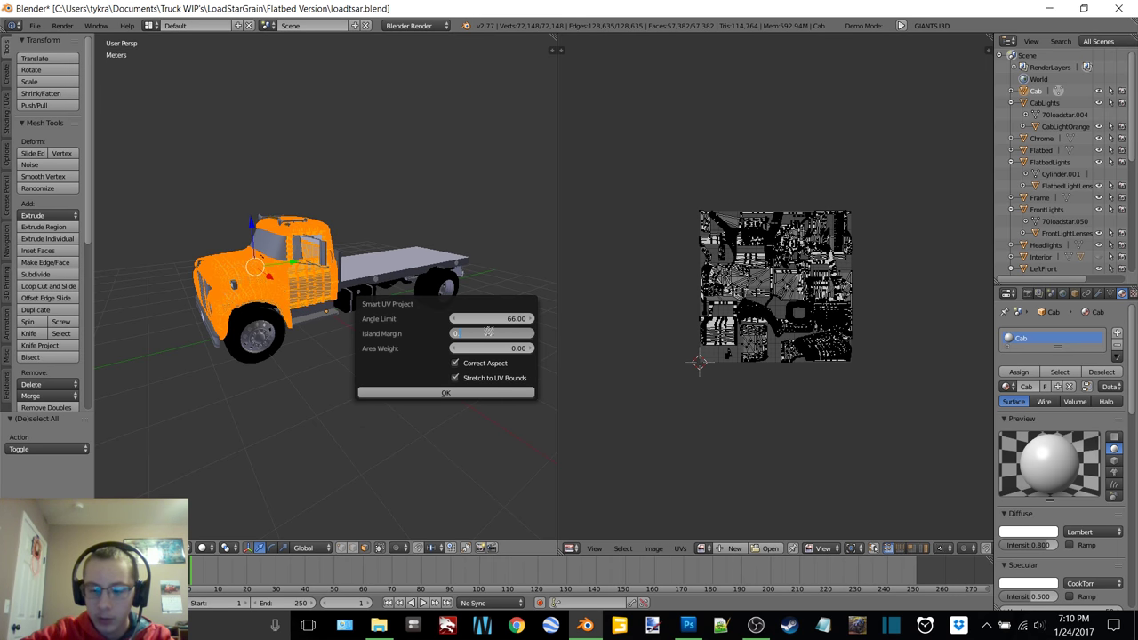
{"action": "key", "text": "Return"}
{"action": "left_click", "coordinate": [505, 331]}
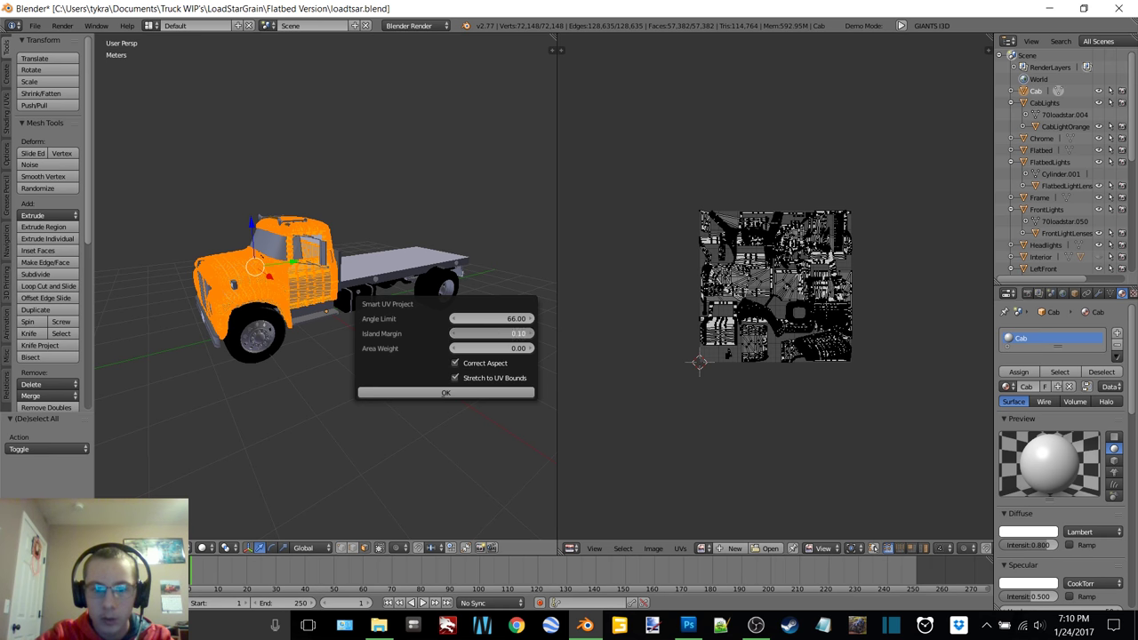
{"action": "type", "text": "0.01"}
{"action": "key", "text": "Return"}
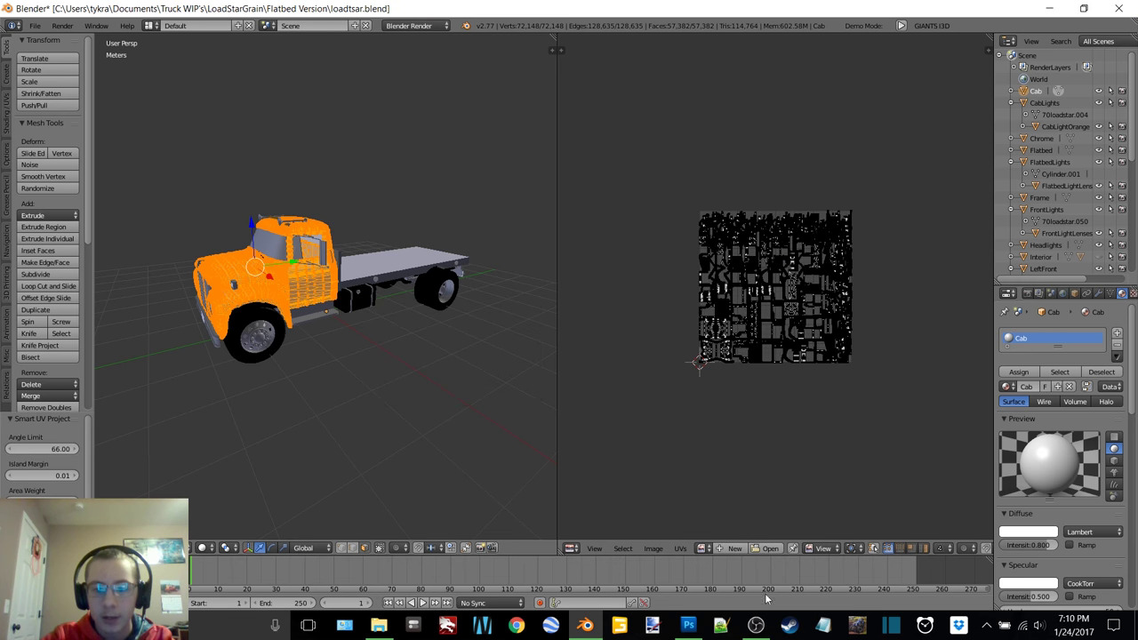
{"action": "left_click", "coordinate": [756, 625]}
{"action": "left_click", "coordinate": [776, 78]}
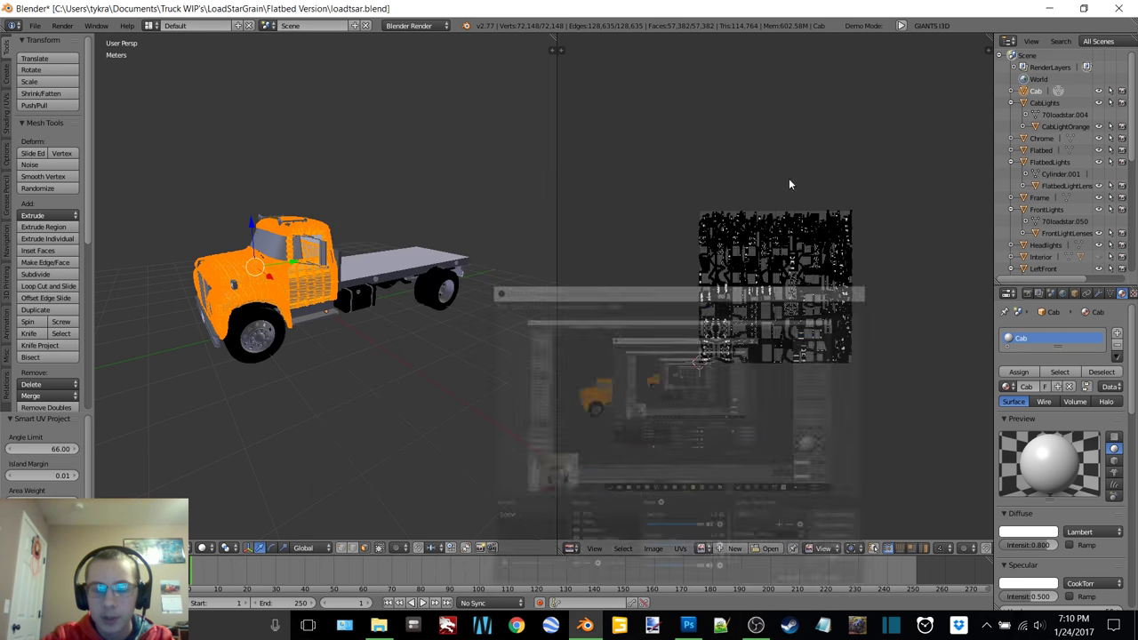
- Create a blank 2048 × 2048 px image named Cab in the UV/Image Editor
{"action": "scroll", "coordinate": [798, 329], "scroll_direction": "up", "scroll_amount": 4}
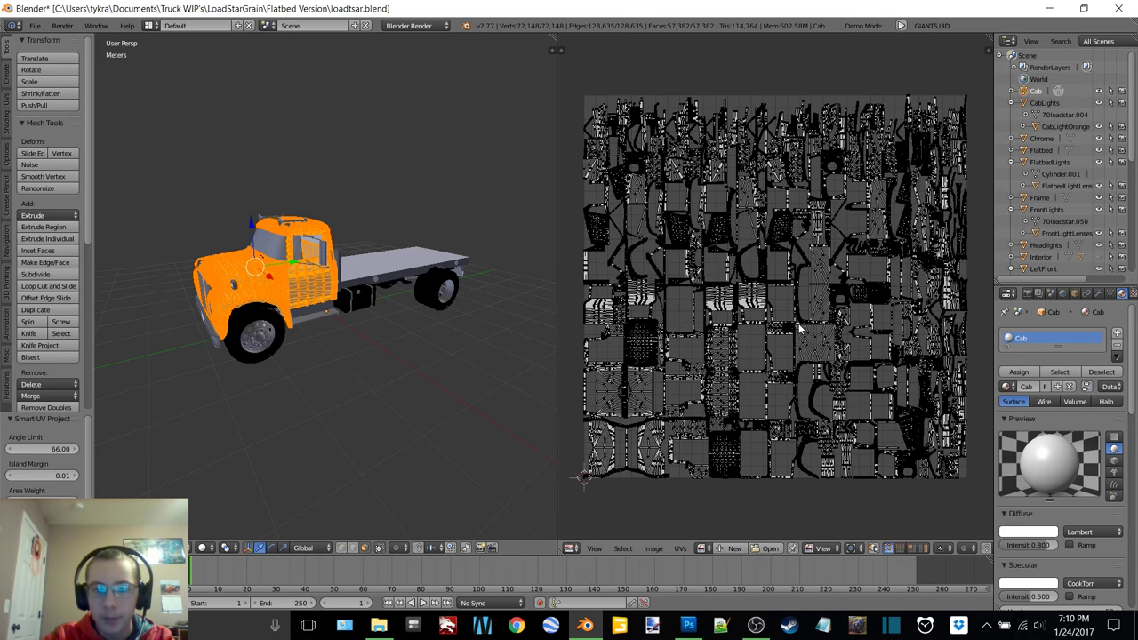
{"action": "left_click", "coordinate": [734, 548]}
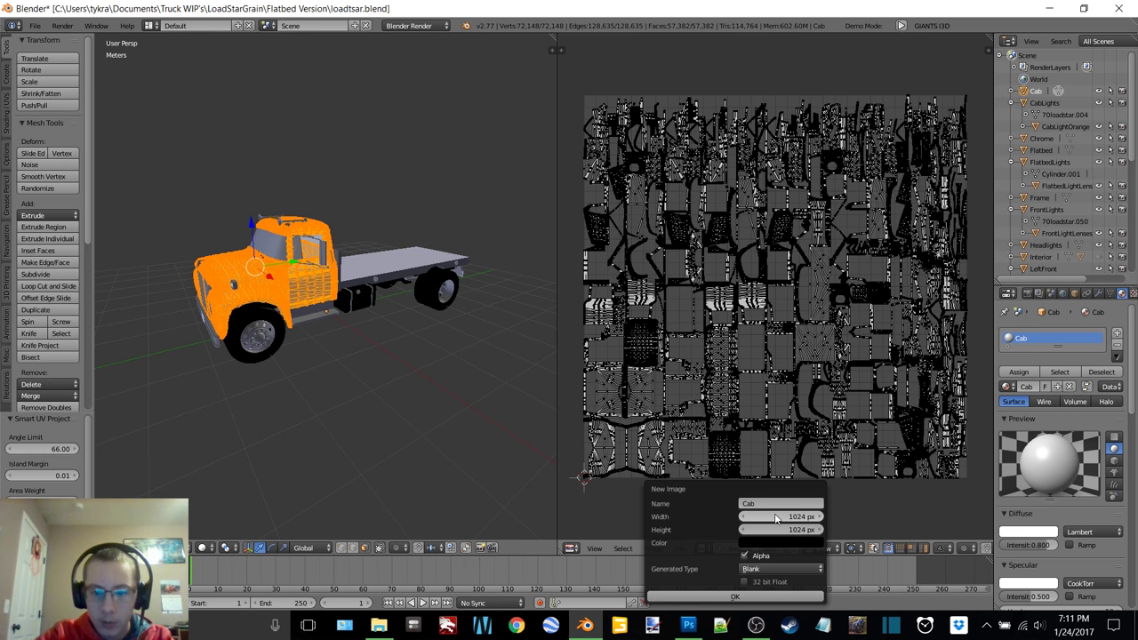
{"action": "left_click", "coordinate": [775, 517]}
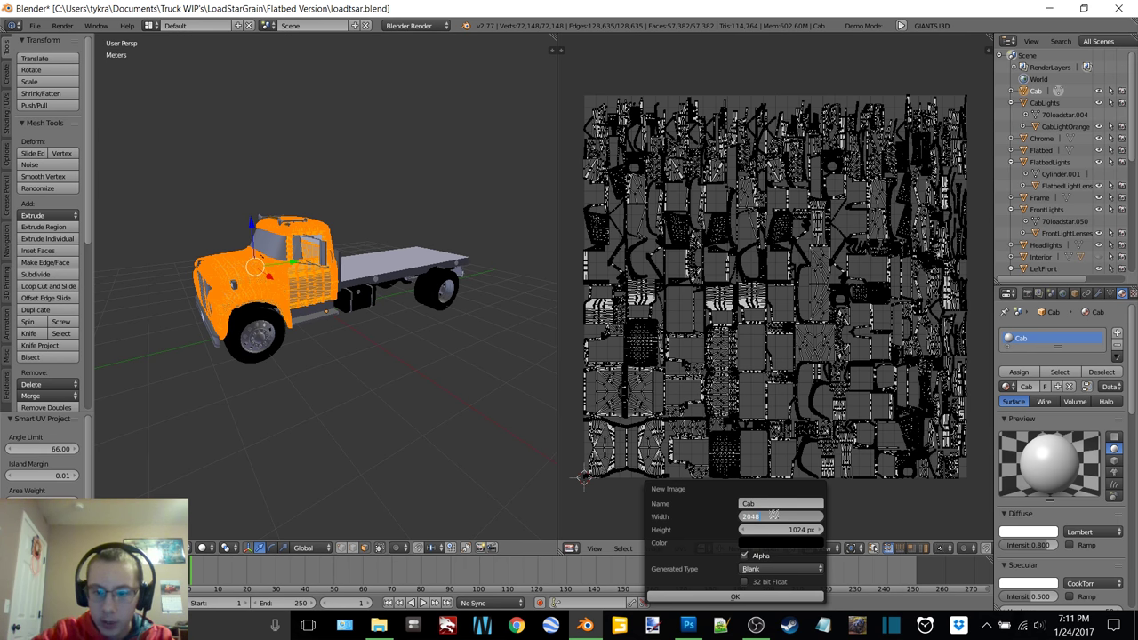
{"action": "left_click", "coordinate": [777, 528]}
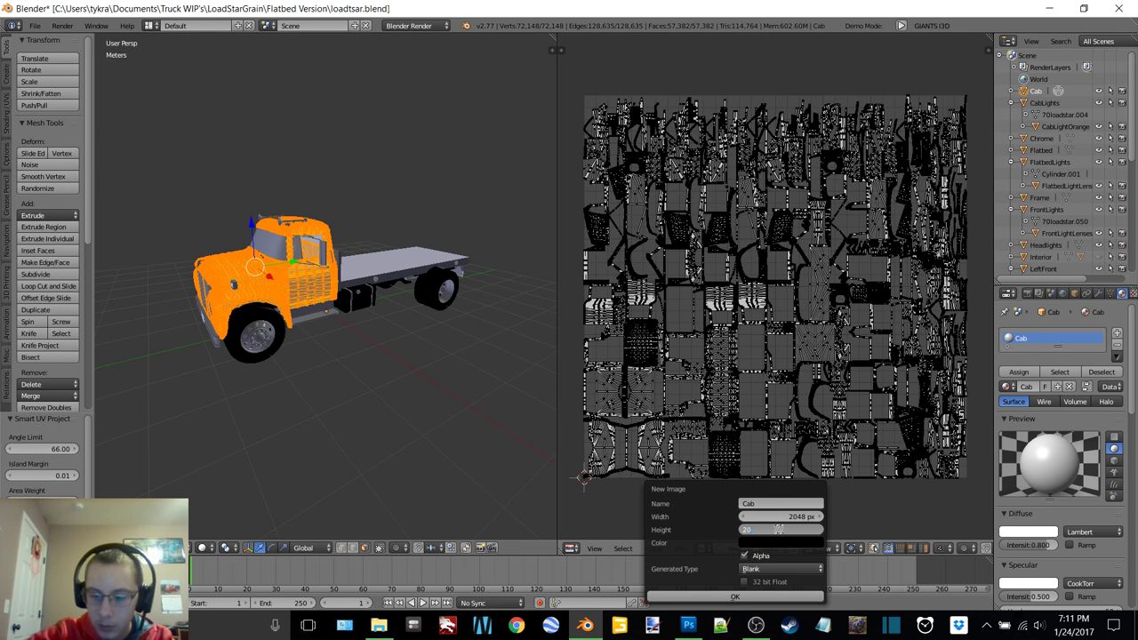
{"action": "type", "text": "2048"}
{"action": "key", "text": "Return"}
{"action": "left_click", "coordinate": [734, 596]}
{"action": "scroll", "coordinate": [787, 368], "scroll_direction": "up", "scroll_amount": 3}
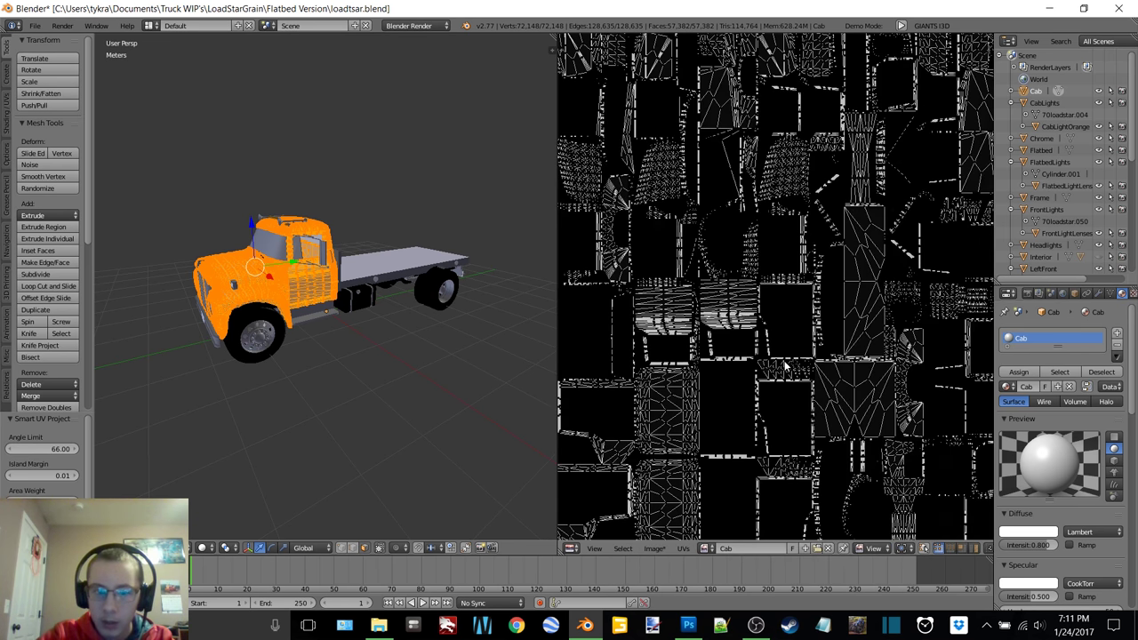
- Display the truck in wireframe and widen the 3D view next to the UV layout
{"action": "scroll", "coordinate": [785, 364], "scroll_direction": "down", "scroll_amount": 2}
{"action": "key", "text": "z"}
{"action": "left_click", "coordinate": [404, 216]}
{"action": "scroll", "coordinate": [373, 285], "scroll_direction": "up", "scroll_amount": 5}
{"action": "middle_click_drag", "start_coordinate": [355, 297], "coordinate": [434, 306]}
{"action": "scroll", "coordinate": [347, 294], "scroll_direction": "down", "scroll_amount": 4}
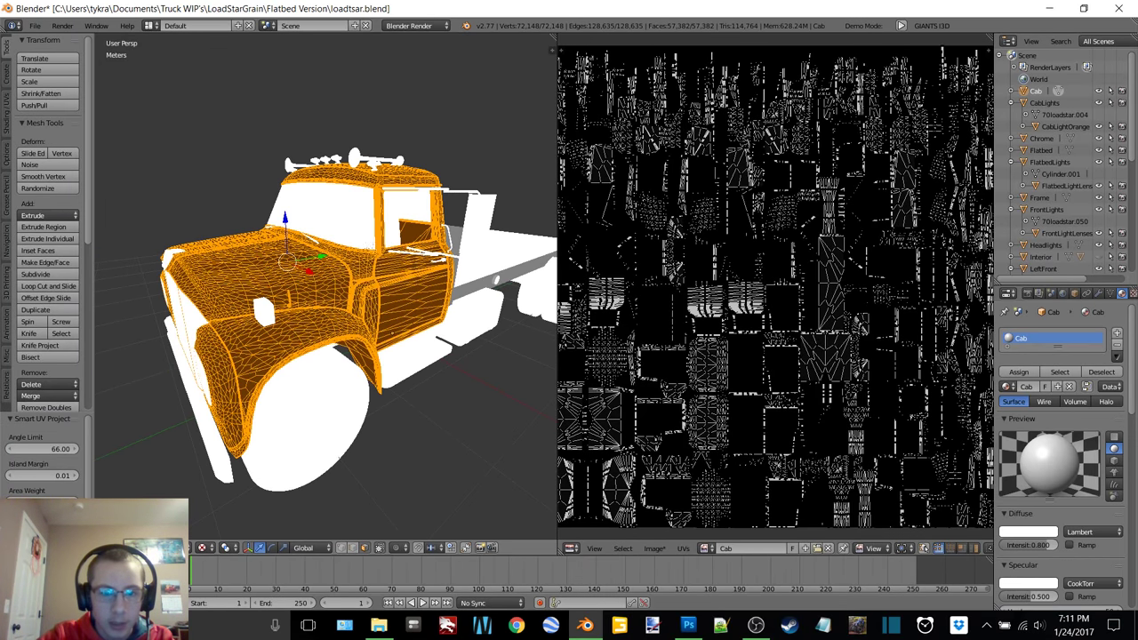
{"action": "scroll", "coordinate": [705, 233], "scroll_direction": "down", "scroll_amount": 5}
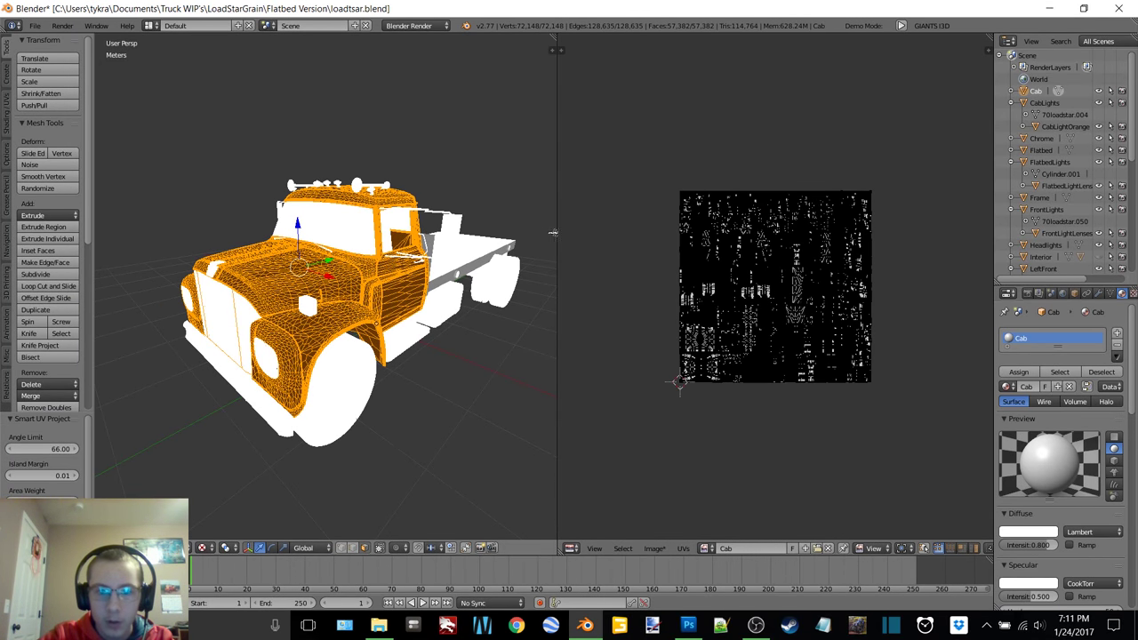
{"action": "left_click_drag", "start_coordinate": [556, 231], "coordinate": [621, 231]}
{"action": "scroll", "coordinate": [773, 278], "scroll_direction": "up", "scroll_amount": 2}
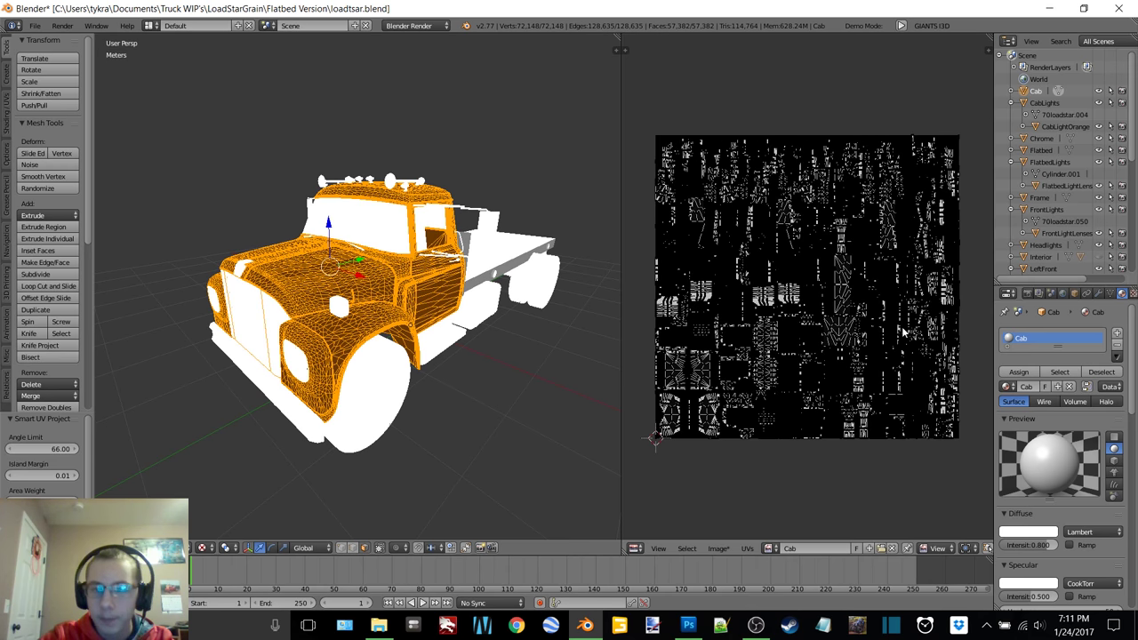
- Open the render settings, collapse all expanded sections such as Dimensions, Anti-Aliasing and Output, and expand the Bake options
{"action": "left_click", "coordinate": [1031, 294]}
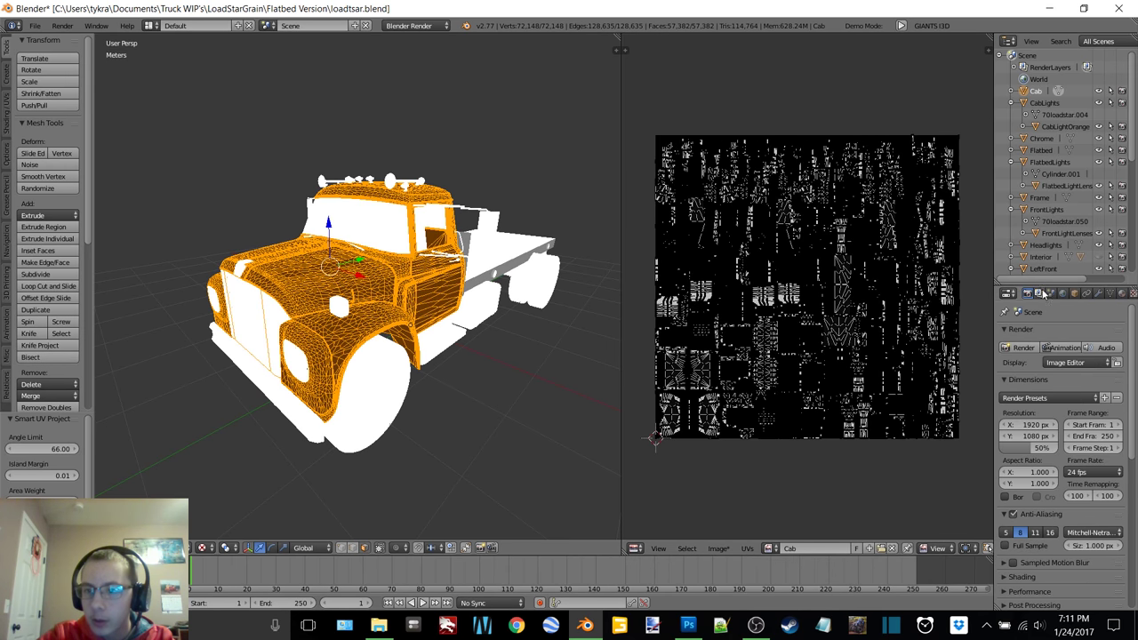
{"action": "left_click", "coordinate": [1008, 331]}
{"action": "left_click", "coordinate": [1007, 343]}
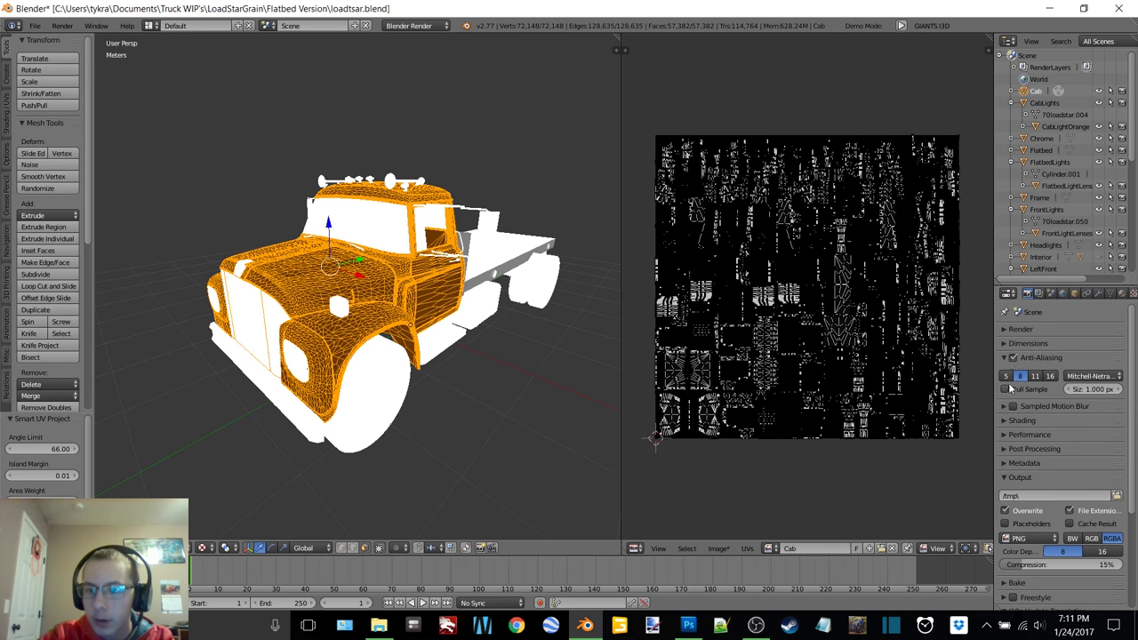
{"action": "left_click", "coordinate": [1005, 358]}
{"action": "left_click", "coordinate": [1005, 441]}
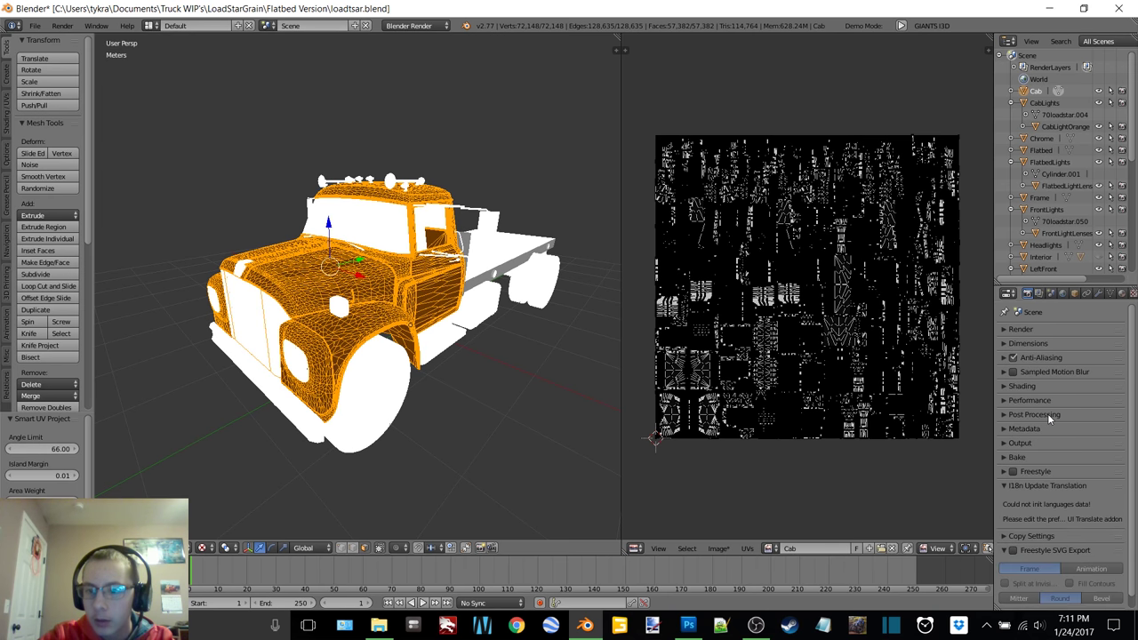
{"action": "left_click", "coordinate": [1004, 475]}
{"action": "left_click", "coordinate": [1004, 502]}
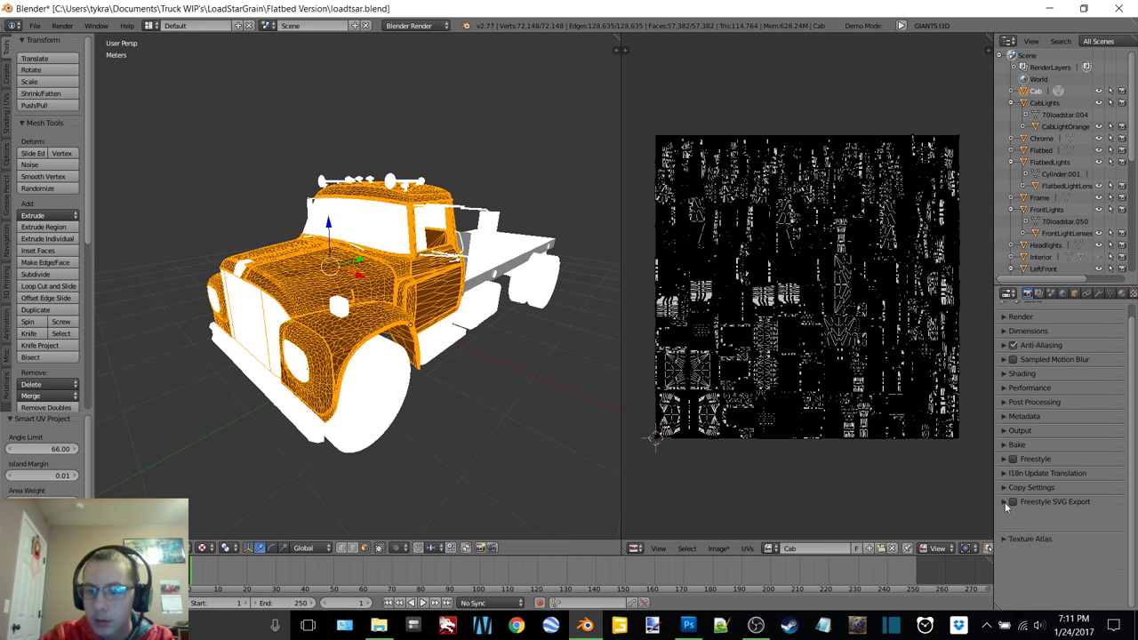
{"action": "left_click", "coordinate": [1003, 445]}
{"action": "scroll", "coordinate": [1076, 416], "scroll_direction": "down", "scroll_amount": 1}
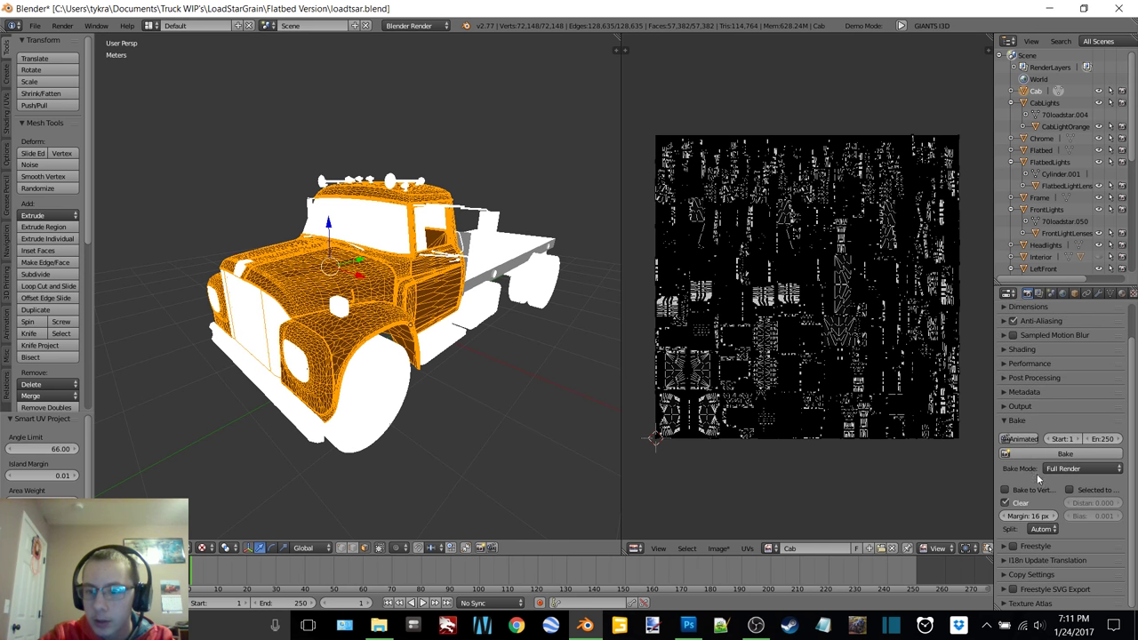
- Set the bake margin to 20 px and bake the cab to its image in Full Render mode
{"action": "left_click", "coordinate": [1031, 517]}
{"action": "type", "text": "5"}
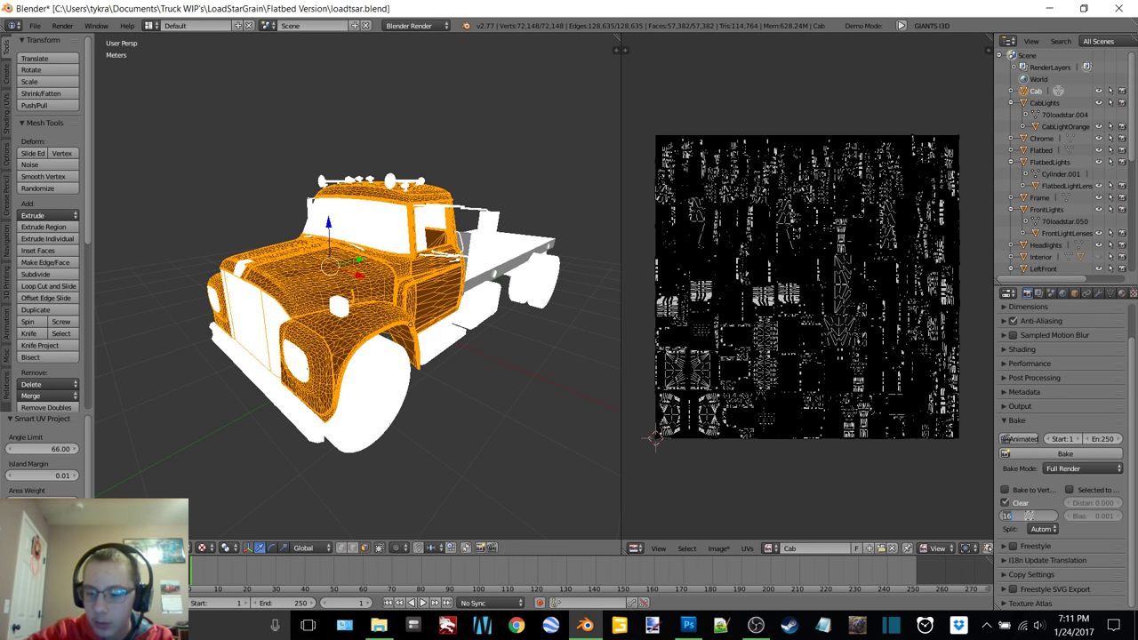
{"action": "key", "text": "Return"}
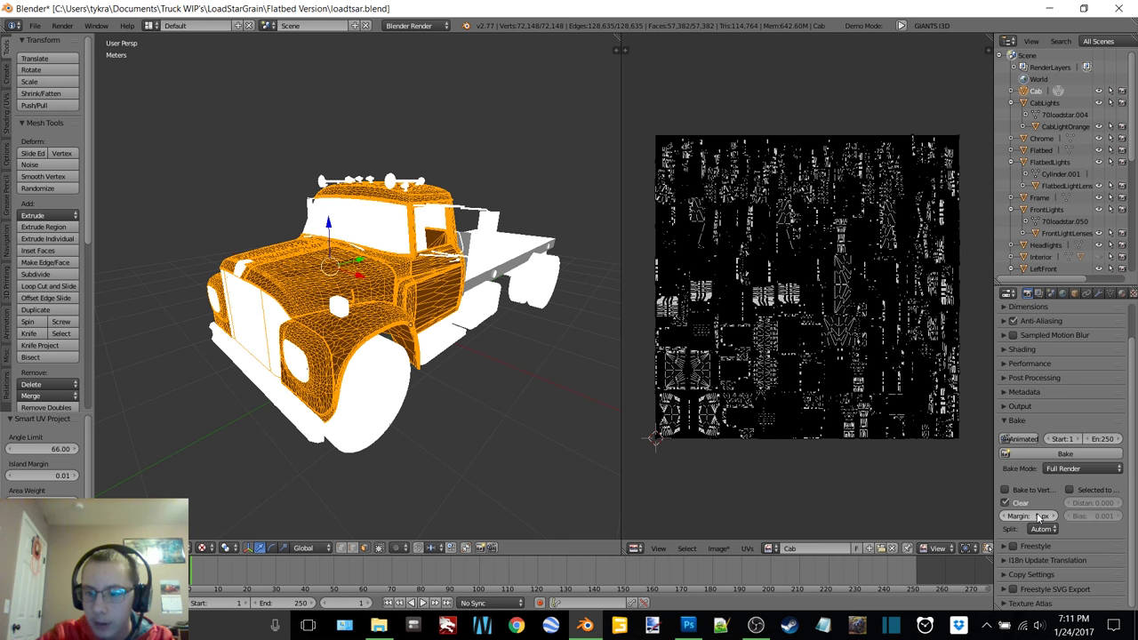
{"action": "left_click", "coordinate": [1037, 517]}
{"action": "type", "text": "20"}
{"action": "key", "text": "Return"}
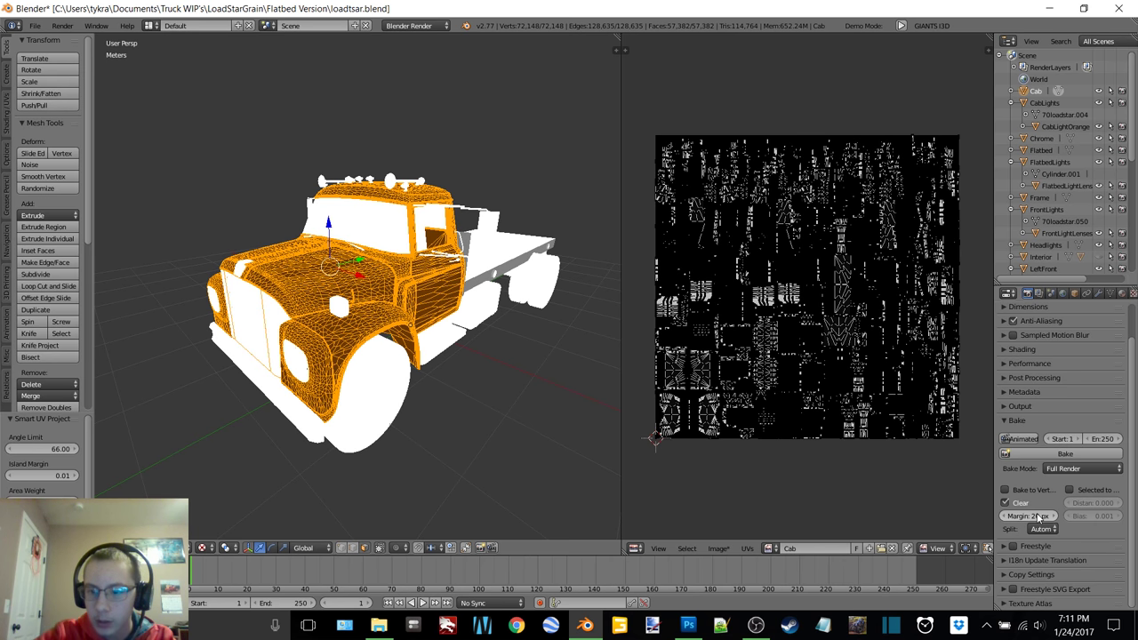
{"action": "left_click", "coordinate": [1035, 454]}
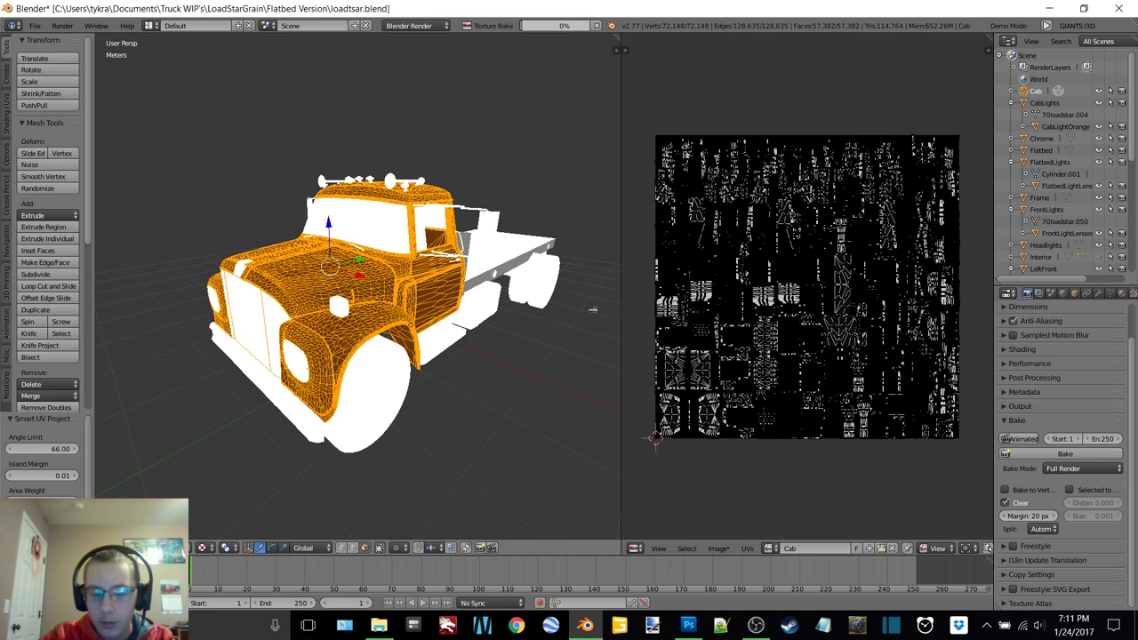
{"action": "key", "text": "a"}
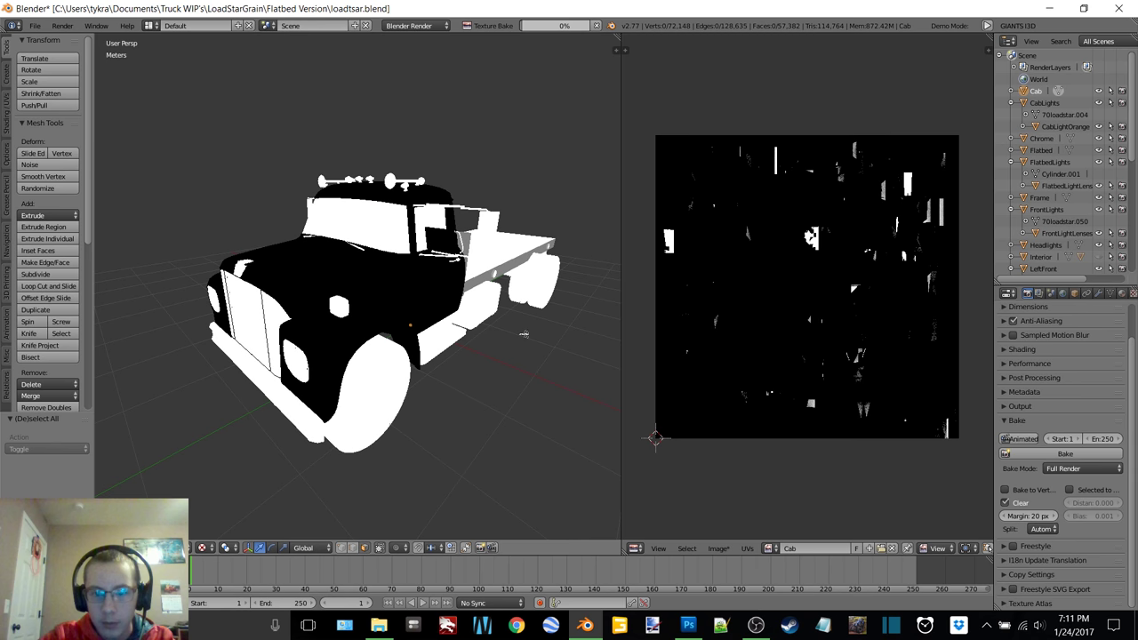
{"action": "key", "text": "a"}
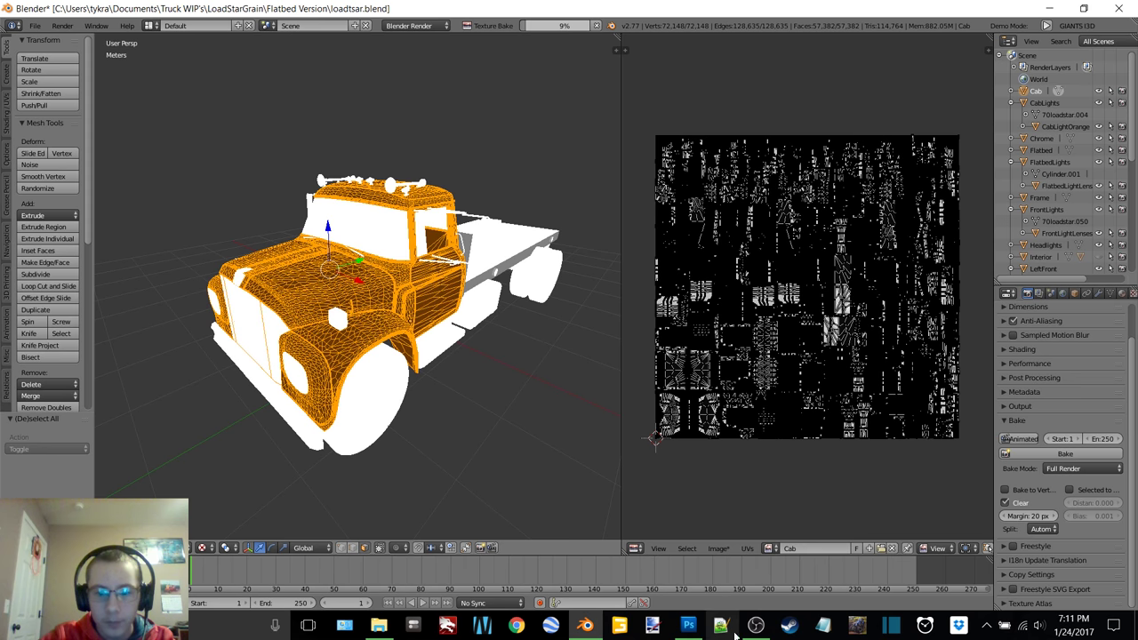
{"action": "left_click", "coordinate": [755, 624]}
{"action": "left_click", "coordinate": [776, 77]}
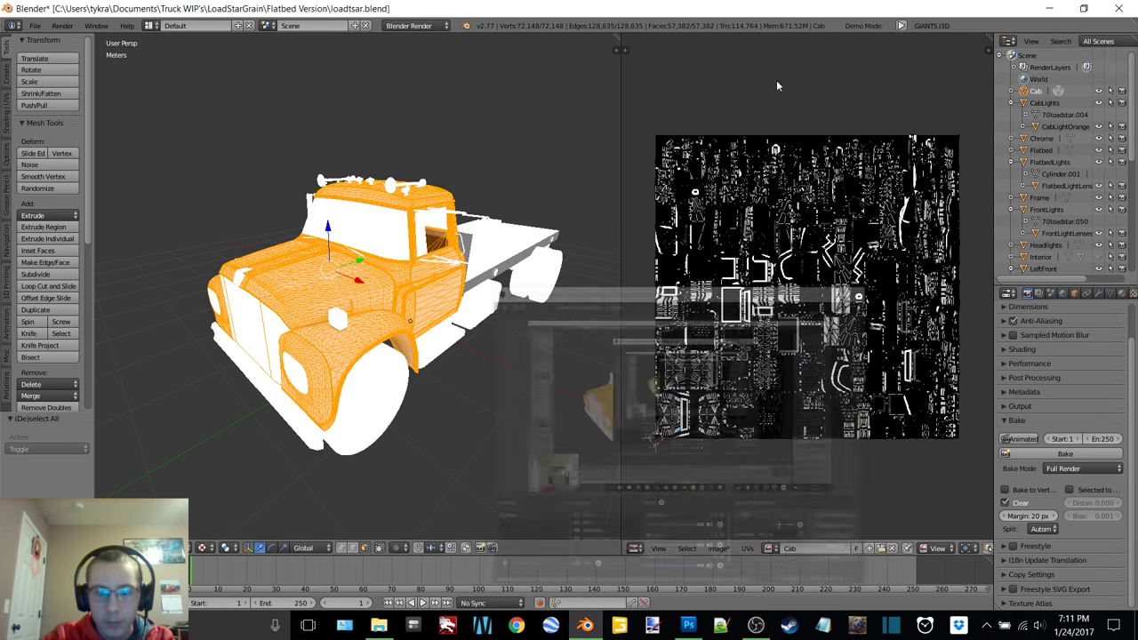
- Switch the cab to Object Mode and preview the truck in Rendered shading before returning to Texture shading
{"action": "key", "text": "Tab"}
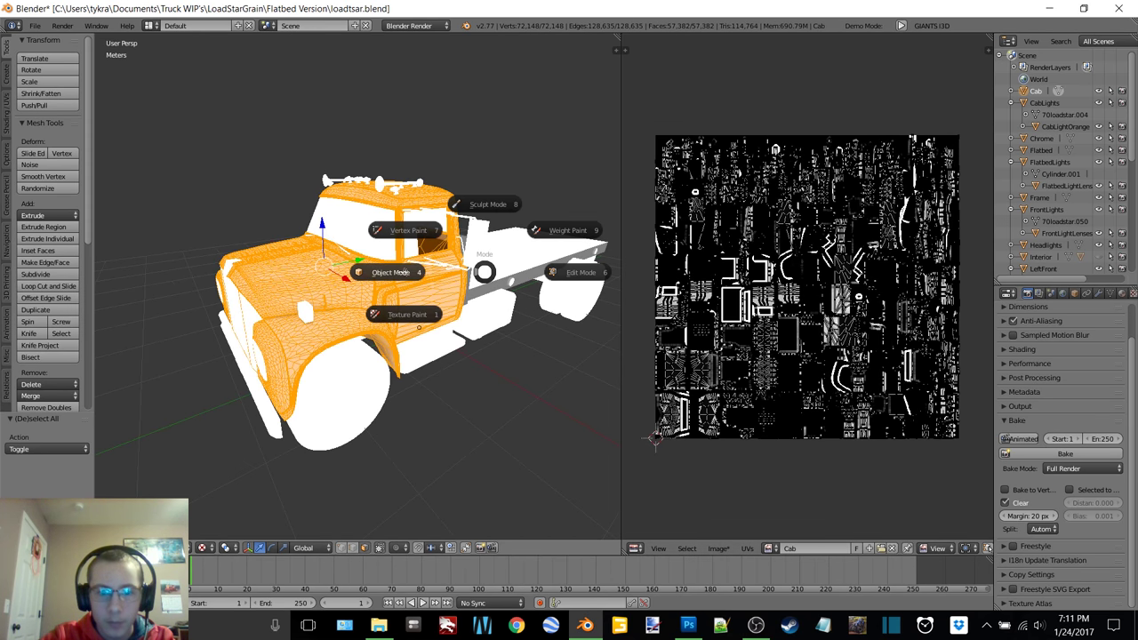
{"action": "mouse_move", "coordinate": [408, 320]}
{"action": "middle_mouse_down"}
{"action": "mouse_move", "coordinate": [496, 320]}
{"action": "mouse_move", "coordinate": [418, 301]}
{"action": "middle_mouse_up"}
{"action": "key", "text": "z"}
{"action": "left_click", "coordinate": [491, 259]}
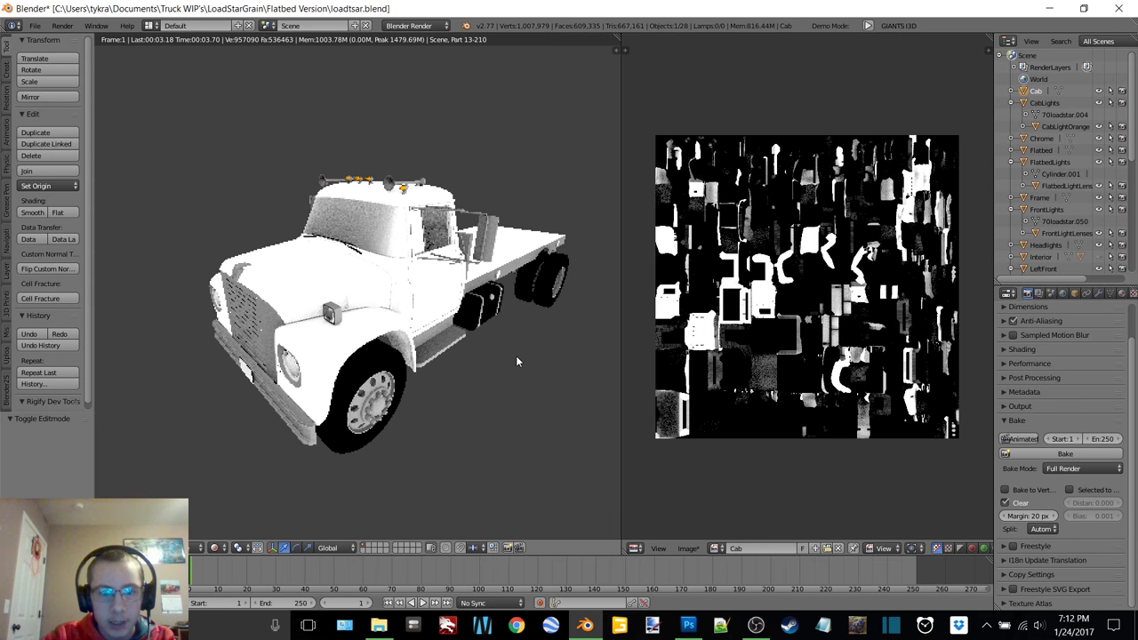
{"action": "key", "text": "z"}
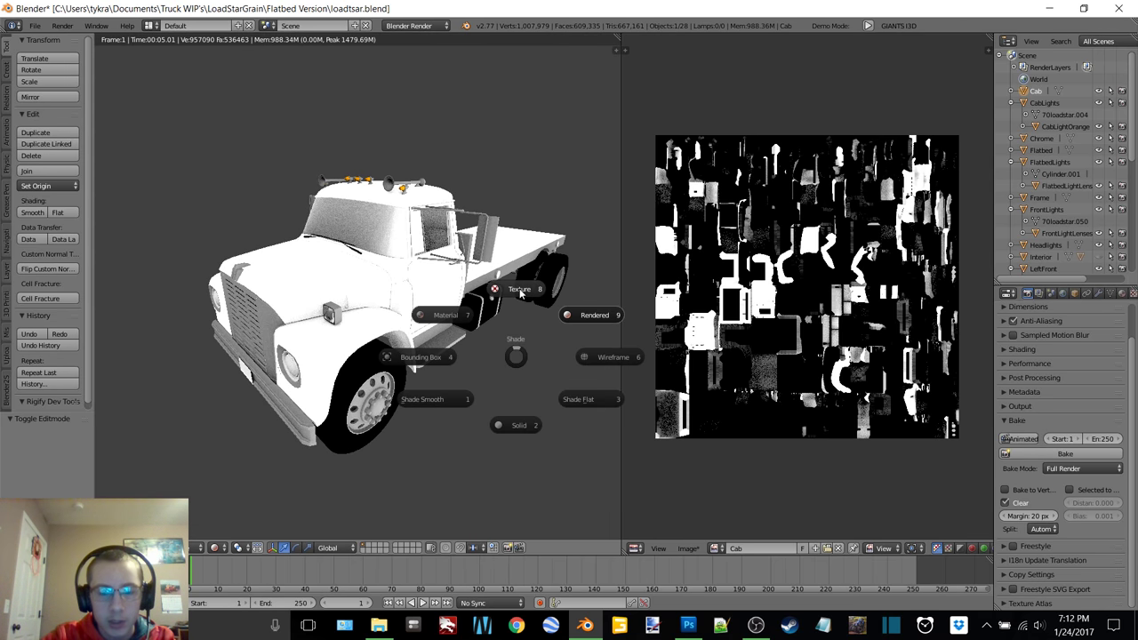
{"action": "left_click", "coordinate": [520, 291]}
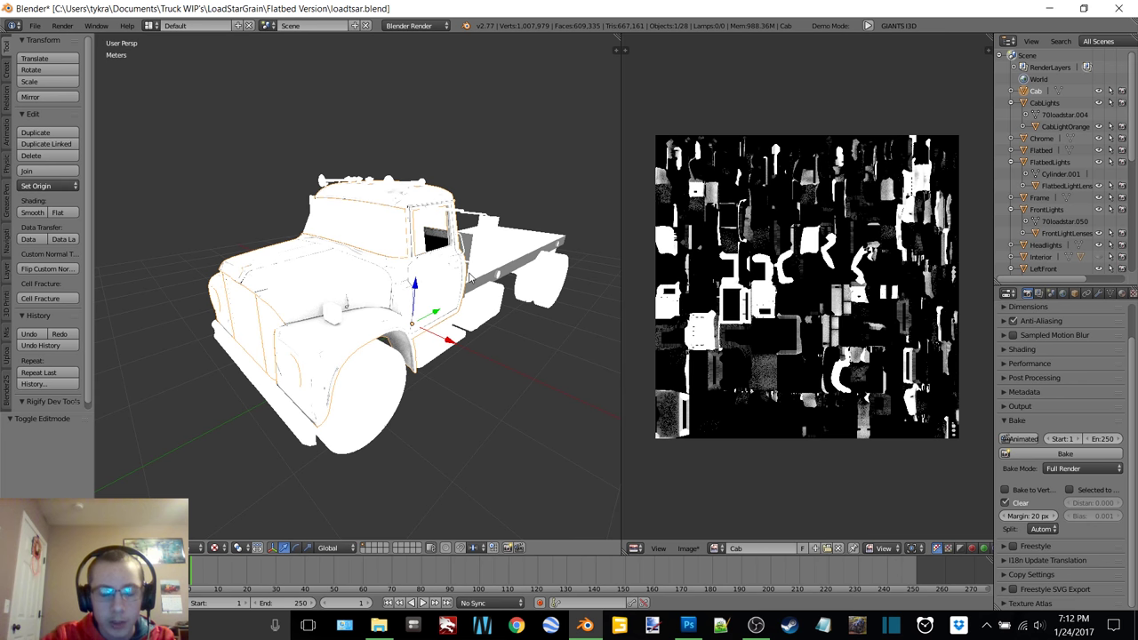
- Save the baked cab image as Cab.png in the Textures folder of the flatbed version
{"action": "left_click", "coordinate": [687, 547]}
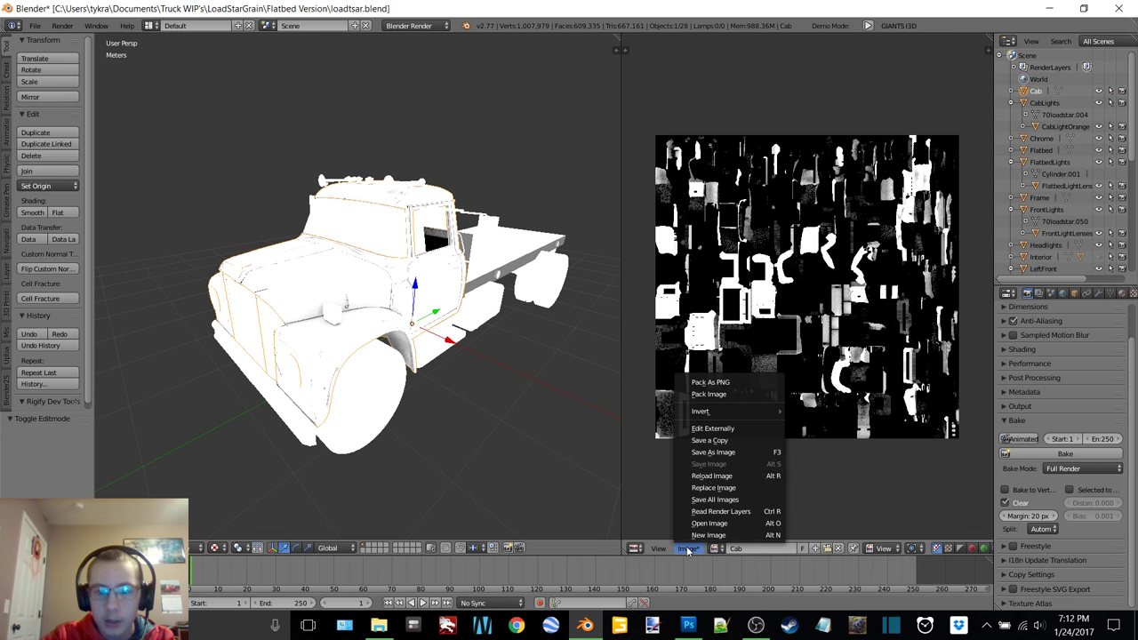
{"action": "left_click", "coordinate": [709, 451]}
{"action": "left_click", "coordinate": [202, 97]}
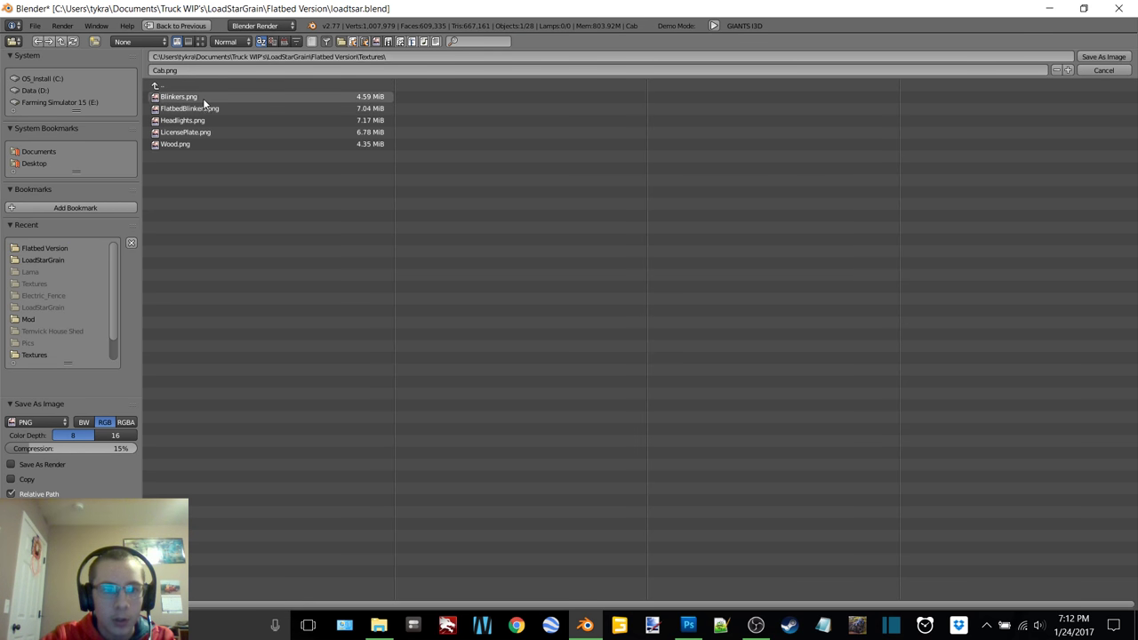
{"action": "left_click", "coordinate": [1103, 56]}
- Add a new image texture to the Cab material and load Cab.png into it
{"action": "left_click", "coordinate": [1132, 294]}
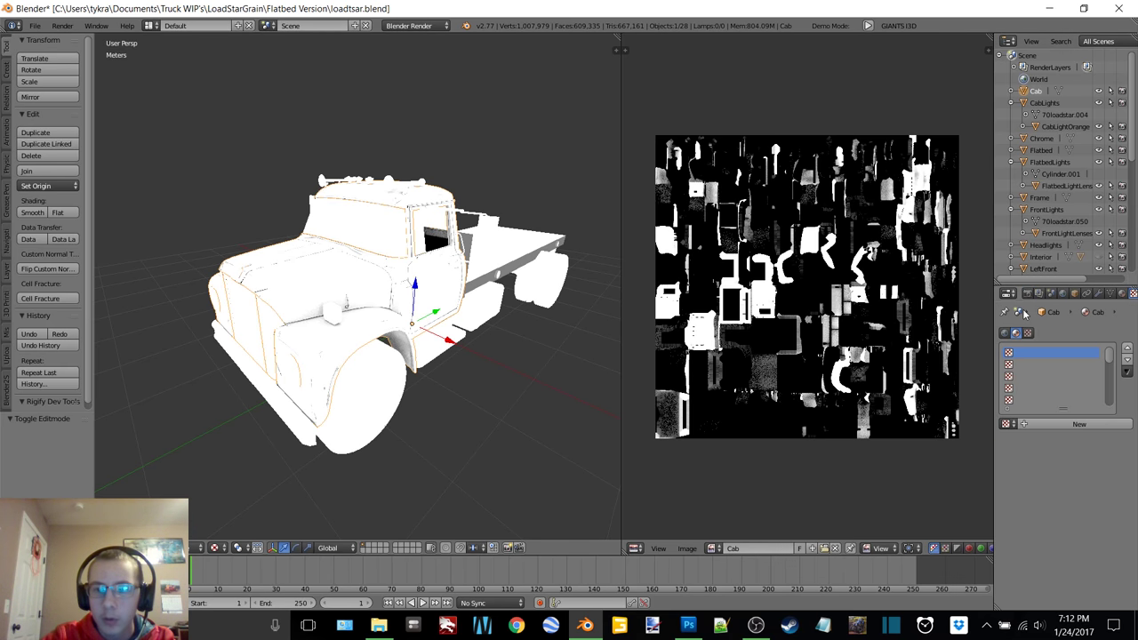
{"action": "left_click_drag", "start_coordinate": [992, 303], "coordinate": [990, 303]}
{"action": "left_click", "coordinate": [1079, 424]}
{"action": "scroll", "coordinate": [1100, 551], "scroll_direction": "down", "scroll_amount": 3}
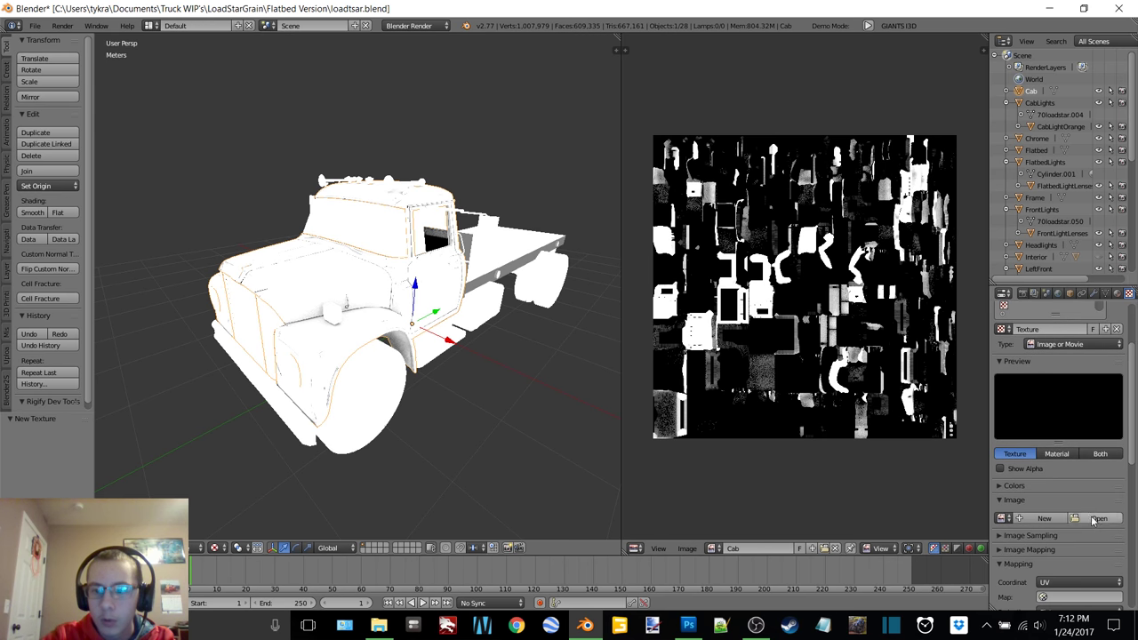
{"action": "left_click", "coordinate": [1099, 520]}
{"action": "left_click", "coordinate": [176, 95]}
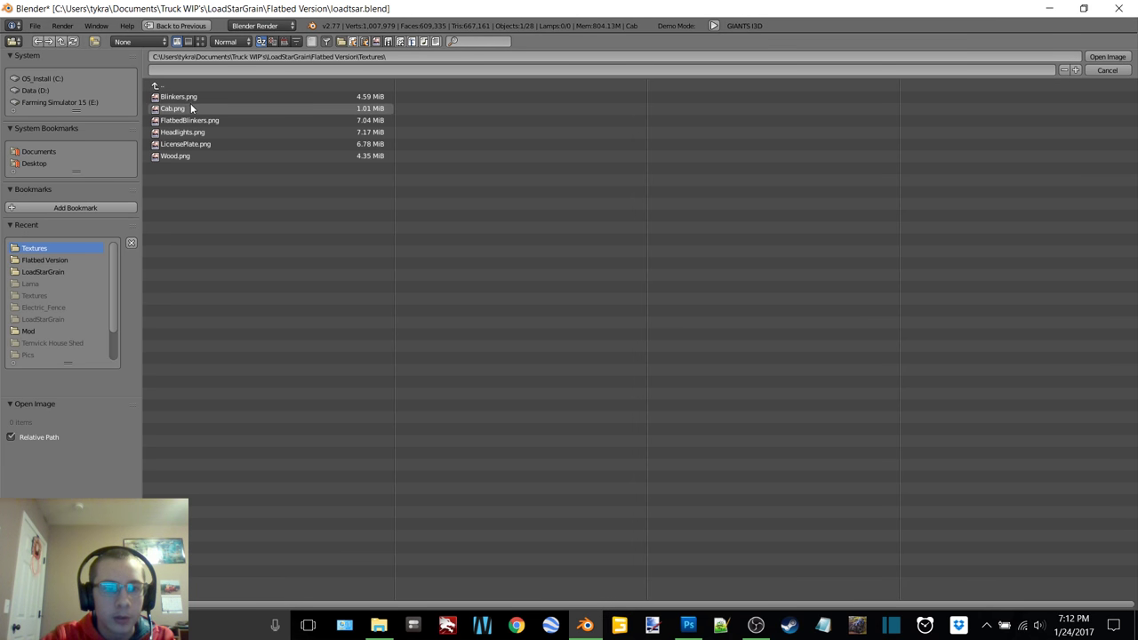
{"action": "double_click", "coordinate": [190, 103]}
{"action": "key", "text": "Tab"}
{"action": "left_click", "coordinate": [354, 203]}
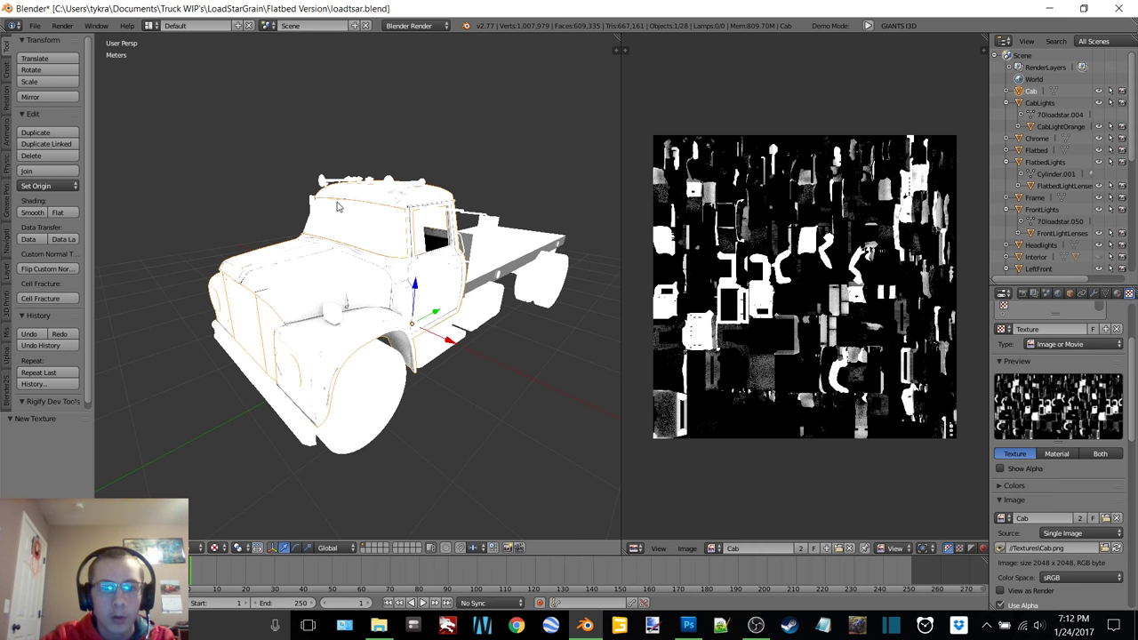
{"action": "key", "text": "Tab"}
{"action": "left_click", "coordinate": [381, 215]}
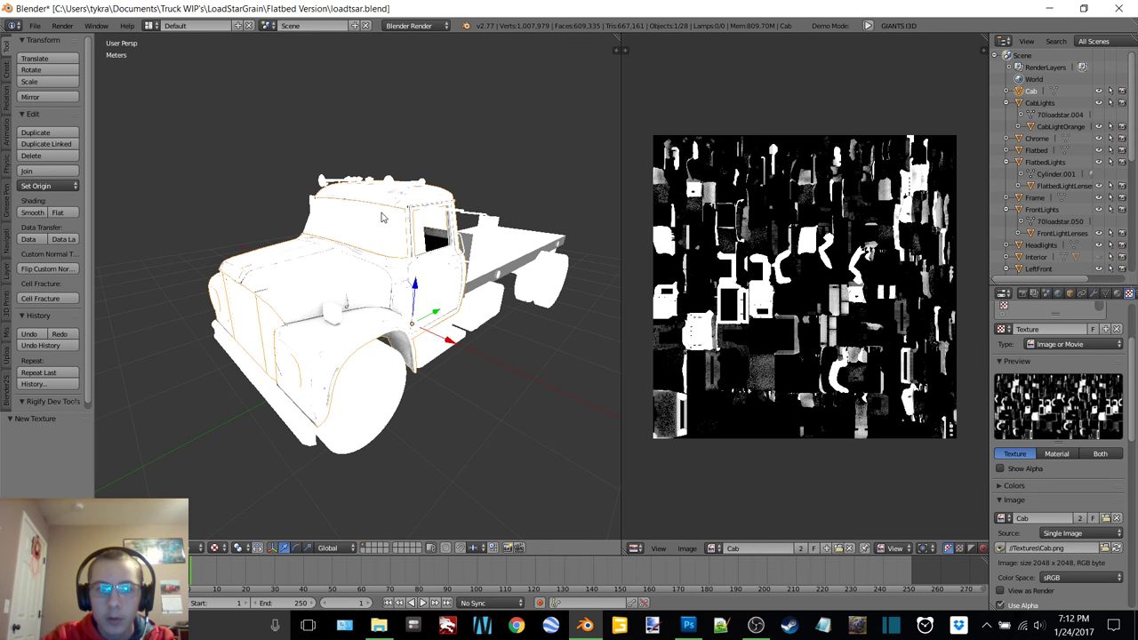
{"action": "key", "text": "Tab"}
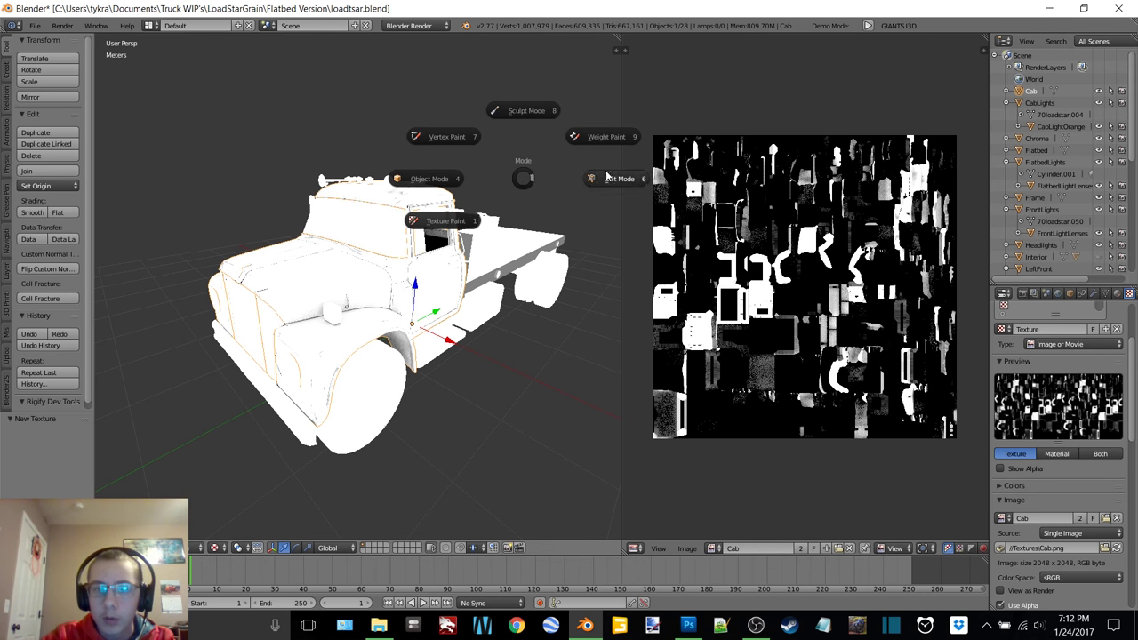
{"action": "left_click", "coordinate": [607, 173]}
{"action": "key", "text": "Tab"}
{"action": "left_click", "coordinate": [477, 180]}
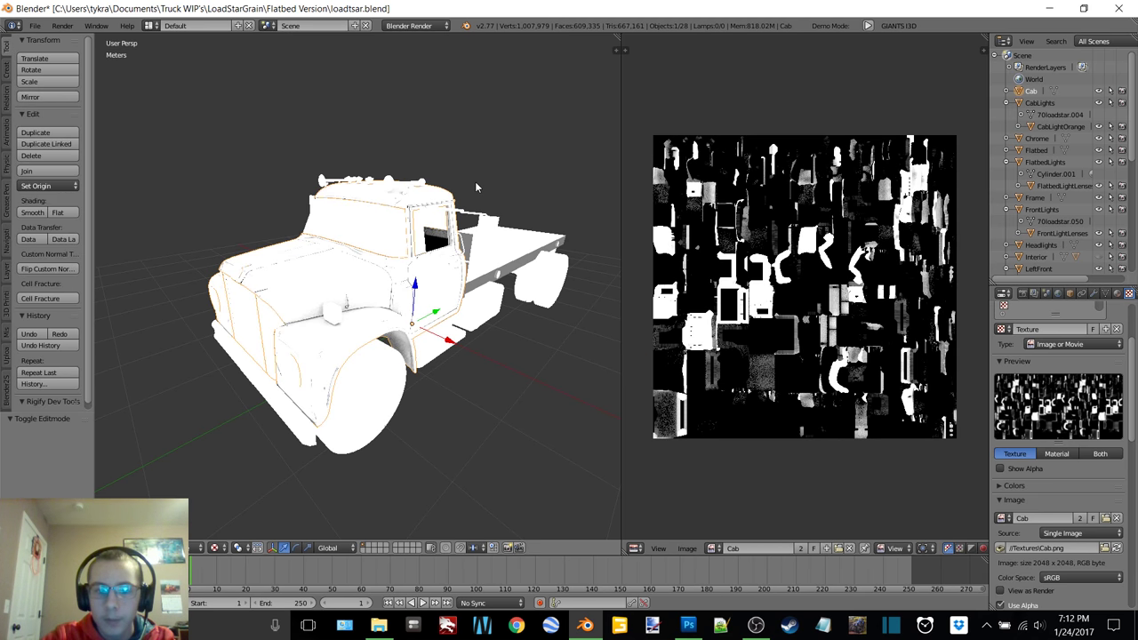
- Select the CabLights object and unwrap its mesh with Smart UV Project, using an island margin of 0.01
{"action": "left_click", "coordinate": [1098, 92]}
{"action": "left_click", "coordinate": [1056, 104]}
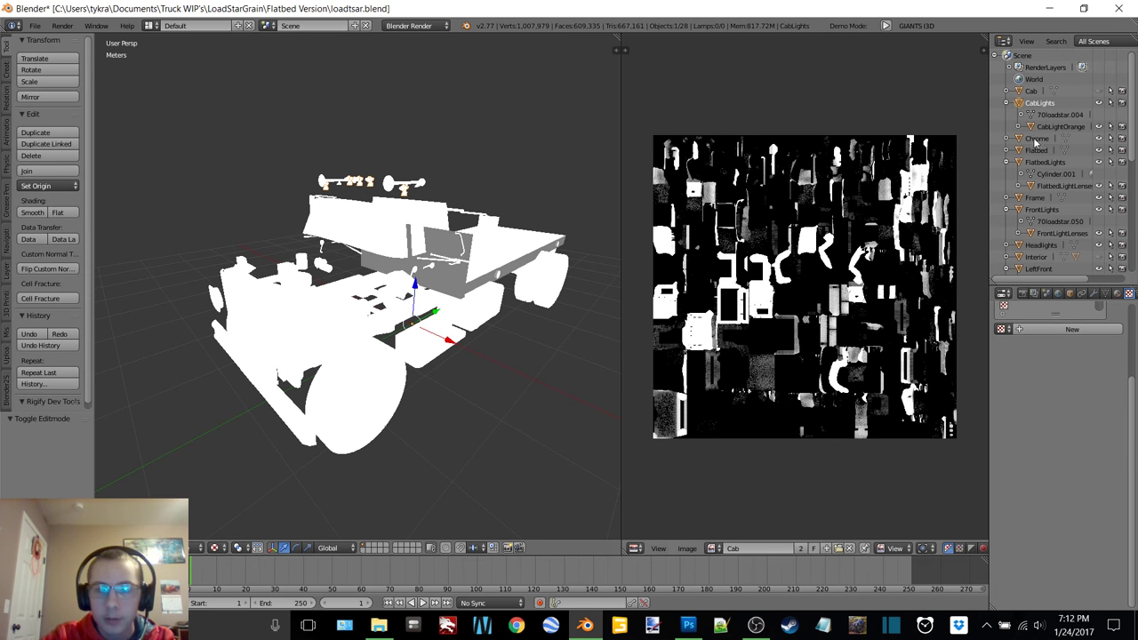
{"action": "left_click", "coordinate": [1098, 91]}
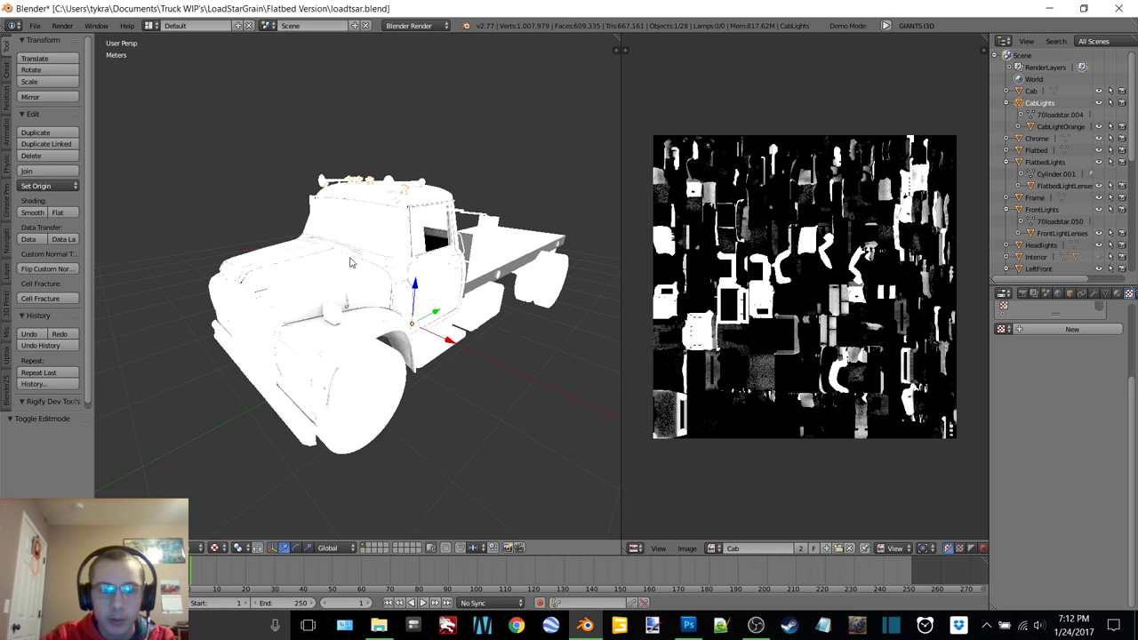
{"action": "key", "text": "Tab"}
{"action": "left_click", "coordinate": [440, 257]}
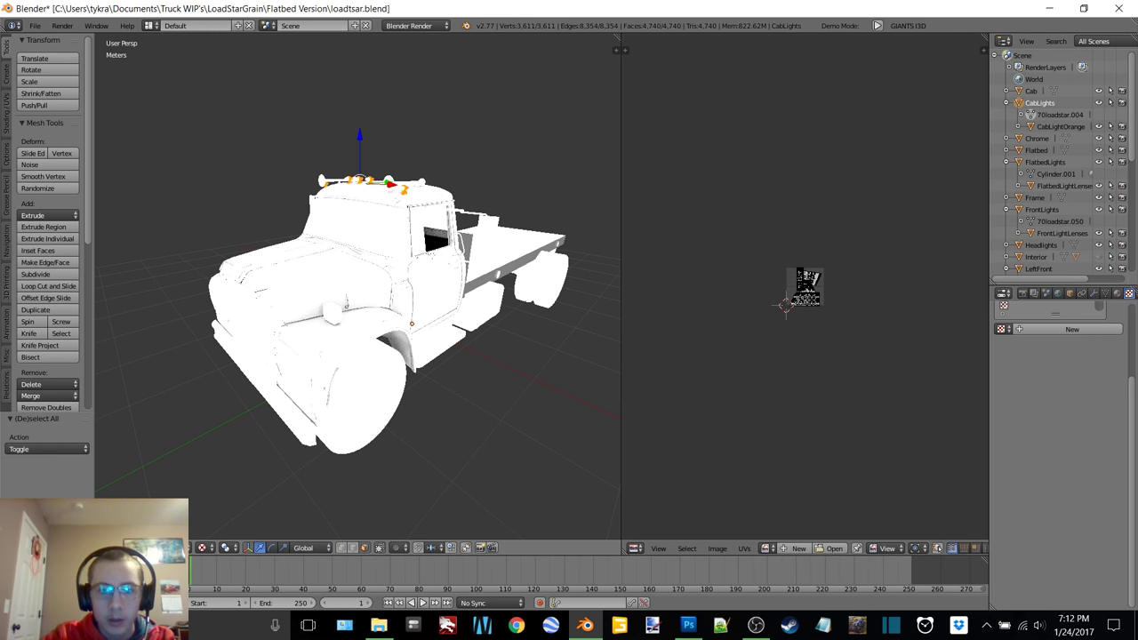
{"action": "key", "text": "u"}
{"action": "left_click", "coordinate": [452, 263]}
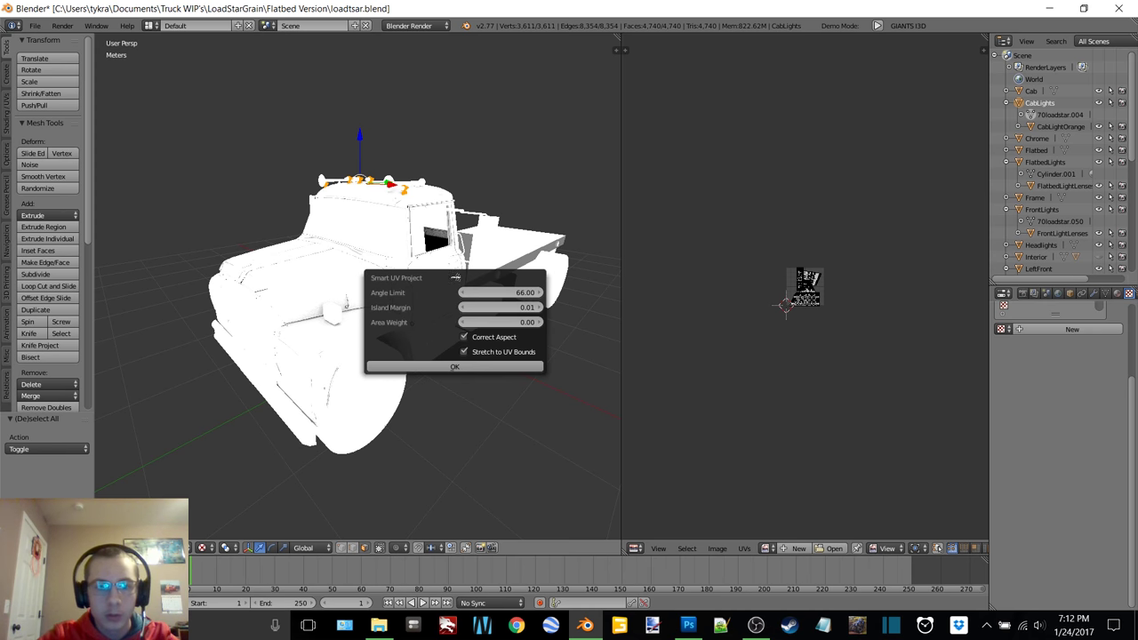
{"action": "left_click", "coordinate": [454, 366]}
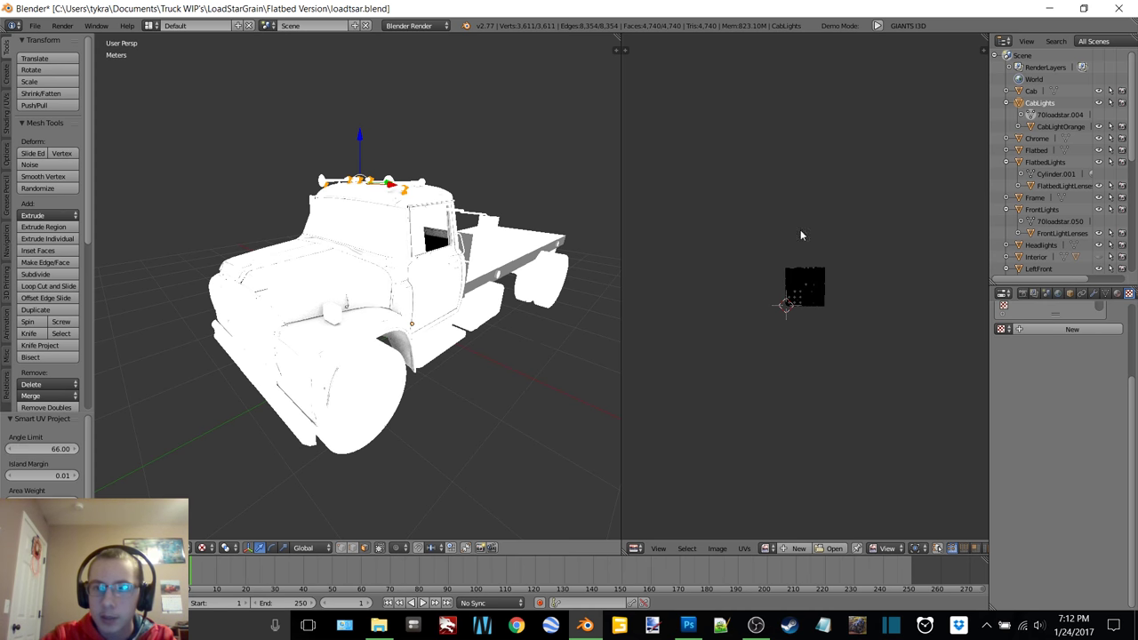
- Create a blank 2048 × 2048 px image named CabLights for the unwrapped cab lights
{"action": "left_click", "coordinate": [796, 547]}
{"action": "left_click", "coordinate": [829, 503]}
{"action": "type", "text": "CabLights"}
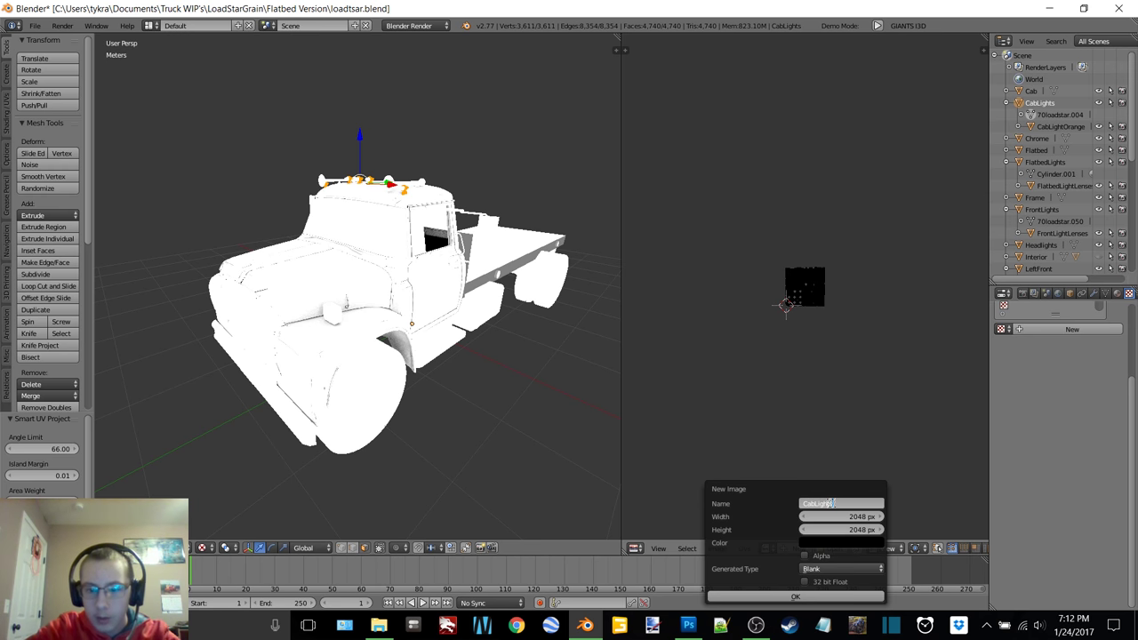
{"action": "key", "text": "Return"}
{"action": "left_click", "coordinate": [795, 596]}
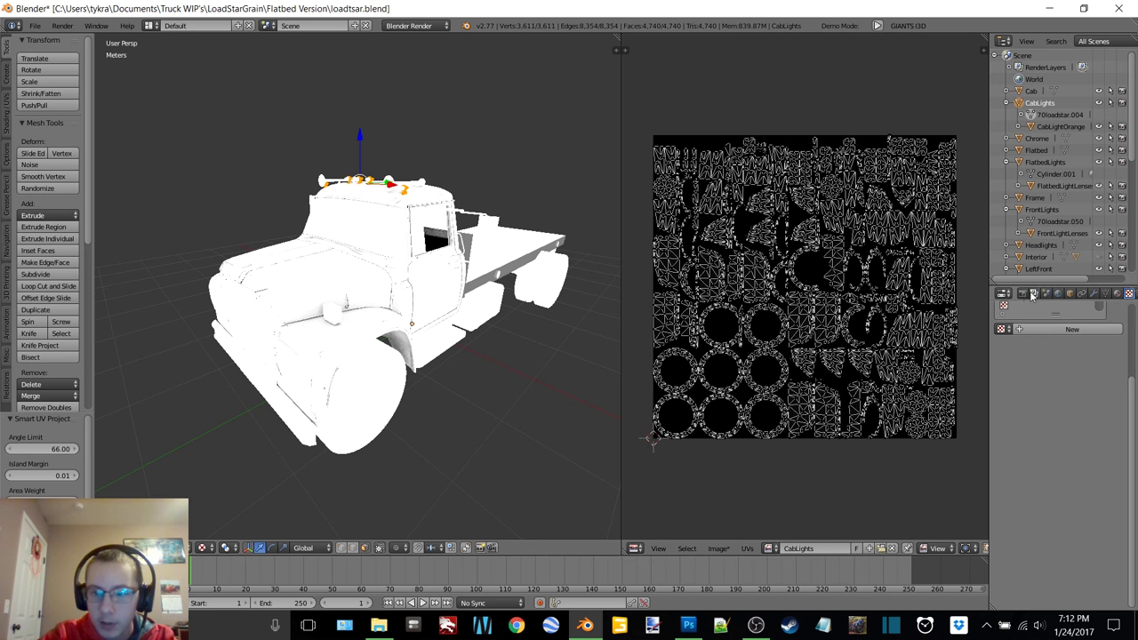
- Bake the cab lights to their image in Ambient Occlusion mode with Normalized enabled
{"action": "left_click", "coordinate": [1116, 294]}
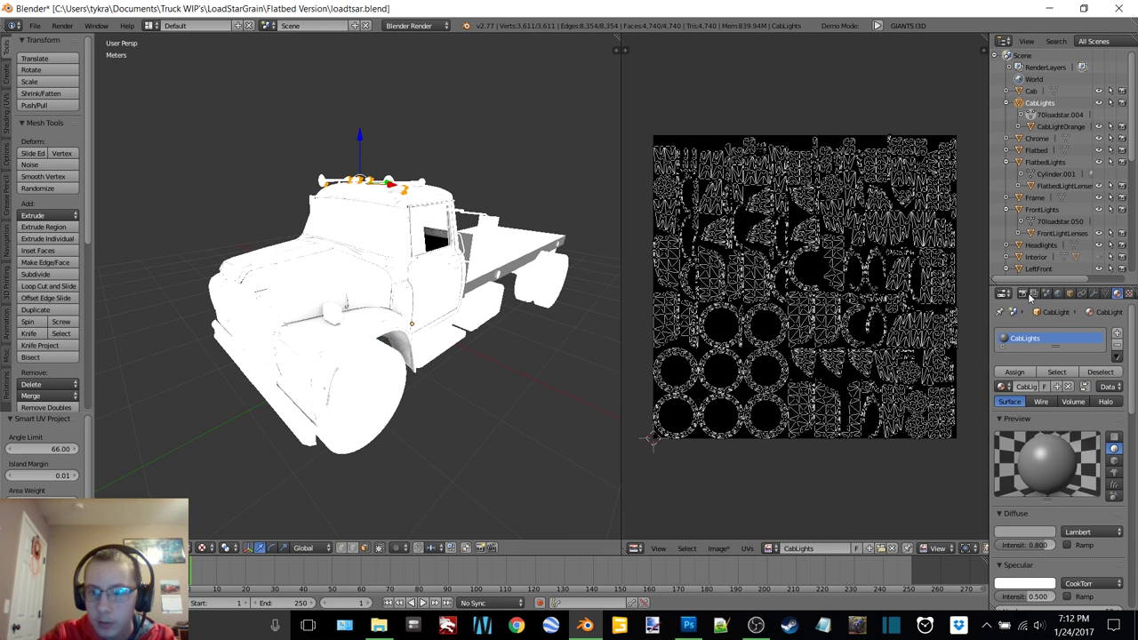
{"action": "left_click", "coordinate": [1027, 293]}
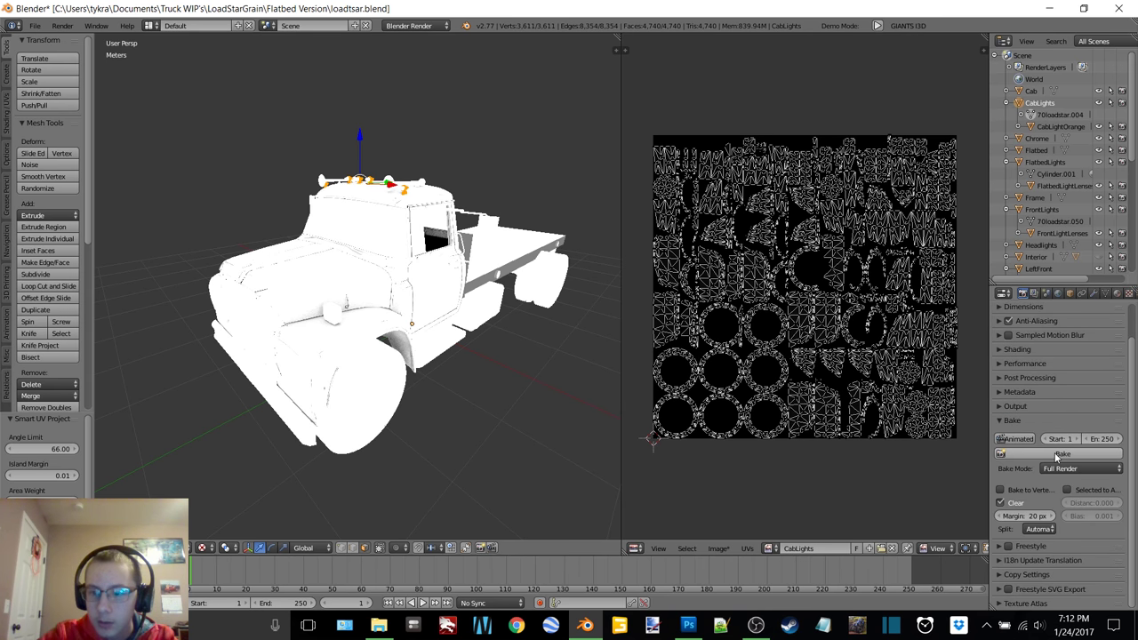
{"action": "left_click", "coordinate": [1056, 454]}
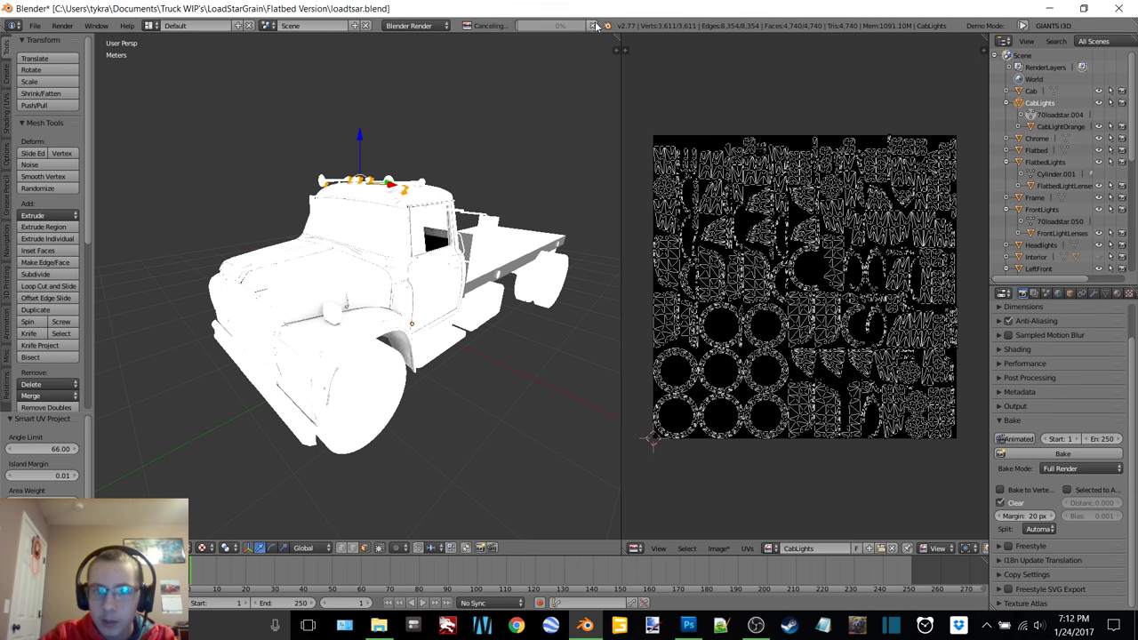
{"action": "left_click", "coordinate": [1077, 469]}
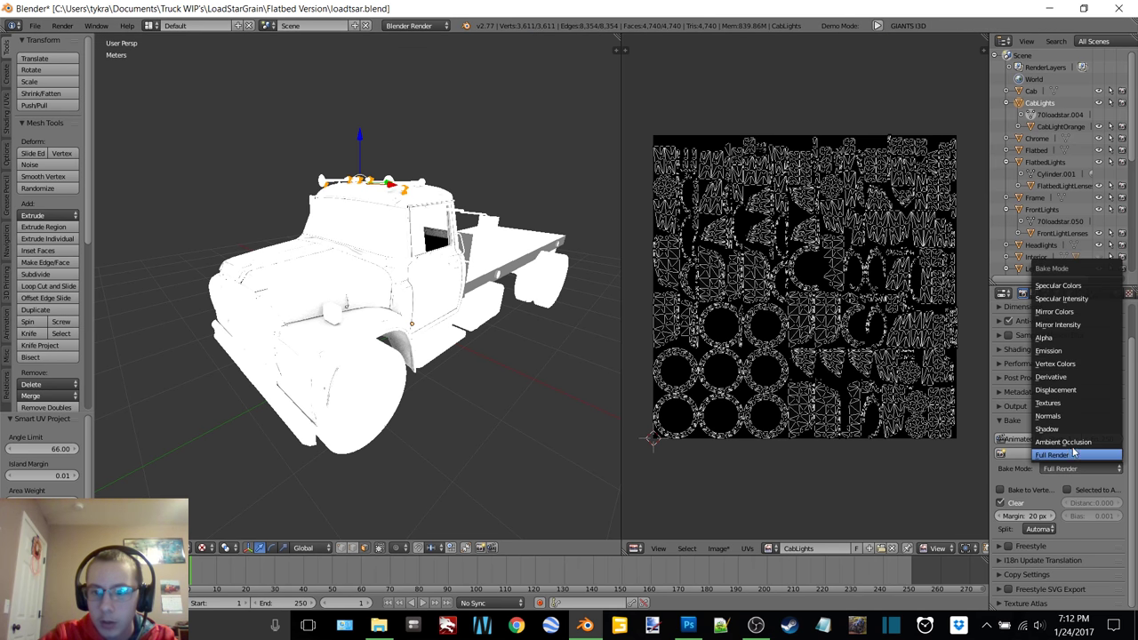
{"action": "left_click", "coordinate": [1073, 451]}
{"action": "left_click", "coordinate": [1007, 498]}
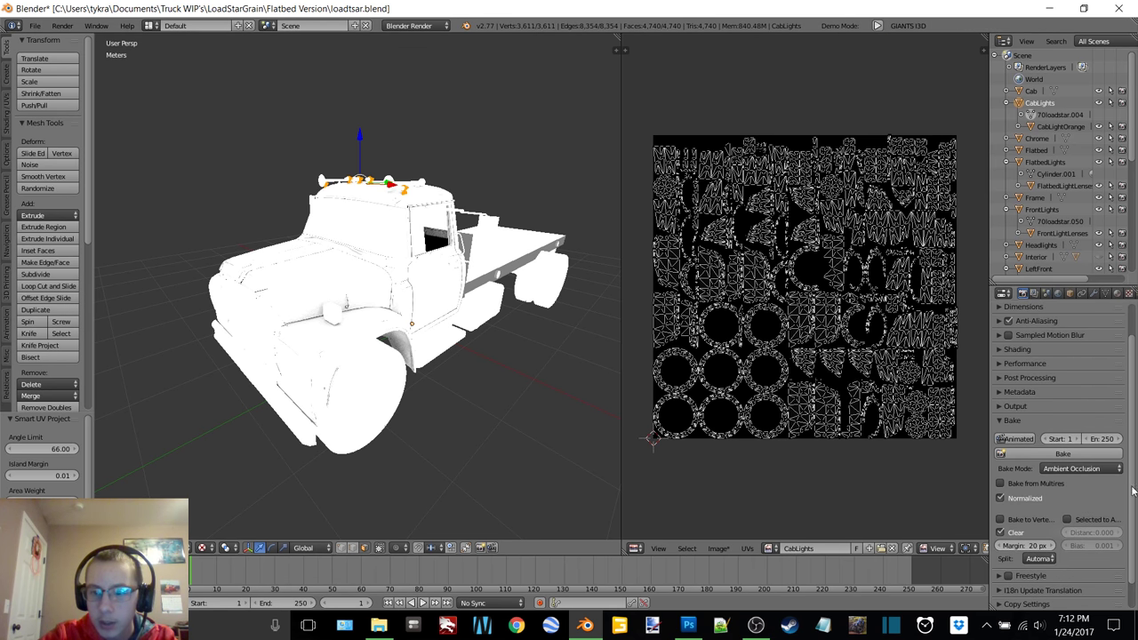
{"action": "left_click", "coordinate": [1057, 454]}
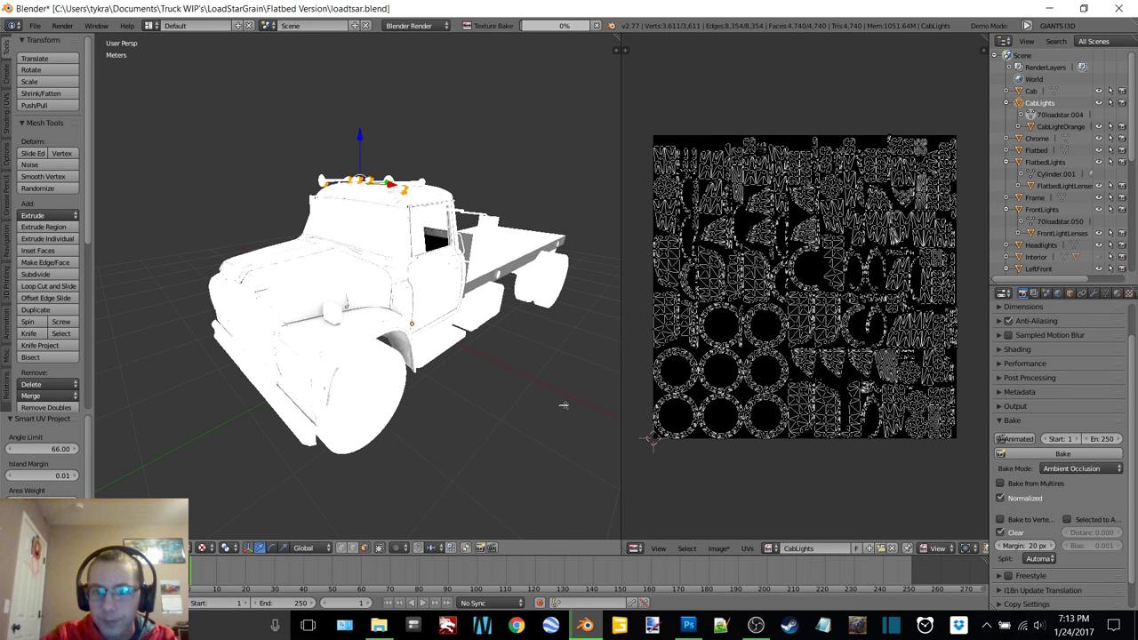
{"action": "key", "text": "a"}
{"action": "key", "text": "KP_Decimal"}
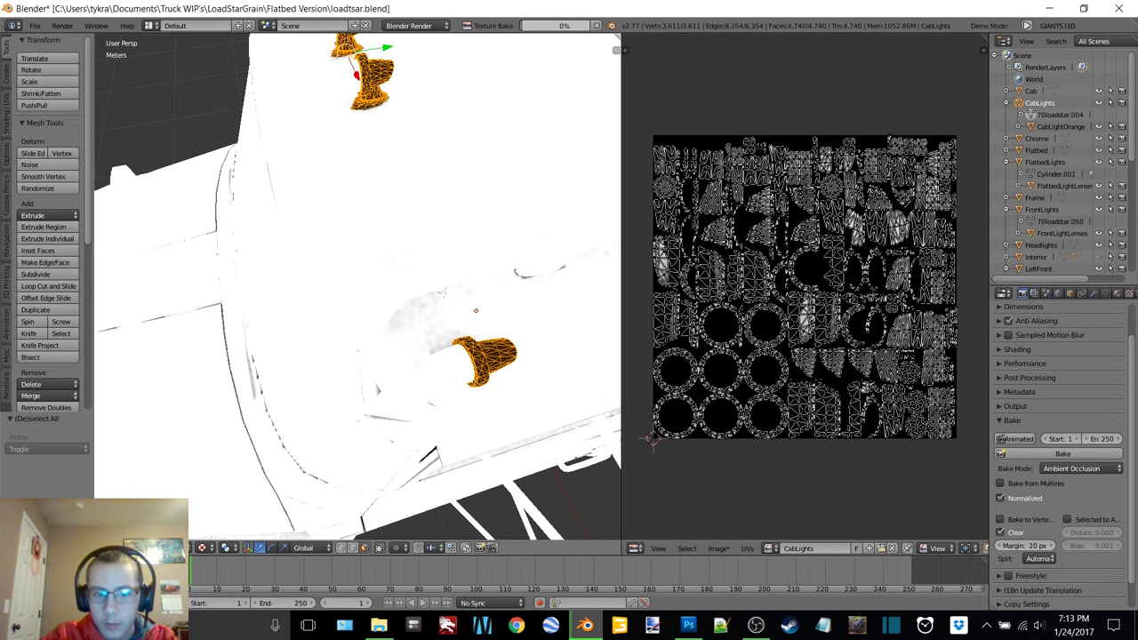
{"action": "middle_click_drag", "start_coordinate": [441, 292], "coordinate": [442, 233]}
{"action": "scroll", "coordinate": [442, 275], "scroll_direction": "down", "scroll_amount": 6}
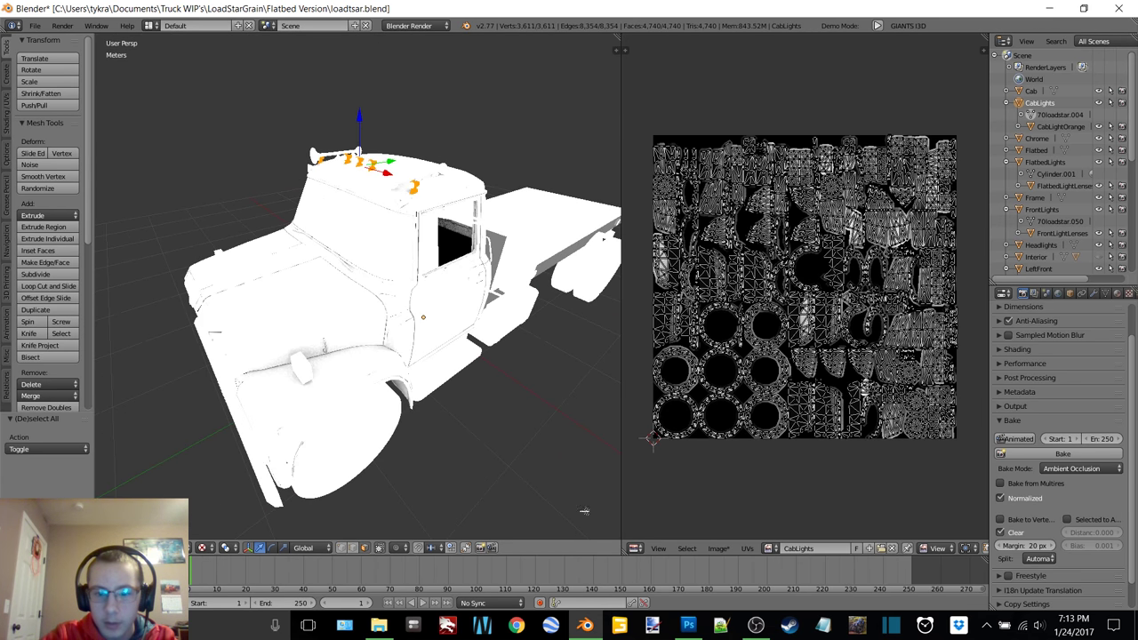
- Save the baked cab lights image as CabLights.png in the Textures folder
{"action": "left_click", "coordinate": [719, 551]}
{"action": "left_click", "coordinate": [771, 452]}
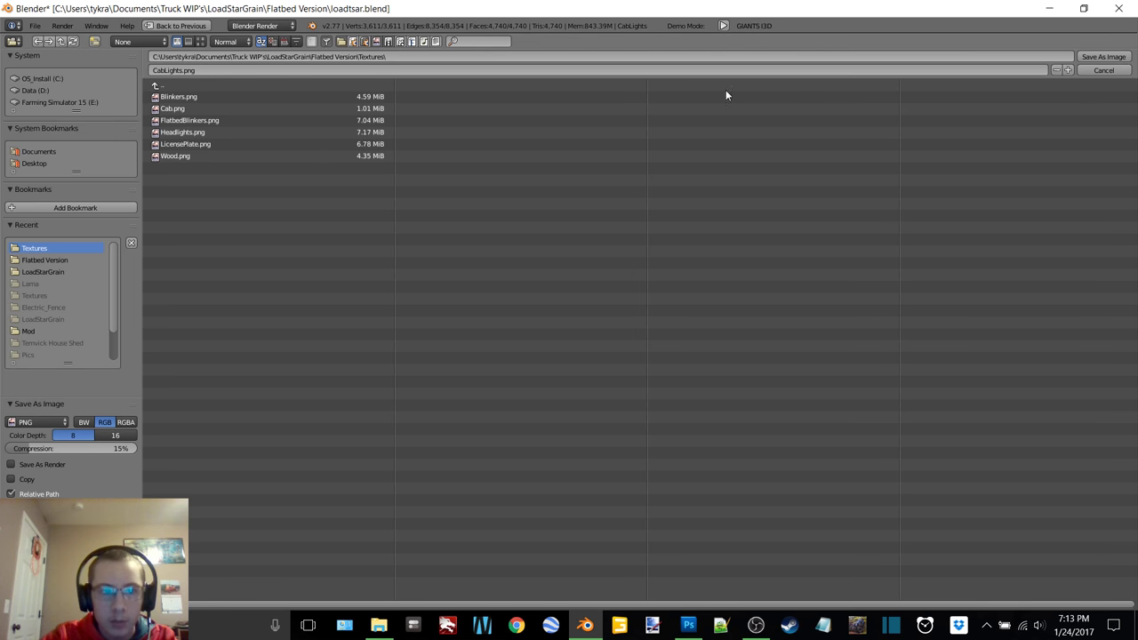
{"action": "left_click", "coordinate": [1086, 58]}
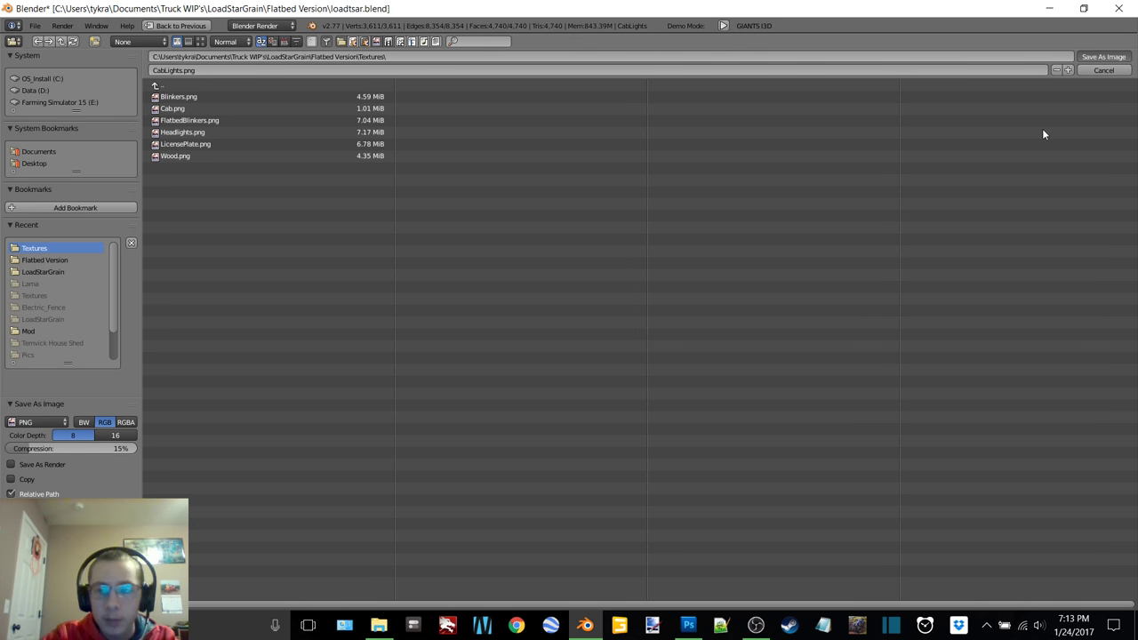
- Add a new image texture mapped to UVMap on the cab lights material, load CabLights.png into it and return to Object Mode
{"action": "left_click", "coordinate": [1128, 293]}
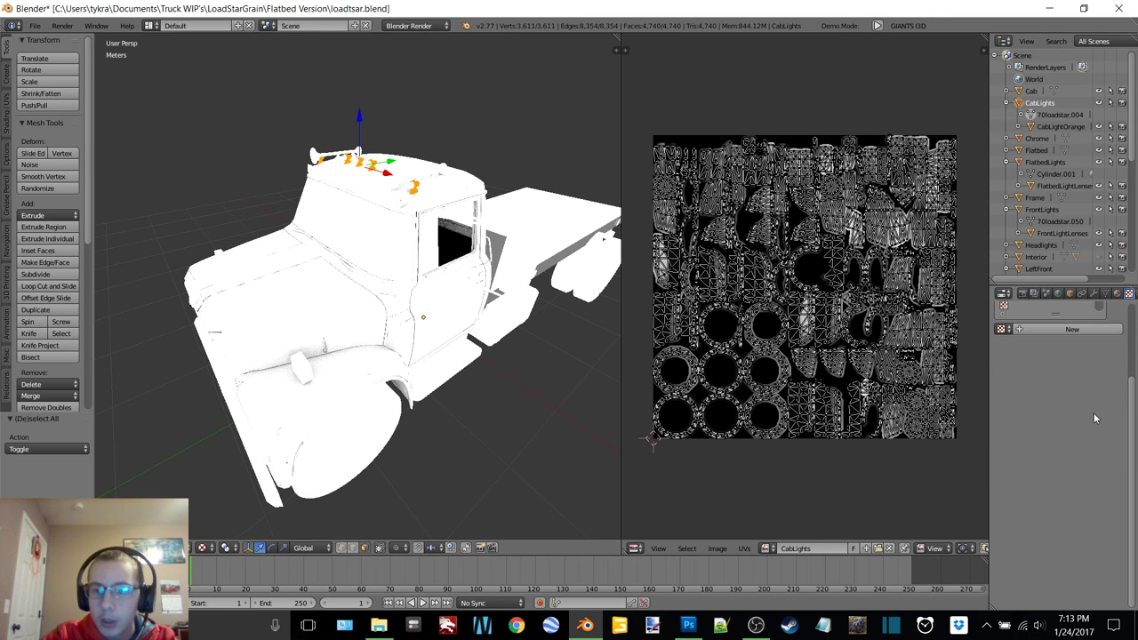
{"action": "left_click", "coordinate": [1080, 331]}
{"action": "scroll", "coordinate": [1109, 503], "scroll_direction": "down", "scroll_amount": 3}
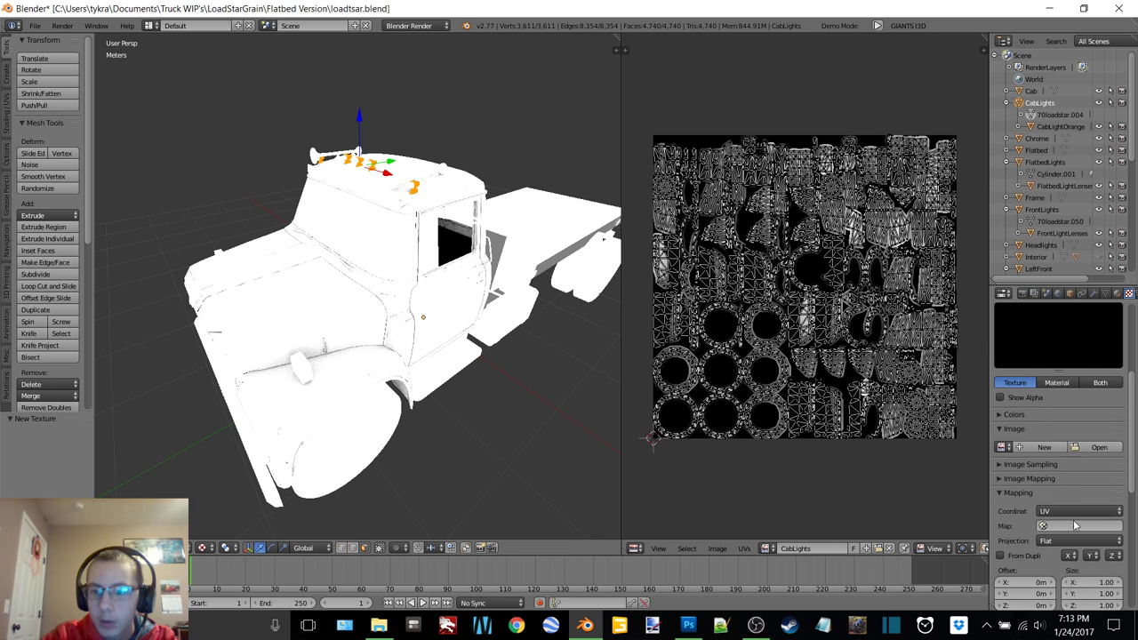
{"action": "left_click", "coordinate": [1080, 526]}
{"action": "left_click", "coordinate": [1023, 407]}
{"action": "left_click", "coordinate": [1100, 448]}
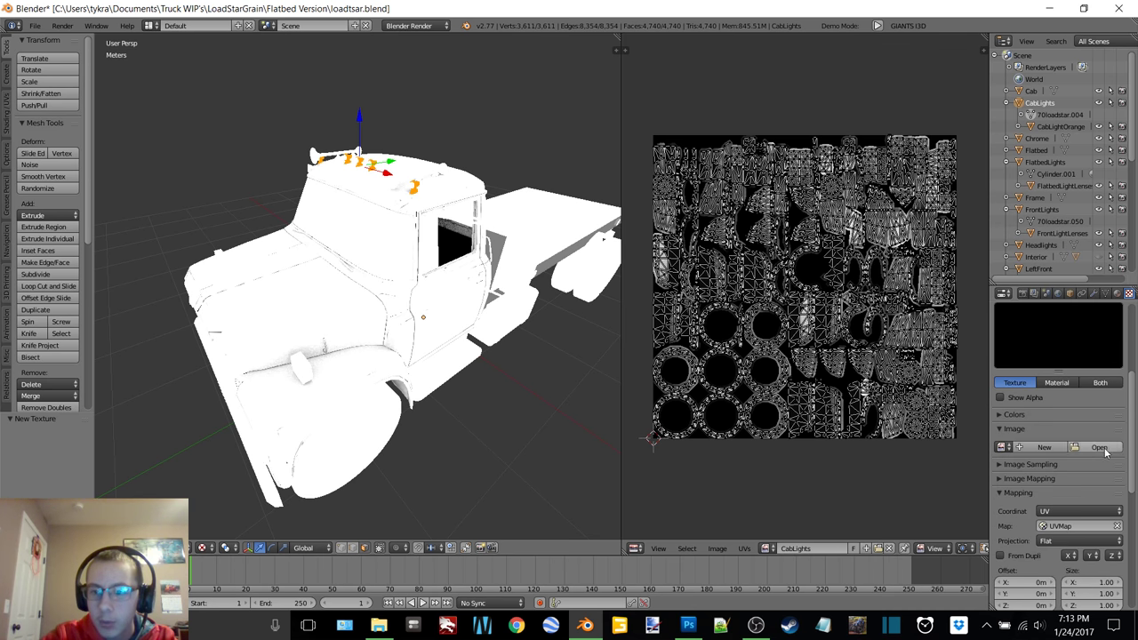
{"action": "left_click", "coordinate": [188, 99]}
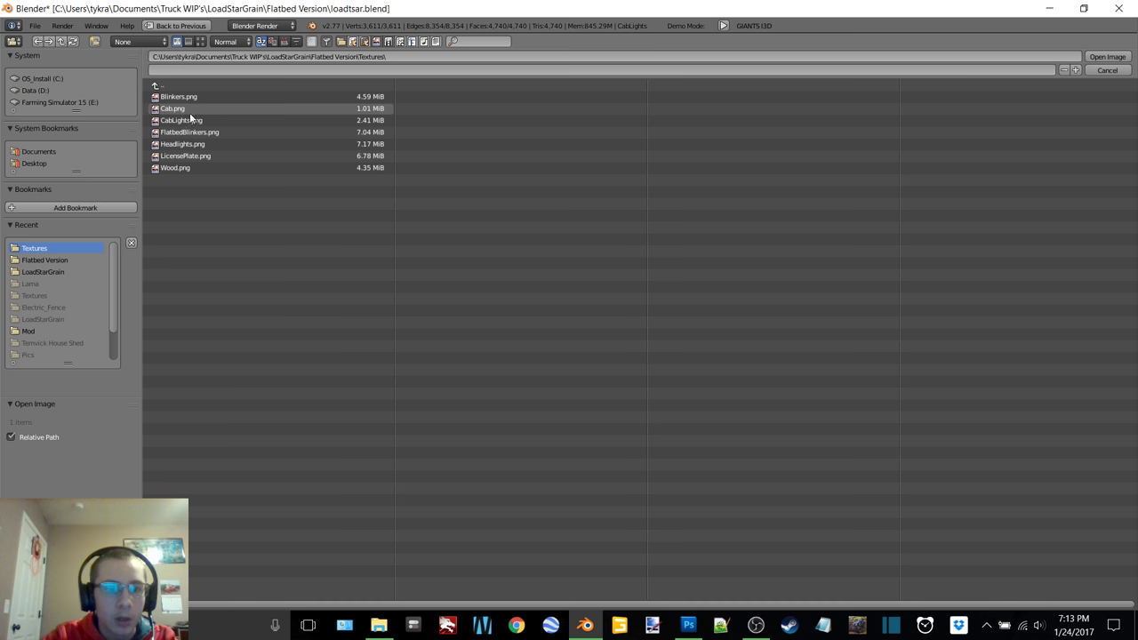
{"action": "double_click", "coordinate": [198, 117]}
{"action": "key", "text": "Tab"}
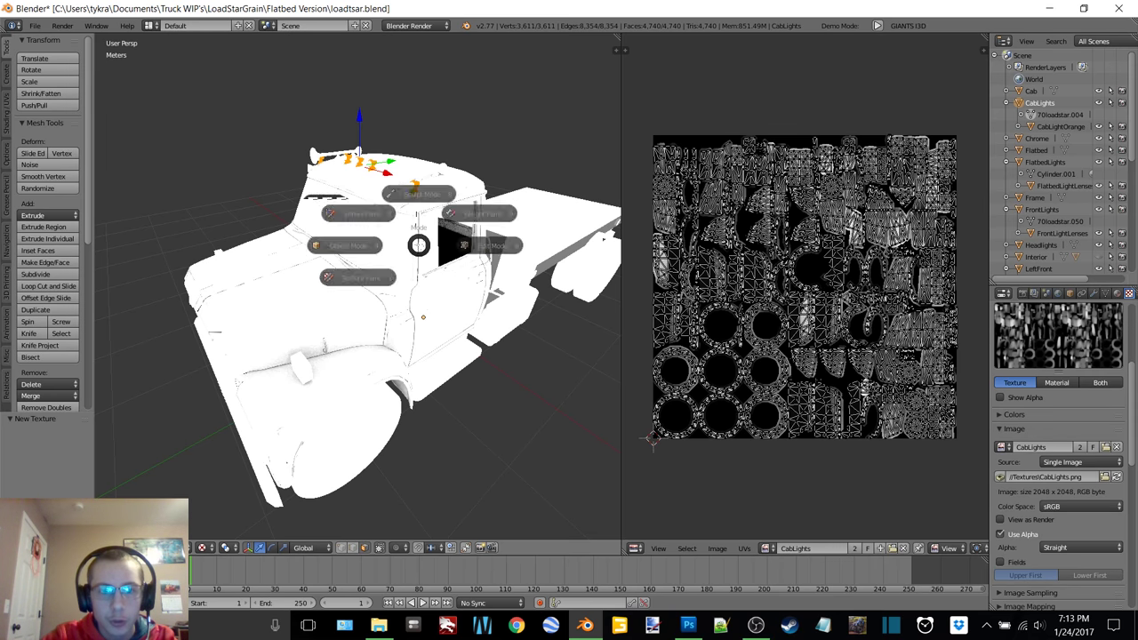
{"action": "left_click", "coordinate": [324, 249]}
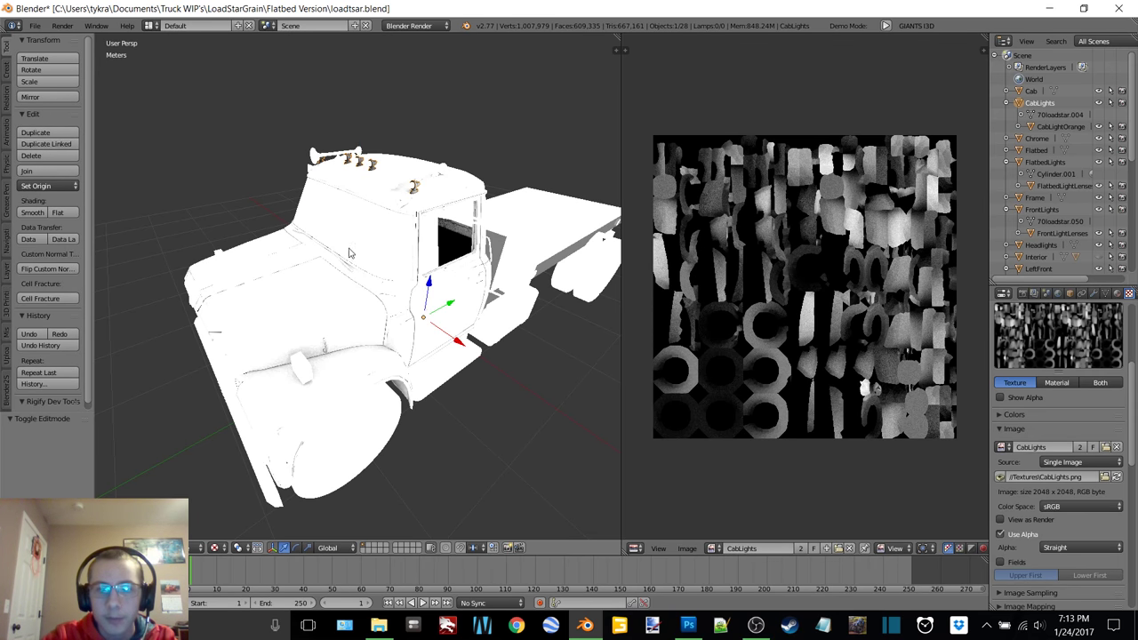
- Select the CabLightOrange object and unwrap its mesh with Smart UV Project, using an island margin of 0.01
{"action": "left_click", "coordinate": [1058, 126]}
{"action": "key", "text": "Tab"}
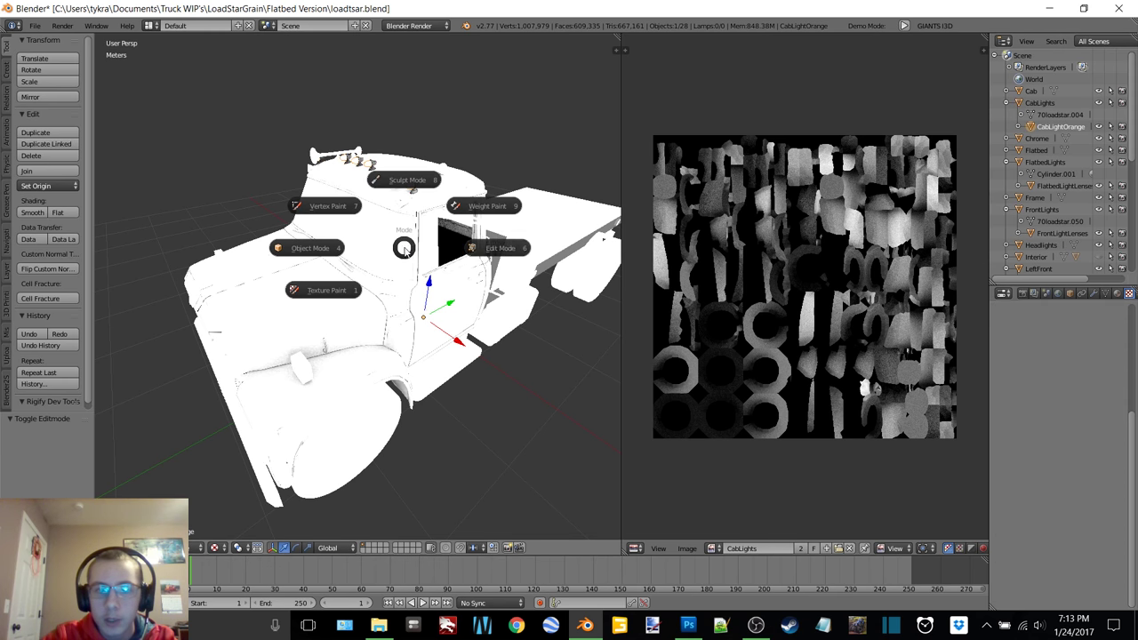
{"action": "left_click", "coordinate": [480, 253]}
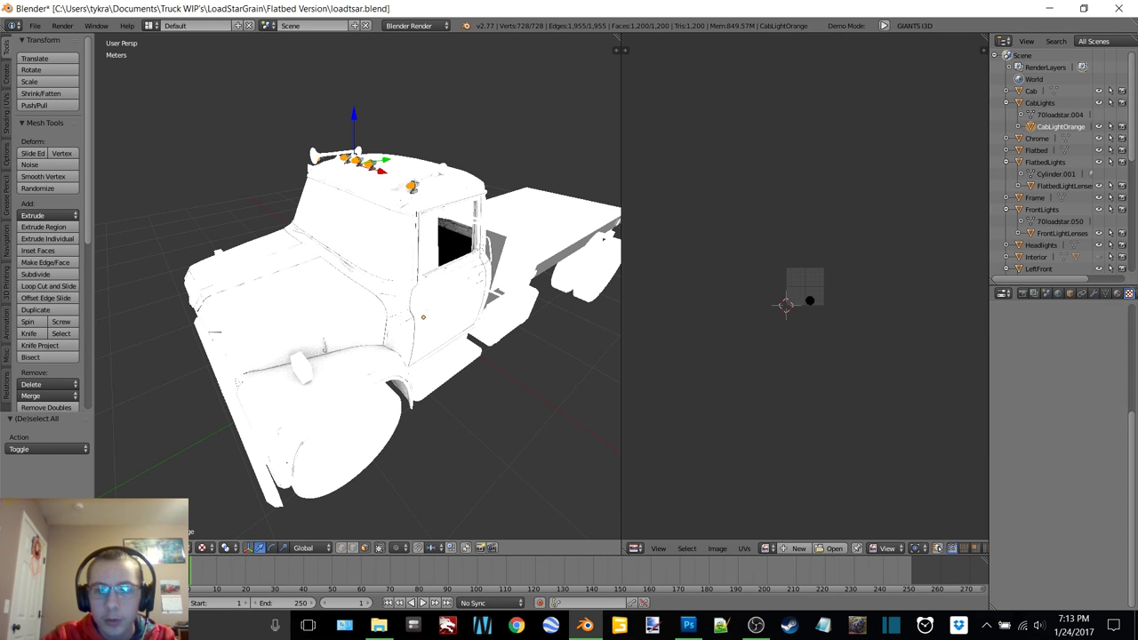
{"action": "left_click", "coordinate": [1117, 293]}
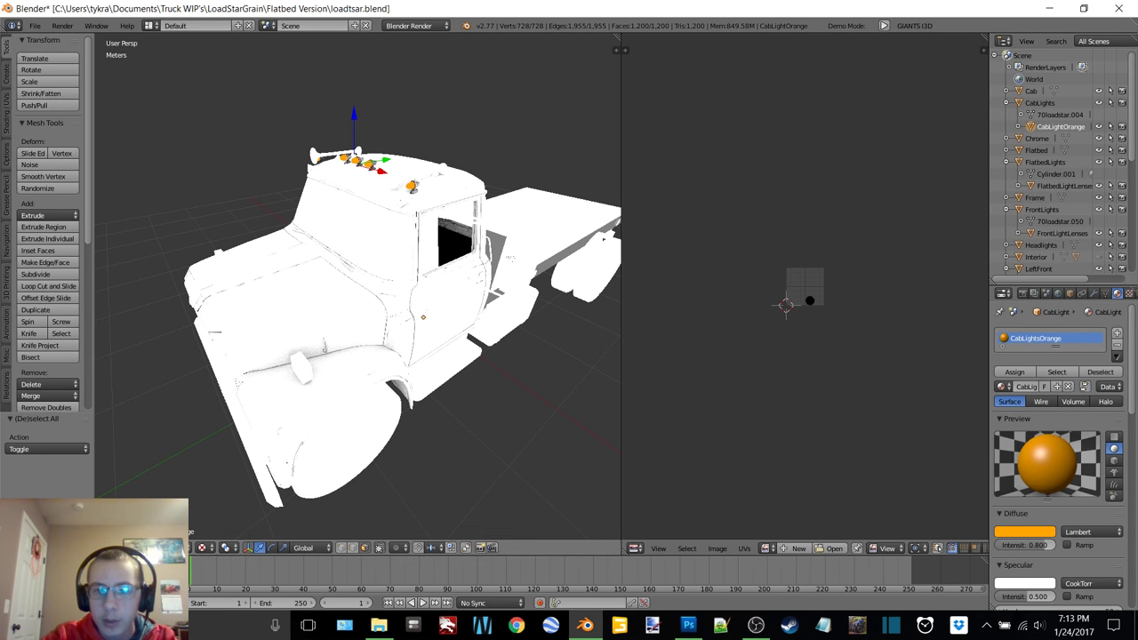
{"action": "key", "text": "u"}
{"action": "left_click", "coordinate": [458, 229]}
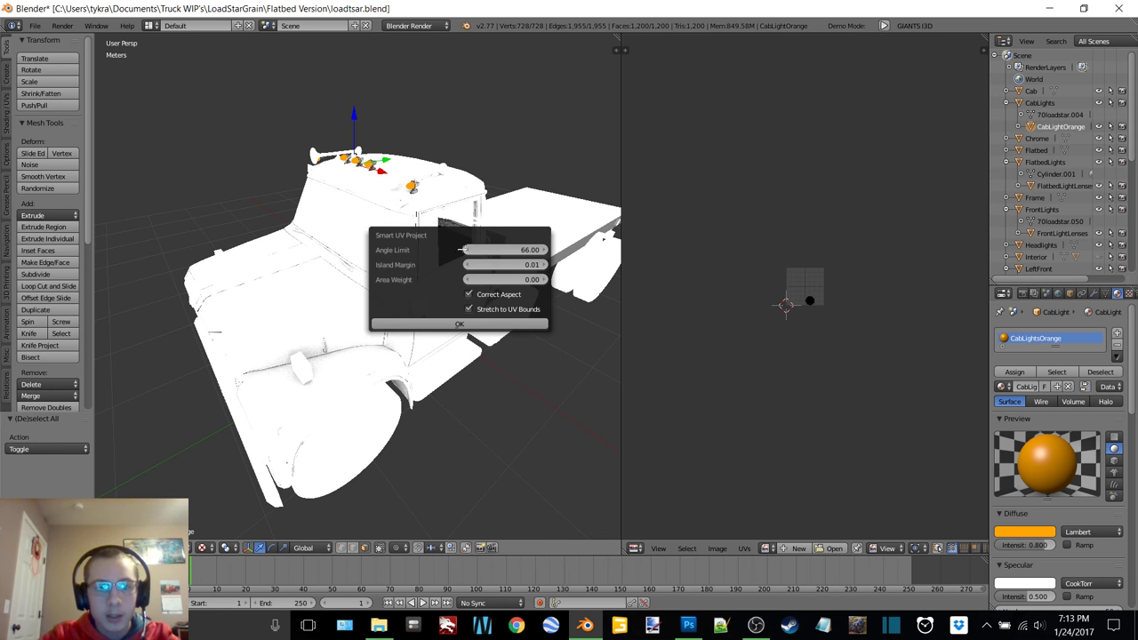
{"action": "left_click", "coordinate": [464, 321]}
- Create a blank 2048 × 2048 px image named CablightsOrange for the unwrapped orange lenses
{"action": "left_click", "coordinate": [798, 548]}
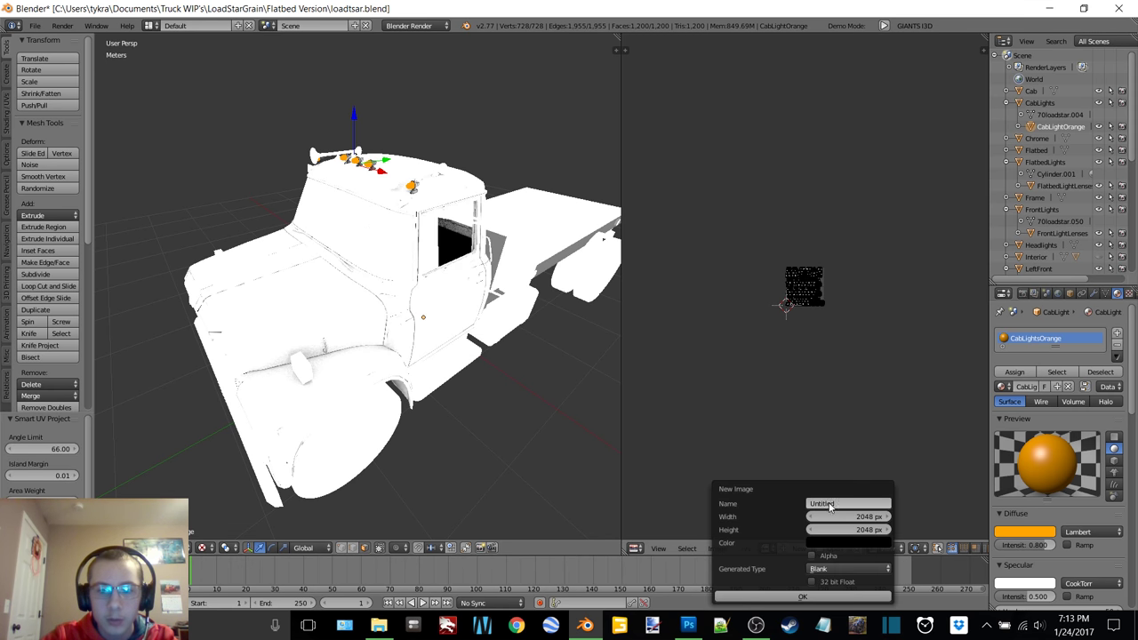
{"action": "left_click", "coordinate": [841, 503]}
{"action": "type", "text": "c"}
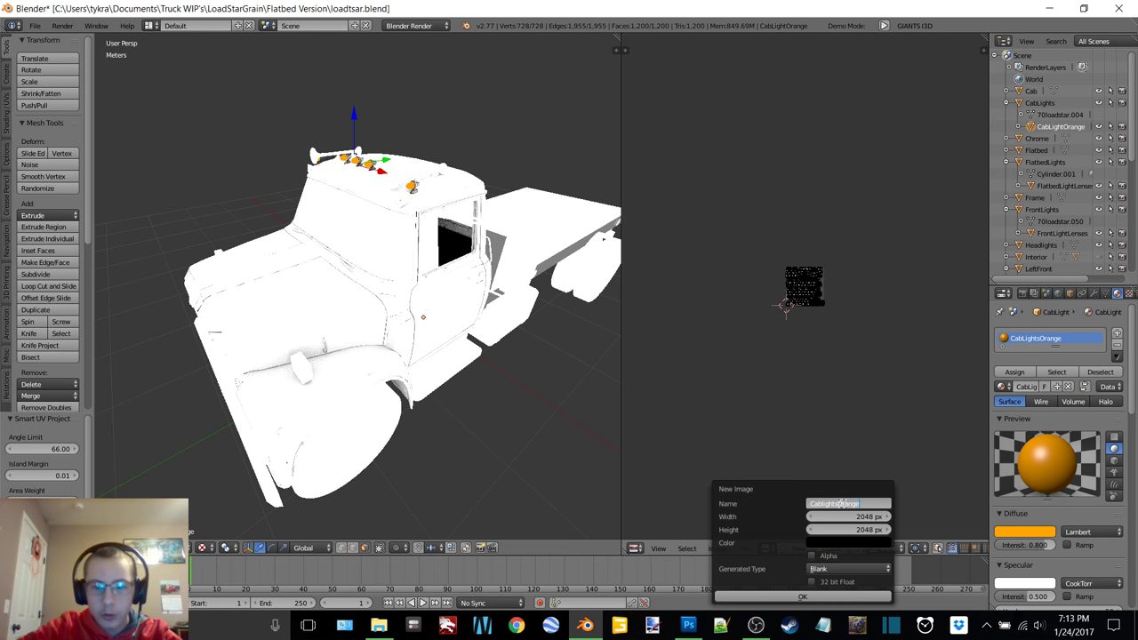
{"action": "left_click", "coordinate": [755, 624]}
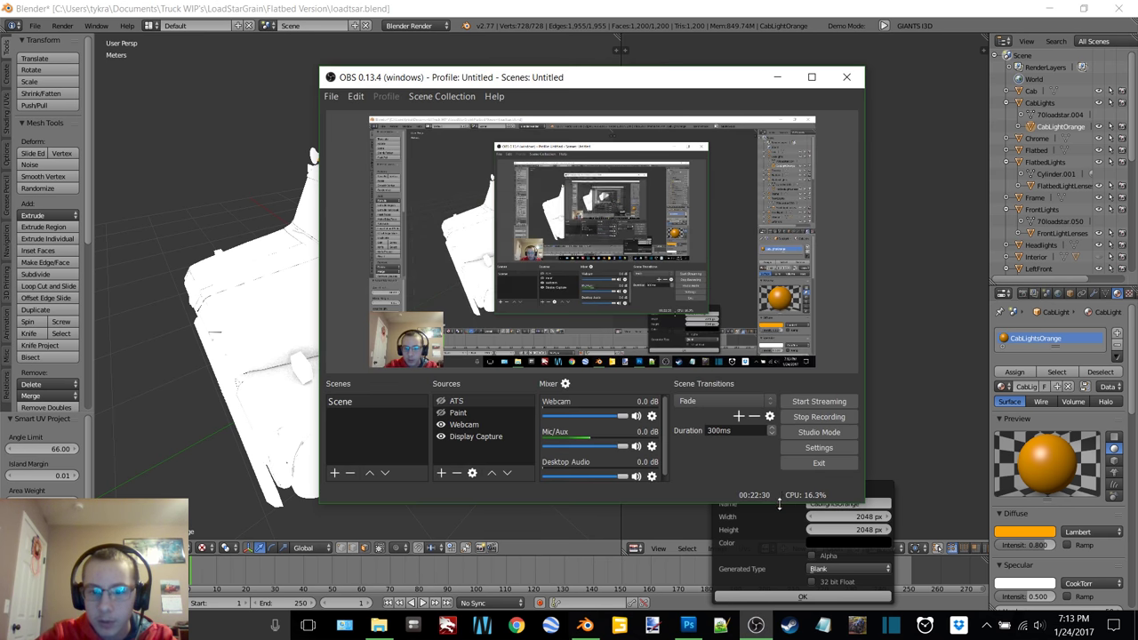
{"action": "left_click", "coordinate": [777, 77]}
{"action": "left_click", "coordinate": [802, 597]}
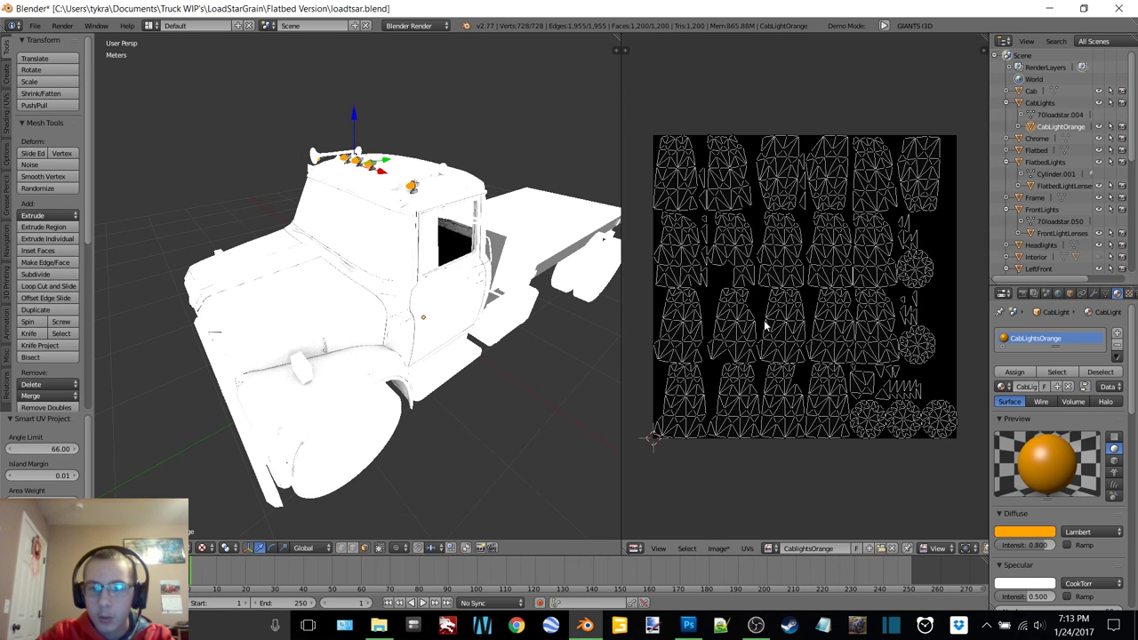
- Bake the orange cab light lenses to their image in Full Render mode
{"action": "left_click", "coordinate": [1021, 293]}
{"action": "left_click", "coordinate": [1080, 469]}
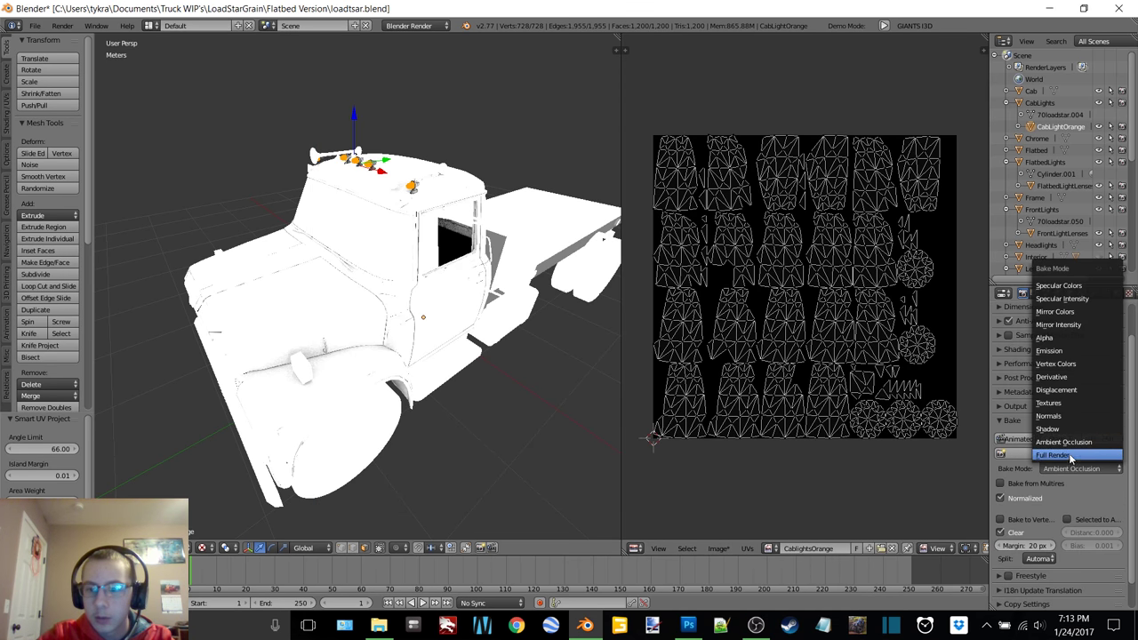
{"action": "left_click", "coordinate": [1064, 432]}
{"action": "left_click", "coordinate": [1053, 455]}
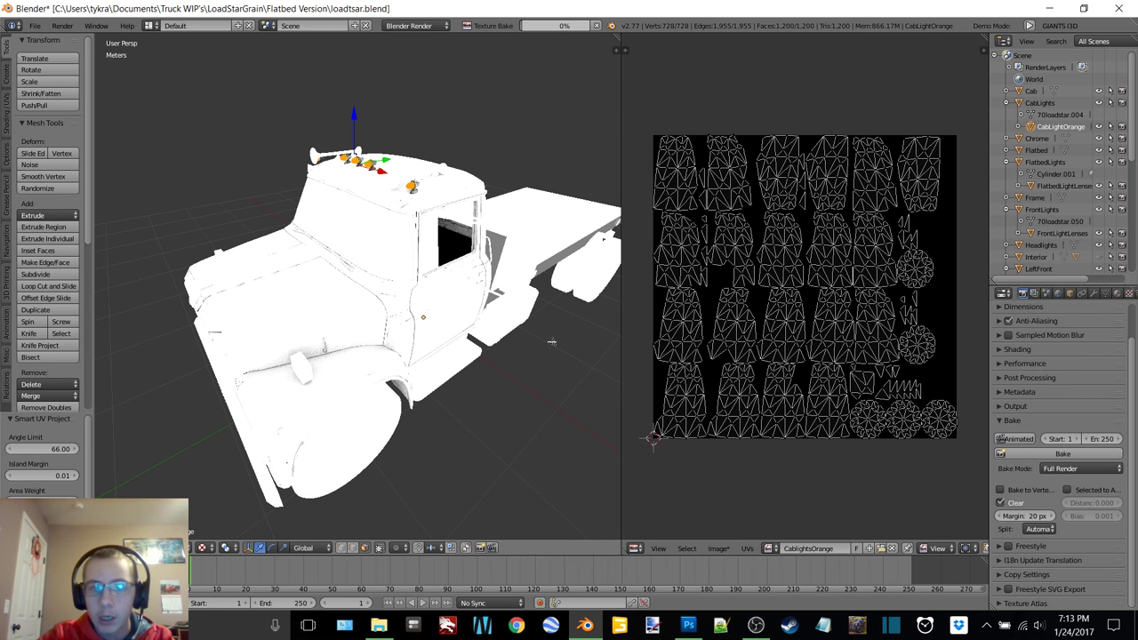
- Examine the orange cab light lenses on the roof up close and their baked image without the UV overlay
{"action": "scroll", "coordinate": [442, 253], "scroll_direction": "up", "scroll_amount": 4}
{"action": "middle_click_drag", "start_coordinate": [425, 142], "coordinate": [389, 207]}
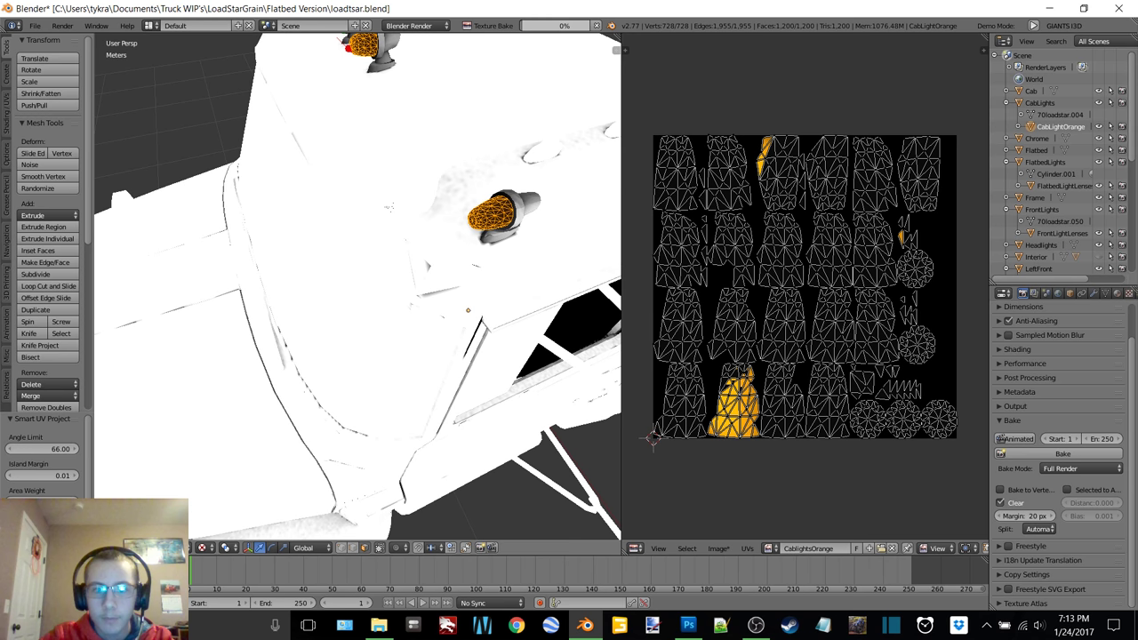
{"action": "middle_click_drag", "start_coordinate": [389, 207], "coordinate": [399, 205]}
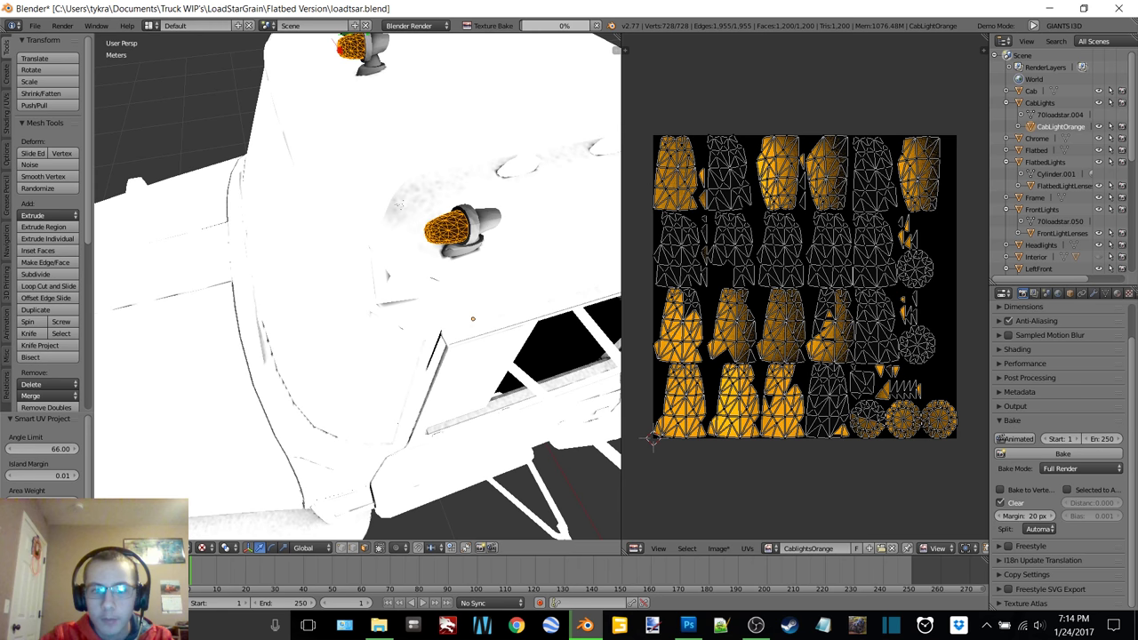
{"action": "mouse_move", "coordinate": [399, 204]}
{"action": "middle_mouse_down"}
{"action": "mouse_move", "coordinate": [342, 173]}
{"action": "mouse_move", "coordinate": [391, 129]}
{"action": "mouse_move", "coordinate": [405, 222]}
{"action": "middle_mouse_up"}
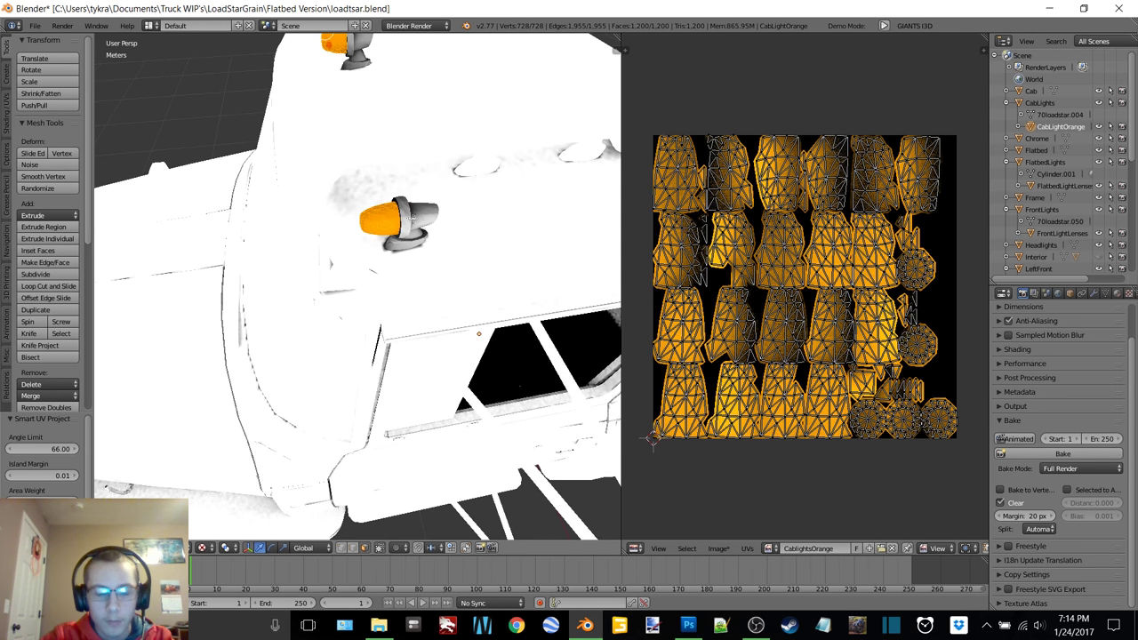
{"action": "key", "text": "Tab"}
{"action": "left_click", "coordinate": [313, 221]}
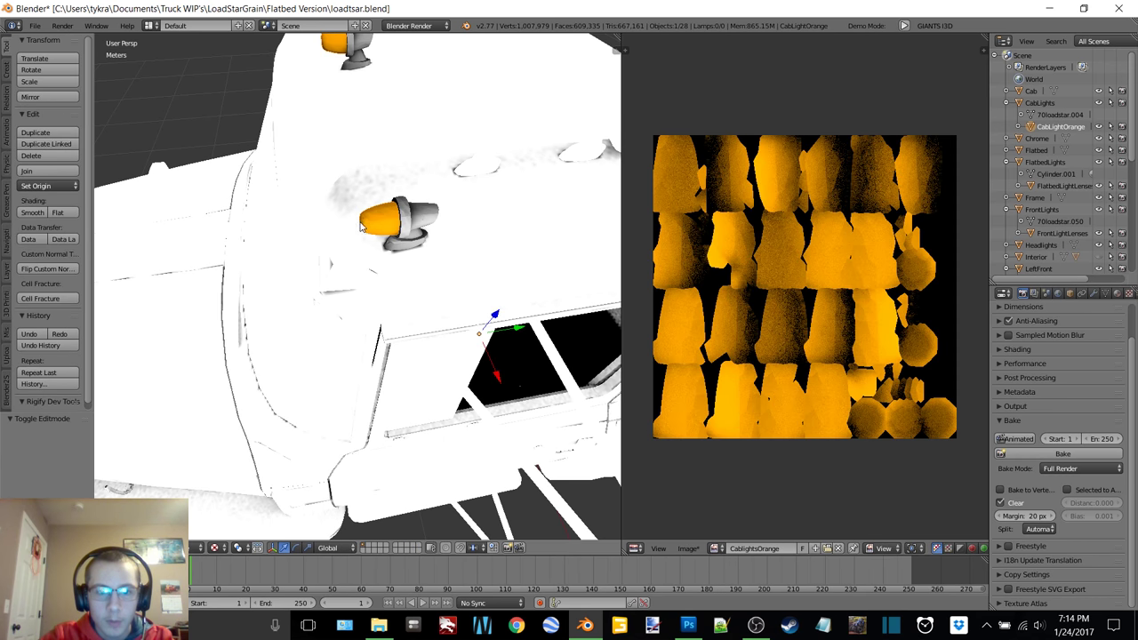
{"action": "middle_click_drag", "start_coordinate": [313, 222], "coordinate": [376, 216]}
{"action": "key", "text": "Tab"}
{"action": "left_click", "coordinate": [467, 219]}
{"action": "scroll", "coordinate": [356, 284], "scroll_direction": "down", "scroll_amount": 5}
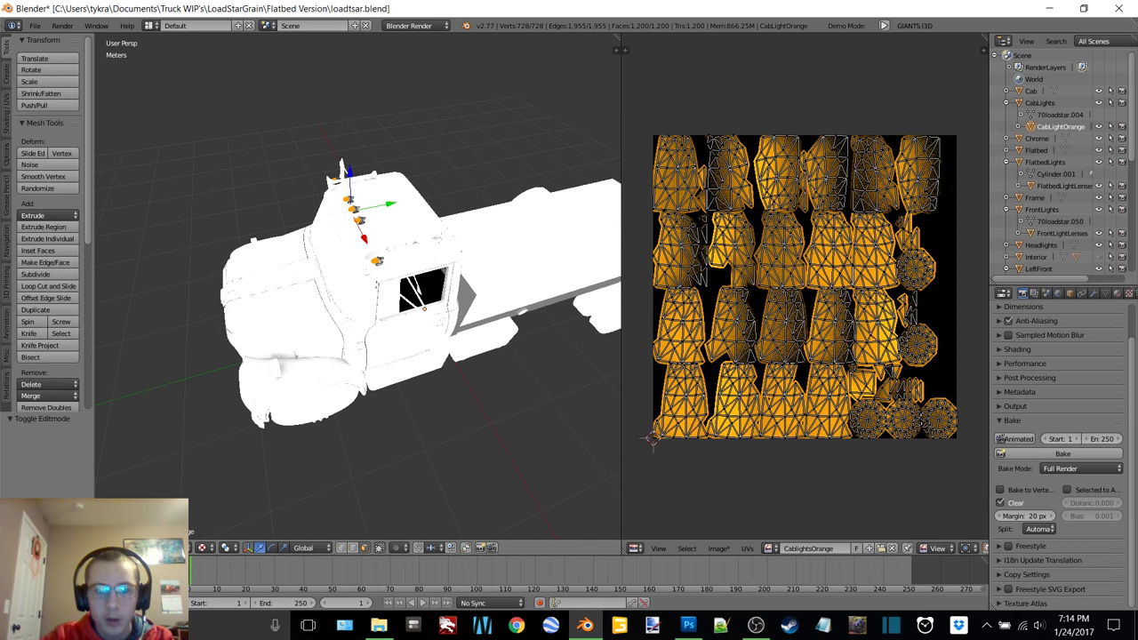
- Save the baked lens image as CablightsOrange.png in the Textures folder
{"action": "left_click", "coordinate": [717, 548]}
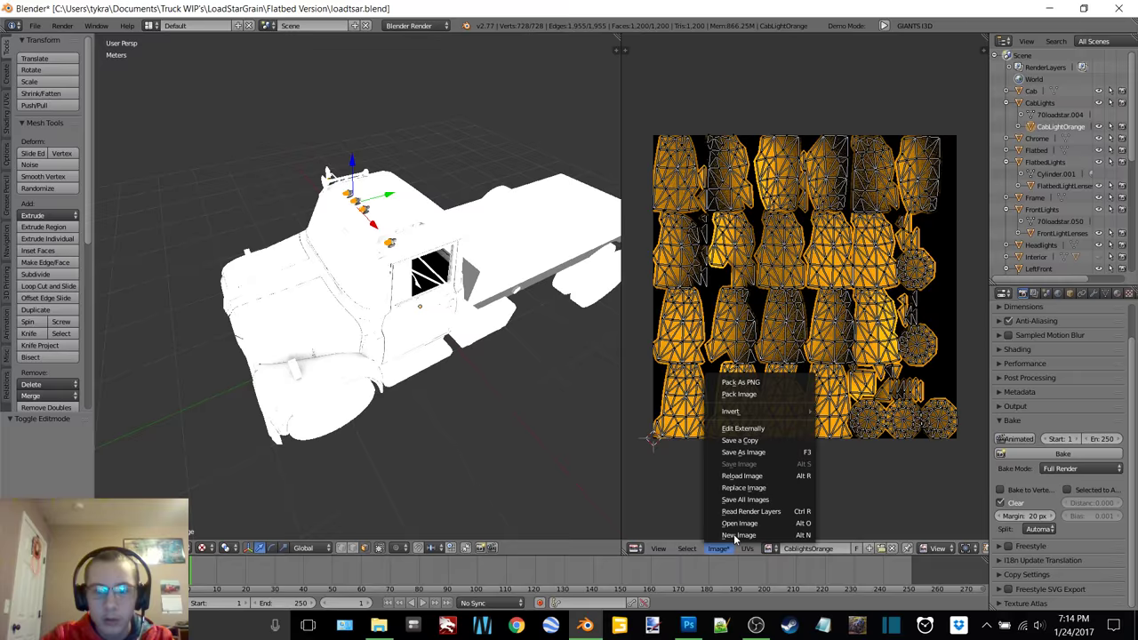
{"action": "left_click", "coordinate": [767, 453]}
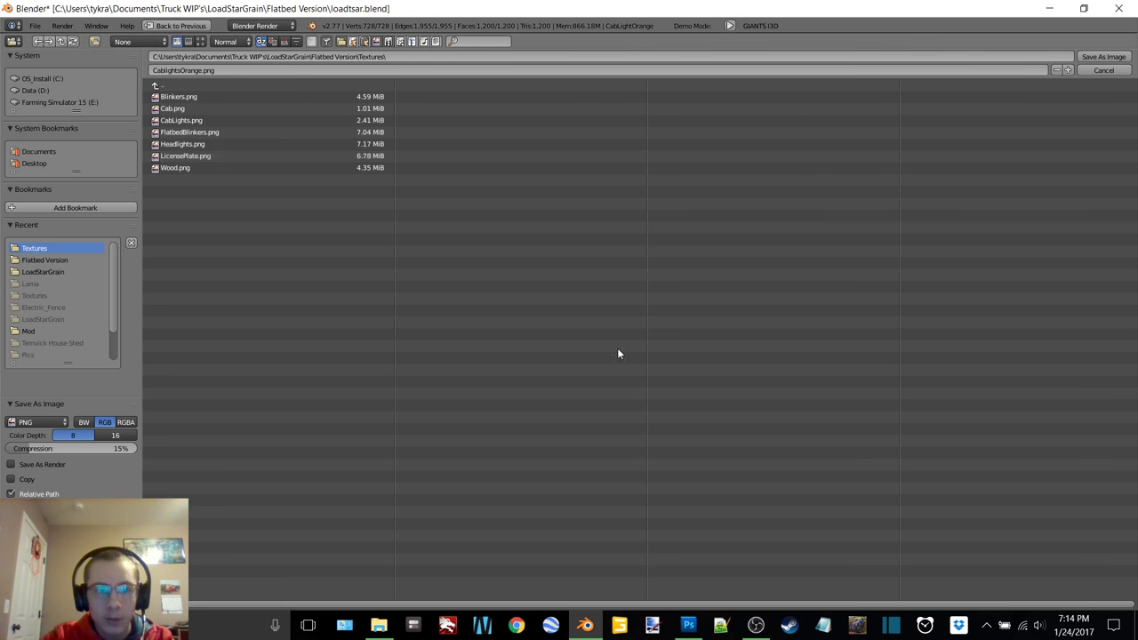
{"action": "left_click", "coordinate": [1102, 57]}
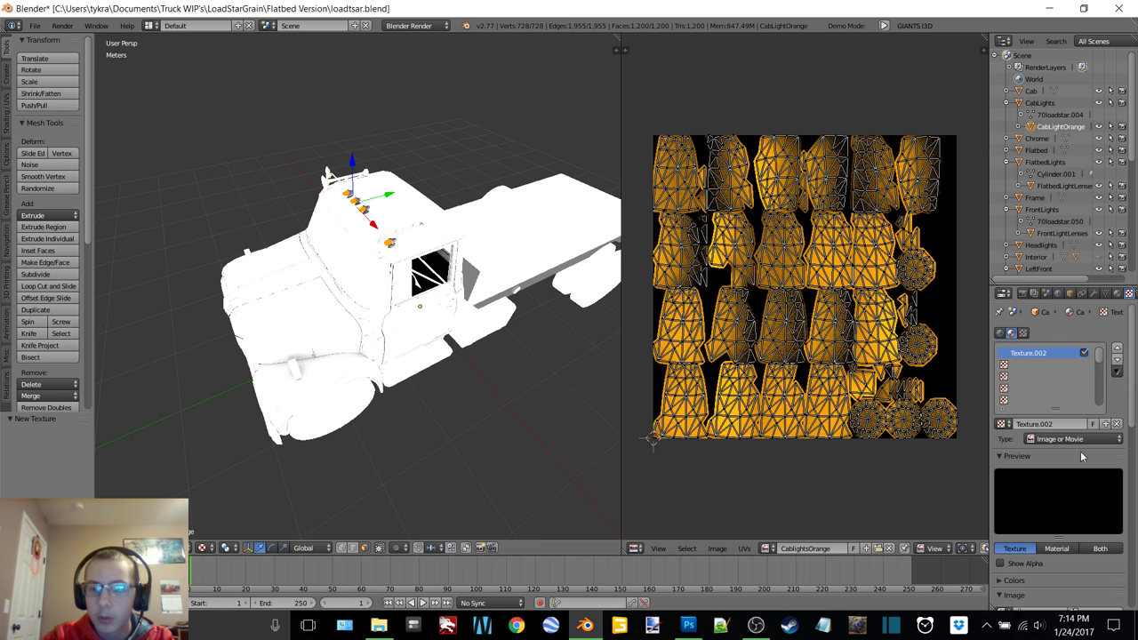
- Add a new image texture to the CabLightsOrange material, load CablightsOrange.png into it and return to Object Mode
{"action": "scroll", "coordinate": [1077, 444], "scroll_direction": "down", "scroll_amount": 3}
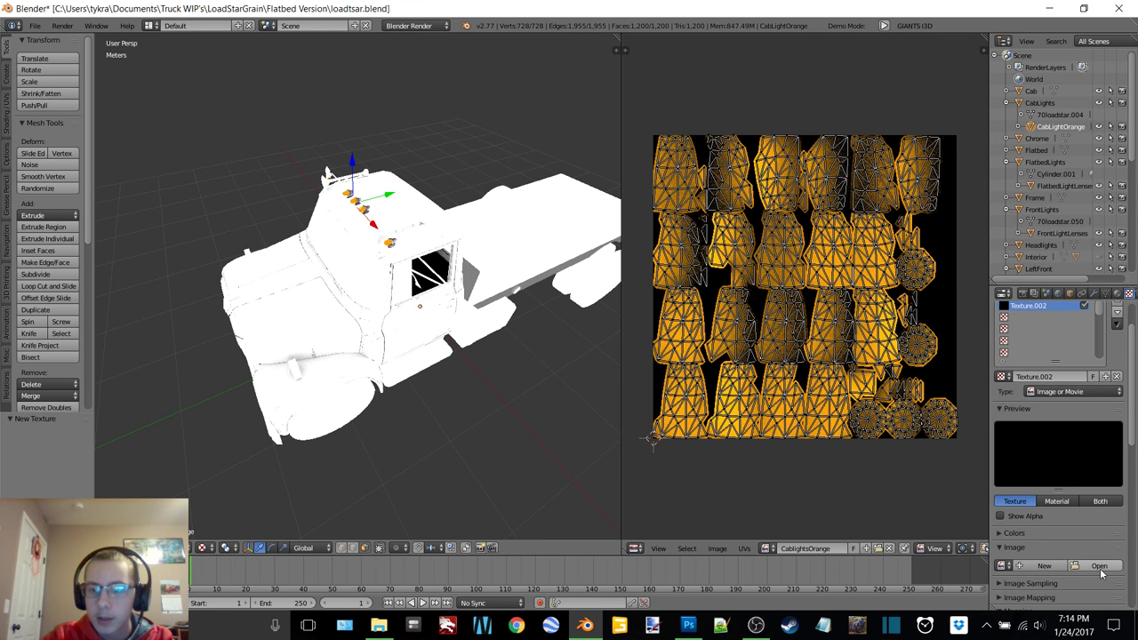
{"action": "left_click", "coordinate": [1098, 566]}
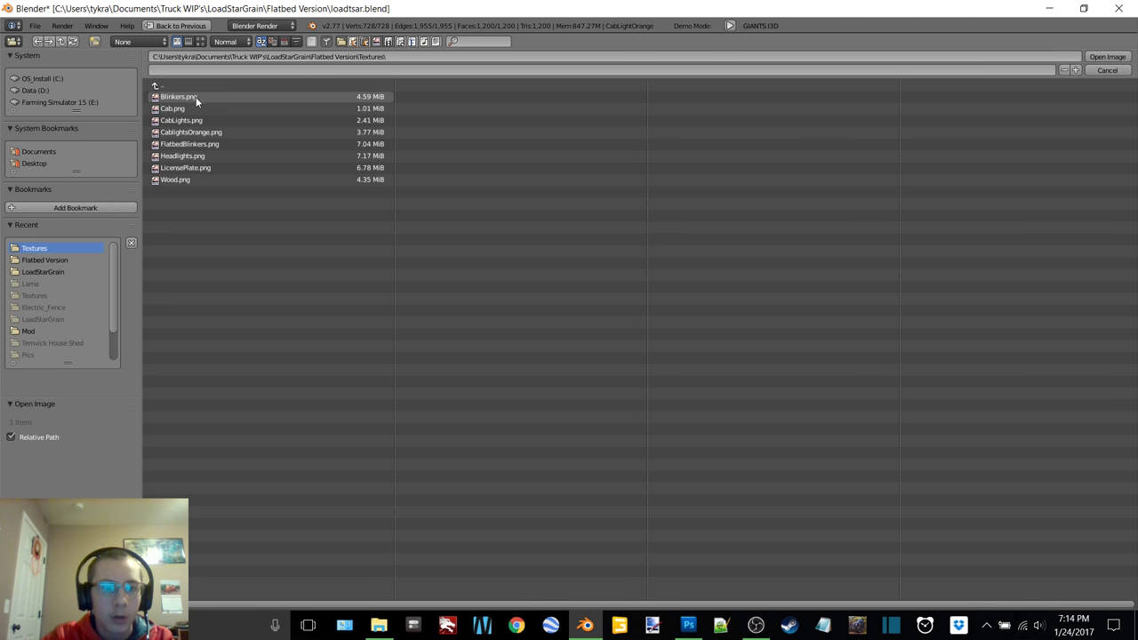
{"action": "double_click", "coordinate": [211, 130]}
{"action": "key", "text": "Tab"}
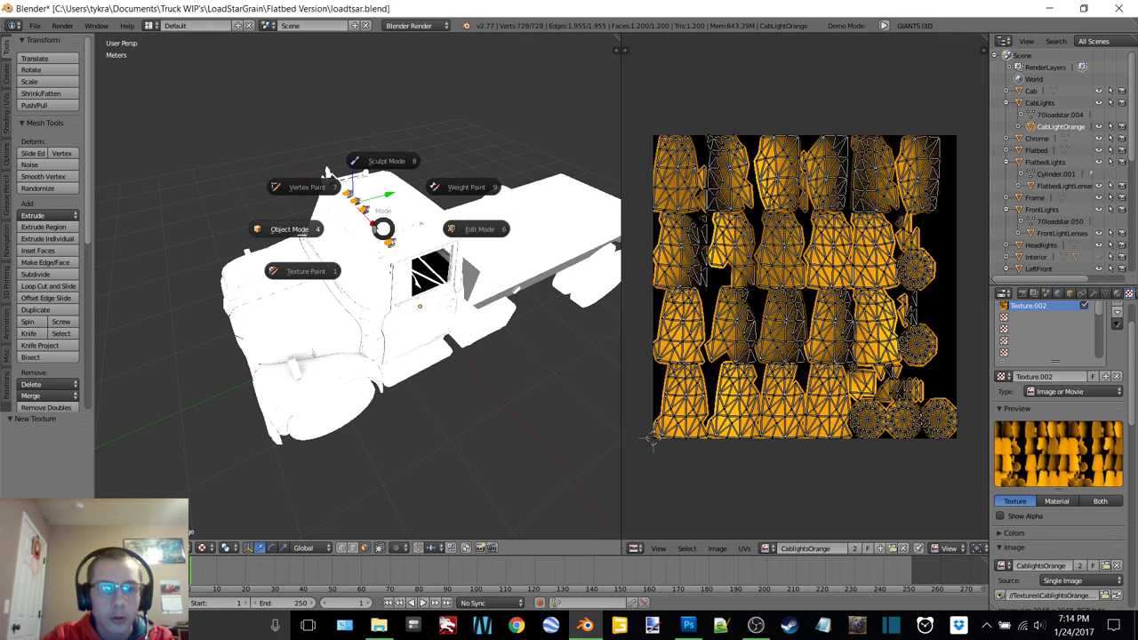
{"action": "left_click", "coordinate": [299, 229]}
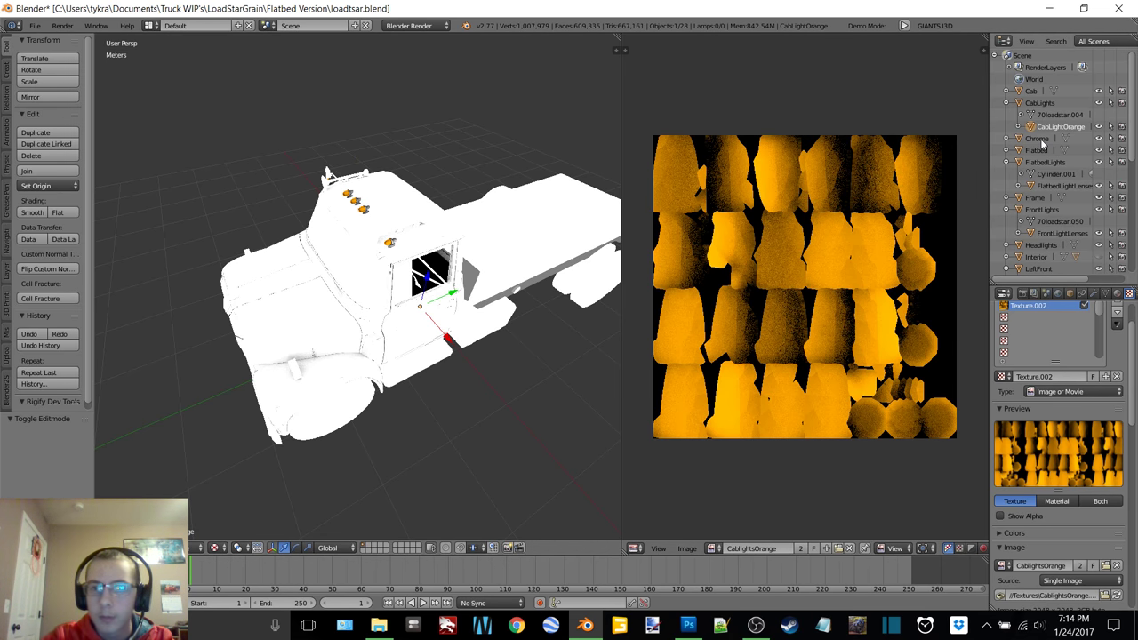
- Select the Chrome object and unwrap its entire mesh with Smart UV Project, using an island margin of 0.01
{"action": "left_click", "coordinate": [1036, 139]}
{"action": "key", "text": "Tab"}
{"action": "left_click", "coordinate": [406, 216]}
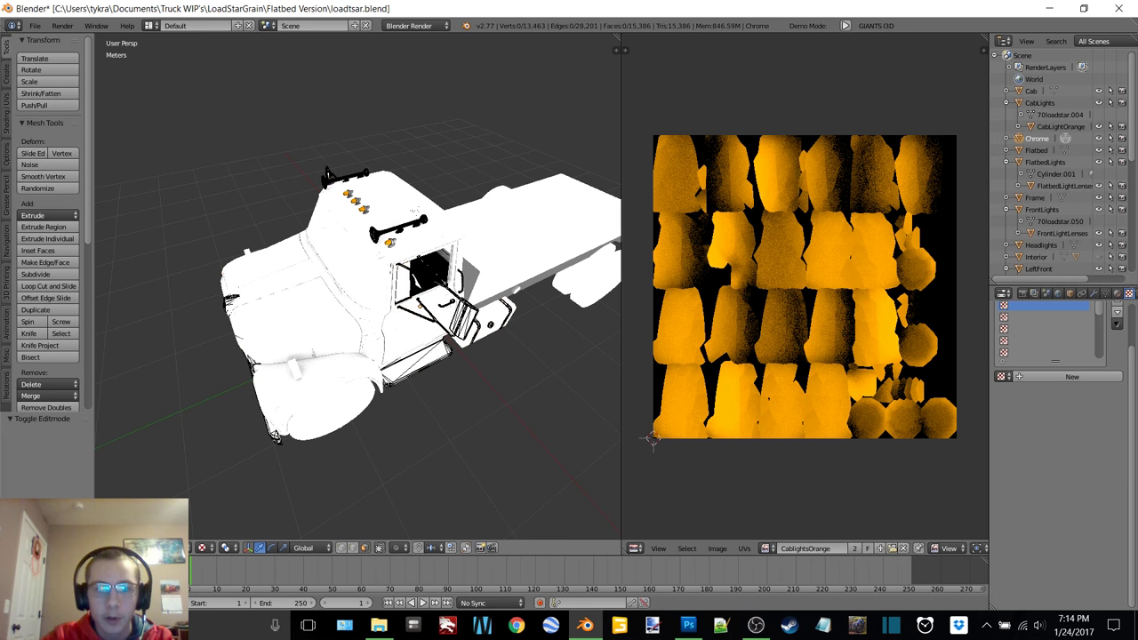
{"action": "key", "text": "a"}
{"action": "key", "text": "u"}
{"action": "left_click", "coordinate": [382, 211]}
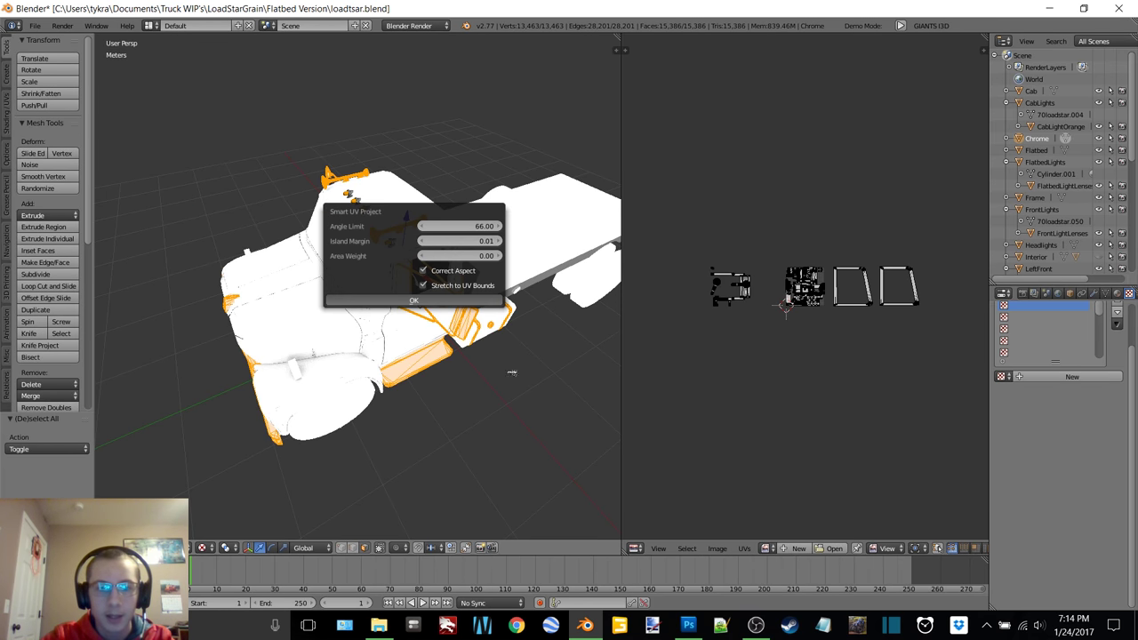
{"action": "left_click", "coordinate": [413, 300]}
- Create a blank 2048 × 2048 px image named Chrome for the unwrapped chrome parts
{"action": "middle_click_drag", "start_coordinate": [414, 277], "coordinate": [498, 227]}
{"action": "scroll", "coordinate": [800, 424], "scroll_direction": "up", "scroll_amount": 5}
{"action": "left_click", "coordinate": [794, 549]}
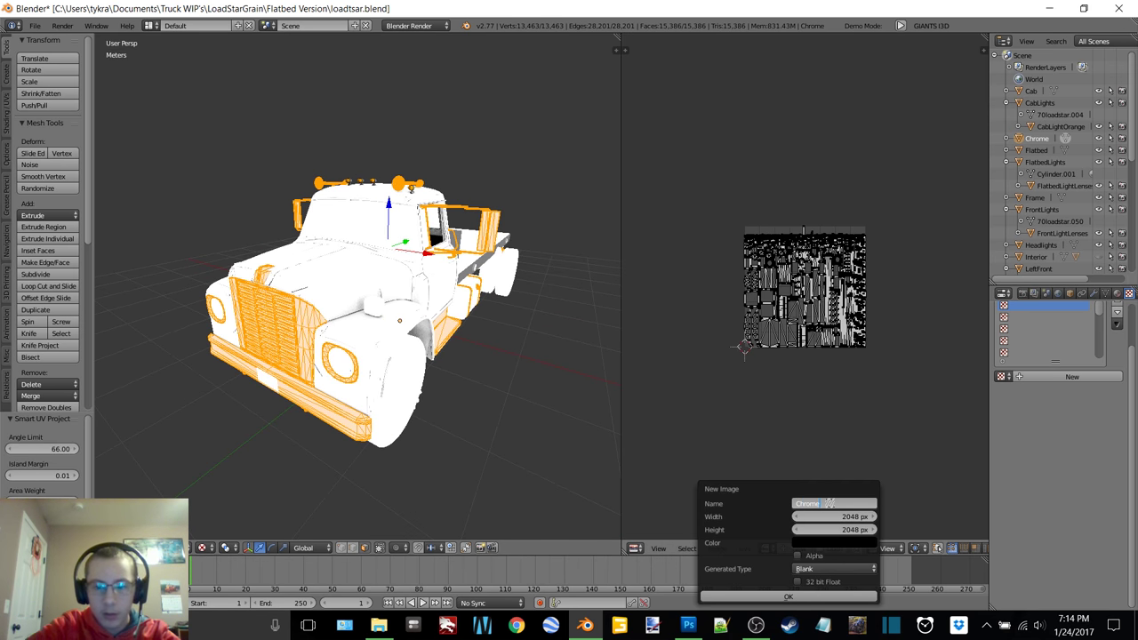
{"action": "left_click", "coordinate": [788, 595]}
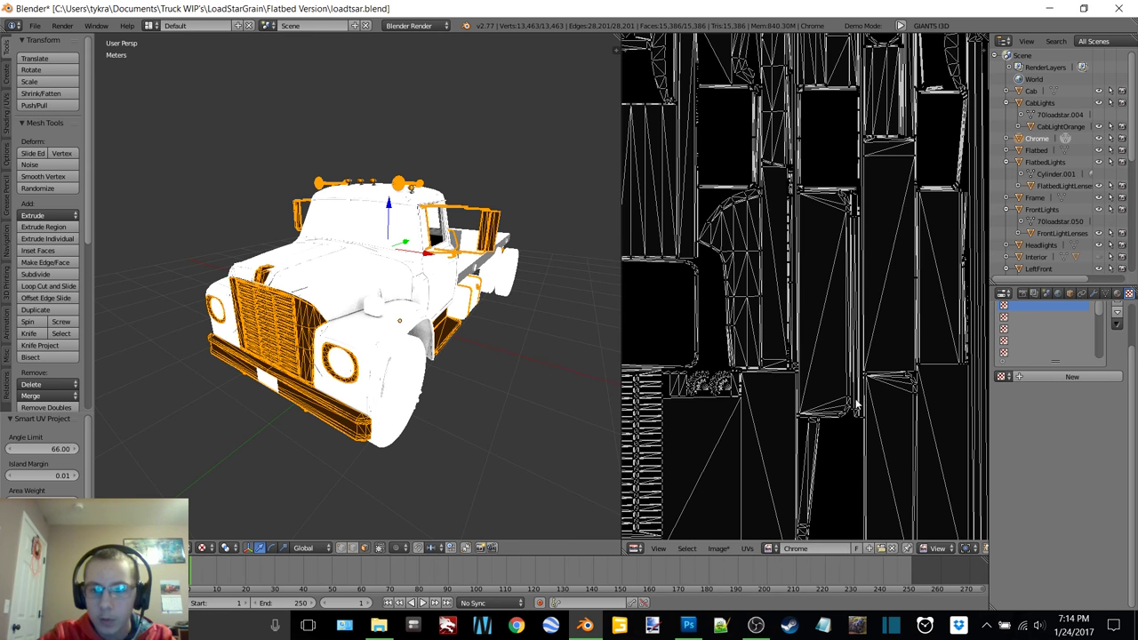
- Bake the chrome parts into the Chrome image using the Ambient Occlusion bake mode
{"action": "left_click", "coordinate": [1023, 295]}
{"action": "left_click", "coordinate": [1061, 454]}
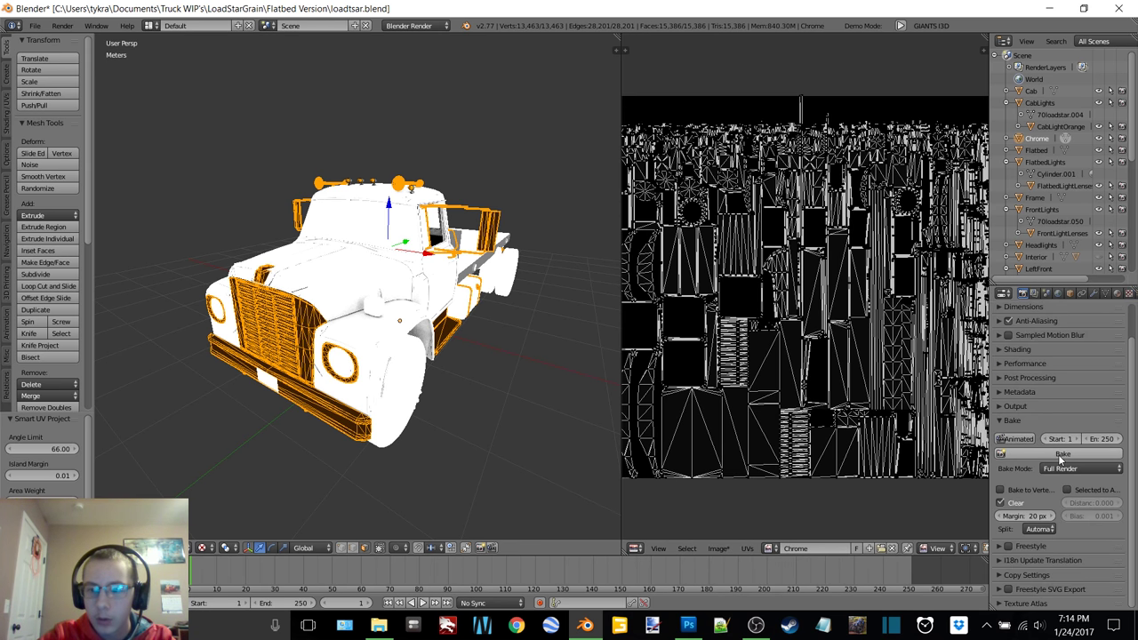
{"action": "left_click", "coordinate": [596, 26]}
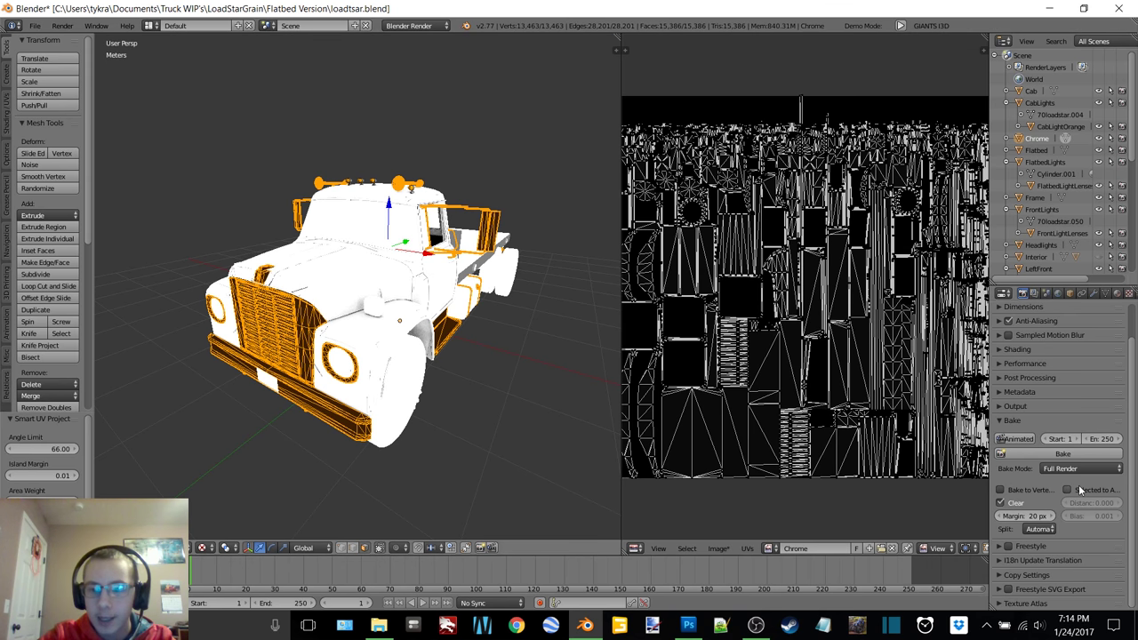
{"action": "left_click", "coordinate": [1080, 469]}
{"action": "left_click", "coordinate": [1073, 452]}
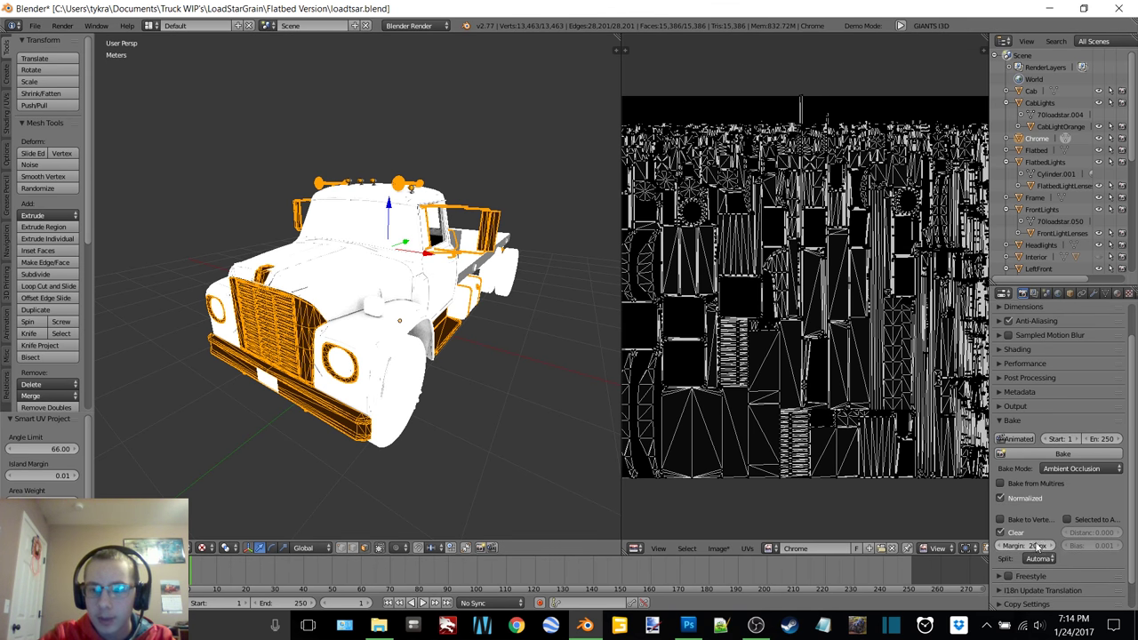
{"action": "left_click", "coordinate": [1061, 454]}
{"action": "scroll", "coordinate": [800, 356], "scroll_direction": "down", "scroll_amount": 1}
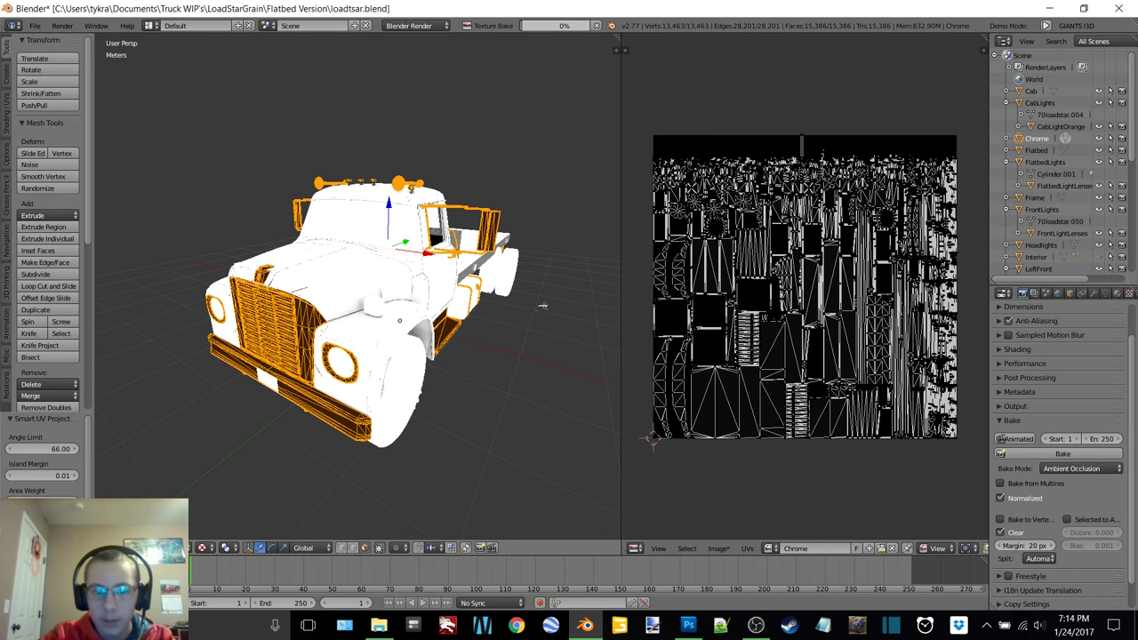
{"action": "middle_click_drag", "start_coordinate": [476, 306], "coordinate": [517, 296]}
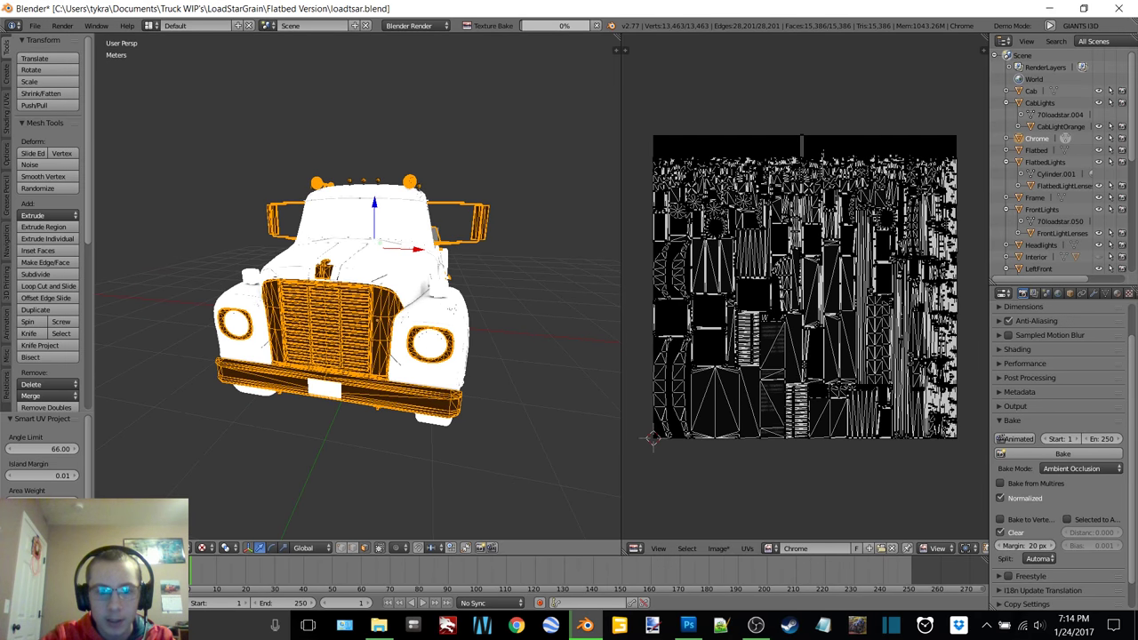
{"action": "middle_click_drag", "start_coordinate": [517, 296], "coordinate": [458, 299]}
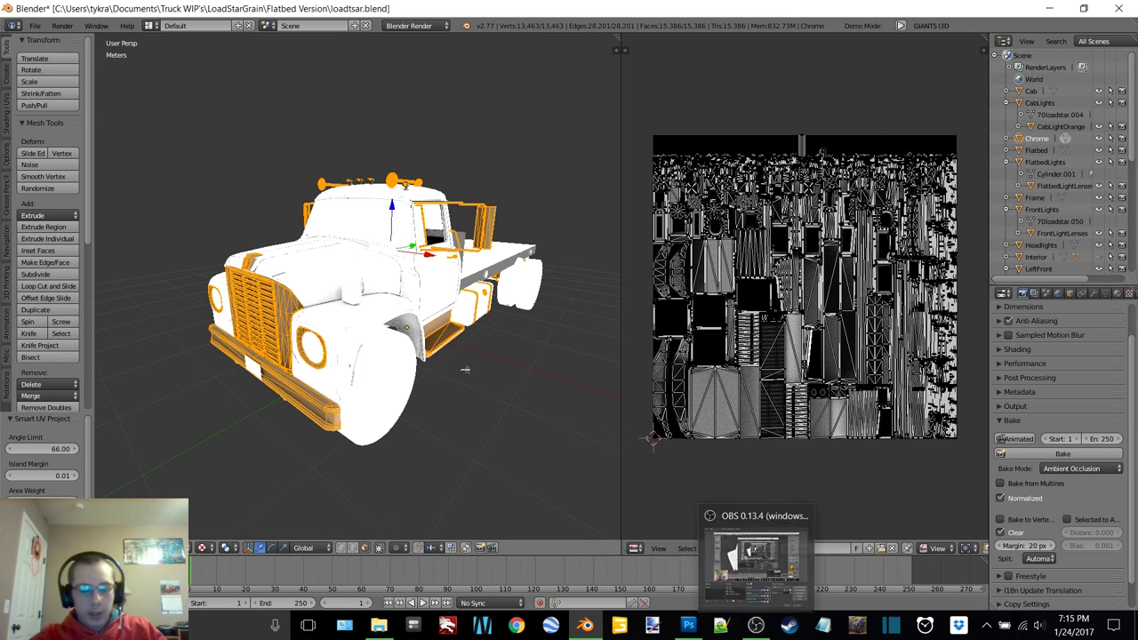
- Save the baked chrome image as Chrome.png in the Textures folder
{"action": "key", "text": "a"}
{"action": "mouse_move", "coordinate": [355, 293]}
{"action": "middle_mouse_down"}
{"action": "mouse_move", "coordinate": [124, 303]}
{"action": "mouse_move", "coordinate": [349, 295]}
{"action": "middle_mouse_up"}
{"action": "key", "text": "a"}
{"action": "left_click", "coordinate": [717, 548]}
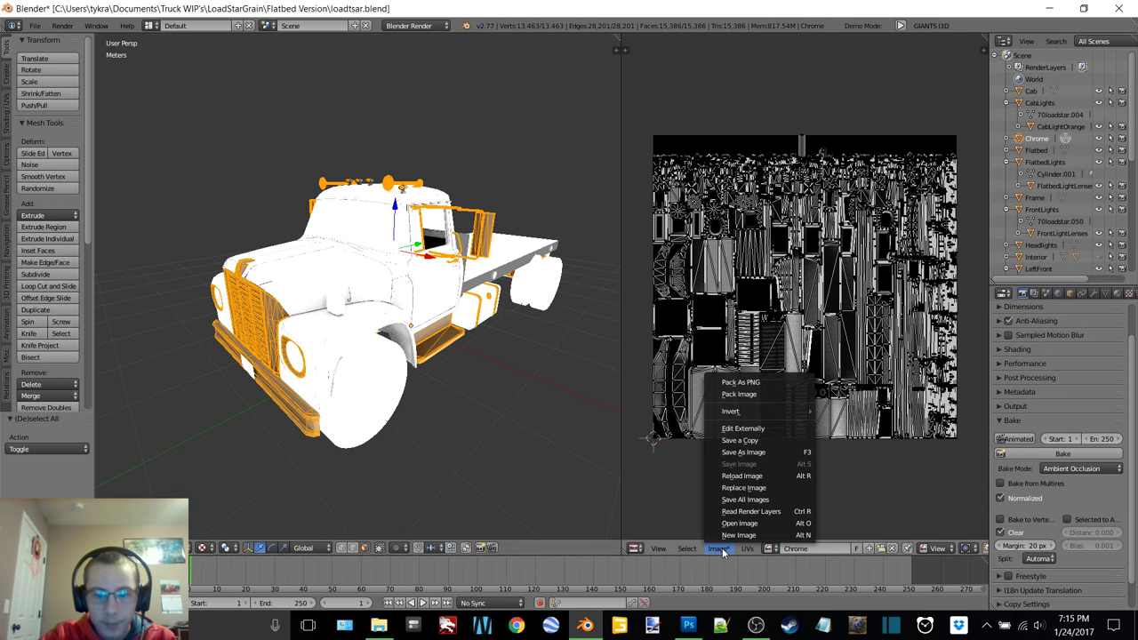
{"action": "left_click", "coordinate": [747, 452]}
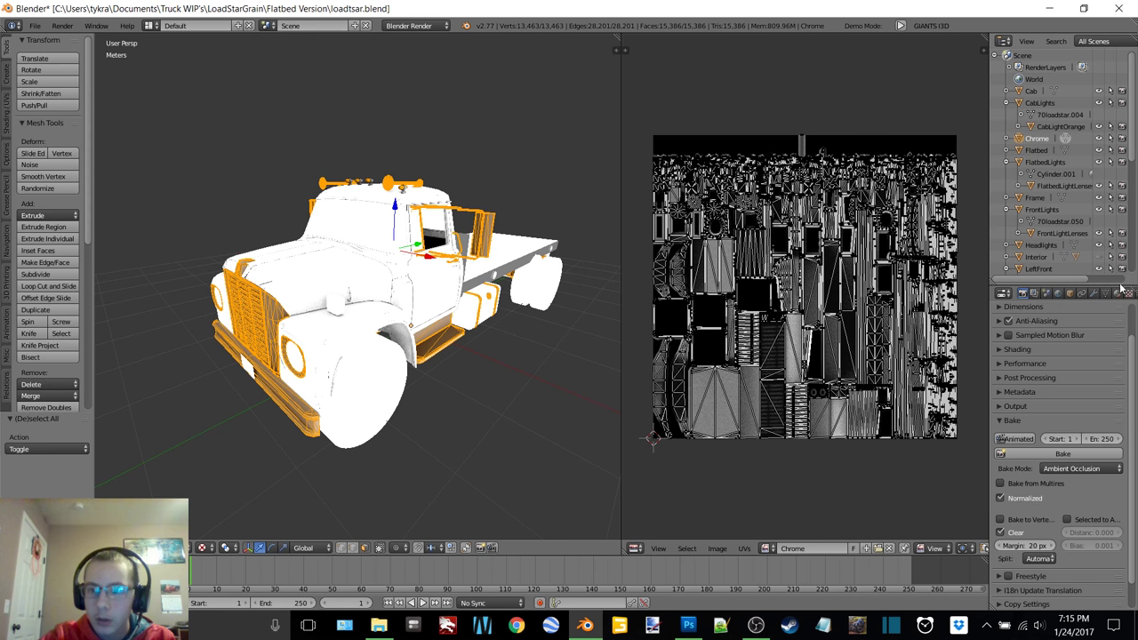
- Add a new image texture mapped with UVMap to the chrome material, load Chrome.png into it and return to Object Mode
{"action": "left_click", "coordinate": [1128, 293]}
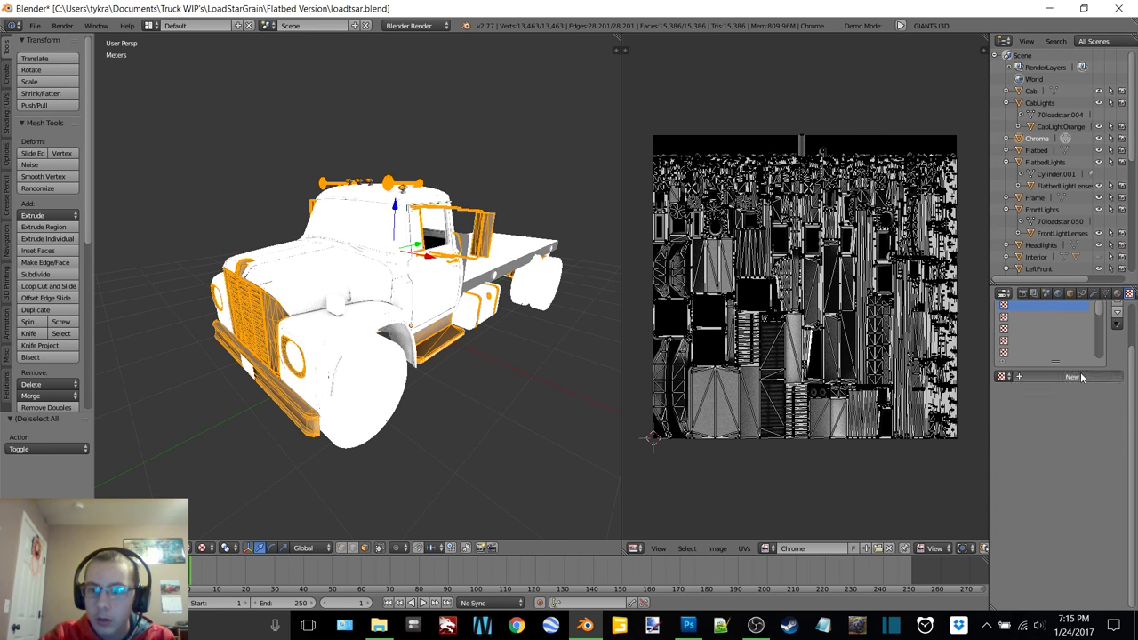
{"action": "left_click", "coordinate": [1082, 375]}
{"action": "scroll", "coordinate": [1093, 539], "scroll_direction": "down", "scroll_amount": 4}
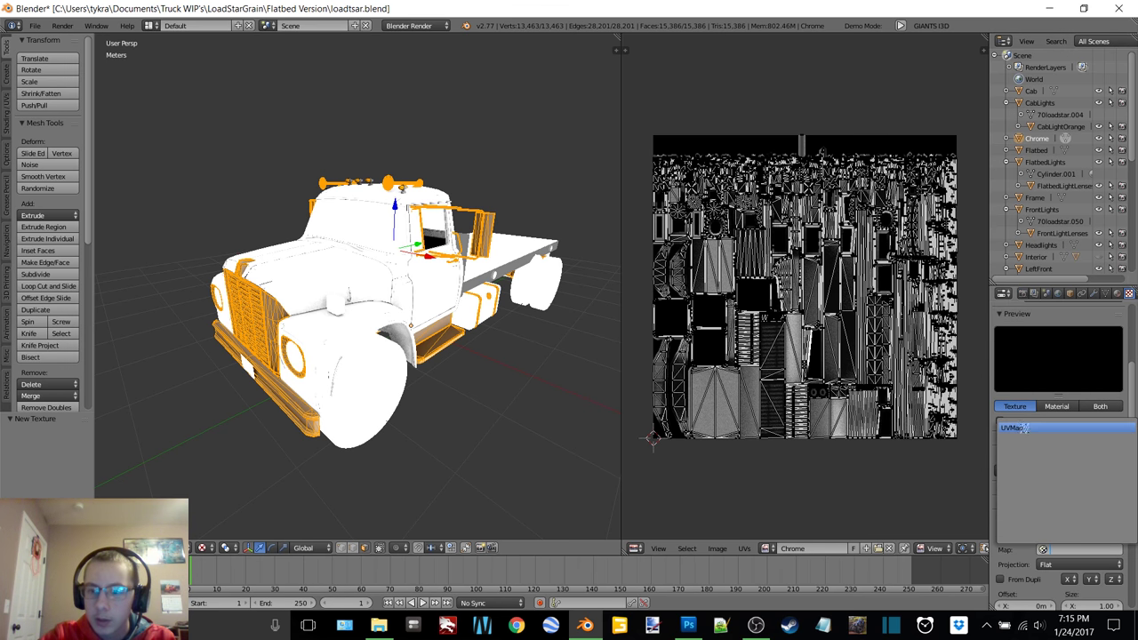
{"action": "left_click", "coordinate": [1099, 471]}
{"action": "left_click", "coordinate": [189, 98]}
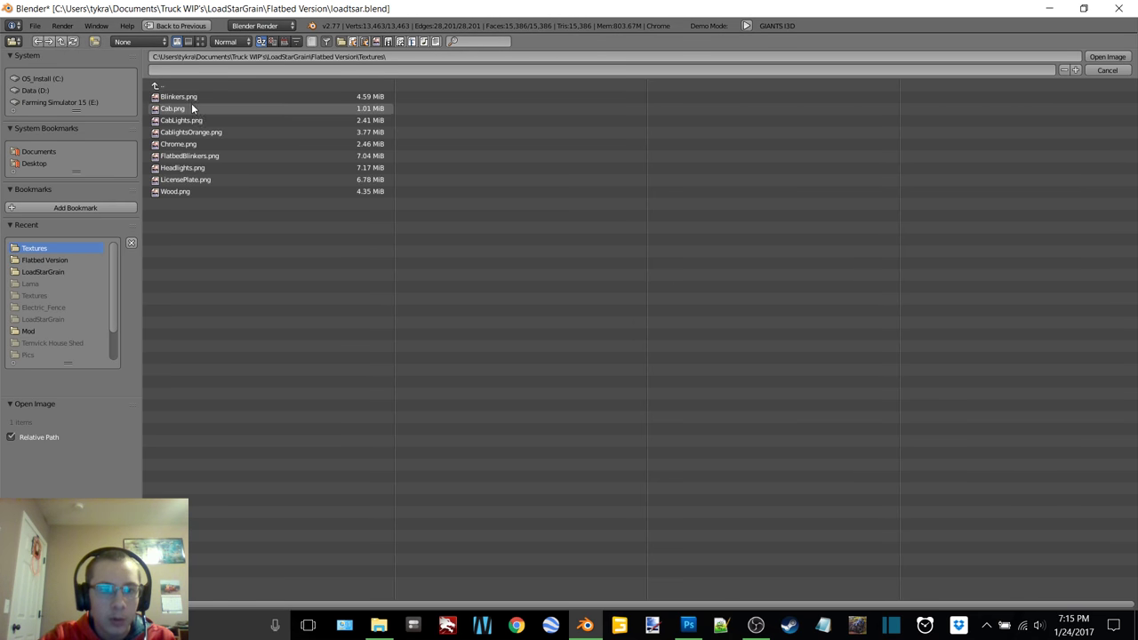
{"action": "double_click", "coordinate": [218, 147]}
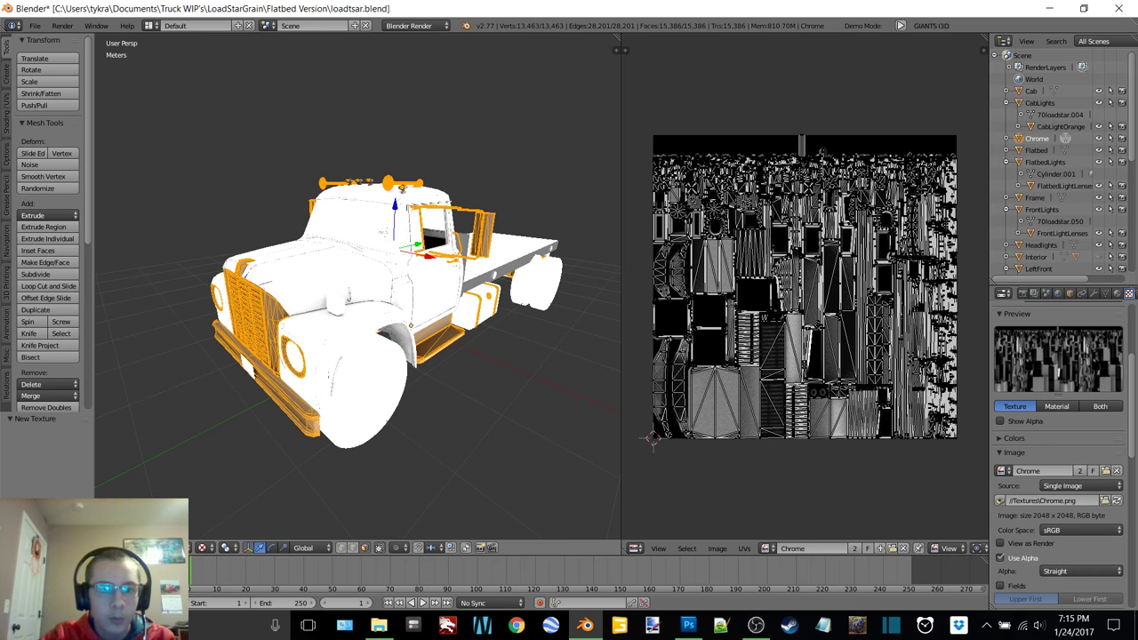
{"action": "key", "text": "Tab"}
{"action": "left_click", "coordinate": [311, 231]}
{"action": "middle_click_drag", "start_coordinate": [414, 223], "coordinate": [388, 225]}
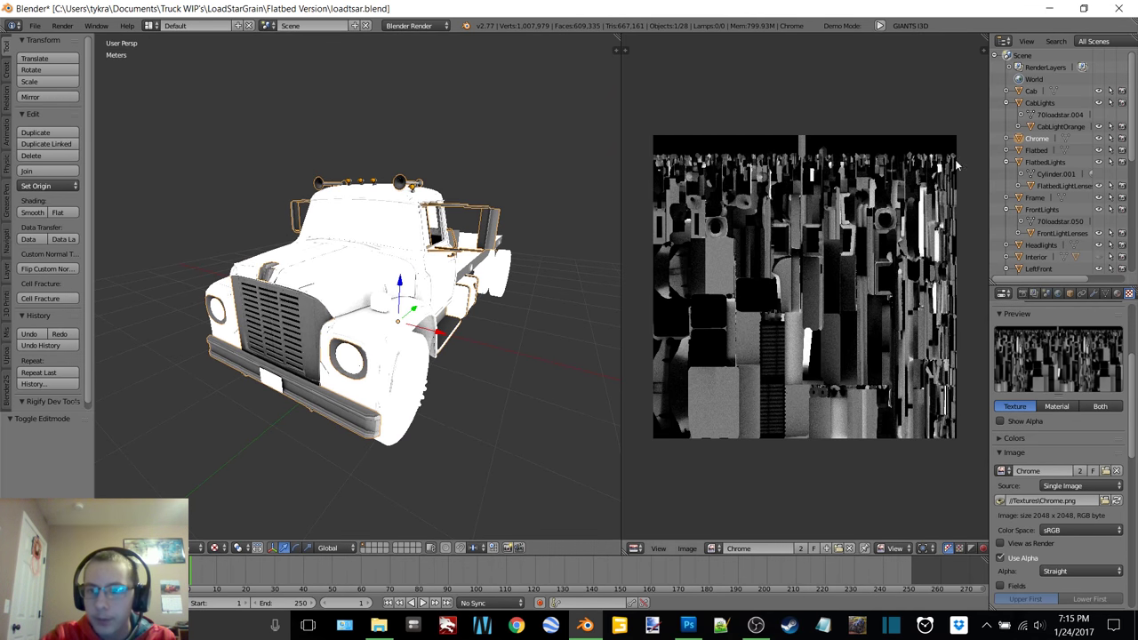
- Unwrap the Flatbed object's mesh with Smart UV Project at a 0.01 island margin and create a blank 2048 × 2048 px image named Flatbed
{"action": "left_click", "coordinate": [1036, 150]}
{"action": "key", "text": "Tab"}
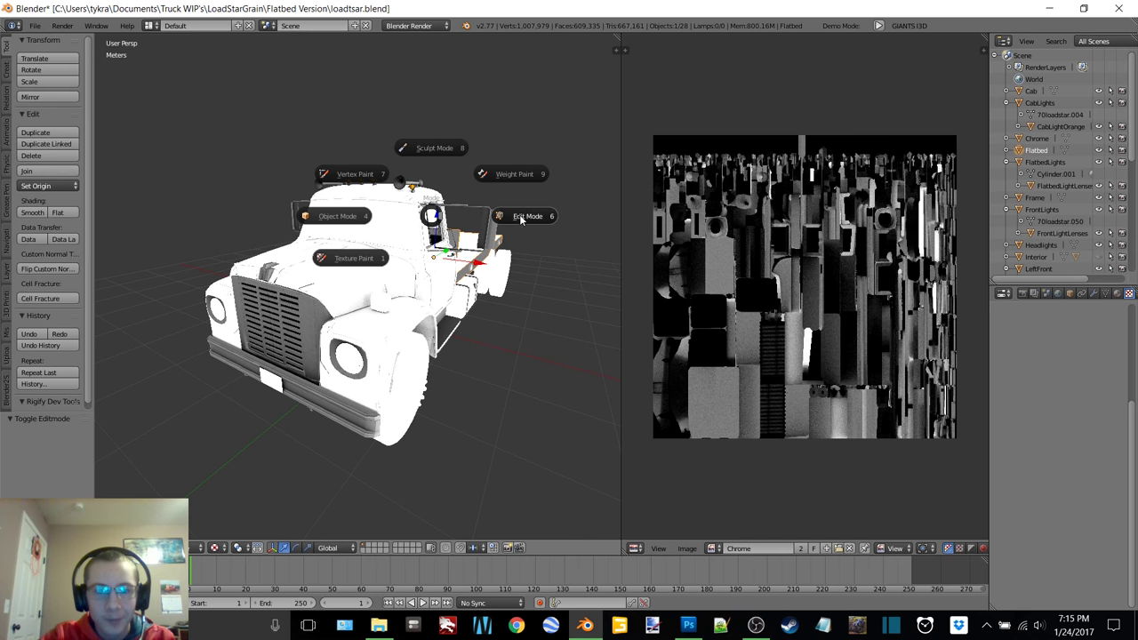
{"action": "left_click", "coordinate": [520, 217]}
{"action": "key", "text": "u"}
{"action": "left_click", "coordinate": [520, 215]}
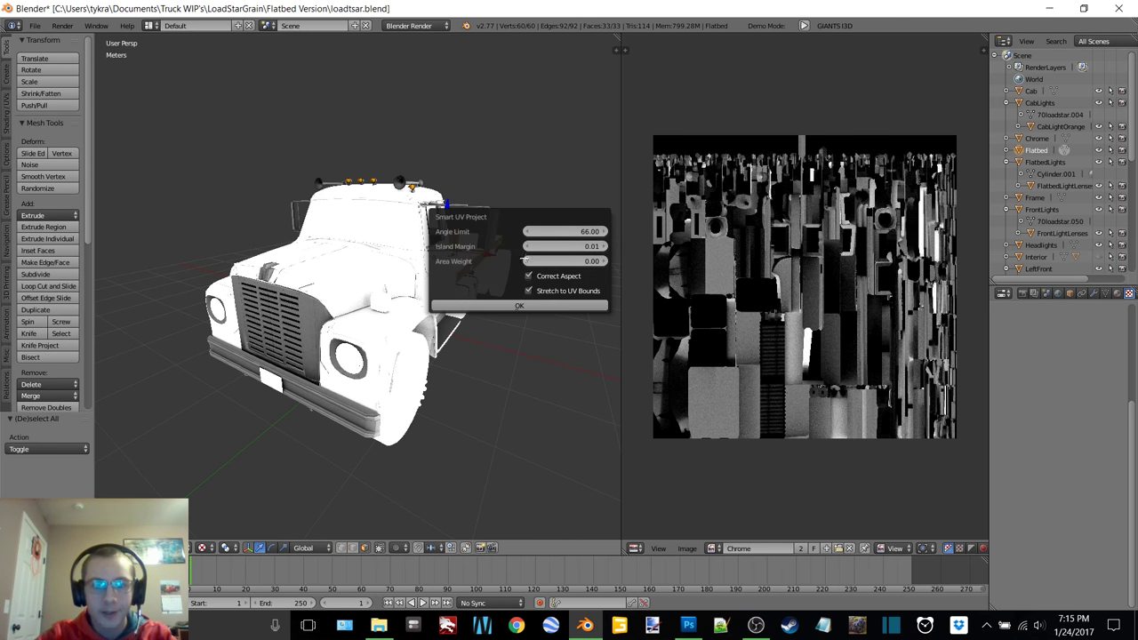
{"action": "left_click", "coordinate": [519, 306]}
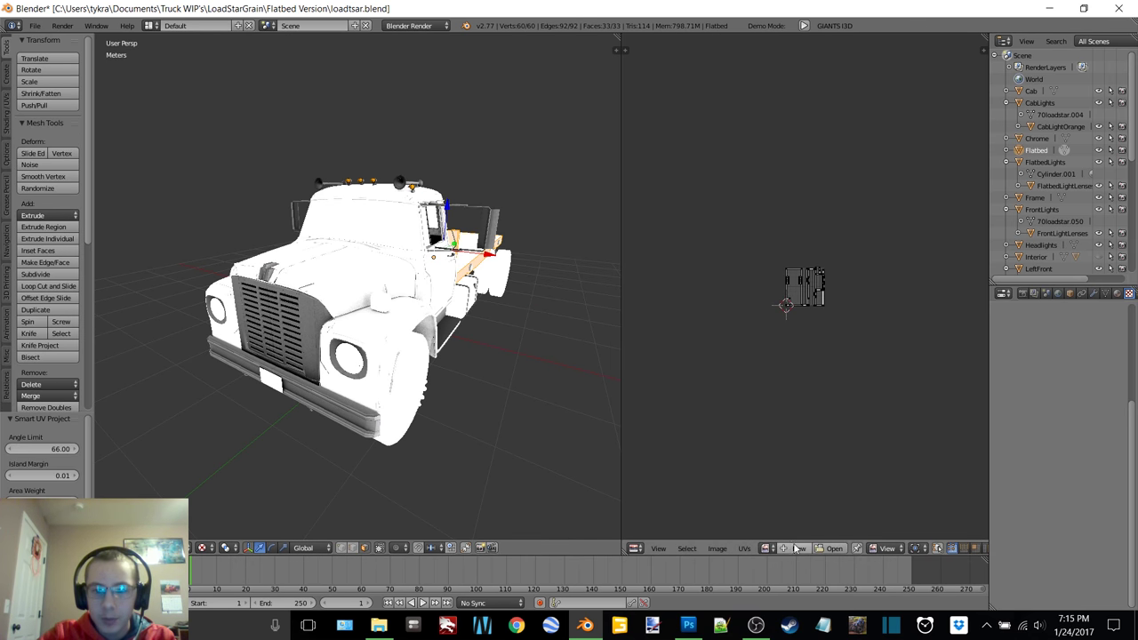
{"action": "left_click", "coordinate": [795, 548]}
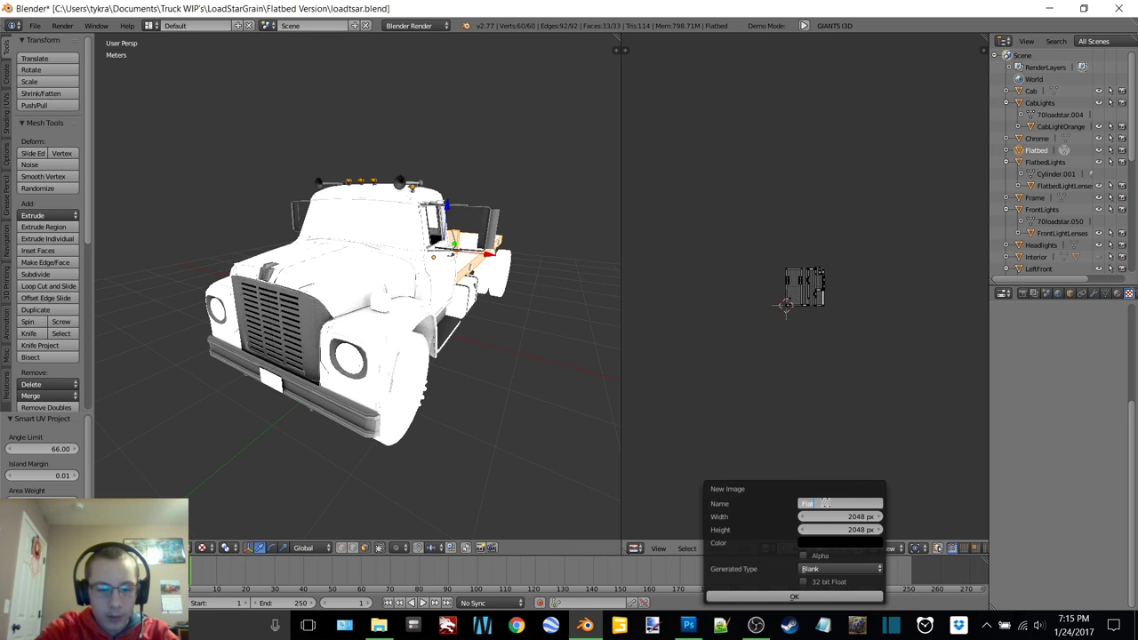
{"action": "left_click", "coordinate": [786, 598]}
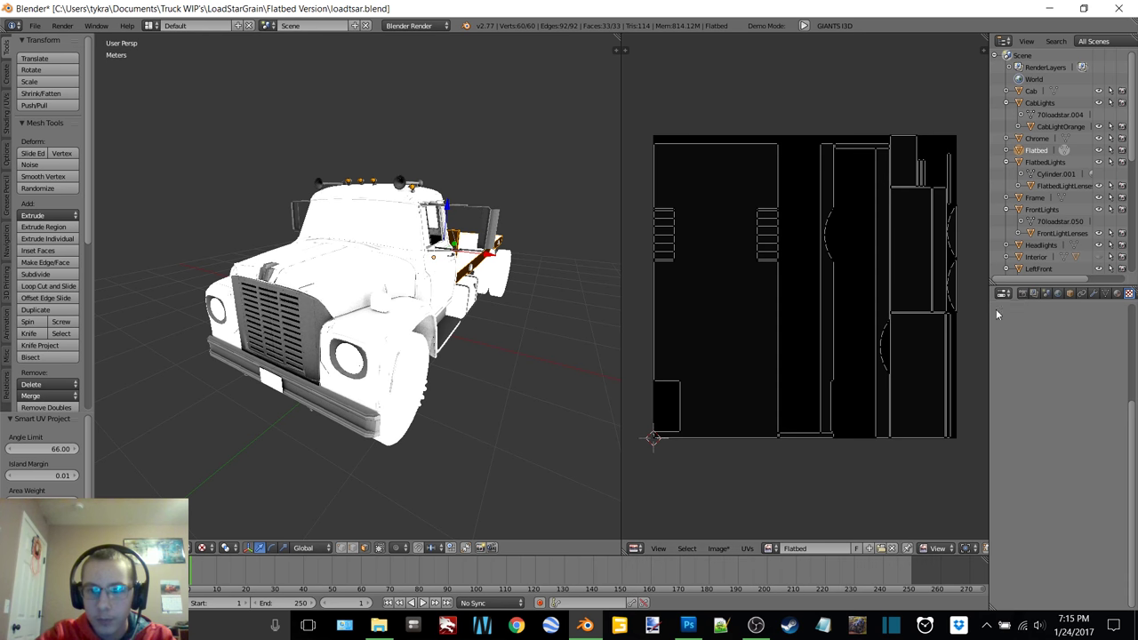
- Bake the flatbed into the Flatbed image using the Full Render bake mode
{"action": "left_click", "coordinate": [1022, 294]}
{"action": "left_click", "coordinate": [1060, 468]}
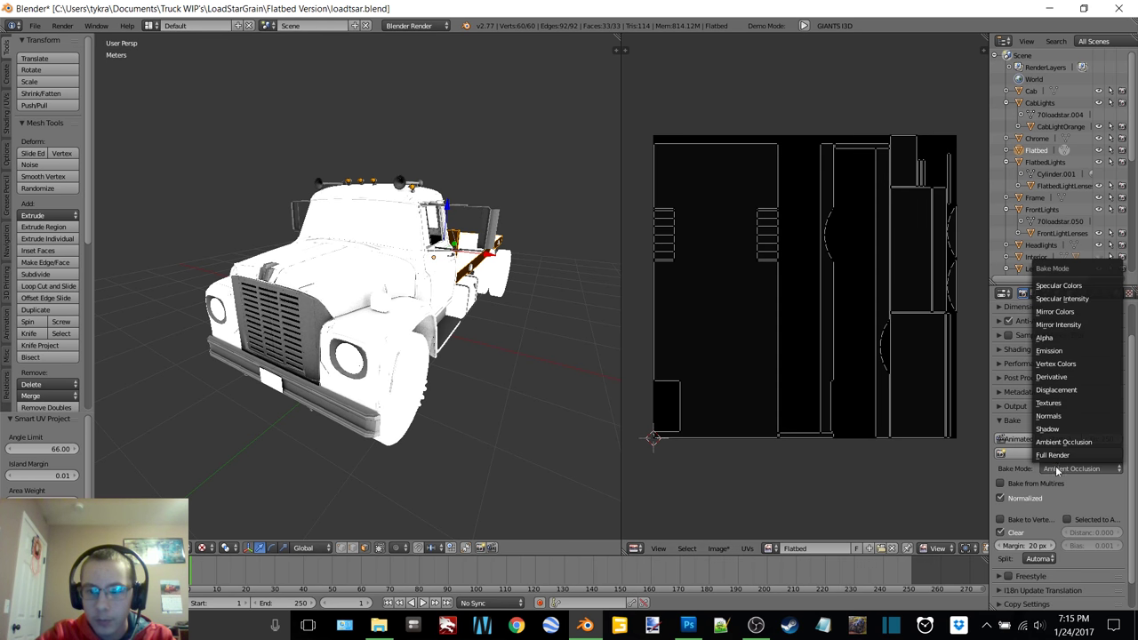
{"action": "left_click", "coordinate": [1059, 451]}
{"action": "left_click", "coordinate": [1051, 455]}
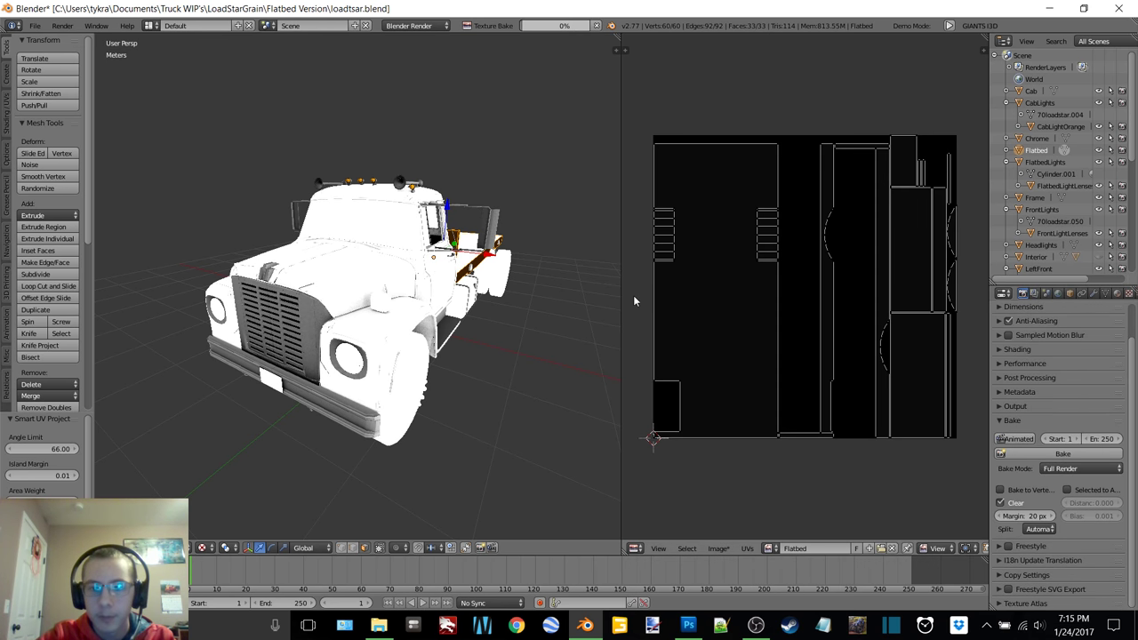
{"action": "middle_click_drag", "start_coordinate": [510, 208], "coordinate": [214, 215]}
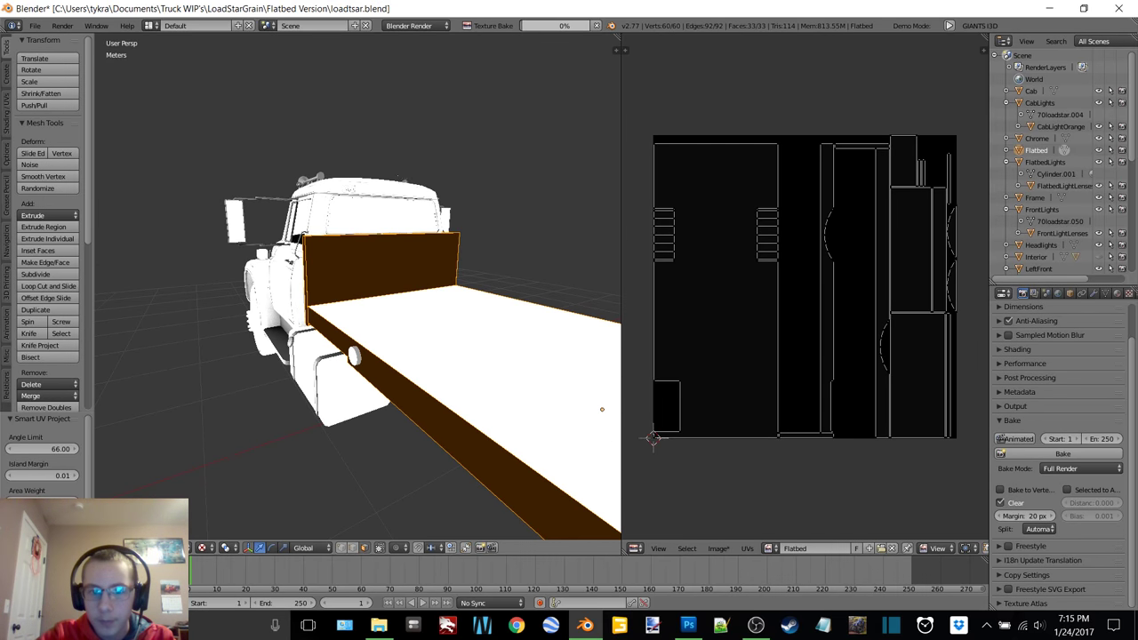
{"action": "middle_click_drag", "start_coordinate": [413, 175], "coordinate": [431, 222]}
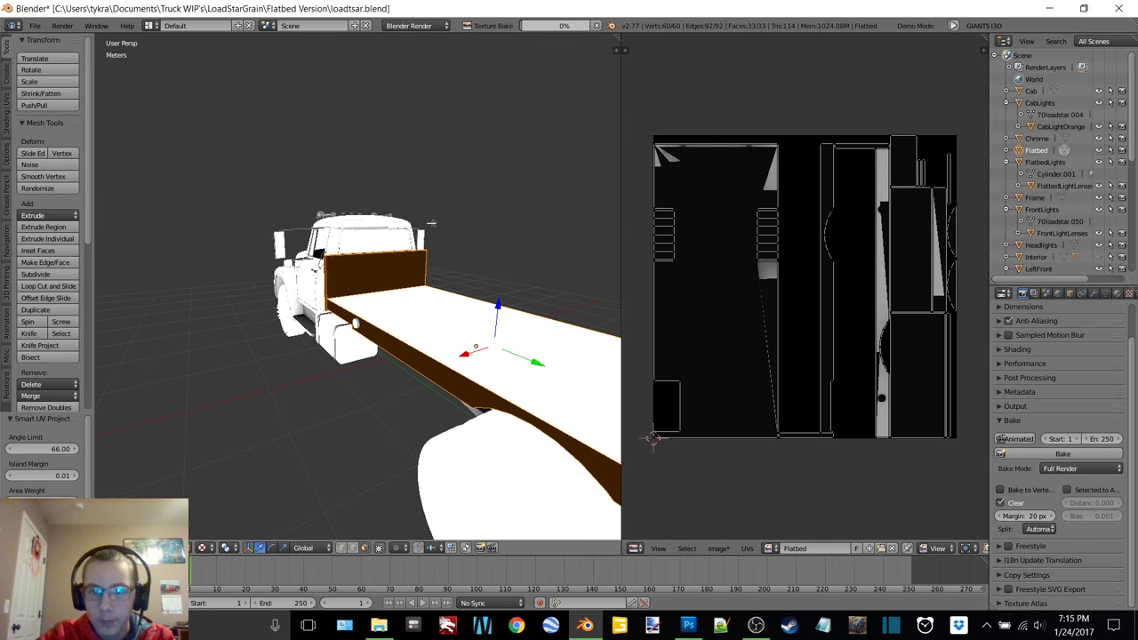
{"action": "middle_click_drag", "start_coordinate": [431, 224], "coordinate": [250, 260]}
{"action": "middle_click_drag", "start_coordinate": [427, 177], "coordinate": [427, 213]}
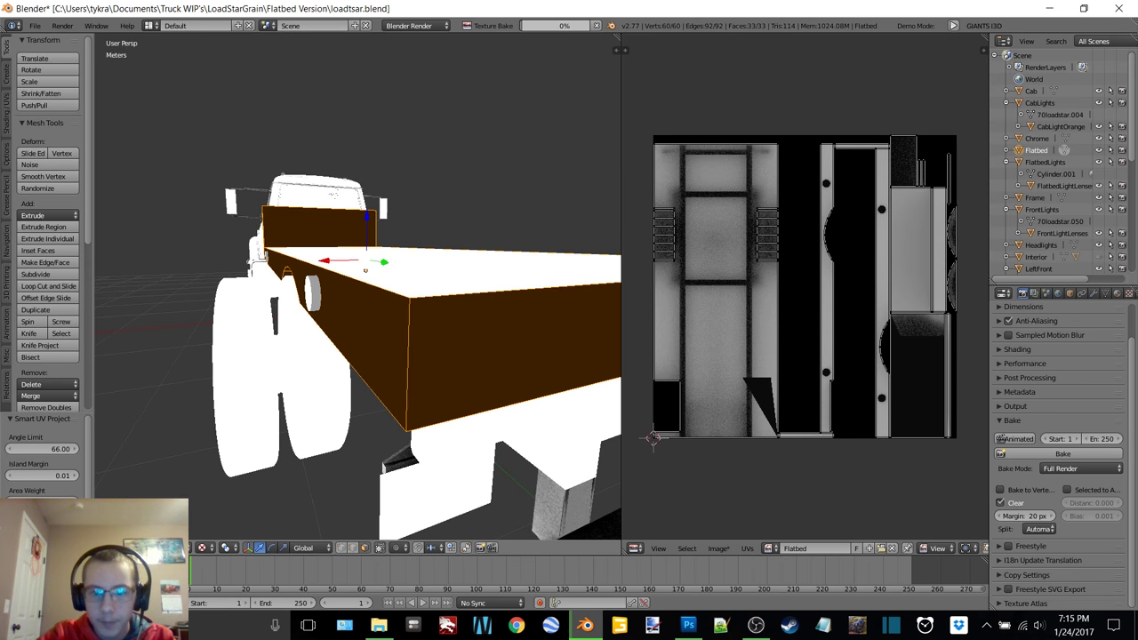
{"action": "left_click", "coordinate": [751, 626]}
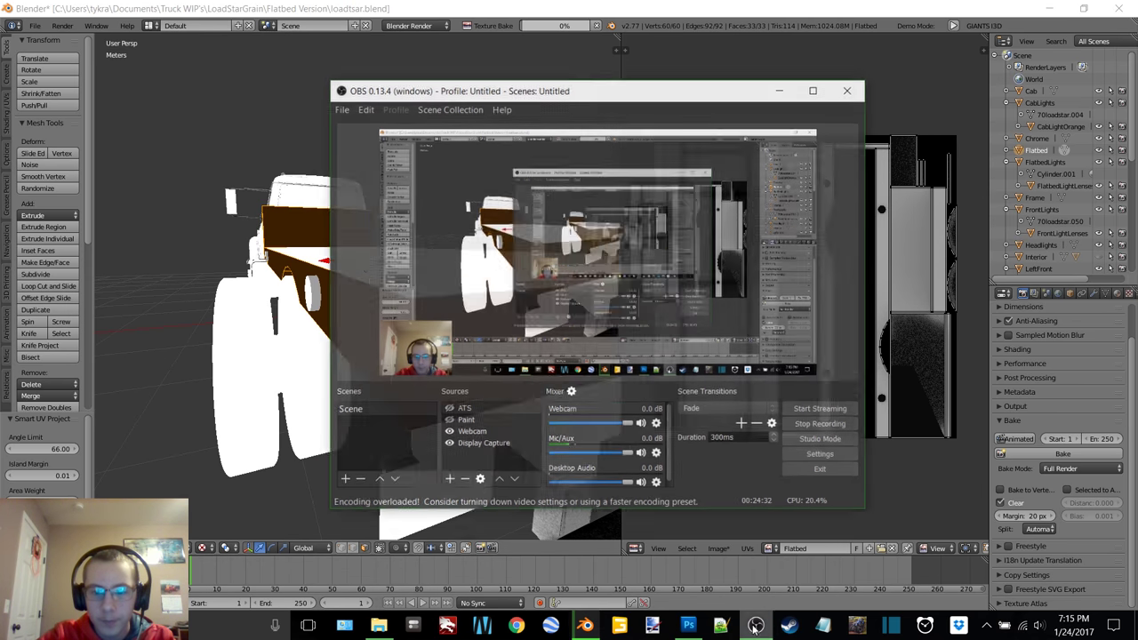
{"action": "left_click", "coordinate": [778, 79]}
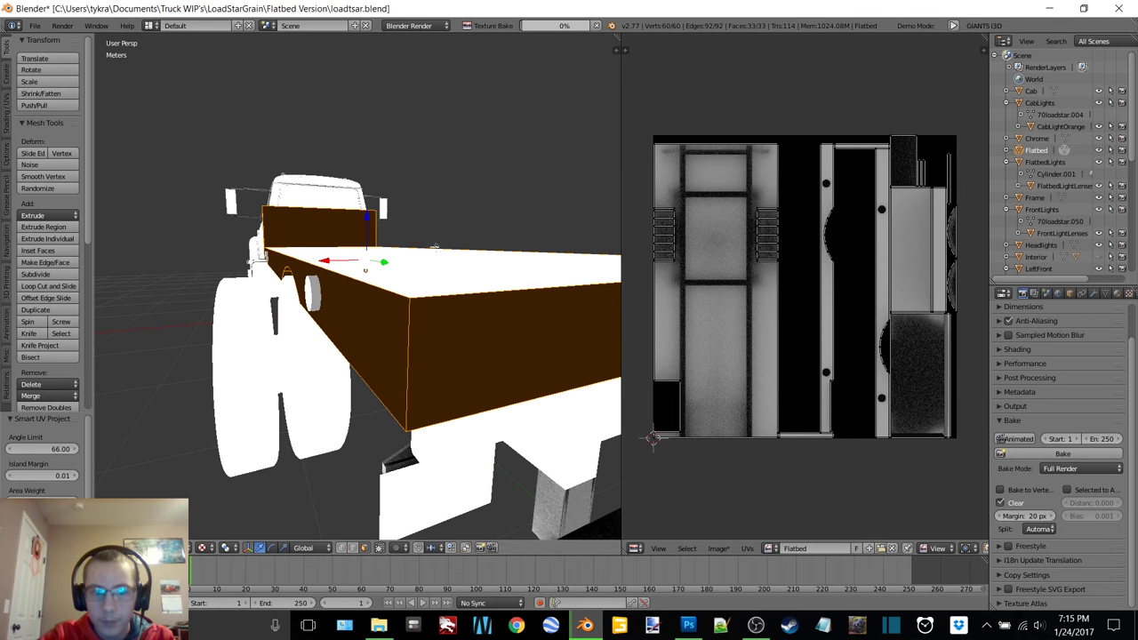
{"action": "middle_click_drag", "start_coordinate": [340, 284], "coordinate": [556, 283]}
- Save the baked flatbed image as Flatbed.png in the Textures folder
{"action": "left_click", "coordinate": [719, 548]}
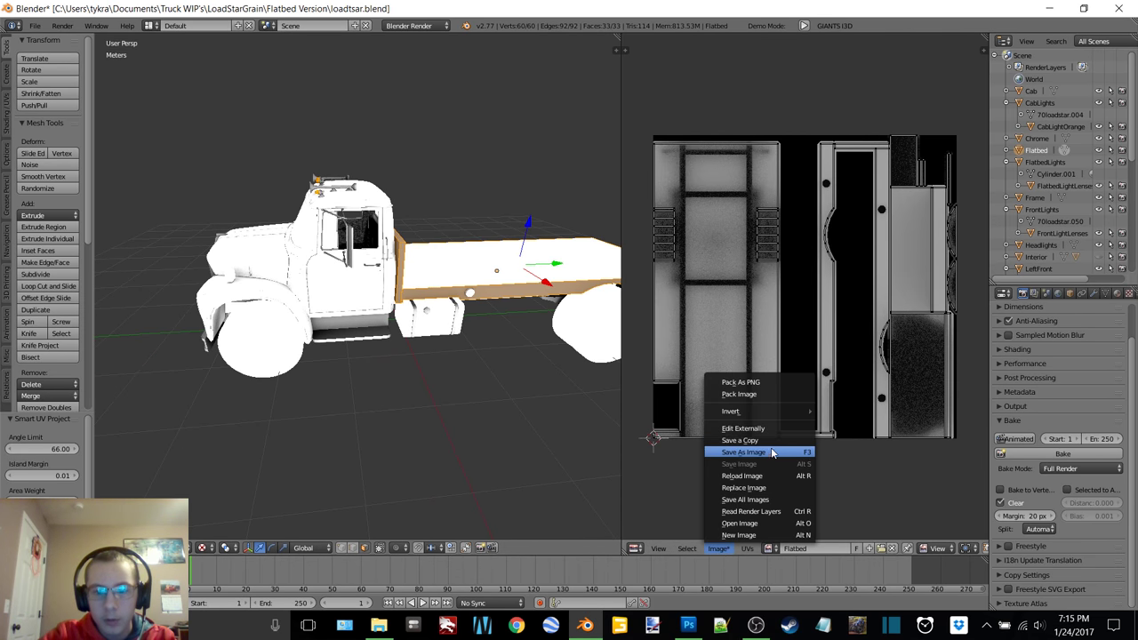
{"action": "left_click", "coordinate": [743, 451]}
{"action": "key", "text": "Return"}
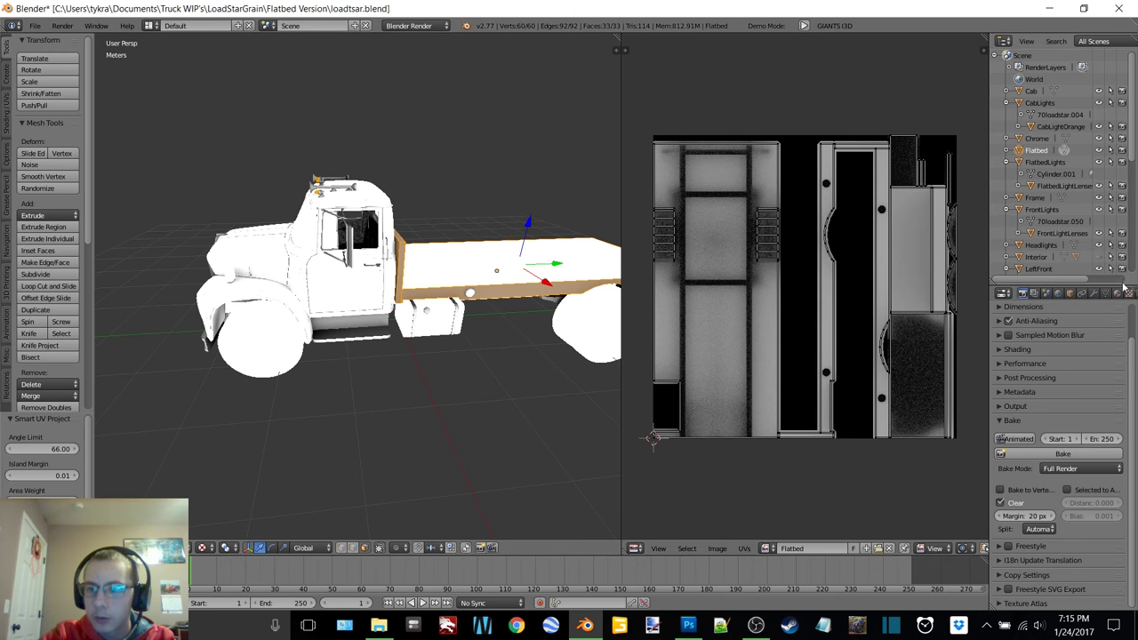
- Add a new image texture with UV coordinates to the flatbed's material, load Flatbed.png into it and return to Object Mode
{"action": "scroll", "coordinate": [1090, 330], "scroll_direction": "up", "scroll_amount": 3}
{"action": "left_click", "coordinate": [1080, 354]}
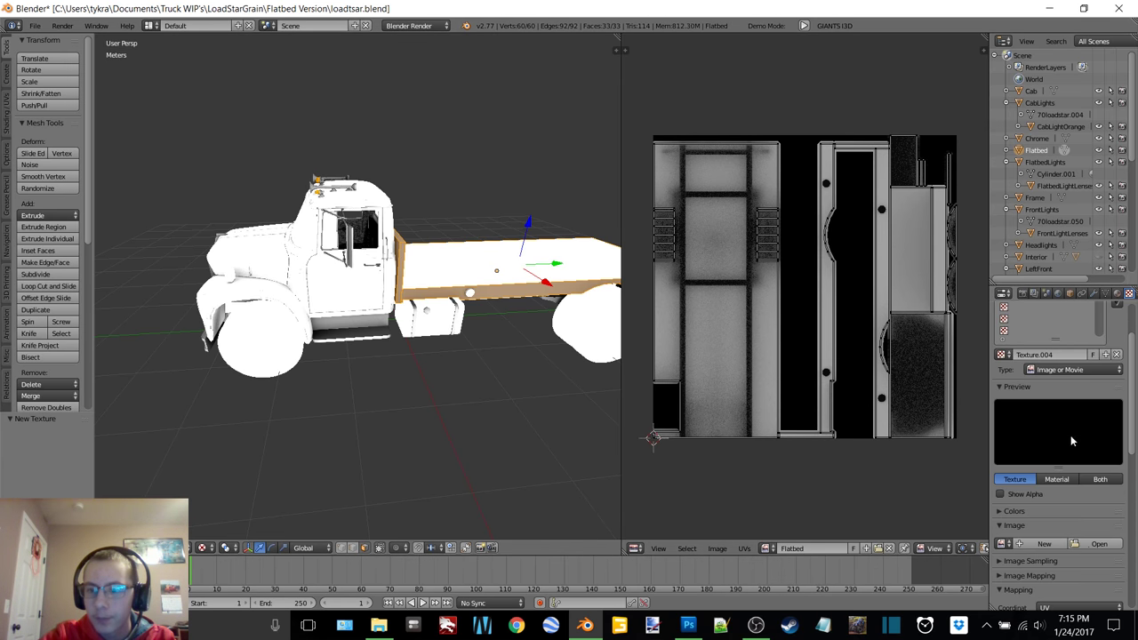
{"action": "scroll", "coordinate": [1093, 548], "scroll_direction": "down", "scroll_amount": 1}
{"action": "left_click", "coordinate": [1093, 526]}
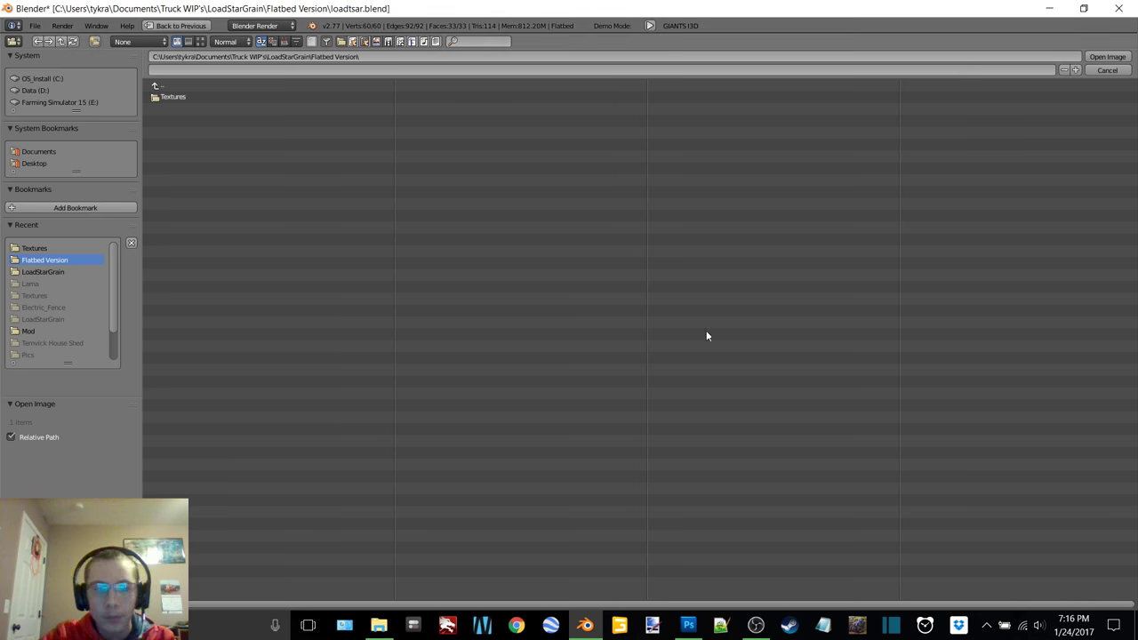
{"action": "double_click", "coordinate": [201, 153]}
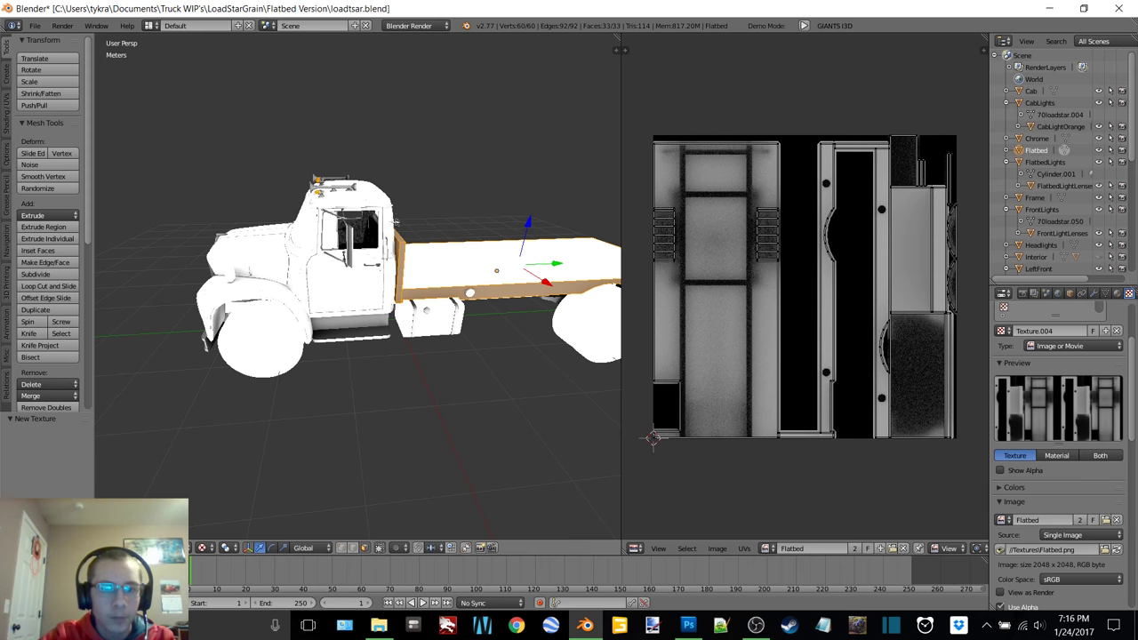
{"action": "key", "text": "Tab"}
{"action": "left_click", "coordinate": [302, 223]}
{"action": "middle_click_drag", "start_coordinate": [423, 236], "coordinate": [533, 209]}
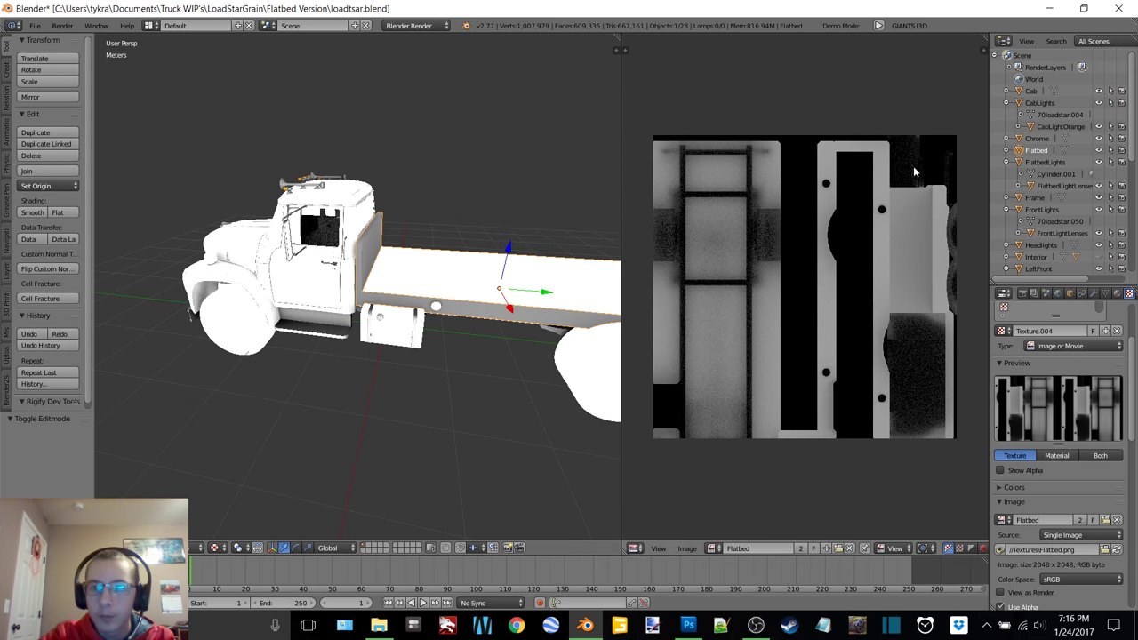
- Parent the Wood object to the Flatbed object in the scene hierarchy
{"action": "left_click", "coordinate": [1006, 150]}
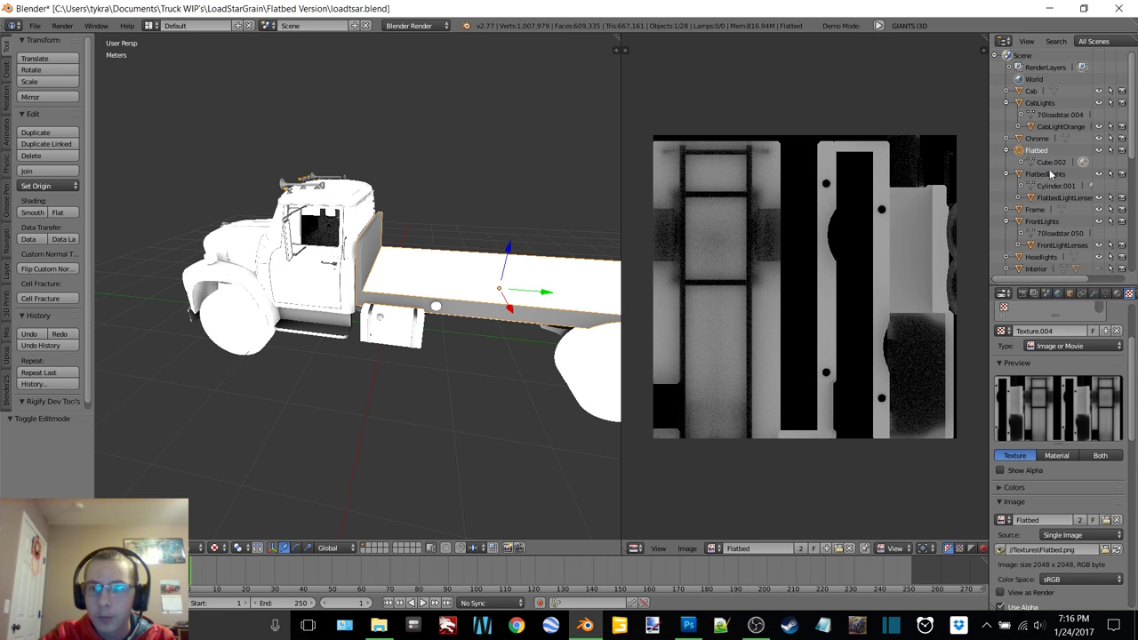
{"action": "scroll", "coordinate": [1013, 169], "scroll_direction": "down", "scroll_amount": 10}
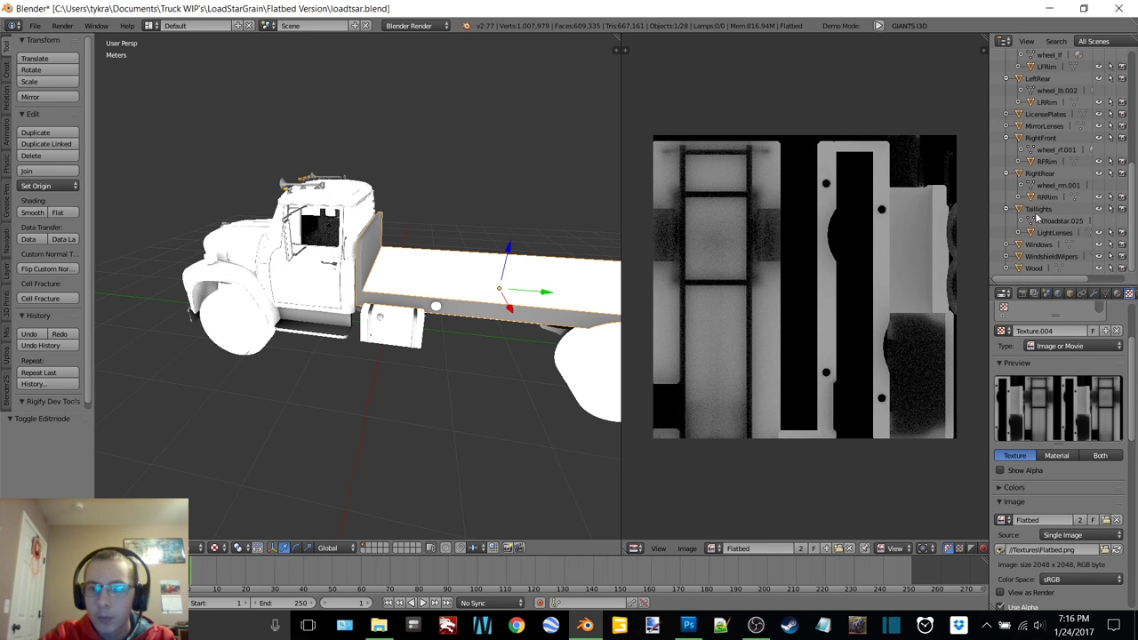
{"action": "left_click_drag", "start_coordinate": [1021, 268], "coordinate": [1020, 67]}
{"action": "scroll", "coordinate": [1053, 109], "scroll_direction": "up", "scroll_amount": 4}
{"action": "left_click", "coordinate": [1005, 60]}
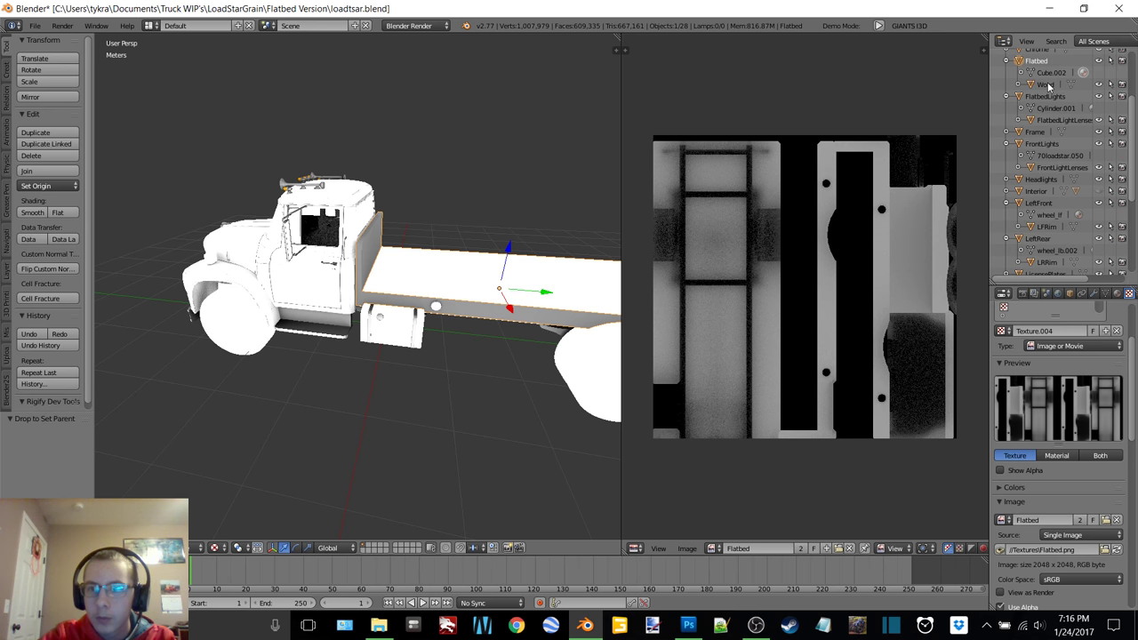
- Unwrap the entire mesh of the Wood object in Edit Mode
{"action": "left_click", "coordinate": [1045, 84]}
{"action": "left_click", "coordinate": [1117, 293]}
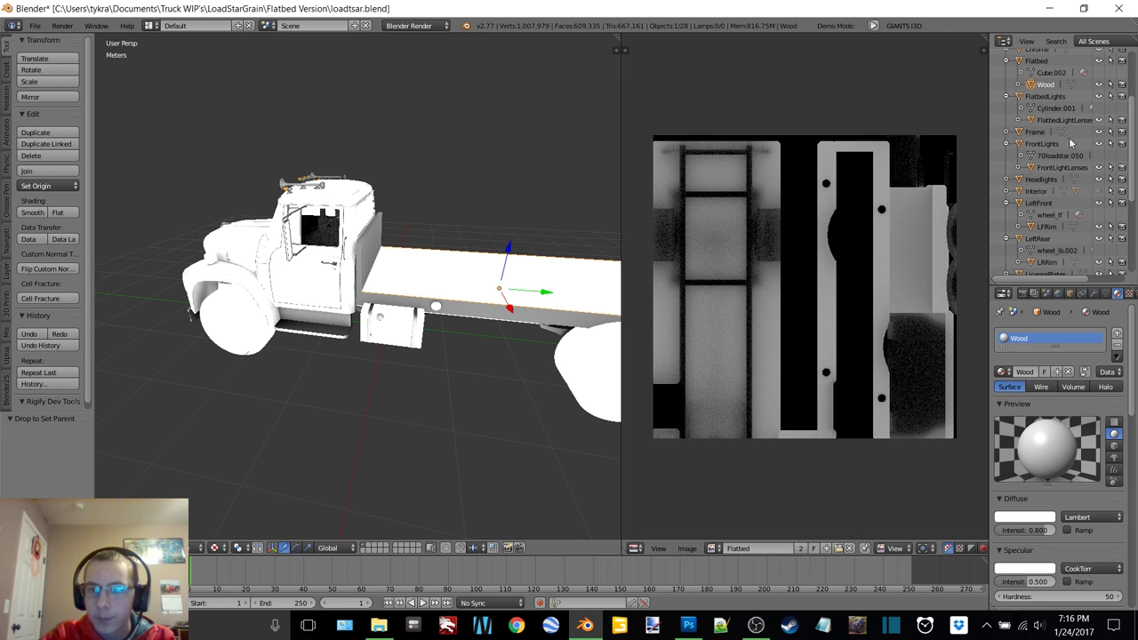
{"action": "middle_click_drag", "start_coordinate": [417, 251], "coordinate": [382, 247]}
{"action": "key", "text": "Tab"}
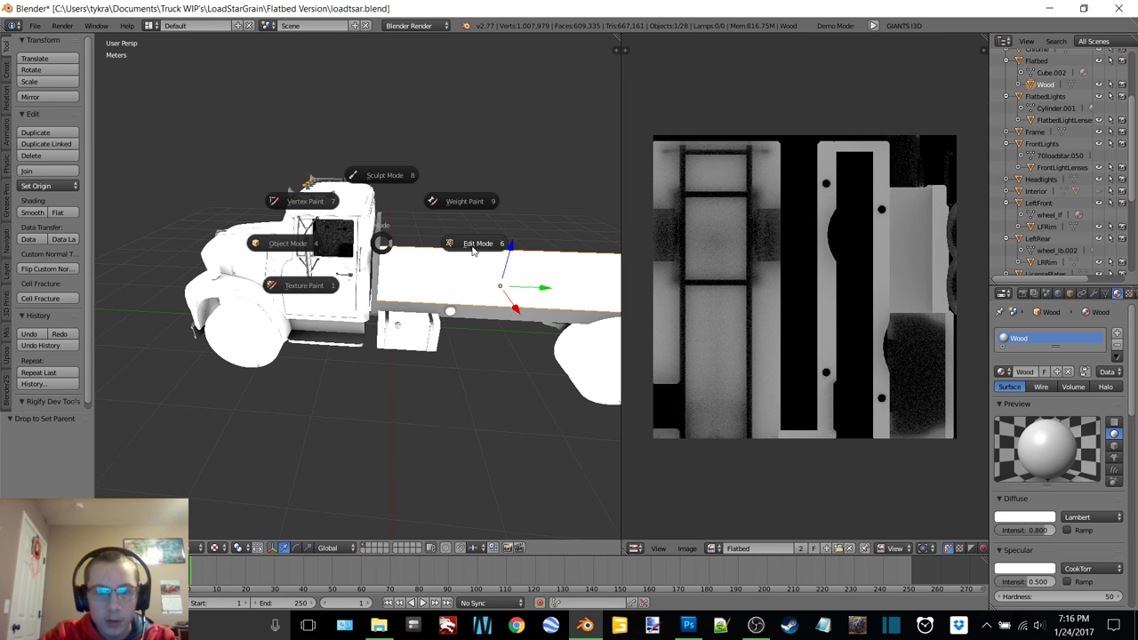
{"action": "left_click", "coordinate": [470, 244]}
{"action": "key", "text": "a"}
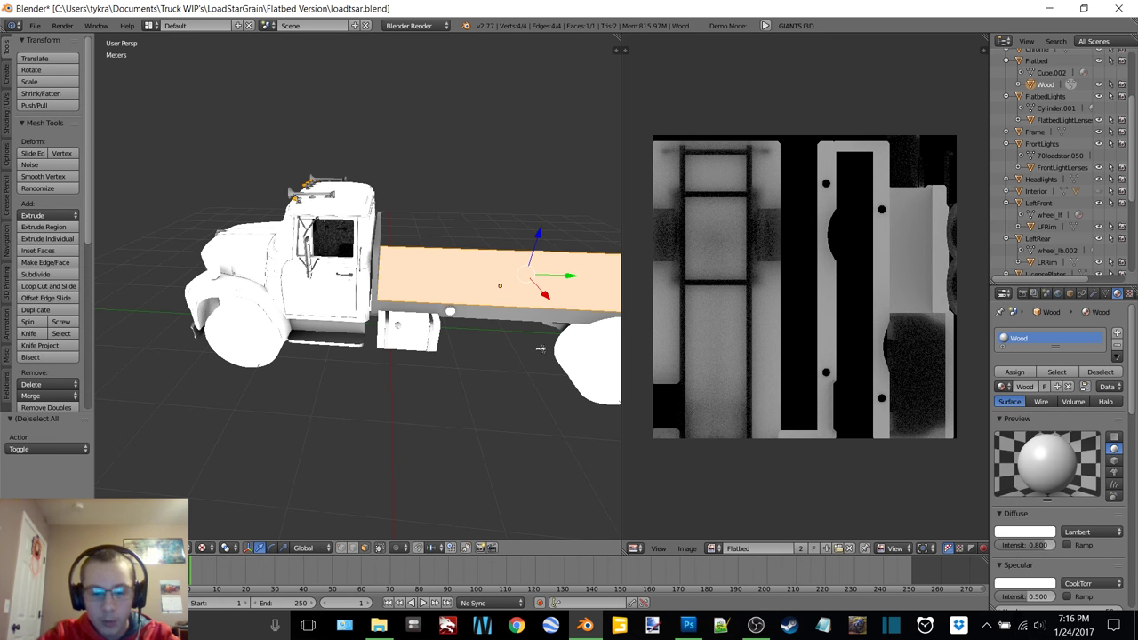
{"action": "key", "text": "u"}
{"action": "left_click", "coordinate": [512, 335]}
{"action": "middle_click_drag", "start_coordinate": [503, 323], "coordinate": [542, 391]}
- Return to Object Mode and give the Wood object a new material named FlatbedWood
{"action": "key", "text": "Tab"}
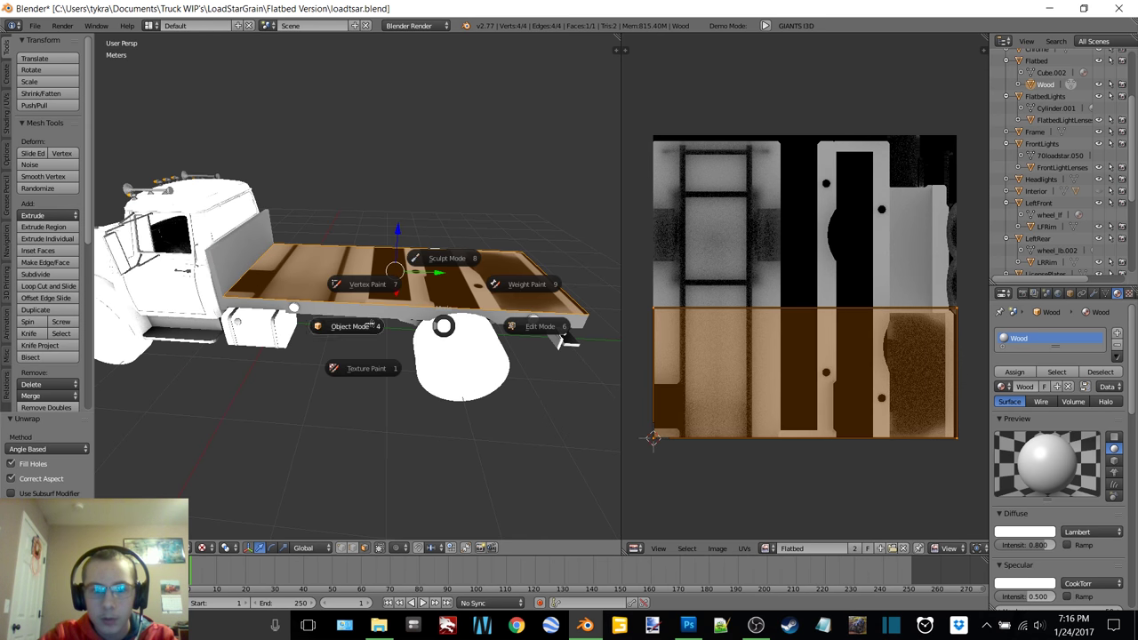
{"action": "left_click", "coordinate": [380, 323]}
{"action": "left_click", "coordinate": [1068, 372]}
{"action": "left_click", "coordinate": [1057, 372]}
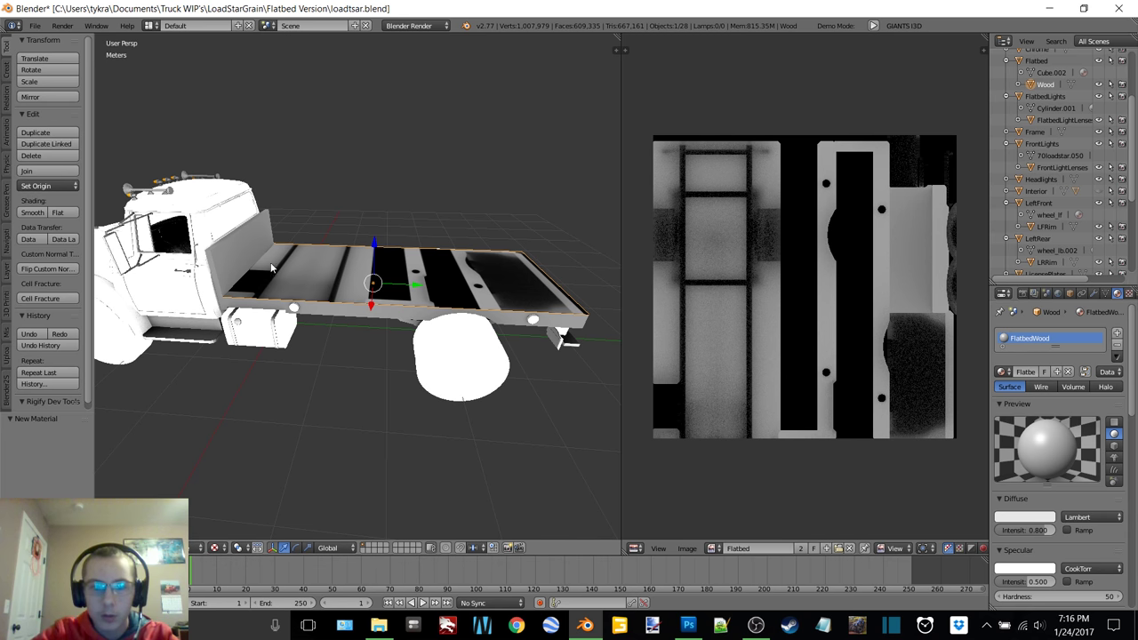
- Replace the Flatbed image on the wood's UVs in Edit Mode with Wood.png from the Textures folder
{"action": "key", "text": "Tab"}
{"action": "left_click", "coordinate": [448, 266]}
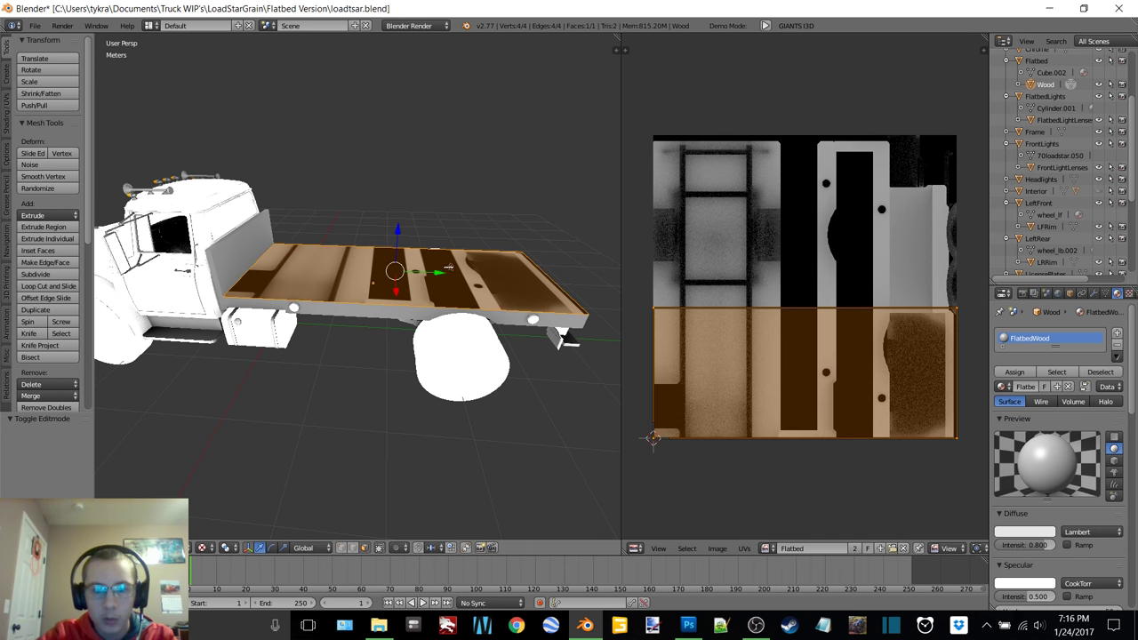
{"action": "left_click", "coordinate": [903, 548]}
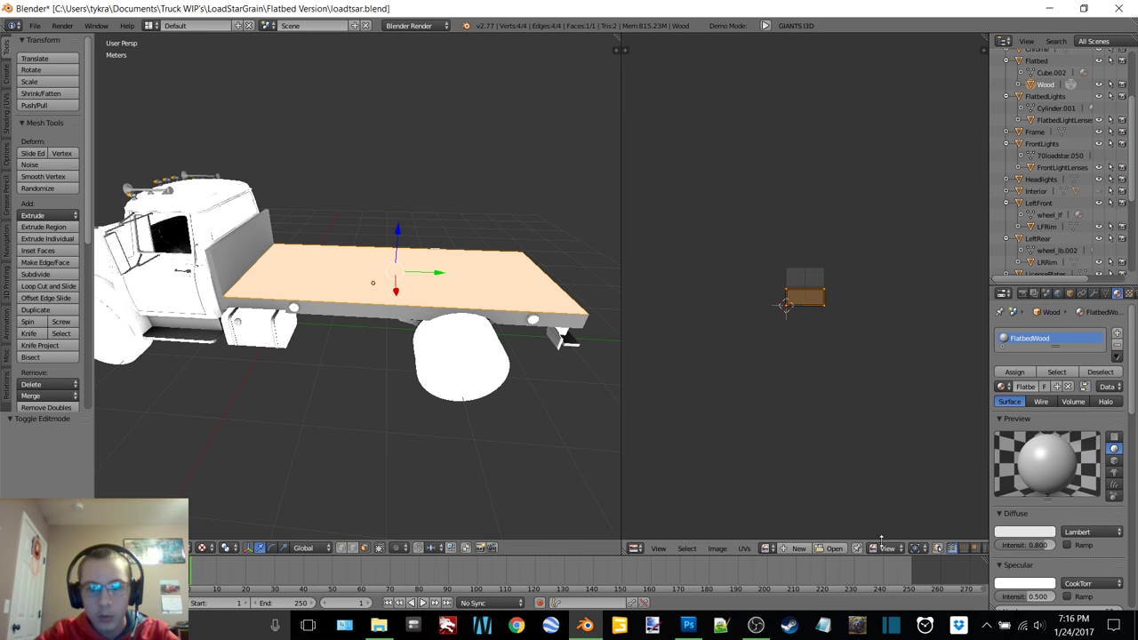
{"action": "left_click", "coordinate": [836, 549]}
{"action": "left_click", "coordinate": [185, 93]}
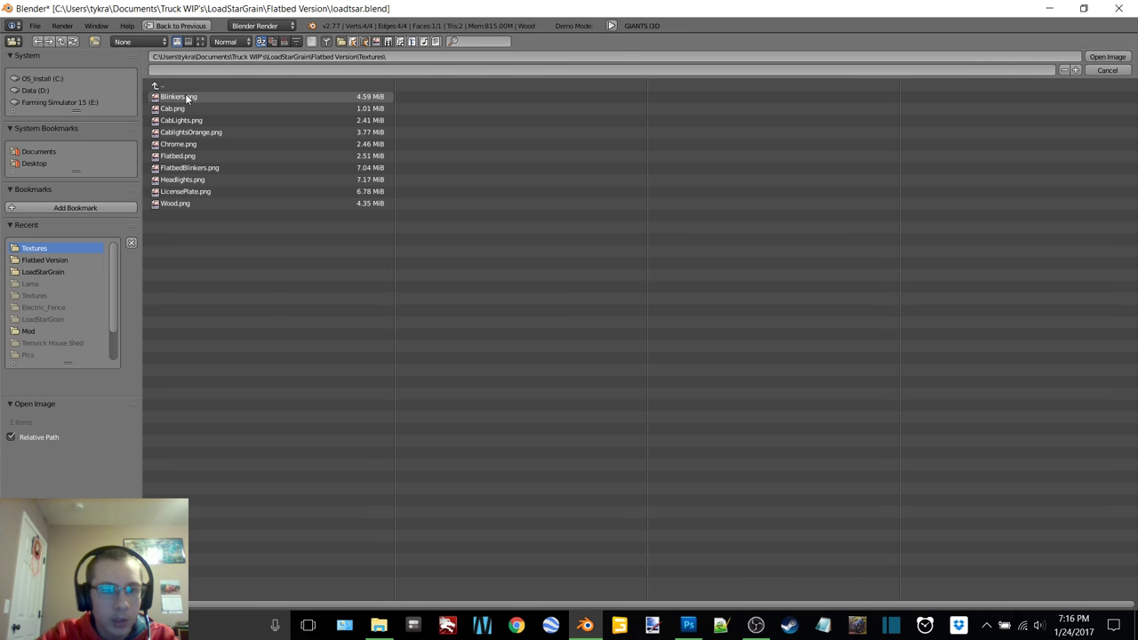
{"action": "double_click", "coordinate": [190, 201]}
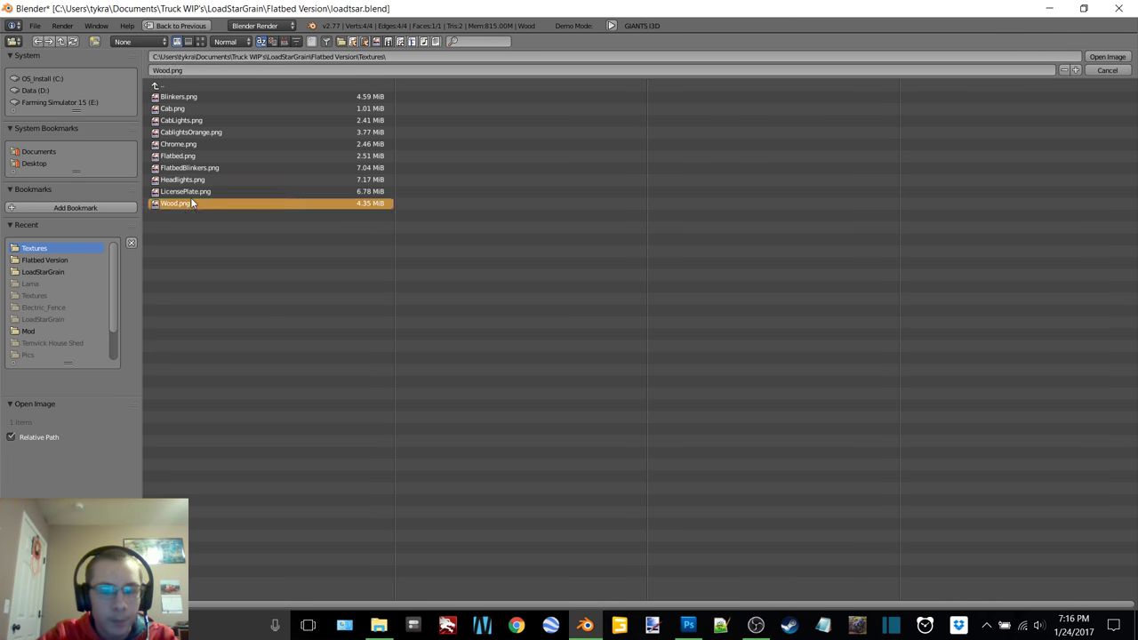
{"action": "key", "text": "a"}
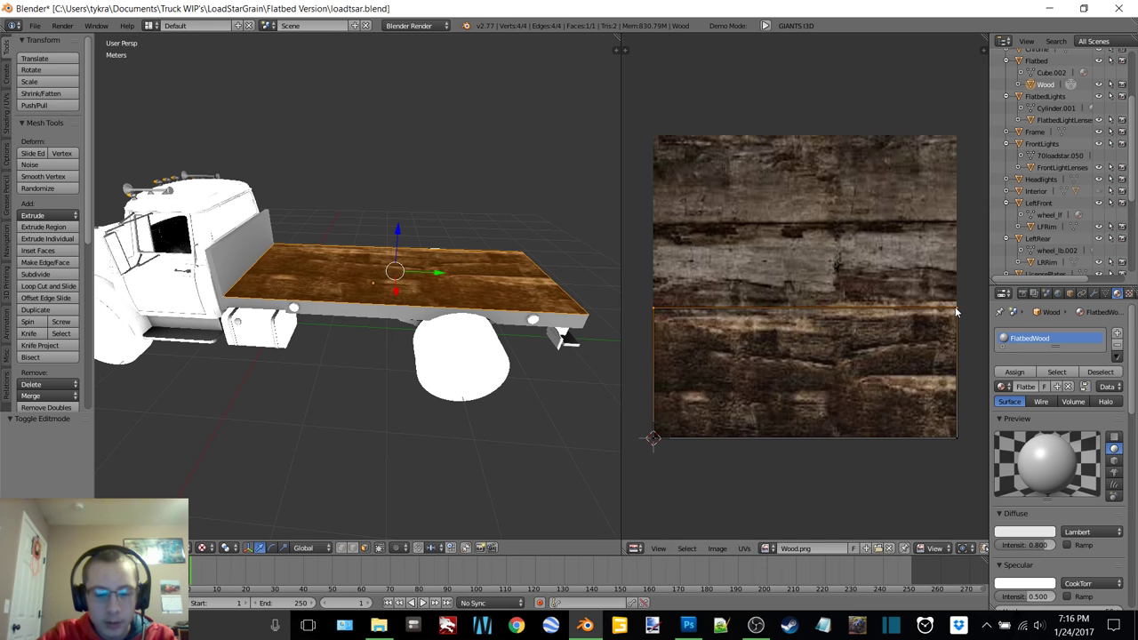
{"action": "key", "text": "g"}
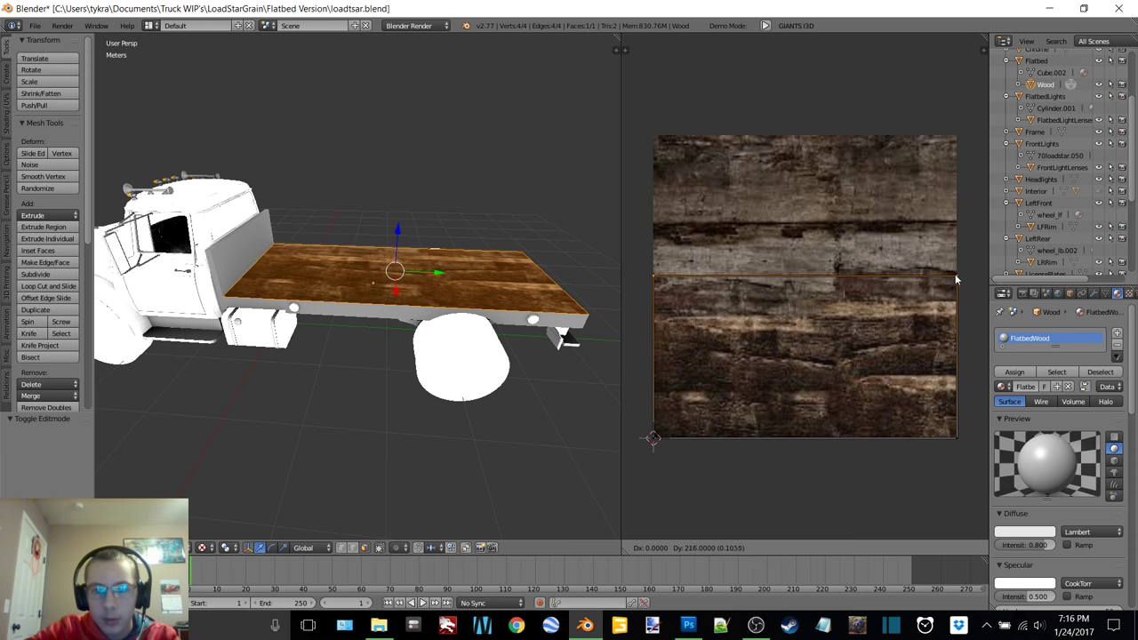
{"action": "right_click", "coordinate": [954, 229]}
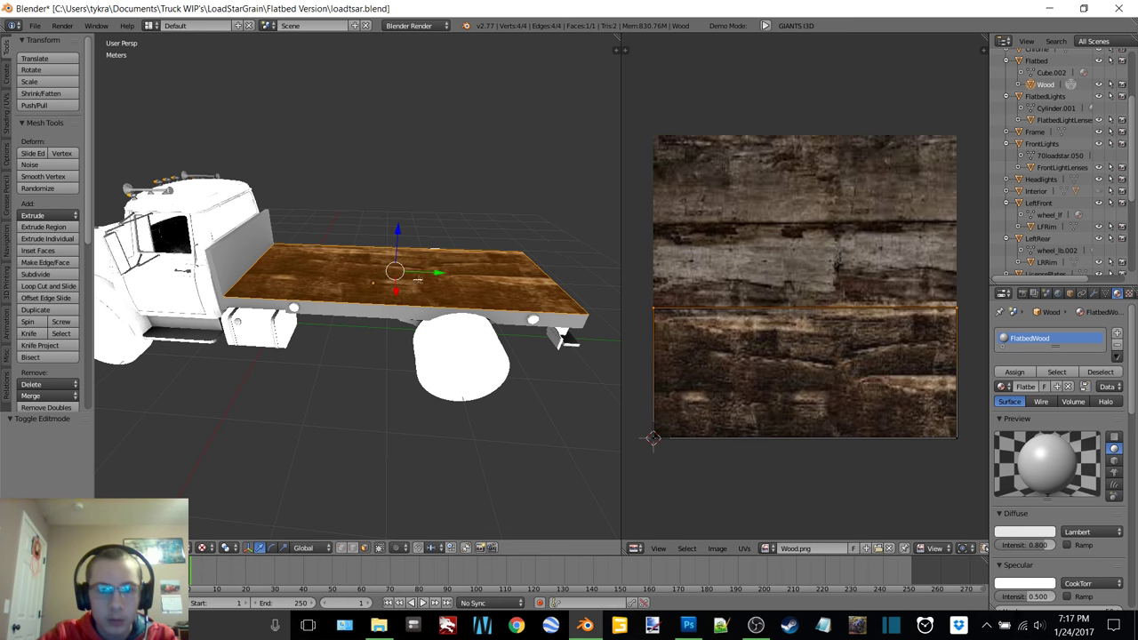
- Subdivide the wood deck twice with one cut each to form a four-by-four grid of faces
{"action": "middle_click_drag", "start_coordinate": [437, 274], "coordinate": [360, 296]}
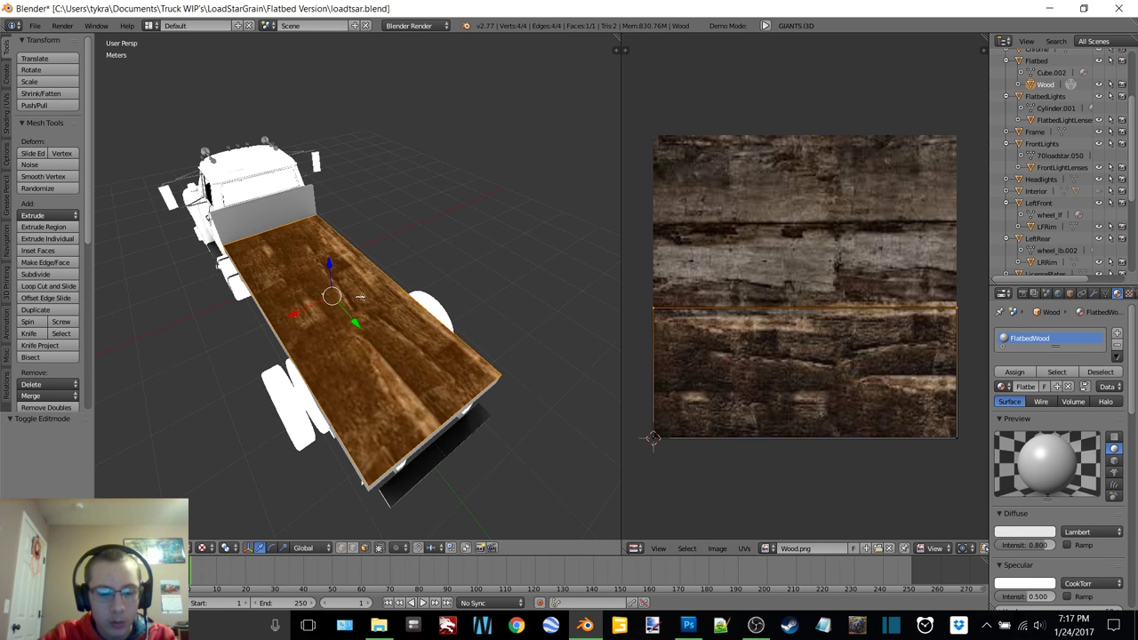
{"action": "key", "text": "w"}
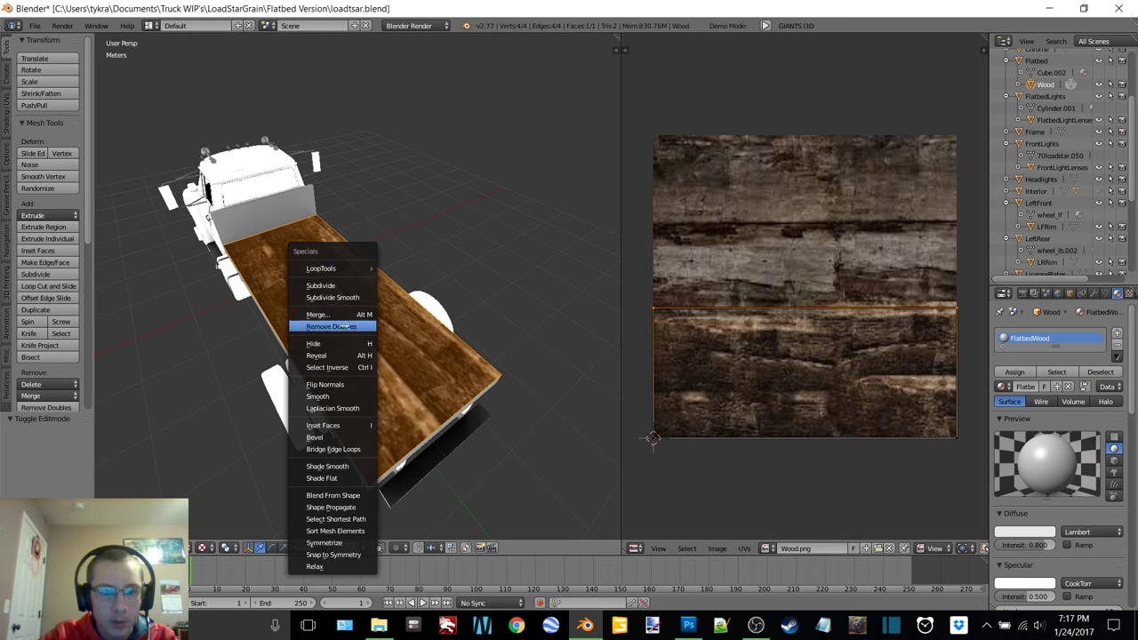
{"action": "left_click", "coordinate": [341, 286]}
{"action": "middle_click_drag", "start_coordinate": [407, 284], "coordinate": [372, 231]}
{"action": "key", "text": "w"}
{"action": "left_click", "coordinate": [372, 231]}
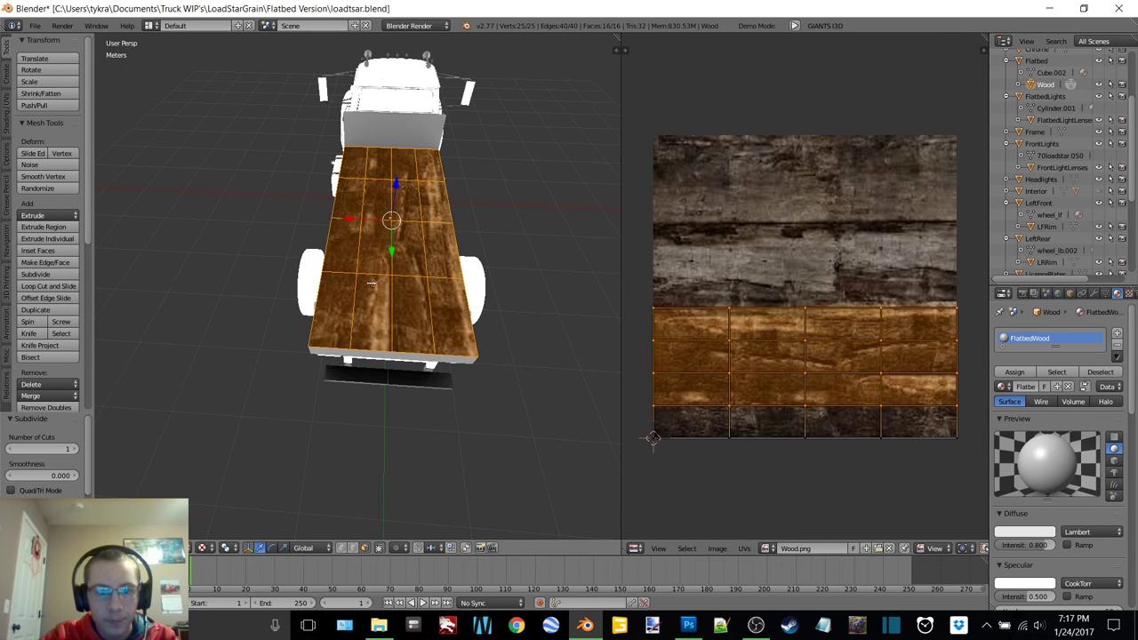
- Select the four faces of the outer lengthwise strip on the deck and unwrap them
{"action": "middle_click_drag", "start_coordinate": [371, 282], "coordinate": [377, 290]}
{"action": "right_click", "coordinate": [359, 312]}
{"action": "right_click", "coordinate": [353, 267], "text": "shift"}
{"action": "right_click", "coordinate": [343, 213], "text": "shift"}
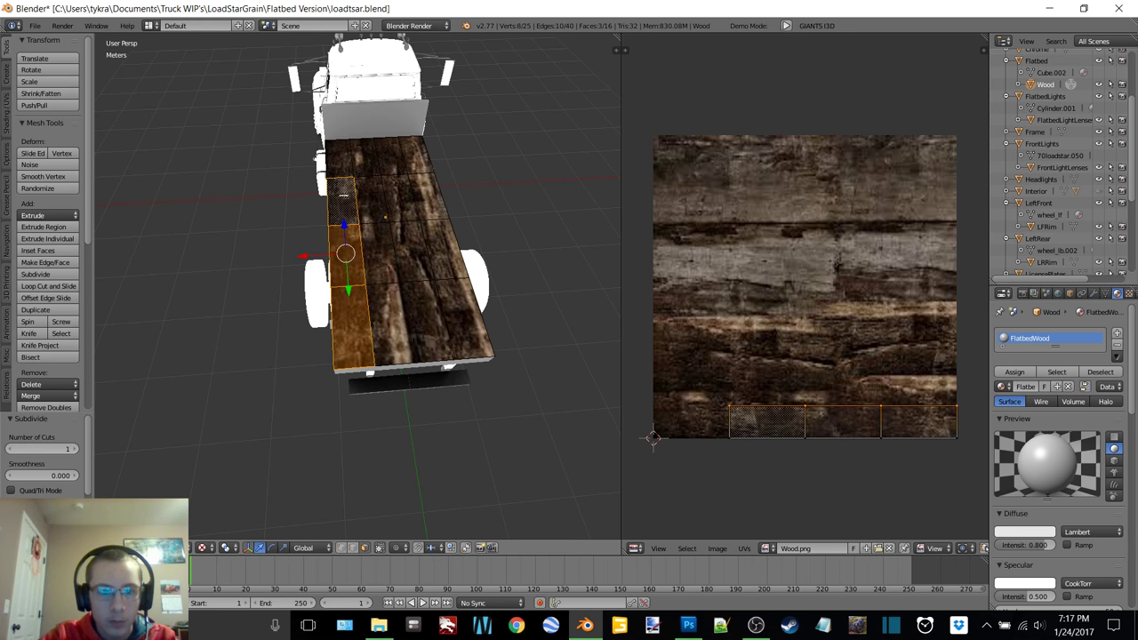
{"action": "right_click", "coordinate": [343, 161], "text": "shift"}
{"action": "key", "text": "u"}
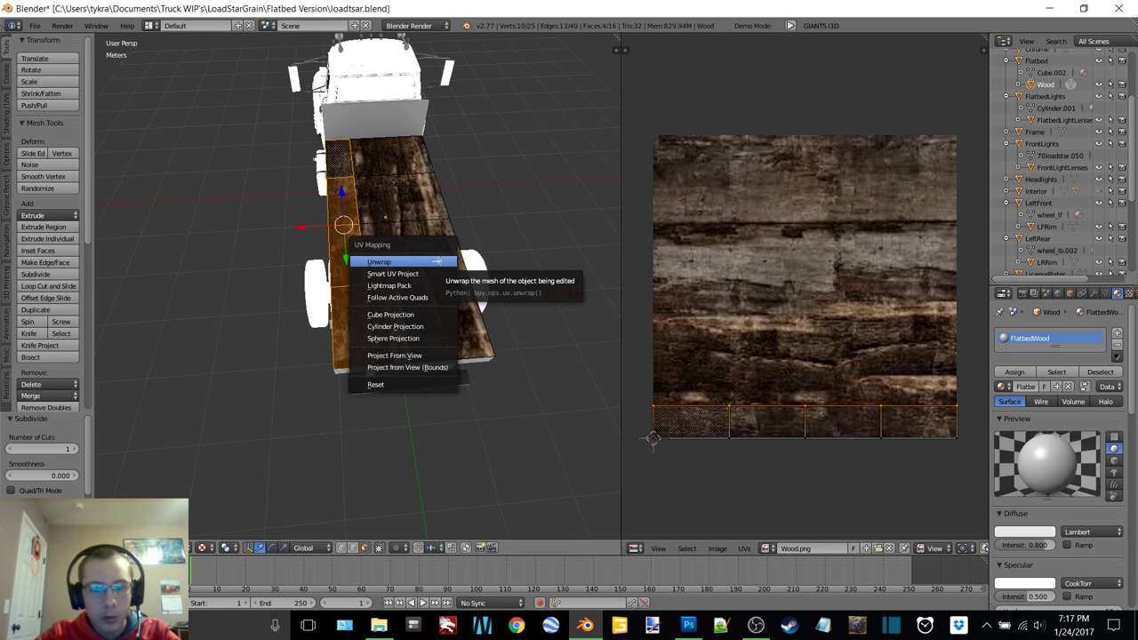
{"action": "left_click", "coordinate": [436, 261]}
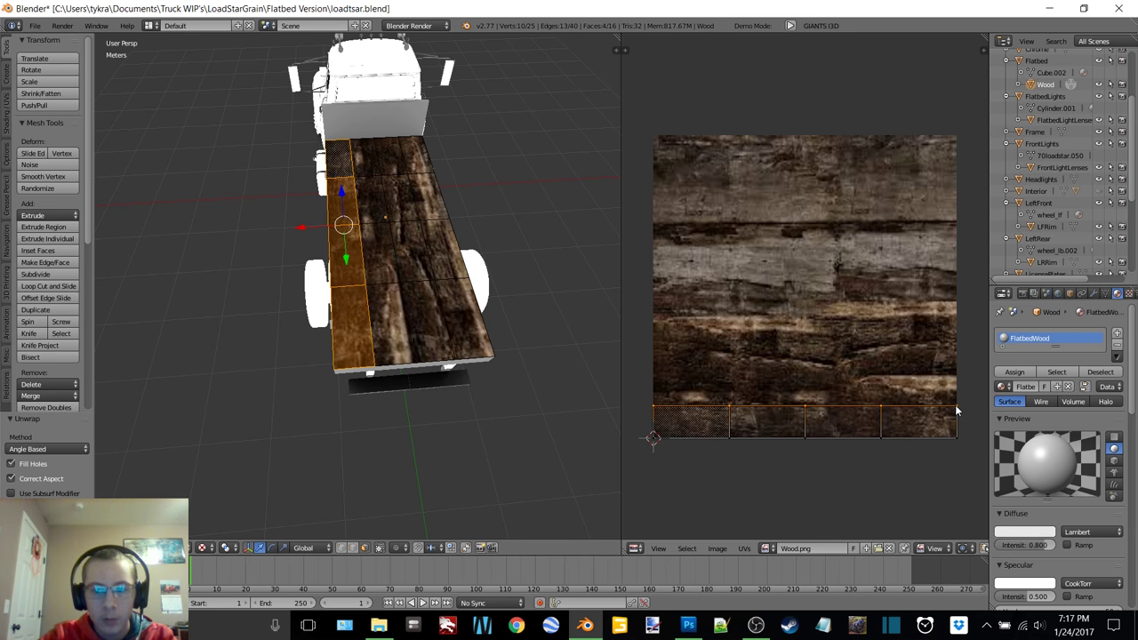
- Try stretching the outer strip's UVs vertically to the full height of the wood image, inspect the deck and undo the stretch
{"action": "key", "text": "g"}
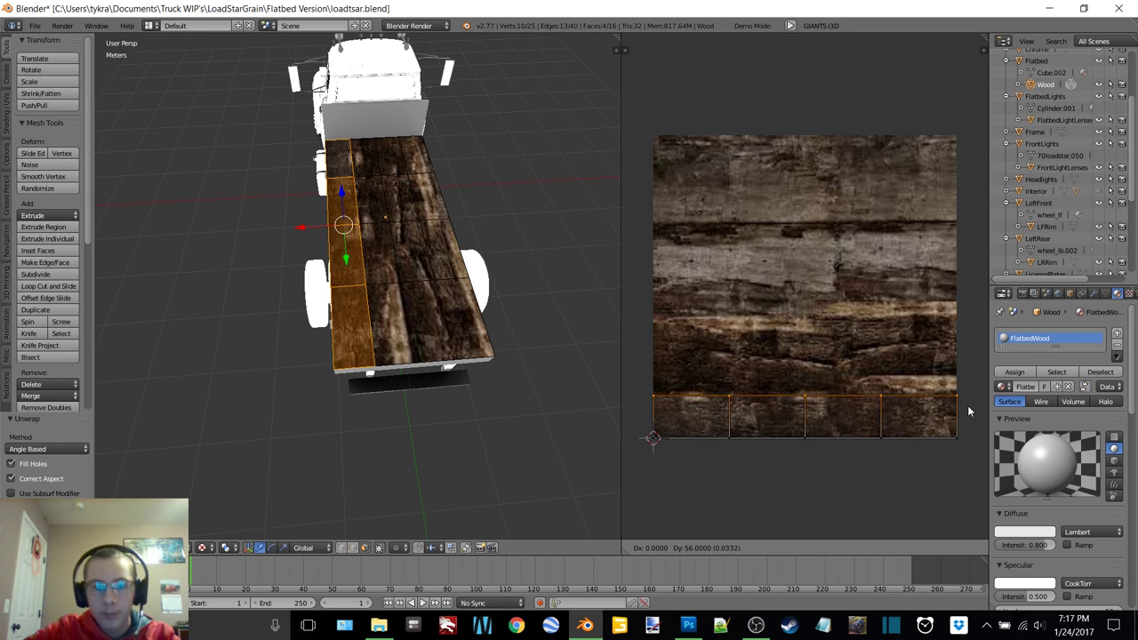
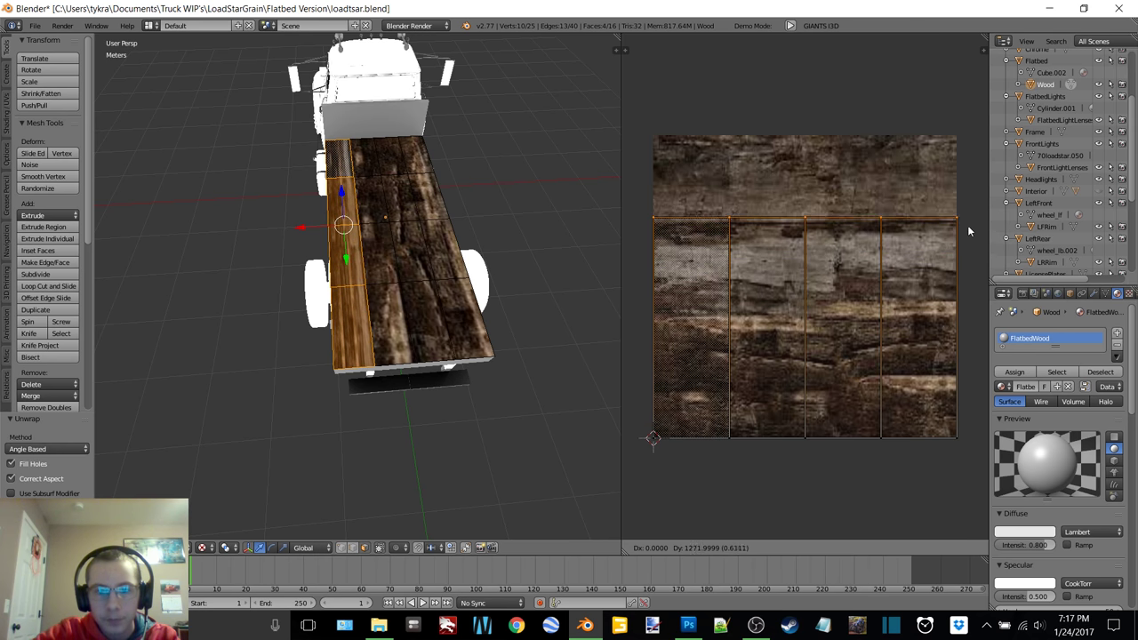
{"action": "left_click", "coordinate": [967, 145]}
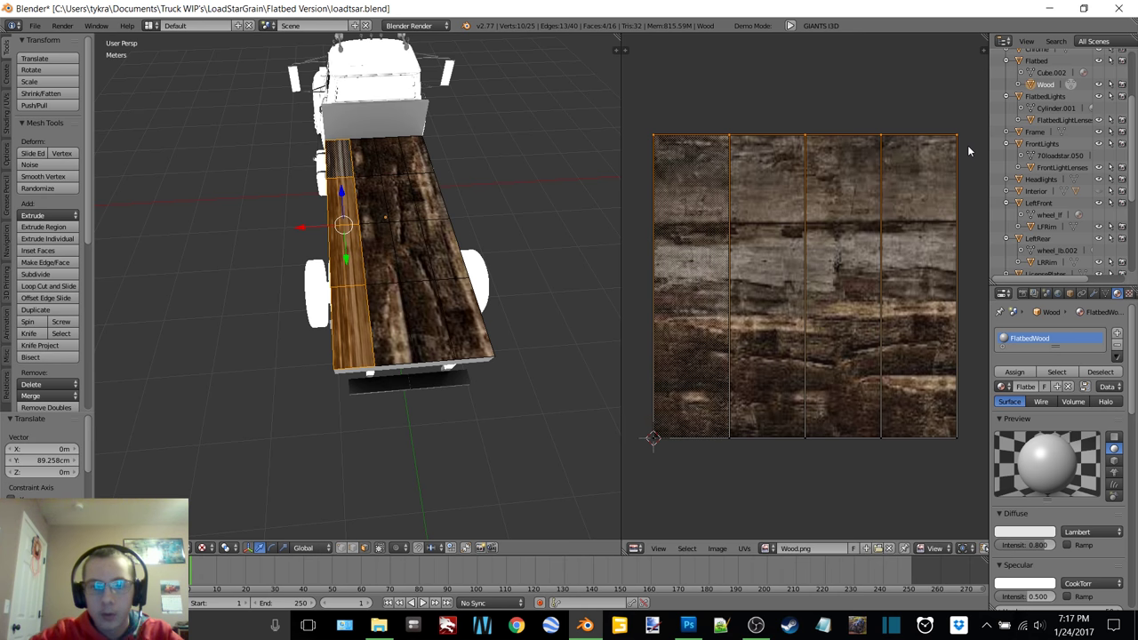
{"action": "key", "text": "a"}
{"action": "scroll", "coordinate": [443, 289], "scroll_direction": "up", "scroll_amount": 4}
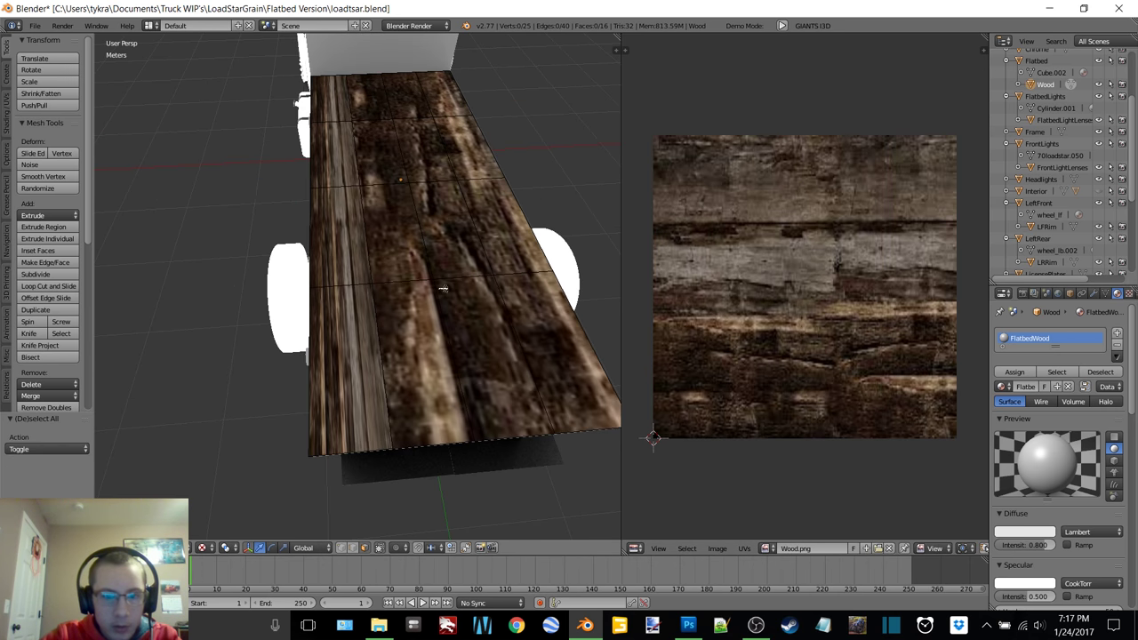
{"action": "key", "text": "a"}
{"action": "key", "text": "a"}
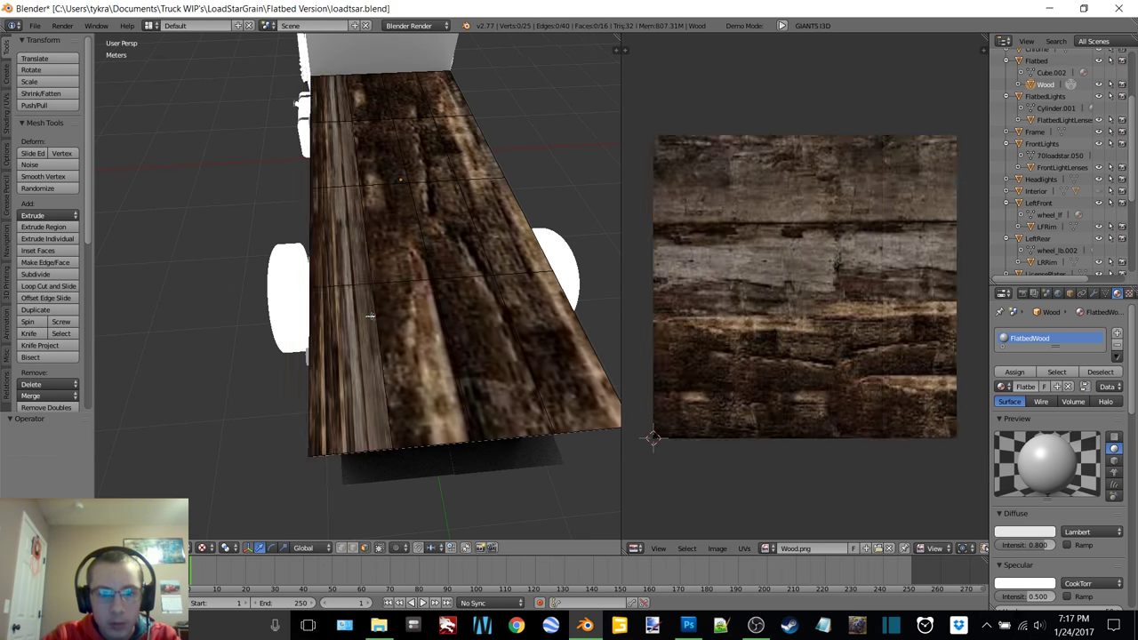
{"action": "left_click", "coordinate": [370, 316], "text": "alt"}
{"action": "key", "text": "ctrl+z"}
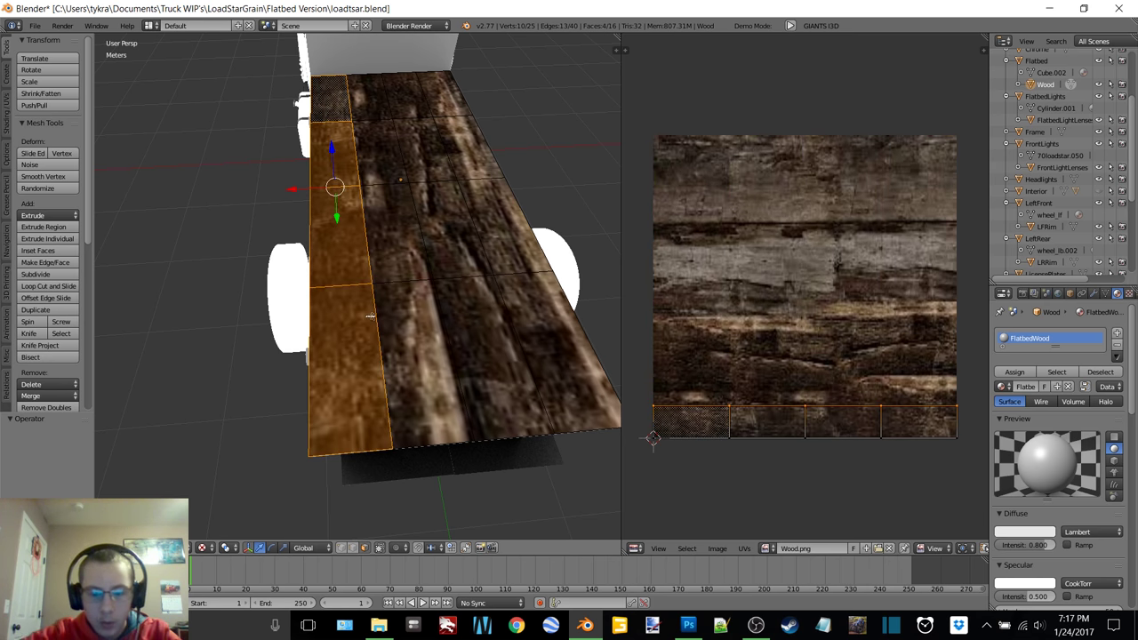
- Raise the upper UV edge of the outer strip vertically by about 37.3 cm and return to Object Mode
{"action": "key", "text": "g"}
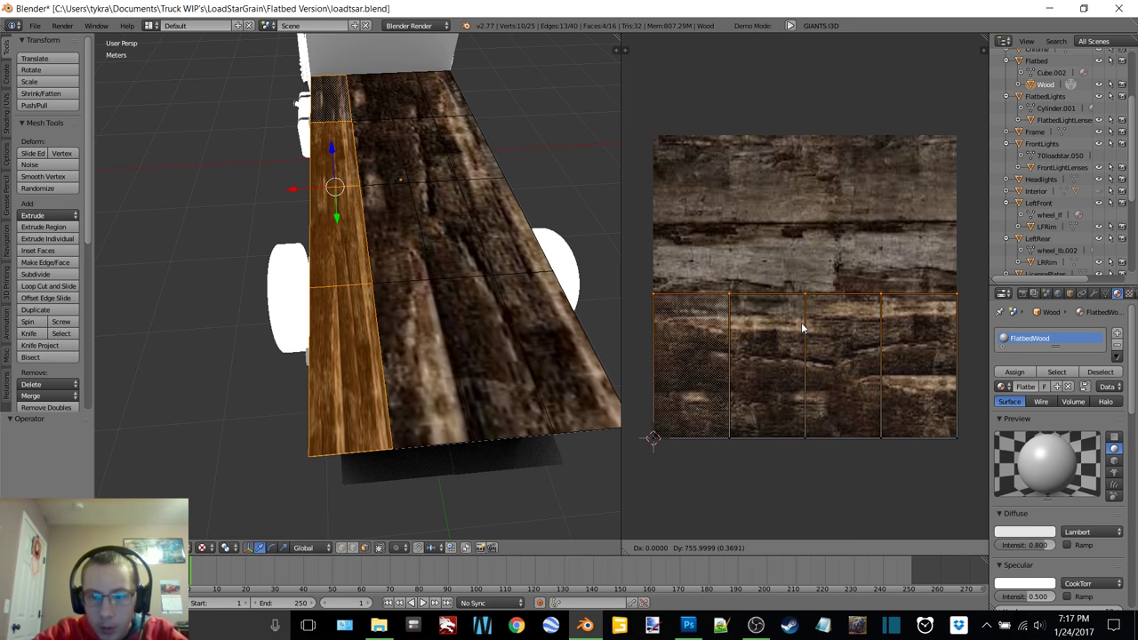
{"action": "left_click", "coordinate": [801, 322]}
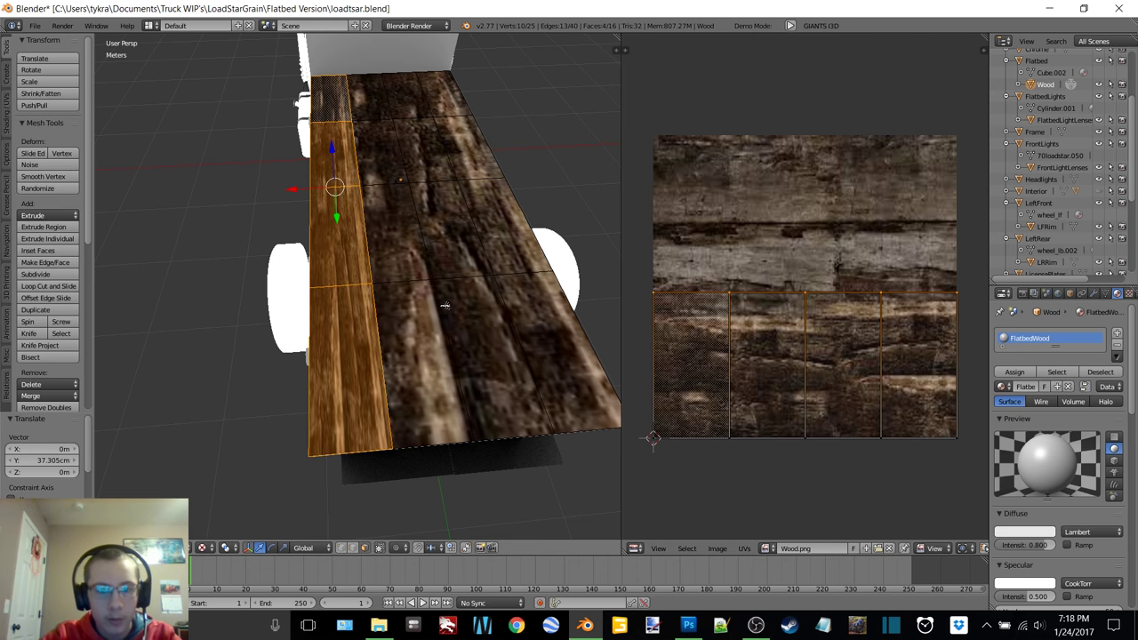
{"action": "key", "text": "Tab"}
{"action": "left_click", "coordinate": [374, 302]}
- Select the four faces of the second lengthwise strip in Edit Mode and move their UVs up vertically by about 56.4 cm
{"action": "key", "text": "Tab"}
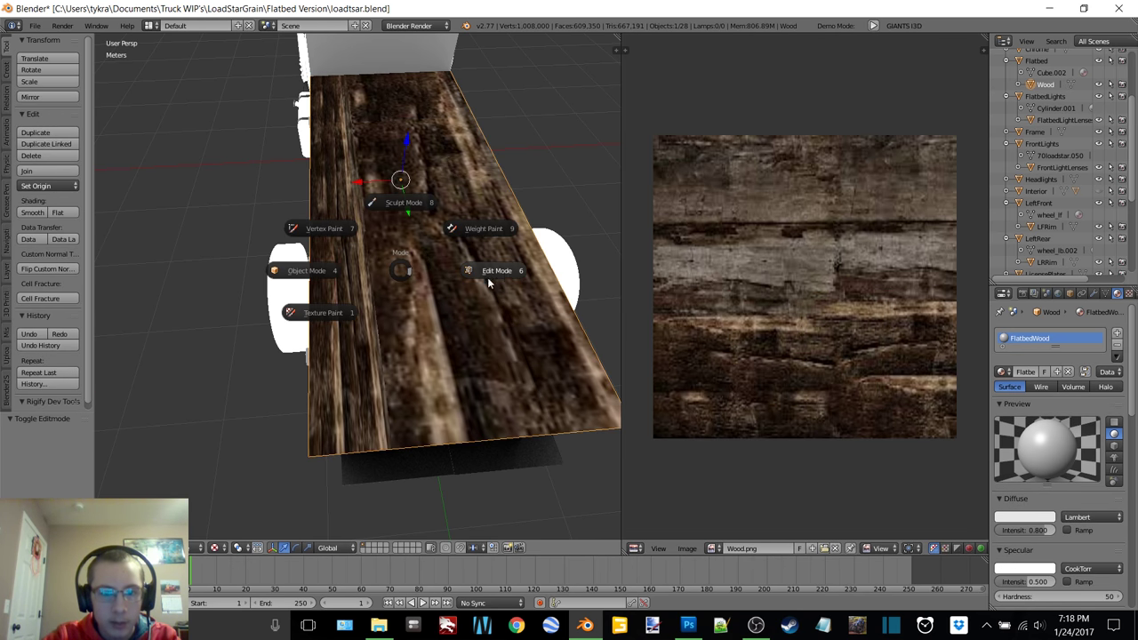
{"action": "left_click", "coordinate": [487, 277]}
{"action": "right_click", "coordinate": [425, 333]}
{"action": "right_click", "coordinate": [389, 246], "text": "shift"}
{"action": "right_click", "coordinate": [380, 160], "text": "shift"}
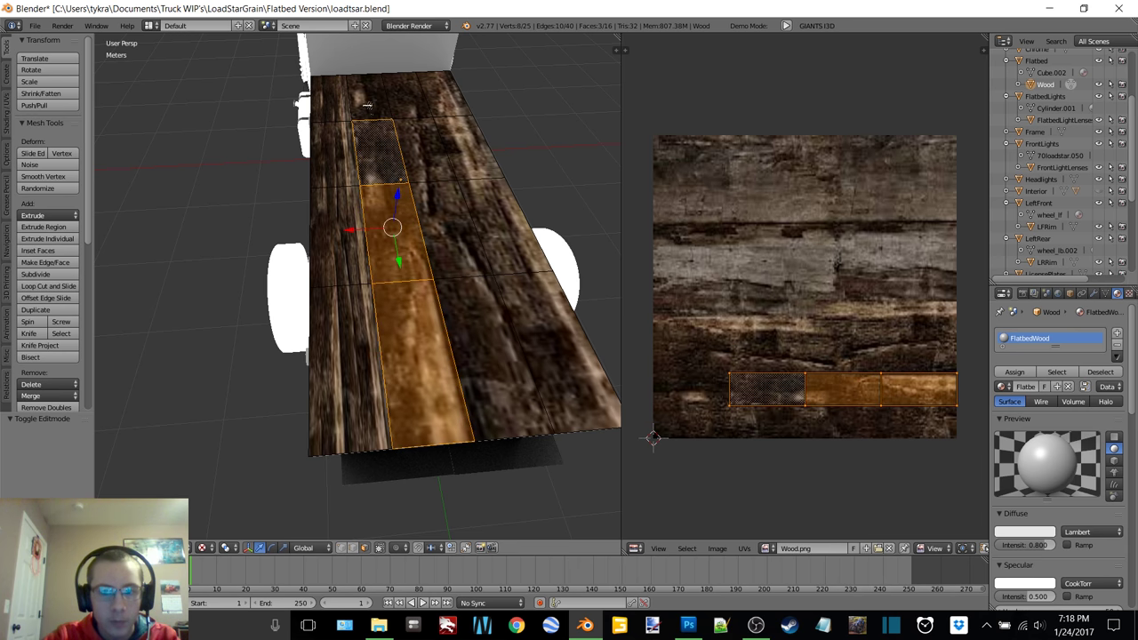
{"action": "right_click", "coordinate": [372, 96], "text": "shift"}
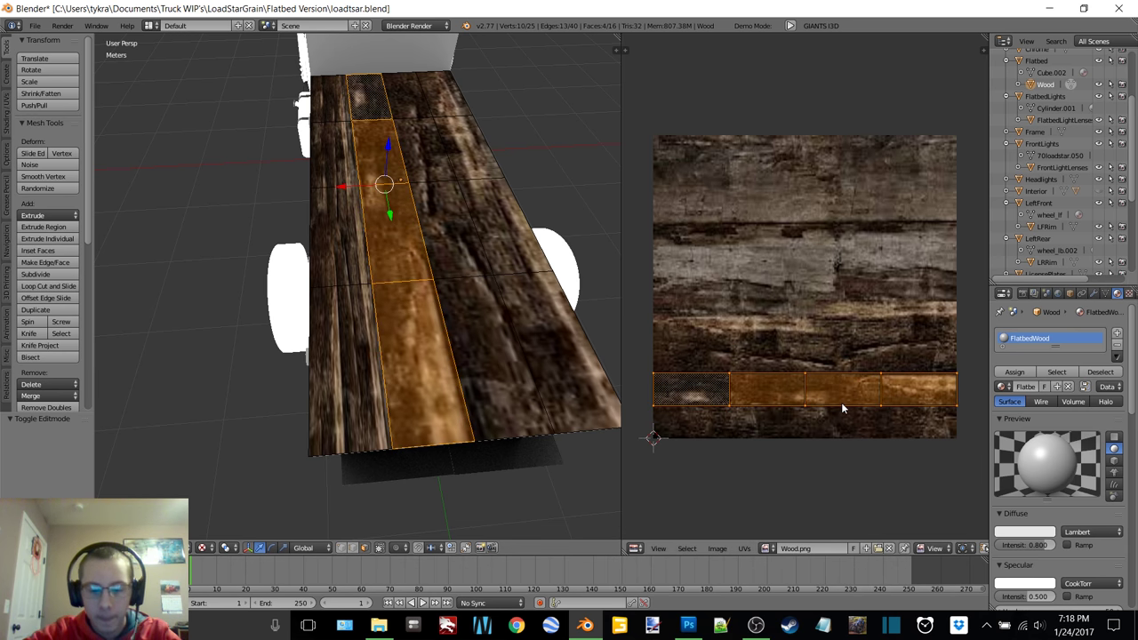
{"action": "key", "text": "g"}
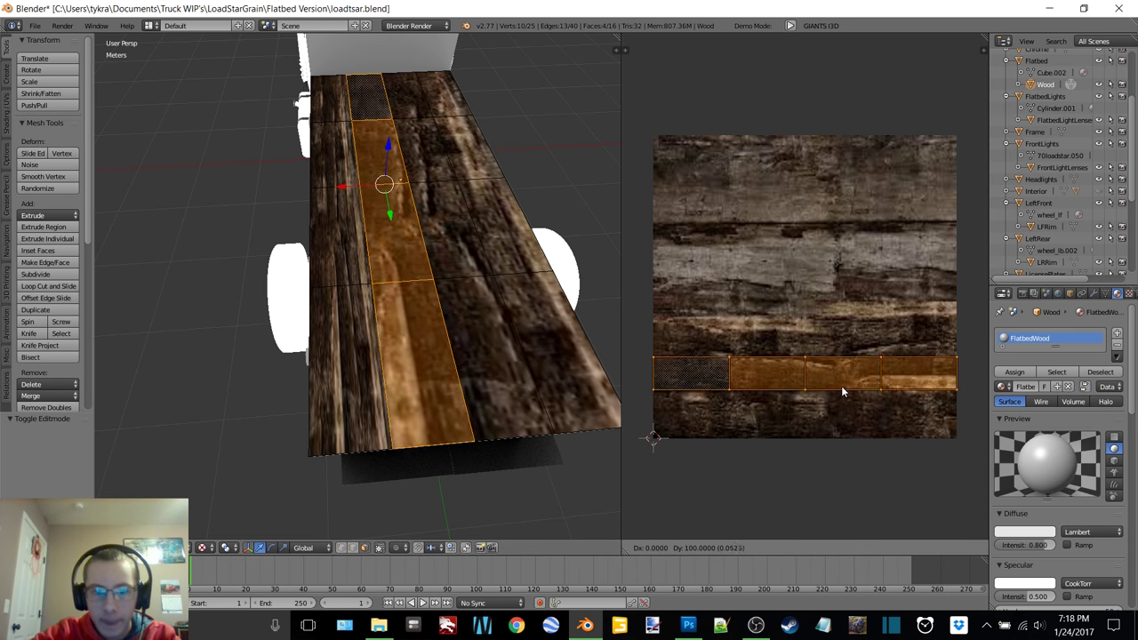
{"action": "mouse_move", "coordinate": [843, 355]}
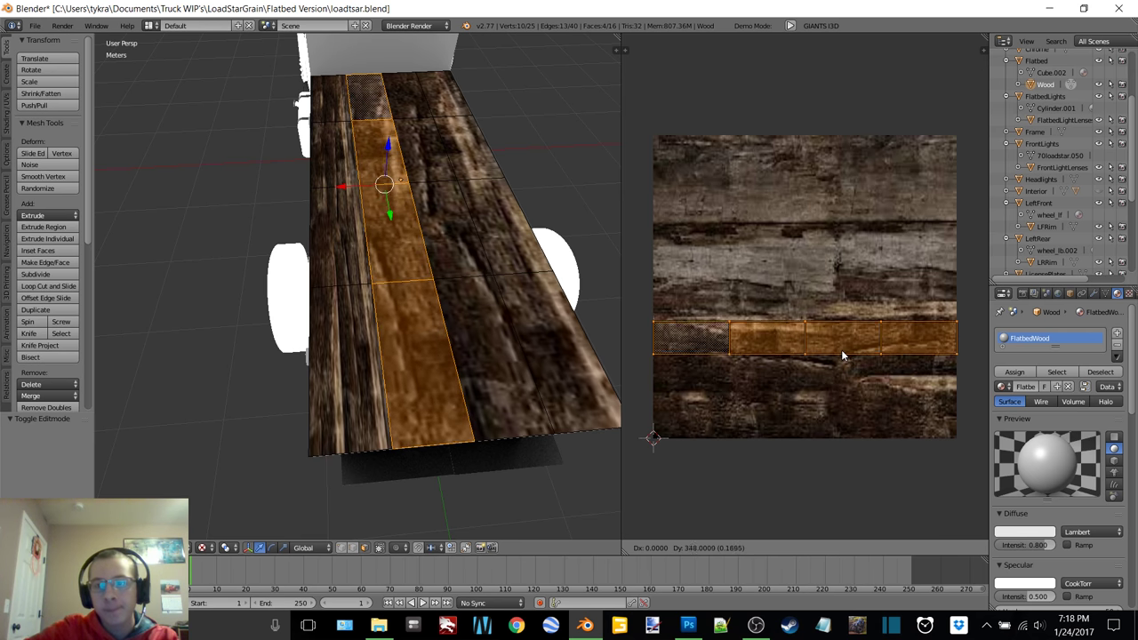
{"action": "mouse_move", "coordinate": [840, 313]}
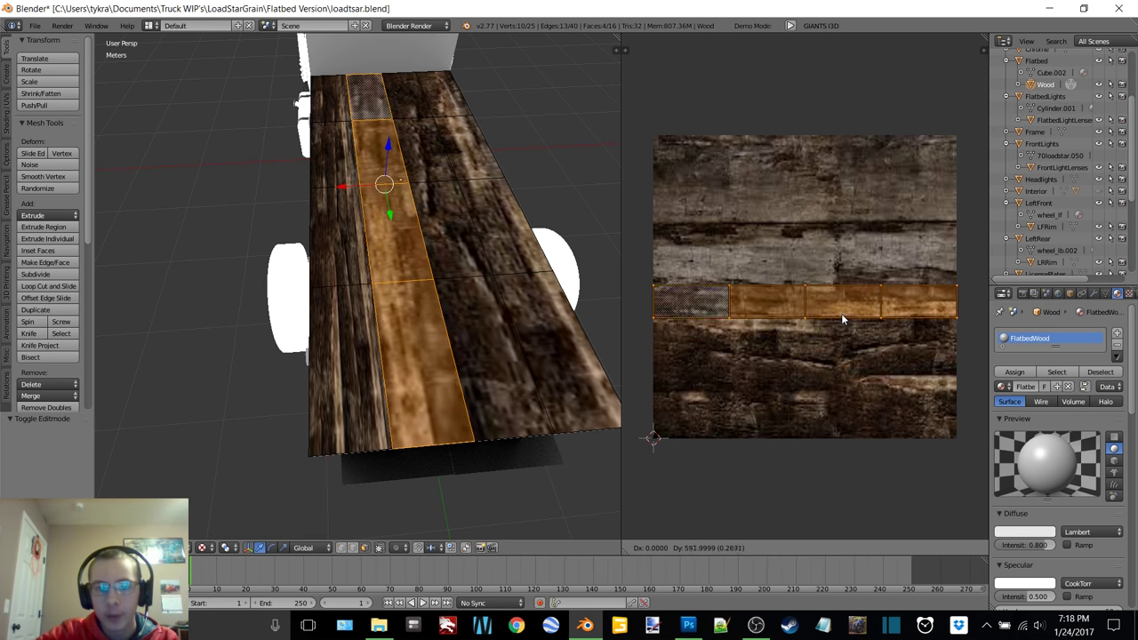
{"action": "mouse_move", "coordinate": [841, 283]}
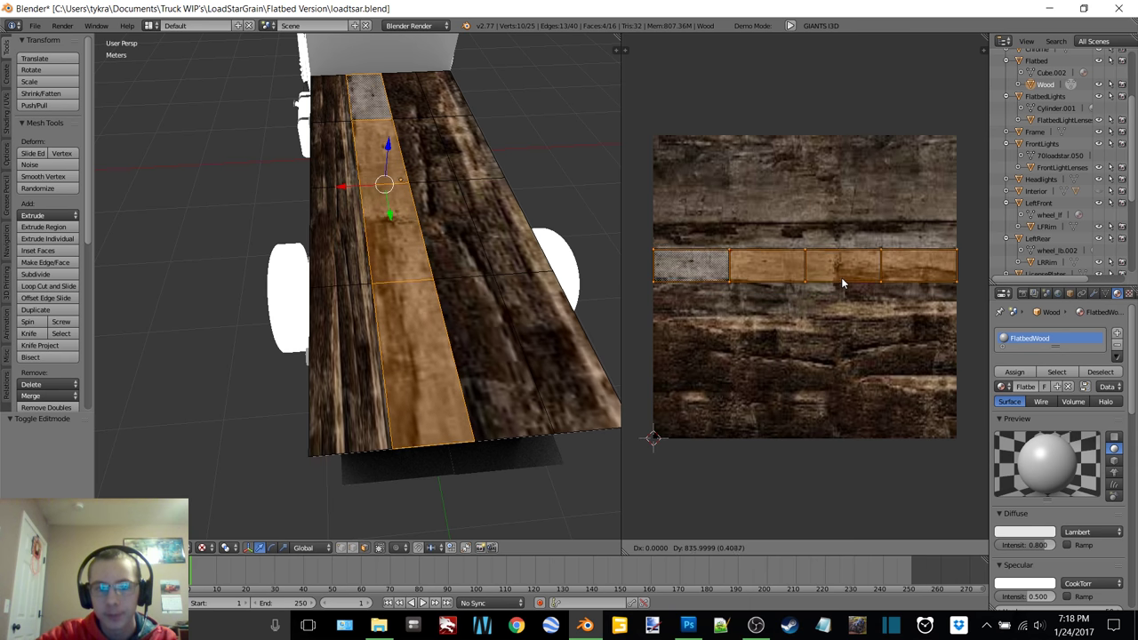
{"action": "mouse_move", "coordinate": [841, 247]}
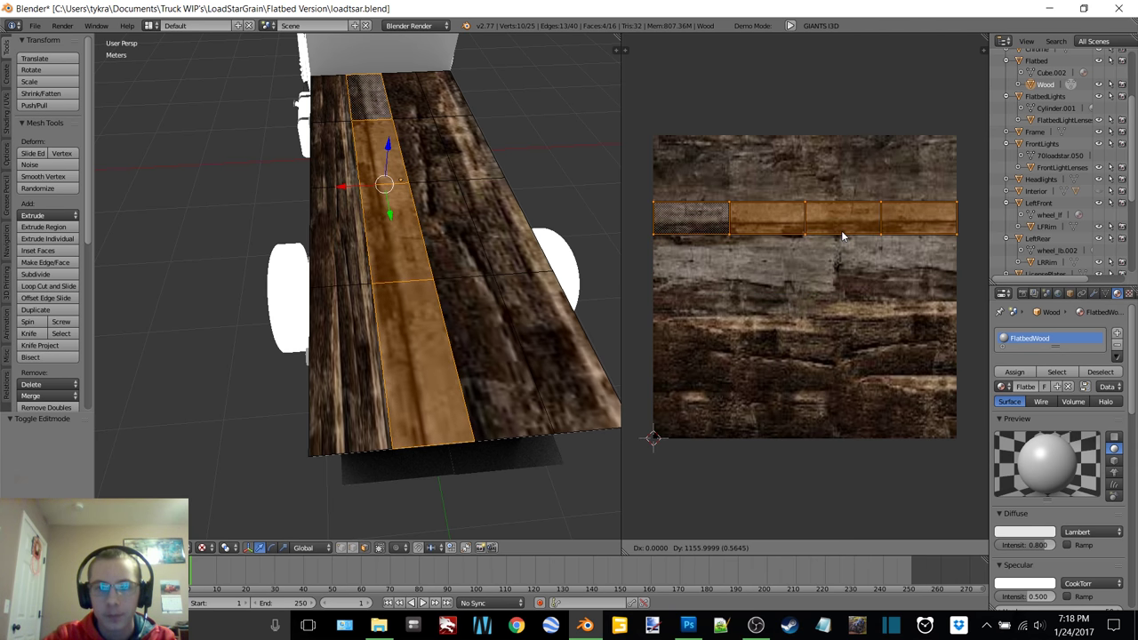
{"action": "left_click", "coordinate": [842, 236]}
- Add the outer strip's four faces to the selection and lower the second strip's bottom UV edge vertically by about 18.9 cm
{"action": "right_click", "coordinate": [342, 371], "text": "shift"}
{"action": "right_click", "coordinate": [355, 266], "text": "shift"}
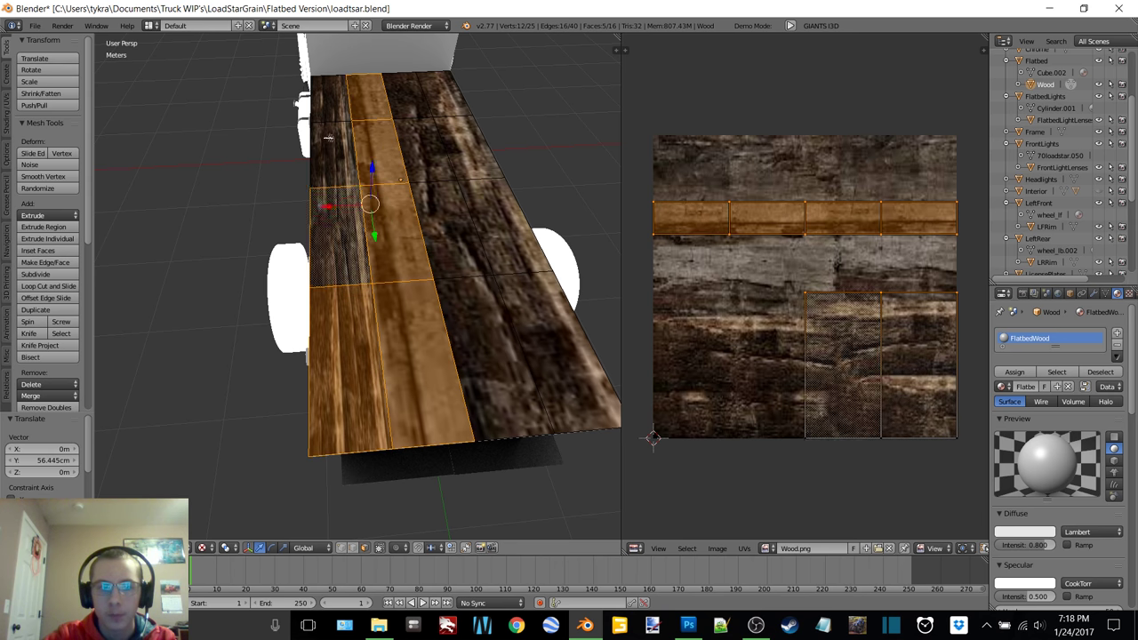
{"action": "right_click", "coordinate": [329, 137], "text": "shift"}
{"action": "right_click", "coordinate": [331, 106], "text": "shift"}
{"action": "right_click", "coordinate": [651, 233]}
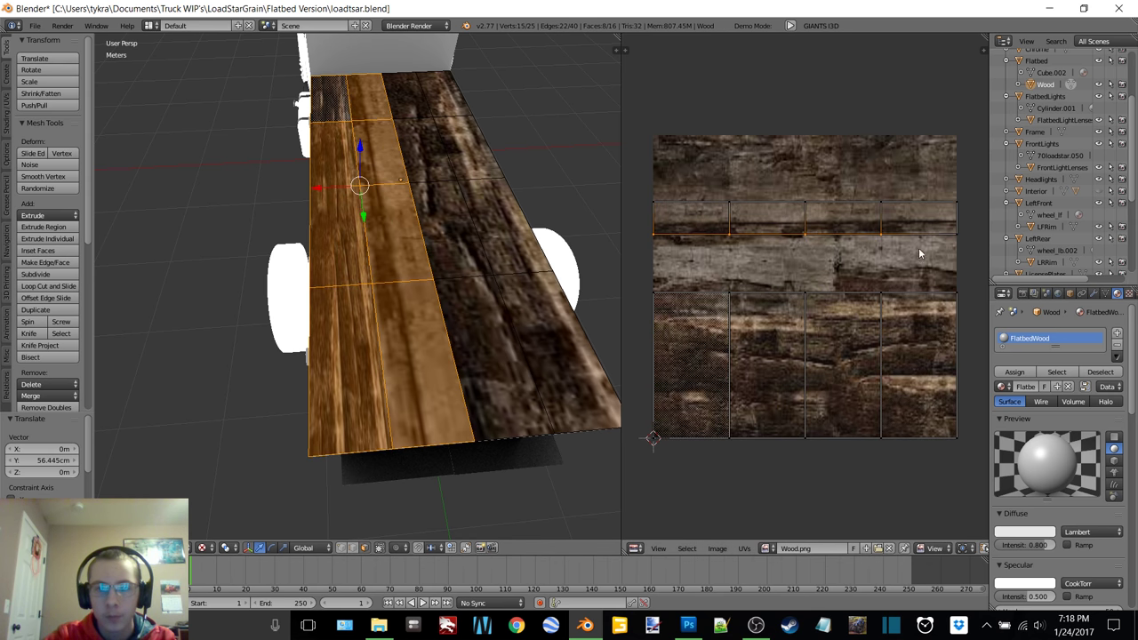
{"action": "key", "text": "g"}
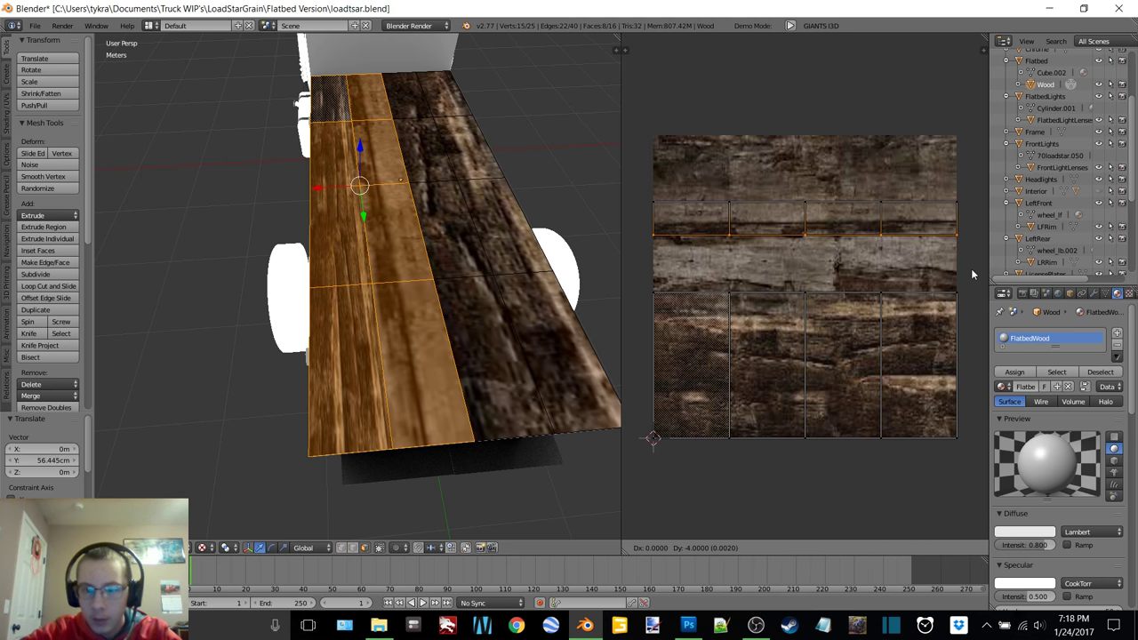
{"action": "left_click", "coordinate": [970, 325]}
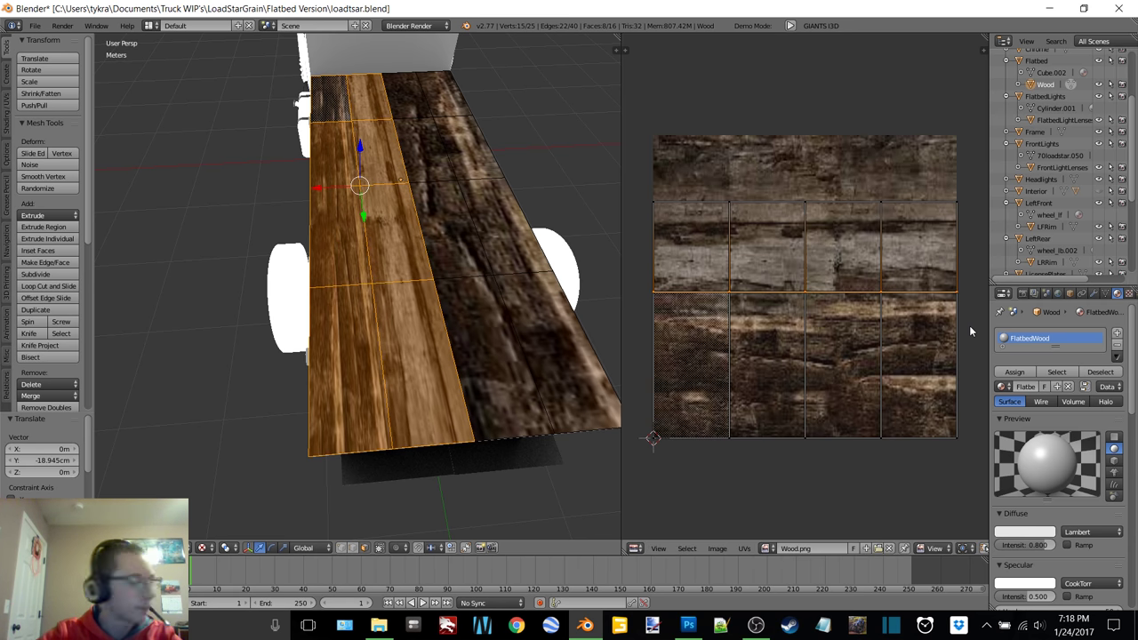
- Raise the second strip's upper UV edge vertically by about 6.8 cm and return to Object Mode
{"action": "right_click", "coordinate": [653, 203]}
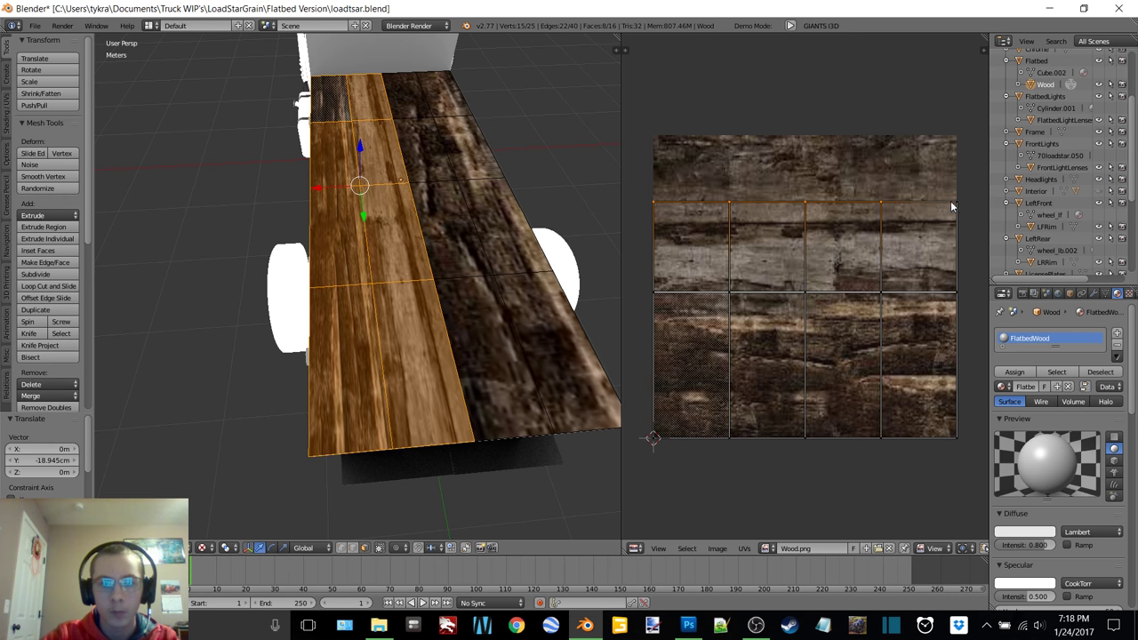
{"action": "key", "text": "g"}
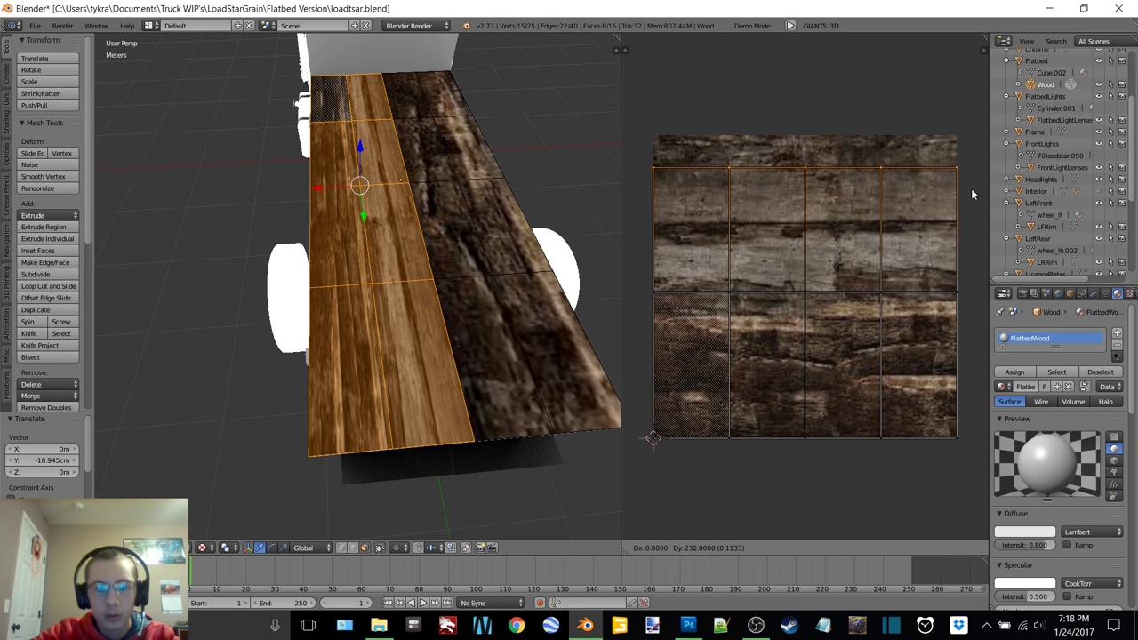
{"action": "left_click", "coordinate": [971, 207]}
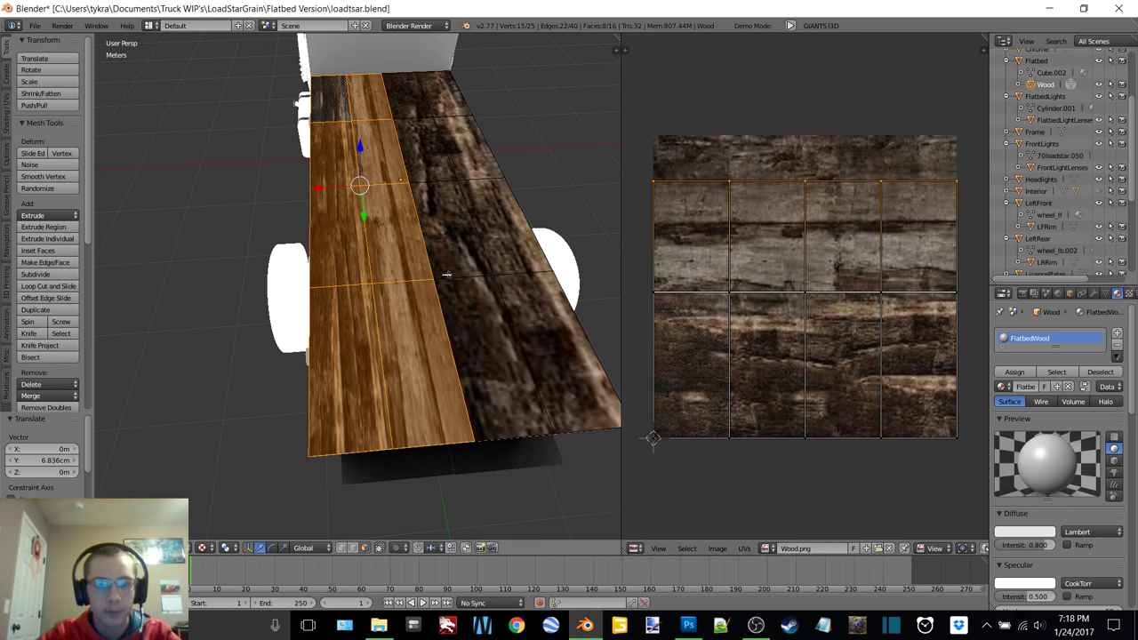
{"action": "key", "text": "Tab"}
{"action": "left_click", "coordinate": [364, 283]}
- In Edit Mode, select the four faces of the third lengthwise strip and add the four faces of the first outer strip
{"action": "key", "text": "Tab"}
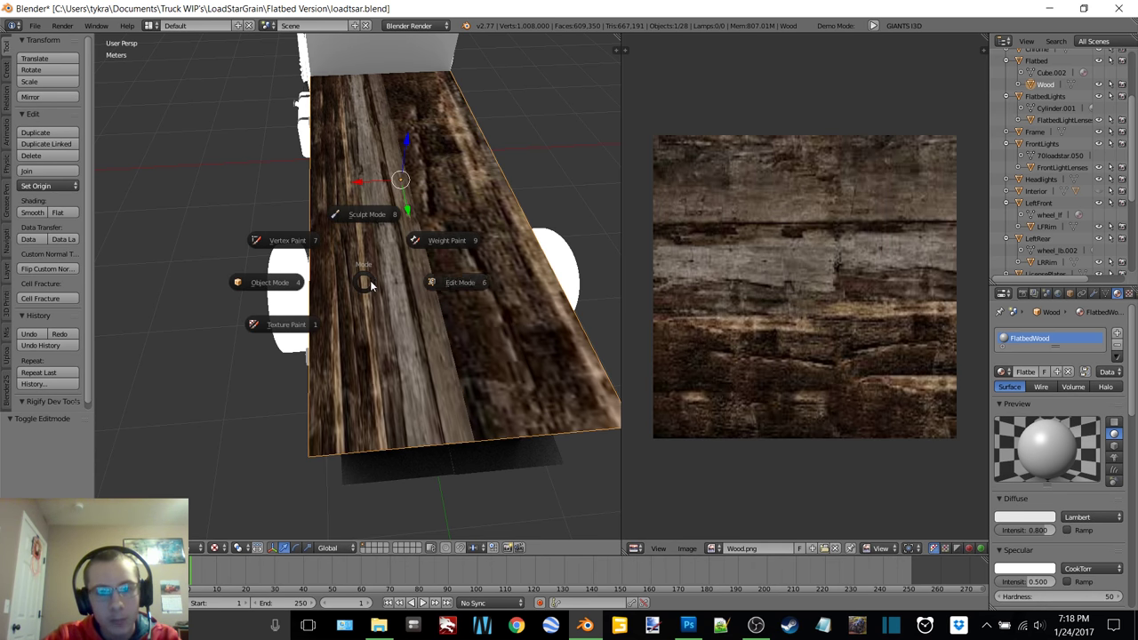
{"action": "left_click", "coordinate": [472, 318]}
{"action": "left_click", "coordinate": [472, 318]}
{"action": "left_click", "coordinate": [443, 235], "text": "shift"}
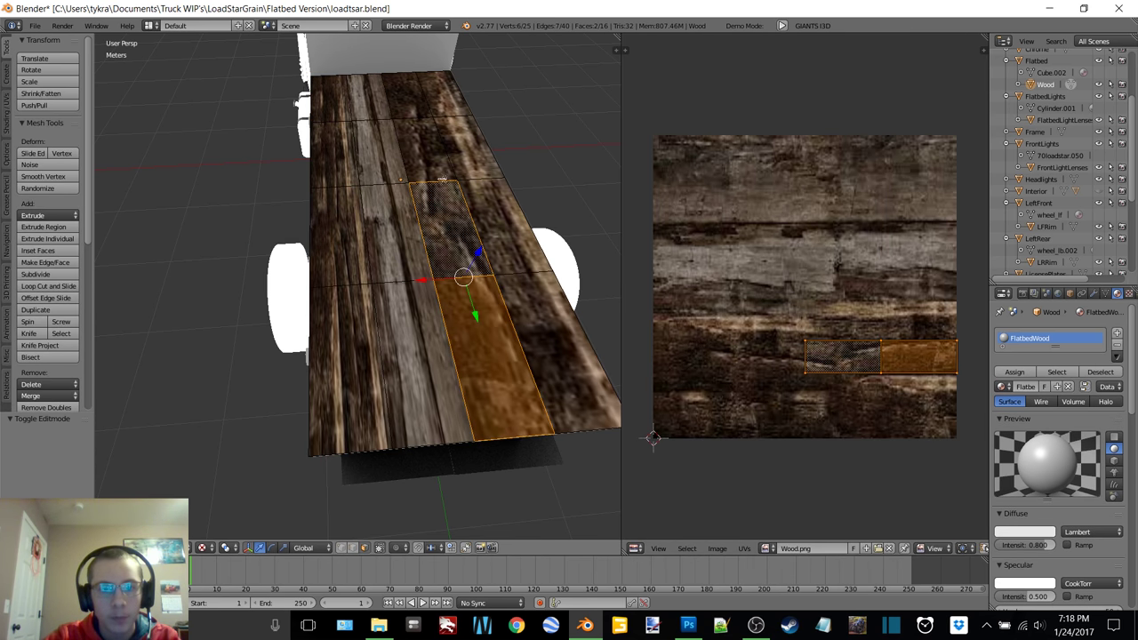
{"action": "left_click", "coordinate": [427, 153], "text": "shift"}
{"action": "left_click", "coordinate": [413, 111], "text": "shift"}
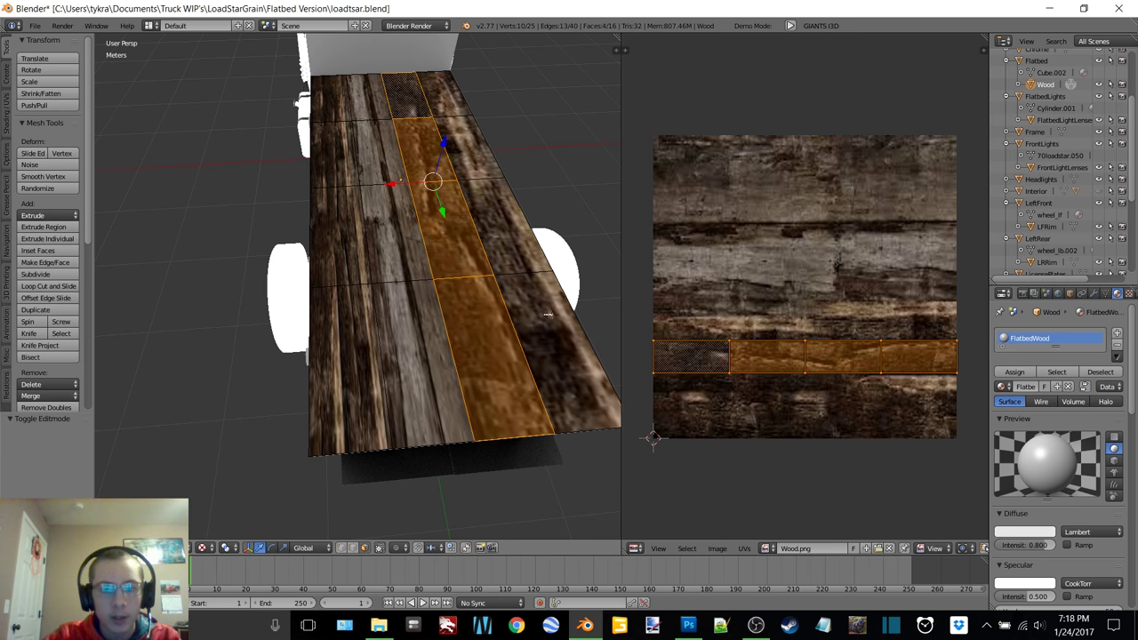
{"action": "left_click", "coordinate": [343, 345], "text": "shift"}
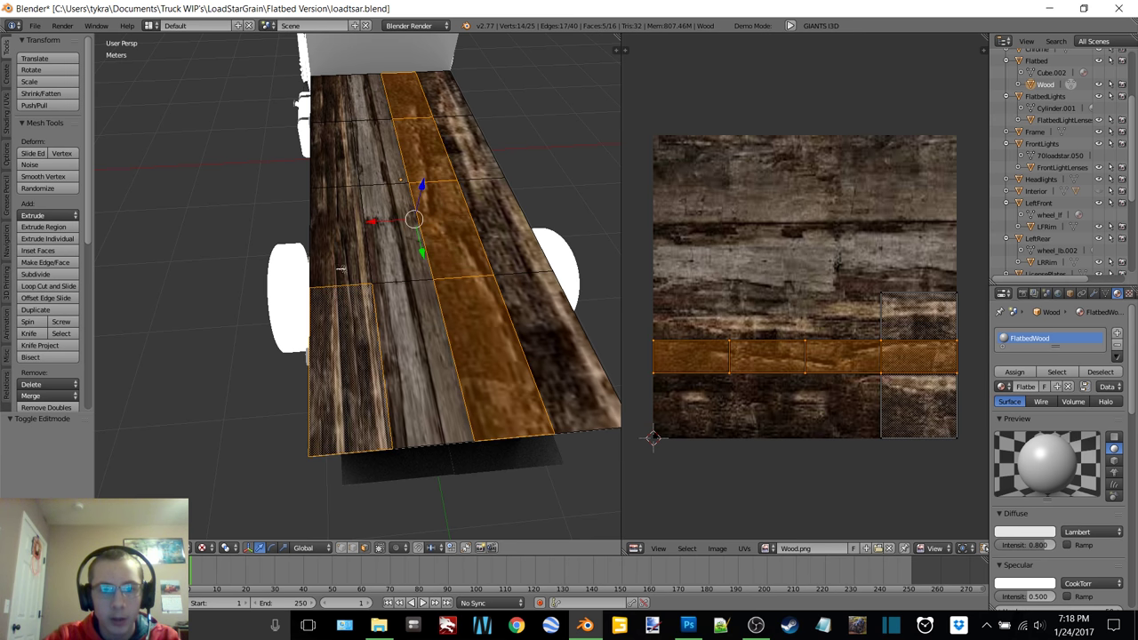
{"action": "left_click", "coordinate": [341, 254], "text": "shift"}
{"action": "left_click", "coordinate": [339, 155], "text": "shift"}
{"action": "left_click", "coordinate": [327, 108], "text": "shift"}
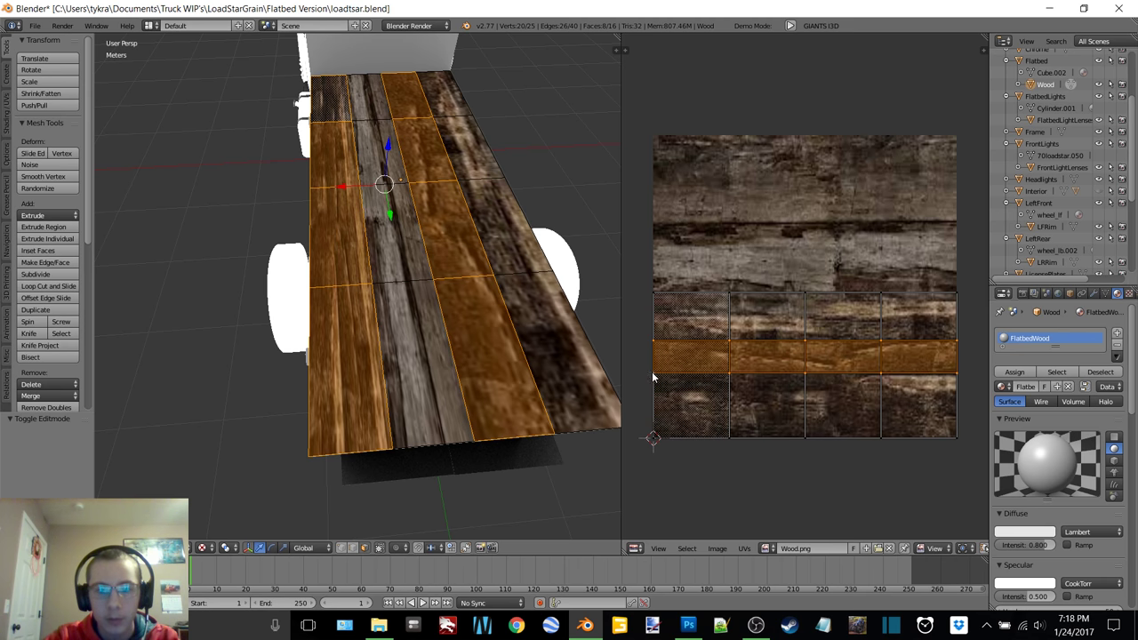
- Scale the third strip's UVs vertically by about 4.85 to cover the dark lower half of the wood image
{"action": "key", "text": "s"}
{"action": "key", "text": "x"}
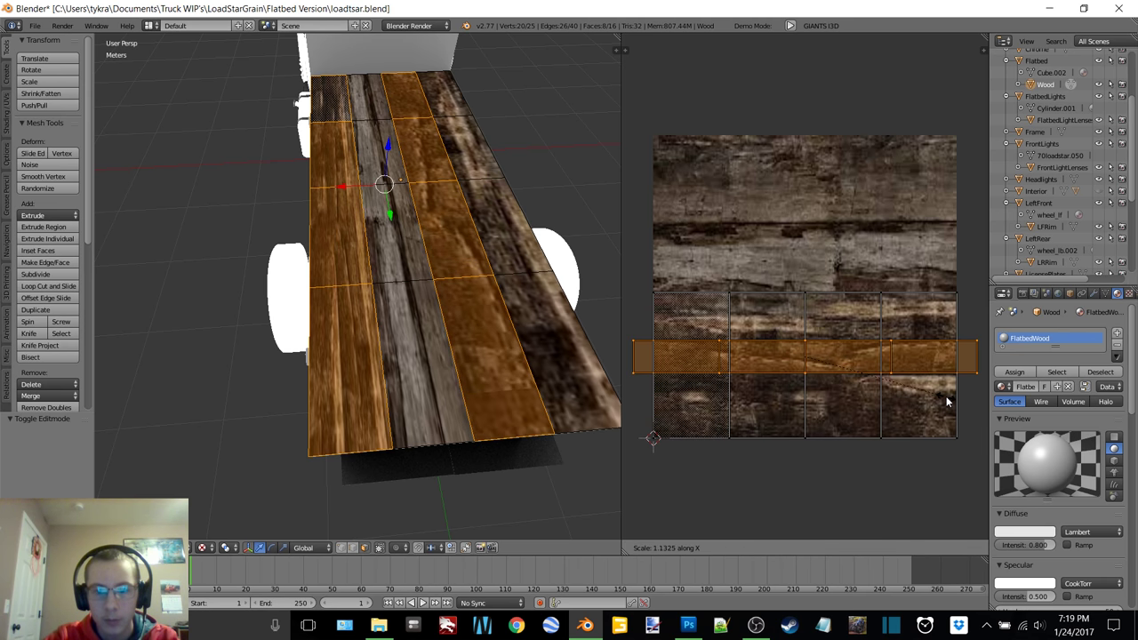
{"action": "key", "text": "y"}
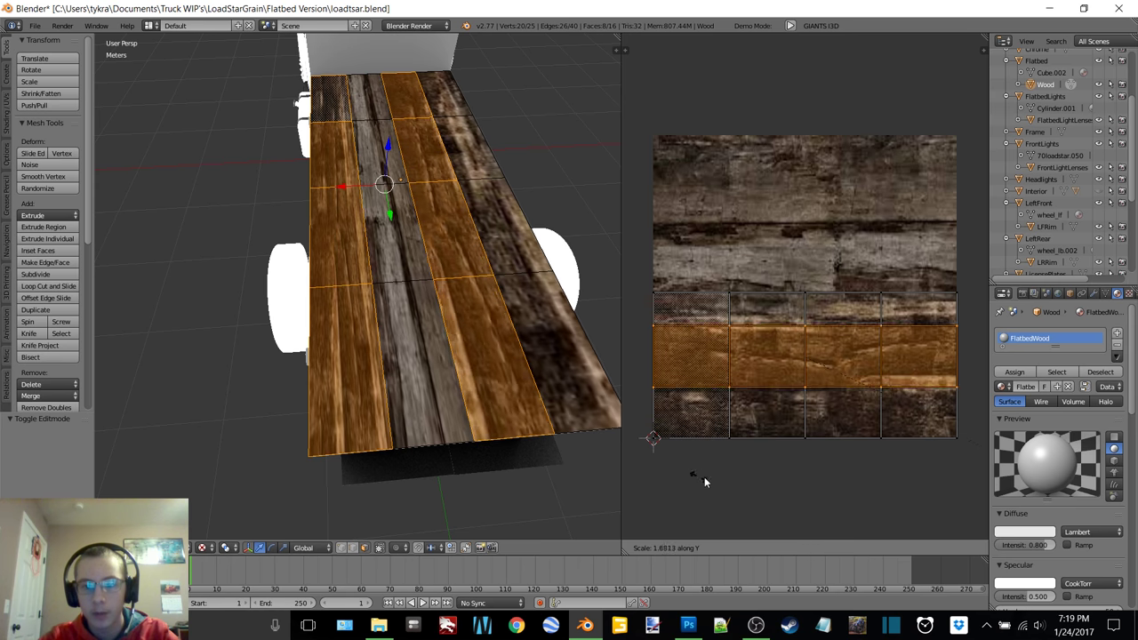
{"action": "left_click", "coordinate": [763, 41]}
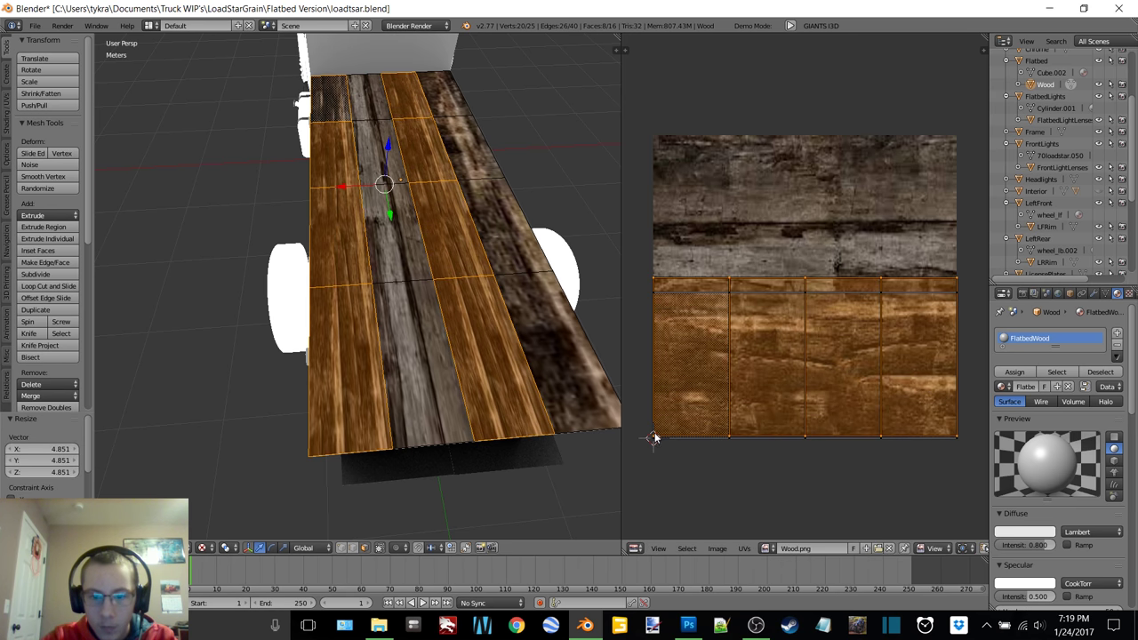
- Select the vertices along the third strip's bottom UV edge and lower them about 7.8 mm to the wood image's border
{"action": "key", "text": "a"}
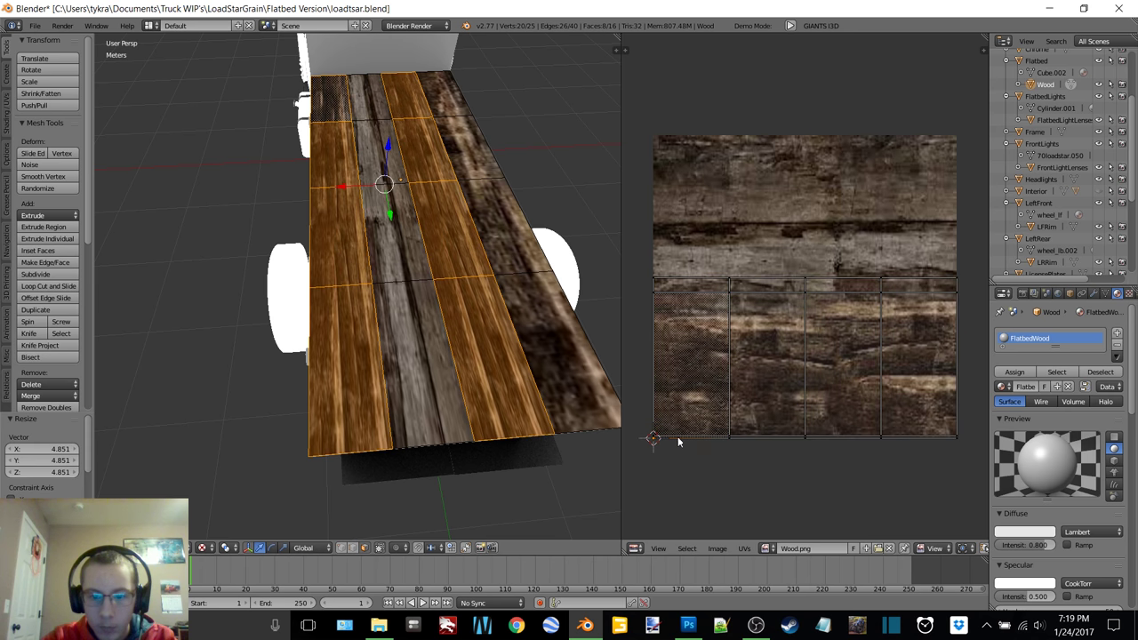
{"action": "scroll", "coordinate": [666, 436], "scroll_direction": "up", "scroll_amount": 5}
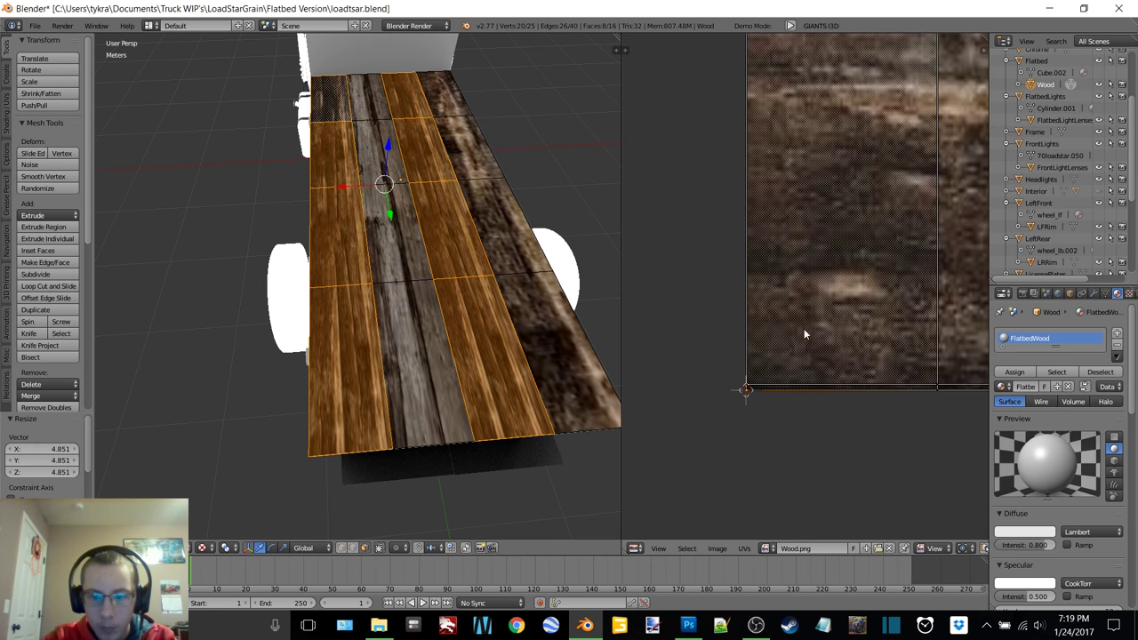
{"action": "scroll", "coordinate": [783, 353], "scroll_direction": "up", "scroll_amount": 2}
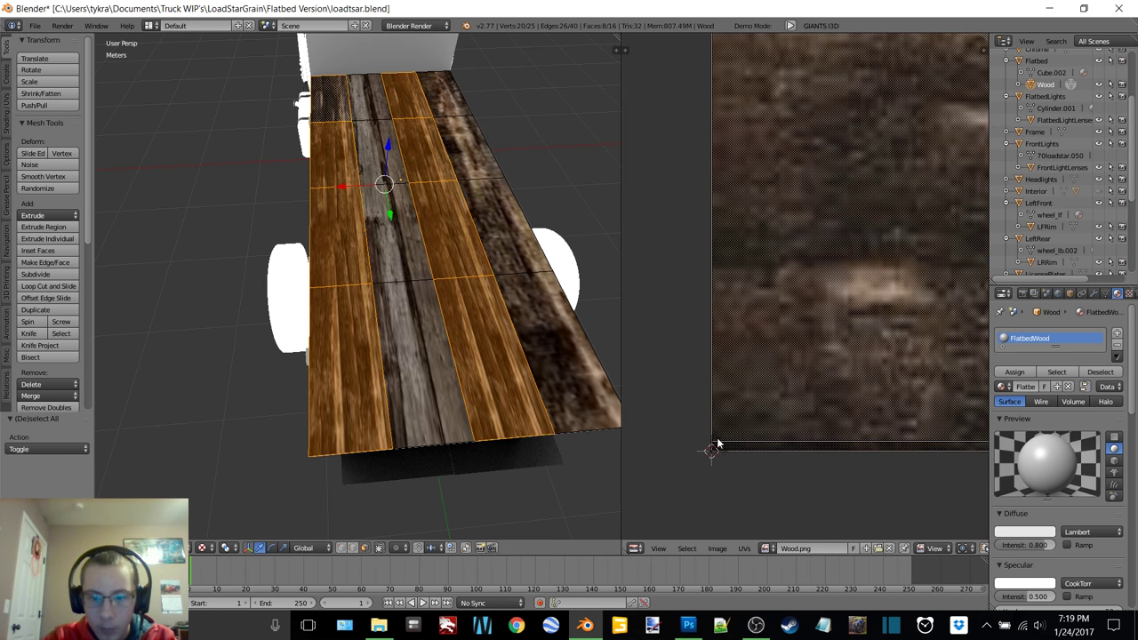
{"action": "middle_click_drag", "start_coordinate": [854, 359], "coordinate": [840, 311]}
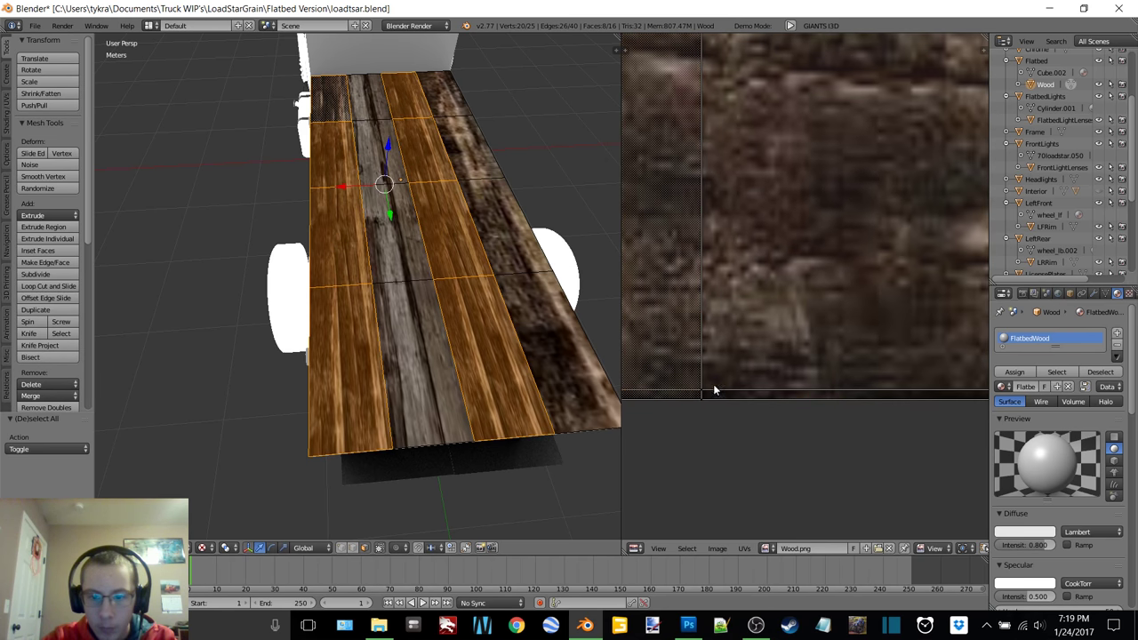
{"action": "right_click", "coordinate": [703, 391]}
{"action": "middle_click_drag", "start_coordinate": [973, 384], "coordinate": [622, 353]}
{"action": "right_click", "coordinate": [788, 378]}
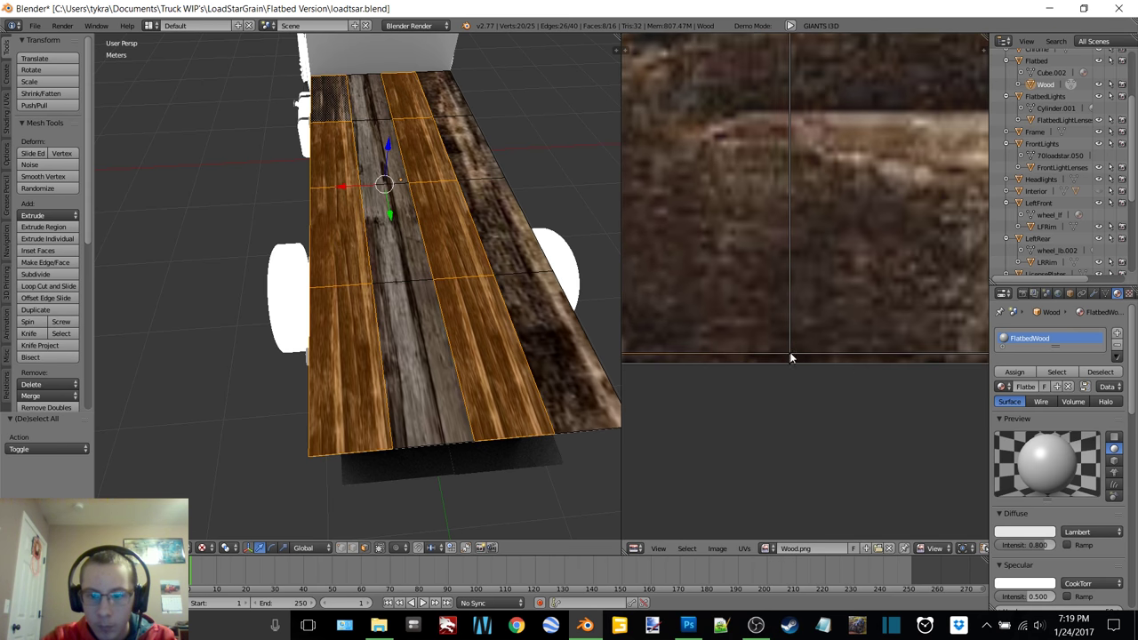
{"action": "middle_click_drag", "start_coordinate": [908, 329], "coordinate": [831, 341]}
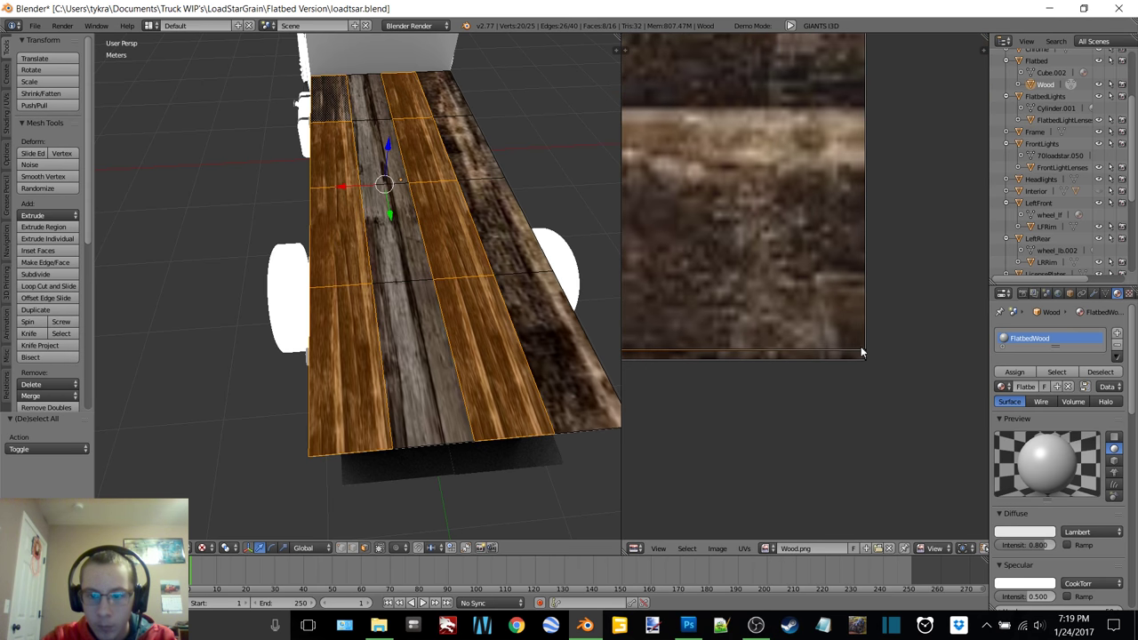
{"action": "scroll", "coordinate": [866, 354], "scroll_direction": "down", "scroll_amount": 6}
{"action": "middle_click_drag", "start_coordinate": [790, 293], "coordinate": [924, 367]}
{"action": "key", "text": "g"}
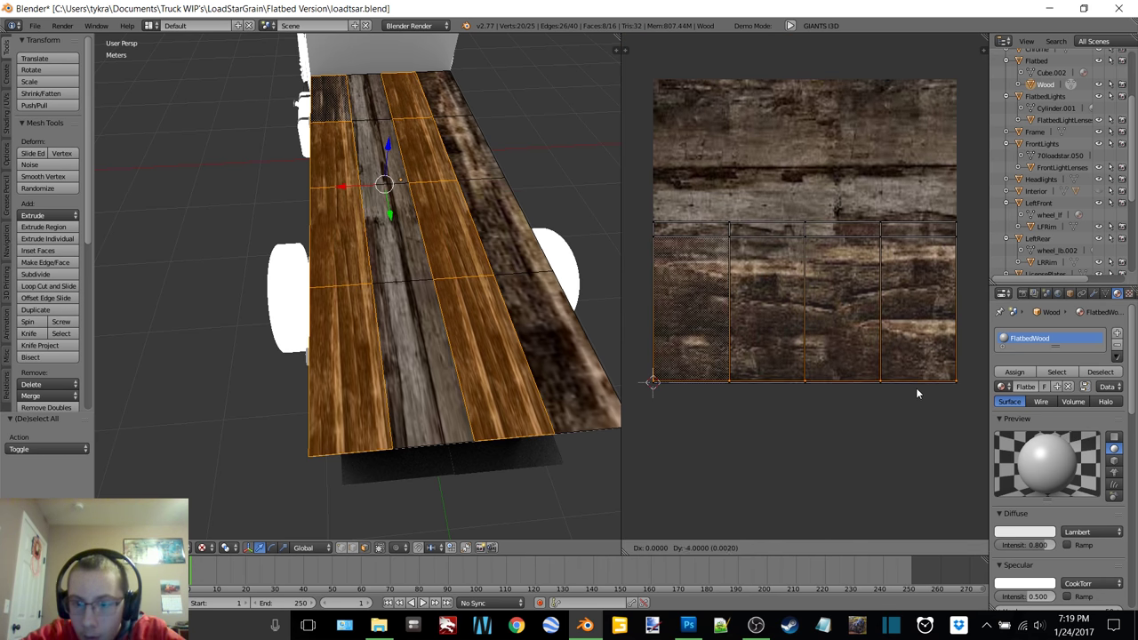
{"action": "left_click", "coordinate": [917, 390]}
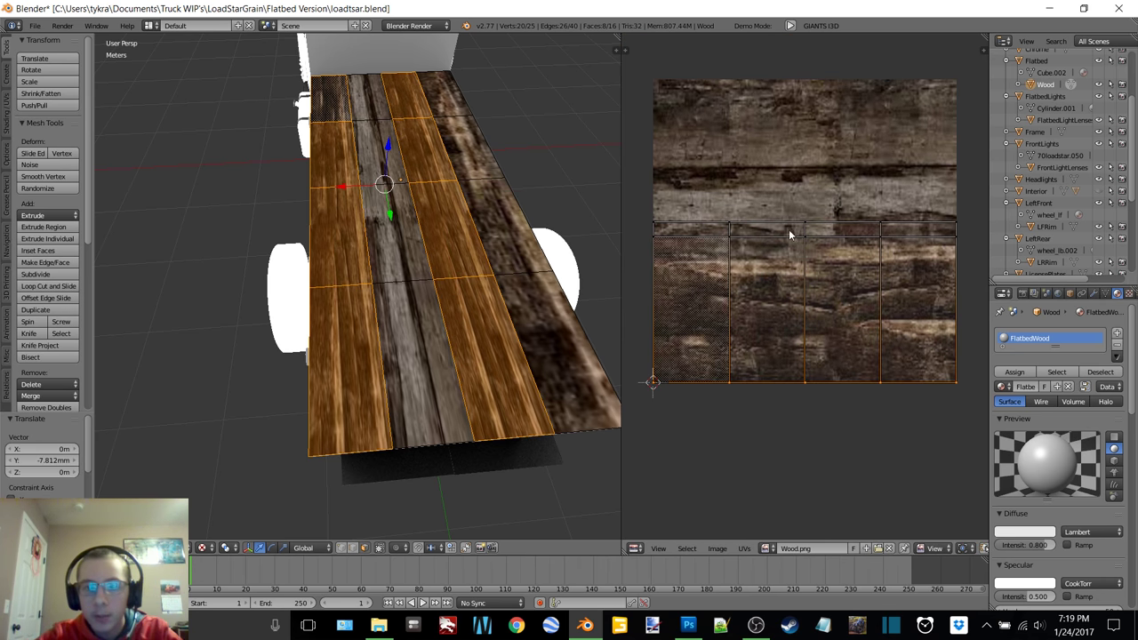
- Raise the first outer strip's upper UV edge by about 4.9 cm to line up with the third strip's upper edge
{"action": "left_click", "coordinate": [656, 237]}
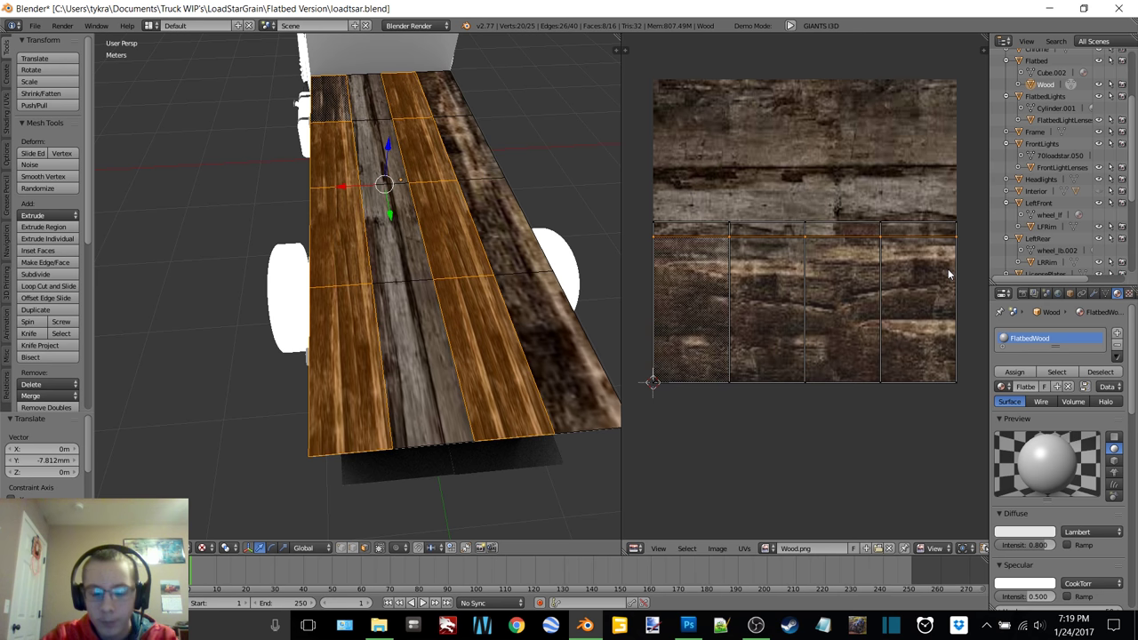
{"action": "key", "text": "g"}
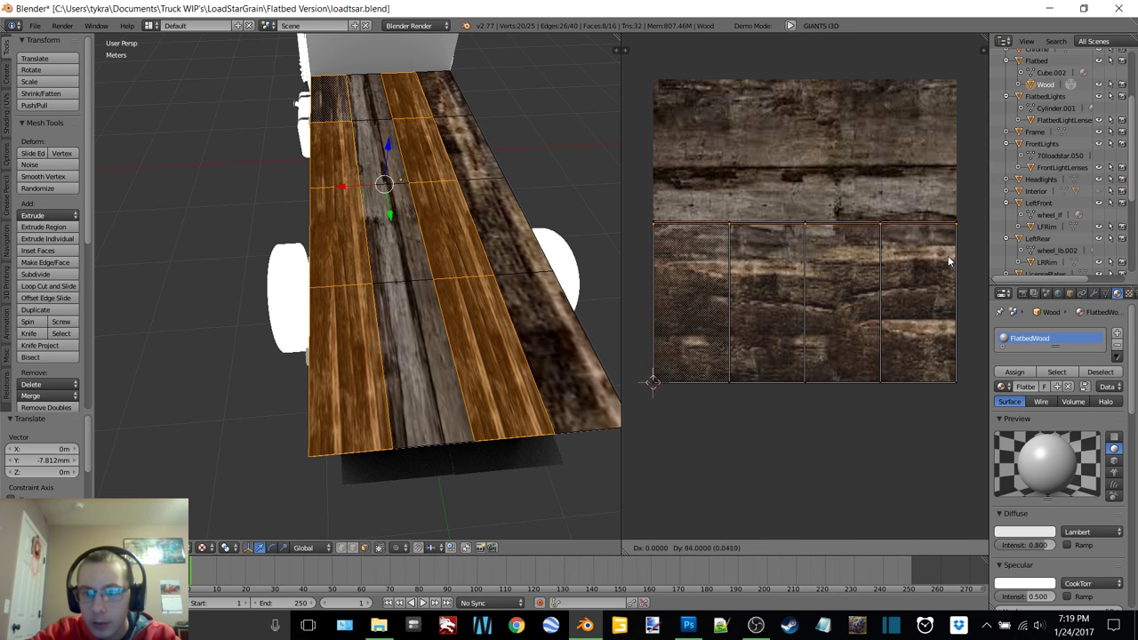
{"action": "left_click", "coordinate": [948, 260]}
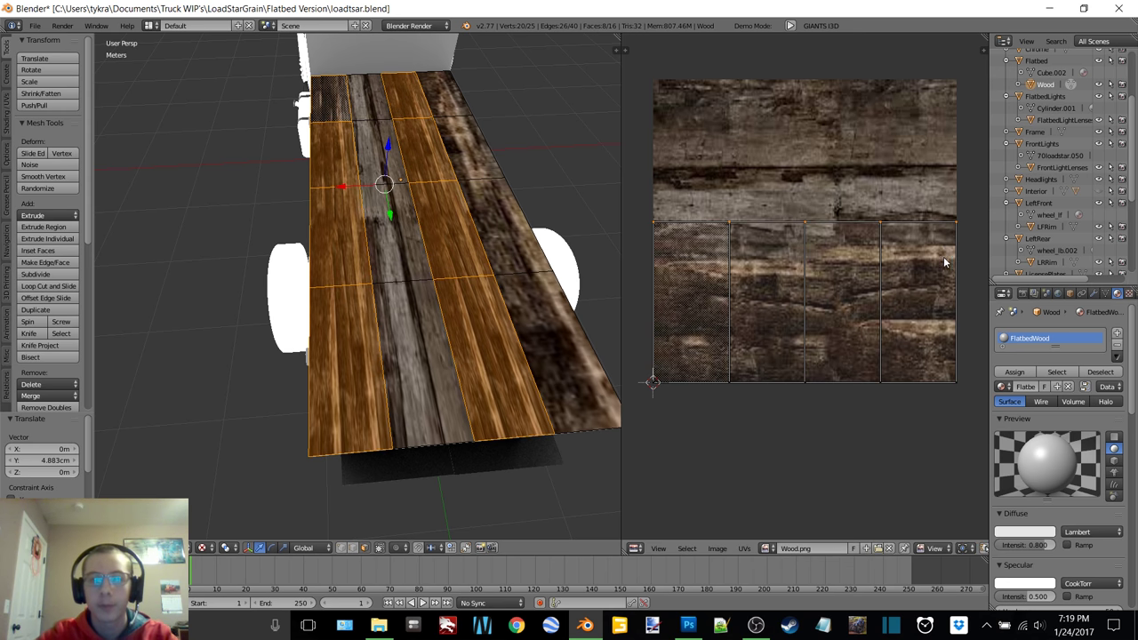
- Select the four faces of the fourth lengthwise strip and move their UVs straight up by about 41 cm
{"action": "right_click", "coordinate": [448, 95]}
{"action": "right_click", "coordinate": [465, 149], "text": "shift"}
{"action": "right_click", "coordinate": [500, 225], "text": "shift"}
{"action": "right_click", "coordinate": [549, 305], "text": "shift"}
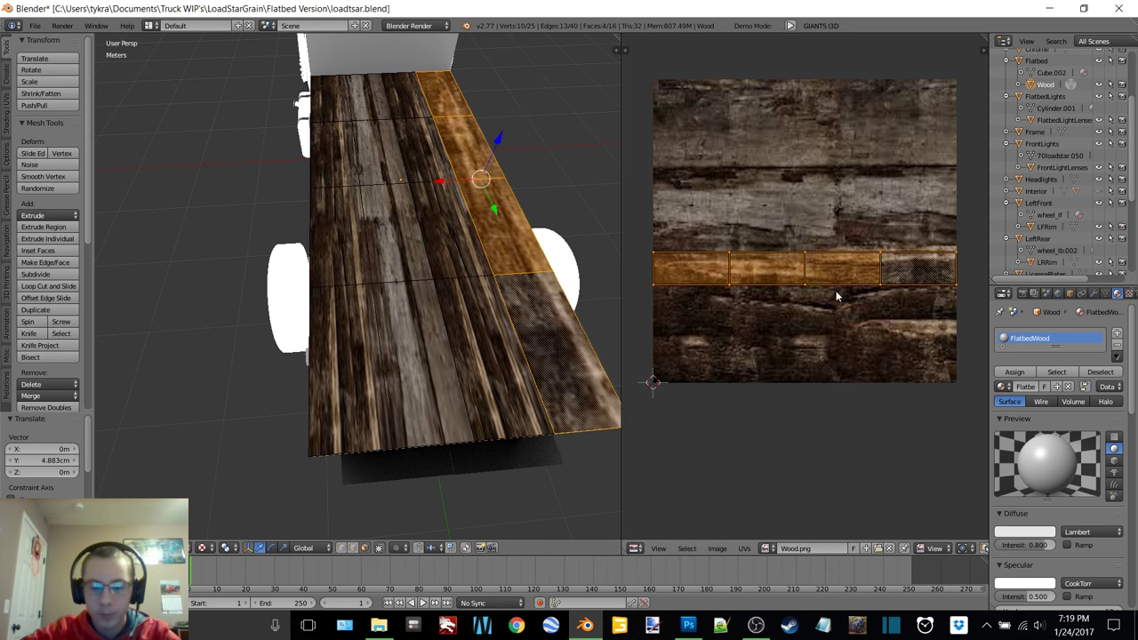
{"action": "key", "text": "g"}
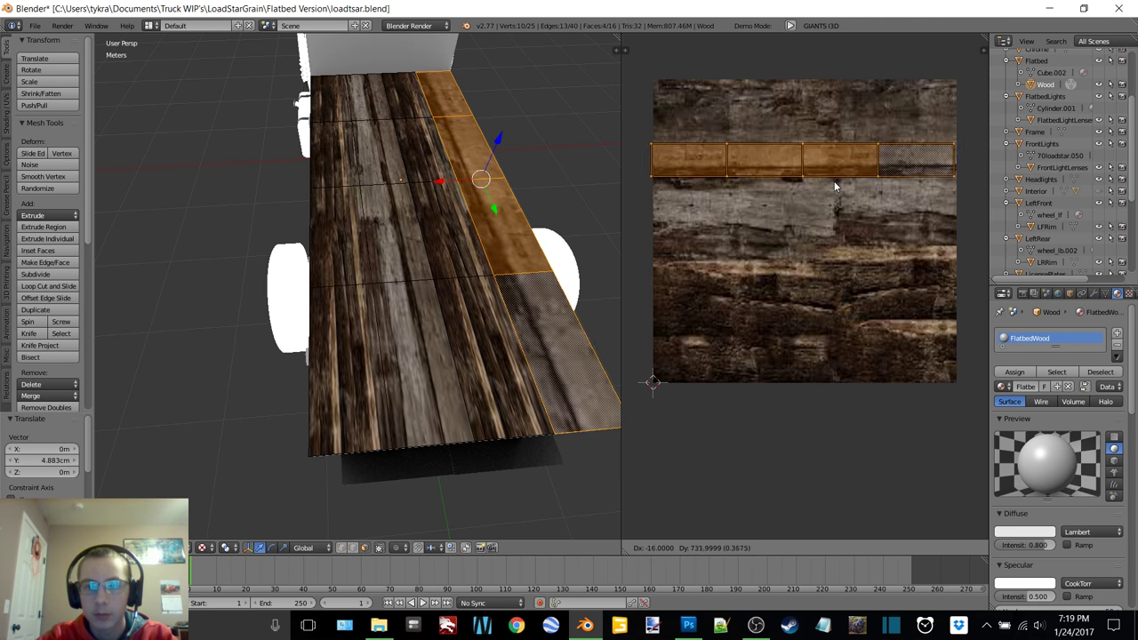
{"action": "right_click", "coordinate": [835, 162]}
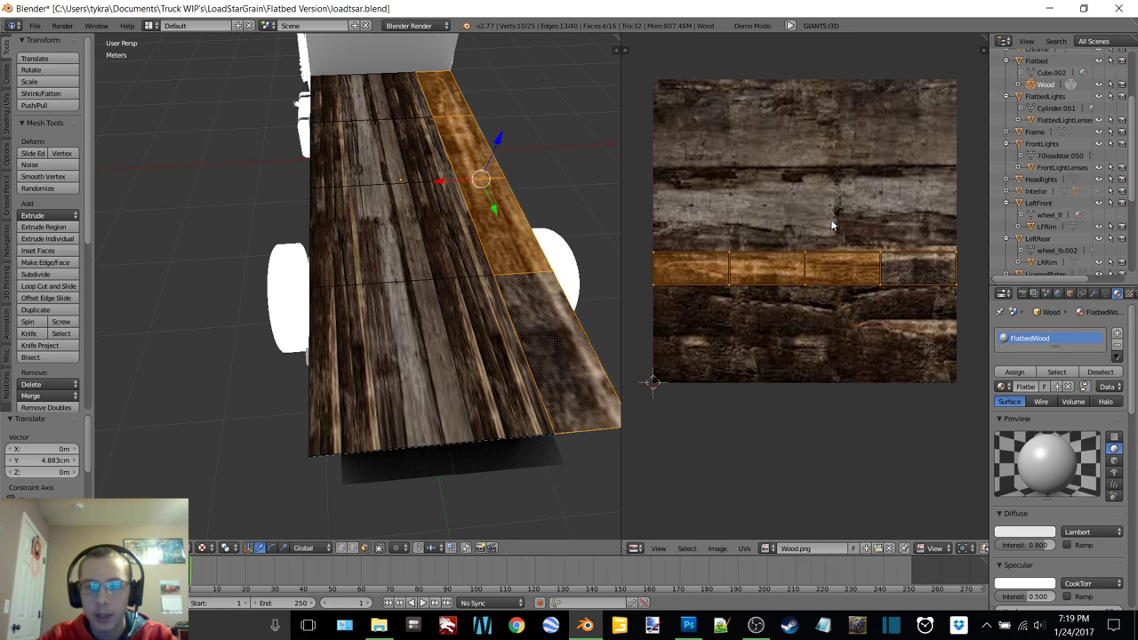
{"action": "key", "text": "g"}
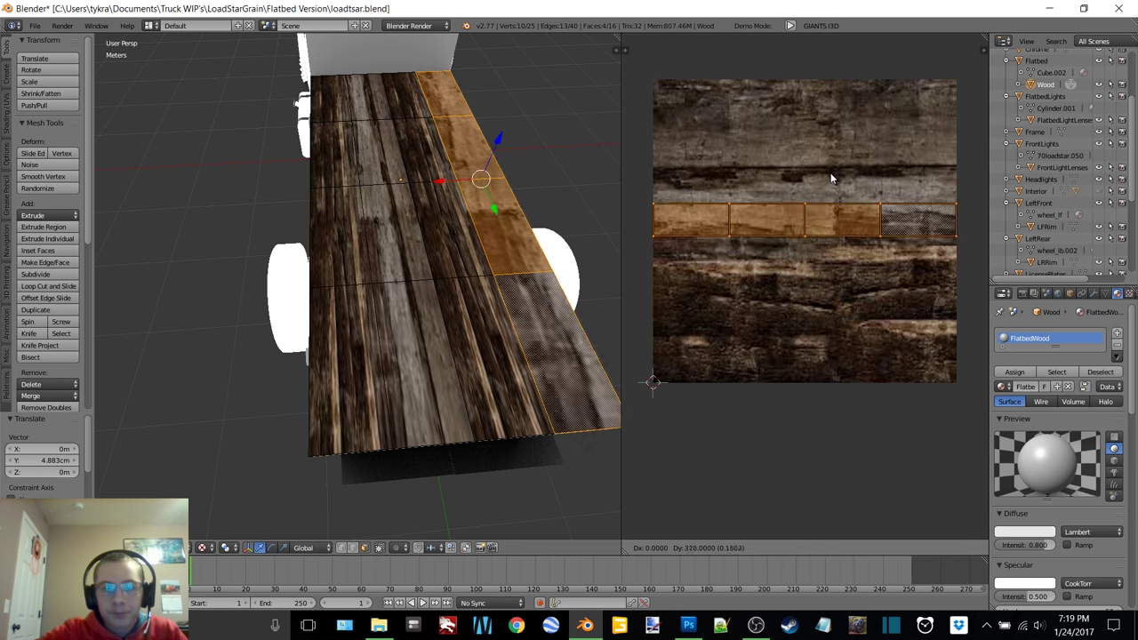
{"action": "left_click", "coordinate": [831, 102]}
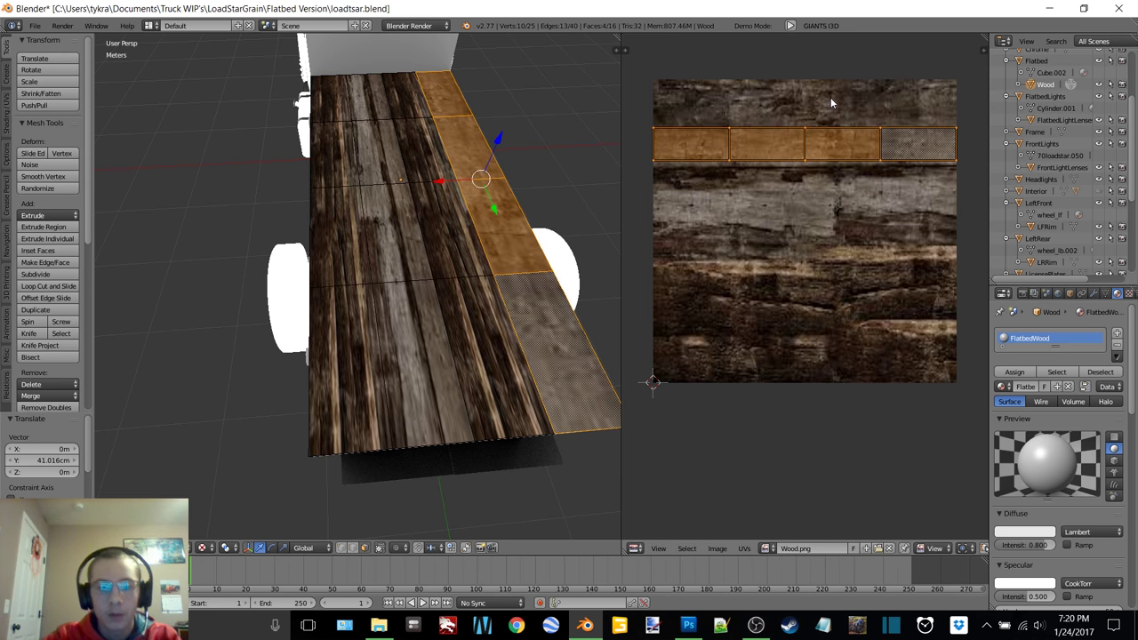
- Add the four faces of the second lengthwise deck strip to the fourth strip's selection to display both strips' UVs together
{"action": "right_click", "coordinate": [422, 333], "text": "shift"}
{"action": "right_click", "coordinate": [407, 266], "text": "shift"}
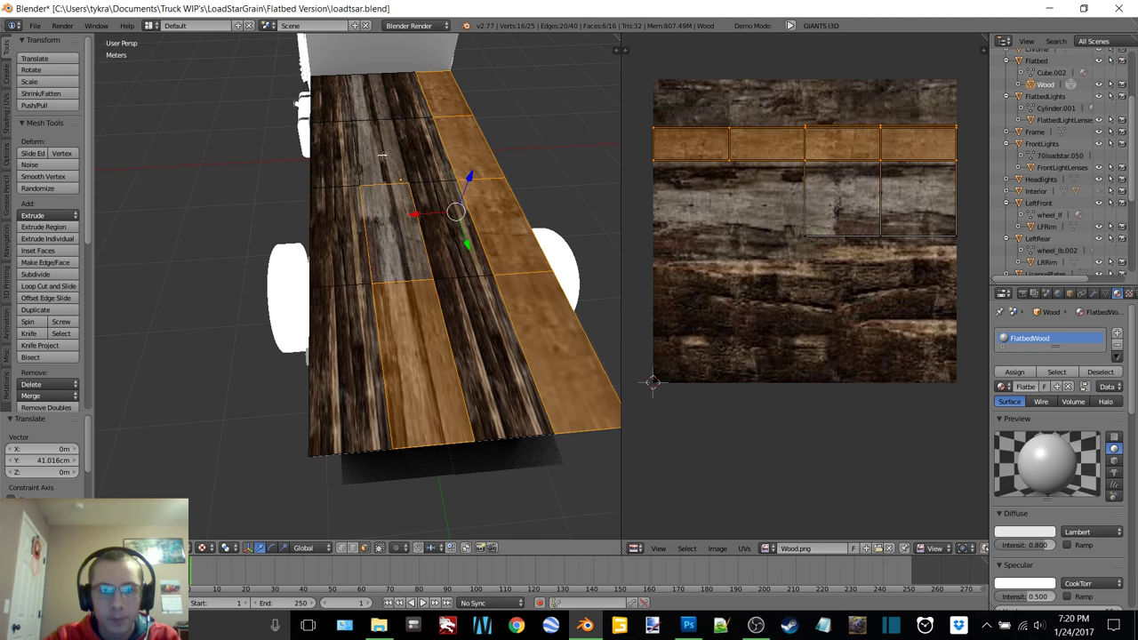
{"action": "right_click", "coordinate": [382, 156], "text": "shift"}
{"action": "right_click", "coordinate": [368, 106], "text": "shift"}
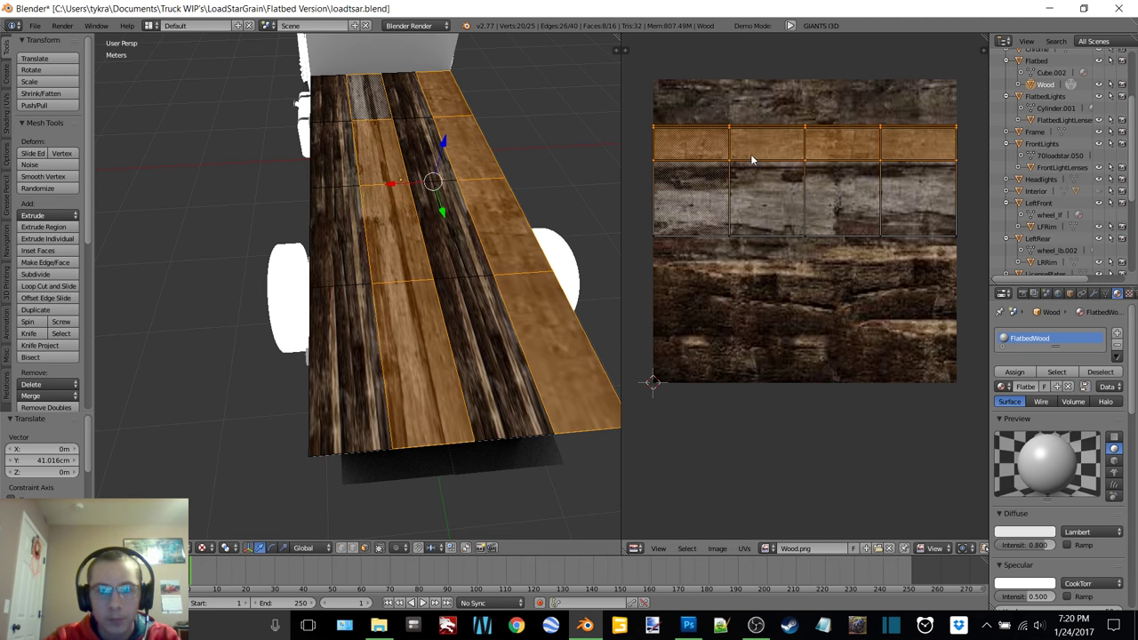
- Lower the fourth strip's UVs by about 5.9 mm to line up their upper edge with the second strip's upper edge
{"action": "scroll", "coordinate": [752, 162], "scroll_direction": "up", "scroll_amount": 4}
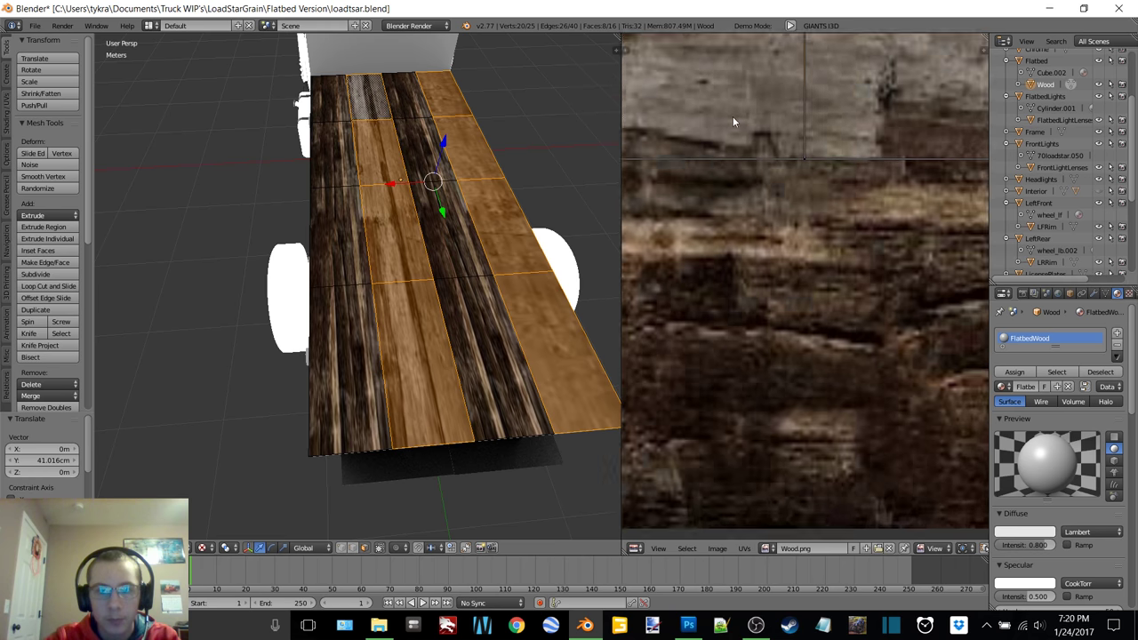
{"action": "middle_click_drag", "start_coordinate": [711, 45], "coordinate": [858, 264]}
{"action": "scroll", "coordinate": [842, 224], "scroll_direction": "down", "scroll_amount": 3}
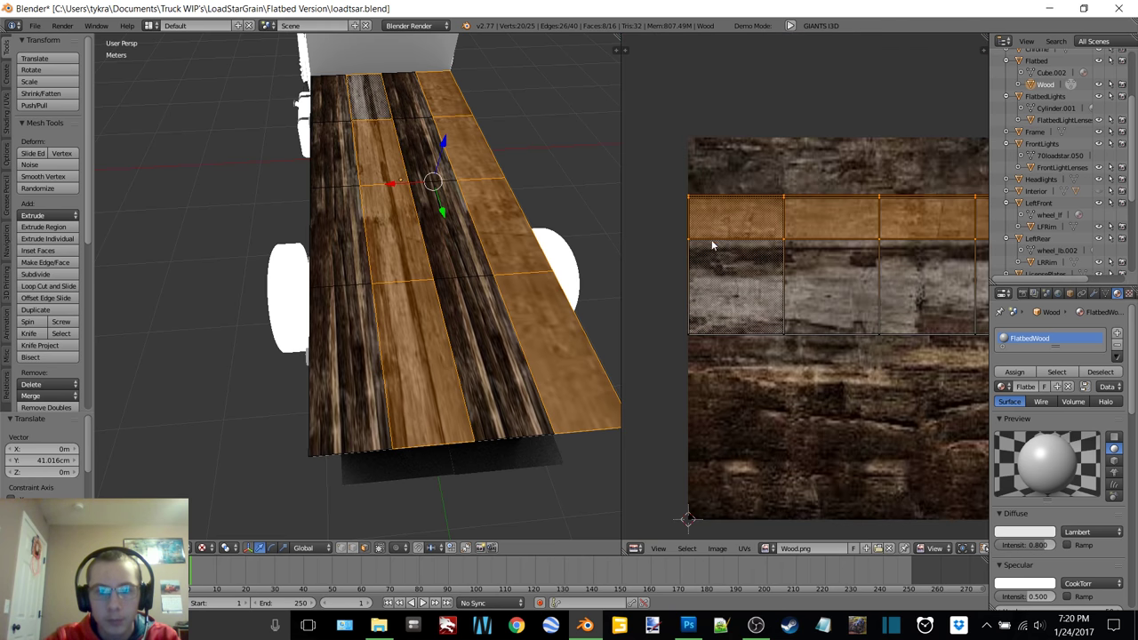
{"action": "scroll", "coordinate": [780, 227], "scroll_direction": "up", "scroll_amount": 3}
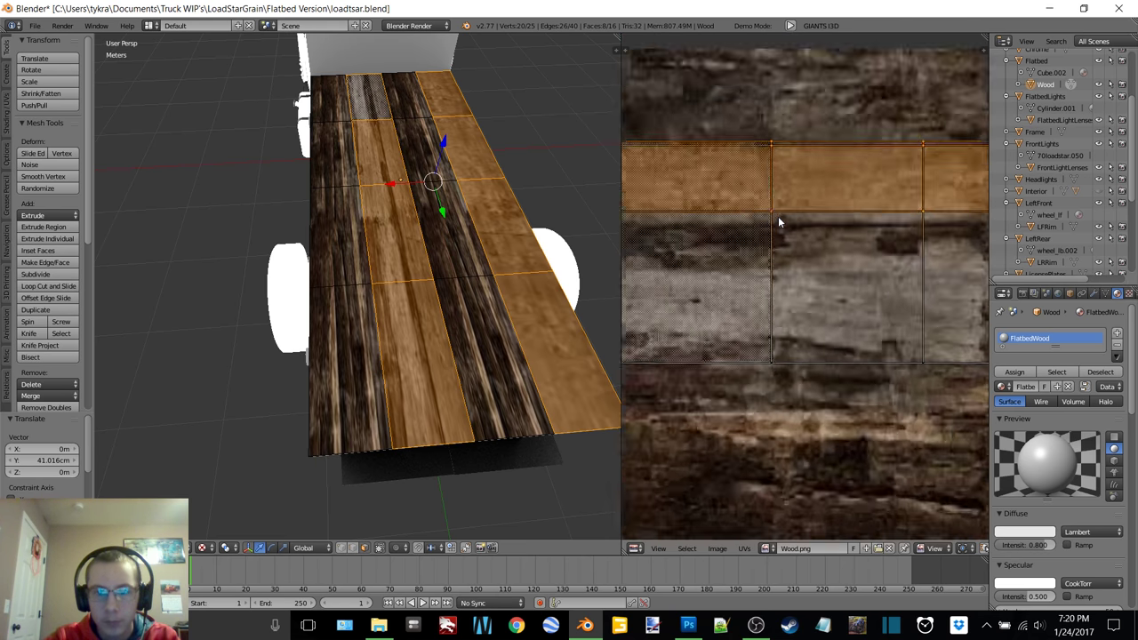
{"action": "right_click", "coordinate": [762, 110], "text": "shift"}
{"action": "middle_click_drag", "start_coordinate": [708, 139], "coordinate": [638, 181]}
{"action": "middle_click_drag", "start_coordinate": [807, 167], "coordinate": [736, 158]}
{"action": "right_click", "coordinate": [753, 140], "text": "shift"}
{"action": "middle_click_drag", "start_coordinate": [927, 135], "coordinate": [777, 146]}
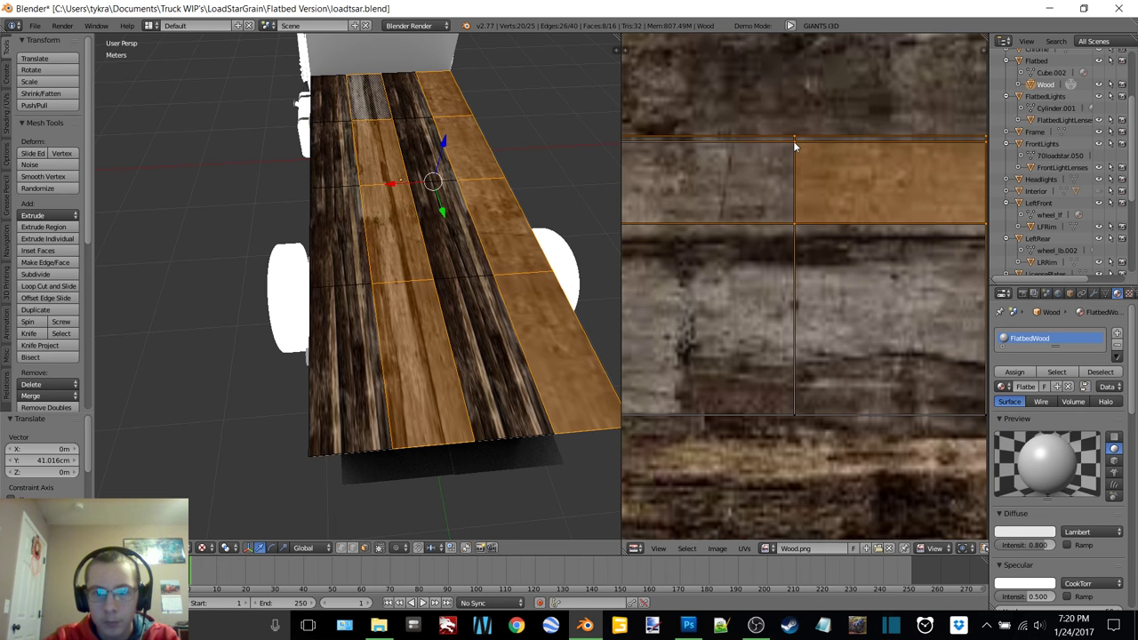
{"action": "right_click", "coordinate": [795, 144], "text": "shift"}
{"action": "middle_click_drag", "start_coordinate": [972, 150], "coordinate": [829, 178]}
{"action": "scroll", "coordinate": [795, 162], "scroll_direction": "down", "scroll_amount": 4}
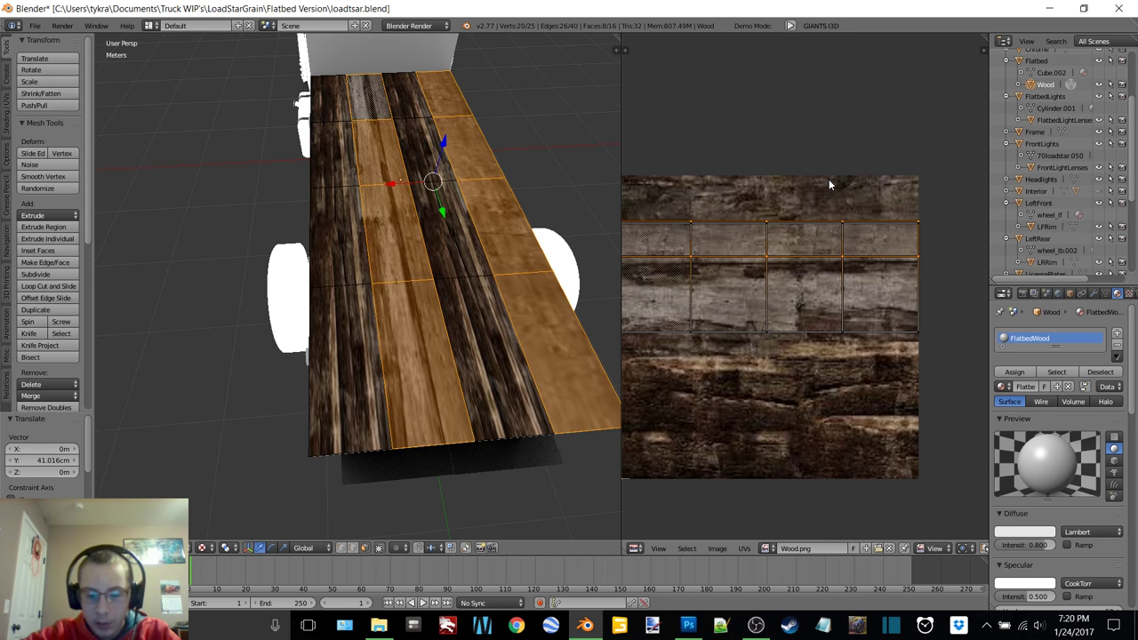
{"action": "key", "text": "g"}
{"action": "left_click", "coordinate": [828, 181]}
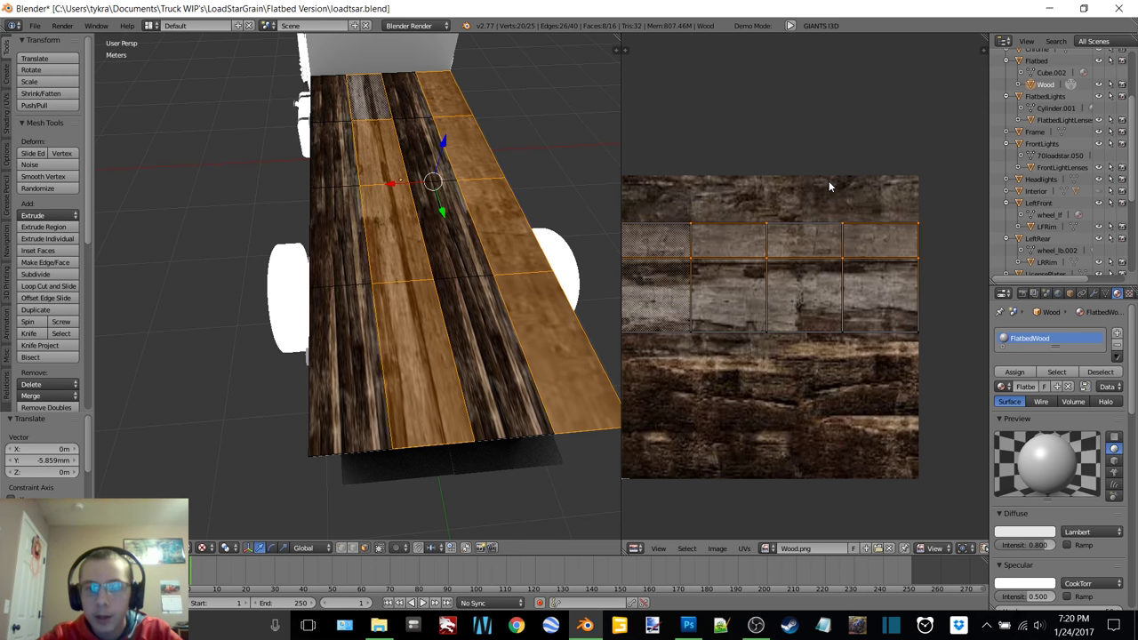
- Lower only the fourth strip's bottom UV edge by about 24.4 cm to line up with the second strip's bottom edge
{"action": "middle_click_drag", "start_coordinate": [809, 241], "coordinate": [871, 239]}
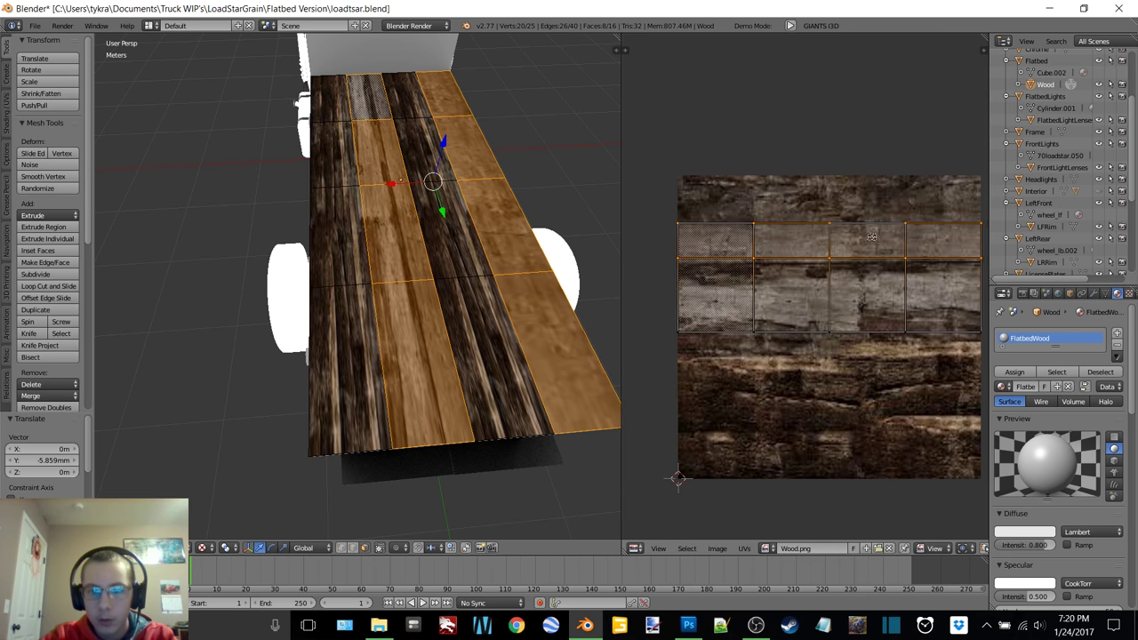
{"action": "key", "text": "c"}
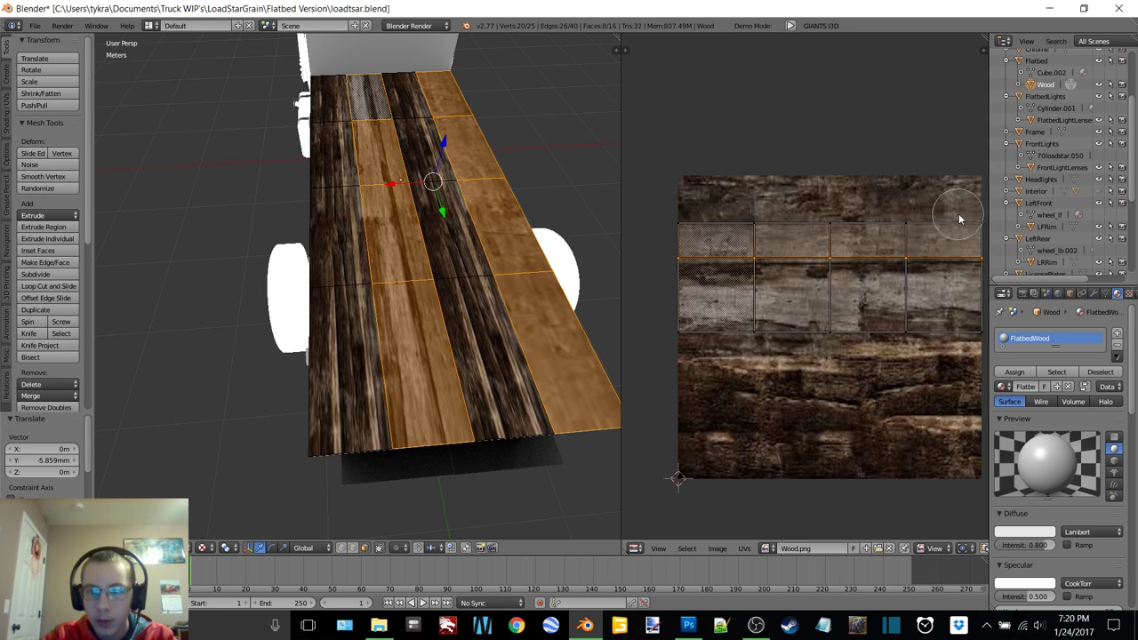
{"action": "key", "text": "Escape"}
{"action": "key", "text": "g"}
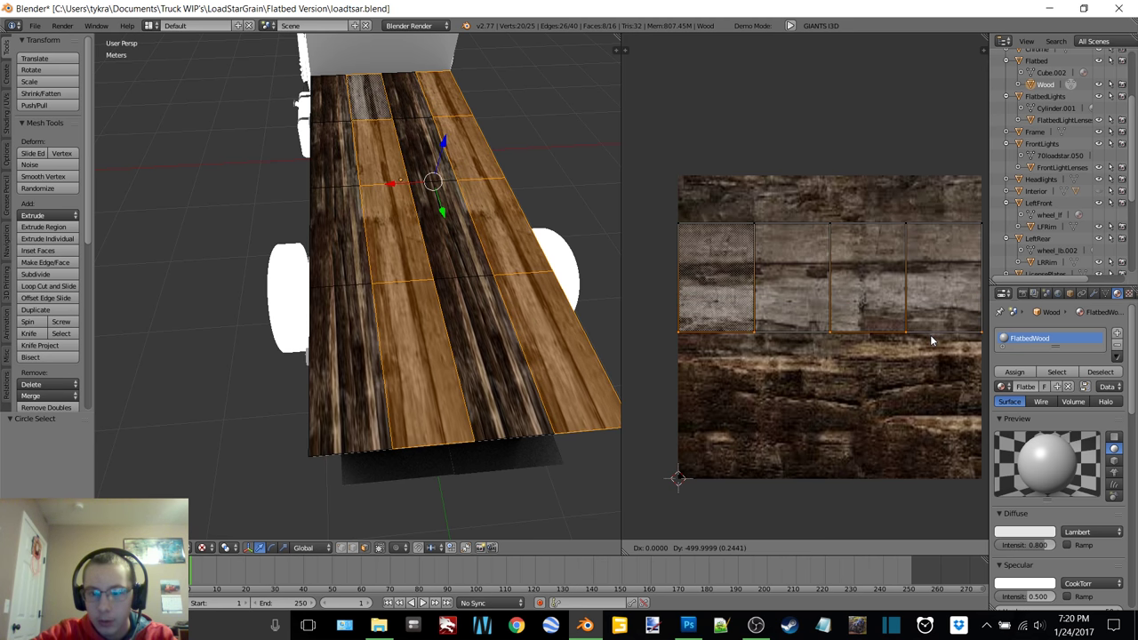
{"action": "left_click", "coordinate": [931, 340]}
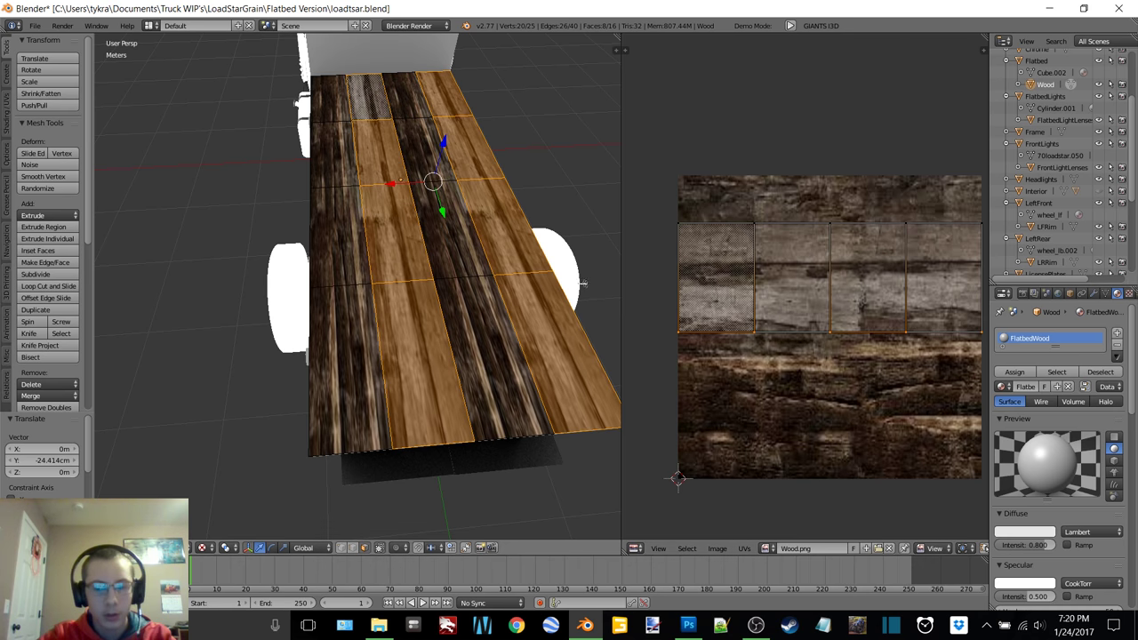
- Select all faces of the deck to check the plank mapping, and save the Wood.png image
{"action": "key", "text": "a"}
{"action": "key", "text": "a"}
{"action": "scroll", "coordinate": [496, 249], "scroll_direction": "down", "scroll_amount": 2}
{"action": "scroll", "coordinate": [498, 251], "scroll_direction": "up", "scroll_amount": 2}
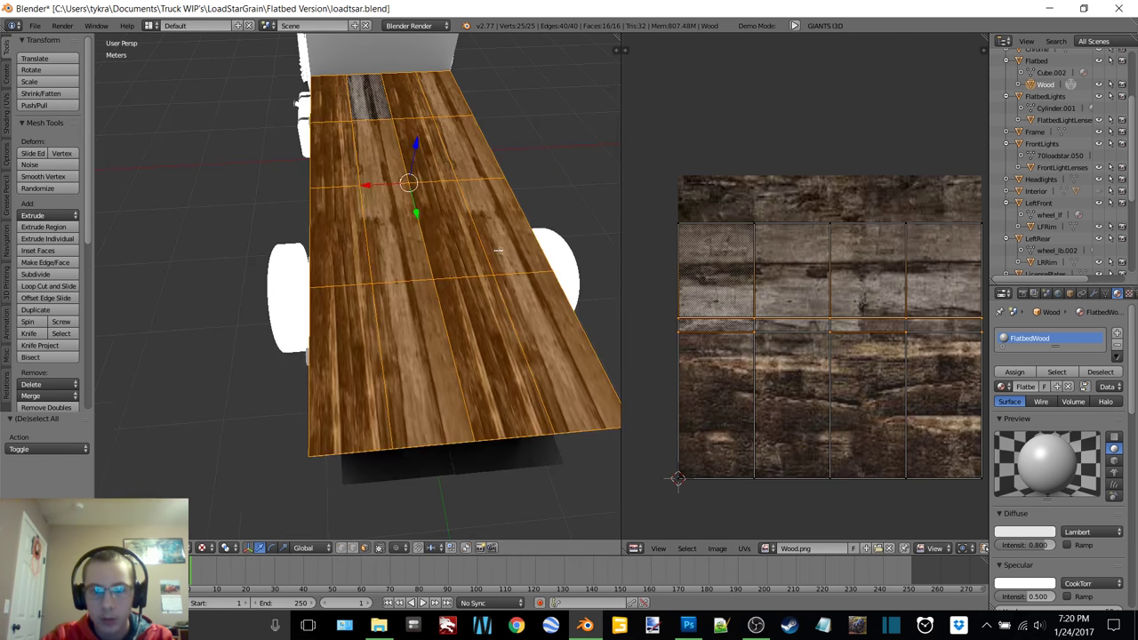
{"action": "mouse_move", "coordinate": [478, 245]}
{"action": "middle_mouse_down"}
{"action": "mouse_move", "coordinate": [449, 241]}
{"action": "mouse_move", "coordinate": [479, 229]}
{"action": "middle_mouse_up"}
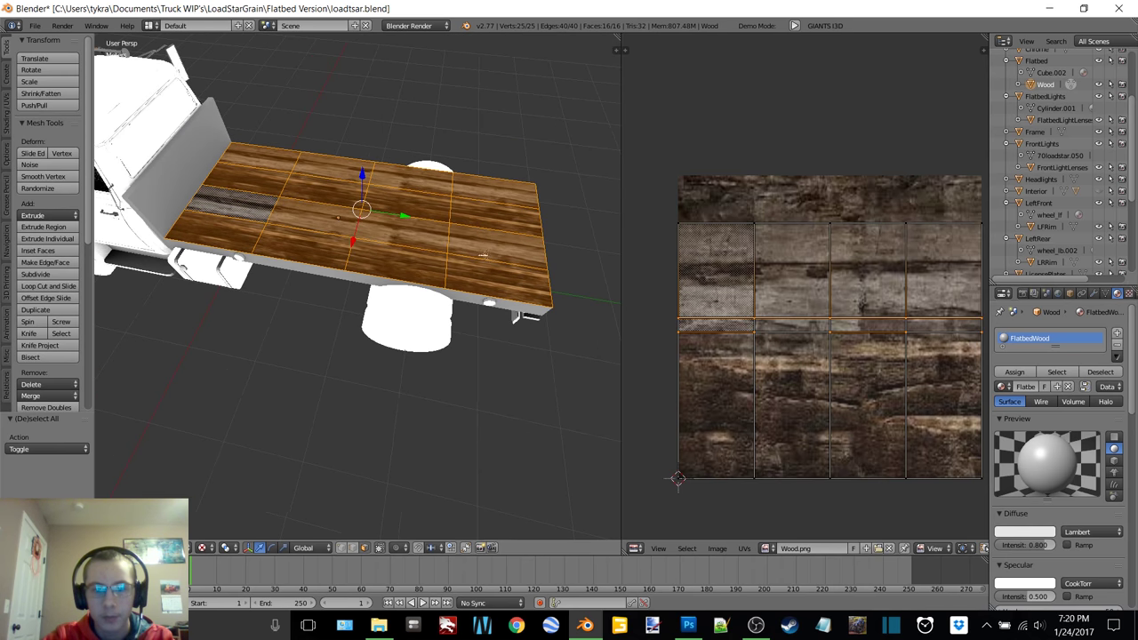
{"action": "left_click", "coordinate": [719, 548]}
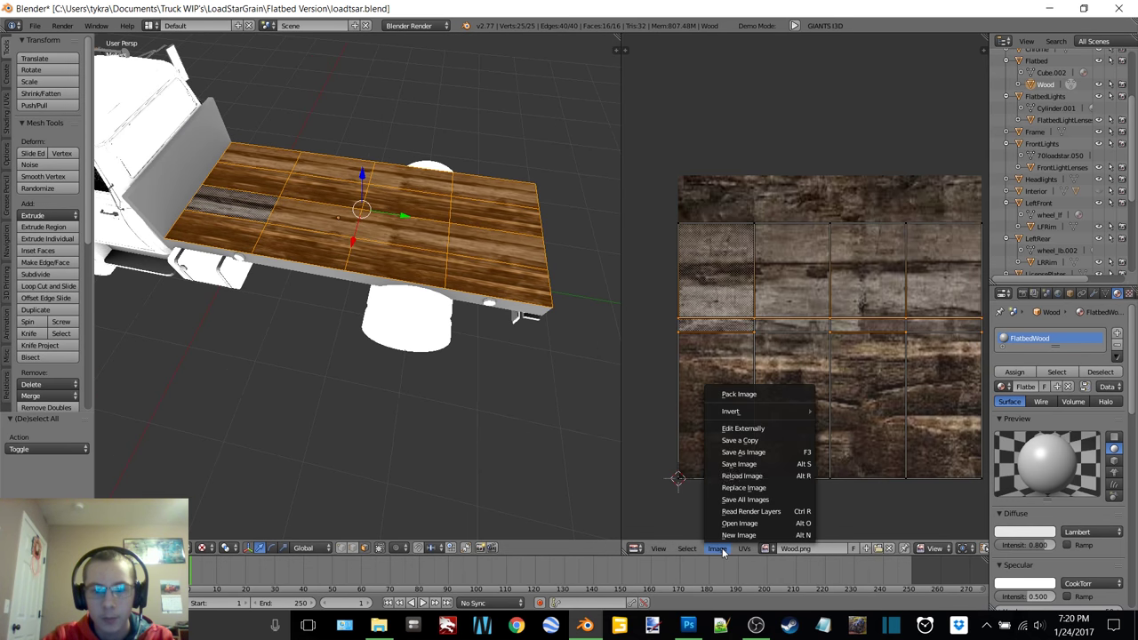
{"action": "left_click", "coordinate": [756, 463]}
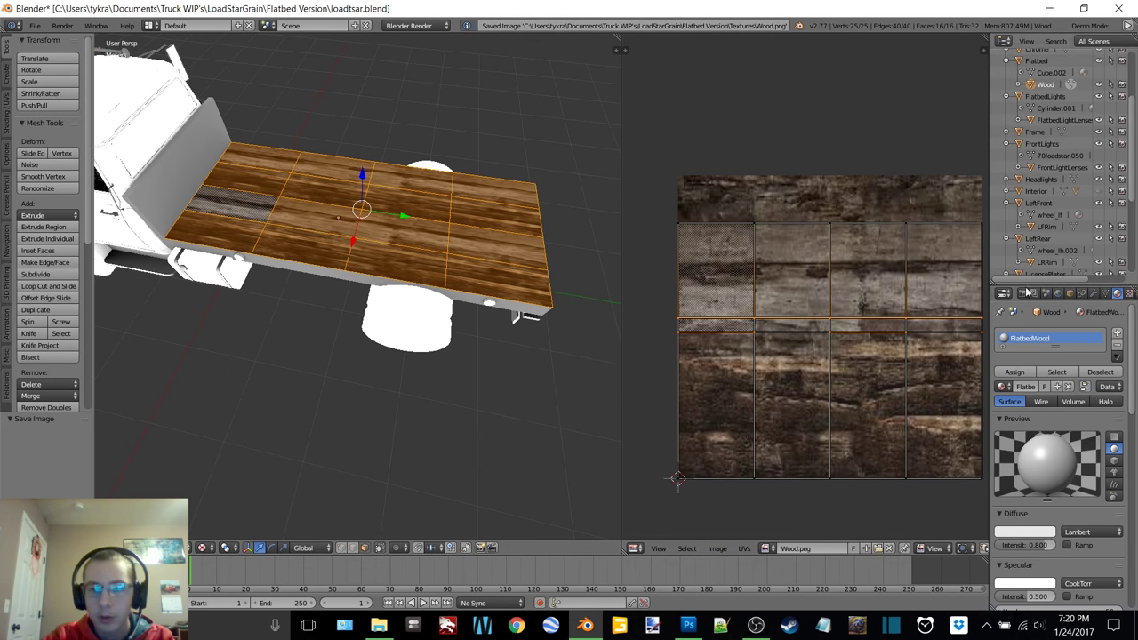
- Add a new image texture to the FlatbedWood material and load Wood.png from the Textures folder
{"action": "left_click", "coordinate": [1128, 294]}
{"action": "left_click", "coordinate": [1072, 424]}
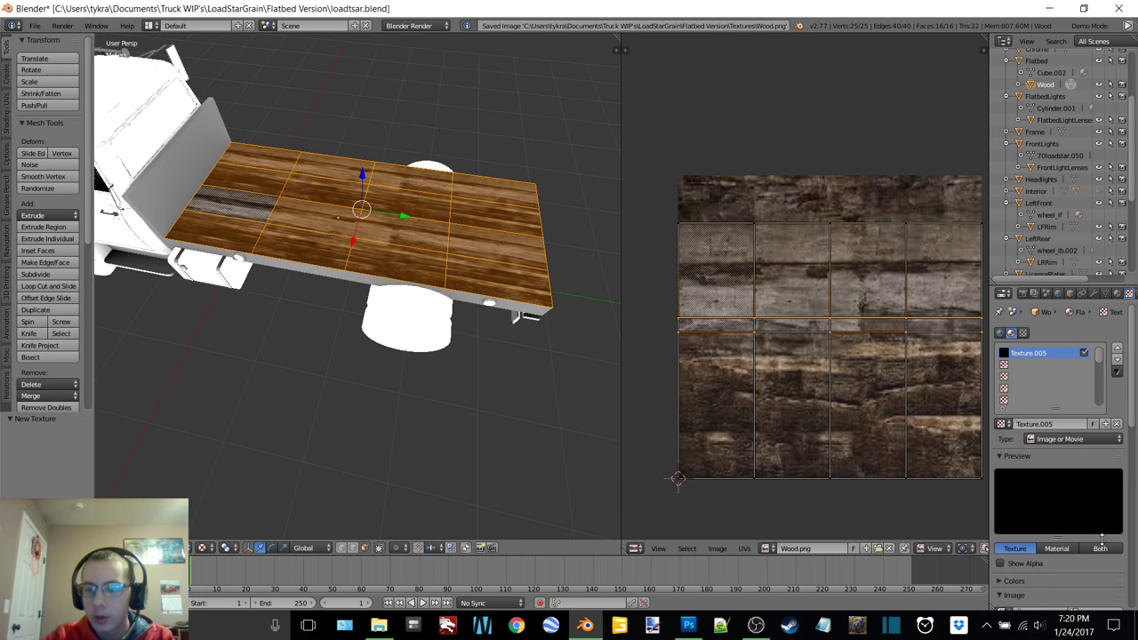
{"action": "scroll", "coordinate": [1102, 560], "scroll_direction": "down", "scroll_amount": 2}
{"action": "left_click", "coordinate": [1098, 566]}
{"action": "left_click", "coordinate": [219, 95]}
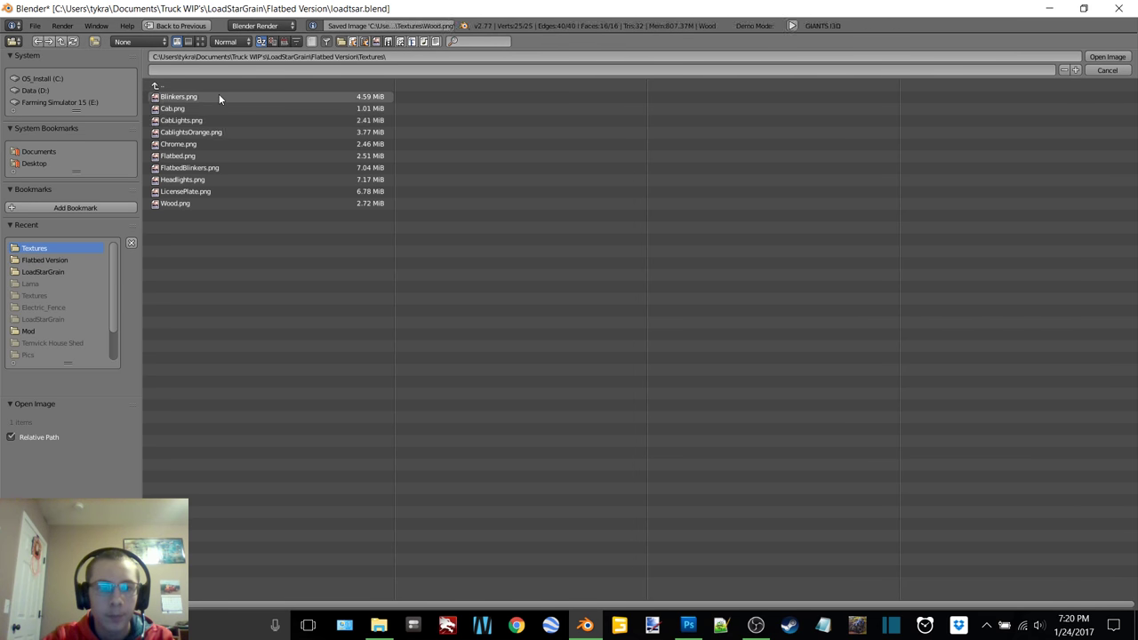
{"action": "double_click", "coordinate": [209, 204]}
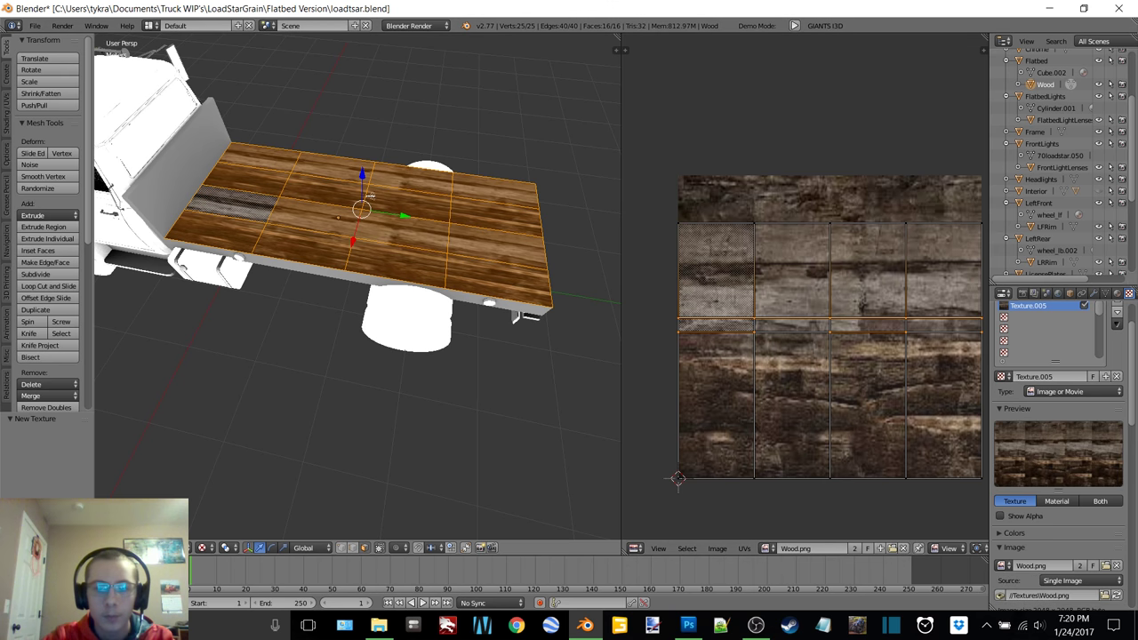
{"action": "left_click", "coordinate": [1117, 294]}
- Leave the deck's edit mode, open the FlatbedLights object for editing, and unwrap all its faces with Smart UV Project
{"action": "key", "text": "Tab"}
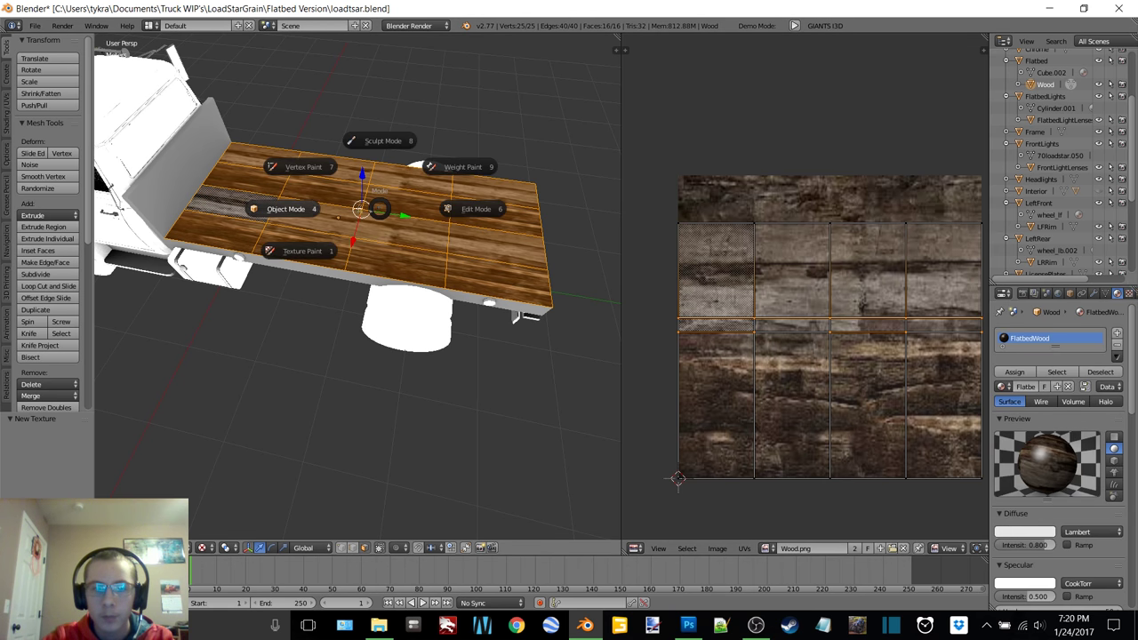
{"action": "middle_click_drag", "start_coordinate": [508, 183], "coordinate": [455, 138]}
{"action": "left_click", "coordinate": [1047, 96]}
{"action": "middle_click_drag", "start_coordinate": [424, 200], "coordinate": [466, 223]}
{"action": "key", "text": "Tab"}
{"action": "left_click", "coordinate": [503, 218]}
{"action": "key", "text": "a"}
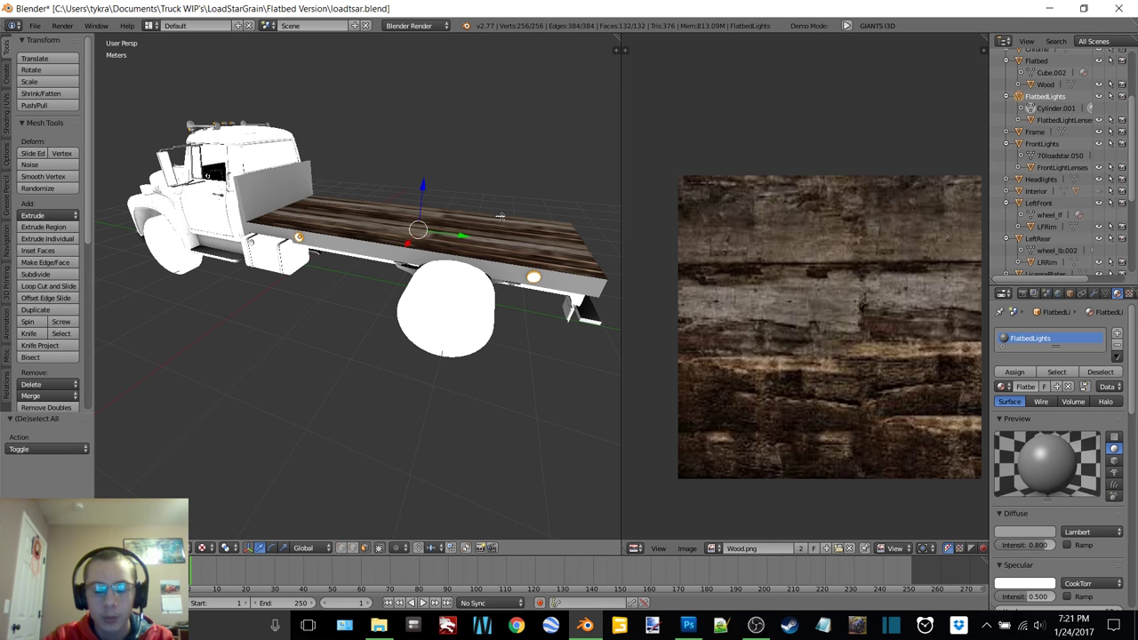
{"action": "key", "text": "u"}
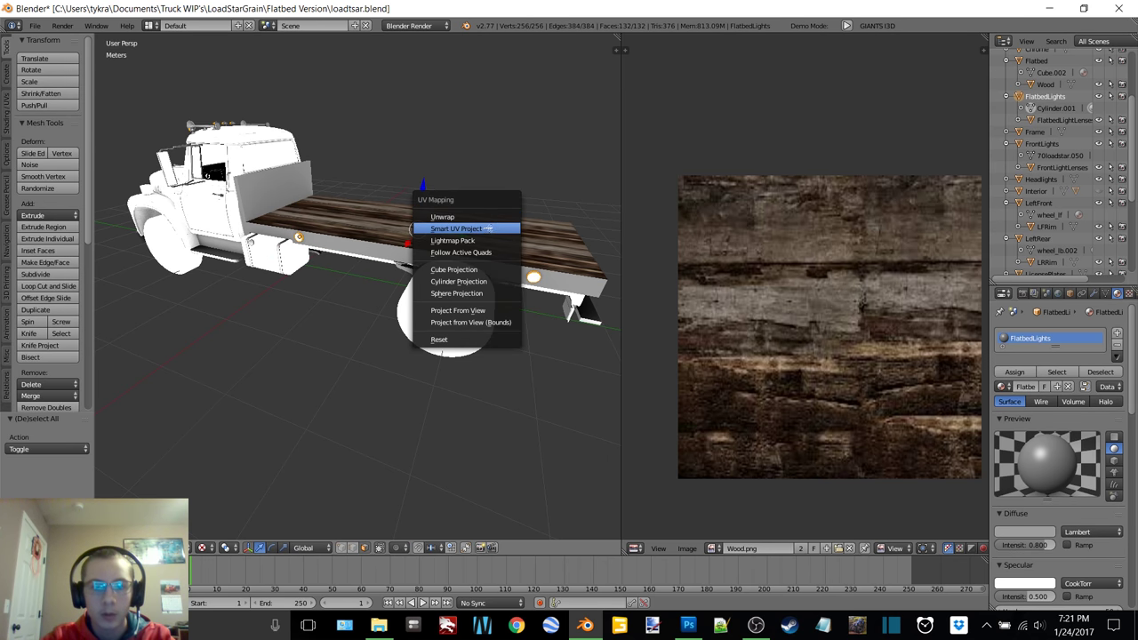
{"action": "left_click", "coordinate": [487, 228]}
{"action": "left_click", "coordinate": [526, 316]}
- Create a blank 2048 × 2048 px image named FlatbedLights for the unwrapped lights
{"action": "left_click", "coordinate": [800, 548]}
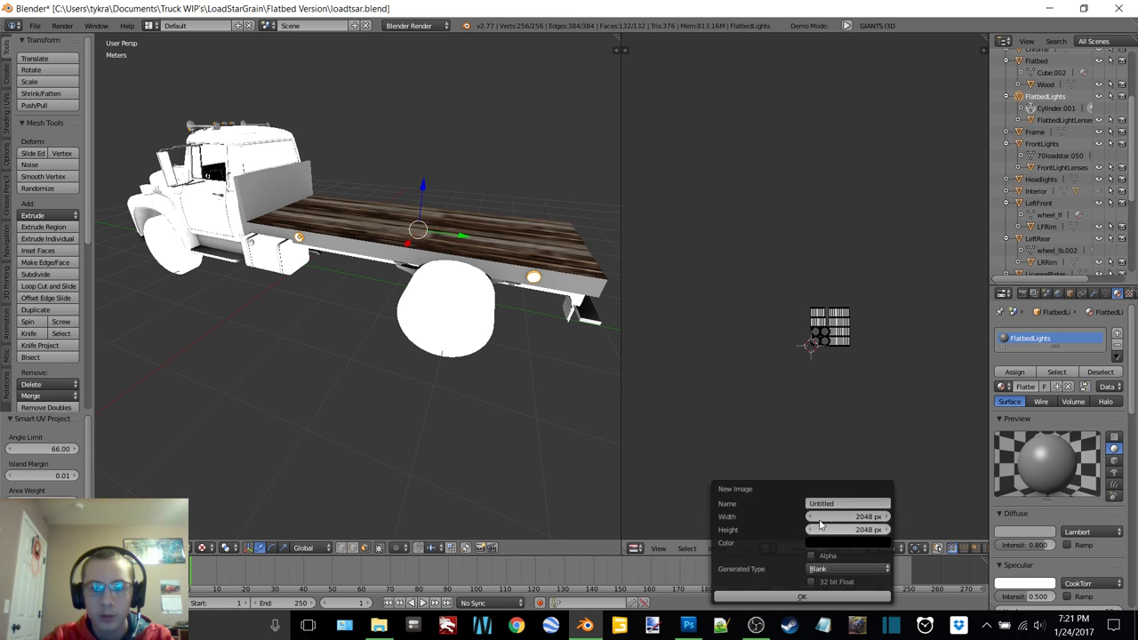
{"action": "left_click", "coordinate": [831, 503]}
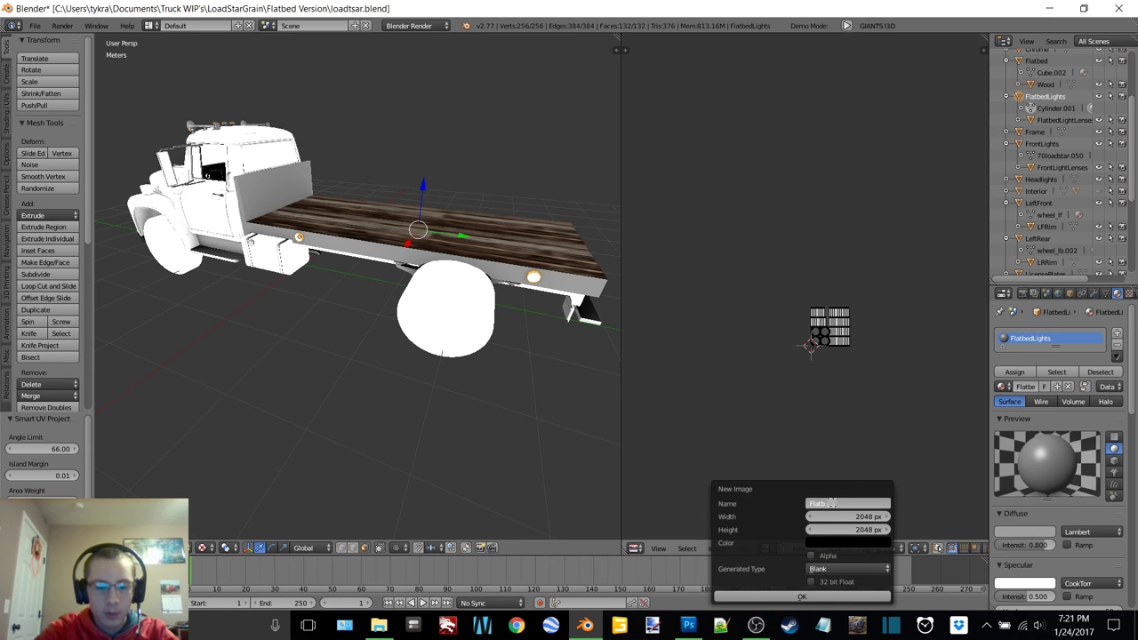
{"action": "key", "text": "Return"}
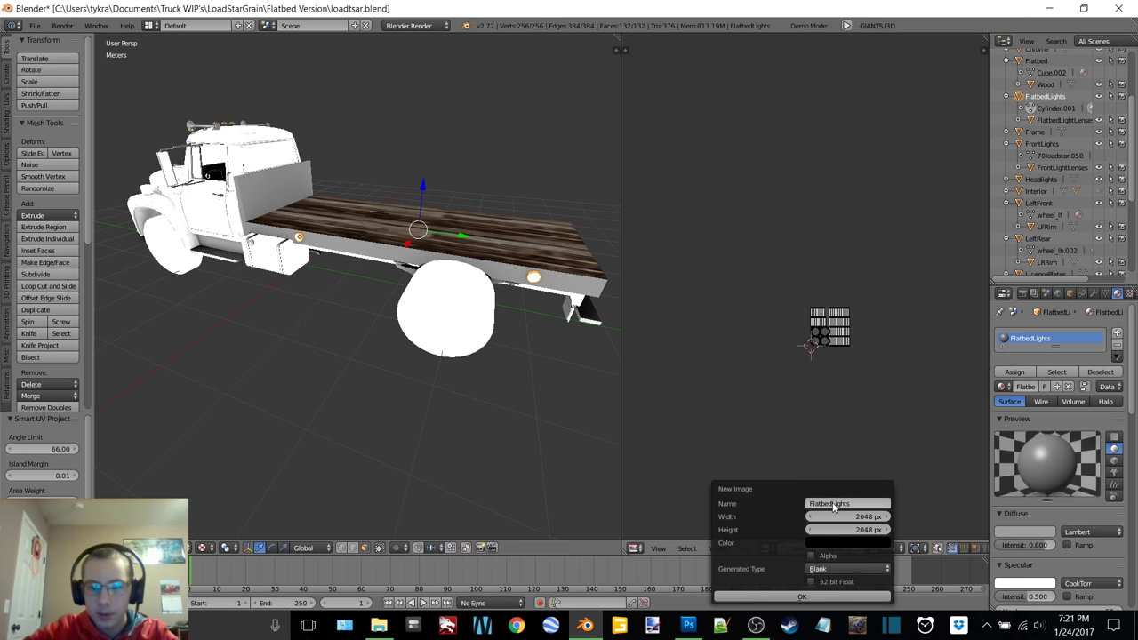
{"action": "left_click", "coordinate": [783, 598]}
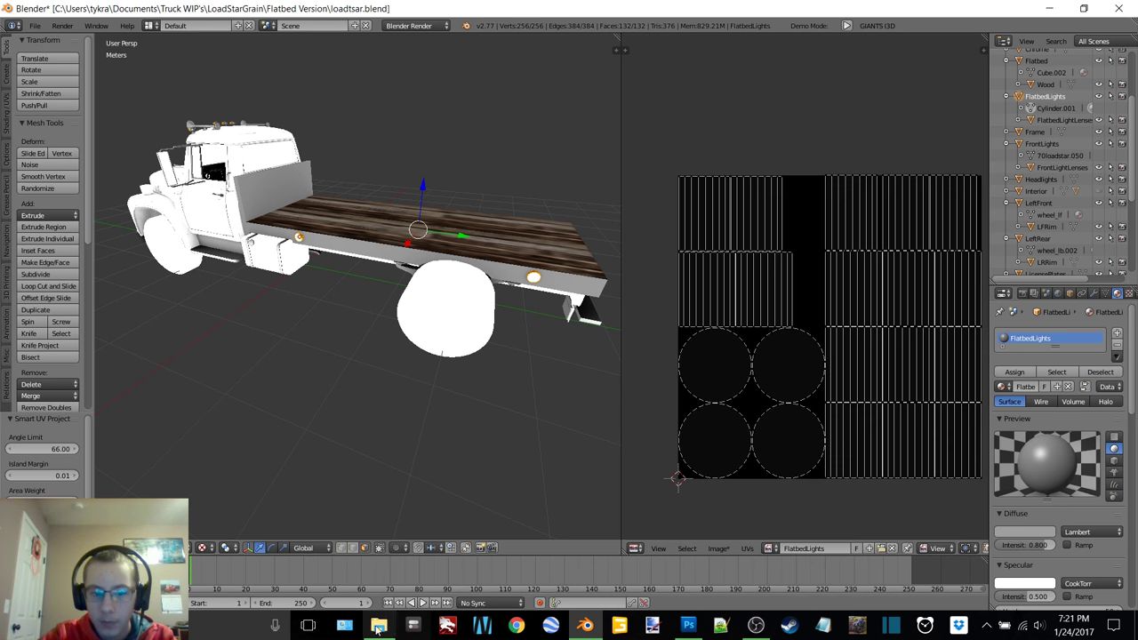
- Switch to File Explorer and check the existing images in the Flatbed Version's Textures folder, then return to Blender
{"action": "left_click", "coordinate": [379, 625]}
{"action": "double_click", "coordinate": [360, 183]}
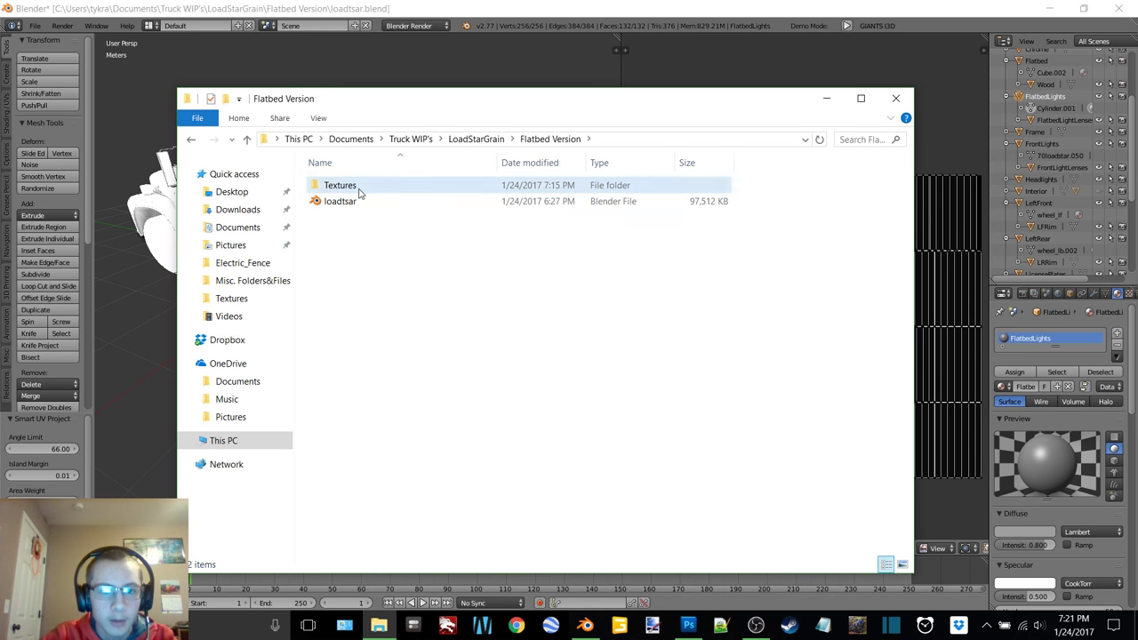
{"action": "double_click", "coordinate": [358, 186]}
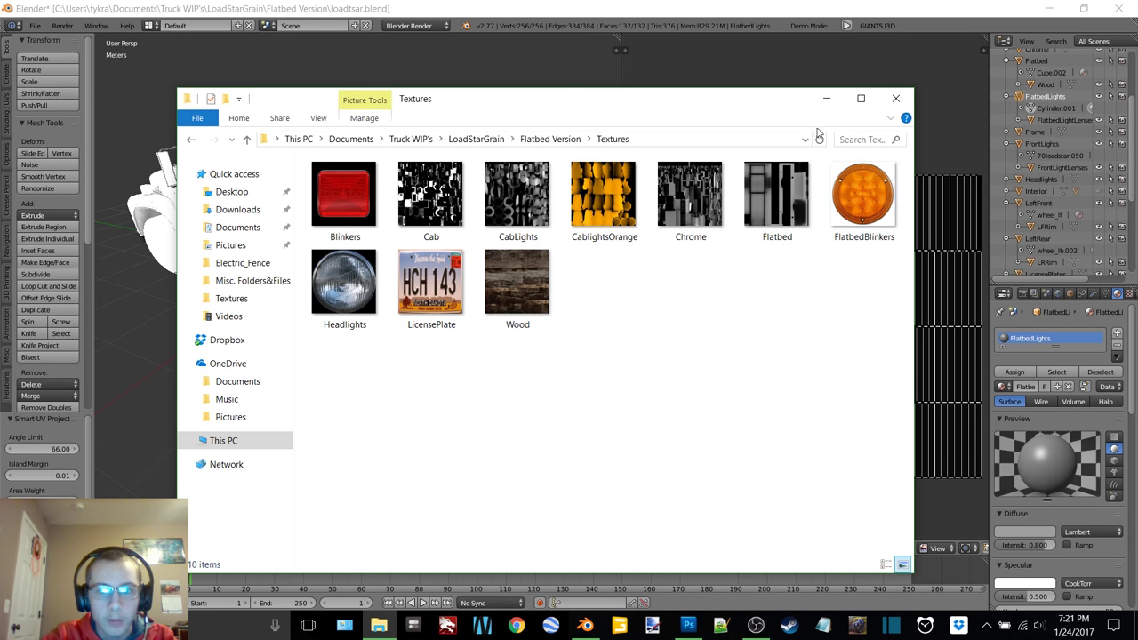
{"action": "left_click", "coordinate": [826, 98]}
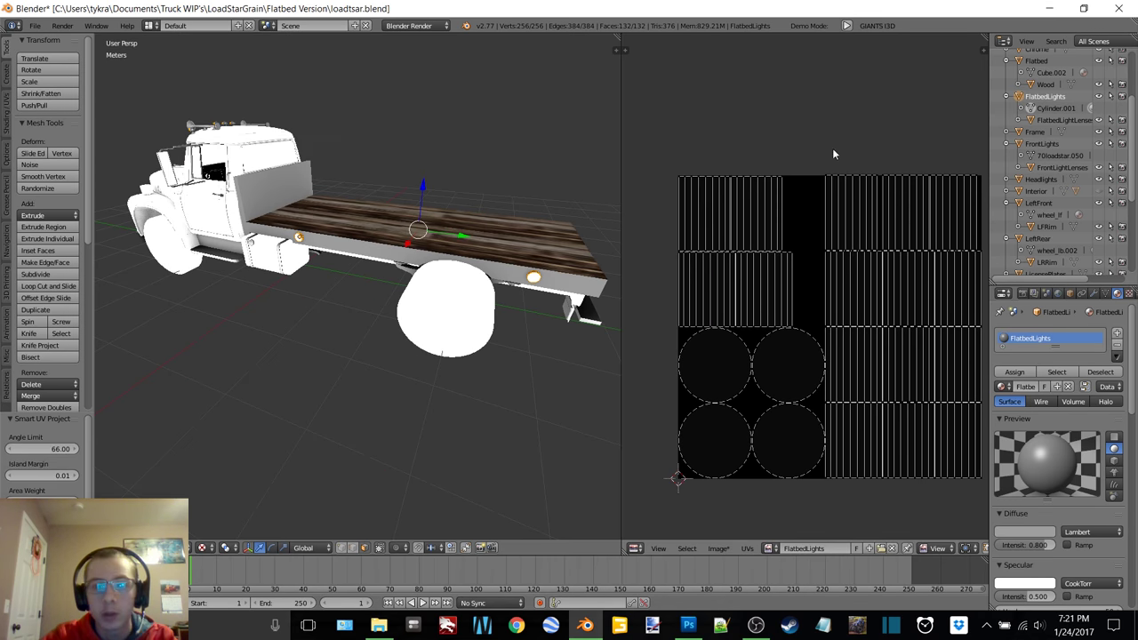
- Bake Ambient Occlusion for the flatbed lights into the FlatbedLights image
{"action": "left_click", "coordinate": [1022, 293]}
{"action": "left_click", "coordinate": [1080, 469]}
{"action": "left_click", "coordinate": [1071, 449]}
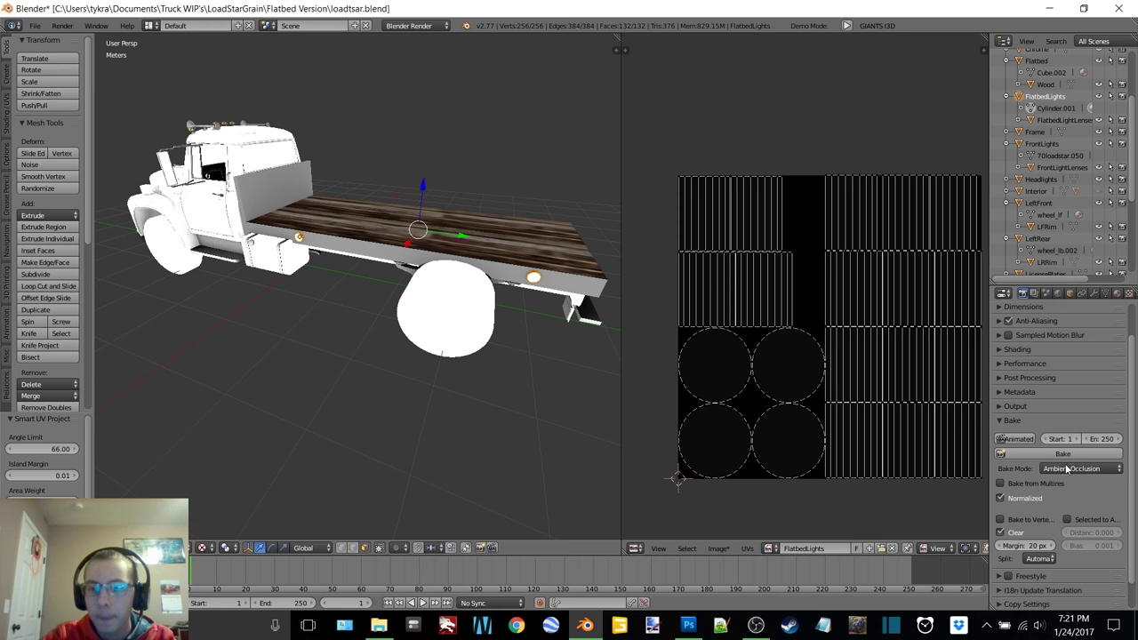
{"action": "left_click", "coordinate": [1033, 455]}
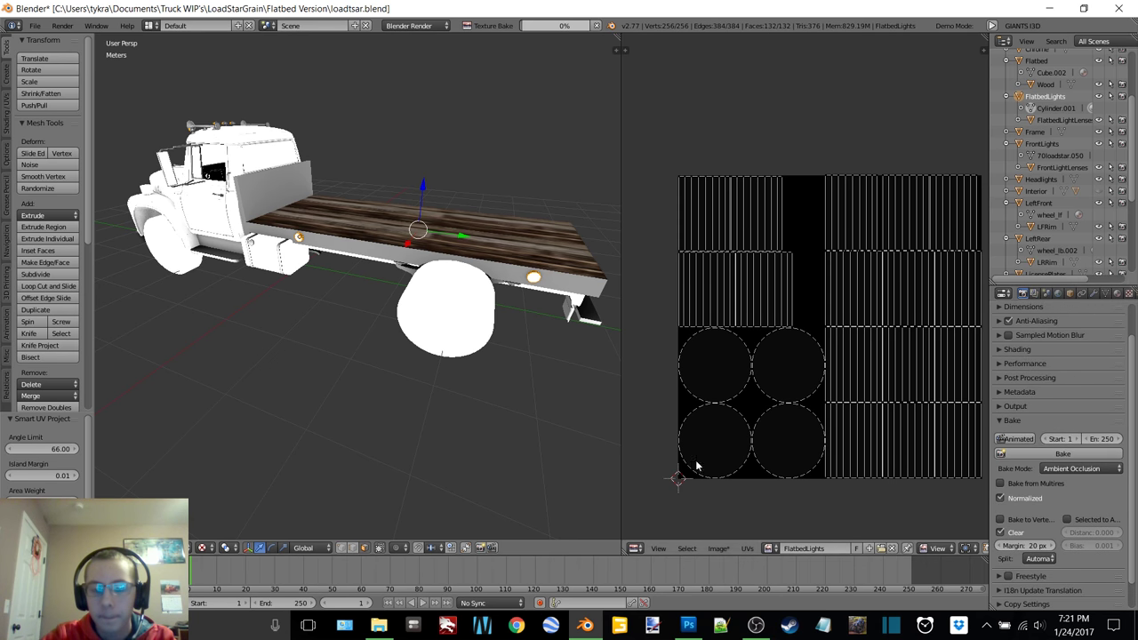
{"action": "left_click", "coordinate": [758, 626]}
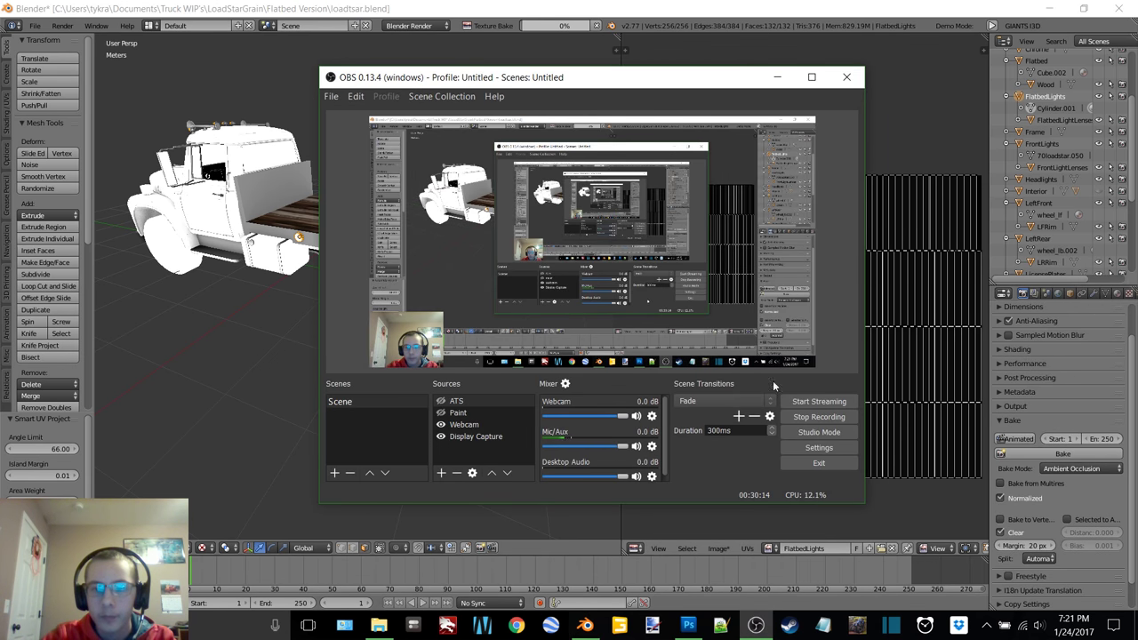
{"action": "left_click", "coordinate": [775, 76]}
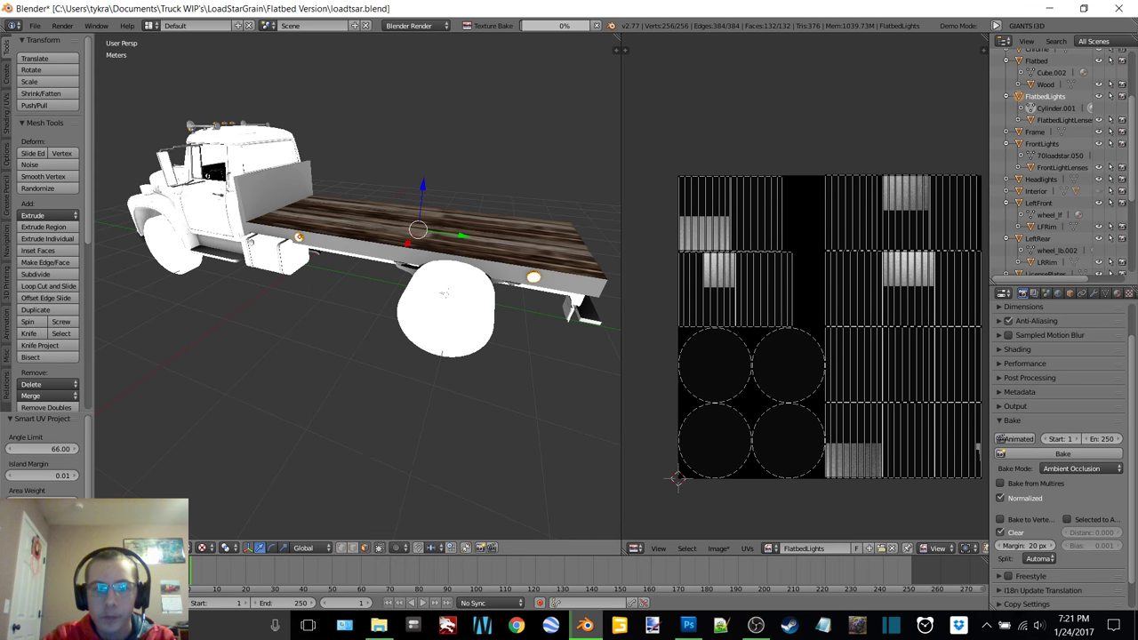
{"action": "middle_click_drag", "start_coordinate": [445, 293], "coordinate": [308, 253]}
{"action": "middle_click_drag", "start_coordinate": [364, 284], "coordinate": [360, 270]}
{"action": "middle_click_drag", "start_coordinate": [446, 349], "coordinate": [690, 492]}
- Save the baked image as FlatbedLights.png in the Flatbed Version's Textures folder
{"action": "left_click", "coordinate": [718, 548]}
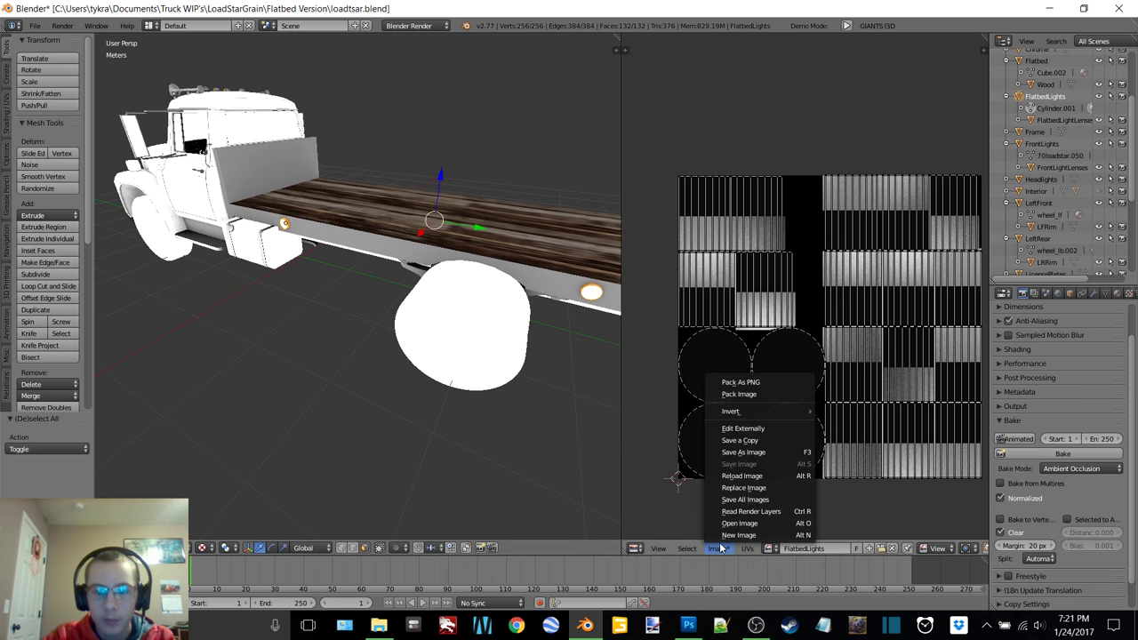
{"action": "left_click", "coordinate": [774, 456]}
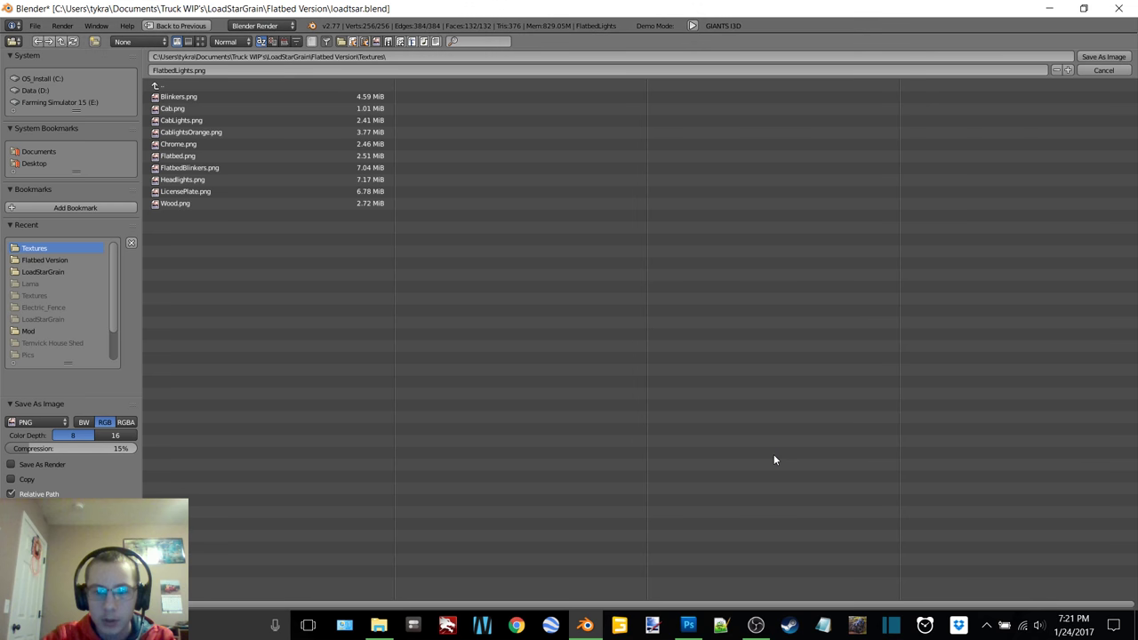
{"action": "left_click", "coordinate": [1105, 61]}
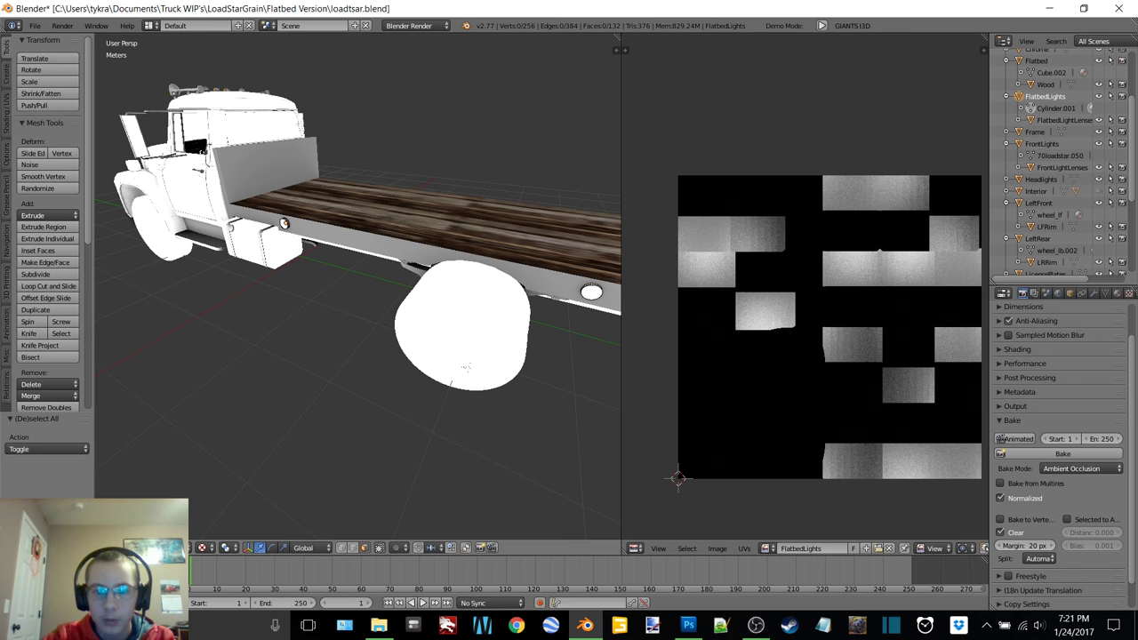
- Reselect all faces of the flatbed lights and add a new image texture to the object
{"action": "key", "text": "a"}
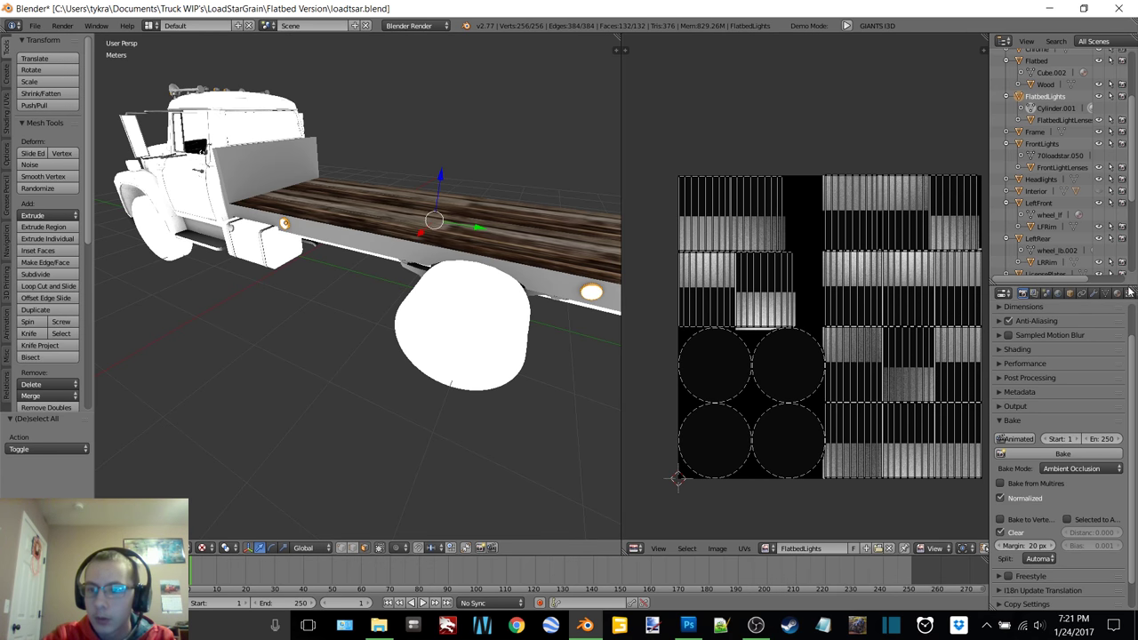
{"action": "left_click", "coordinate": [1128, 295]}
{"action": "left_click", "coordinate": [1102, 501]}
{"action": "left_click", "coordinate": [1096, 551]}
{"action": "left_click", "coordinate": [1014, 429]}
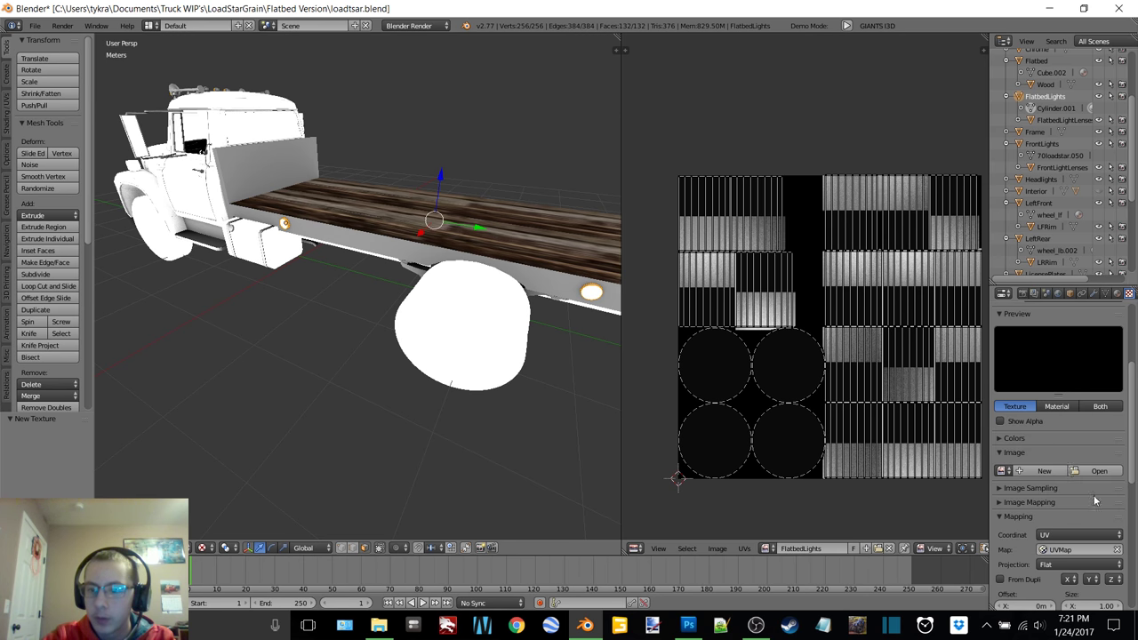
{"action": "left_click", "coordinate": [1105, 473]}
{"action": "left_click", "coordinate": [189, 97]}
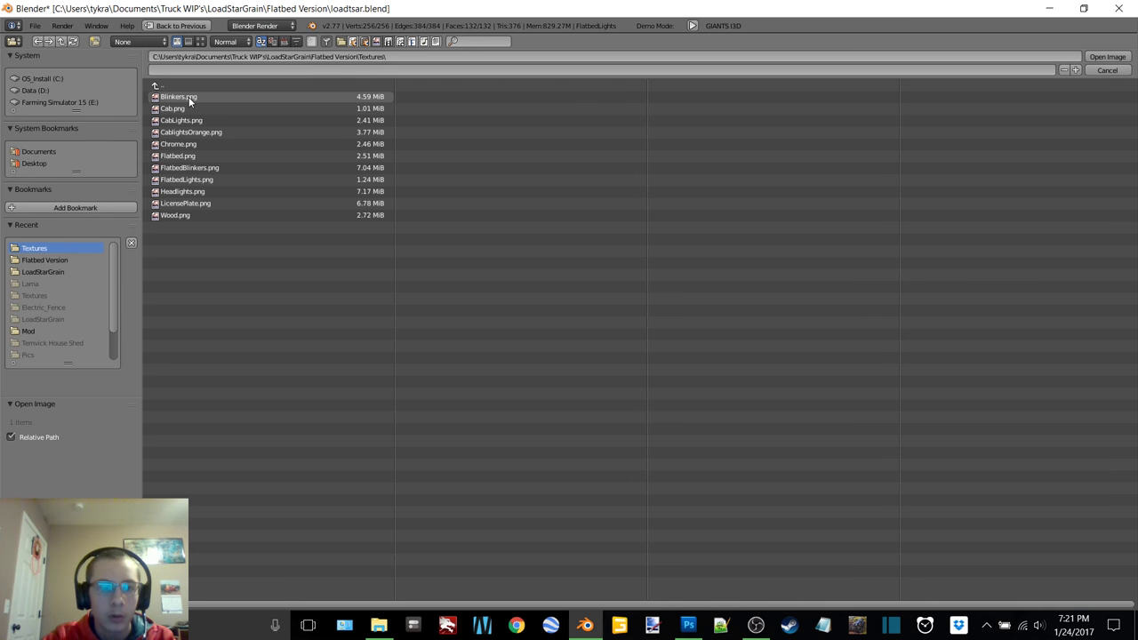
{"action": "double_click", "coordinate": [211, 167]}
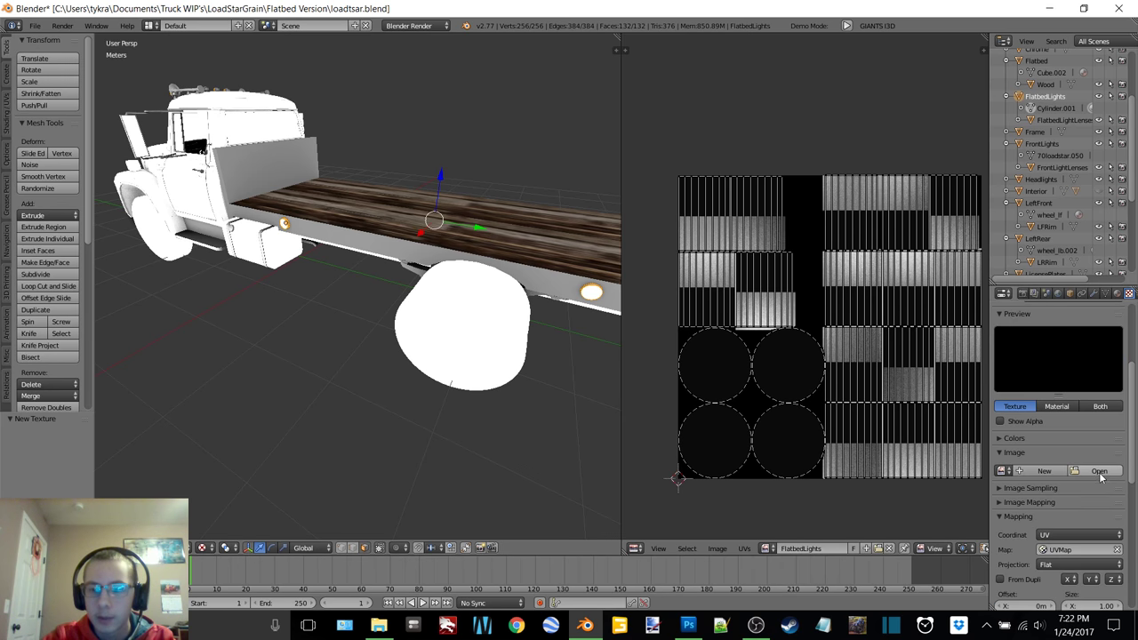
- Load FlatbedLights.png from the Textures folder into the flatbed lights' texture and return to Object Mode
{"action": "left_click", "coordinate": [1105, 471]}
{"action": "left_click", "coordinate": [173, 96]}
{"action": "double_click", "coordinate": [223, 181]}
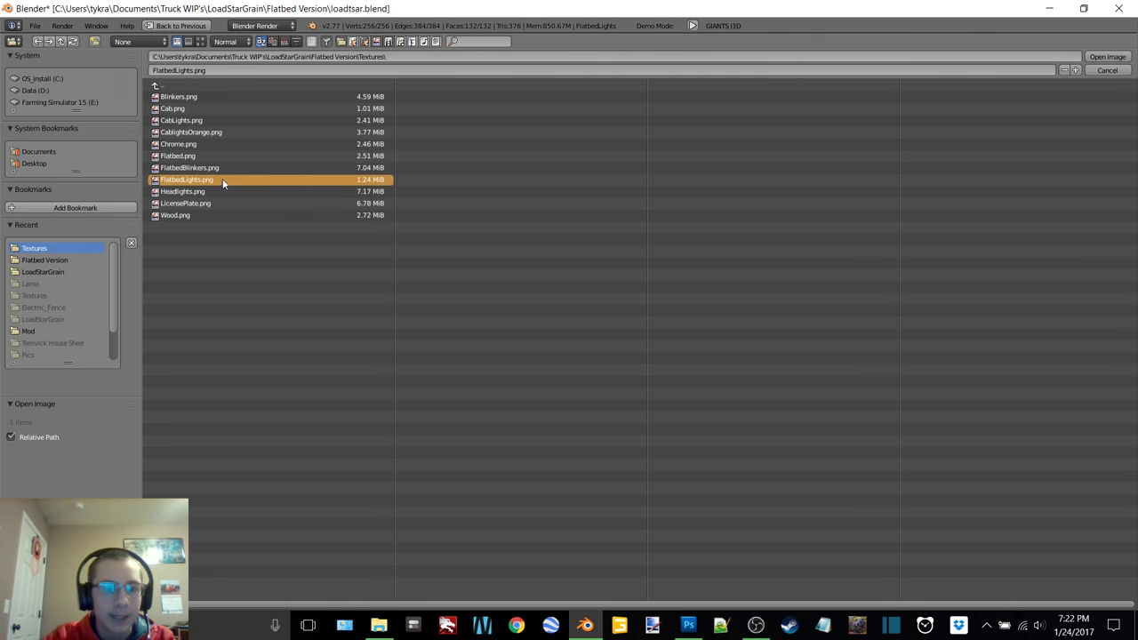
{"action": "key", "text": "Tab"}
{"action": "left_click", "coordinate": [247, 232]}
- Open the FlatbedLightLenses object for editing and select all its faces, with the render and bake settings displayed
{"action": "middle_click_drag", "start_coordinate": [367, 249], "coordinate": [427, 240]}
{"action": "left_click", "coordinate": [1072, 120]}
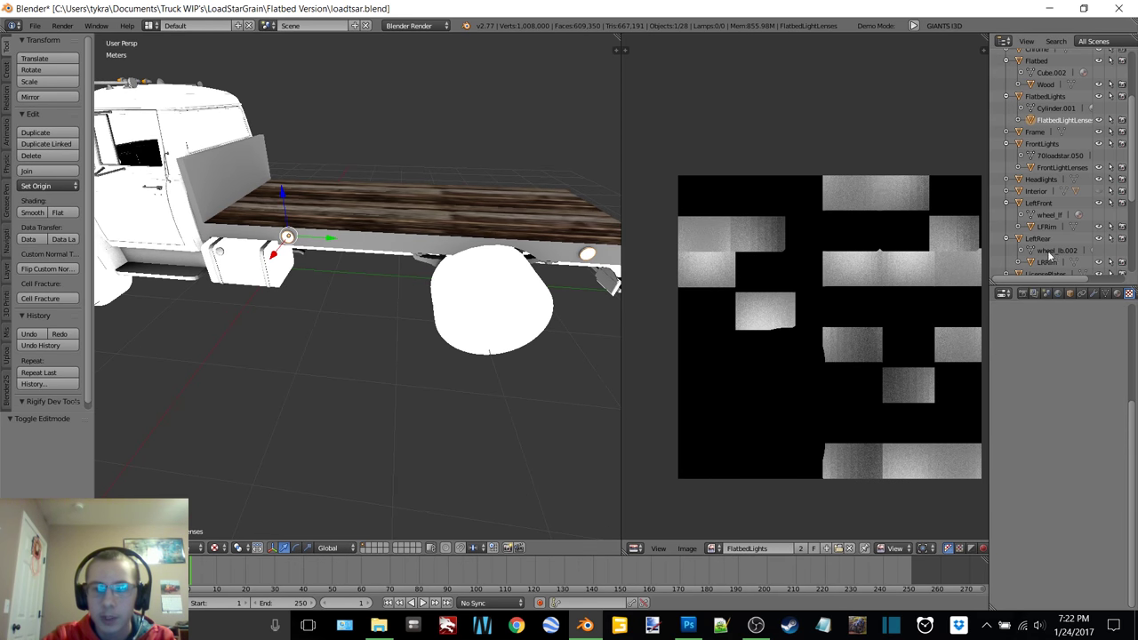
{"action": "left_click", "coordinate": [1022, 293]}
{"action": "key", "text": "Tab"}
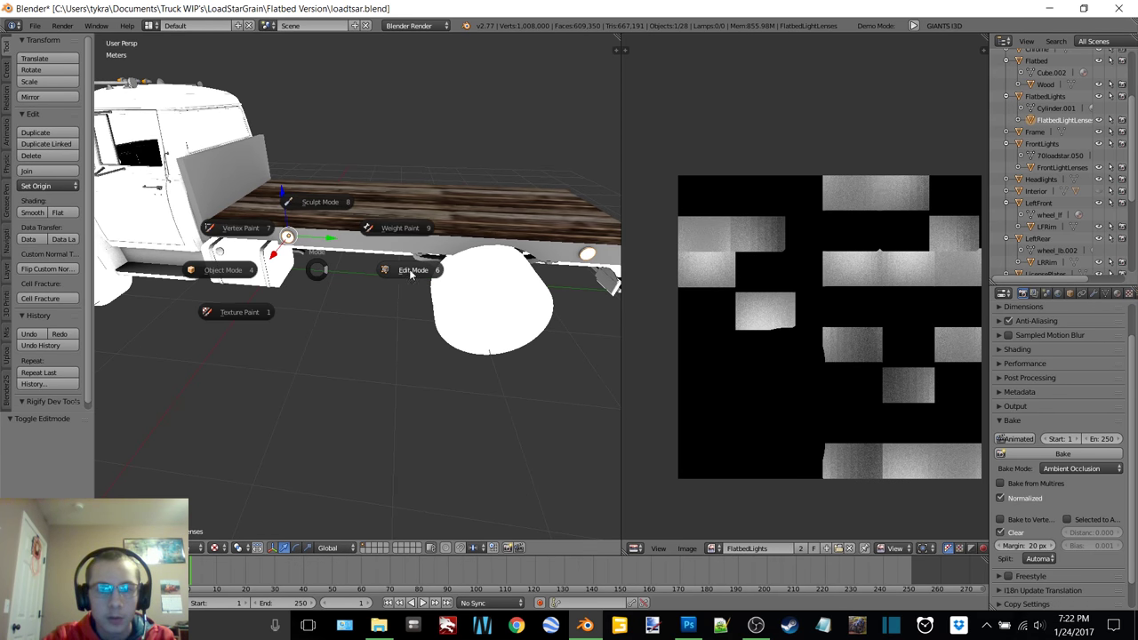
{"action": "left_click", "coordinate": [411, 271]}
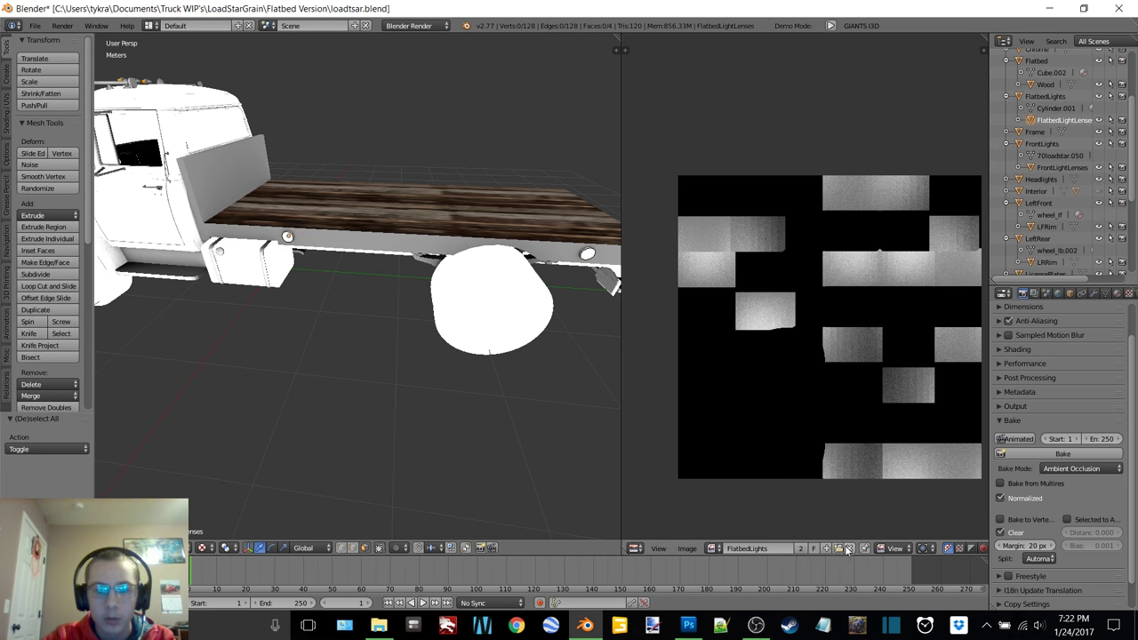
{"action": "key", "text": "a"}
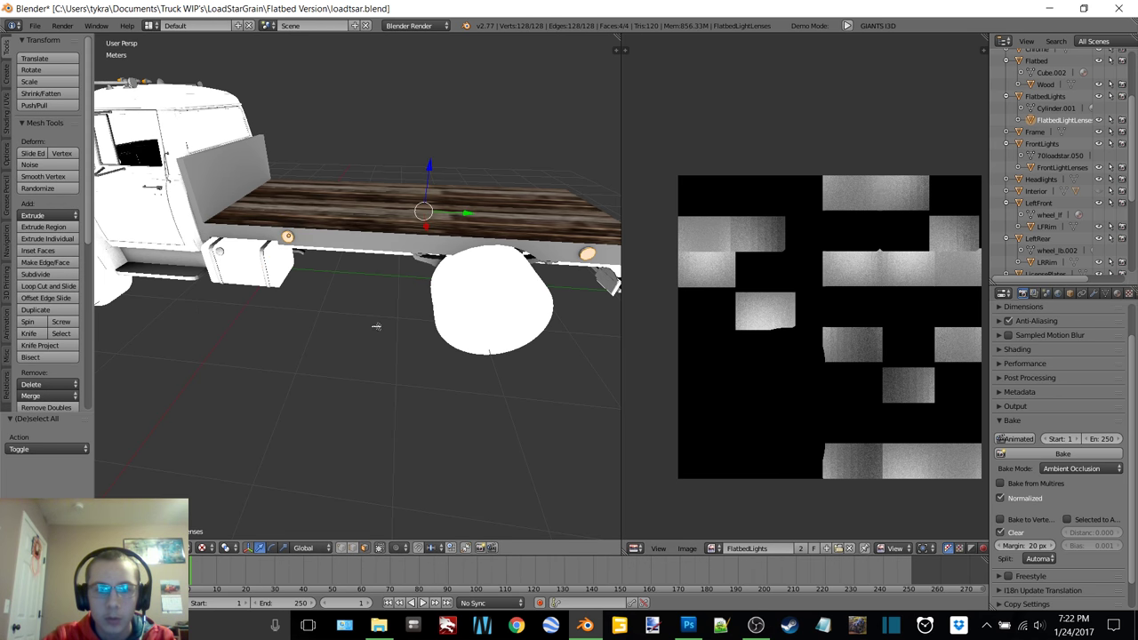
- Replace the image assigned to the flatbed light lenses with FlatbedBlinkers.png from the Textures folder
{"action": "left_click", "coordinate": [849, 549]}
{"action": "left_click", "coordinate": [833, 550]}
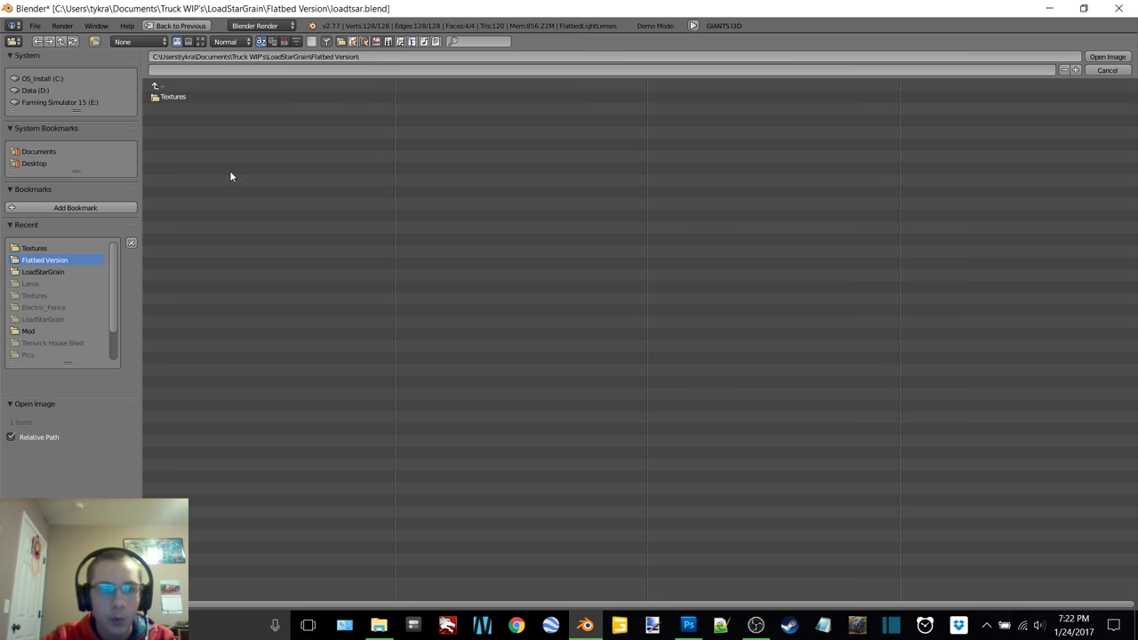
{"action": "left_click", "coordinate": [181, 100]}
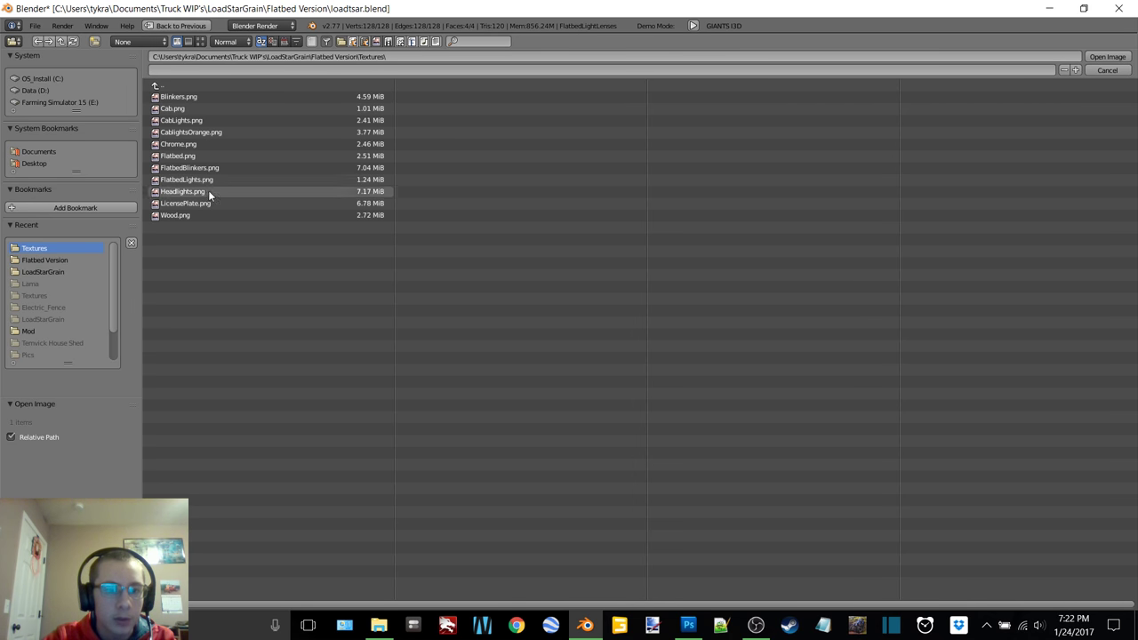
{"action": "left_click", "coordinate": [202, 168]}
{"action": "double_click", "coordinate": [200, 165]}
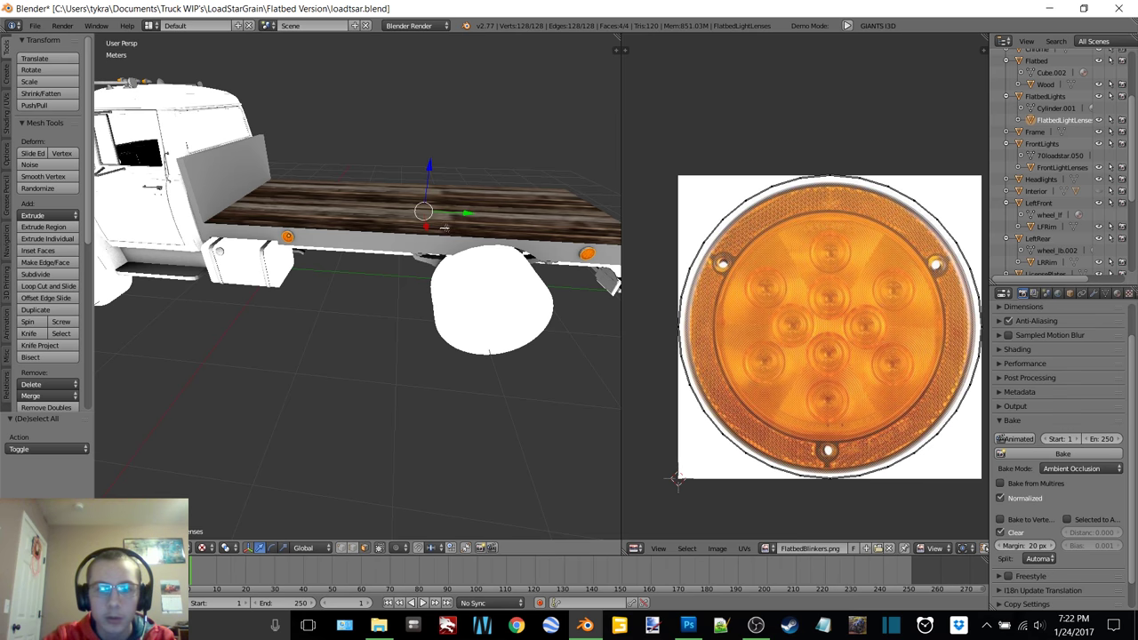
- Select all the lens UVs and scale them to about 0.931 so the circle fits inside the blinker image's outer rim
{"action": "scroll", "coordinate": [441, 228], "scroll_direction": "up", "scroll_amount": 4}
{"action": "middle_click_drag", "start_coordinate": [320, 184], "coordinate": [460, 253], "text": "shift"}
{"action": "scroll", "coordinate": [460, 254], "scroll_direction": "up", "scroll_amount": 8}
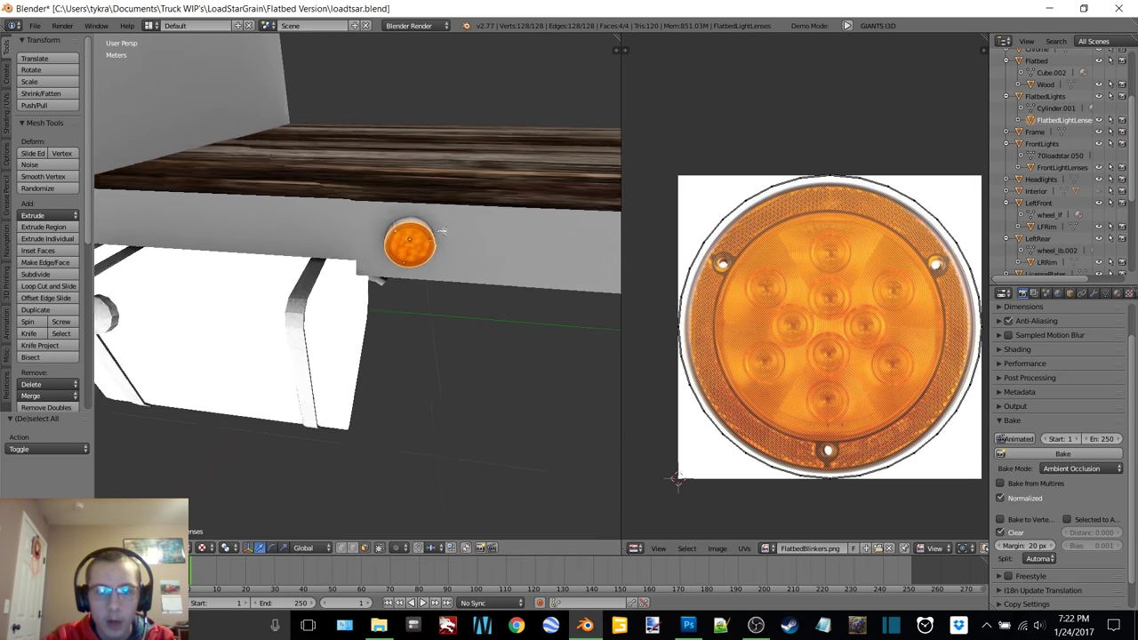
{"action": "middle_click_drag", "start_coordinate": [488, 194], "coordinate": [591, 244], "text": "shift"}
{"action": "scroll", "coordinate": [445, 201], "scroll_direction": "down", "scroll_amount": 5}
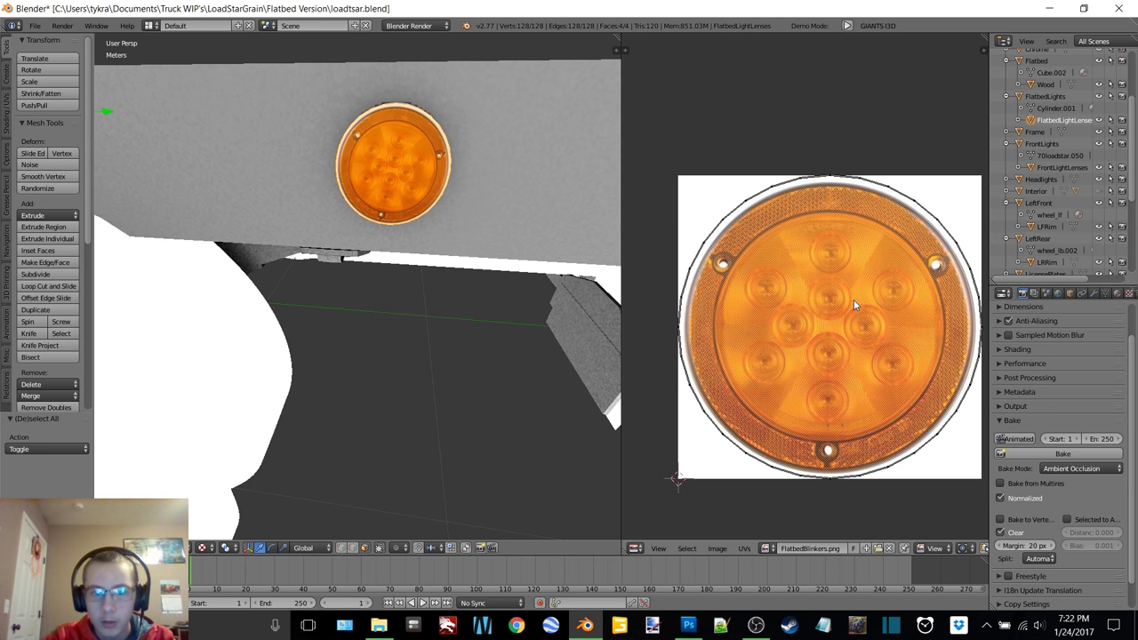
{"action": "key", "text": "a"}
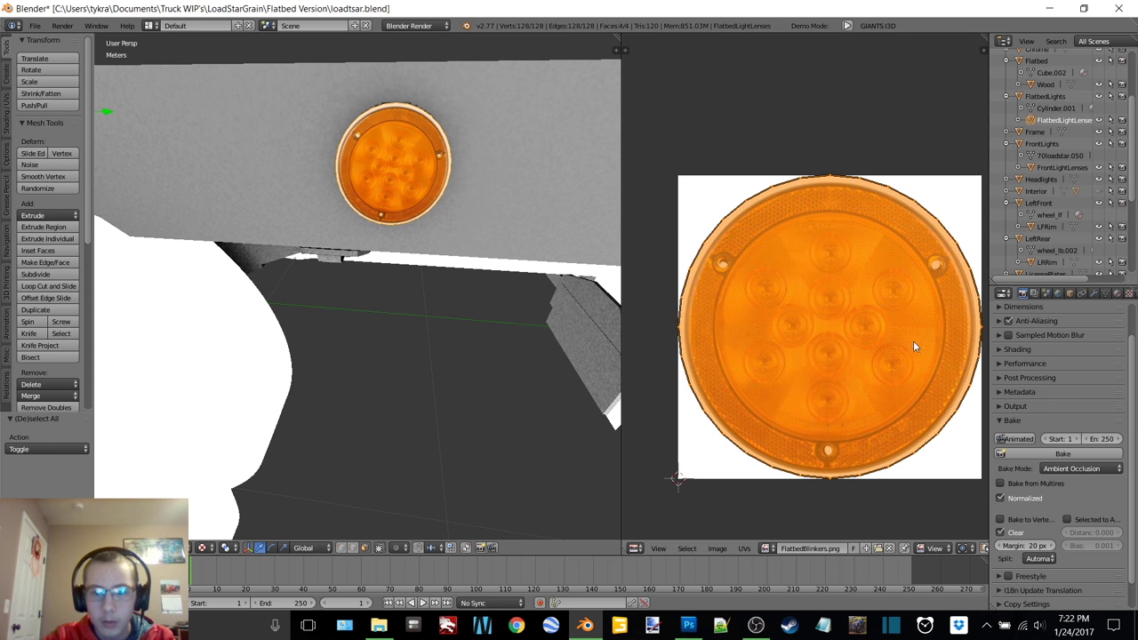
{"action": "key", "text": "a"}
{"action": "key", "text": "c"}
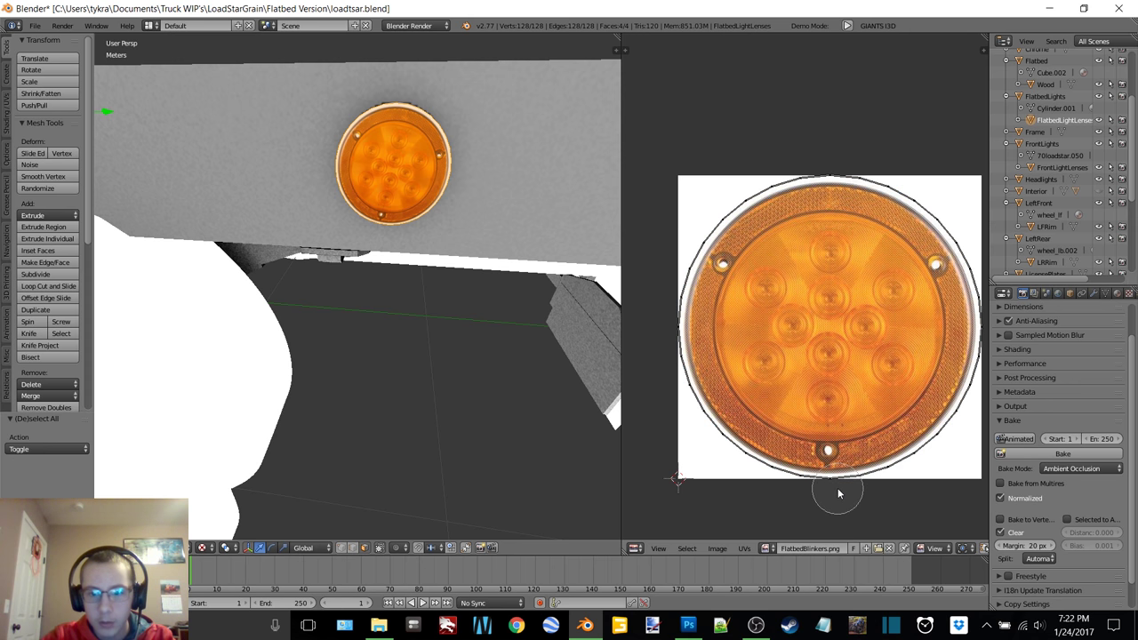
{"action": "mouse_move", "coordinate": [833, 499]}
{"action": "left_mouse_down"}
{"action": "mouse_move", "coordinate": [878, 478]}
{"action": "mouse_move", "coordinate": [949, 405]}
{"action": "left_mouse_up"}
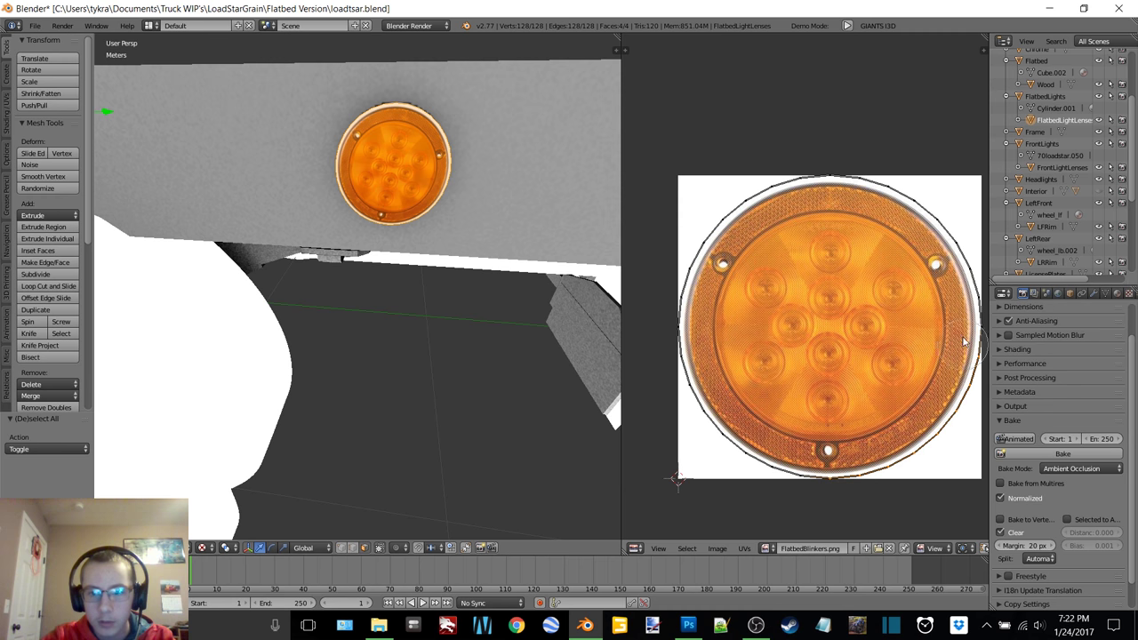
{"action": "mouse_move", "coordinate": [907, 203]}
{"action": "left_mouse_down"}
{"action": "mouse_move", "coordinate": [772, 176]}
{"action": "mouse_move", "coordinate": [674, 286]}
{"action": "mouse_move", "coordinate": [740, 446]}
{"action": "mouse_move", "coordinate": [810, 491]}
{"action": "left_mouse_up"}
{"action": "right_click", "coordinate": [867, 497]}
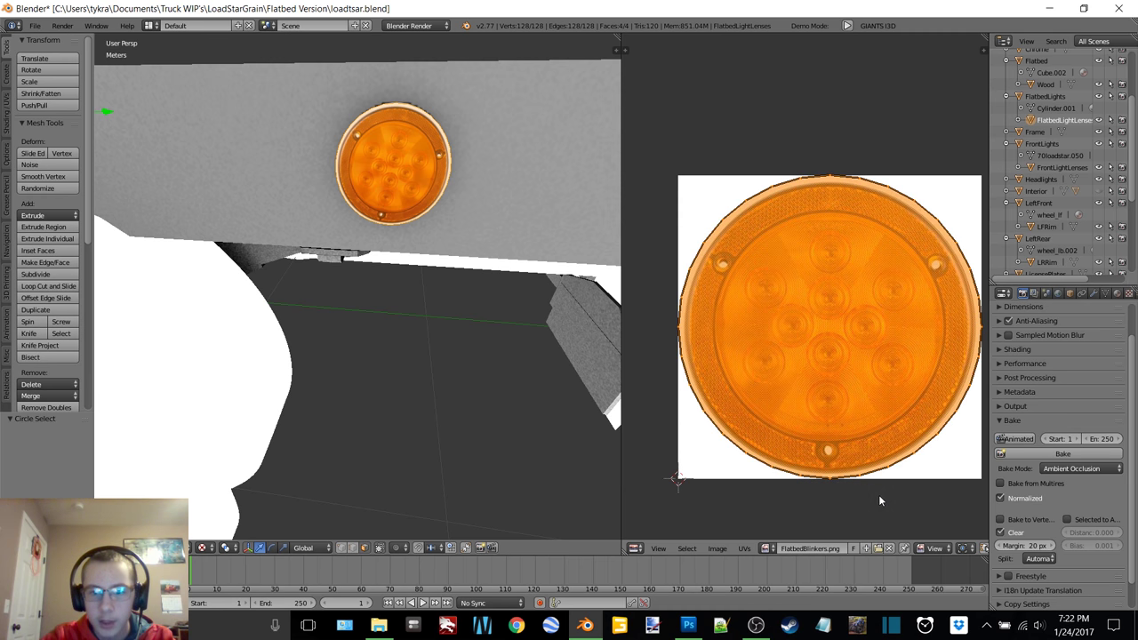
{"action": "key", "text": "s"}
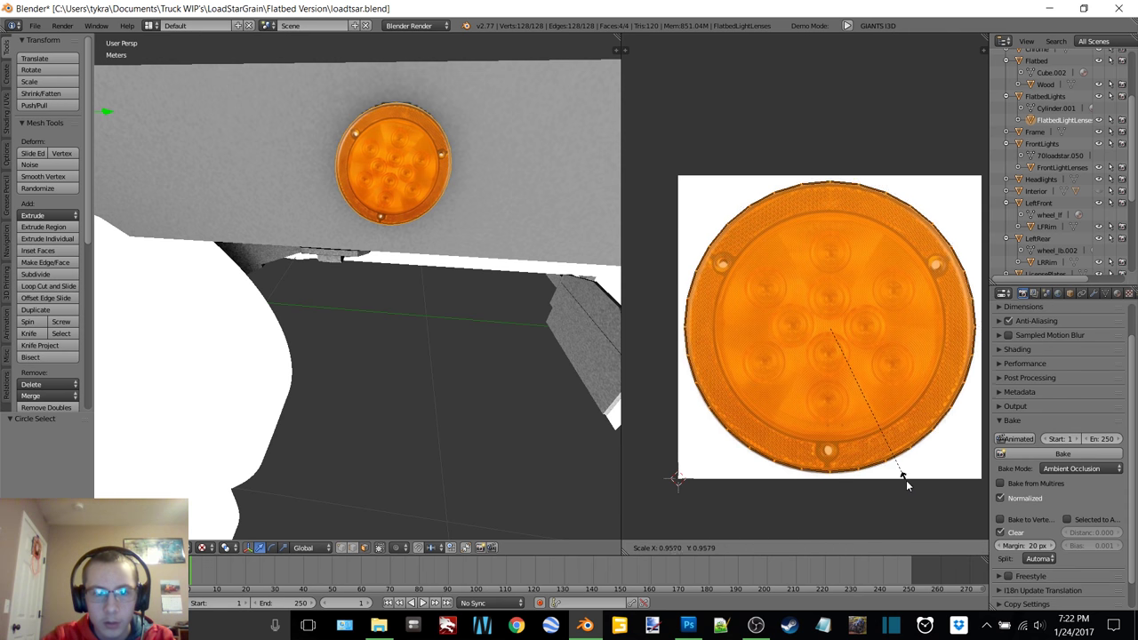
{"action": "left_click", "coordinate": [899, 477]}
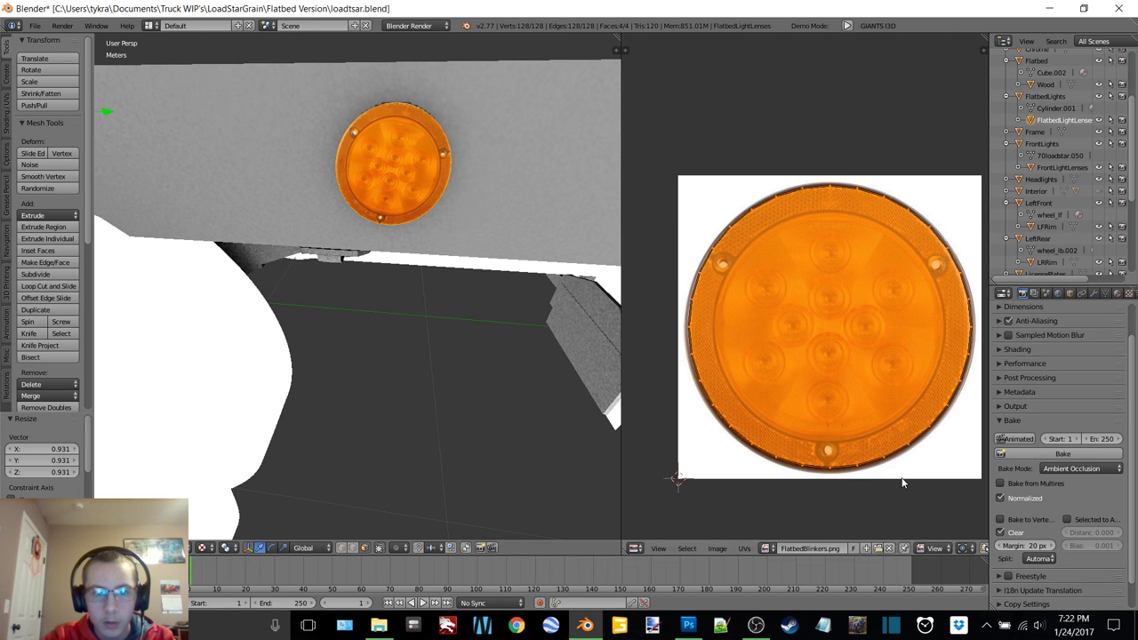
- Save the FlatbedBlinkers.png image under its existing name
{"action": "scroll", "coordinate": [365, 262], "scroll_direction": "down", "scroll_amount": 8}
{"action": "middle_click_drag", "start_coordinate": [310, 240], "coordinate": [426, 257]}
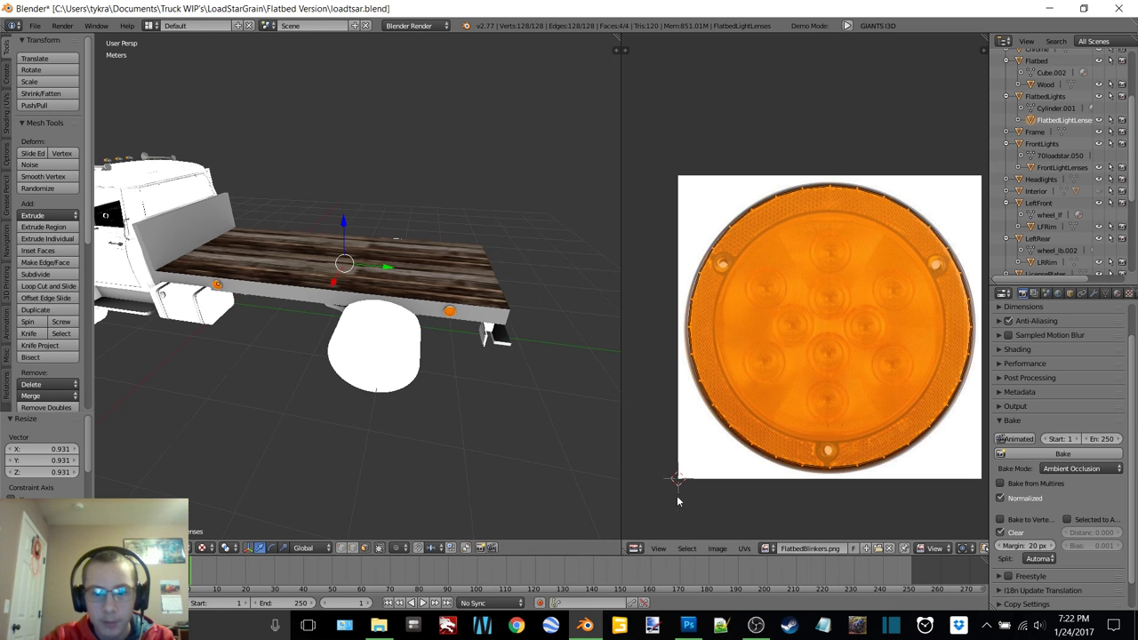
{"action": "left_click", "coordinate": [717, 547]}
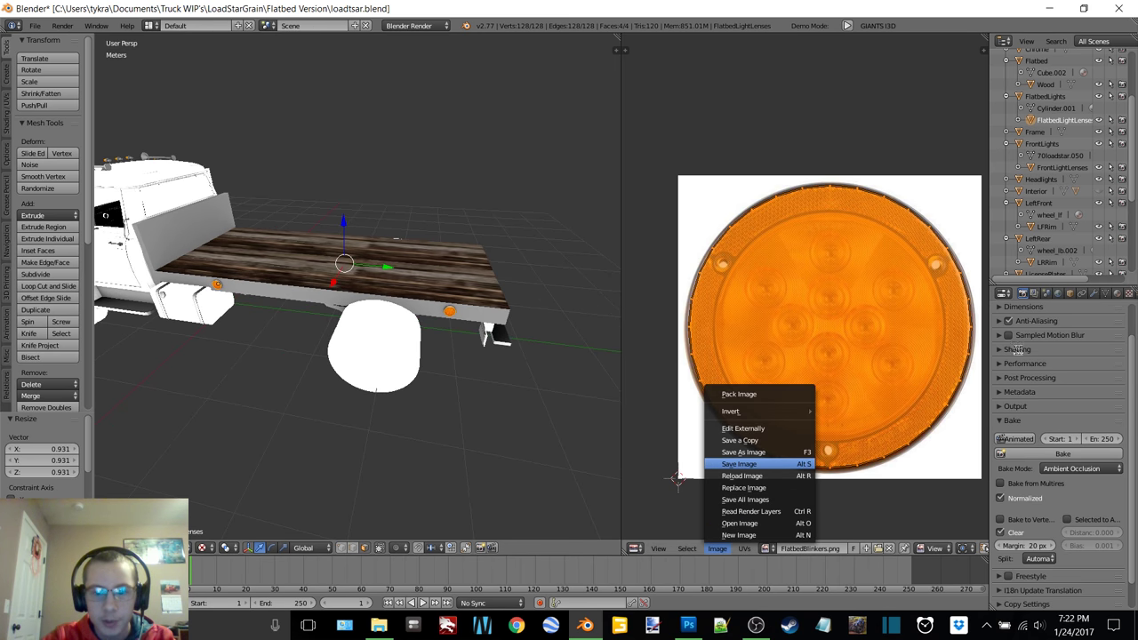
{"action": "left_click", "coordinate": [738, 463]}
- Add a new texture to the flatbed light lenses, load FlatbedBlinkers.png into it, and return to Object Mode
{"action": "left_click", "coordinate": [1129, 293]}
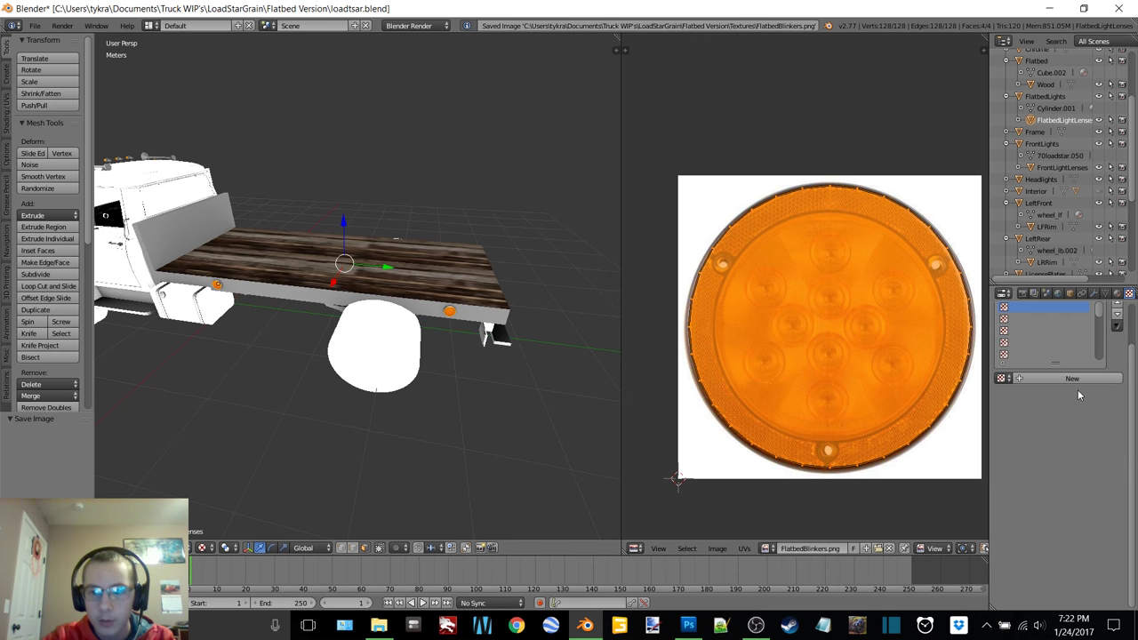
{"action": "left_click", "coordinate": [1075, 380]}
{"action": "left_click", "coordinate": [1098, 569]}
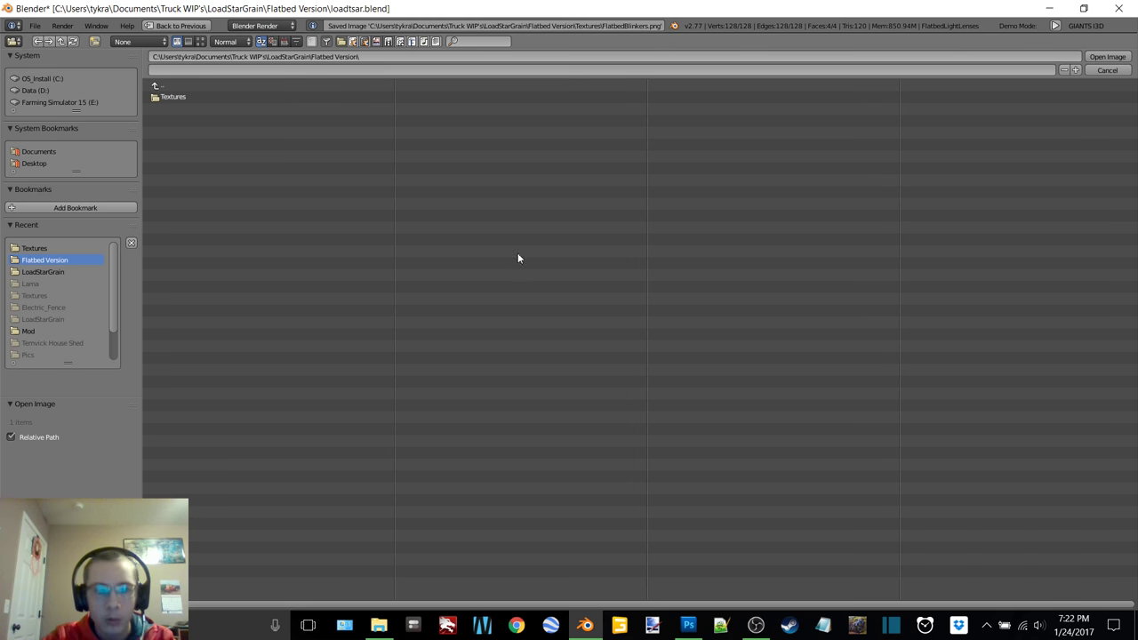
{"action": "left_click", "coordinate": [172, 97]}
{"action": "double_click", "coordinate": [216, 162]}
{"action": "key", "text": "Tab"}
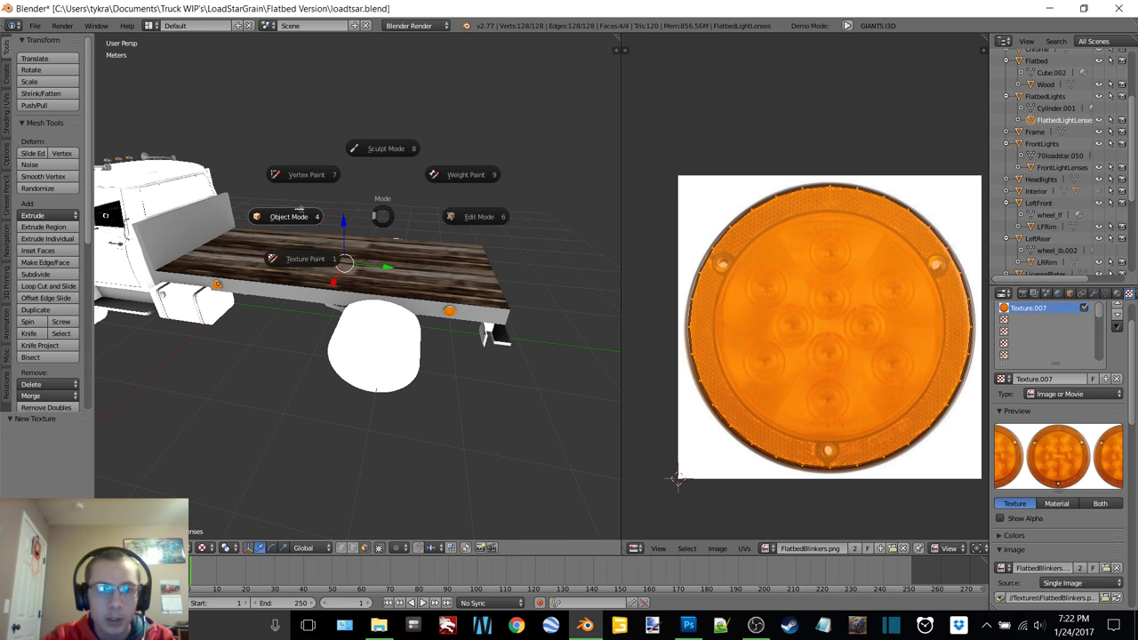
{"action": "left_click", "coordinate": [300, 209]}
- Examine the textured blinker lenses along the side of the flatbed from several angles
{"action": "middle_click_drag", "start_coordinate": [367, 221], "coordinate": [400, 208]}
{"action": "scroll", "coordinate": [314, 197], "scroll_direction": "up", "scroll_amount": 7}
{"action": "scroll", "coordinate": [320, 197], "scroll_direction": "down", "scroll_amount": 4}
{"action": "scroll", "coordinate": [386, 214], "scroll_direction": "down", "scroll_amount": 3}
{"action": "scroll", "coordinate": [386, 214], "scroll_direction": "down", "scroll_amount": 1}
{"action": "mouse_move", "coordinate": [514, 249]}
{"action": "middle_mouse_down"}
{"action": "mouse_move", "coordinate": [486, 246]}
{"action": "mouse_move", "coordinate": [462, 260]}
{"action": "mouse_move", "coordinate": [435, 247]}
{"action": "mouse_move", "coordinate": [488, 264]}
{"action": "mouse_move", "coordinate": [511, 256]}
{"action": "middle_mouse_up"}
{"action": "scroll", "coordinate": [462, 261], "scroll_direction": "up", "scroll_amount": 4}
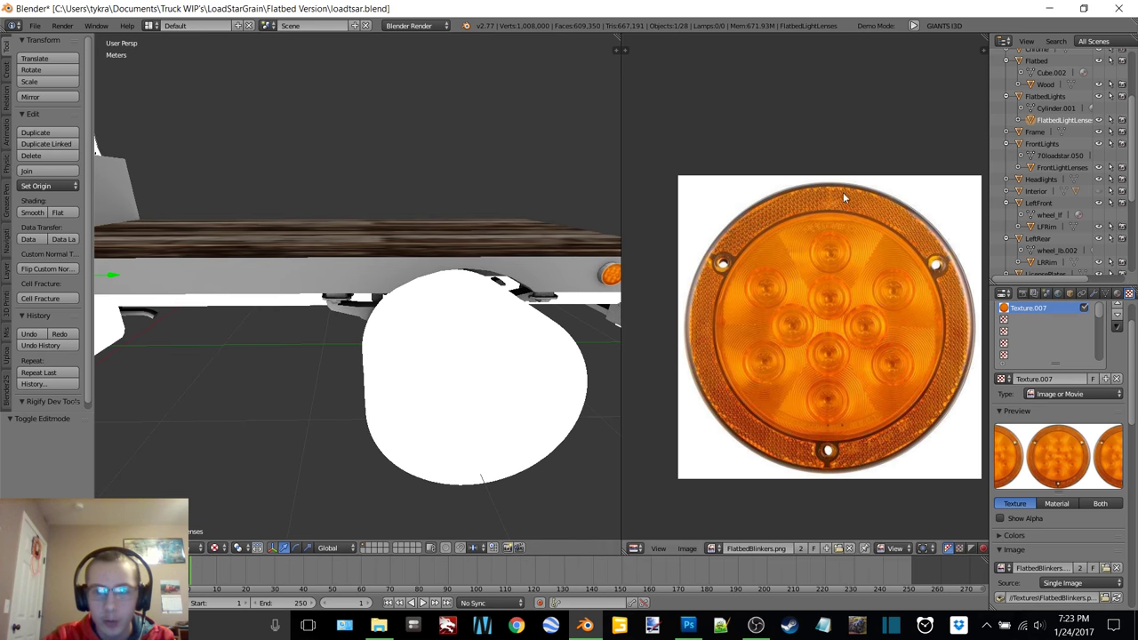
- Open the Frame object for editing and unwrap all its faces with Smart UV Project, angle limit 66 and island margin 0.01
{"action": "left_click", "coordinate": [1034, 131]}
{"action": "key", "text": "KP_Decimal"}
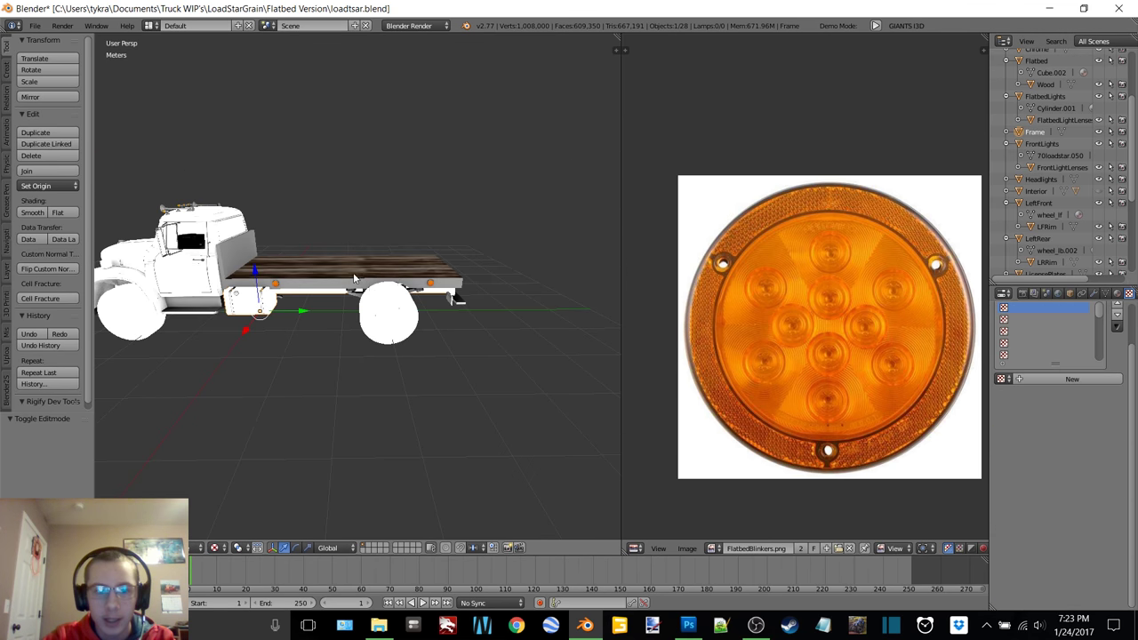
{"action": "key", "text": "Tab"}
{"action": "left_click", "coordinate": [426, 280]}
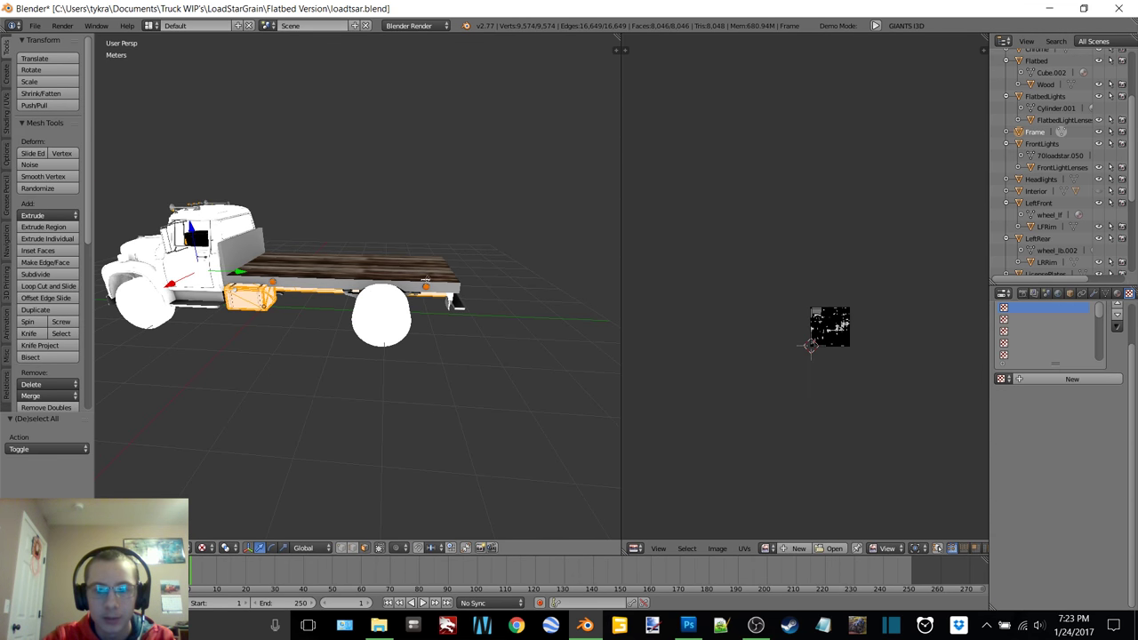
{"action": "key", "text": "u"}
{"action": "left_click", "coordinate": [425, 280]}
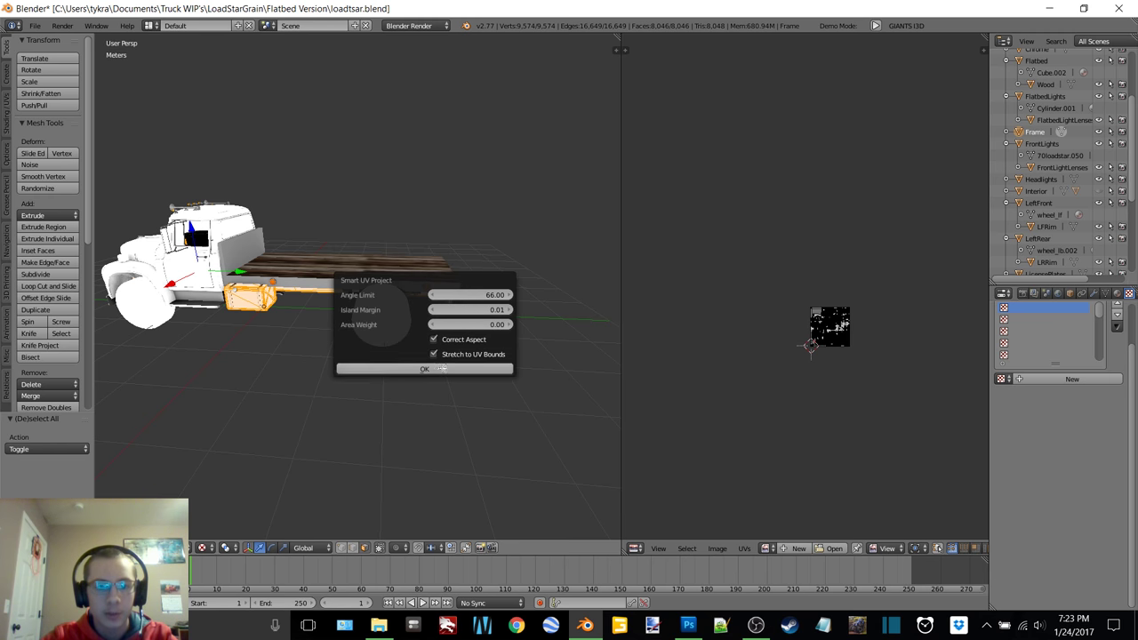
{"action": "left_click", "coordinate": [424, 369]}
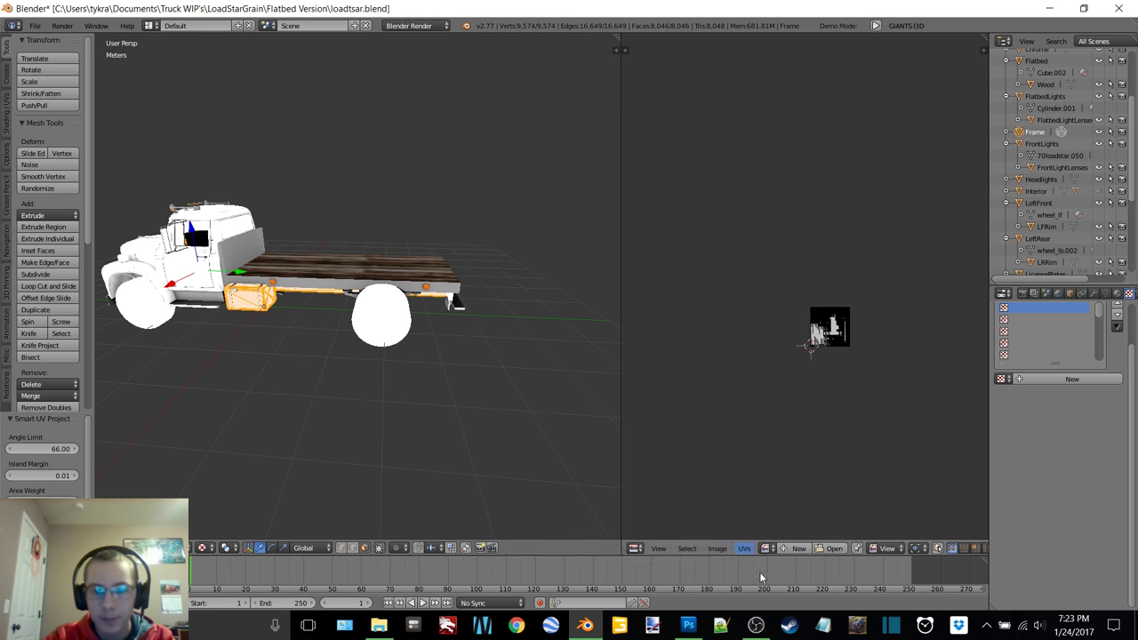
- Create a new blank 2048 × 2048 px image named Frame with a white FFFFFF fill for the Frame's UVs
{"action": "left_click", "coordinate": [797, 548]}
{"action": "left_click", "coordinate": [831, 504]}
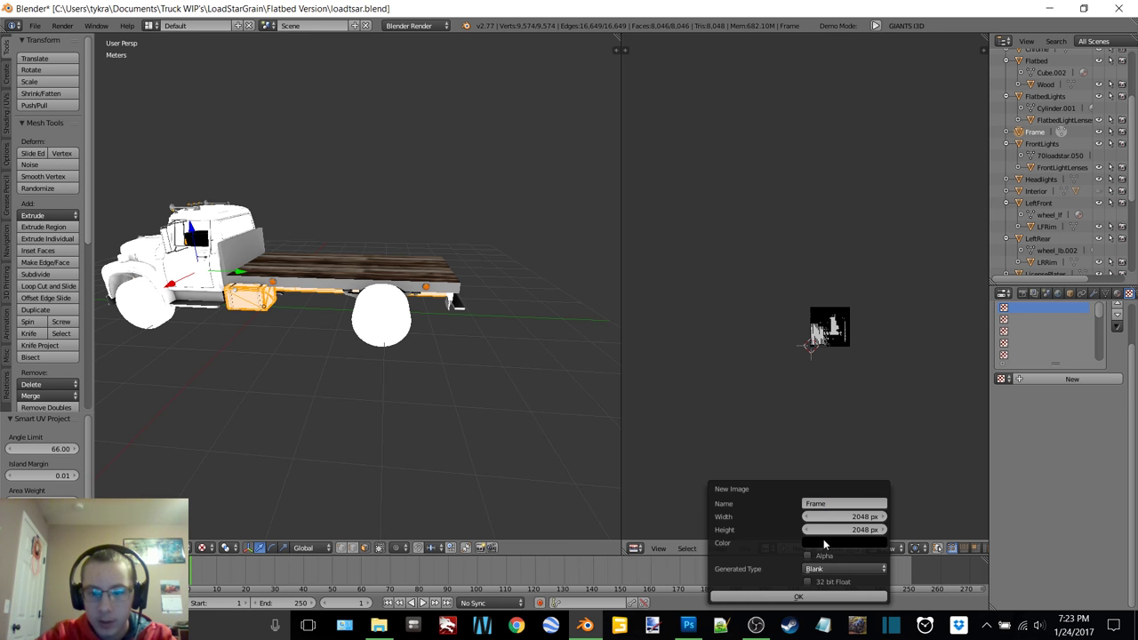
{"action": "left_click", "coordinate": [824, 543]}
{"action": "left_click_drag", "start_coordinate": [905, 417], "coordinate": [904, 373]}
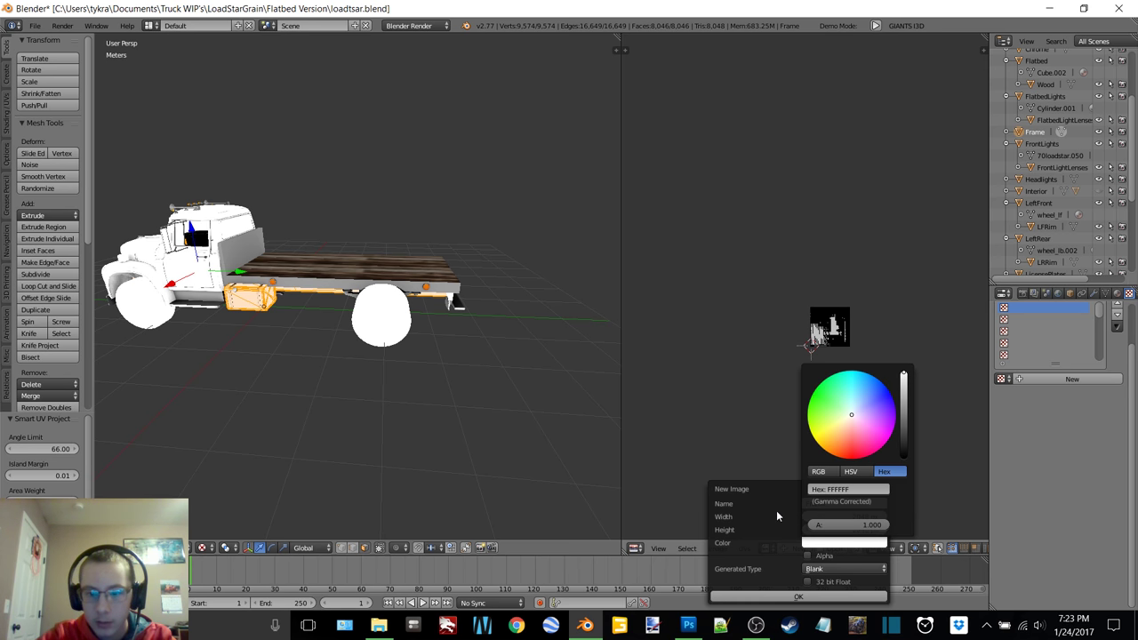
{"action": "left_click", "coordinate": [794, 596]}
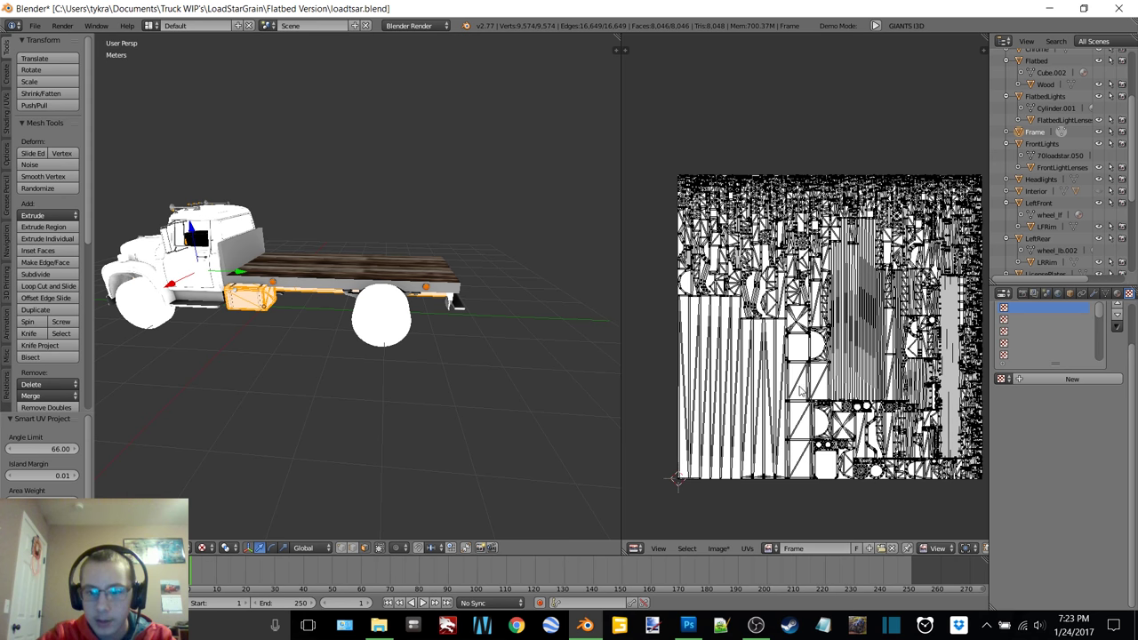
- Bake the Frame texture in Full Render mode with Clear disabled
{"action": "left_click", "coordinate": [1022, 293]}
{"action": "left_click", "coordinate": [1059, 469]}
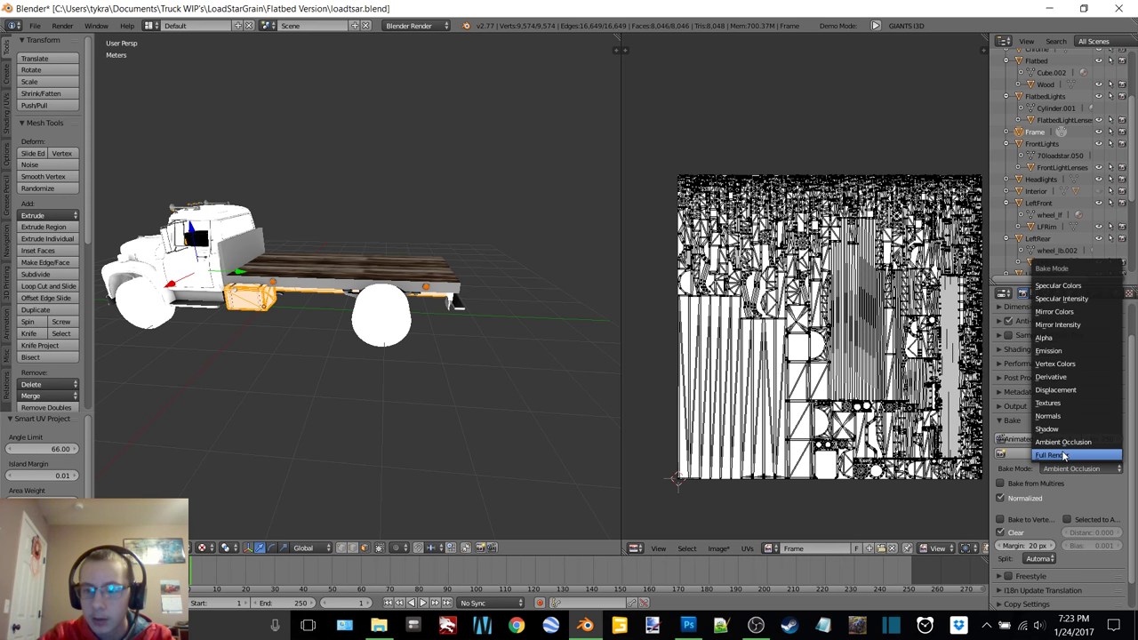
{"action": "left_click", "coordinate": [1060, 456]}
{"action": "left_click", "coordinate": [1062, 453]}
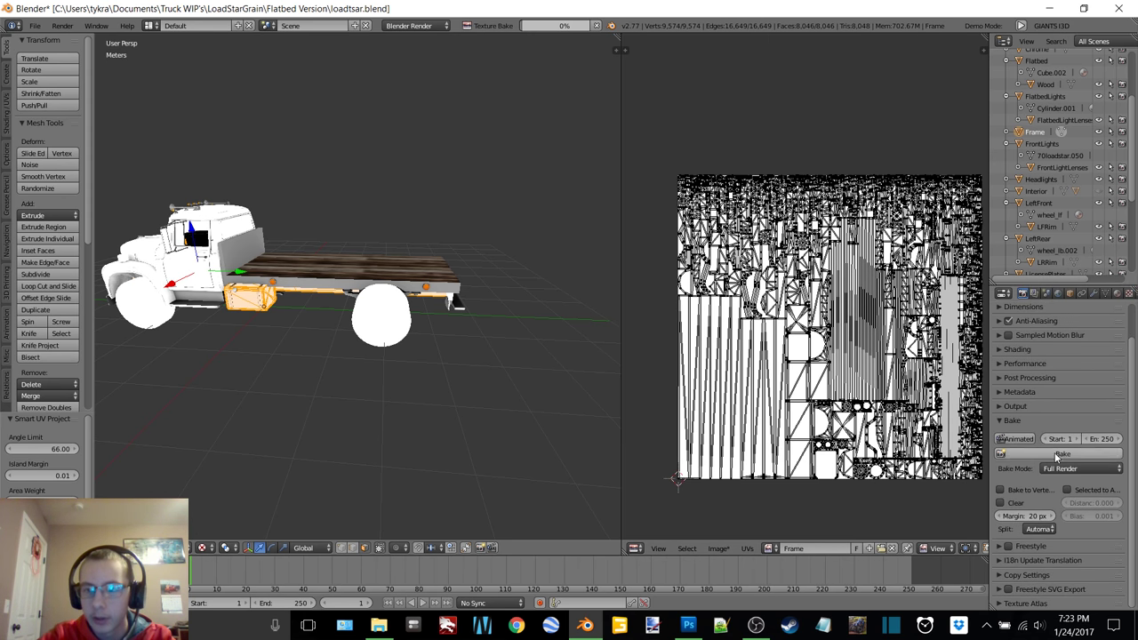
{"action": "scroll", "coordinate": [520, 315], "scroll_direction": "up", "scroll_amount": 2}
{"action": "scroll", "coordinate": [445, 301], "scroll_direction": "up", "scroll_amount": 1}
{"action": "mouse_move", "coordinate": [446, 301]}
{"action": "middle_mouse_down"}
{"action": "mouse_move", "coordinate": [456, 276]}
{"action": "mouse_move", "coordinate": [557, 251]}
{"action": "mouse_move", "coordinate": [444, 281]}
{"action": "middle_mouse_up"}
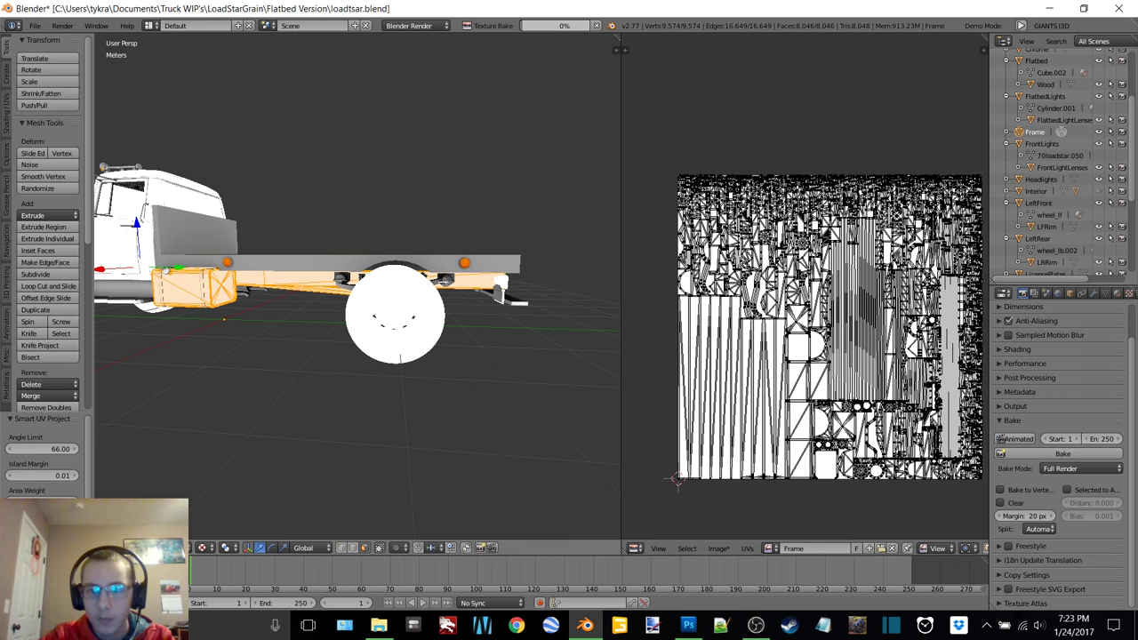
{"action": "middle_click_drag", "start_coordinate": [444, 281], "coordinate": [337, 272]}
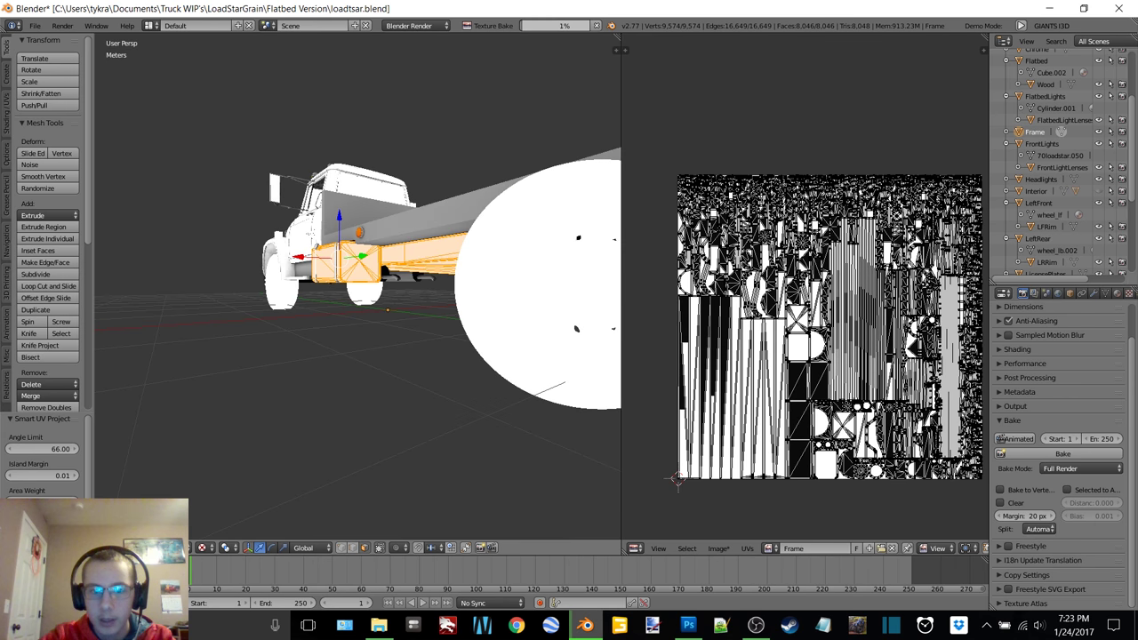
{"action": "middle_click_drag", "start_coordinate": [387, 309], "coordinate": [418, 302]}
{"action": "scroll", "coordinate": [274, 281], "scroll_direction": "down", "scroll_amount": 5}
- Save the baked Frame image as Frame.png in the Textures folder
{"action": "left_click", "coordinate": [727, 549]}
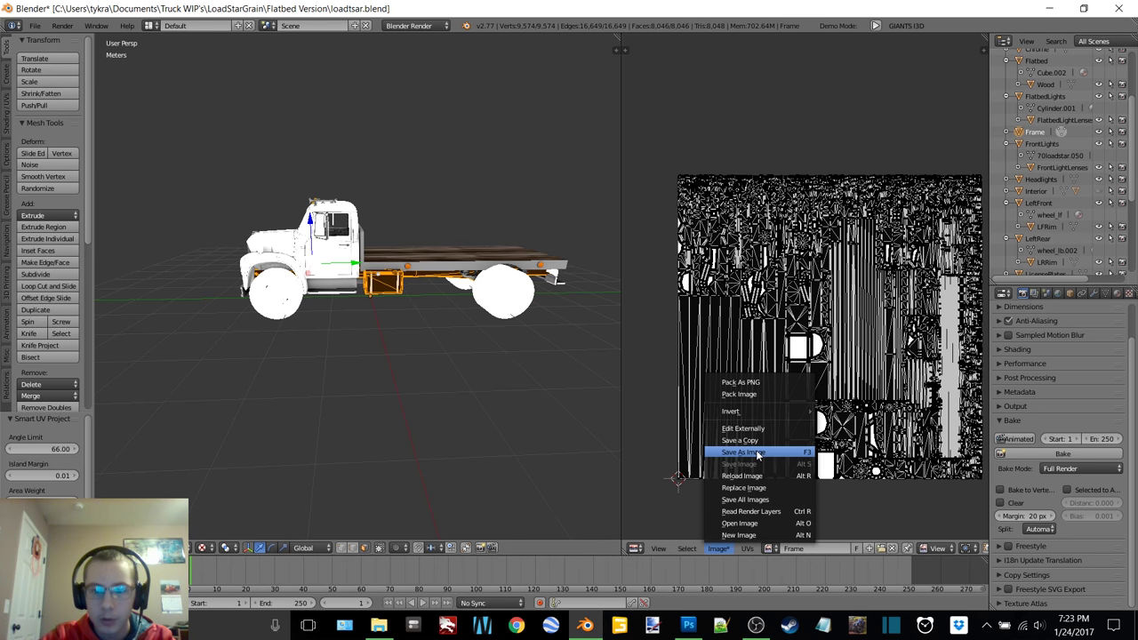
{"action": "left_click", "coordinate": [756, 454]}
{"action": "left_click", "coordinate": [1103, 57]}
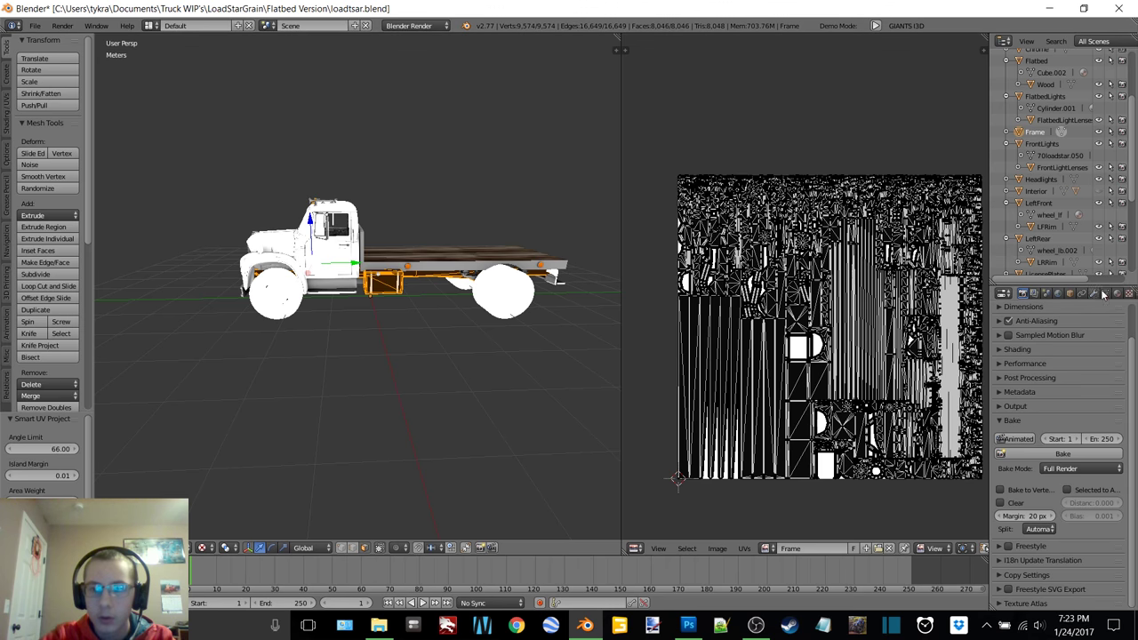
- Add a new texture to the Frame, load Frame.png into it, and return to Object Mode
{"action": "left_click", "coordinate": [1129, 294]}
{"action": "left_click", "coordinate": [1054, 379]}
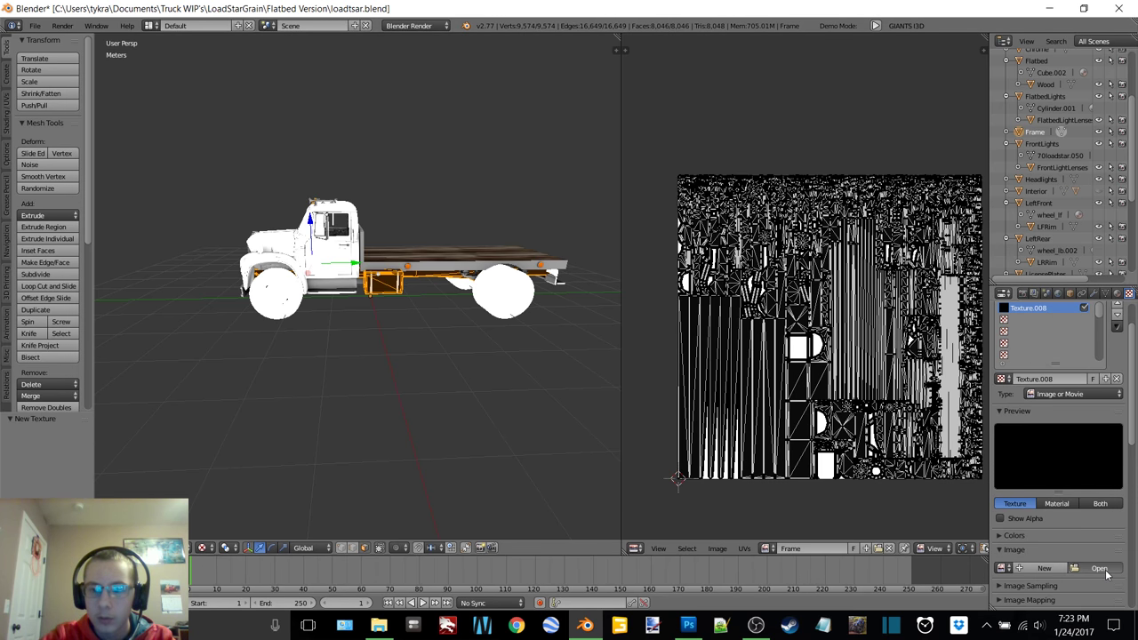
{"action": "left_click", "coordinate": [1100, 568]}
{"action": "left_click", "coordinate": [182, 97]}
{"action": "left_click", "coordinate": [206, 191]}
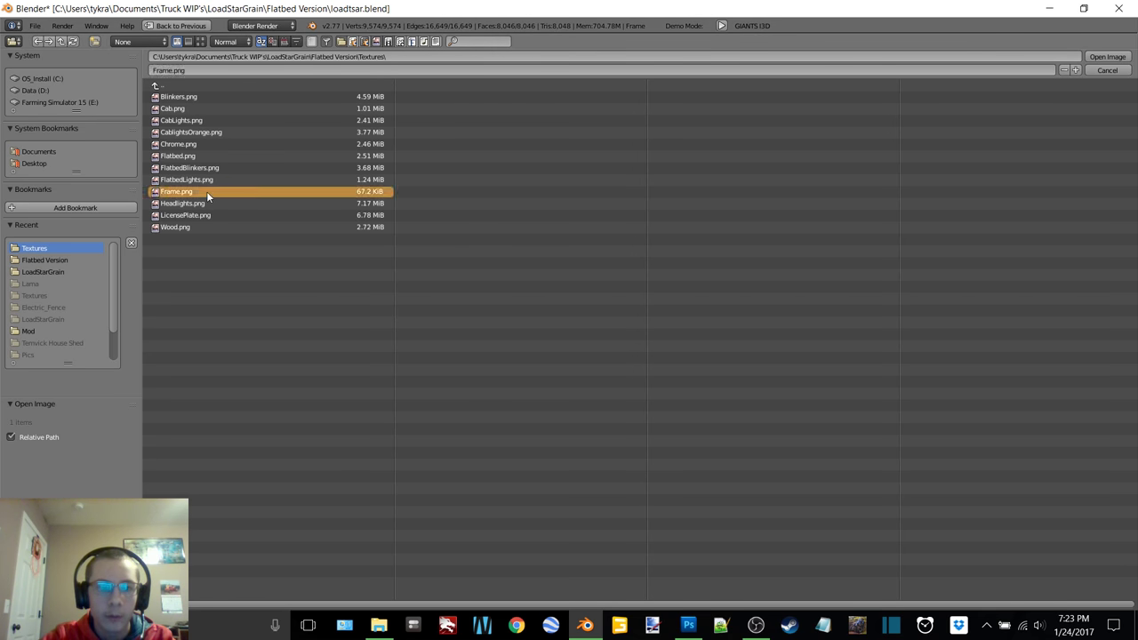
{"action": "double_click", "coordinate": [208, 192]}
{"action": "key", "text": "Tab"}
{"action": "left_click", "coordinate": [228, 214]}
{"action": "scroll", "coordinate": [461, 251], "scroll_direction": "up", "scroll_amount": 2}
{"action": "middle_click_drag", "start_coordinate": [478, 251], "coordinate": [502, 261]}
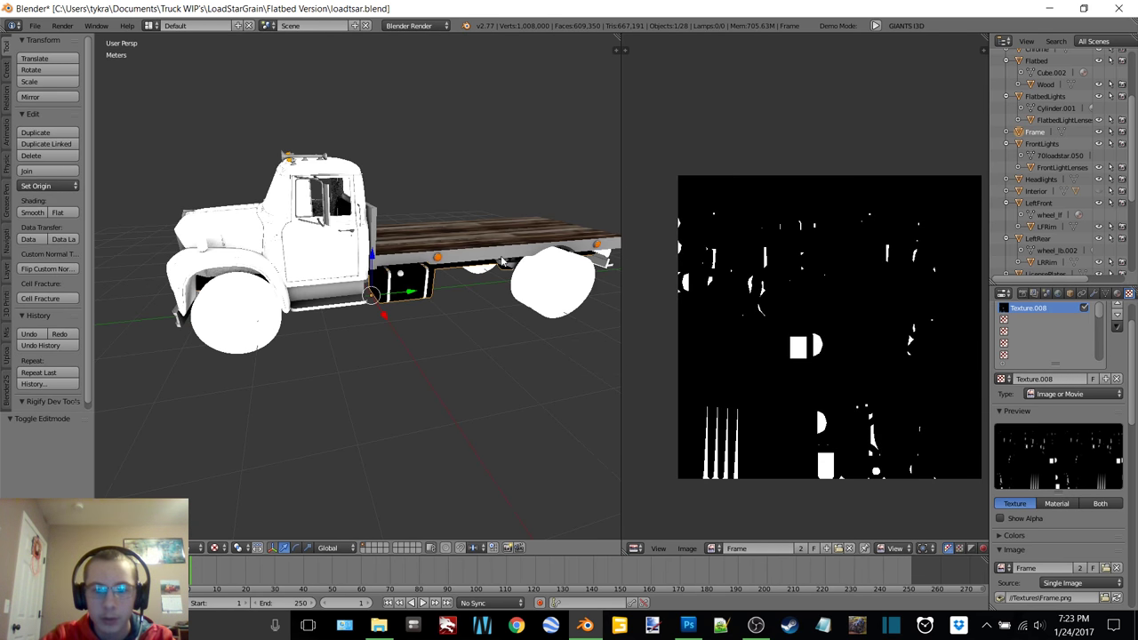
{"action": "left_click", "coordinate": [755, 625]}
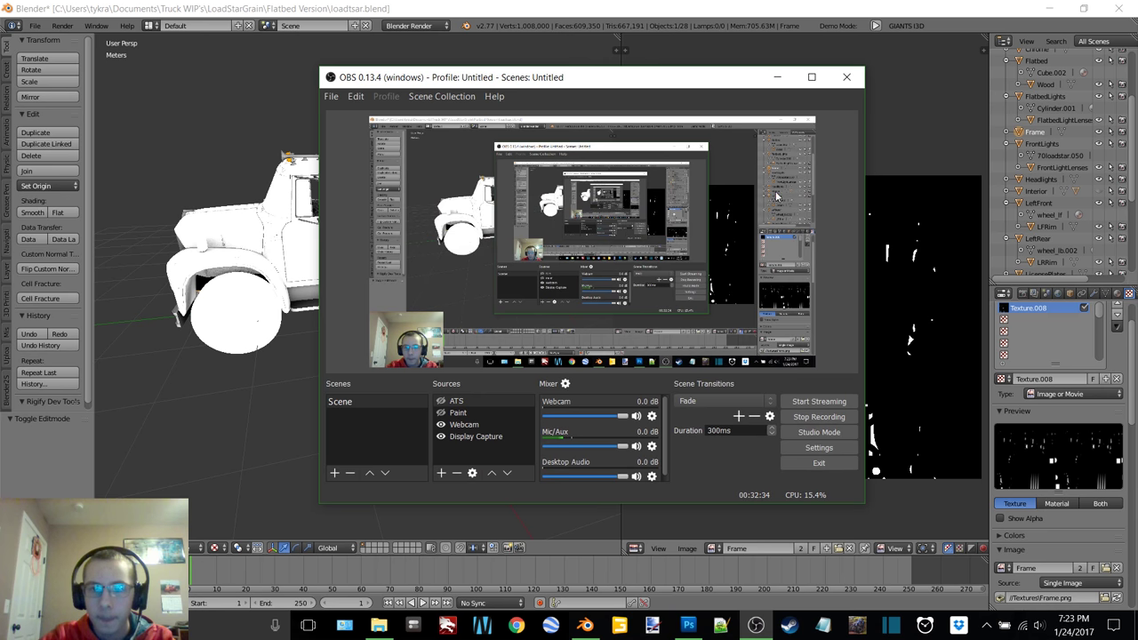
{"action": "left_click", "coordinate": [780, 78]}
- Open the FrontLights object for editing and unwrap its faces with Smart UV Project, angle limit 66 and island margin 0.01
{"action": "left_click", "coordinate": [1042, 143]}
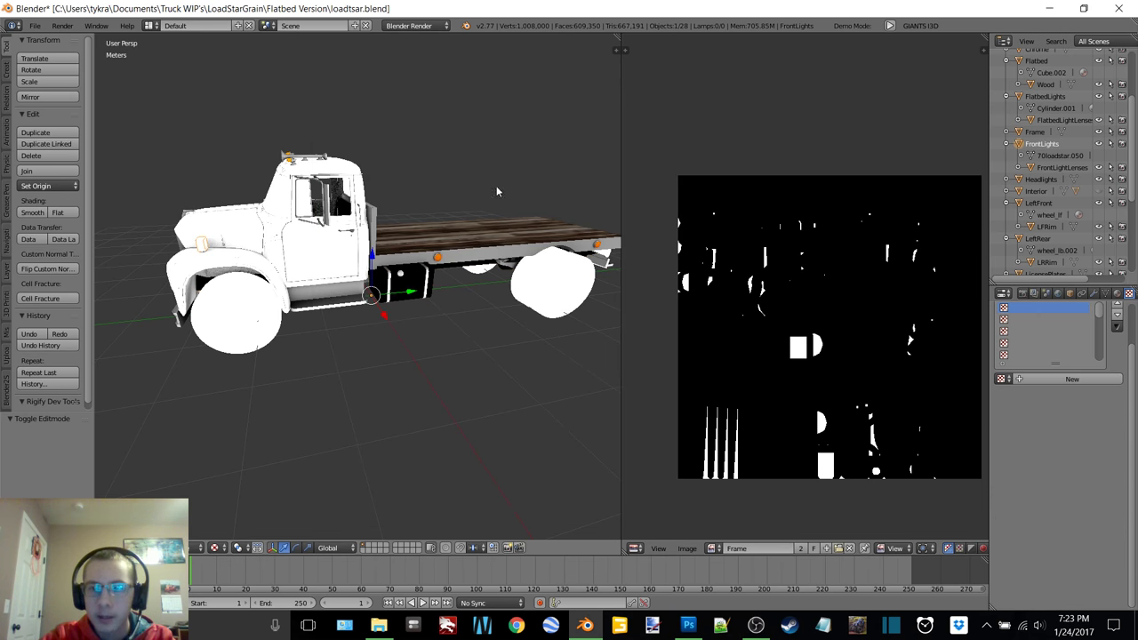
{"action": "middle_click_drag", "start_coordinate": [499, 192], "coordinate": [404, 185]}
{"action": "key", "text": "Tab"}
{"action": "left_click", "coordinate": [499, 182]}
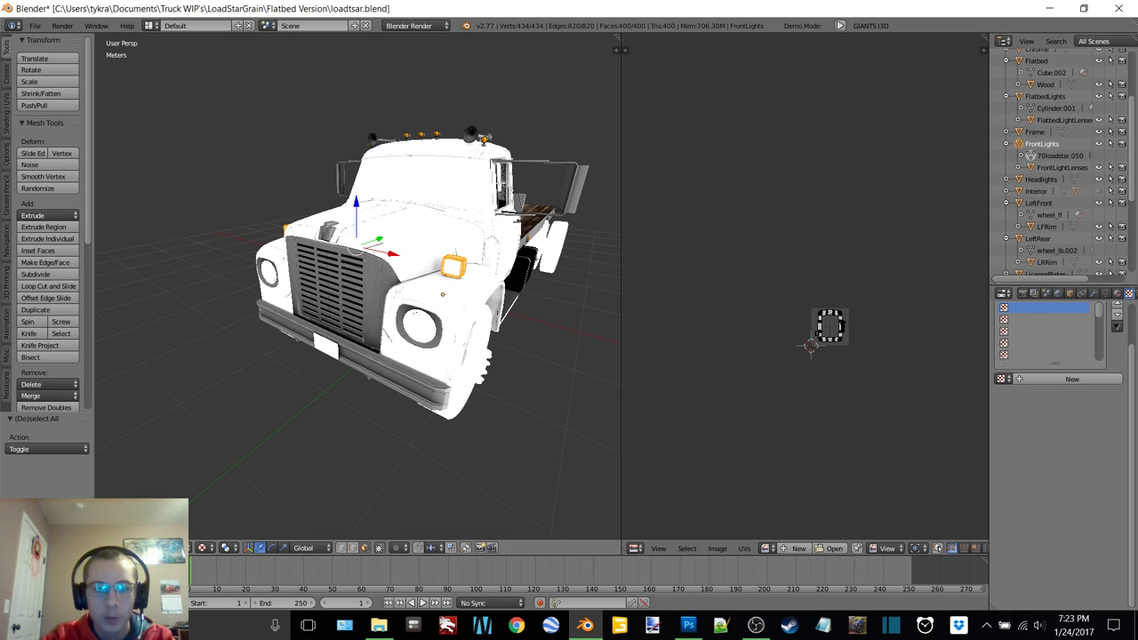
{"action": "key", "text": "u"}
{"action": "left_click", "coordinate": [463, 183]}
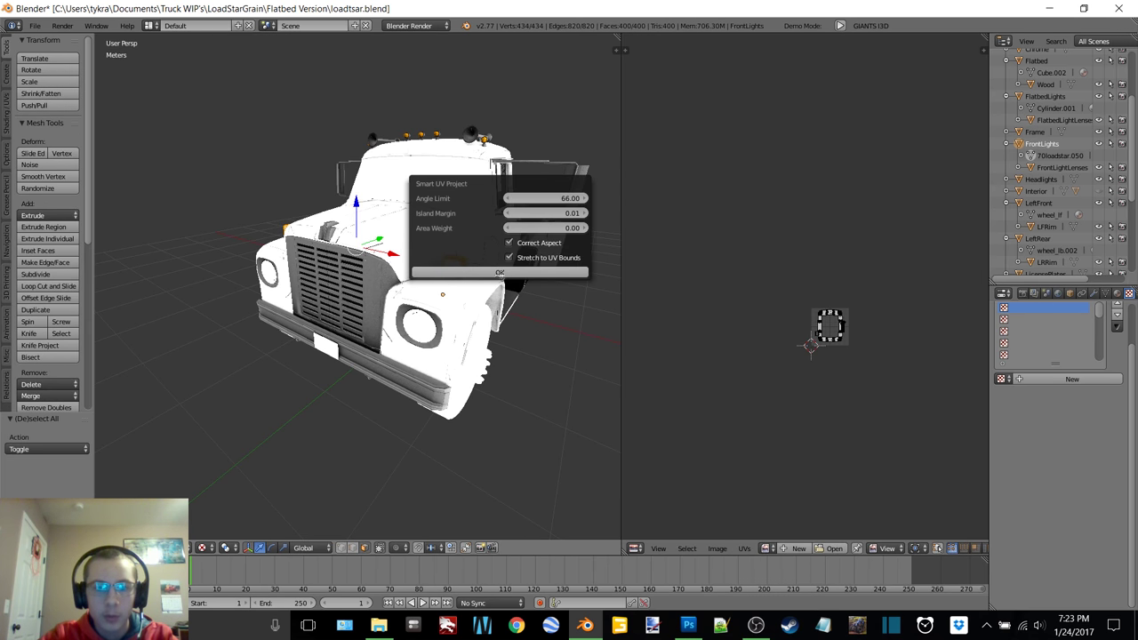
{"action": "left_click", "coordinate": [501, 273]}
- Create a new blank 2048 × 2048 px image named FrontLights with a black 000000 fill
{"action": "left_click", "coordinate": [790, 549]}
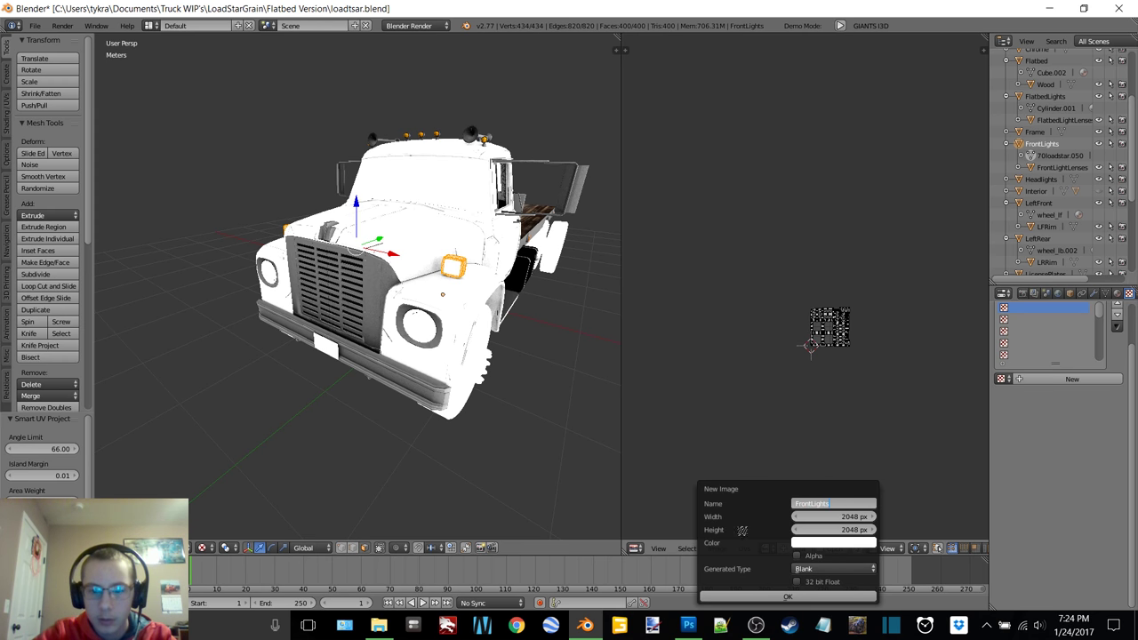
{"action": "left_click", "coordinate": [809, 544]}
{"action": "left_click_drag", "start_coordinate": [894, 418], "coordinate": [894, 458]}
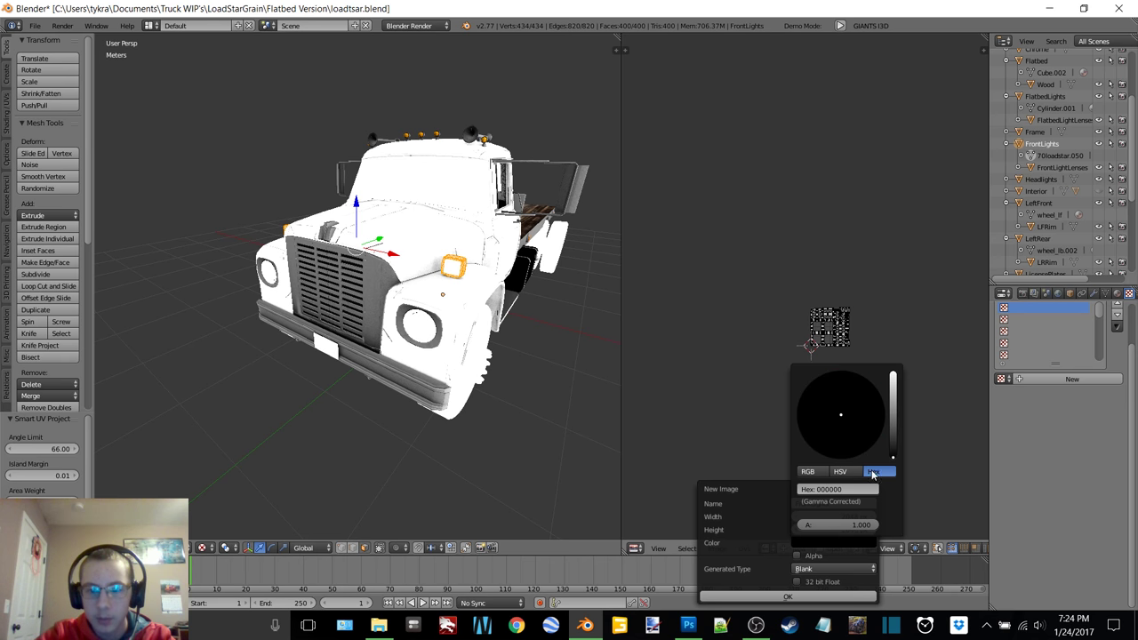
{"action": "left_click", "coordinate": [788, 596]}
- Bake Ambient Occlusion into the FrontLights image with Clear enabled
{"action": "left_click", "coordinate": [1023, 293]}
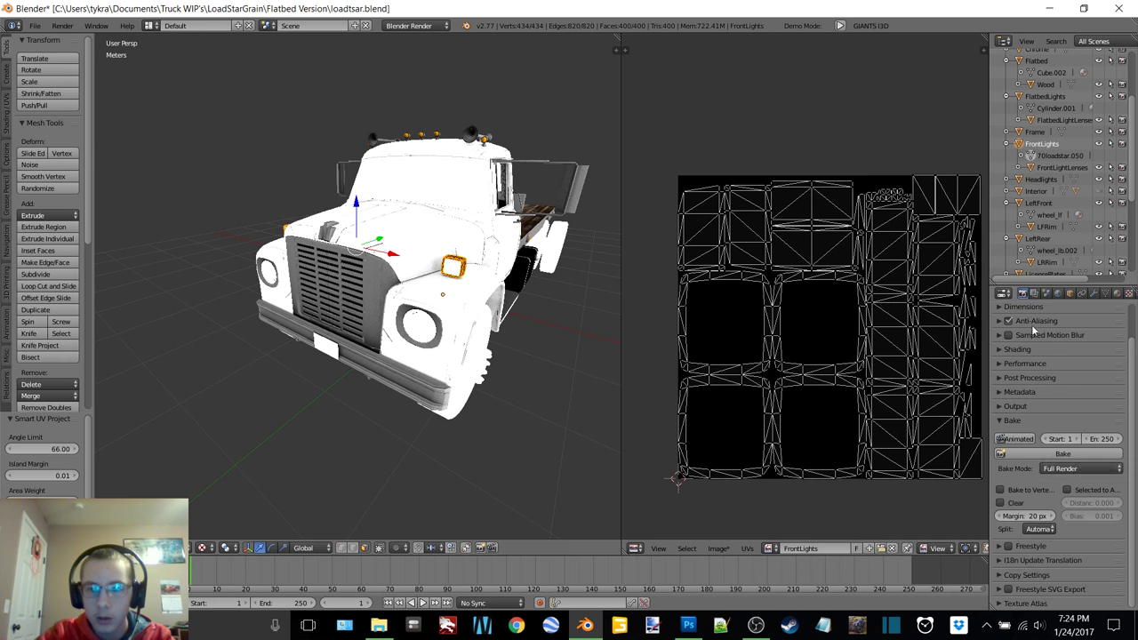
{"action": "left_click", "coordinate": [1075, 468]}
{"action": "left_click", "coordinate": [1031, 439]}
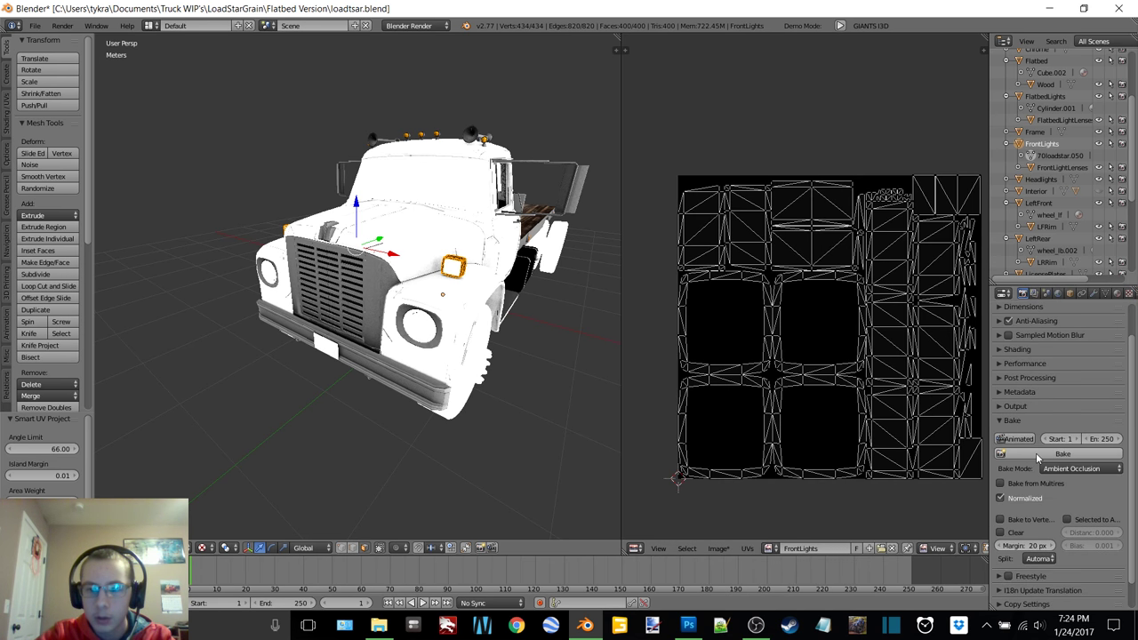
{"action": "left_click", "coordinate": [1000, 532]}
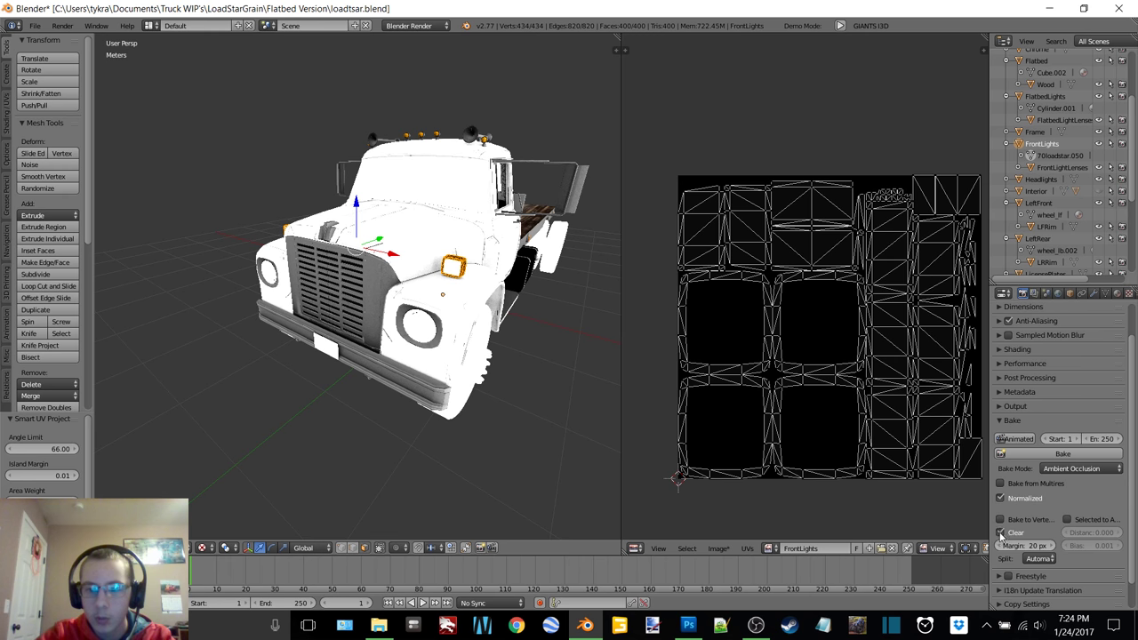
{"action": "left_click", "coordinate": [1047, 456]}
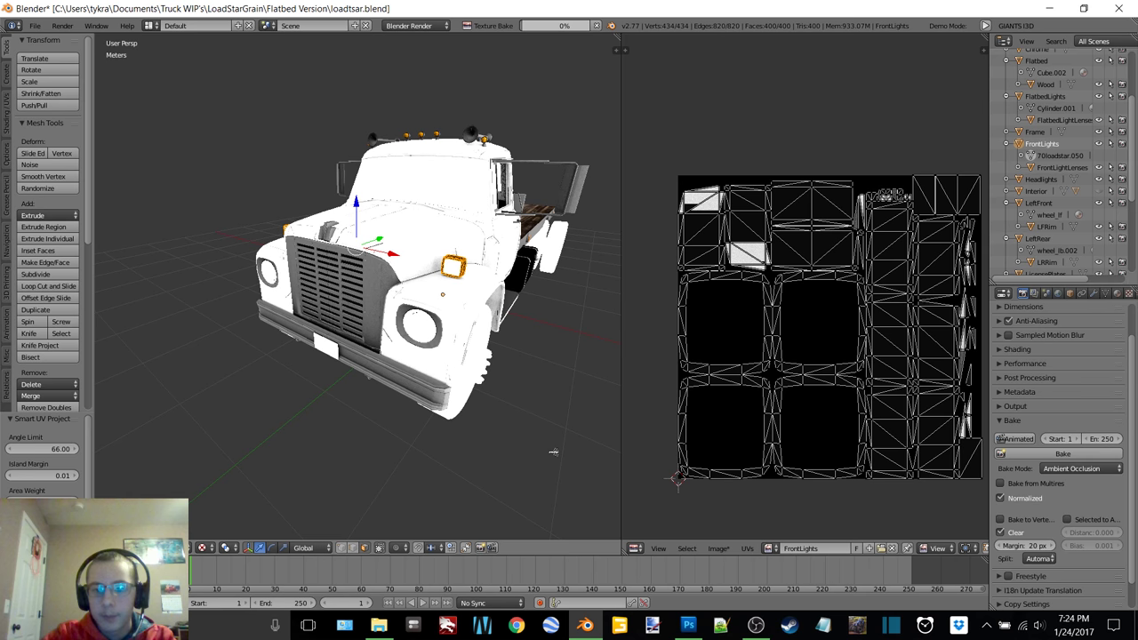
{"action": "middle_click_drag", "start_coordinate": [553, 451], "coordinate": [503, 452]}
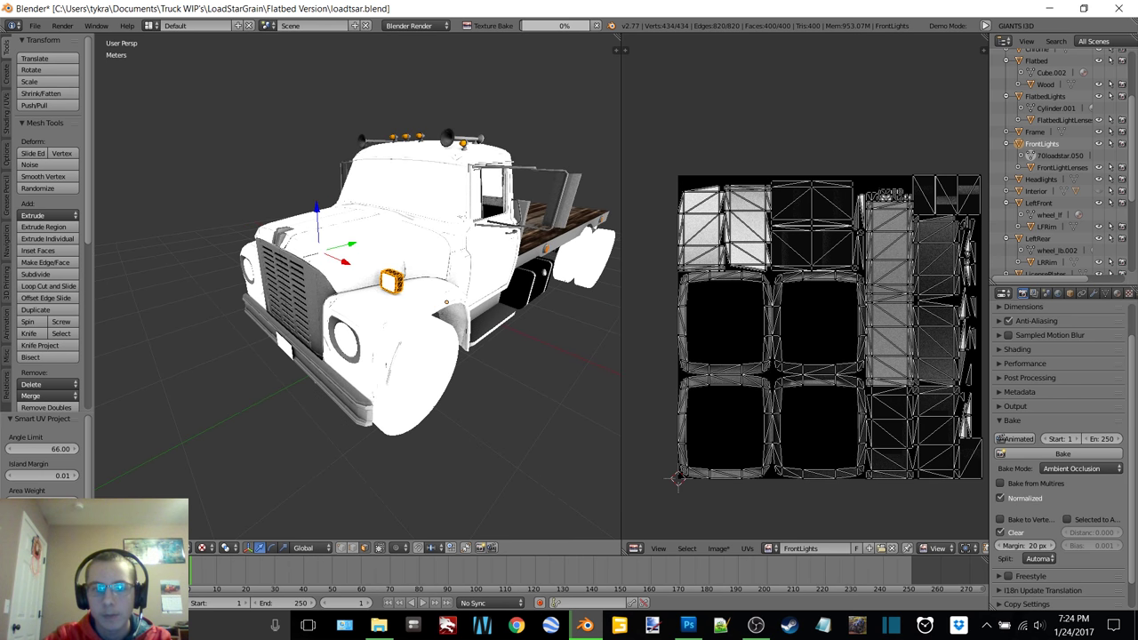
- Save the baked FrontLights image as FrontLights.png in the Textures folder
{"action": "left_click", "coordinate": [718, 547]}
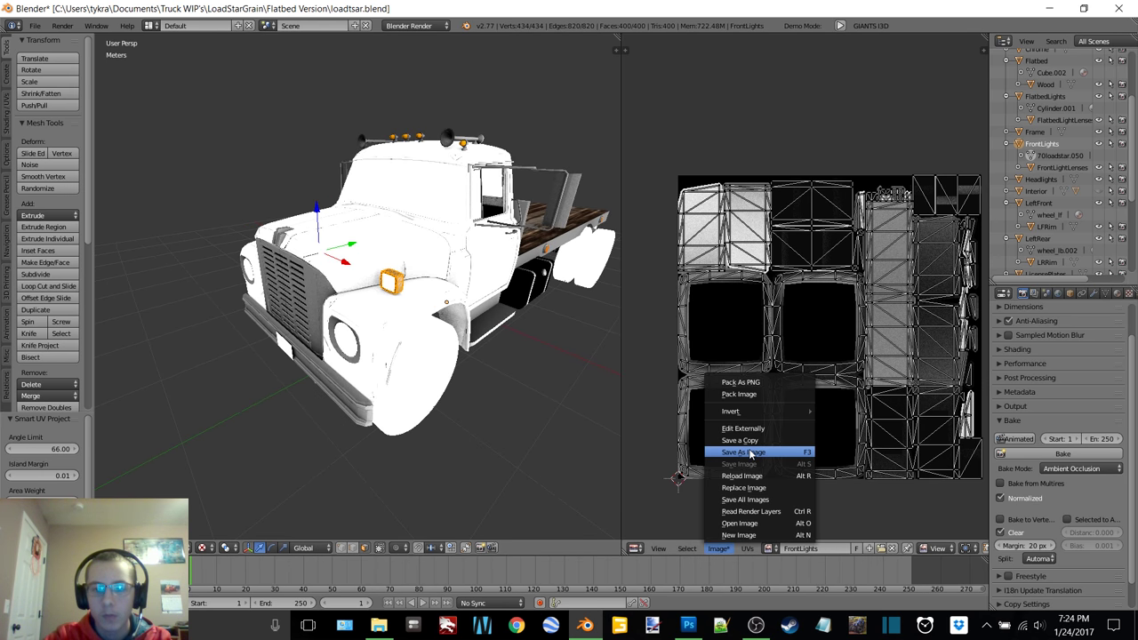
{"action": "left_click", "coordinate": [749, 452]}
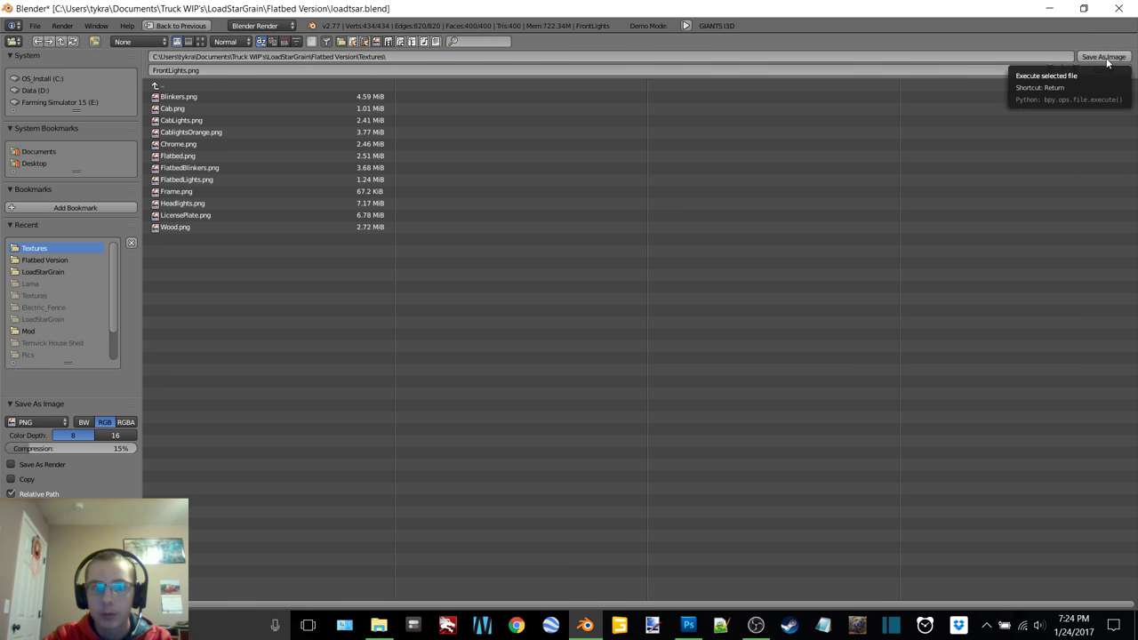
{"action": "key", "text": "Return"}
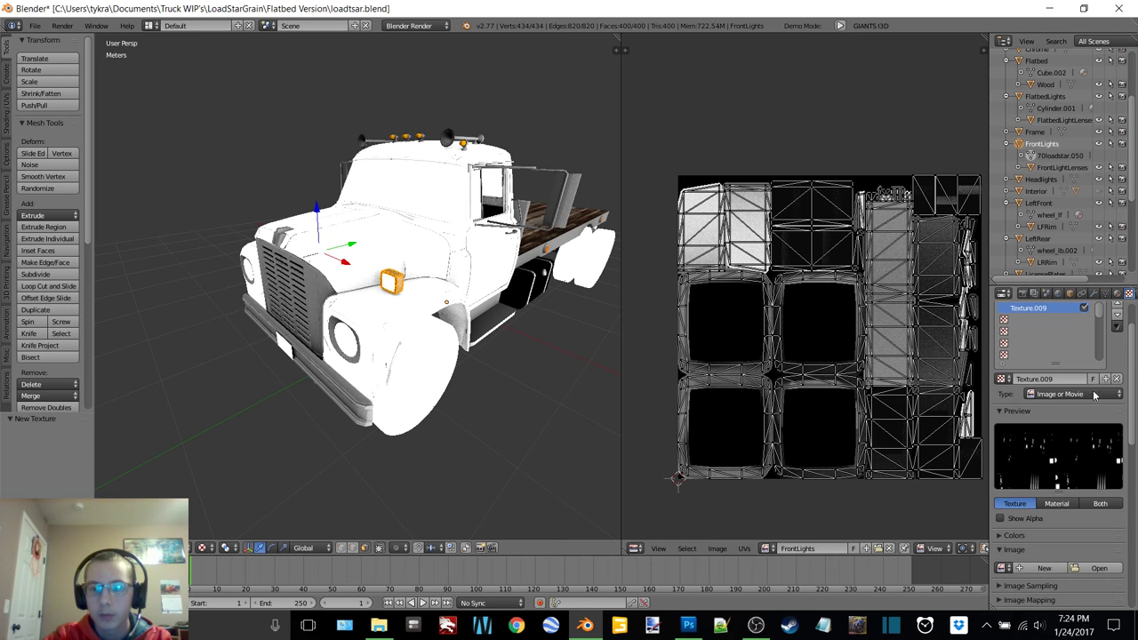
- Load FrontLights.png into a new texture on the FrontLights object and return to Object Mode
{"action": "scroll", "coordinate": [1098, 568], "scroll_direction": "down", "scroll_amount": 2}
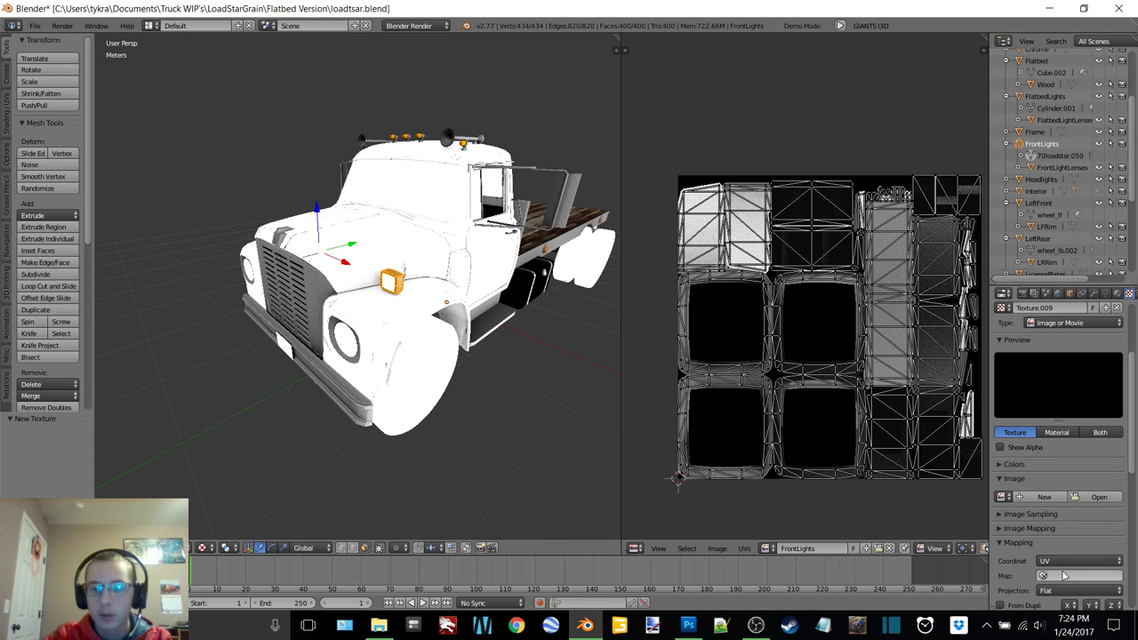
{"action": "left_click", "coordinate": [1105, 497]}
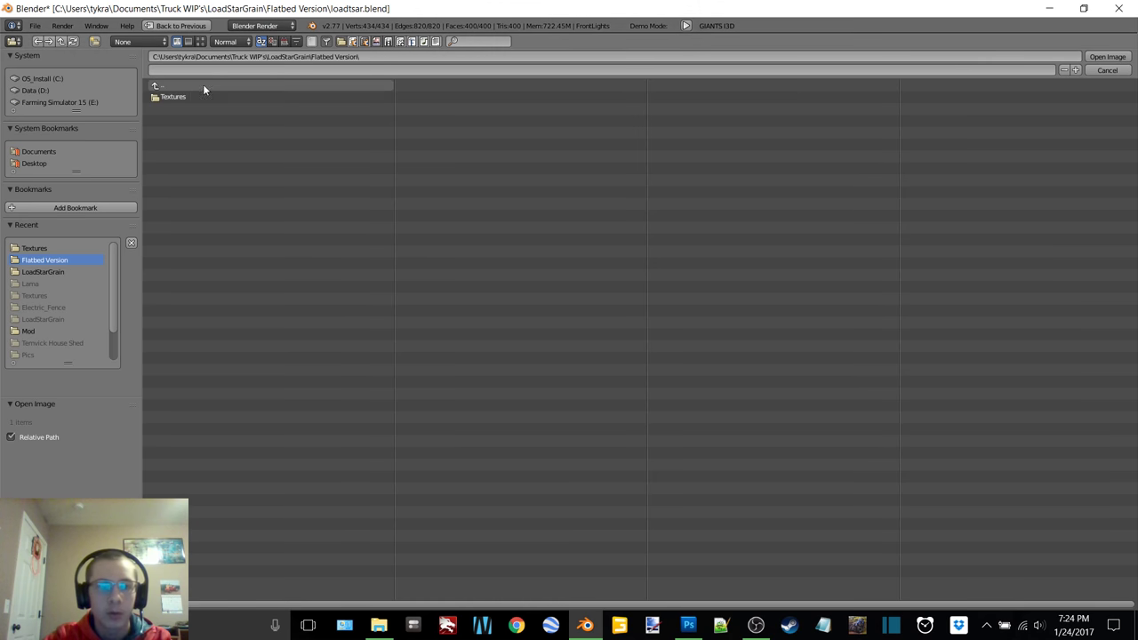
{"action": "double_click", "coordinate": [212, 203]}
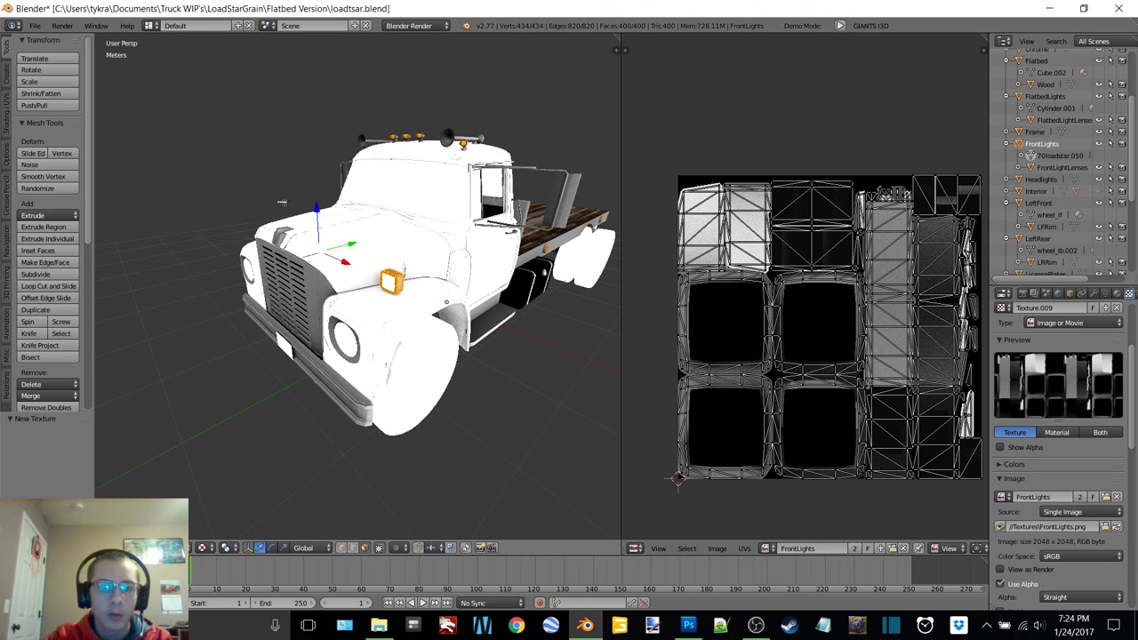
{"action": "key", "text": "Tab"}
{"action": "left_click", "coordinate": [340, 222]}
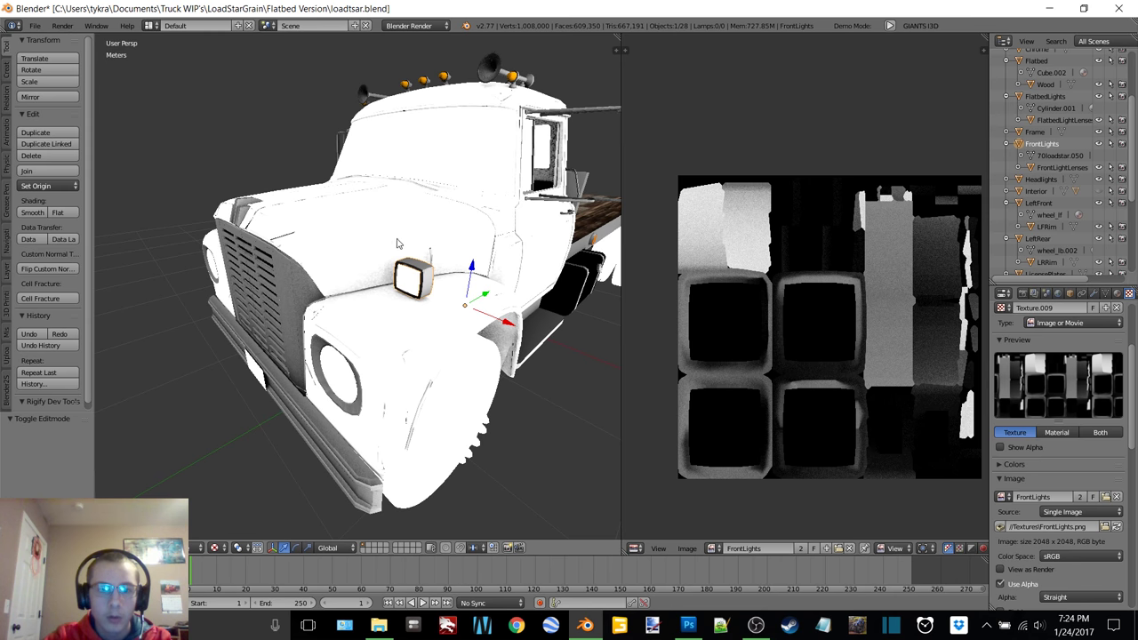
{"action": "middle_click_drag", "start_coordinate": [397, 238], "coordinate": [430, 192]}
{"action": "scroll", "coordinate": [407, 214], "scroll_direction": "up", "scroll_amount": 2}
{"action": "scroll", "coordinate": [430, 192], "scroll_direction": "down", "scroll_amount": 1}
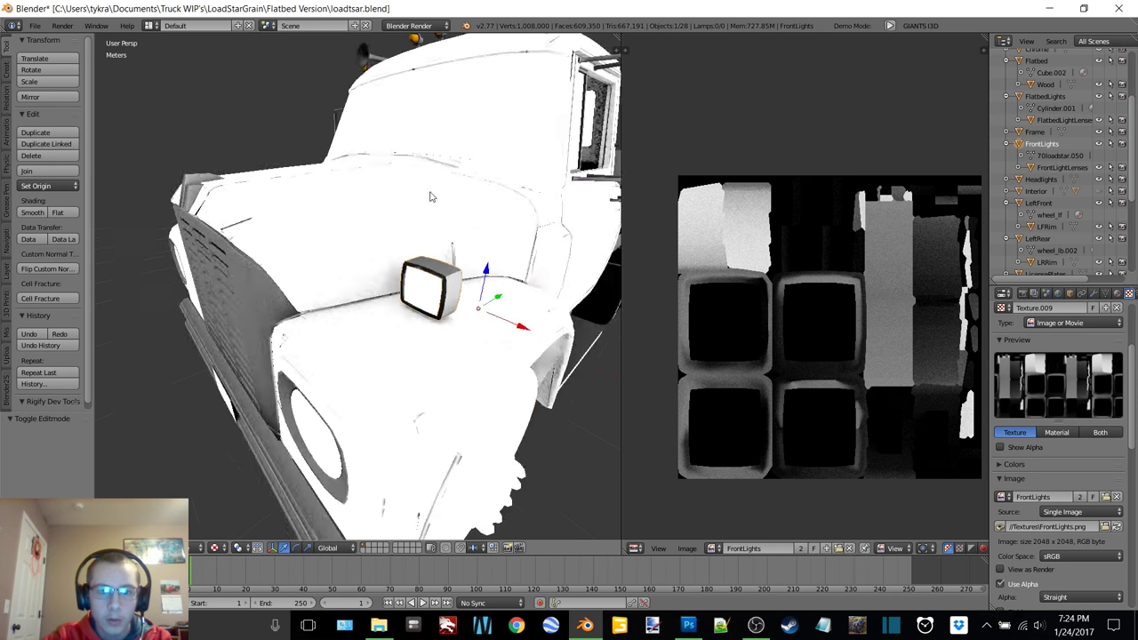
{"action": "scroll", "coordinate": [429, 196], "scroll_direction": "down", "scroll_amount": 5}
- Open the FrontLightLenses object for editing and assign Blinkers.png from the Textures folder to its UVs
{"action": "left_click", "coordinate": [1063, 167]}
{"action": "key", "text": "Tab"}
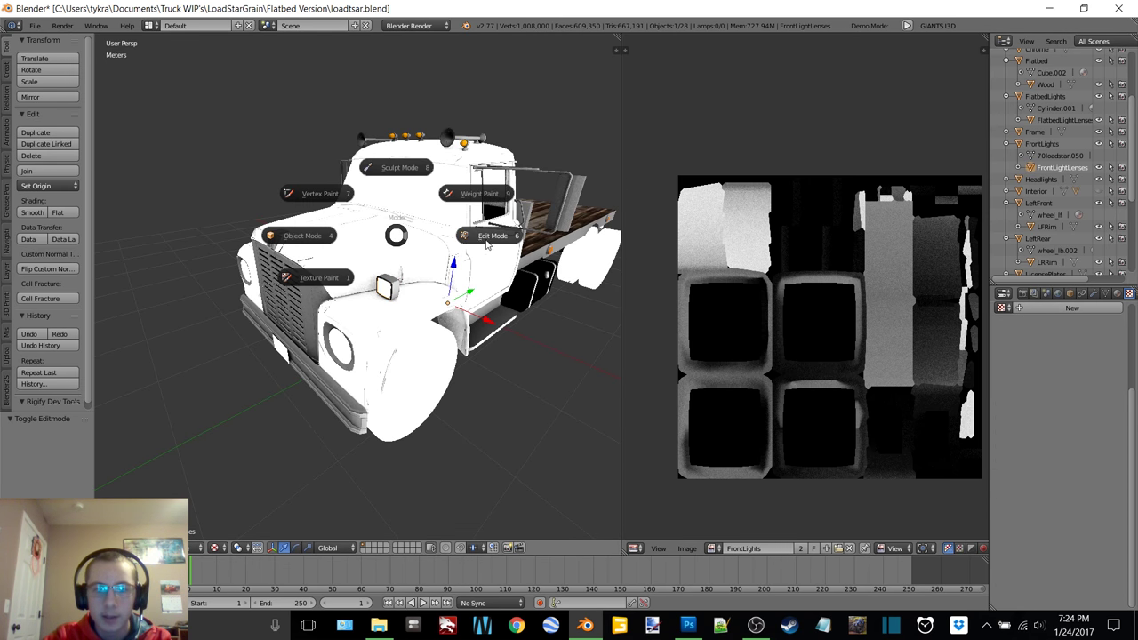
{"action": "left_click", "coordinate": [489, 238]}
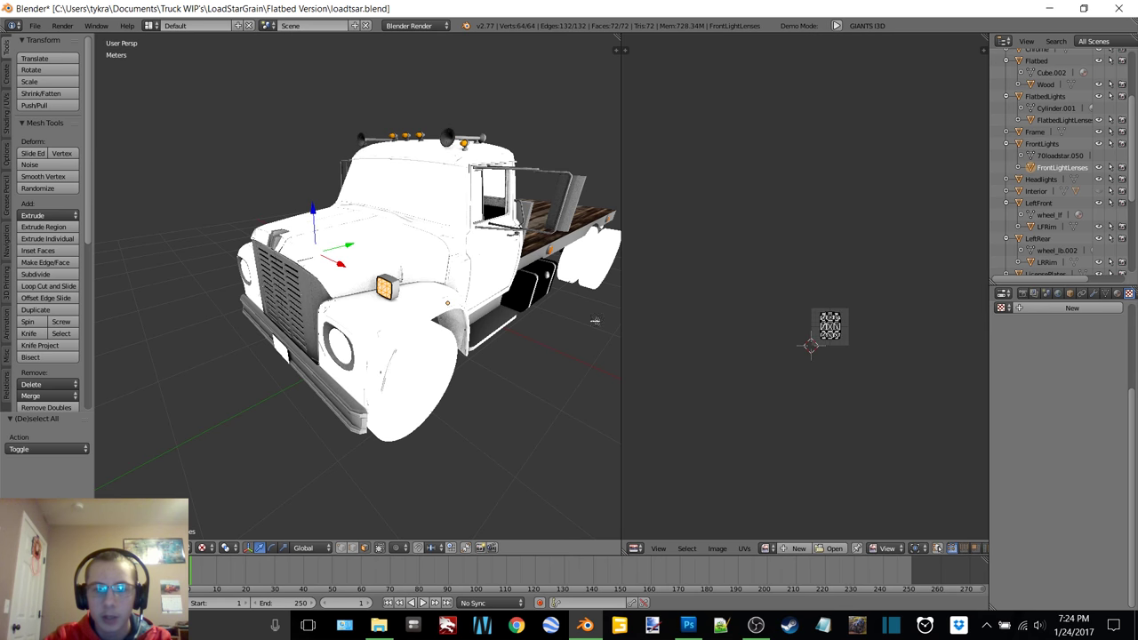
{"action": "left_click", "coordinate": [832, 548]}
{"action": "left_click", "coordinate": [184, 97]}
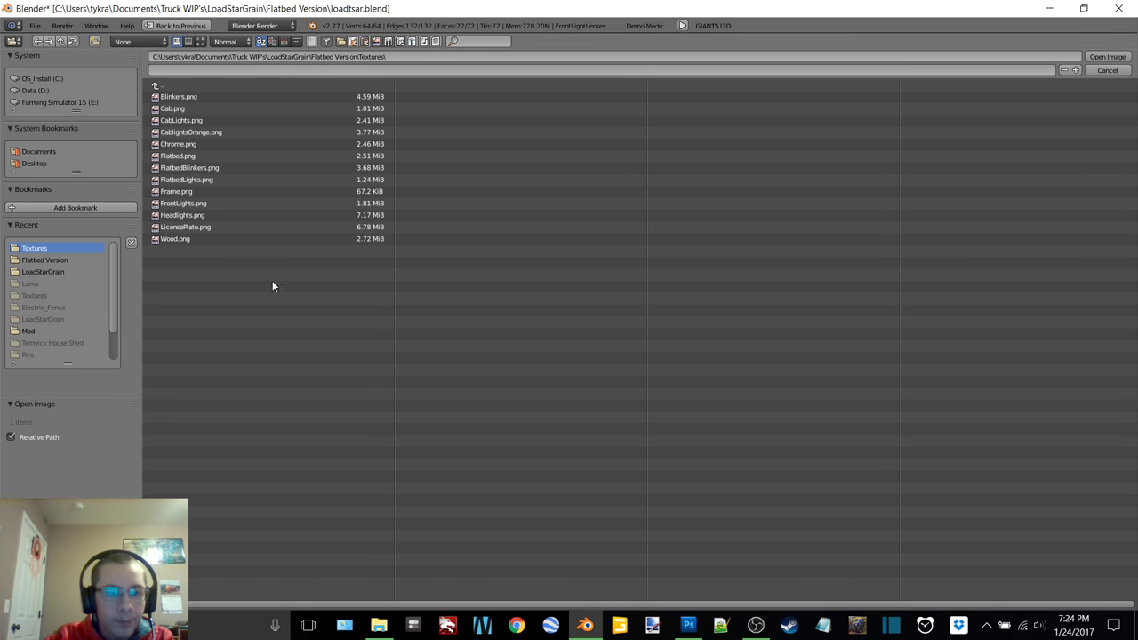
{"action": "double_click", "coordinate": [194, 97]}
- Scale all the front light lens UVs by about 1.56 along X and reposition them over the red lens image
{"action": "key", "text": "KP_Decimal"}
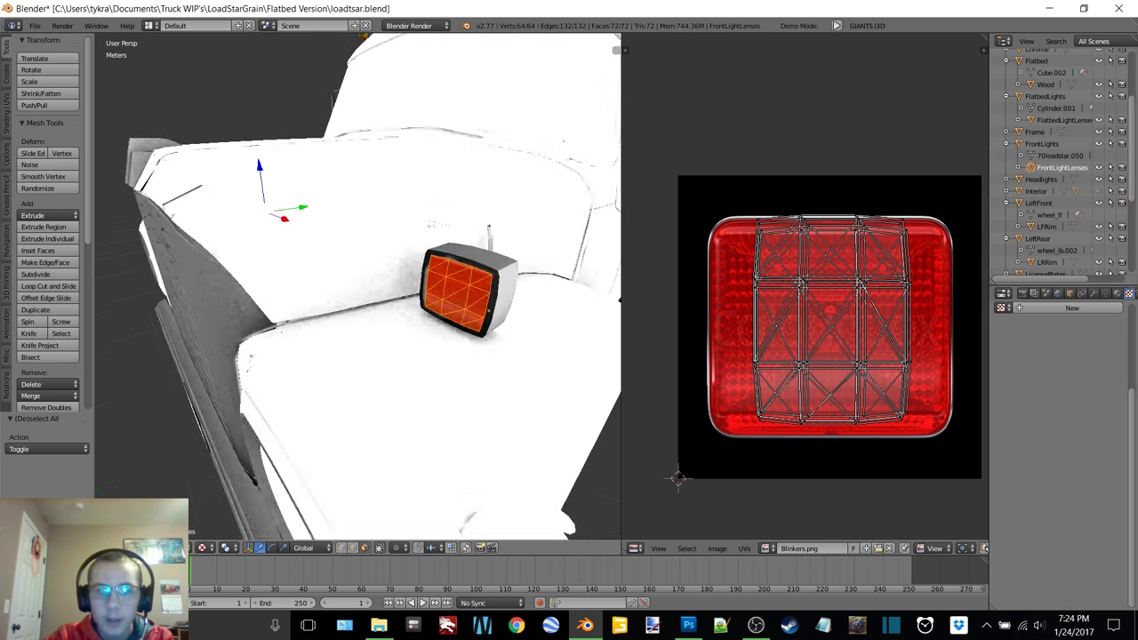
{"action": "scroll", "coordinate": [433, 225], "scroll_direction": "up", "scroll_amount": 3}
{"action": "scroll", "coordinate": [433, 225], "scroll_direction": "down", "scroll_amount": 3}
{"action": "middle_click_drag", "start_coordinate": [432, 225], "coordinate": [448, 186]}
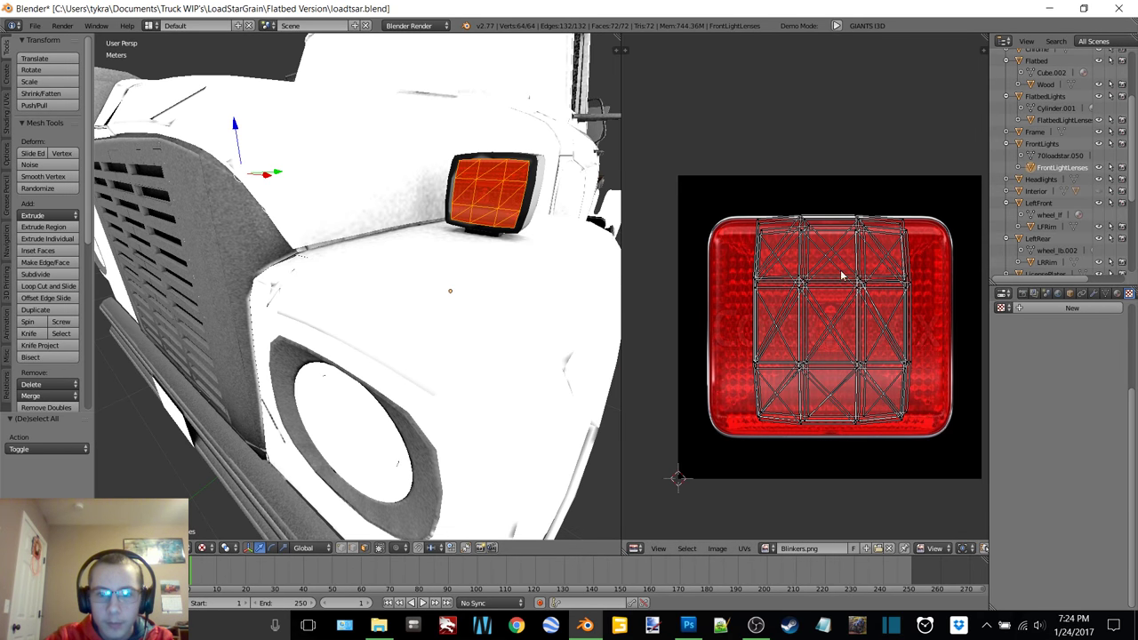
{"action": "key", "text": "a"}
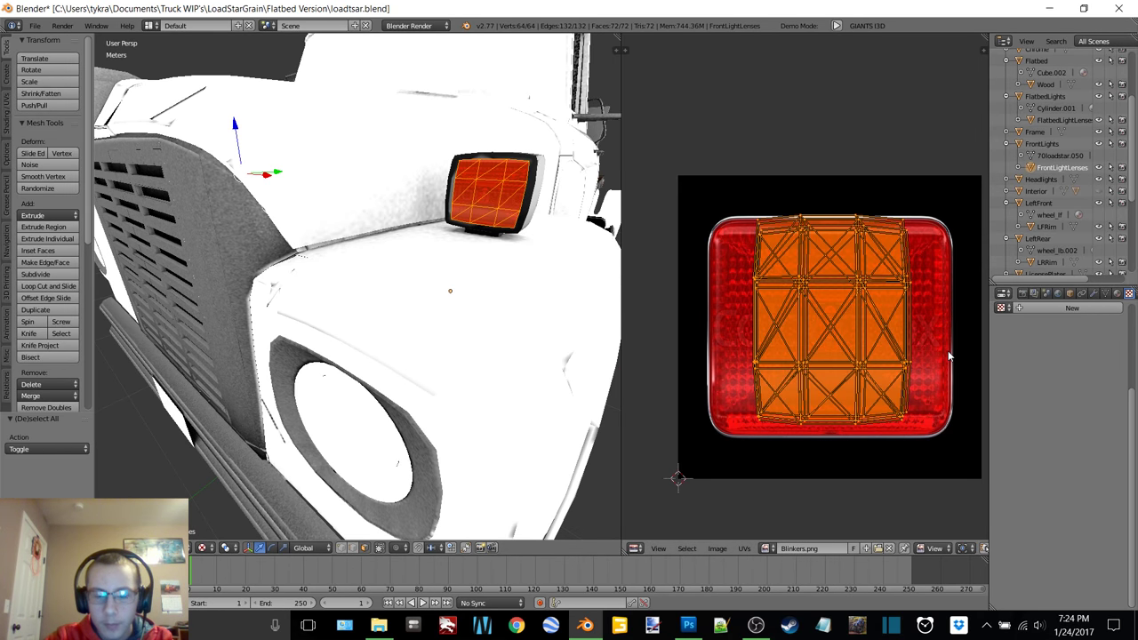
{"action": "key", "text": "s"}
{"action": "key", "text": "x"}
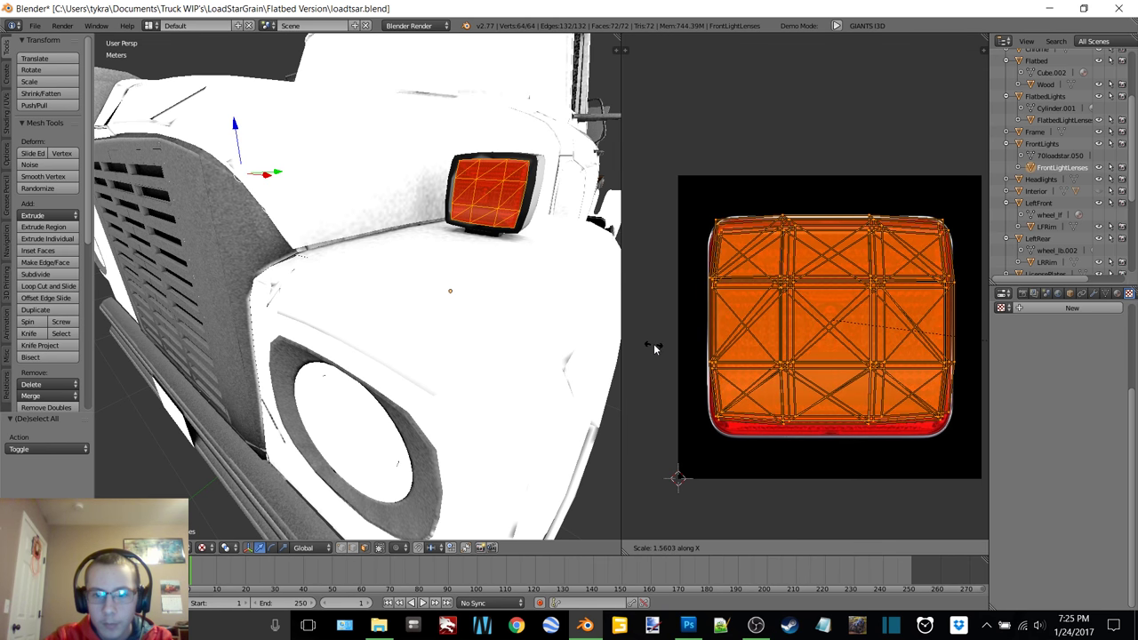
{"action": "left_click", "coordinate": [662, 351]}
{"action": "key", "text": "g"}
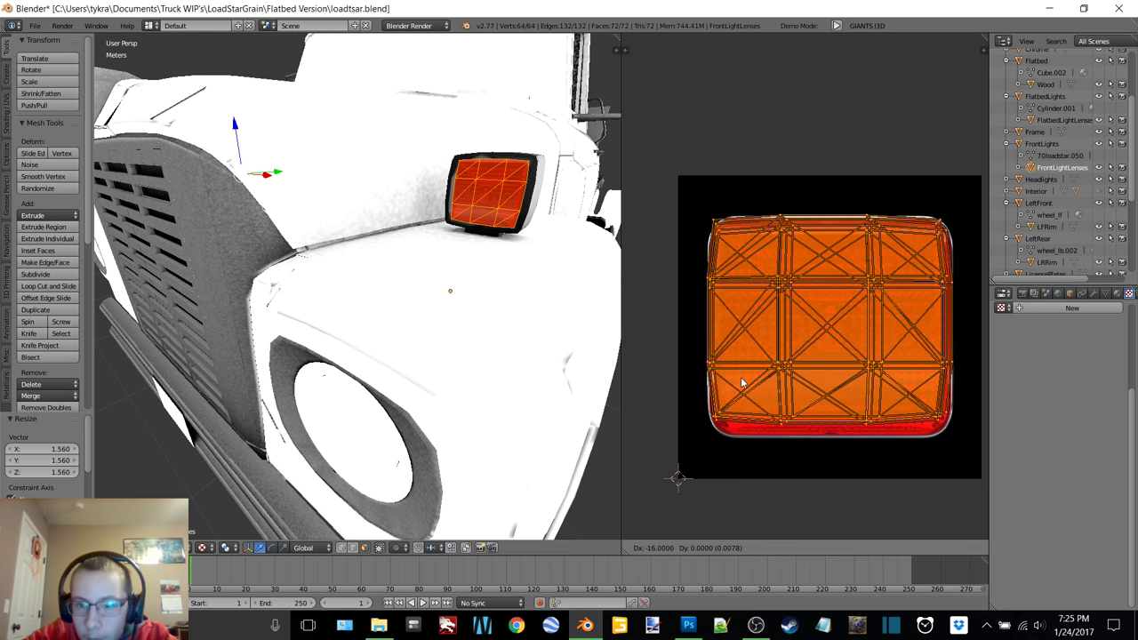
- Scale the front light lens UVs by about 1.07 along Y and move them down to cover the red blinker image
{"action": "left_click", "coordinate": [741, 382]}
{"action": "key", "text": "s"}
{"action": "key", "text": "y"}
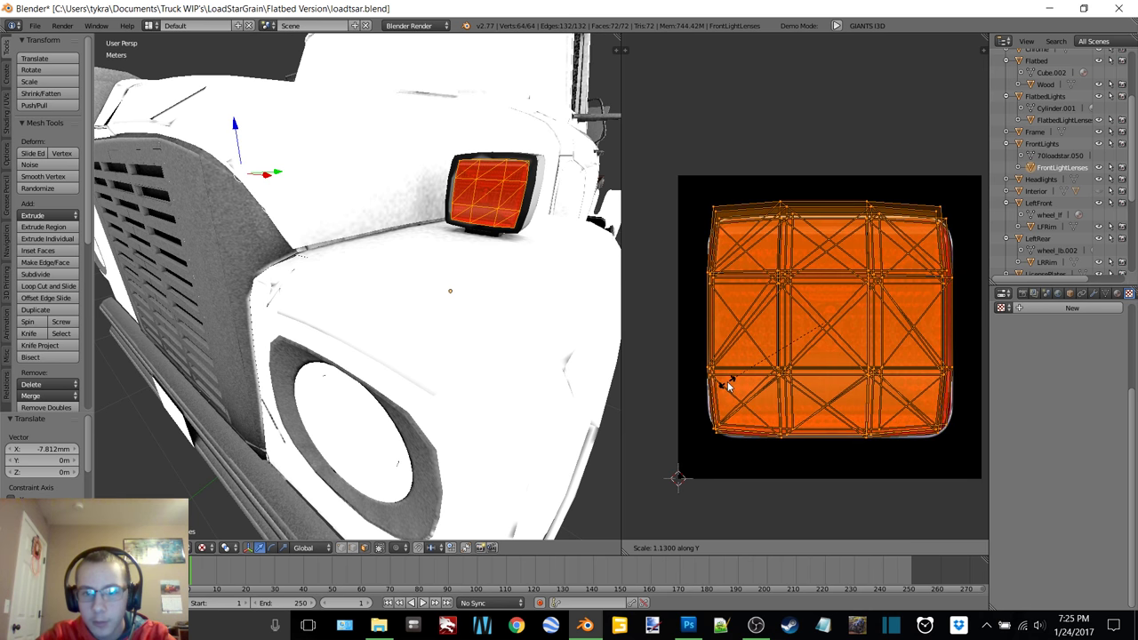
{"action": "left_click", "coordinate": [728, 382]}
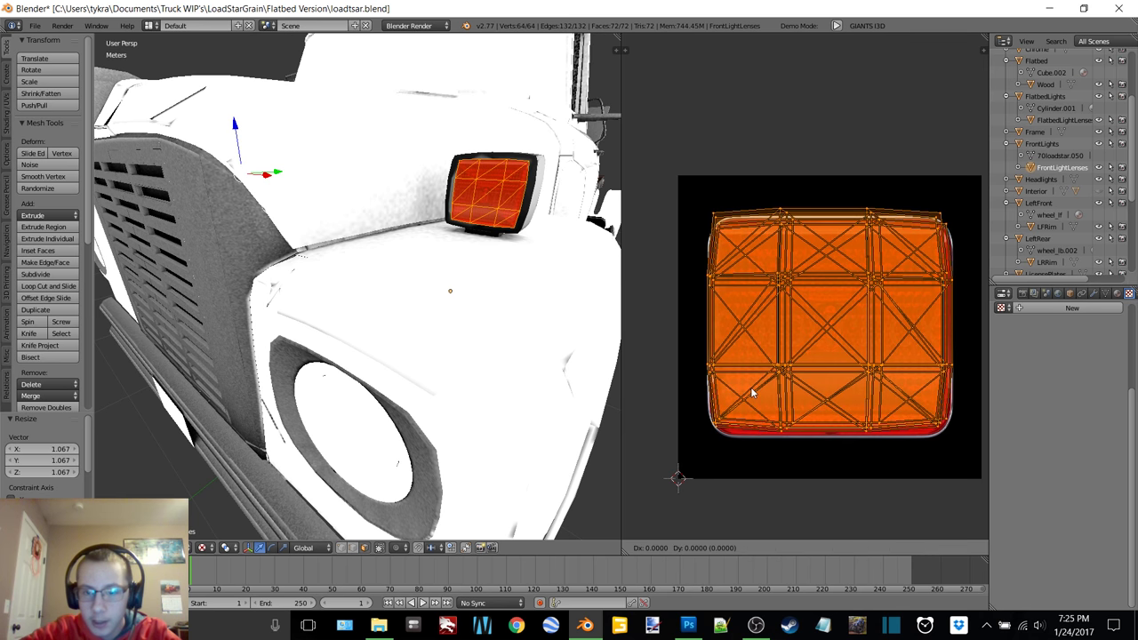
{"action": "key", "text": "g"}
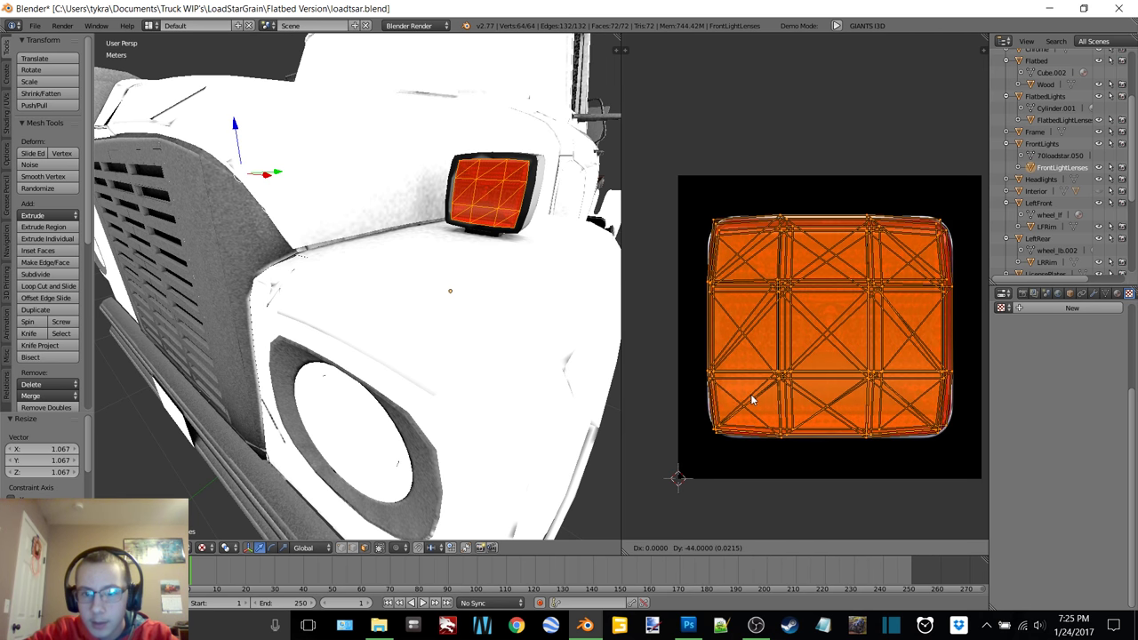
{"action": "left_click", "coordinate": [751, 399]}
- Examine the textured front light lenses on the truck from several angles and distances
{"action": "middle_click_drag", "start_coordinate": [510, 260], "coordinate": [366, 307]}
{"action": "scroll", "coordinate": [367, 308], "scroll_direction": "up", "scroll_amount": 4}
{"action": "scroll", "coordinate": [365, 307], "scroll_direction": "up", "scroll_amount": 2}
{"action": "scroll", "coordinate": [356, 311], "scroll_direction": "down", "scroll_amount": 5}
{"action": "scroll", "coordinate": [346, 318], "scroll_direction": "down", "scroll_amount": 6}
{"action": "middle_click_drag", "start_coordinate": [442, 294], "coordinate": [333, 305]}
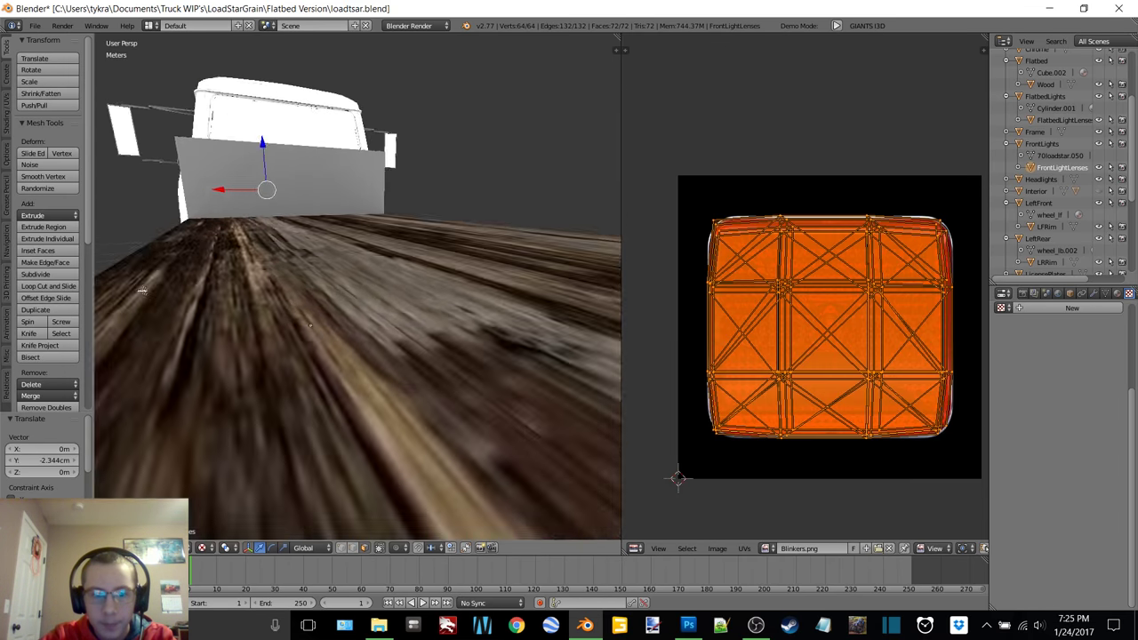
{"action": "scroll", "coordinate": [334, 306], "scroll_direction": "down", "scroll_amount": 4}
{"action": "middle_click_drag", "start_coordinate": [250, 288], "coordinate": [462, 305]}
{"action": "scroll", "coordinate": [463, 305], "scroll_direction": "up", "scroll_amount": 3}
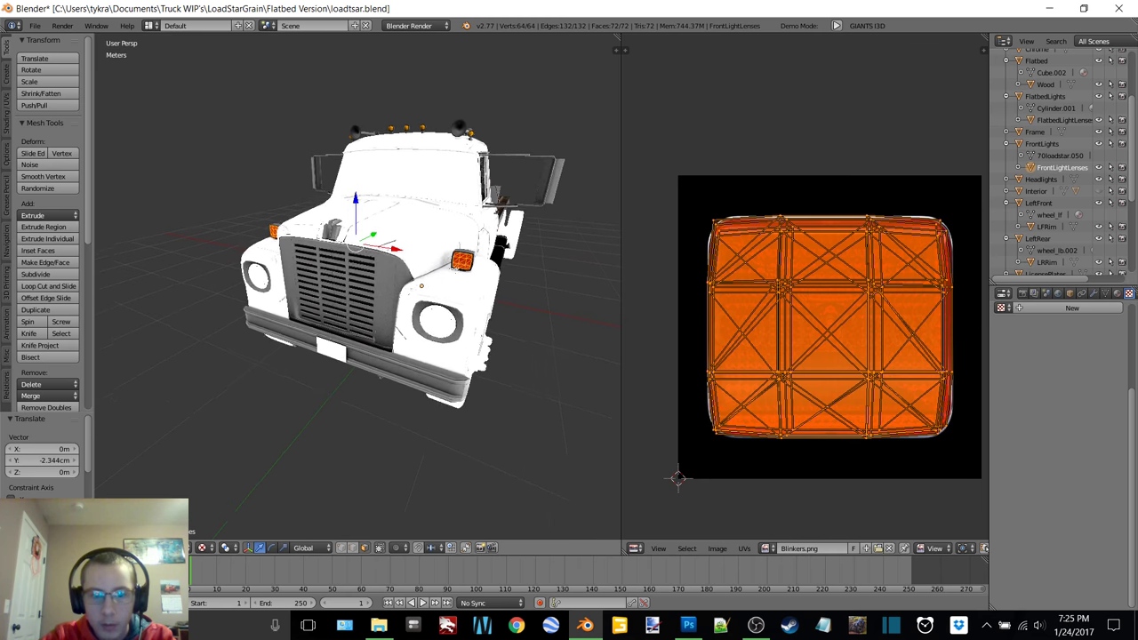
{"action": "scroll", "coordinate": [1053, 271], "scroll_direction": "down", "scroll_amount": 2}
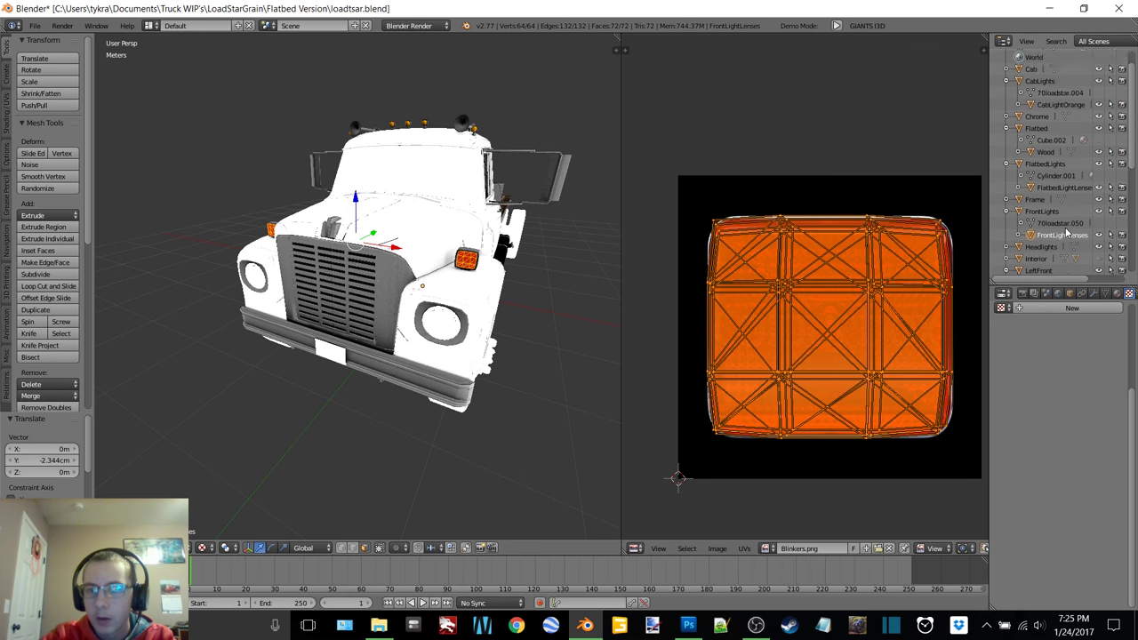
- Save the Blinkers.png image and load it from the Textures folder into a new texture for the front light lenses
{"action": "scroll", "coordinate": [1084, 360], "scroll_direction": "up", "scroll_amount": 3}
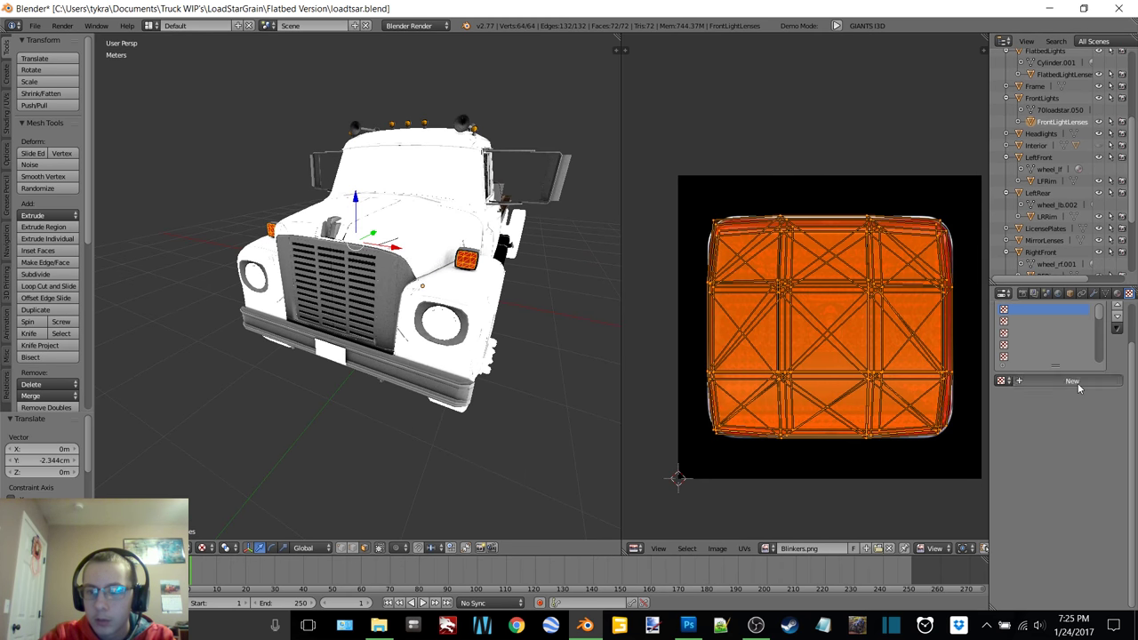
{"action": "left_click", "coordinate": [1073, 382]}
{"action": "left_click", "coordinate": [717, 549]}
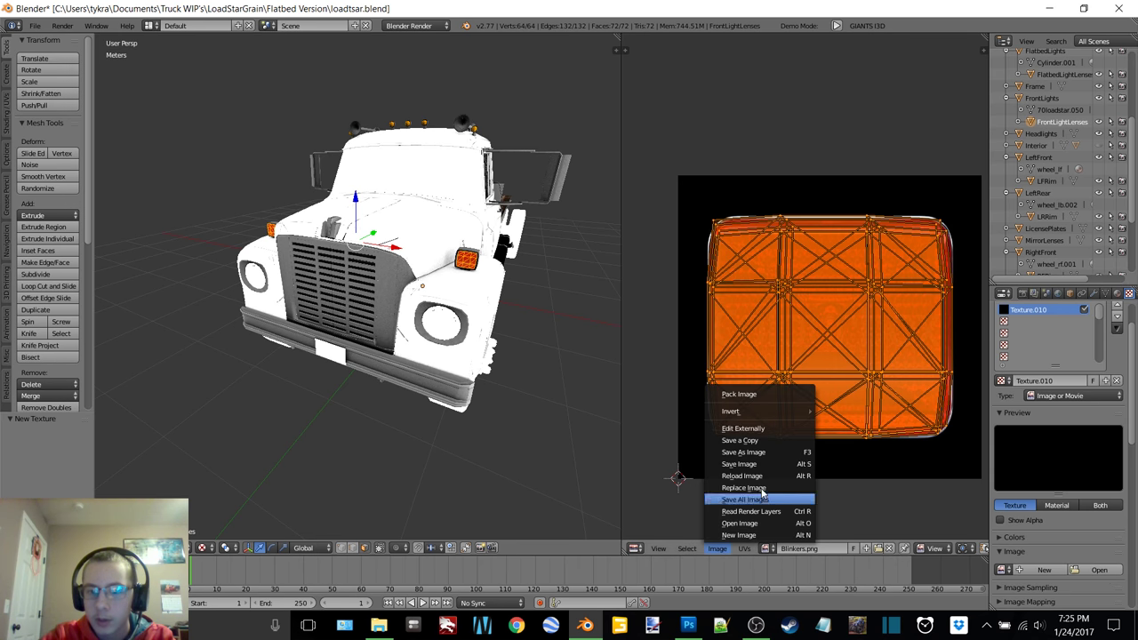
{"action": "left_click", "coordinate": [745, 463]}
{"action": "key", "text": "alt+o"}
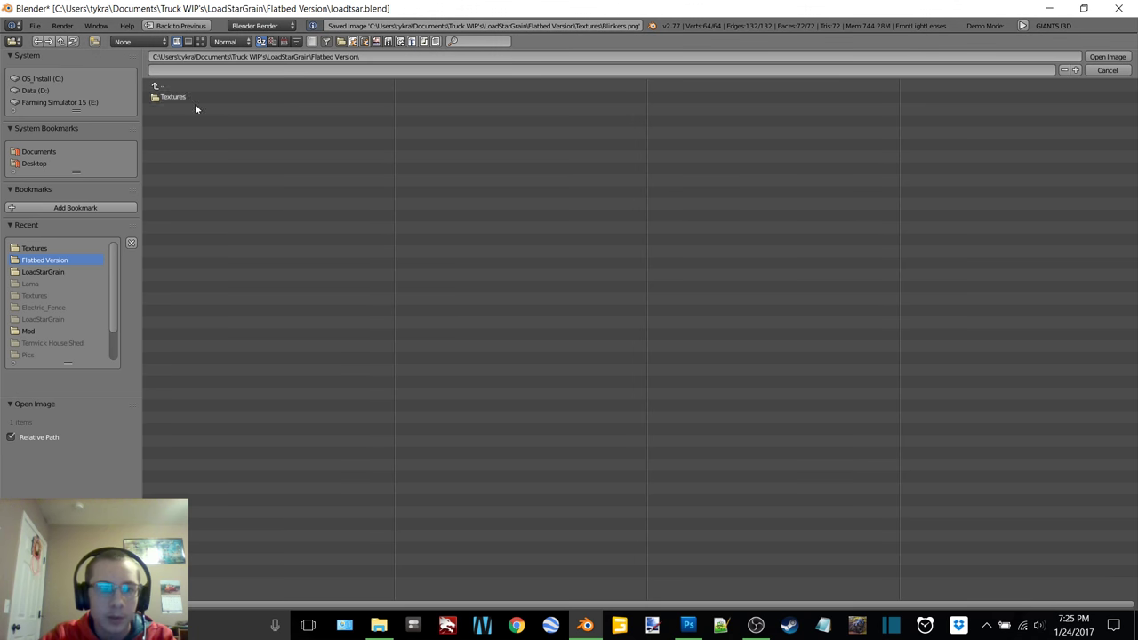
{"action": "double_click", "coordinate": [183, 97]}
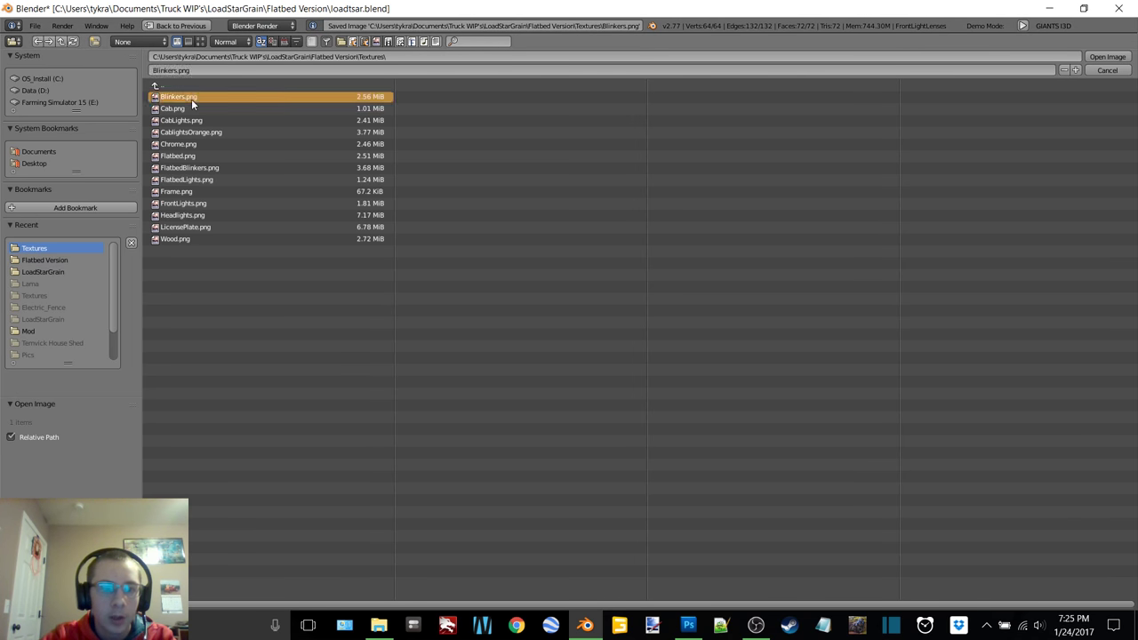
{"action": "key", "text": "Tab"}
{"action": "left_click", "coordinate": [326, 189]}
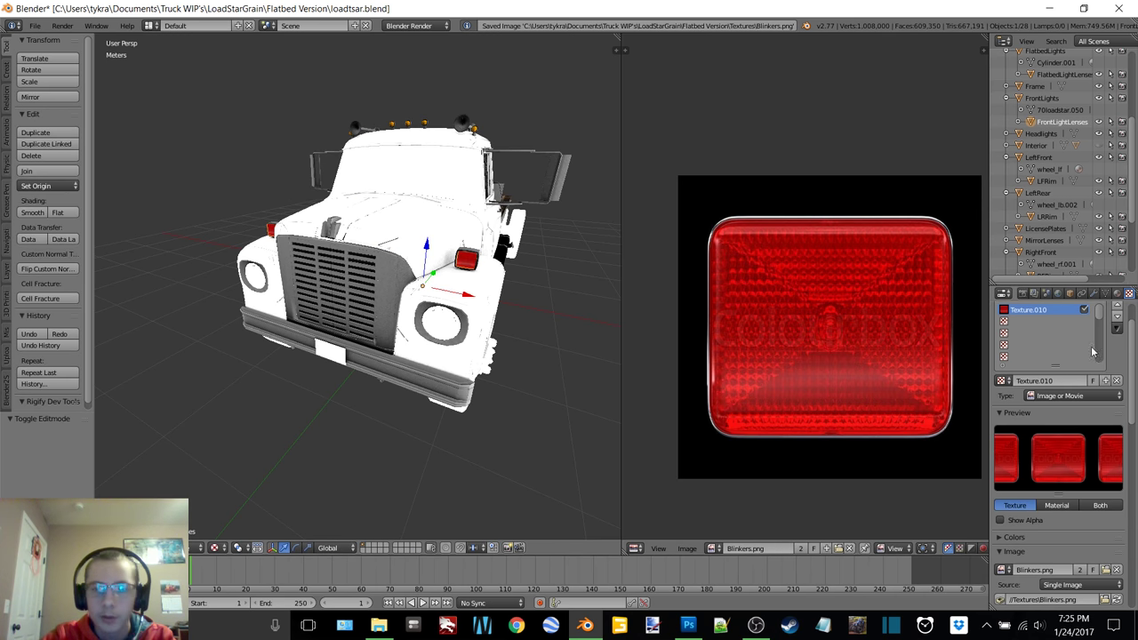
- Switch to the Headlights object in Edit Mode and select all its geometry to show its UV layout
{"action": "left_click", "coordinate": [1117, 294]}
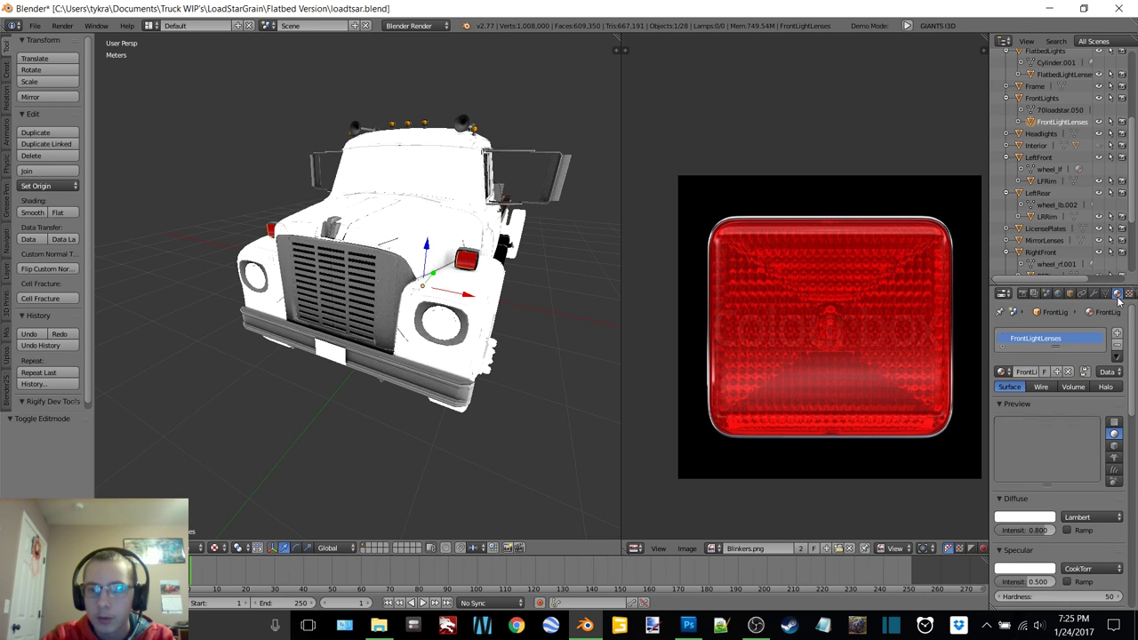
{"action": "left_click", "coordinate": [1051, 133]}
{"action": "key", "text": "Tab"}
{"action": "left_click", "coordinate": [493, 256]}
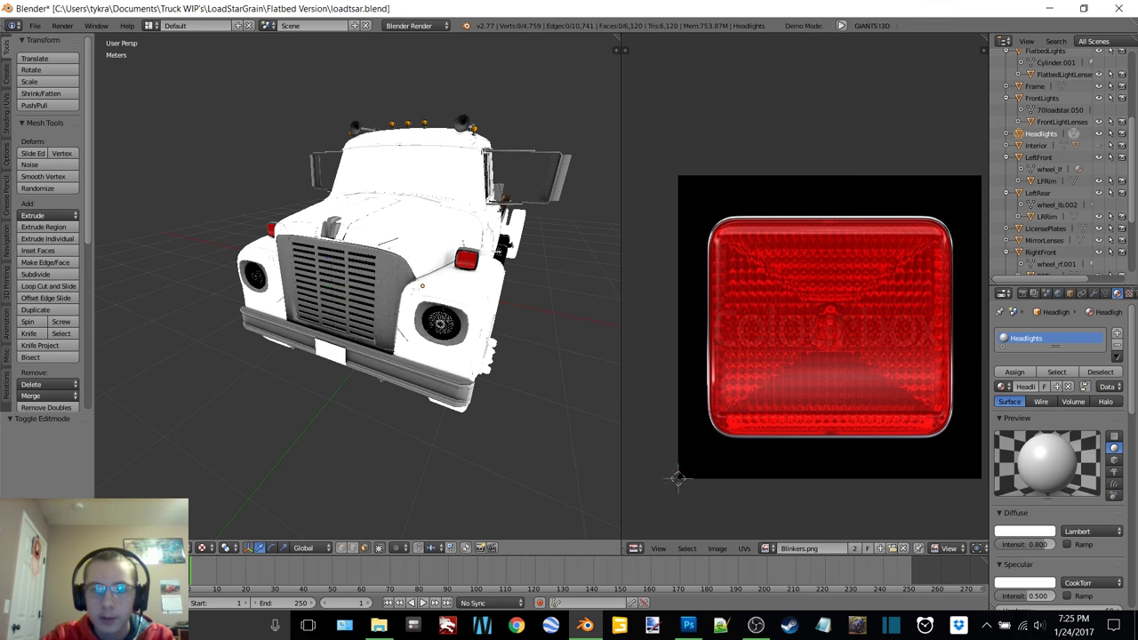
{"action": "key", "text": "a"}
{"action": "scroll", "coordinate": [787, 405], "scroll_direction": "up", "scroll_amount": 9}
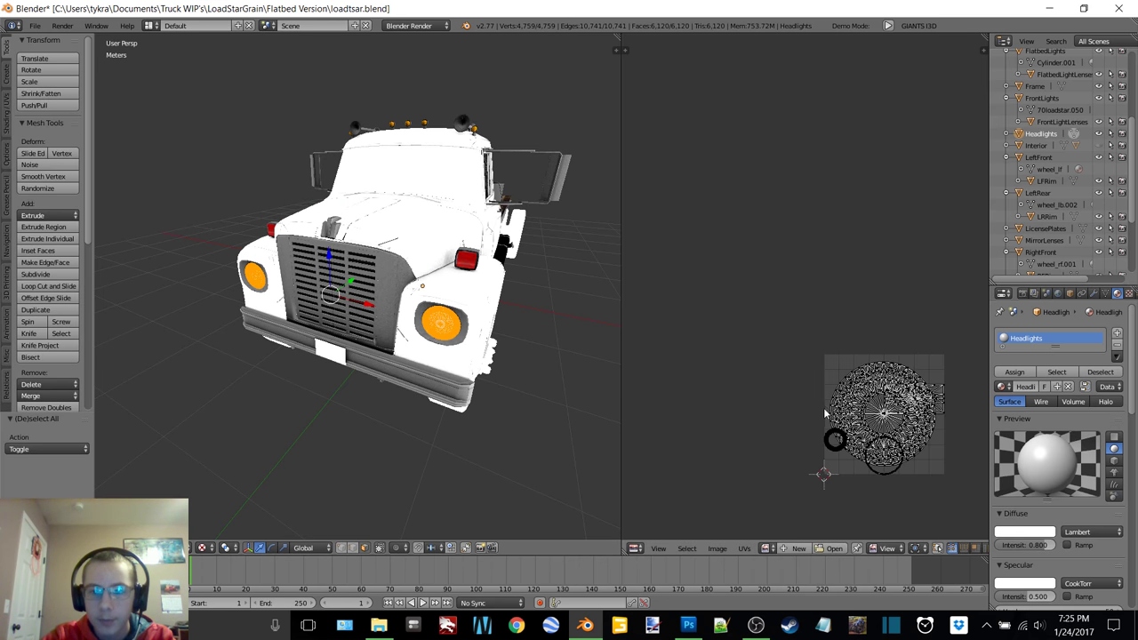
{"action": "middle_click_drag", "start_coordinate": [740, 305], "coordinate": [789, 308]}
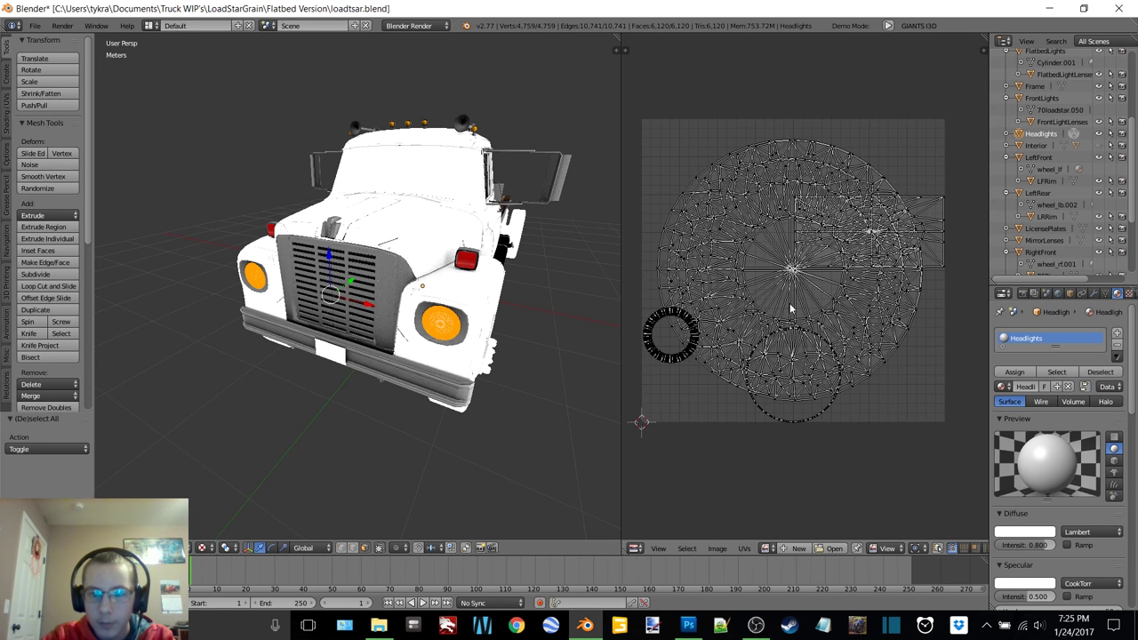
- Open Headlights.png from the Textures folder as the image behind the headlight UVs
{"action": "left_click", "coordinate": [832, 548]}
{"action": "left_click", "coordinate": [166, 96]}
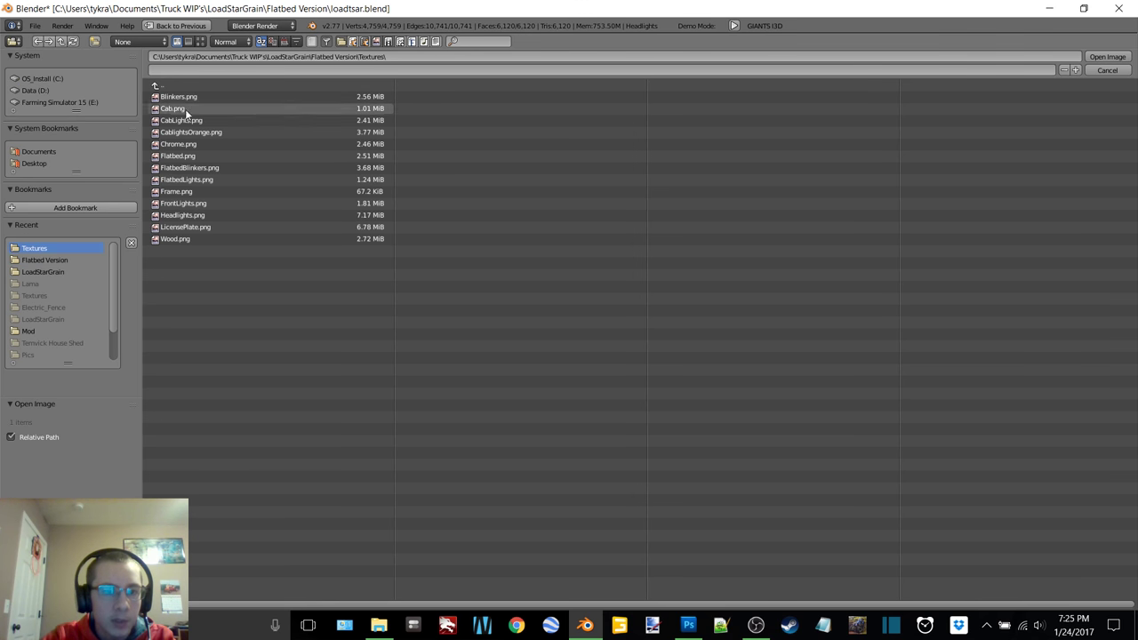
{"action": "double_click", "coordinate": [210, 214]}
{"action": "scroll", "coordinate": [784, 257], "scroll_direction": "down", "scroll_amount": 4}
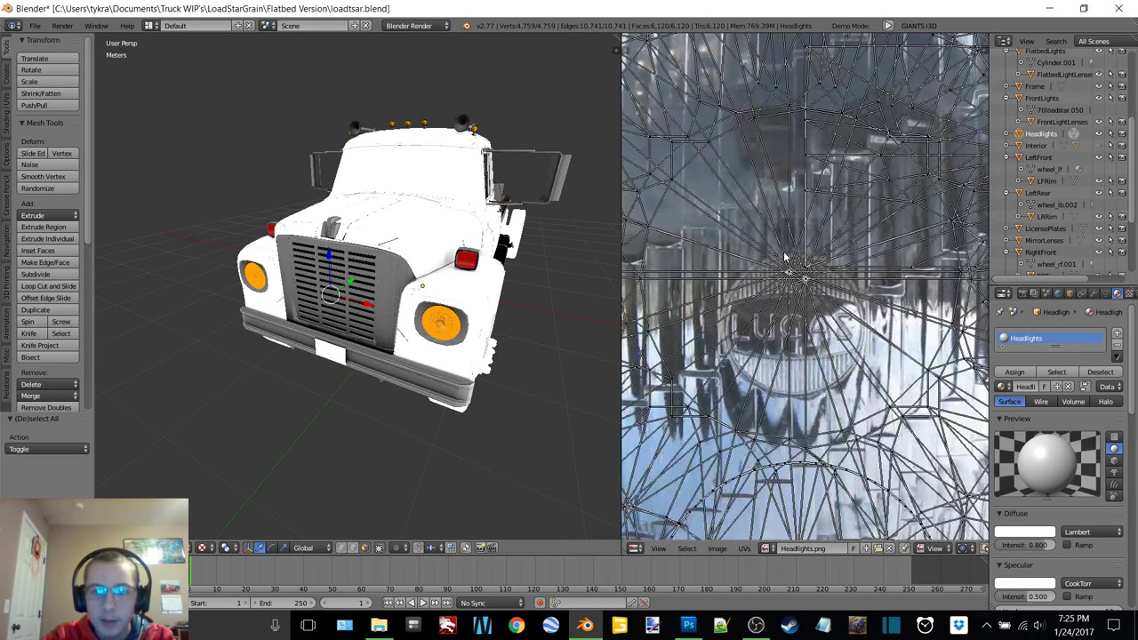
{"action": "scroll", "coordinate": [783, 257], "scroll_direction": "down", "scroll_amount": 2}
- Examine how the headlight image sits on the truck's headlight in Object Mode
{"action": "scroll", "coordinate": [457, 287], "scroll_direction": "up", "scroll_amount": 4}
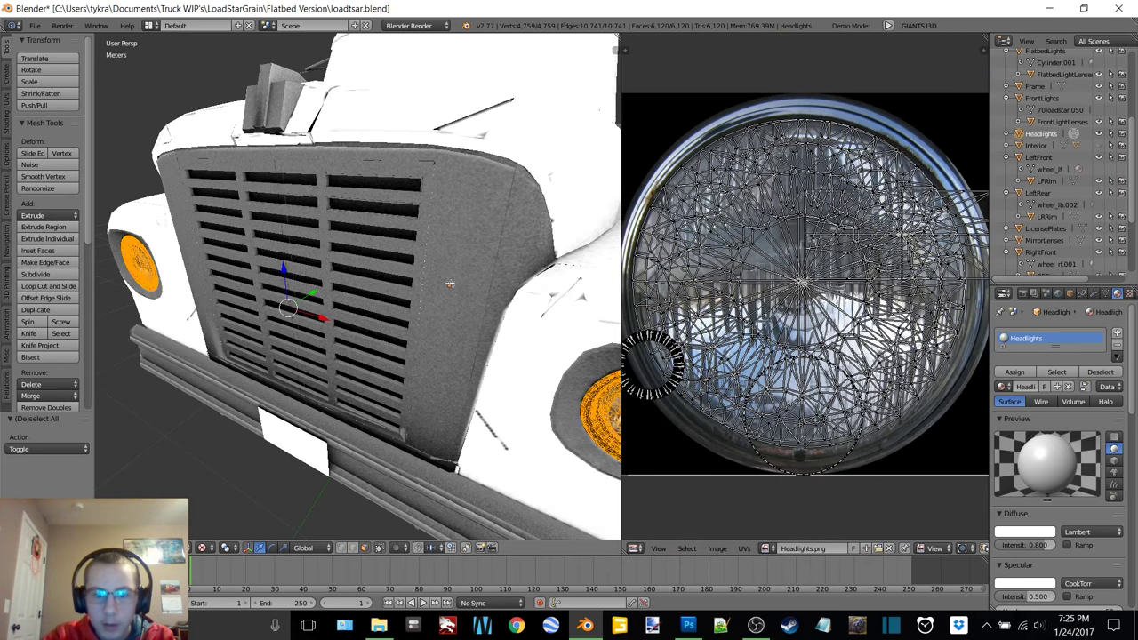
{"action": "middle_click_drag", "start_coordinate": [457, 287], "coordinate": [408, 253], "text": "shift"}
{"action": "scroll", "coordinate": [408, 254], "scroll_direction": "up", "scroll_amount": 2}
{"action": "scroll", "coordinate": [408, 253], "scroll_direction": "up", "scroll_amount": 1}
{"action": "key", "text": "Tab"}
{"action": "left_click", "coordinate": [333, 252]}
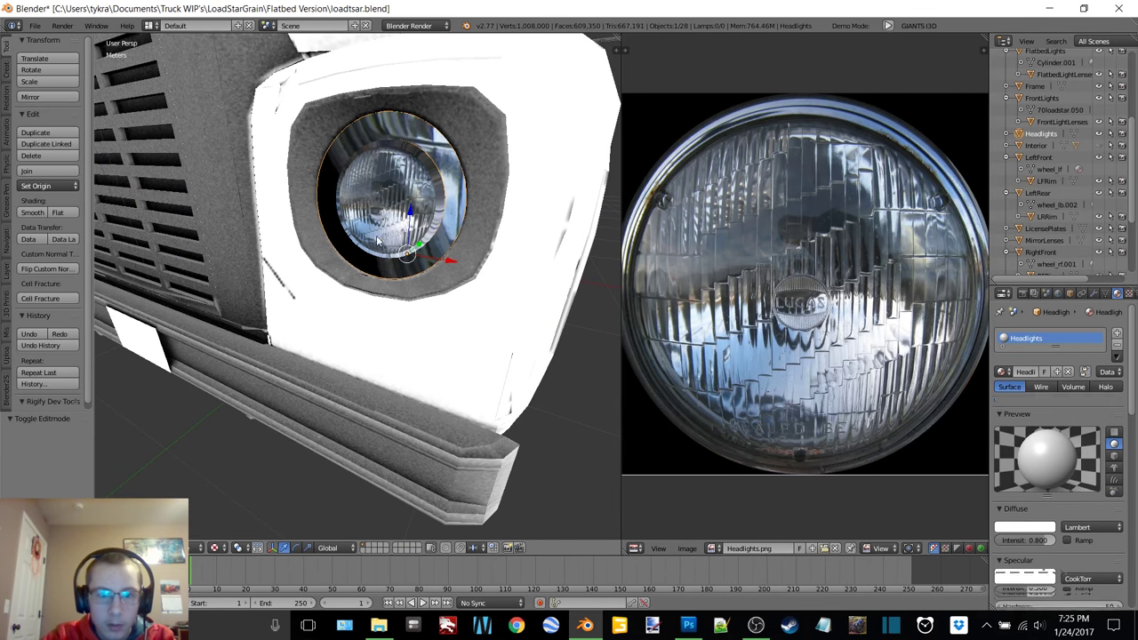
{"action": "scroll", "coordinate": [402, 227], "scroll_direction": "up", "scroll_amount": 1}
{"action": "scroll", "coordinate": [404, 224], "scroll_direction": "up", "scroll_amount": 3}
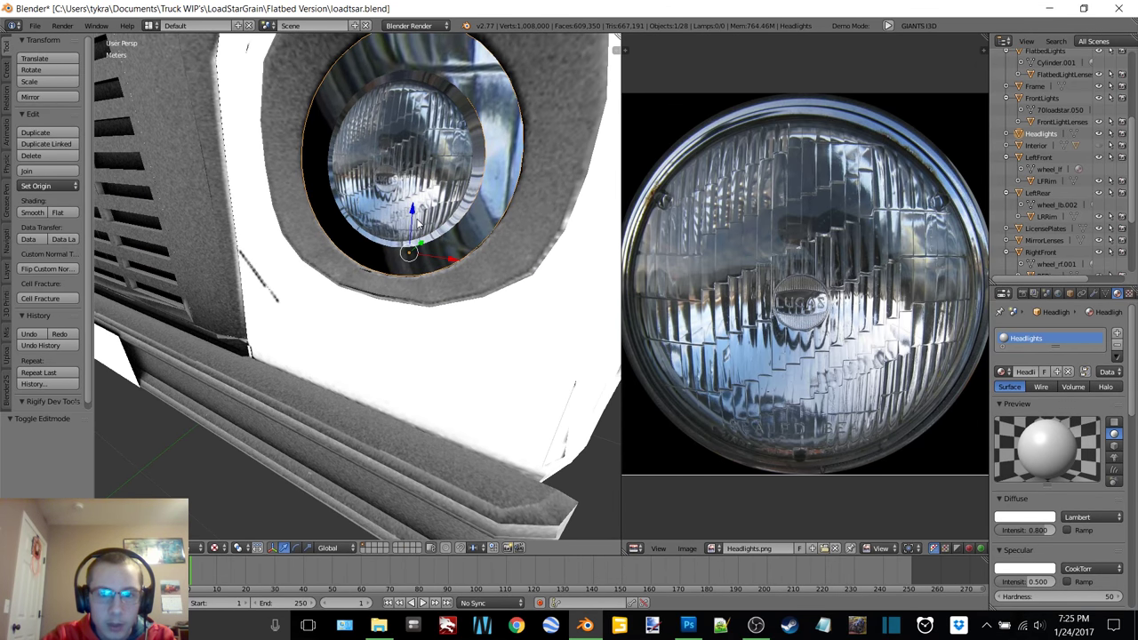
- Scale all headlight UVs by about 1.14 and shift them slightly right and down to match the round lens image
{"action": "key", "text": "Tab"}
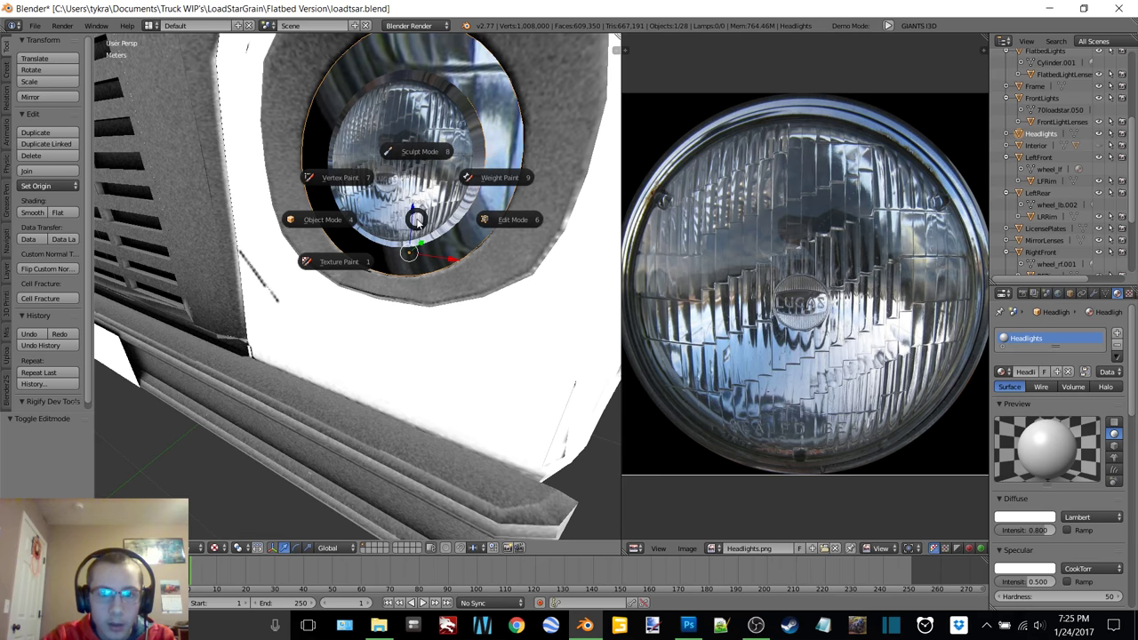
{"action": "left_click", "coordinate": [502, 220]}
{"action": "middle_click_drag", "start_coordinate": [447, 210], "coordinate": [451, 207]}
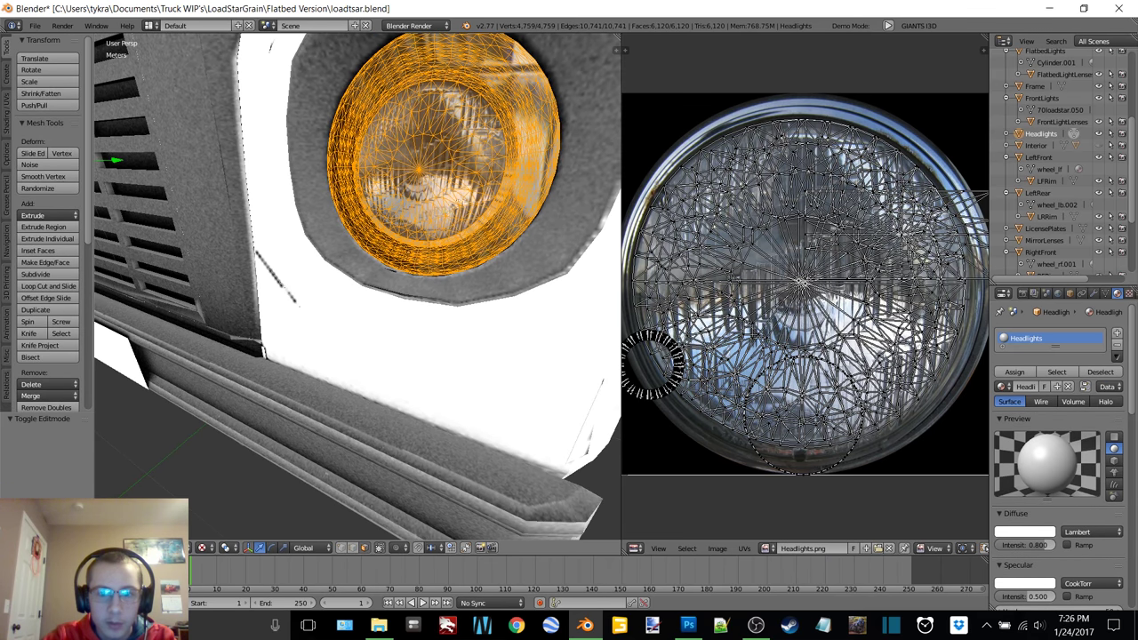
{"action": "scroll", "coordinate": [451, 206], "scroll_direction": "down", "scroll_amount": 5}
{"action": "scroll", "coordinate": [823, 271], "scroll_direction": "down", "scroll_amount": 2}
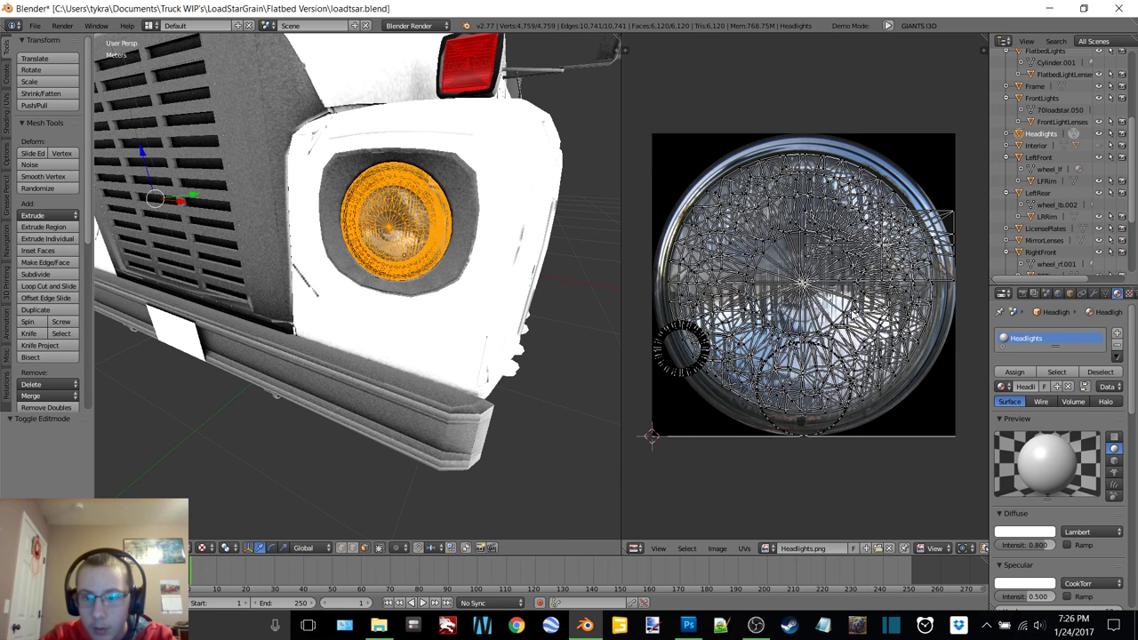
{"action": "key", "text": "a"}
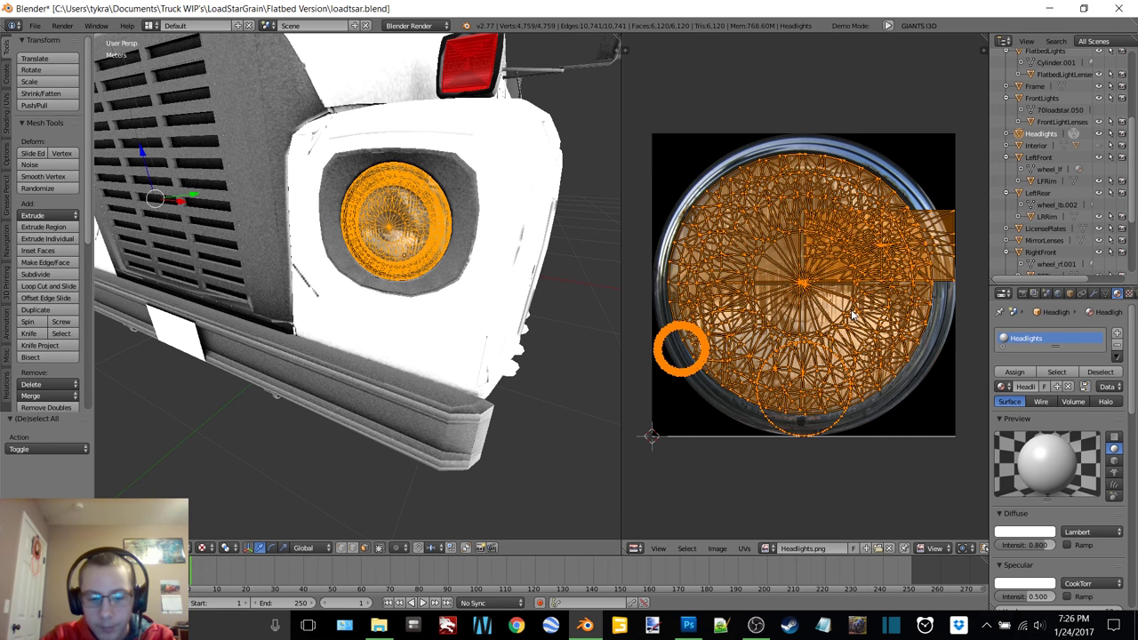
{"action": "key", "text": "s"}
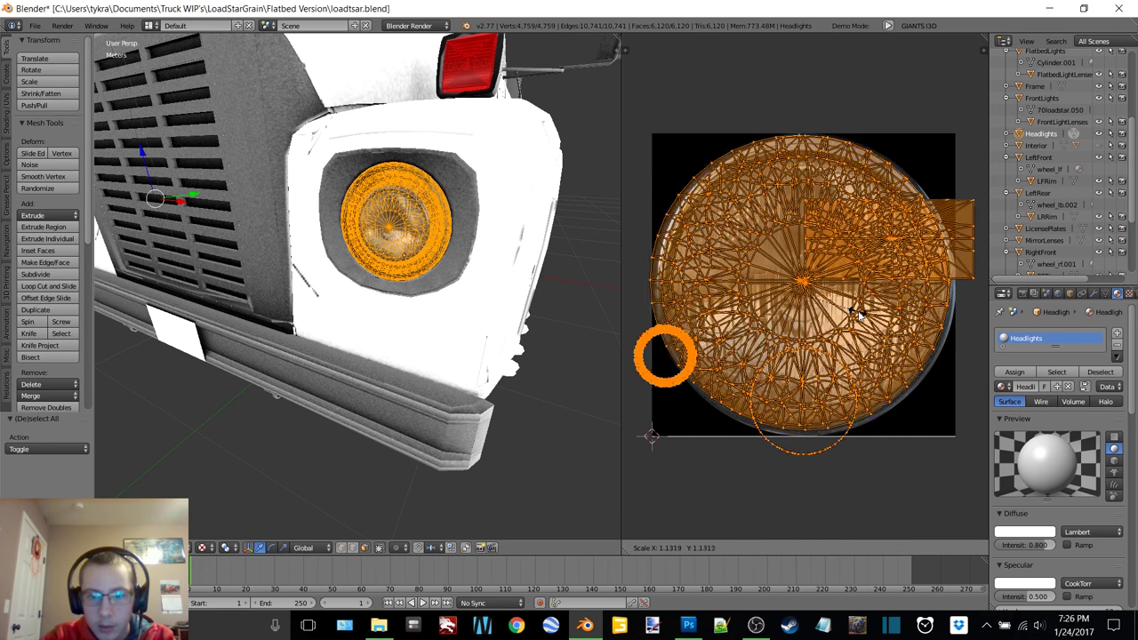
{"action": "left_click", "coordinate": [858, 313]}
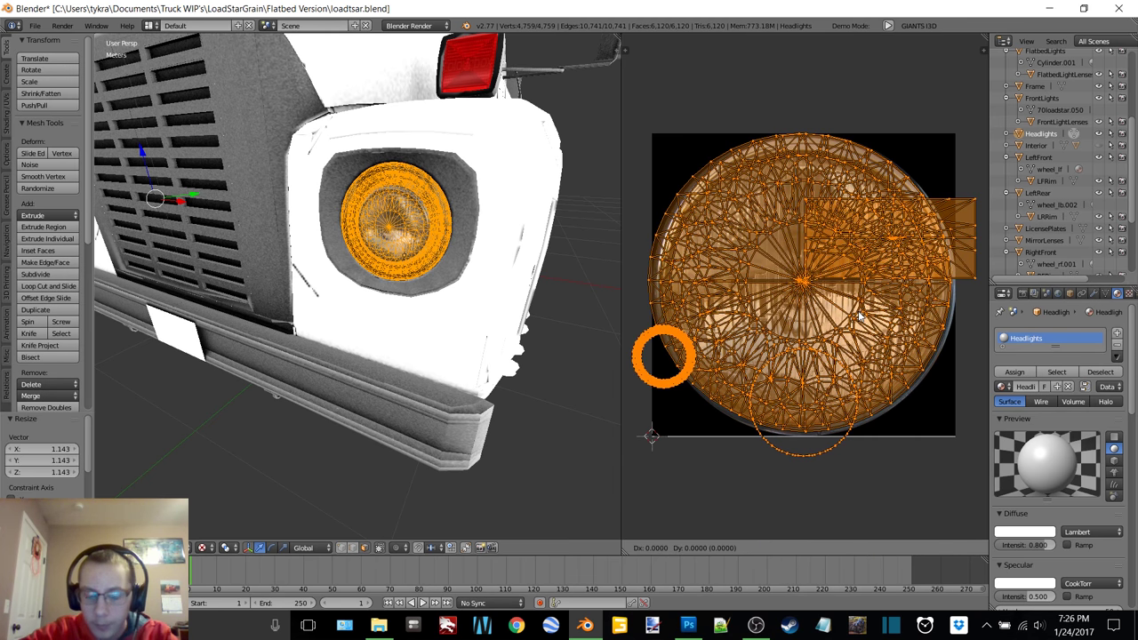
{"action": "key", "text": "g"}
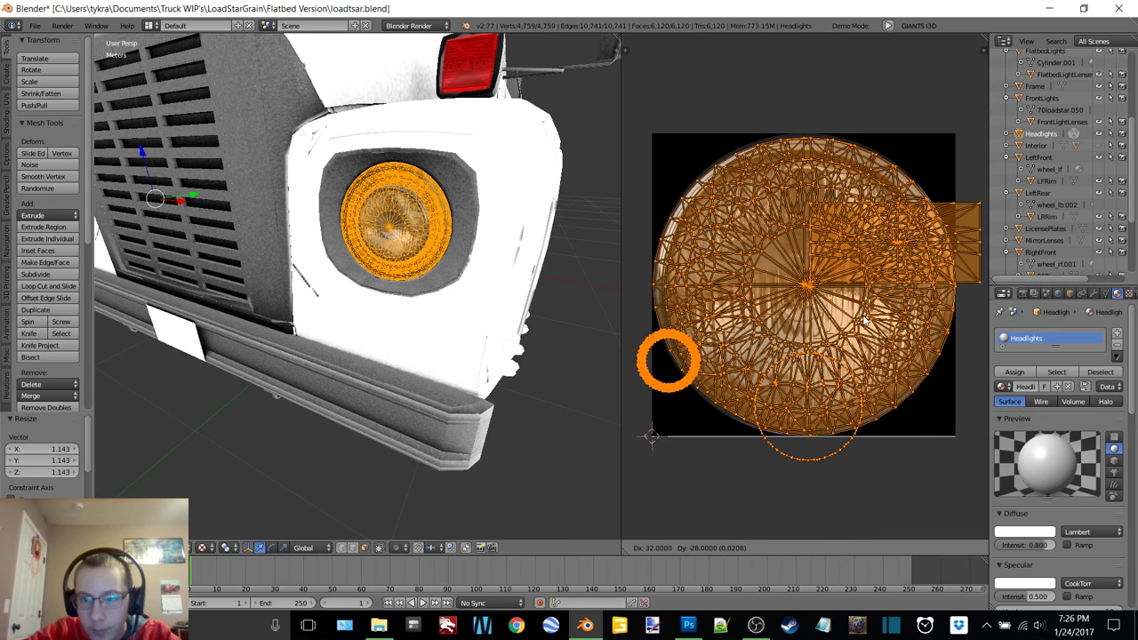
{"action": "left_click", "coordinate": [864, 322]}
- Check the refitted headlight texture in Object Mode, then return to Edit Mode
{"action": "key", "text": "Tab"}
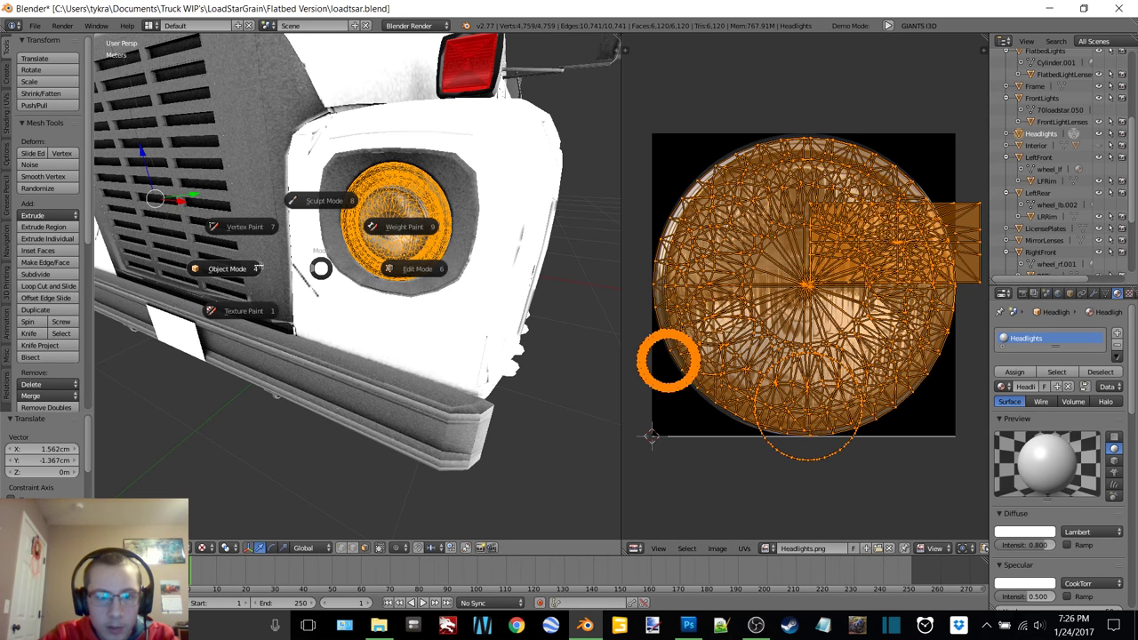
{"action": "left_click", "coordinate": [259, 266]}
{"action": "scroll", "coordinate": [394, 210], "scroll_direction": "up", "scroll_amount": 4}
{"action": "middle_click_drag", "start_coordinate": [394, 210], "coordinate": [438, 177]}
{"action": "key", "text": "Tab"}
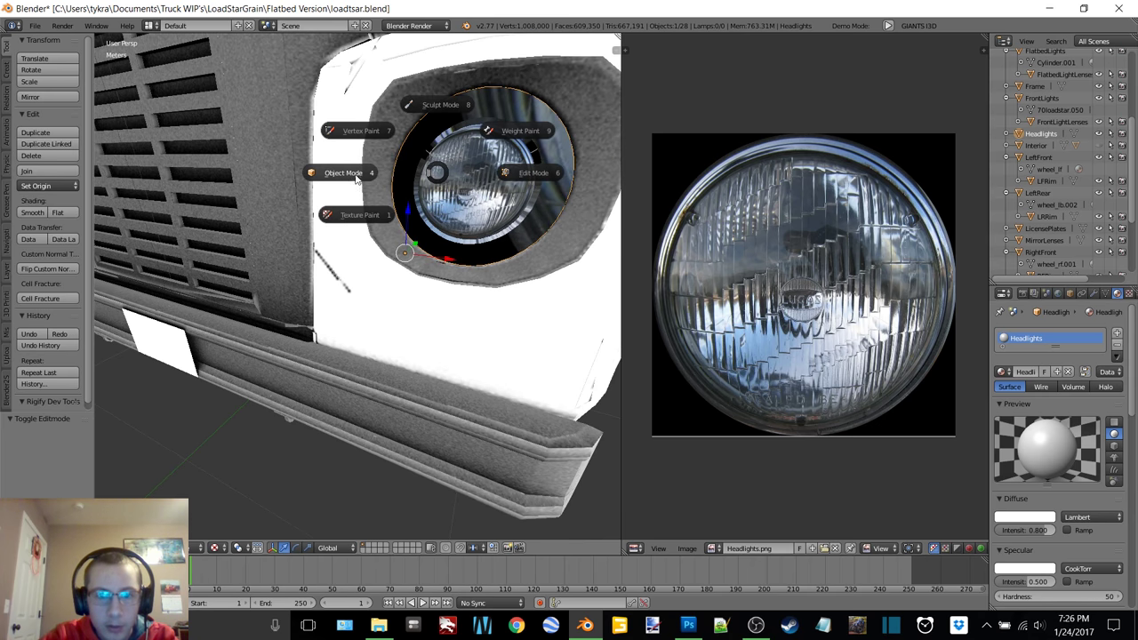
{"action": "left_click", "coordinate": [531, 173]}
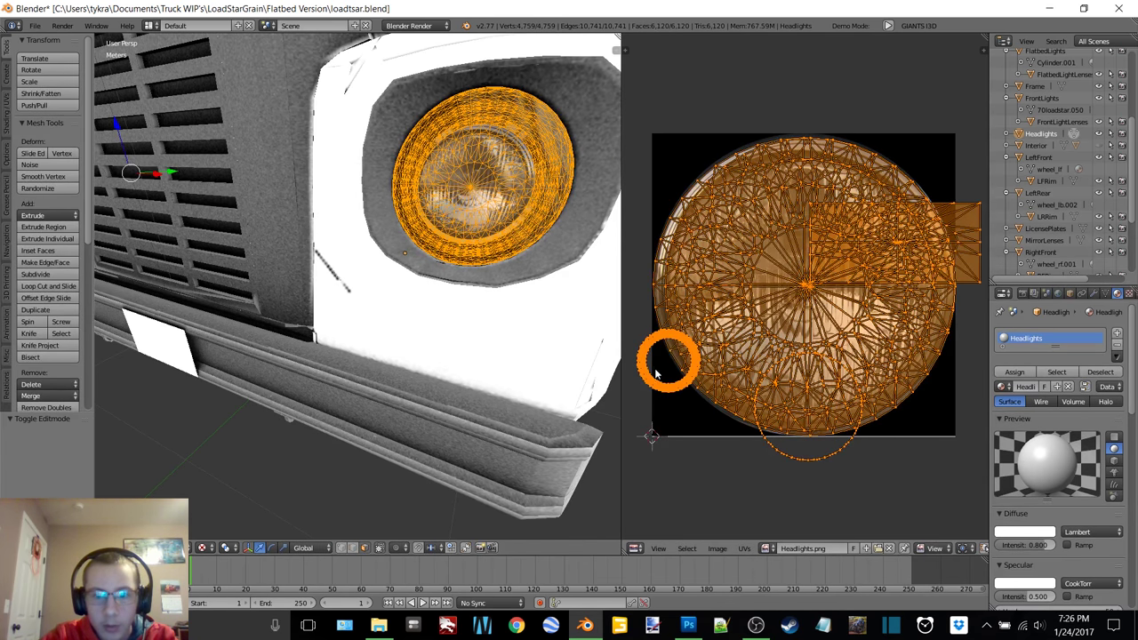
- Clear the UV selection and circle-select the small ring island overlapping the lower left edge of the headlight lens
{"action": "middle_click_drag", "start_coordinate": [665, 354], "coordinate": [715, 320]}
{"action": "scroll", "coordinate": [714, 322], "scroll_direction": "up", "scroll_amount": 5}
{"action": "scroll", "coordinate": [687, 326], "scroll_direction": "down", "scroll_amount": 5}
{"action": "scroll", "coordinate": [711, 306], "scroll_direction": "up", "scroll_amount": 3}
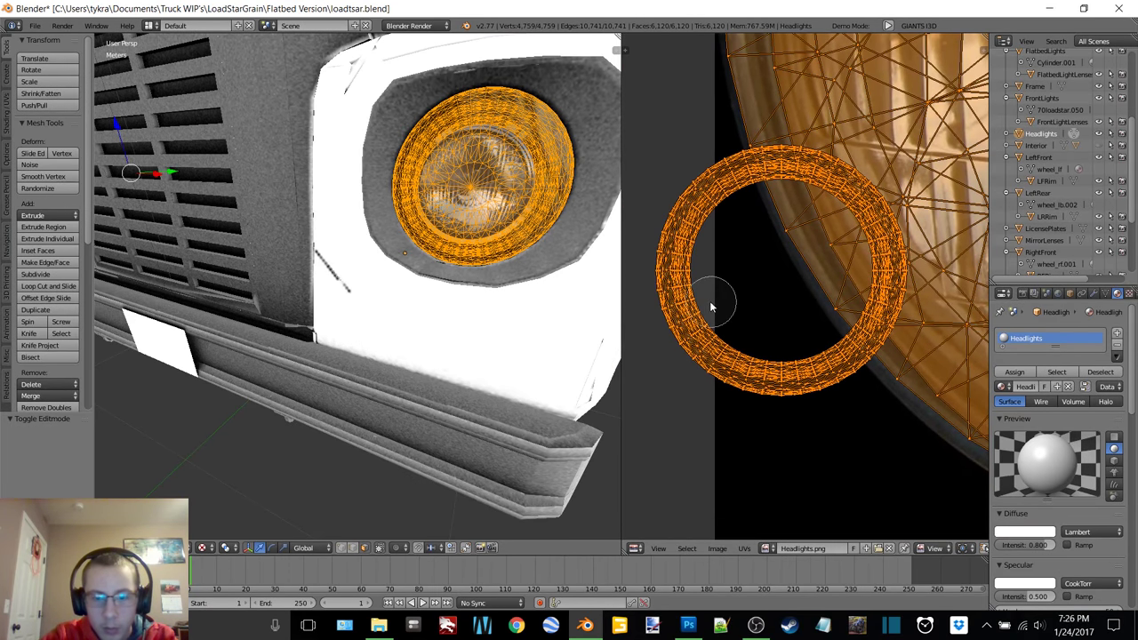
{"action": "mouse_move", "coordinate": [711, 307]}
{"action": "middle_mouse_down"}
{"action": "mouse_move", "coordinate": [682, 309]}
{"action": "mouse_move", "coordinate": [701, 342]}
{"action": "mouse_move", "coordinate": [745, 373]}
{"action": "mouse_move", "coordinate": [810, 382]}
{"action": "middle_mouse_up"}
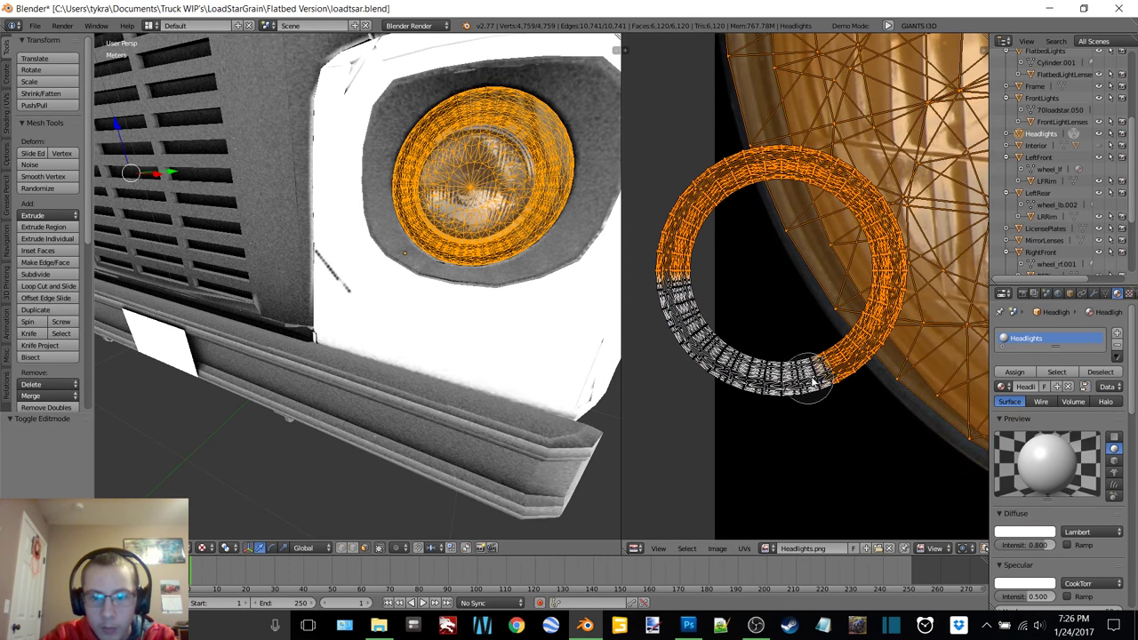
{"action": "right_click", "coordinate": [771, 330]}
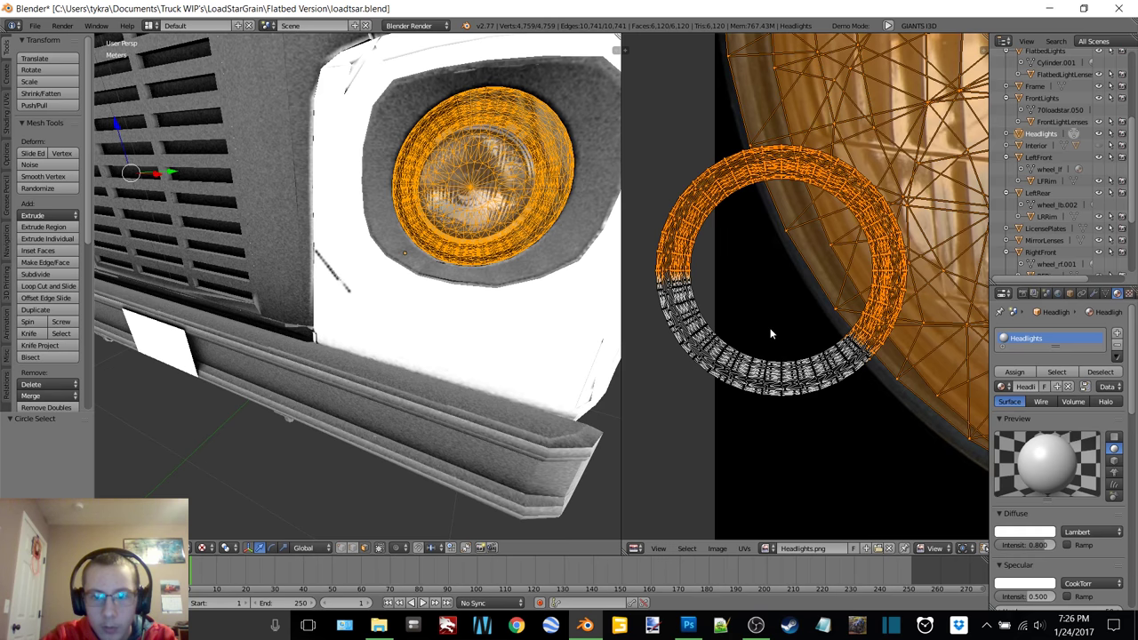
{"action": "key", "text": "a"}
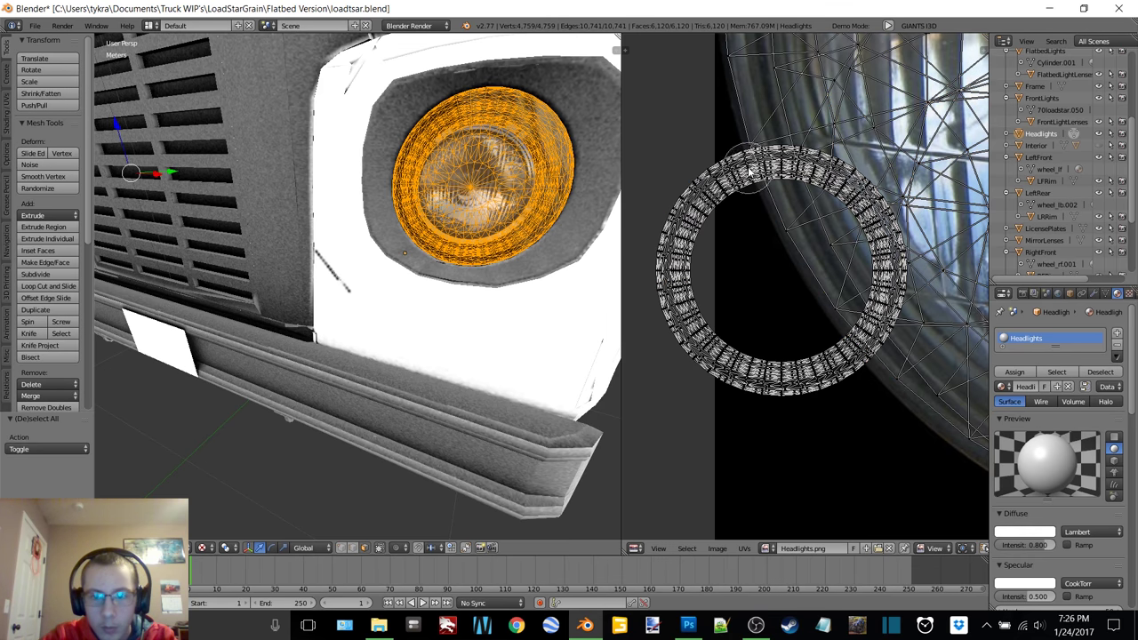
{"action": "mouse_move", "coordinate": [749, 169]}
{"action": "left_mouse_down"}
{"action": "mouse_move", "coordinate": [704, 191]}
{"action": "mouse_move", "coordinate": [674, 244]}
{"action": "mouse_move", "coordinate": [744, 388]}
{"action": "mouse_move", "coordinate": [831, 378]}
{"action": "mouse_move", "coordinate": [862, 355]}
{"action": "mouse_move", "coordinate": [791, 372]}
{"action": "mouse_move", "coordinate": [821, 377]}
{"action": "left_mouse_up"}
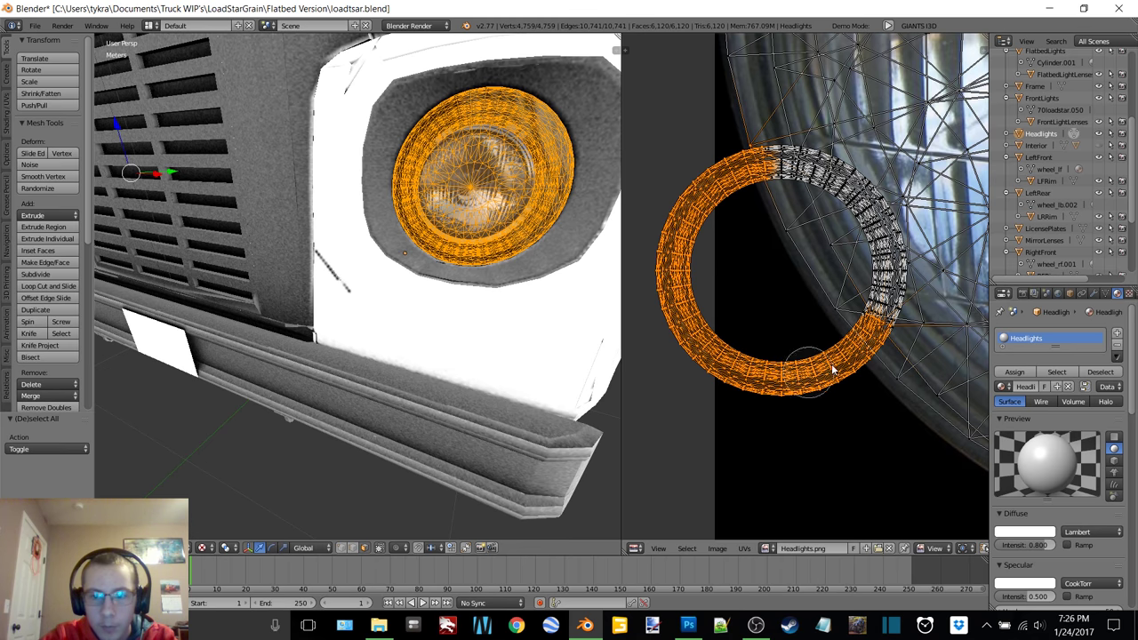
{"action": "mouse_move", "coordinate": [880, 327]}
{"action": "left_mouse_down"}
{"action": "mouse_move", "coordinate": [887, 289]}
{"action": "mouse_move", "coordinate": [872, 207]}
{"action": "mouse_move", "coordinate": [788, 163]}
{"action": "mouse_move", "coordinate": [763, 165]}
{"action": "left_mouse_up"}
{"action": "right_click", "coordinate": [763, 164]}
- Deselect the stray lens vertices caught in the selection along the upper part of the ring island
{"action": "middle_click_drag", "start_coordinate": [799, 176], "coordinate": [774, 255]}
{"action": "scroll", "coordinate": [773, 255], "scroll_direction": "up", "scroll_amount": 5}
{"action": "middle_click_drag", "start_coordinate": [714, 217], "coordinate": [795, 357]}
{"action": "scroll", "coordinate": [817, 310], "scroll_direction": "up", "scroll_amount": 4}
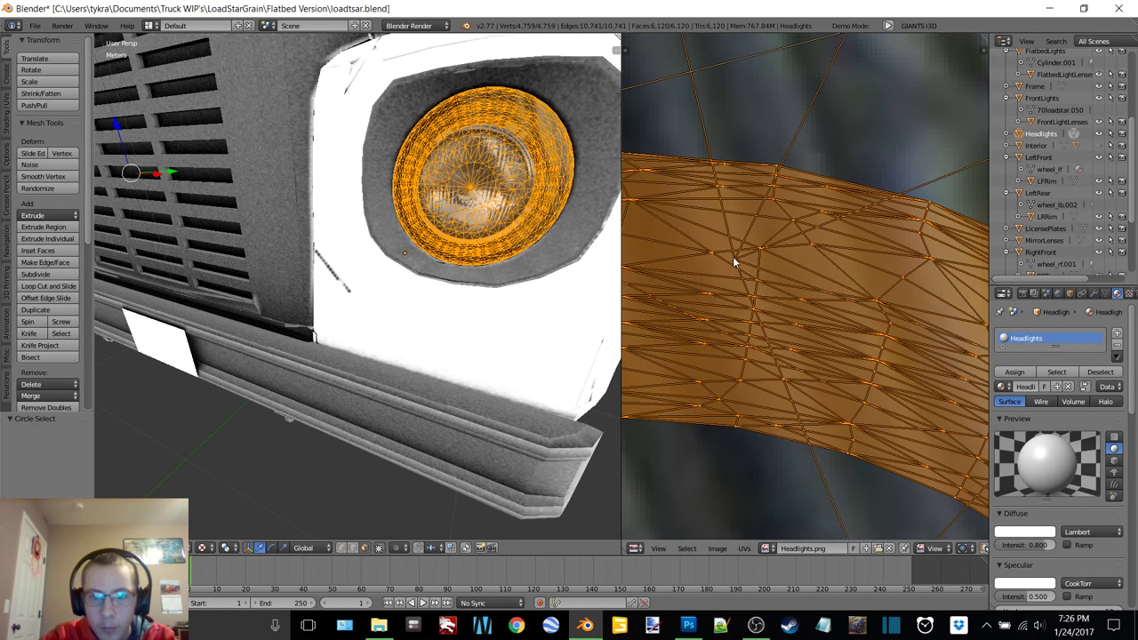
{"action": "scroll", "coordinate": [729, 241], "scroll_direction": "down", "scroll_amount": 4}
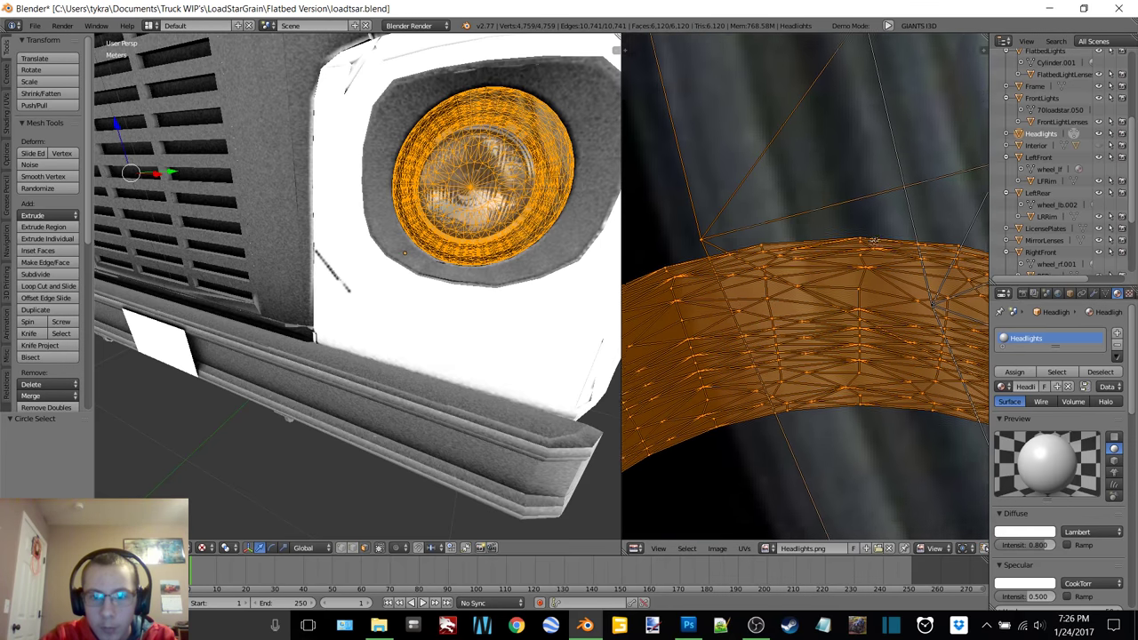
{"action": "middle_click_drag", "start_coordinate": [873, 240], "coordinate": [893, 246]}
{"action": "scroll", "coordinate": [846, 327], "scroll_direction": "down", "scroll_amount": 4}
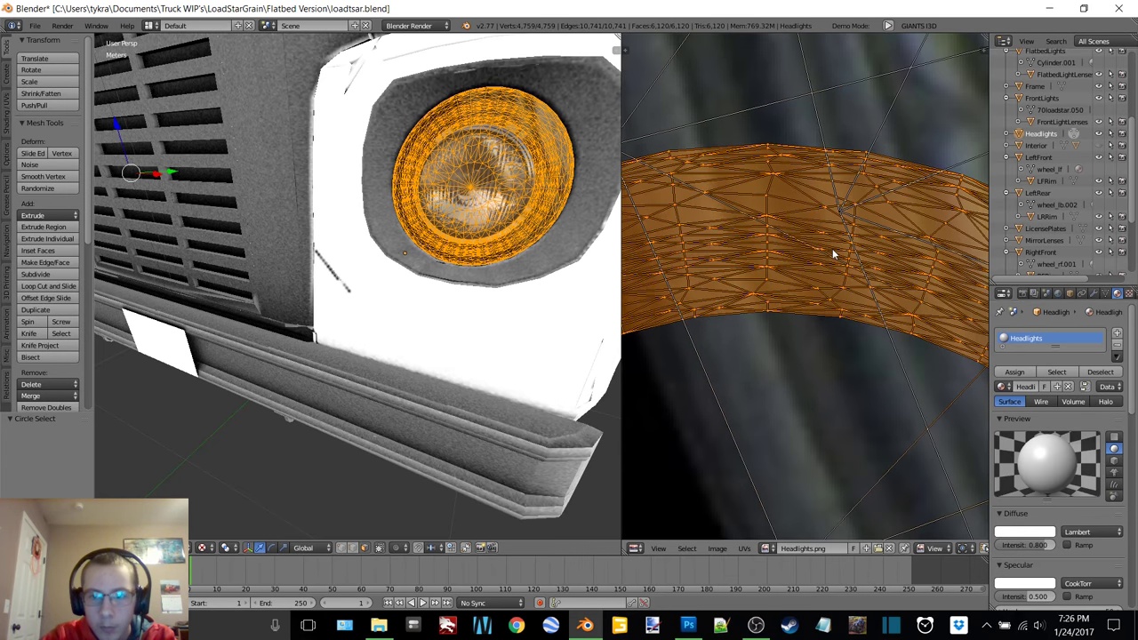
{"action": "scroll", "coordinate": [767, 294], "scroll_direction": "up", "scroll_amount": 3}
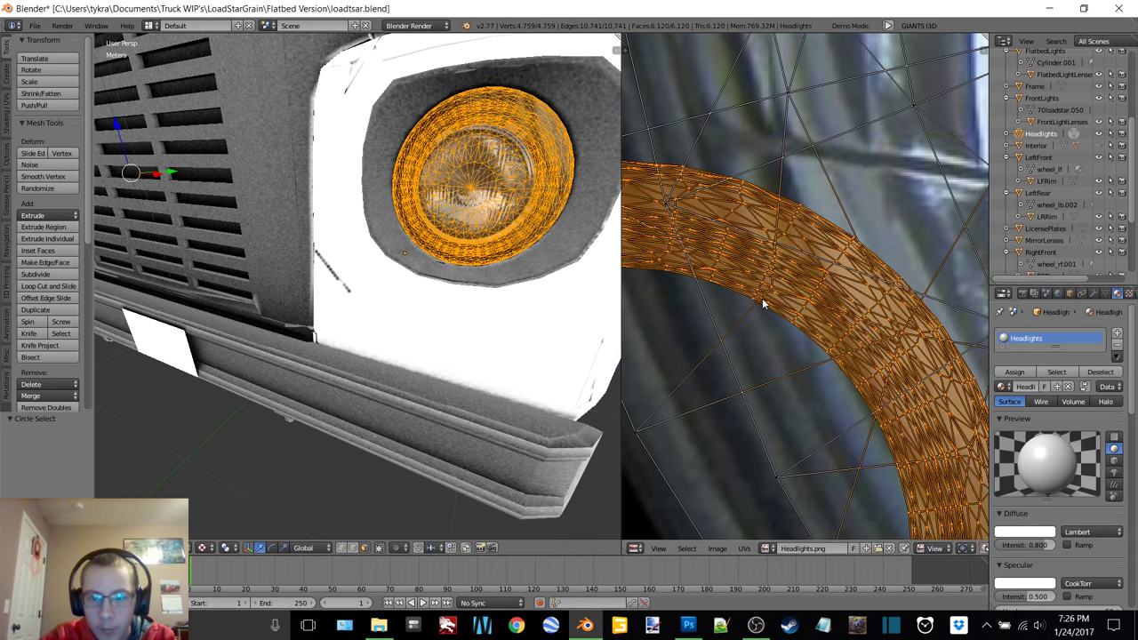
{"action": "scroll", "coordinate": [761, 303], "scroll_direction": "up", "scroll_amount": 3}
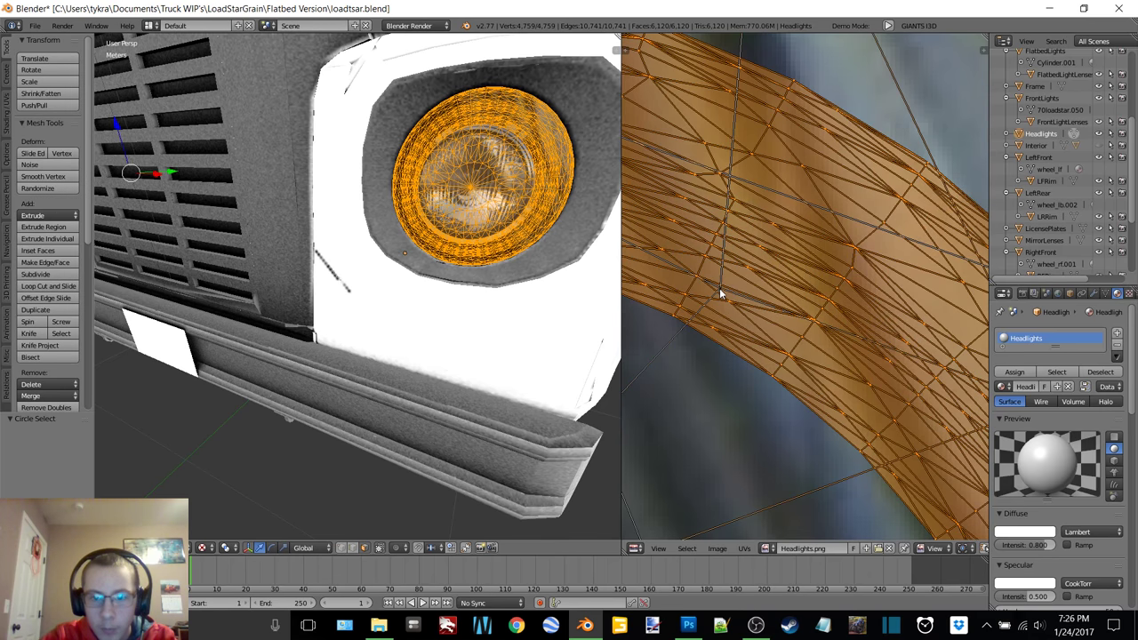
- Deselect the remaining stray lens vertices along the ring island's right side so only the ring stays selected
{"action": "scroll", "coordinate": [719, 288], "scroll_direction": "down", "scroll_amount": 4}
{"action": "scroll", "coordinate": [773, 302], "scroll_direction": "up", "scroll_amount": 3}
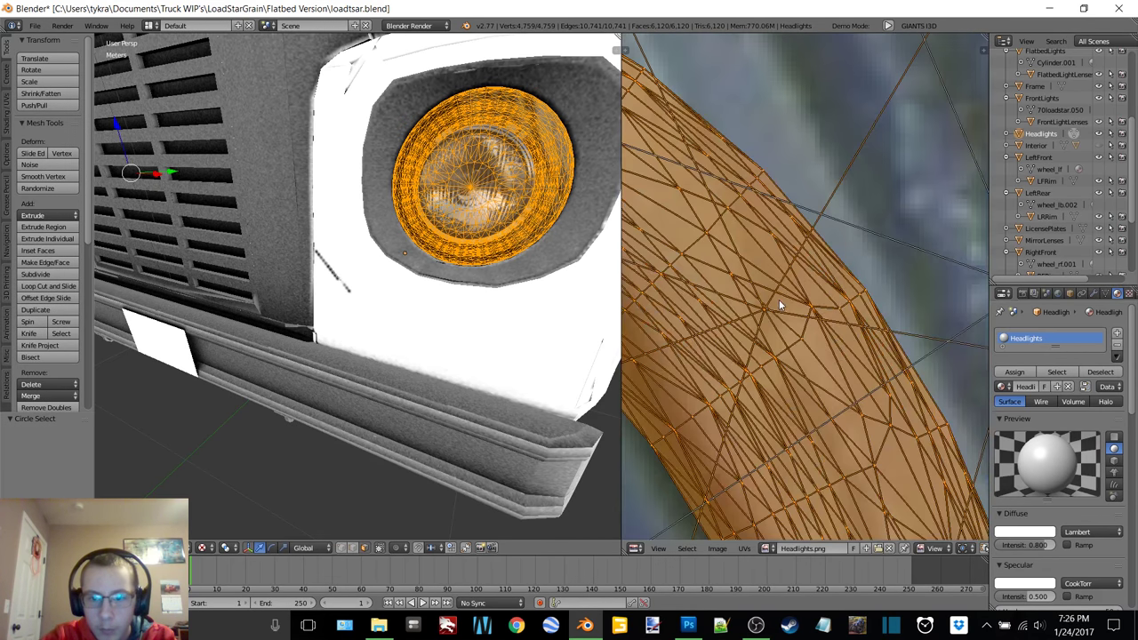
{"action": "scroll", "coordinate": [765, 309], "scroll_direction": "up", "scroll_amount": 3}
{"action": "scroll", "coordinate": [765, 309], "scroll_direction": "down", "scroll_amount": 3}
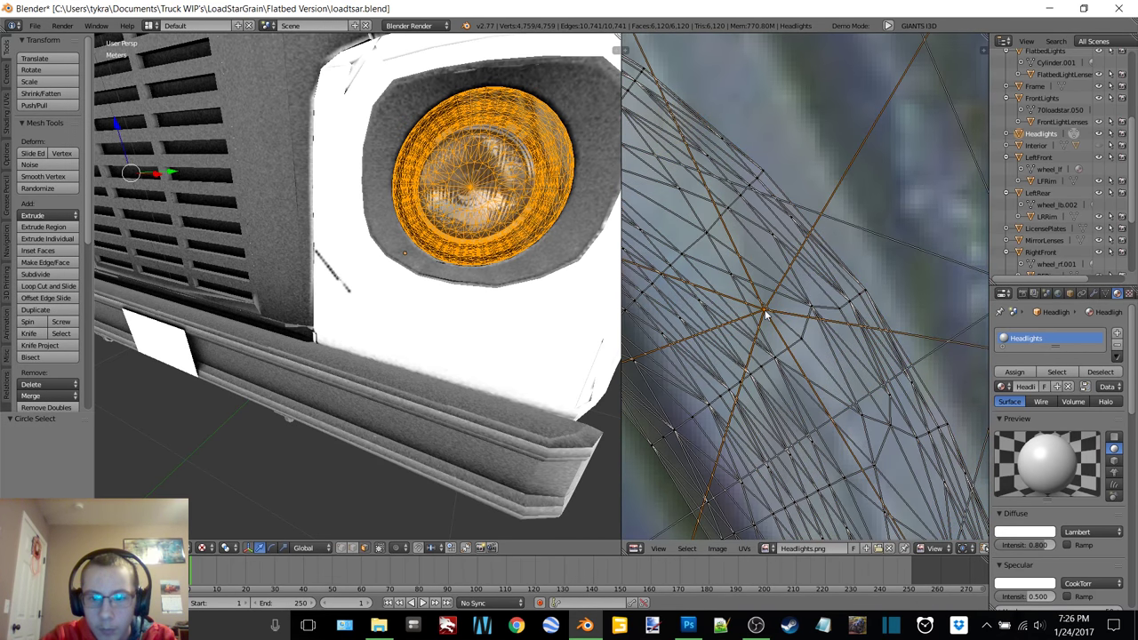
{"action": "scroll", "coordinate": [777, 299], "scroll_direction": "down", "scroll_amount": 2}
{"action": "scroll", "coordinate": [782, 311], "scroll_direction": "up", "scroll_amount": 4}
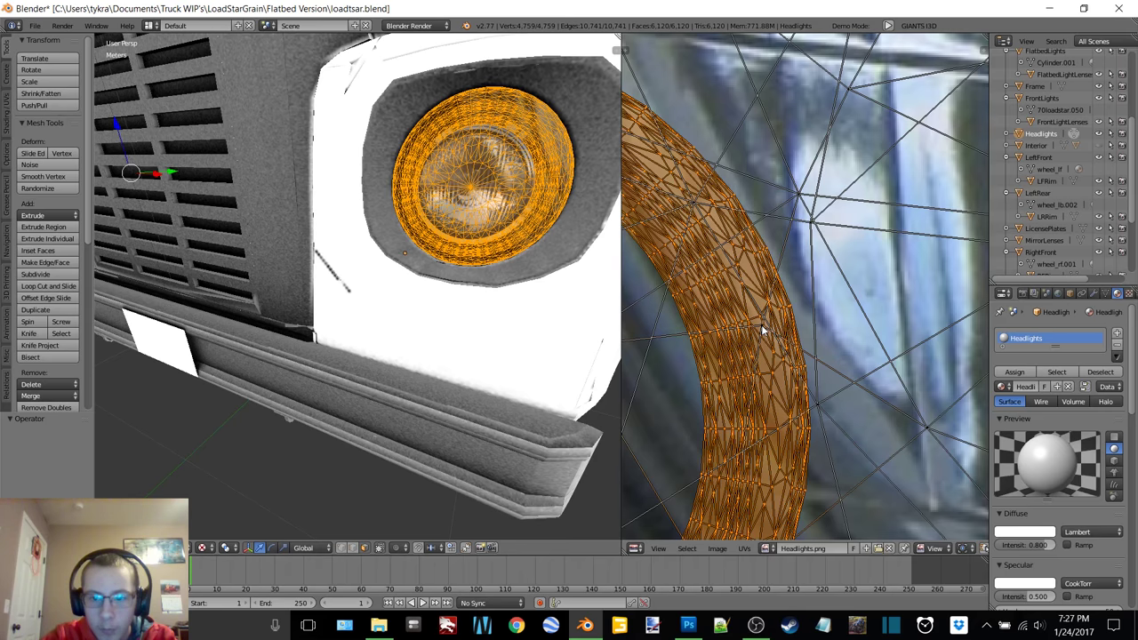
{"action": "scroll", "coordinate": [761, 324], "scroll_direction": "down", "scroll_amount": 2}
{"action": "scroll", "coordinate": [773, 427], "scroll_direction": "down", "scroll_amount": 1}
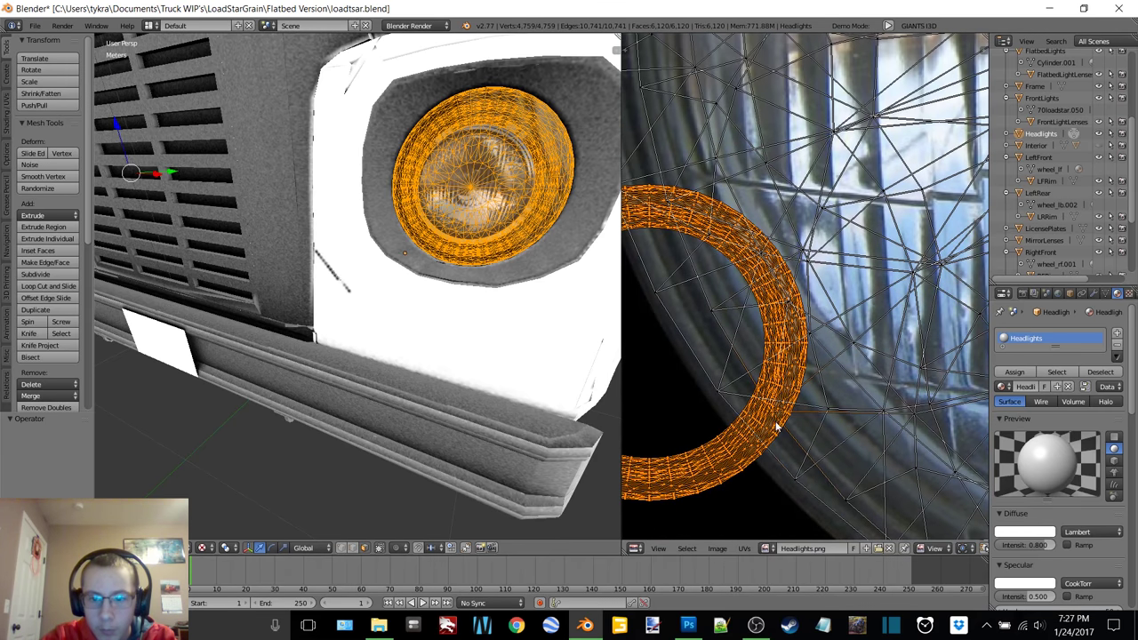
{"action": "scroll", "coordinate": [775, 427], "scroll_direction": "up", "scroll_amount": 3}
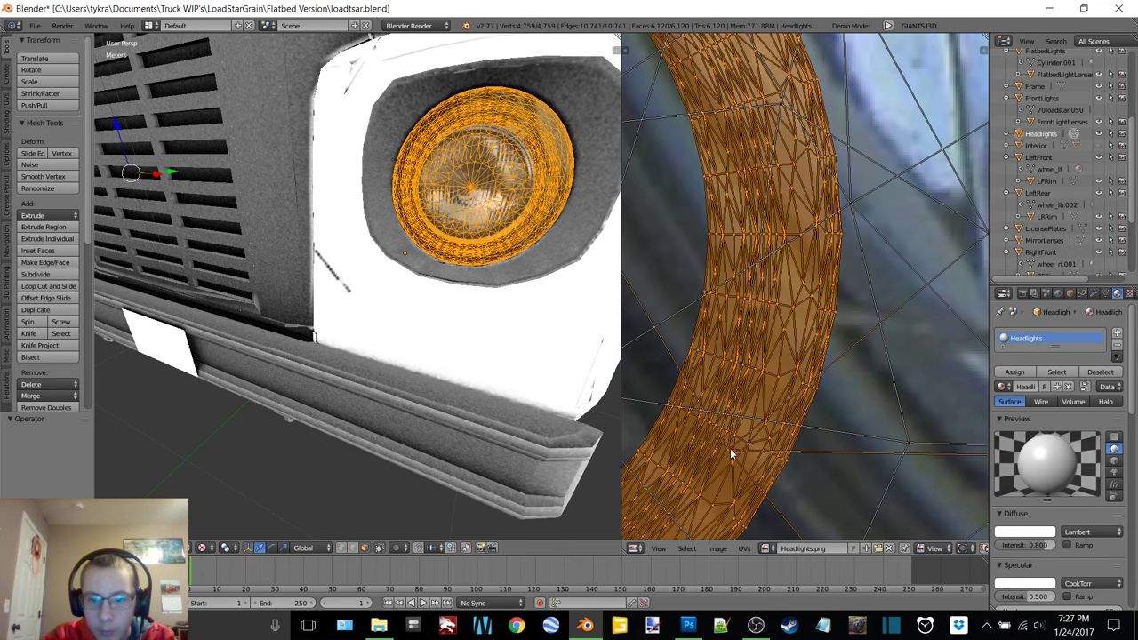
{"action": "scroll", "coordinate": [741, 363], "scroll_direction": "down", "scroll_amount": 5}
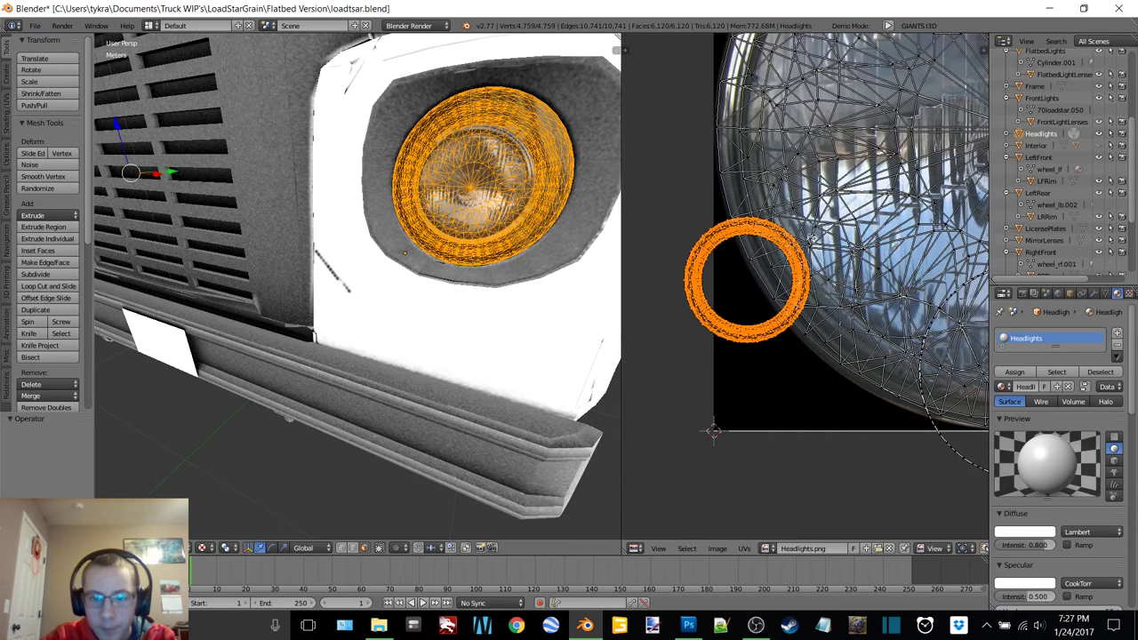
- Move the ring UV island about 1.7 cm right and 20.5 cm down to the headlight image's lower left corner
{"action": "scroll", "coordinate": [814, 240], "scroll_direction": "down", "scroll_amount": 2}
{"action": "key", "text": "g"}
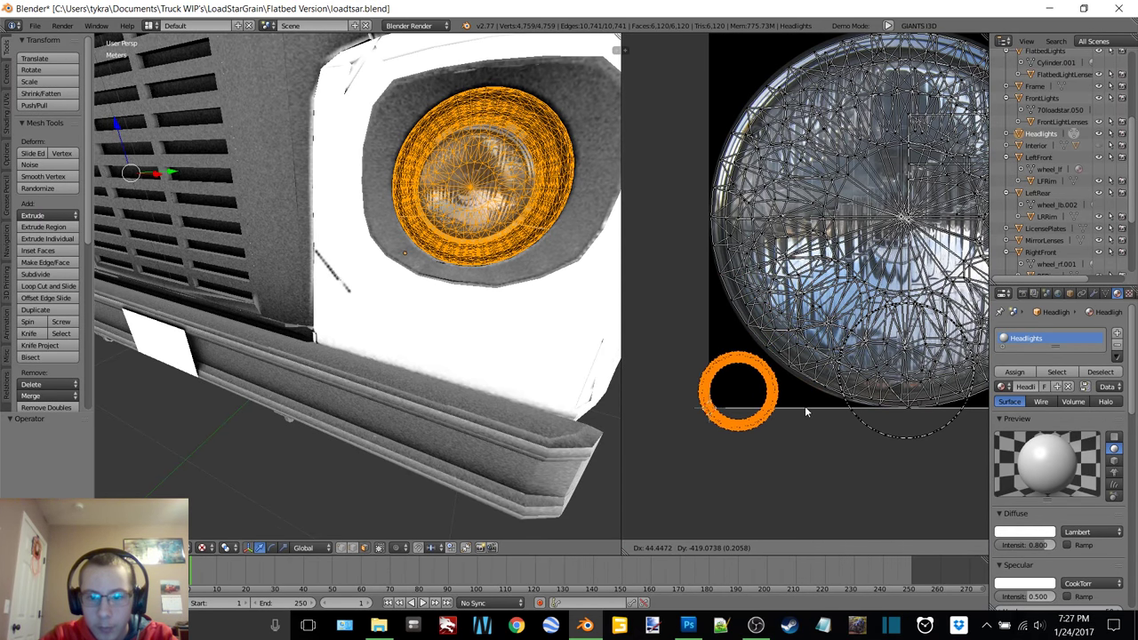
{"action": "left_click", "coordinate": [803, 405]}
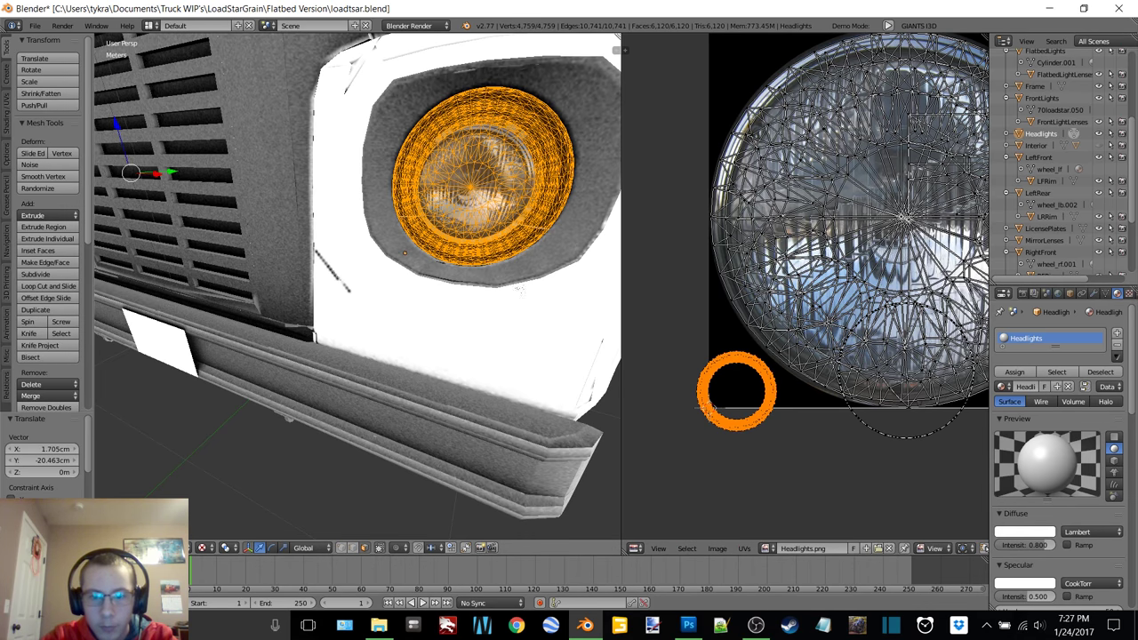
{"action": "key", "text": "a"}
{"action": "key", "text": "a"}
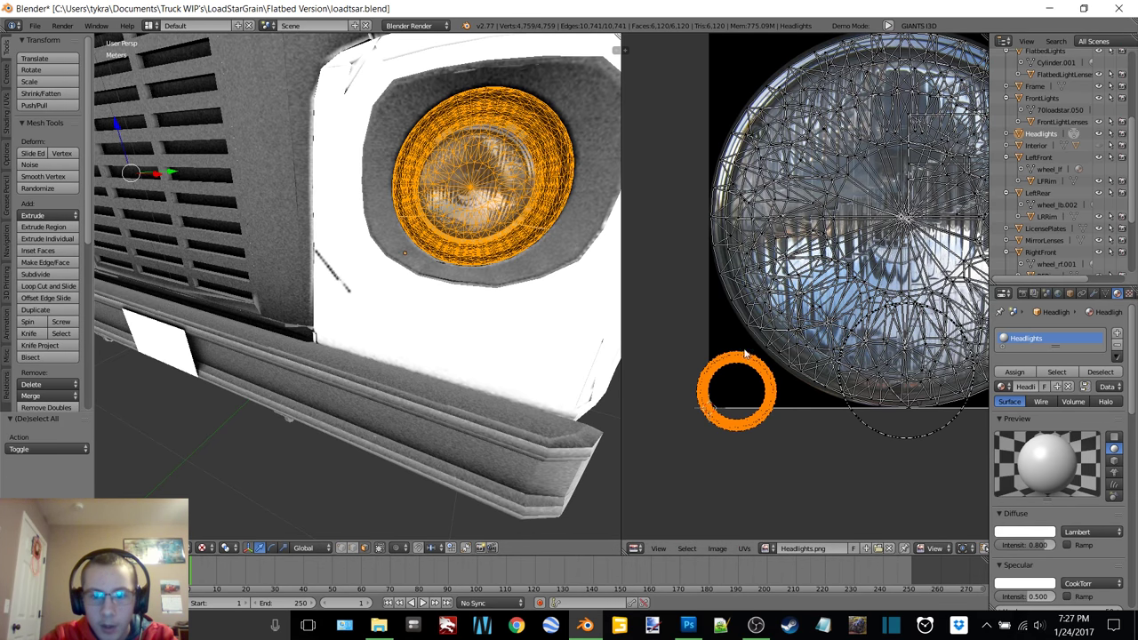
{"action": "scroll", "coordinate": [729, 388], "scroll_direction": "down", "scroll_amount": 3}
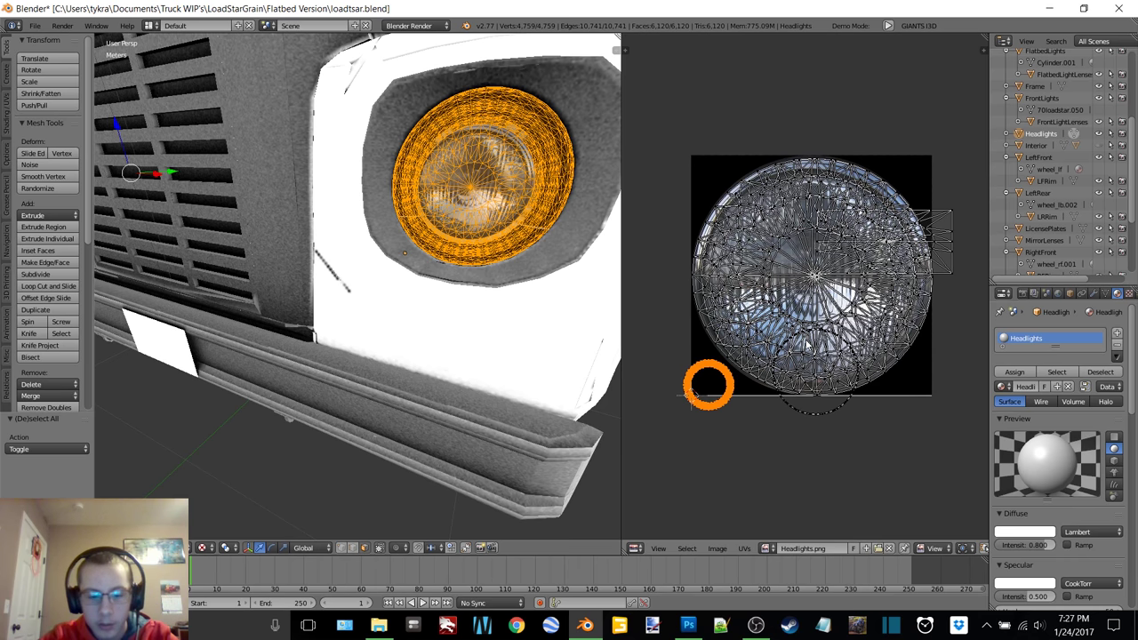
- Centre the ring UV island on the headlight lens and scale it up by about 4.7 to reach the rim
{"action": "key", "text": "g"}
{"action": "left_click", "coordinate": [903, 263]}
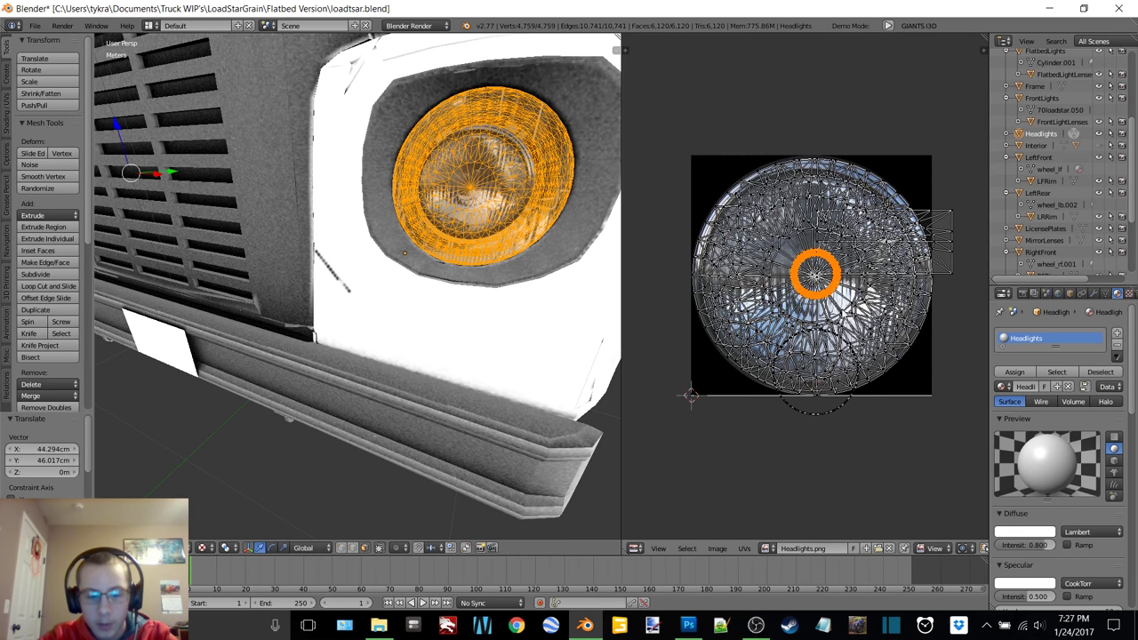
{"action": "key", "text": "s"}
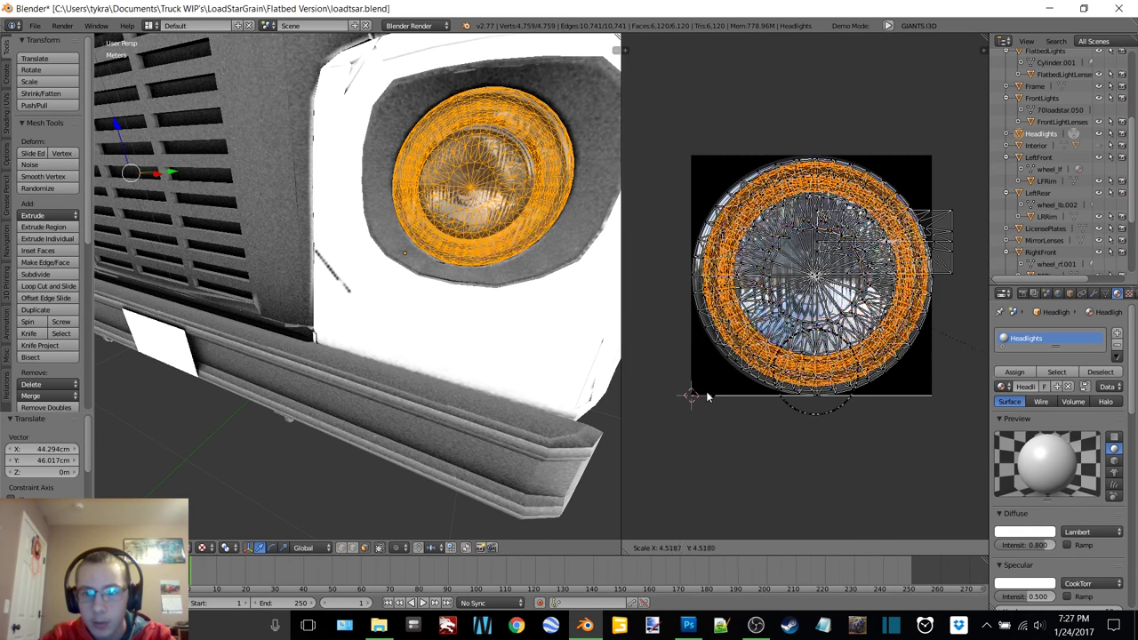
{"action": "left_click", "coordinate": [720, 395]}
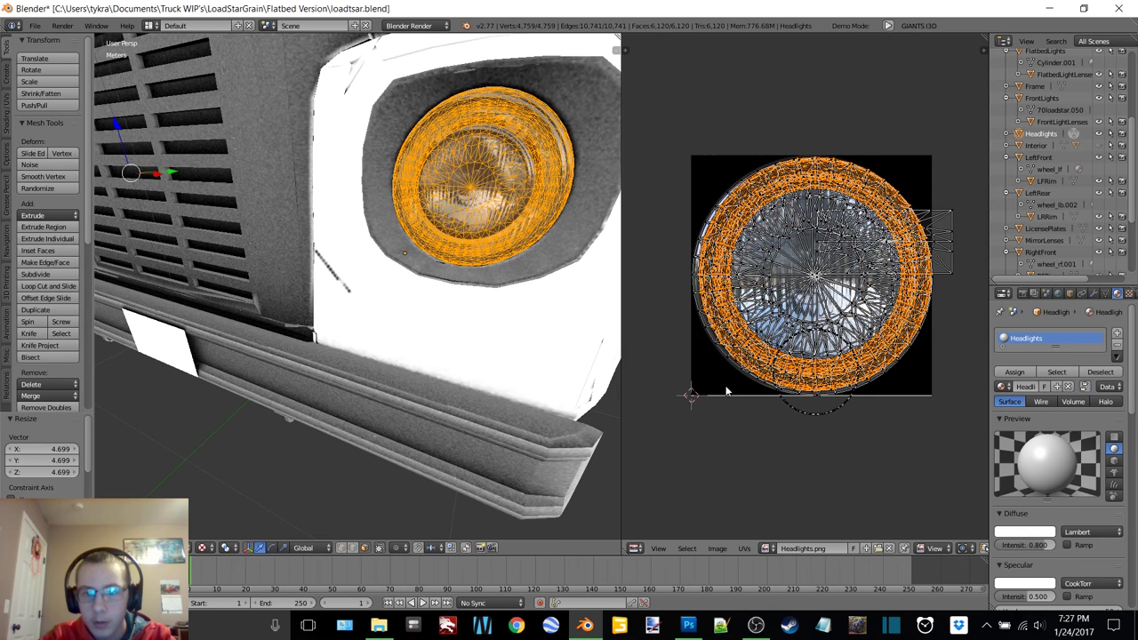
- Shift the ring UVs about 2 cm left and 7 mm down and enlarge them slightly to fit the headlight rim
{"action": "key", "text": "g"}
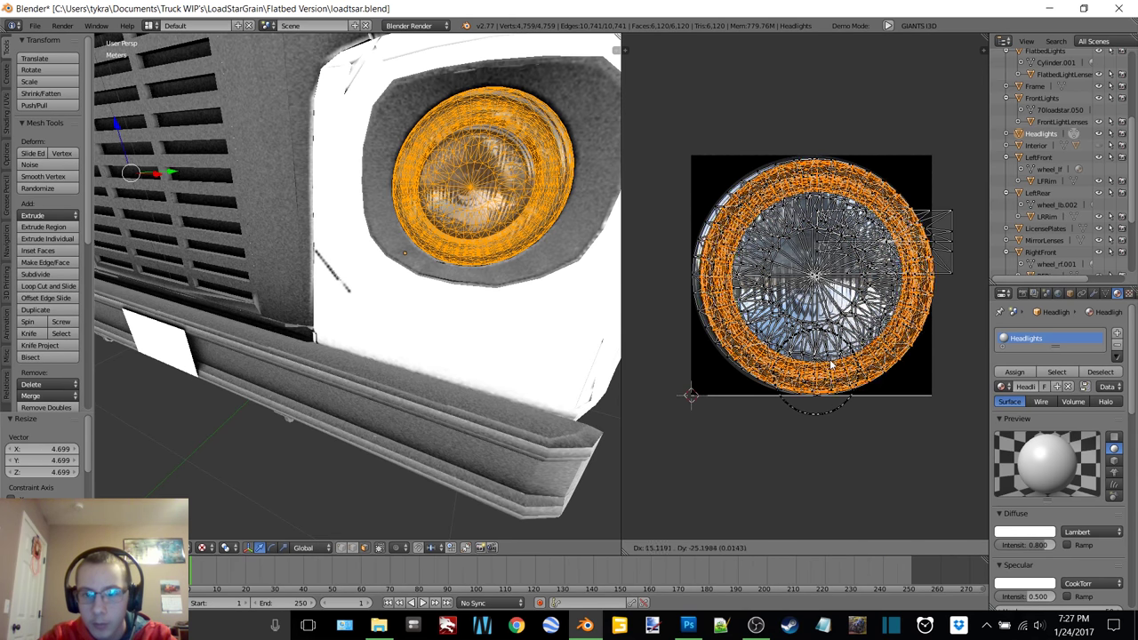
{"action": "left_click", "coordinate": [889, 361]}
{"action": "key", "text": "s"}
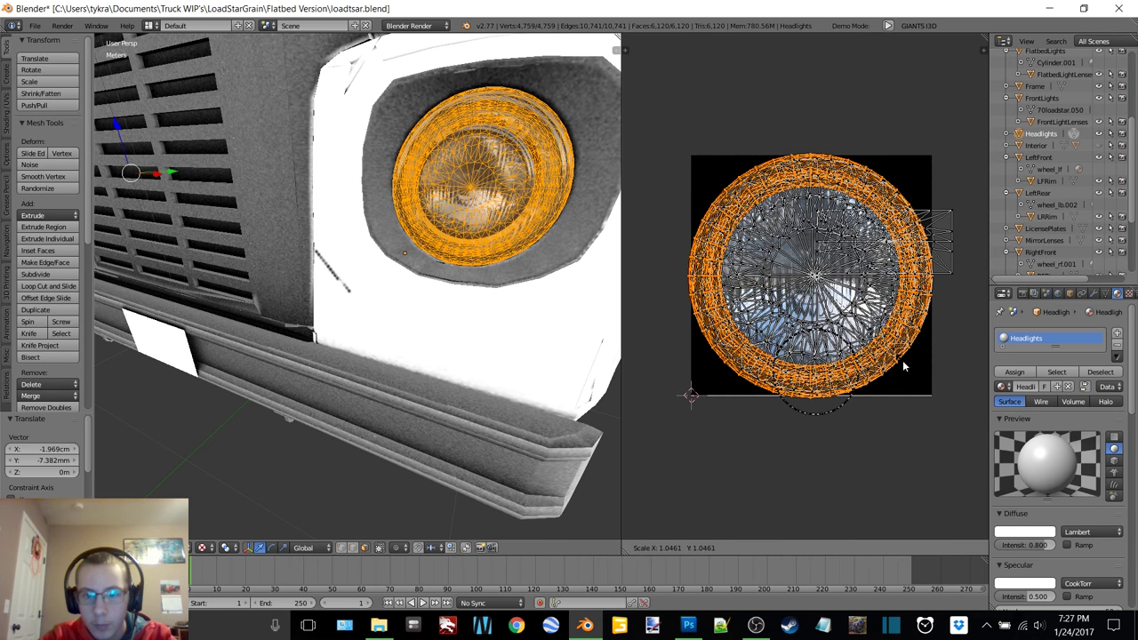
{"action": "left_click", "coordinate": [901, 363]}
- Check the ring's texture on the truck's headlight in Object Mode, then return to Edit Mode
{"action": "key", "text": "Tab"}
{"action": "left_click", "coordinate": [407, 243]}
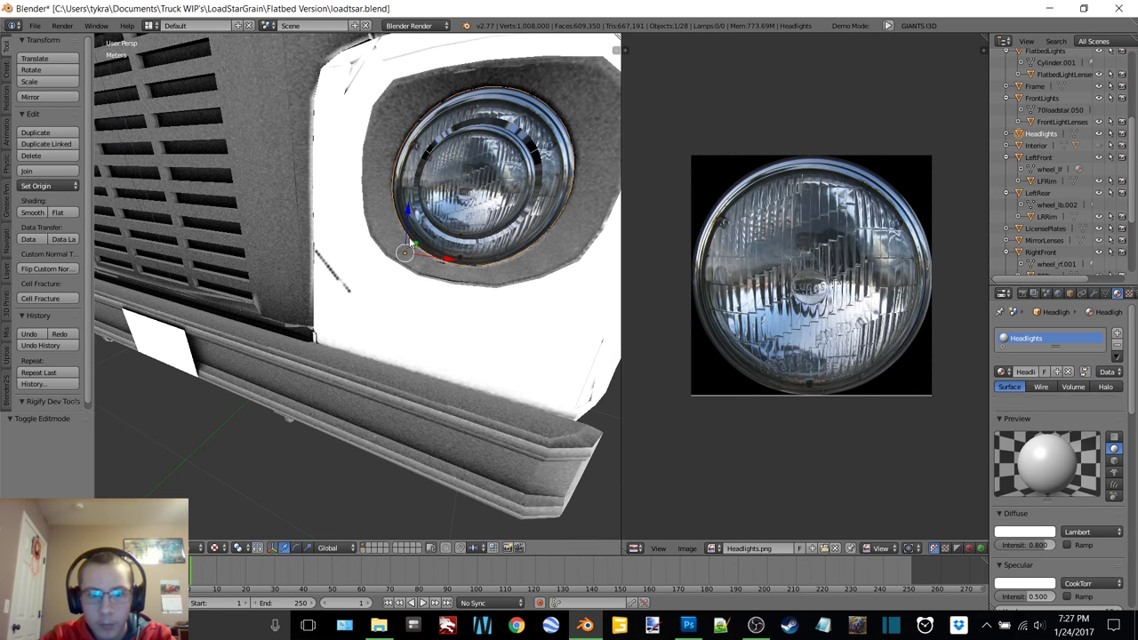
{"action": "key", "text": "Tab"}
{"action": "left_click", "coordinate": [508, 233]}
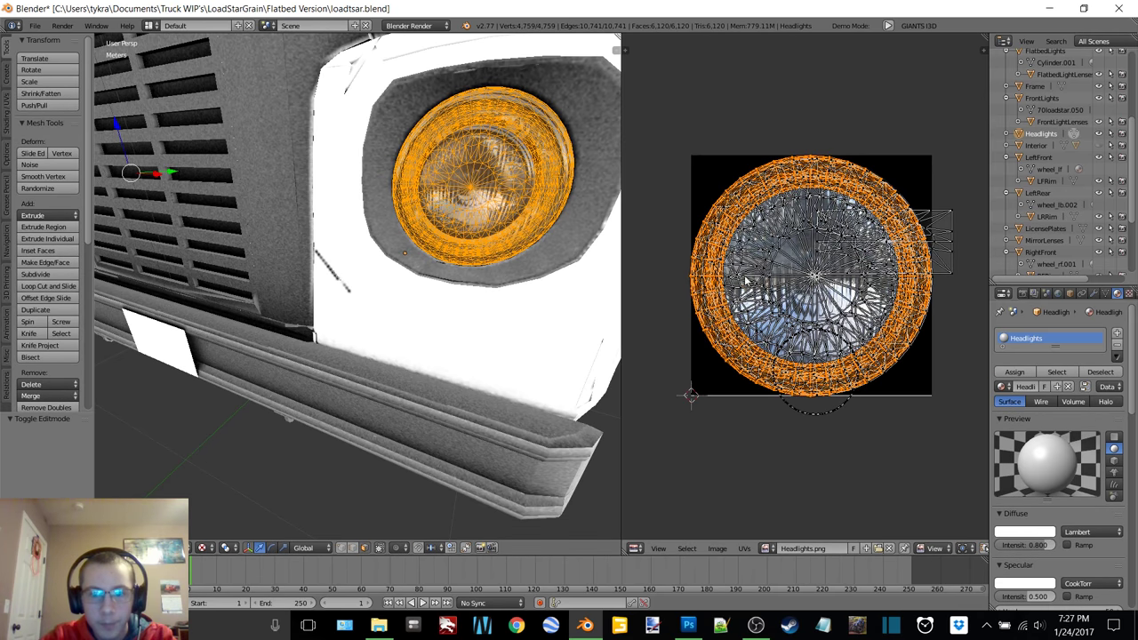
{"action": "scroll", "coordinate": [765, 281], "scroll_direction": "up", "scroll_amount": 1}
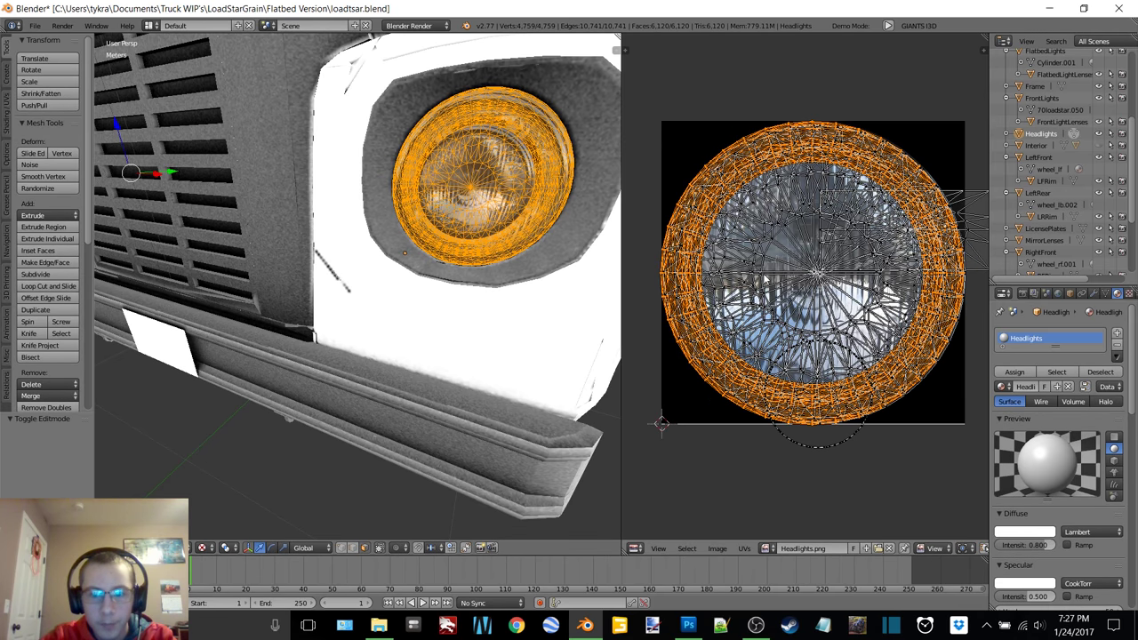
{"action": "key", "text": "s"}
{"action": "key", "text": "x"}
{"action": "right_click", "coordinate": [937, 306]}
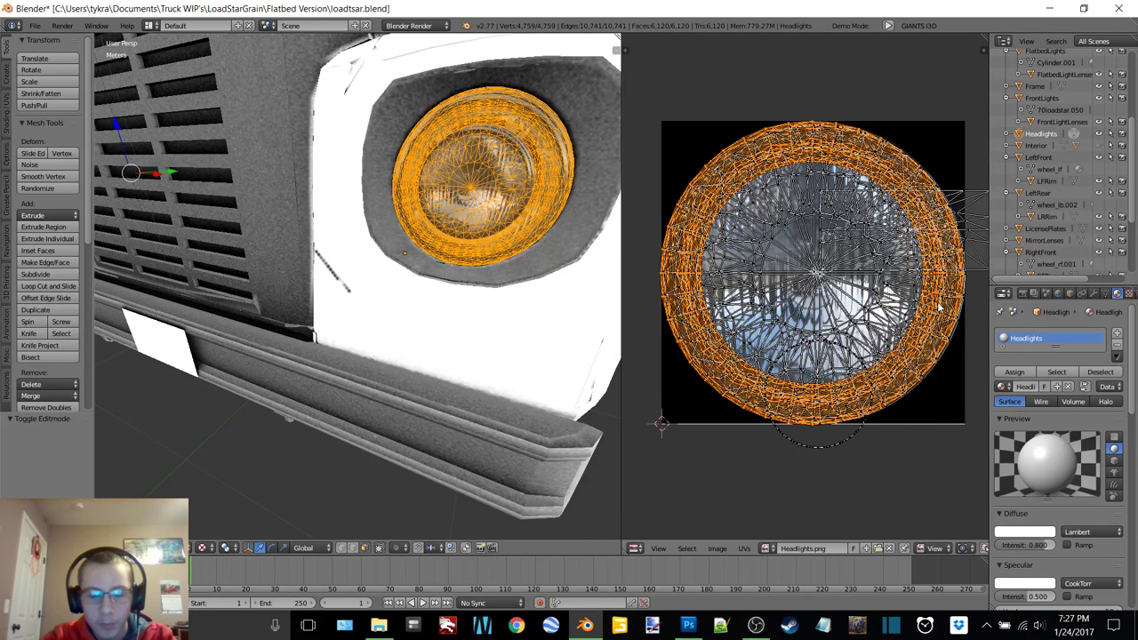
{"action": "key", "text": "s"}
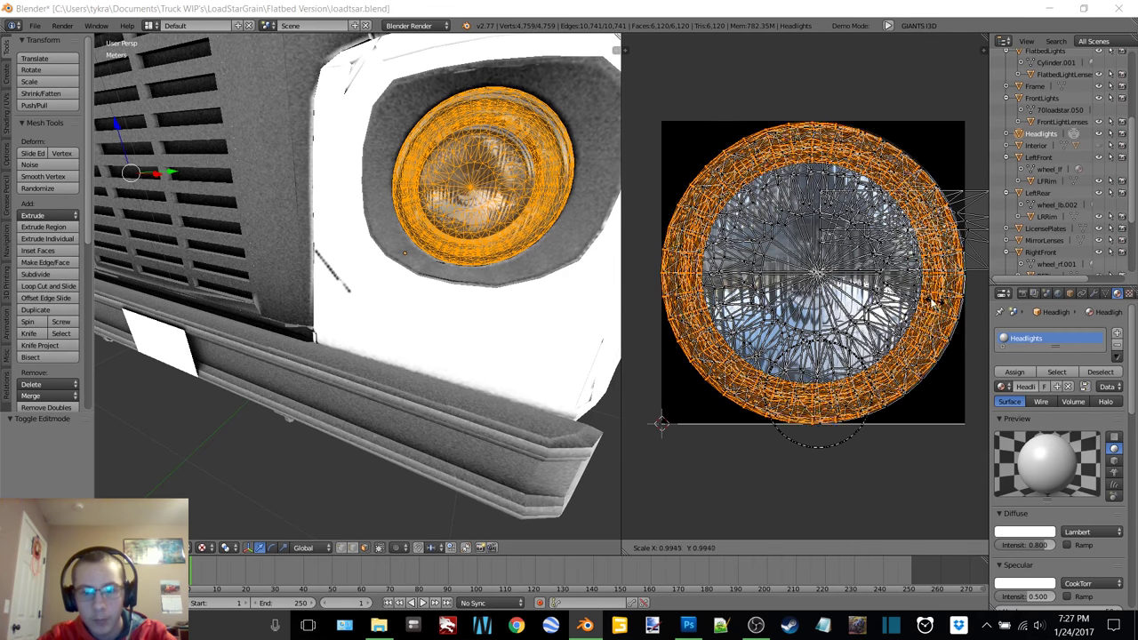
{"action": "key", "text": "y"}
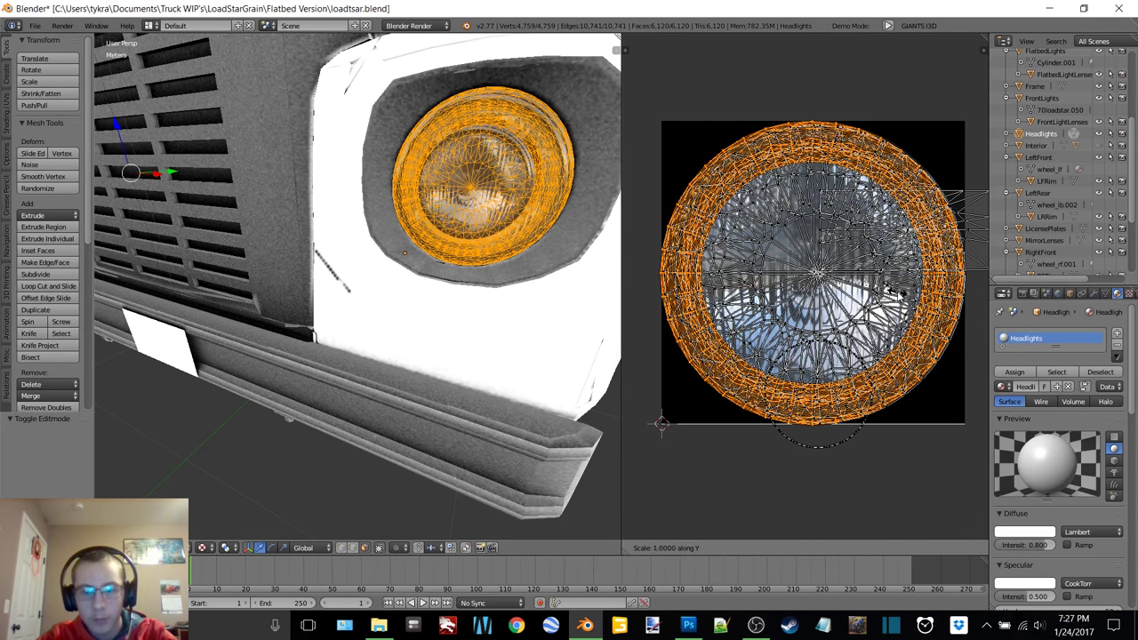
{"action": "right_click", "coordinate": [772, 263]}
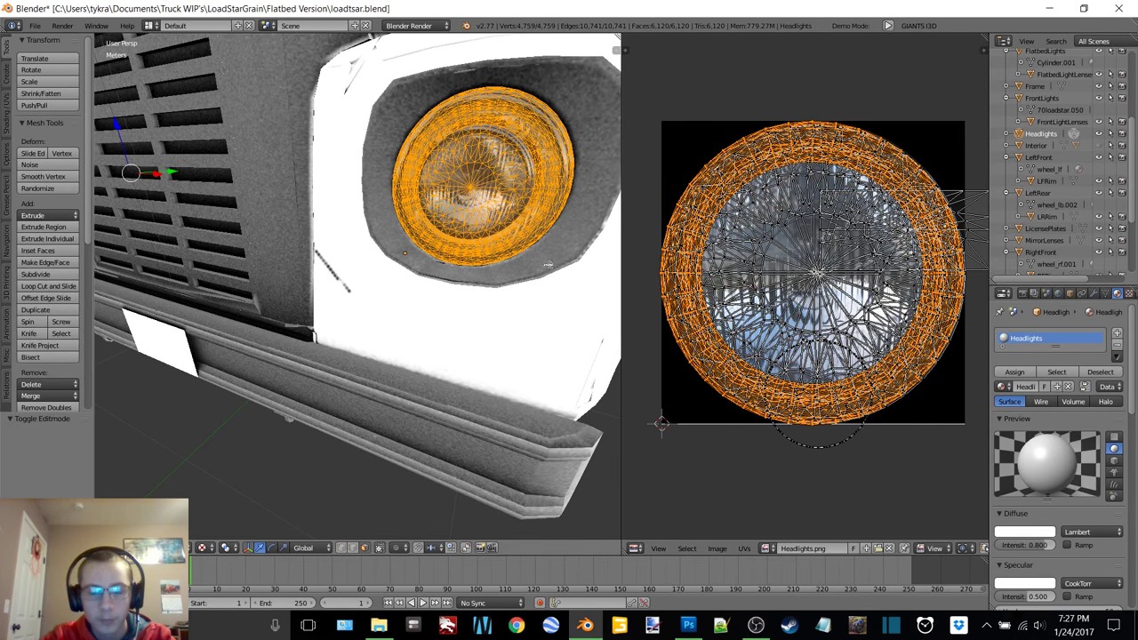
- Undo the ring island's scaling and its move onto the lens centre
{"action": "key", "text": "ctrl+z"}
{"action": "key", "text": "ctrl+z"}
{"action": "key", "text": "ctrl+z"}
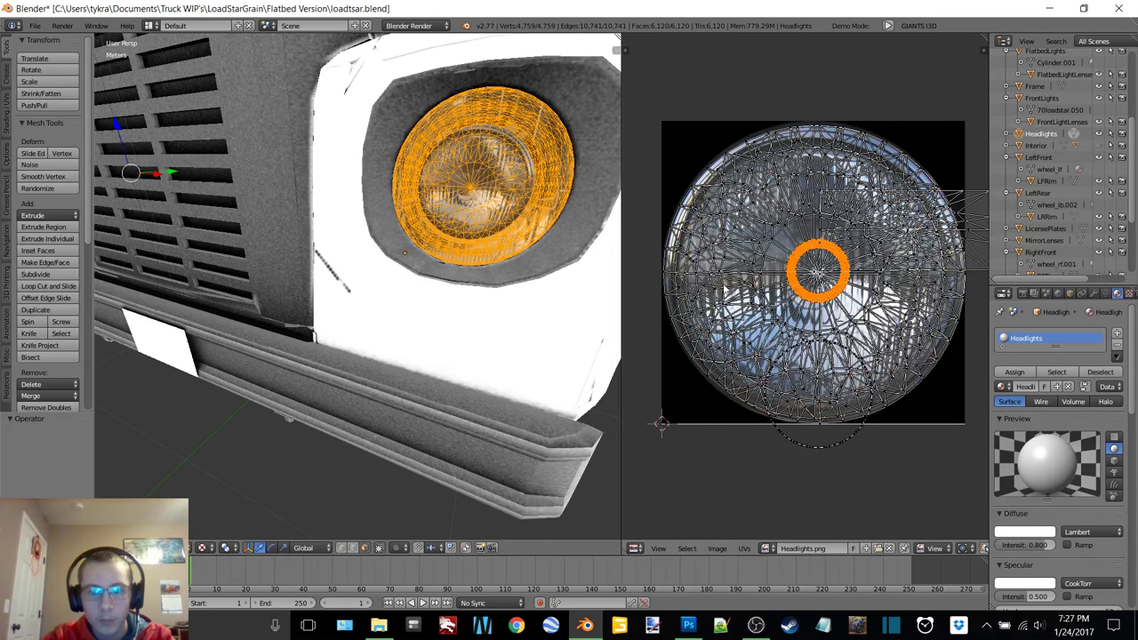
{"action": "key", "text": "ctrl+z"}
- Unwrap the headlight mesh again with Smart UV Project, using an angle limit of 66 and island margin of 0.01
{"action": "key", "text": "u"}
{"action": "left_click", "coordinate": [486, 285]}
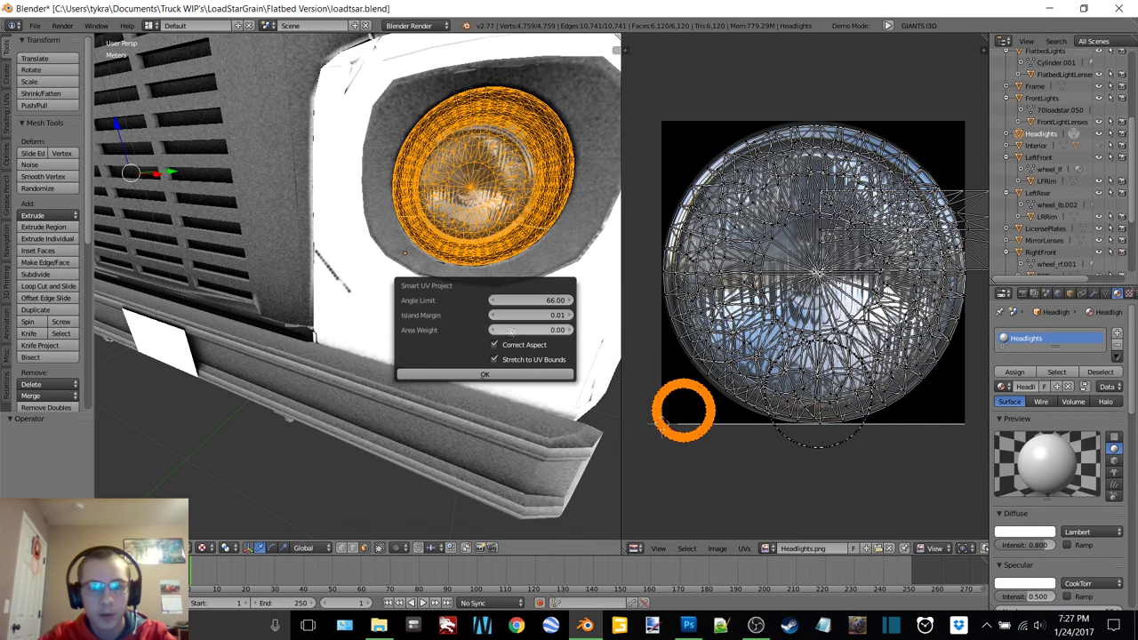
{"action": "left_click", "coordinate": [682, 409]}
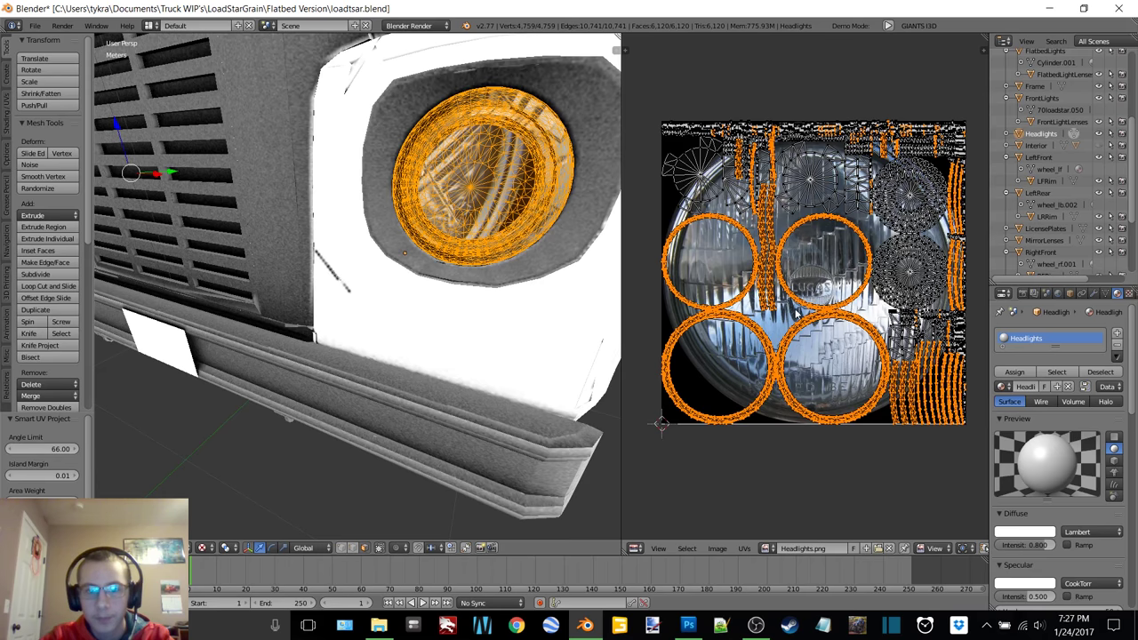
- Undo the Smart UV Project unwrap of the headlight mesh
{"action": "key", "text": "ctrl+z"}
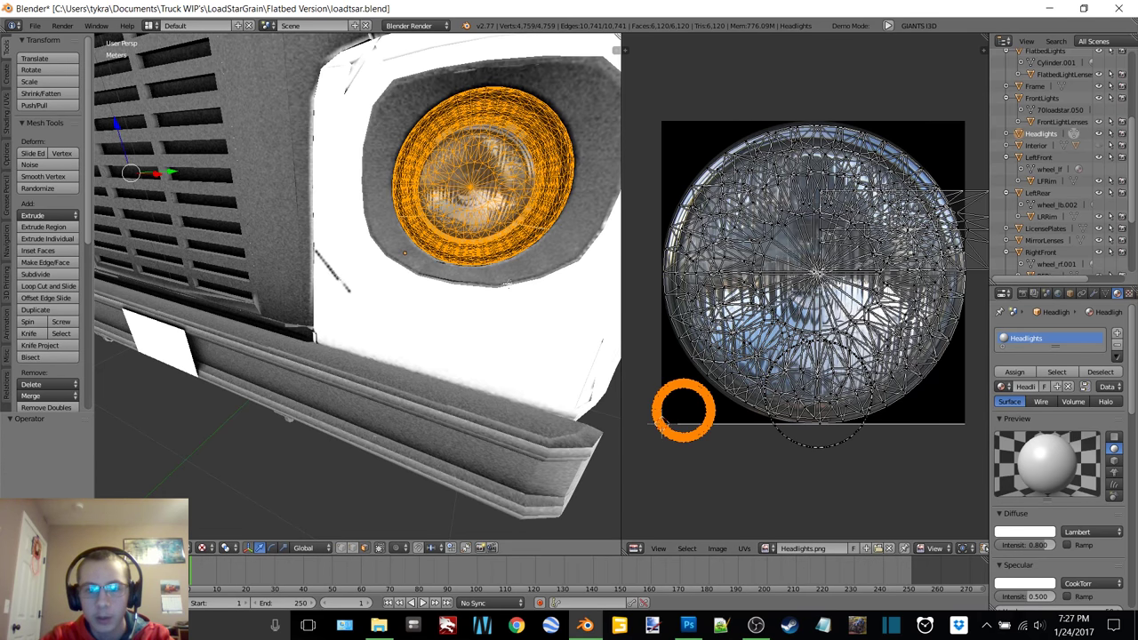
{"action": "key", "text": "Tab"}
{"action": "key", "text": "Tab"}
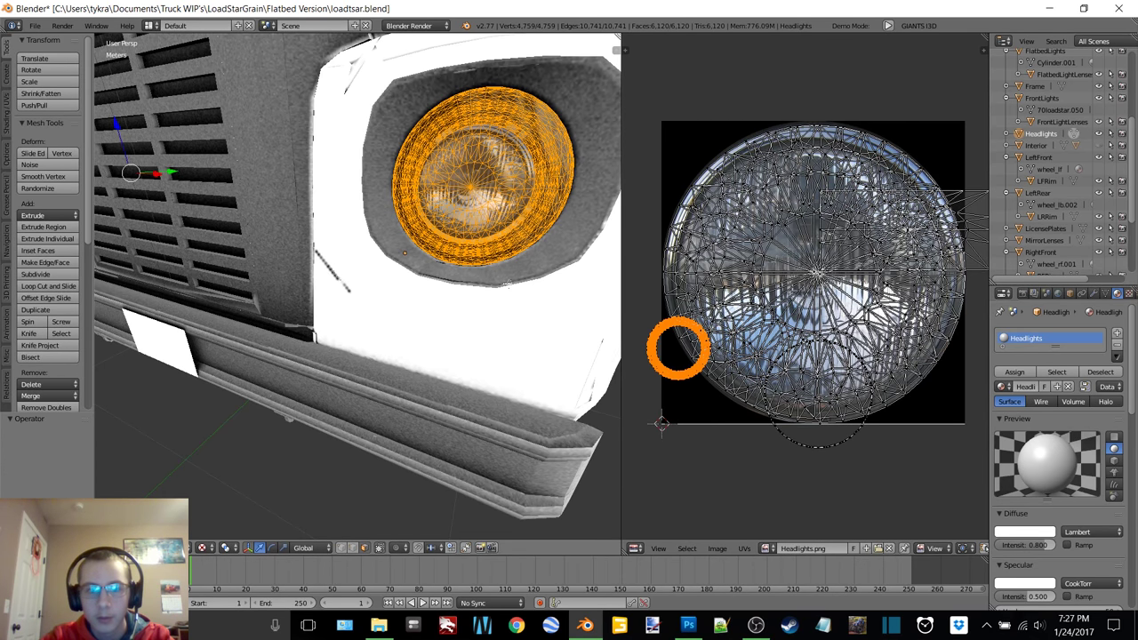
- Deselect the headlight mesh and check its texture on the truck in Object Mode
{"action": "key", "text": "a"}
{"action": "middle_click_drag", "start_coordinate": [476, 261], "coordinate": [468, 262]}
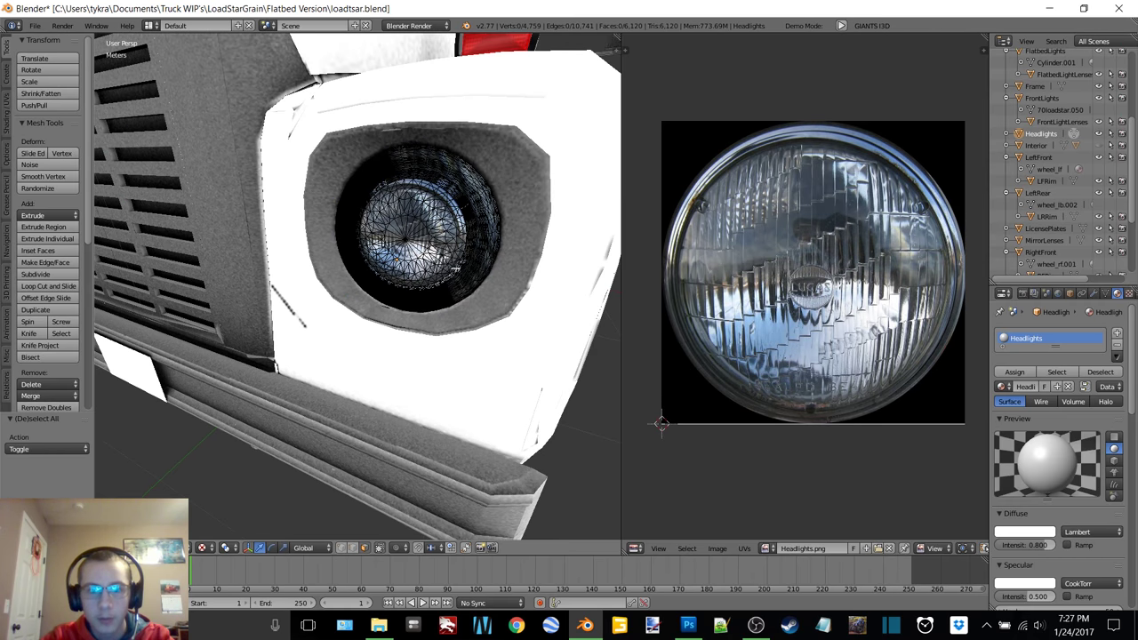
{"action": "scroll", "coordinate": [468, 261], "scroll_direction": "up", "scroll_amount": 2}
{"action": "key", "text": "Tab"}
{"action": "left_click", "coordinate": [404, 260]}
{"action": "scroll", "coordinate": [475, 243], "scroll_direction": "down", "scroll_amount": 8}
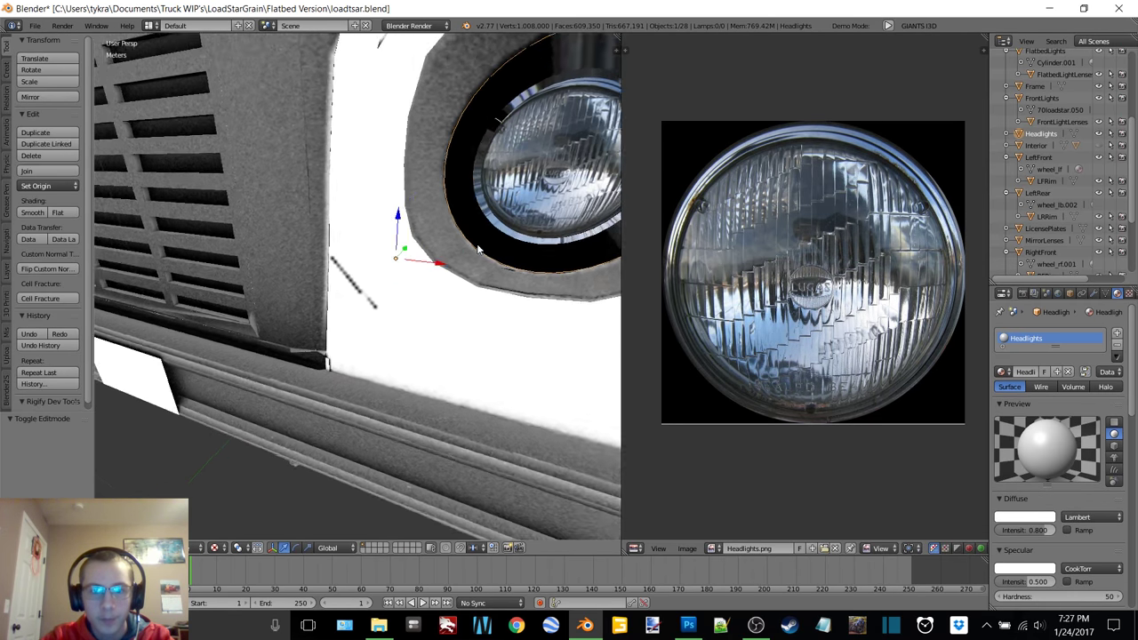
{"action": "mouse_move", "coordinate": [390, 220]}
{"action": "middle_mouse_down"}
{"action": "mouse_move", "coordinate": [403, 229]}
{"action": "mouse_move", "coordinate": [382, 221]}
{"action": "mouse_move", "coordinate": [401, 221]}
{"action": "middle_mouse_up"}
- Select the whole headlight mesh in Edit Mode and save the Headlights.png image
{"action": "key", "text": "Tab"}
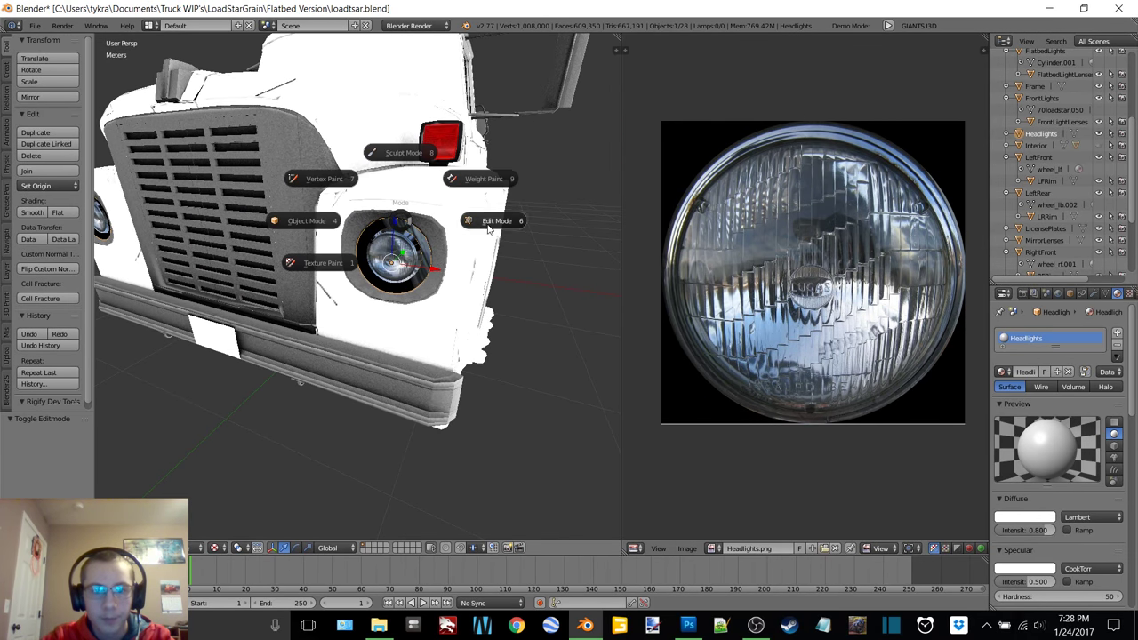
{"action": "left_click", "coordinate": [480, 224]}
{"action": "key", "text": "a"}
{"action": "left_click", "coordinate": [721, 548]}
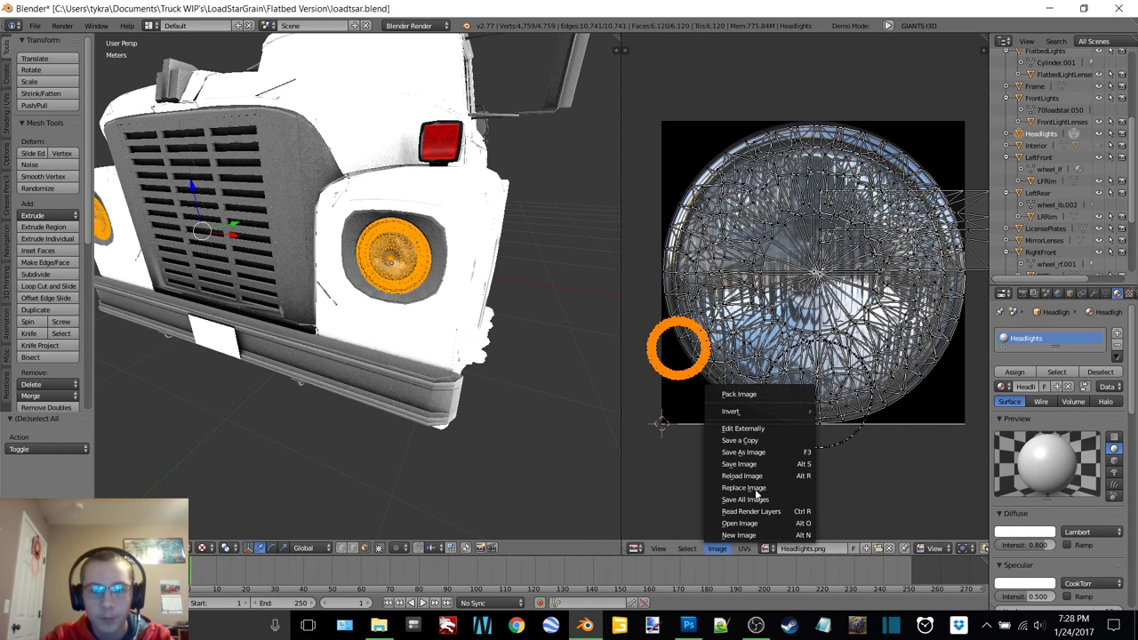
{"action": "left_click", "coordinate": [764, 462]}
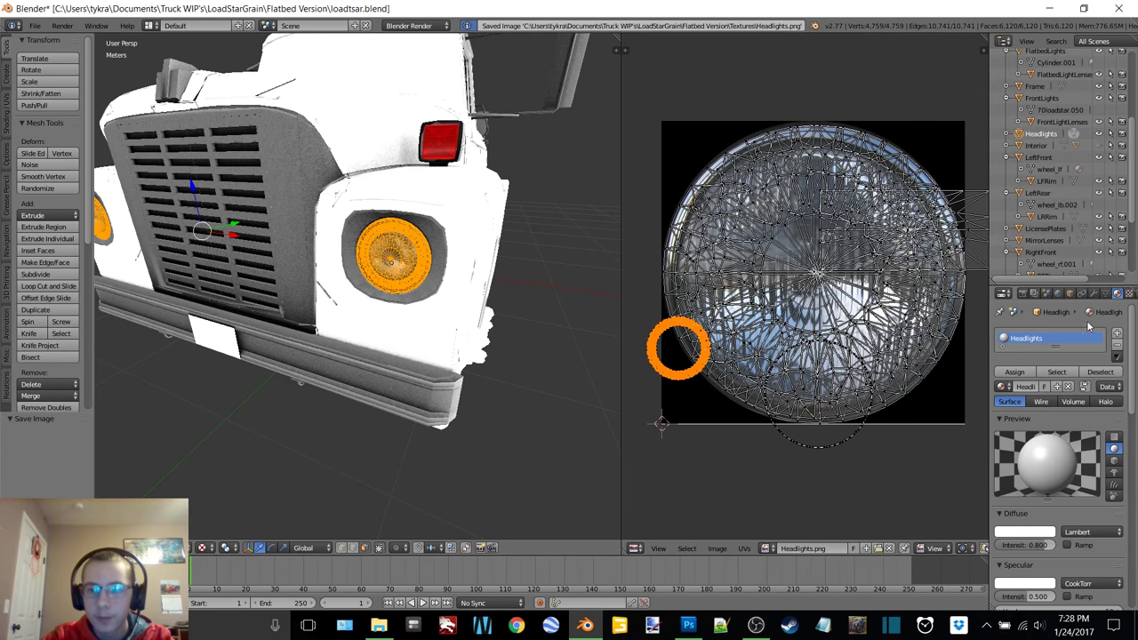
- Add a new texture to the headlight material using Headlights.png from the Textures folder, then return to Object Mode
{"action": "left_click", "coordinate": [1129, 293]}
{"action": "left_click", "coordinate": [1080, 380]}
{"action": "left_click", "coordinate": [1095, 571]}
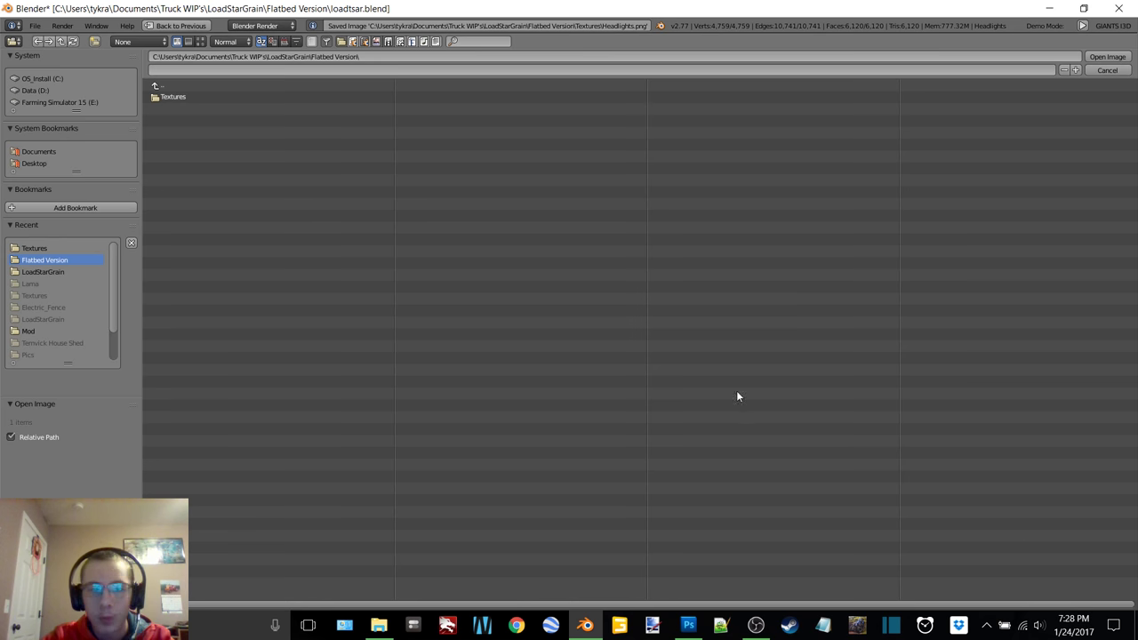
{"action": "left_click", "coordinate": [167, 97]}
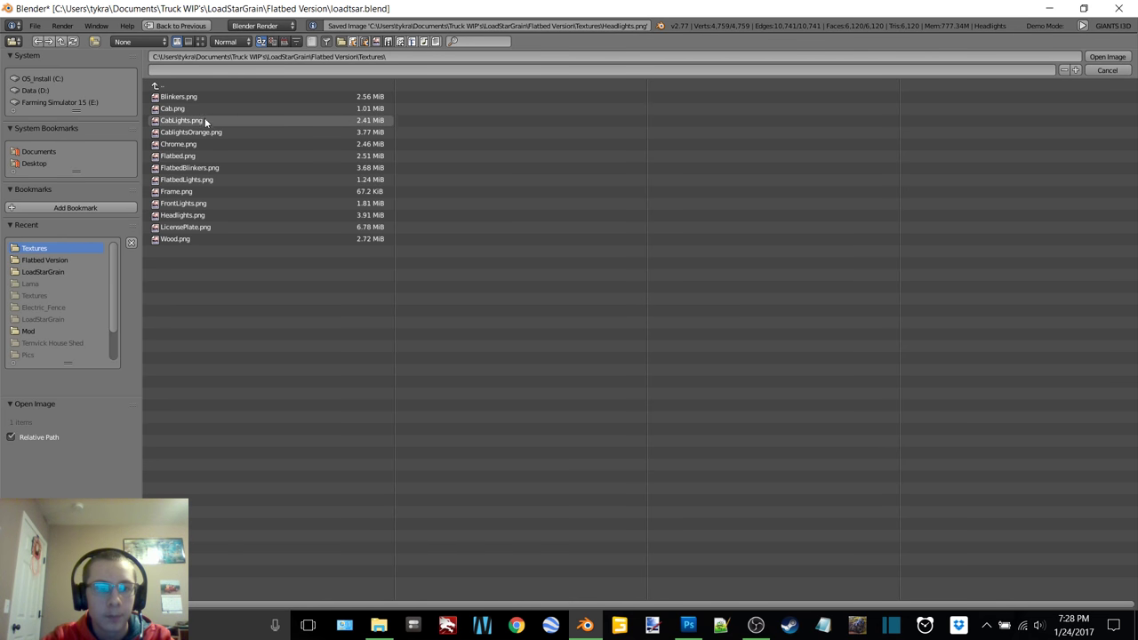
{"action": "double_click", "coordinate": [211, 214]}
{"action": "key", "text": "Tab"}
{"action": "left_click", "coordinate": [296, 223]}
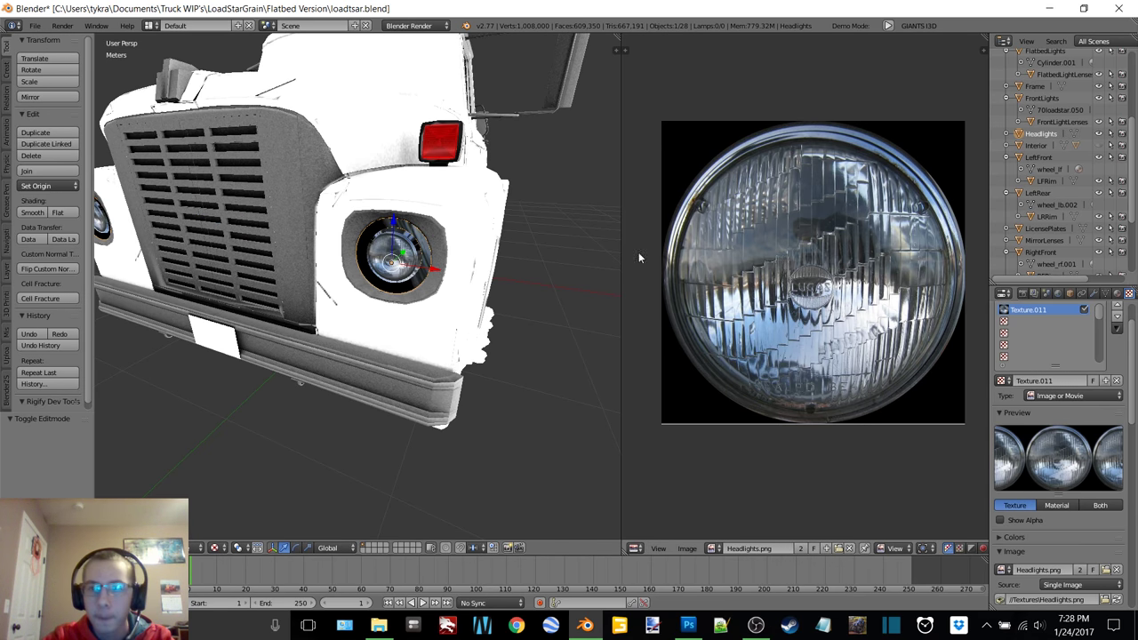
- Select the LeftFront wheel, frame it in the view, and select its entire mesh in Edit Mode
{"action": "left_click", "coordinate": [1037, 157]}
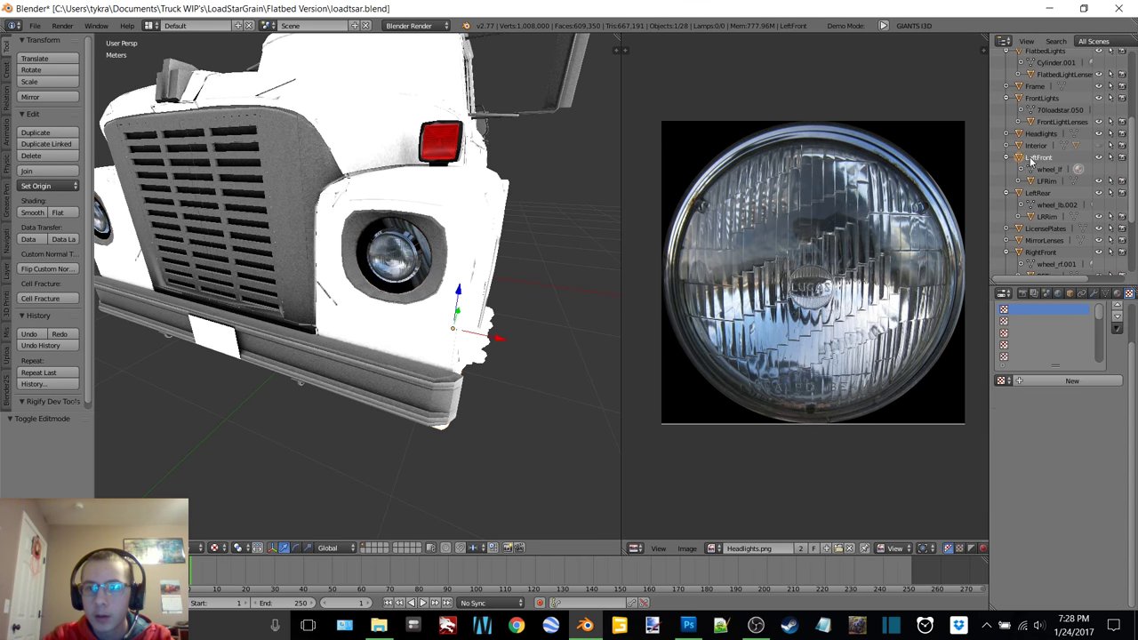
{"action": "key", "text": "KP_Decimal"}
{"action": "middle_click_drag", "start_coordinate": [504, 219], "coordinate": [470, 215]}
{"action": "scroll", "coordinate": [472, 215], "scroll_direction": "down", "scroll_amount": 2}
{"action": "key", "text": "Tab"}
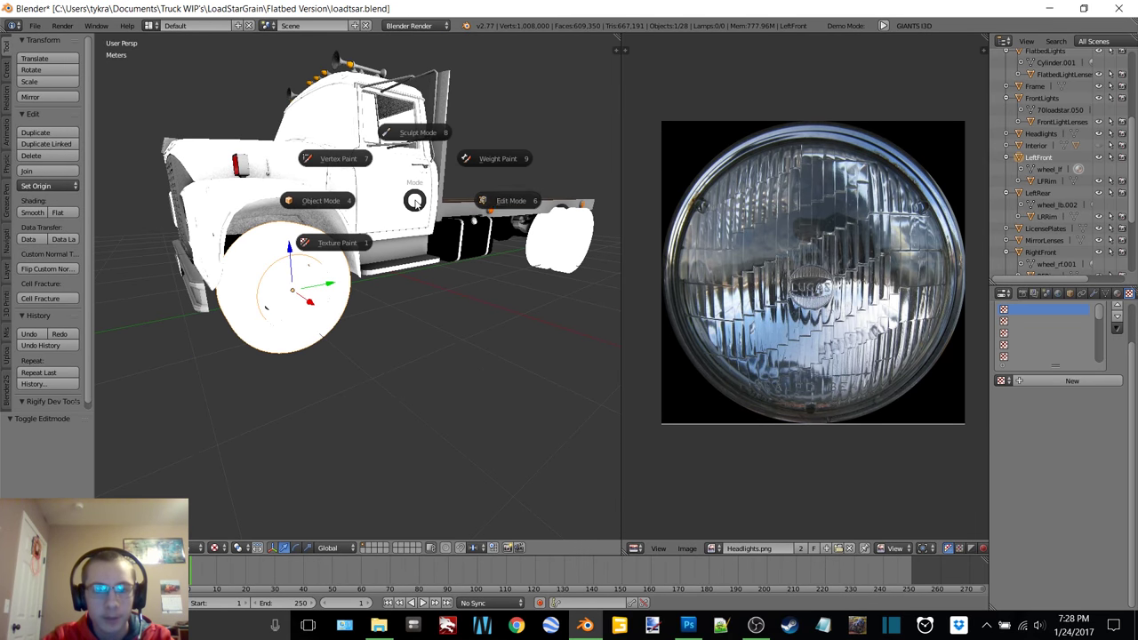
{"action": "left_click", "coordinate": [494, 202]}
{"action": "key", "text": "a"}
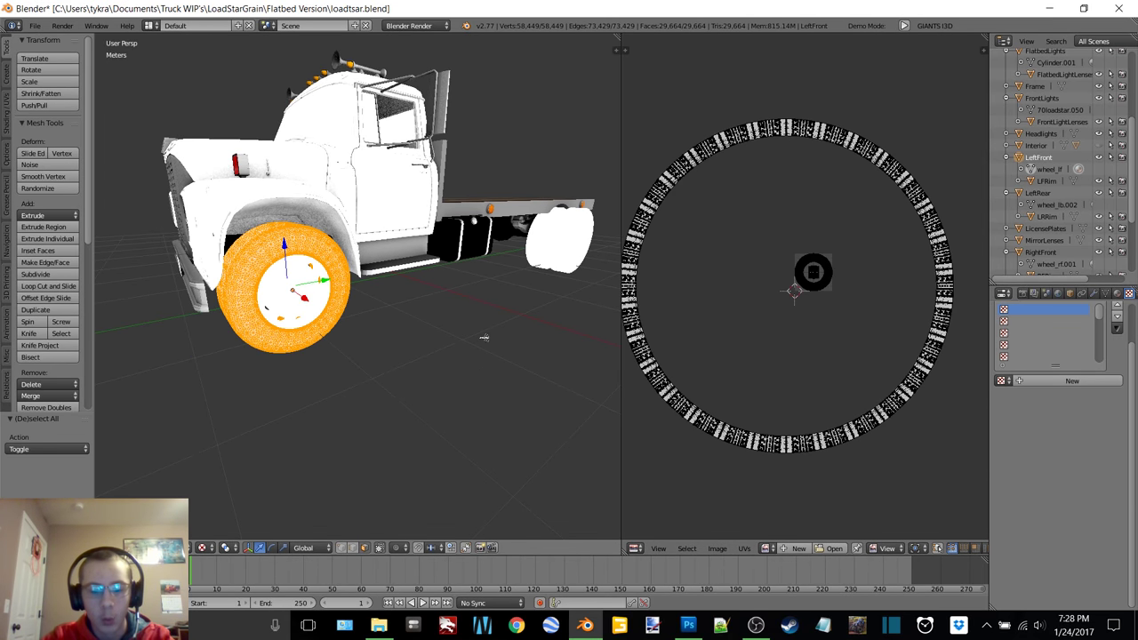
- Unwrap the LeftFront wheel mesh with Smart UV Project, using an angle limit of 66 and island margin of 0.01
{"action": "left_click", "coordinate": [796, 547]}
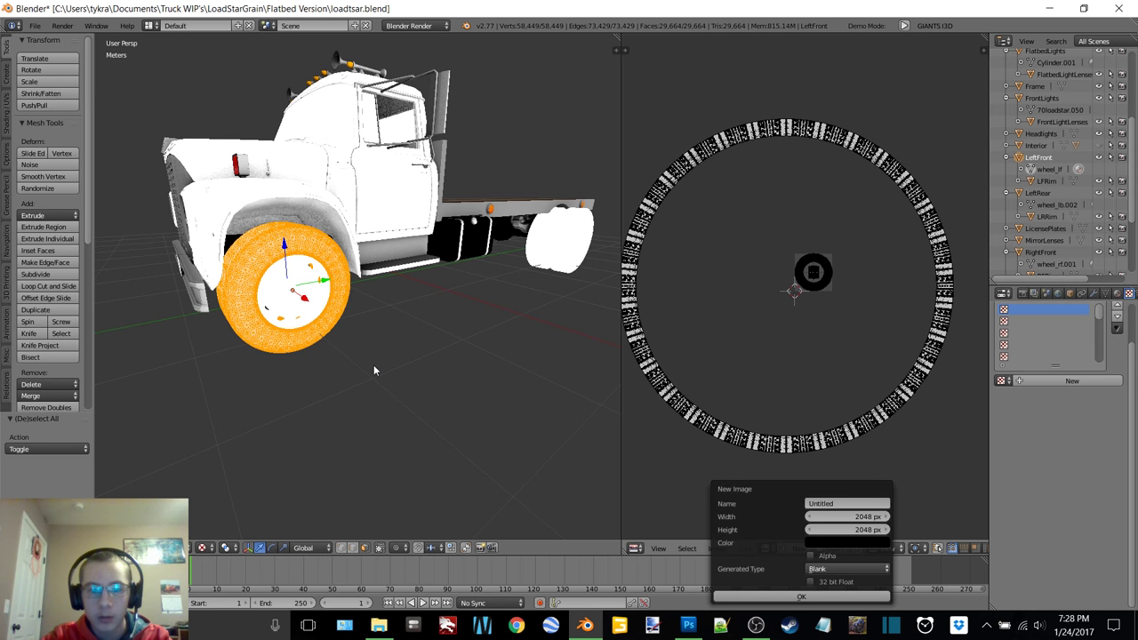
{"action": "key", "text": "u"}
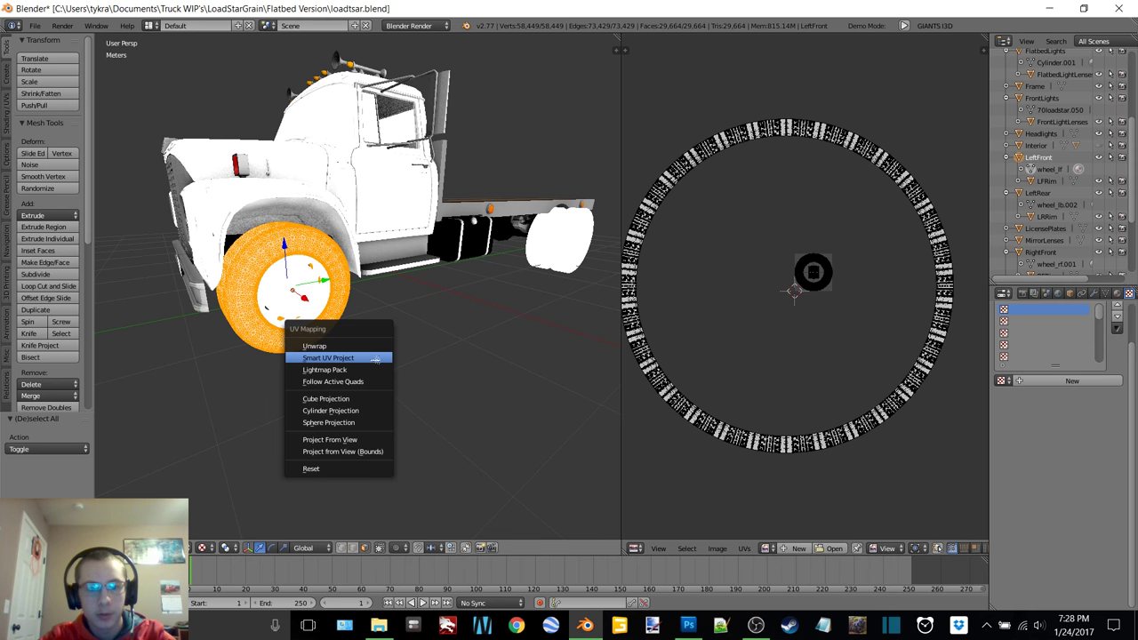
{"action": "left_click", "coordinate": [375, 359]}
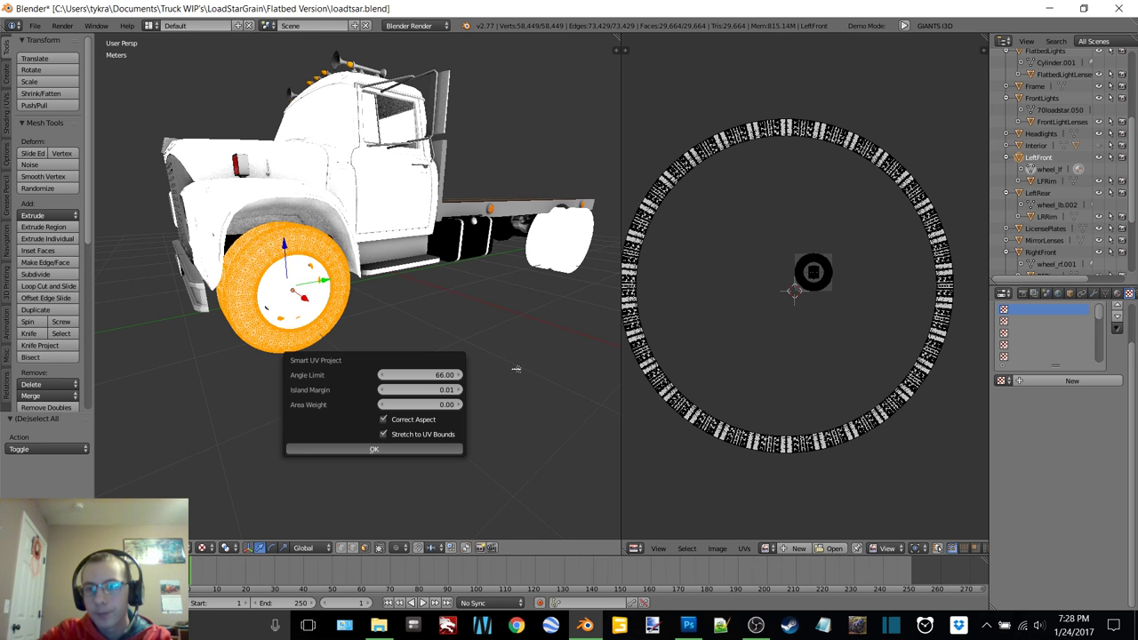
{"action": "key", "text": "Return"}
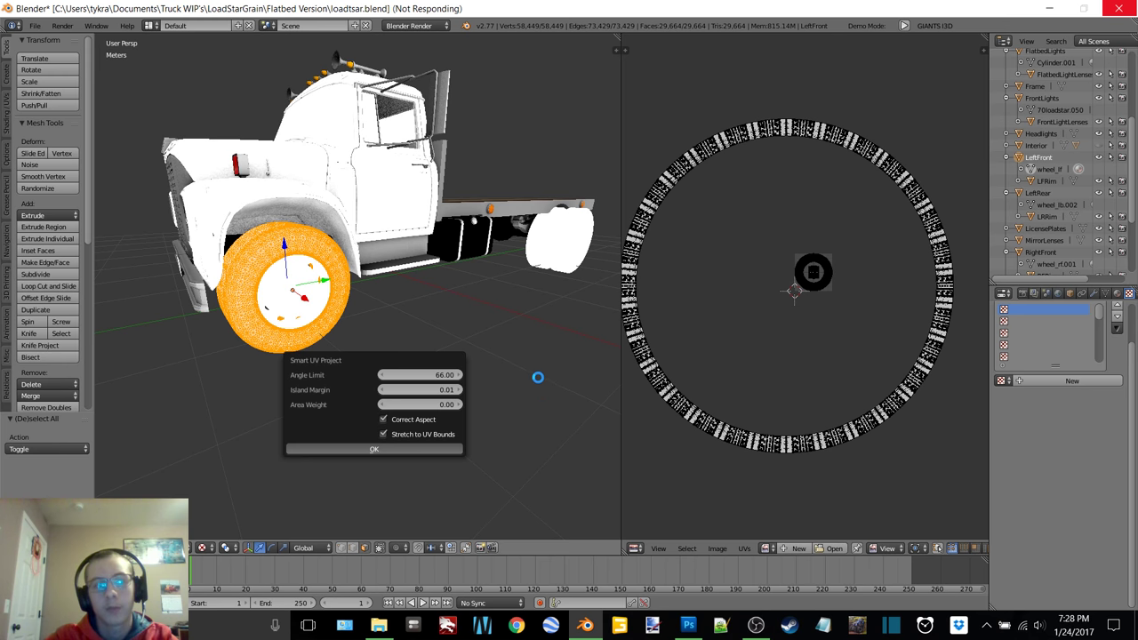
{"action": "left_click", "coordinate": [755, 625]}
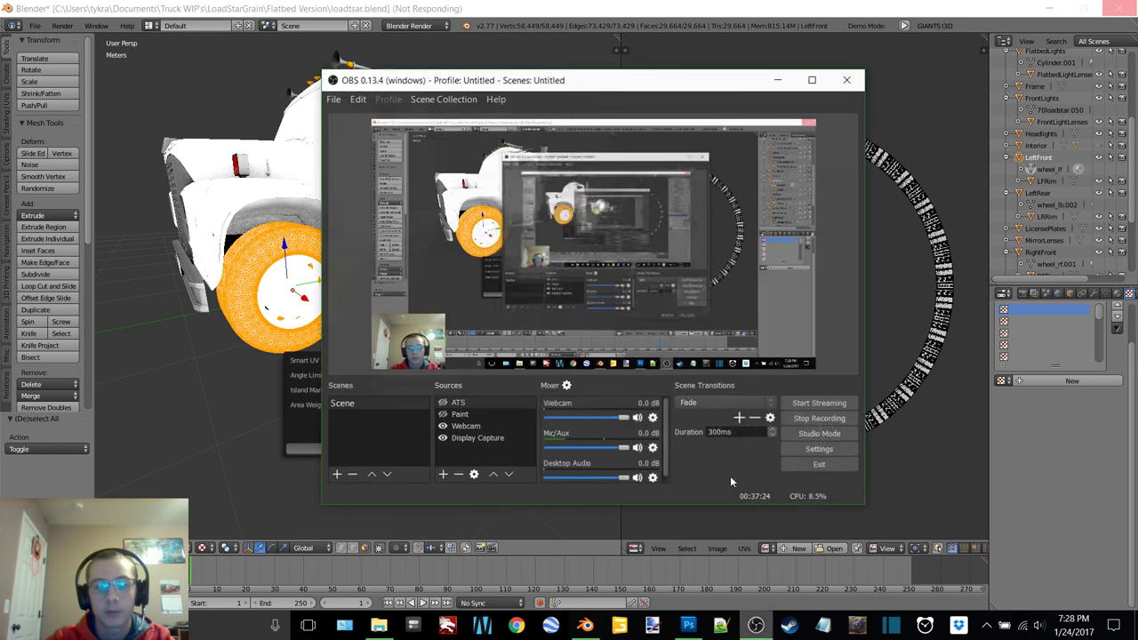
{"action": "left_click", "coordinate": [776, 79]}
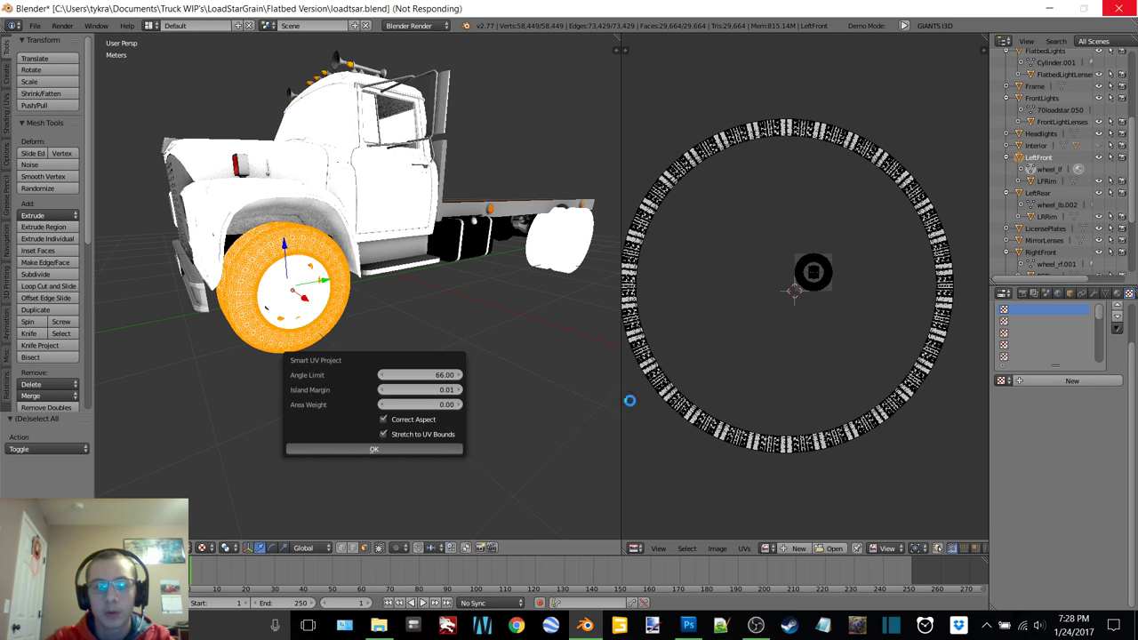
{"action": "left_click", "coordinate": [694, 628]}
{"action": "left_click", "coordinate": [1086, 11]}
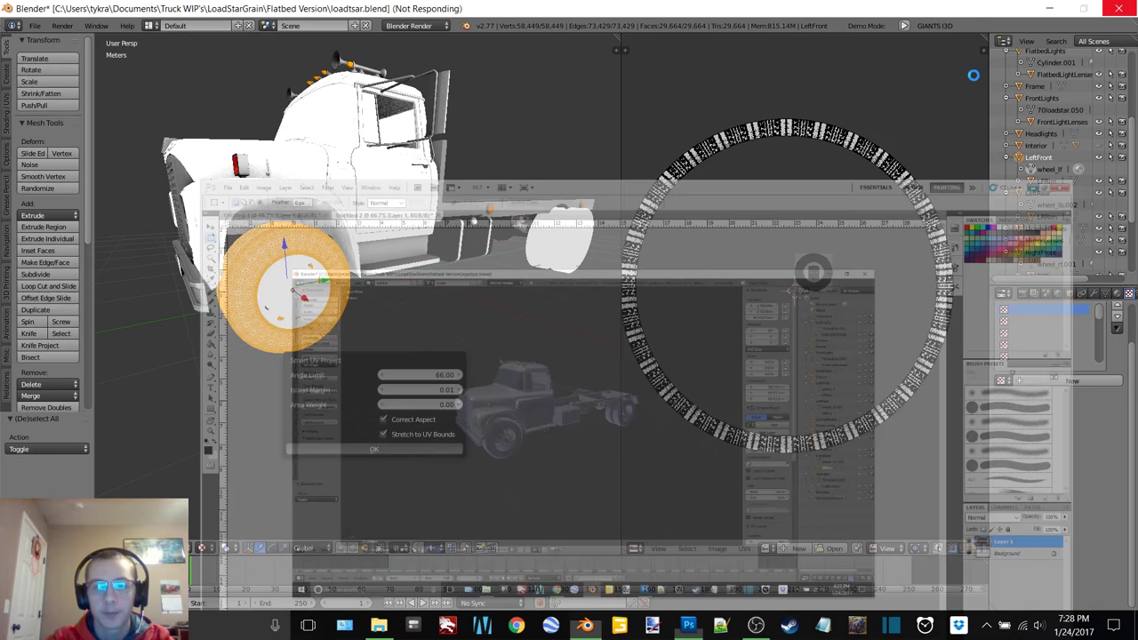
{"action": "left_click", "coordinate": [382, 626]}
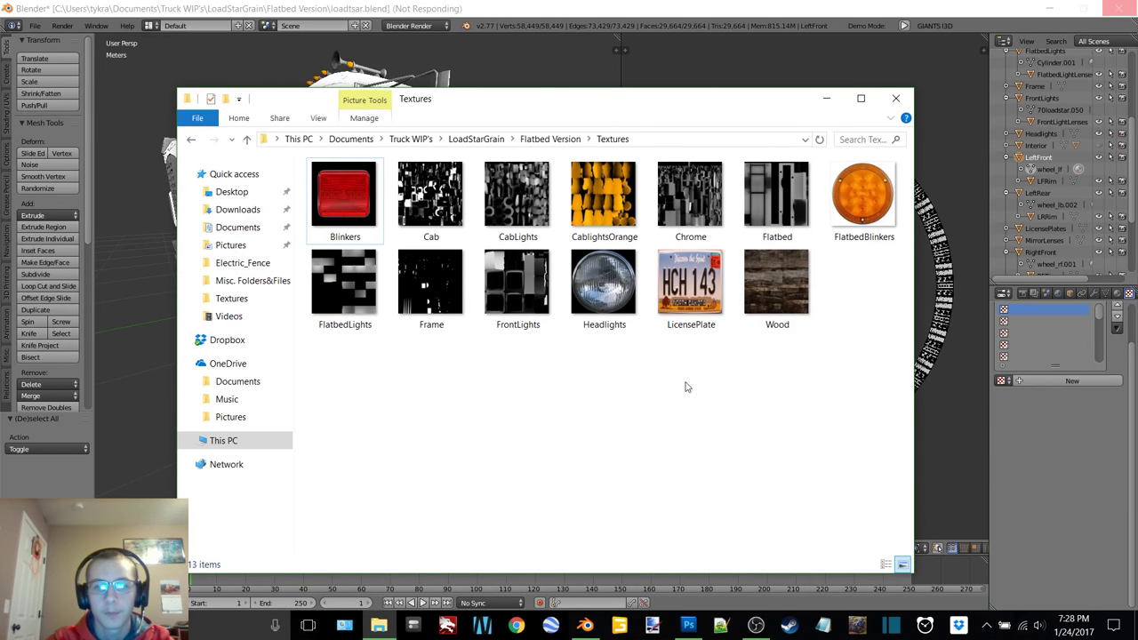
{"action": "left_click", "coordinate": [826, 97]}
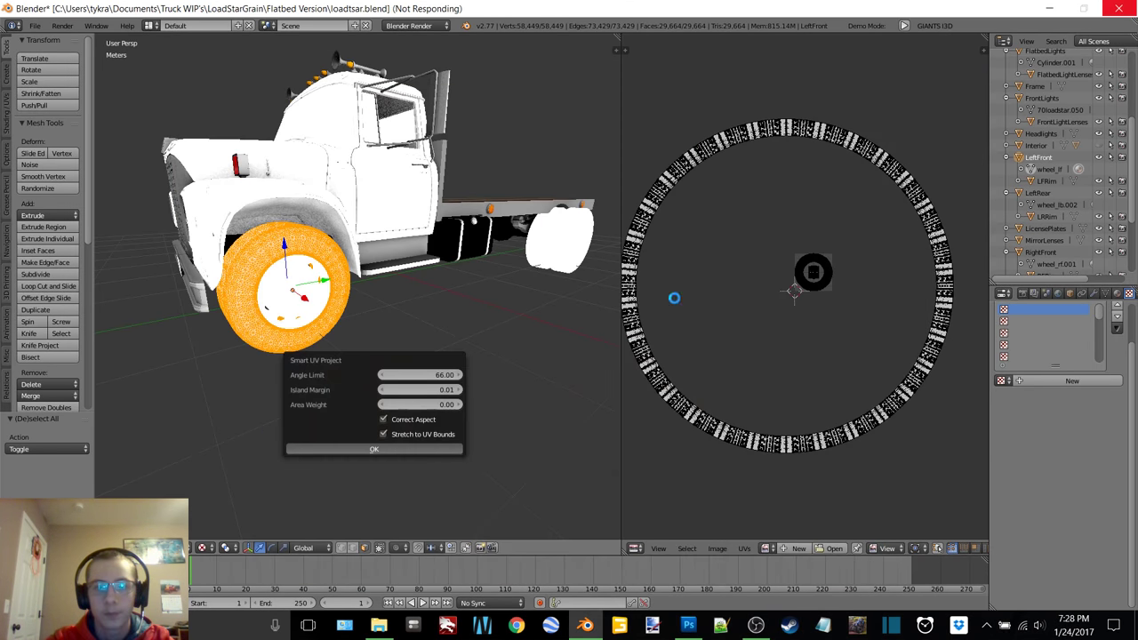
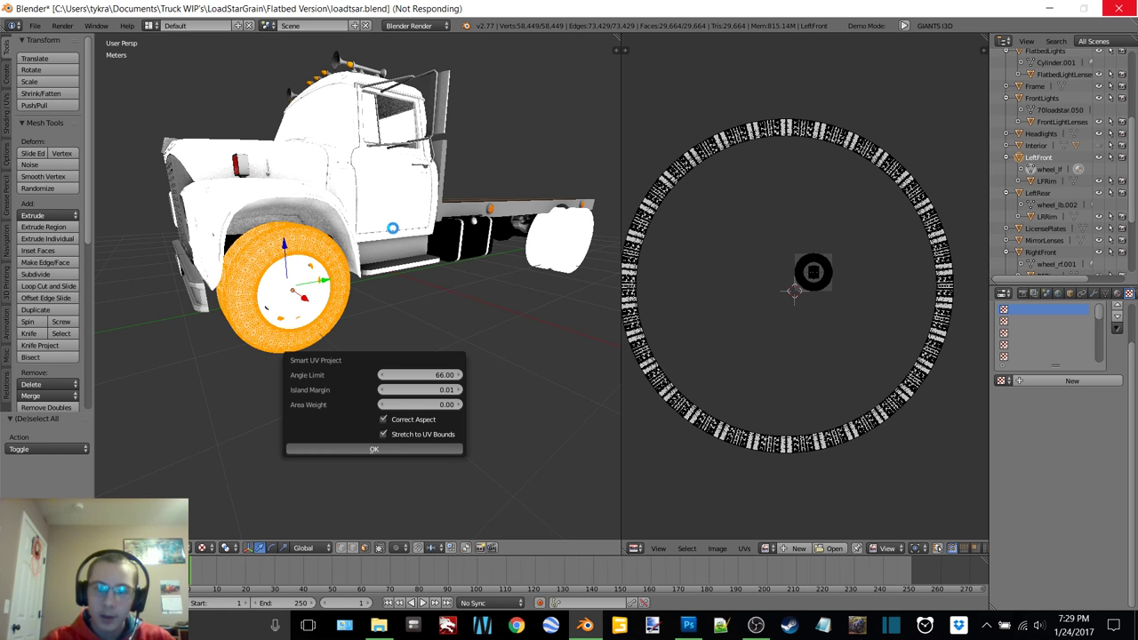
{"action": "left_click", "coordinate": [756, 625]}
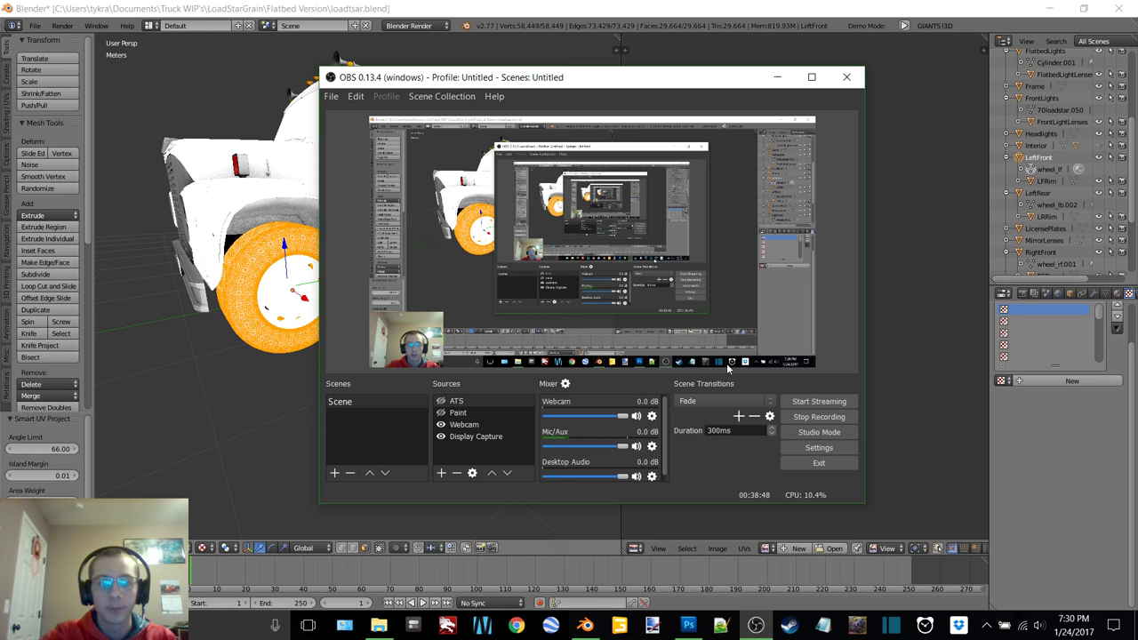
{"action": "left_click", "coordinate": [777, 77]}
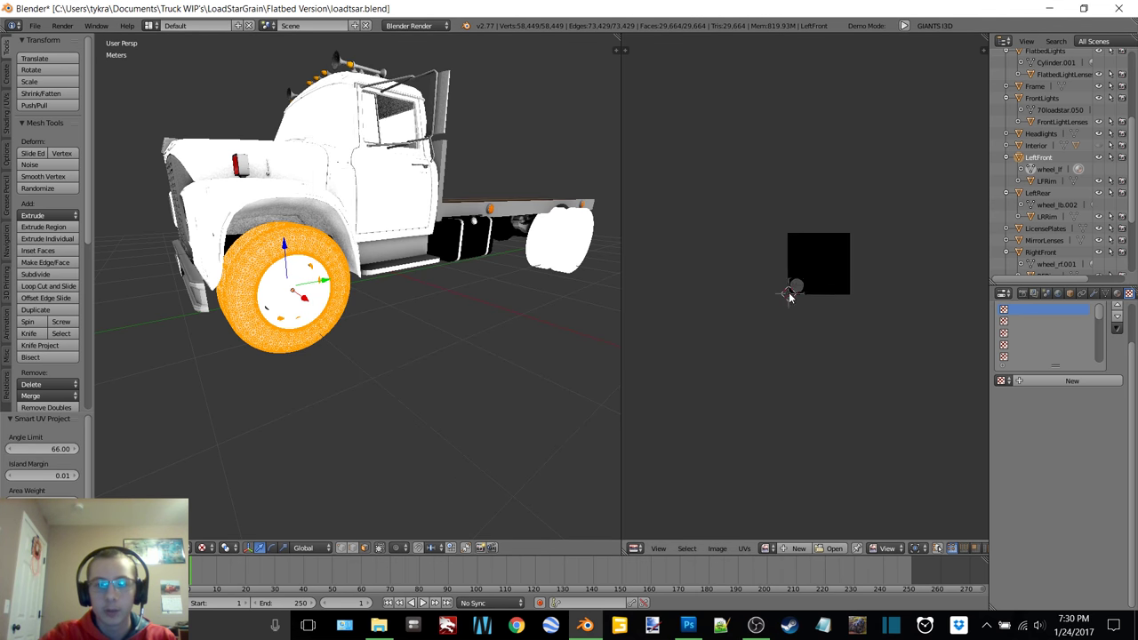
- Examine the LeftFront wheel's unwrapped UV layout
{"action": "scroll", "coordinate": [795, 305], "scroll_direction": "up", "scroll_amount": 5}
{"action": "scroll", "coordinate": [796, 305], "scroll_direction": "up", "scroll_amount": 3}
{"action": "scroll", "coordinate": [791, 349], "scroll_direction": "down", "scroll_amount": 4}
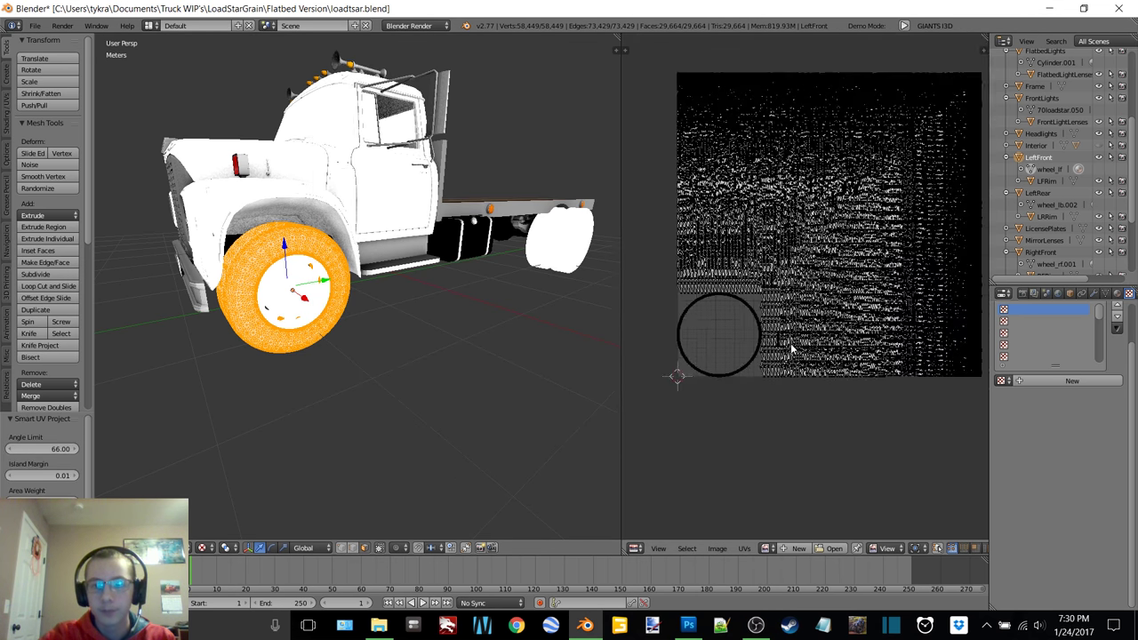
{"action": "middle_click_drag", "start_coordinate": [890, 224], "coordinate": [870, 248]}
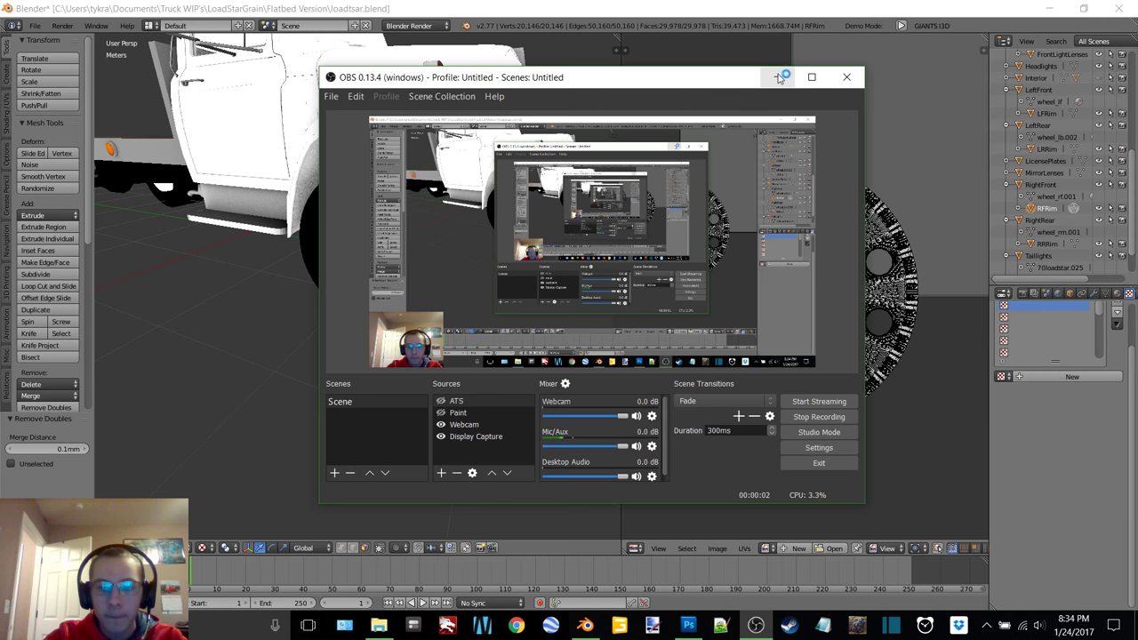
- Unwrap the right front rim mesh with Smart UV Project, using an angle limit of 66 and island margin of 0.01
{"action": "left_click", "coordinate": [777, 78]}
{"action": "key", "text": "KP_Decimal"}
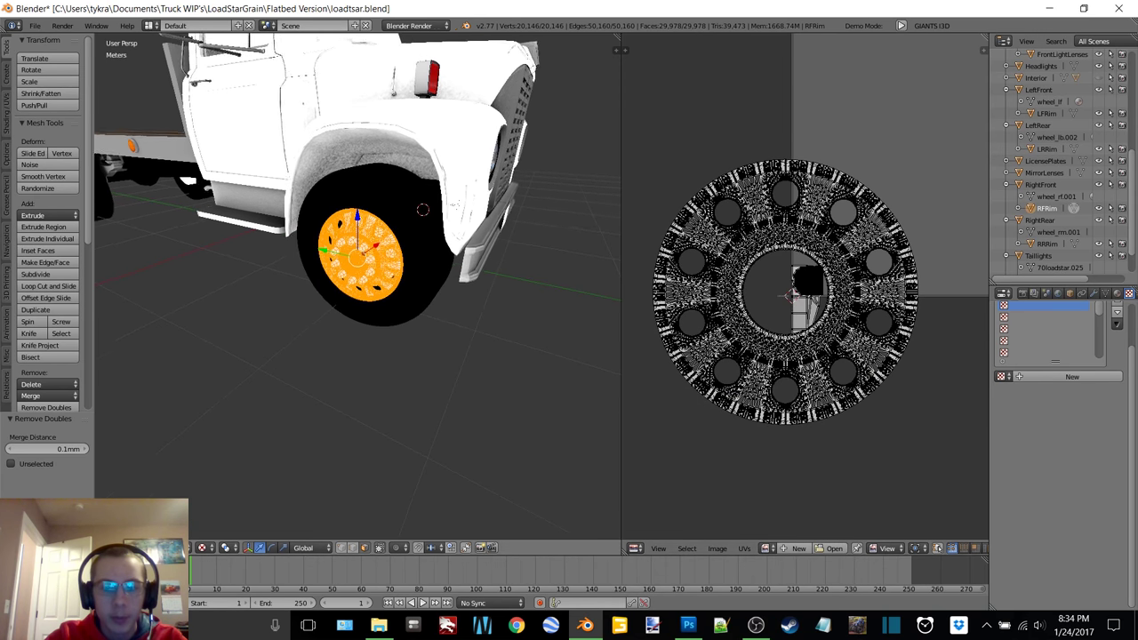
{"action": "key", "text": "u"}
{"action": "left_click", "coordinate": [450, 207]}
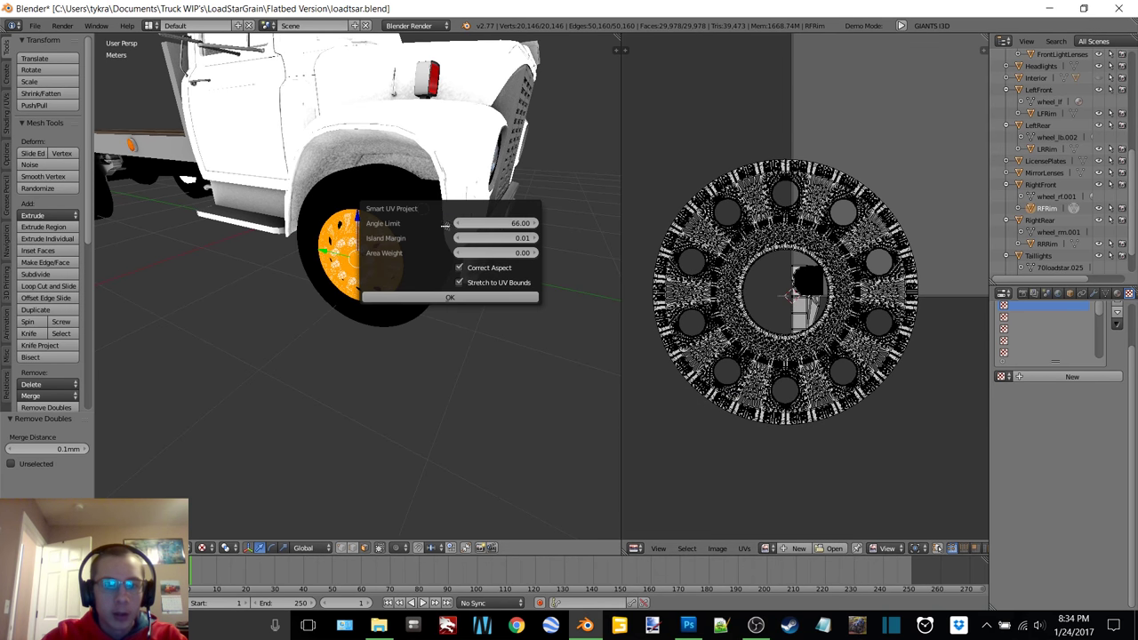
{"action": "left_click", "coordinate": [442, 297]}
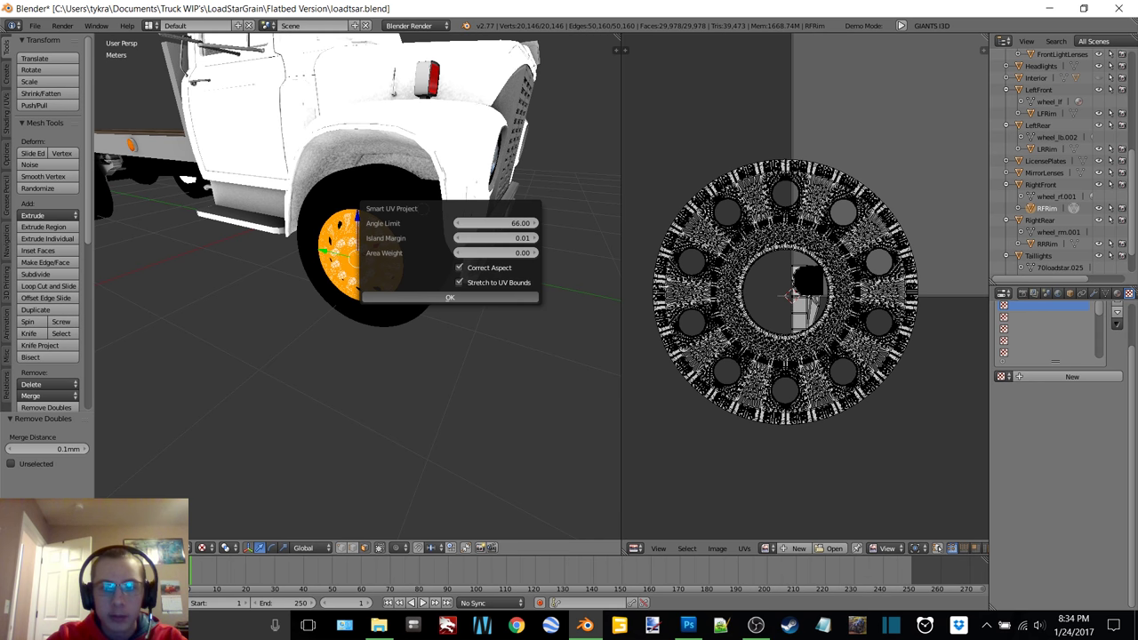
{"action": "scroll", "coordinate": [784, 298], "scroll_direction": "up", "scroll_amount": 10}
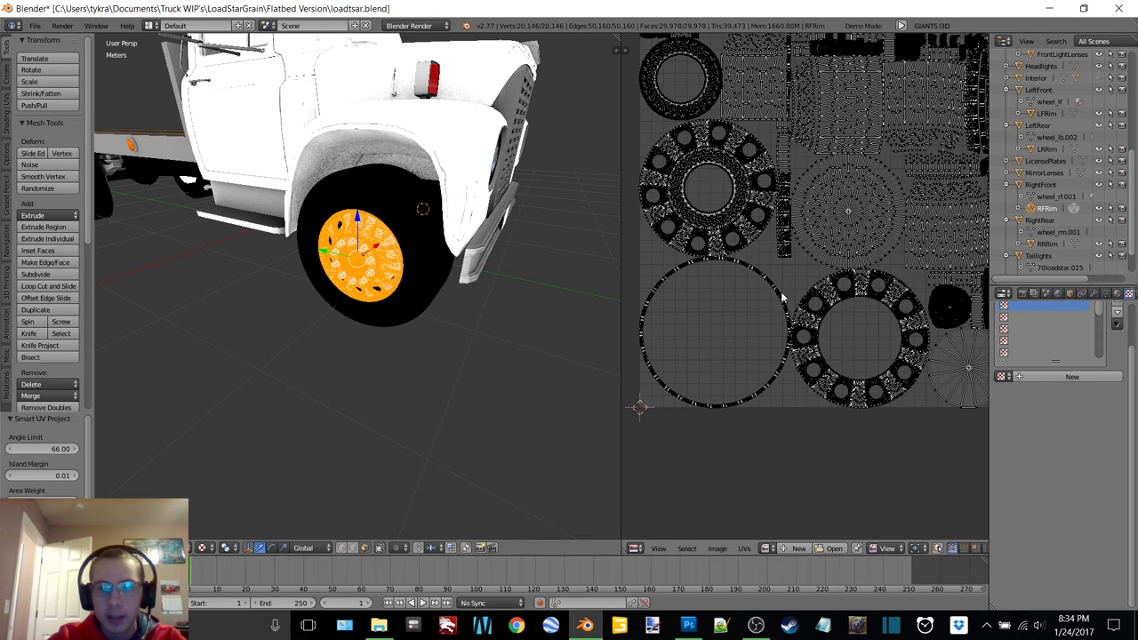
- Create a blank 2048 by 2048 px image named RFRim for the right front rim's UVs
{"action": "left_click", "coordinate": [798, 549]}
{"action": "left_click", "coordinate": [827, 503]}
{"action": "key", "text": "BackSpace"}
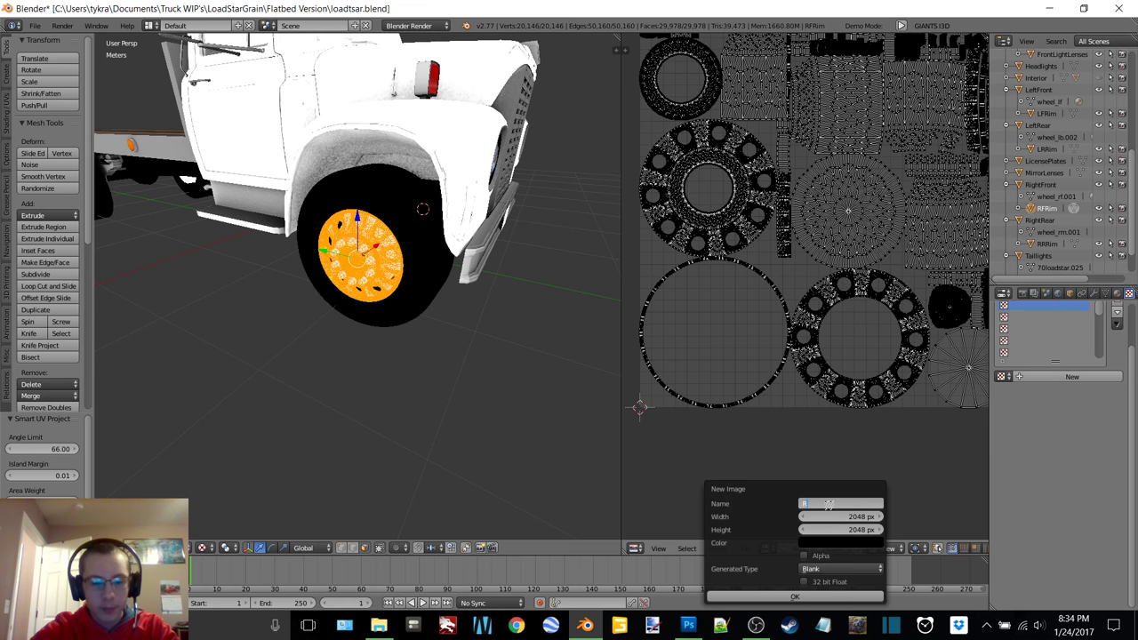
{"action": "type", "text": "RFRim"}
{"action": "key", "text": "Return"}
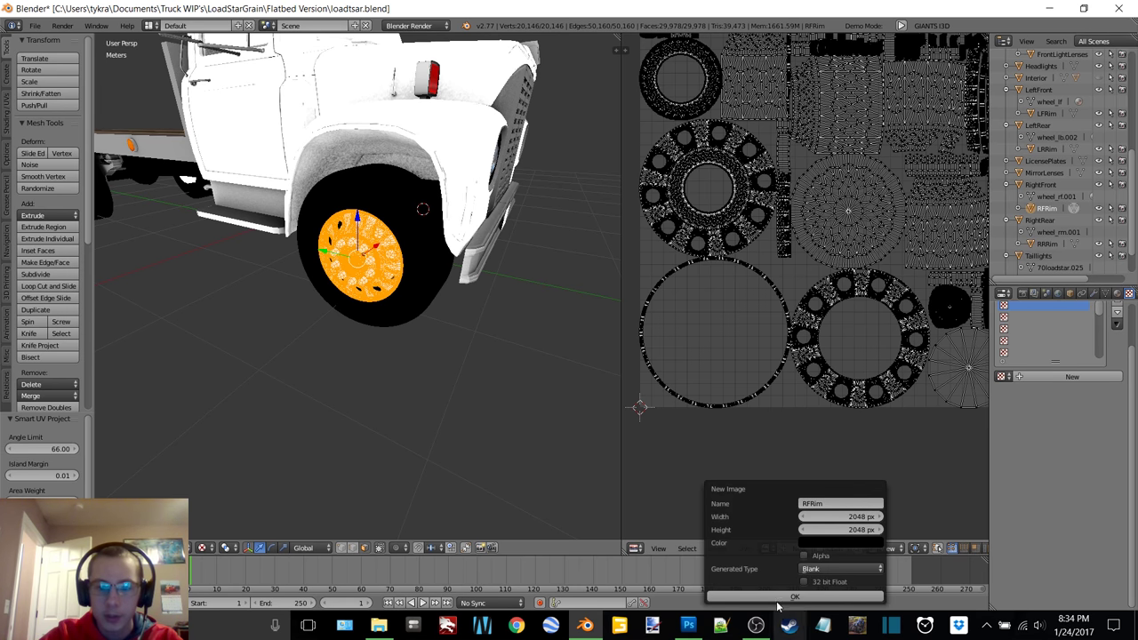
{"action": "left_click", "coordinate": [795, 596]}
{"action": "scroll", "coordinate": [816, 377], "scroll_direction": "down", "scroll_amount": 5}
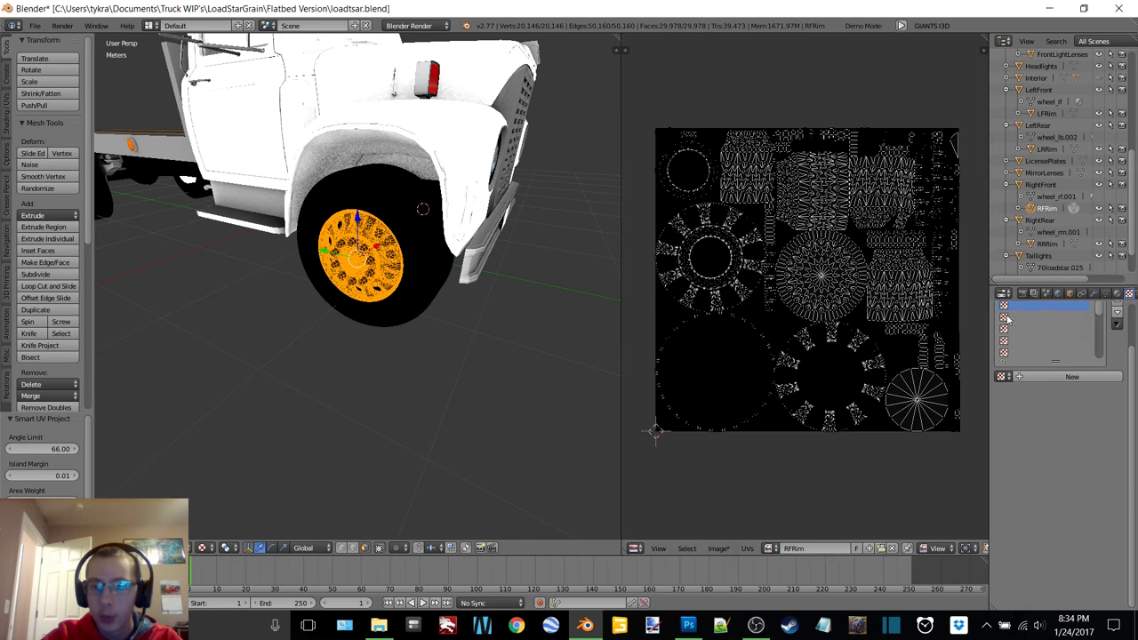
- Bake ambient occlusion for the right front rim into the RFRim image with a 15 px margin
{"action": "left_click", "coordinate": [1014, 294]}
{"action": "left_click", "coordinate": [1071, 425]}
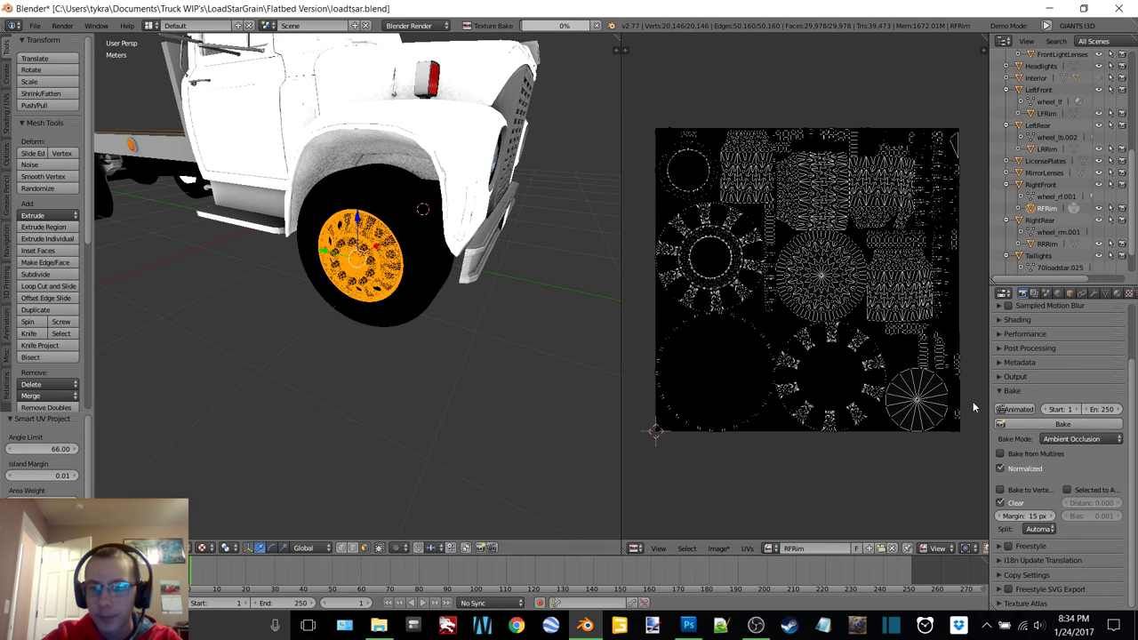
- Examine the ambient occlusion baked onto the right front rim in object mode
{"action": "scroll", "coordinate": [417, 280], "scroll_direction": "up", "scroll_amount": 3}
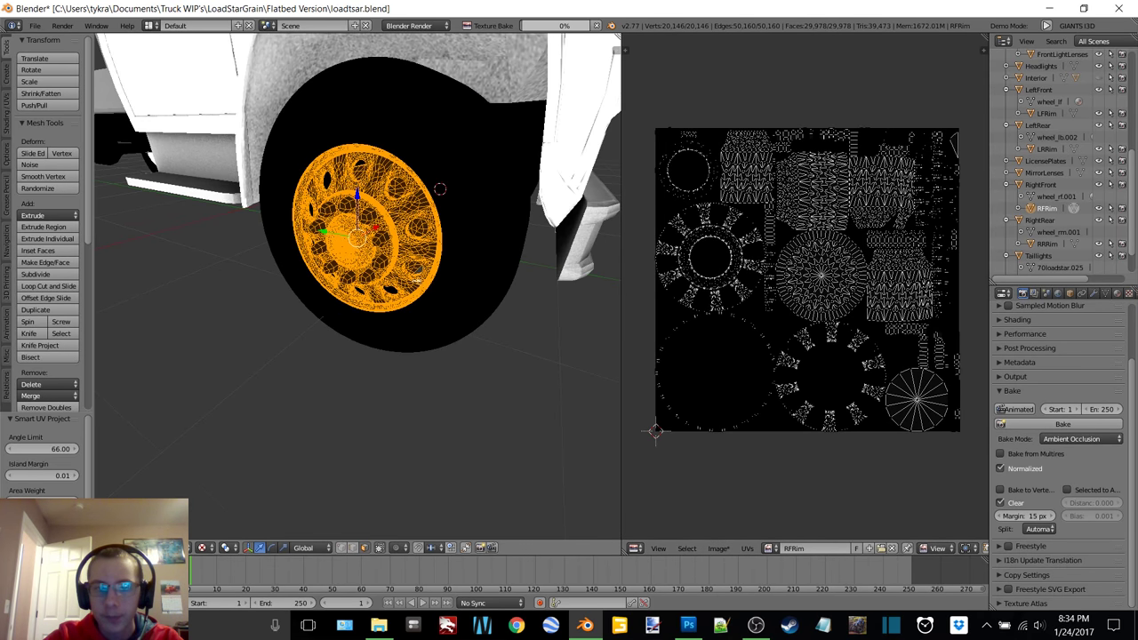
{"action": "middle_click_drag", "start_coordinate": [417, 280], "coordinate": [302, 273]}
{"action": "scroll", "coordinate": [301, 273], "scroll_direction": "down", "scroll_amount": 2}
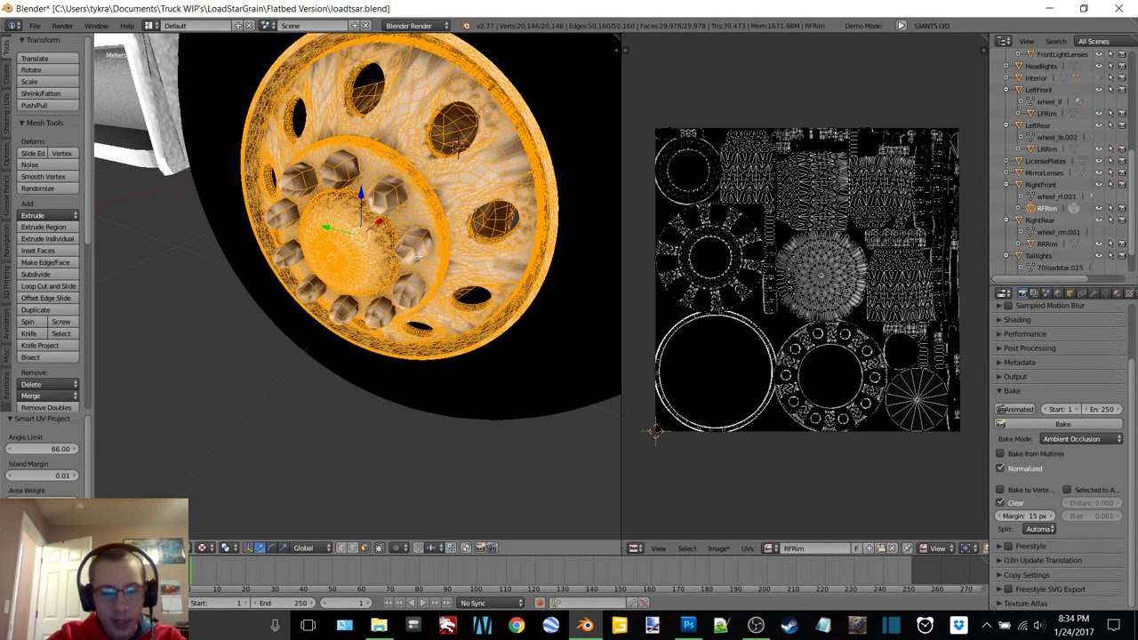
{"action": "middle_click_drag", "start_coordinate": [432, 268], "coordinate": [414, 255]}
{"action": "key", "text": "Tab"}
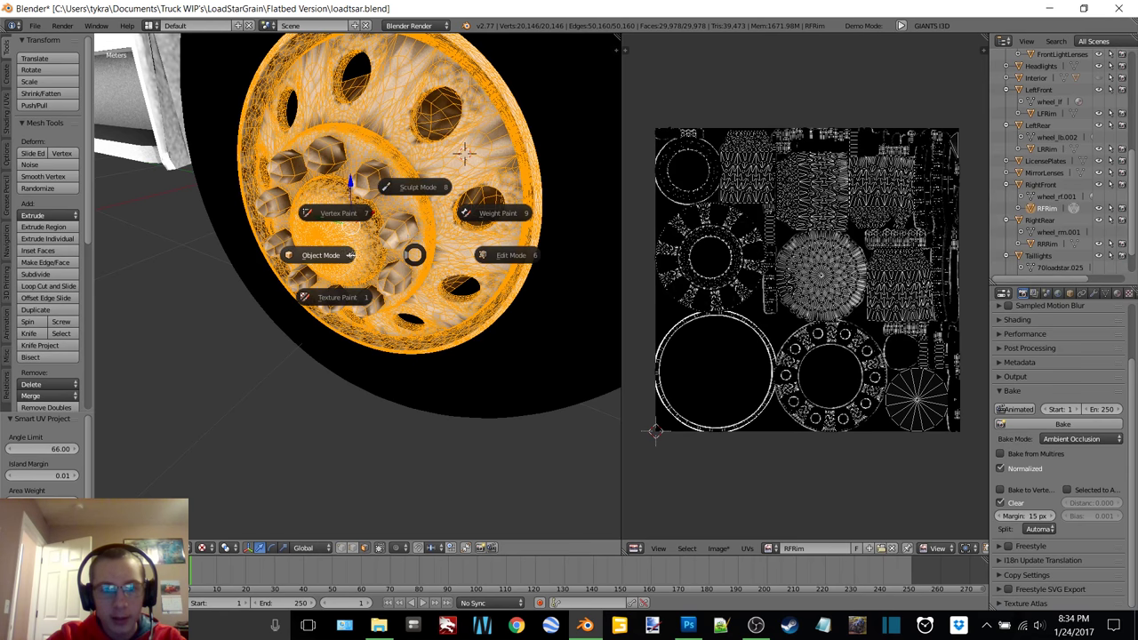
{"action": "left_click", "coordinate": [350, 255]}
{"action": "scroll", "coordinate": [383, 191], "scroll_direction": "down", "scroll_amount": 3}
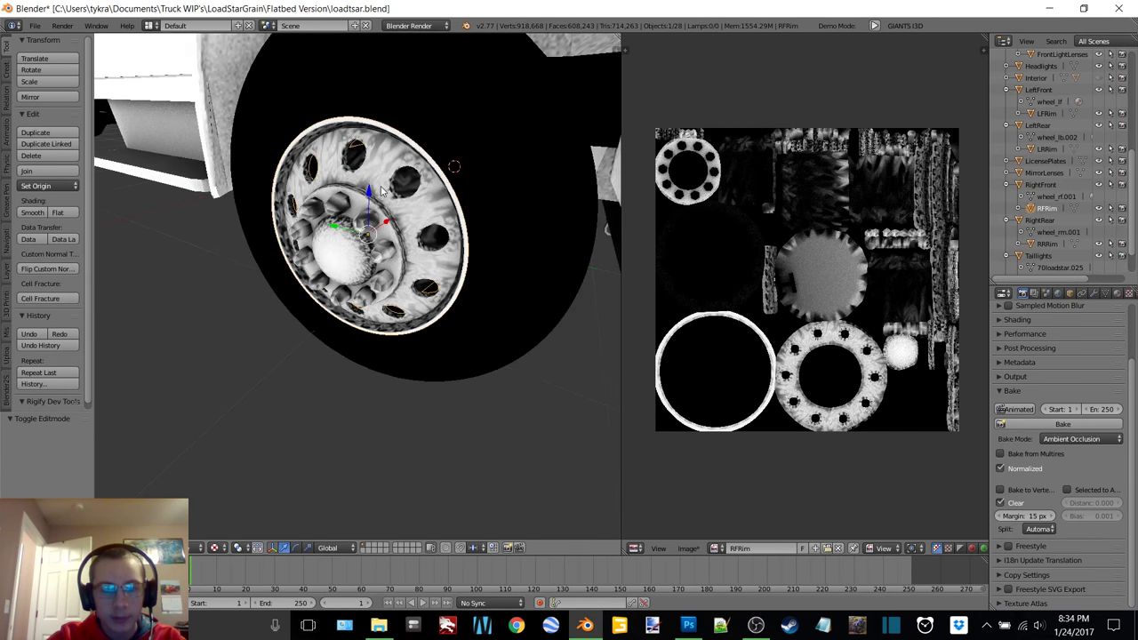
{"action": "scroll", "coordinate": [380, 191], "scroll_direction": "down", "scroll_amount": 5}
- Select the whole right front rim mesh and save its baked image as RFRim.png in the Textures folder
{"action": "key", "text": "Tab"}
{"action": "left_click", "coordinate": [442, 188]}
{"action": "key", "text": "a"}
{"action": "key", "text": "a"}
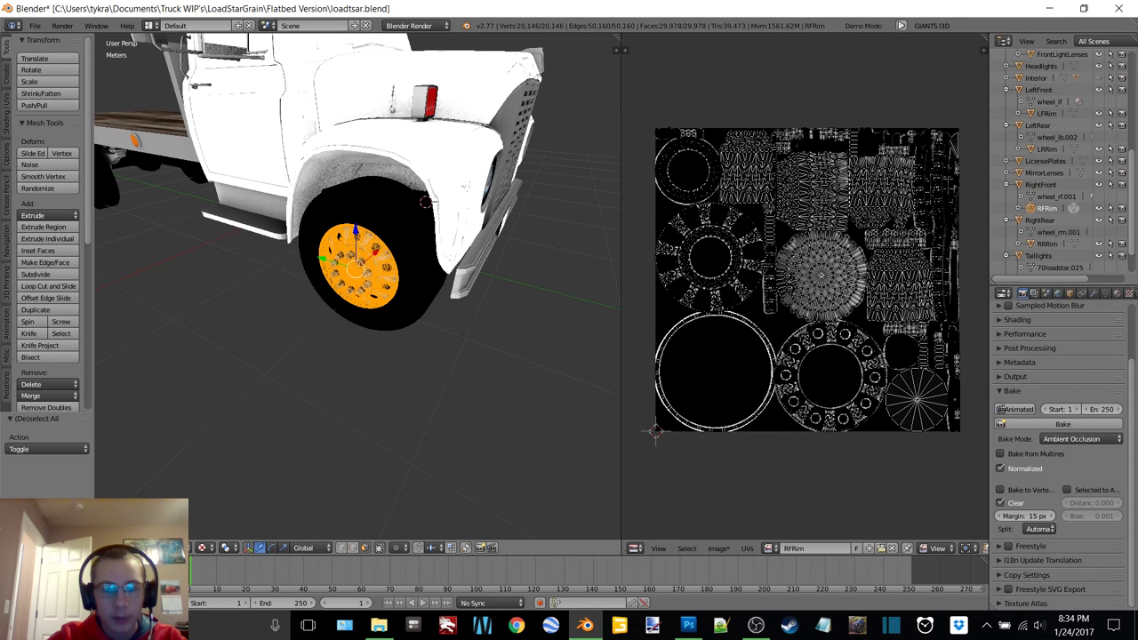
{"action": "left_click", "coordinate": [717, 548]}
{"action": "left_click", "coordinate": [770, 453]}
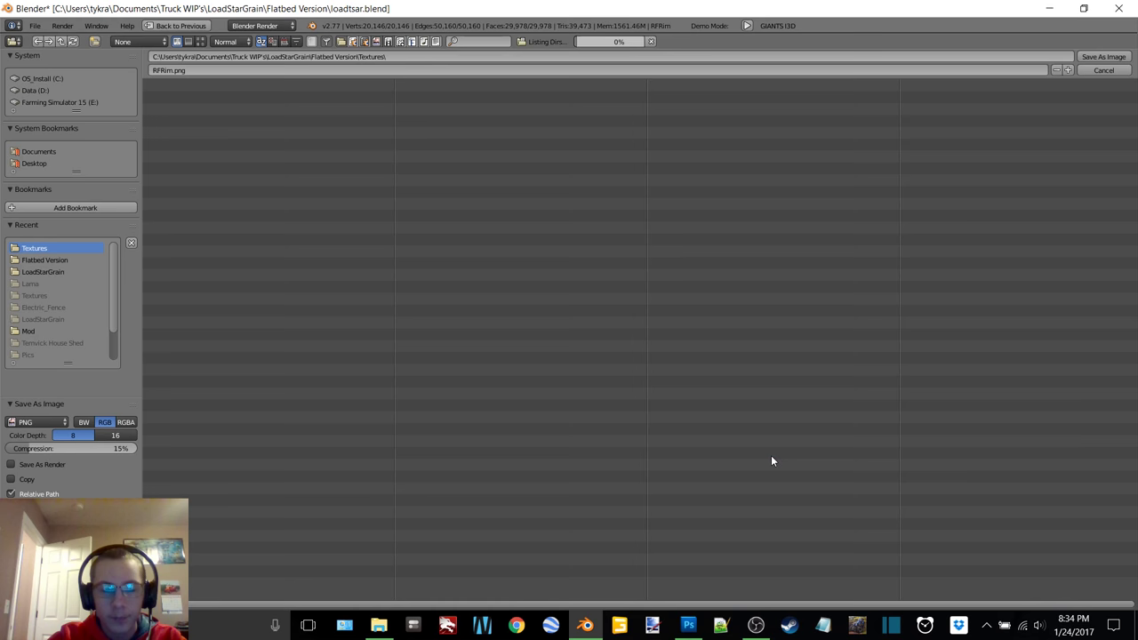
{"action": "left_click", "coordinate": [1100, 57]}
- Preview the right front rim in rendered shading, examine its baked surface, and return to textured shading
{"action": "key", "text": "z"}
{"action": "left_click", "coordinate": [488, 258]}
{"action": "key", "text": "z"}
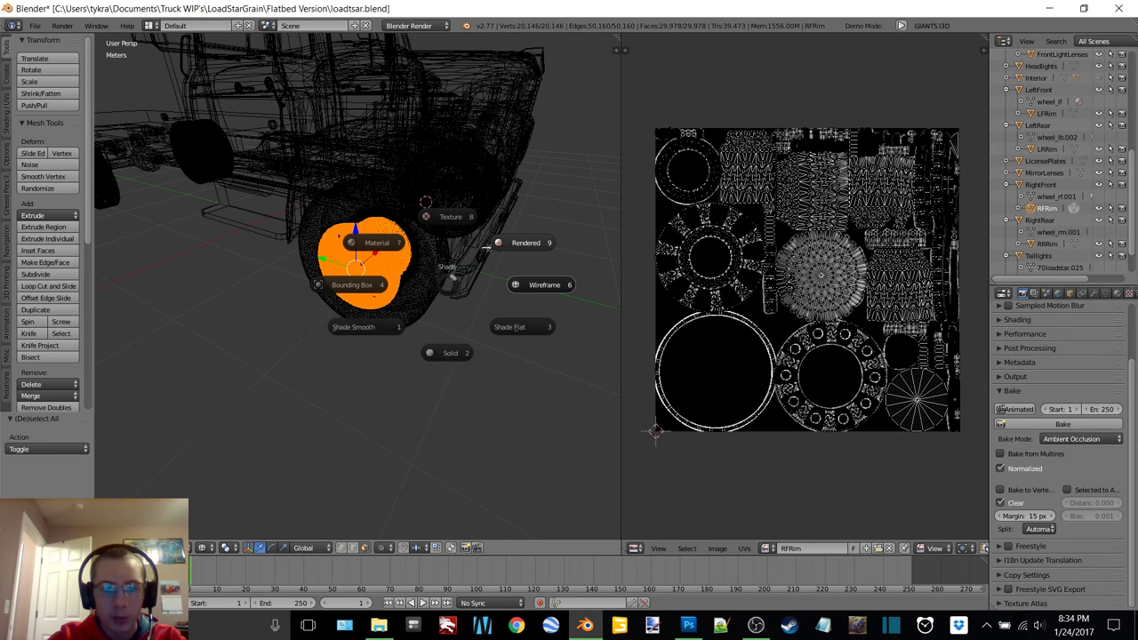
{"action": "left_click", "coordinate": [520, 243]}
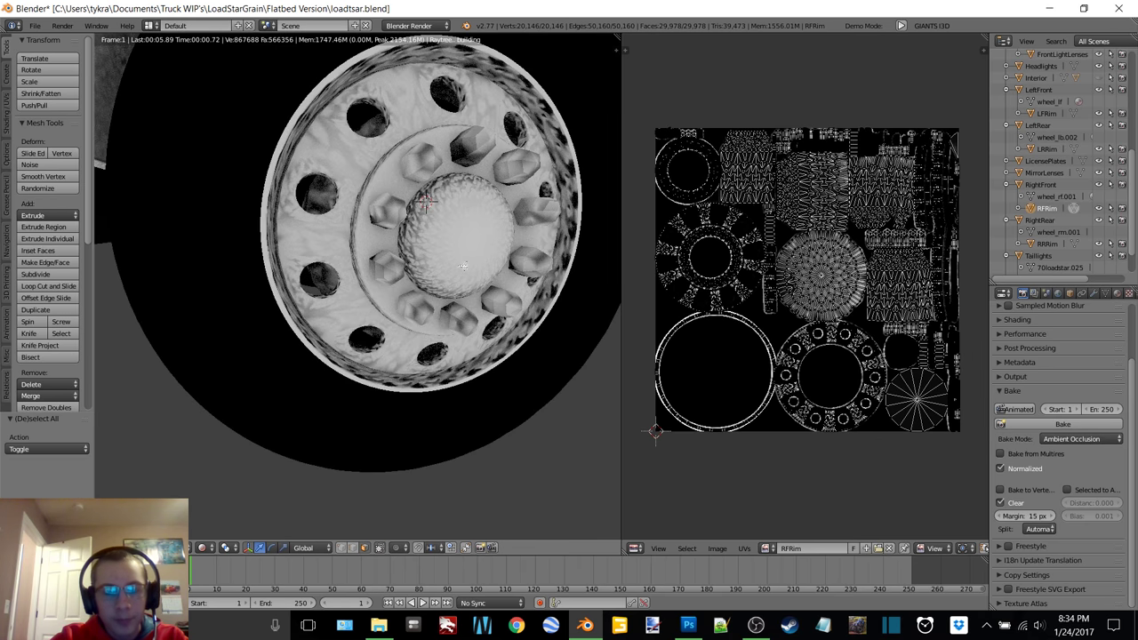
{"action": "scroll", "coordinate": [463, 266], "scroll_direction": "down", "scroll_amount": 7}
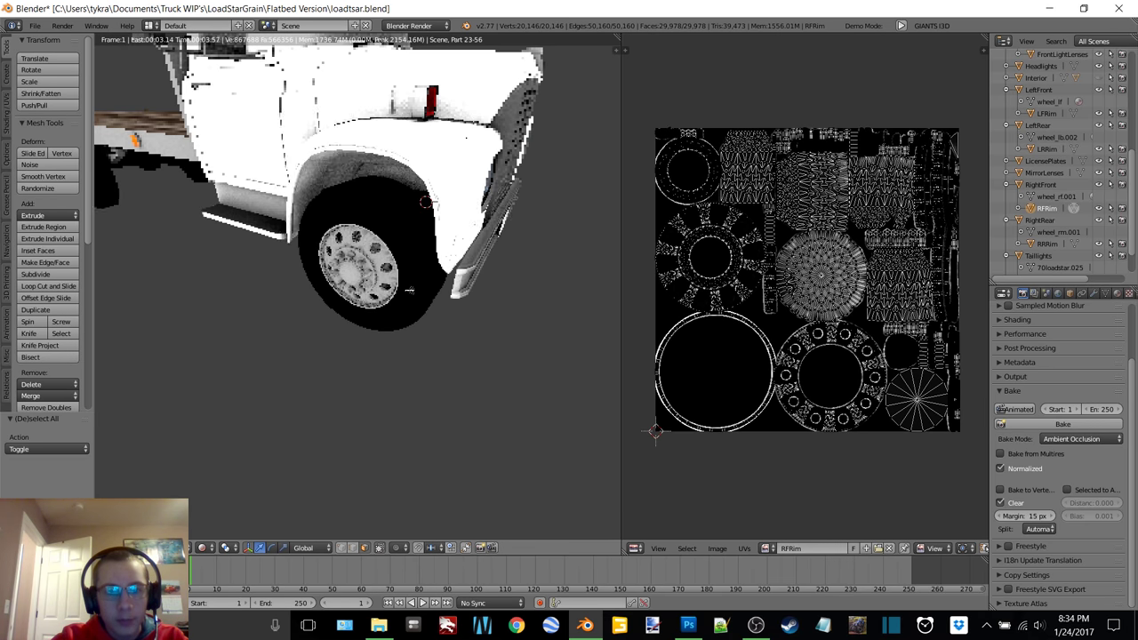
{"action": "scroll", "coordinate": [463, 265], "scroll_direction": "up", "scroll_amount": 2}
{"action": "middle_click_drag", "start_coordinate": [463, 265], "coordinate": [409, 290]}
{"action": "scroll", "coordinate": [409, 290], "scroll_direction": "up", "scroll_amount": 2}
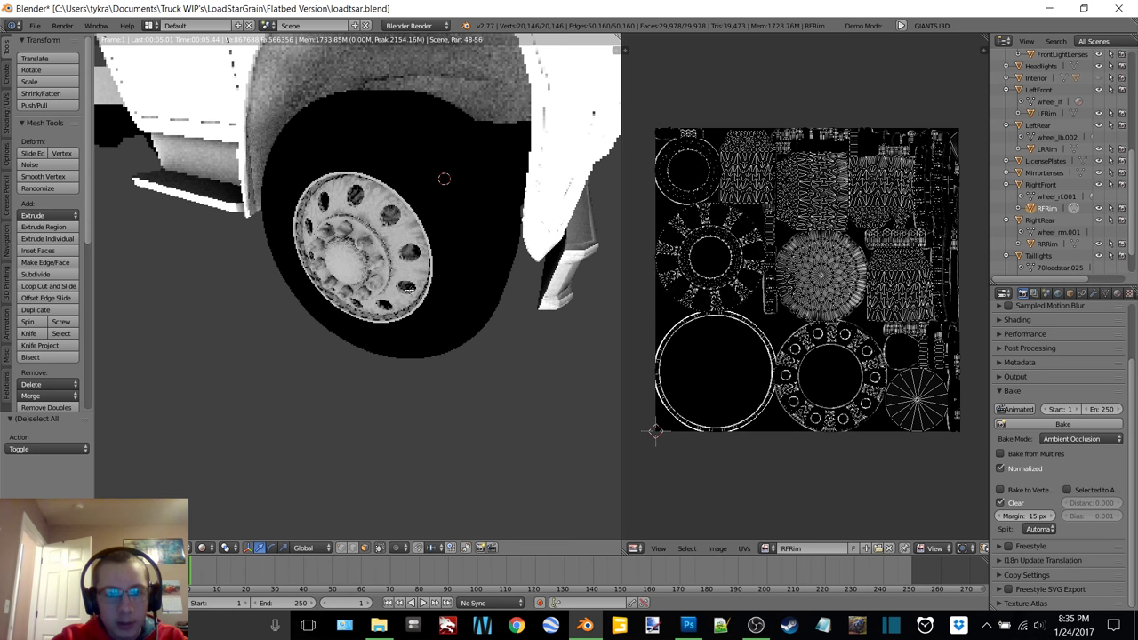
{"action": "scroll", "coordinate": [409, 290], "scroll_direction": "up", "scroll_amount": 1}
{"action": "key", "text": "z"}
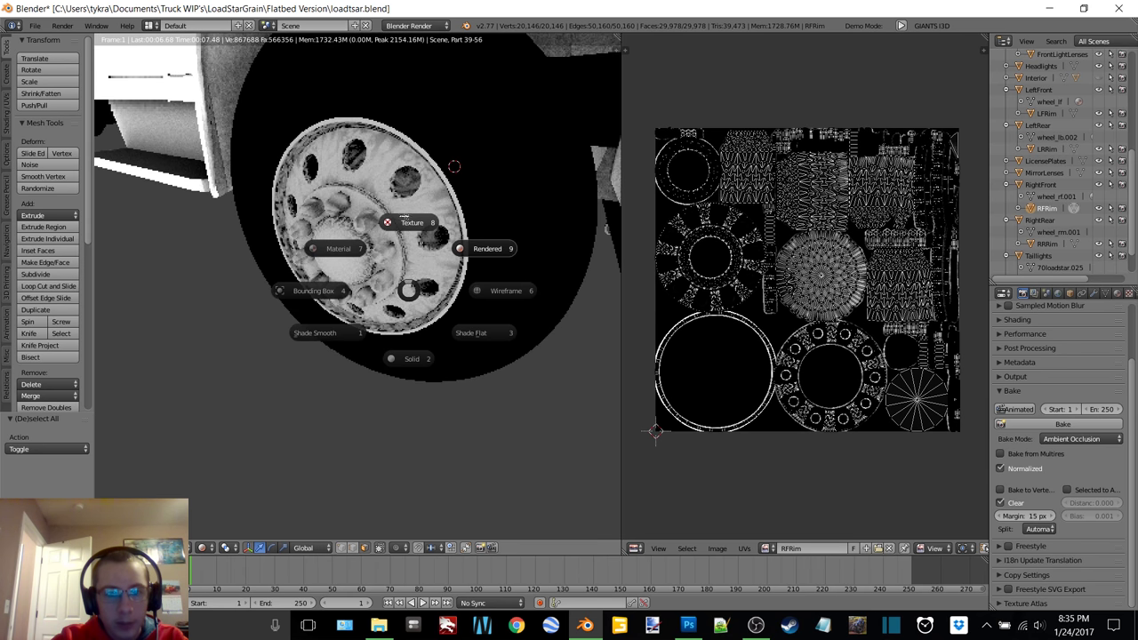
{"action": "left_click", "coordinate": [405, 227]}
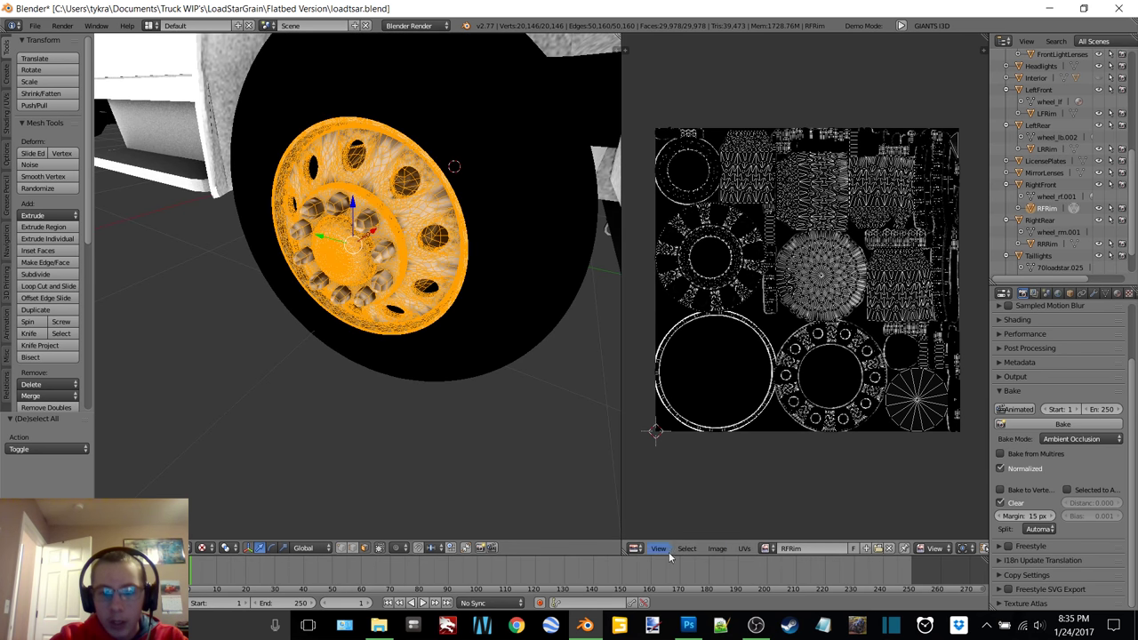
- Check that RFRim.png is among the saved images in the Textures folder
{"action": "left_click", "coordinate": [716, 549]}
{"action": "left_click", "coordinate": [767, 453]}
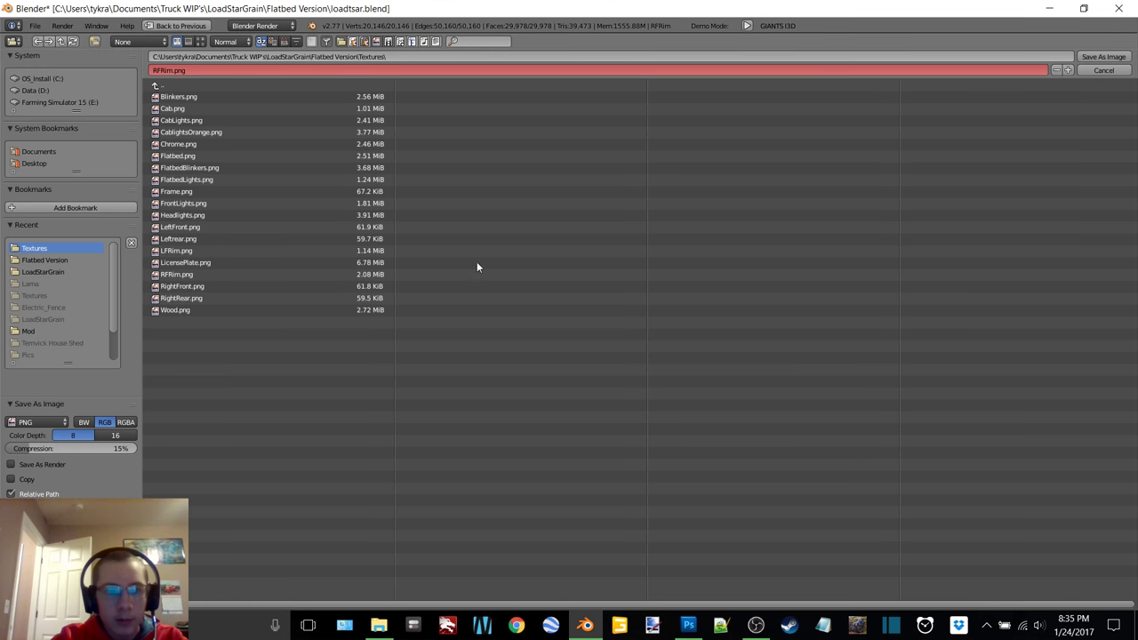
{"action": "left_click", "coordinate": [1103, 63]}
- Add a new image texture to the RFRim material and load RFRim.png from the Textures folder
{"action": "left_click", "coordinate": [1116, 293]}
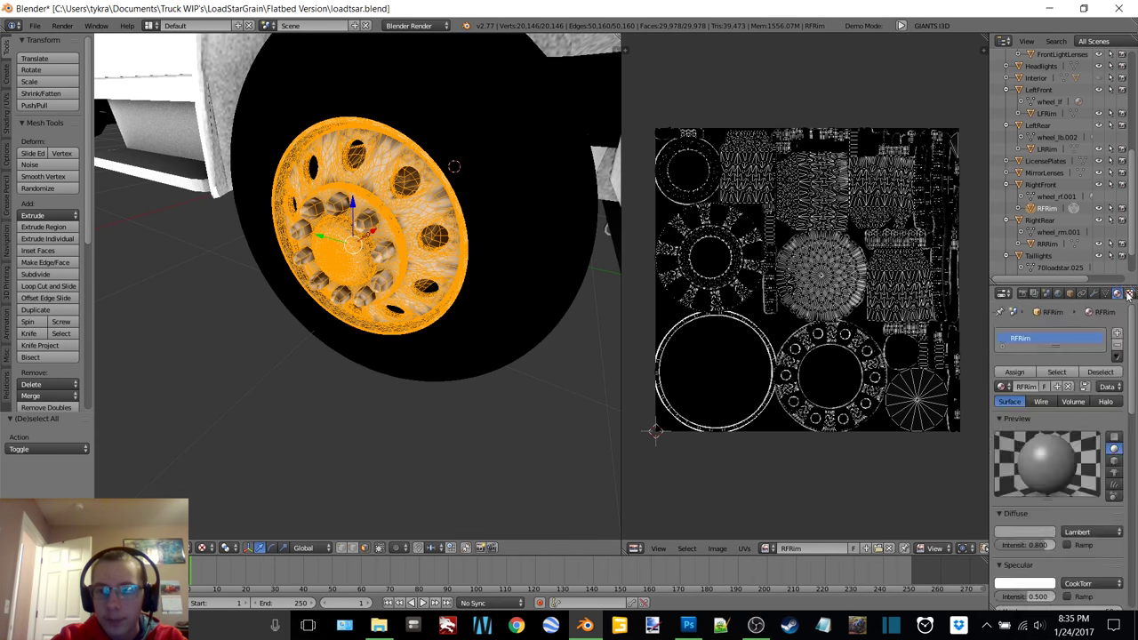
{"action": "left_click", "coordinate": [1128, 293]}
{"action": "left_click", "coordinate": [1086, 381]}
{"action": "left_click", "coordinate": [1101, 565]}
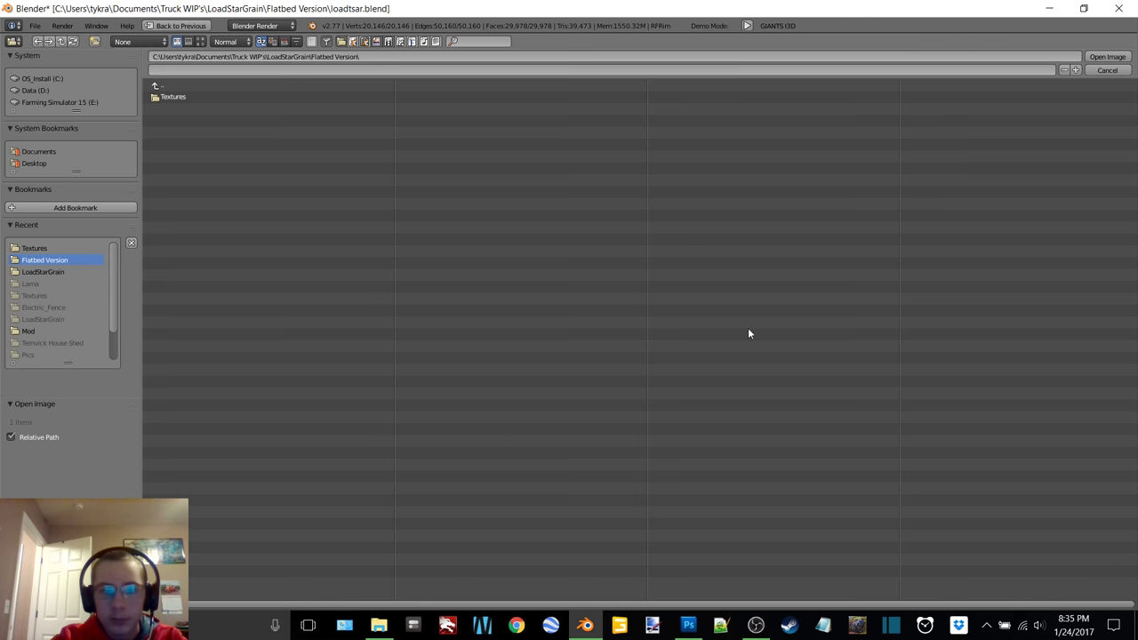
{"action": "left_click", "coordinate": [1106, 69]}
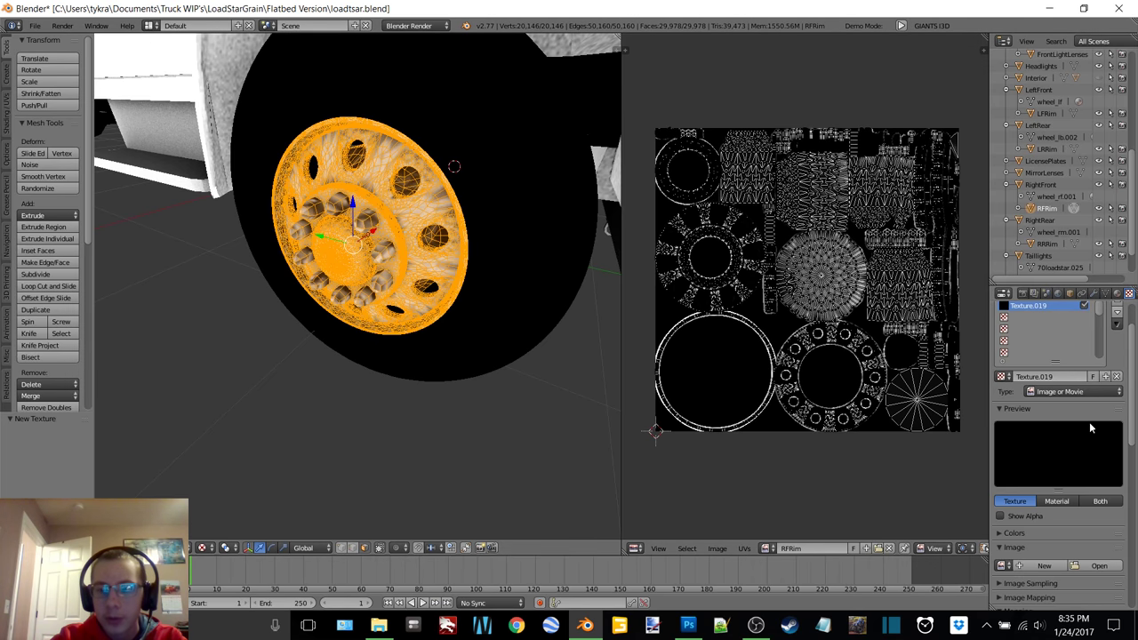
{"action": "scroll", "coordinate": [1091, 428], "scroll_direction": "down", "scroll_amount": 2}
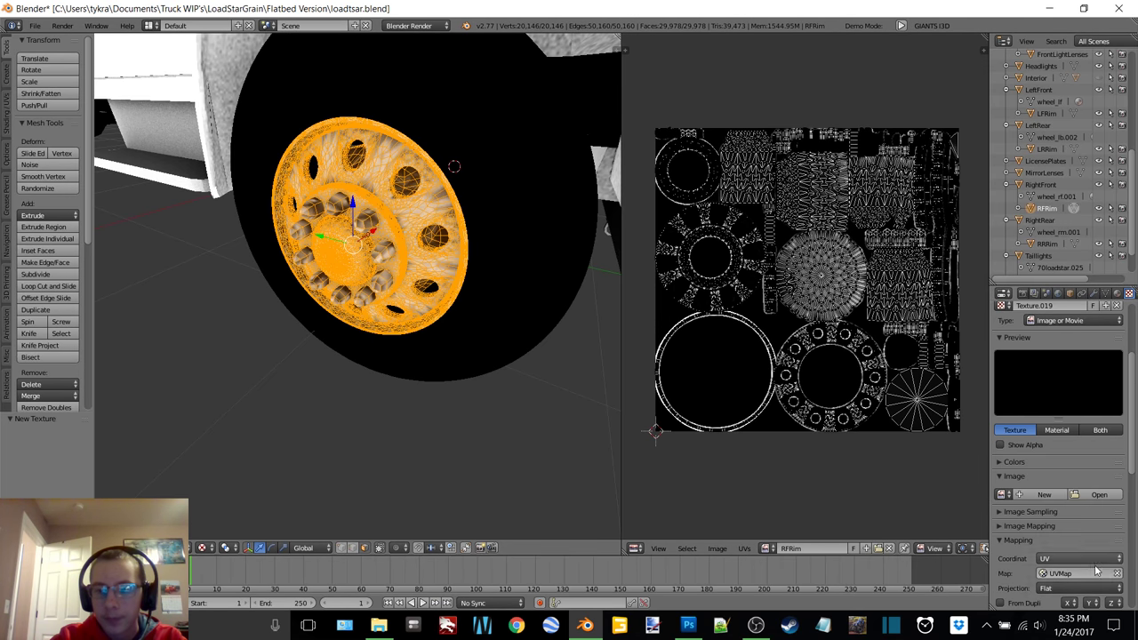
{"action": "left_click", "coordinate": [1100, 494]}
{"action": "left_click", "coordinate": [202, 97]}
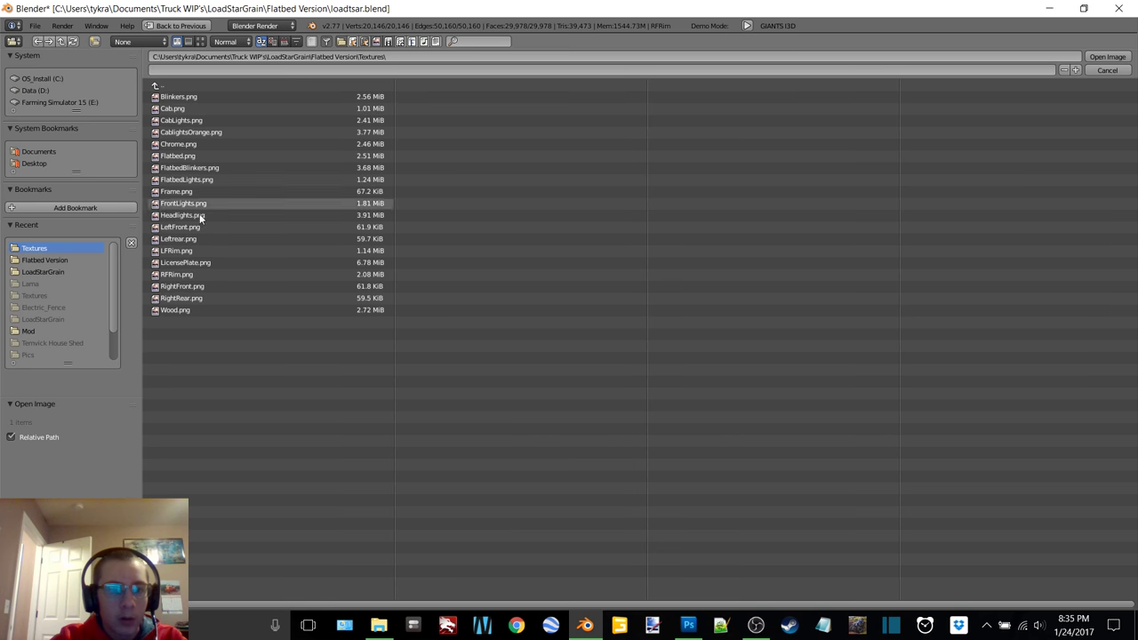
{"action": "double_click", "coordinate": [200, 274]}
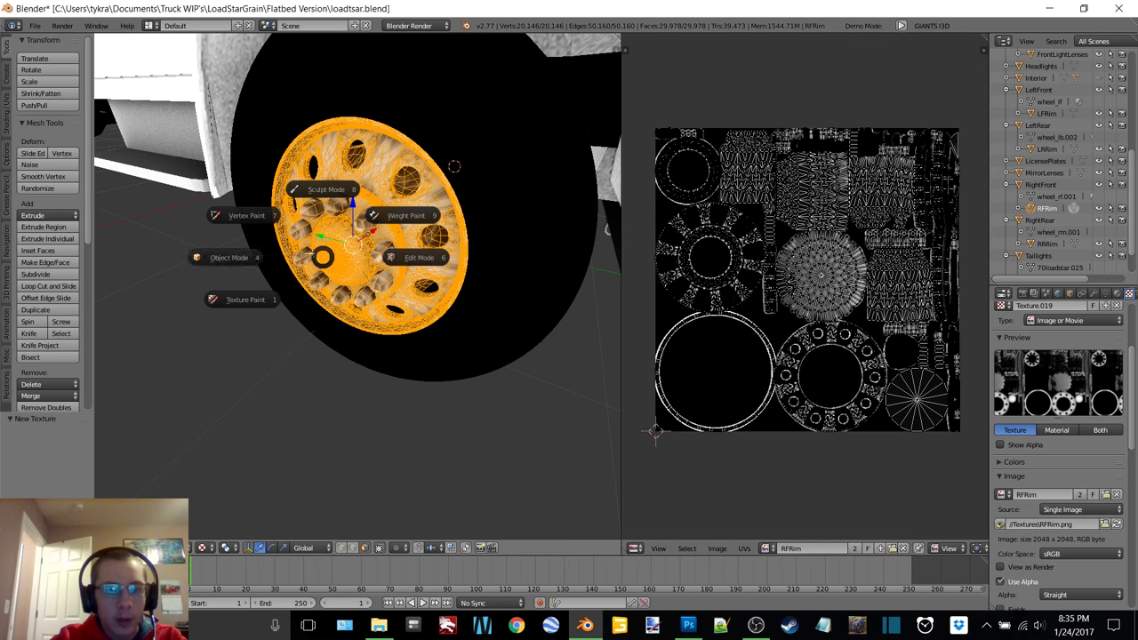
- Unlink the image from the left front rim's texture and load LFRim.png from the Flatbed Version Textures folder
{"action": "left_click", "coordinate": [1047, 149]}
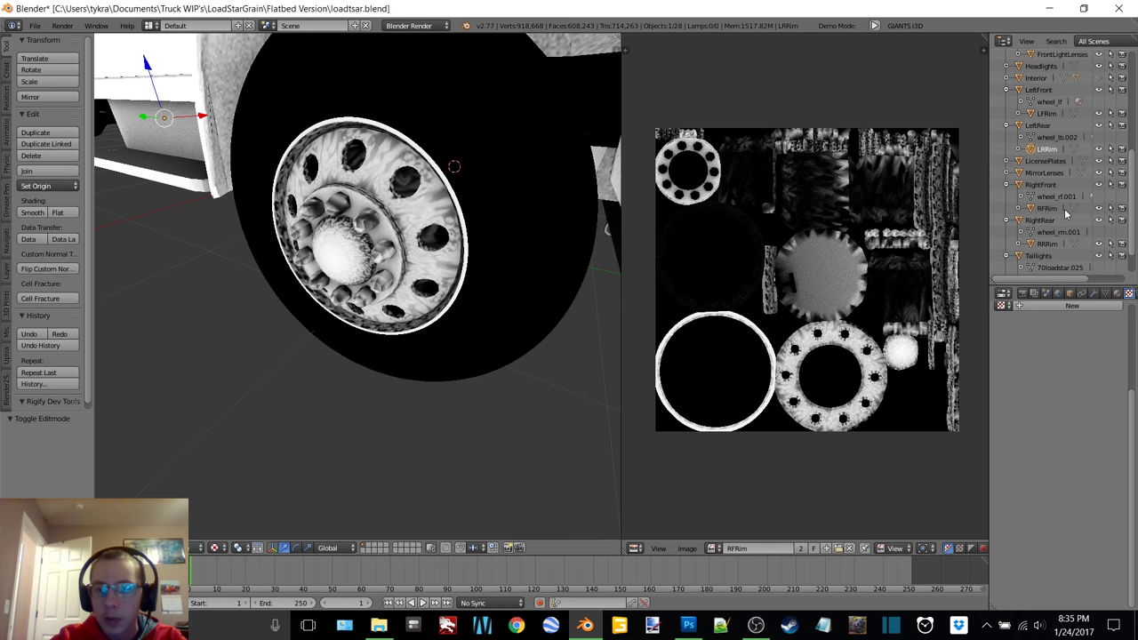
{"action": "left_click", "coordinate": [1047, 114]}
{"action": "scroll", "coordinate": [1085, 459], "scroll_direction": "down", "scroll_amount": 2}
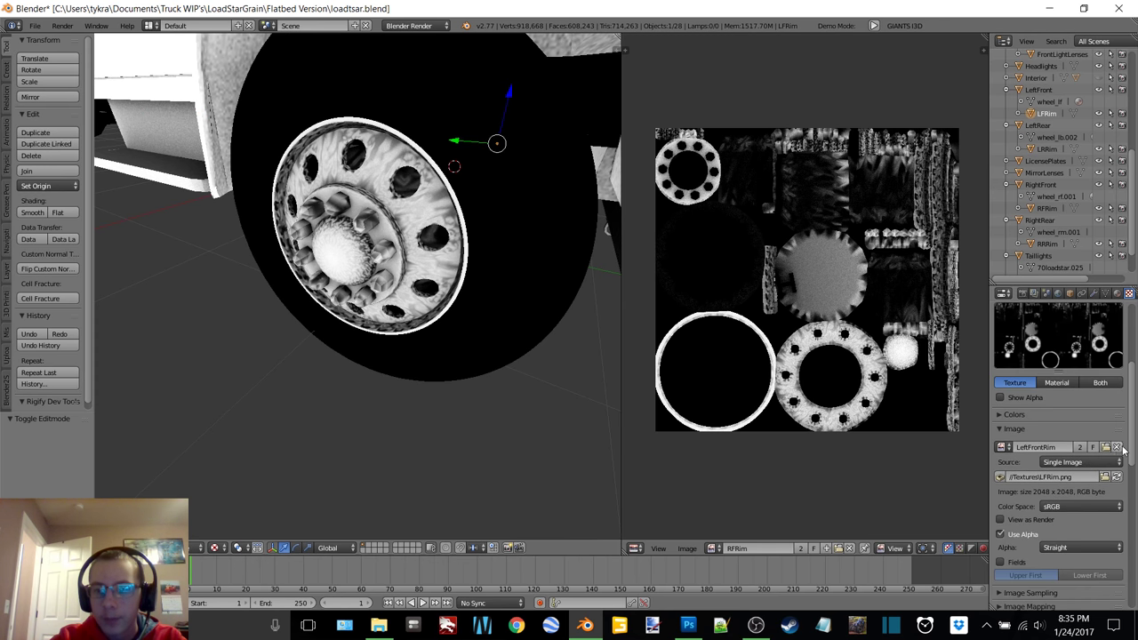
{"action": "left_click", "coordinate": [1117, 447]}
{"action": "left_click", "coordinate": [1079, 526]}
{"action": "left_click", "coordinate": [1022, 402]}
{"action": "left_click", "coordinate": [1099, 447]}
{"action": "left_click", "coordinate": [157, 85]}
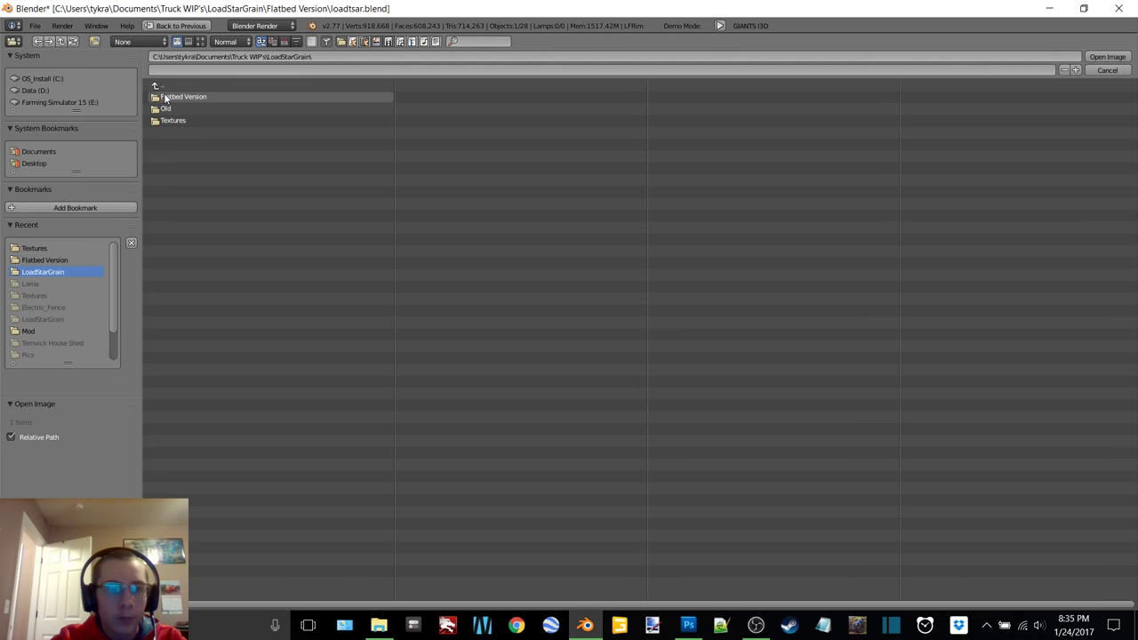
{"action": "left_click", "coordinate": [44, 245]}
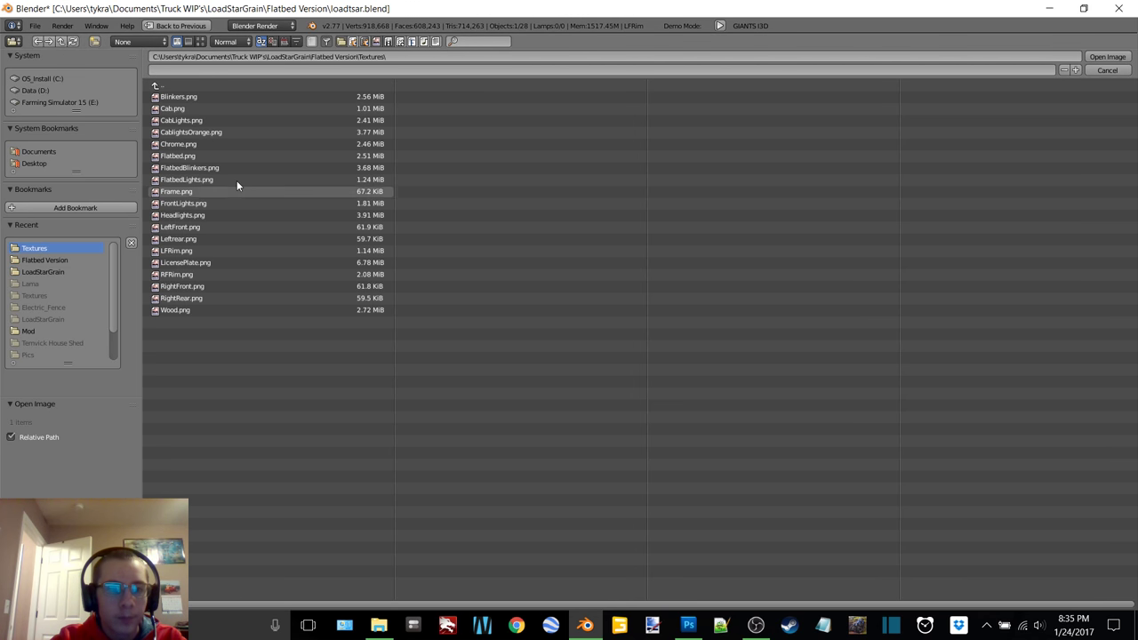
{"action": "double_click", "coordinate": [195, 250]}
- Select the right rear rim and merge the duplicate vertices of its whole mesh with Remove Doubles
{"action": "scroll", "coordinate": [363, 228], "scroll_direction": "down", "scroll_amount": 6}
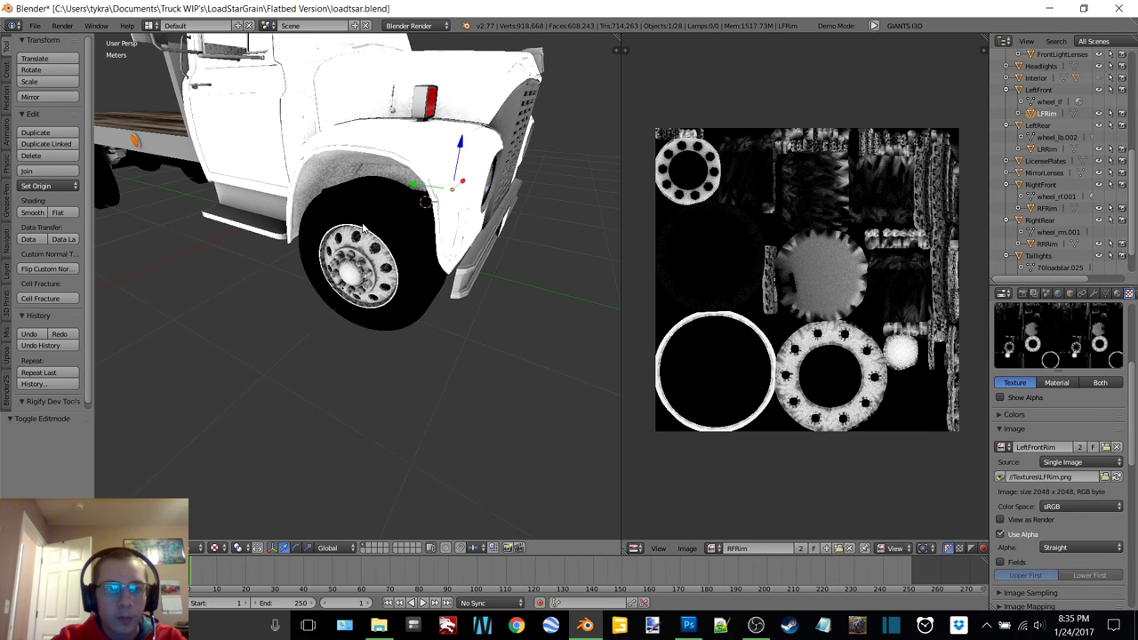
{"action": "middle_click_drag", "start_coordinate": [388, 223], "coordinate": [466, 219]}
{"action": "scroll", "coordinate": [465, 219], "scroll_direction": "down", "scroll_amount": 4}
{"action": "middle_click_drag", "start_coordinate": [245, 238], "coordinate": [432, 163], "text": "shift"}
{"action": "middle_click_drag", "start_coordinate": [133, 257], "coordinate": [347, 190], "text": "shift"}
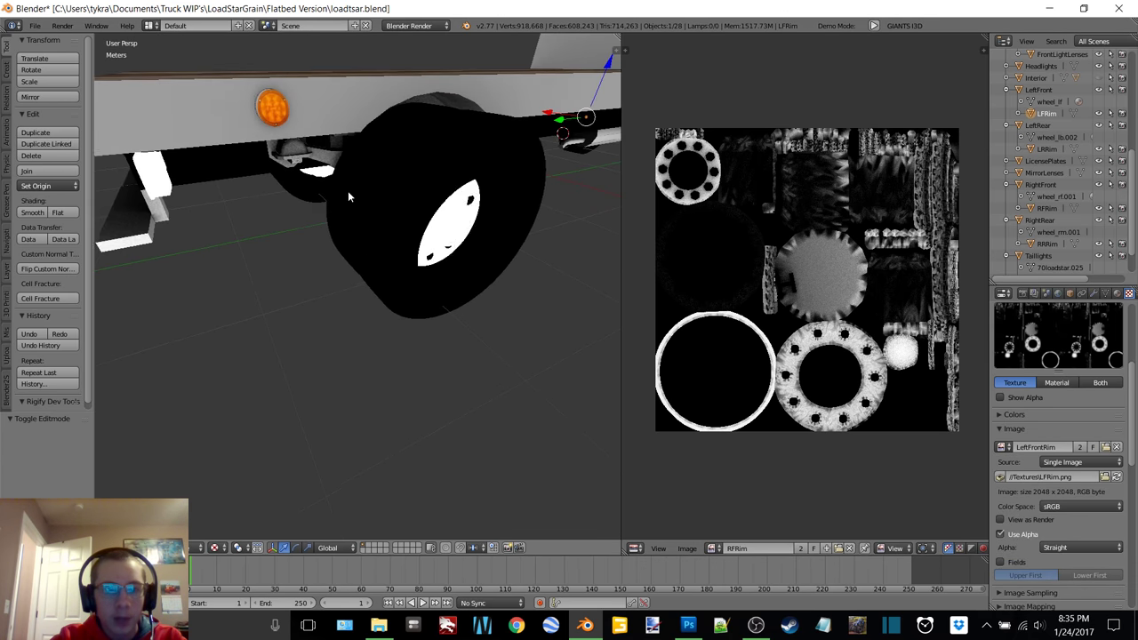
{"action": "right_click", "coordinate": [452, 242]}
{"action": "middle_click_drag", "start_coordinate": [453, 241], "coordinate": [430, 229]}
{"action": "key", "text": "Tab"}
{"action": "left_click", "coordinate": [443, 202]}
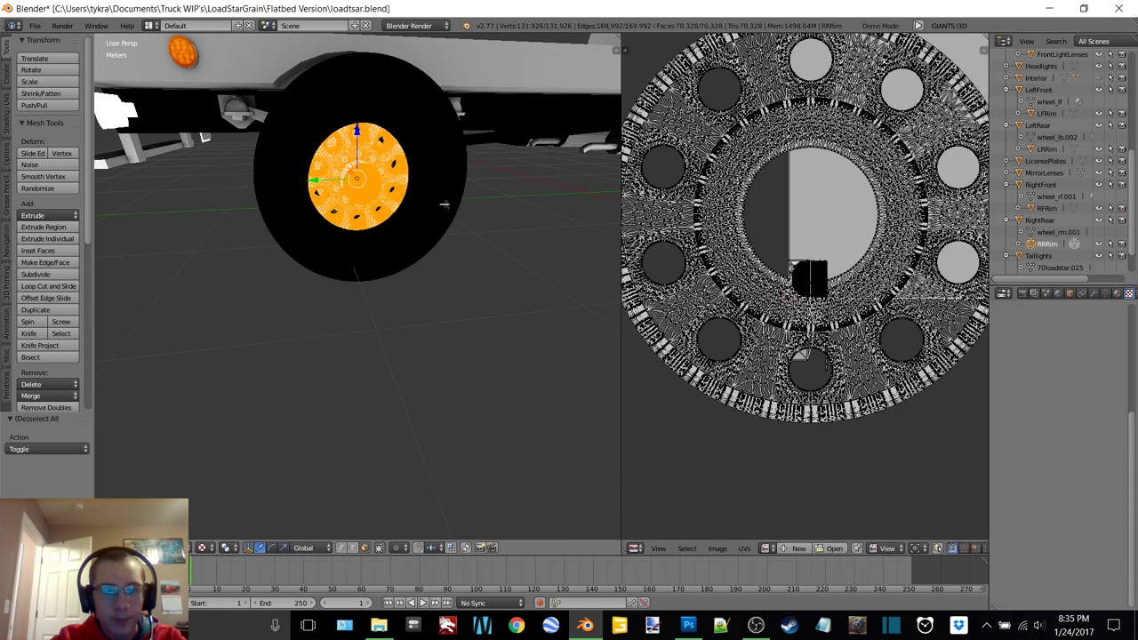
{"action": "middle_click_drag", "start_coordinate": [438, 204], "coordinate": [386, 198]}
{"action": "key", "text": "w"}
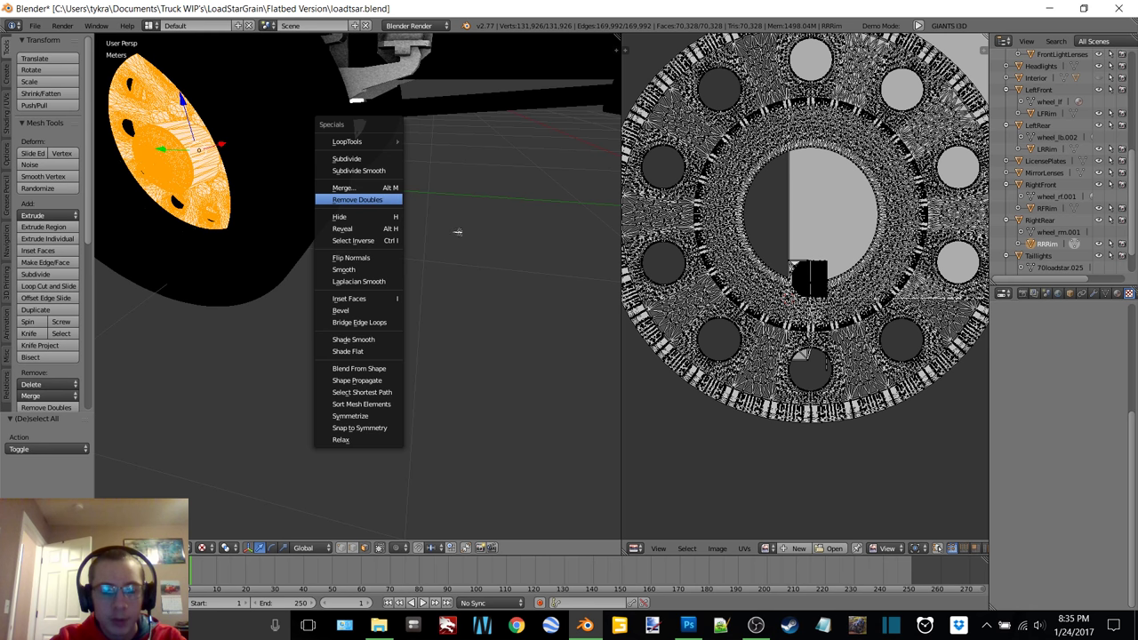
{"action": "key", "text": "Return"}
- Run Remove Doubles again on the entire right rear rim mesh, then convert its triangles to quads with 40° angle limits
{"action": "scroll", "coordinate": [452, 224], "scroll_direction": "down", "scroll_amount": 3}
{"action": "key", "text": "Tab"}
{"action": "mouse_move", "coordinate": [371, 219]}
{"action": "middle_mouse_down"}
{"action": "mouse_move", "coordinate": [386, 219]}
{"action": "mouse_move", "coordinate": [366, 216]}
{"action": "middle_mouse_up"}
{"action": "left_click", "coordinate": [309, 219]}
{"action": "key", "text": "Tab"}
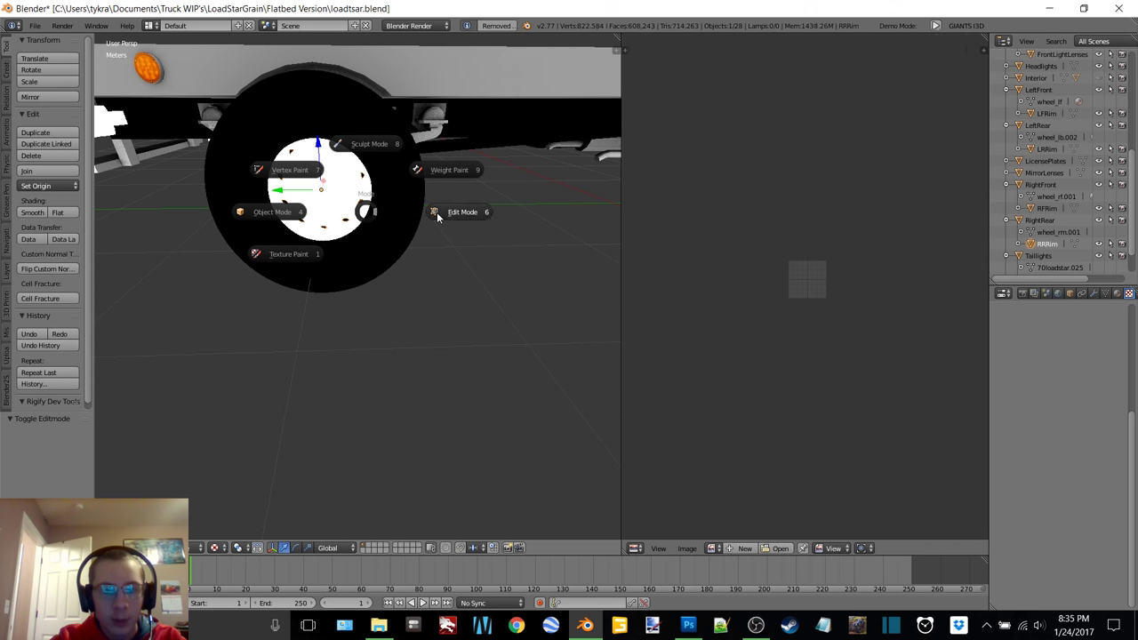
{"action": "left_click", "coordinate": [436, 212]}
{"action": "key", "text": "w"}
{"action": "left_click", "coordinate": [437, 213]}
{"action": "key", "text": "a"}
{"action": "key", "text": "a"}
{"action": "key", "text": "w"}
{"action": "left_click", "coordinate": [436, 213]}
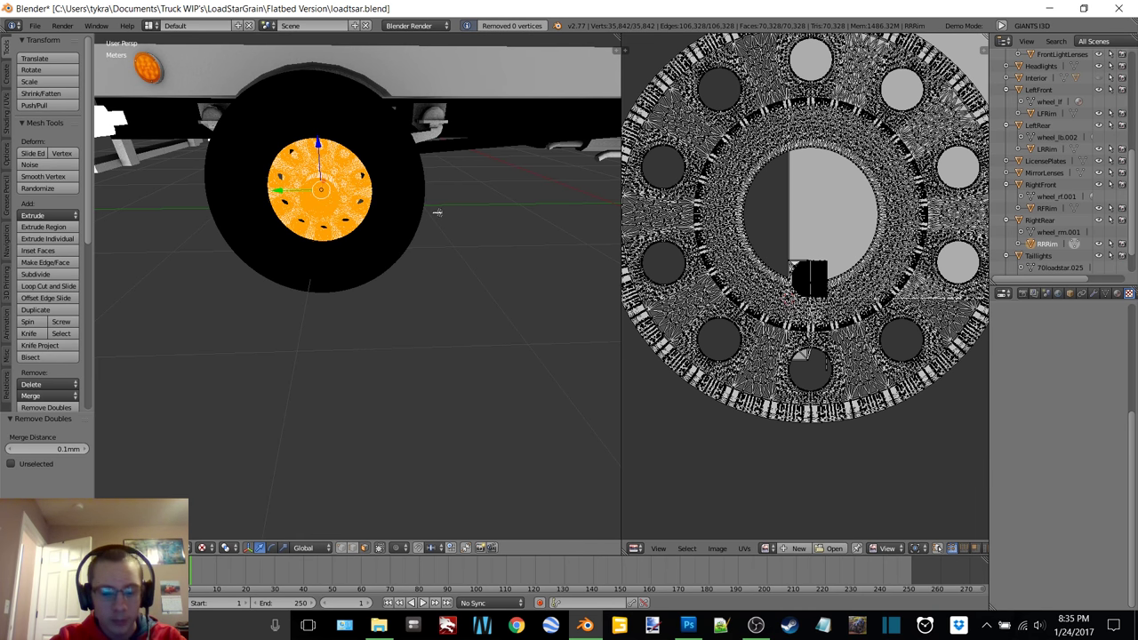
{"action": "key", "text": "alt+j"}
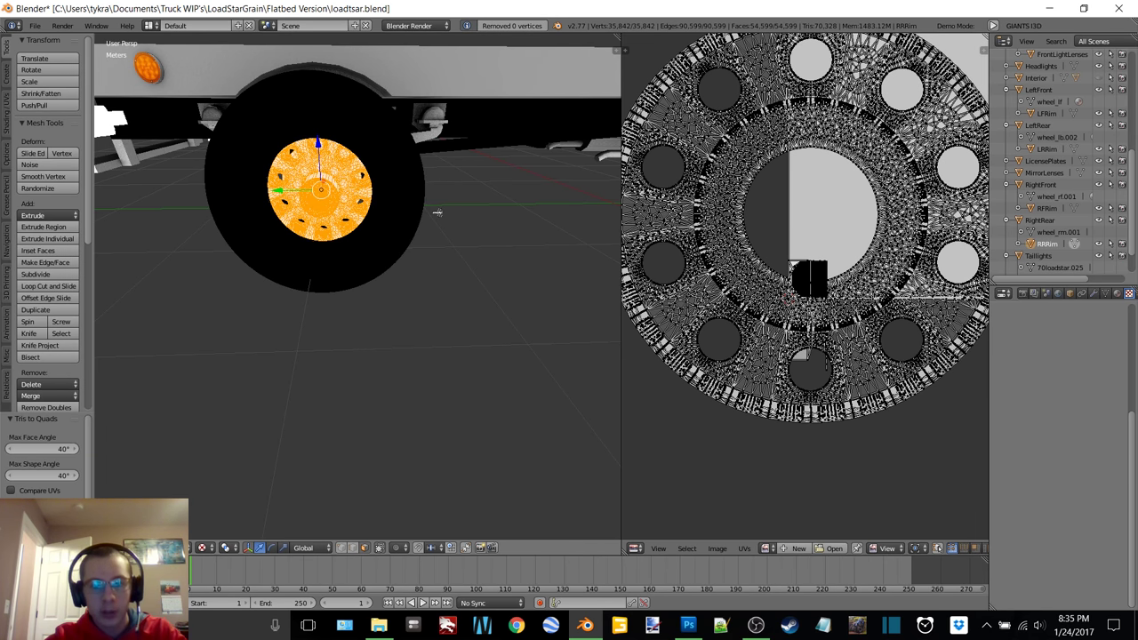
- Unwrap the right rear rim mesh with Smart UV Project, using an angle limit of 66 and island margin of 0.01
{"action": "key", "text": "u"}
{"action": "left_click", "coordinate": [438, 212]}
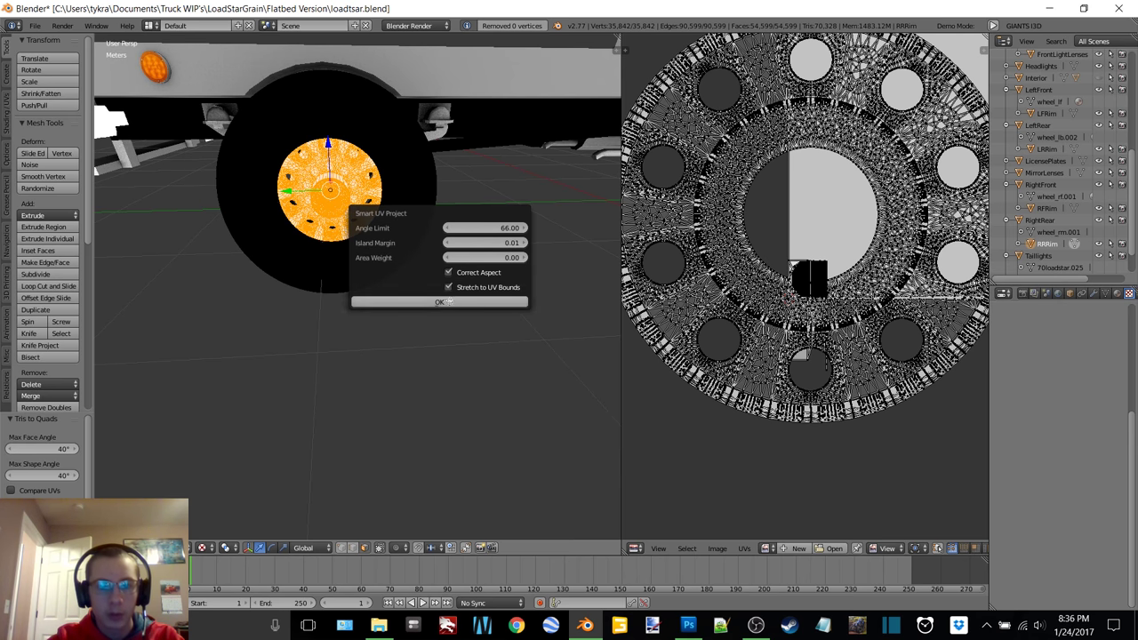
{"action": "left_click", "coordinate": [756, 625]}
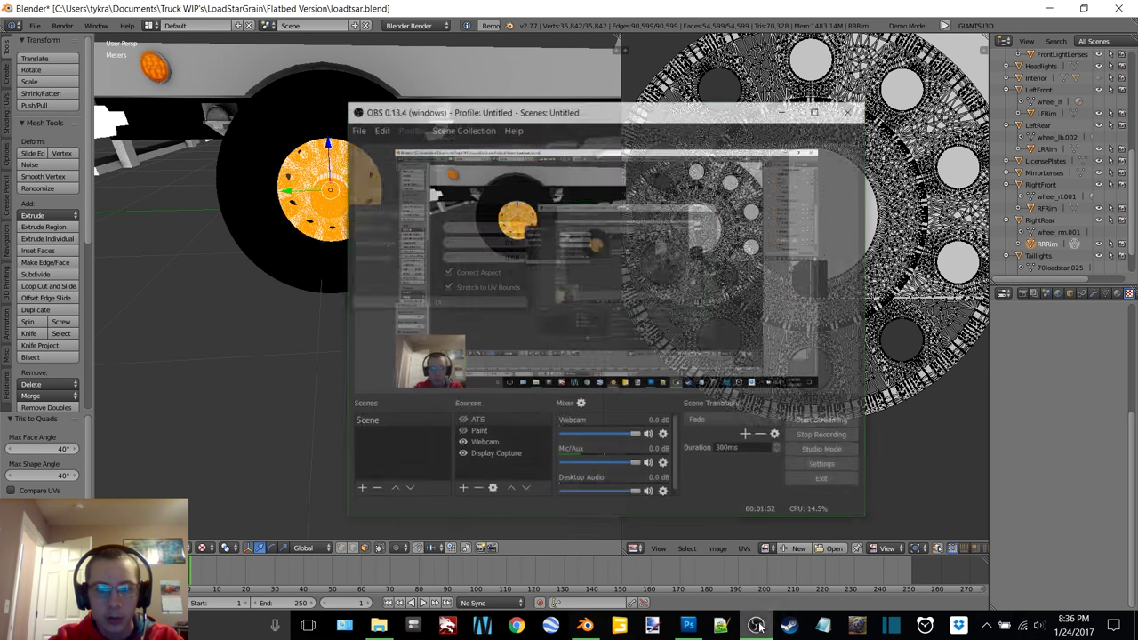
{"action": "left_click", "coordinate": [779, 79]}
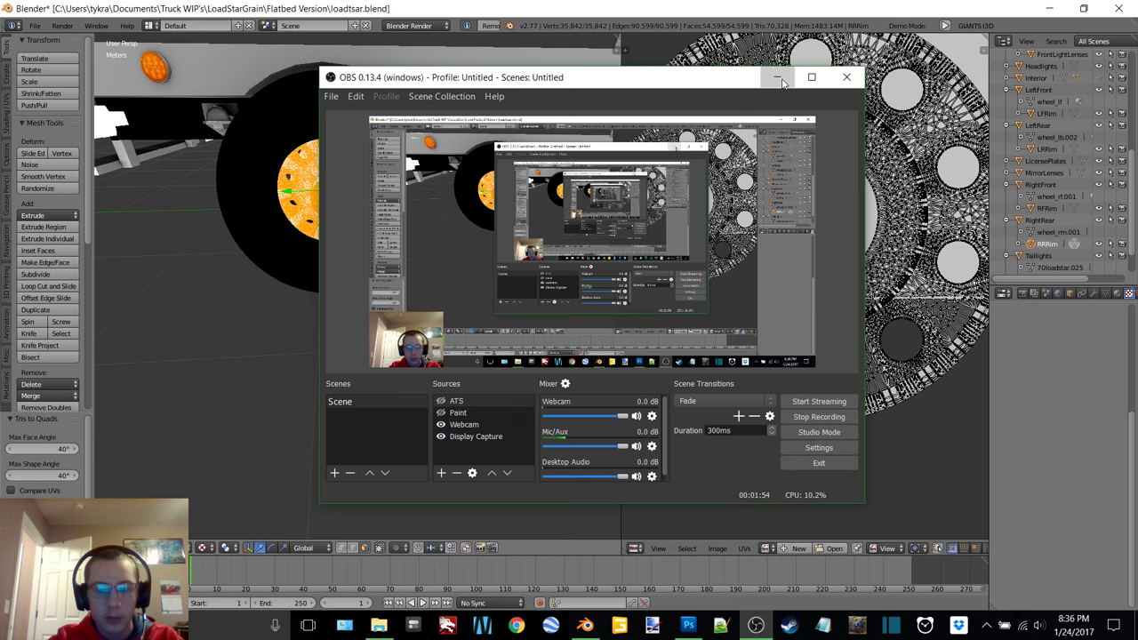
{"action": "key", "text": "Return"}
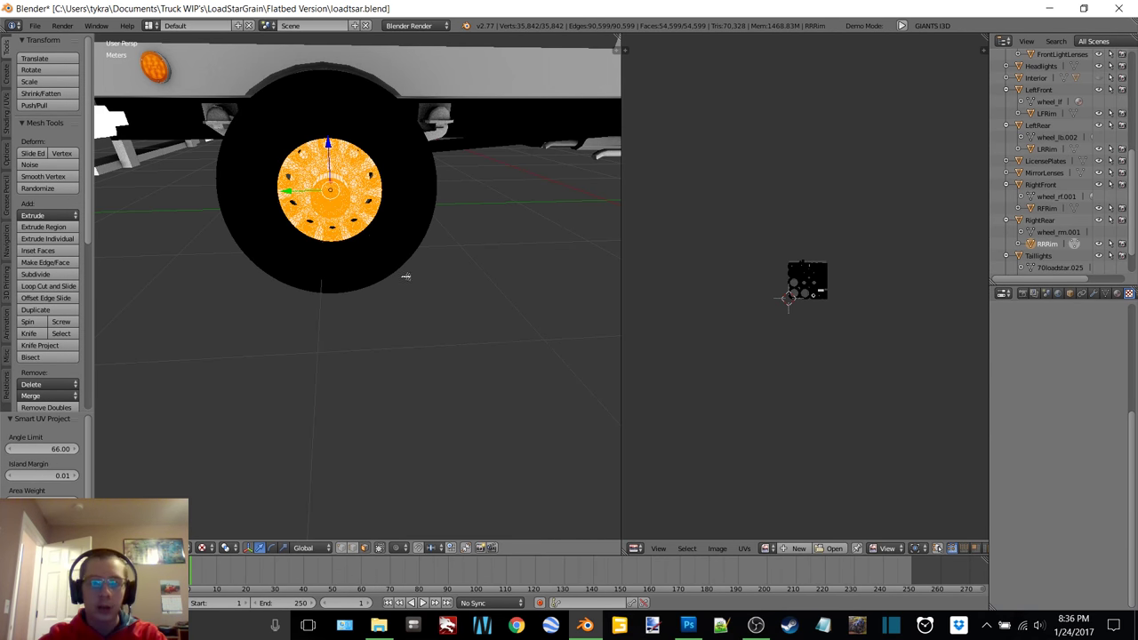
- Create a blank 2048 × 2048 px image named RRRim and bake the right rear rim's ambient occlusion into it
{"action": "left_click", "coordinate": [796, 548]}
{"action": "left_click", "coordinate": [844, 504]}
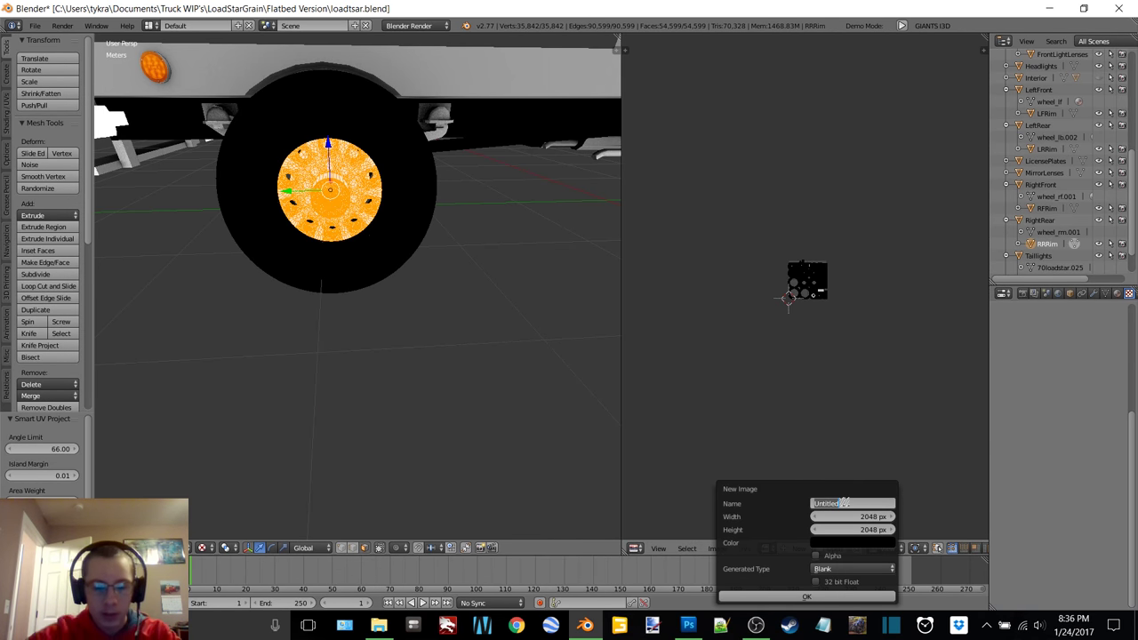
{"action": "type", "text": "RRRim"}
{"action": "key", "text": "Return"}
{"action": "left_click", "coordinate": [806, 596]}
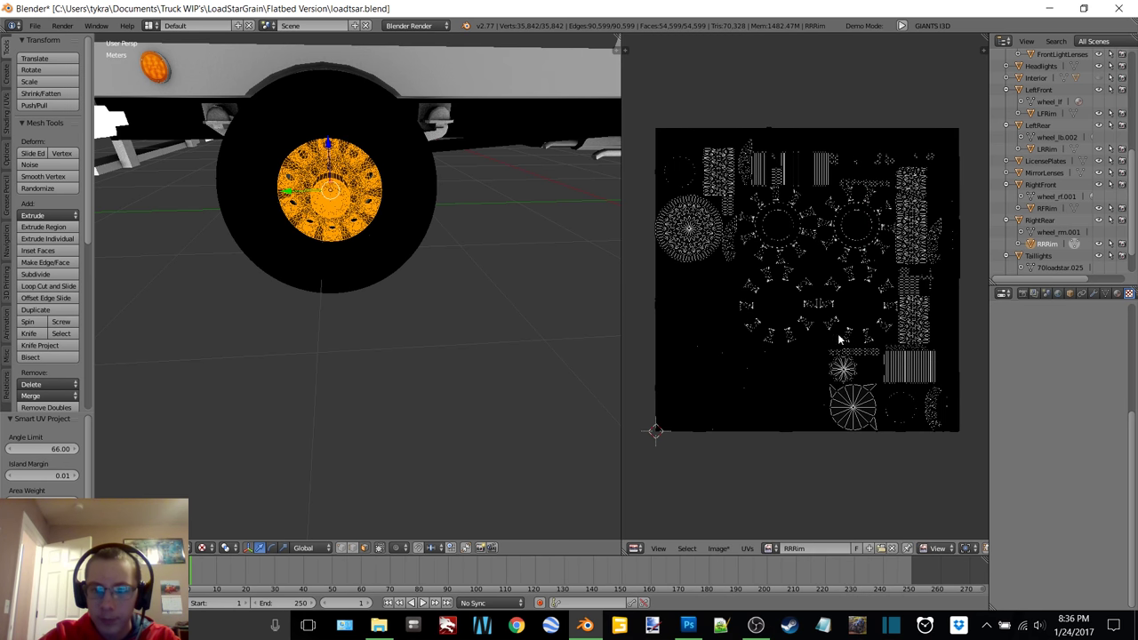
{"action": "left_click", "coordinate": [1023, 293]}
{"action": "left_click", "coordinate": [1062, 424]}
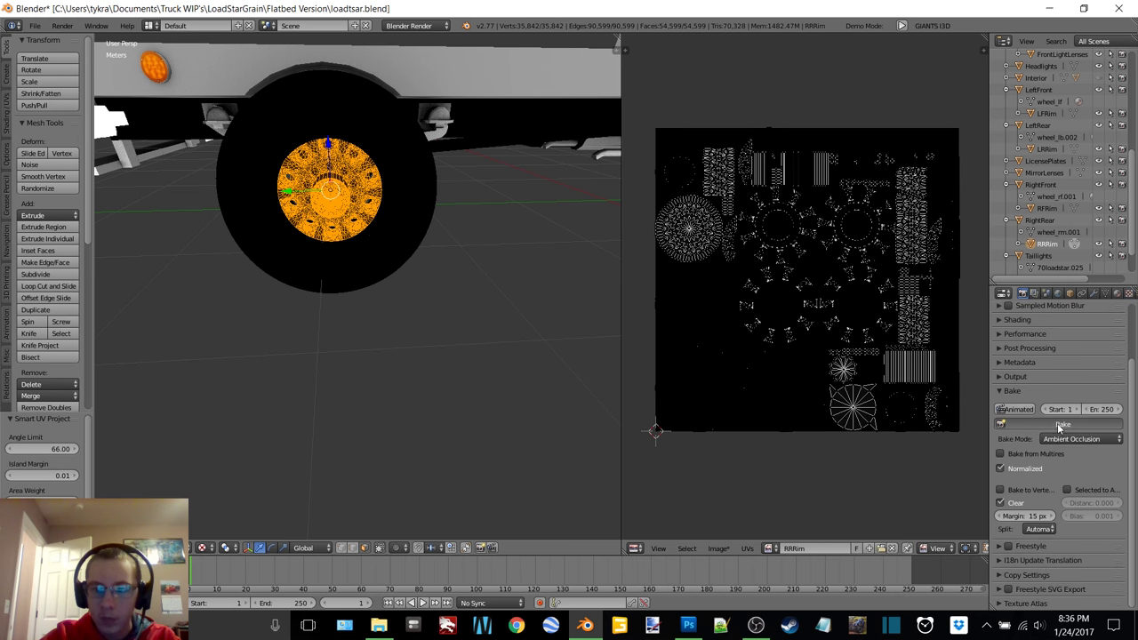
- Inspect the baked shading on the right rear rim in Object Mode, then return to Edit Mode with the whole mesh selected
{"action": "scroll", "coordinate": [407, 251], "scroll_direction": "up", "scroll_amount": 8}
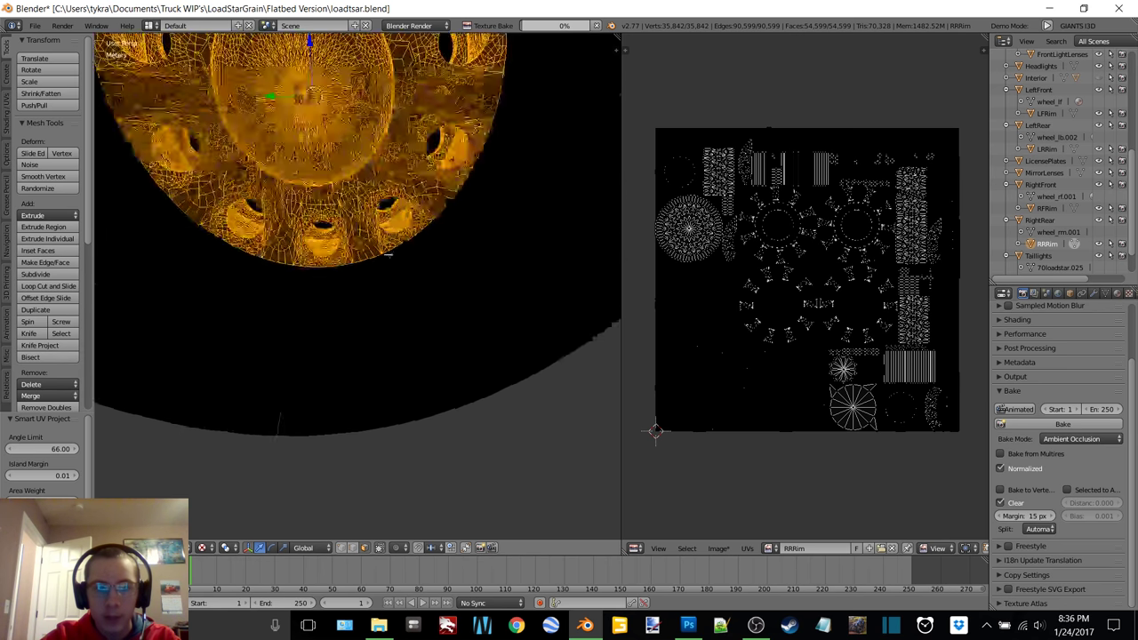
{"action": "middle_click_drag", "start_coordinate": [400, 255], "coordinate": [395, 255]}
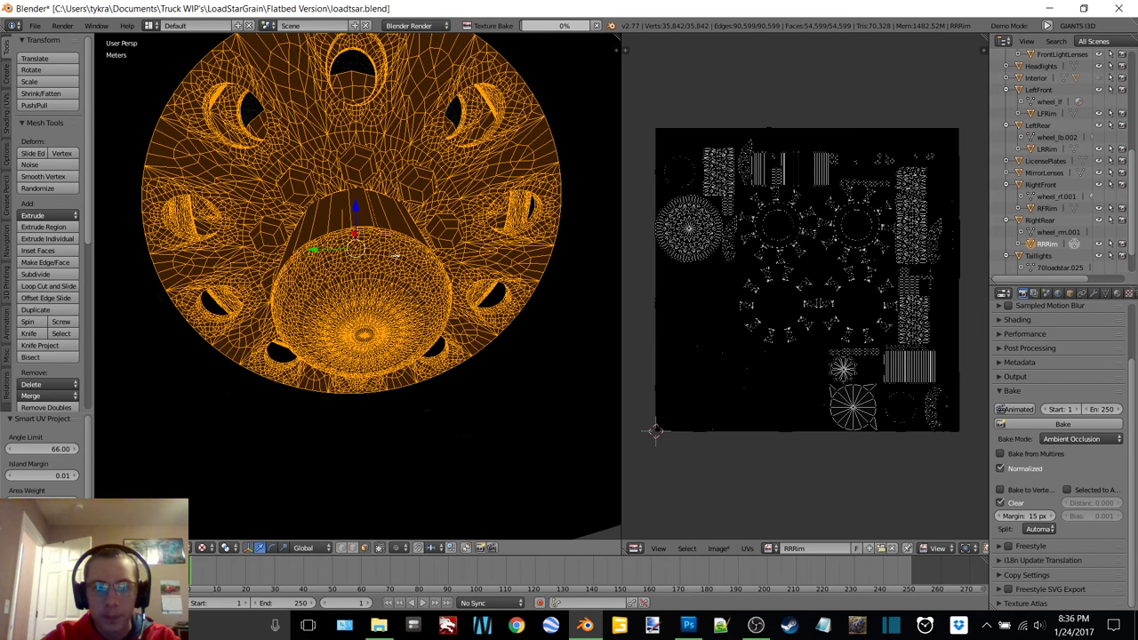
{"action": "key", "text": "a"}
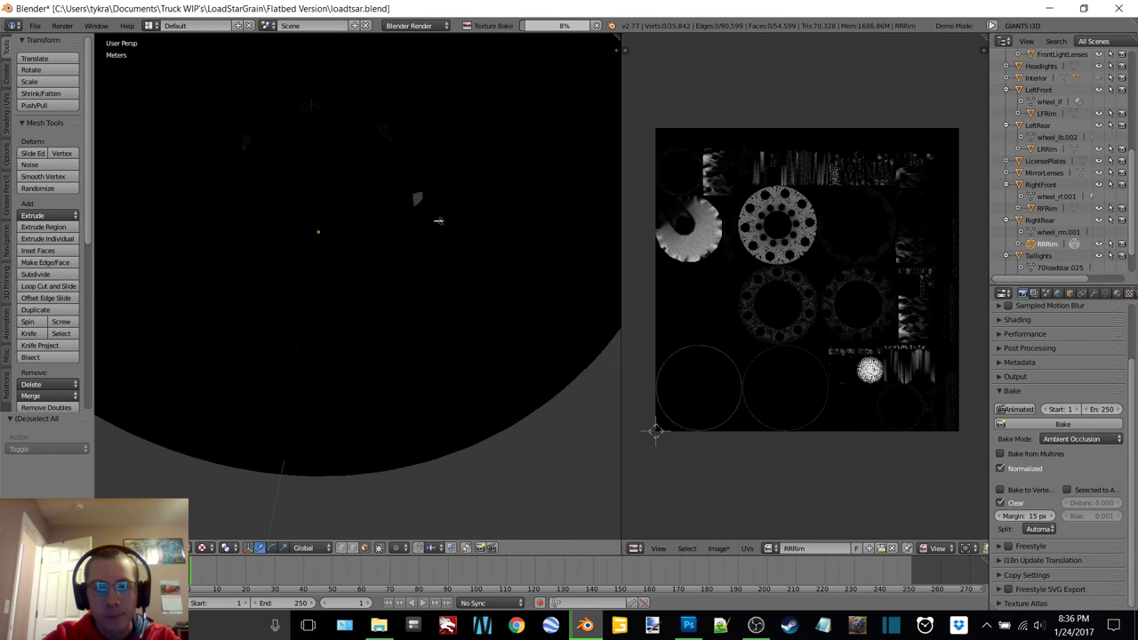
{"action": "key", "text": "Tab"}
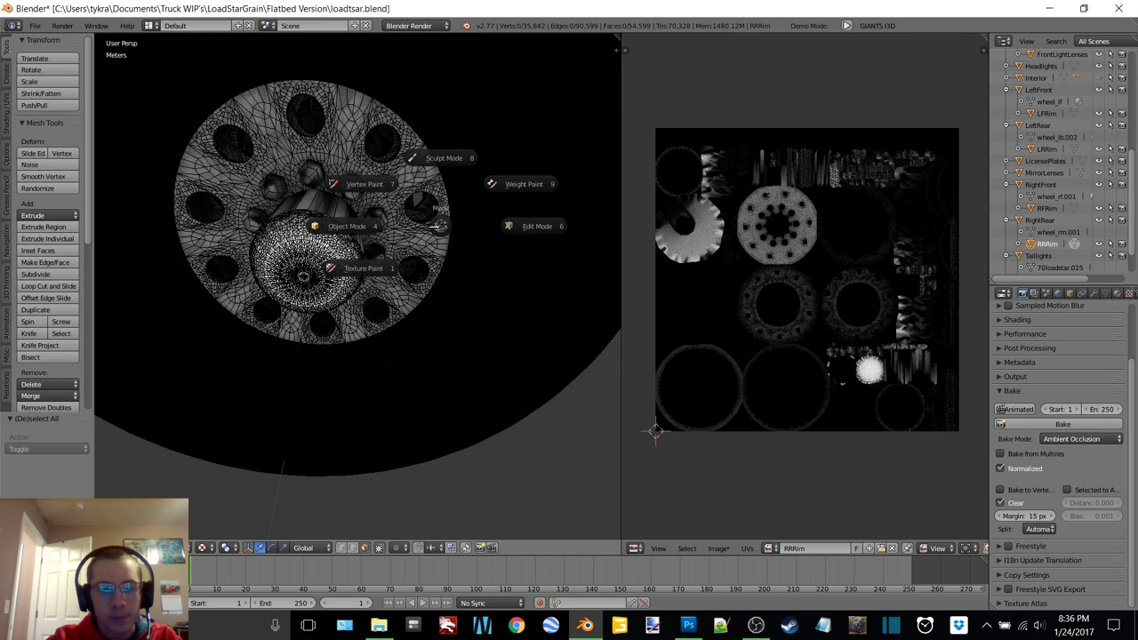
{"action": "left_click", "coordinate": [353, 229]}
{"action": "key", "text": "Tab"}
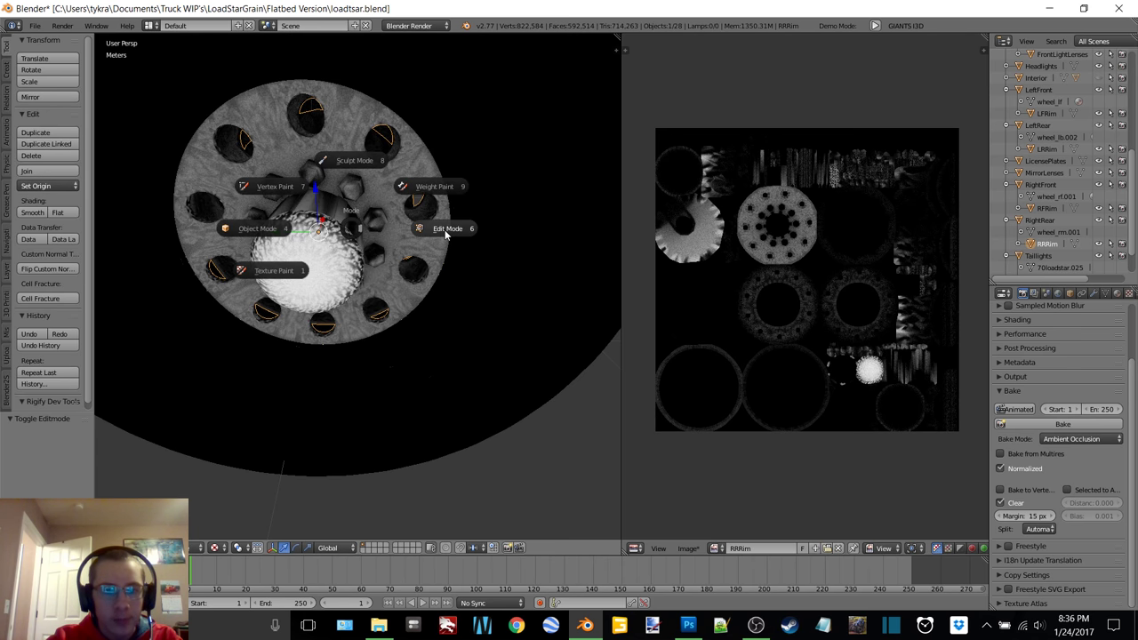
{"action": "left_click", "coordinate": [444, 229]}
{"action": "key", "text": "a"}
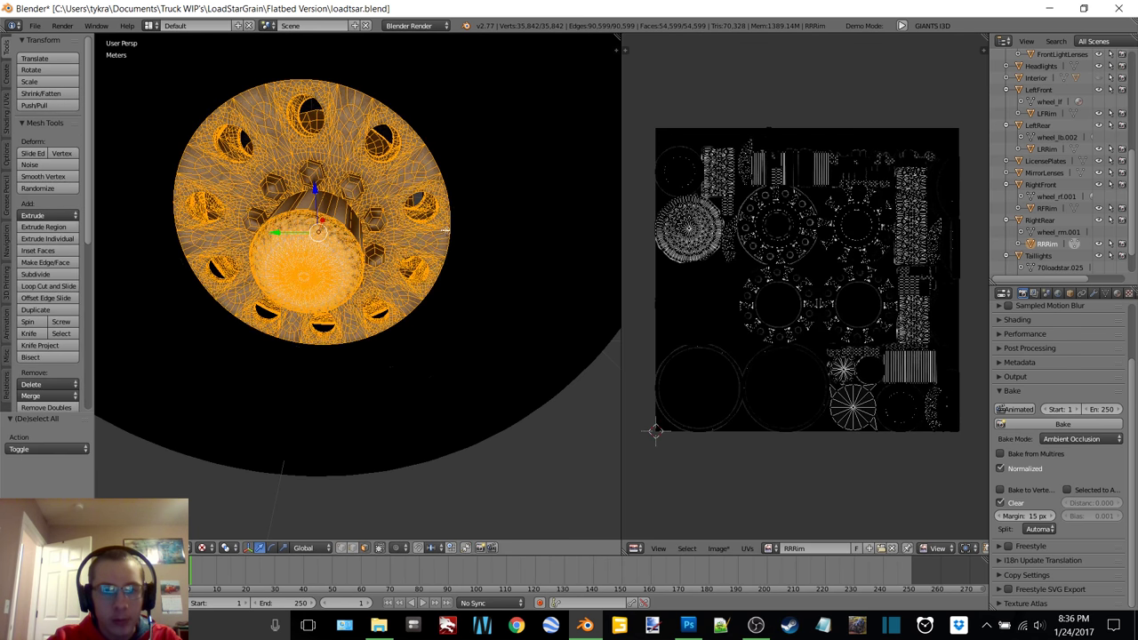
- Save the baked image as RRRim.png in the Flatbed Version Textures folder
{"action": "left_click", "coordinate": [716, 549]}
{"action": "left_click", "coordinate": [767, 451]}
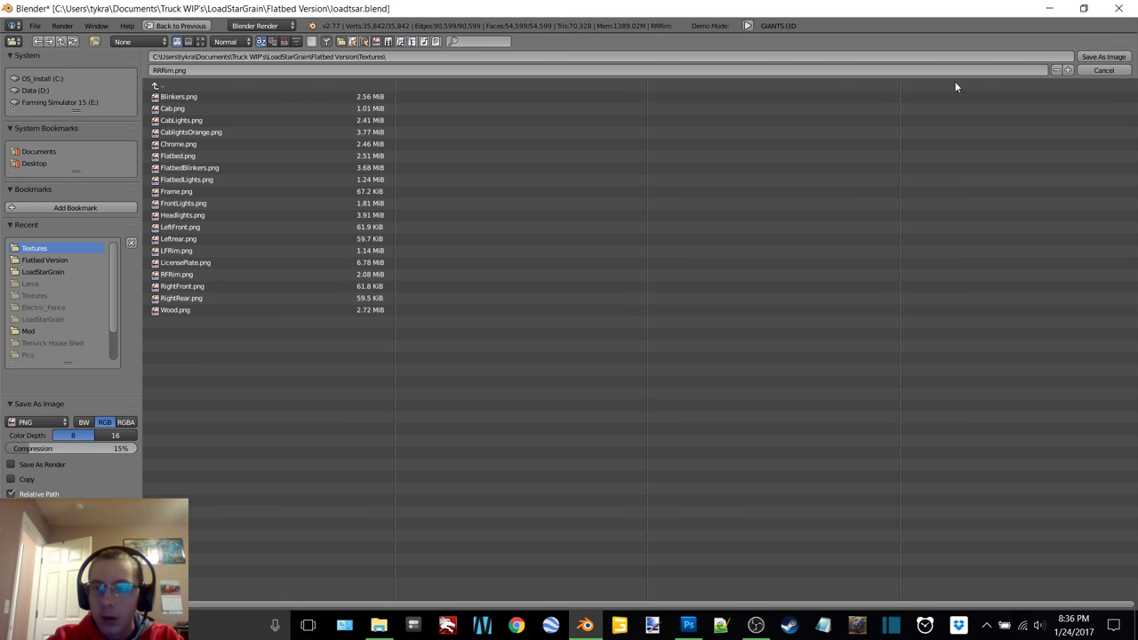
{"action": "left_click", "coordinate": [1103, 56]}
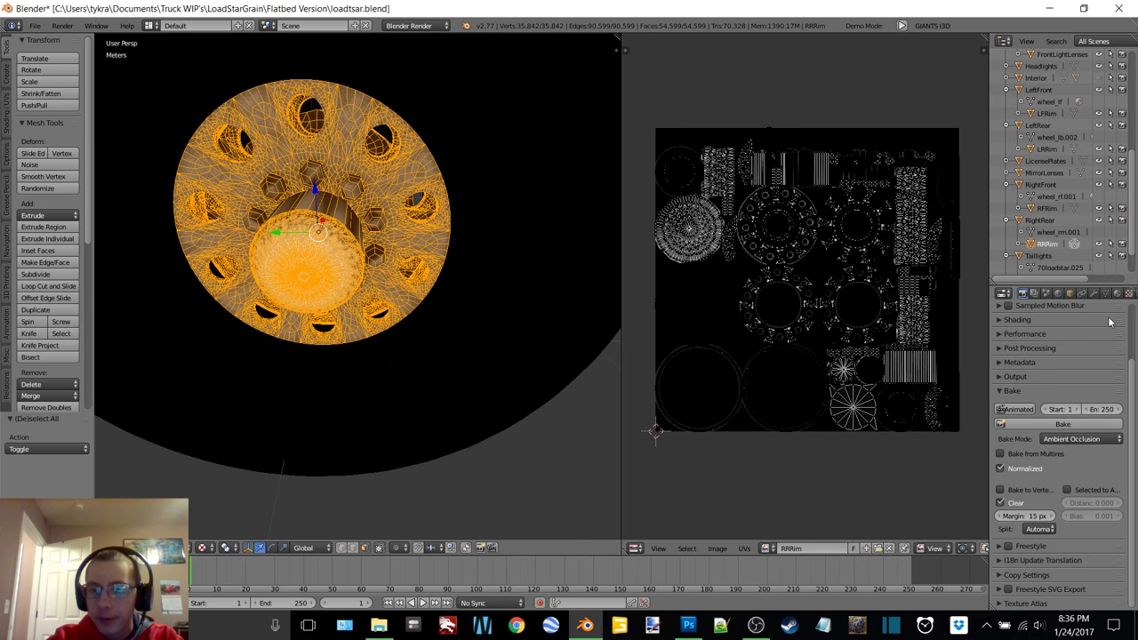
- Add a new image texture to the right rear rim's material and map it to the UVMap layer
{"action": "left_click", "coordinate": [1129, 293]}
{"action": "left_click", "coordinate": [1092, 379]}
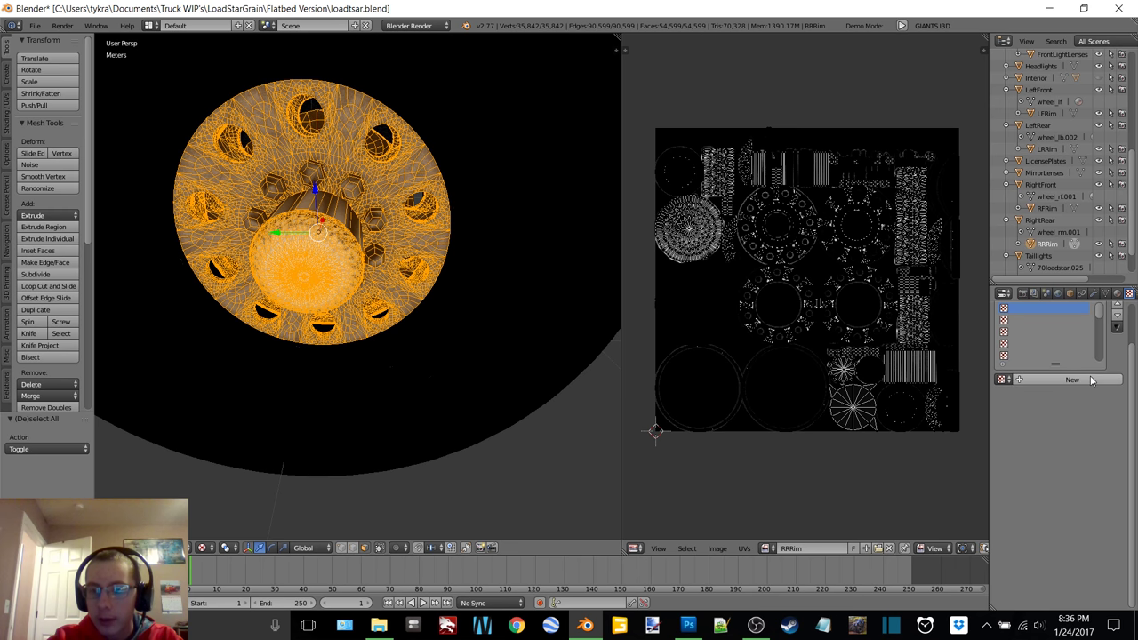
{"action": "scroll", "coordinate": [1083, 569], "scroll_direction": "down", "scroll_amount": 2}
{"action": "left_click", "coordinate": [1082, 574]}
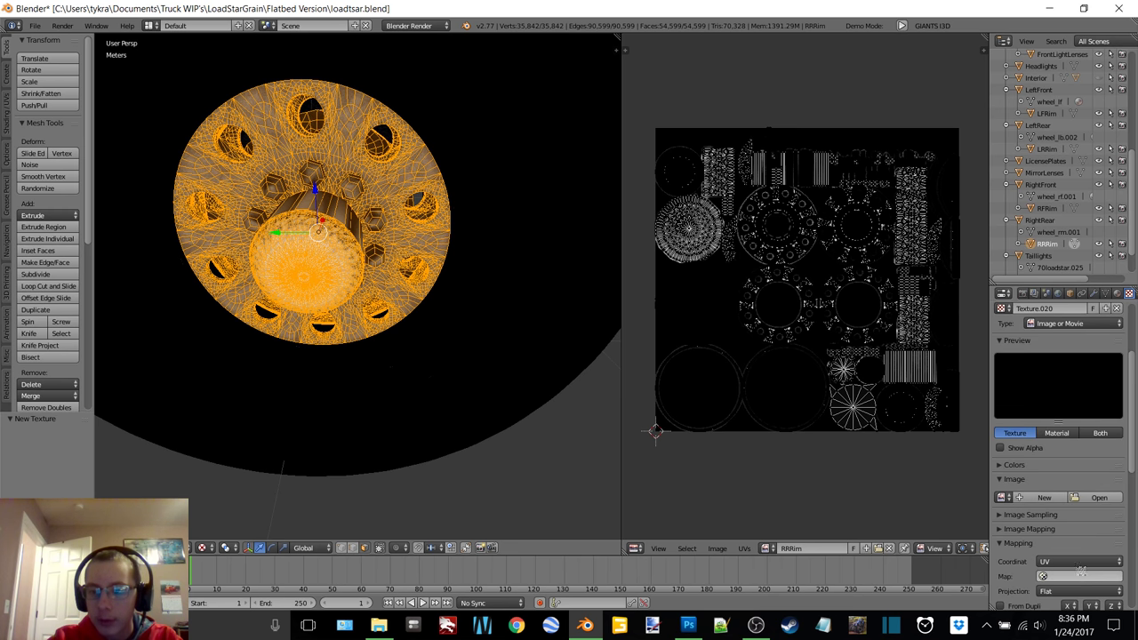
{"action": "left_click", "coordinate": [1049, 459]}
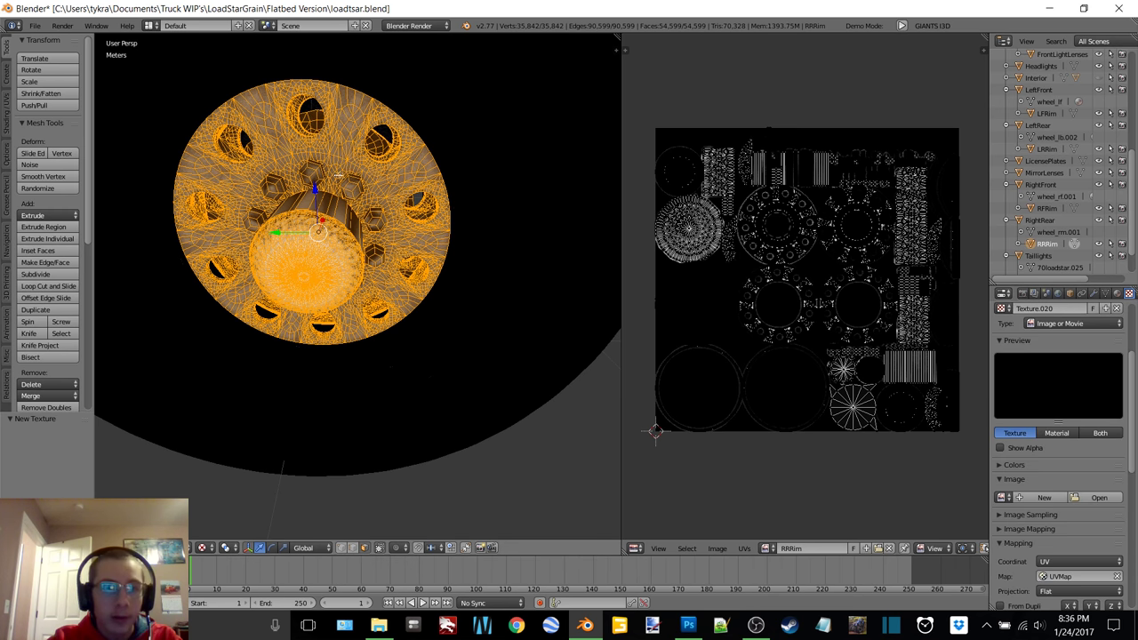
- Load RRRim.png from the Flatbed Version Textures folder into the rim's texture and return to Object Mode
{"action": "left_click", "coordinate": [1098, 497]}
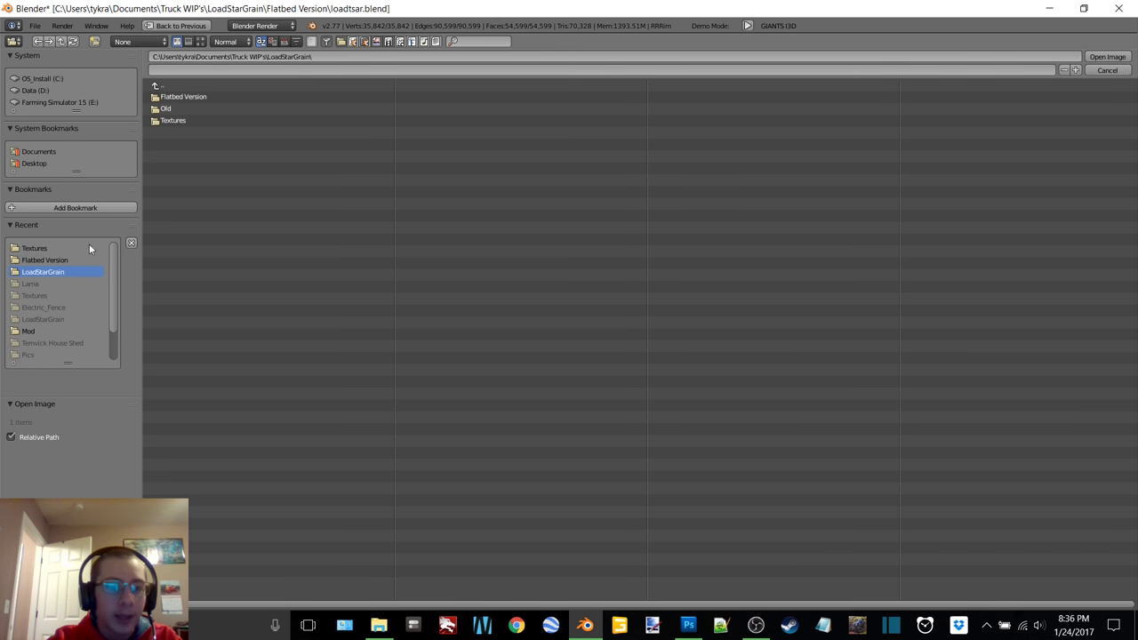
{"action": "left_click", "coordinate": [35, 248]}
{"action": "double_click", "coordinate": [211, 309]}
{"action": "key", "text": "Tab"}
{"action": "left_click", "coordinate": [289, 274]}
- Select the left rear rim and merge the duplicate vertices of its whole mesh with Remove Doubles
{"action": "scroll", "coordinate": [289, 272], "scroll_direction": "down", "scroll_amount": 12}
{"action": "middle_click_drag", "start_coordinate": [289, 273], "coordinate": [405, 238]}
{"action": "scroll", "coordinate": [396, 267], "scroll_direction": "up", "scroll_amount": 4}
{"action": "scroll", "coordinate": [370, 259], "scroll_direction": "up", "scroll_amount": 2}
{"action": "right_click", "coordinate": [366, 229]}
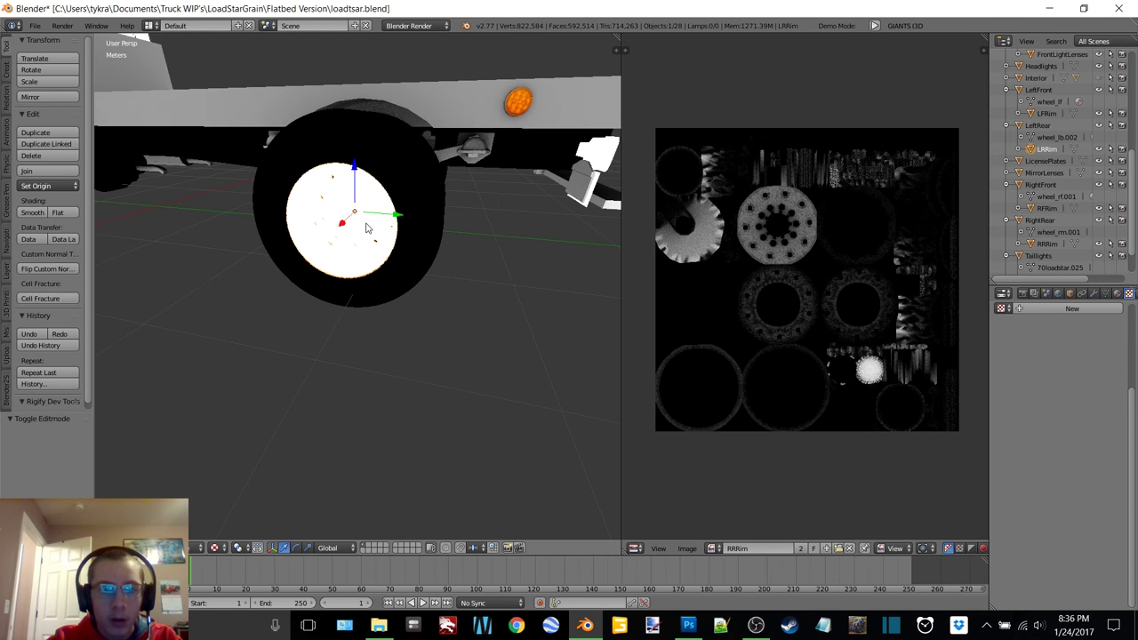
{"action": "key", "text": "Tab"}
{"action": "left_click", "coordinate": [459, 221]}
{"action": "key", "text": "a"}
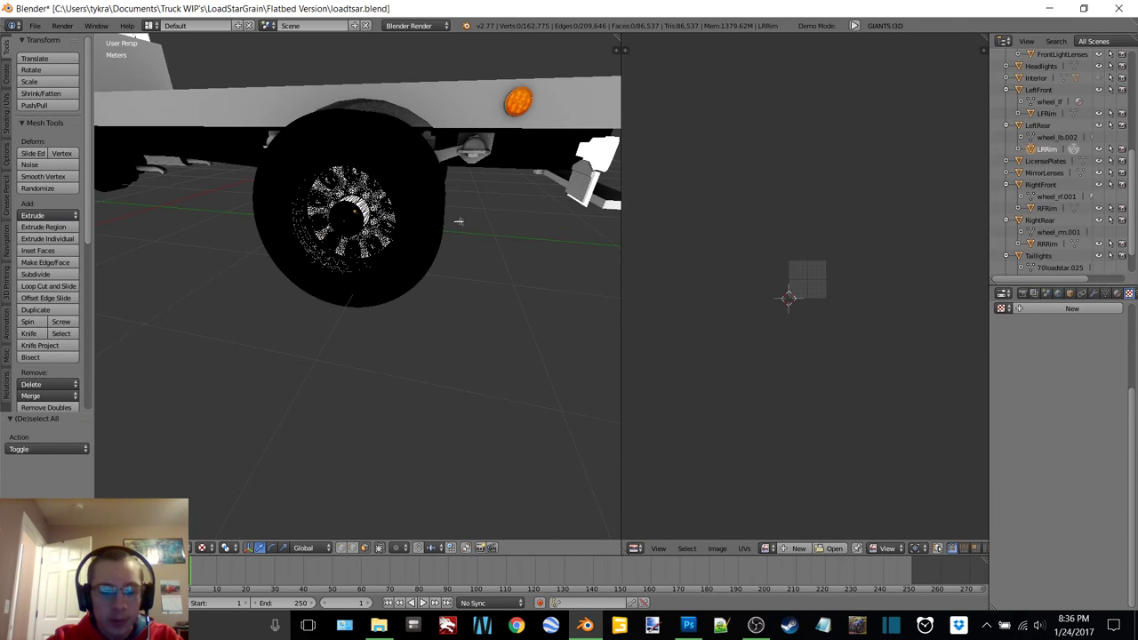
{"action": "key", "text": "a"}
{"action": "key", "text": "w"}
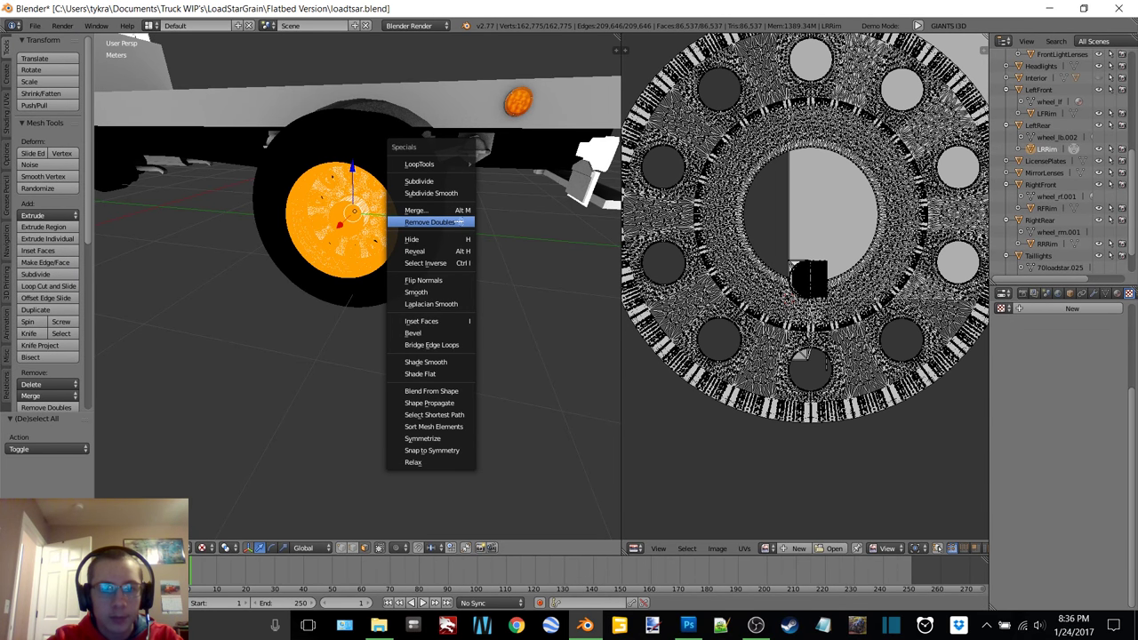
{"action": "left_click", "coordinate": [422, 222]}
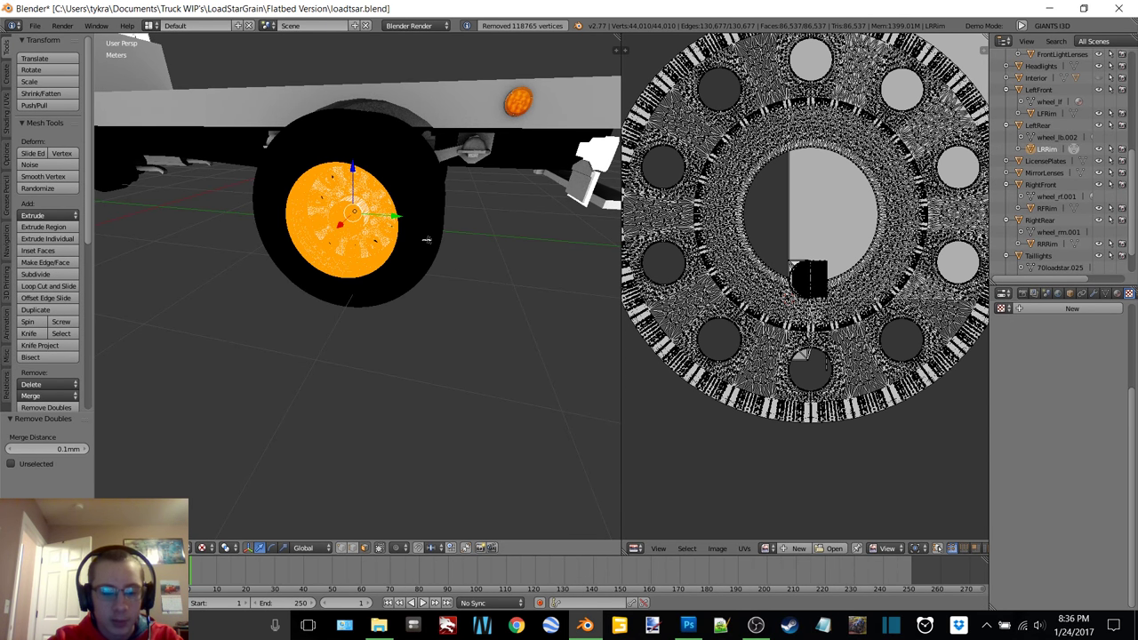
- Run Remove Doubles again on the entire left rear rim mesh, then convert its triangles to quads with 40° angle limits
{"action": "key", "text": "a"}
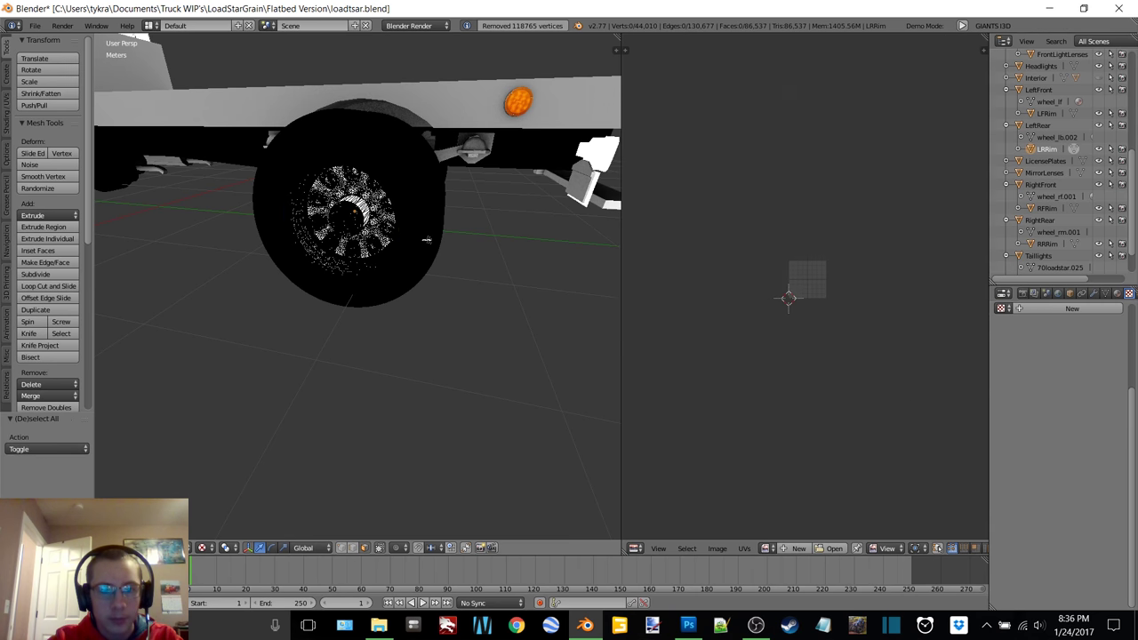
{"action": "key", "text": "a"}
{"action": "key", "text": "w"}
{"action": "left_click", "coordinate": [422, 240]}
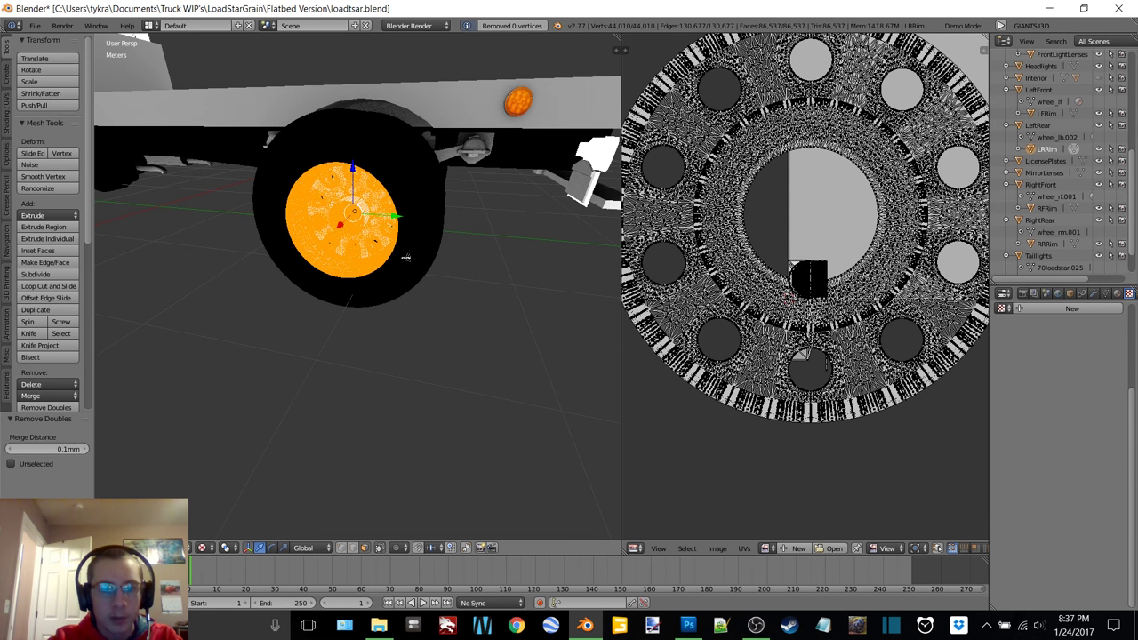
{"action": "scroll", "coordinate": [406, 256], "scroll_direction": "up", "scroll_amount": 8}
{"action": "middle_click_drag", "start_coordinate": [405, 273], "coordinate": [416, 204]}
{"action": "scroll", "coordinate": [410, 272], "scroll_direction": "down", "scroll_amount": 4}
{"action": "scroll", "coordinate": [385, 247], "scroll_direction": "up", "scroll_amount": 8}
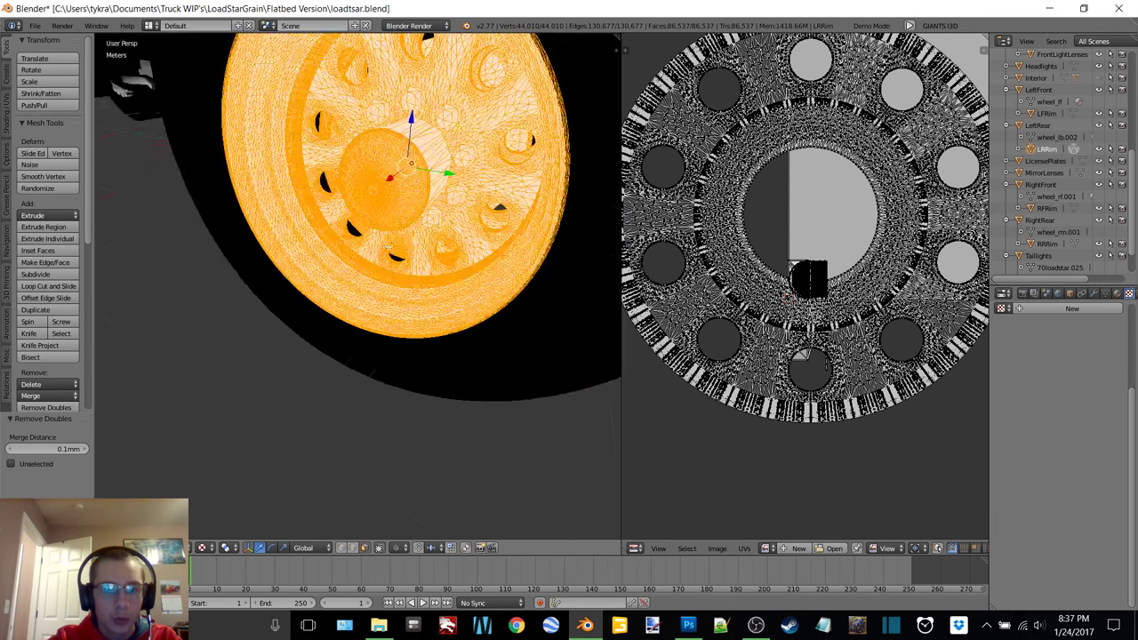
{"action": "scroll", "coordinate": [385, 247], "scroll_direction": "down", "scroll_amount": 11}
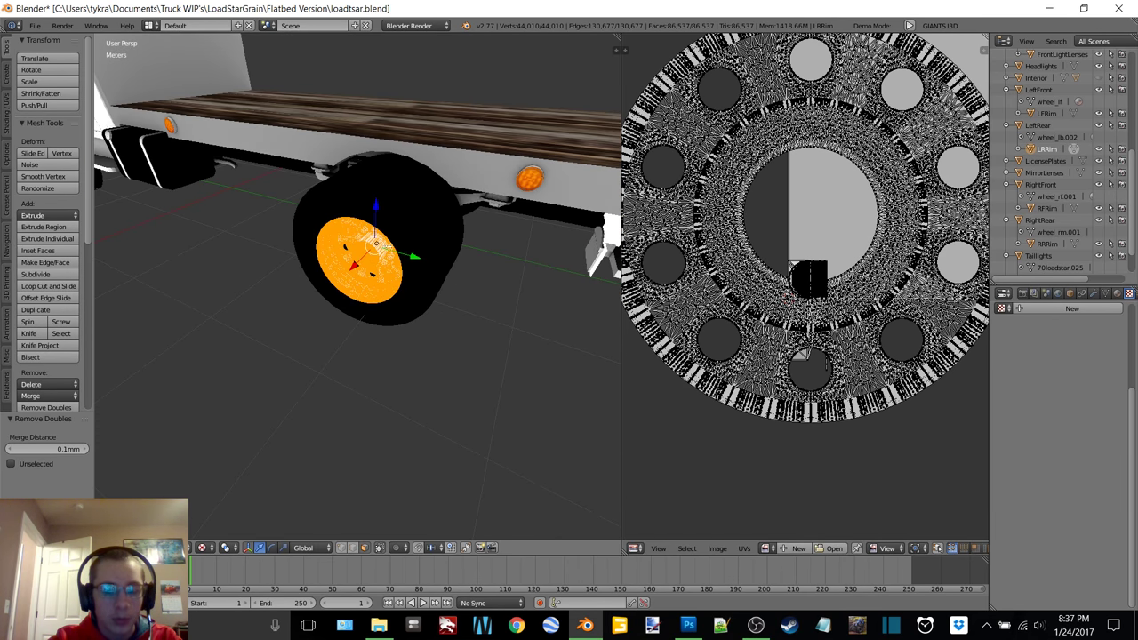
{"action": "key", "text": "alt+j"}
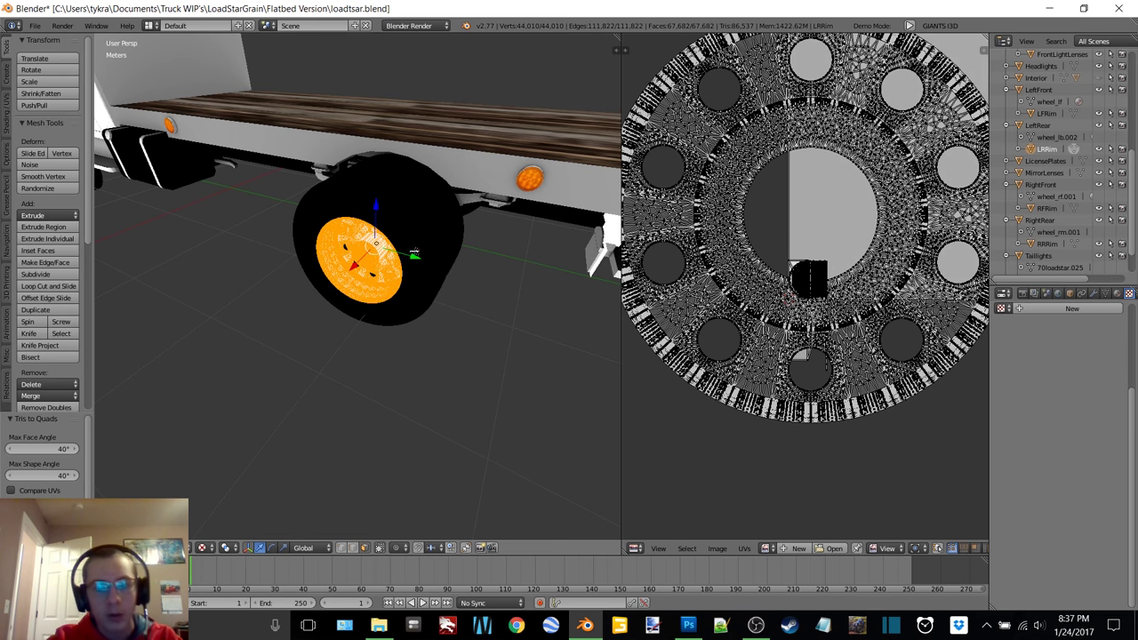
- Unwrap the left rear rim mesh with Smart UV Project, using an angle limit of 66 and island margin of 0.01
{"action": "key", "text": "u"}
{"action": "left_click", "coordinate": [567, 377]}
{"action": "left_click", "coordinate": [585, 471]}
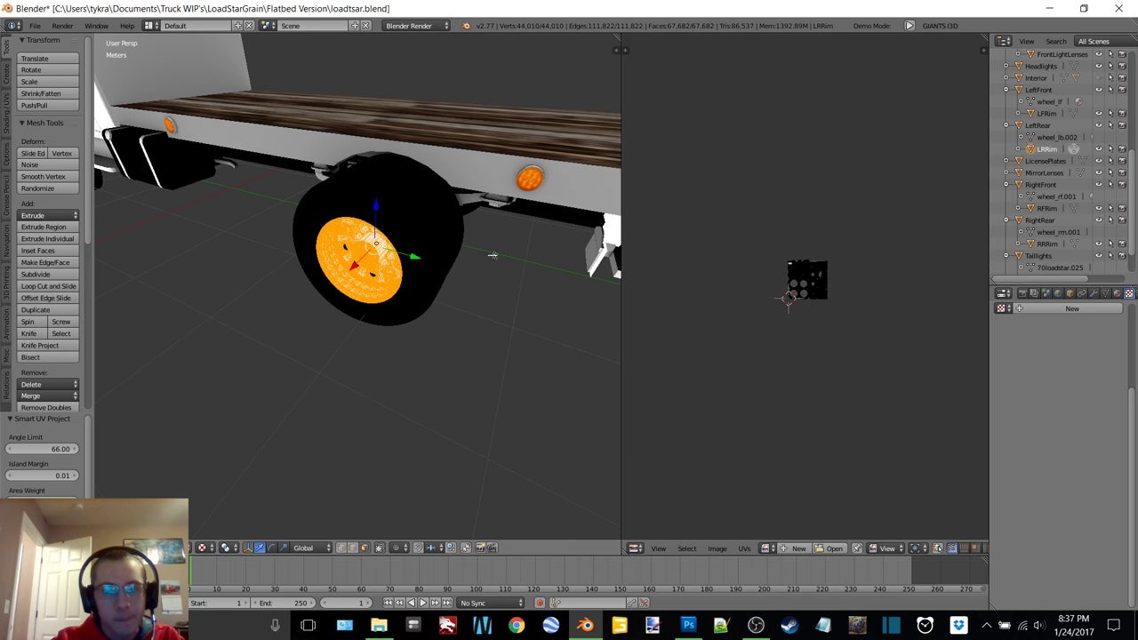
- Create a blank 2048 × 2048 px image named LRRim and bake the left rear rim's ambient occlusion into it
{"action": "left_click", "coordinate": [795, 548]}
{"action": "left_click", "coordinate": [841, 505]}
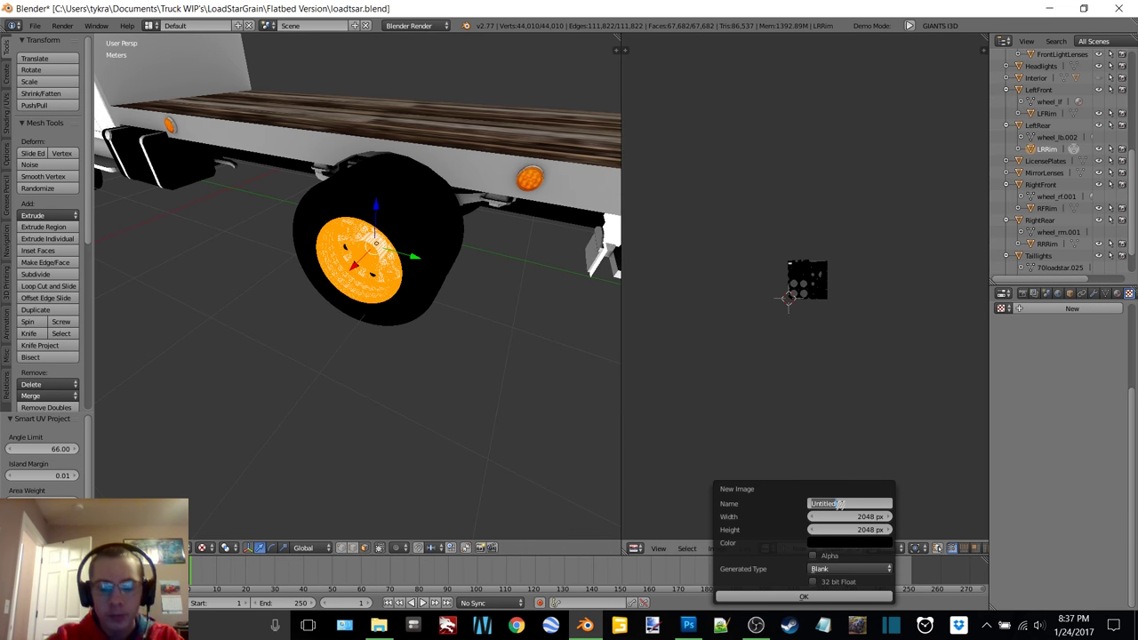
{"action": "type", "text": "LRRim"}
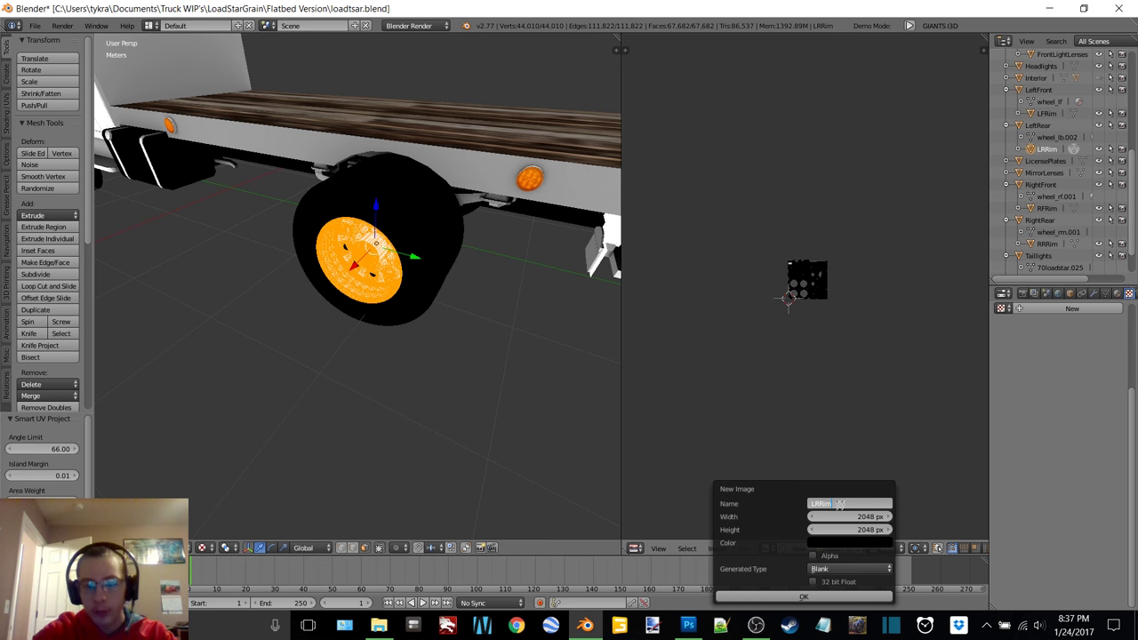
{"action": "key", "text": "Return"}
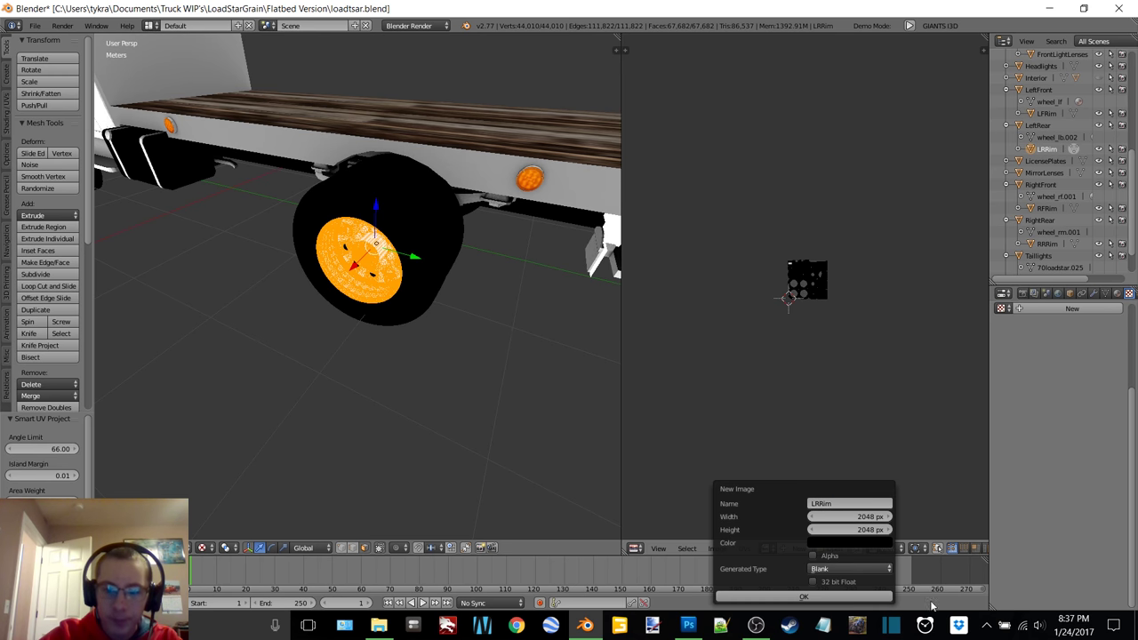
{"action": "key", "text": "Return"}
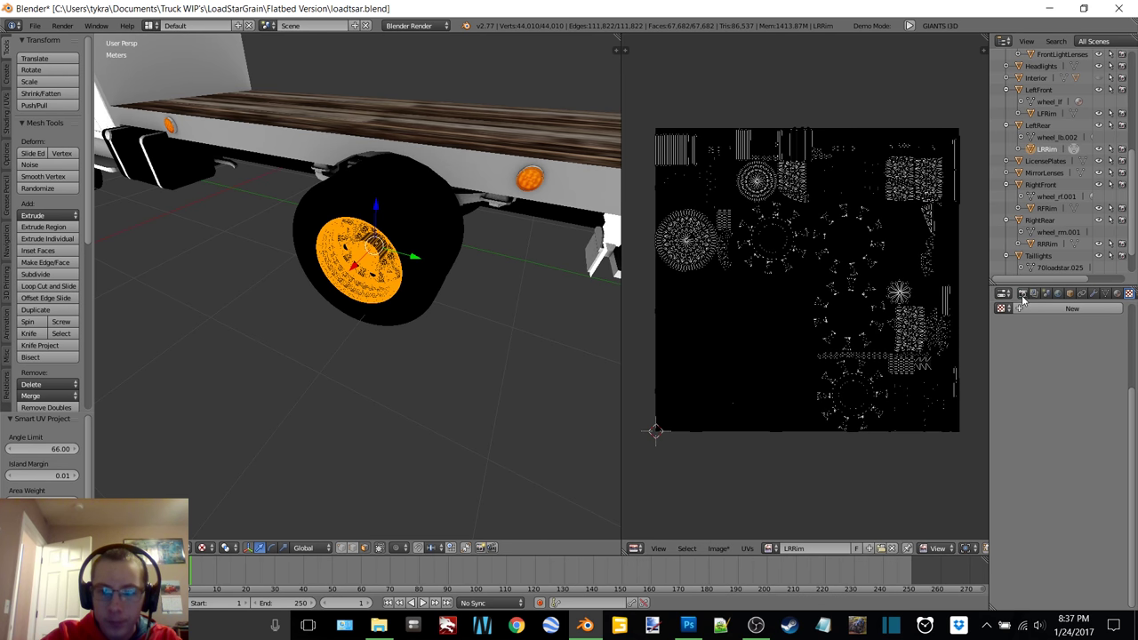
{"action": "left_click", "coordinate": [1021, 293]}
{"action": "left_click", "coordinate": [1057, 426]}
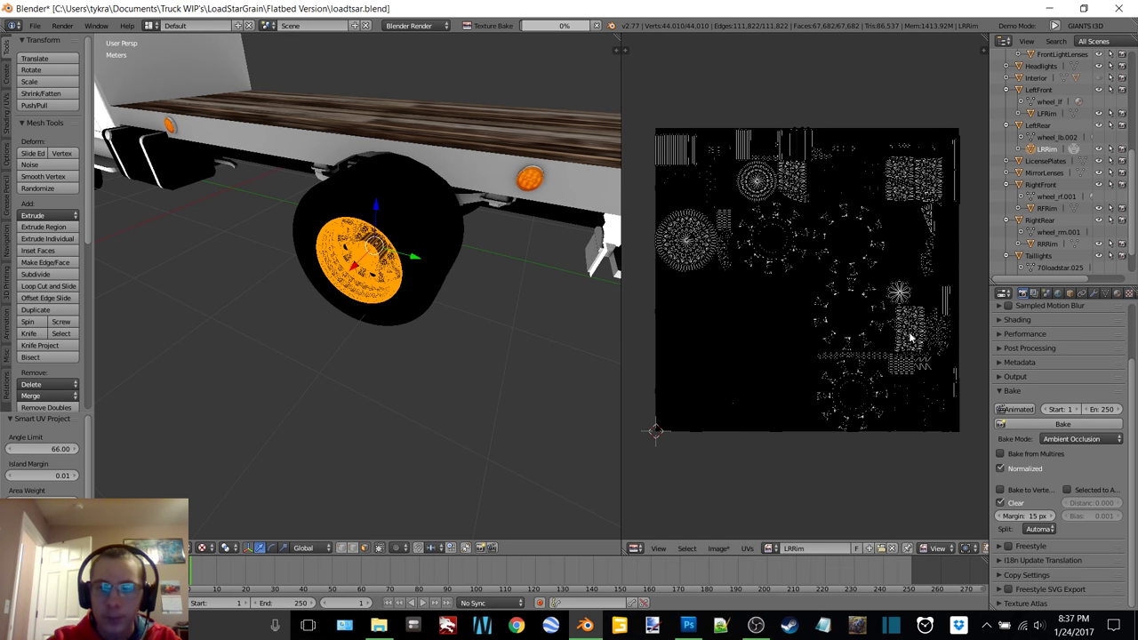
- Add a new image texture to the left rear rim's LRRim material, using UV coordinates from the UVMap layer
{"action": "left_click", "coordinate": [1129, 294]}
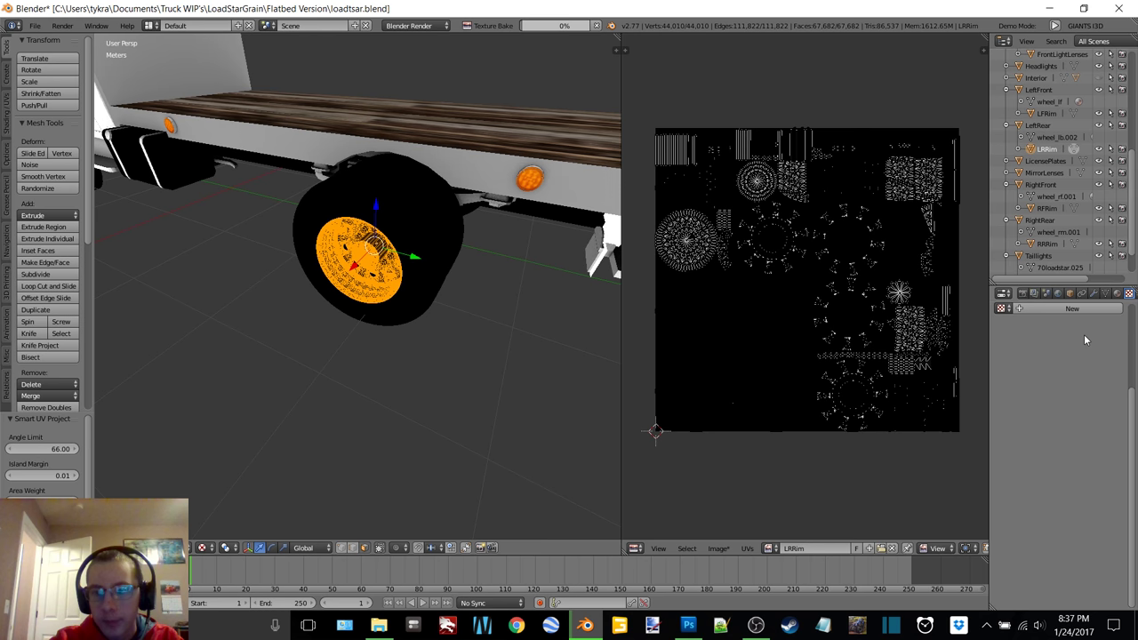
{"action": "left_click", "coordinate": [1074, 308]}
{"action": "left_click", "coordinate": [1117, 293]}
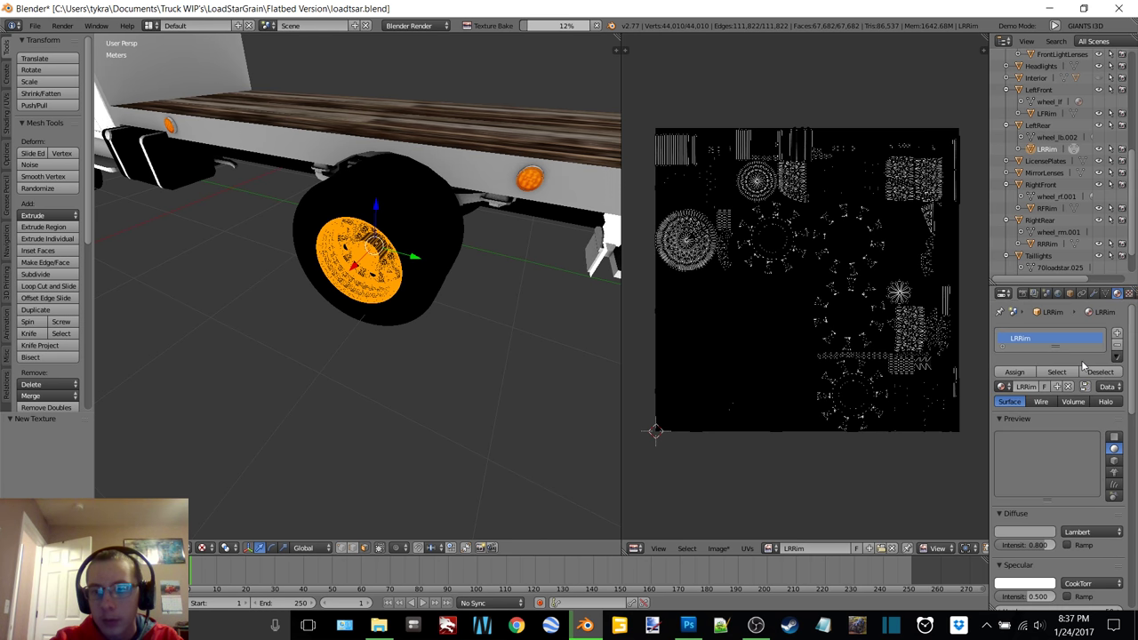
{"action": "left_click", "coordinate": [1129, 294]}
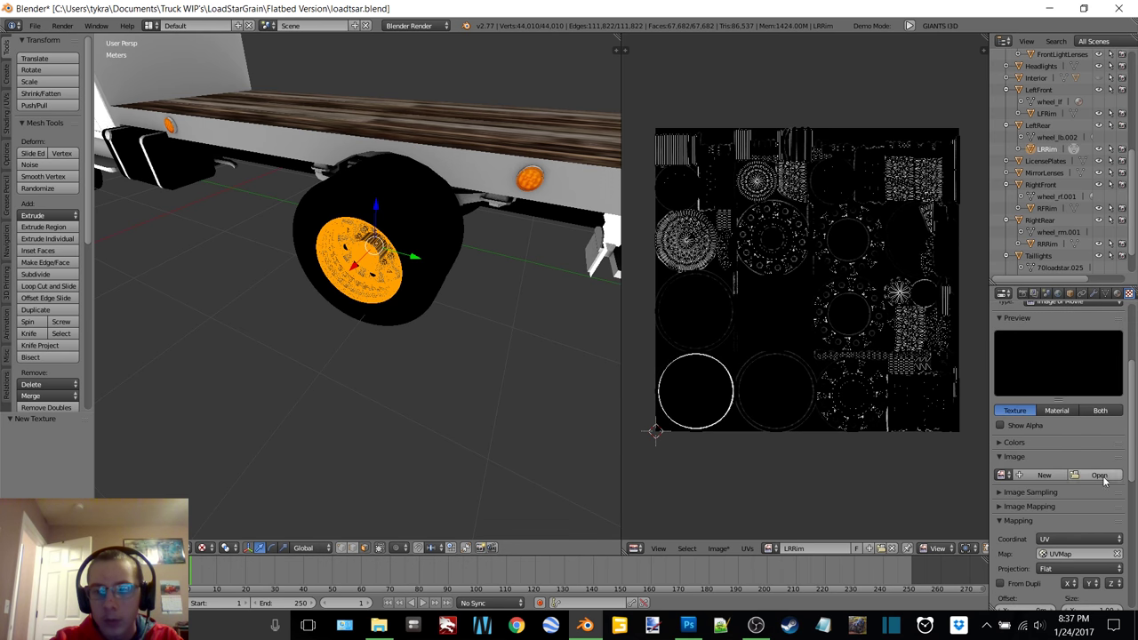
- Save the baked image as LRRim.png in the Flatbed Version Textures folder
{"action": "left_click", "coordinate": [718, 548]}
{"action": "left_click", "coordinate": [747, 460]}
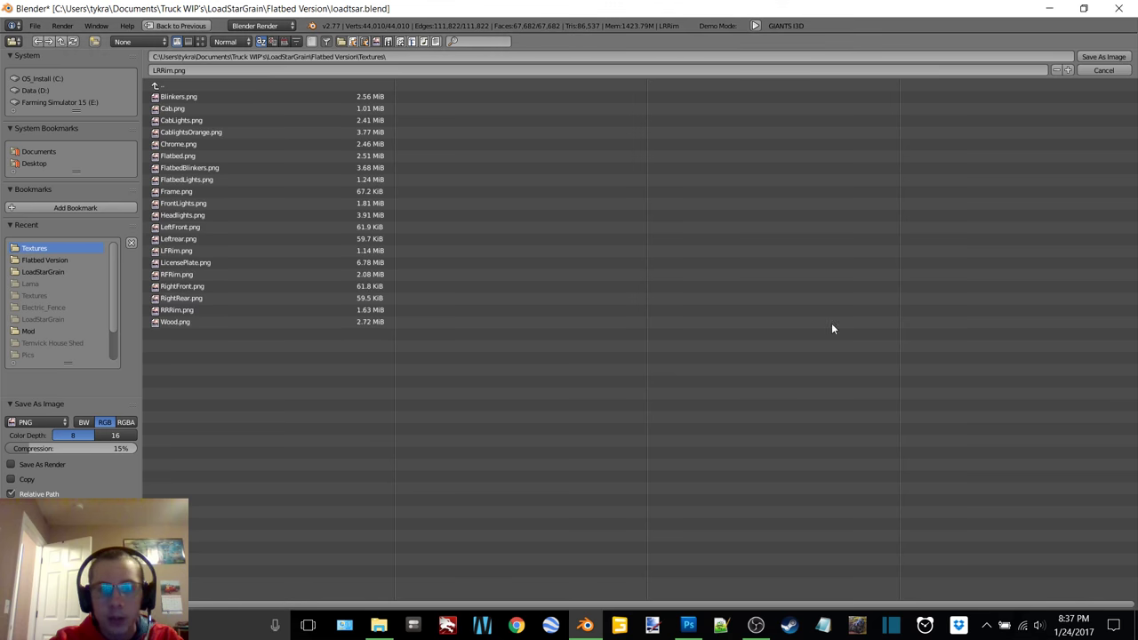
{"action": "left_click", "coordinate": [1103, 56]}
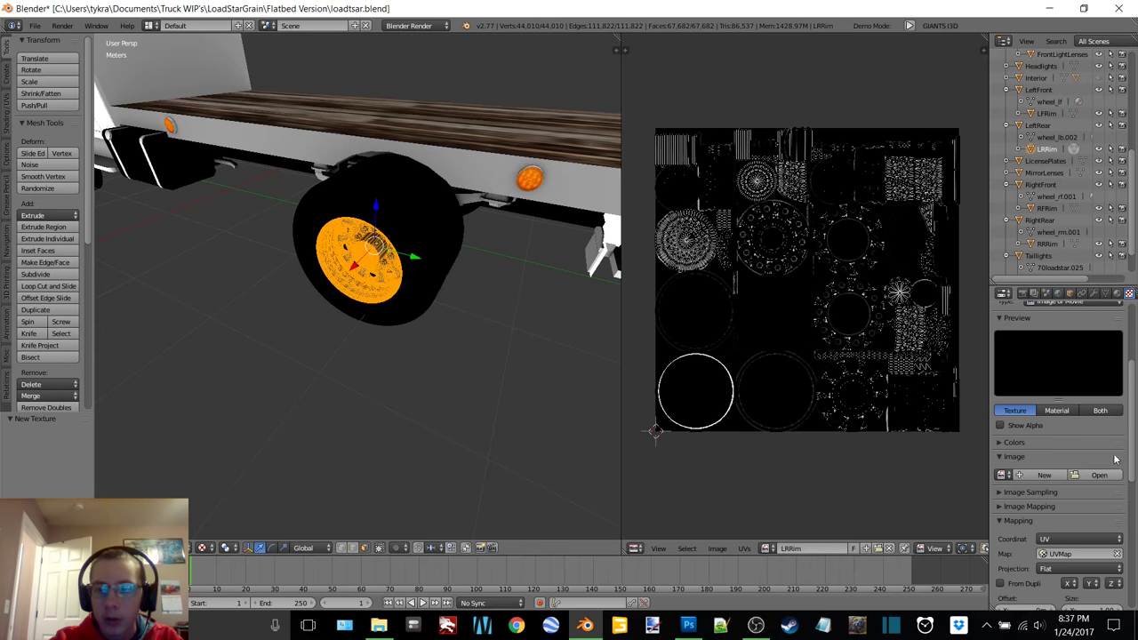
- Load LRRim.png from the Textures folder into the left rear rim's image texture and return to Object Mode
{"action": "left_click", "coordinate": [1070, 458]}
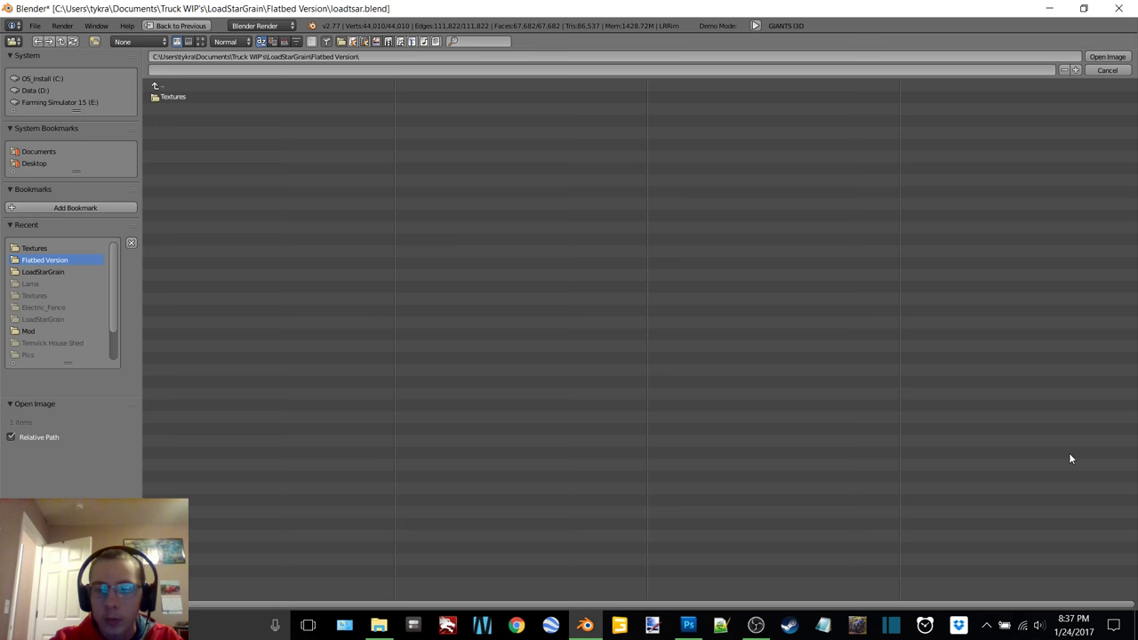
{"action": "left_click", "coordinate": [175, 97]}
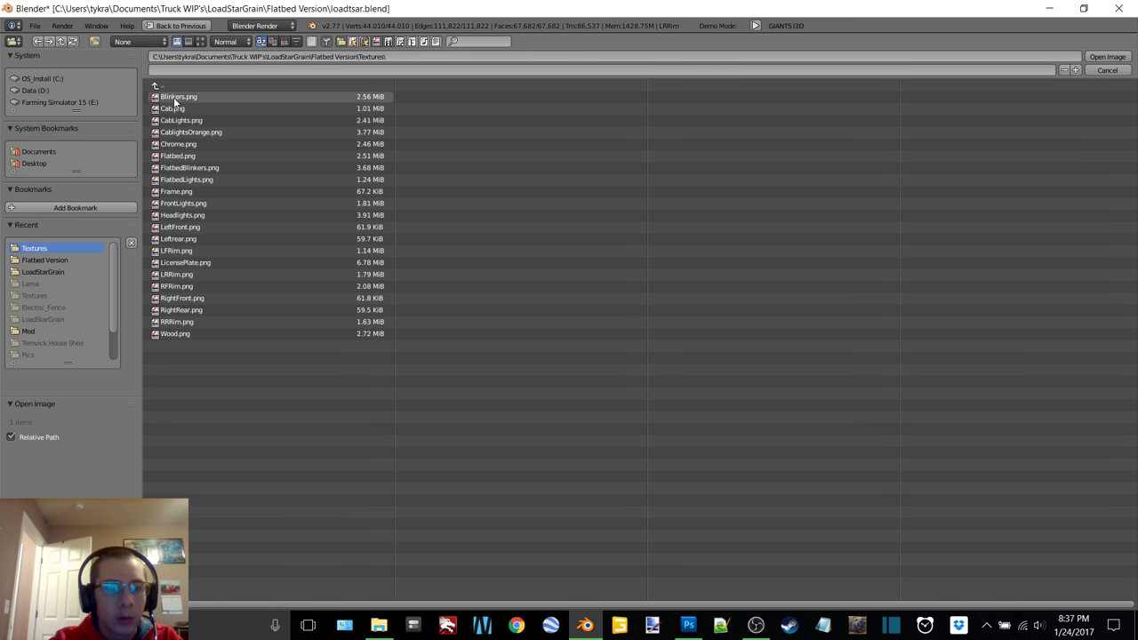
{"action": "double_click", "coordinate": [193, 274]}
{"action": "key", "text": "Tab"}
{"action": "left_click", "coordinate": [251, 275]}
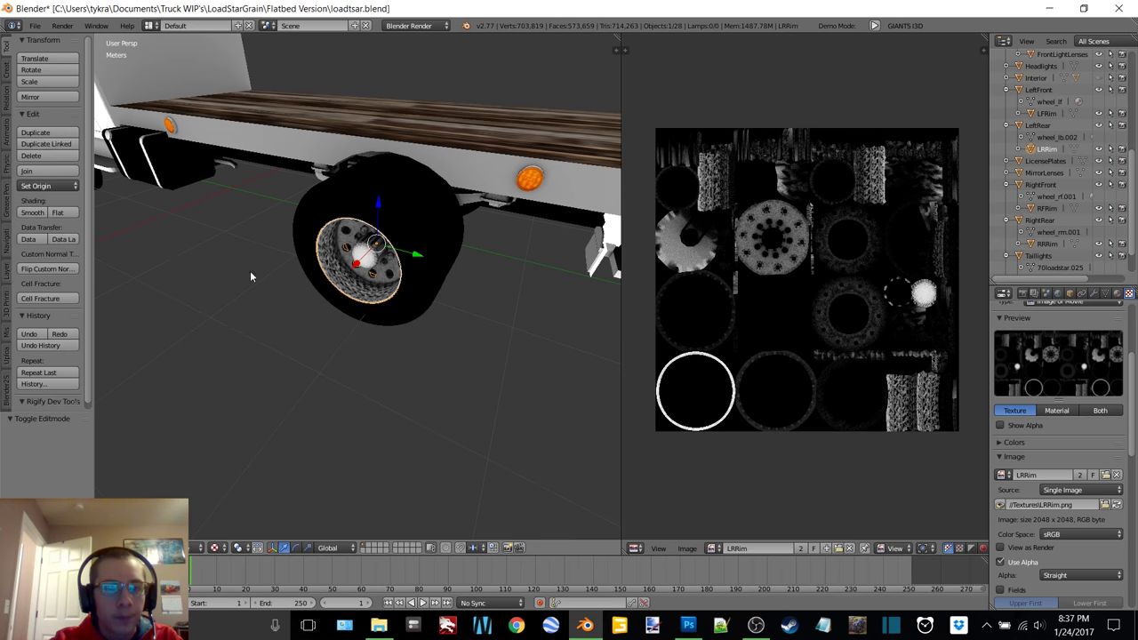
- Collapse the LeftRear, LeftFront, RightFront and RightRear hierarchies in the outliner
{"action": "middle_click_drag", "start_coordinate": [345, 269], "coordinate": [451, 240]}
{"action": "scroll", "coordinate": [450, 241], "scroll_direction": "down", "scroll_amount": 4}
{"action": "middle_click_drag", "start_coordinate": [355, 218], "coordinate": [364, 256]}
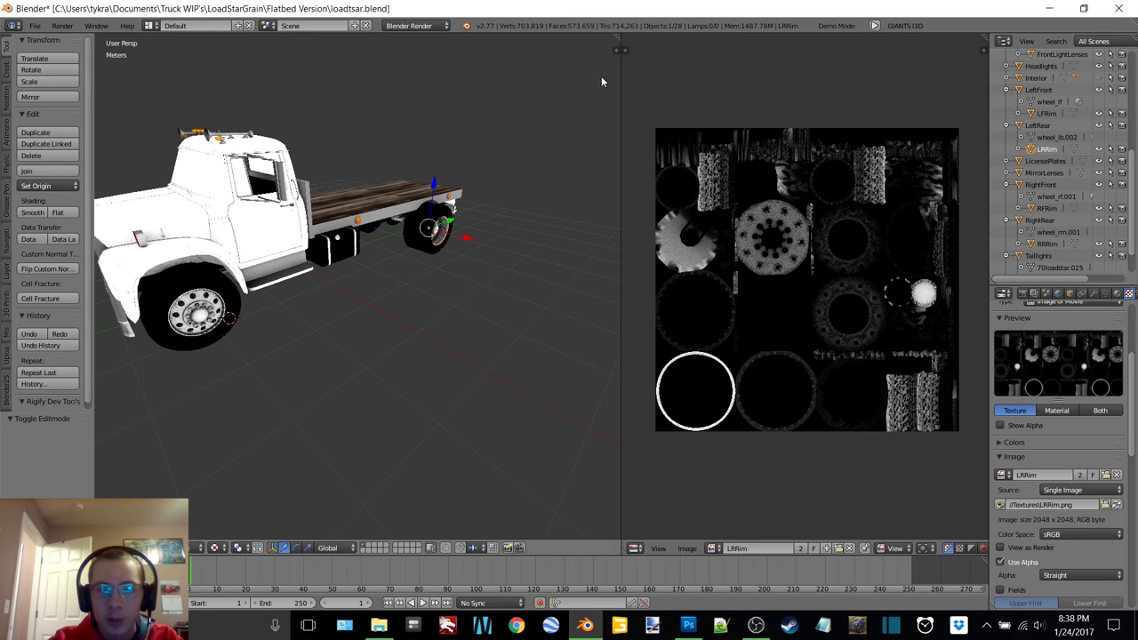
{"action": "left_click", "coordinate": [1008, 125]}
{"action": "left_click", "coordinate": [1008, 91]}
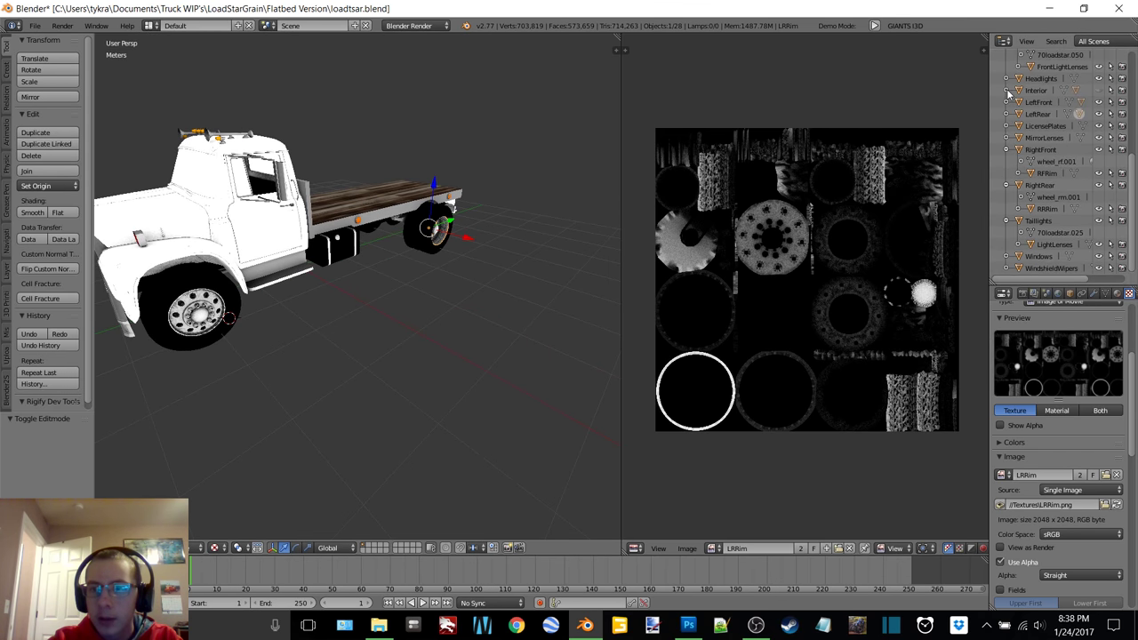
{"action": "left_click", "coordinate": [1007, 151]}
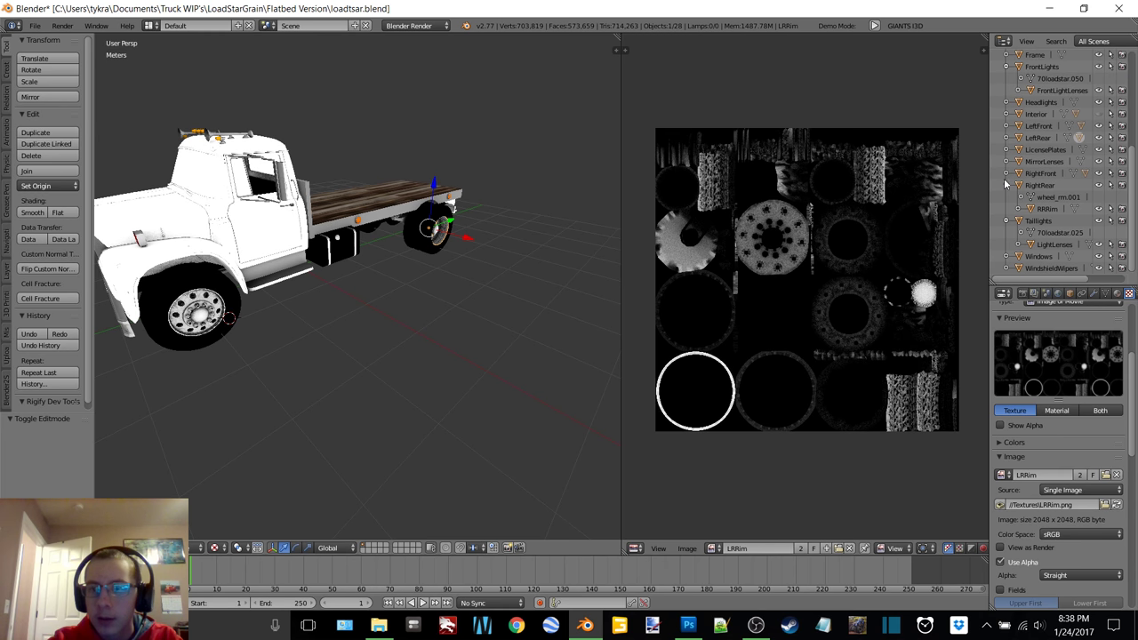
{"action": "left_click", "coordinate": [1007, 185]}
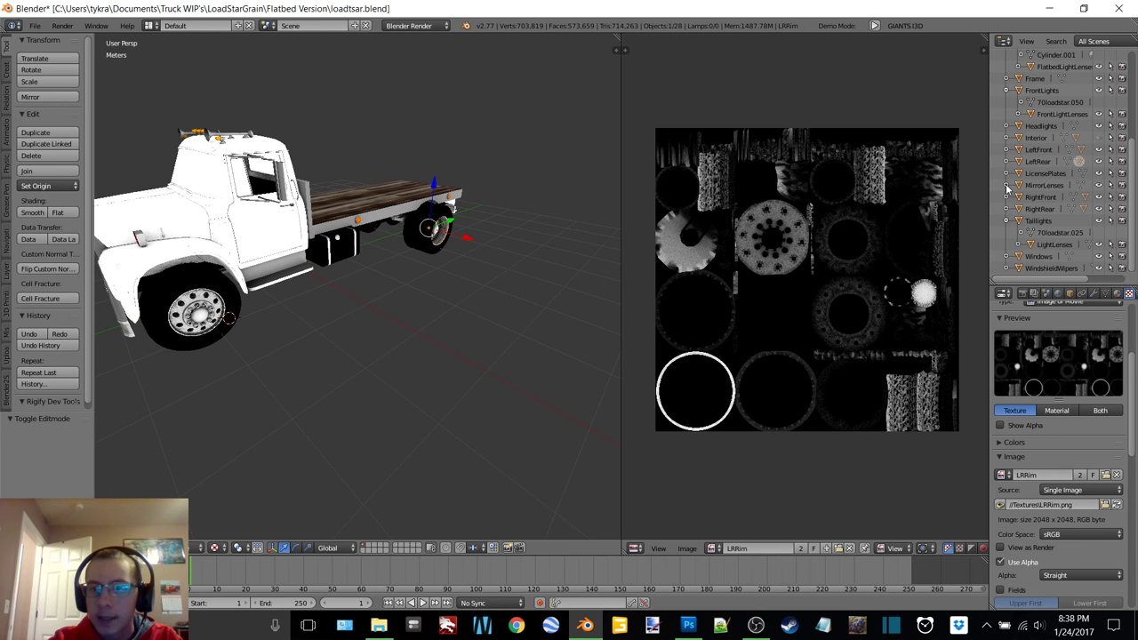
- Select the front plate of the LicensePlates object in Edit Mode and assign LicensePlate.png from the Textures folder to it
{"action": "left_click", "coordinate": [1038, 175]}
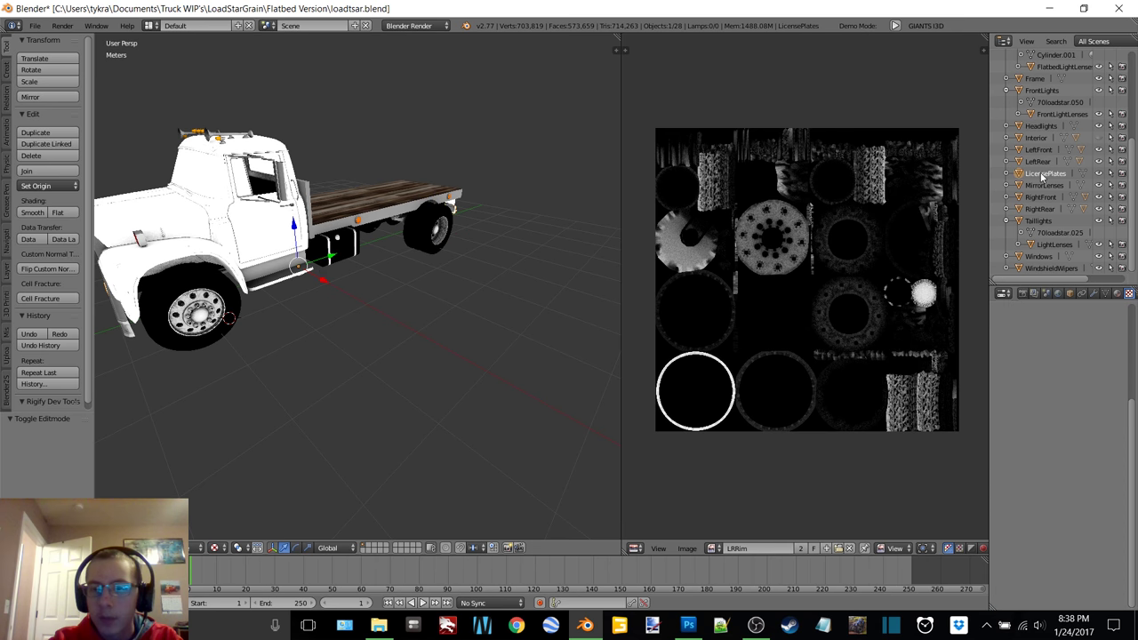
{"action": "middle_click_drag", "start_coordinate": [317, 264], "coordinate": [453, 283]}
{"action": "left_click", "coordinate": [1117, 293]}
{"action": "key", "text": "Tab"}
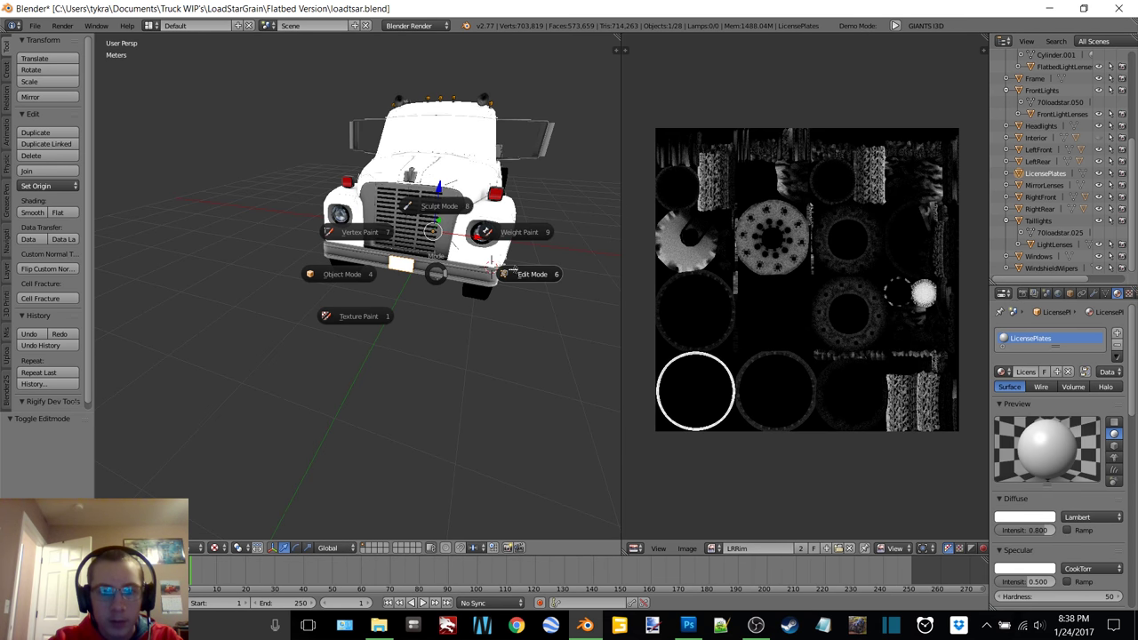
{"action": "left_click", "coordinate": [444, 273]}
{"action": "right_click", "coordinate": [396, 262], "text": "shift"}
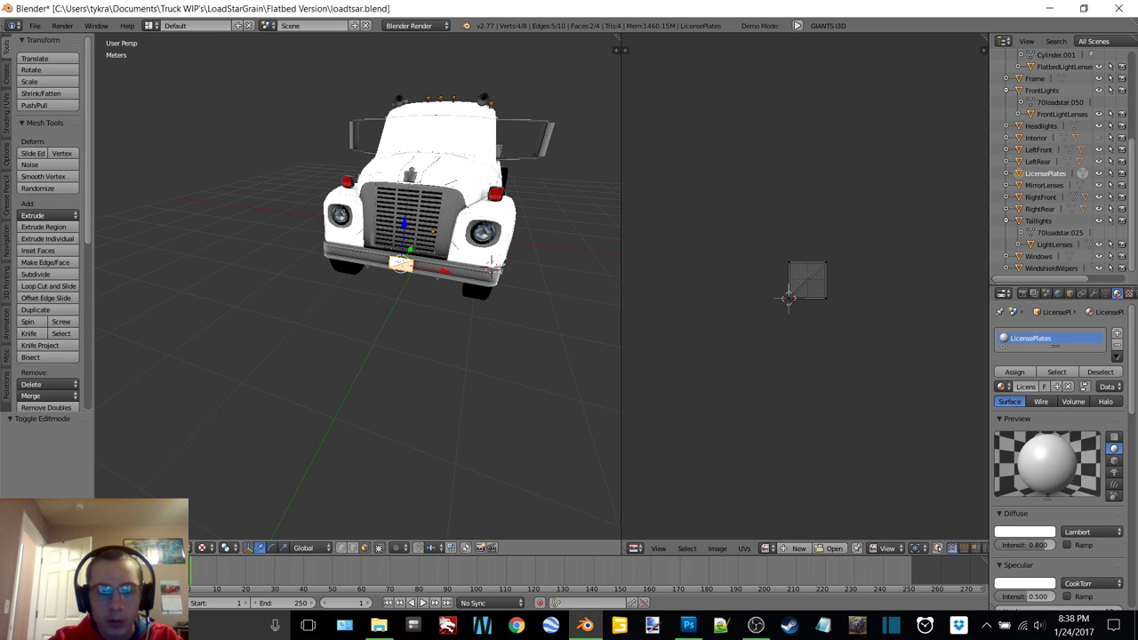
{"action": "left_click", "coordinate": [834, 547]}
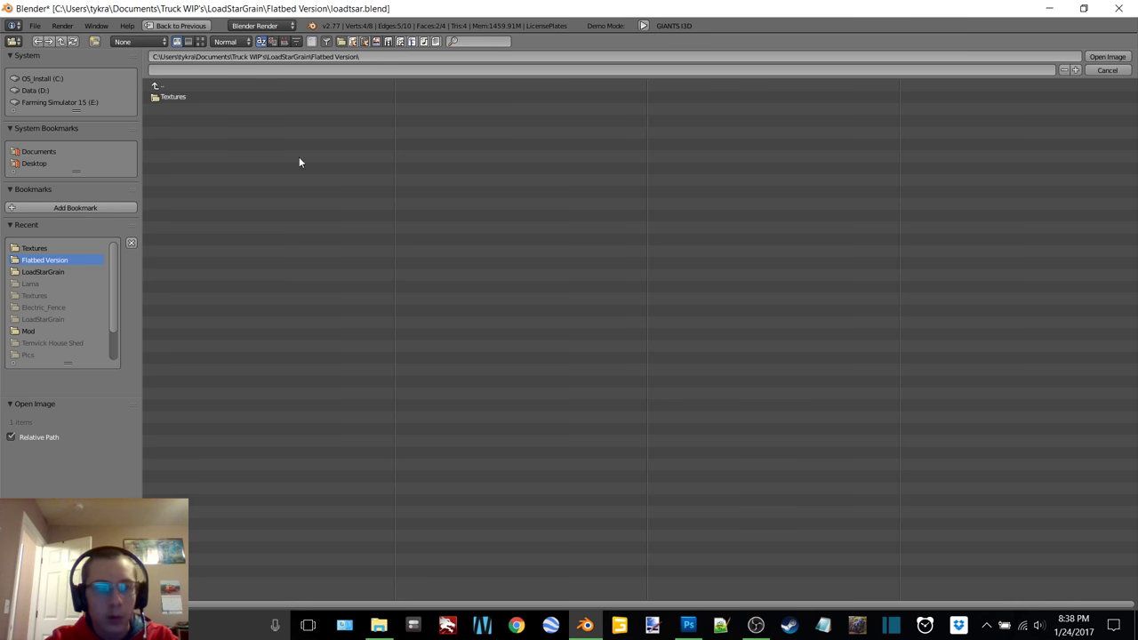
{"action": "left_click", "coordinate": [202, 97]}
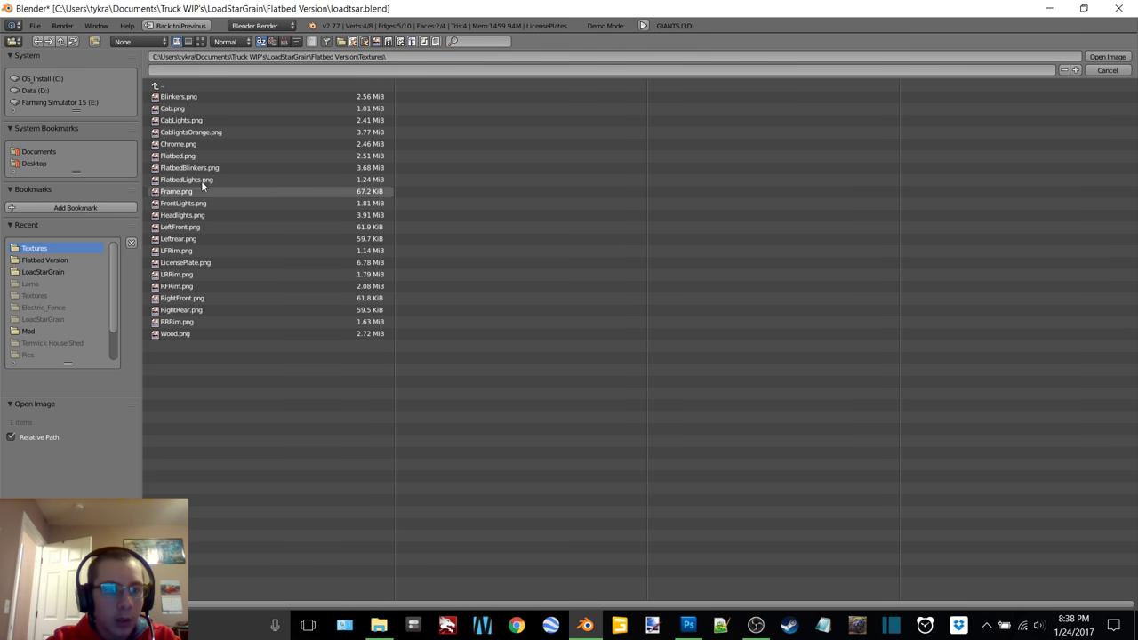
{"action": "double_click", "coordinate": [213, 263]}
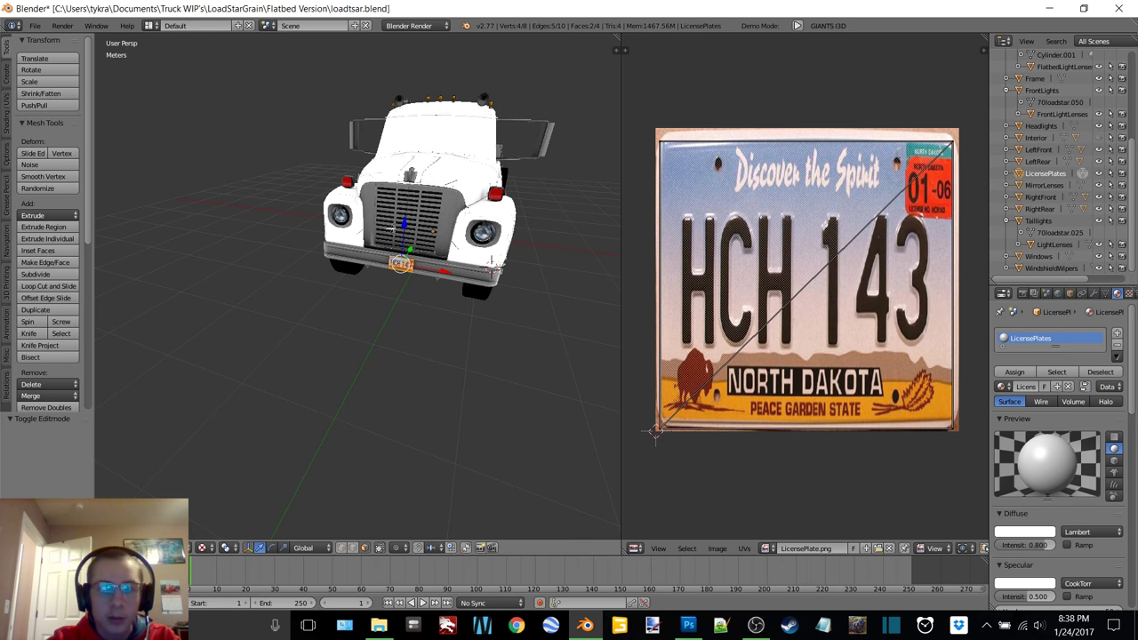
{"action": "key", "text": "KP_Decimal"}
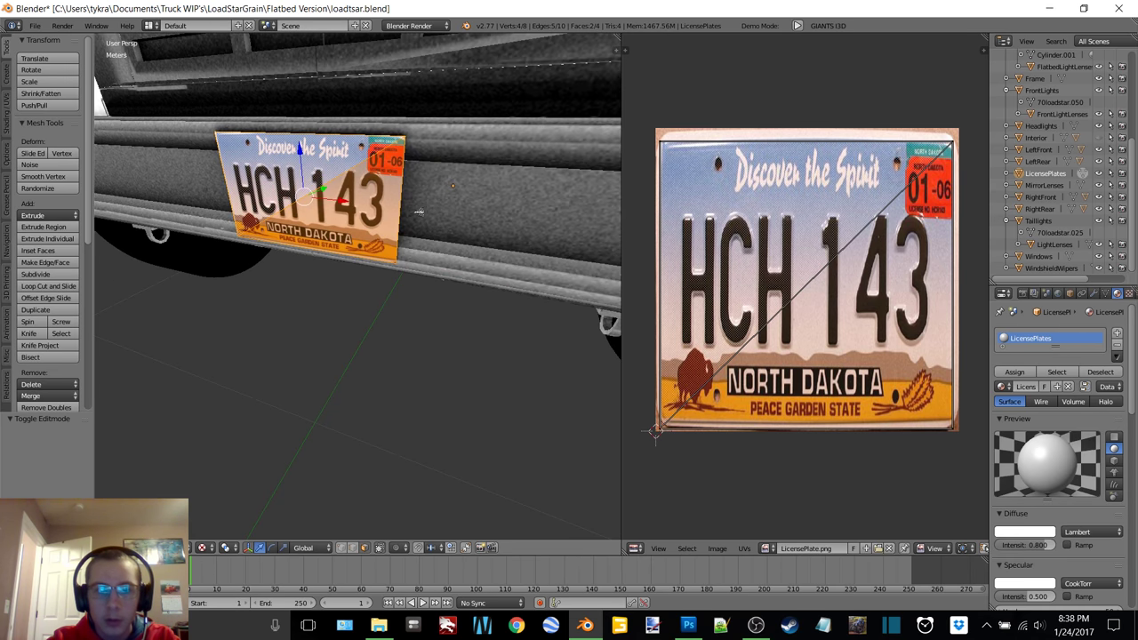
- Select both triangles of the rear license plate below the taillight and assign LicensePlate.png to them
{"action": "middle_click_drag", "start_coordinate": [425, 209], "coordinate": [318, 197]}
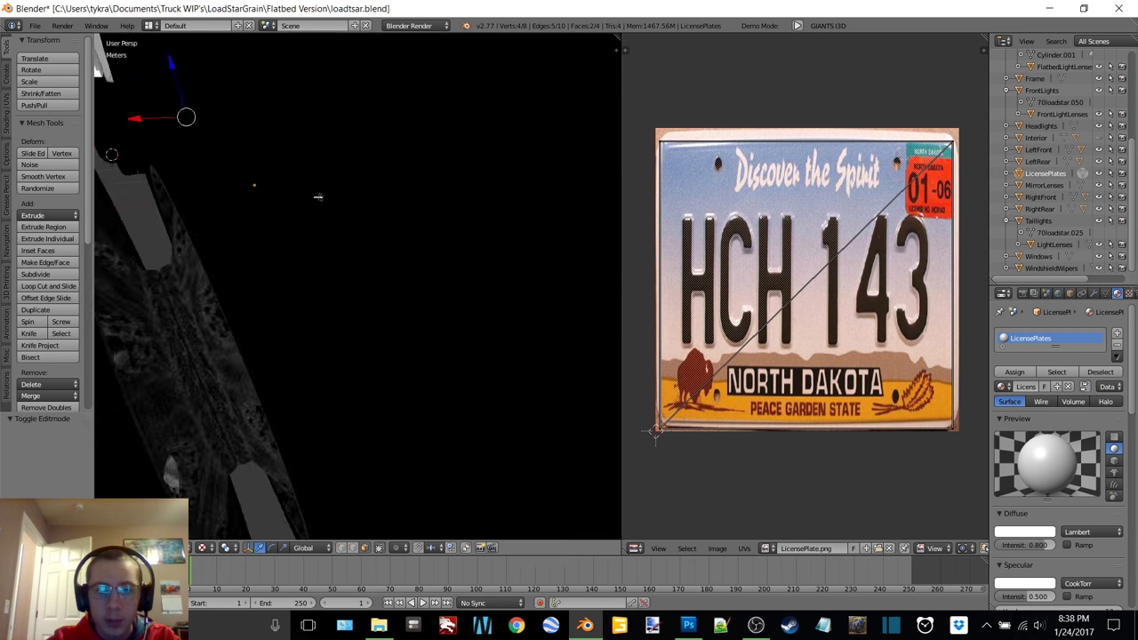
{"action": "scroll", "coordinate": [318, 197], "scroll_direction": "down", "scroll_amount": 3}
{"action": "middle_click_drag", "start_coordinate": [385, 196], "coordinate": [362, 185]}
{"action": "right_click", "coordinate": [285, 267]}
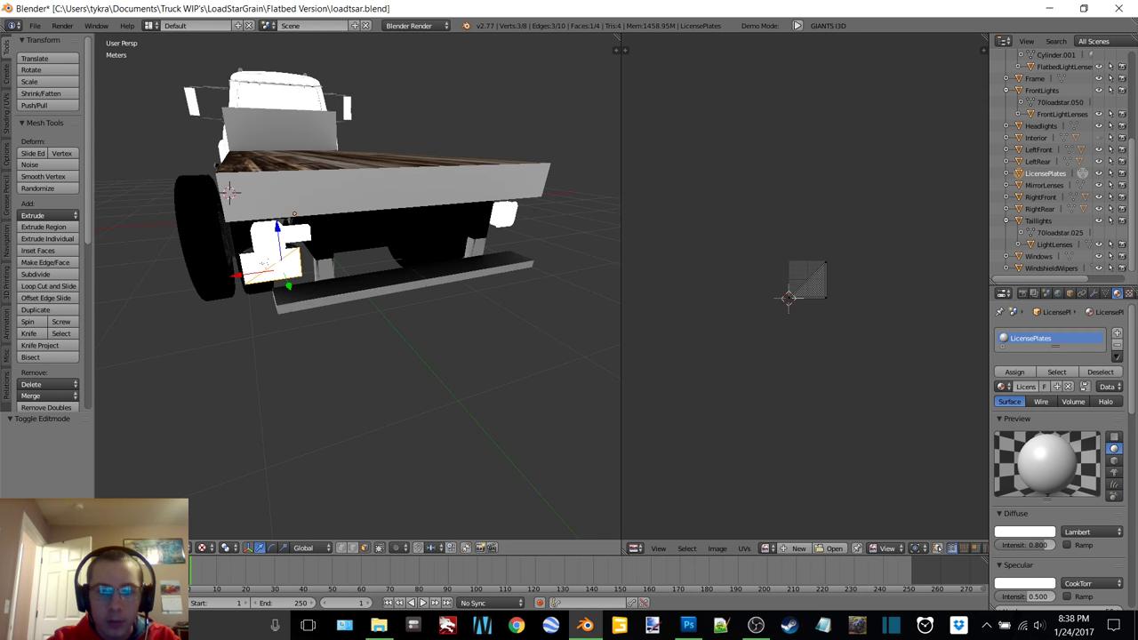
{"action": "right_click", "coordinate": [265, 261], "text": "shift"}
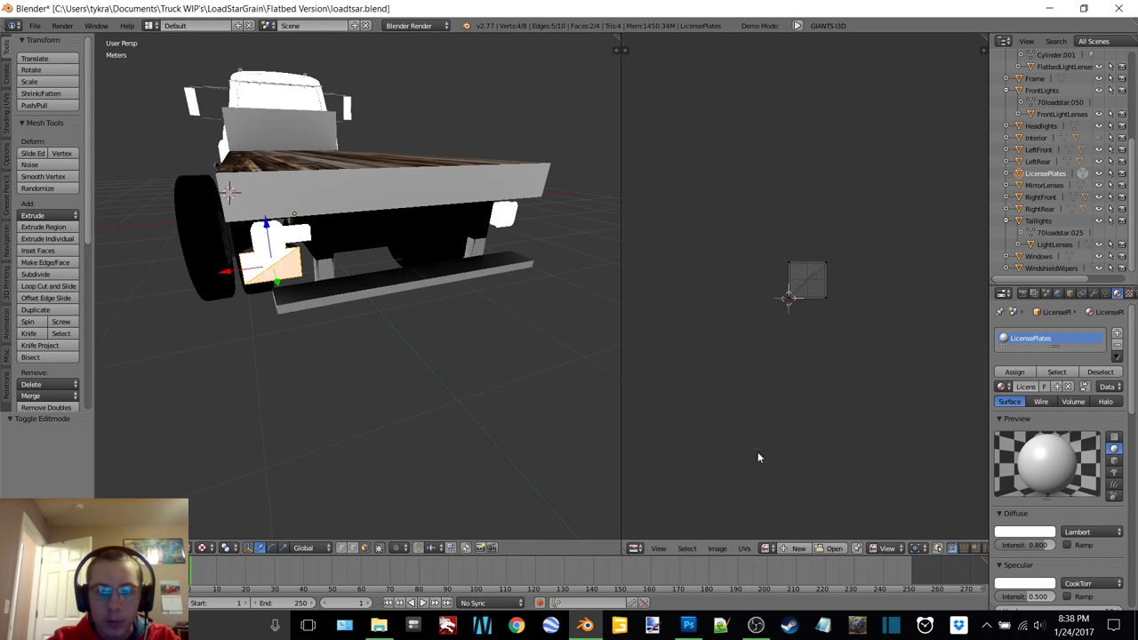
{"action": "left_click", "coordinate": [830, 548]}
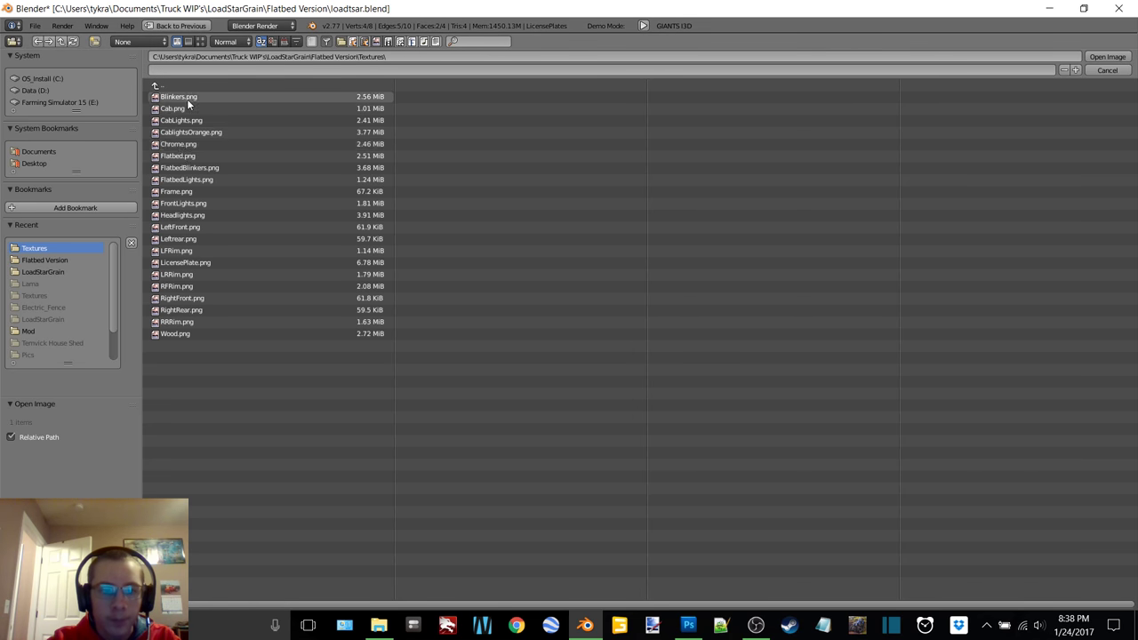
{"action": "double_click", "coordinate": [208, 262]}
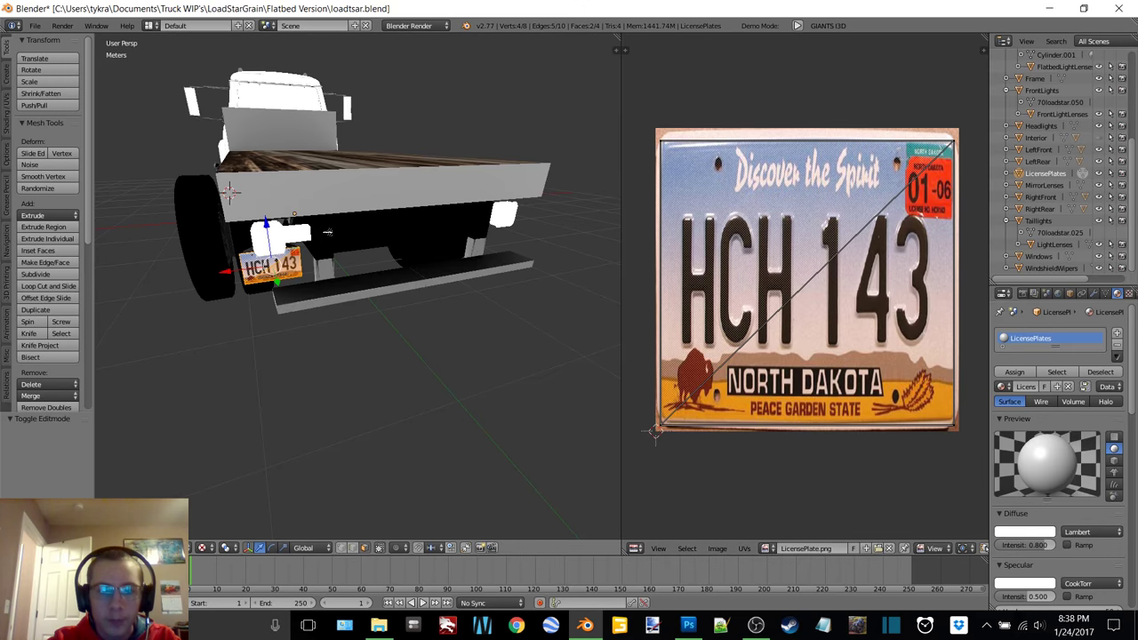
{"action": "scroll", "coordinate": [328, 231], "scroll_direction": "up", "scroll_amount": 3}
{"action": "middle_click_drag", "start_coordinate": [233, 218], "coordinate": [309, 204], "text": "shift"}
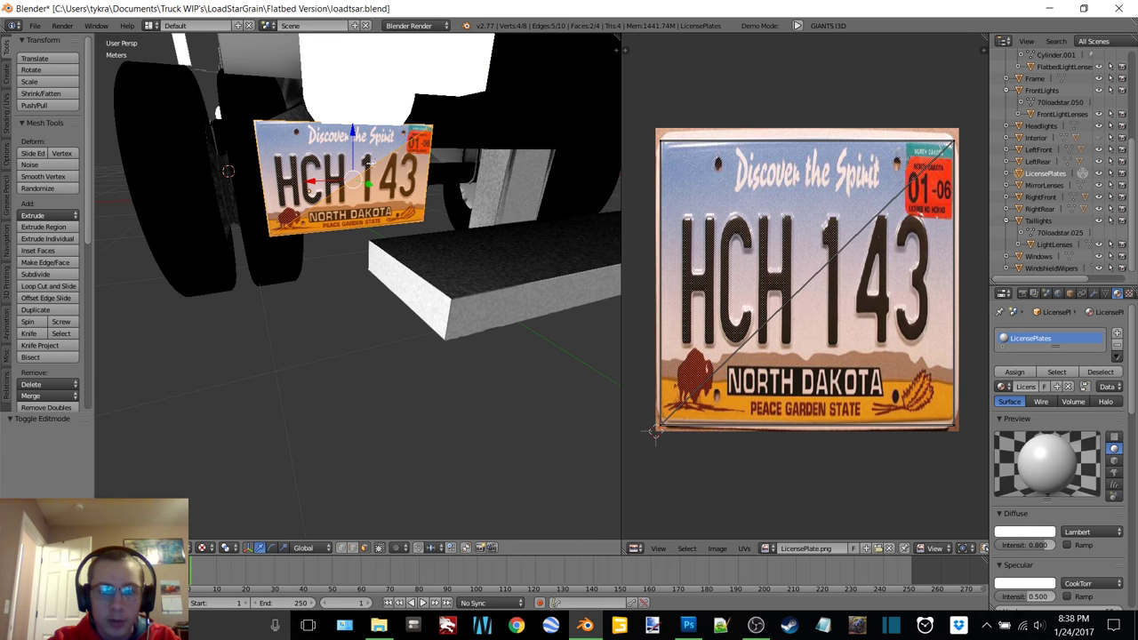
- Select all license plate faces and save the LicensePlate.png image
{"action": "key", "text": "a"}
{"action": "scroll", "coordinate": [370, 162], "scroll_direction": "down", "scroll_amount": 10}
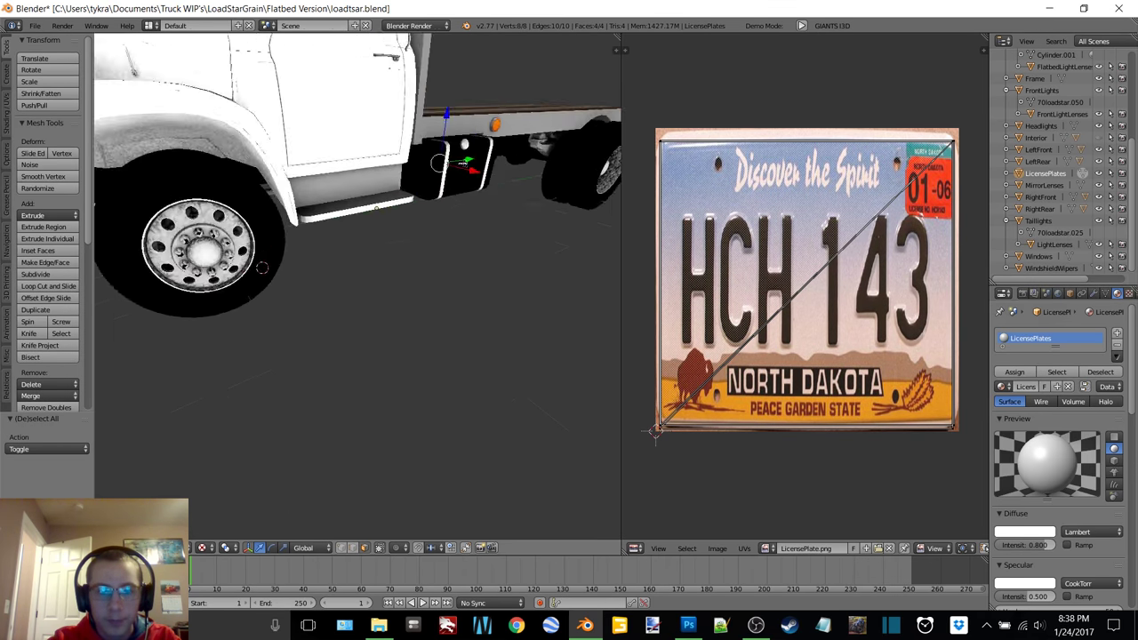
{"action": "middle_click_drag", "start_coordinate": [358, 154], "coordinate": [454, 158]}
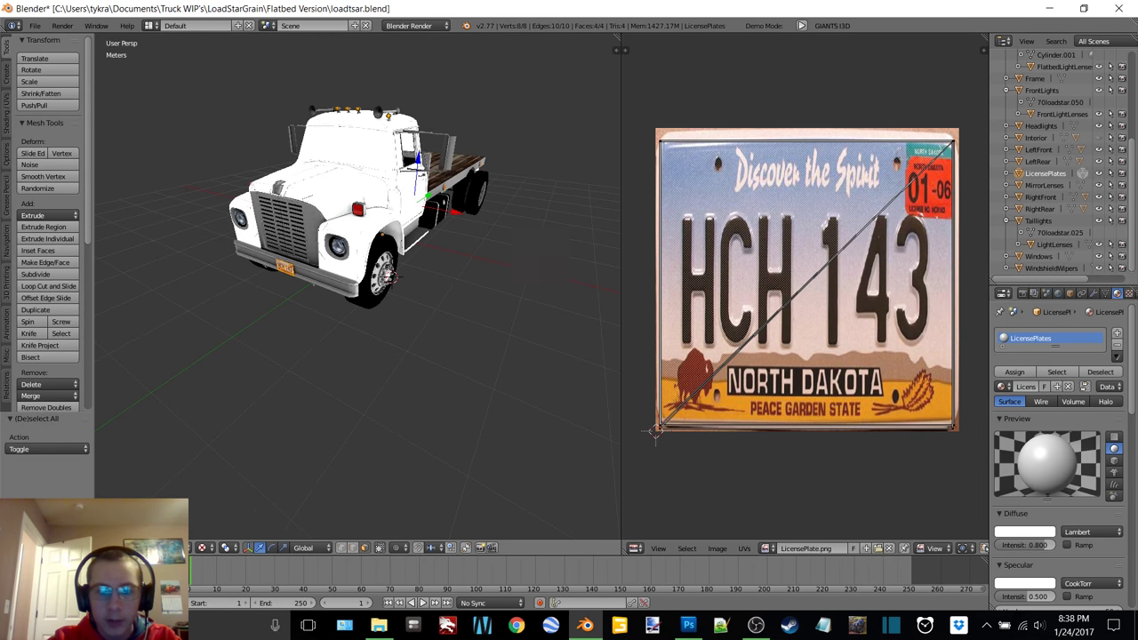
{"action": "left_click", "coordinate": [720, 547]}
{"action": "left_click", "coordinate": [800, 463]}
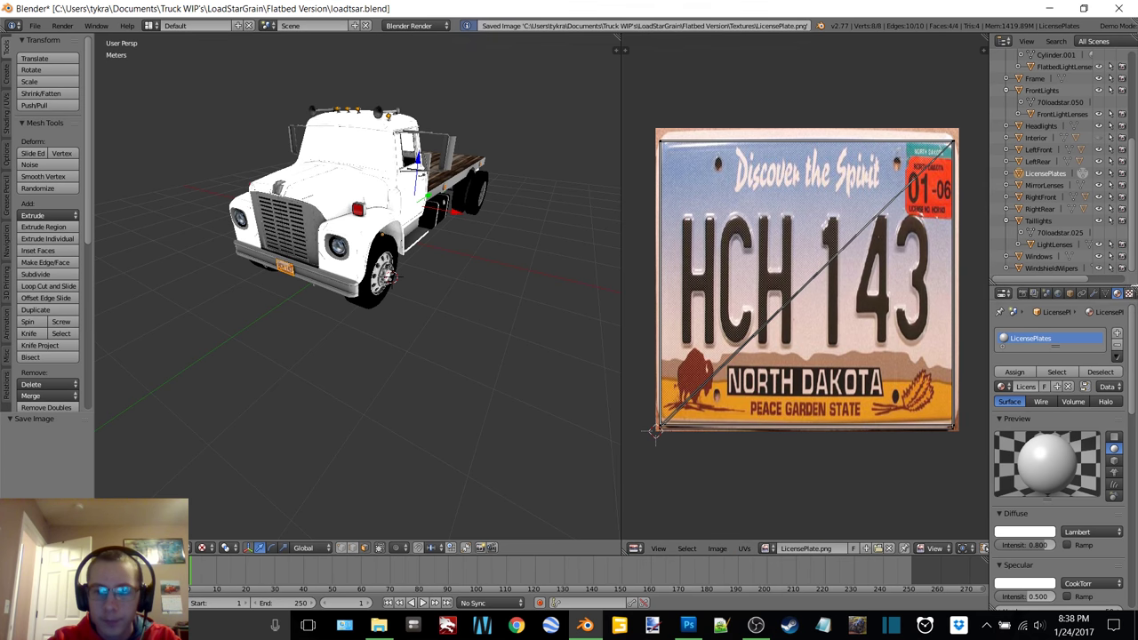
- Add a new image texture using LicensePlate.png to the LicensePlates material, and return to Object Mode with the bake settings shown
{"action": "left_click", "coordinate": [1058, 382]}
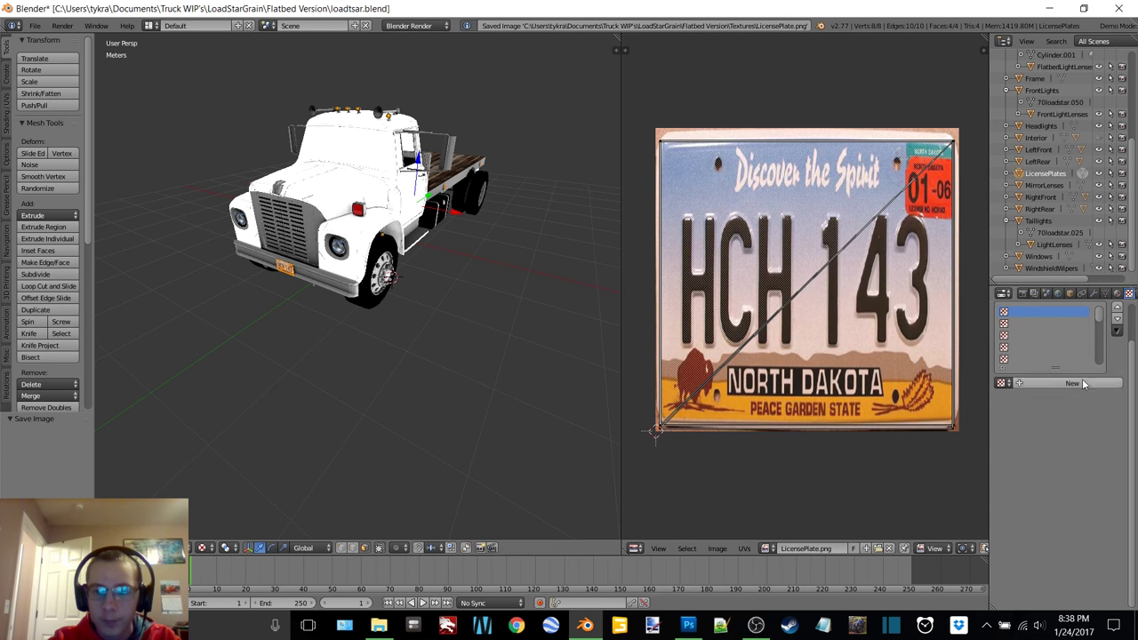
{"action": "left_click", "coordinate": [1101, 573]}
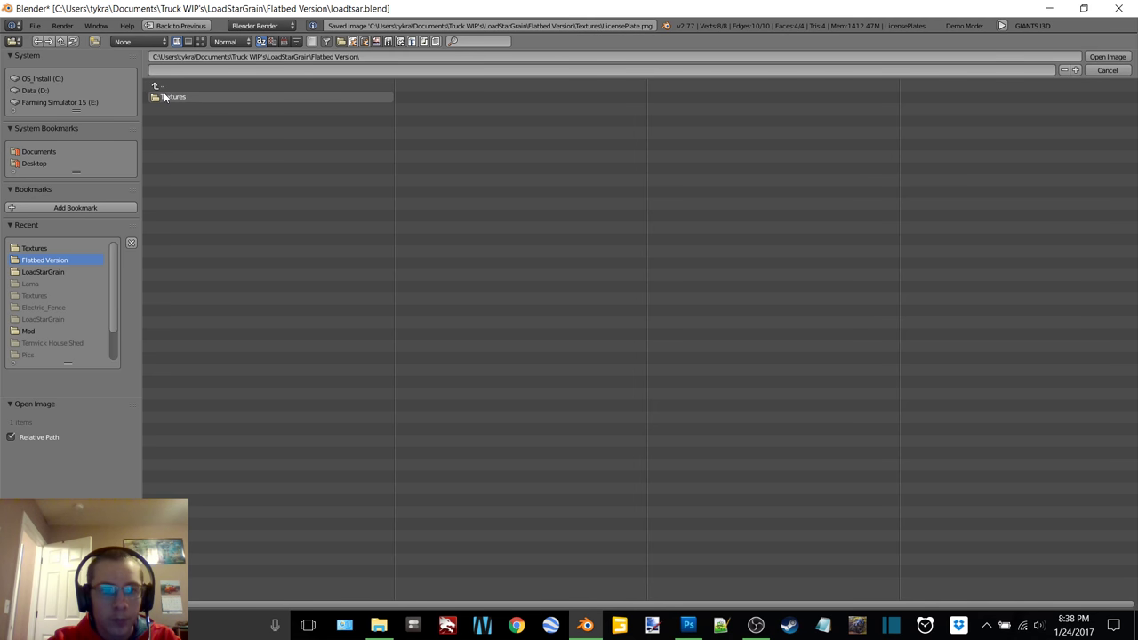
{"action": "double_click", "coordinate": [224, 263]}
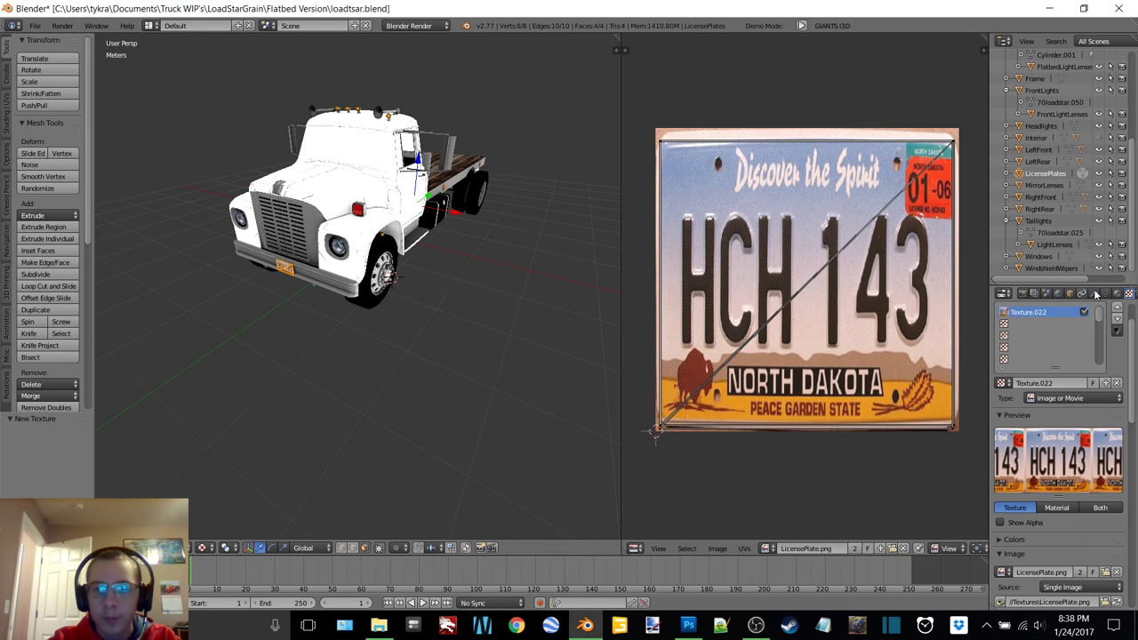
{"action": "left_click", "coordinate": [1119, 294]}
{"action": "left_click", "coordinate": [1031, 295]}
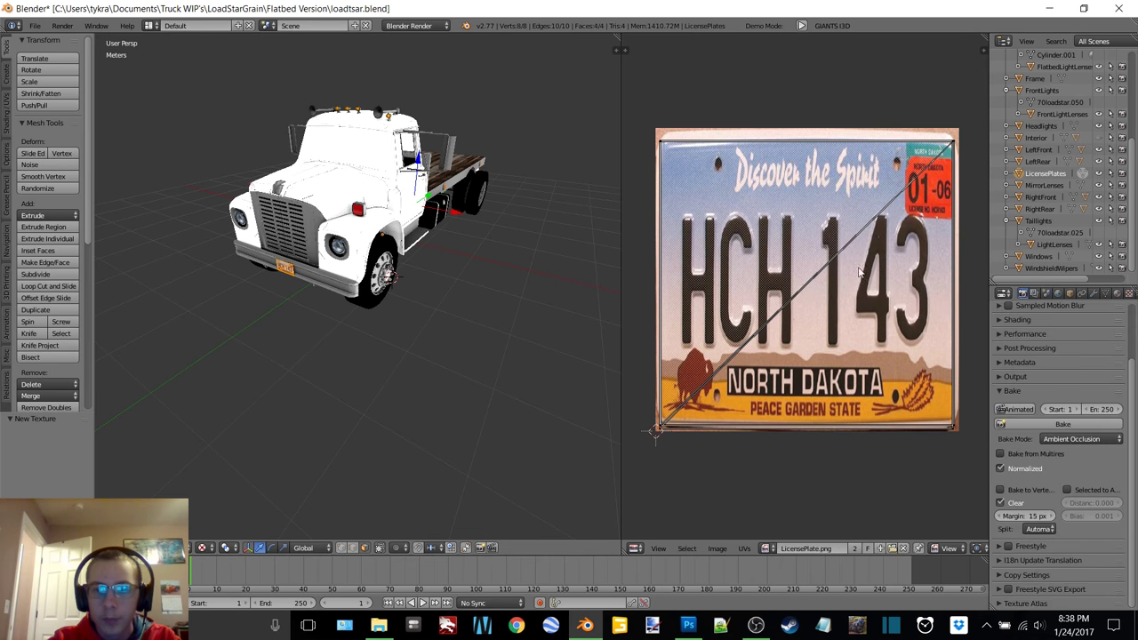
{"action": "key", "text": "Tab"}
{"action": "left_click", "coordinate": [292, 226]}
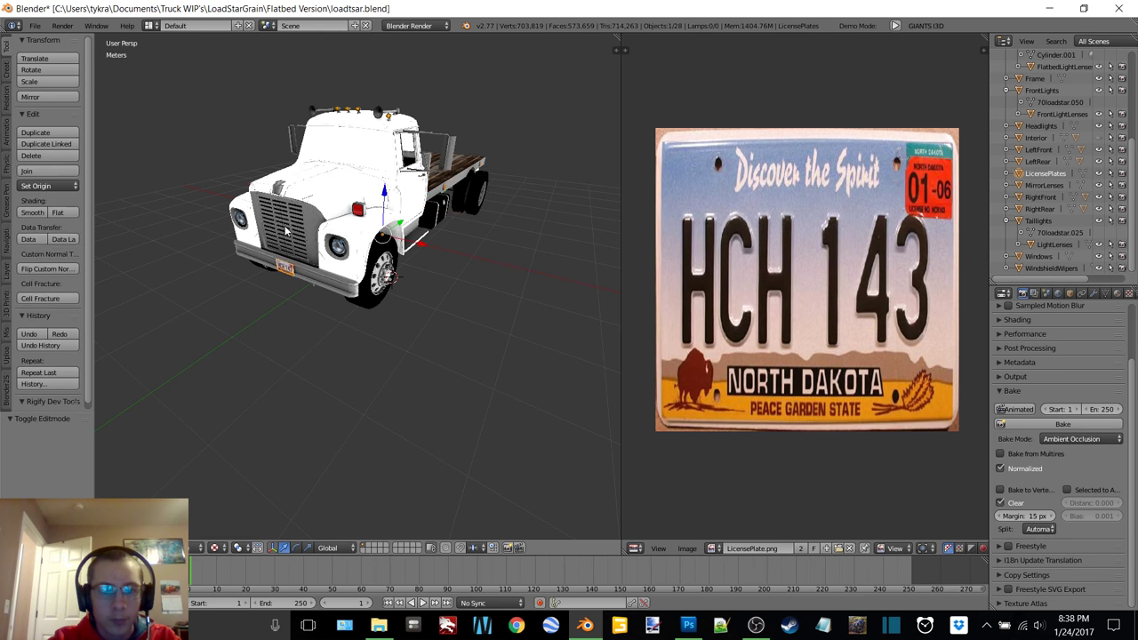
{"action": "middle_click_drag", "start_coordinate": [296, 214], "coordinate": [308, 197]}
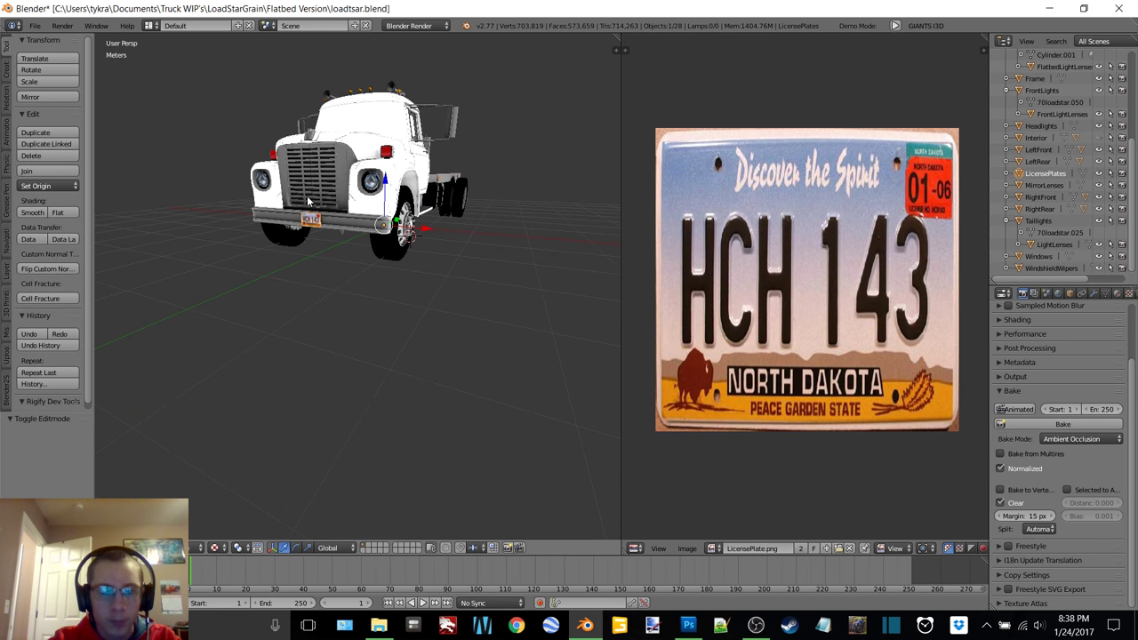
{"action": "left_click", "coordinate": [1049, 186]}
{"action": "middle_click_drag", "start_coordinate": [580, 204], "coordinate": [404, 182]}
{"action": "scroll", "coordinate": [367, 273], "scroll_direction": "up", "scroll_amount": 3}
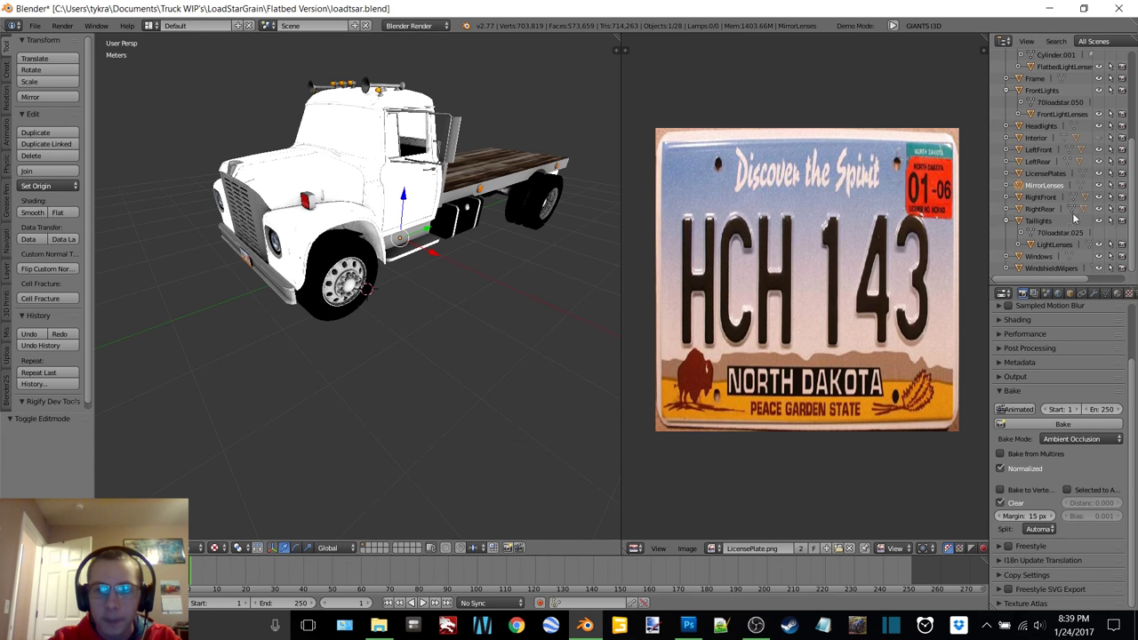
- Unwrap the whole Taillights mesh with Smart UV Project, using an angle limit of 66 and island margin of 0.01
{"action": "left_click", "coordinate": [1038, 221]}
{"action": "key", "text": "KP_Decimal"}
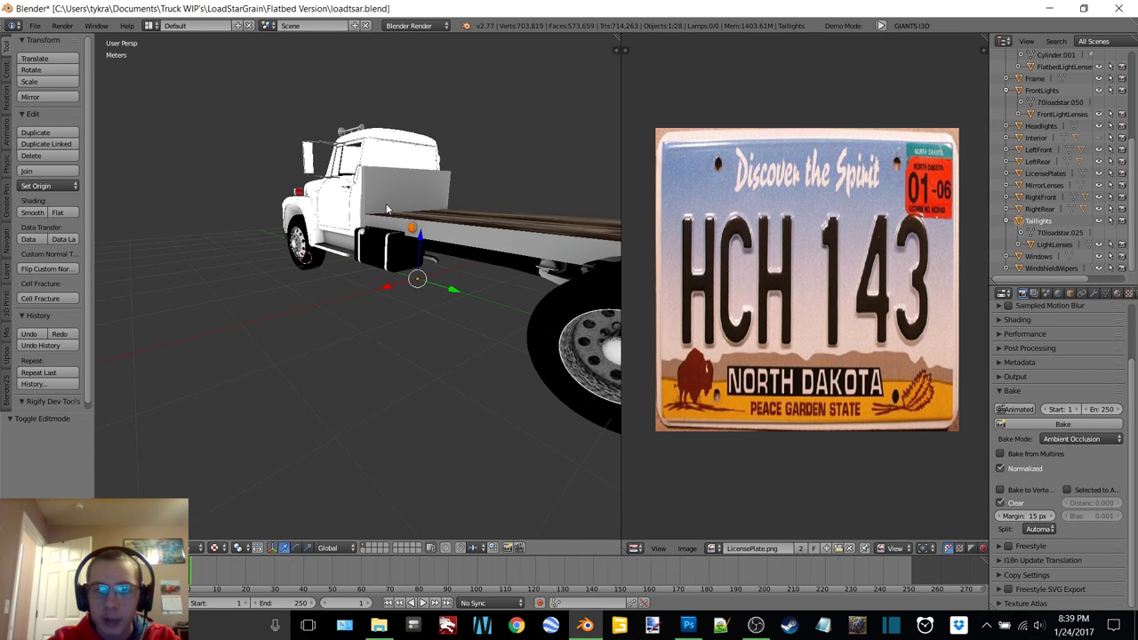
{"action": "middle_click_drag", "start_coordinate": [348, 198], "coordinate": [388, 163]}
{"action": "scroll", "coordinate": [386, 168], "scroll_direction": "down", "scroll_amount": 5}
{"action": "key", "text": "Tab"}
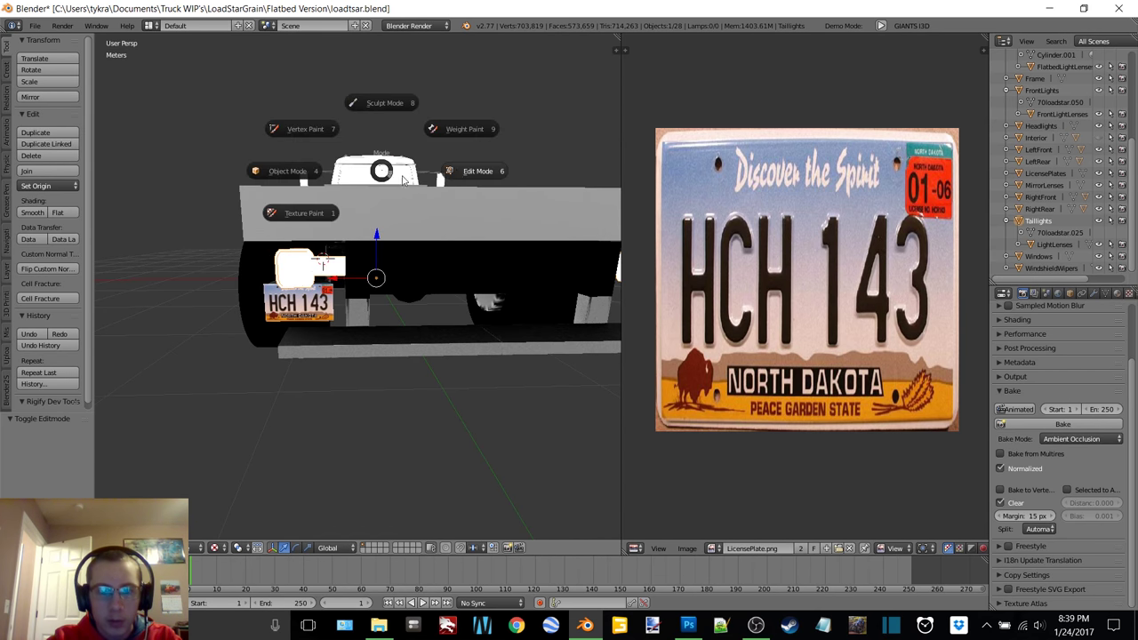
{"action": "left_click", "coordinate": [466, 169]}
{"action": "key", "text": "a"}
{"action": "key", "text": "u"}
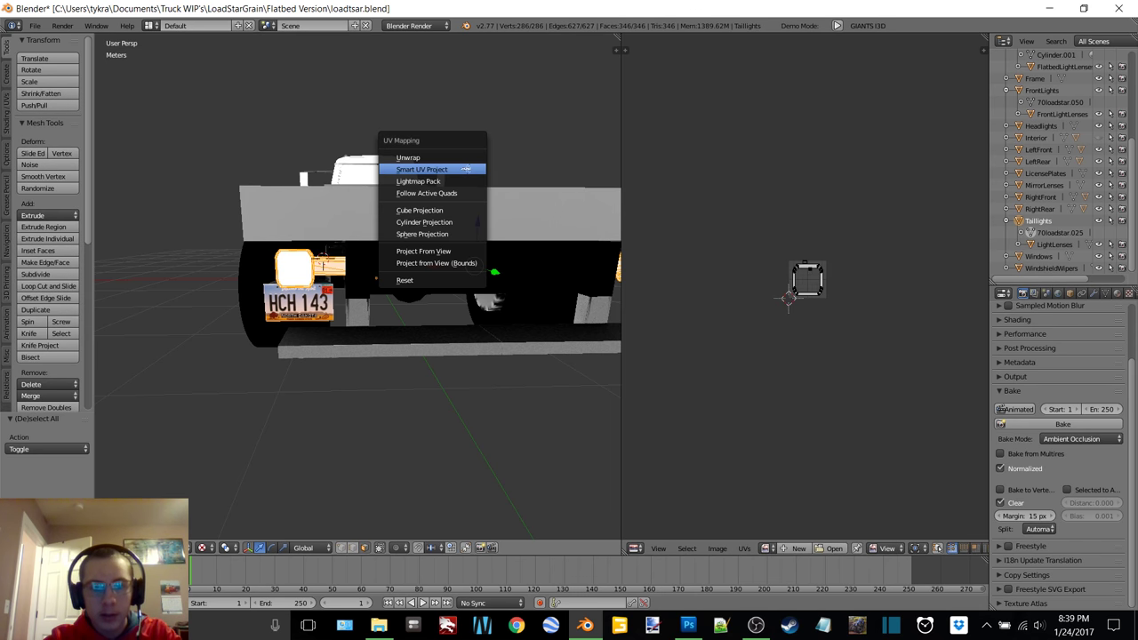
{"action": "left_click", "coordinate": [465, 170]}
{"action": "left_click", "coordinate": [465, 261]}
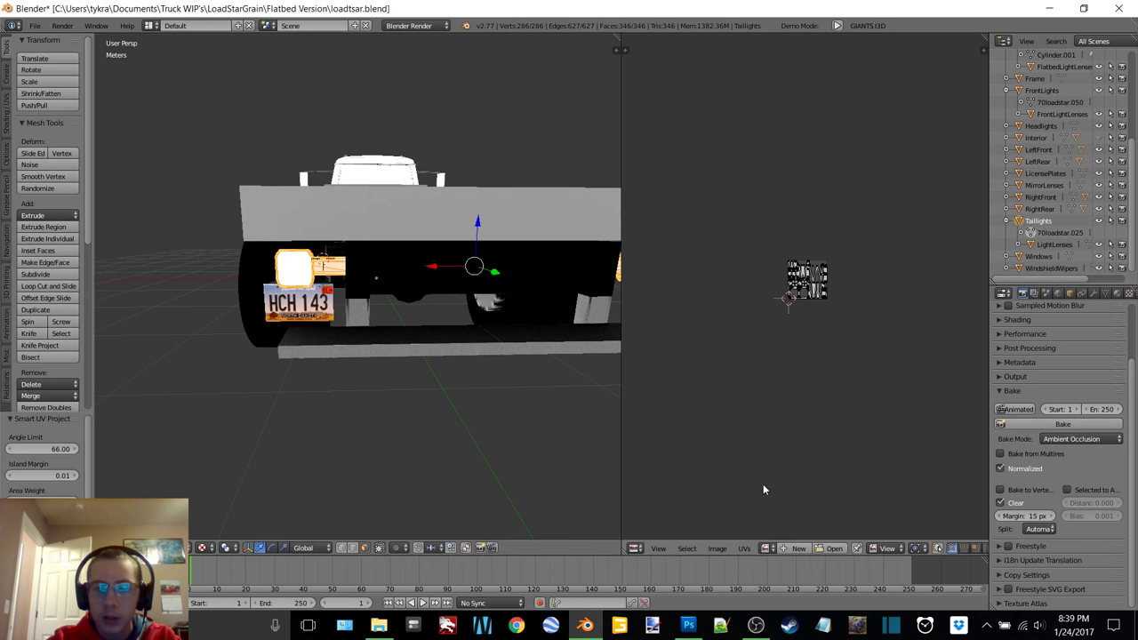
- Create a blank 2048 × 2048 px image named Taillights for the mesh and bake its ambient occlusion into it
{"action": "left_click", "coordinate": [797, 547]}
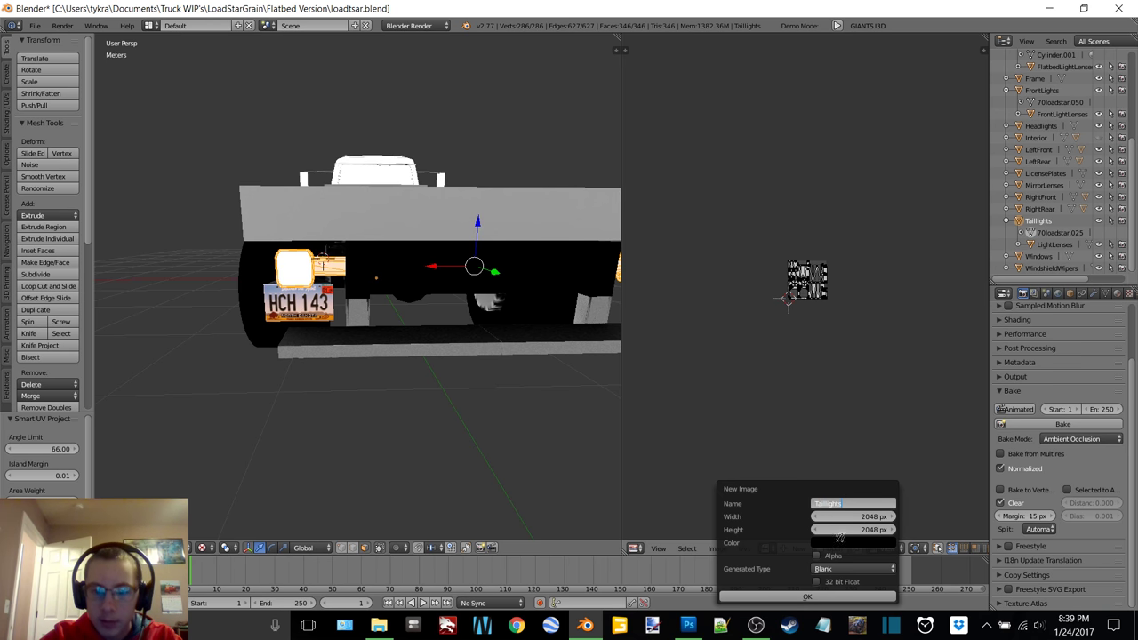
{"action": "left_click", "coordinate": [797, 596]}
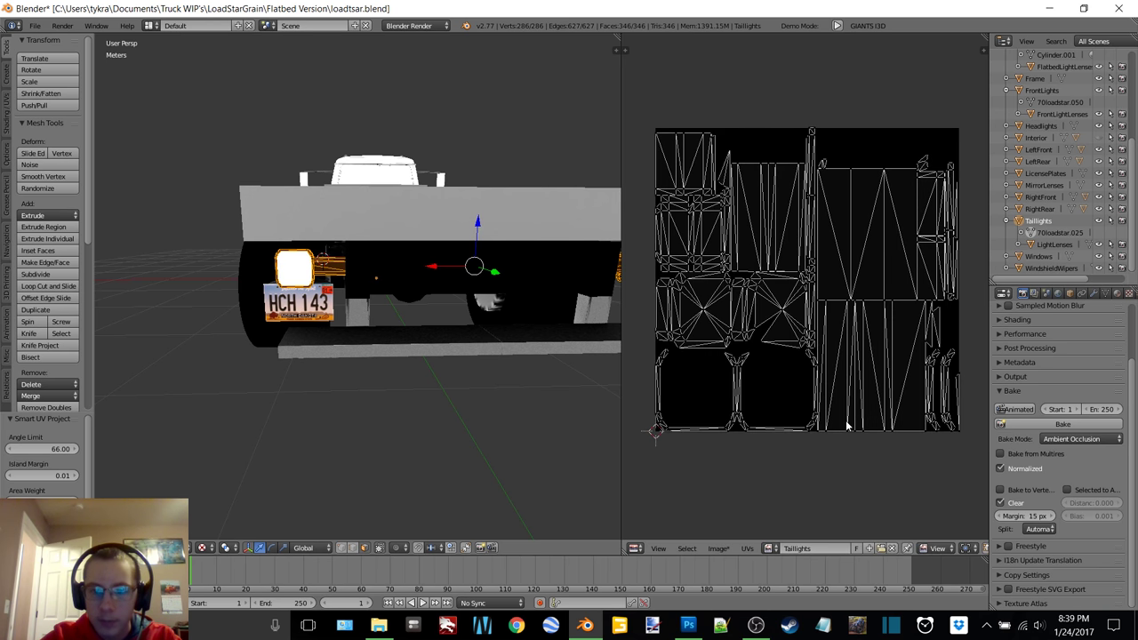
{"action": "left_click", "coordinate": [1065, 426]}
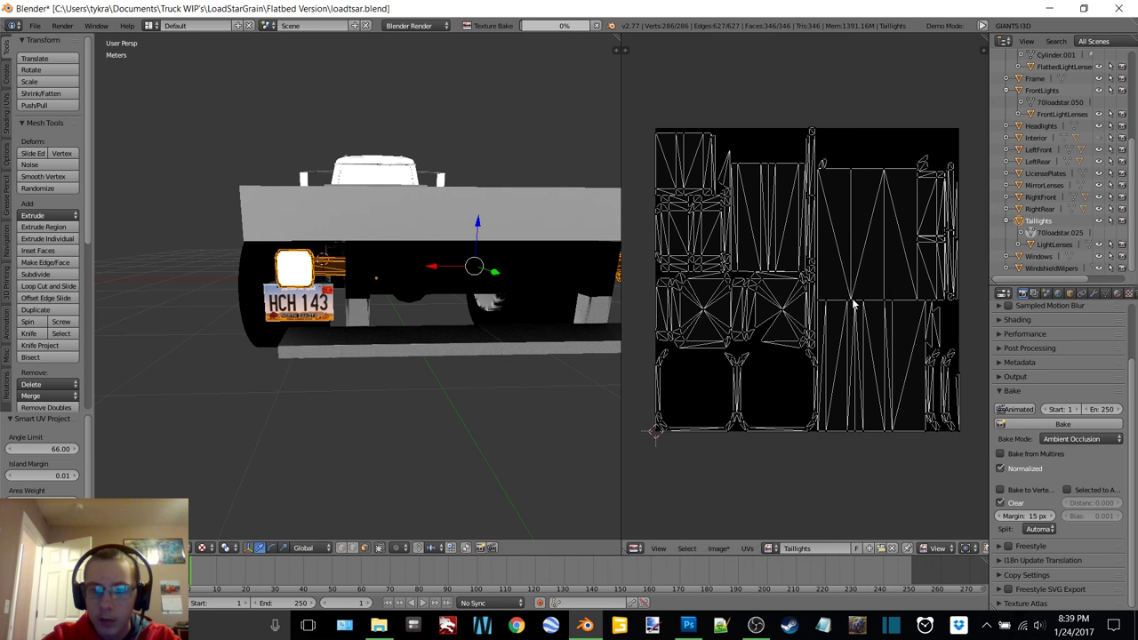
{"action": "middle_click_drag", "start_coordinate": [384, 310], "coordinate": [372, 311]}
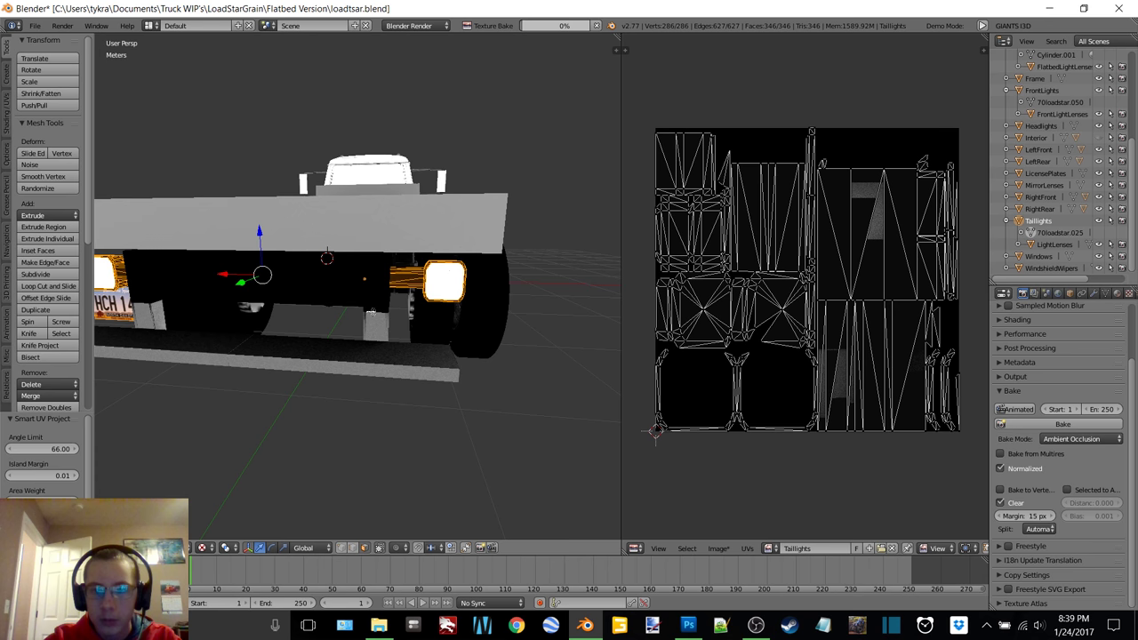
{"action": "middle_click_drag", "start_coordinate": [370, 311], "coordinate": [384, 284]}
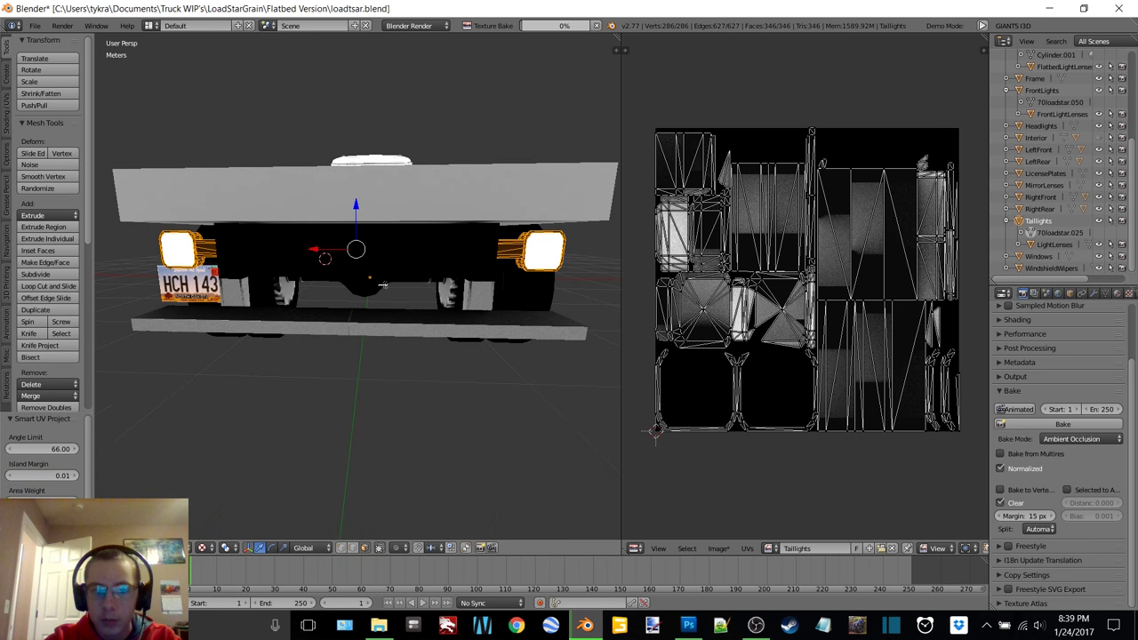
- View the taillights in Object Mode, return to Edit Mode, and save the baked Taillights image as a file
{"action": "key", "text": "ctrl+Tab"}
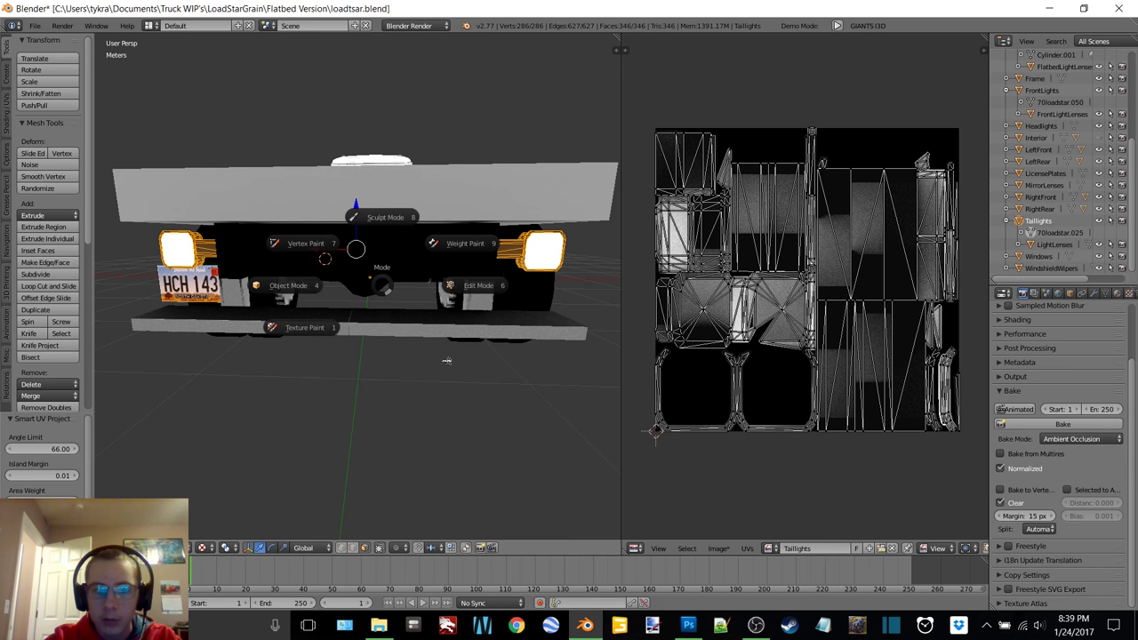
{"action": "left_click", "coordinate": [303, 288]}
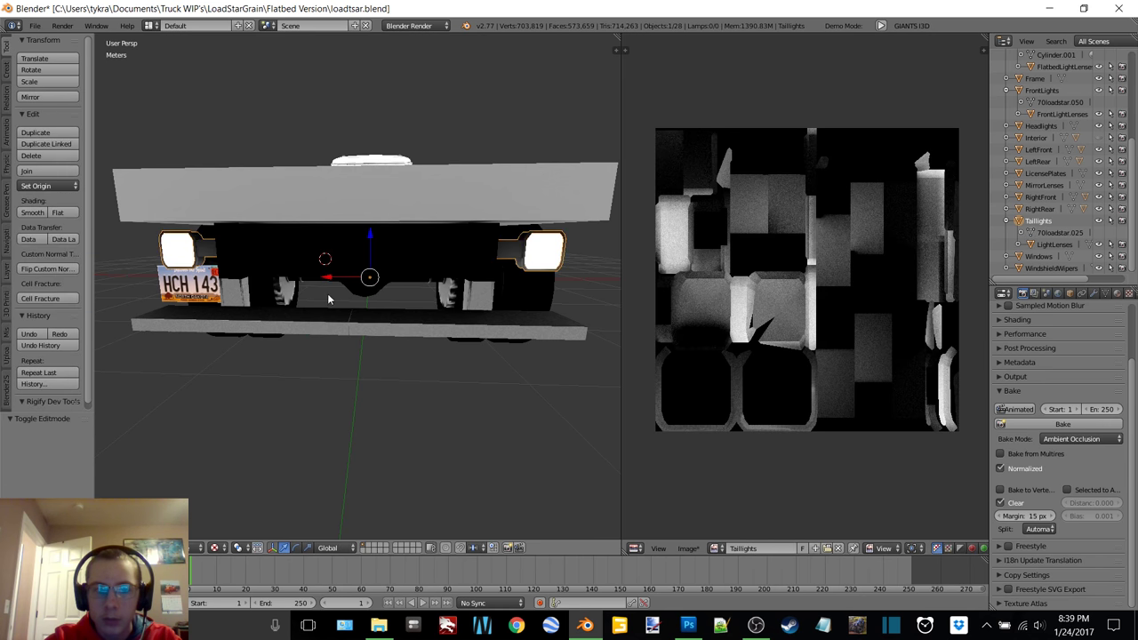
{"action": "middle_click_drag", "start_coordinate": [327, 293], "coordinate": [333, 294]}
{"action": "key", "text": "Tab"}
{"action": "left_click", "coordinate": [447, 290]}
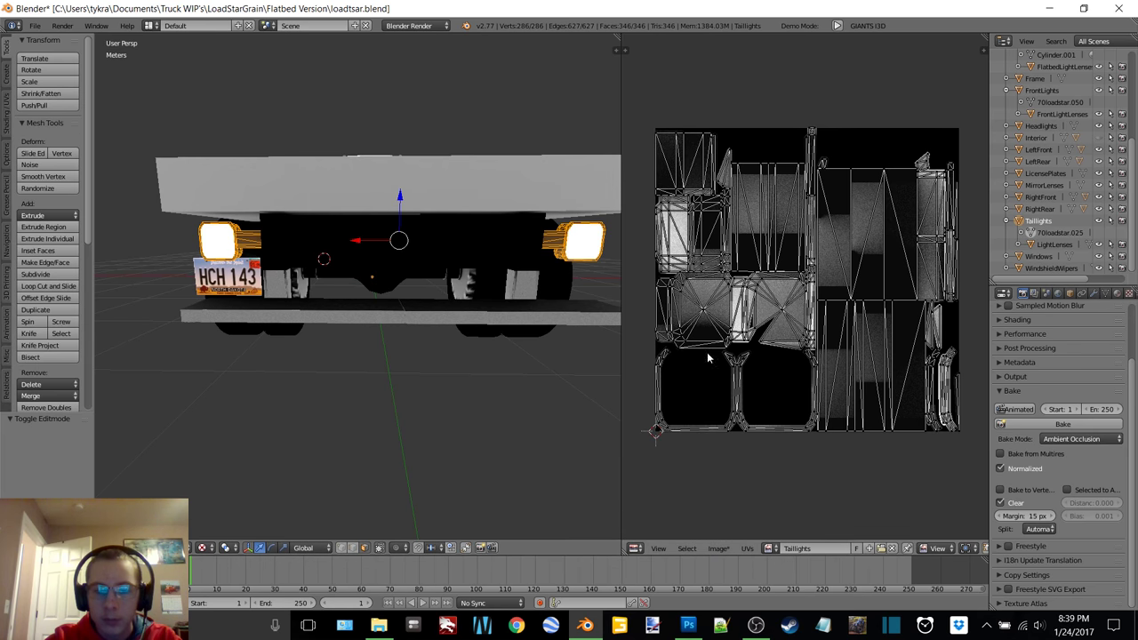
{"action": "left_click", "coordinate": [718, 549]}
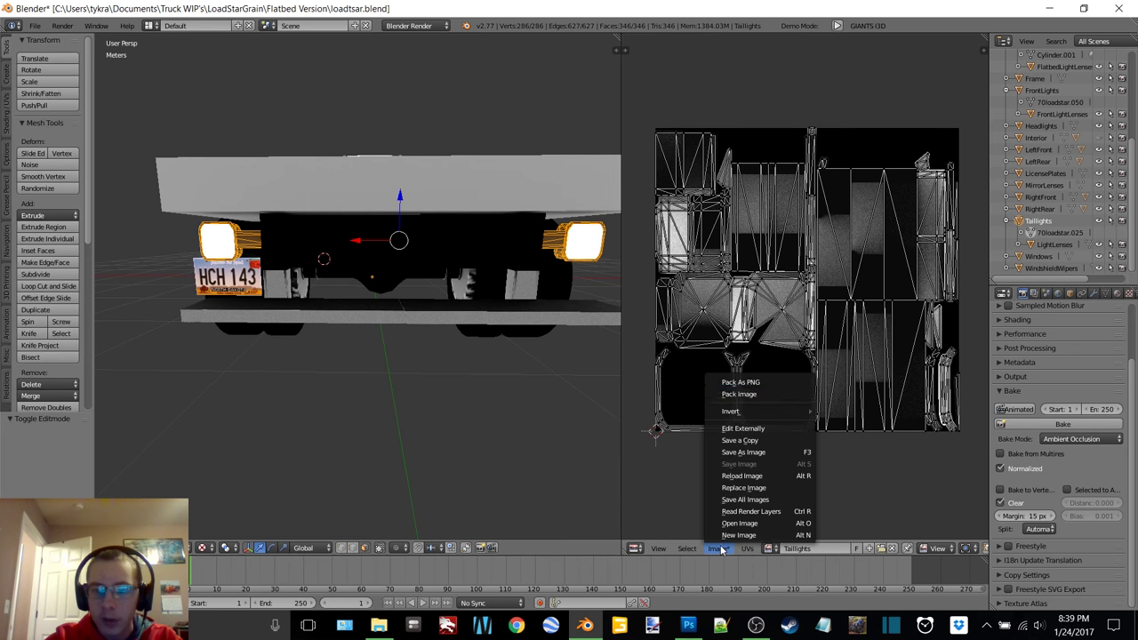
{"action": "left_click", "coordinate": [764, 452]}
{"action": "left_click", "coordinate": [1093, 70]}
- Add a new image texture to the Taillights material, mapped to UVMap and loading Taillights.png from the Textures folder
{"action": "left_click", "coordinate": [1129, 293]}
{"action": "left_click", "coordinate": [1074, 384]}
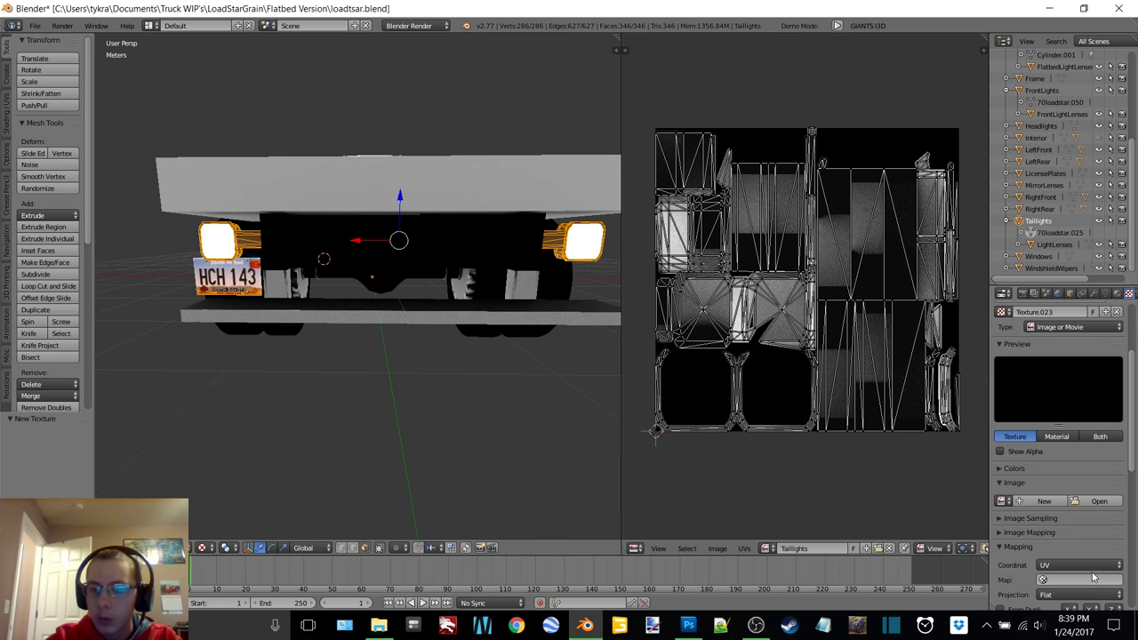
{"action": "left_click", "coordinate": [1071, 579]}
{"action": "left_click", "coordinate": [1023, 456]}
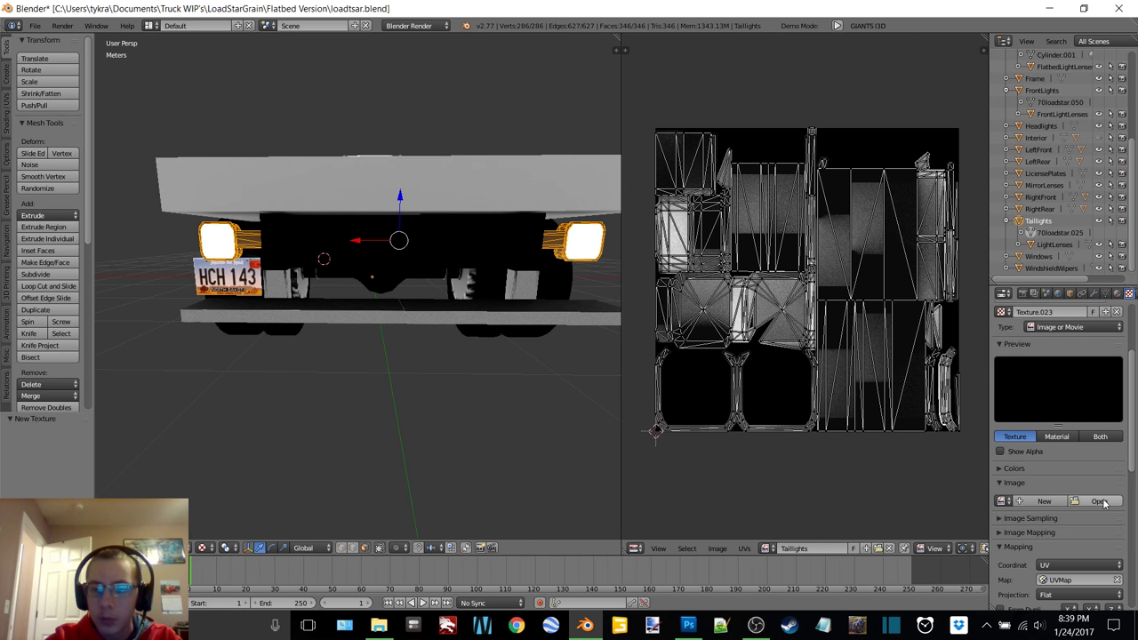
{"action": "left_click", "coordinate": [1098, 500]}
{"action": "left_click", "coordinate": [236, 98]}
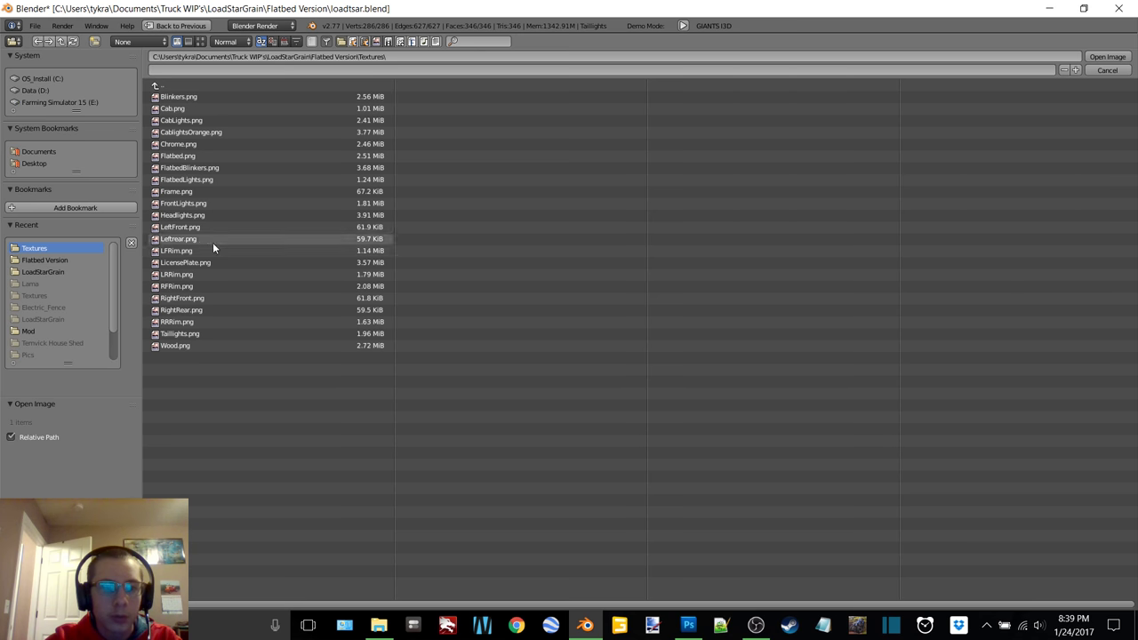
{"action": "double_click", "coordinate": [193, 333]}
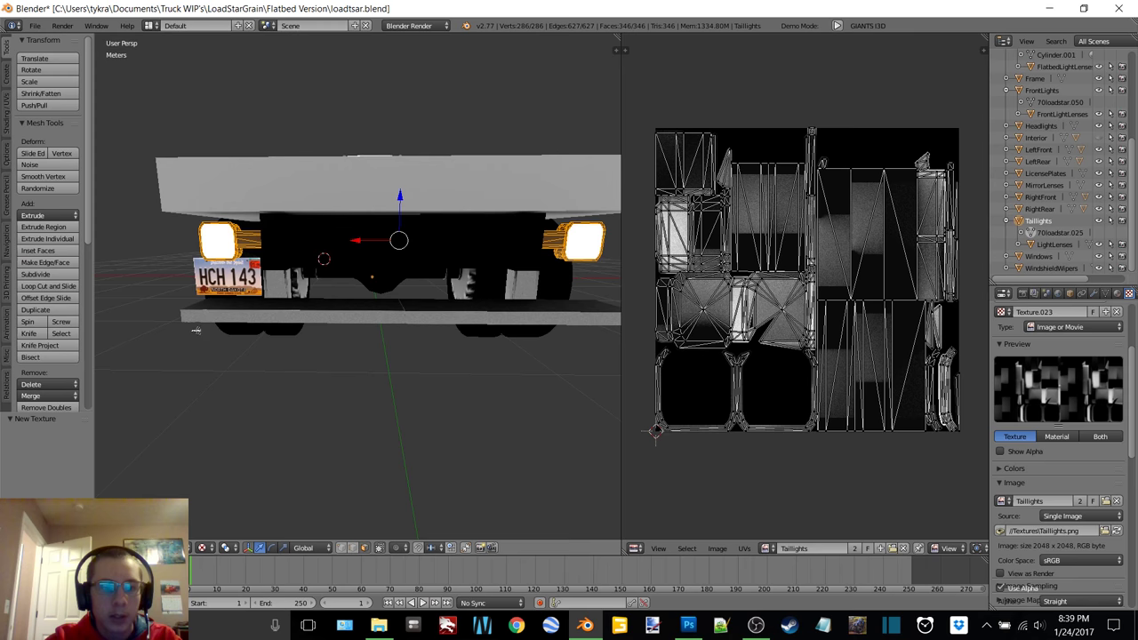
- Return to Object Mode, select the LightLenses object under Taillights, and collapse the other expanded branches in the object hierarchy
{"action": "key", "text": "Tab"}
{"action": "left_click", "coordinate": [224, 255]}
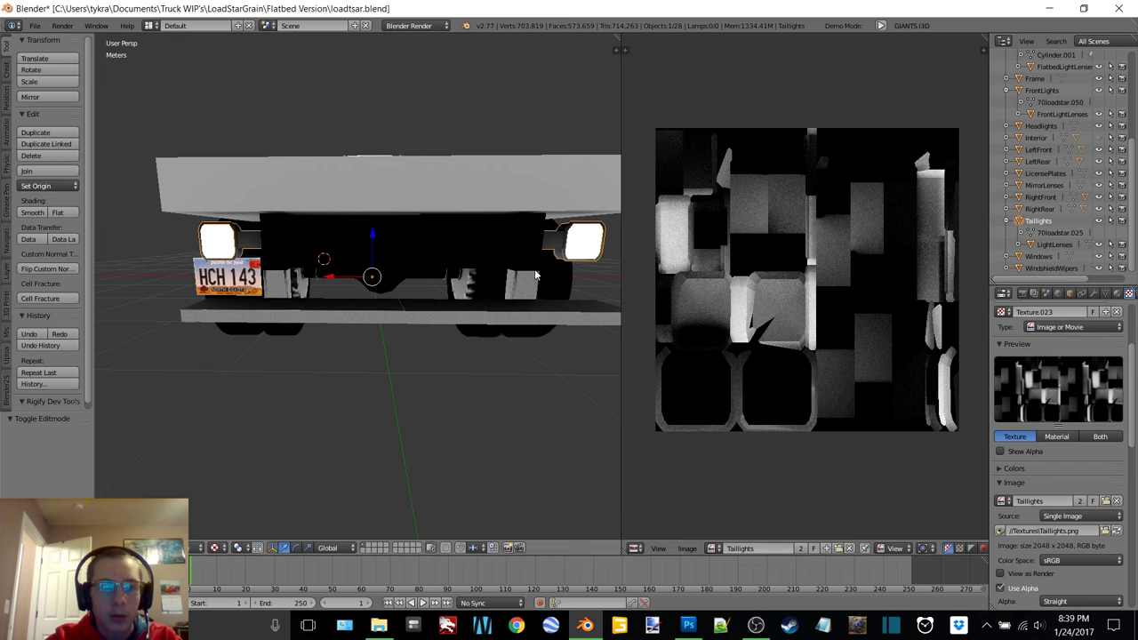
{"action": "left_click", "coordinate": [1054, 245]}
{"action": "scroll", "coordinate": [1054, 184], "scroll_direction": "up", "scroll_amount": 1}
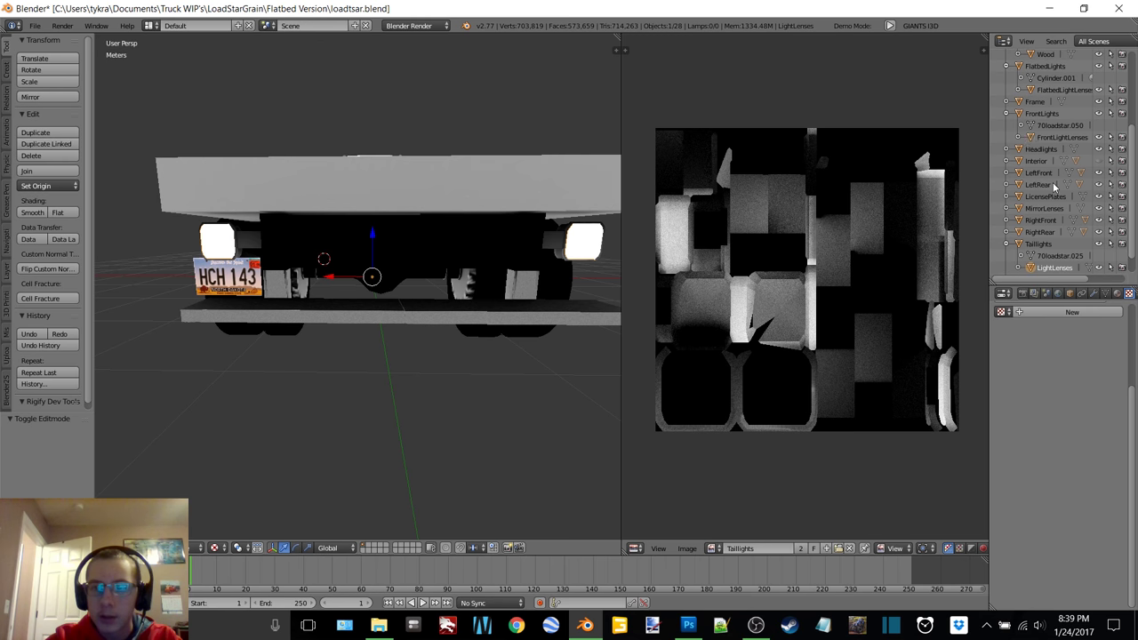
{"action": "left_click", "coordinate": [1007, 114]}
{"action": "left_click", "coordinate": [1009, 67]}
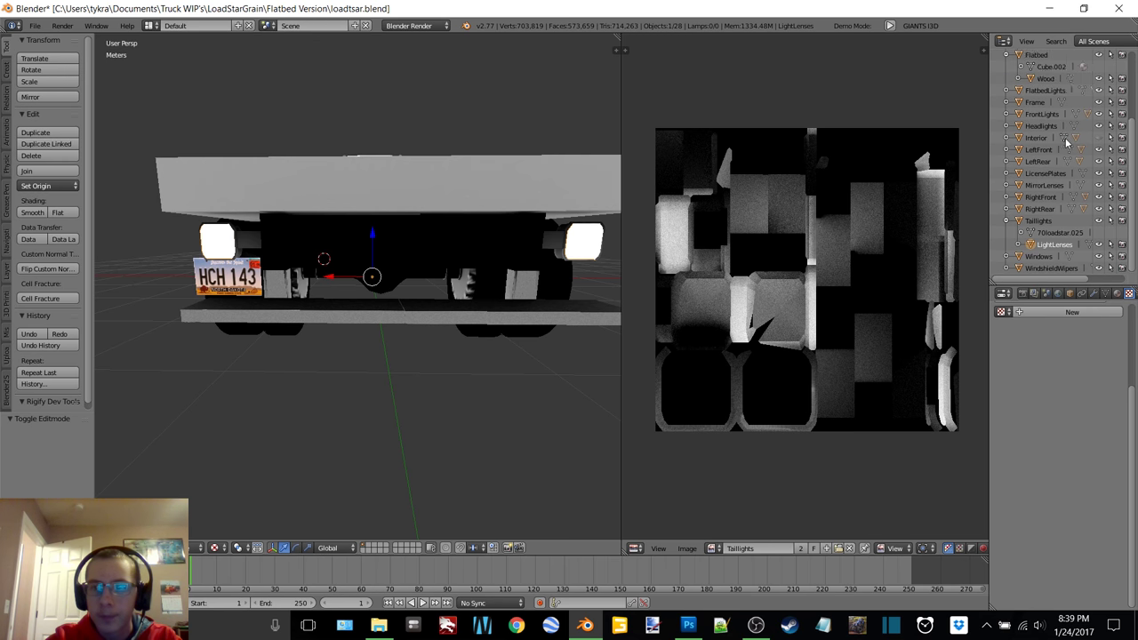
{"action": "scroll", "coordinate": [1062, 144], "scroll_direction": "up", "scroll_amount": 5}
{"action": "left_click", "coordinate": [1007, 144]}
{"action": "left_click", "coordinate": [1007, 97]}
{"action": "scroll", "coordinate": [1031, 134], "scroll_direction": "down", "scroll_amount": 2}
- In Edit Mode, select the linked faces of the lens above the license plate and assign Blinkers.png to them
{"action": "key", "text": "Tab"}
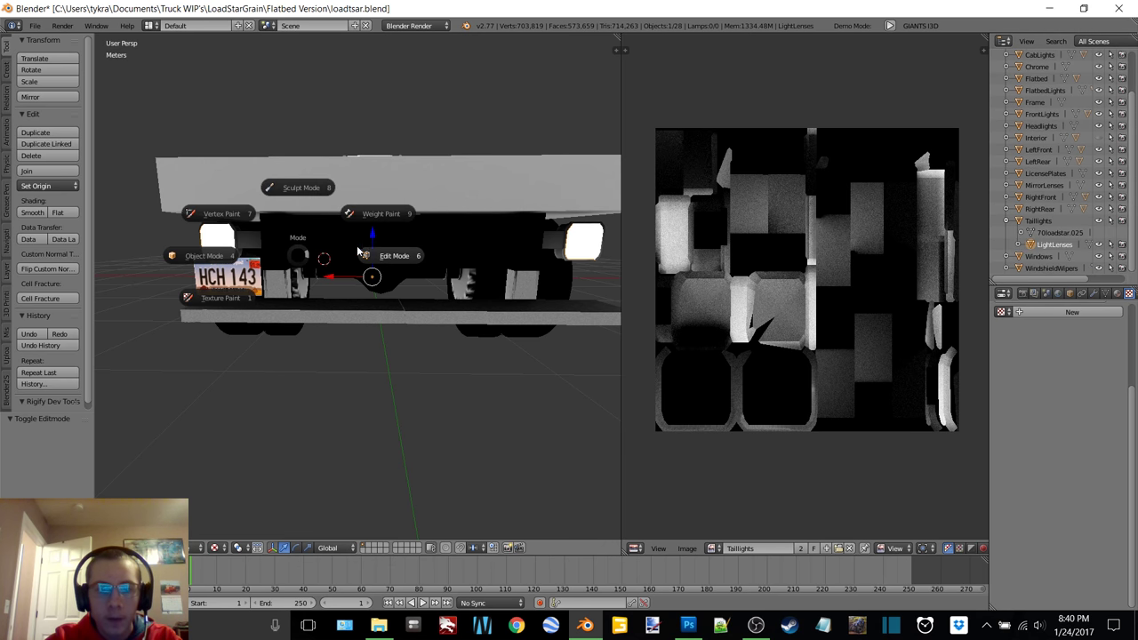
{"action": "left_click", "coordinate": [393, 253]}
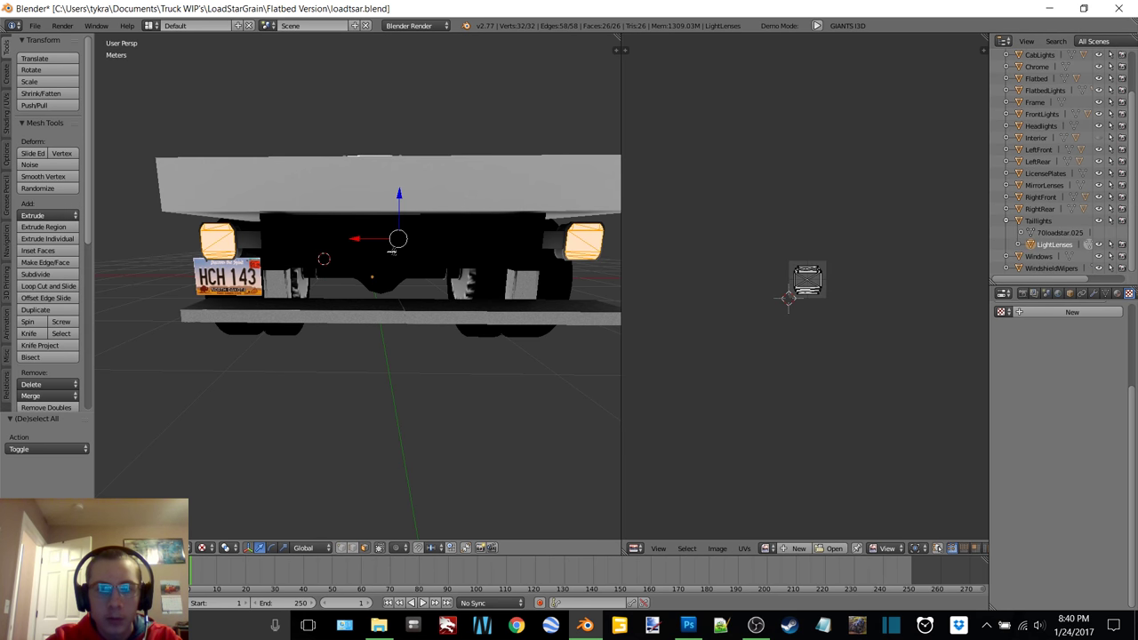
{"action": "middle_click_drag", "start_coordinate": [374, 243], "coordinate": [421, 239], "text": "shift"}
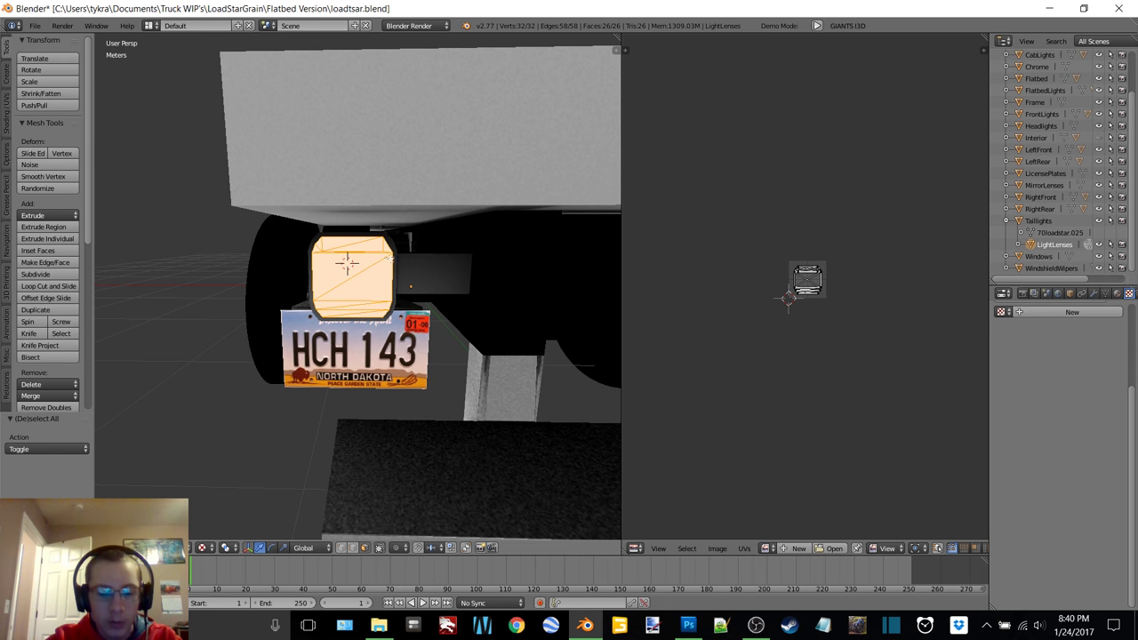
{"action": "key", "text": "a"}
{"action": "key", "text": "l"}
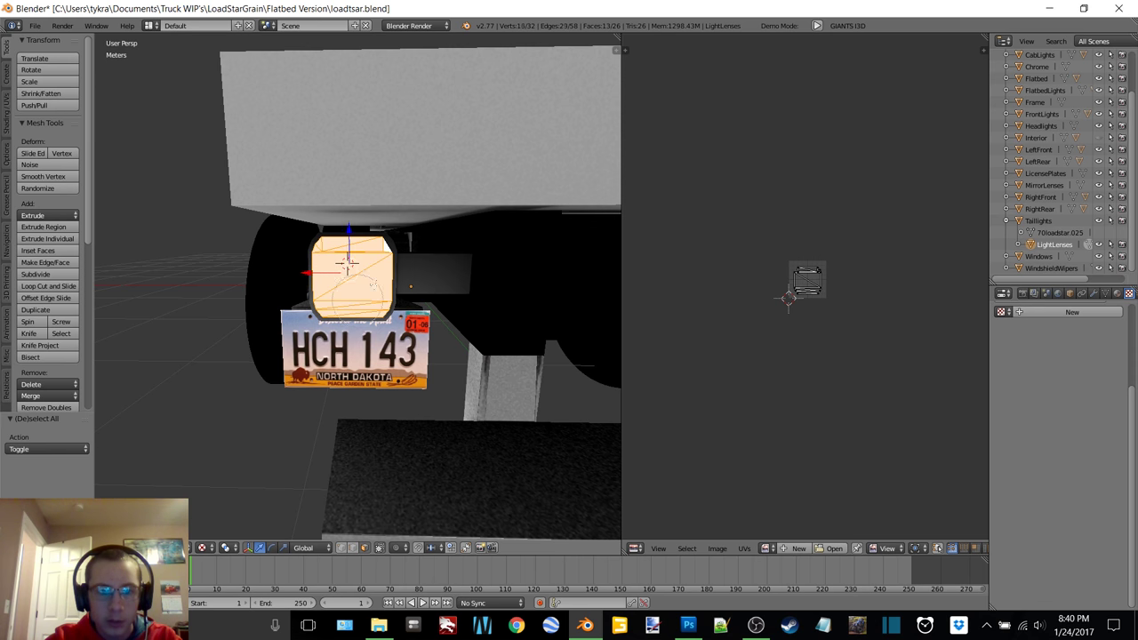
{"action": "left_click", "coordinate": [831, 548]}
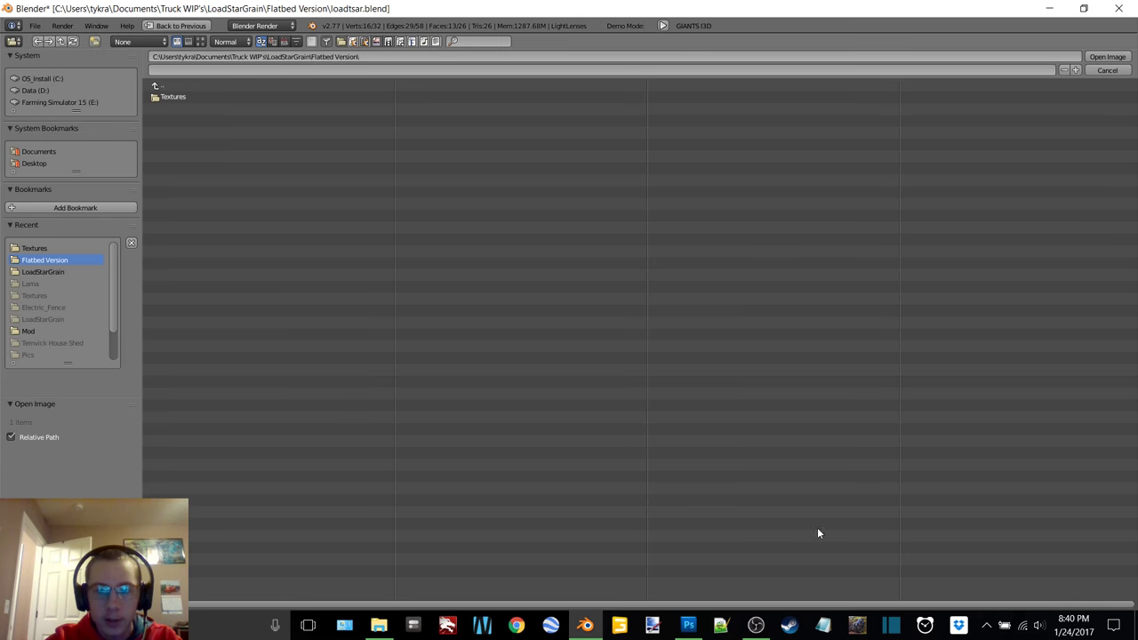
{"action": "left_click", "coordinate": [182, 97]}
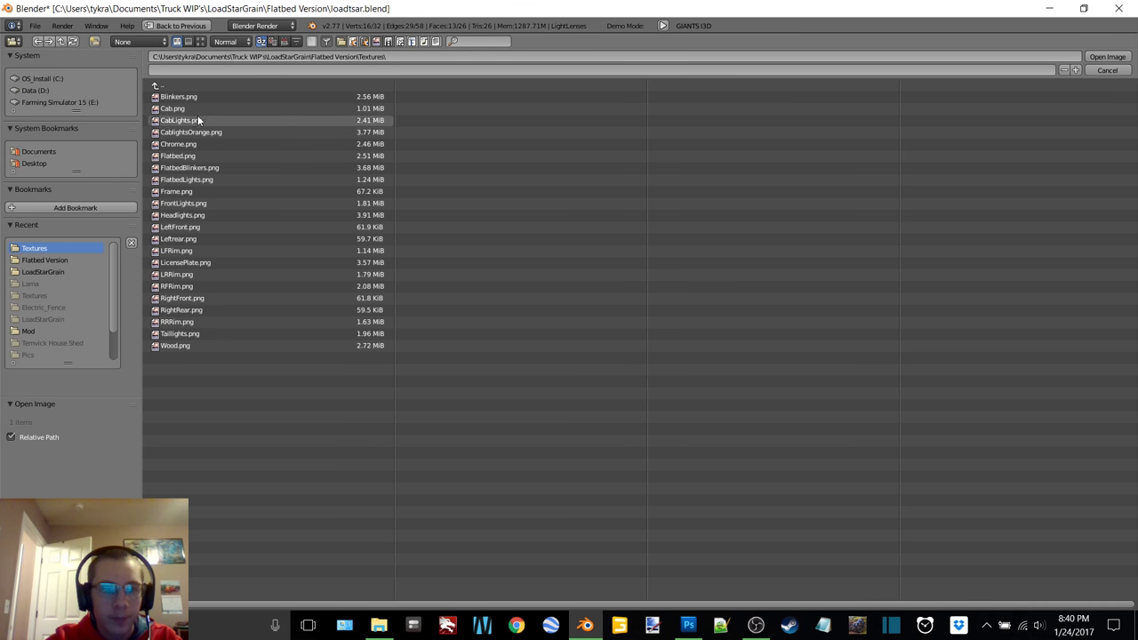
{"action": "double_click", "coordinate": [191, 96]}
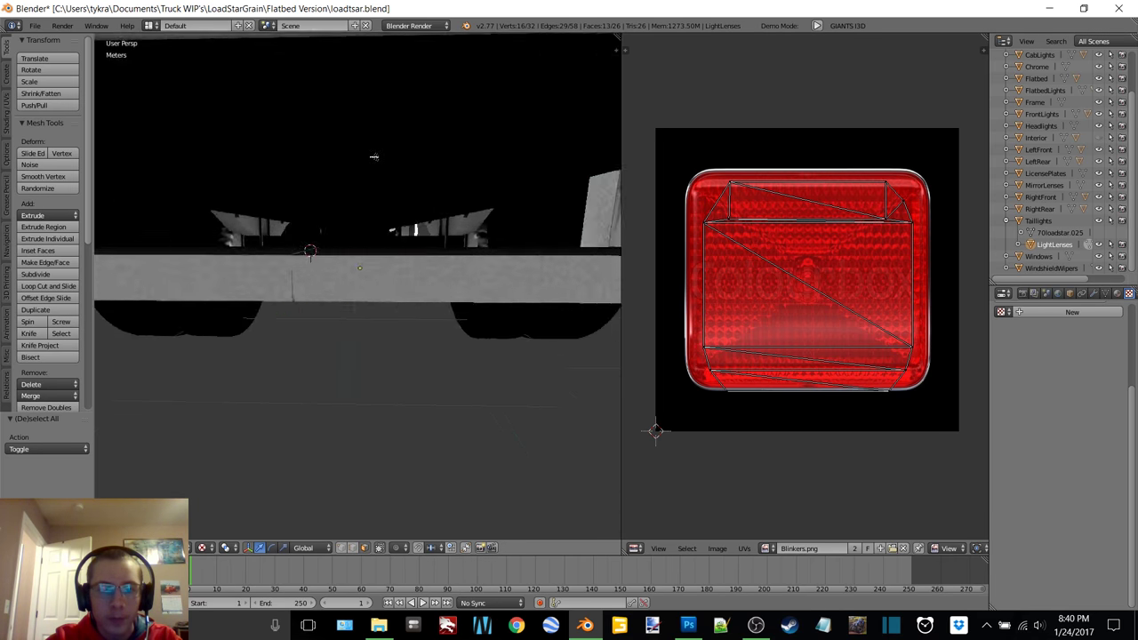
- Select all faces of the light lenses and all their UVs over the Blinkers.png image
{"action": "key", "text": "c"}
{"action": "mouse_move", "coordinate": [326, 220]}
{"action": "left_mouse_down"}
{"action": "mouse_move", "coordinate": [315, 222]}
{"action": "mouse_move", "coordinate": [380, 247]}
{"action": "mouse_move", "coordinate": [366, 213]}
{"action": "left_mouse_up"}
{"action": "right_click", "coordinate": [367, 208]}
{"action": "middle_click_drag", "start_coordinate": [367, 206], "coordinate": [430, 181]}
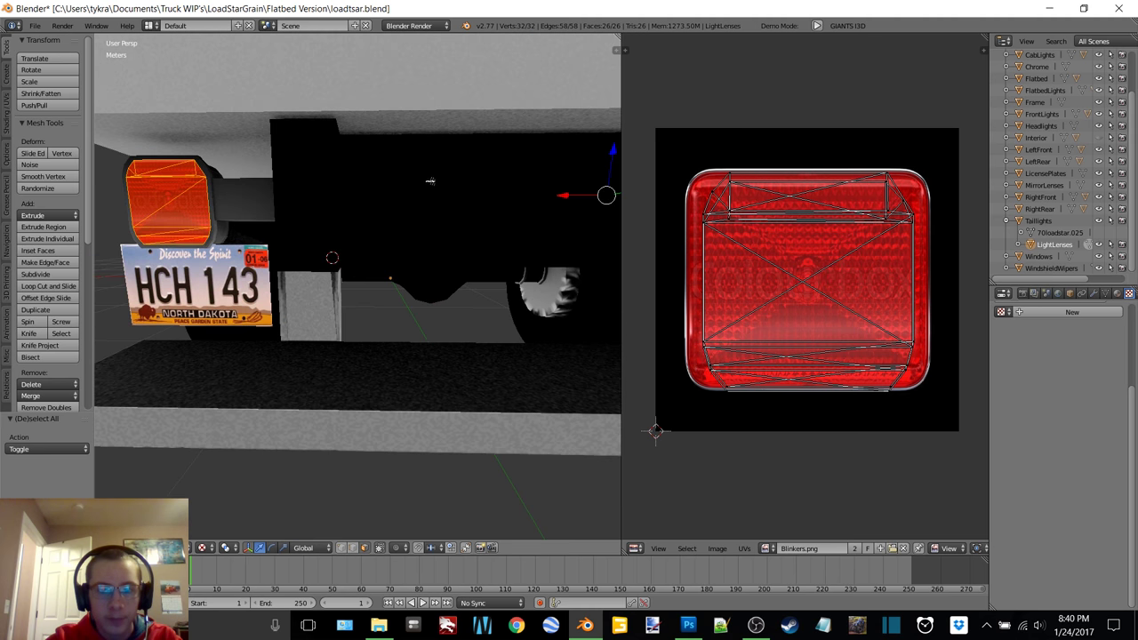
{"action": "scroll", "coordinate": [448, 167], "scroll_direction": "down", "scroll_amount": 2}
{"action": "key", "text": "a"}
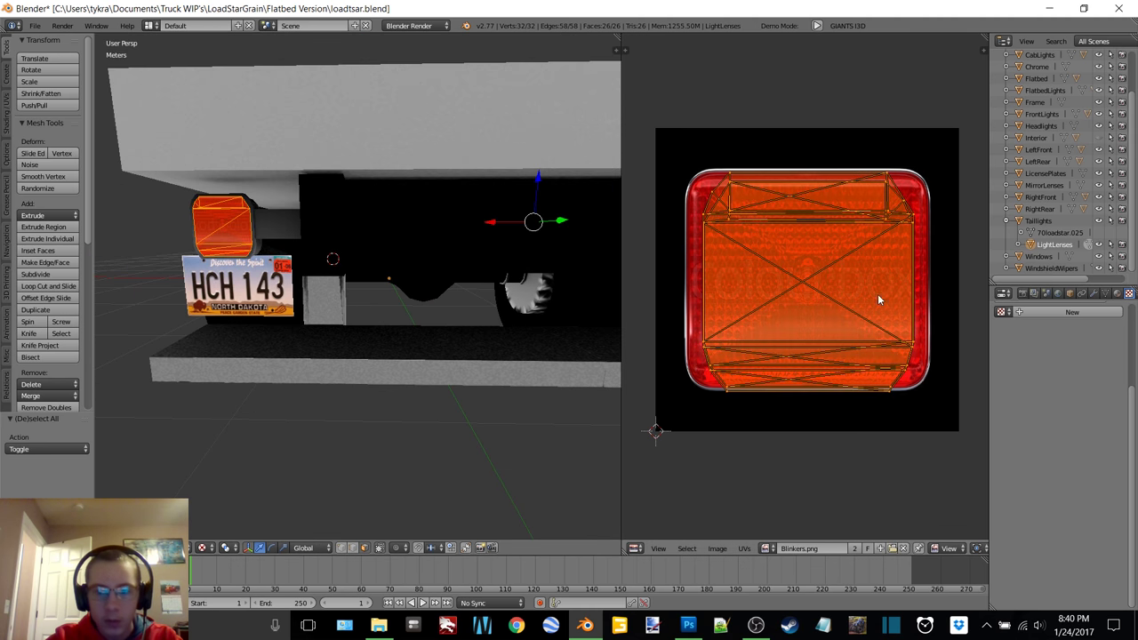
- Fit the lens UVs to the red light: scale 1.0085 along Y, move up 0.0059, and scale 1.1646 along X
{"action": "key", "text": "s"}
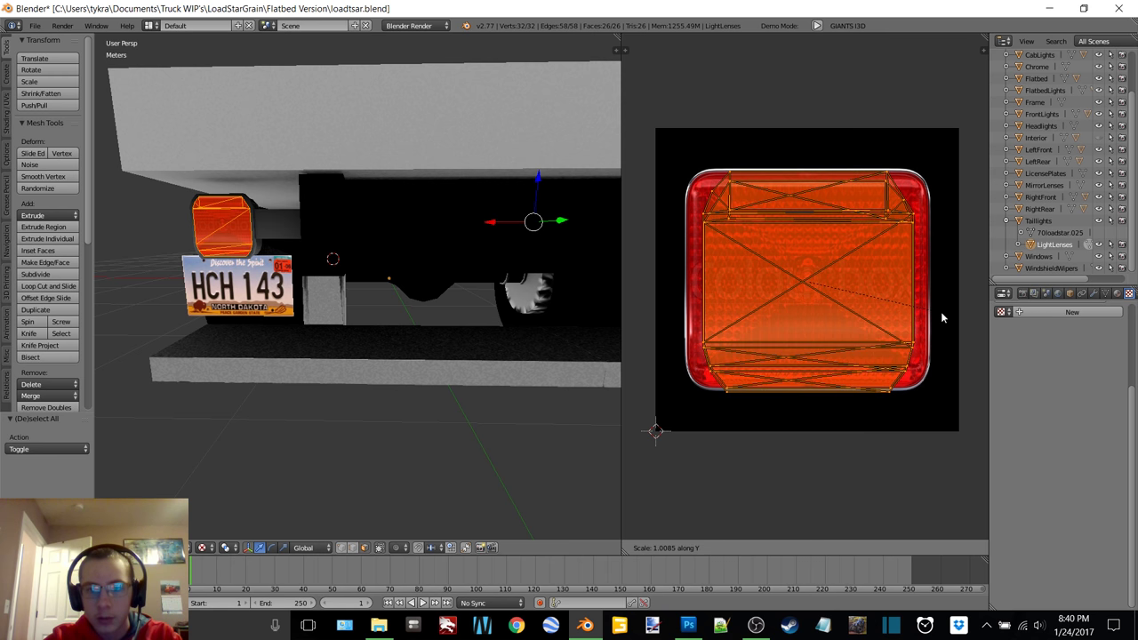
{"action": "left_click", "coordinate": [941, 312]}
{"action": "key", "text": "g"}
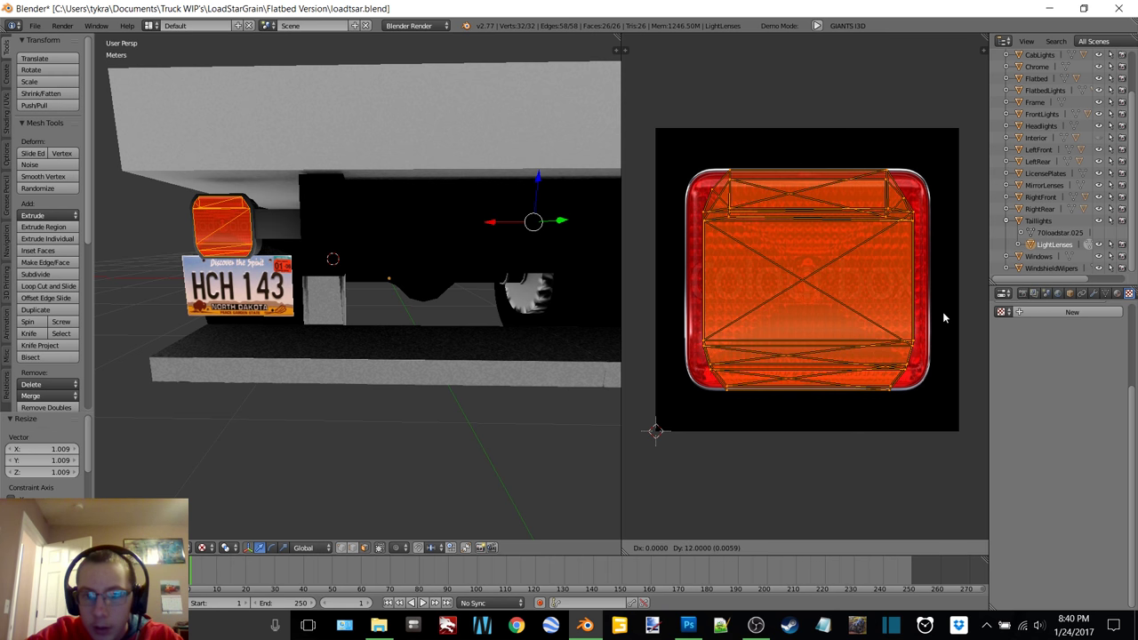
{"action": "left_click", "coordinate": [944, 317]}
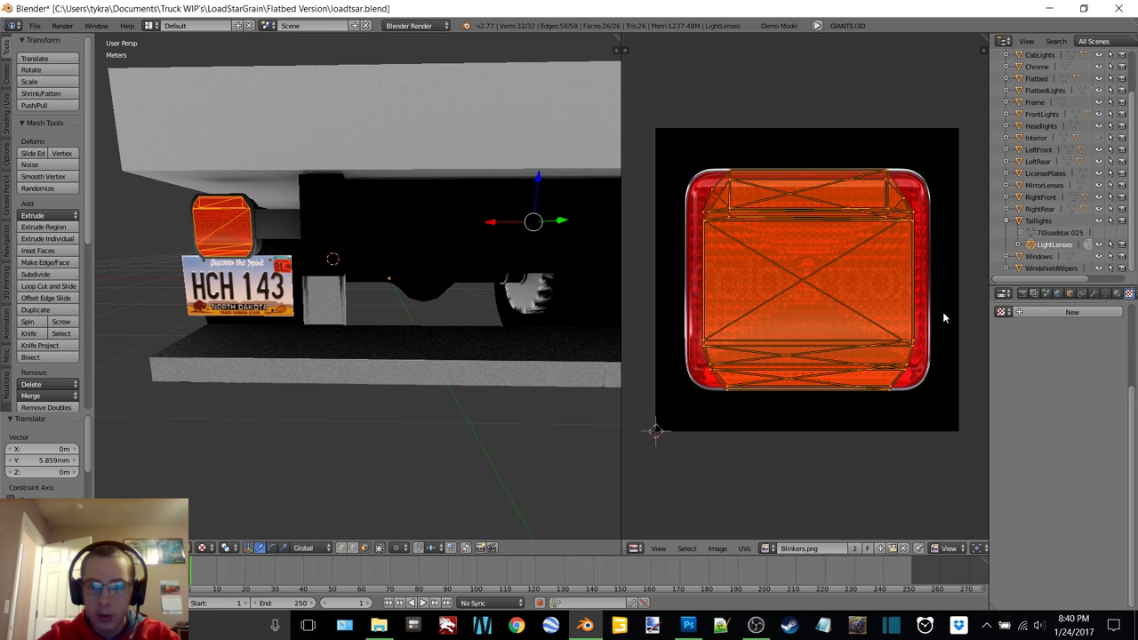
{"action": "key", "text": "s"}
{"action": "key", "text": "x"}
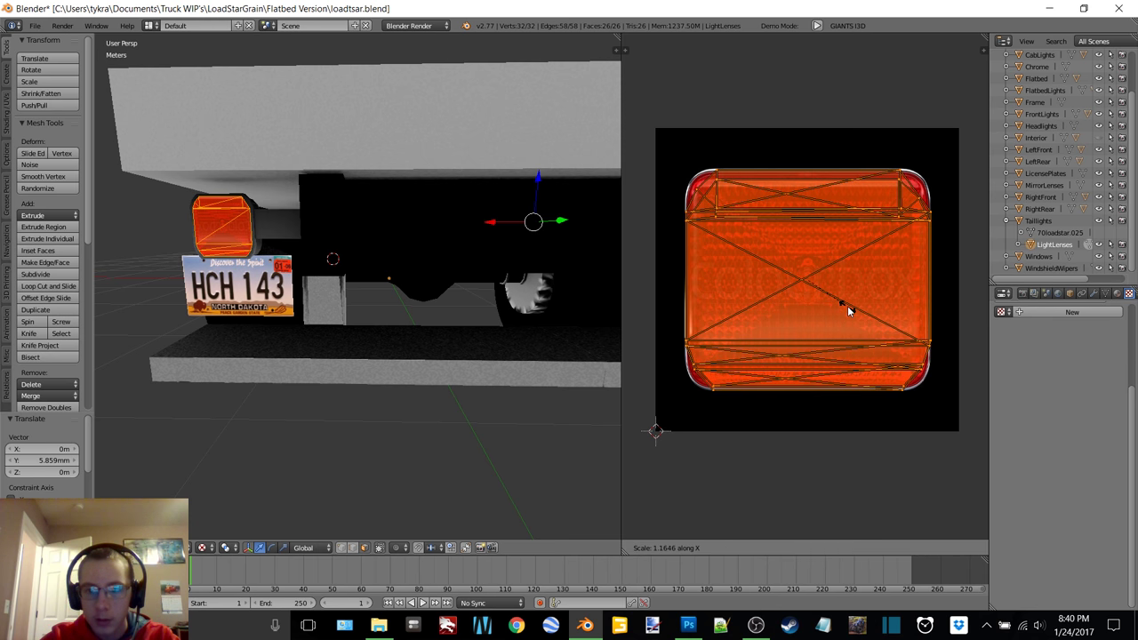
{"action": "left_click", "coordinate": [849, 310]}
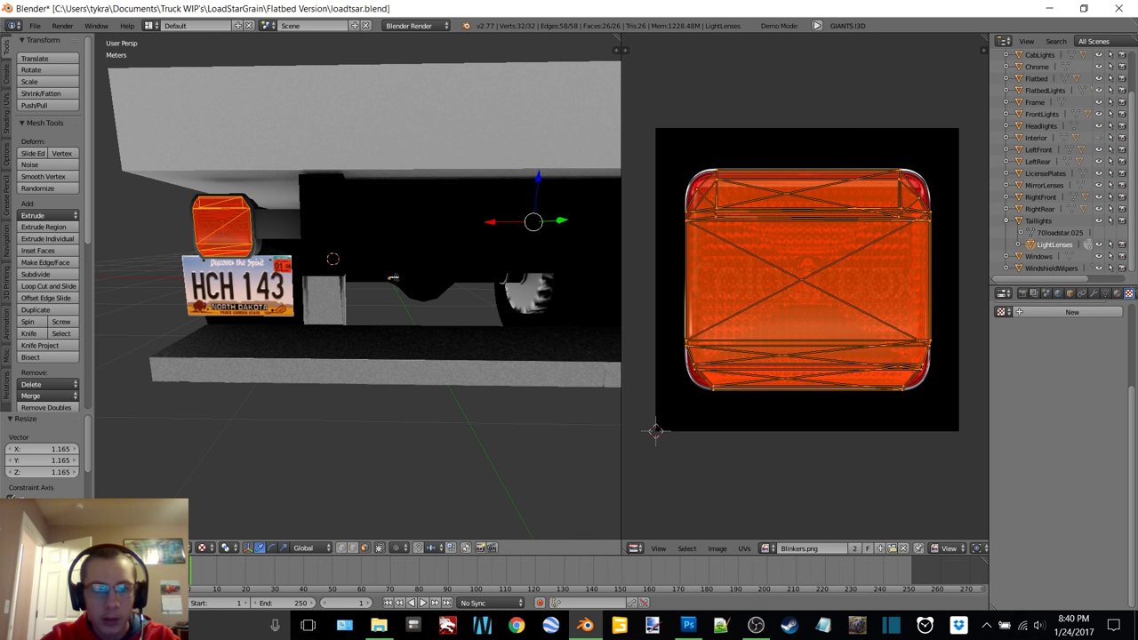
- Select only the lens on the side without the license plate and assign Blinkers.png to it
{"action": "mouse_move", "coordinate": [390, 277]}
{"action": "middle_mouse_down", "text": "shift"}
{"action": "mouse_move", "coordinate": [334, 279]}
{"action": "mouse_move", "coordinate": [391, 283]}
{"action": "mouse_move", "coordinate": [402, 271]}
{"action": "middle_mouse_up", "text": "shift"}
{"action": "key", "text": "a"}
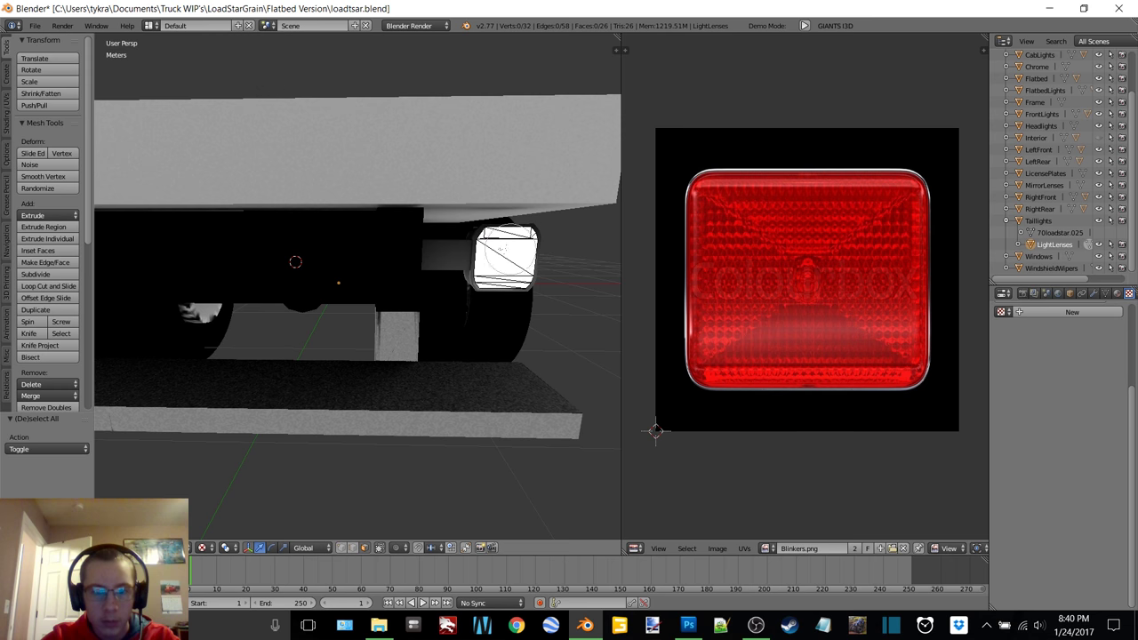
{"action": "key", "text": "a"}
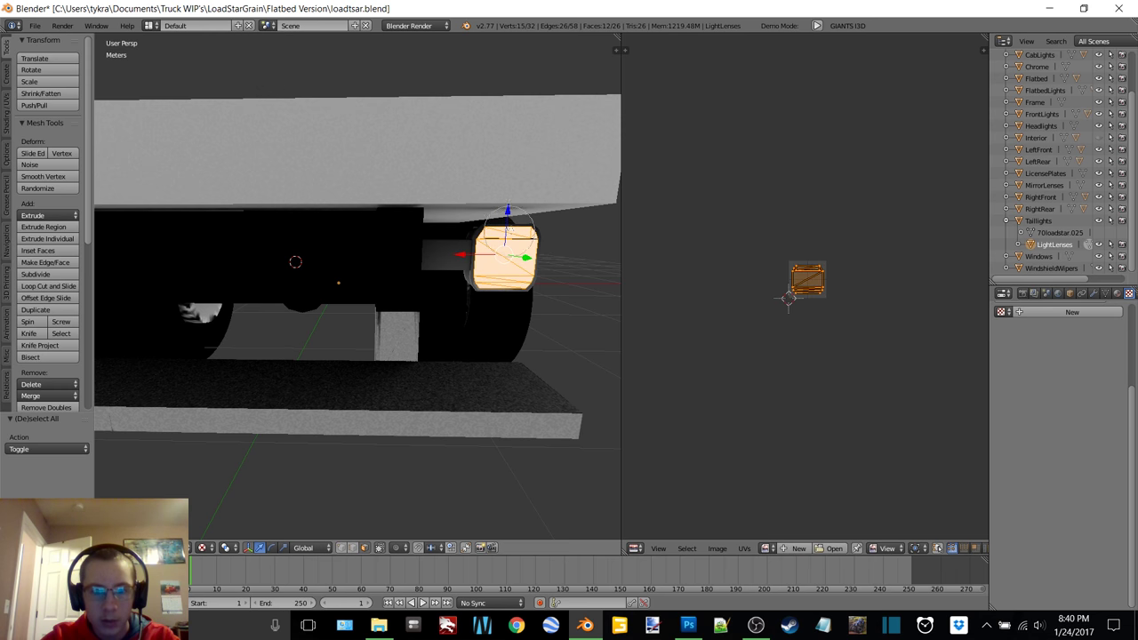
{"action": "left_click", "coordinate": [834, 547]}
{"action": "left_click", "coordinate": [169, 98]}
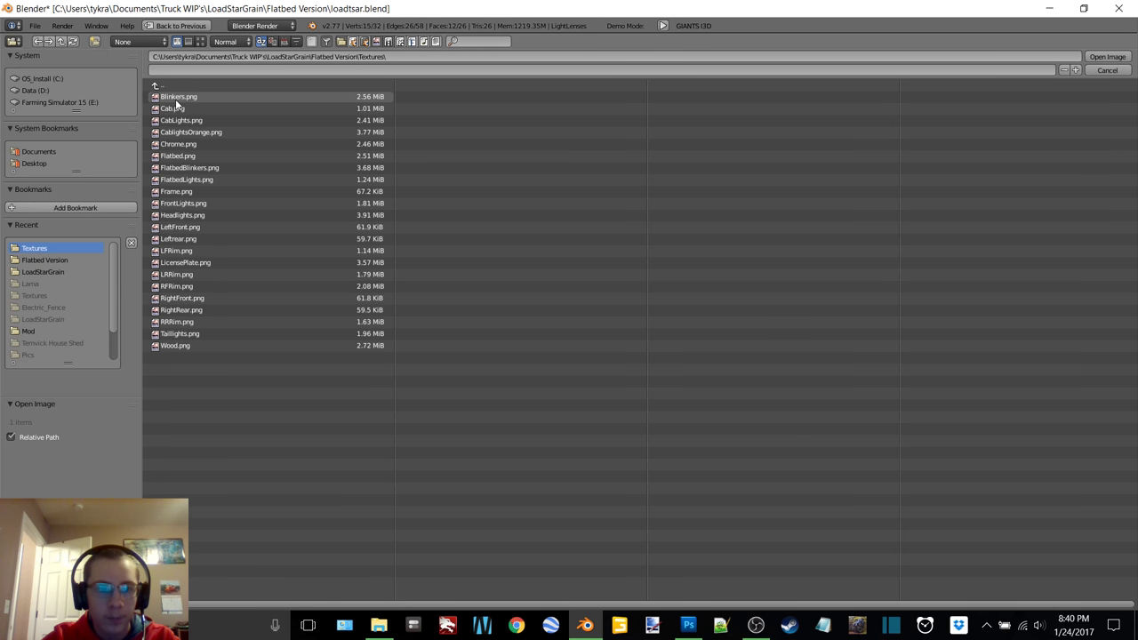
{"action": "double_click", "coordinate": [175, 98]}
- Select all faces of both light lenses and save the Blinkers.png image
{"action": "scroll", "coordinate": [344, 272], "scroll_direction": "up", "scroll_amount": 3}
{"action": "key", "text": "a"}
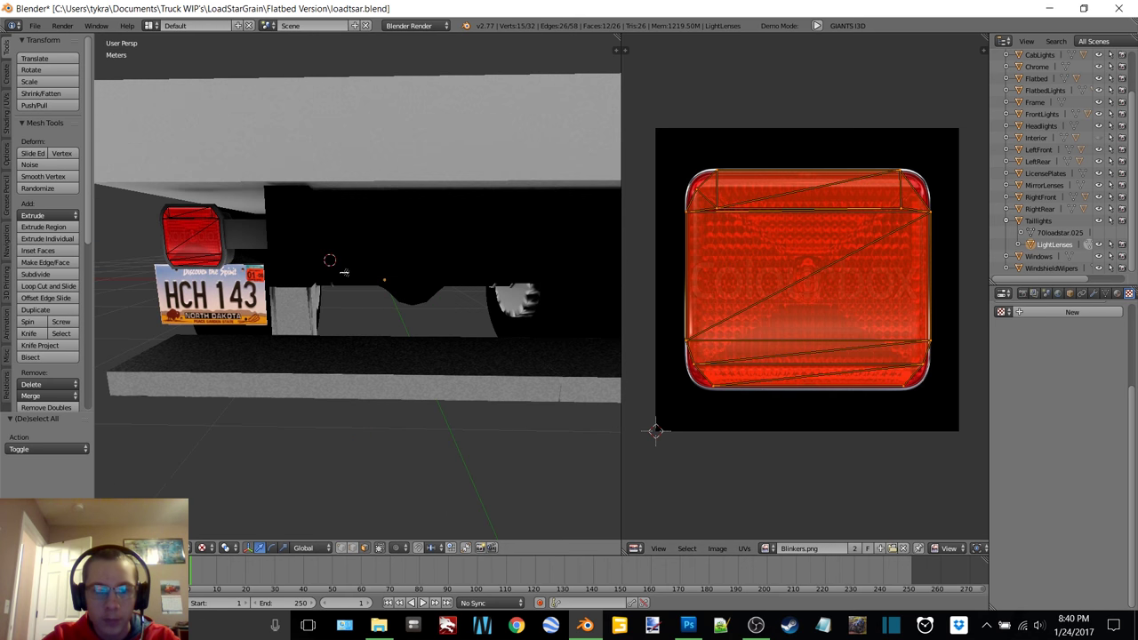
{"action": "key", "text": "a"}
{"action": "left_click", "coordinate": [716, 548]}
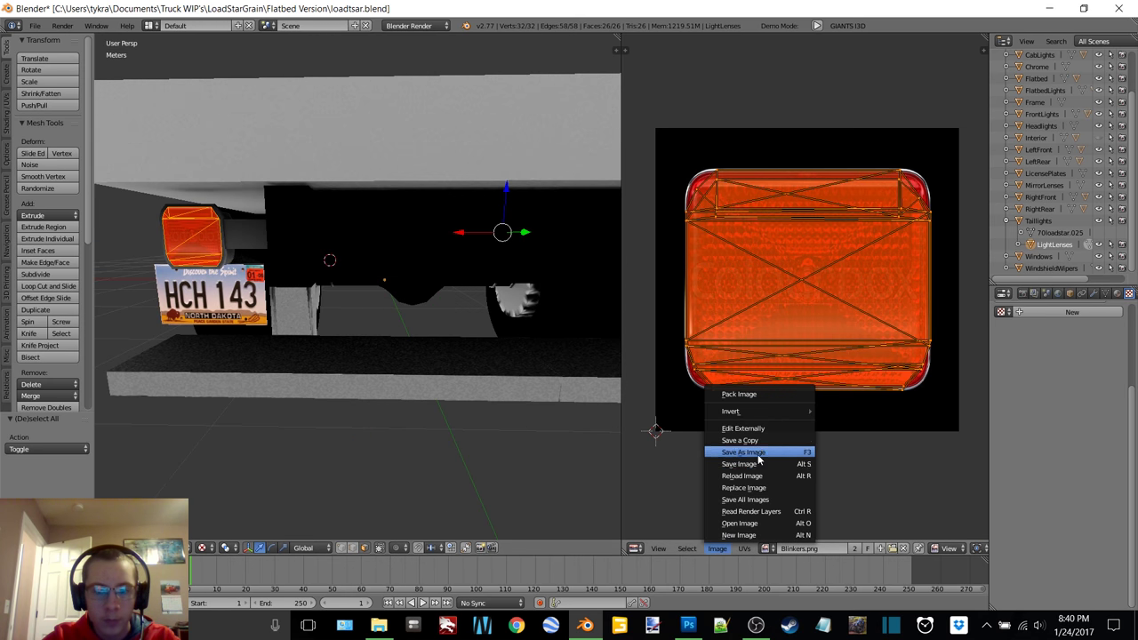
{"action": "left_click", "coordinate": [754, 464]}
{"action": "key", "text": "Home"}
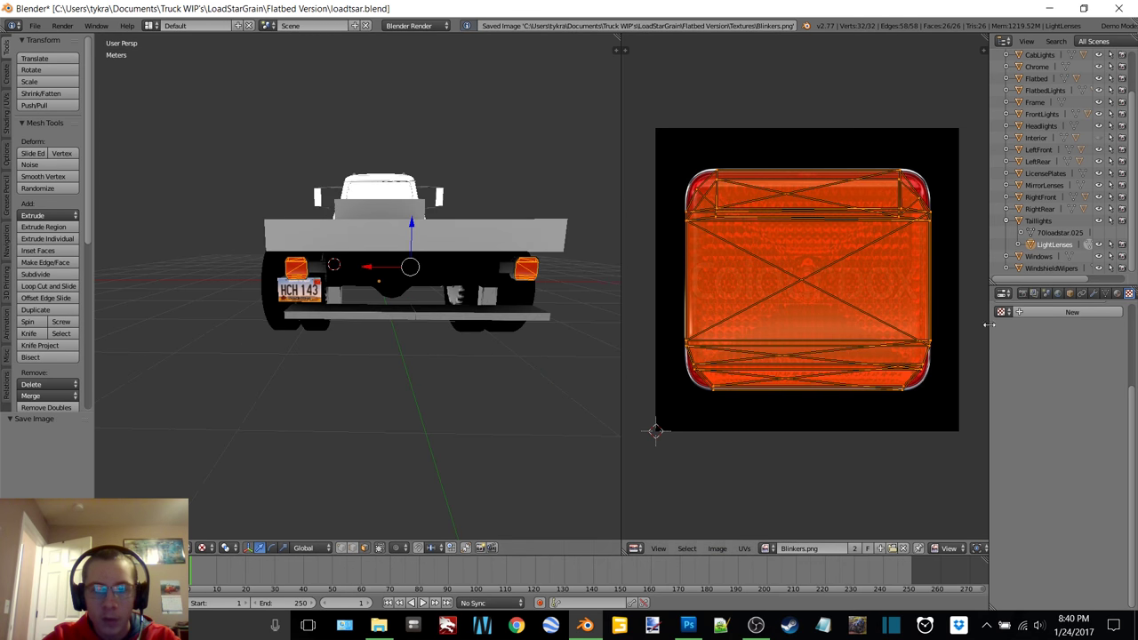
- Add a new image texture using Blinkers.png to the LightLenses material and leave Edit Mode
{"action": "left_click", "coordinate": [1118, 295]}
{"action": "left_click", "coordinate": [1129, 294]}
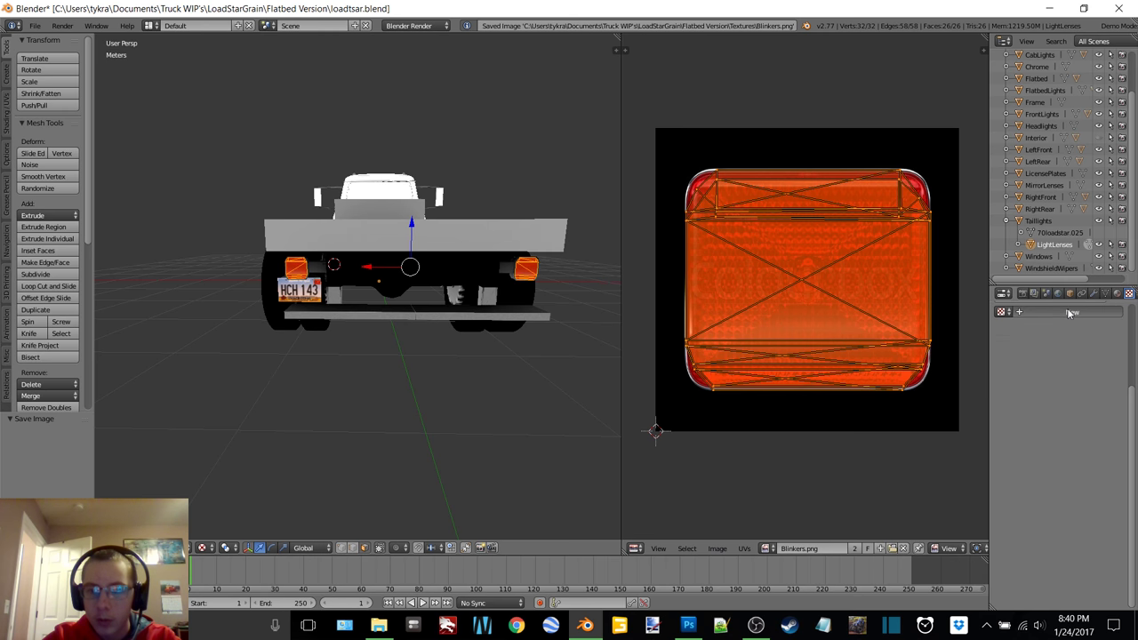
{"action": "left_click", "coordinate": [1098, 503]}
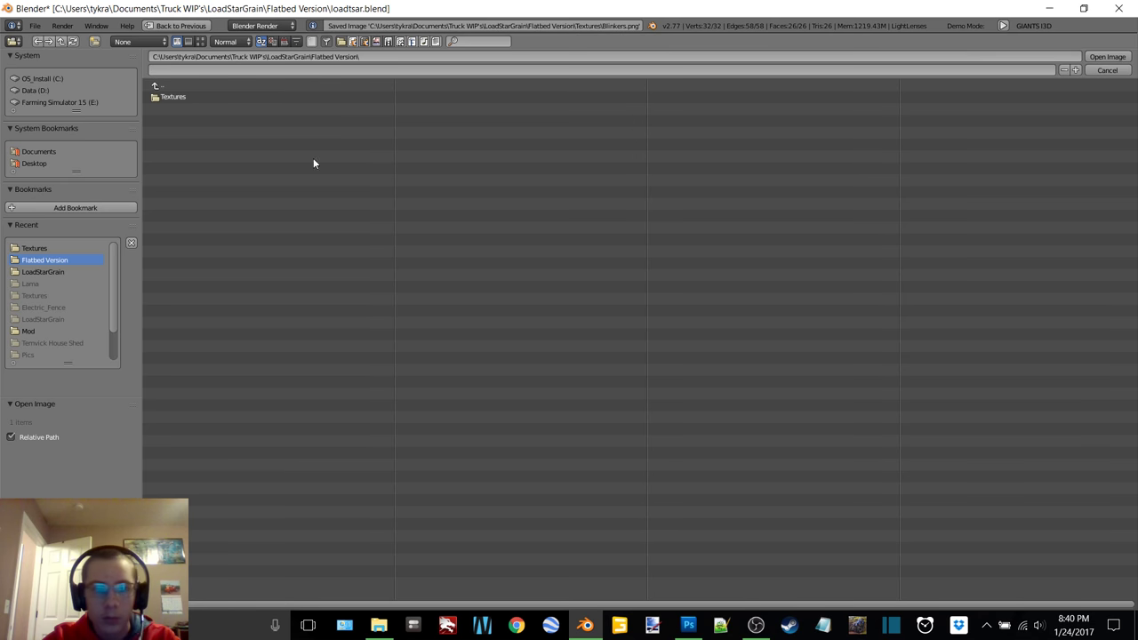
{"action": "left_click", "coordinate": [215, 101]}
{"action": "double_click", "coordinate": [215, 100]}
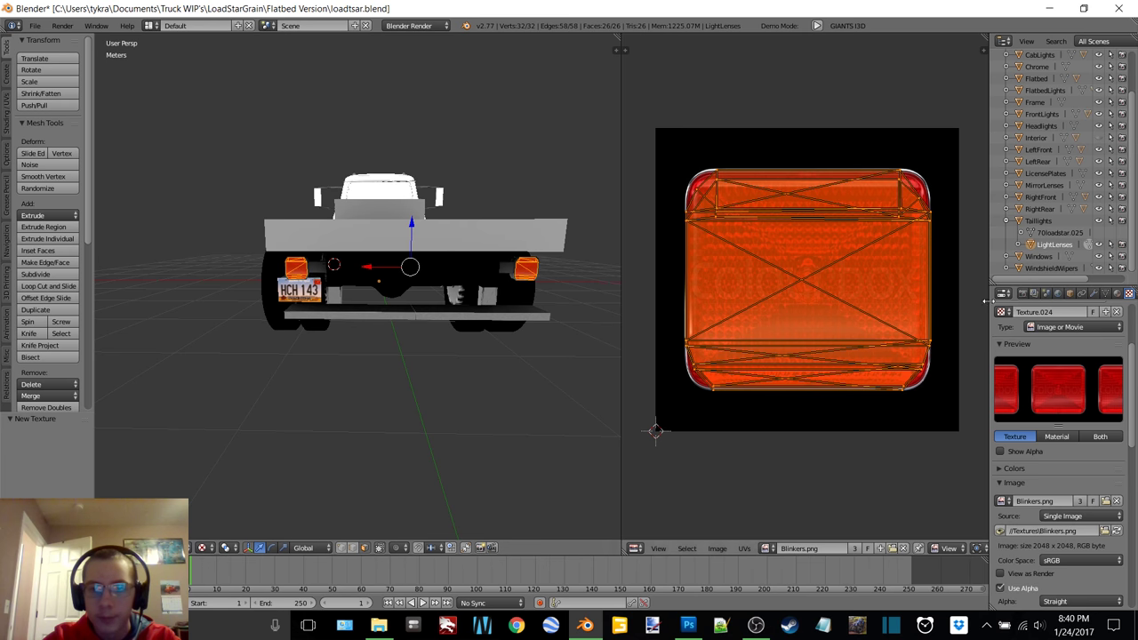
{"action": "left_click", "coordinate": [1117, 294]}
{"action": "left_click", "coordinate": [1022, 297]}
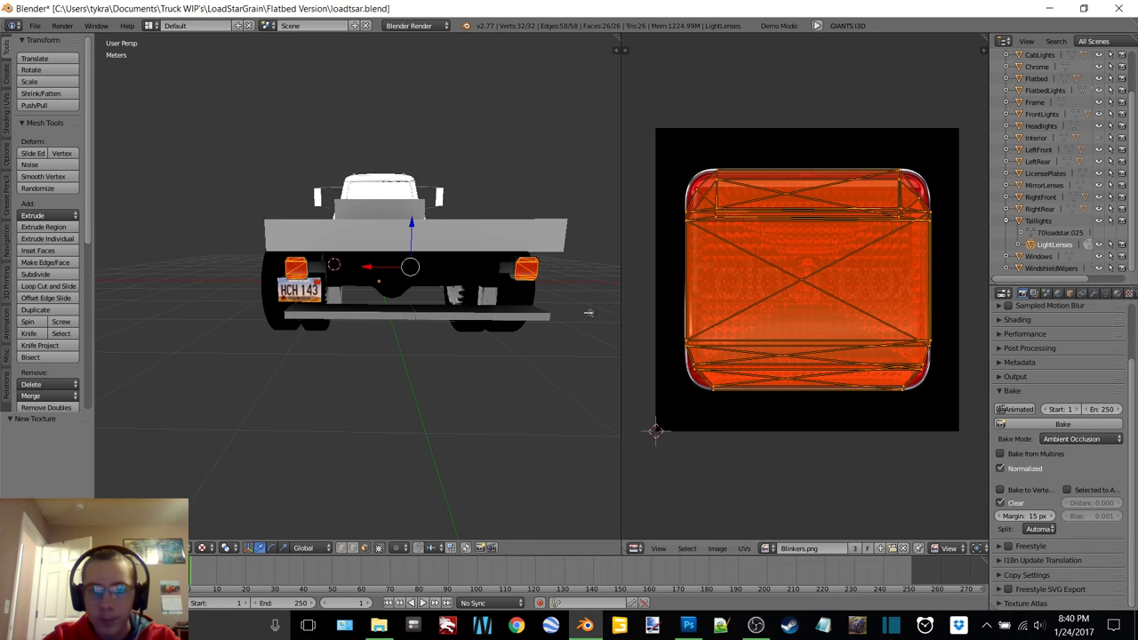
{"action": "key", "text": "Tab"}
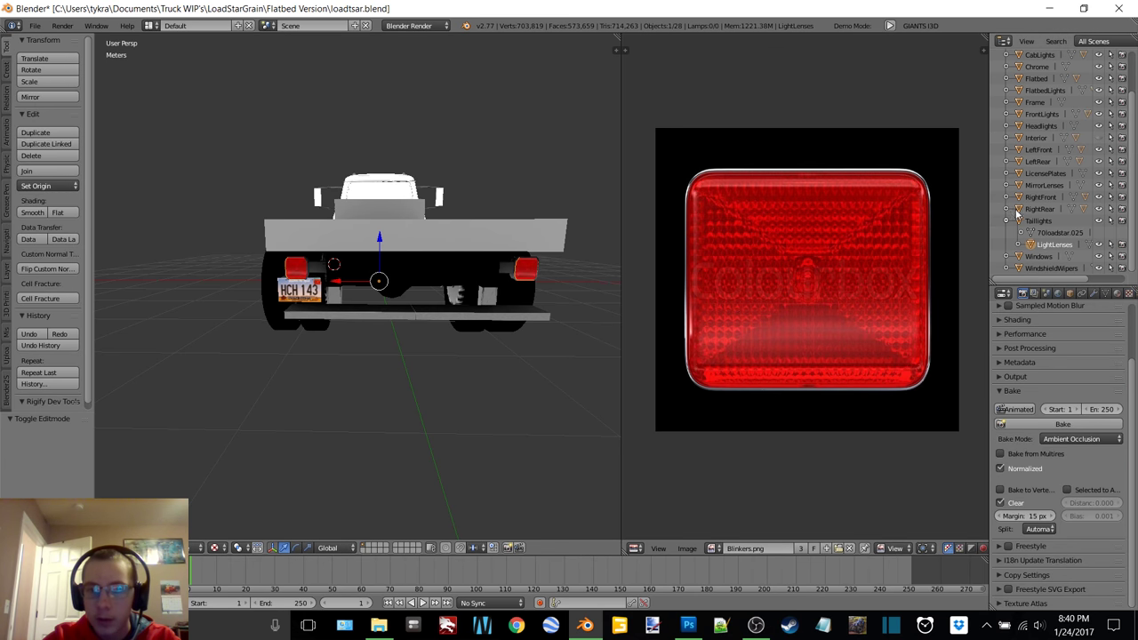
- Collapse the Taillights hierarchy and select the WindshieldWipers object
{"action": "left_click", "coordinate": [1008, 221]}
{"action": "left_click", "coordinate": [1049, 269]}
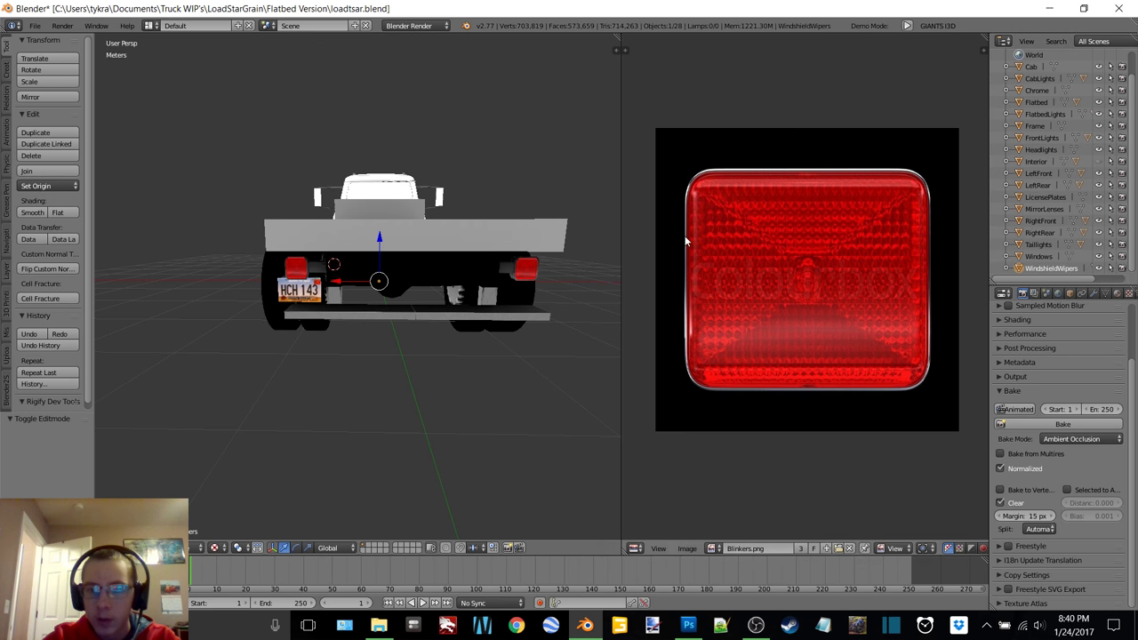
{"action": "middle_click_drag", "start_coordinate": [578, 267], "coordinate": [426, 276]}
{"action": "scroll", "coordinate": [427, 271], "scroll_direction": "up", "scroll_amount": 6}
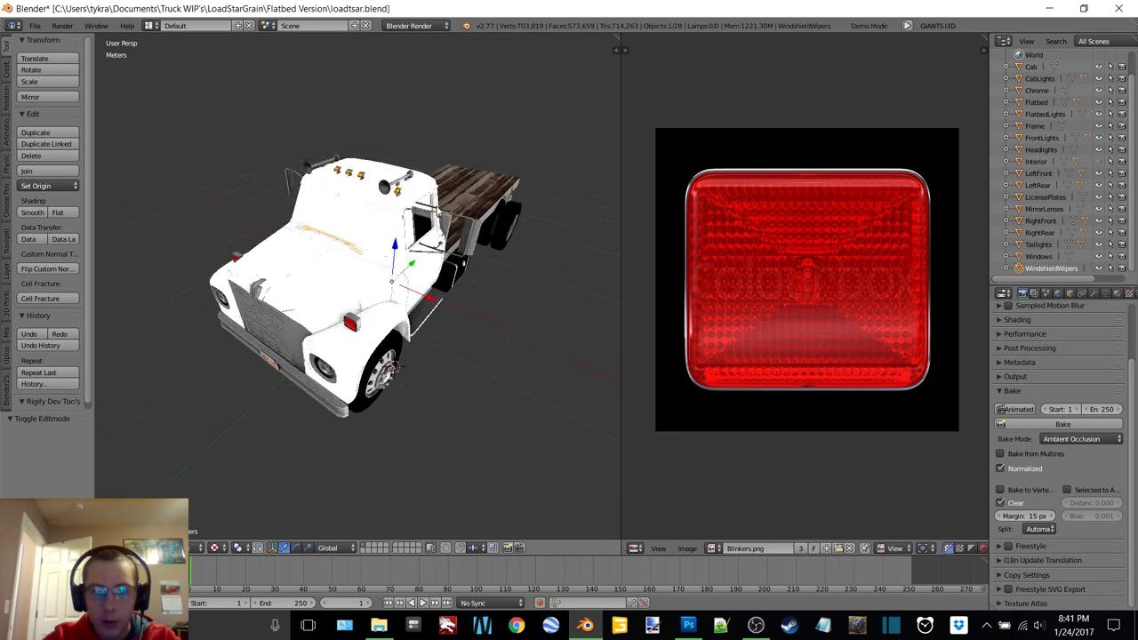
- In Edit Mode, select the whole wiper mesh and unwrap it with Smart UV Project, angle limit 66 and island margin 0.01
{"action": "key", "text": "Tab"}
{"action": "left_click", "coordinate": [487, 216]}
{"action": "key", "text": "a"}
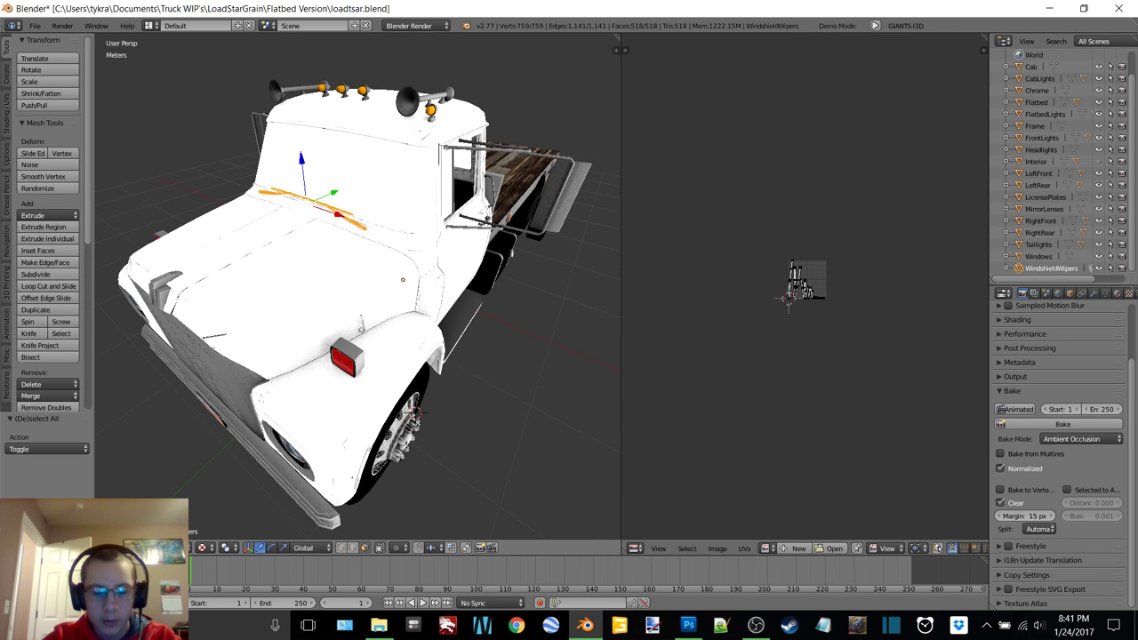
{"action": "key", "text": "u"}
{"action": "left_click", "coordinate": [444, 213]}
{"action": "left_click", "coordinate": [483, 303]}
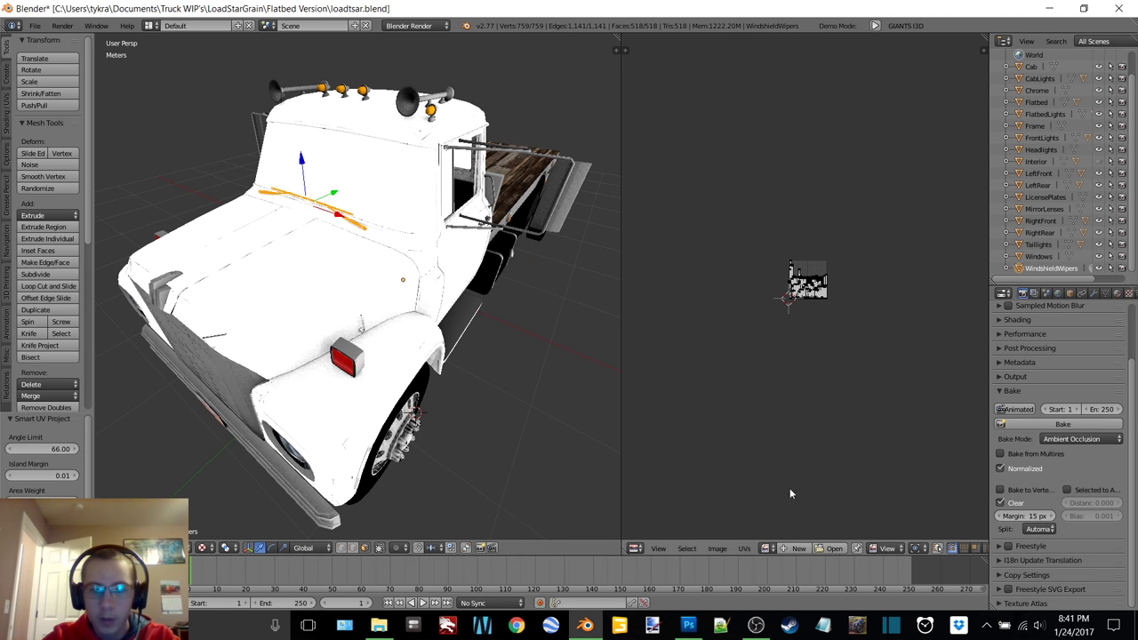
- Create a blank white 2048 x 2048 px image named WindshieldWipers for the wiper UVs
{"action": "left_click", "coordinate": [790, 549]}
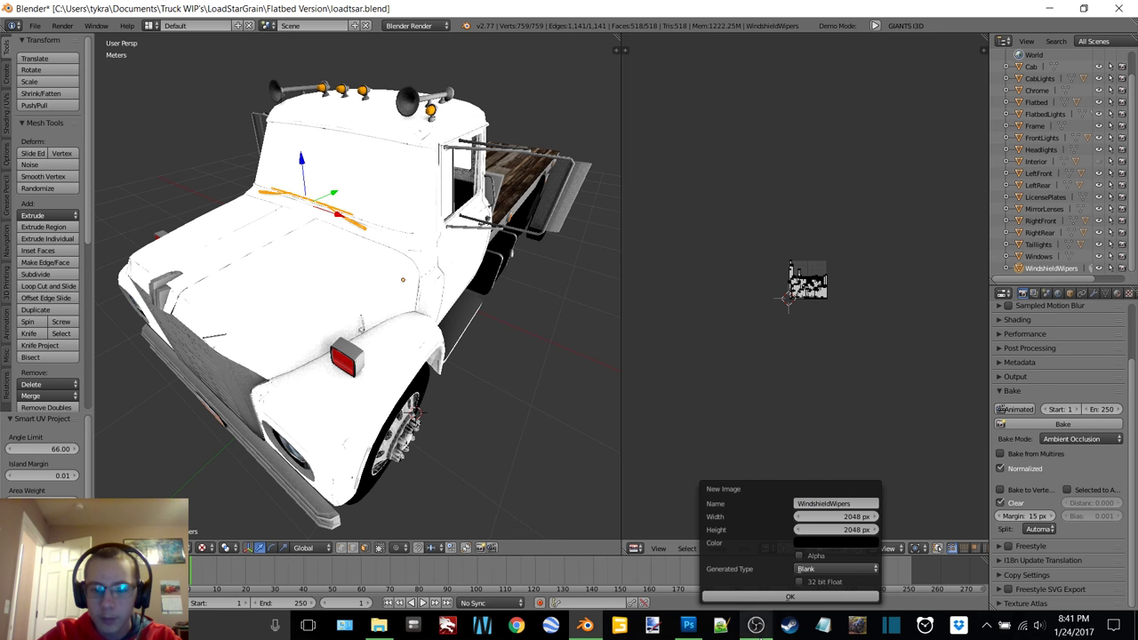
{"action": "left_click", "coordinate": [755, 624]}
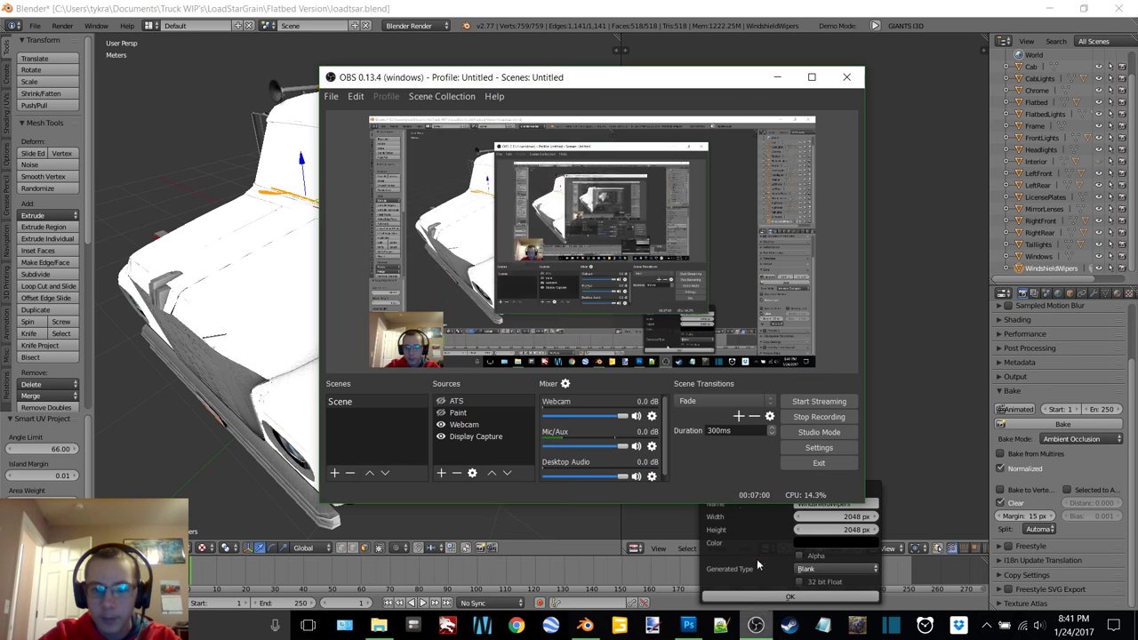
{"action": "left_click", "coordinate": [776, 77]}
{"action": "left_click", "coordinate": [831, 542]}
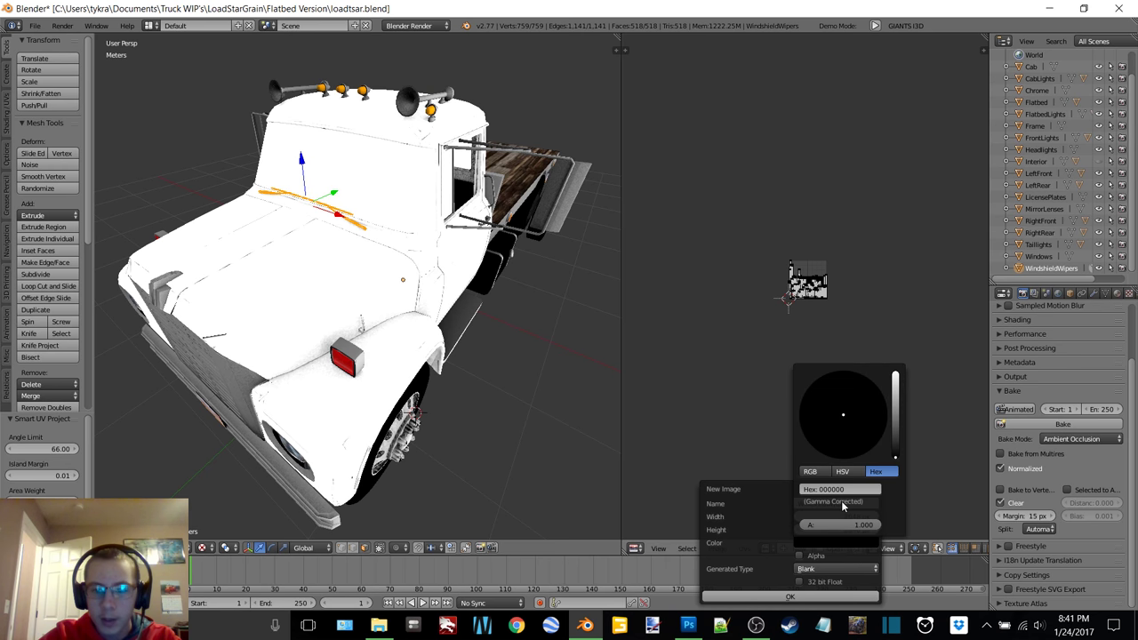
{"action": "left_click", "coordinate": [895, 380]}
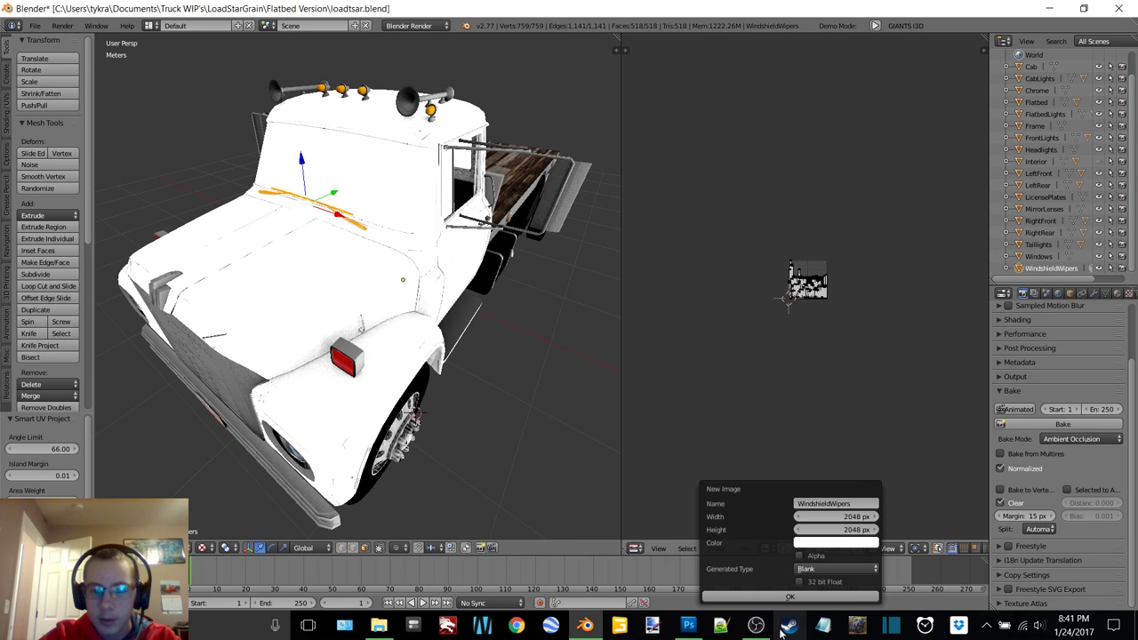
{"action": "left_click", "coordinate": [791, 596]}
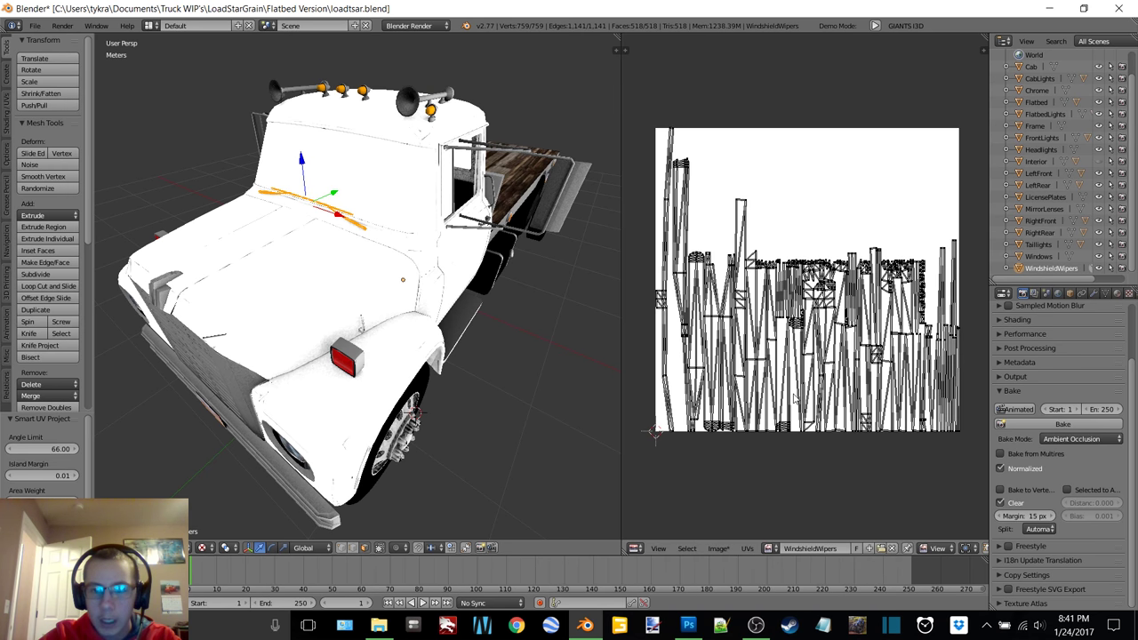
- Set the bake mode to Full Render with Clear turned off and bake the wipers onto the WindshieldWipers image
{"action": "left_click", "coordinate": [1067, 436]}
{"action": "left_click", "coordinate": [1067, 427]}
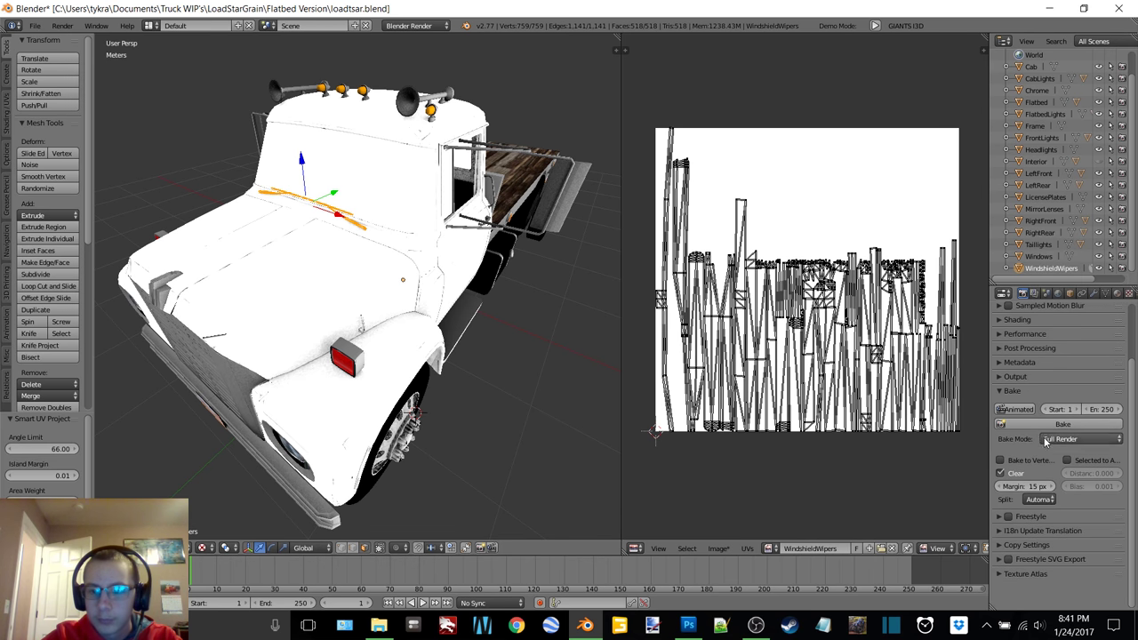
{"action": "left_click", "coordinate": [1030, 424]}
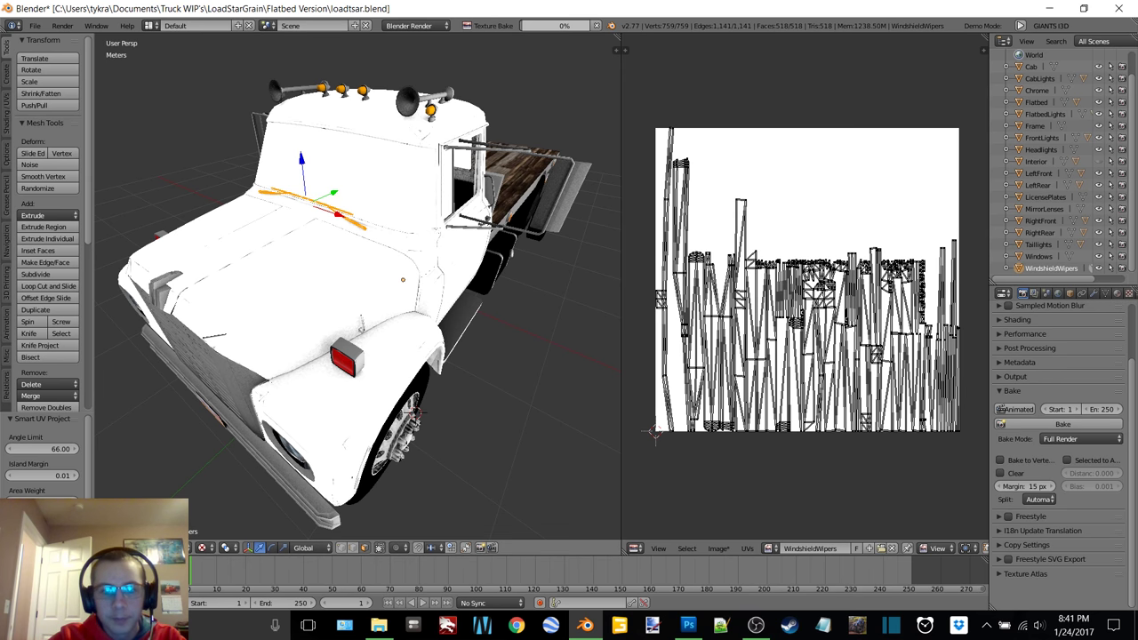
{"action": "middle_click_drag", "start_coordinate": [413, 411], "coordinate": [434, 408]}
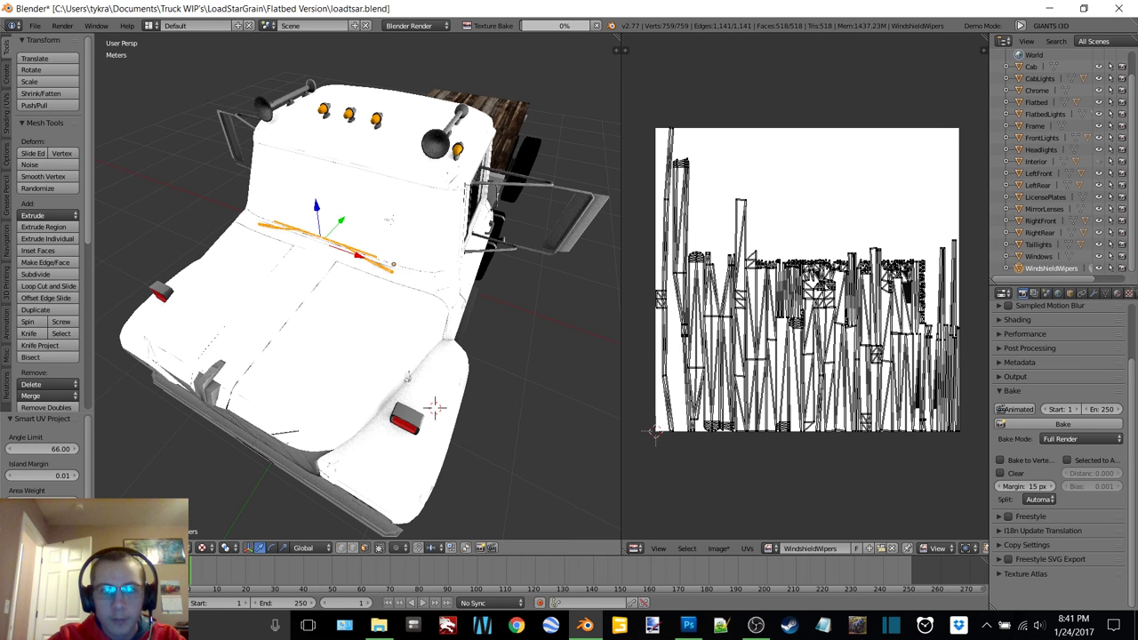
{"action": "key", "text": "KP_Decimal"}
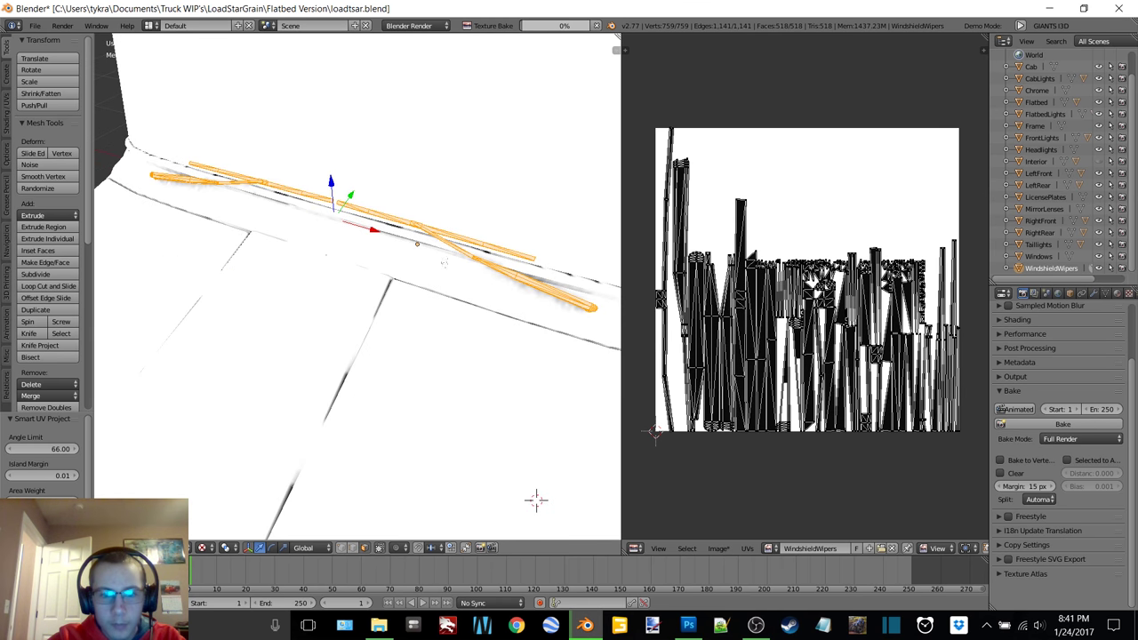
- Save the baked image as WindshieldWipers.png in the Textures folder
{"action": "left_click", "coordinate": [718, 549]}
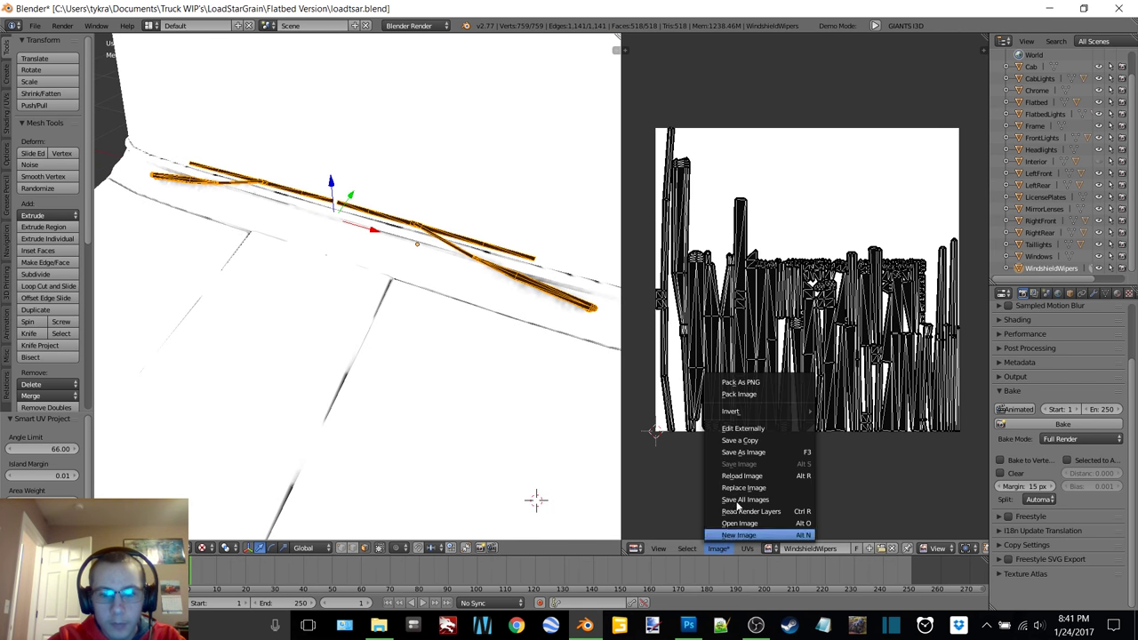
{"action": "left_click", "coordinate": [762, 453]}
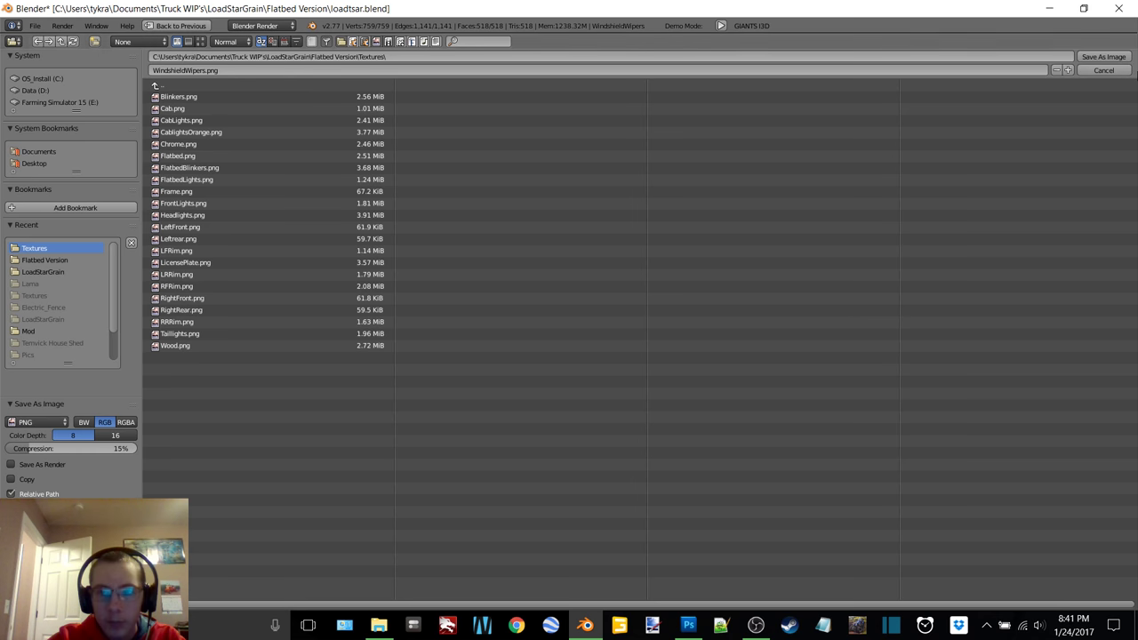
{"action": "left_click", "coordinate": [1117, 56]}
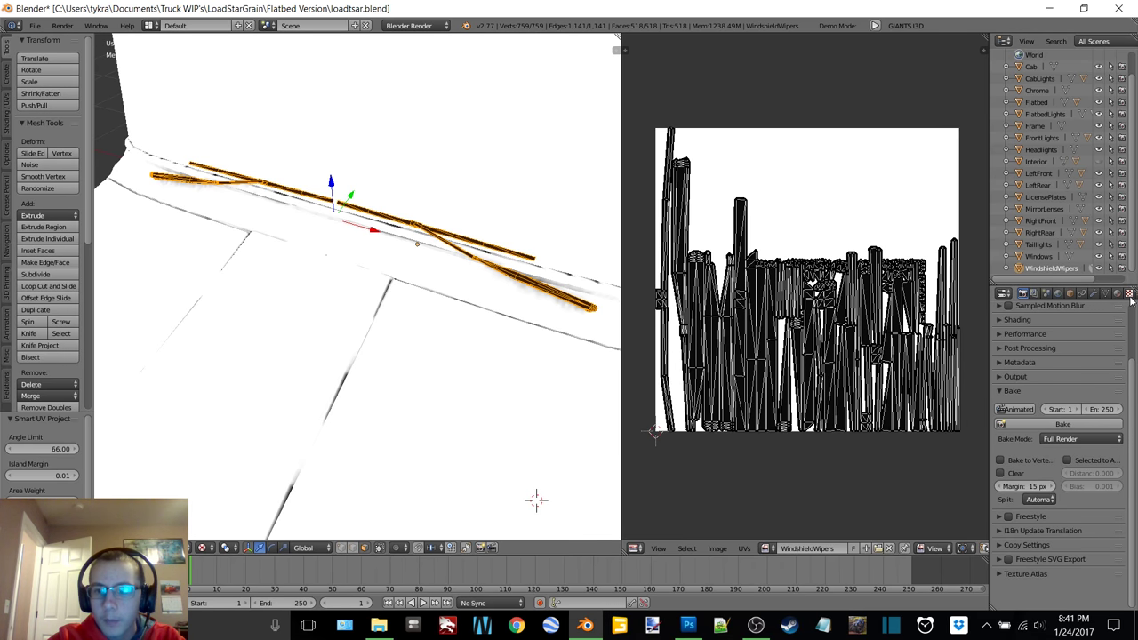
- Add a new image texture using WindshieldWipers.png to the wipers' material and return to Object Mode
{"action": "left_click", "coordinate": [1129, 295]}
{"action": "left_click", "coordinate": [1075, 315]}
{"action": "left_click", "coordinate": [1099, 501]}
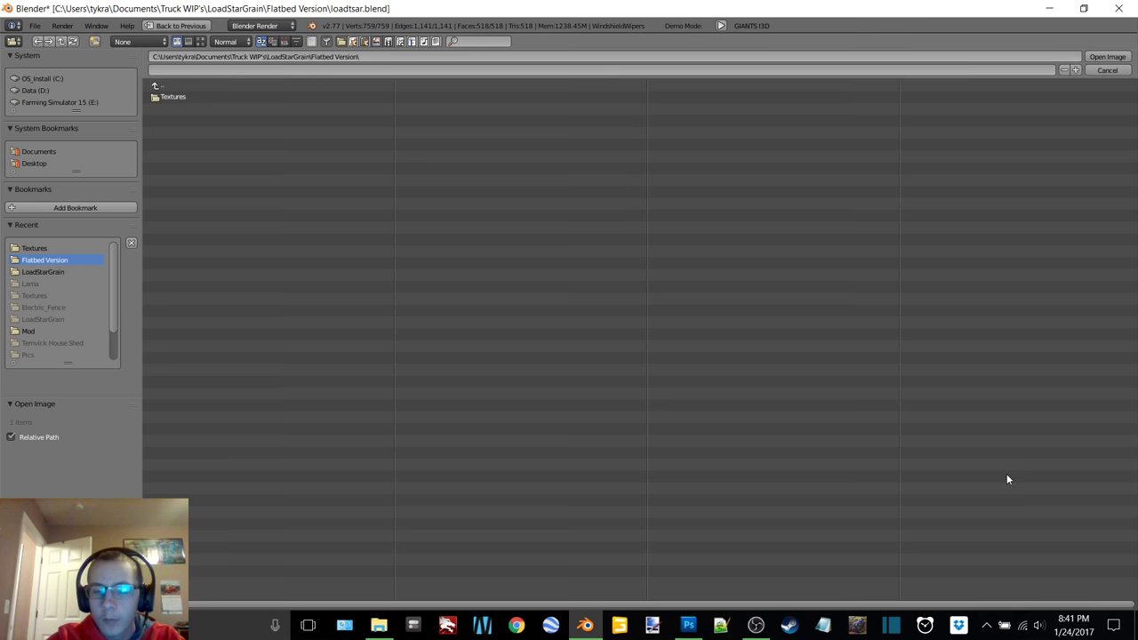
{"action": "left_click", "coordinate": [173, 96]}
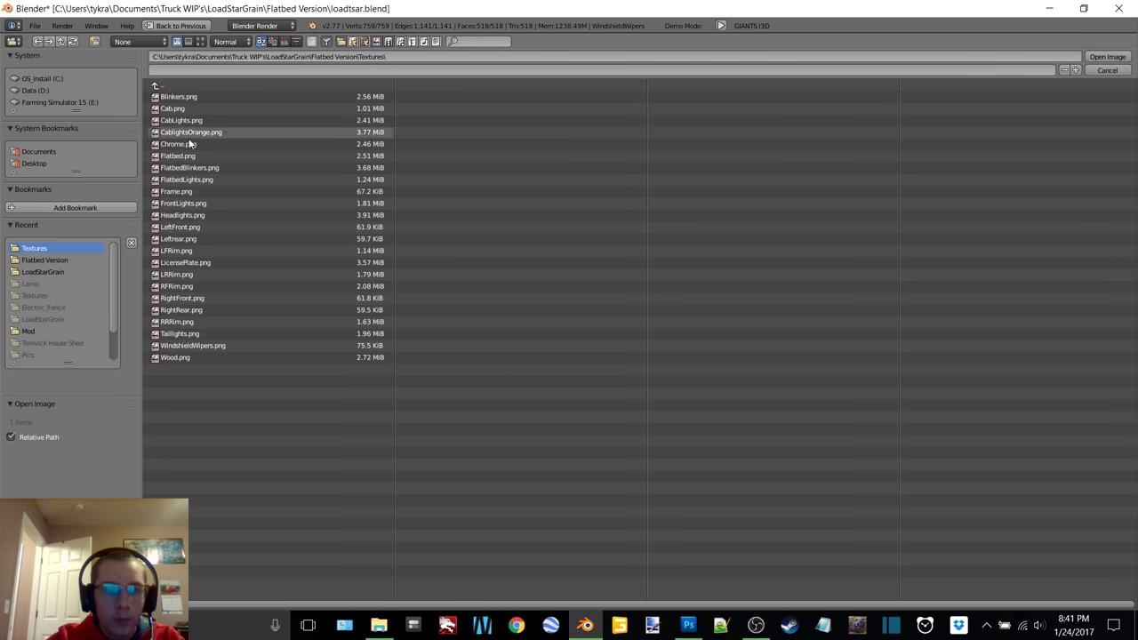
{"action": "double_click", "coordinate": [205, 348]}
{"action": "key", "text": "z"}
{"action": "left_click", "coordinate": [336, 239]}
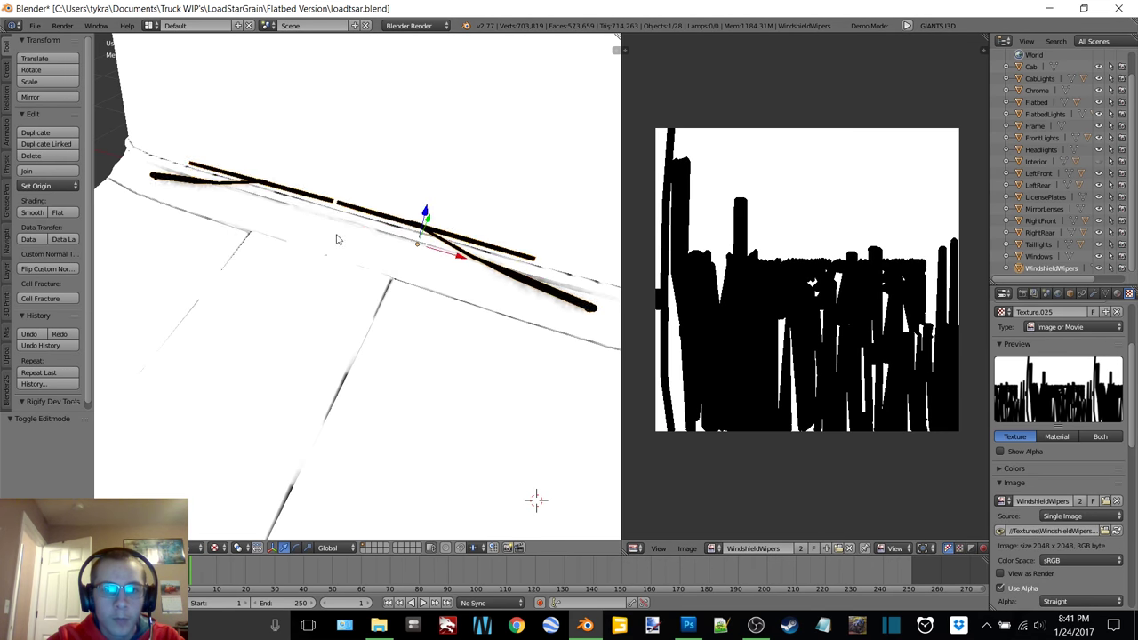
- Examine the textured truck from the side and the front
{"action": "scroll", "coordinate": [337, 239], "scroll_direction": "down", "scroll_amount": 7}
{"action": "middle_click_drag", "start_coordinate": [447, 393], "coordinate": [323, 222]}
{"action": "scroll", "coordinate": [325, 228], "scroll_direction": "down", "scroll_amount": 2}
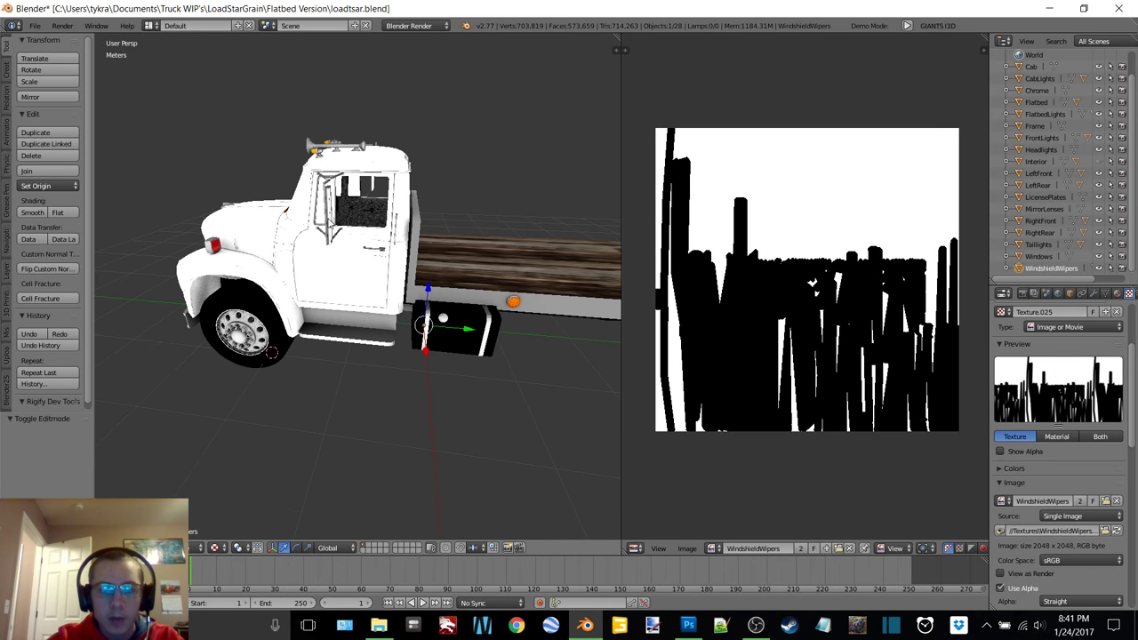
{"action": "scroll", "coordinate": [328, 219], "scroll_direction": "down", "scroll_amount": 1}
{"action": "middle_click_drag", "start_coordinate": [400, 240], "coordinate": [254, 195], "text": "shift"}
{"action": "middle_click_drag", "start_coordinate": [255, 196], "coordinate": [420, 148]}
{"action": "scroll", "coordinate": [336, 167], "scroll_direction": "down", "scroll_amount": 3}
{"action": "middle_click_drag", "start_coordinate": [334, 167], "coordinate": [356, 180]}
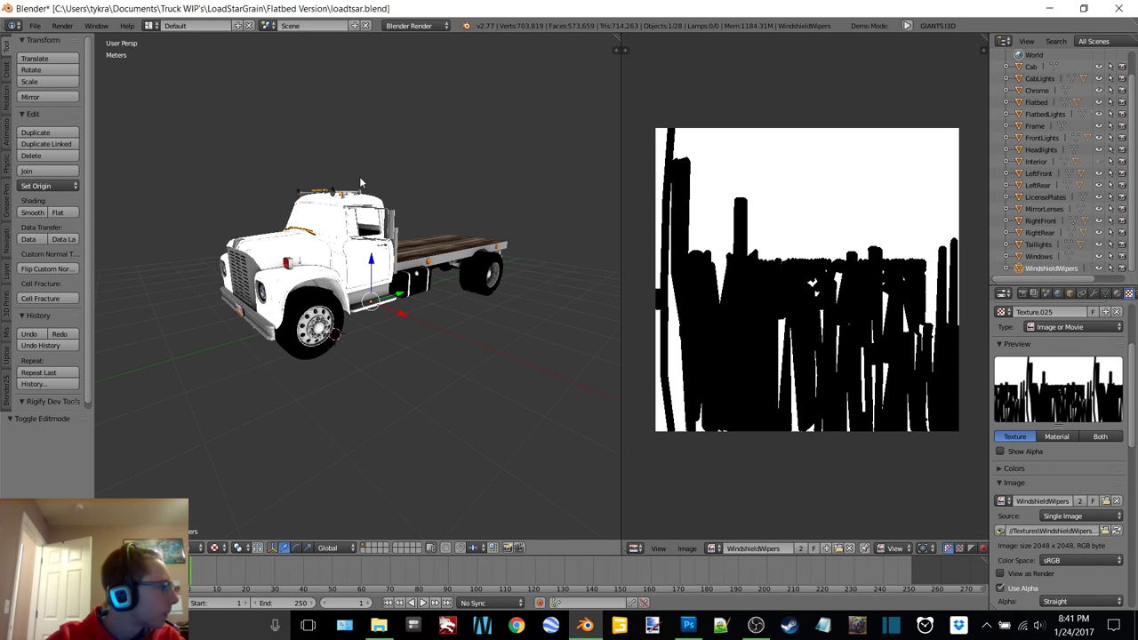
- Merge the UV editor area into the 3D view and inspect the truck's flatbed from the rear side
{"action": "left_click_drag", "start_coordinate": [617, 38], "coordinate": [757, 80]}
{"action": "middle_click_drag", "start_coordinate": [622, 169], "coordinate": [329, 203]}
{"action": "middle_click_drag", "start_coordinate": [318, 207], "coordinate": [599, 275]}
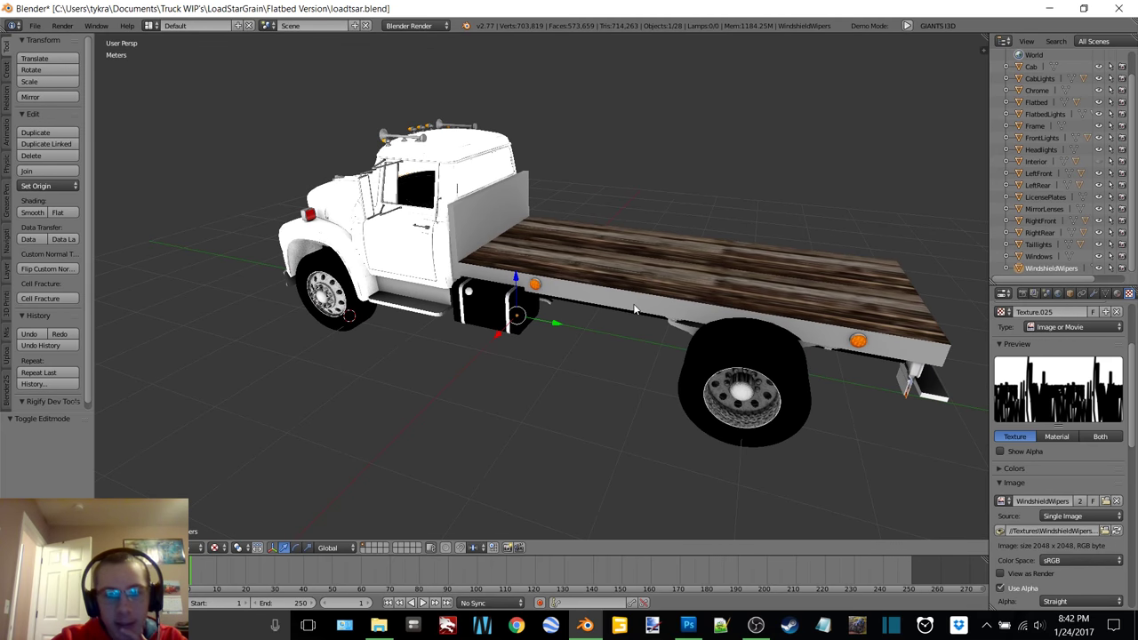
{"action": "middle_click_drag", "start_coordinate": [508, 283], "coordinate": [478, 271]}
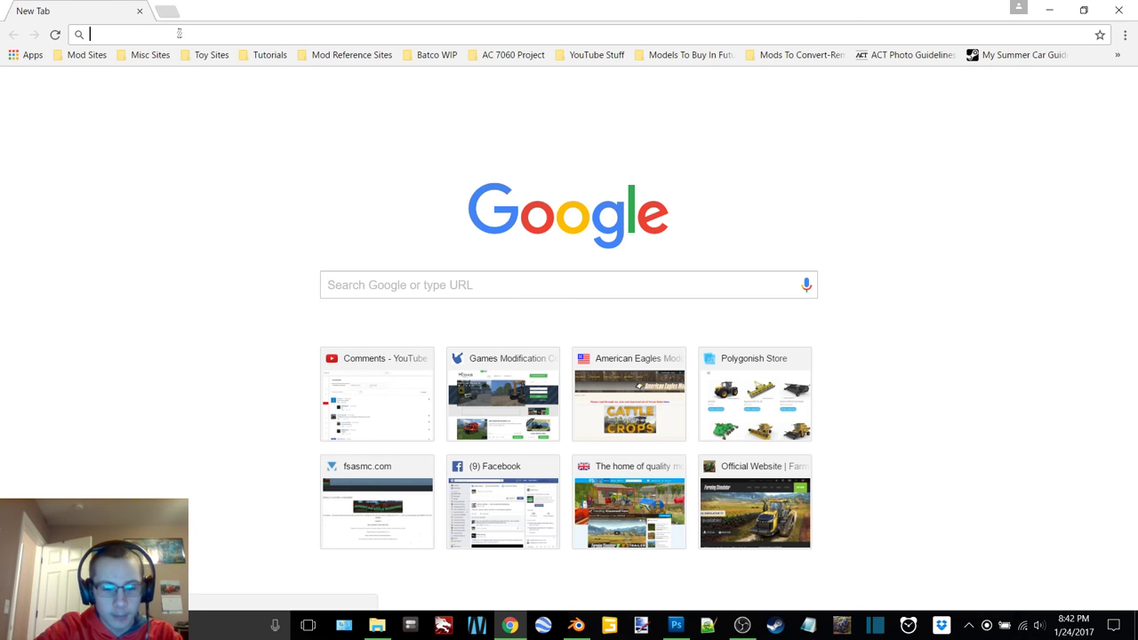
- Switch to Chrome, search Google Images for "loadstar flatbed" to review reference photos, and close the browser
{"action": "type", "text": "loadstar"}
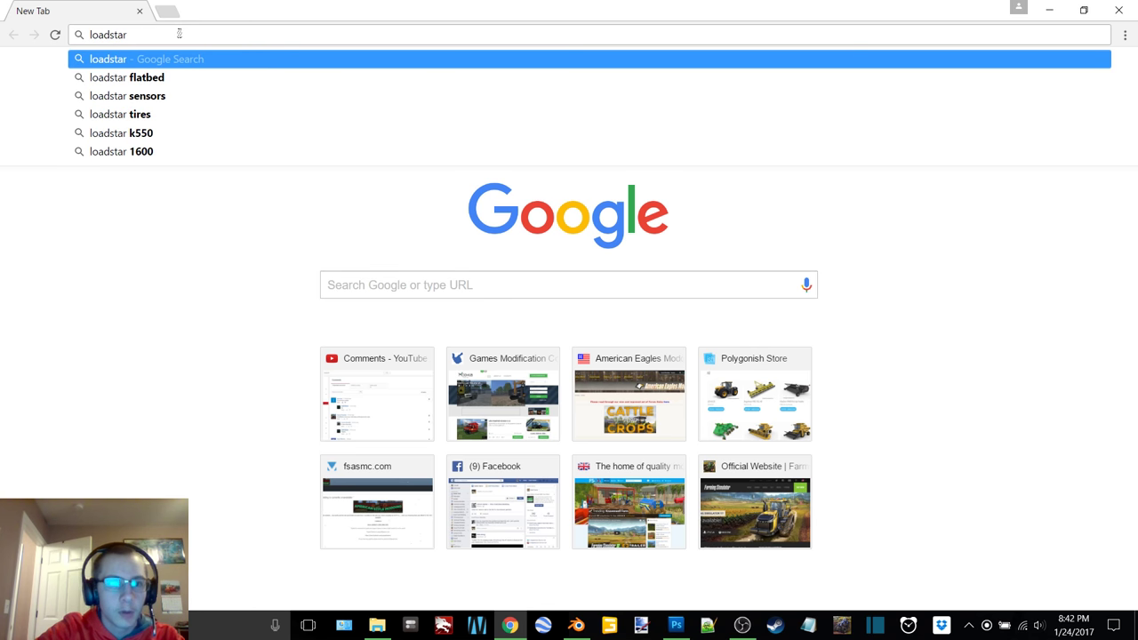
{"action": "key", "text": "Down"}
{"action": "key", "text": "Return"}
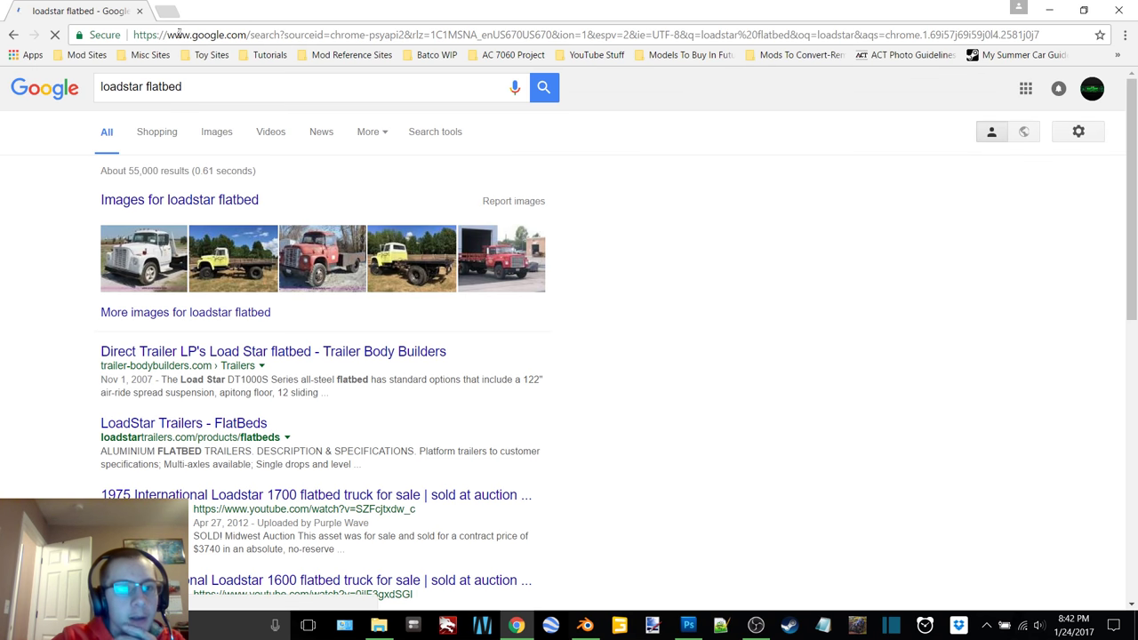
{"action": "left_click", "coordinate": [214, 137]}
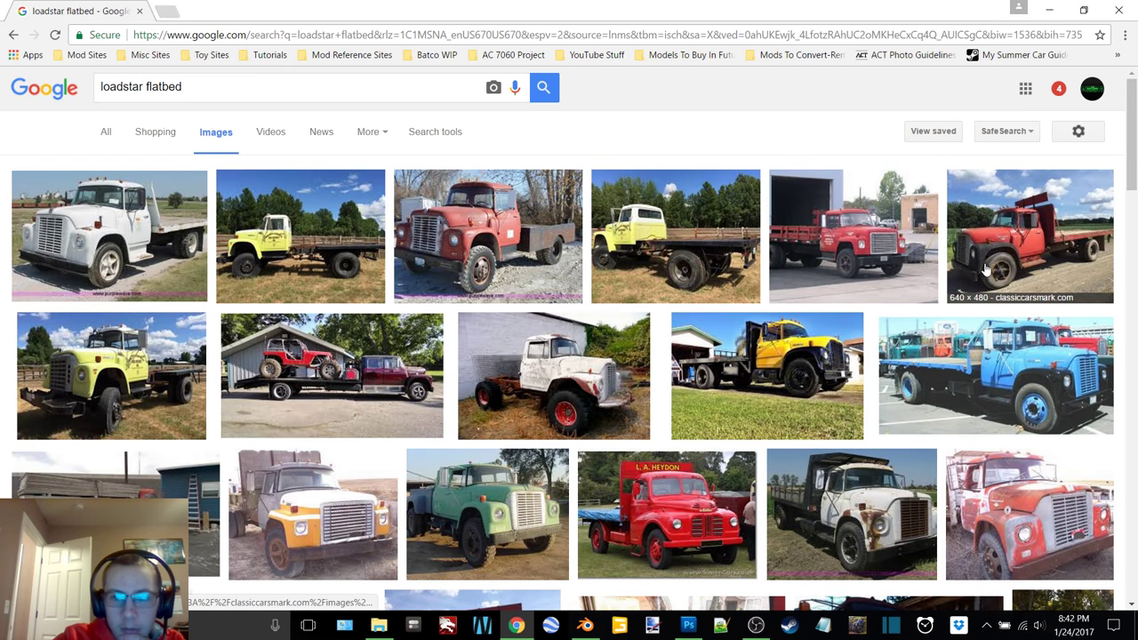
{"action": "left_click", "coordinate": [1122, 9]}
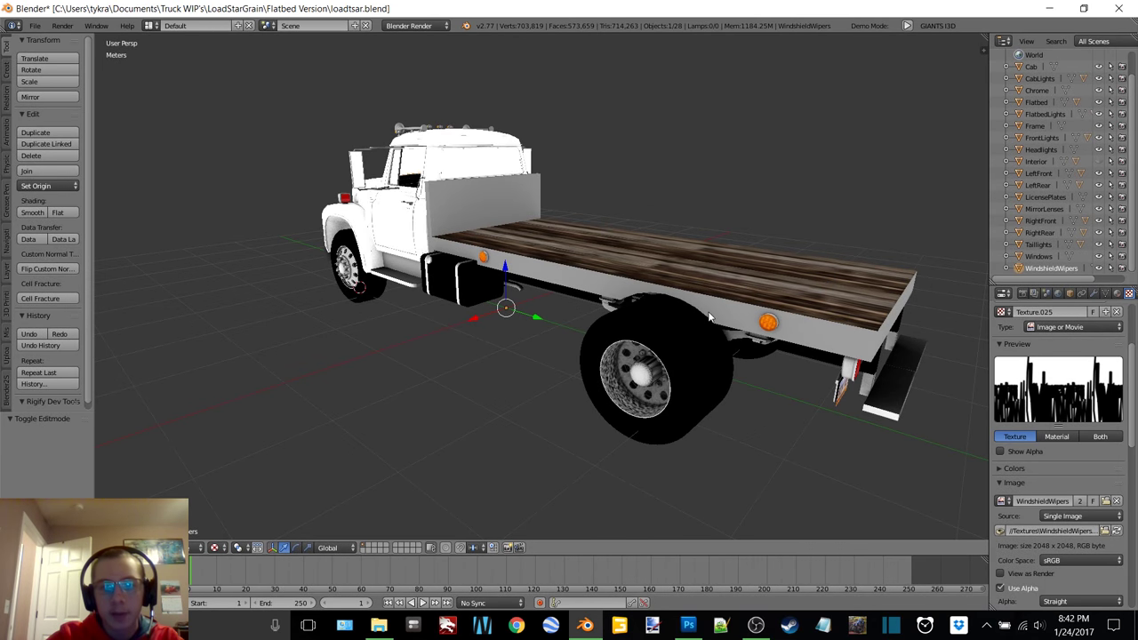
{"action": "right_click", "coordinate": [544, 269]}
{"action": "key", "text": "Tab"}
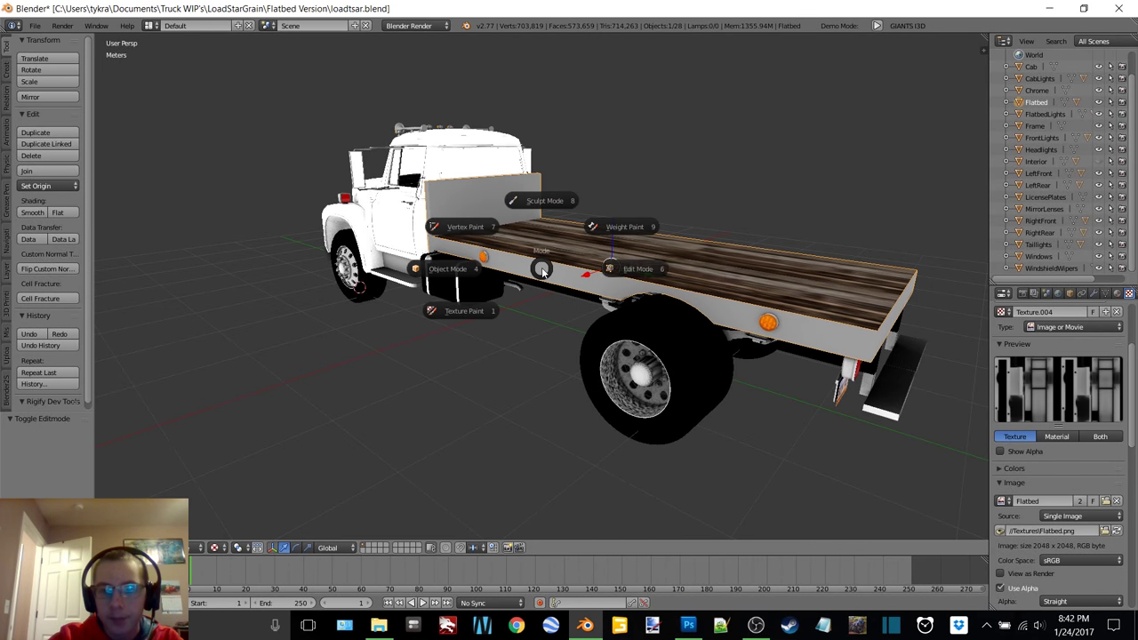
{"action": "left_click", "coordinate": [626, 270]}
{"action": "middle_click_drag", "start_coordinate": [628, 271], "coordinate": [591, 265]}
{"action": "key", "text": "Tab"}
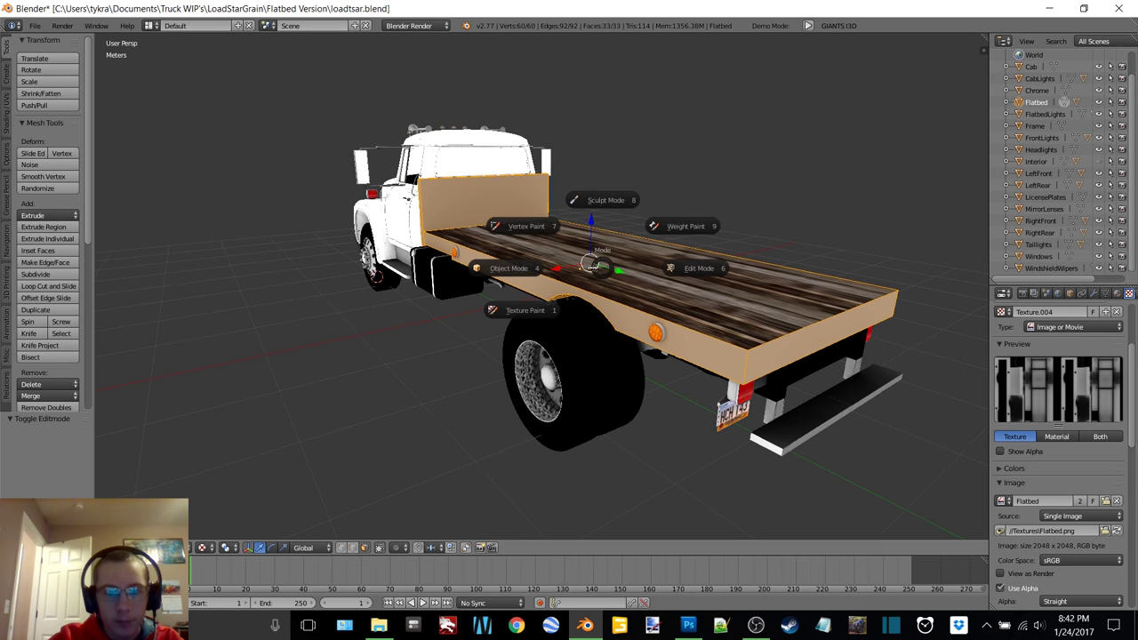
{"action": "left_click", "coordinate": [529, 269]}
- Select the flatbed, its wood deck and the side lights together and scale the selection along the X axis
{"action": "right_click", "coordinate": [637, 277], "text": "shift"}
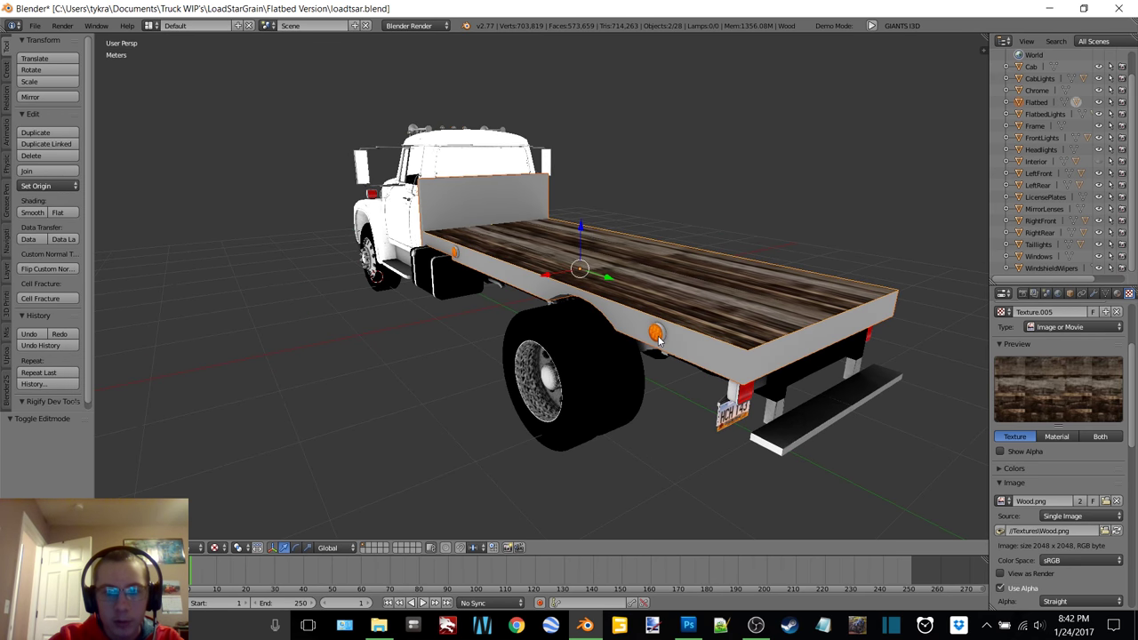
{"action": "right_click", "coordinate": [657, 336], "text": "shift"}
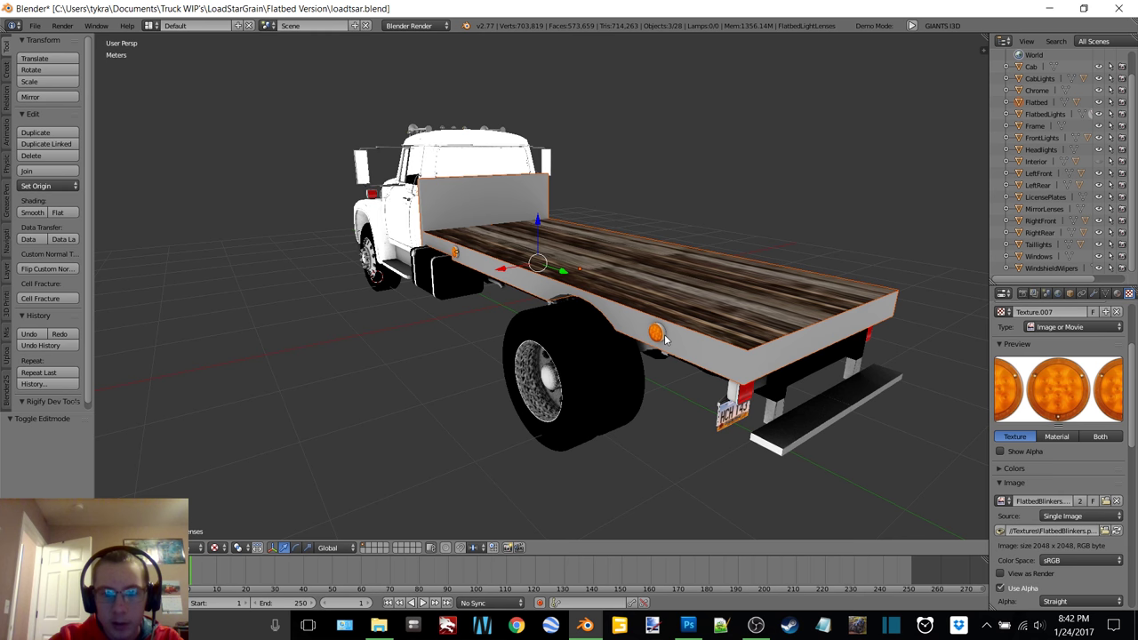
{"action": "right_click", "coordinate": [664, 334], "text": "shift"}
{"action": "key", "text": "s"}
{"action": "key", "text": "x"}
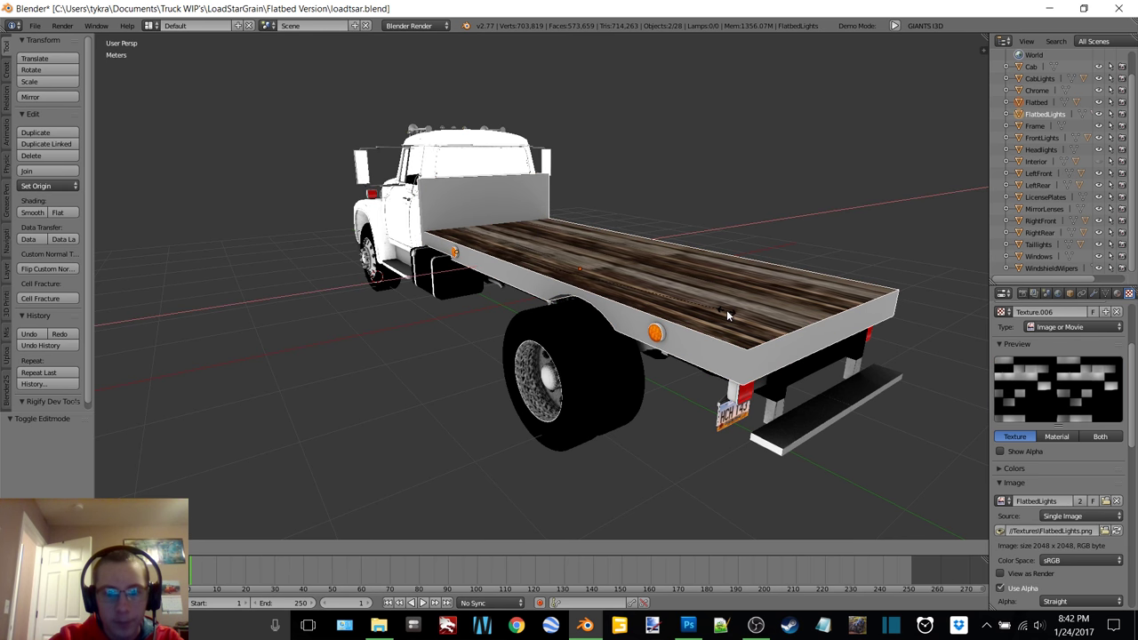
{"action": "middle_click_drag", "start_coordinate": [726, 310], "coordinate": [677, 197]}
{"action": "left_click", "coordinate": [831, 363]}
- Move the selected flatbed, wood deck, side lights and lenses about 22 cm along the X axis
{"action": "key", "text": "g"}
{"action": "key", "text": "x"}
{"action": "left_click", "coordinate": [473, 225]}
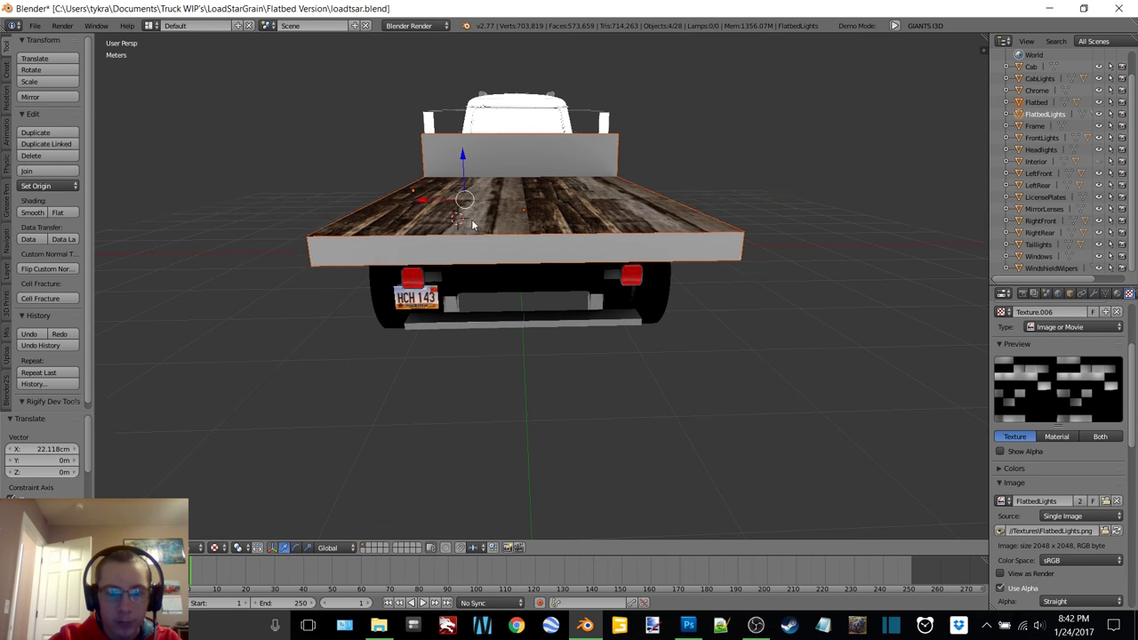
{"action": "middle_click_drag", "start_coordinate": [473, 225], "coordinate": [559, 271]}
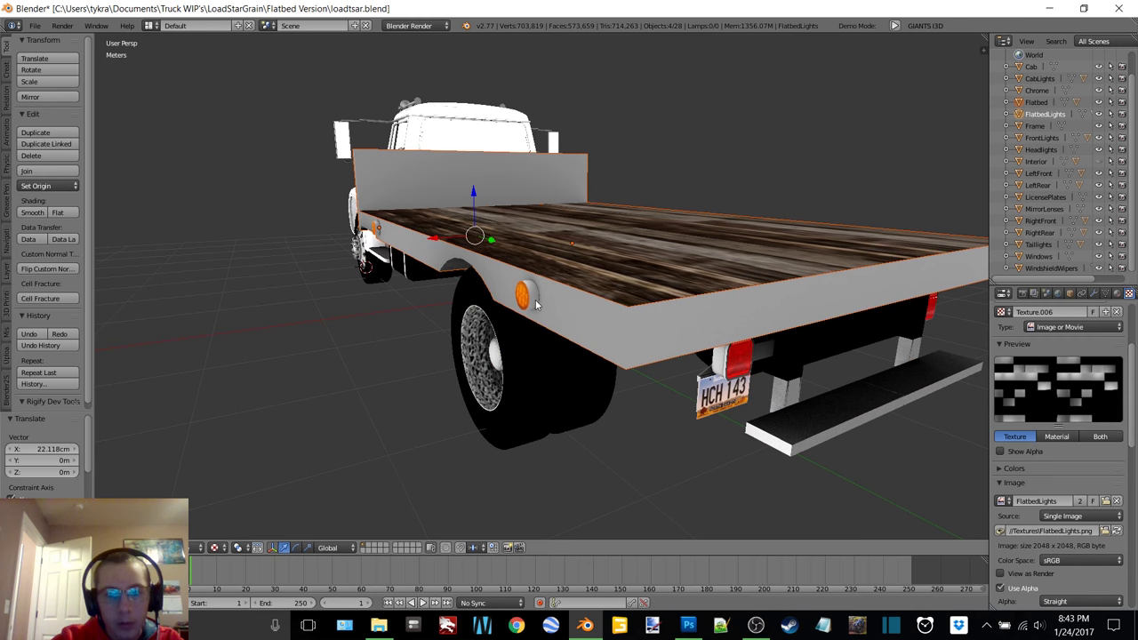
- Delete the old flatbed and its wood deck, keeping the side lights
{"action": "right_click", "coordinate": [602, 322]}
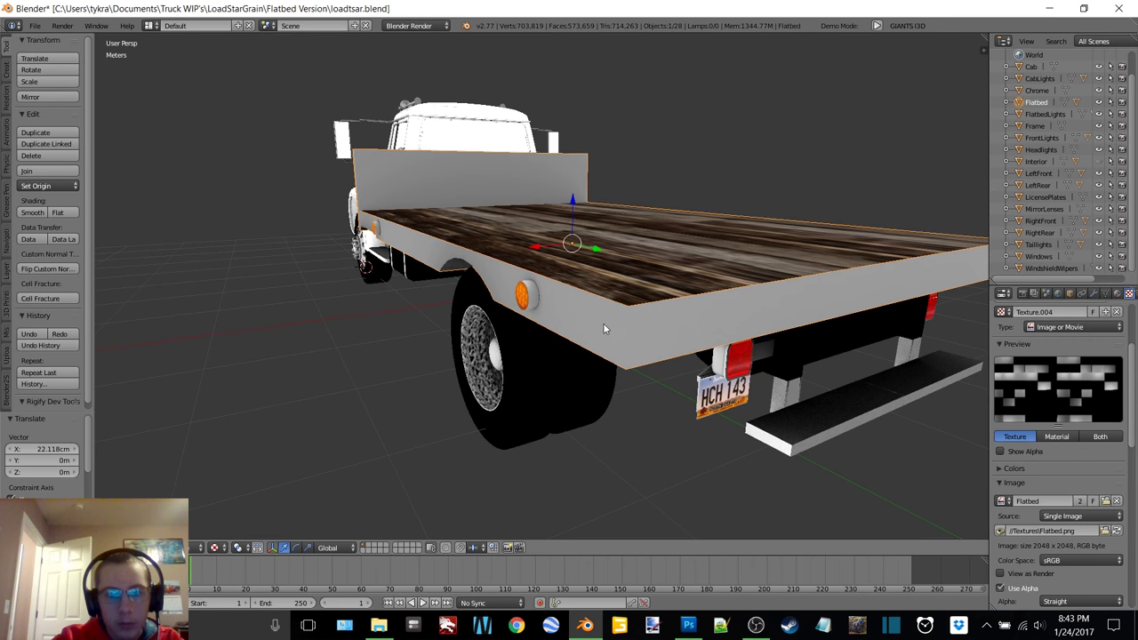
{"action": "right_click", "coordinate": [625, 264], "text": "shift"}
{"action": "key", "text": "x"}
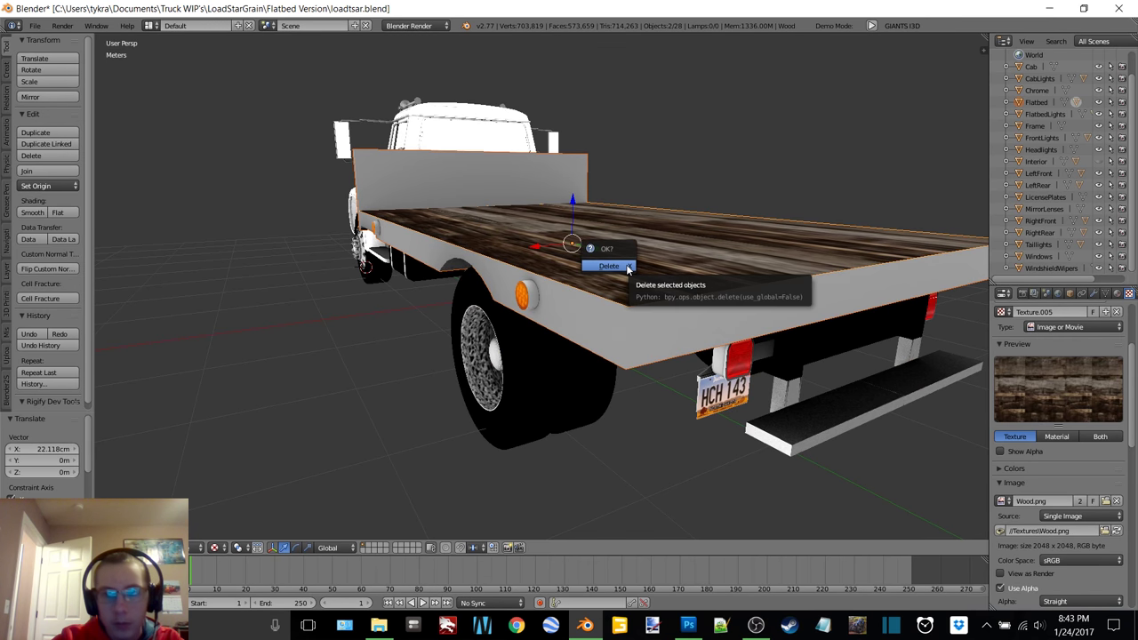
{"action": "left_click", "coordinate": [626, 266]}
{"action": "middle_click_drag", "start_coordinate": [626, 266], "coordinate": [575, 279]}
- Add a cube and place it over the frame behind the cab, moving it 2.708 m along Y and -1.604 m along X
{"action": "key", "text": "shift+a"}
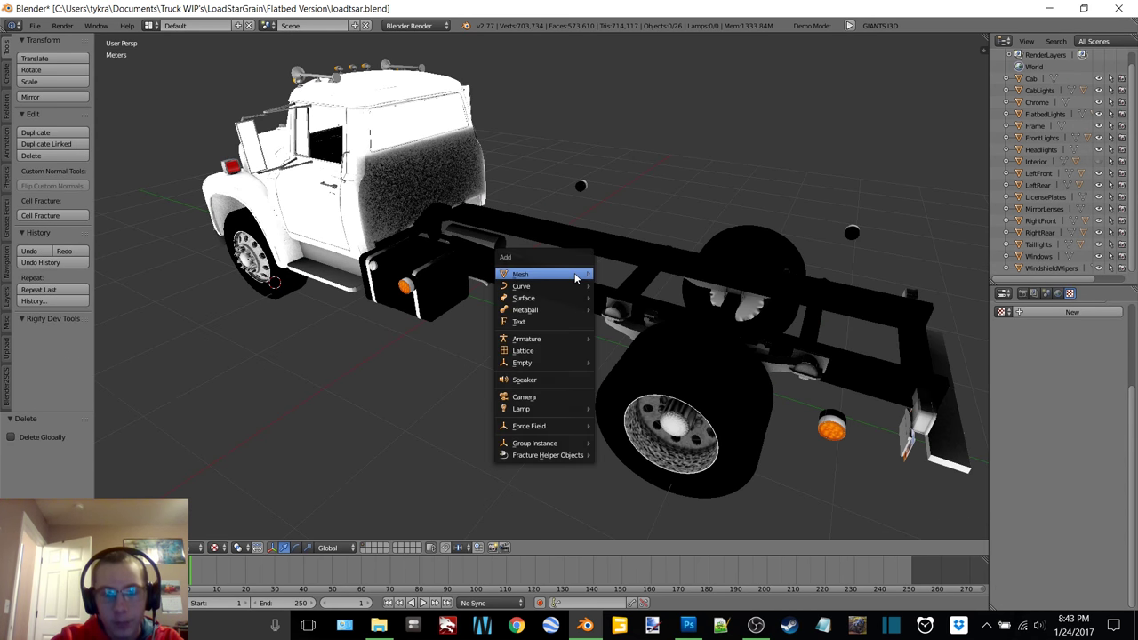
{"action": "mouse_move", "coordinate": [582, 280]}
{"action": "left_click", "coordinate": [617, 287]}
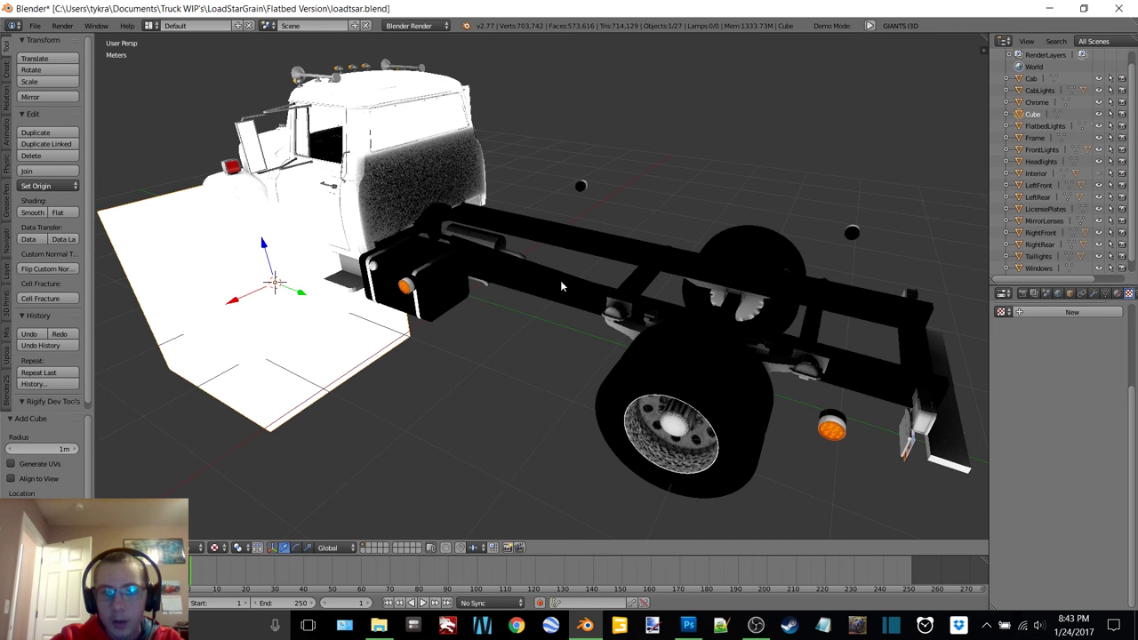
{"action": "mouse_move", "coordinate": [343, 343]}
{"action": "middle_mouse_down"}
{"action": "mouse_move", "coordinate": [377, 341]}
{"action": "mouse_move", "coordinate": [364, 341]}
{"action": "middle_mouse_up"}
{"action": "left_click_drag", "start_coordinate": [271, 327], "coordinate": [515, 349]}
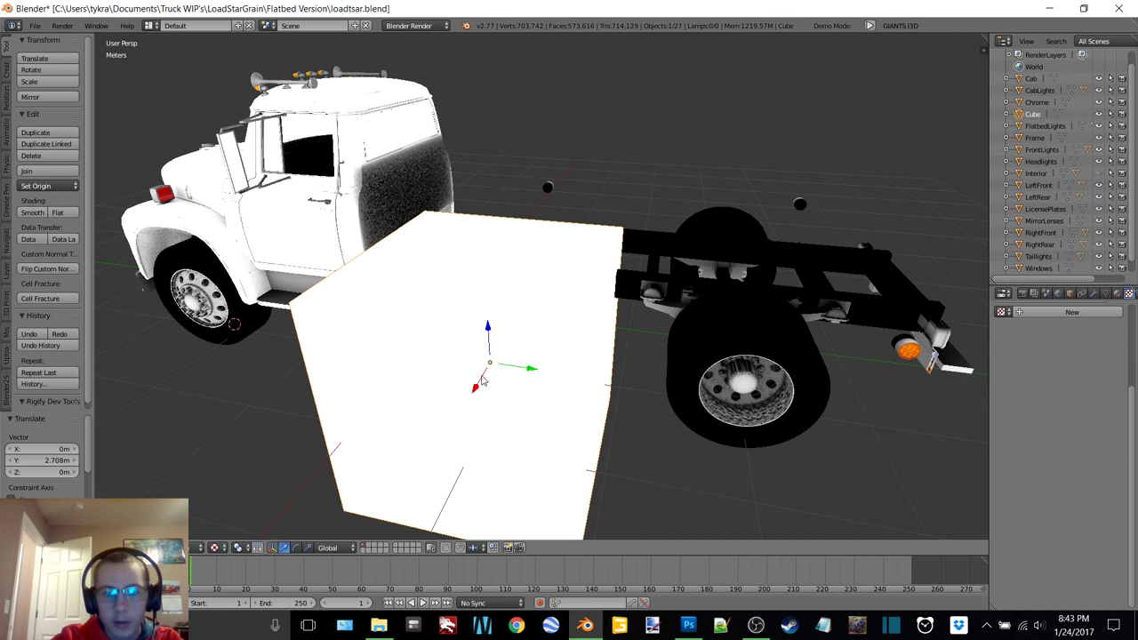
{"action": "key", "text": "g"}
{"action": "key", "text": "x"}
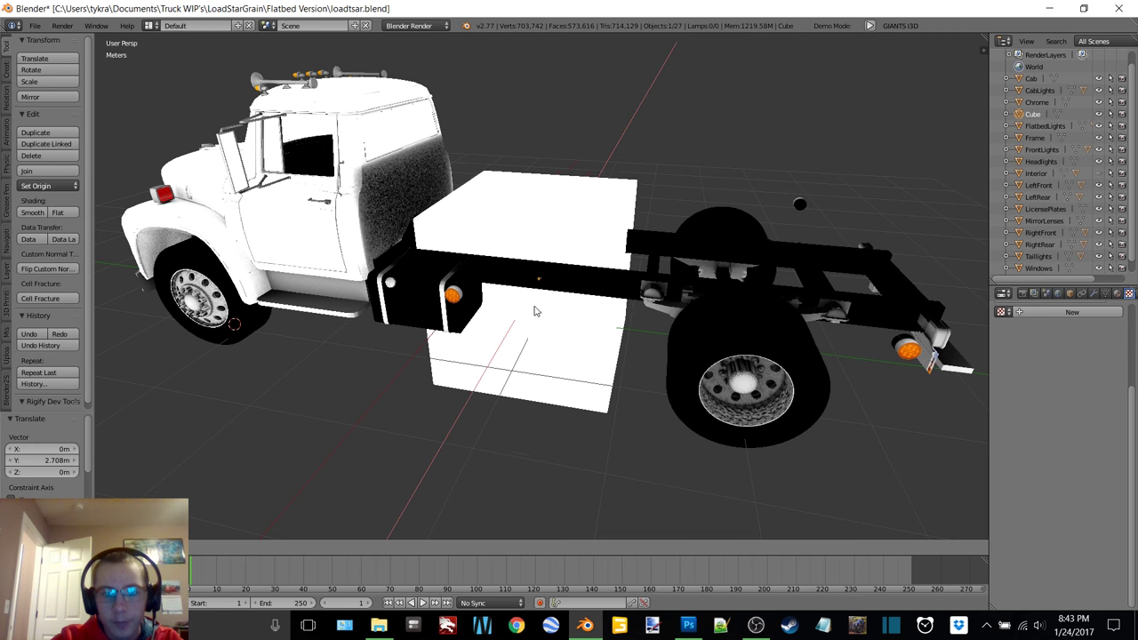
{"action": "left_click", "coordinate": [531, 310]}
- Switch to solid shading and, in Edit Mode, raise the cube's bottom face 1.481 m along Z
{"action": "key", "text": "z"}
{"action": "left_click", "coordinate": [522, 377]}
{"action": "middle_click_drag", "start_coordinate": [521, 305], "coordinate": [565, 299]}
{"action": "scroll", "coordinate": [564, 303], "scroll_direction": "up", "scroll_amount": 2}
{"action": "key", "text": "Tab"}
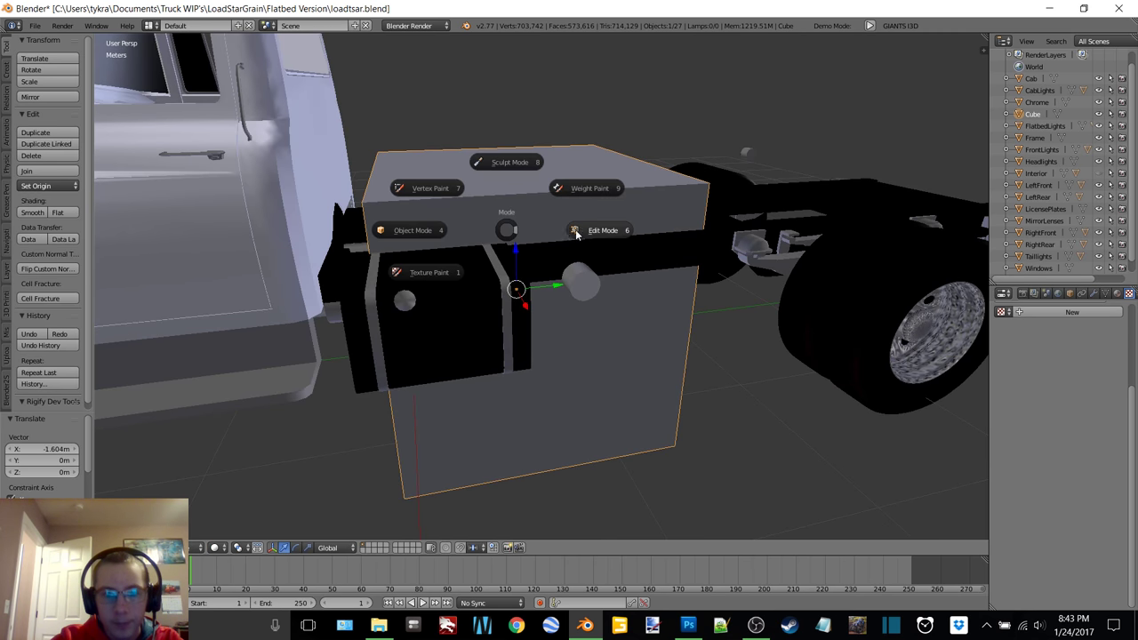
{"action": "left_click", "coordinate": [565, 233]}
{"action": "middle_click_drag", "start_coordinate": [538, 343], "coordinate": [515, 384]}
{"action": "right_click", "coordinate": [518, 370]}
{"action": "key", "text": "g"}
{"action": "key", "text": "z"}
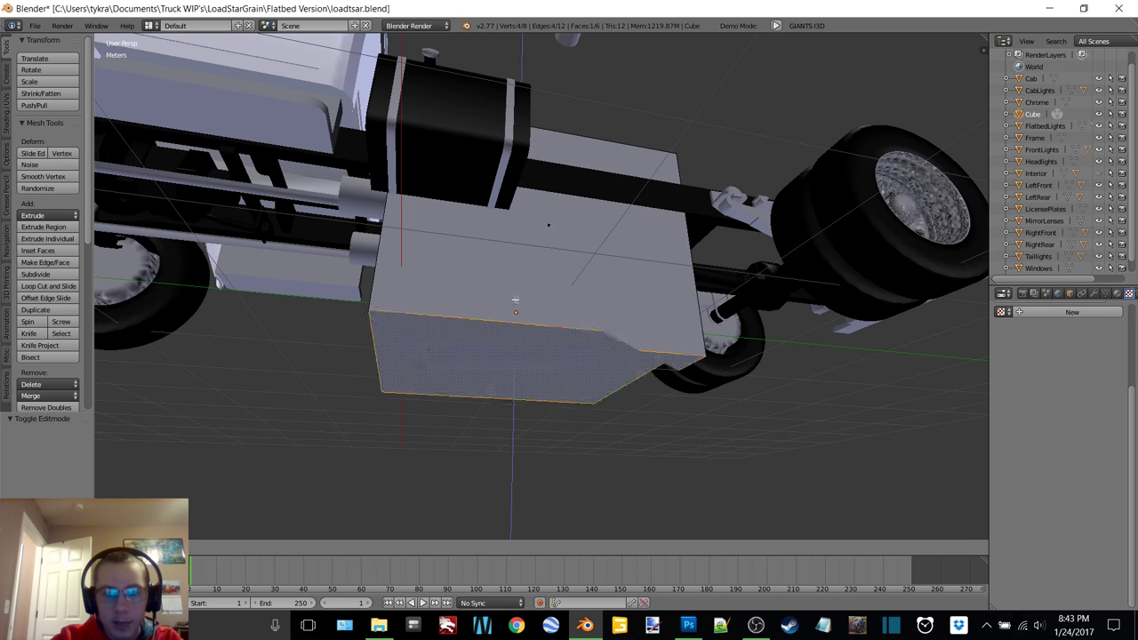
{"action": "left_click", "coordinate": [518, 168]}
- Fine-tune the height of the block's bottom face along Z to sit on the frame rails
{"action": "middle_click_drag", "start_coordinate": [520, 170], "coordinate": [512, 257]}
{"action": "scroll", "coordinate": [542, 240], "scroll_direction": "up", "scroll_amount": 2}
{"action": "key", "text": "g"}
{"action": "key", "text": "z"}
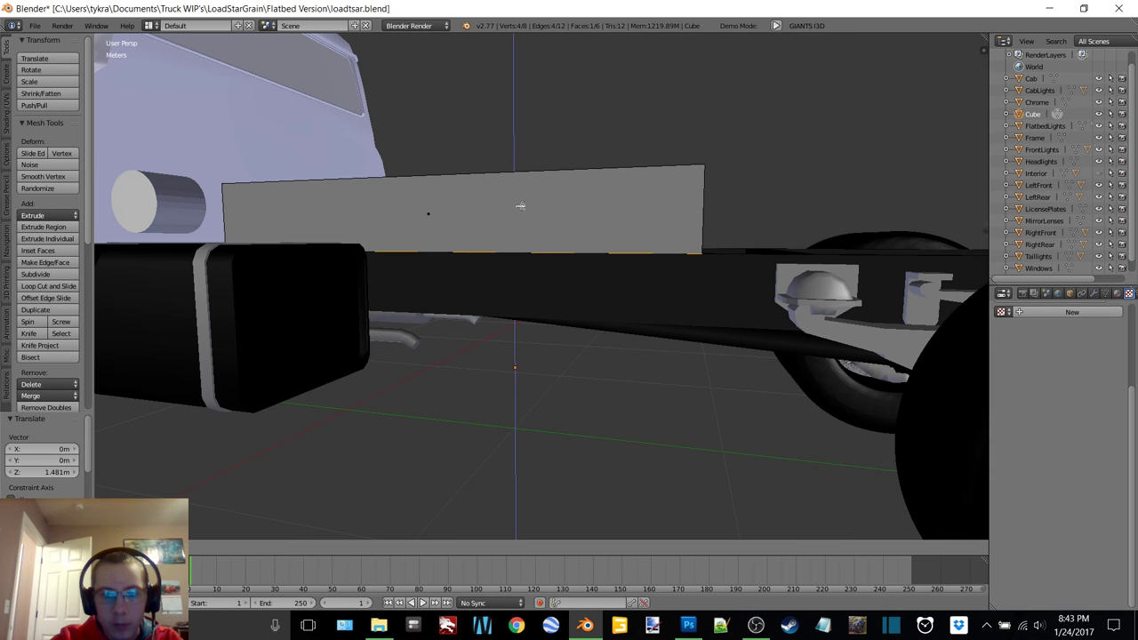
{"action": "left_click", "coordinate": [574, 233]}
- Extend the bed's rear face along Y by 2.216 m plus another 31.662 cm to reach the end of the frame
{"action": "middle_click_drag", "start_coordinate": [574, 234], "coordinate": [615, 282]}
{"action": "scroll", "coordinate": [540, 251], "scroll_direction": "down", "scroll_amount": 5}
{"action": "left_click_drag", "start_coordinate": [657, 260], "coordinate": [900, 341]}
{"action": "middle_click_drag", "start_coordinate": [737, 374], "coordinate": [611, 262], "text": "shift"}
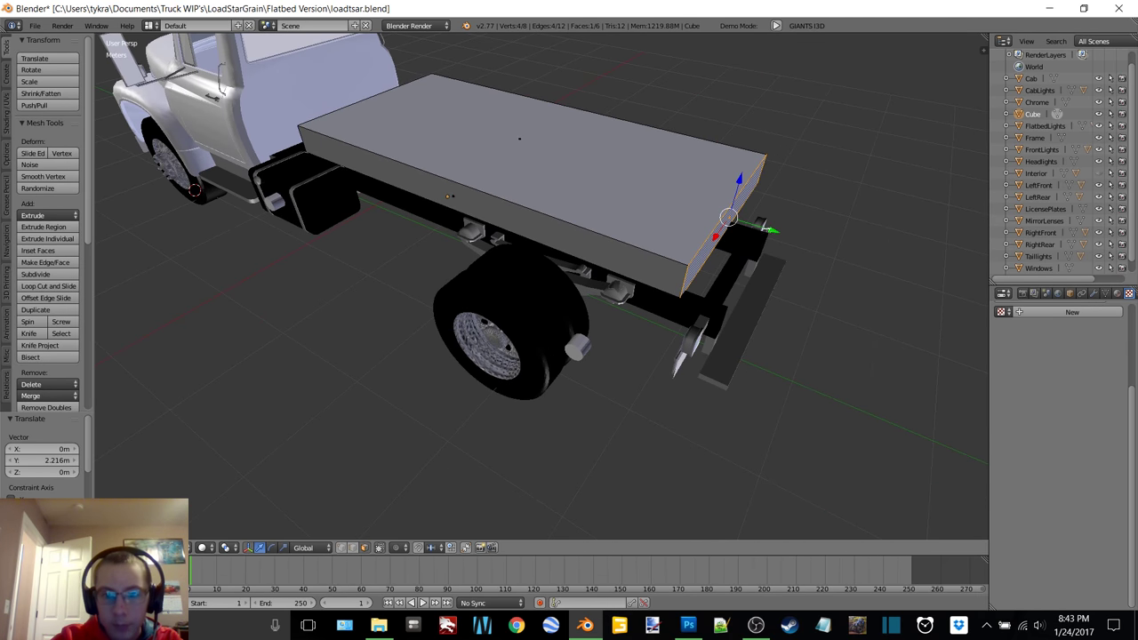
{"action": "left_click_drag", "start_coordinate": [765, 227], "coordinate": [795, 234]}
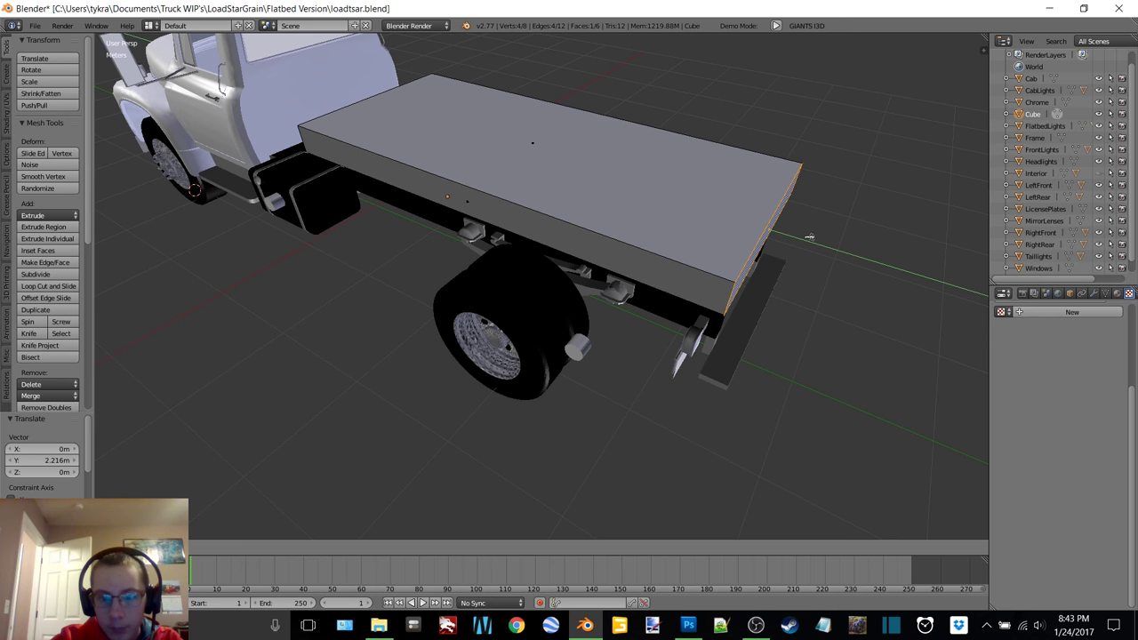
{"action": "left_click", "coordinate": [808, 236]}
- Move the bed's front face -20.195 cm along Y towards the cab
{"action": "middle_click_drag", "start_coordinate": [809, 236], "coordinate": [524, 268]}
{"action": "scroll", "coordinate": [522, 254], "scroll_direction": "up", "scroll_amount": 3}
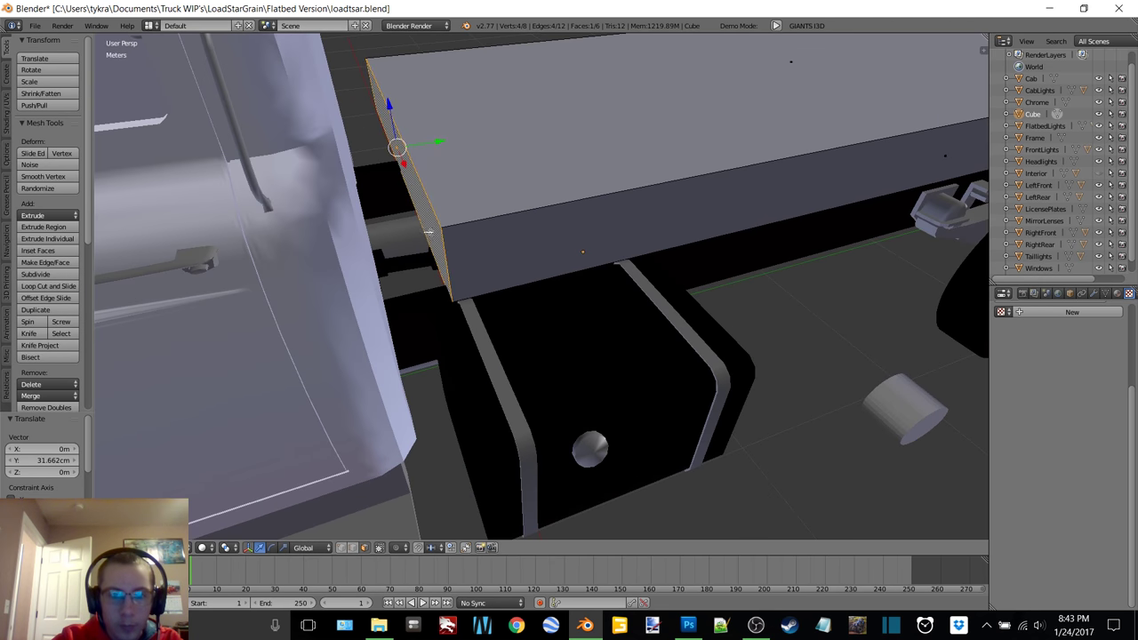
{"action": "left_click_drag", "start_coordinate": [437, 141], "coordinate": [405, 153]}
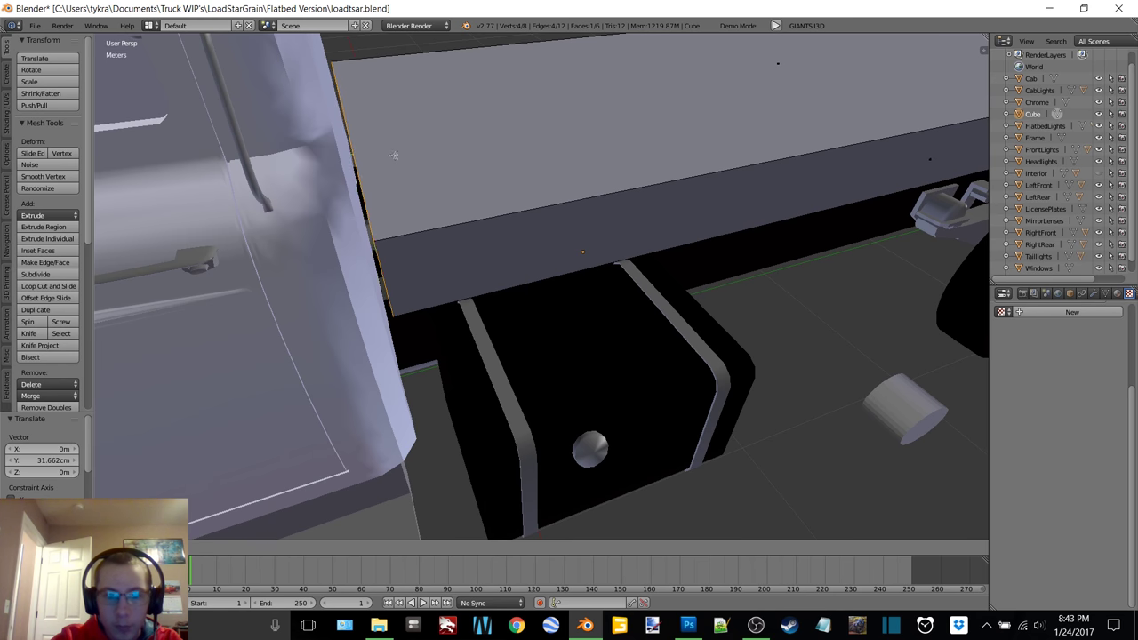
- Widen the bed by moving the side face above the fuel tank 92.482 cm along X
{"action": "right_click", "coordinate": [499, 267]}
{"action": "middle_click_drag", "start_coordinate": [604, 270], "coordinate": [392, 292]}
{"action": "scroll", "coordinate": [507, 266], "scroll_direction": "down", "scroll_amount": 6}
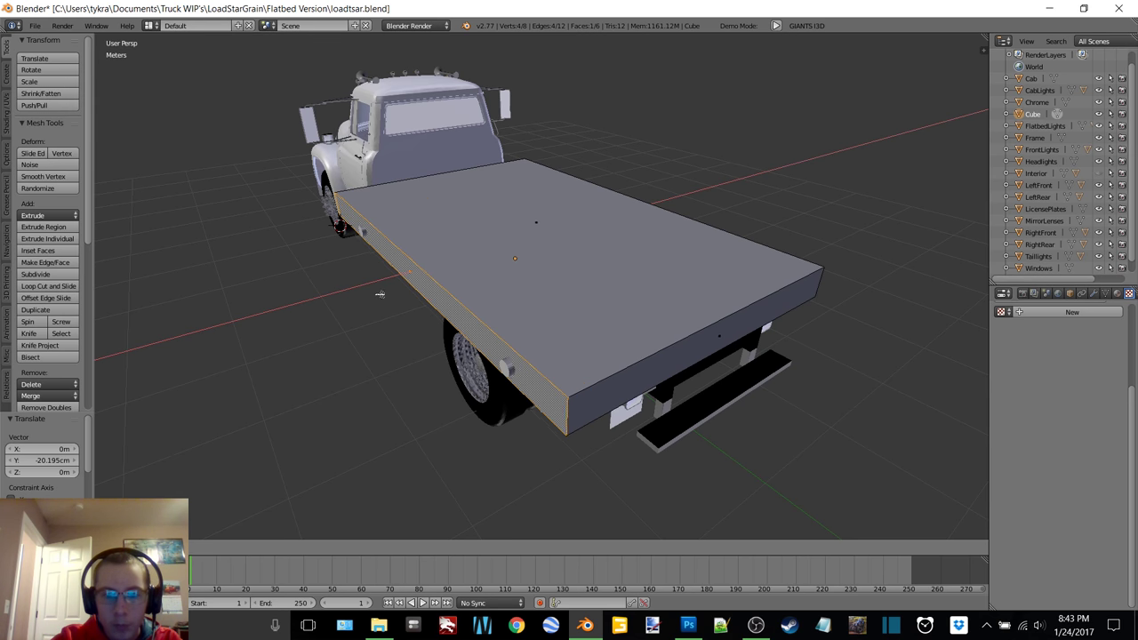
{"action": "left_click", "coordinate": [382, 294]}
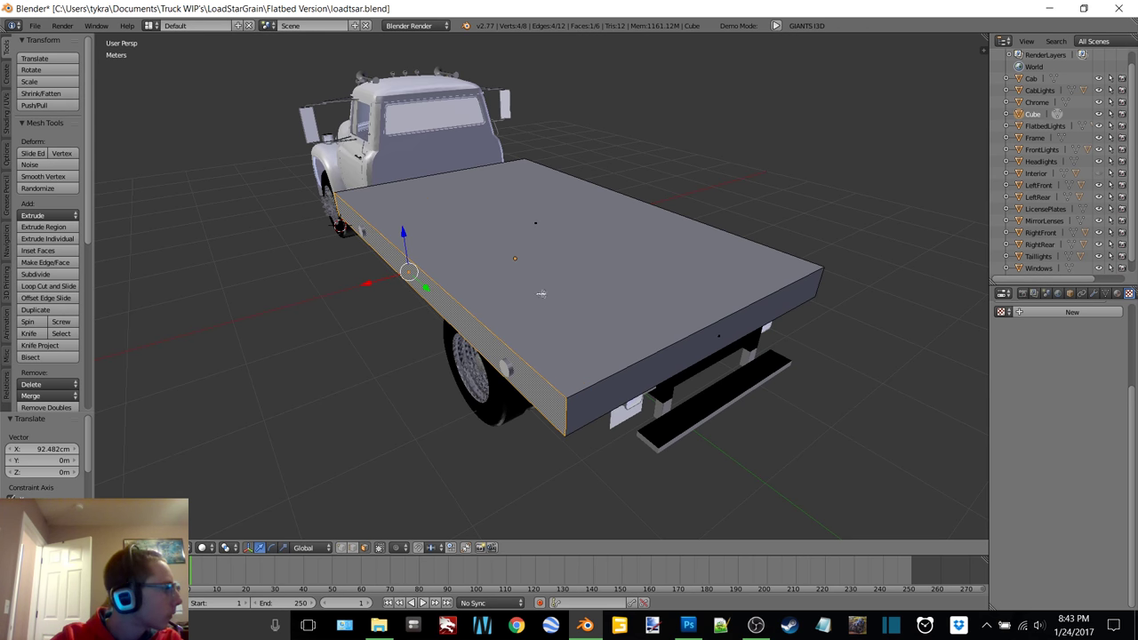
- Move the bed's opposite side face -5.174 cm along X
{"action": "middle_click_drag", "start_coordinate": [546, 288], "coordinate": [524, 221]}
{"action": "right_click", "coordinate": [458, 328]}
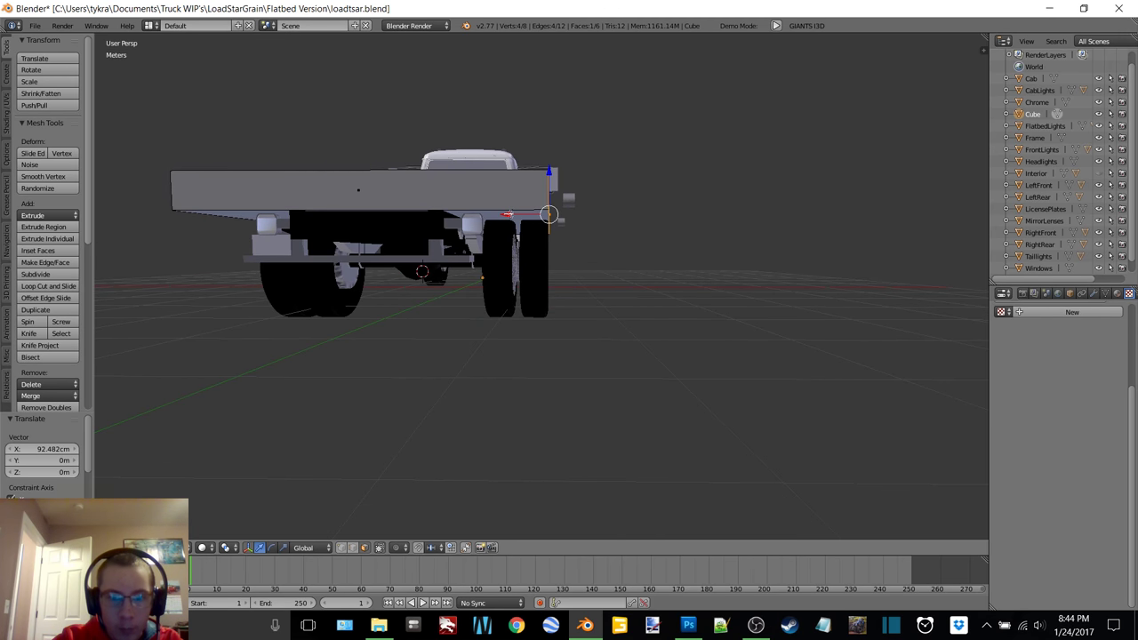
{"action": "left_click_drag", "start_coordinate": [507, 214], "coordinate": [513, 214]}
- Switch to textured shading and add two closely spaced loop cuts across the bed near its cab end
{"action": "middle_click_drag", "start_coordinate": [570, 204], "coordinate": [671, 287]}
{"action": "key", "text": "z"}
{"action": "left_click", "coordinate": [601, 237]}
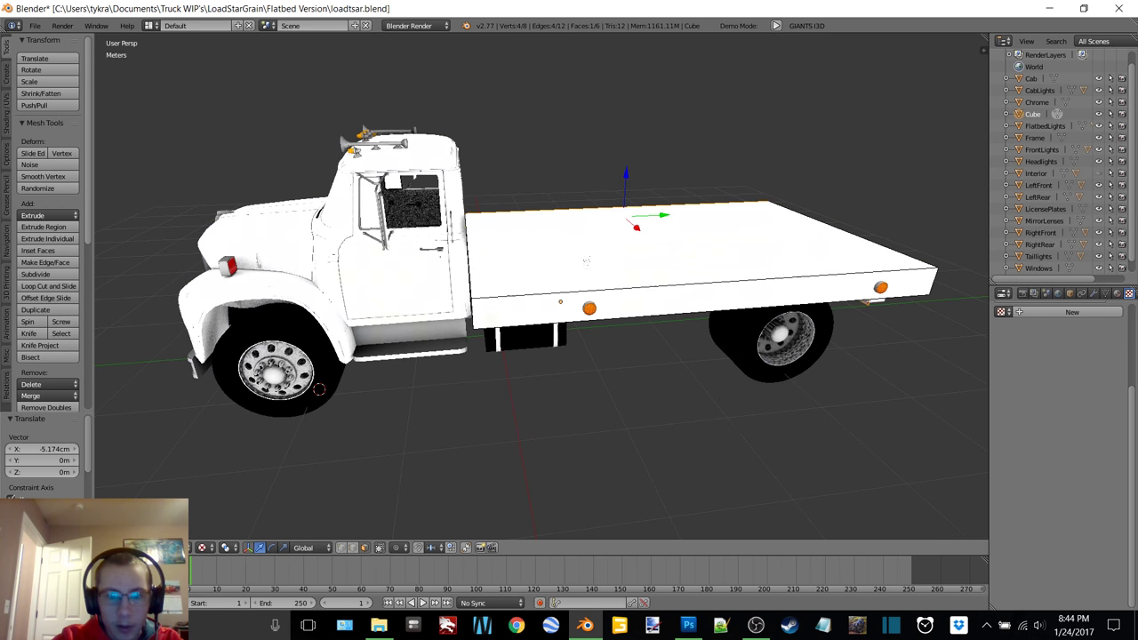
{"action": "scroll", "coordinate": [572, 303], "scroll_direction": "up", "scroll_amount": 3}
{"action": "scroll", "coordinate": [572, 303], "scroll_direction": "up", "scroll_amount": 5}
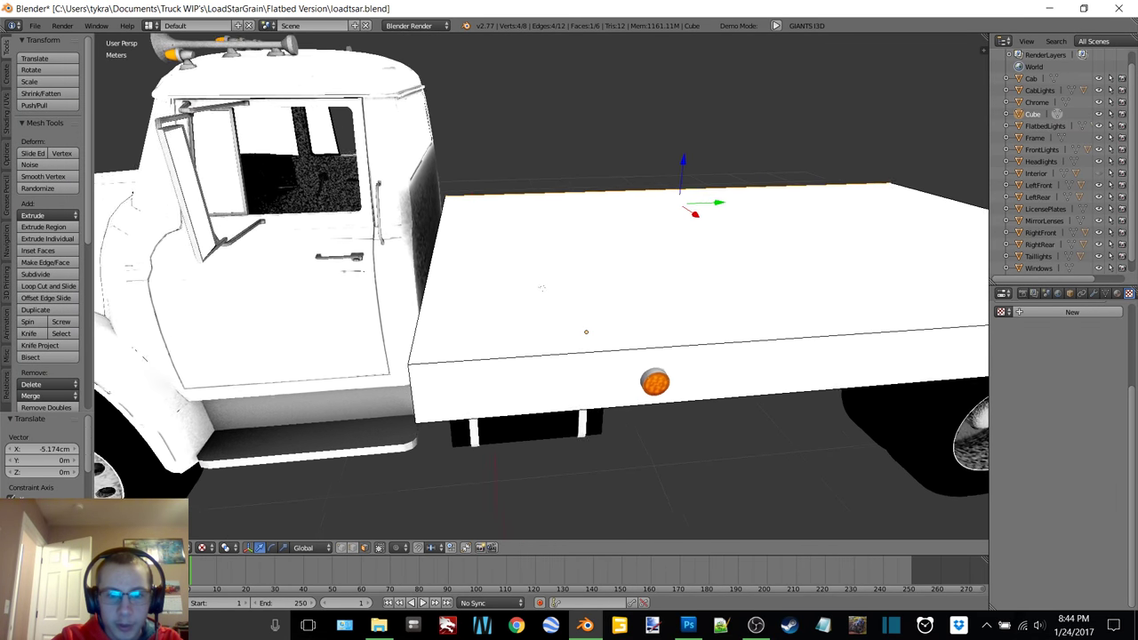
{"action": "key", "text": "ctrl+r"}
{"action": "left_click", "coordinate": [758, 238]}
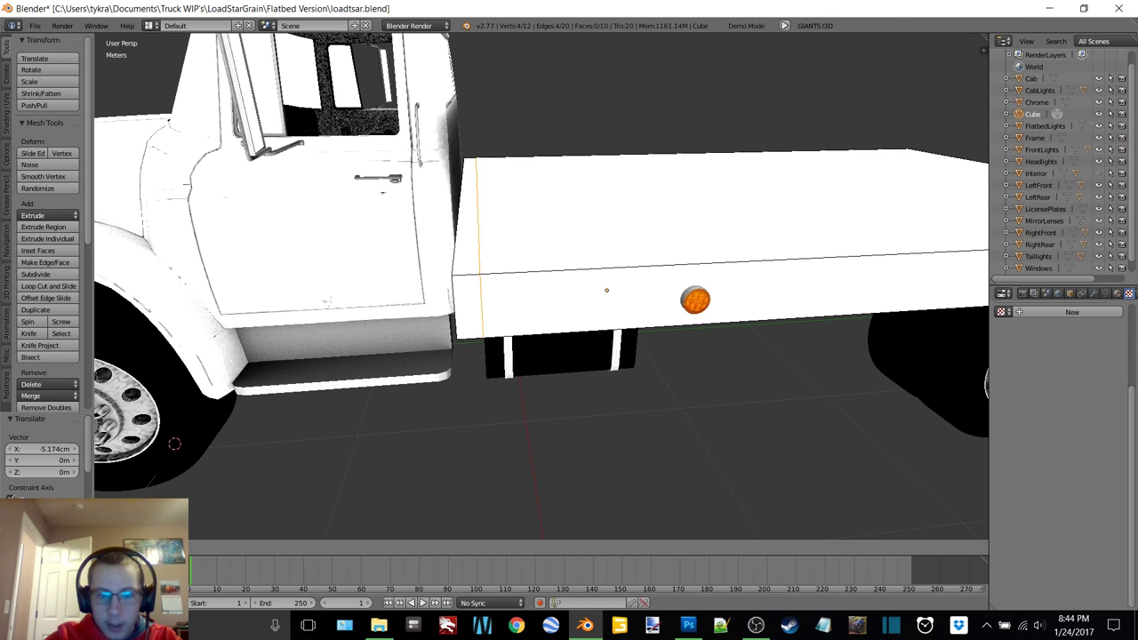
{"action": "key", "text": "Return"}
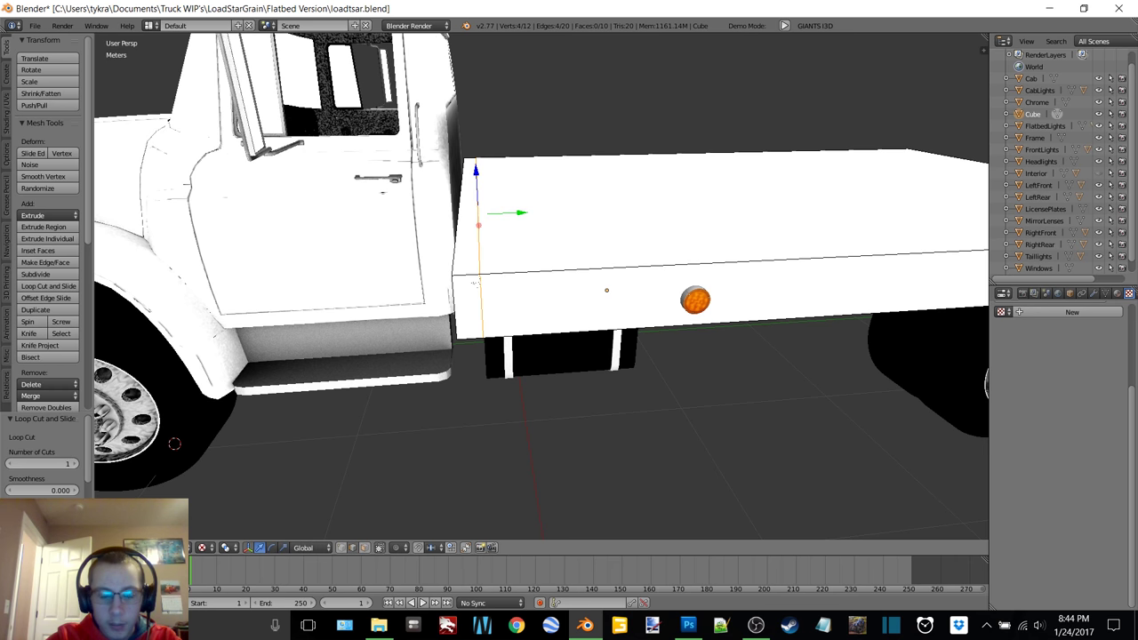
{"action": "key", "text": "ctrl+r"}
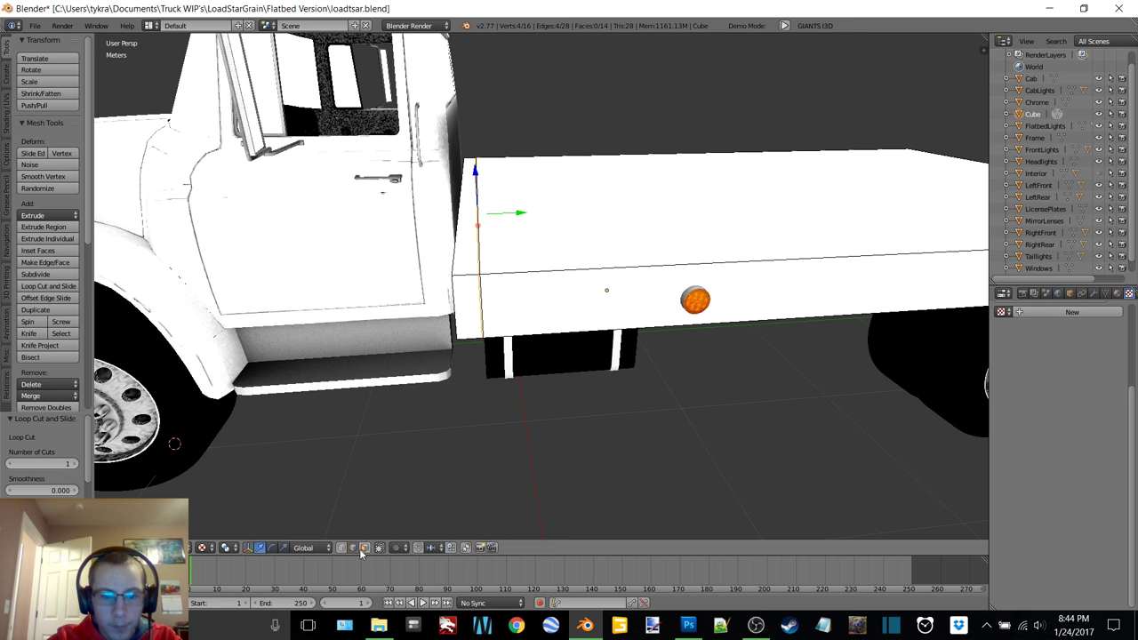
- Raise the top face of the bed's front strip 59.048 cm along Z as a headboard and return to Object Mode
{"action": "middle_click_drag", "start_coordinate": [491, 217], "coordinate": [446, 175]}
{"action": "key", "text": "e"}
{"action": "key", "text": "z"}
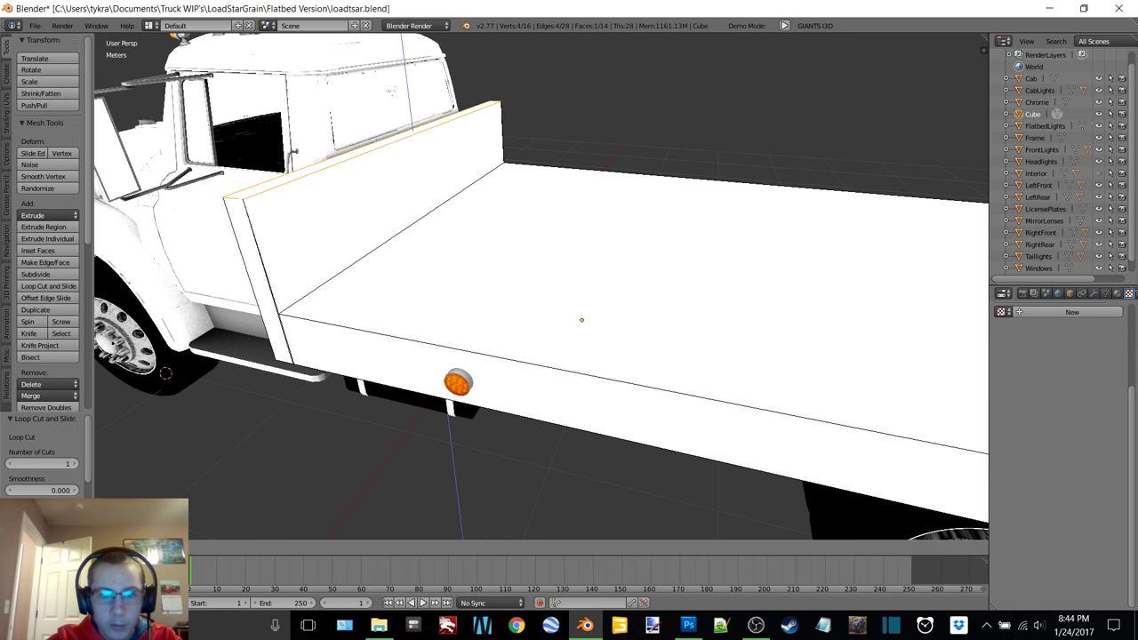
{"action": "left_click", "coordinate": [391, 90]}
{"action": "middle_click_drag", "start_coordinate": [427, 190], "coordinate": [364, 208]}
{"action": "middle_click_drag", "start_coordinate": [271, 252], "coordinate": [435, 214]}
{"action": "key", "text": "Tab"}
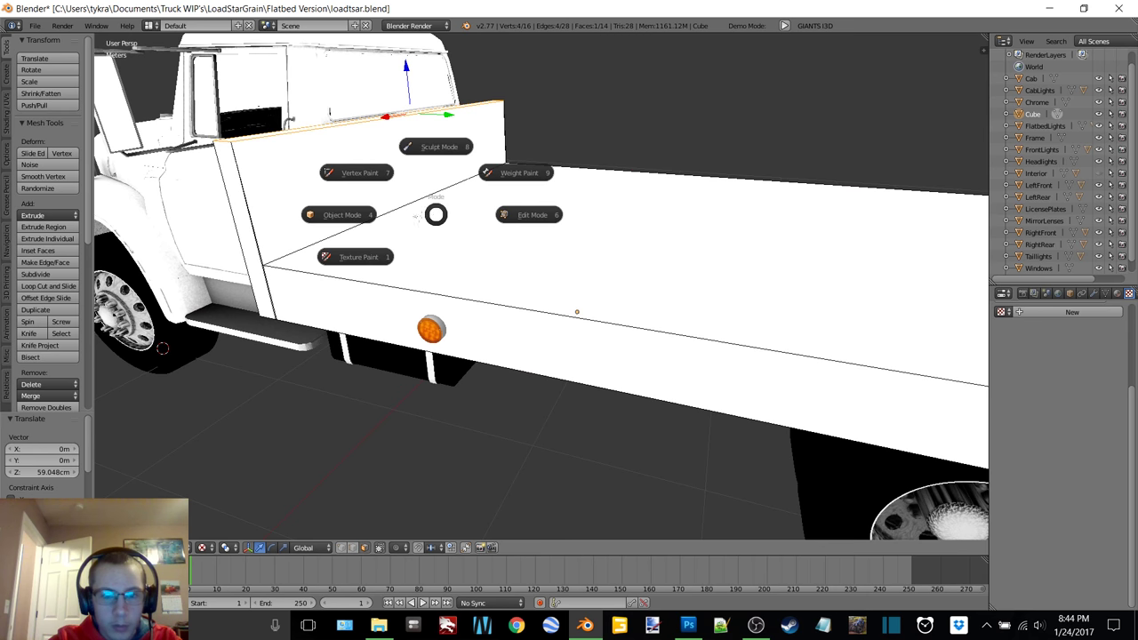
{"action": "left_click", "coordinate": [340, 215]}
{"action": "middle_click_drag", "start_coordinate": [467, 279], "coordinate": [531, 208]}
{"action": "scroll", "coordinate": [579, 300], "scroll_direction": "down", "scroll_amount": 5}
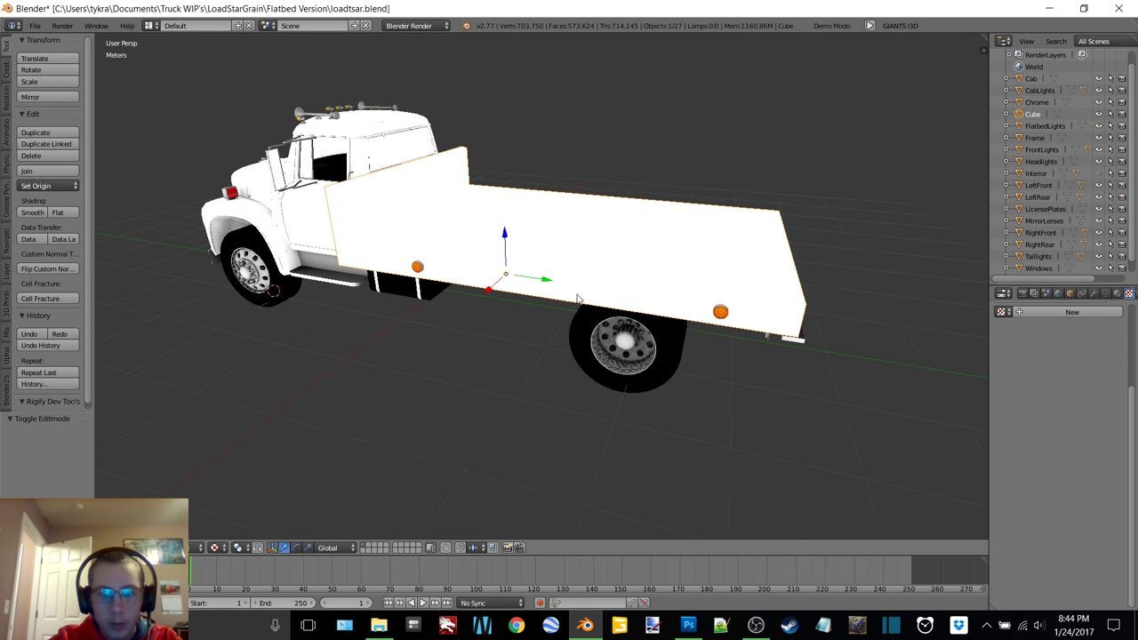
- Select the flatbed side lights and scale them to 0.970 along the X axis
{"action": "middle_click_drag", "start_coordinate": [578, 300], "coordinate": [627, 318]}
{"action": "right_click", "coordinate": [474, 301]}
{"action": "key", "text": "s"}
{"action": "key", "text": "x"}
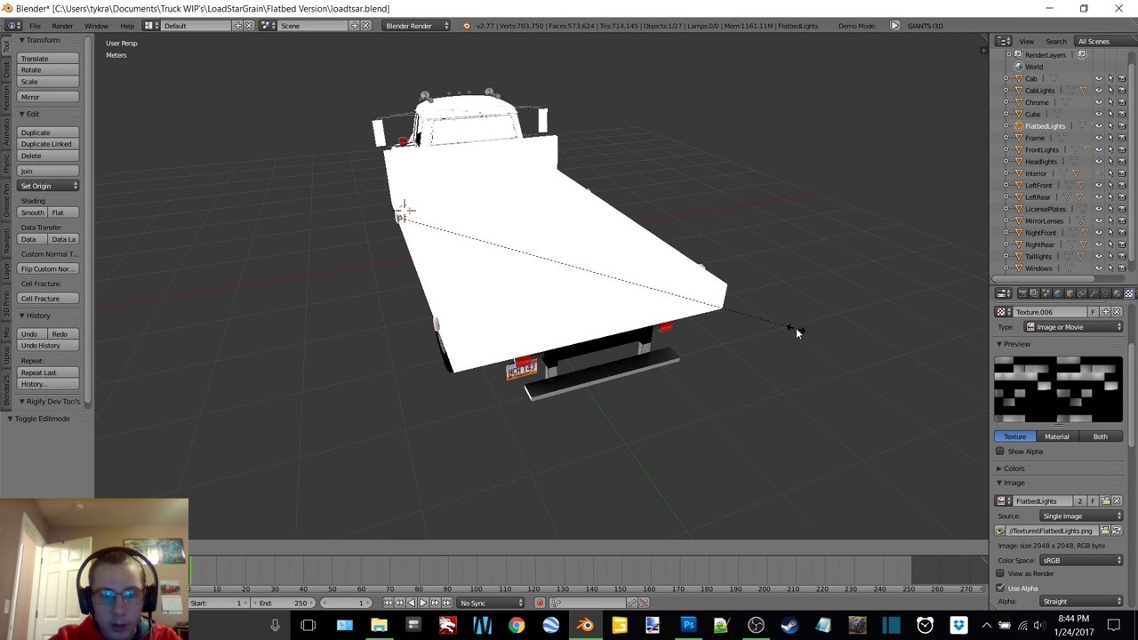
{"action": "left_click", "coordinate": [785, 325]}
- Scale the flatbed side lights by a further 0.985 along X to fit them against the bed's sides
{"action": "middle_click_drag", "start_coordinate": [785, 326], "coordinate": [623, 321]}
{"action": "key", "text": "s"}
{"action": "key", "text": "x"}
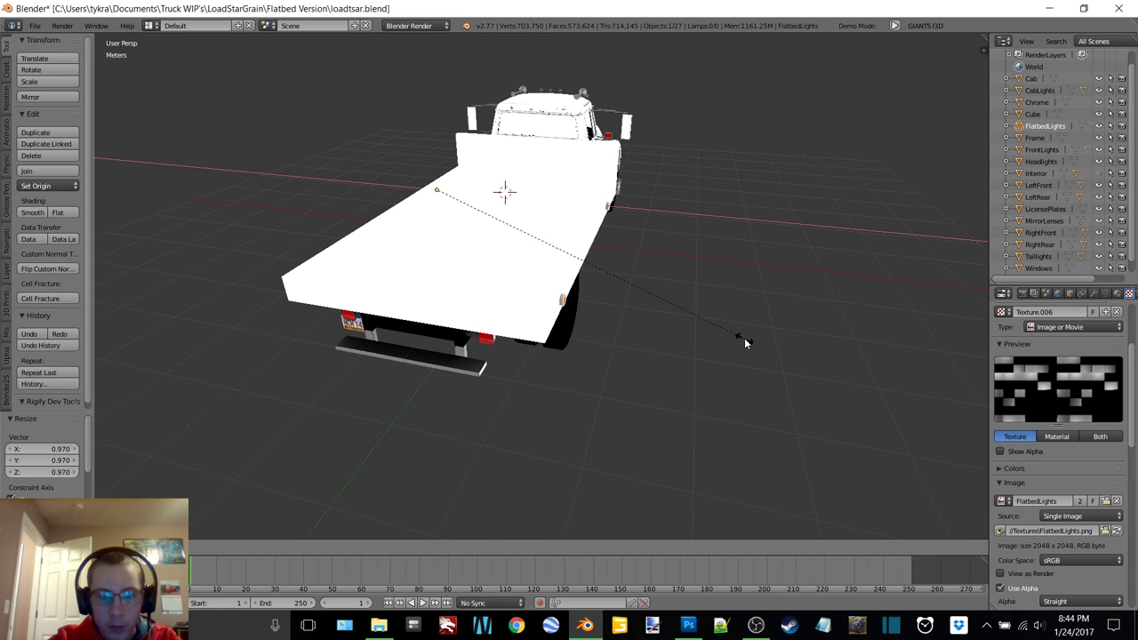
{"action": "left_click", "coordinate": [744, 338]}
{"action": "middle_click_drag", "start_coordinate": [744, 338], "coordinate": [589, 318]}
{"action": "scroll", "coordinate": [591, 319], "scroll_direction": "up", "scroll_amount": 3}
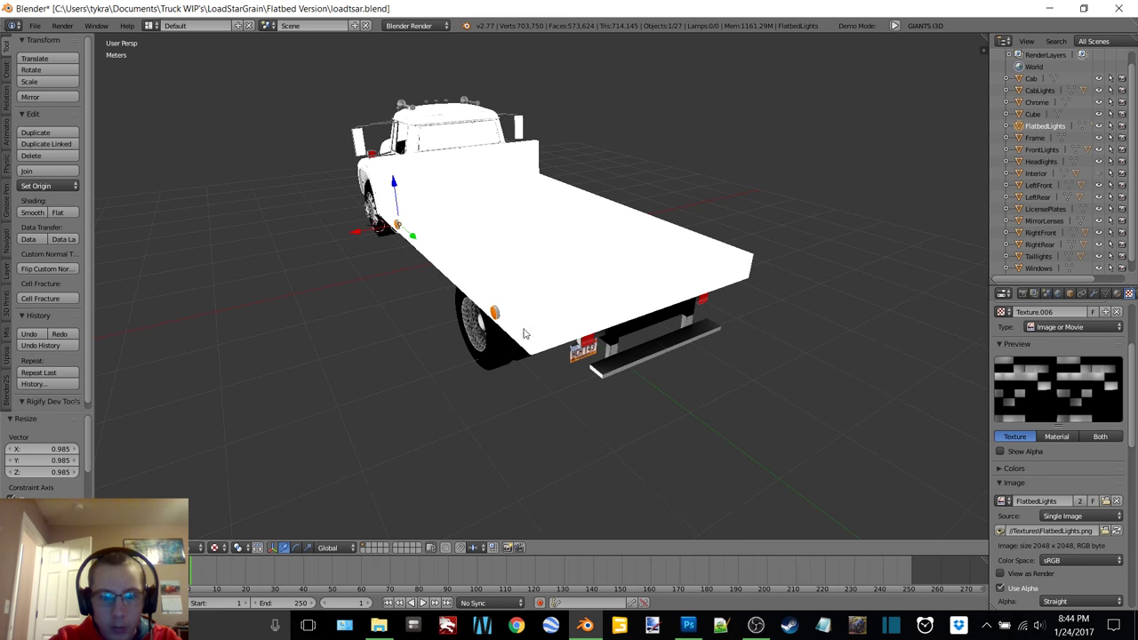
{"action": "left_click_drag", "start_coordinate": [302, 205], "coordinate": [301, 206]}
{"action": "middle_click_drag", "start_coordinate": [507, 296], "coordinate": [531, 305]}
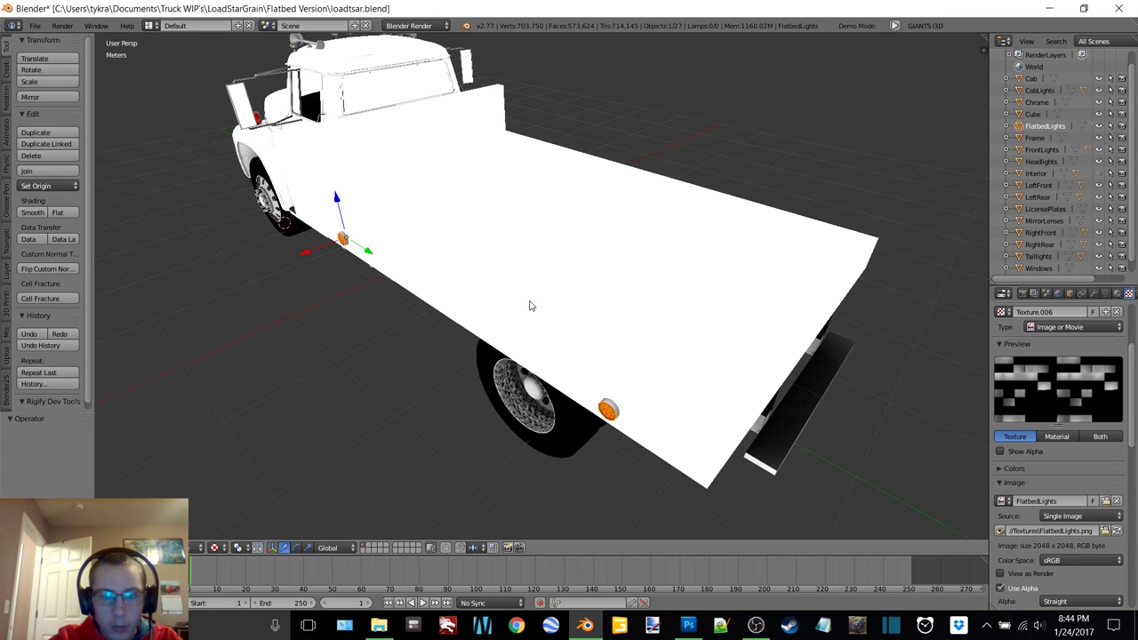
- Select the new bed and open its mesh in Edit Mode
{"action": "right_click", "coordinate": [540, 279]}
{"action": "key", "text": "Tab"}
{"action": "left_click", "coordinate": [609, 279]}
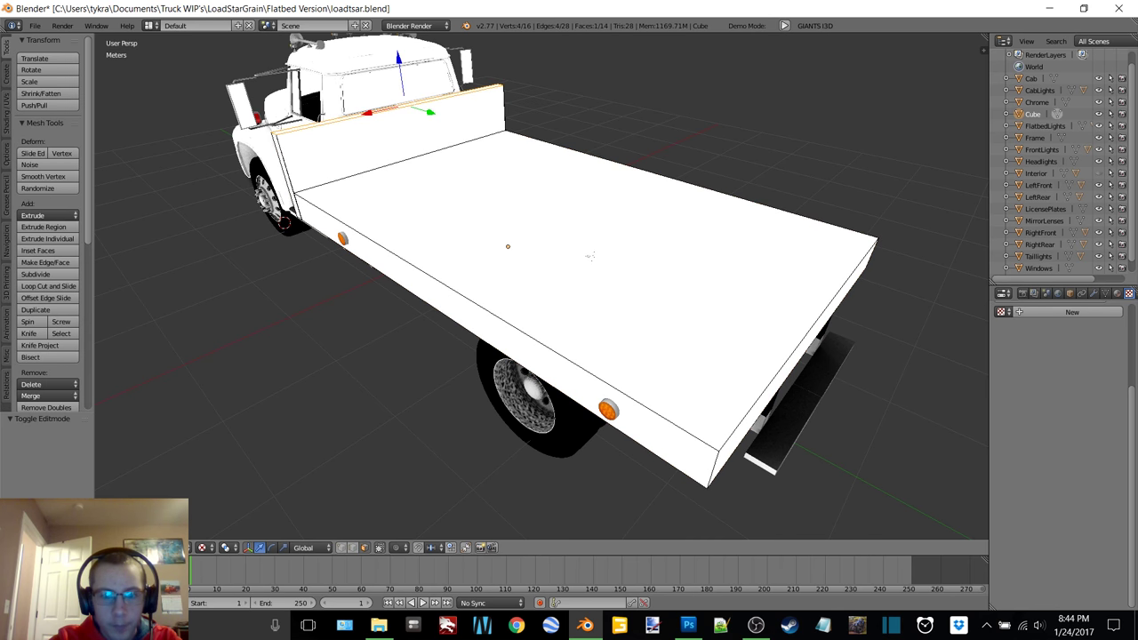
- Separate the top deck face of the flatbed into its own object and return to Object Mode
{"action": "key", "text": "p"}
{"action": "left_click", "coordinate": [589, 256]}
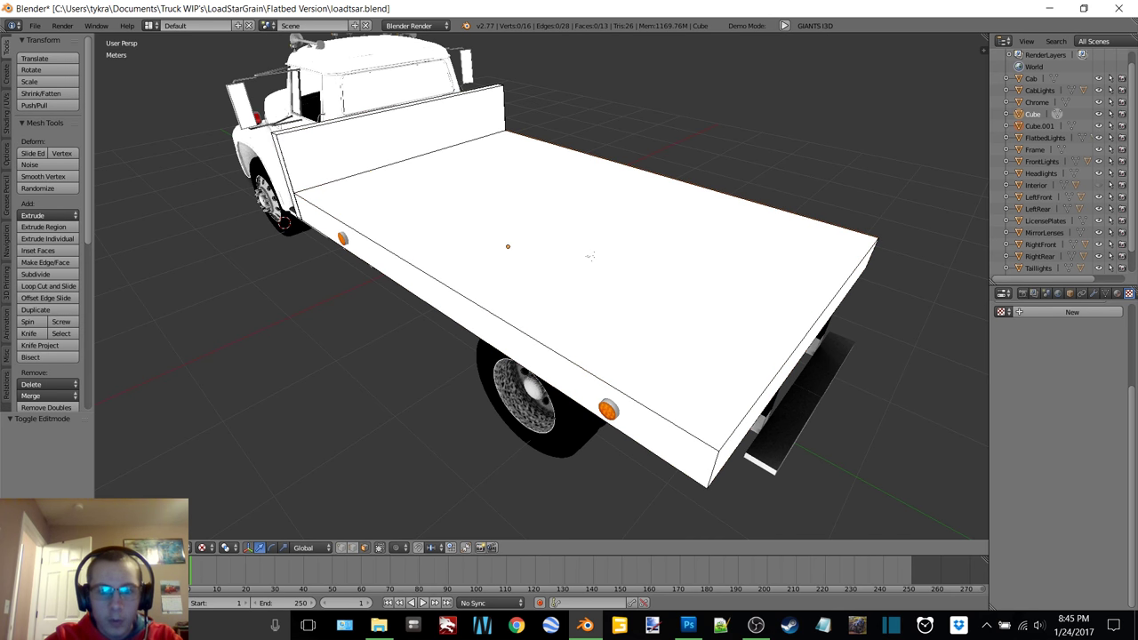
{"action": "key", "text": "Tab"}
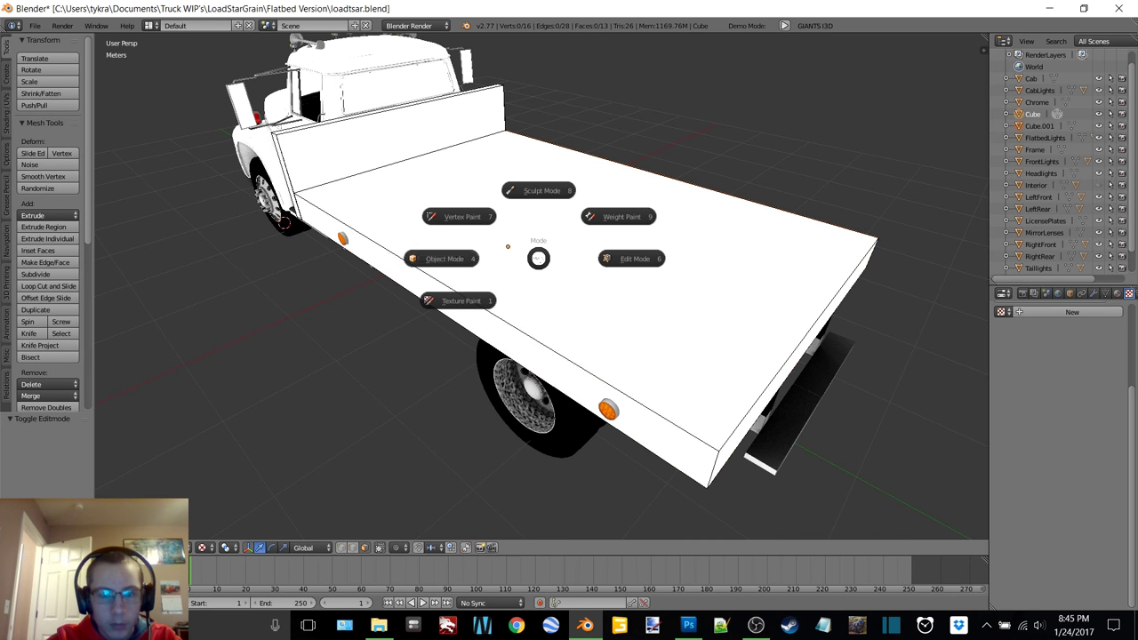
{"action": "left_click", "coordinate": [473, 259]}
{"action": "middle_click_drag", "start_coordinate": [496, 337], "coordinate": [472, 213]}
{"action": "middle_click_drag", "start_coordinate": [549, 229], "coordinate": [571, 242]}
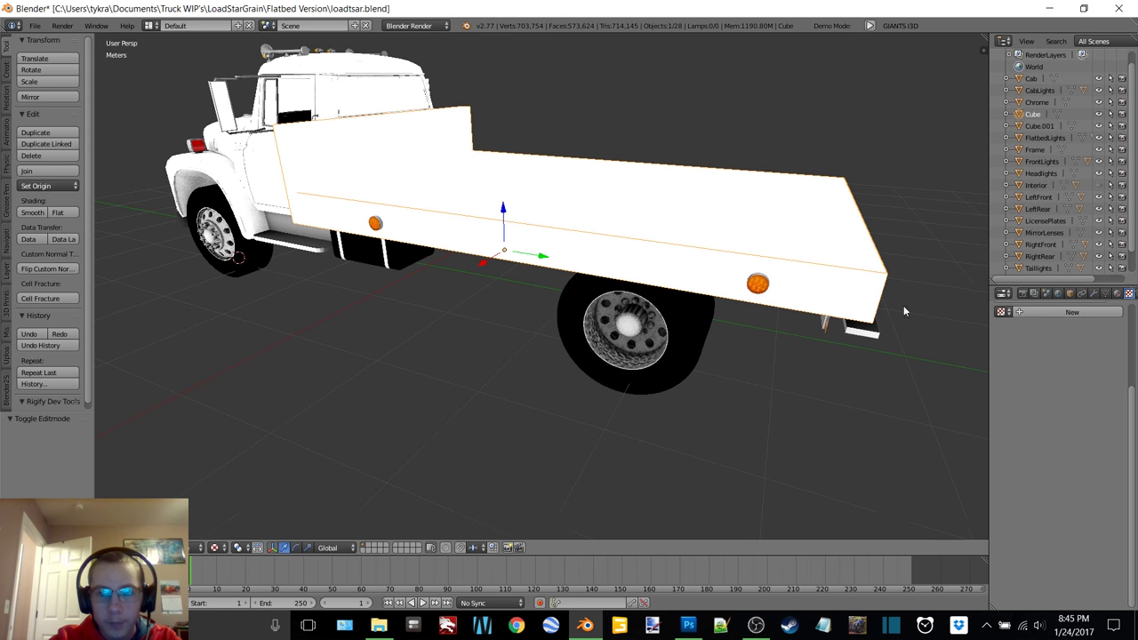
- Create a new material named Flatbed for the flatbed body and darken its diffuse color to hex 5A5A5A
{"action": "scroll", "coordinate": [1117, 347], "scroll_direction": "up", "scroll_amount": 4}
{"action": "left_click", "coordinate": [1118, 294]}
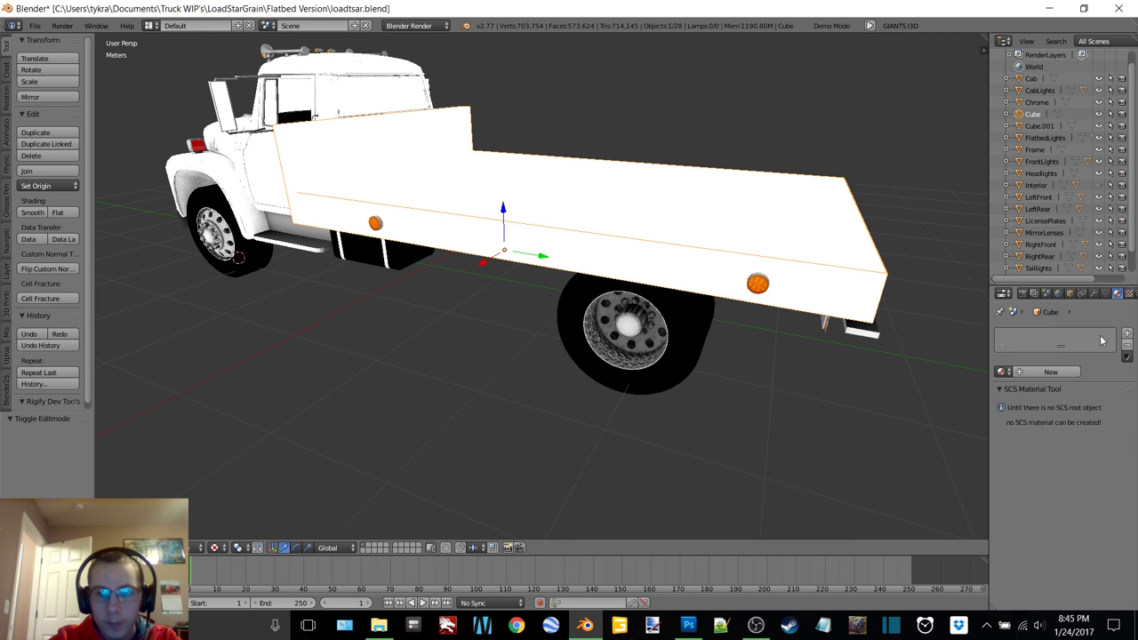
{"action": "left_click", "coordinate": [1052, 373]}
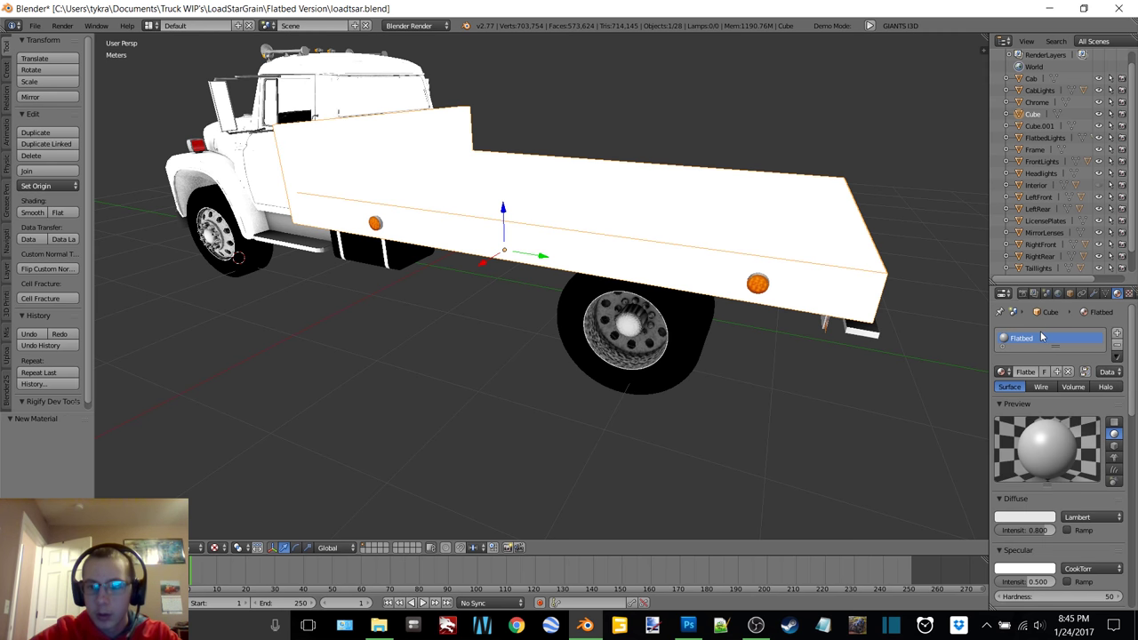
{"action": "left_click", "coordinate": [1027, 518]}
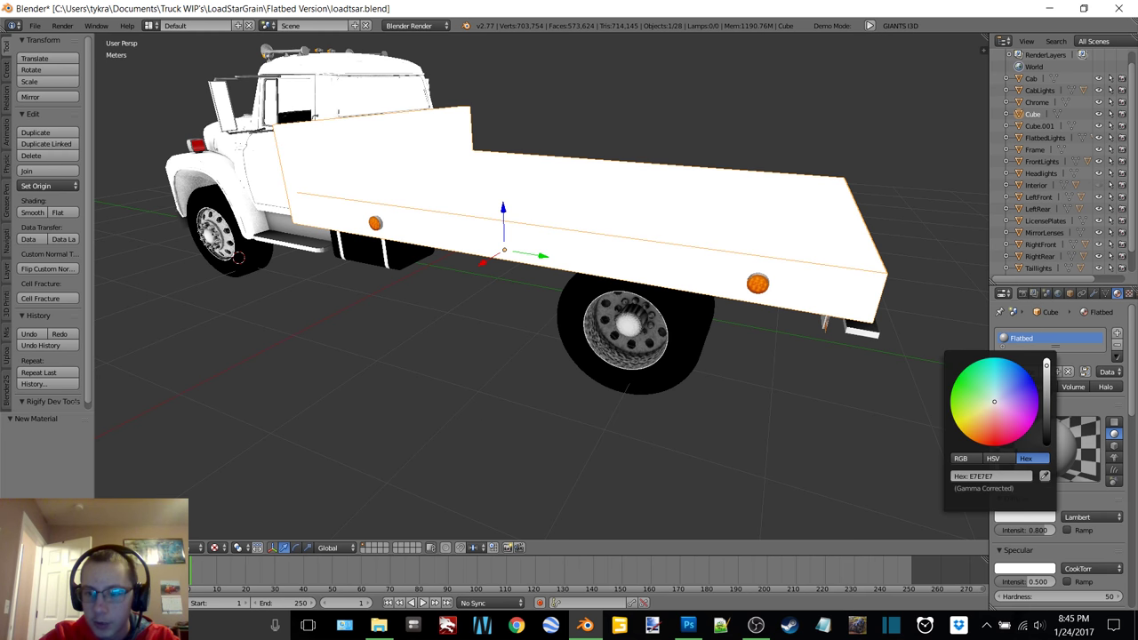
{"action": "left_click_drag", "start_coordinate": [1047, 391], "coordinate": [1046, 399]}
{"action": "left_click", "coordinate": [584, 362]}
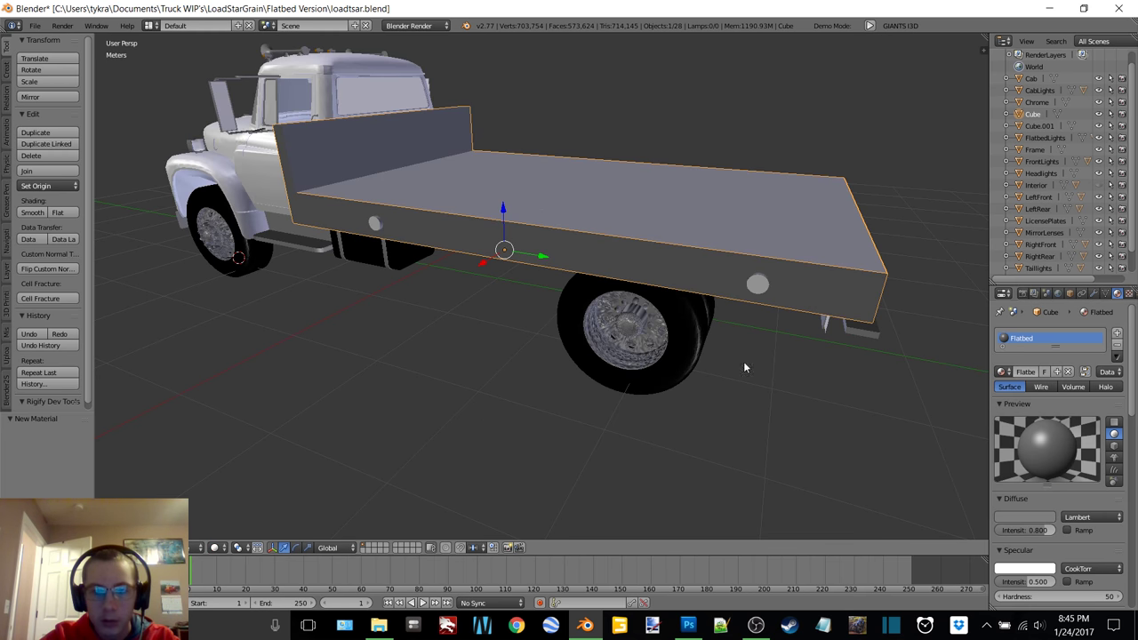
{"action": "left_click", "coordinate": [1032, 518]}
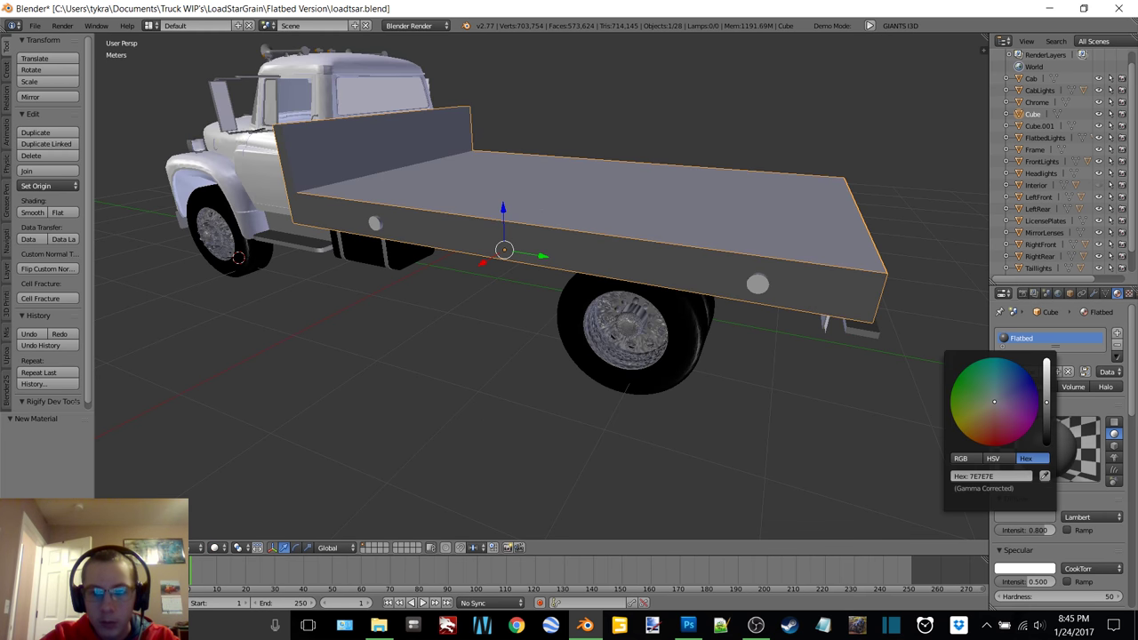
{"action": "left_click_drag", "start_coordinate": [1047, 401], "coordinate": [1046, 410]}
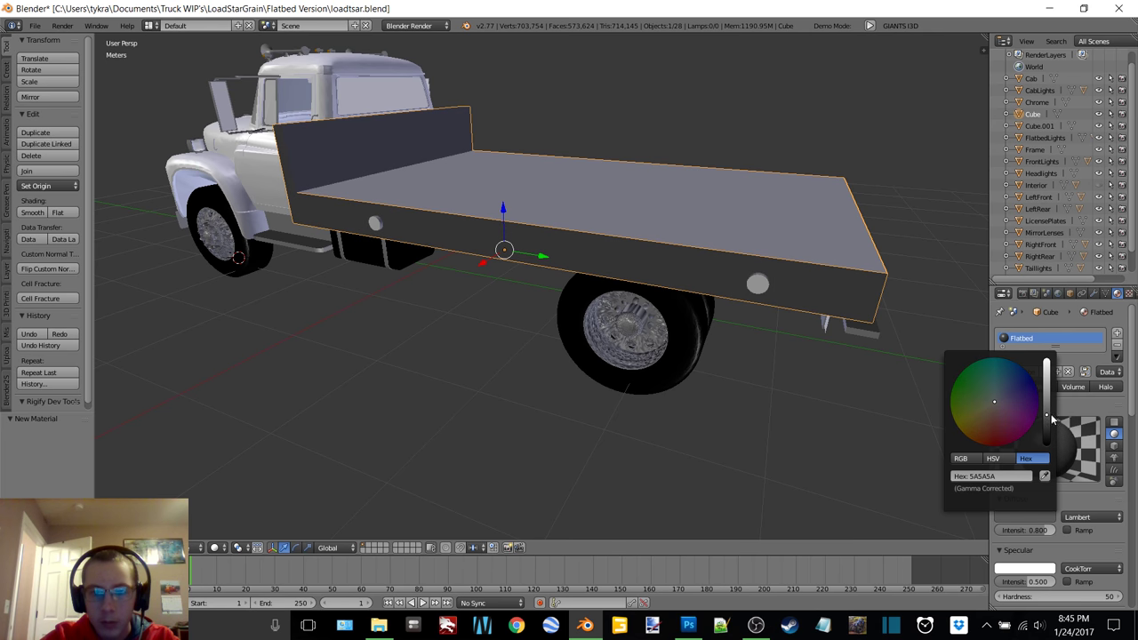
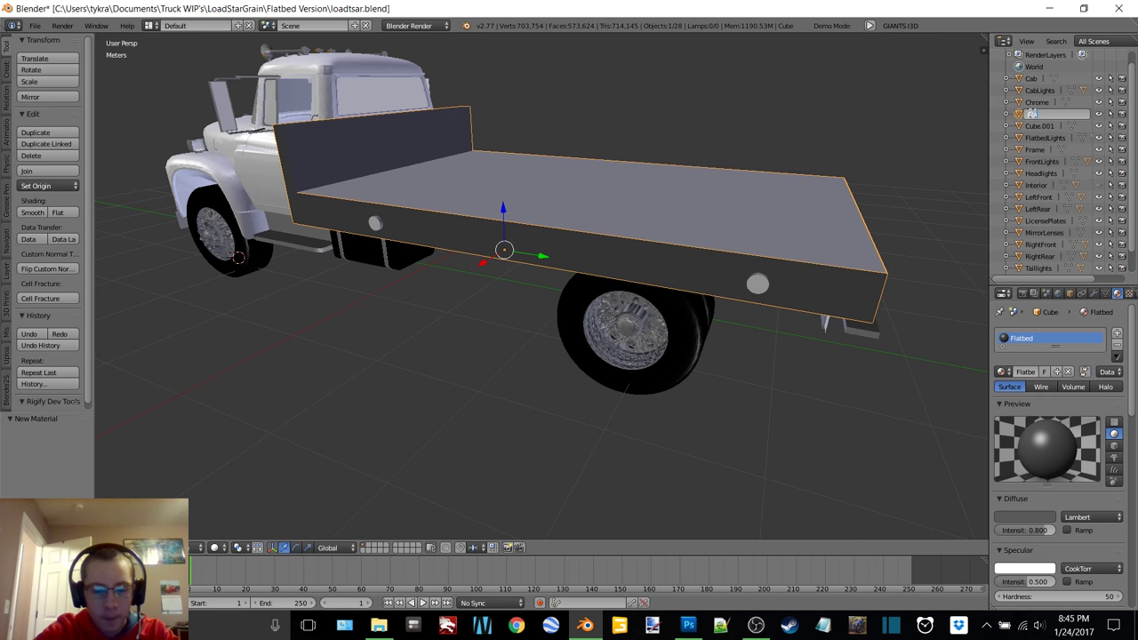
- Rename the flatbed body object as Flatbed and the separated deck object as FlatbedWood
{"action": "key", "text": "Return"}
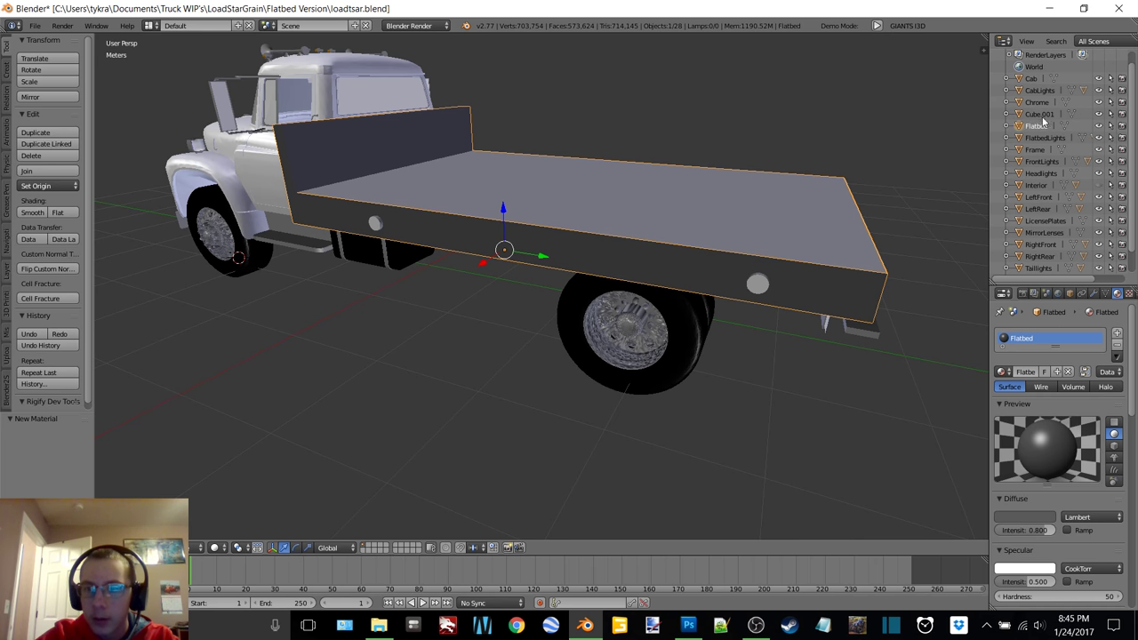
{"action": "double_click", "coordinate": [1040, 115]}
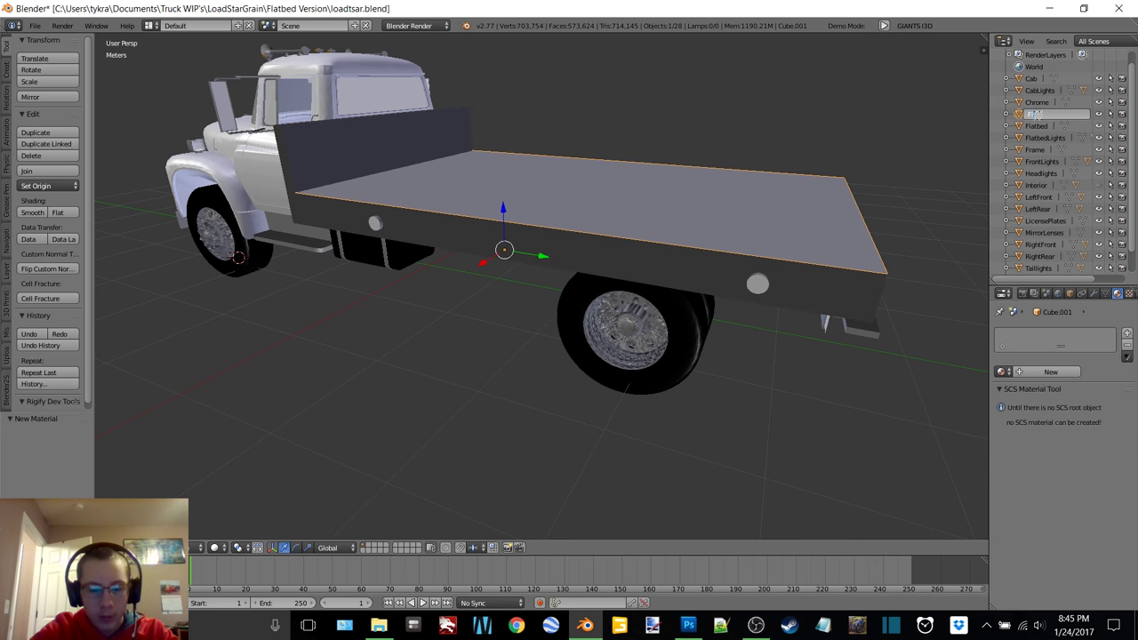
{"action": "type", "text": "FlatbedWood"}
{"action": "key", "text": "Return"}
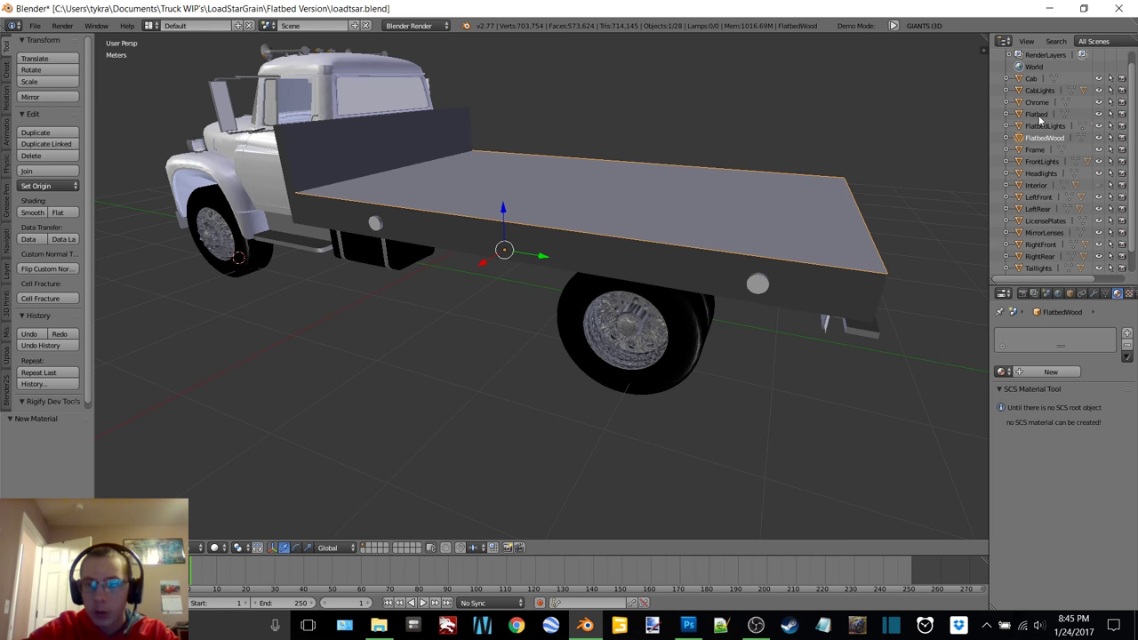
- Parent the FlatbedWood object to Flatbed in the scene hierarchy
{"action": "left_click_drag", "start_coordinate": [1019, 131], "coordinate": [1018, 134]}
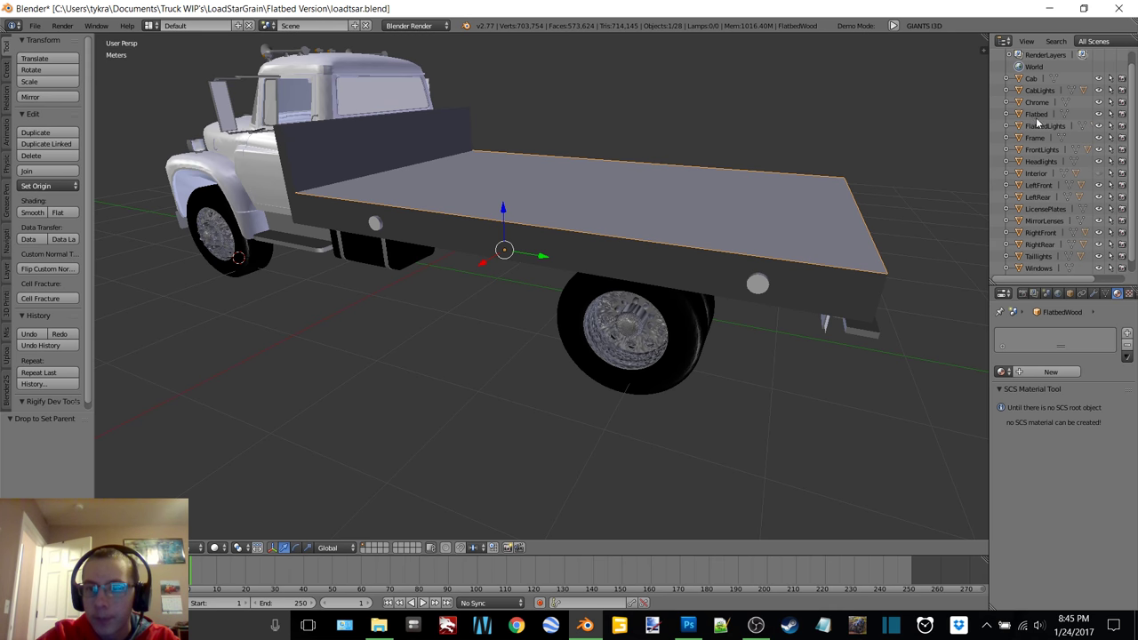
{"action": "left_click", "coordinate": [1037, 115]}
{"action": "left_click", "coordinate": [1006, 115]}
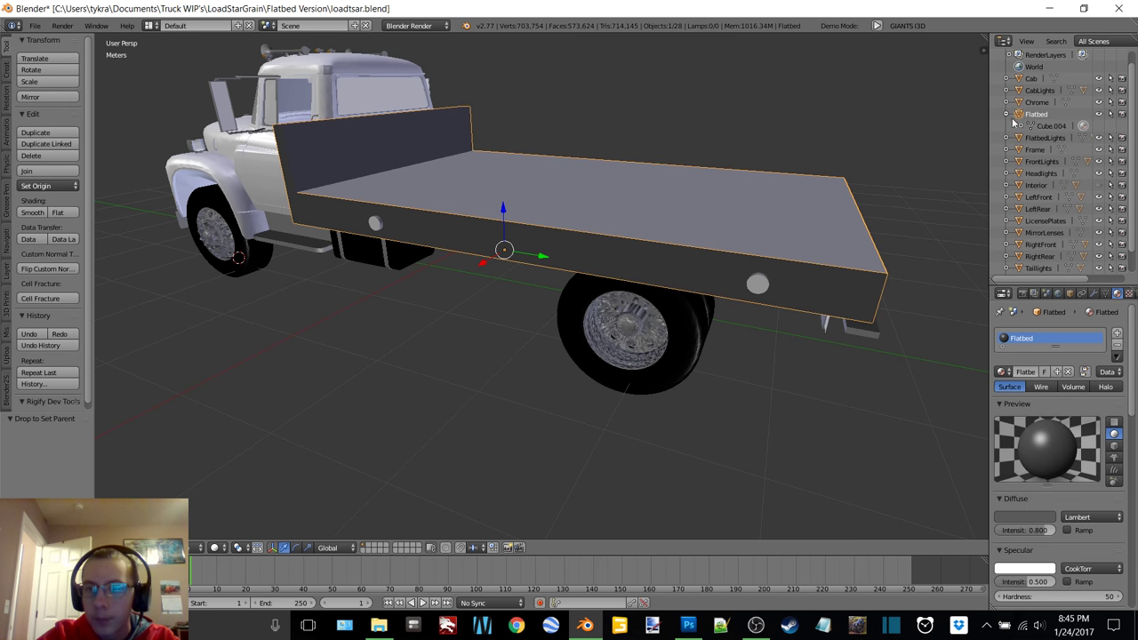
{"action": "left_click", "coordinate": [1006, 138]}
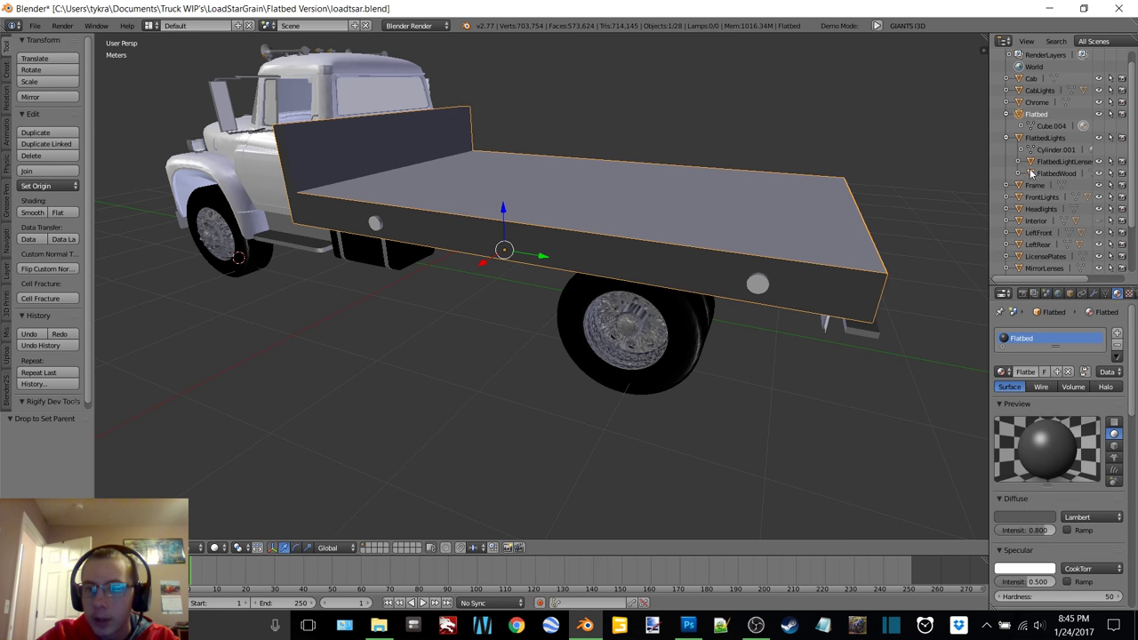
{"action": "left_click_drag", "start_coordinate": [1022, 120], "coordinate": [1021, 121]}
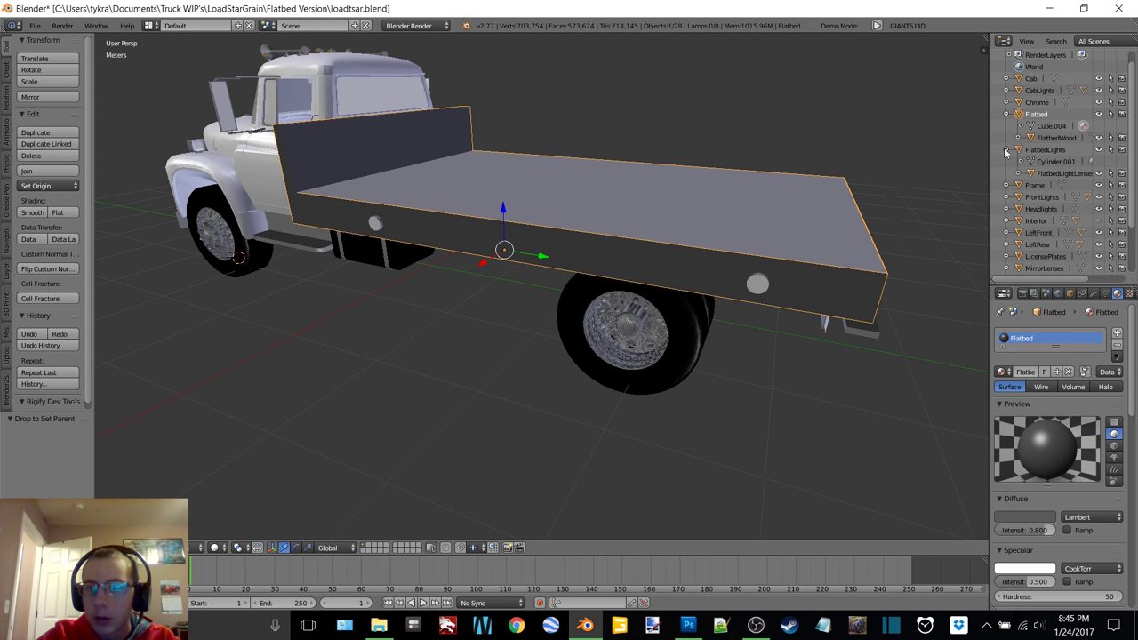
{"action": "left_click", "coordinate": [1006, 149]}
- Examine the truck and its flatbed from the side in textured shading, then return to solid shading
{"action": "middle_click_drag", "start_coordinate": [559, 246], "coordinate": [538, 240]}
{"action": "key", "text": "z"}
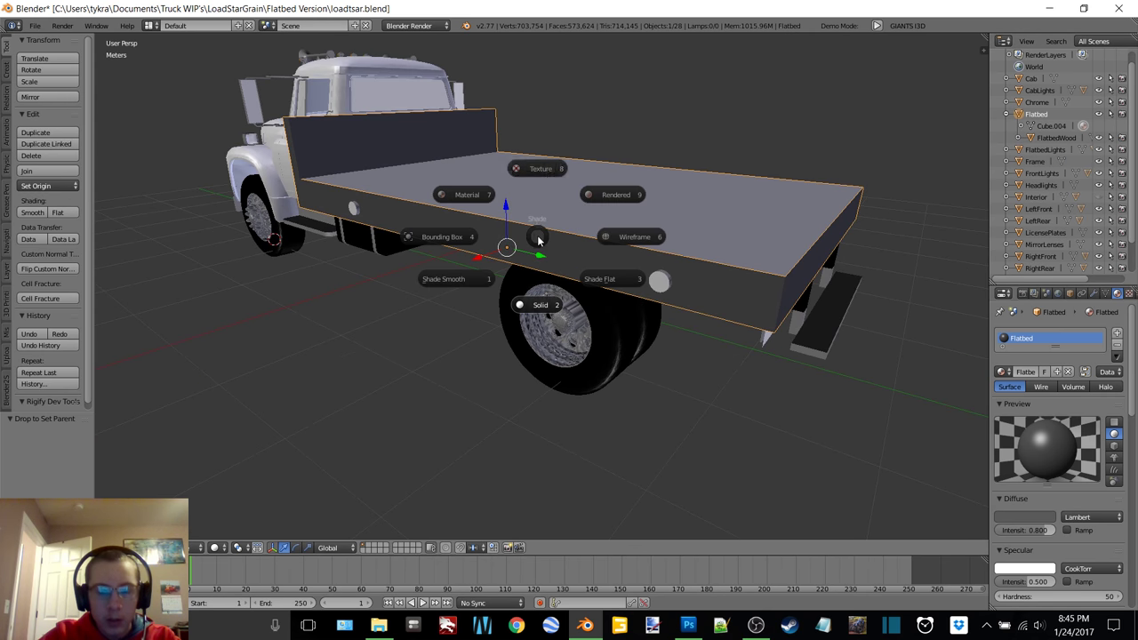
{"action": "left_click", "coordinate": [540, 168]}
{"action": "middle_click_drag", "start_coordinate": [543, 168], "coordinate": [571, 199]}
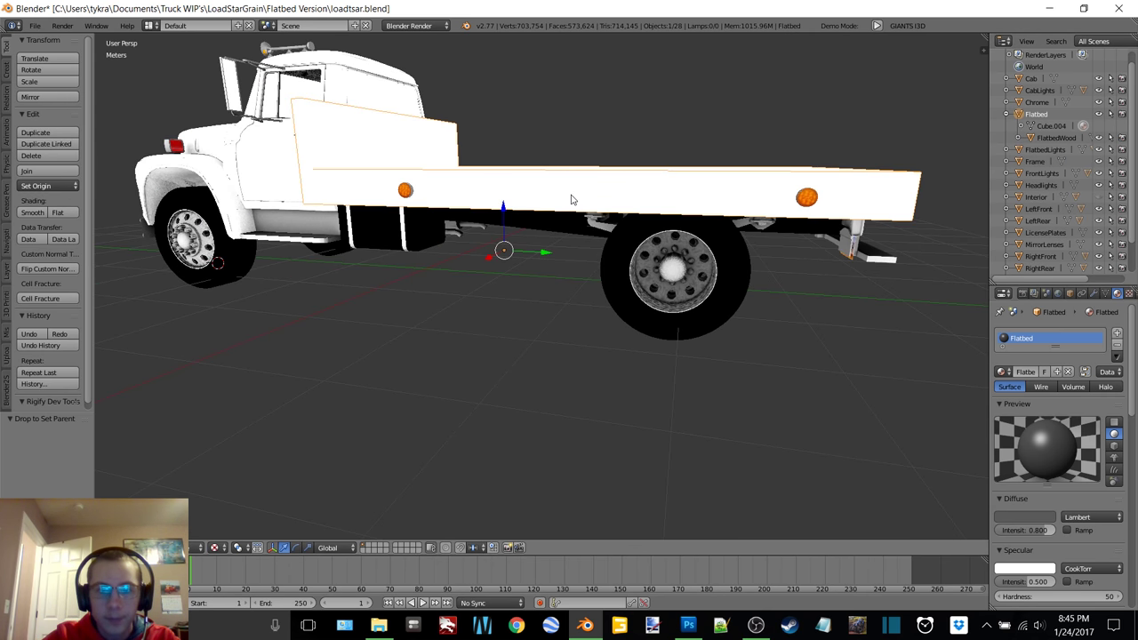
{"action": "right_click", "coordinate": [603, 204]}
{"action": "right_click", "coordinate": [656, 201]}
{"action": "mouse_move", "coordinate": [655, 198]}
{"action": "middle_mouse_down"}
{"action": "mouse_move", "coordinate": [599, 198]}
{"action": "mouse_move", "coordinate": [579, 214]}
{"action": "middle_mouse_up"}
{"action": "left_click", "coordinate": [605, 262]}
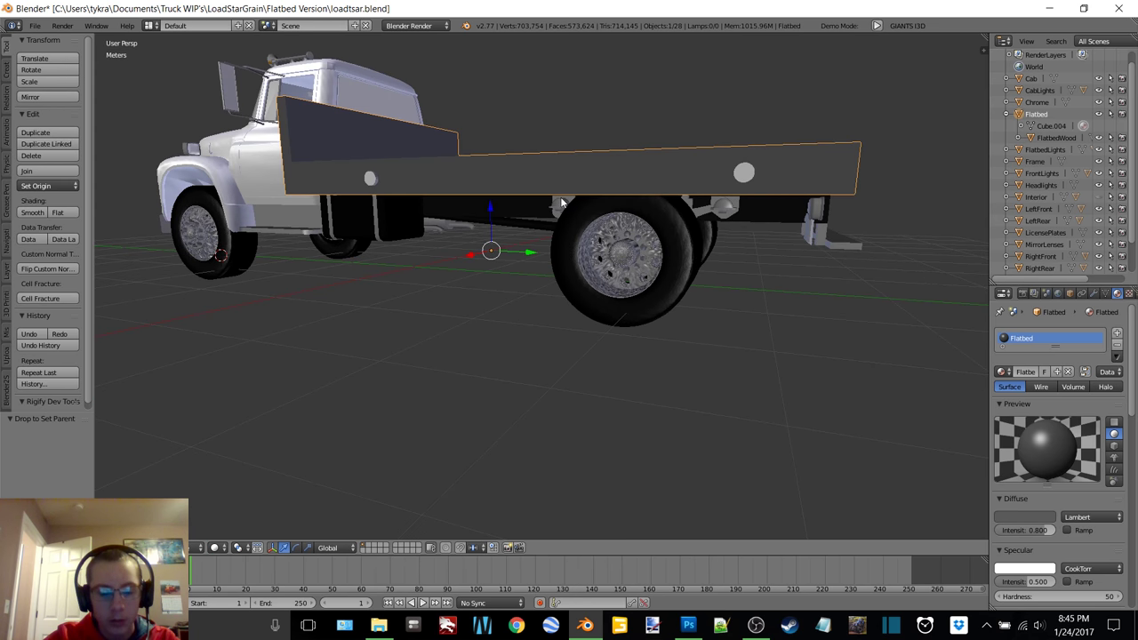
- Add a mesh cylinder and set its X, Y and Z location to 0
{"action": "key", "text": "shift+a"}
{"action": "mouse_move", "coordinate": [560, 198]}
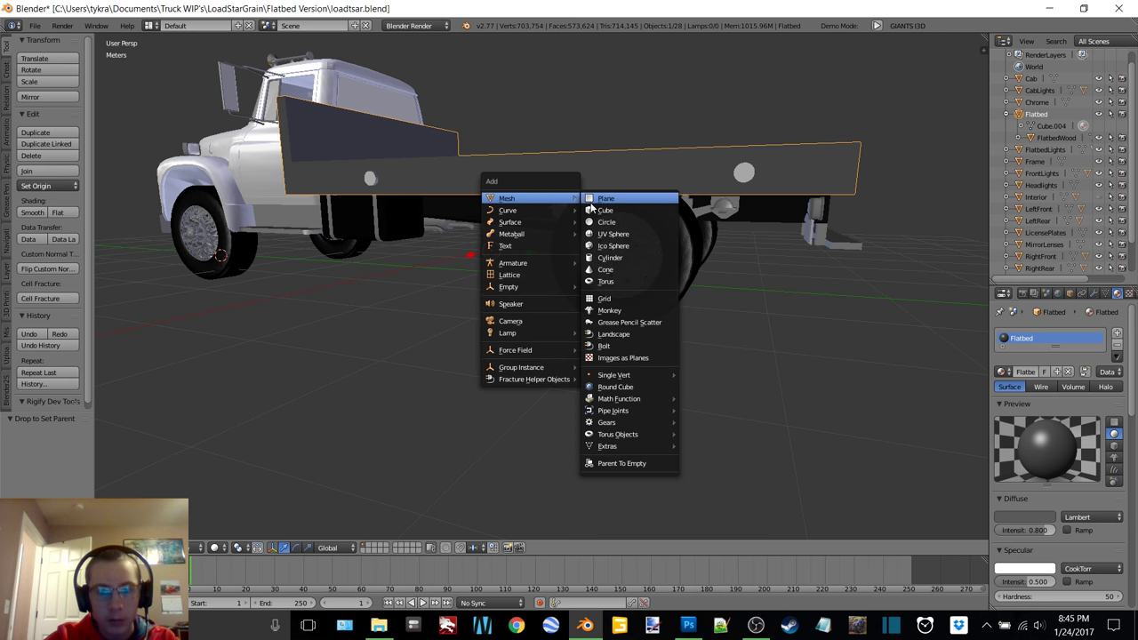
{"action": "left_click", "coordinate": [642, 257]}
{"action": "middle_click_drag", "start_coordinate": [643, 256], "coordinate": [538, 235]}
{"action": "key", "text": "n"}
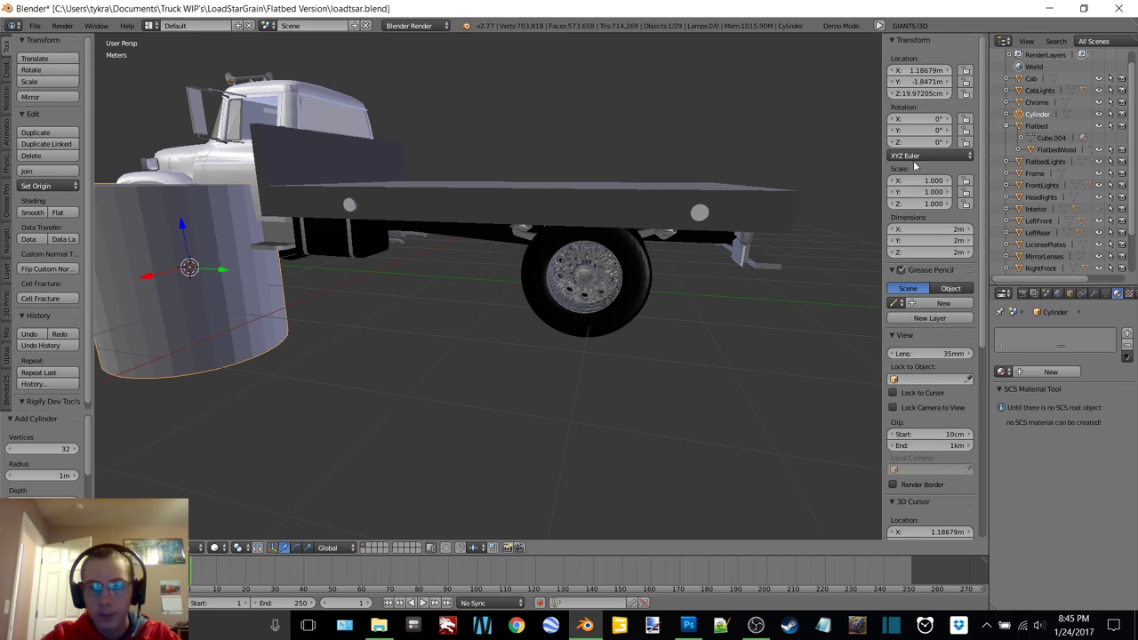
{"action": "type", "text": "0"}
{"action": "key", "text": "Return"}
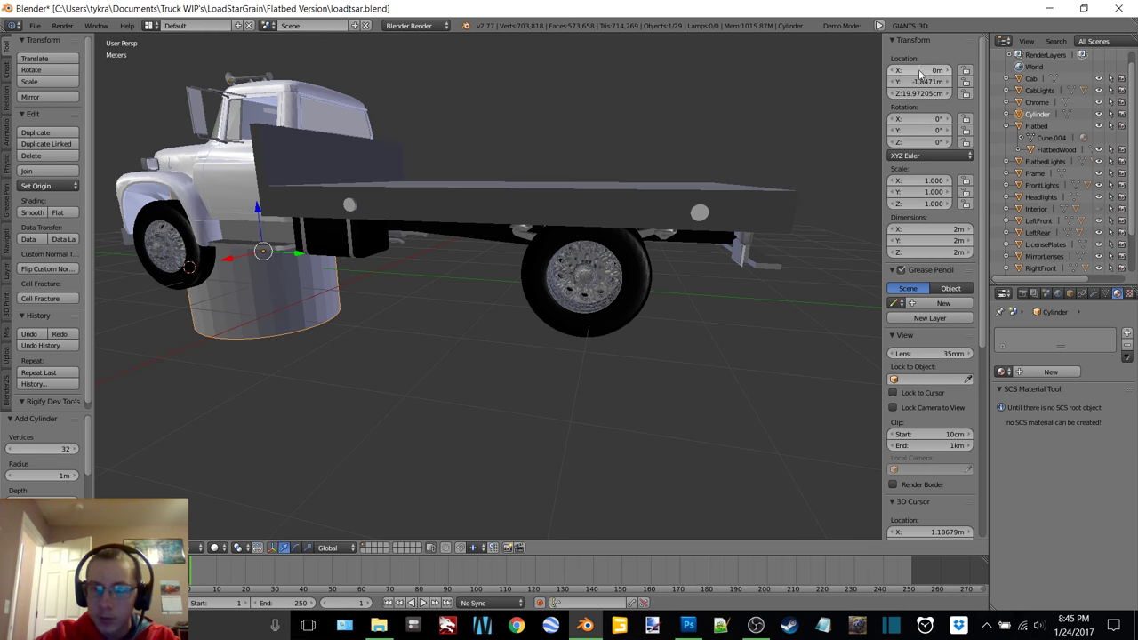
{"action": "type", "text": "0"}
{"action": "key", "text": "Return"}
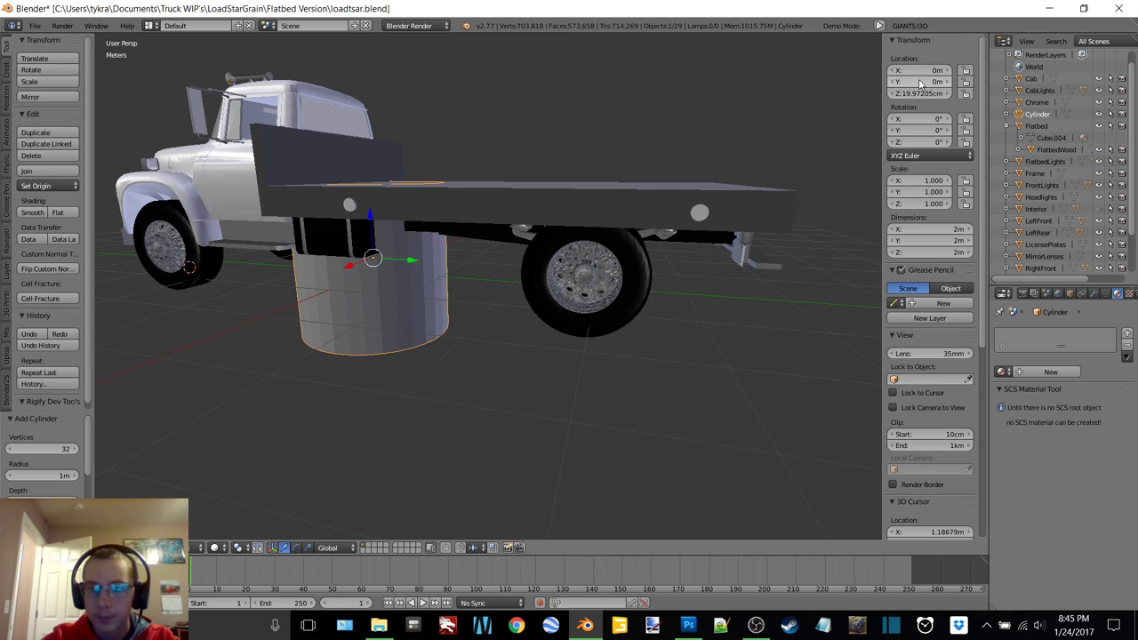
{"action": "left_click", "coordinate": [928, 92]}
{"action": "key", "text": "Return"}
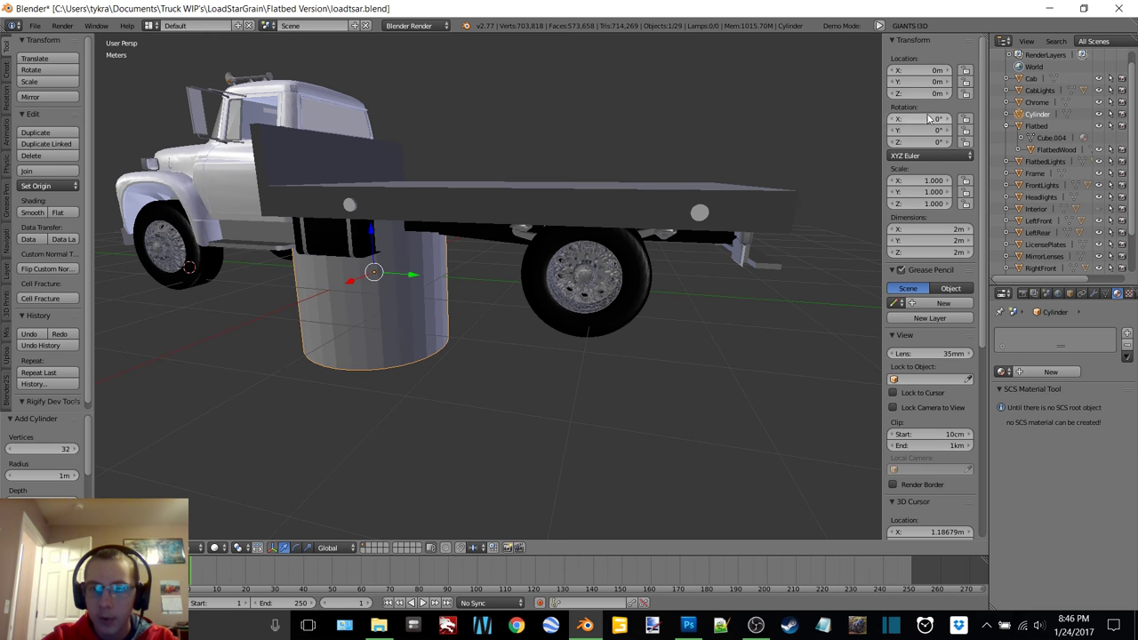
- Set the cylinder's rotation to 90° on X and 90° on Z
{"action": "type", "text": "90"}
{"action": "key", "text": "Return"}
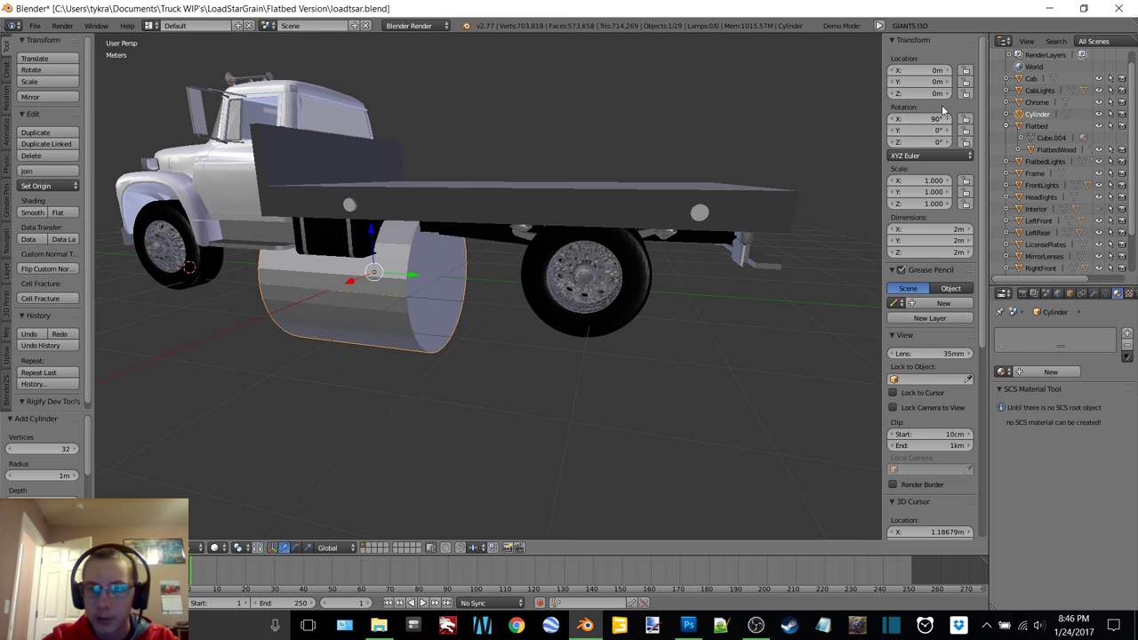
{"action": "type", "text": "90"}
{"action": "key", "text": "Return"}
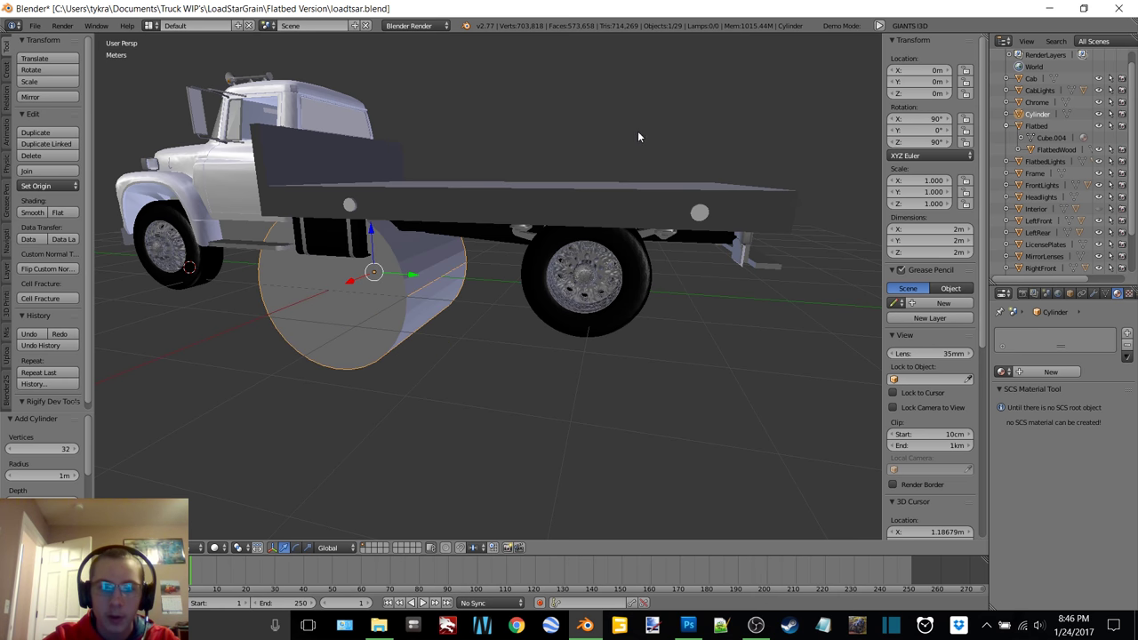
- Move the cylinder over the rear wheel, to about X 24 cm, Y 2.92 m and Z 41 cm
{"action": "left_click_drag", "start_coordinate": [410, 275], "coordinate": [619, 293]}
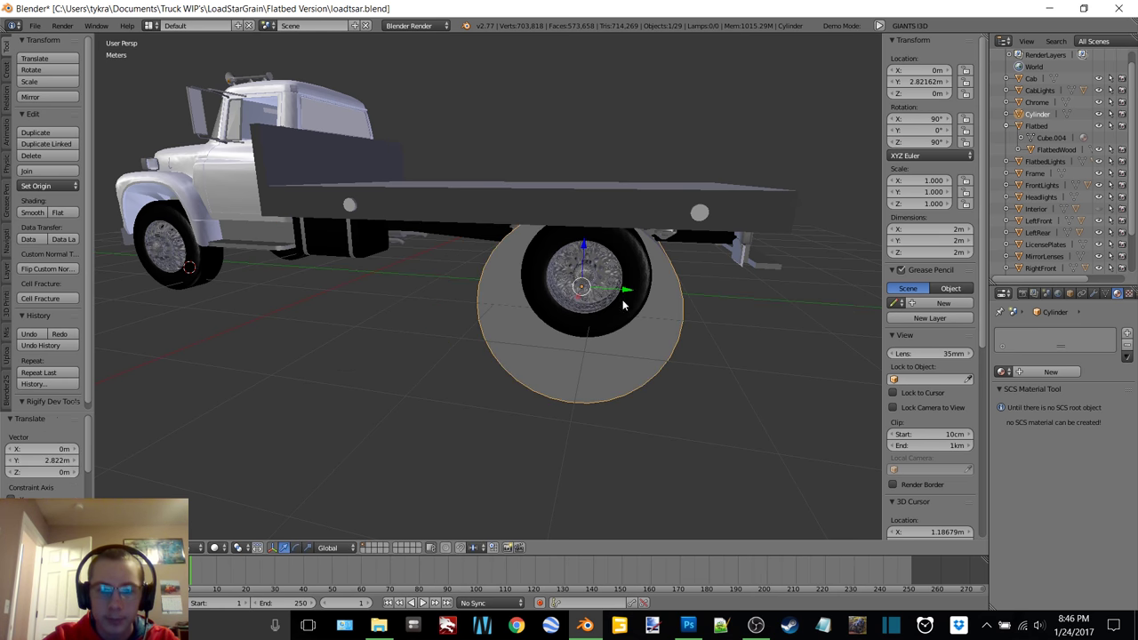
{"action": "middle_click_drag", "start_coordinate": [619, 292], "coordinate": [643, 299]}
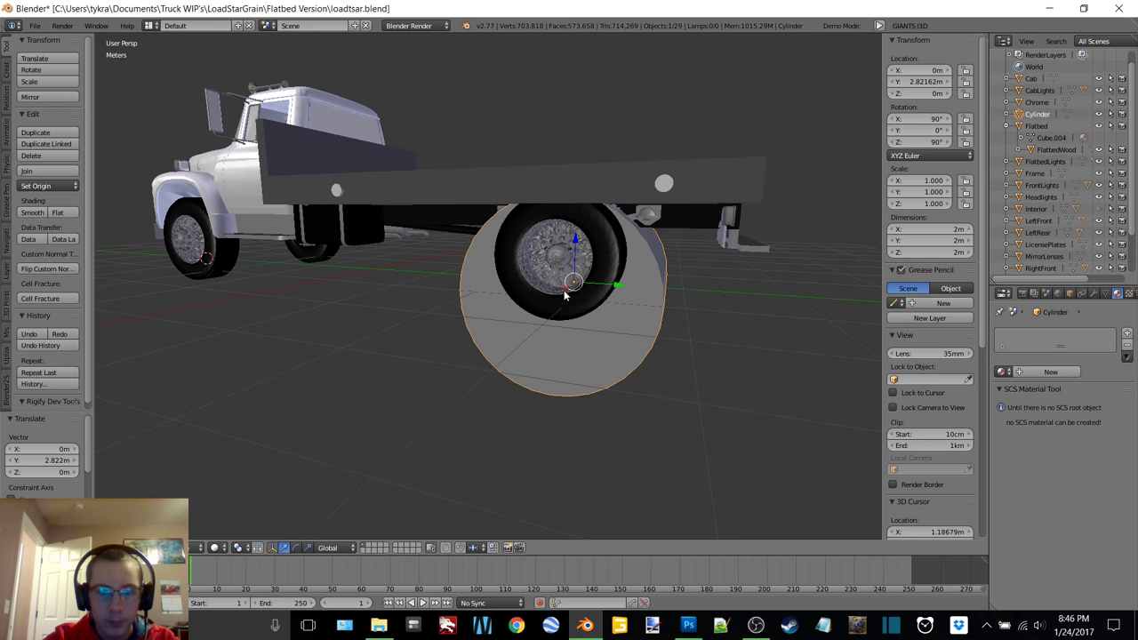
{"action": "mouse_move", "coordinate": [566, 293]}
{"action": "left_mouse_down"}
{"action": "mouse_move", "coordinate": [549, 305]}
{"action": "mouse_move", "coordinate": [562, 294]}
{"action": "left_mouse_up"}
{"action": "left_click_drag", "start_coordinate": [563, 245], "coordinate": [573, 205]}
{"action": "middle_click_drag", "start_coordinate": [612, 245], "coordinate": [627, 243]}
{"action": "left_click_drag", "start_coordinate": [630, 245], "coordinate": [645, 253]}
- Scale the cylinder down to about 0.61 to fit around the rear tire, moving it outward to about X 84 cm
{"action": "key", "text": "s"}
{"action": "left_click", "coordinate": [715, 280]}
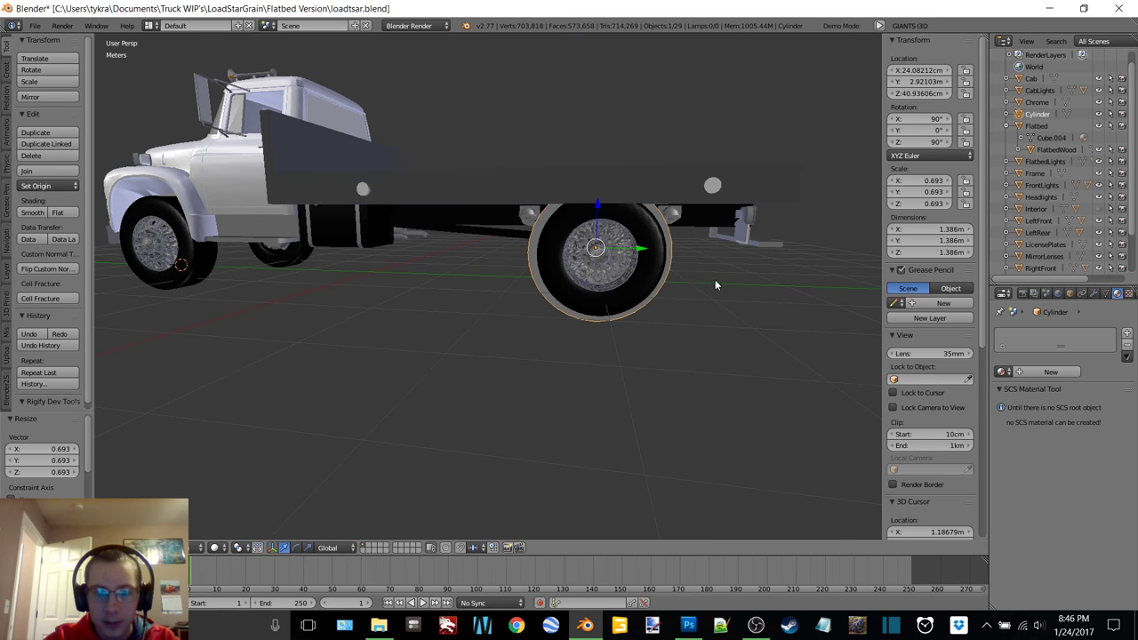
{"action": "middle_click_drag", "start_coordinate": [714, 284], "coordinate": [450, 301]}
{"action": "left_click_drag", "start_coordinate": [395, 295], "coordinate": [325, 315]}
{"action": "middle_click_drag", "start_coordinate": [326, 314], "coordinate": [628, 343]}
{"action": "key", "text": "s"}
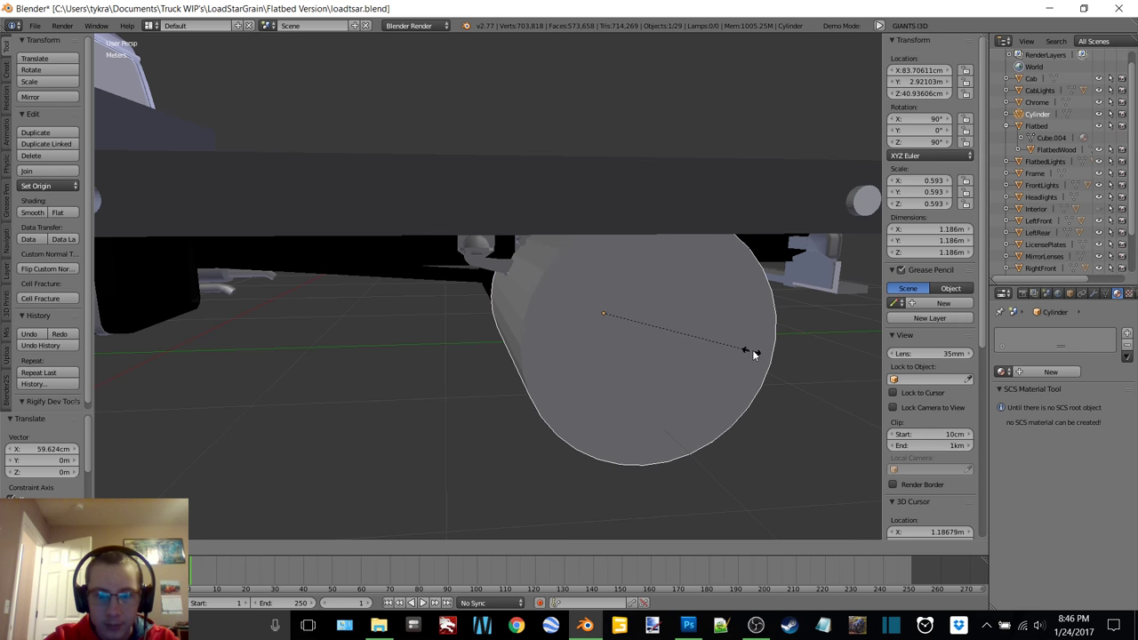
{"action": "left_click", "coordinate": [755, 348]}
{"action": "middle_click_drag", "start_coordinate": [703, 330], "coordinate": [370, 298]}
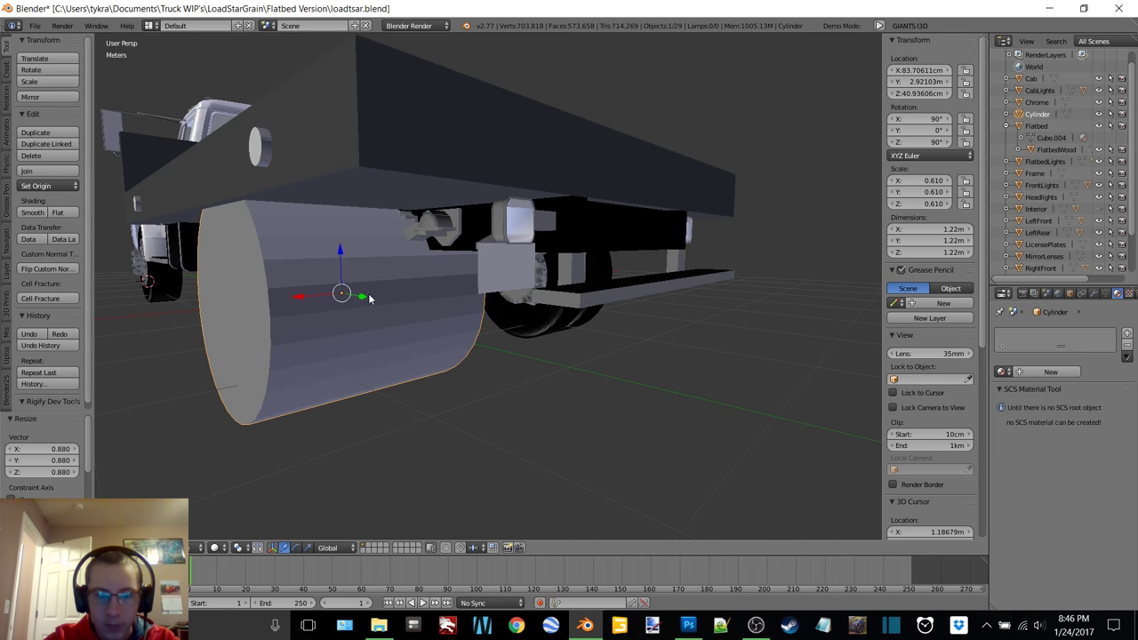
- Adjust the cylinder's position along the X axis to about 93 cm
{"action": "left_click_drag", "start_coordinate": [295, 301], "coordinate": [317, 287]}
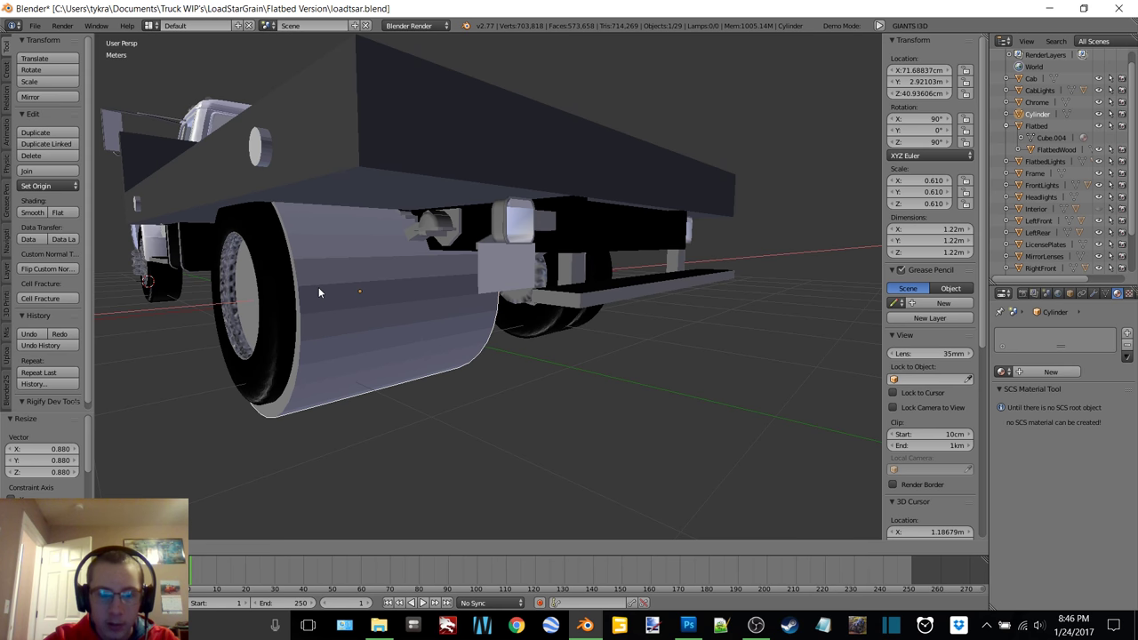
{"action": "middle_click_drag", "start_coordinate": [439, 312], "coordinate": [453, 304]}
{"action": "left_click_drag", "start_coordinate": [411, 294], "coordinate": [388, 295]}
{"action": "middle_click_drag", "start_coordinate": [455, 300], "coordinate": [499, 256]}
- Shorten the cylinder in Edit Mode by sliding its inner end face outward along X, to a local Z of about -37 cm
{"action": "key", "text": "Tab"}
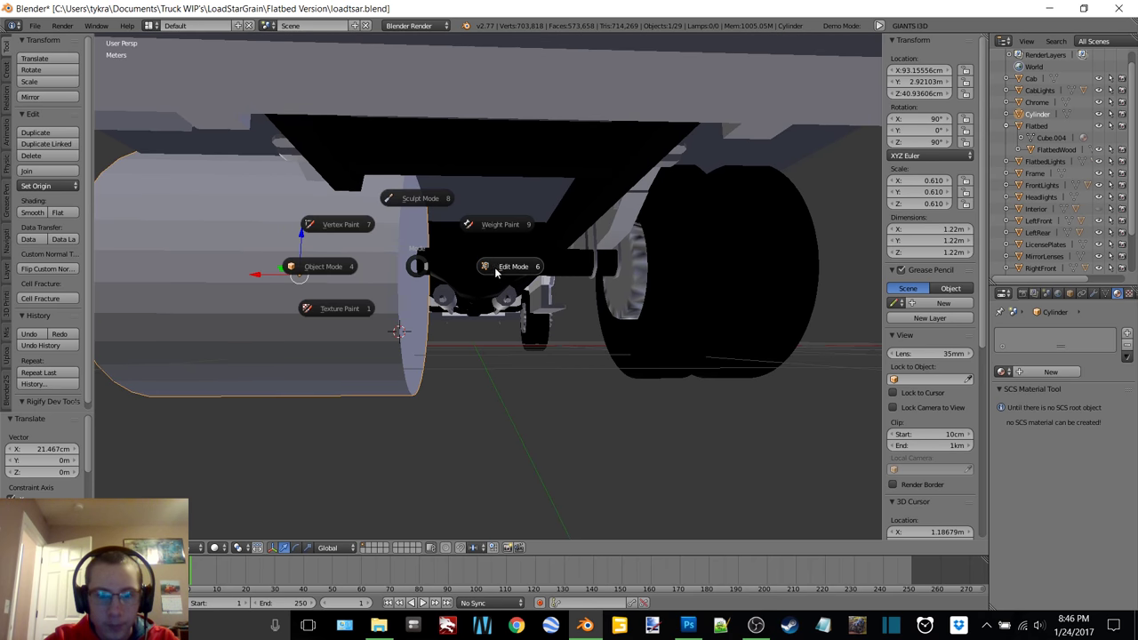
{"action": "left_click", "coordinate": [496, 268]}
{"action": "right_click", "coordinate": [418, 291]}
{"action": "left_click_drag", "start_coordinate": [380, 278], "coordinate": [266, 297]}
{"action": "middle_click_drag", "start_coordinate": [270, 297], "coordinate": [470, 240], "text": "shift"}
{"action": "scroll", "coordinate": [455, 262], "scroll_direction": "up", "scroll_amount": 2}
{"action": "left_click_drag", "start_coordinate": [373, 253], "coordinate": [396, 251]}
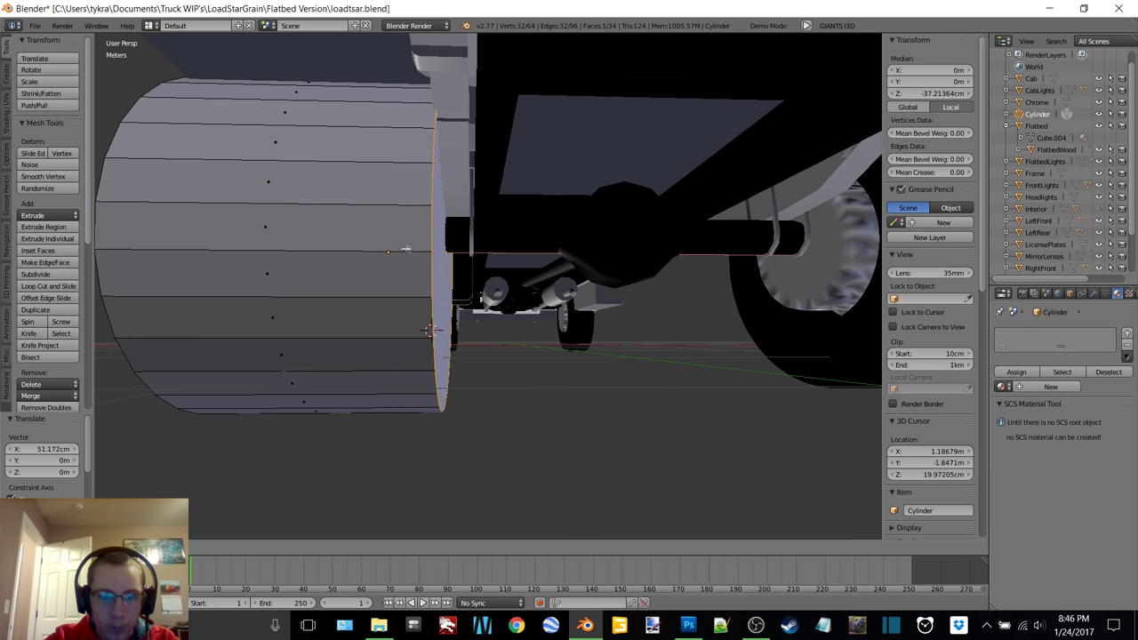
- Return to Object Mode, duplicate the shortened cylinder and move the copy along X over the opposite rear wheel
{"action": "left_click", "coordinate": [402, 252]}
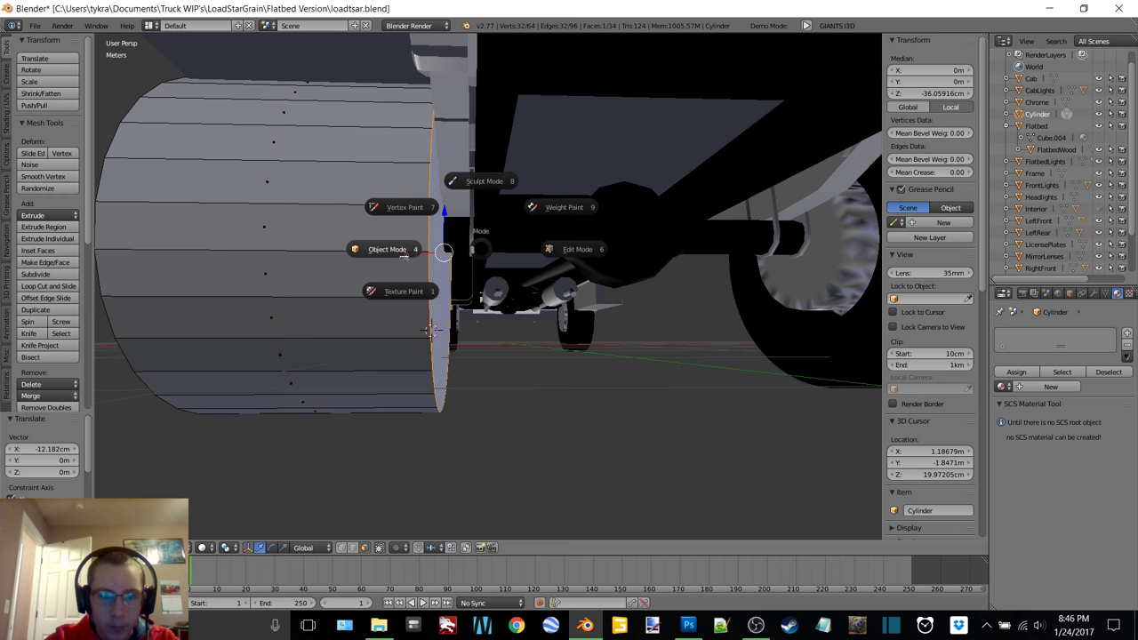
{"action": "left_click", "coordinate": [406, 260]}
{"action": "key", "text": "shift+d"}
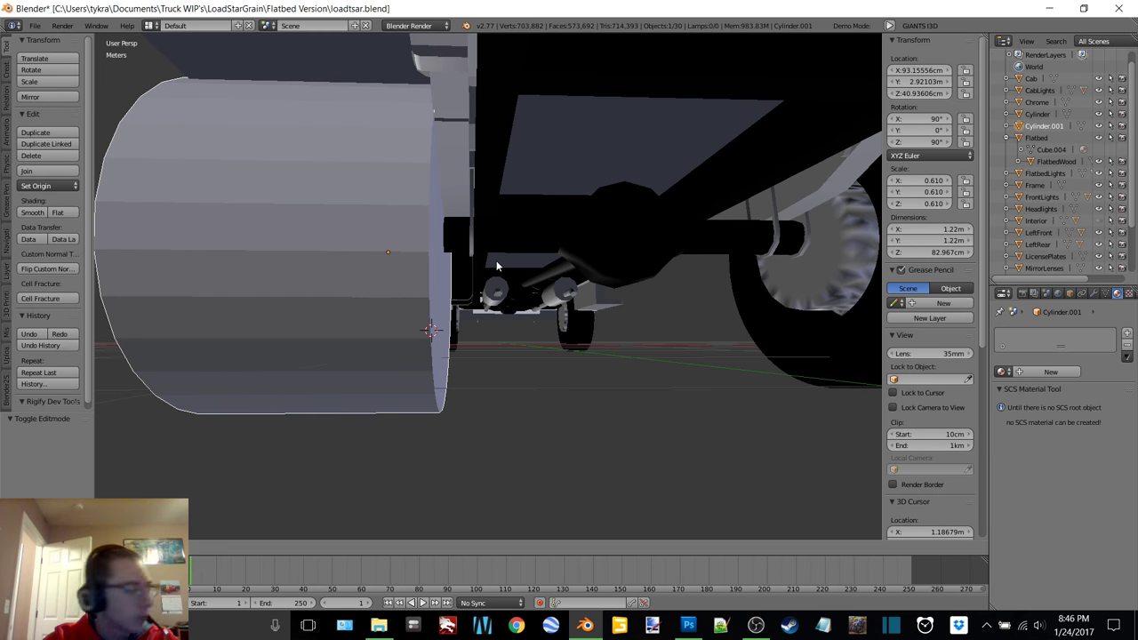
{"action": "right_click", "coordinate": [496, 265]}
{"action": "middle_click_drag", "start_coordinate": [496, 265], "coordinate": [471, 258], "text": "shift"}
{"action": "left_click_drag", "start_coordinate": [331, 257], "coordinate": [673, 257]}
{"action": "middle_click_drag", "start_coordinate": [655, 257], "coordinate": [424, 241], "text": "shift"}
{"action": "left_click_drag", "start_coordinate": [424, 240], "coordinate": [625, 236]}
- Join the two wheel cylinders into a single object
{"action": "right_click", "coordinate": [211, 324], "text": "shift"}
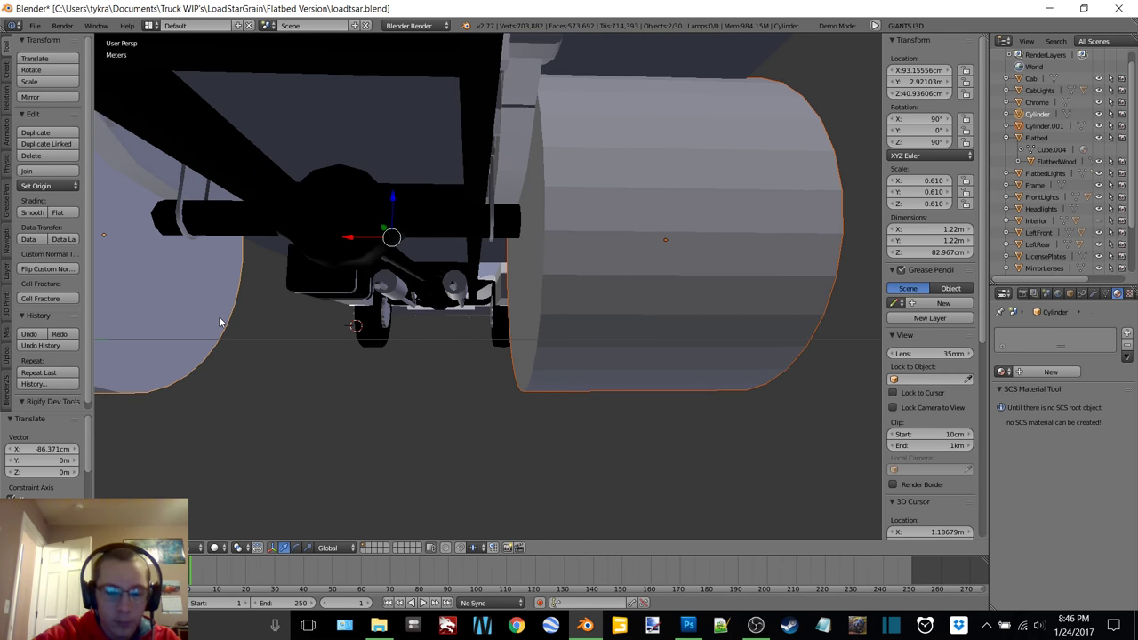
{"action": "key", "text": "ctrl+j"}
{"action": "middle_click_drag", "start_coordinate": [221, 322], "coordinate": [469, 161]}
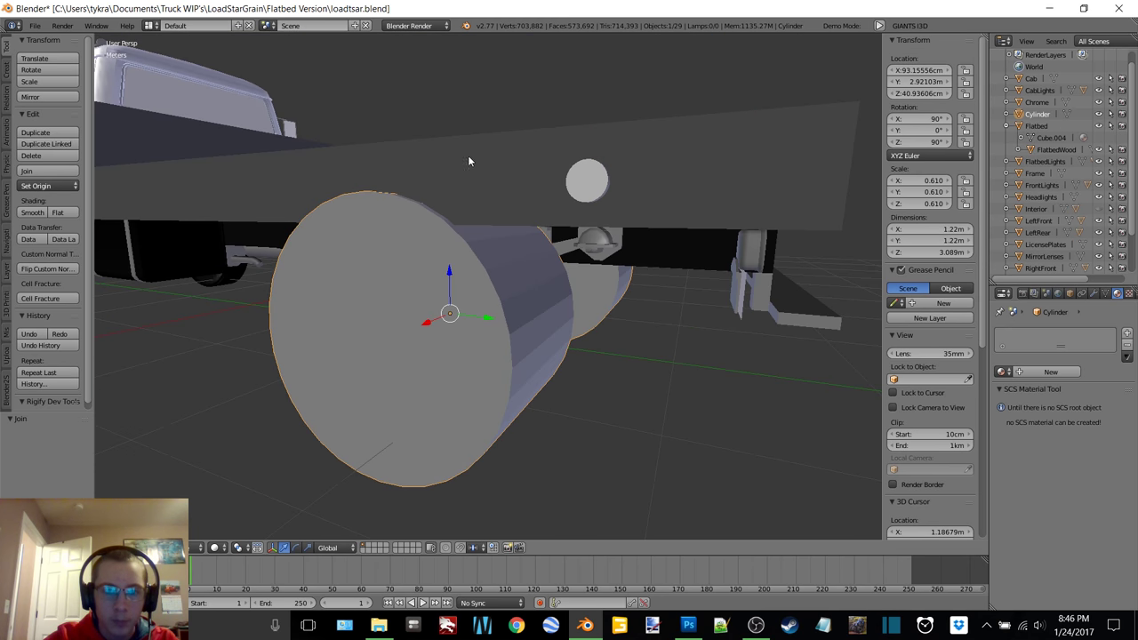
- Select the joined cylinders' entire mesh in Edit Mode, join them into the Flatbed object and open the combined mesh for editing
{"action": "key", "text": "Tab"}
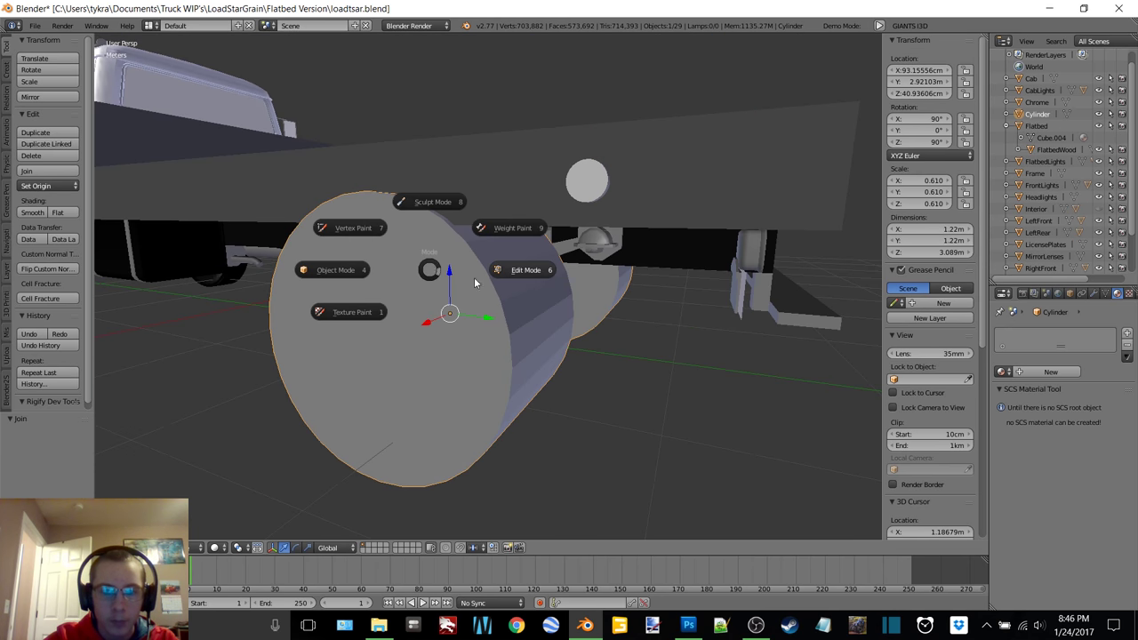
{"action": "left_click", "coordinate": [527, 276]}
{"action": "key", "text": "a"}
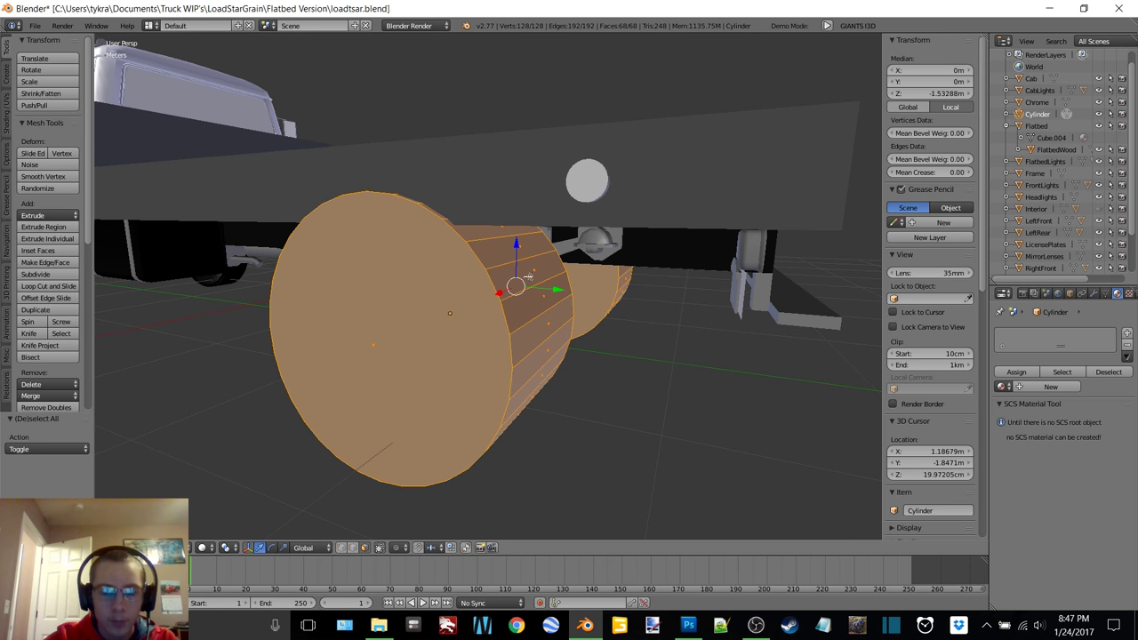
{"action": "key", "text": "Tab"}
{"action": "left_click", "coordinate": [466, 195]}
{"action": "right_click", "coordinate": [473, 174]}
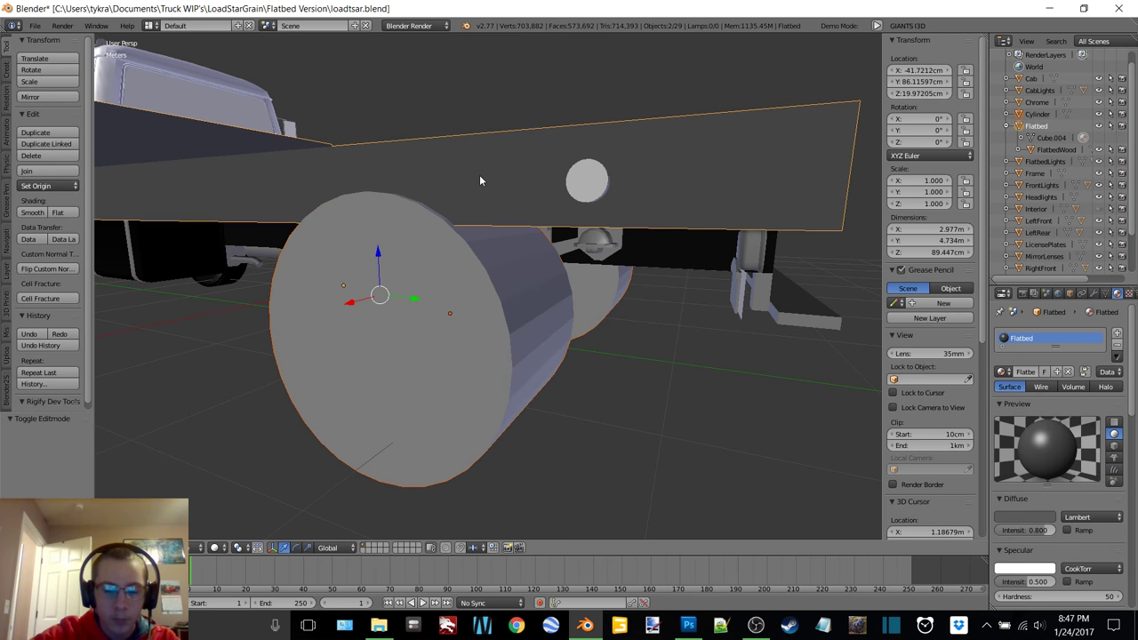
{"action": "key", "text": "Tab"}
{"action": "left_click", "coordinate": [544, 298]}
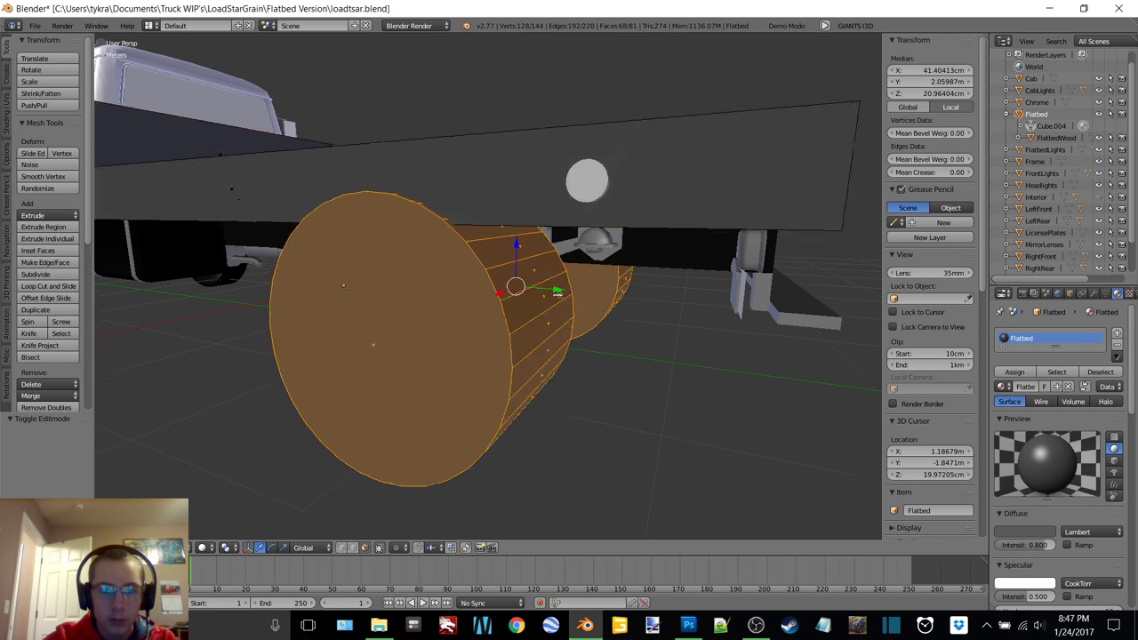
- Add a second material slot with a new material to the Flatbed and assign it to the selected cylinders
{"action": "scroll", "coordinate": [489, 294], "scroll_direction": "down", "scroll_amount": 5}
{"action": "left_click", "coordinate": [1117, 333]}
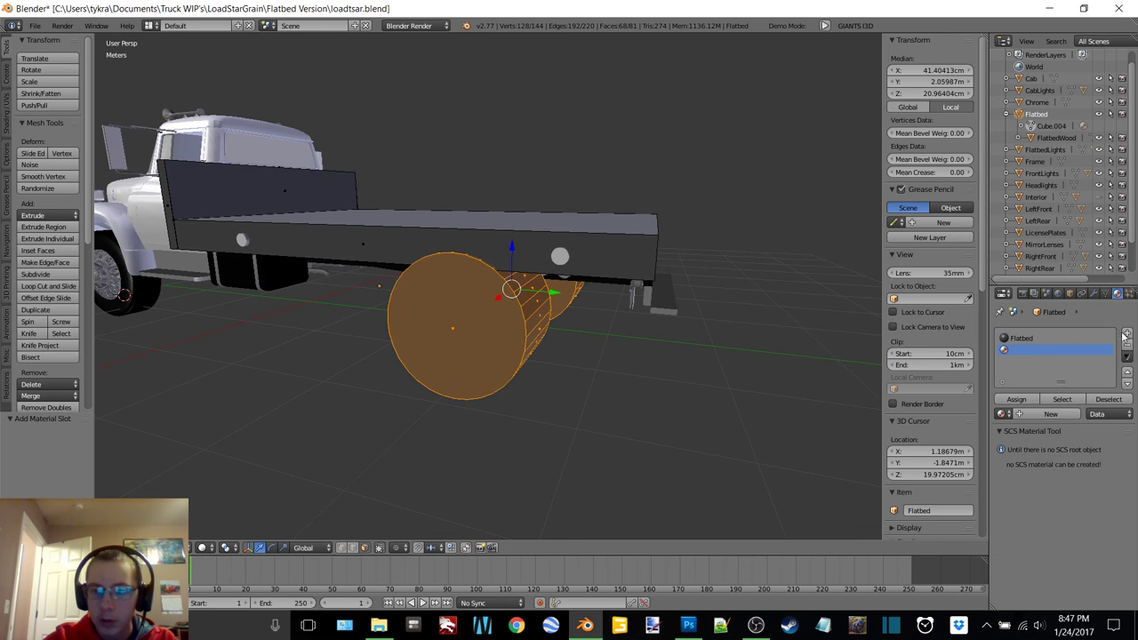
{"action": "left_click", "coordinate": [1049, 414]}
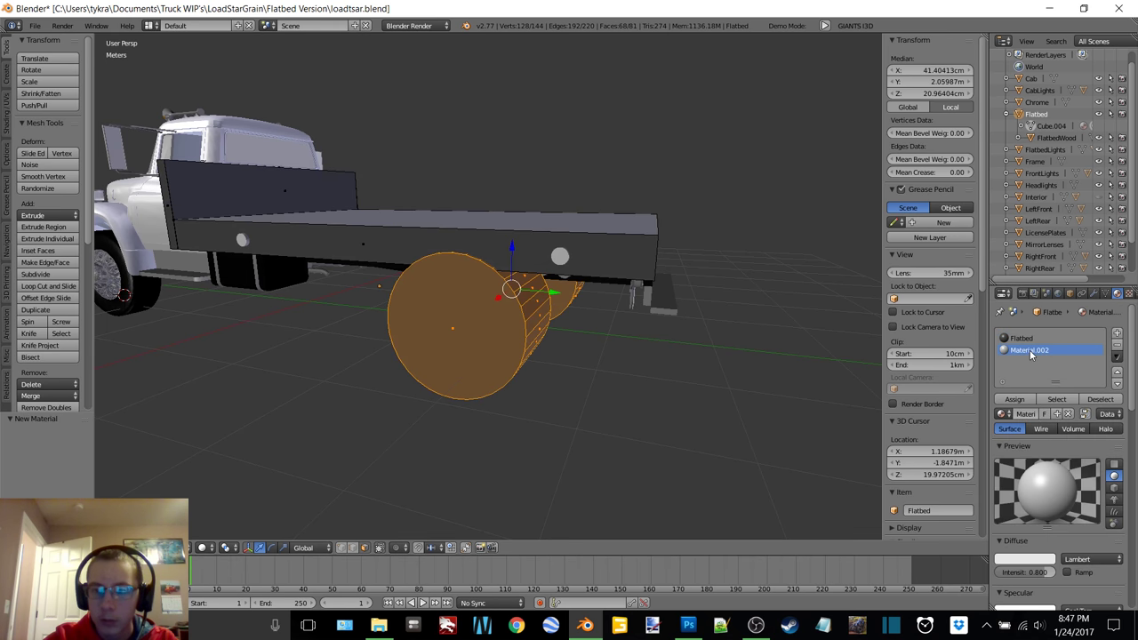
{"action": "left_click", "coordinate": [1014, 399]}
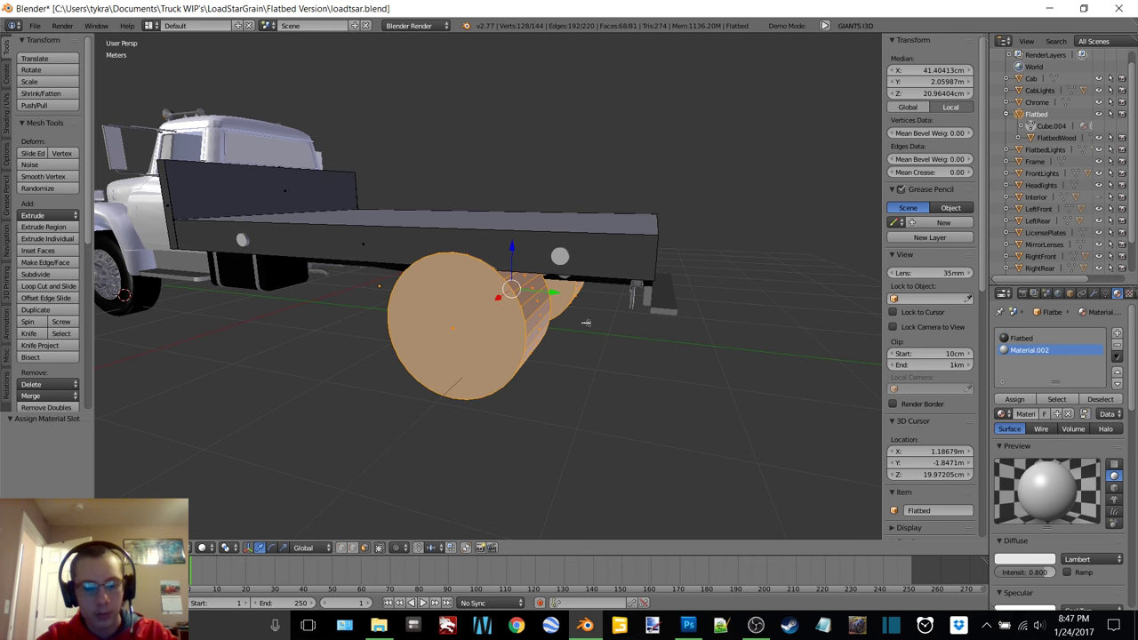
- Separate the cylinders from the Flatbed mesh by material and return to Object Mode
{"action": "key", "text": "a"}
{"action": "key", "text": "a"}
{"action": "key", "text": "a"}
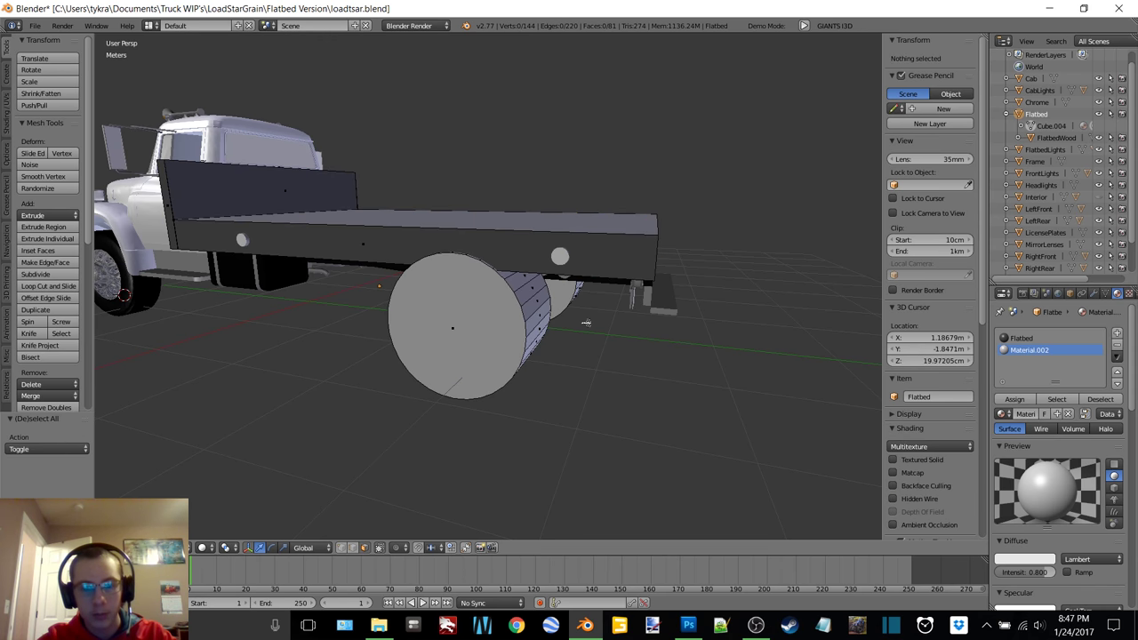
{"action": "key", "text": "a"}
{"action": "key", "text": "a"}
{"action": "key", "text": "l"}
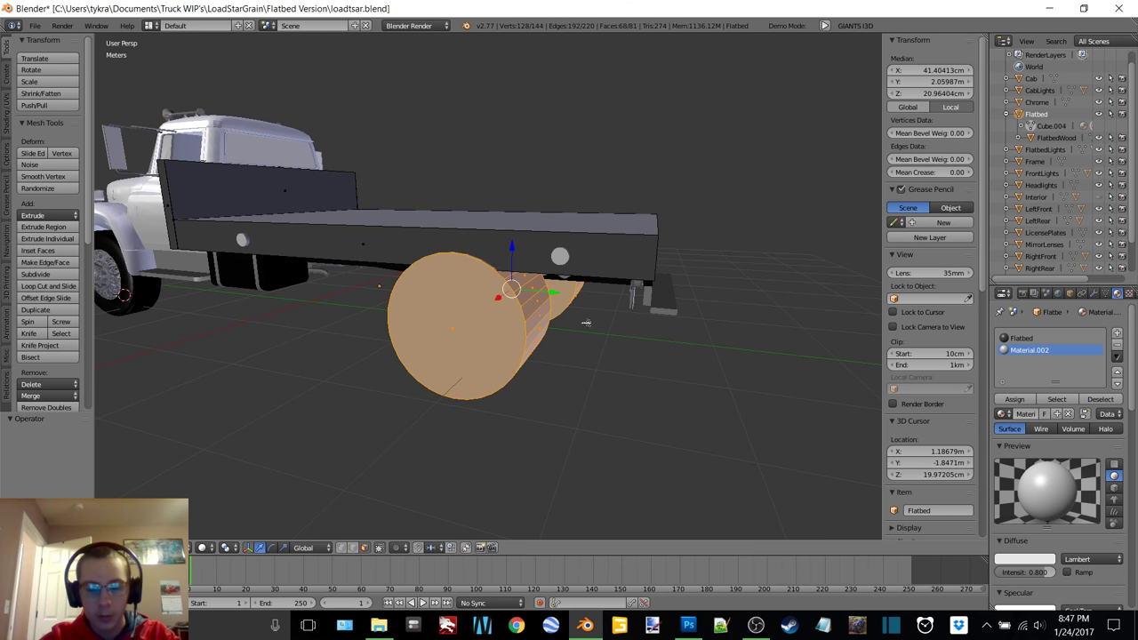
{"action": "key", "text": "p"}
{"action": "left_click", "coordinate": [560, 336]}
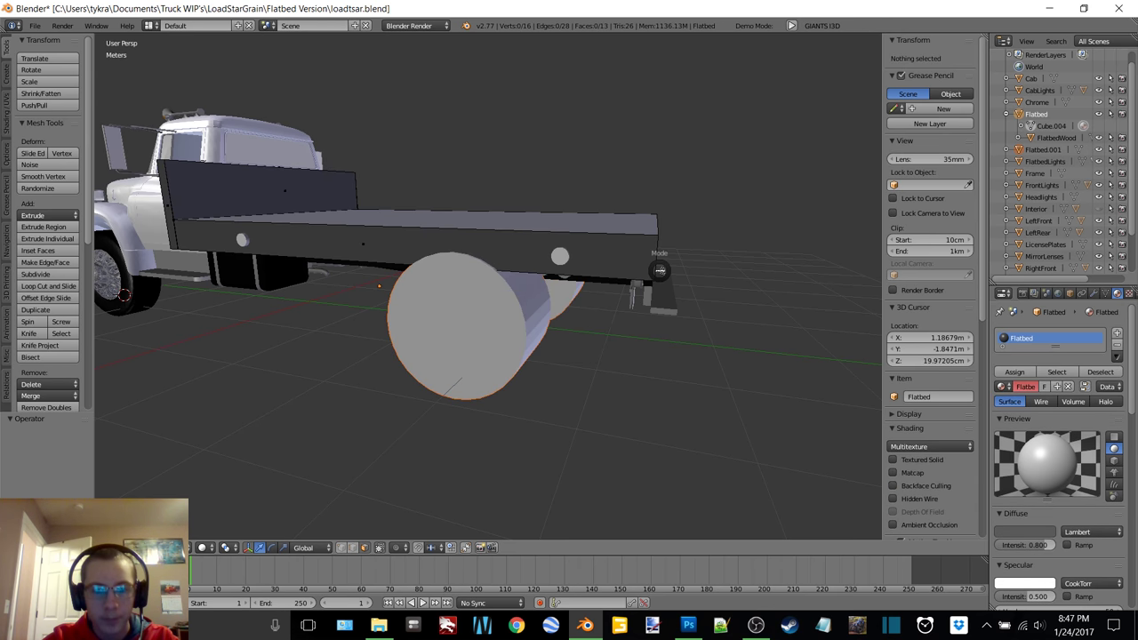
{"action": "left_click", "coordinate": [573, 271]}
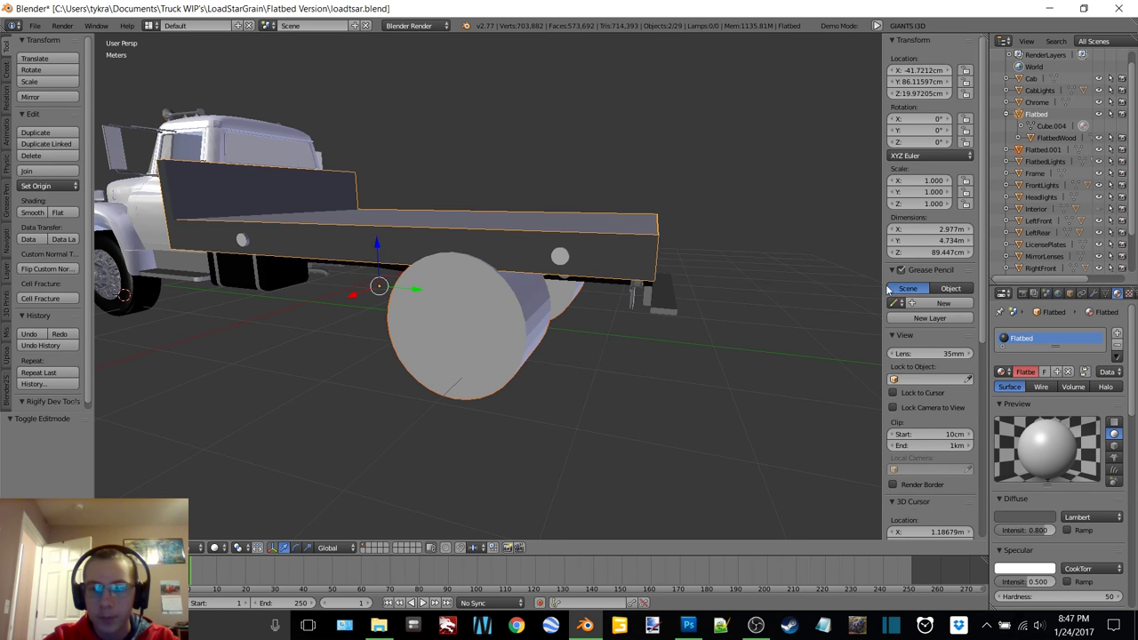
- Add a Boolean modifier to Flatbed with the Difference operation and Flatbed.001 as the object, and apply it
{"action": "left_click", "coordinate": [1043, 119]}
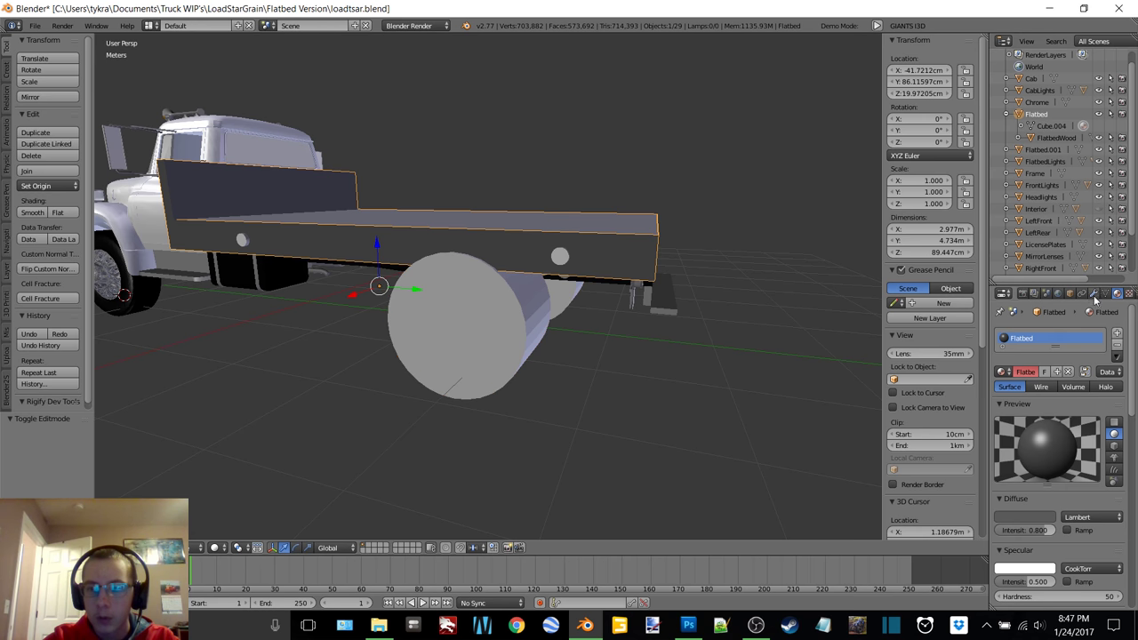
{"action": "left_click", "coordinate": [1094, 294]}
{"action": "left_click", "coordinate": [1062, 334]}
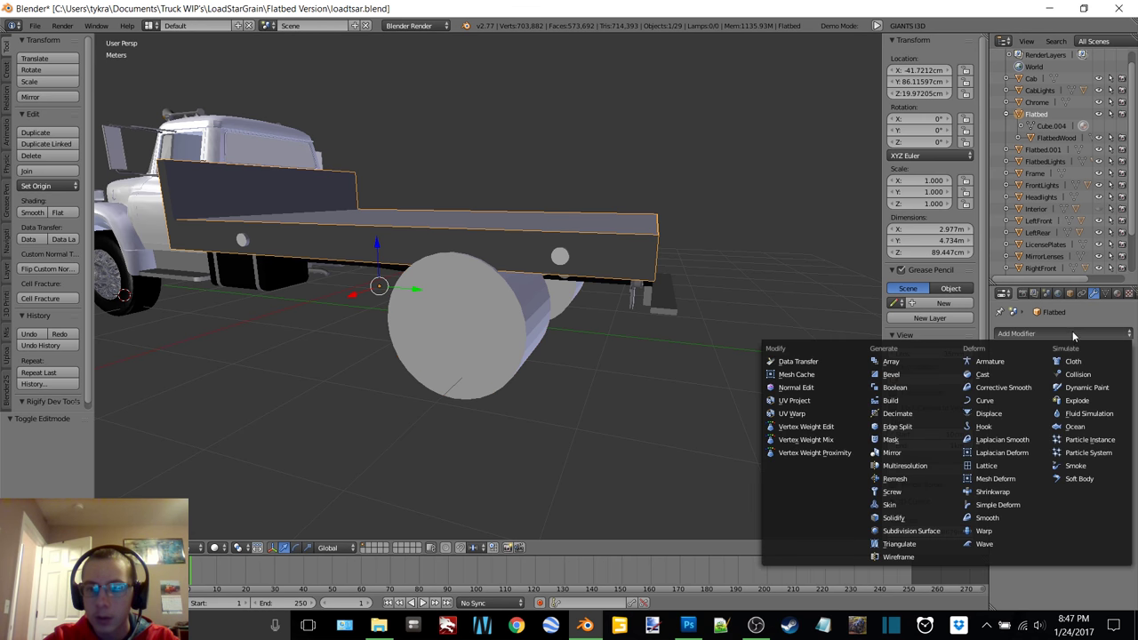
{"action": "left_click", "coordinate": [894, 388]}
{"action": "left_click", "coordinate": [1030, 402]}
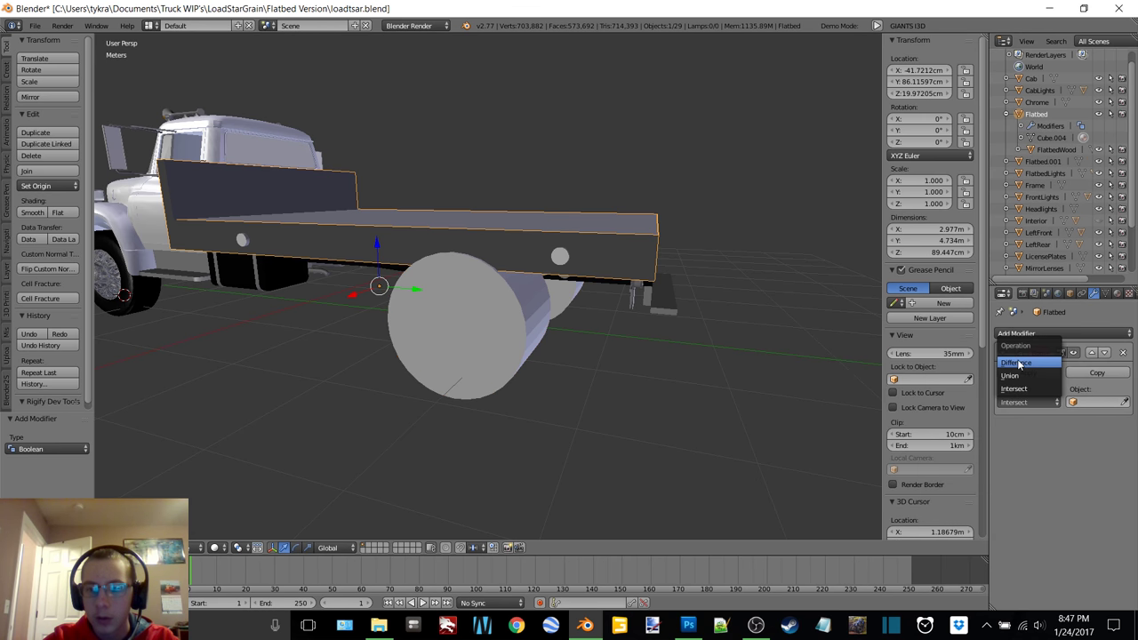
{"action": "left_click", "coordinate": [1018, 362]}
{"action": "left_click", "coordinate": [1098, 401]}
{"action": "left_click", "coordinate": [1043, 466]}
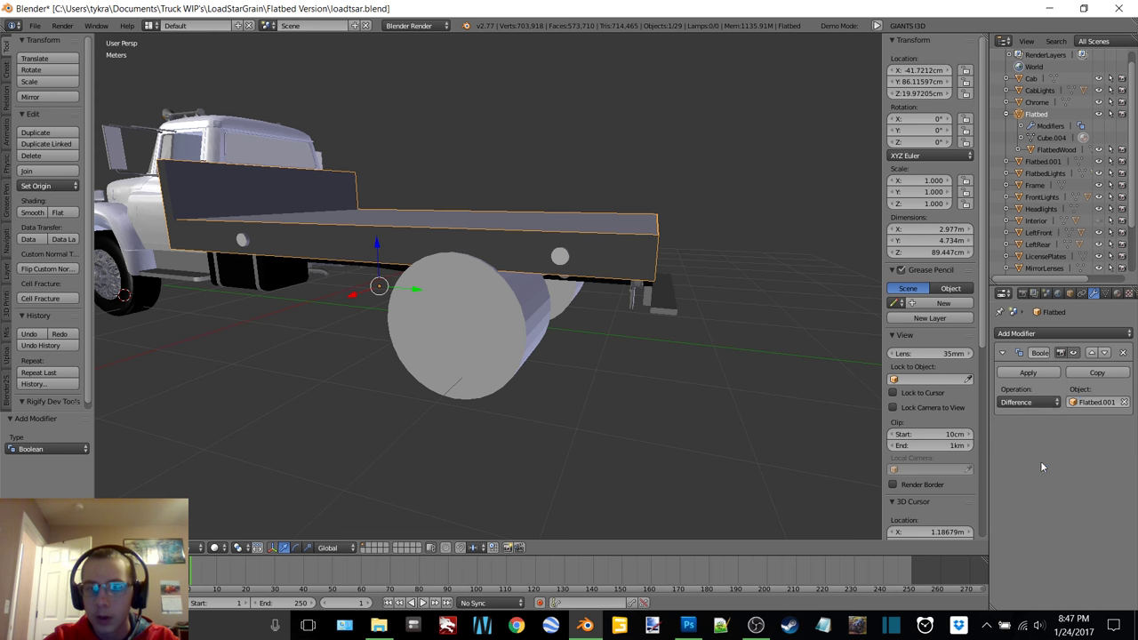
{"action": "left_click", "coordinate": [1027, 373]}
- Delete the cylinder object Flatbed.001 used for the wheel cutouts
{"action": "right_click", "coordinate": [476, 351]}
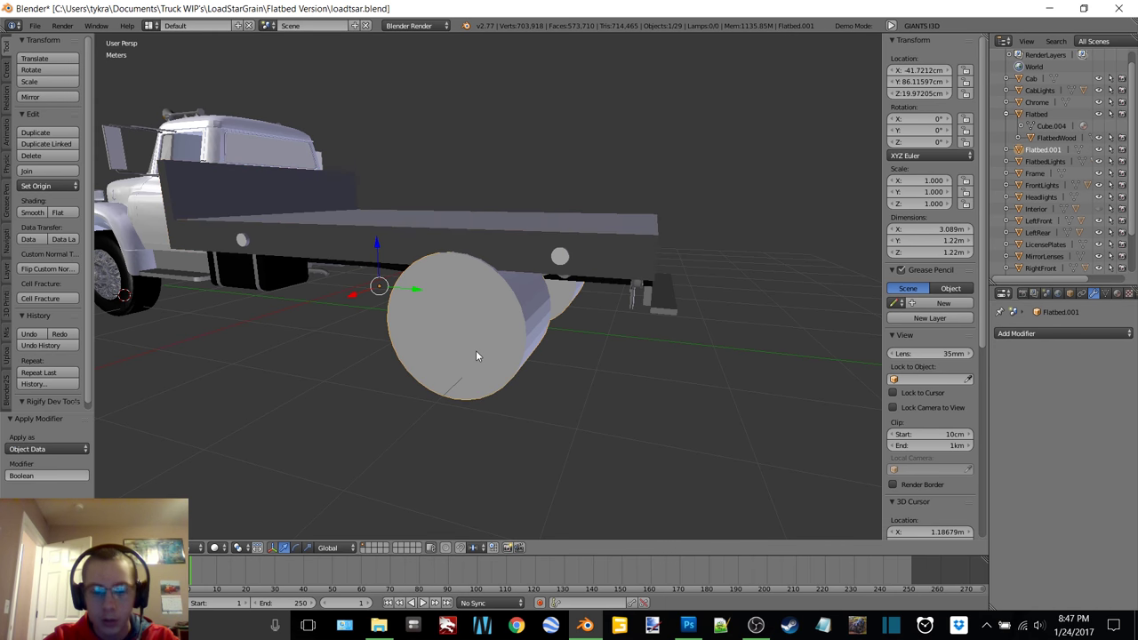
{"action": "key", "text": "x"}
{"action": "left_click", "coordinate": [470, 348]}
{"action": "middle_click_drag", "start_coordinate": [470, 348], "coordinate": [473, 247]}
- Add a cube mesh and move it beside the truck behind the cab, to about X -37 cm and Y 58 cm
{"action": "key", "text": "shift+a"}
{"action": "mouse_move", "coordinate": [472, 247]}
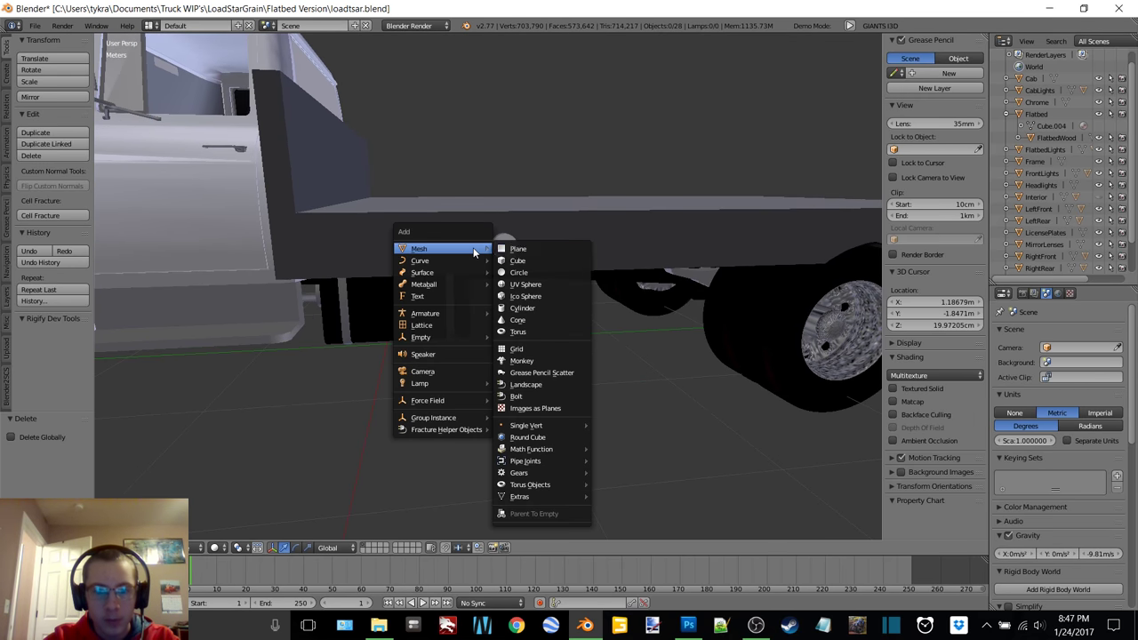
{"action": "left_click", "coordinate": [535, 262]}
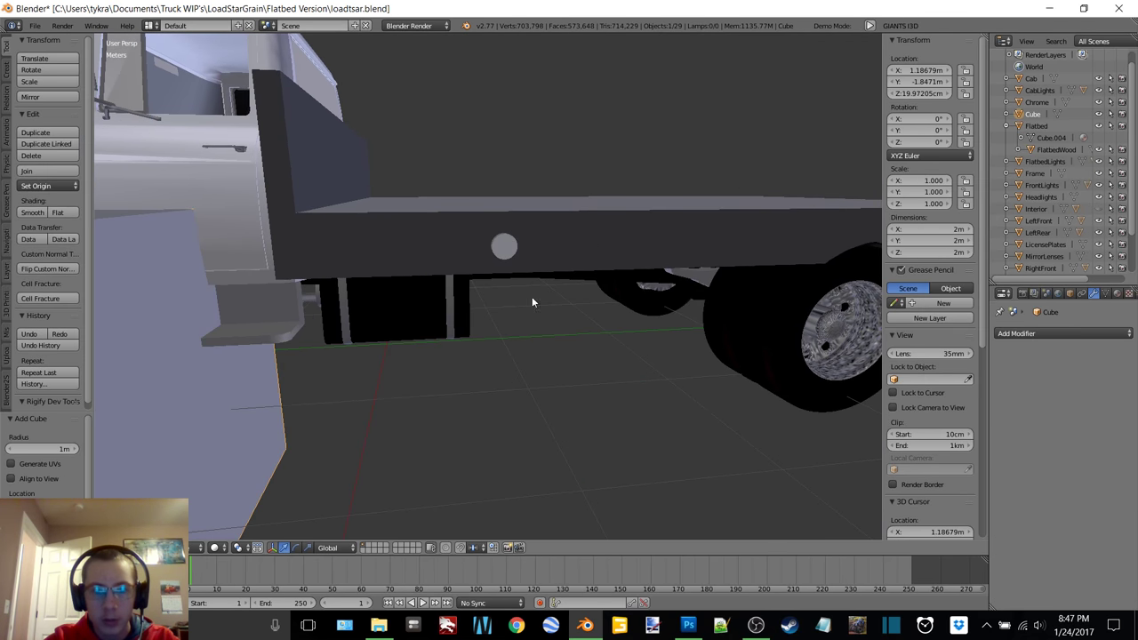
{"action": "scroll", "coordinate": [267, 347], "scroll_direction": "down", "scroll_amount": 3}
{"action": "left_click_drag", "start_coordinate": [172, 375], "coordinate": [533, 333]}
{"action": "left_click_drag", "start_coordinate": [479, 377], "coordinate": [457, 320]}
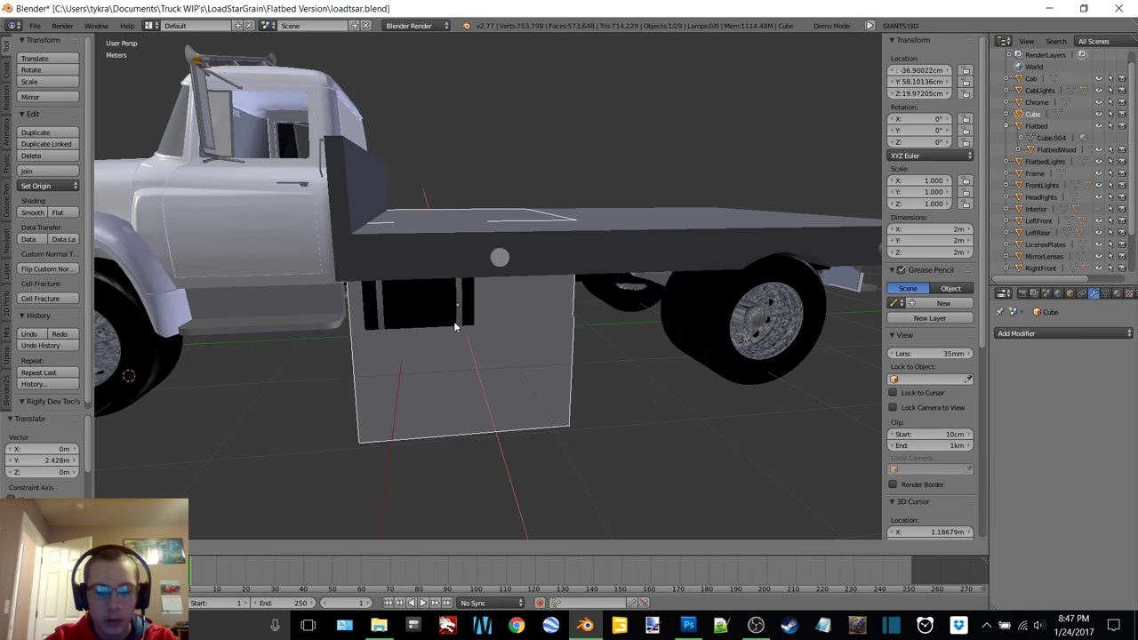
- Scale the cube down and position it at the side of the truck beneath the flatbed, behind the cab
{"action": "key", "text": "s"}
{"action": "left_click", "coordinate": [512, 327]}
{"action": "mouse_move", "coordinate": [512, 327]}
{"action": "middle_mouse_down"}
{"action": "mouse_move", "coordinate": [427, 310]}
{"action": "mouse_move", "coordinate": [503, 345]}
{"action": "middle_mouse_up"}
{"action": "scroll", "coordinate": [455, 311], "scroll_direction": "up", "scroll_amount": 2}
{"action": "left_click_drag", "start_coordinate": [486, 348], "coordinate": [330, 364]}
{"action": "middle_click_drag", "start_coordinate": [394, 350], "coordinate": [480, 381]}
{"action": "left_click_drag", "start_coordinate": [507, 388], "coordinate": [411, 259]}
- Slide the cube's cab-side face toward the rear along Y in Edit Mode
{"action": "key", "text": "Tab"}
{"action": "left_click", "coordinate": [502, 257]}
{"action": "scroll", "coordinate": [445, 300], "scroll_direction": "up", "scroll_amount": 4}
{"action": "middle_click_drag", "start_coordinate": [445, 301], "coordinate": [371, 290]}
{"action": "right_click", "coordinate": [336, 332]}
{"action": "left_click_drag", "start_coordinate": [411, 260], "coordinate": [458, 250]}
- Slide the cube's rear face about 15.7 cm toward the cab along Y and raise its top face about 1 cm
{"action": "middle_click_drag", "start_coordinate": [356, 254], "coordinate": [466, 270]}
{"action": "right_click", "coordinate": [509, 291]}
{"action": "left_click_drag", "start_coordinate": [499, 271], "coordinate": [422, 275]}
{"action": "mouse_move", "coordinate": [449, 252]}
{"action": "middle_mouse_down"}
{"action": "mouse_move", "coordinate": [442, 267]}
{"action": "mouse_move", "coordinate": [461, 263]}
{"action": "middle_mouse_up"}
{"action": "right_click", "coordinate": [455, 263]}
{"action": "left_click_drag", "start_coordinate": [506, 204], "coordinate": [507, 198]}
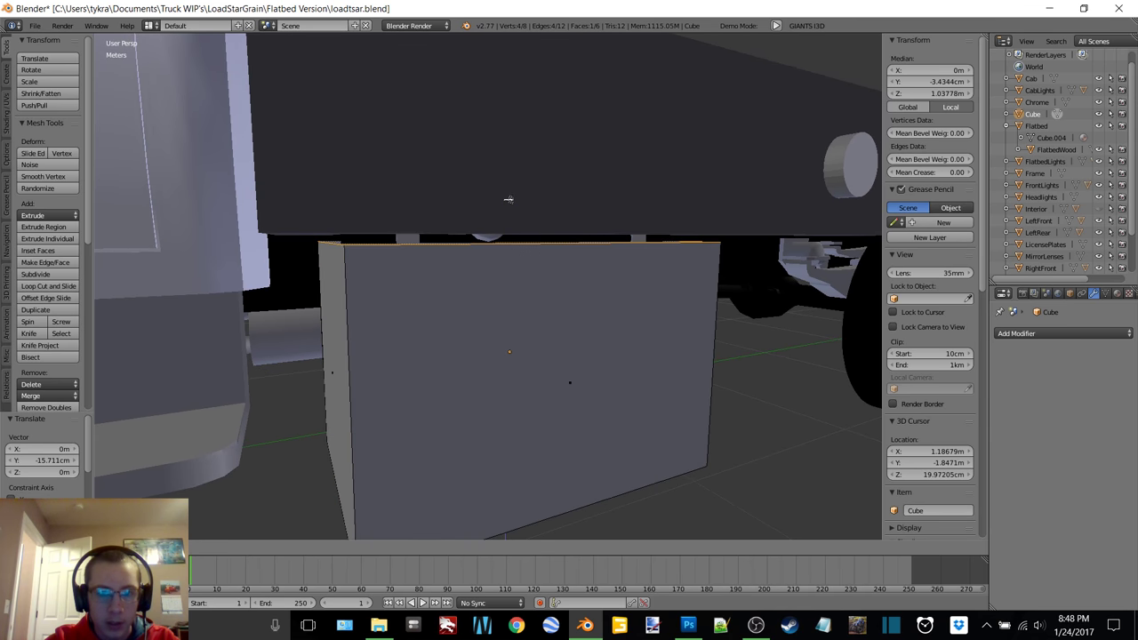
{"action": "middle_click_drag", "start_coordinate": [508, 198], "coordinate": [547, 241]}
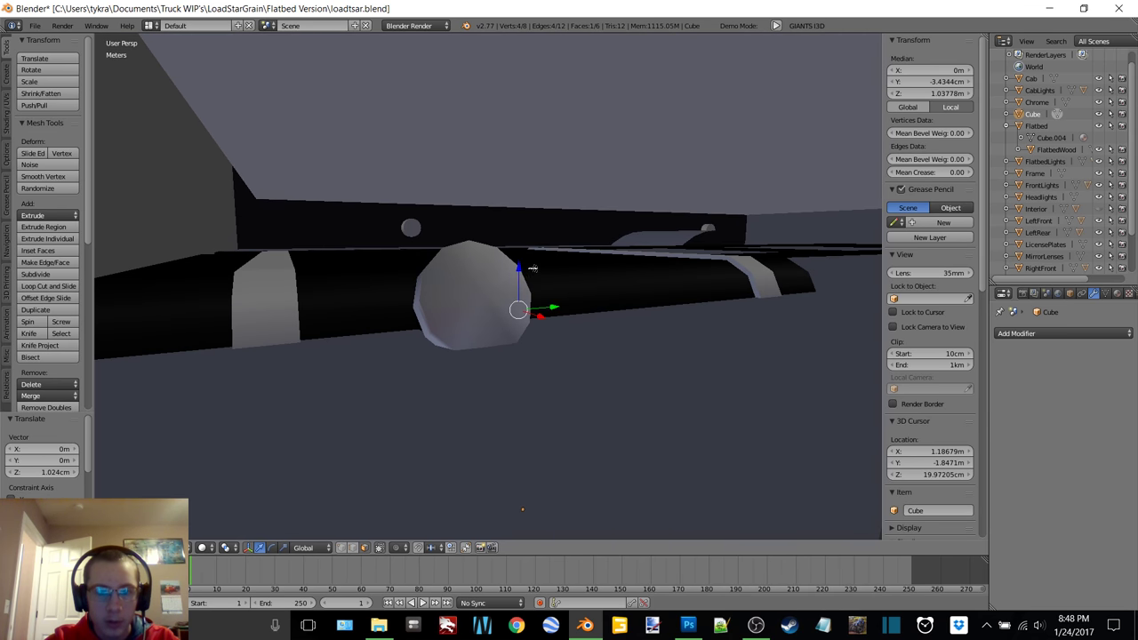
{"action": "left_click_drag", "start_coordinate": [521, 269], "coordinate": [563, 182]}
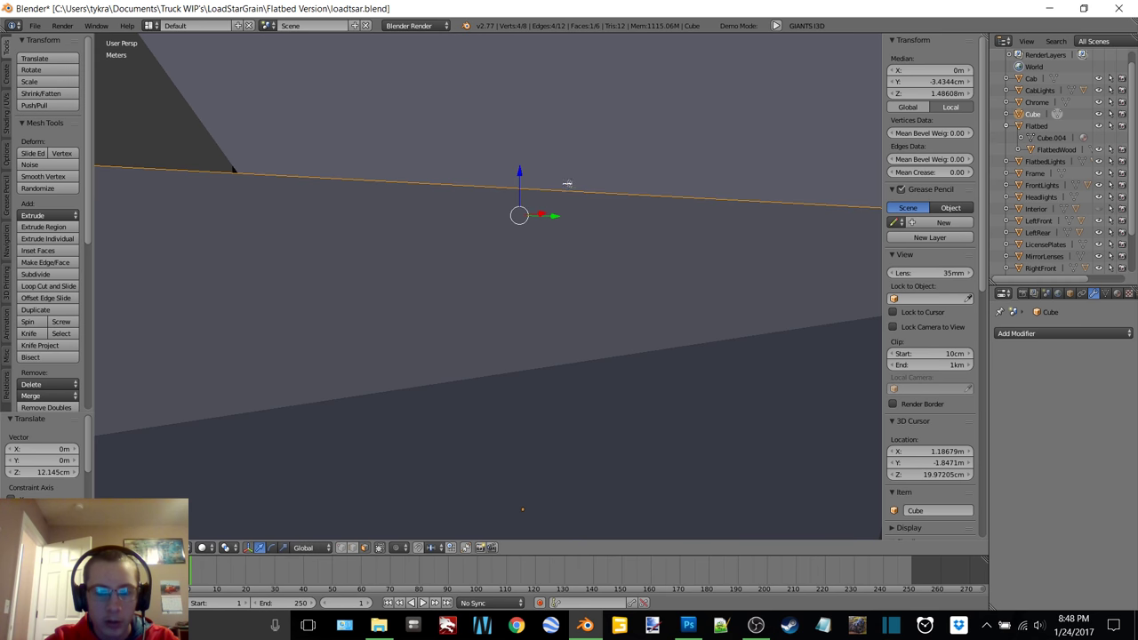
{"action": "mouse_move", "coordinate": [602, 228]}
{"action": "middle_mouse_down"}
{"action": "mouse_move", "coordinate": [559, 261]}
{"action": "mouse_move", "coordinate": [589, 244]}
{"action": "middle_mouse_up"}
{"action": "key", "text": "ctrl+z"}
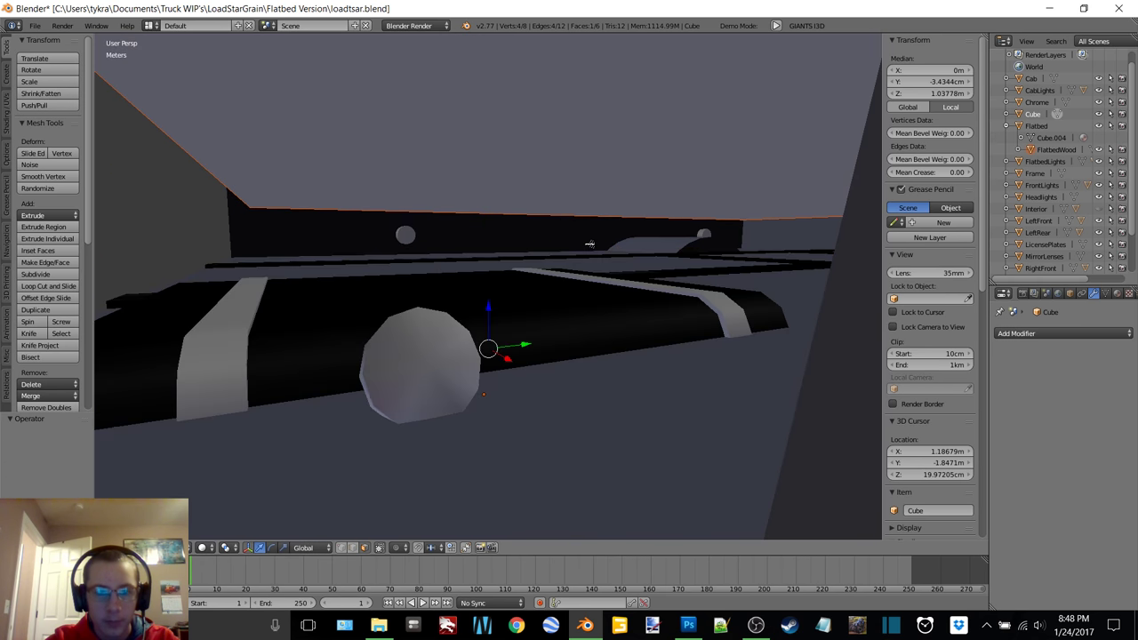
- Raise the cube's top face about 10.5 cm to meet the flatbed, to a local Z of about 1.43 m
{"action": "left_click_drag", "start_coordinate": [492, 304], "coordinate": [491, 250]}
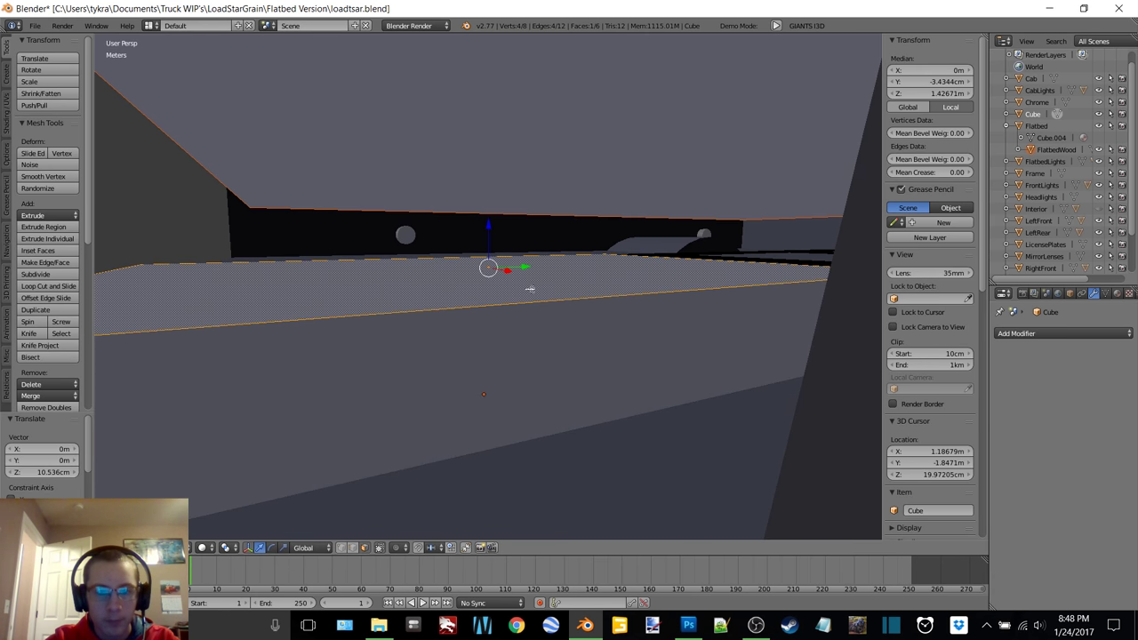
{"action": "scroll", "coordinate": [606, 276], "scroll_direction": "down", "scroll_amount": 6}
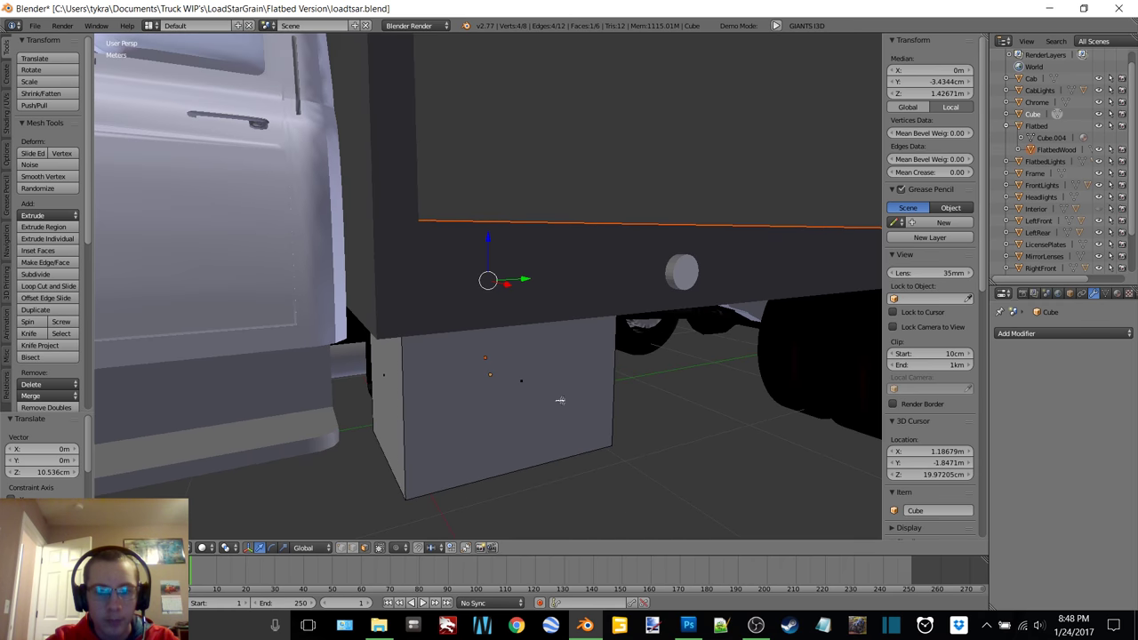
- Select the cube's entire mesh in Edit Mode and move it 18 cm outward along X
{"action": "right_click", "coordinate": [560, 401]}
{"action": "key", "text": "a"}
{"action": "key", "text": "a"}
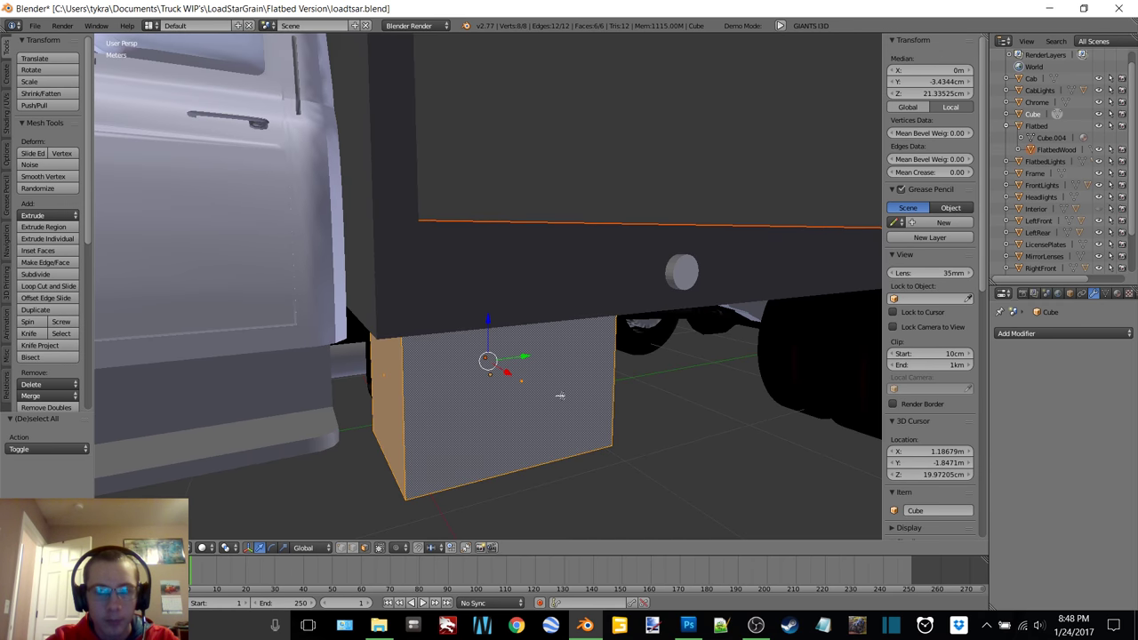
{"action": "left_click", "coordinate": [1032, 151]}
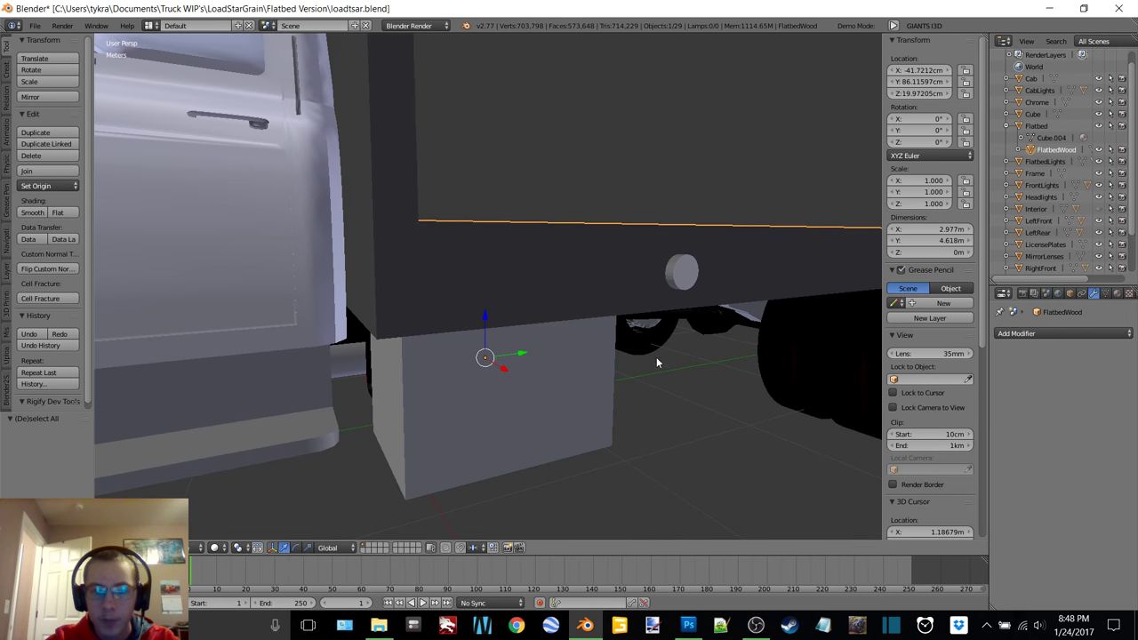
{"action": "middle_click_drag", "start_coordinate": [655, 356], "coordinate": [566, 359]}
{"action": "right_click", "coordinate": [543, 368]}
{"action": "key", "text": "Tab"}
{"action": "left_click", "coordinate": [633, 370]}
{"action": "scroll", "coordinate": [569, 368], "scroll_direction": "up", "scroll_amount": 4}
{"action": "scroll", "coordinate": [548, 357], "scroll_direction": "down", "scroll_amount": 5}
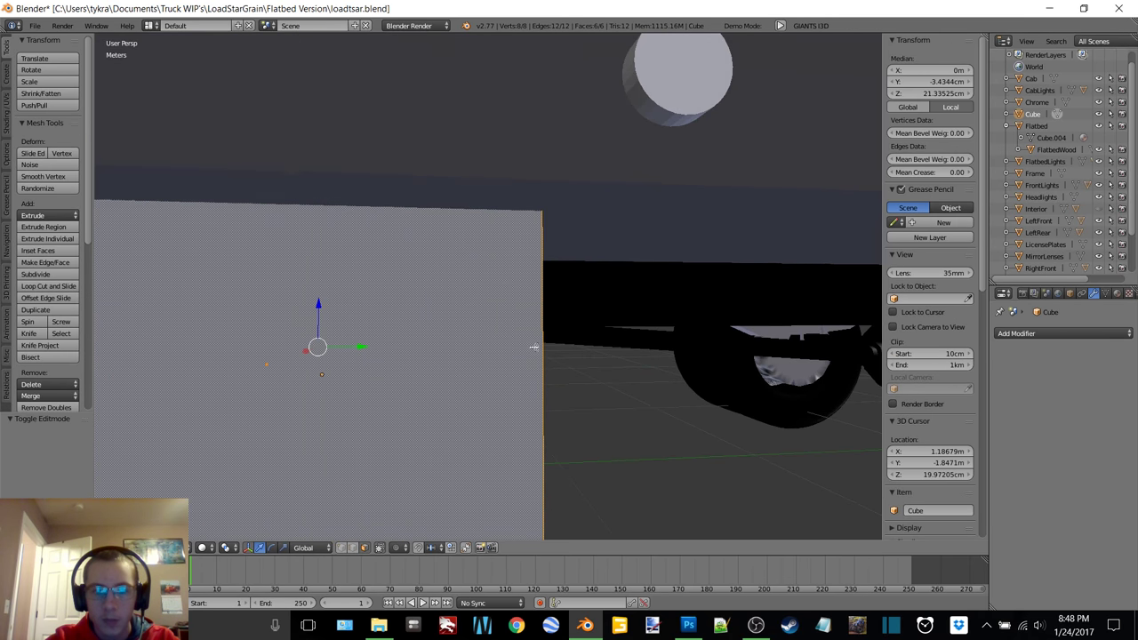
{"action": "middle_click_drag", "start_coordinate": [498, 342], "coordinate": [534, 342]}
{"action": "left_click_drag", "start_coordinate": [524, 380], "coordinate": [550, 362]}
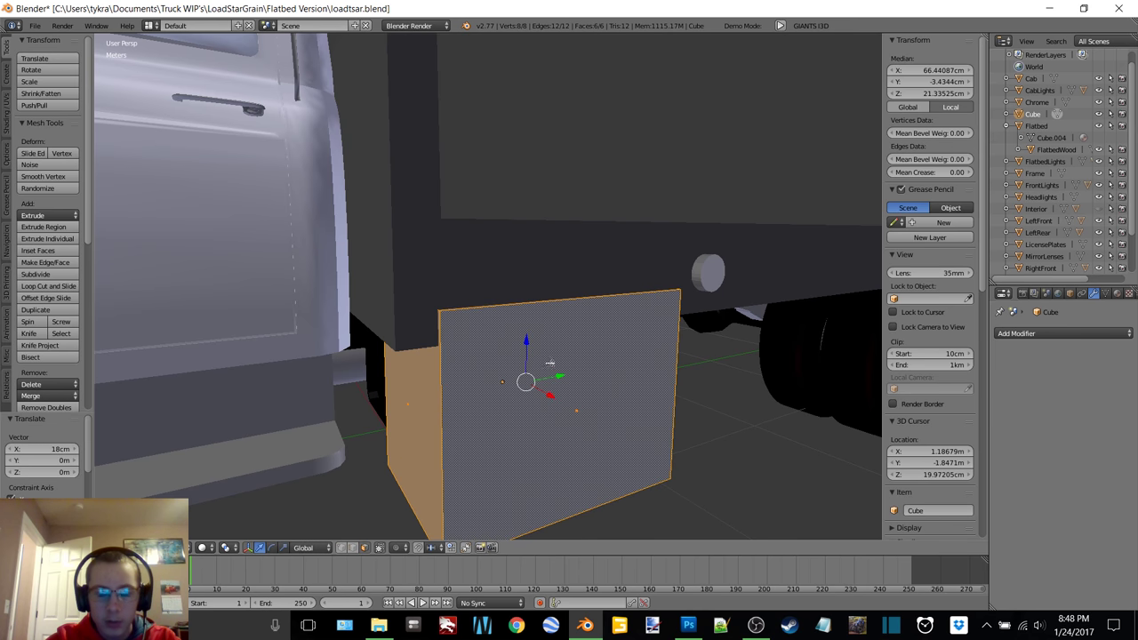
- Extend the cube's inner face about 37.7 cm toward the frame along X, to a local X of about -1.73 m
{"action": "middle_click_drag", "start_coordinate": [550, 362], "coordinate": [370, 359]}
{"action": "right_click", "coordinate": [370, 359]}
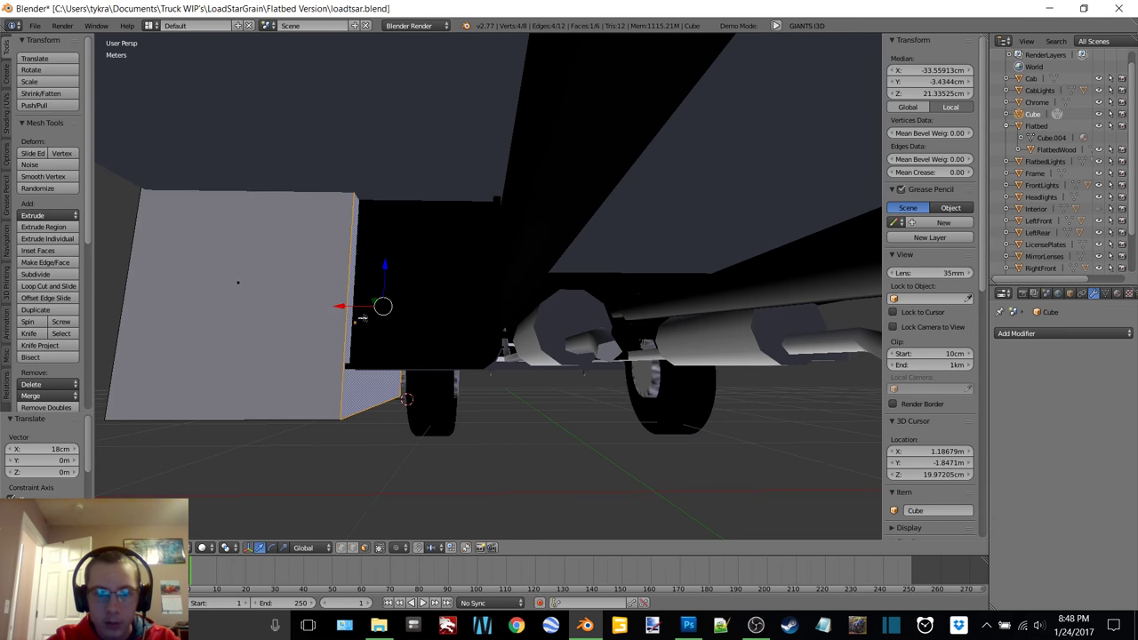
{"action": "left_click_drag", "start_coordinate": [338, 306], "coordinate": [476, 290]}
{"action": "middle_click_drag", "start_coordinate": [485, 284], "coordinate": [452, 332], "text": "shift"}
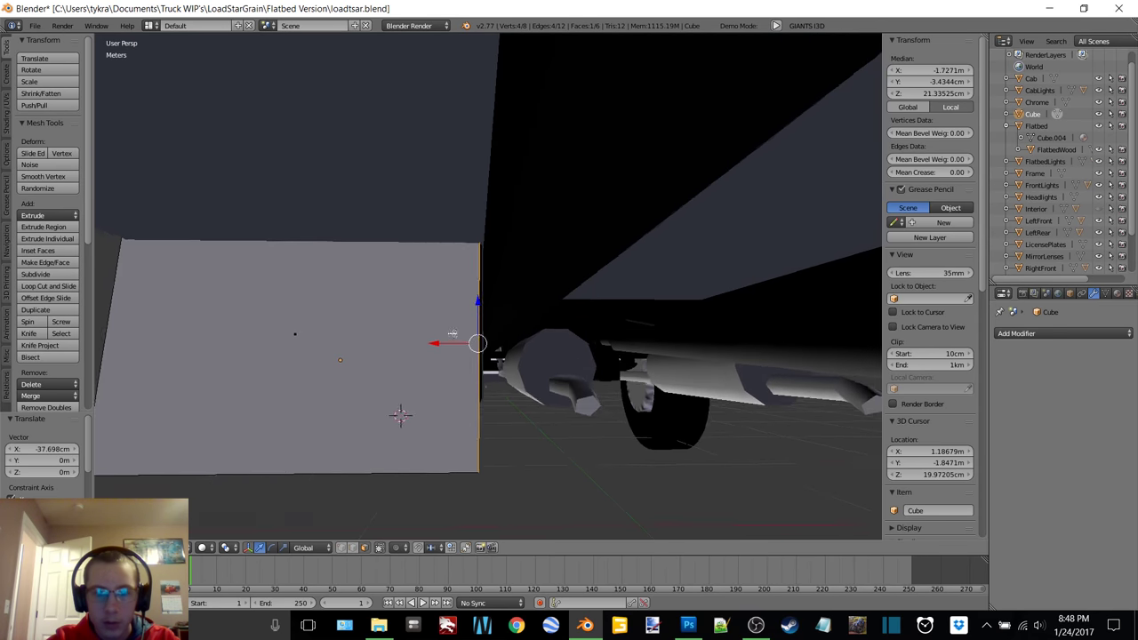
- Extend the cube's inner face about 2.2 cm further along X and raise its bottom face about 27.8 cm along Z
{"action": "scroll", "coordinate": [471, 302], "scroll_direction": "up", "scroll_amount": 4}
{"action": "middle_click_drag", "start_coordinate": [488, 262], "coordinate": [426, 484], "text": "shift"}
{"action": "left_click_drag", "start_coordinate": [404, 492], "coordinate": [418, 492]}
{"action": "middle_click_drag", "start_coordinate": [424, 465], "coordinate": [487, 356]}
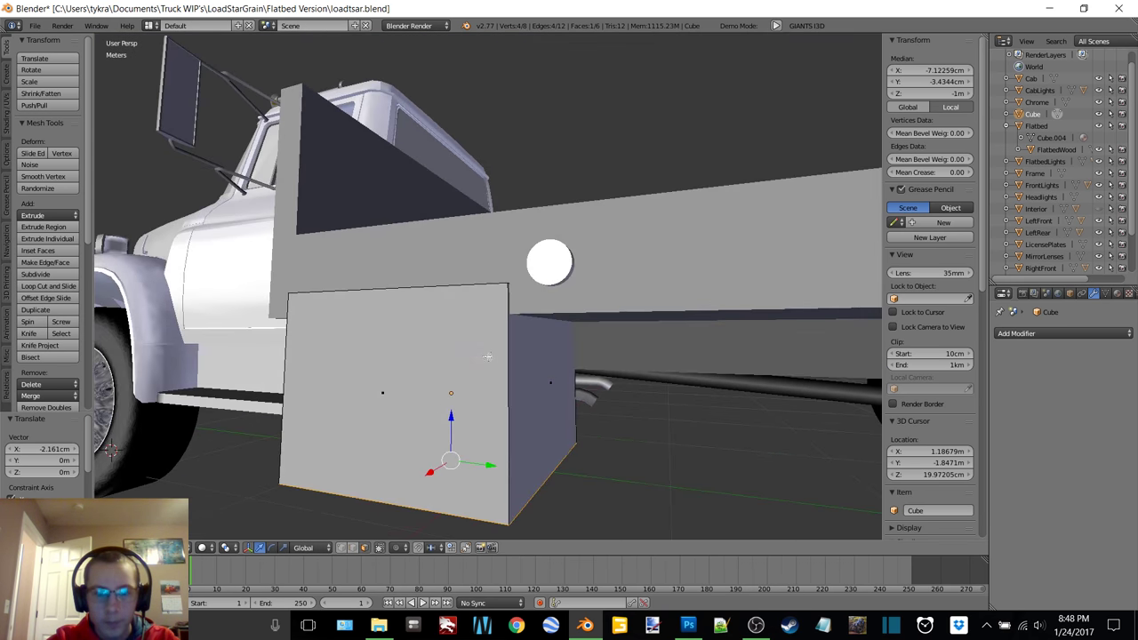
{"action": "left_click_drag", "start_coordinate": [450, 416], "coordinate": [451, 348]}
- Return to Object Mode and join the cube into the Flatbed object
{"action": "key", "text": "ctrl+Tab"}
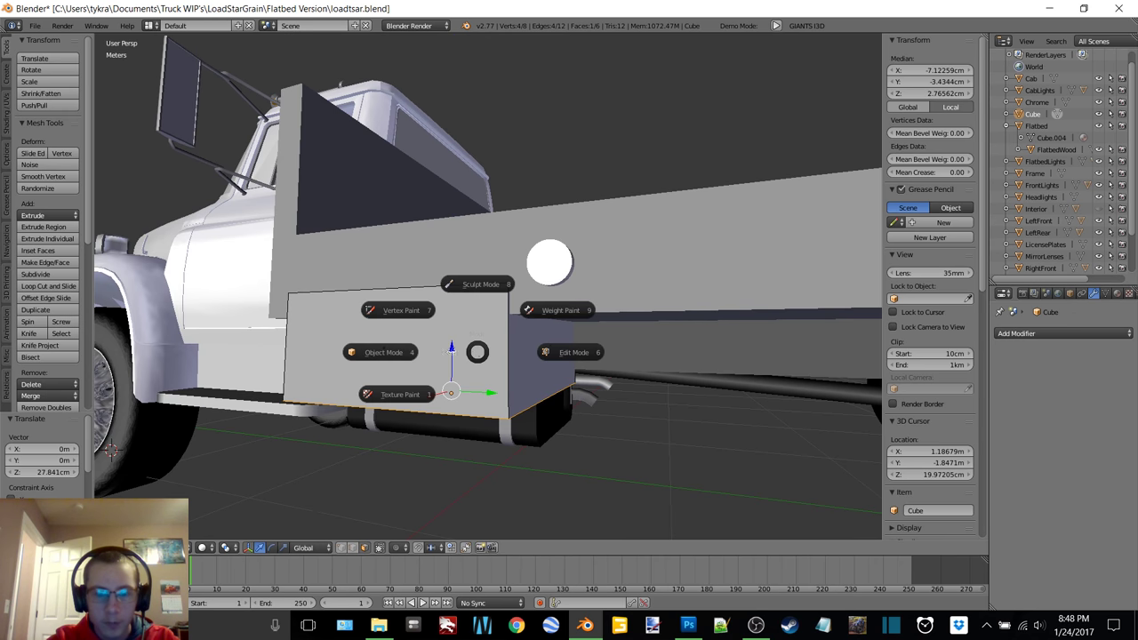
{"action": "left_click", "coordinate": [411, 352]}
{"action": "right_click", "coordinate": [641, 271], "text": "shift"}
{"action": "key", "text": "ctrl+j"}
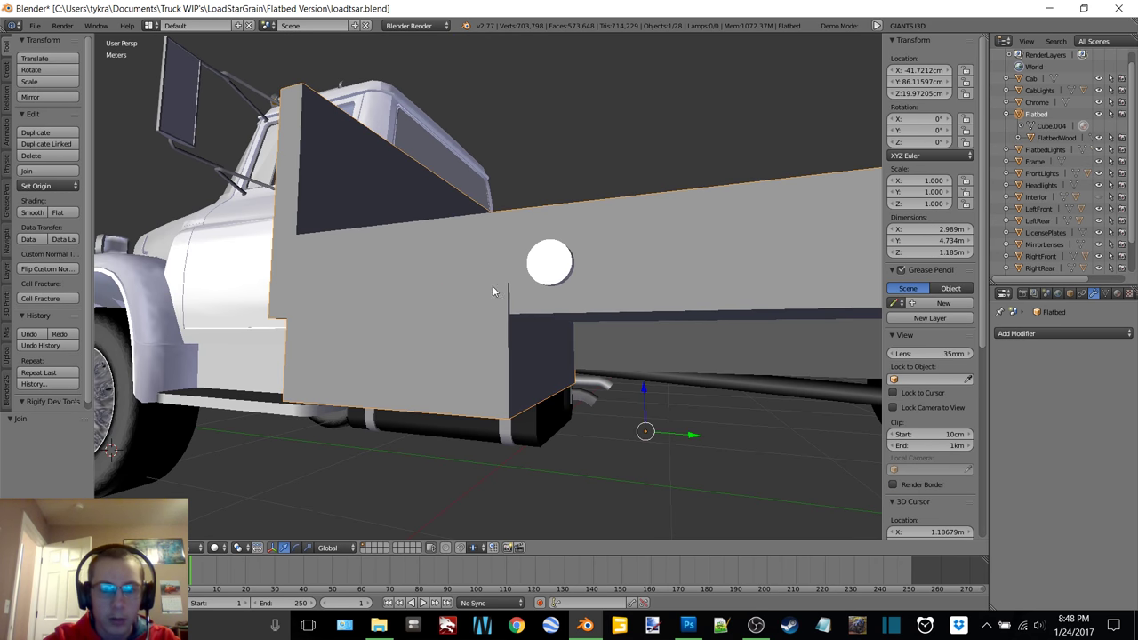
- Select all six faces of the joined box beneath the bed in the Flatbed's Edit Mode
{"action": "key", "text": "ctrl+Tab"}
{"action": "left_click", "coordinate": [532, 296]}
{"action": "right_click", "coordinate": [460, 335], "text": "shift"}
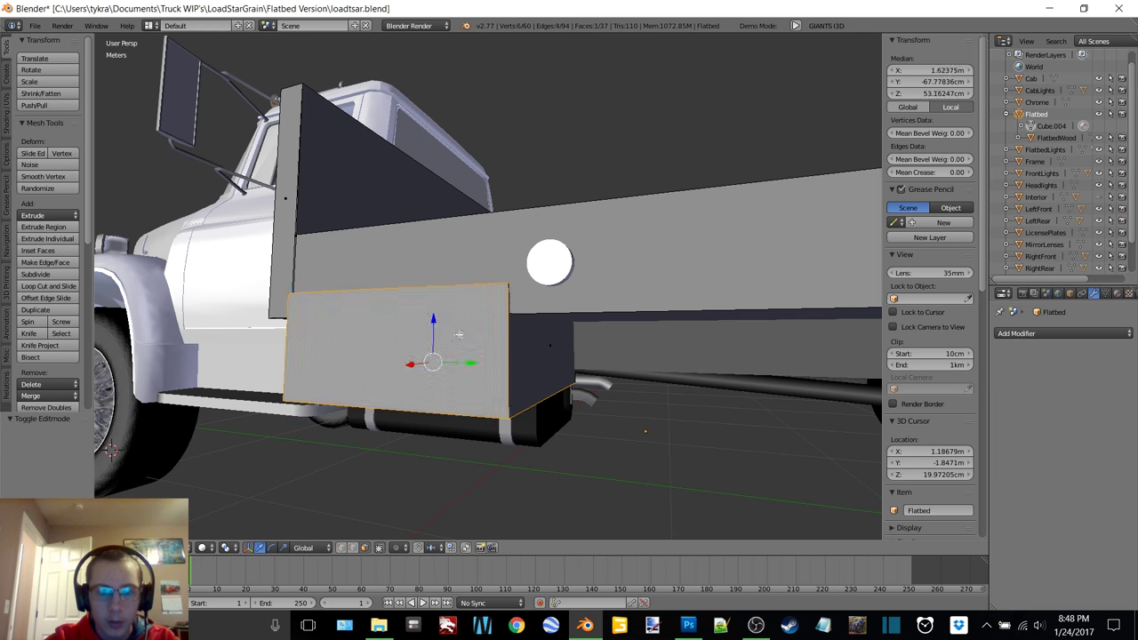
{"action": "right_click", "coordinate": [544, 356], "text": "shift"}
{"action": "middle_click_drag", "start_coordinate": [544, 356], "coordinate": [520, 418]}
{"action": "right_click", "coordinate": [566, 345], "text": "shift"}
{"action": "scroll", "coordinate": [599, 310], "scroll_direction": "up", "scroll_amount": 5}
{"action": "middle_click_drag", "start_coordinate": [598, 310], "coordinate": [575, 254]}
{"action": "right_click", "coordinate": [565, 309], "text": "shift"}
{"action": "middle_click_drag", "start_coordinate": [604, 290], "coordinate": [428, 277]}
{"action": "right_click", "coordinate": [406, 248], "text": "shift"}
{"action": "middle_click_drag", "start_coordinate": [307, 286], "coordinate": [579, 279]}
{"action": "scroll", "coordinate": [579, 279], "scroll_direction": "down", "scroll_amount": 5}
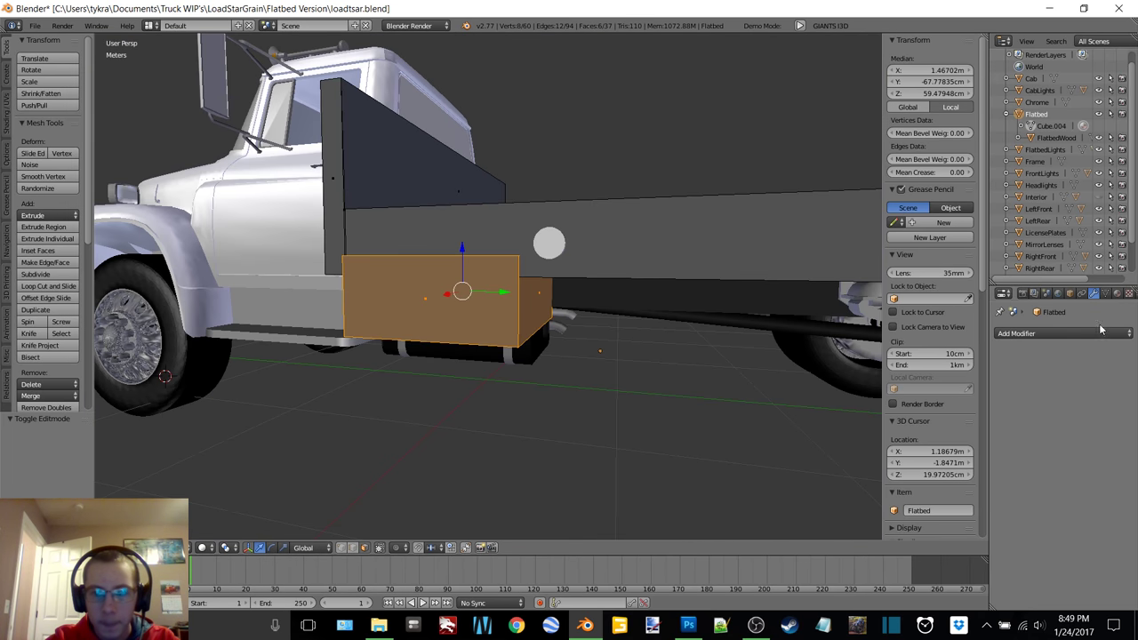
- Assign a new material in its own slot to the selected box faces and separate the mesh by material
{"action": "left_click", "coordinate": [1117, 294]}
{"action": "left_click", "coordinate": [1116, 334]}
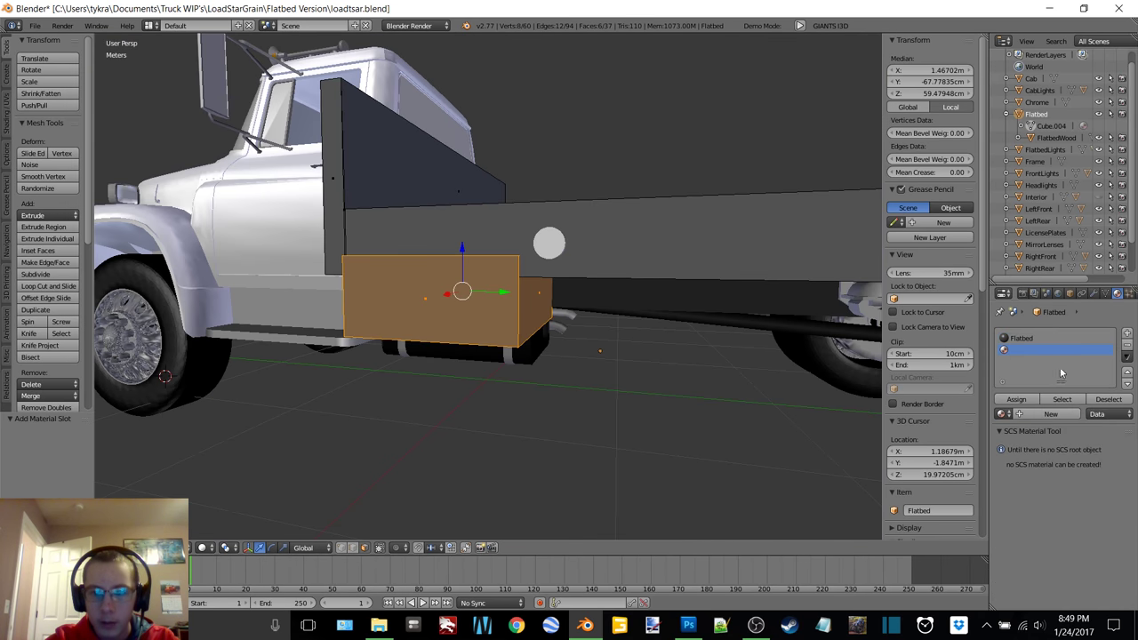
{"action": "left_click", "coordinate": [1033, 415]}
{"action": "left_click", "coordinate": [1014, 399]}
{"action": "key", "text": "p"}
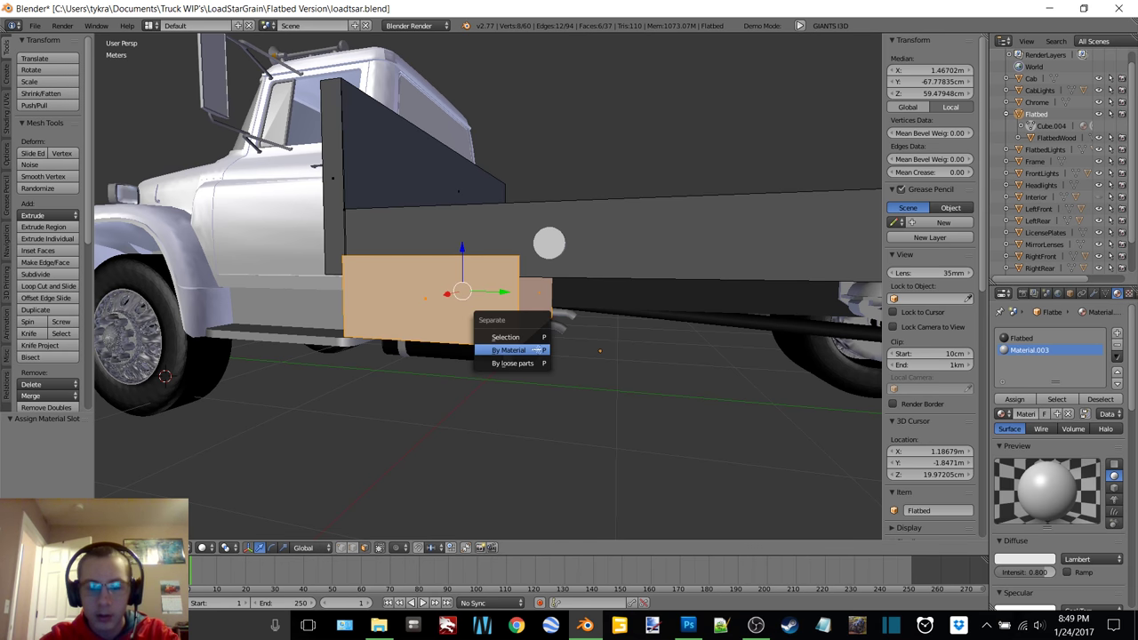
{"action": "left_click", "coordinate": [536, 351]}
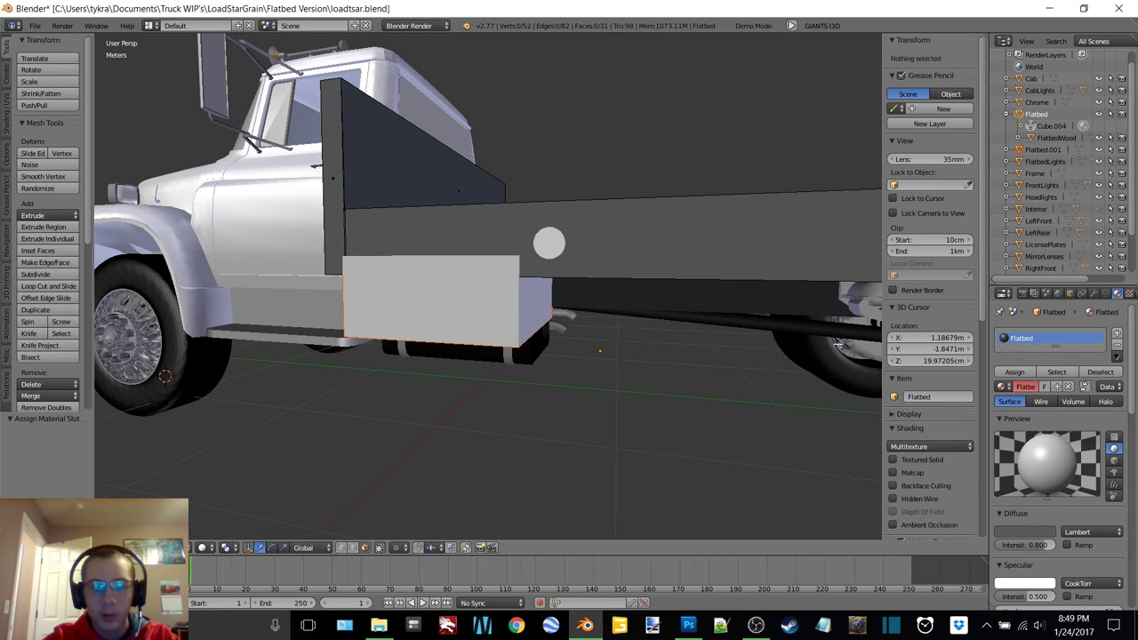
- Make the Flatbed object active and return it to Object Mode, leaving the separated box out of the selection
{"action": "left_click", "coordinate": [1033, 116]}
{"action": "middle_click_drag", "start_coordinate": [630, 241], "coordinate": [649, 259]}
{"action": "key", "text": "Tab"}
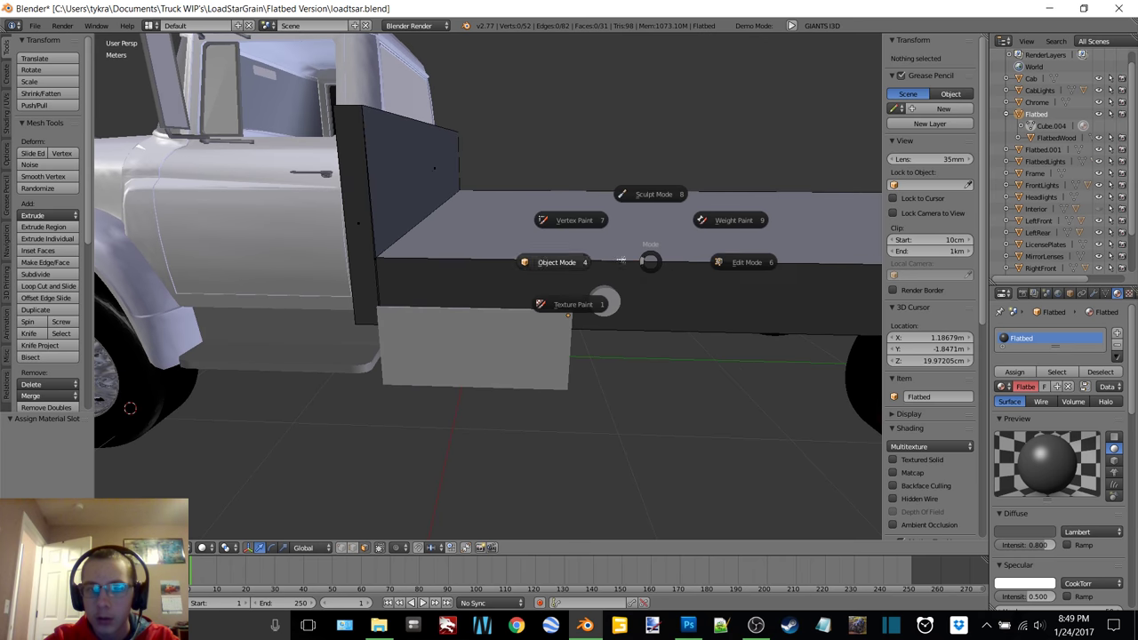
{"action": "left_click", "coordinate": [546, 263]}
{"action": "scroll", "coordinate": [578, 299], "scroll_direction": "down", "scroll_amount": 2}
{"action": "middle_click_drag", "start_coordinate": [579, 299], "coordinate": [544, 297]}
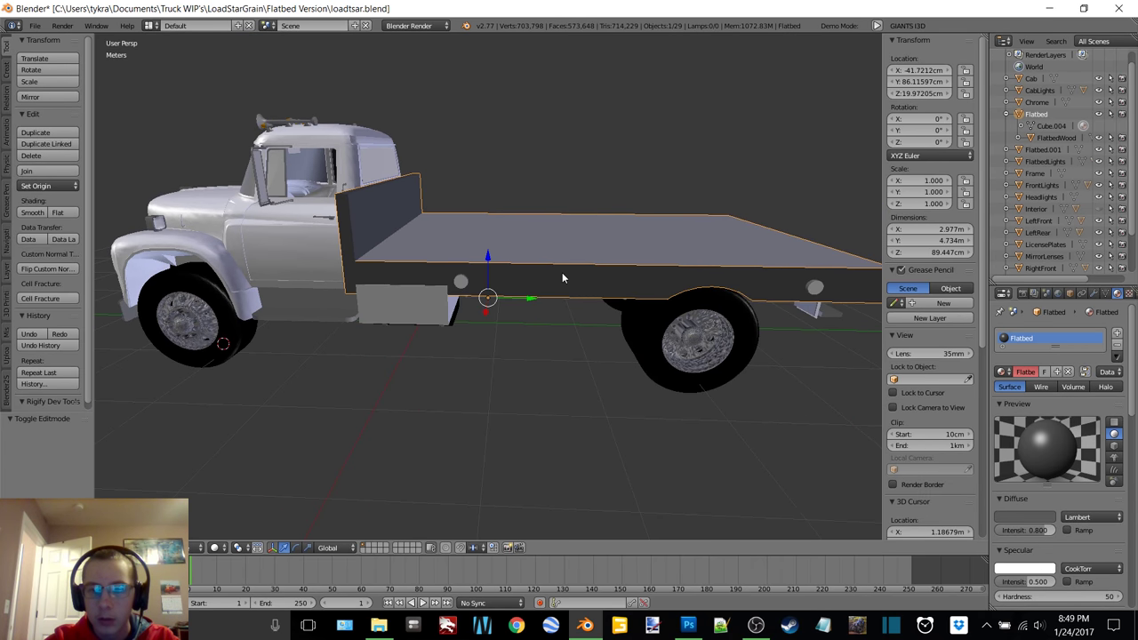
{"action": "right_click", "coordinate": [562, 273]}
{"action": "right_click", "coordinate": [562, 273]}
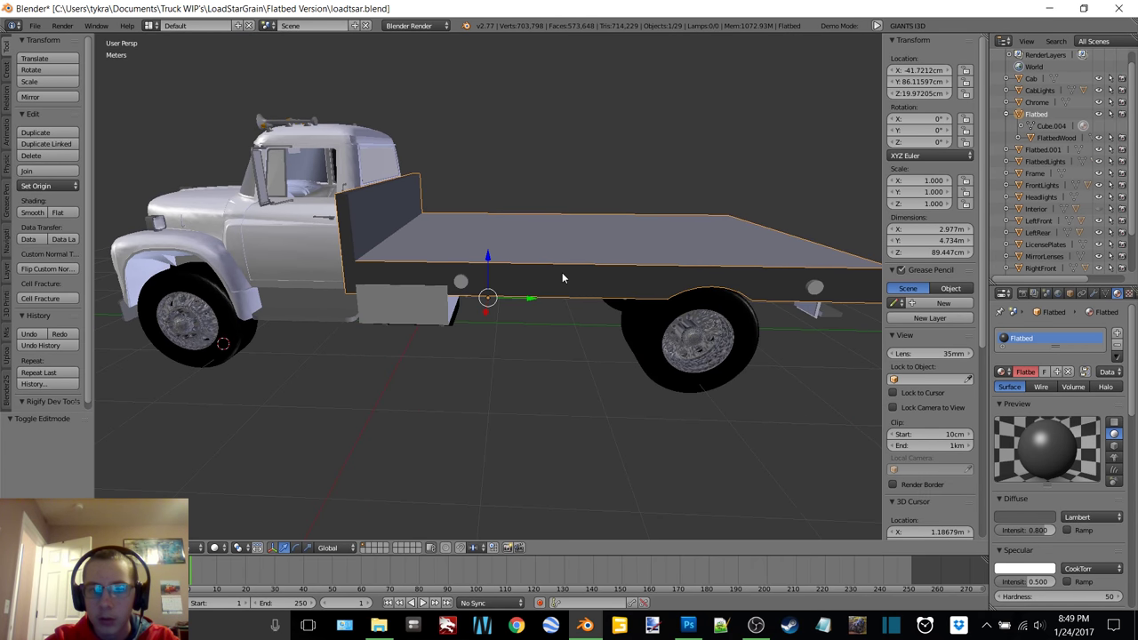
- Subtract the box Flatbed.001 from the Flatbed with a Boolean modifier set to Difference and apply it
{"action": "left_click", "coordinate": [1093, 293]}
{"action": "left_click", "coordinate": [1063, 334]}
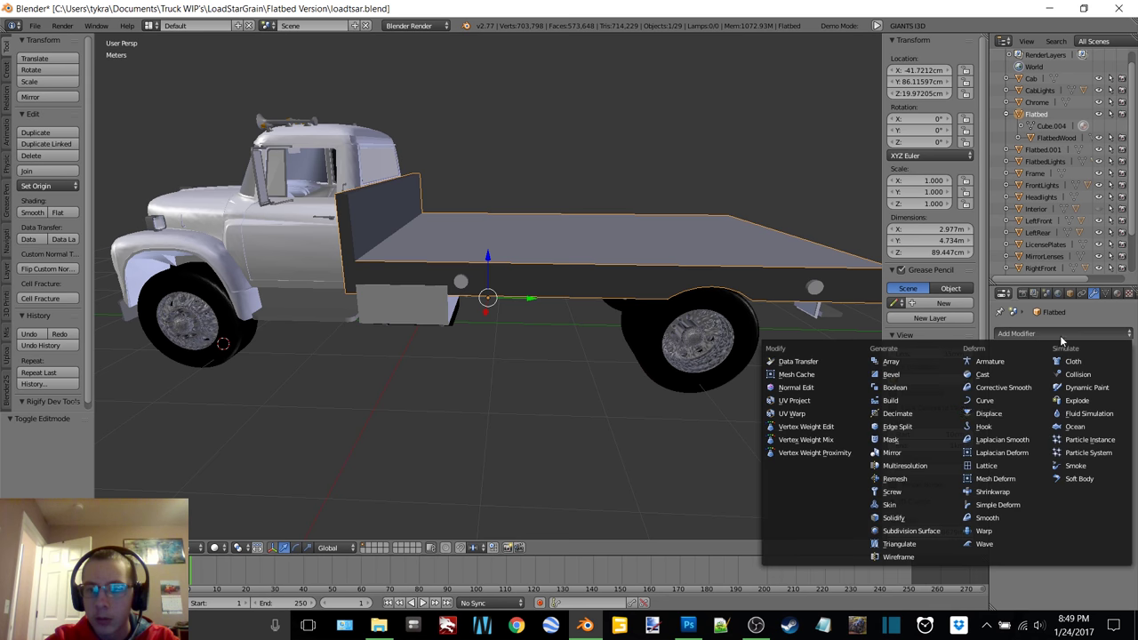
{"action": "left_click", "coordinate": [955, 400]}
{"action": "left_click", "coordinate": [1028, 402]}
{"action": "left_click", "coordinate": [1022, 370]}
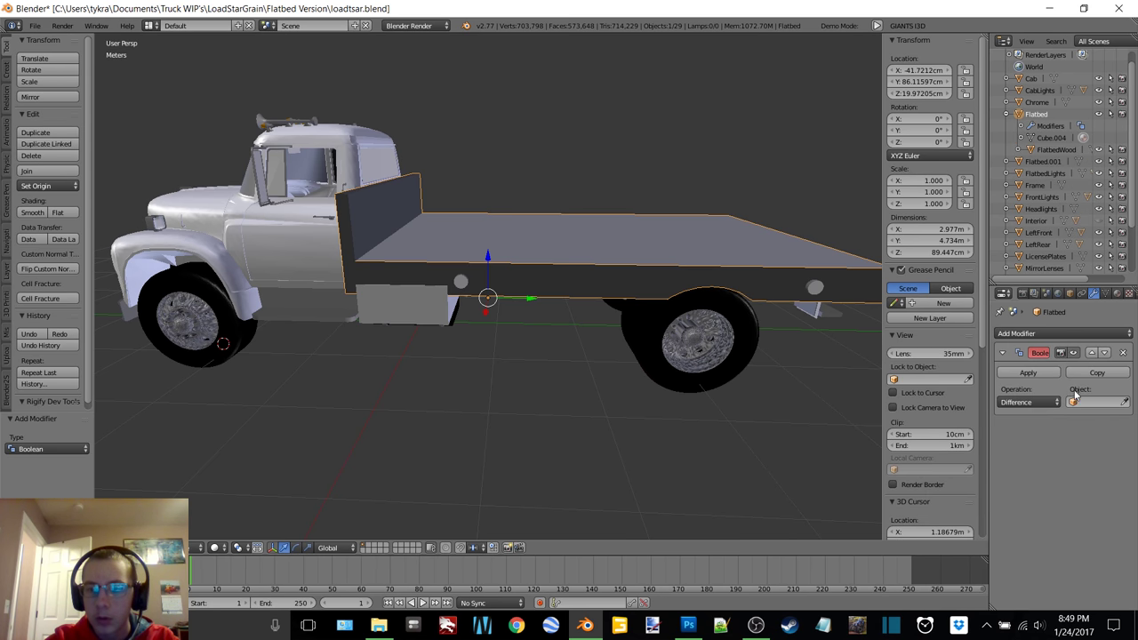
{"action": "left_click", "coordinate": [1086, 402]}
{"action": "left_click", "coordinate": [1018, 467]}
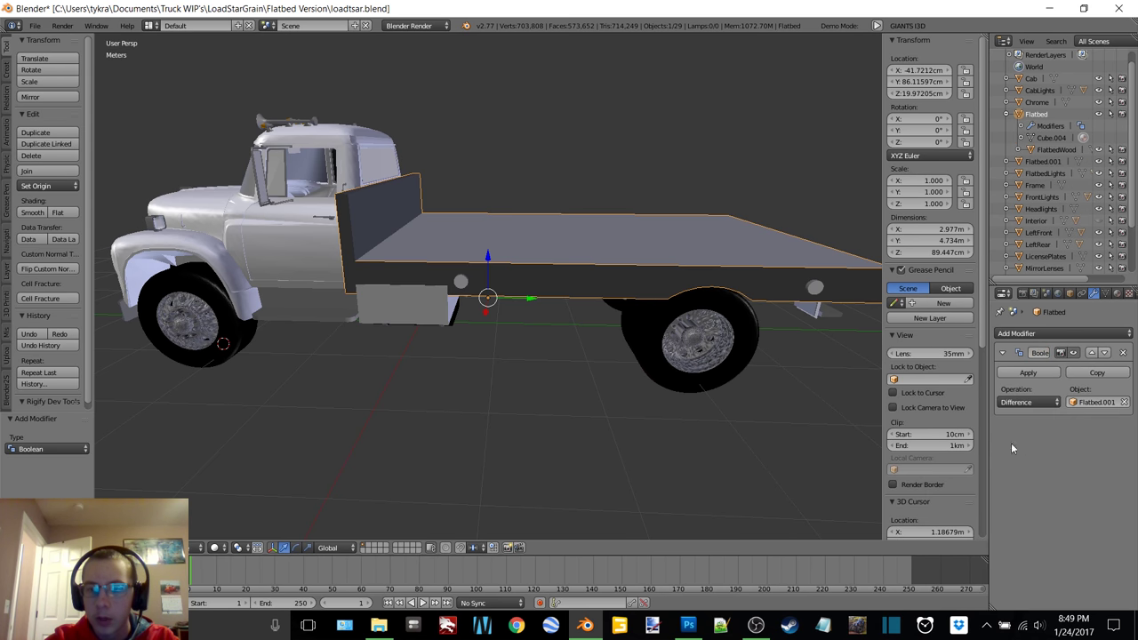
{"action": "left_click", "coordinate": [1016, 378]}
- Delete the separated box Flatbed.001 from beneath the flatbed
{"action": "right_click", "coordinate": [414, 318]}
{"action": "key", "text": "x"}
{"action": "left_click", "coordinate": [405, 313]}
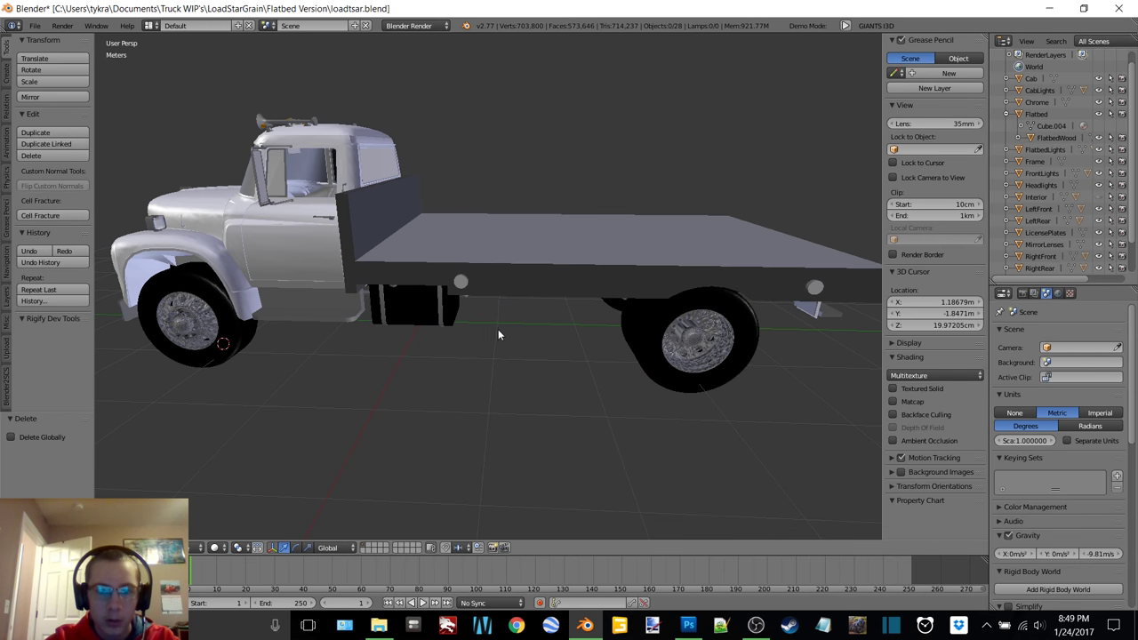
{"action": "middle_click_drag", "start_coordinate": [498, 335], "coordinate": [611, 306]}
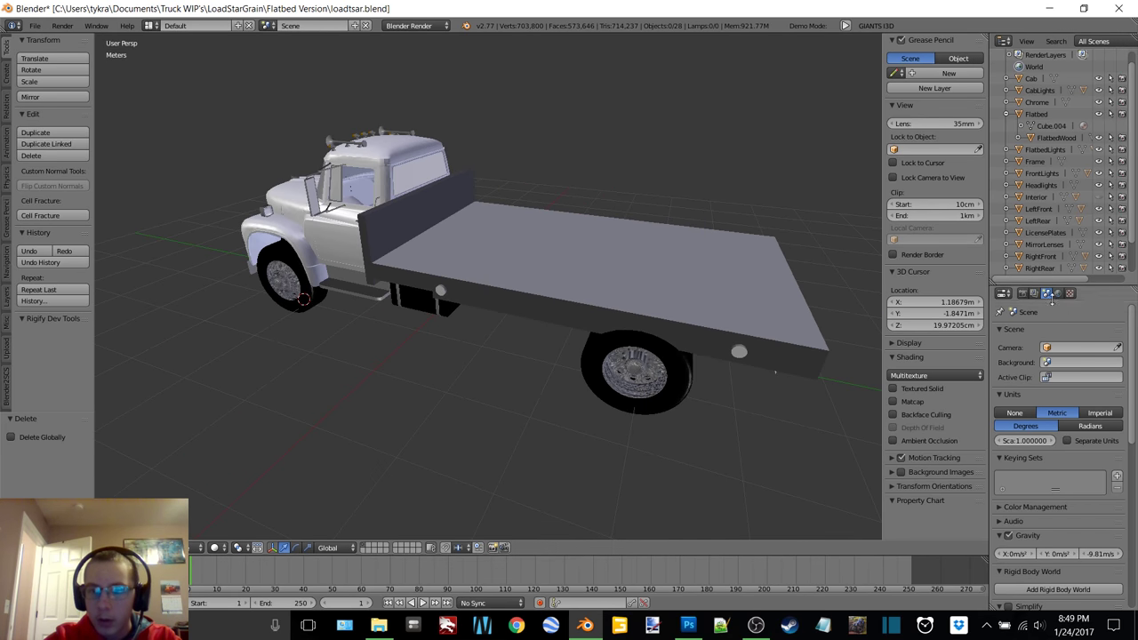
- Create a new material for the FlatbedWood deck surface and name it FlatbedWood
{"action": "left_click", "coordinate": [1037, 114]}
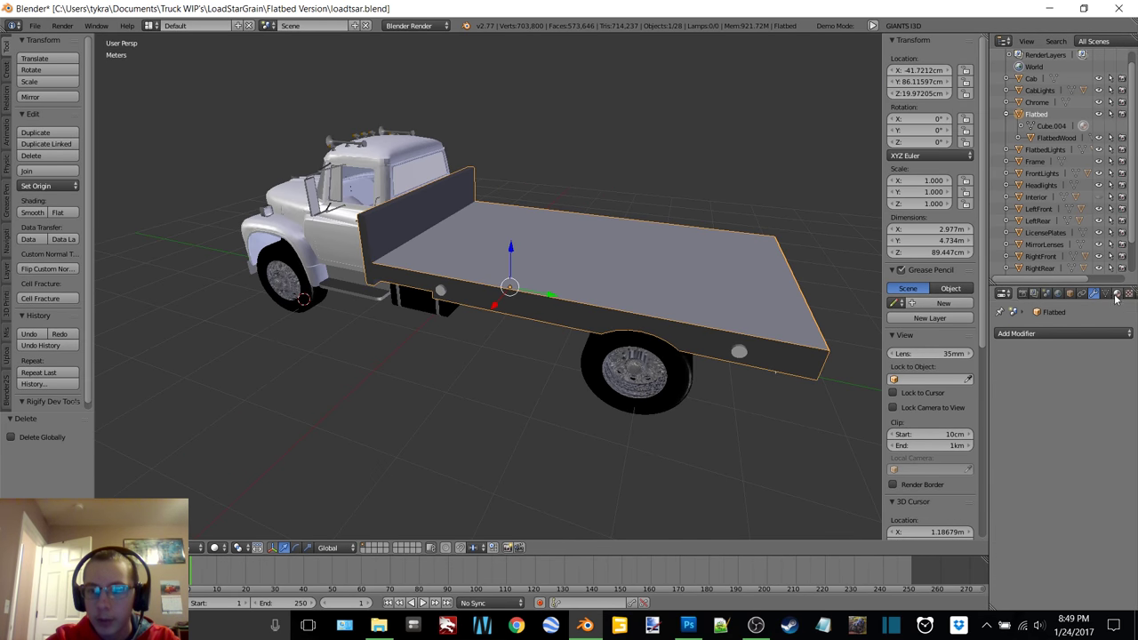
{"action": "left_click", "coordinate": [1116, 294]}
{"action": "left_click", "coordinate": [1055, 138]}
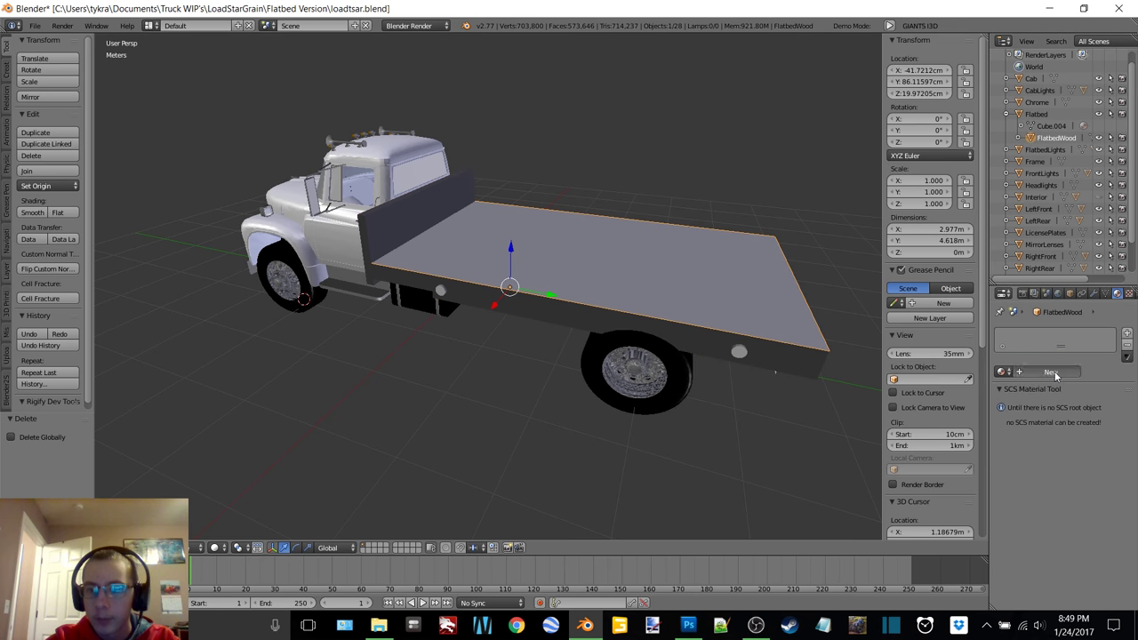
{"action": "left_click", "coordinate": [1054, 370]}
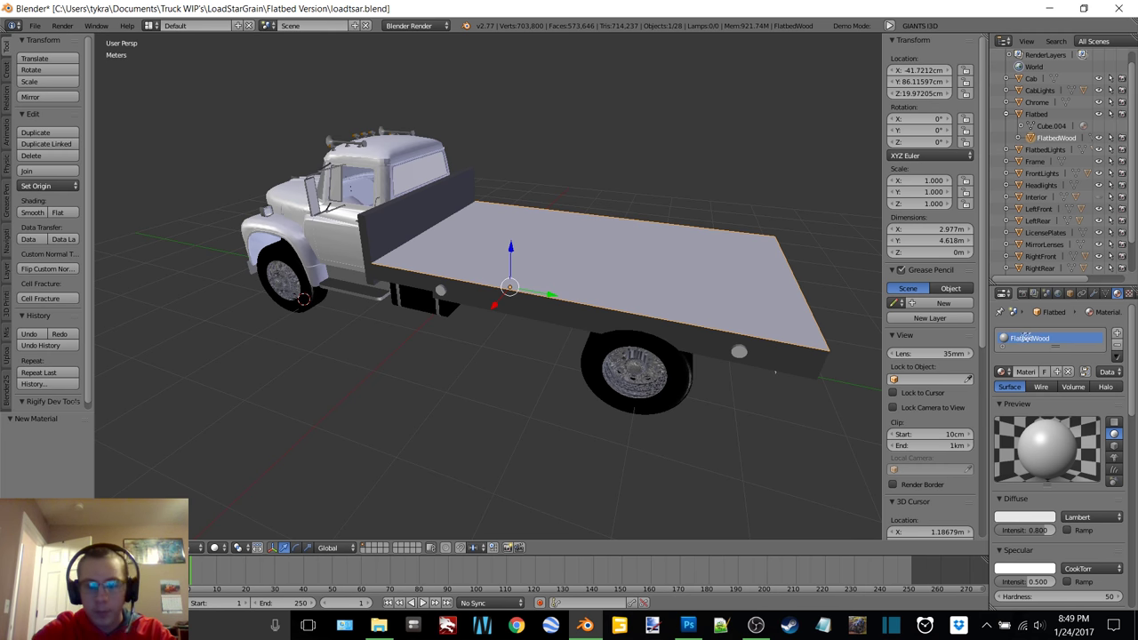
{"action": "left_click", "coordinate": [755, 625]}
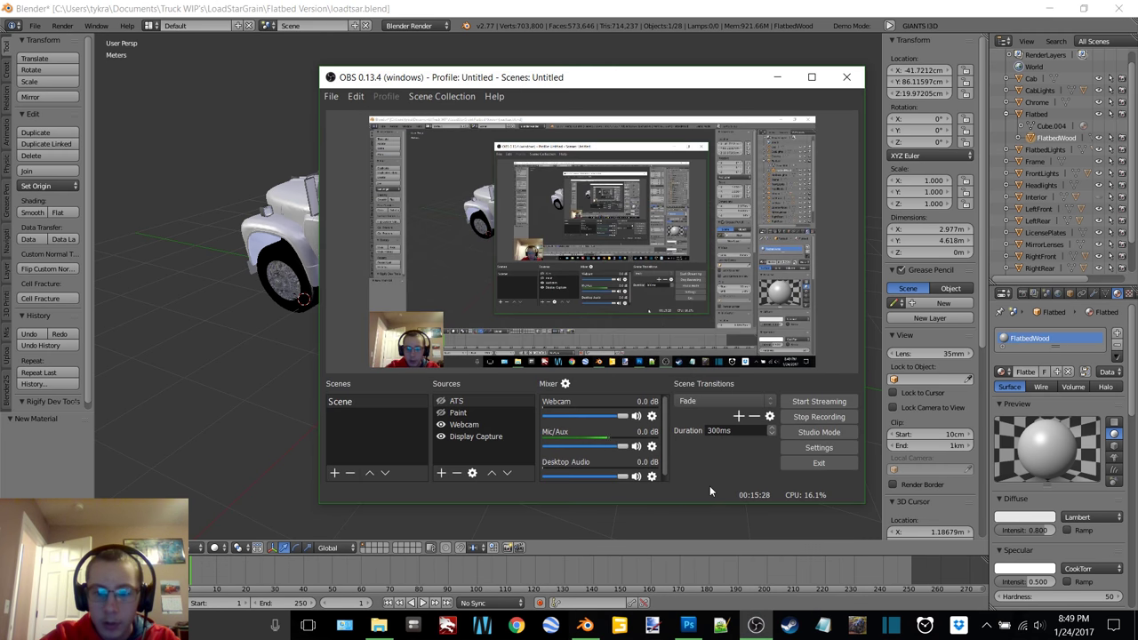
{"action": "left_click", "coordinate": [776, 77]}
- Switch the viewport shading to Texture to view the truck and its flatbed deck
{"action": "middle_click_drag", "start_coordinate": [609, 247], "coordinate": [512, 240]}
{"action": "key", "text": "z"}
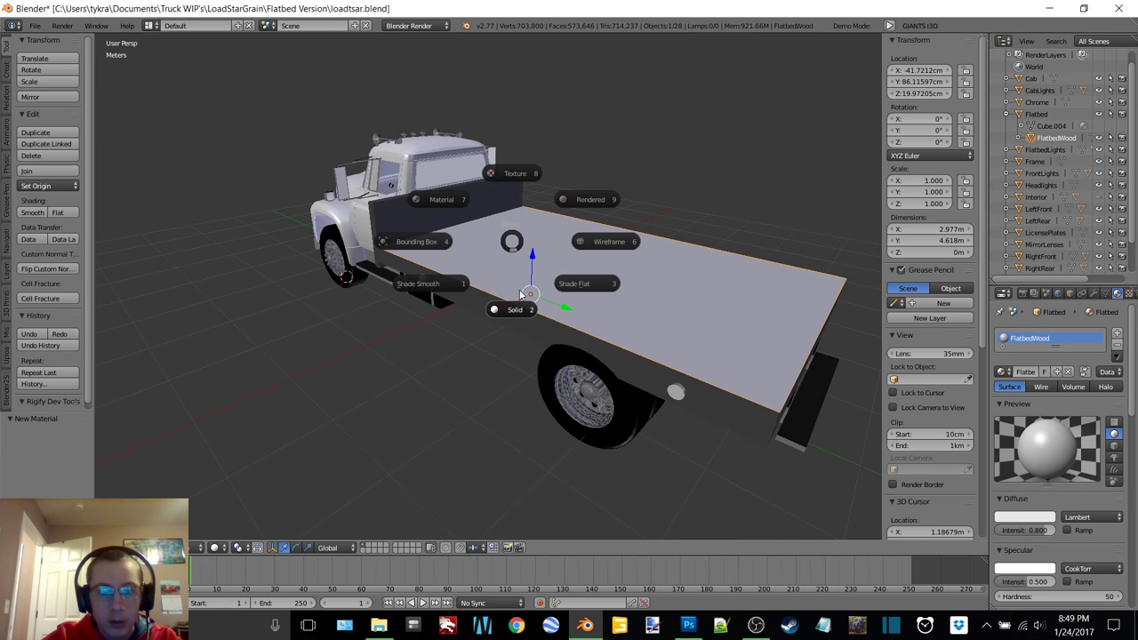
{"action": "left_click", "coordinate": [513, 173]}
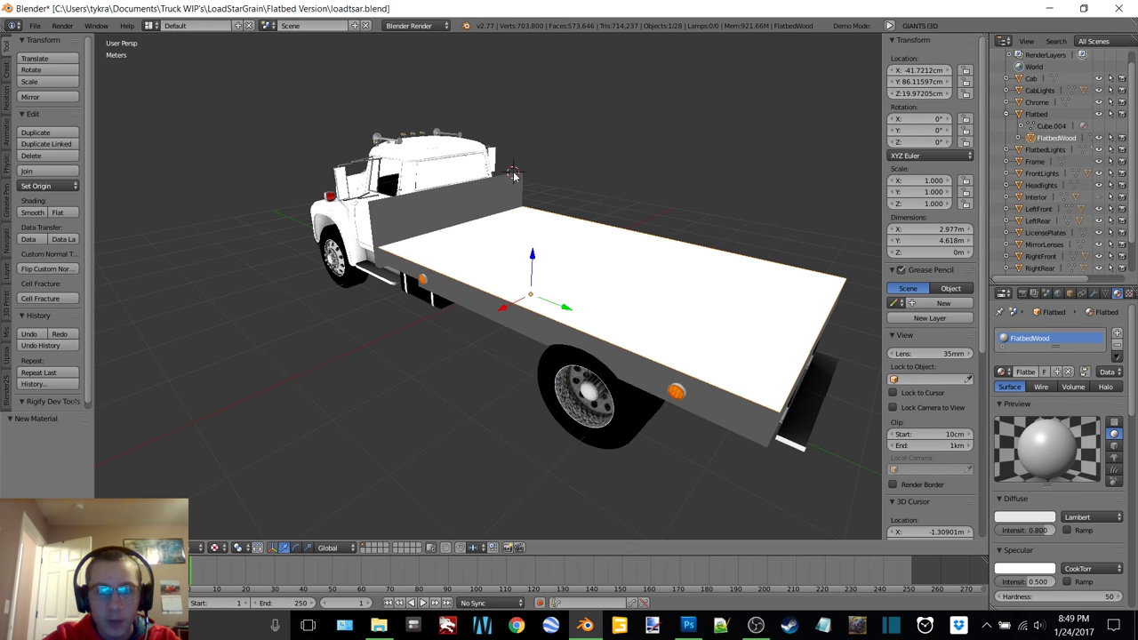
{"action": "middle_click_drag", "start_coordinate": [570, 188], "coordinate": [602, 319], "text": "ctrl"}
{"action": "scroll", "coordinate": [555, 282], "scroll_direction": "up", "scroll_amount": 4}
- Switch to Chrome and search Google for "wood flatbed deck"
{"action": "left_click", "coordinate": [517, 625]}
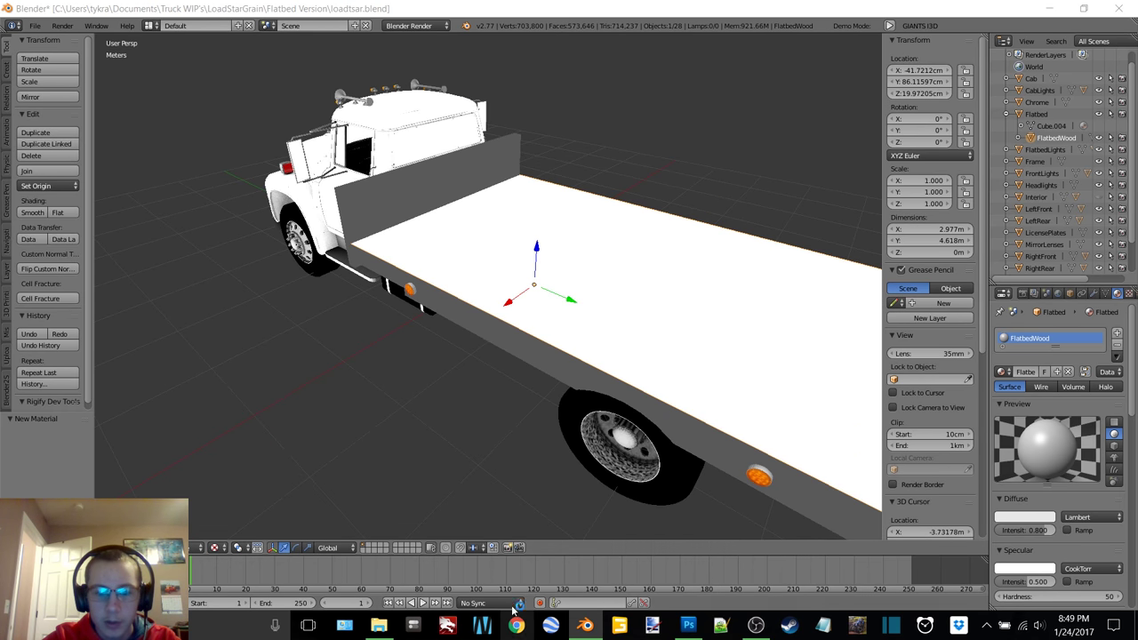
{"action": "type", "text": "wooden"}
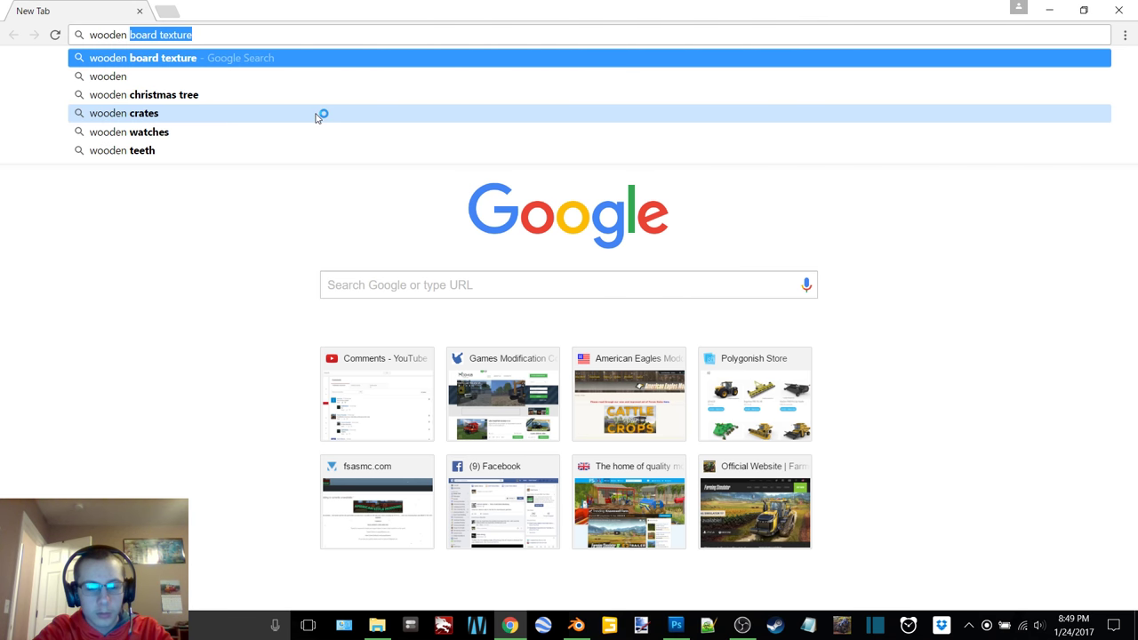
{"action": "key", "text": "BackSpace"}
{"action": "key", "text": "BackSpace"}
{"action": "key", "text": "BackSpace"}
{"action": "key", "text": "BackSpace"}
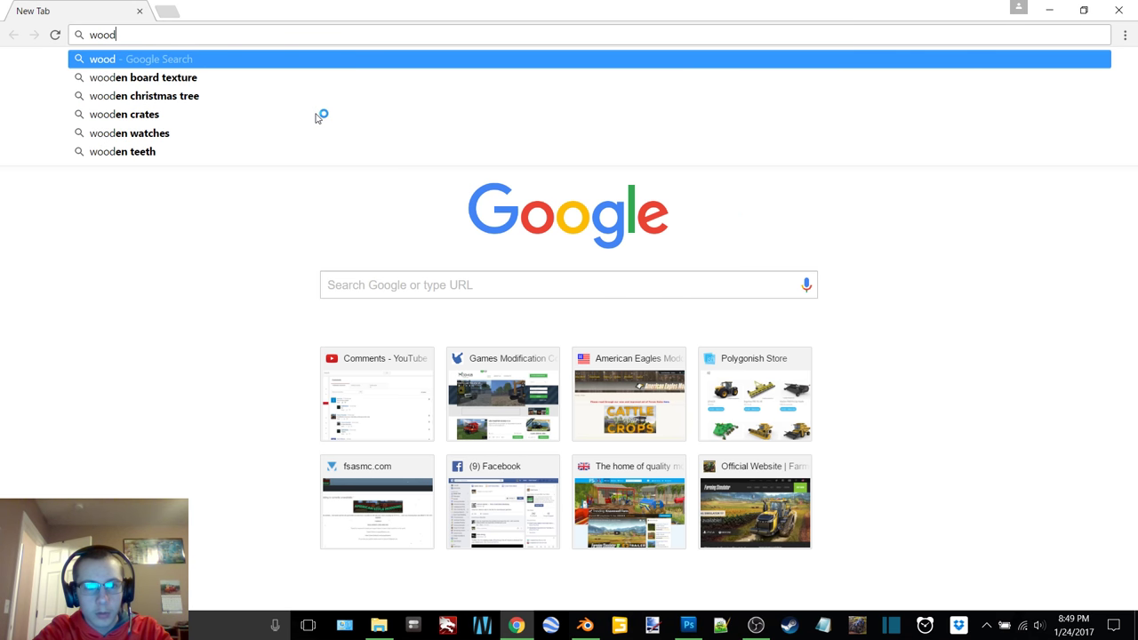
{"action": "type", "text": "flatbed deck"}
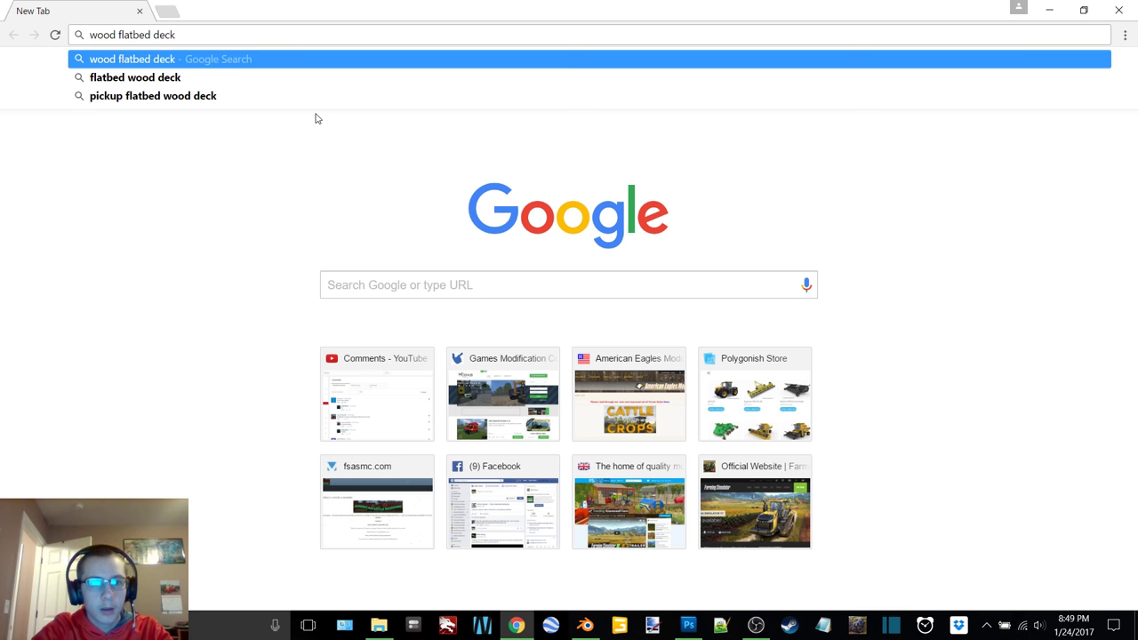
{"action": "key", "text": "Return"}
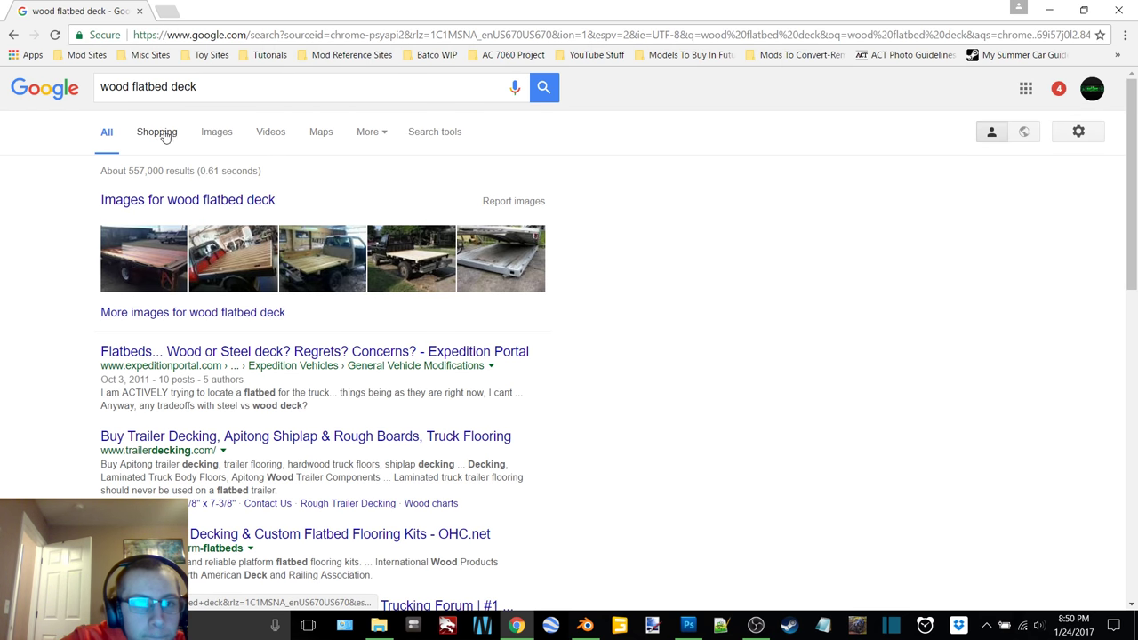
- Replace the search with "trailer wood texture" and show the image results
{"action": "left_click", "coordinate": [205, 87]}
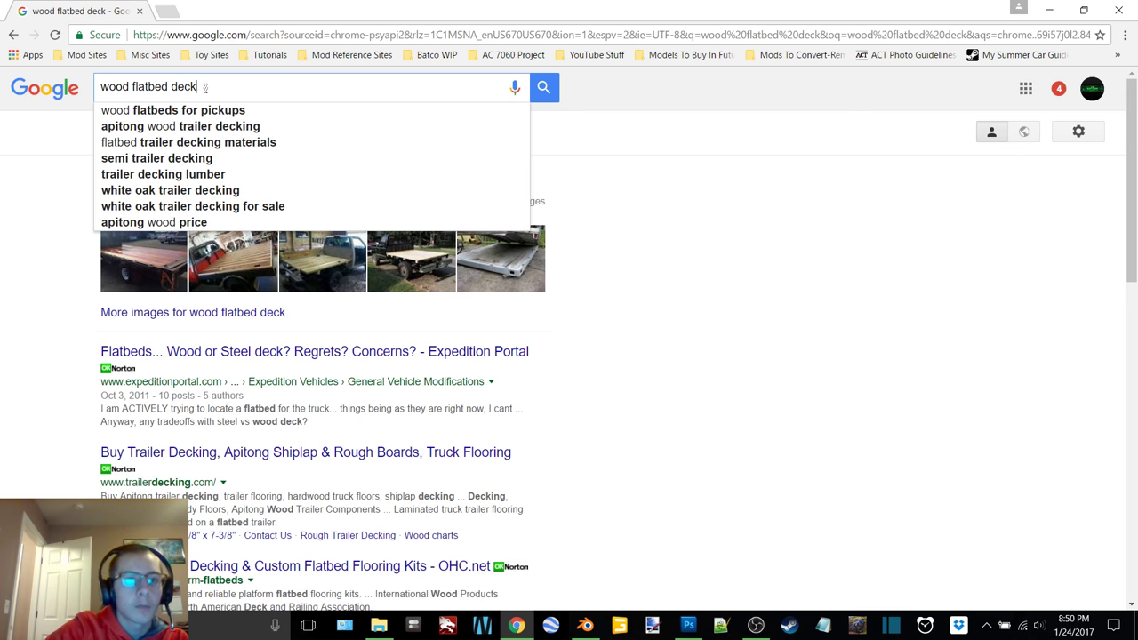
{"action": "key", "text": "BackSpace"}
{"action": "key", "text": "BackSpace"}
{"action": "key", "text": "BackSpace"}
{"action": "key", "text": "BackSpace"}
{"action": "key", "text": "BackSpace"}
{"action": "key", "text": "BackSpace"}
{"action": "key", "text": "BackSpace"}
{"action": "key", "text": "BackSpace"}
{"action": "key", "text": "BackSpace"}
{"action": "key", "text": "BackSpace"}
{"action": "type", "text": "trailer wood"}
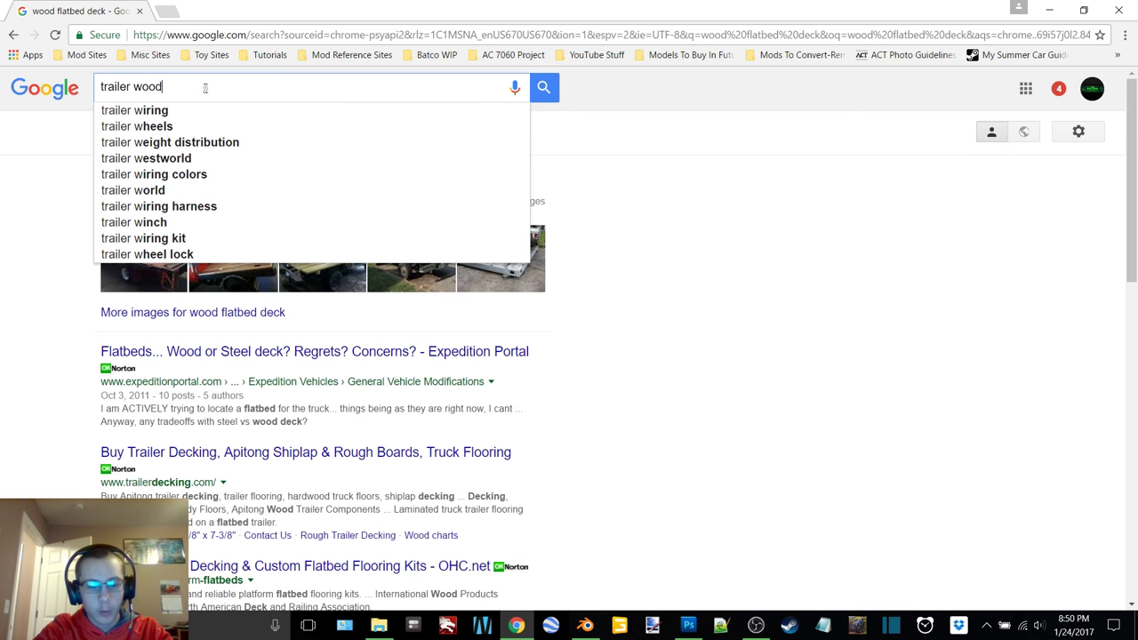
{"action": "type", "text": " texture"}
{"action": "key", "text": "Return"}
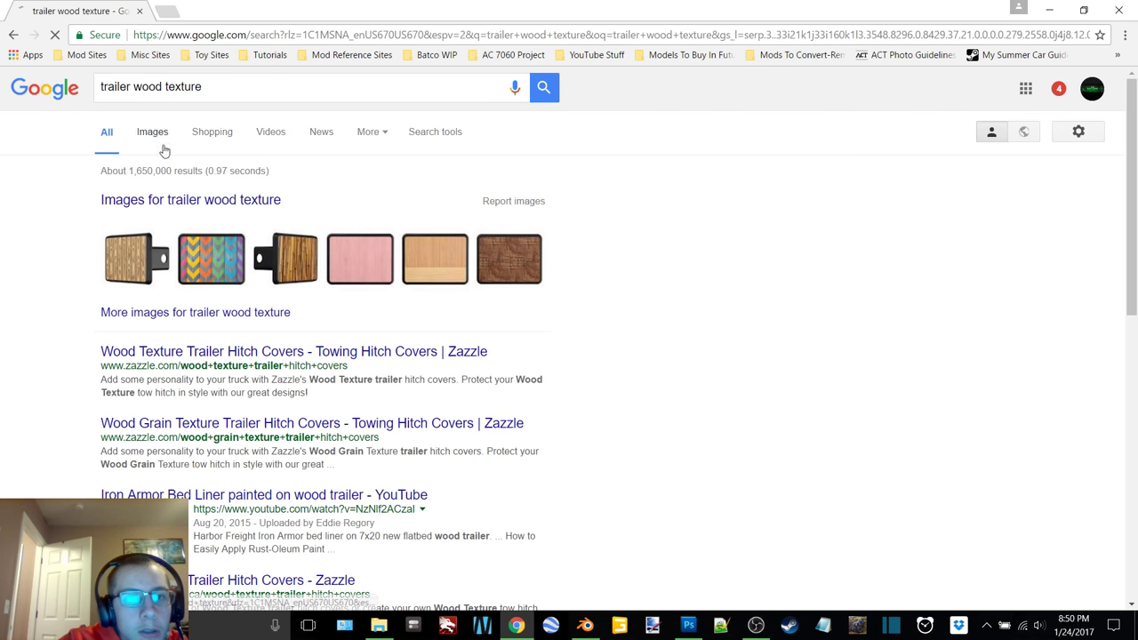
{"action": "left_click", "coordinate": [155, 133]}
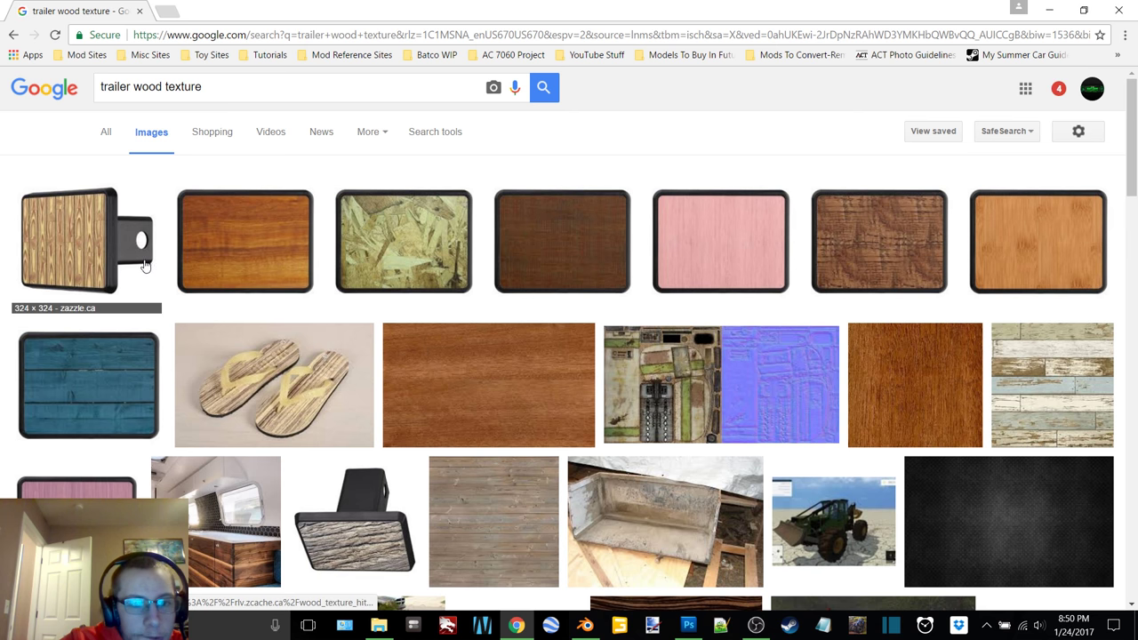
- Look through the image results for a wood texture and open the preview of the vertical wooden logs
{"action": "scroll", "coordinate": [363, 294], "scroll_direction": "down", "scroll_amount": 3}
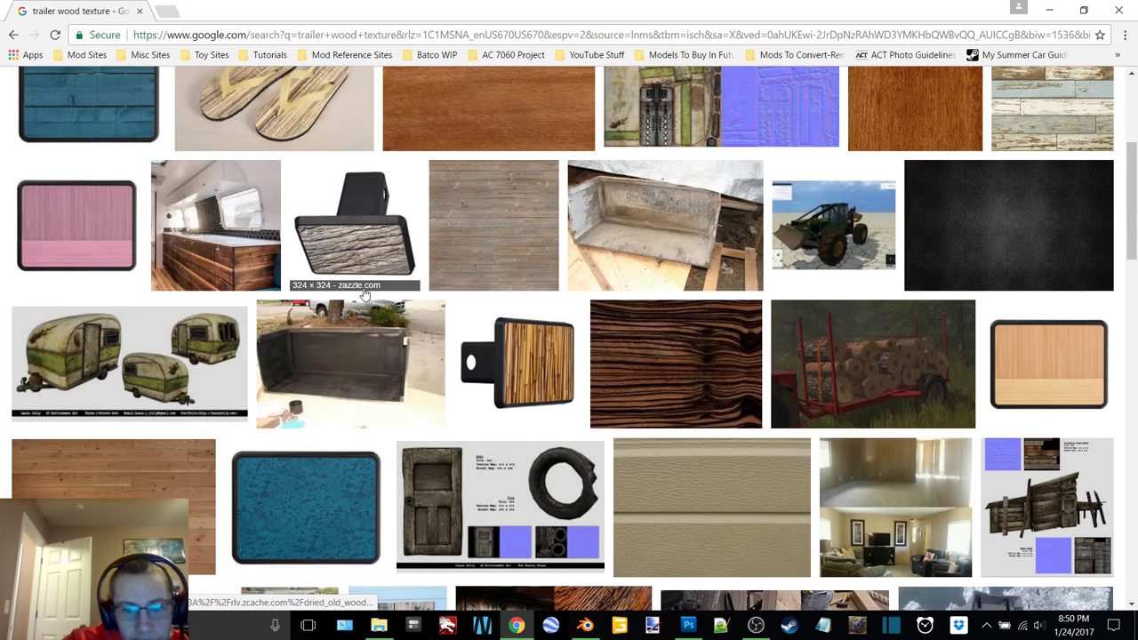
{"action": "scroll", "coordinate": [364, 293], "scroll_direction": "down", "scroll_amount": 7}
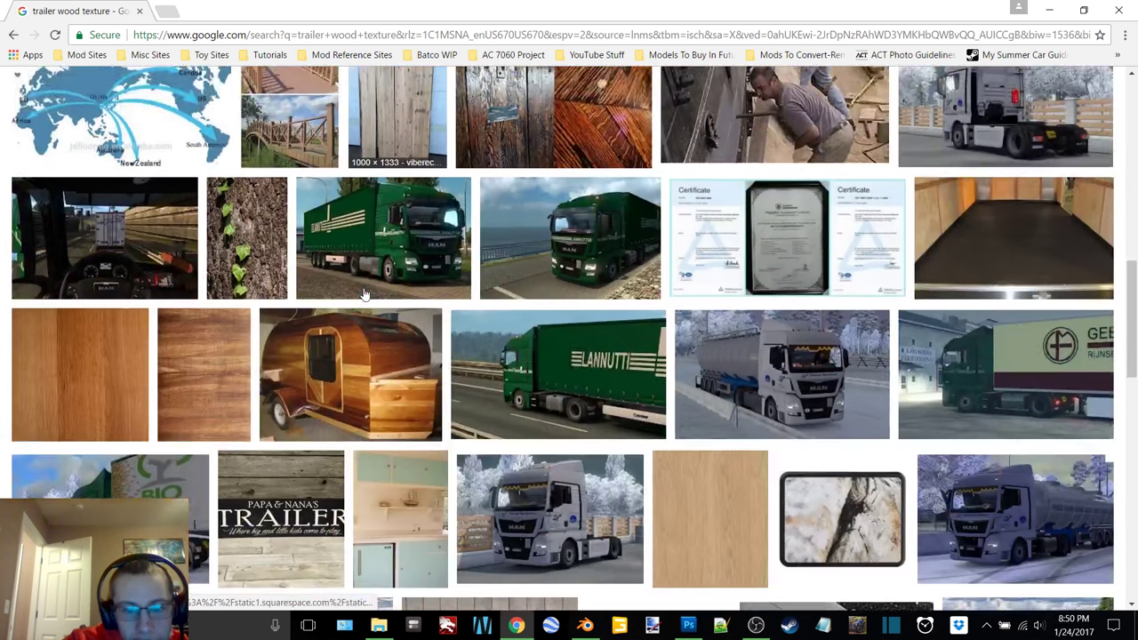
{"action": "scroll", "coordinate": [363, 294], "scroll_direction": "down", "scroll_amount": 3}
{"action": "scroll", "coordinate": [364, 293], "scroll_direction": "up", "scroll_amount": 10}
{"action": "scroll", "coordinate": [363, 293], "scroll_direction": "down", "scroll_amount": 10}
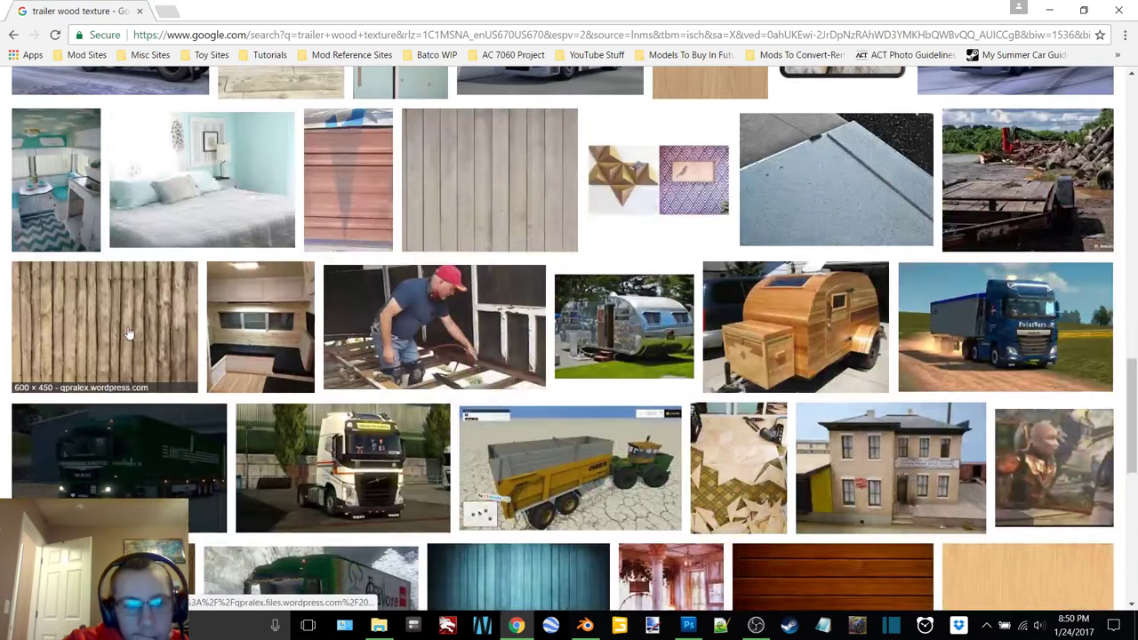
{"action": "left_click", "coordinate": [98, 329]}
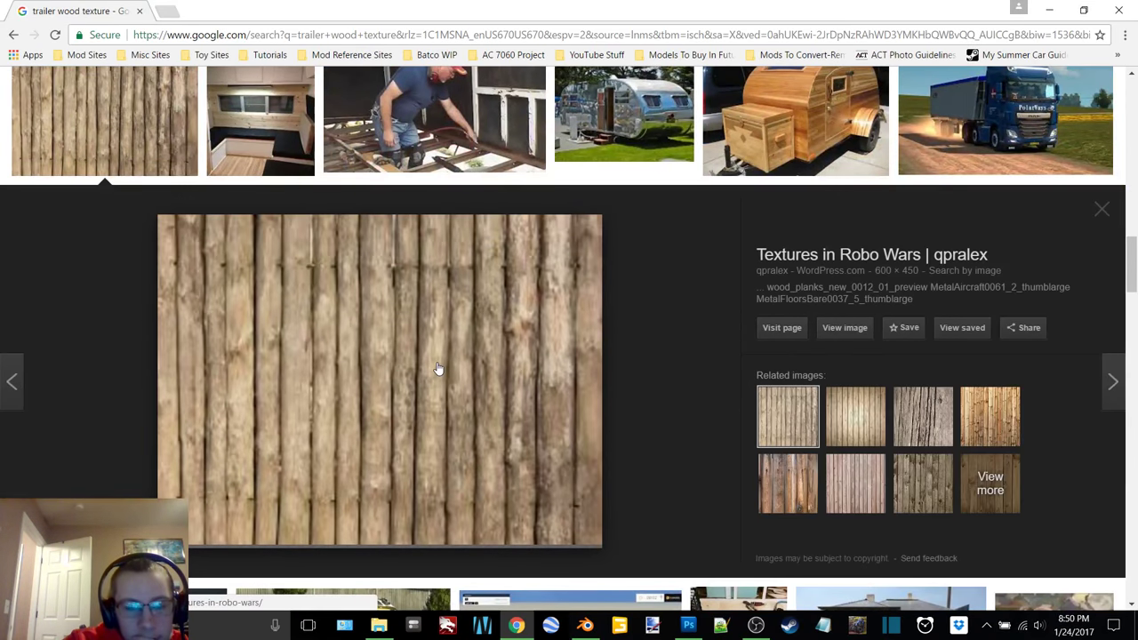
- Copy the previewed log image and open the Wood texture from the flatbed version's Textures folder in paint.net
{"action": "right_click", "coordinate": [439, 359]}
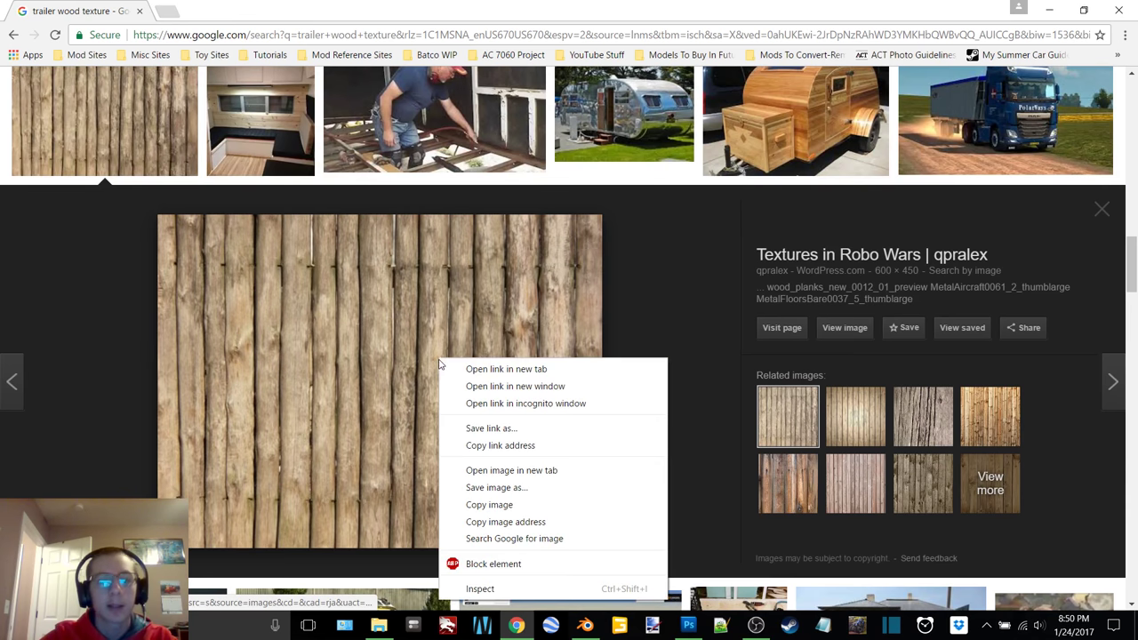
{"action": "left_click", "coordinate": [547, 504]}
{"action": "left_click", "coordinate": [1045, 10]}
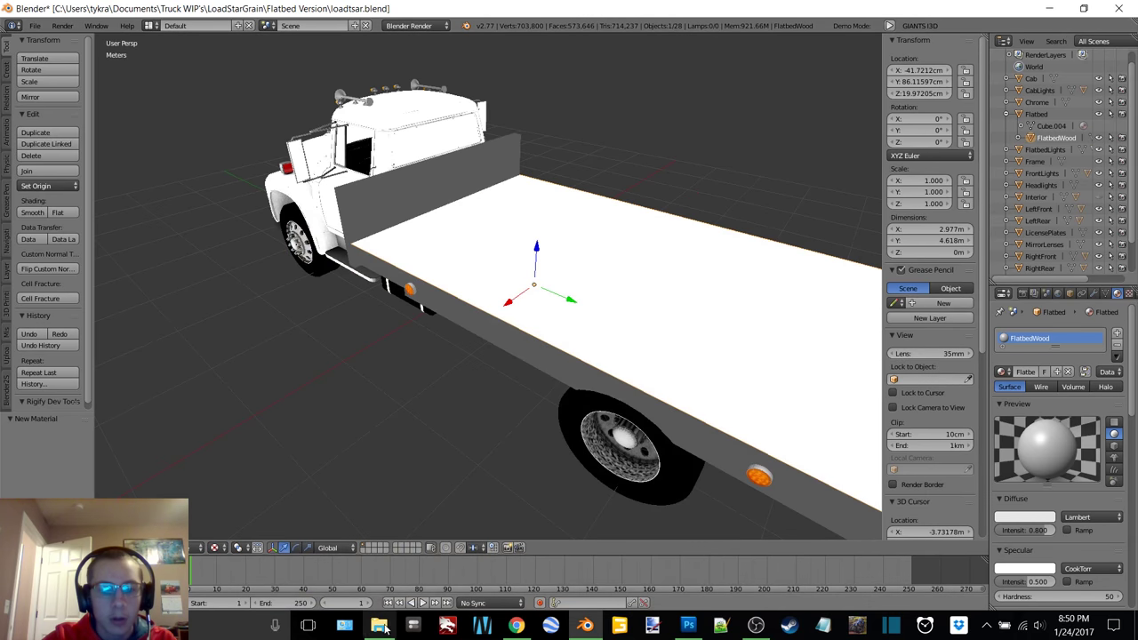
{"action": "left_click", "coordinate": [378, 625]}
{"action": "left_click", "coordinate": [432, 458]}
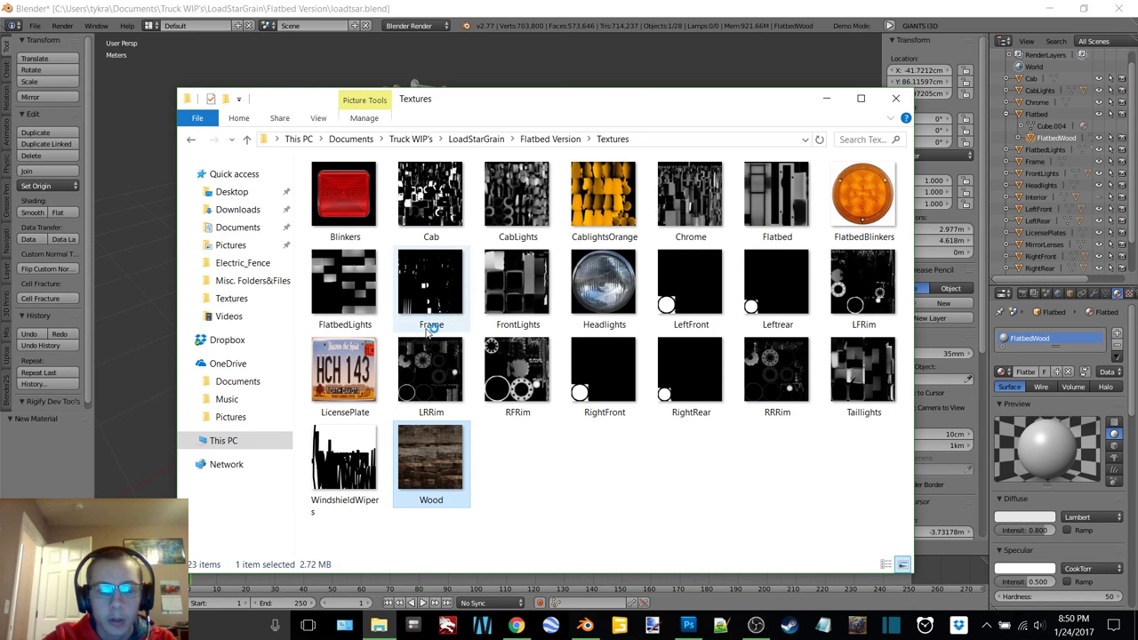
{"action": "key", "text": "Return"}
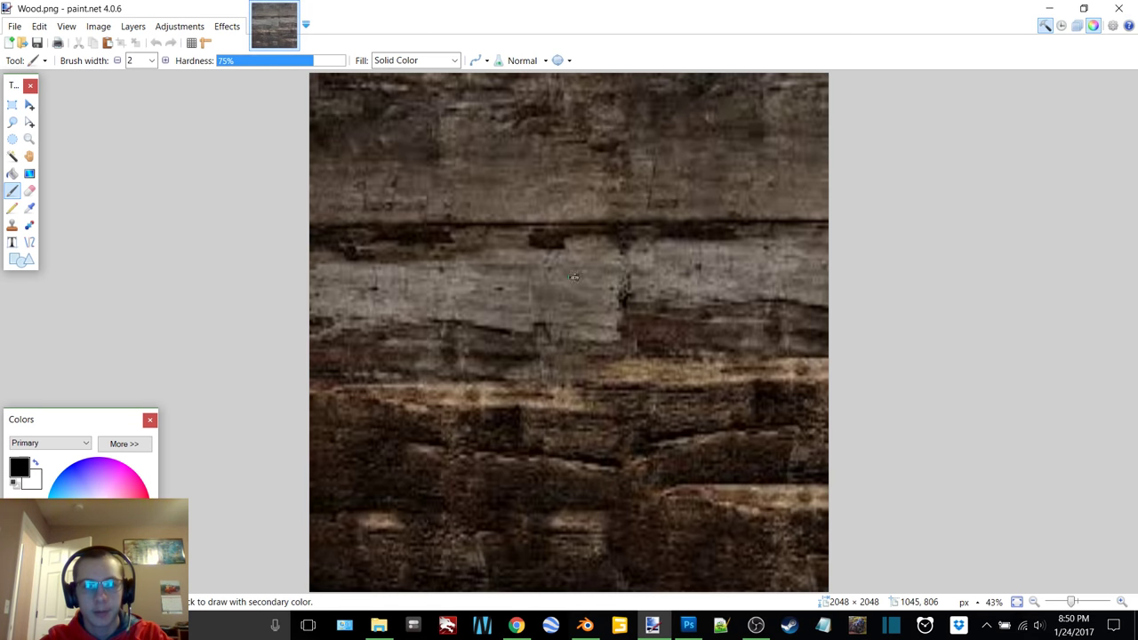
- Paste the copied logs over the Wood image, stretch them to fill the 2048 × 2048 canvas and rotate them about 90° so they run horizontally
{"action": "key", "text": "ctrl+v"}
{"action": "left_click_drag", "start_coordinate": [484, 215], "coordinate": [776, 539]}
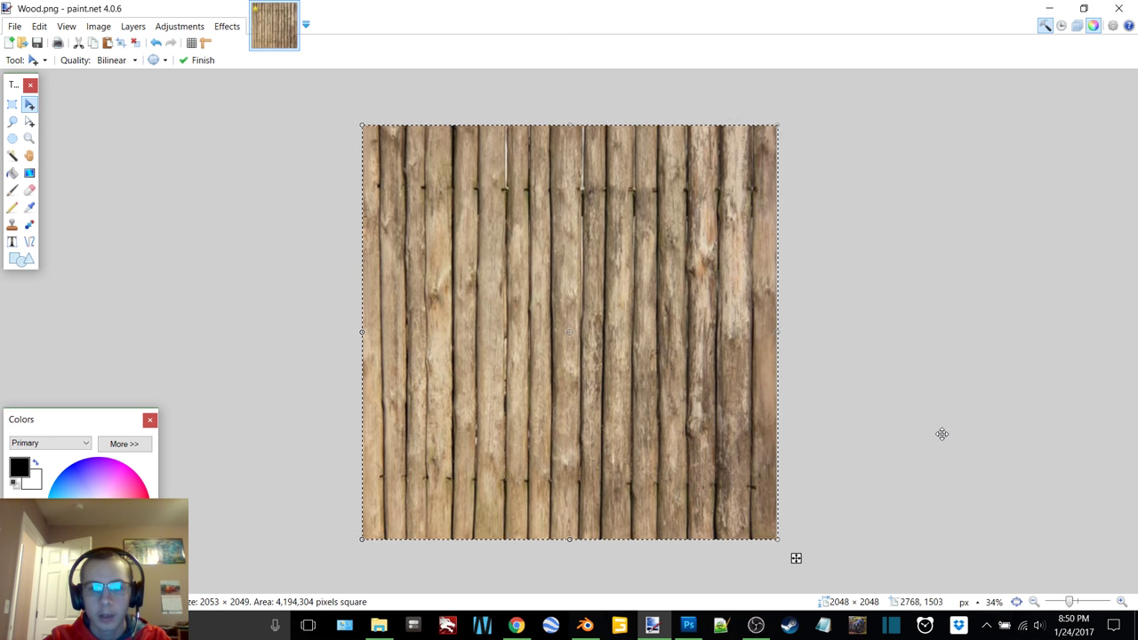
{"action": "left_click_drag", "start_coordinate": [807, 523], "coordinate": [401, 530]}
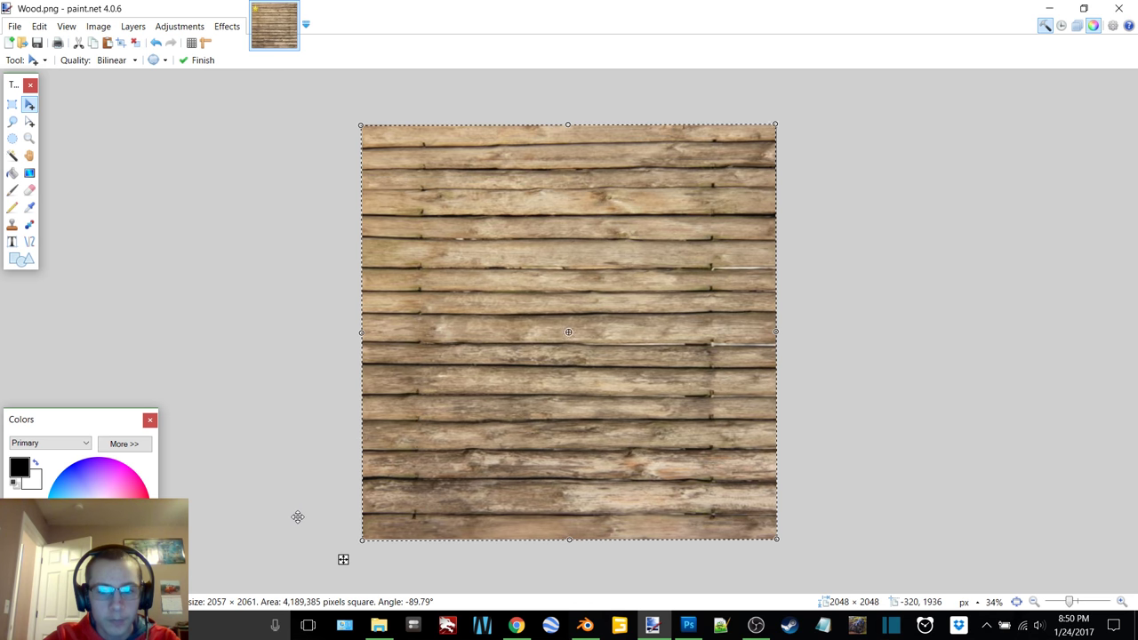
- Save the edited Wood.png over the existing file with the bit depth on Auto-detect
{"action": "key", "text": "ctrl+shift+s"}
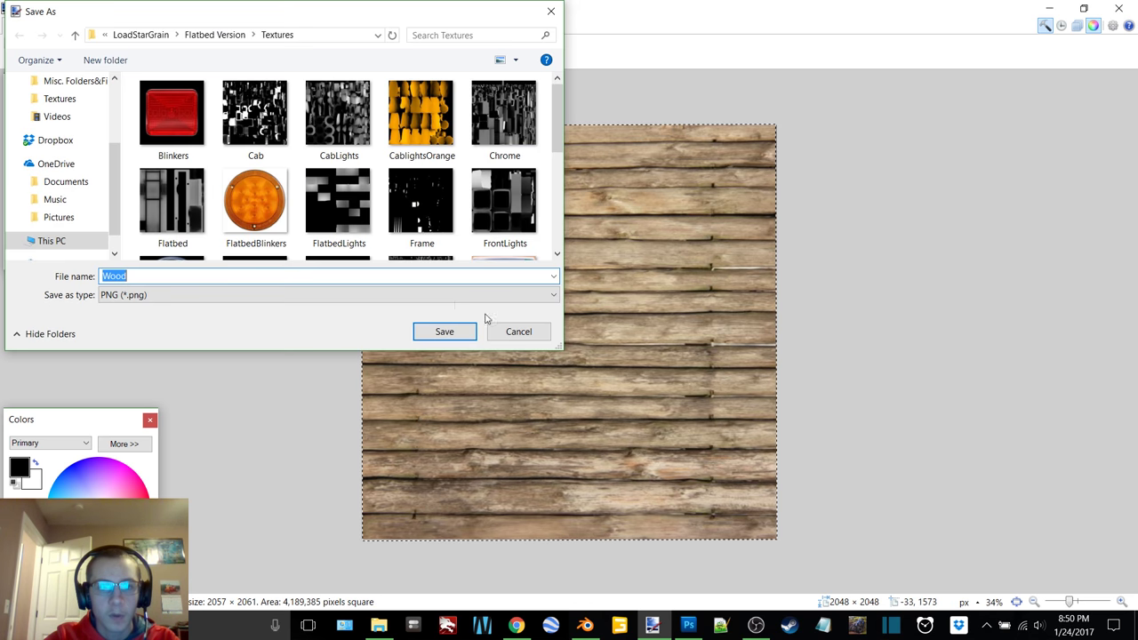
{"action": "left_click", "coordinate": [509, 330]}
{"action": "key", "text": "ctrl+s"}
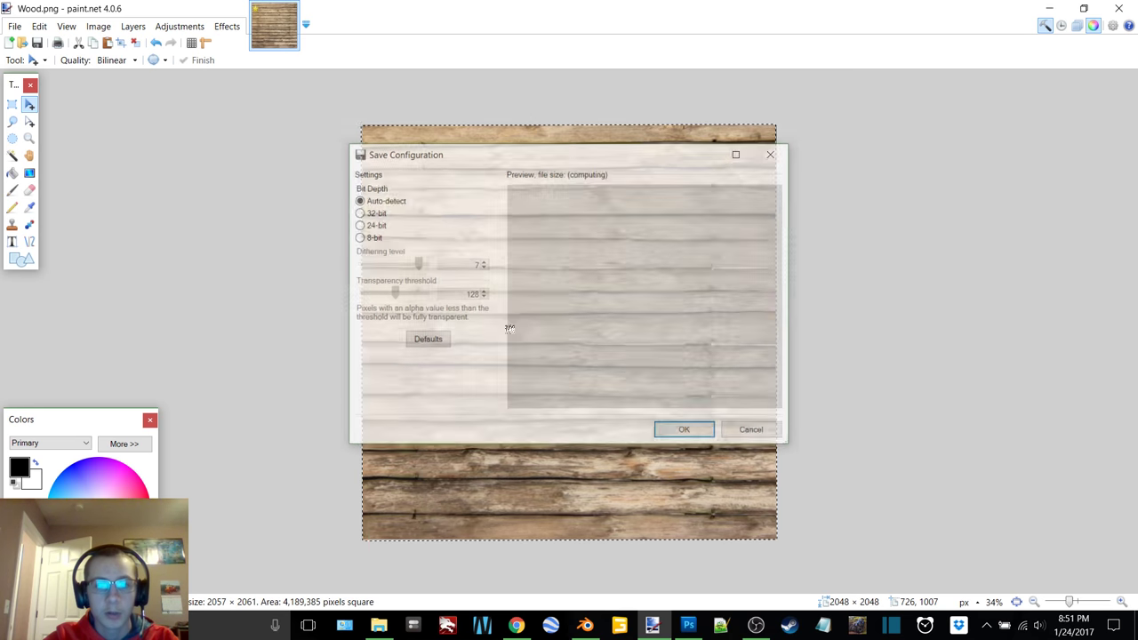
{"action": "left_click", "coordinate": [680, 430]}
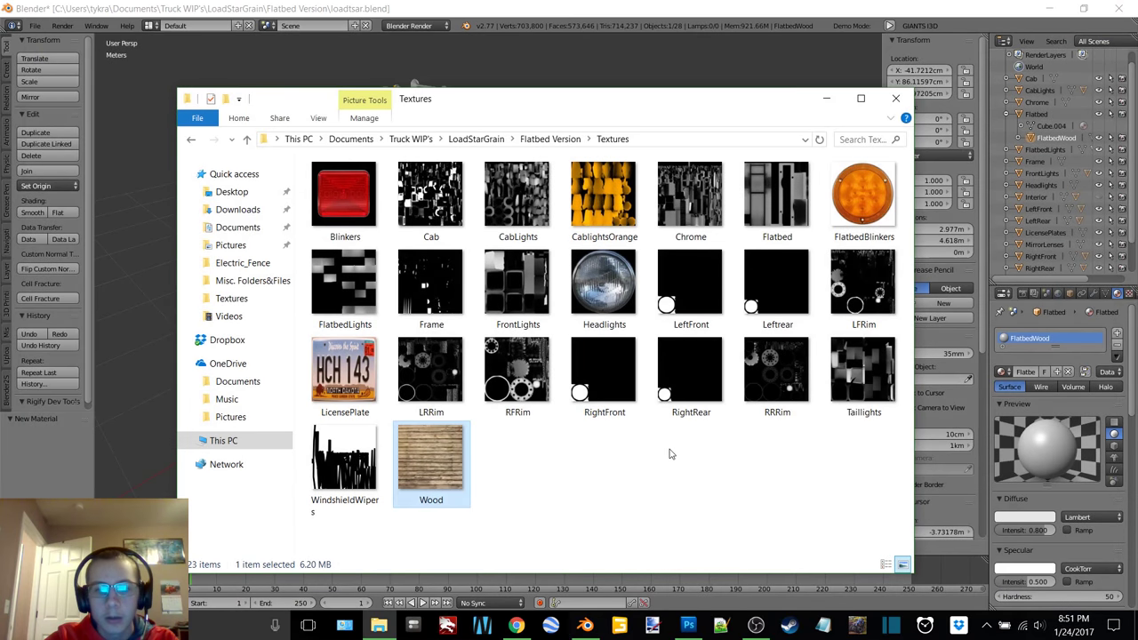
{"action": "left_click", "coordinate": [670, 454]}
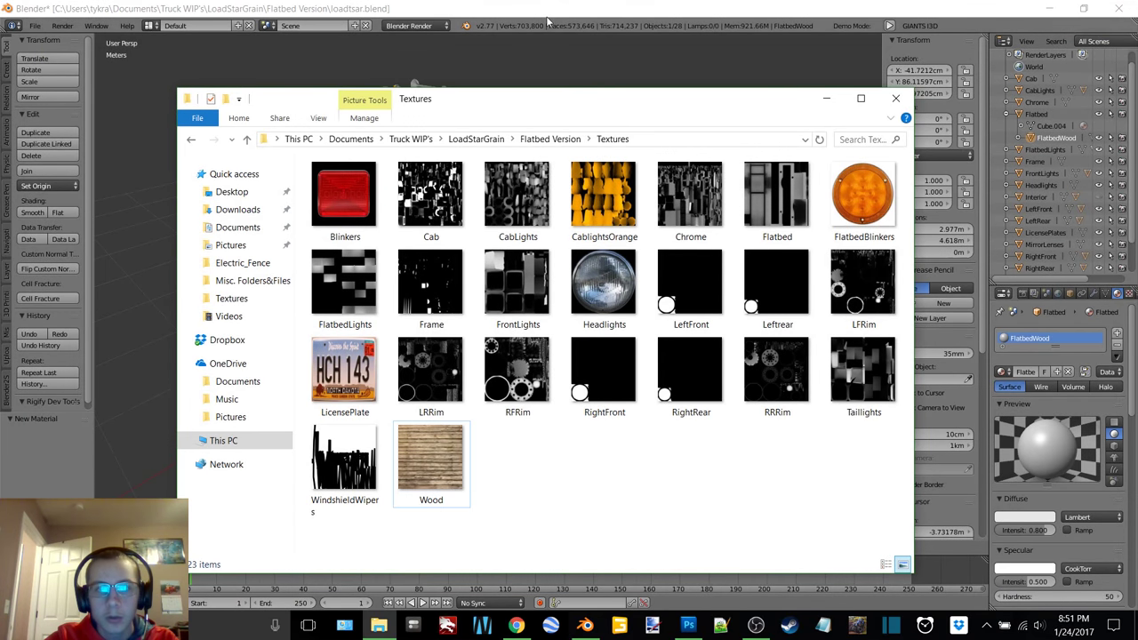
- Switch to Blender, select all of the FlatbedWood mesh in Edit Mode and split the viewport to add a UV/Image Editor
{"action": "left_click", "coordinate": [546, 20]}
{"action": "middle_click_drag", "start_coordinate": [585, 285], "coordinate": [525, 231], "text": "shift"}
{"action": "scroll", "coordinate": [524, 231], "scroll_direction": "down", "scroll_amount": 1}
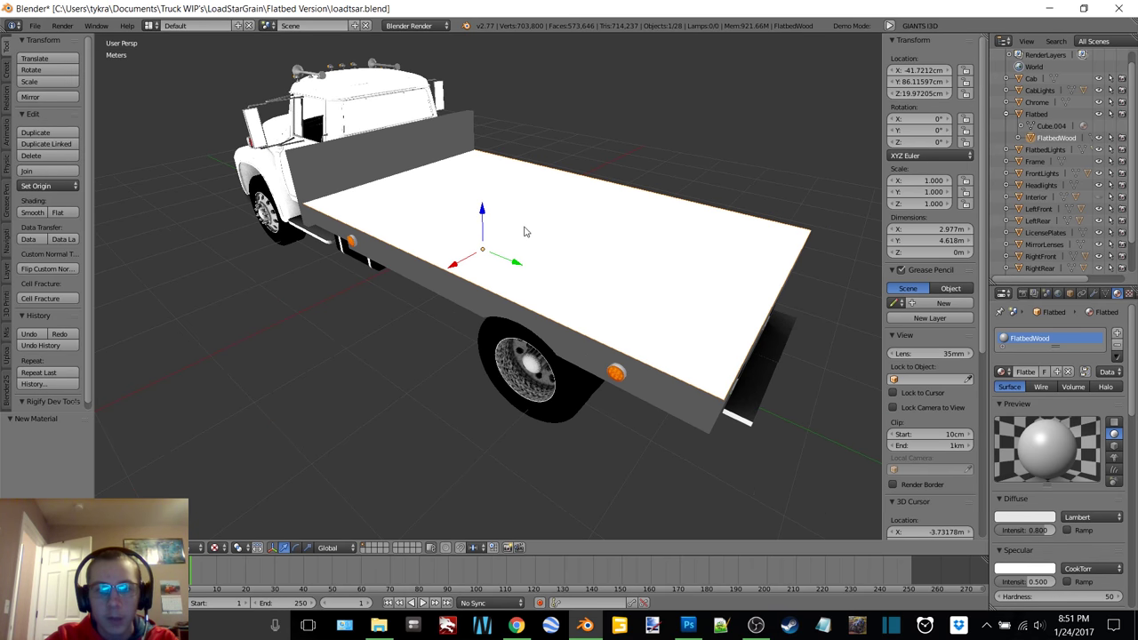
{"action": "left_click", "coordinate": [602, 226]}
{"action": "key", "text": "a"}
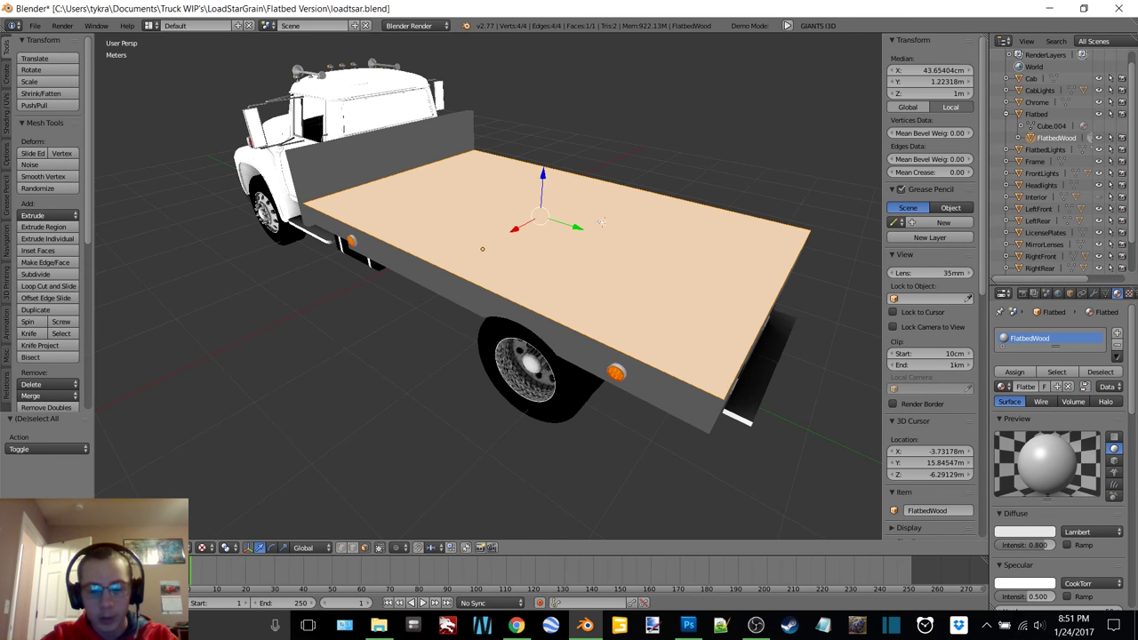
{"action": "key", "text": "n"}
{"action": "left_click_drag", "start_coordinate": [984, 39], "coordinate": [587, 400]}
{"action": "left_click", "coordinate": [587, 548]}
{"action": "left_click", "coordinate": [631, 457]}
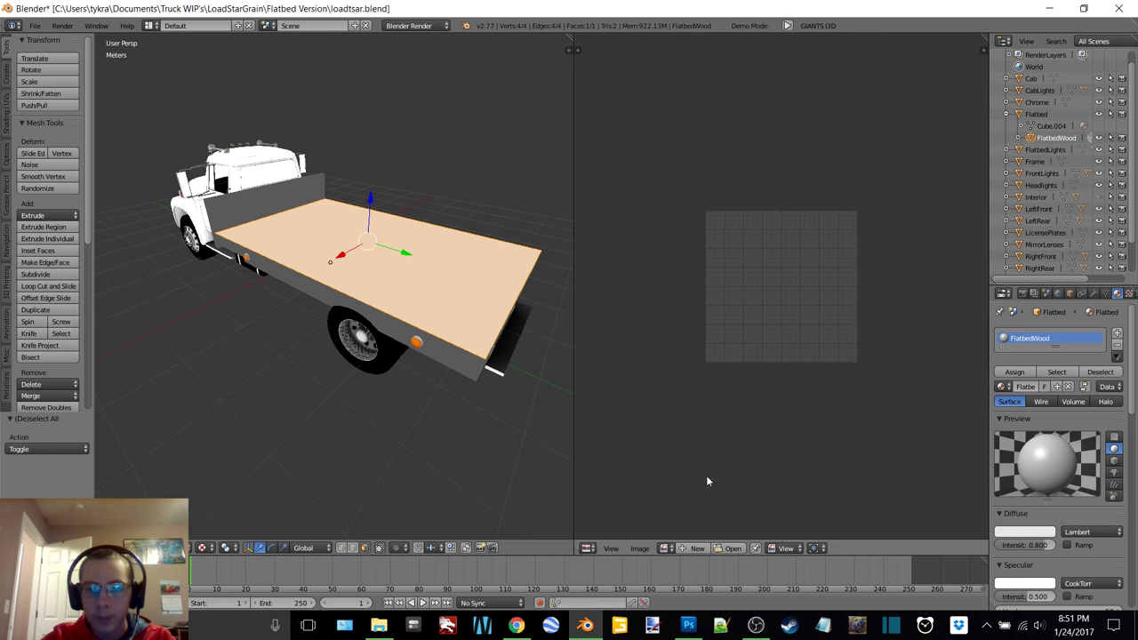
- Unwrap the FlatbedWood deck face and assign Wood.png from the Textures folder to its UV map
{"action": "key", "text": "u"}
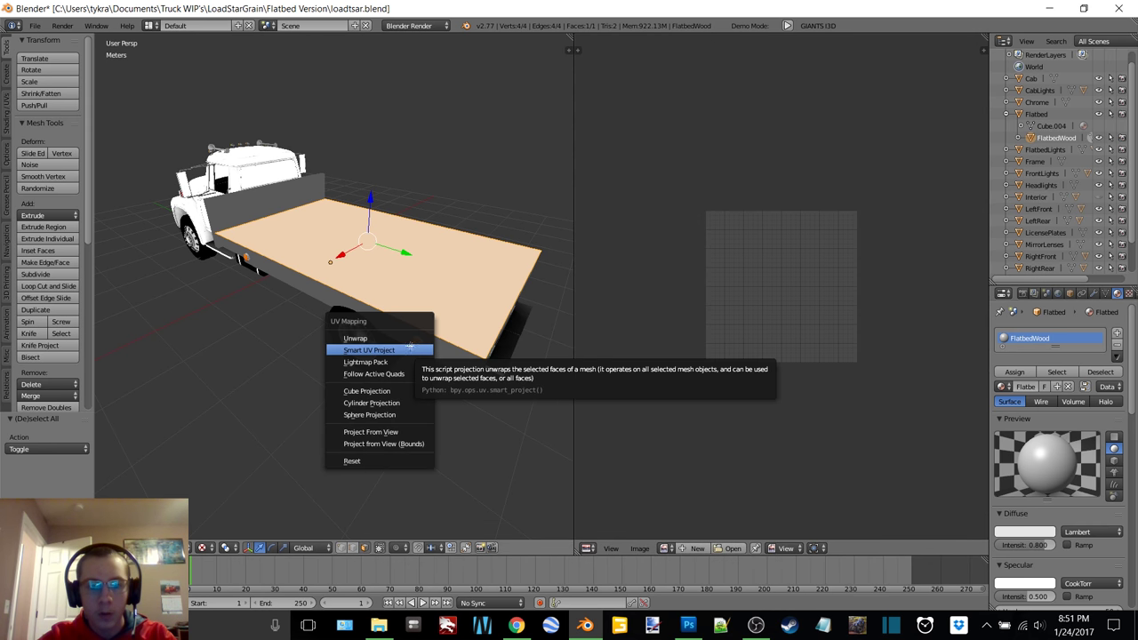
{"action": "left_click", "coordinate": [410, 347]}
{"action": "left_click", "coordinate": [785, 548]}
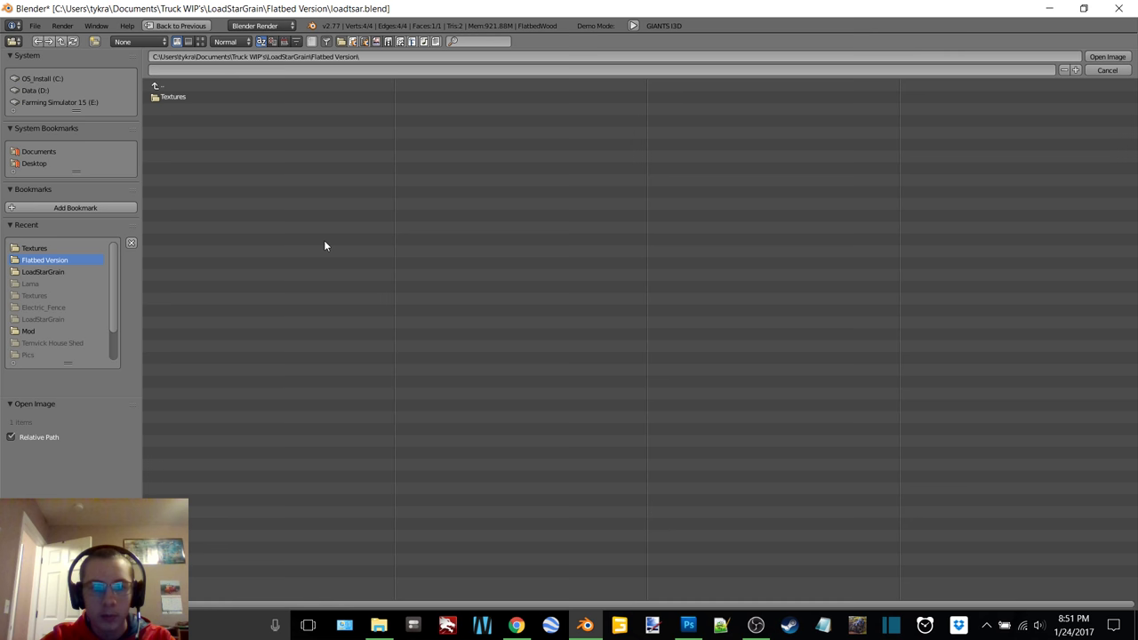
{"action": "left_click", "coordinate": [172, 98]}
{"action": "double_click", "coordinate": [191, 357]}
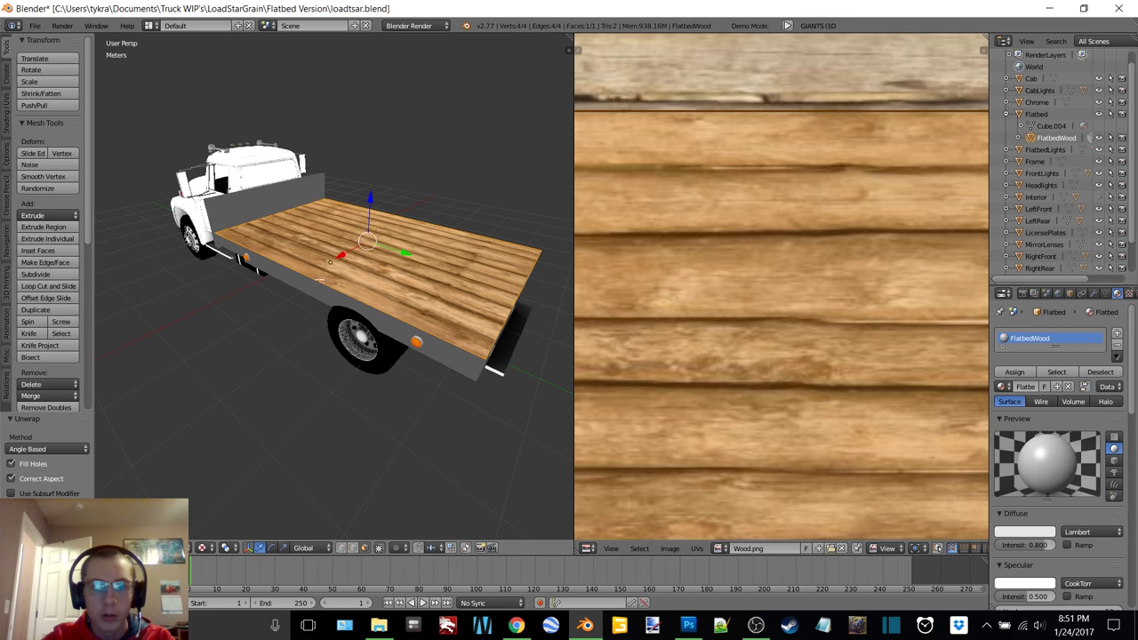
{"action": "middle_click_drag", "start_coordinate": [345, 248], "coordinate": [264, 272]}
{"action": "scroll", "coordinate": [786, 190], "scroll_direction": "down", "scroll_amount": 5}
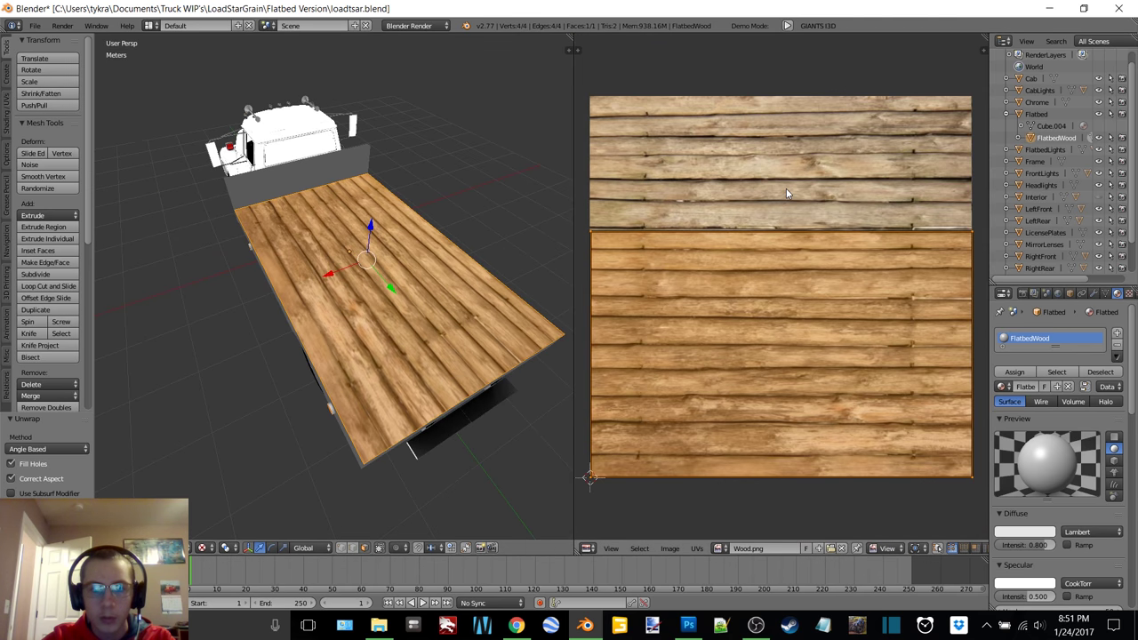
{"action": "key", "text": "a"}
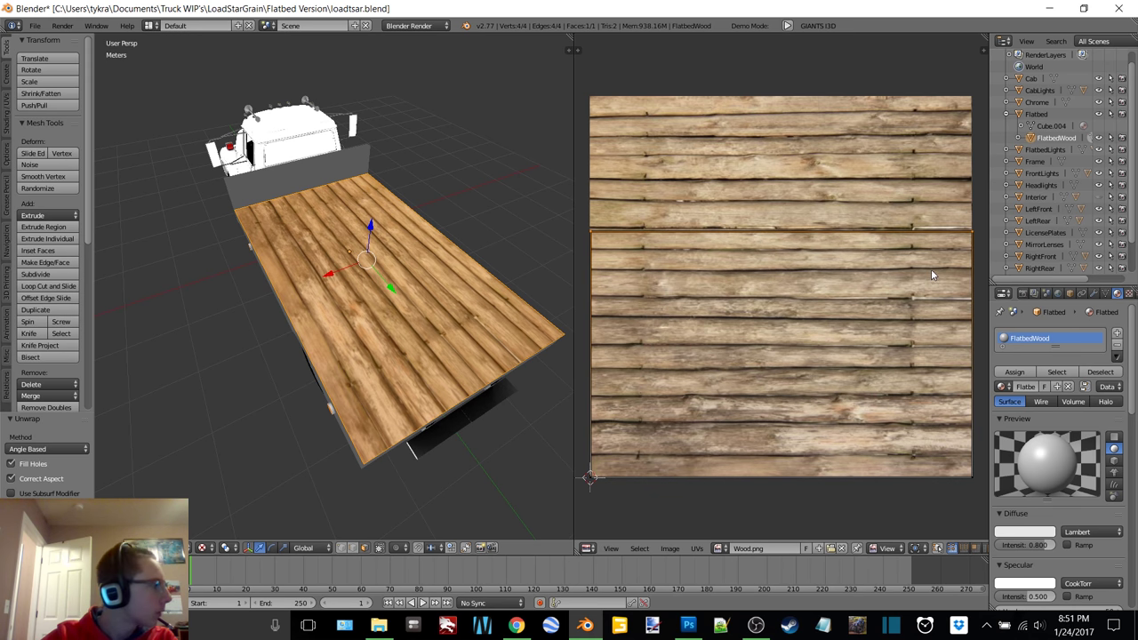
{"action": "key", "text": "g"}
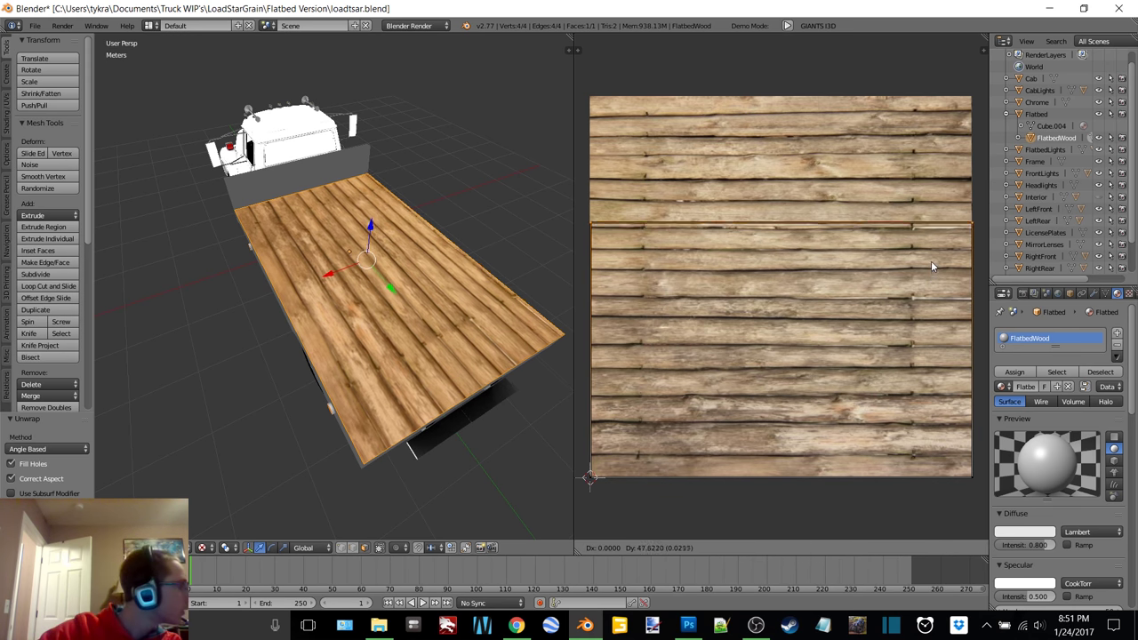
{"action": "right_click", "coordinate": [931, 201]}
- Save the Wood.png image from the UV/Image Editor
{"action": "mouse_move", "coordinate": [490, 257]}
{"action": "middle_mouse_down"}
{"action": "mouse_move", "coordinate": [444, 262]}
{"action": "mouse_move", "coordinate": [439, 291]}
{"action": "mouse_move", "coordinate": [486, 259]}
{"action": "mouse_move", "coordinate": [497, 265]}
{"action": "middle_mouse_up"}
{"action": "left_click", "coordinate": [669, 547]}
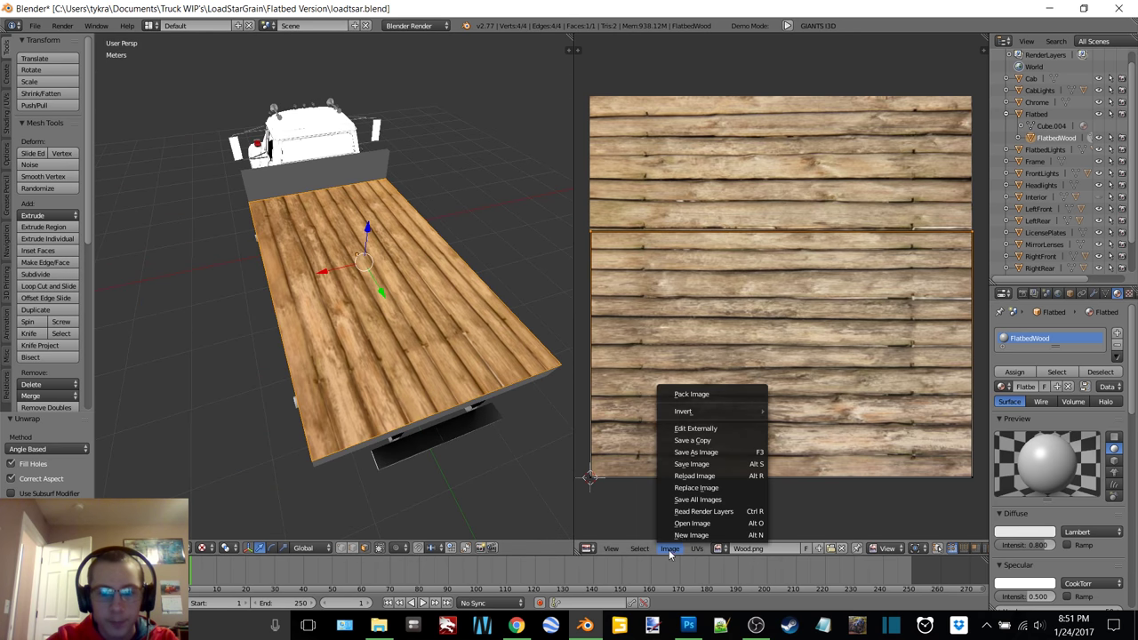
{"action": "left_click", "coordinate": [702, 464]}
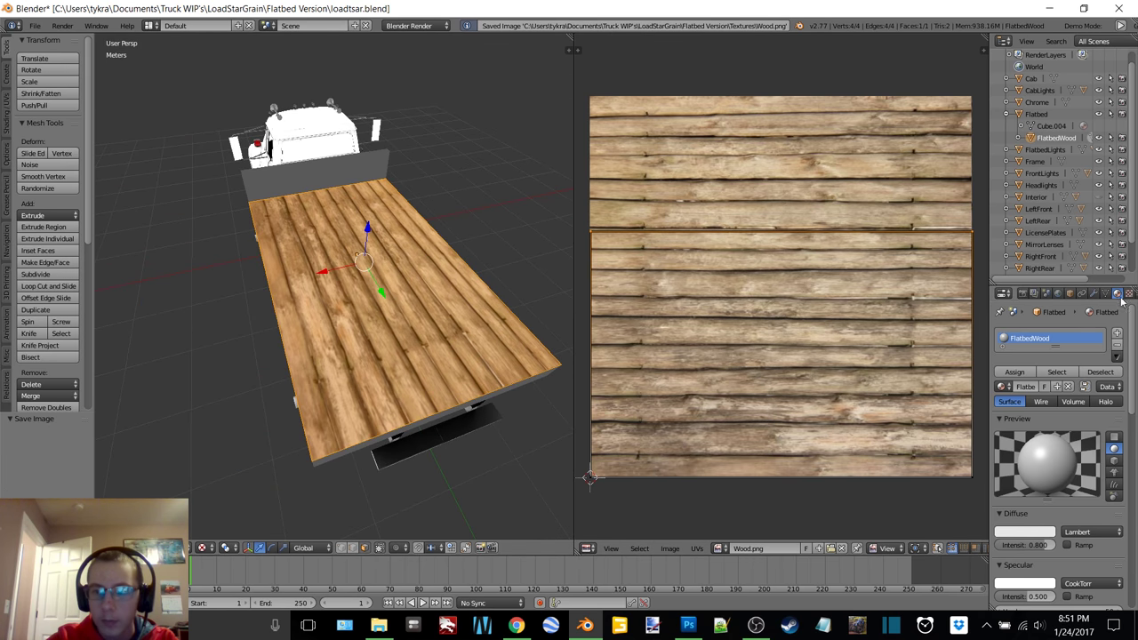
- Add a new image texture to the FlatbedWood material and load Wood.png from the Textures folder into it
{"action": "left_click", "coordinate": [1129, 294]}
{"action": "left_click", "coordinate": [1078, 424]}
{"action": "scroll", "coordinate": [1101, 574], "scroll_direction": "down", "scroll_amount": 1}
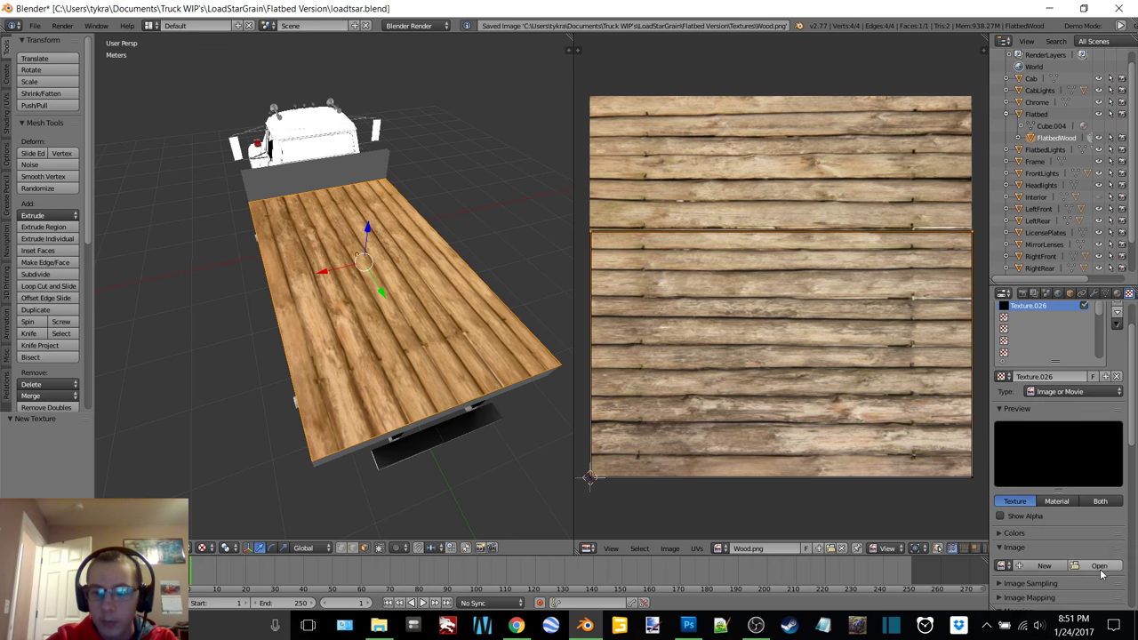
{"action": "left_click", "coordinate": [1098, 566]}
{"action": "left_click", "coordinate": [216, 96]}
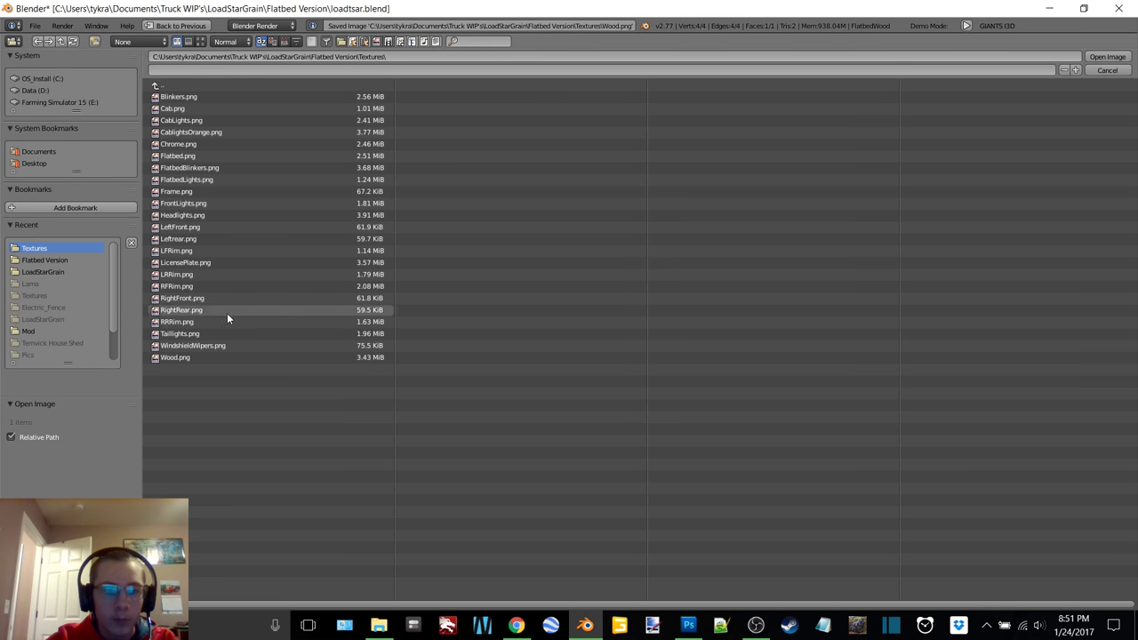
{"action": "double_click", "coordinate": [204, 357]}
- Select the Flatbed object, enter Edit Mode with all its geometry selected and apply Smart UV Project with a 66 angle limit and 0.01 island margin
{"action": "key", "text": "Tab"}
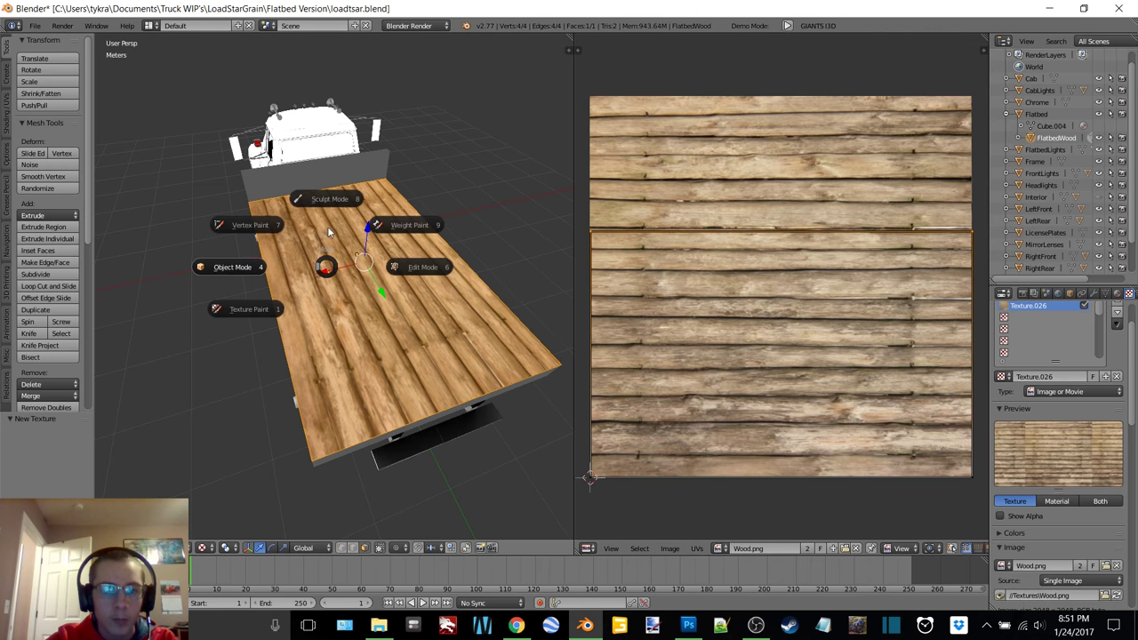
{"action": "middle_click_drag", "start_coordinate": [317, 237], "coordinate": [381, 199]}
{"action": "right_click", "coordinate": [343, 286]}
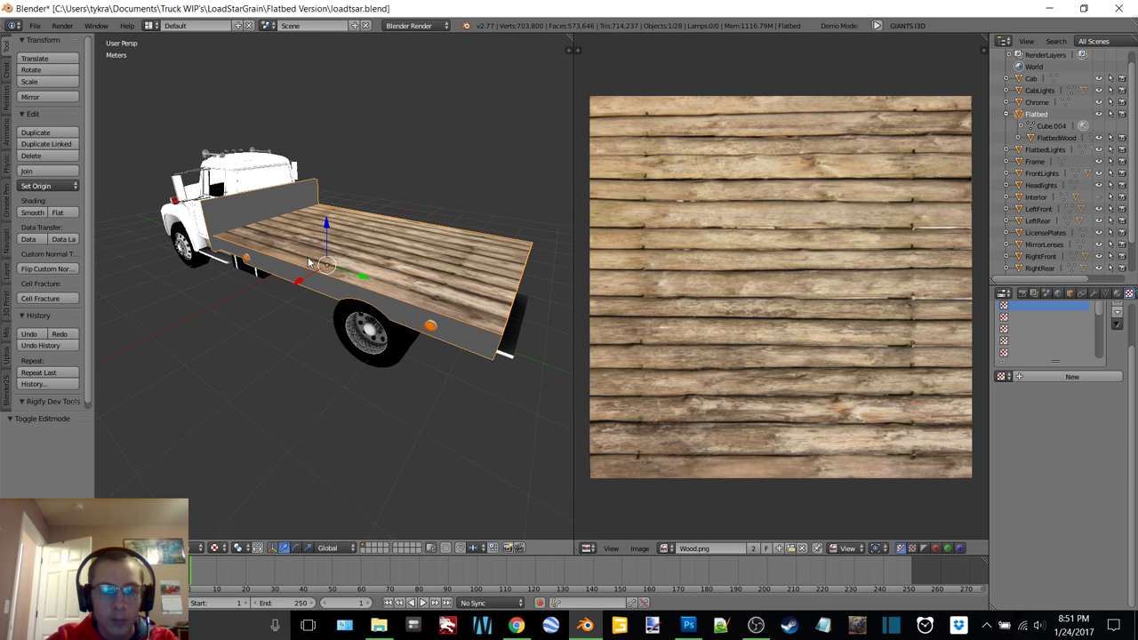
{"action": "key", "text": "Tab"}
{"action": "left_click", "coordinate": [394, 256]}
{"action": "key", "text": "a"}
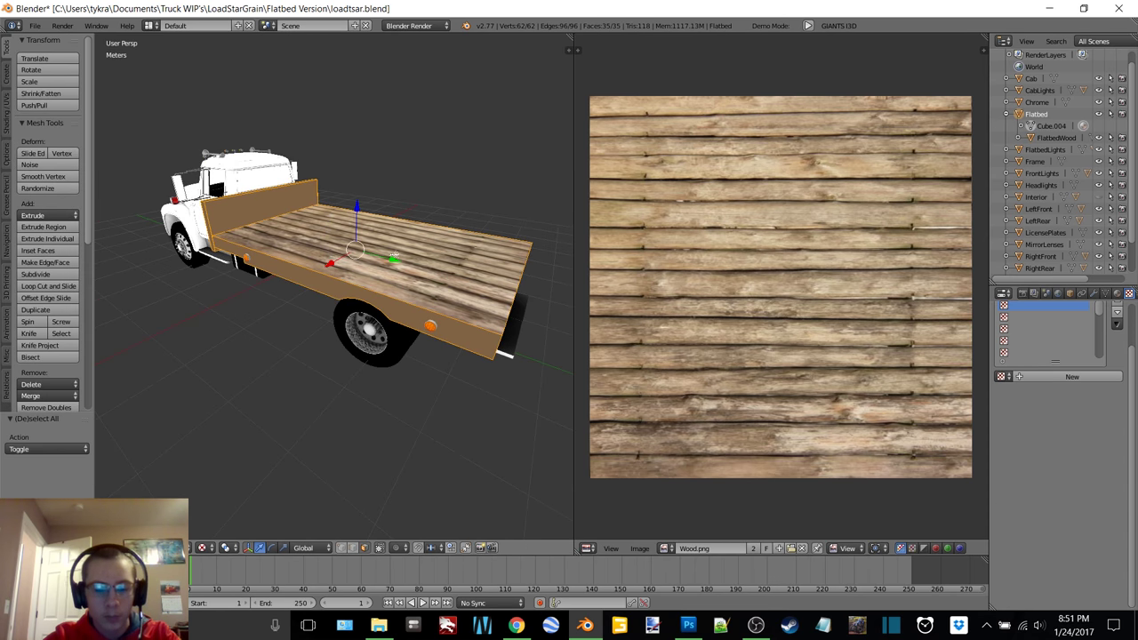
{"action": "key", "text": "u"}
{"action": "left_click", "coordinate": [389, 264]}
{"action": "left_click", "coordinate": [416, 360]}
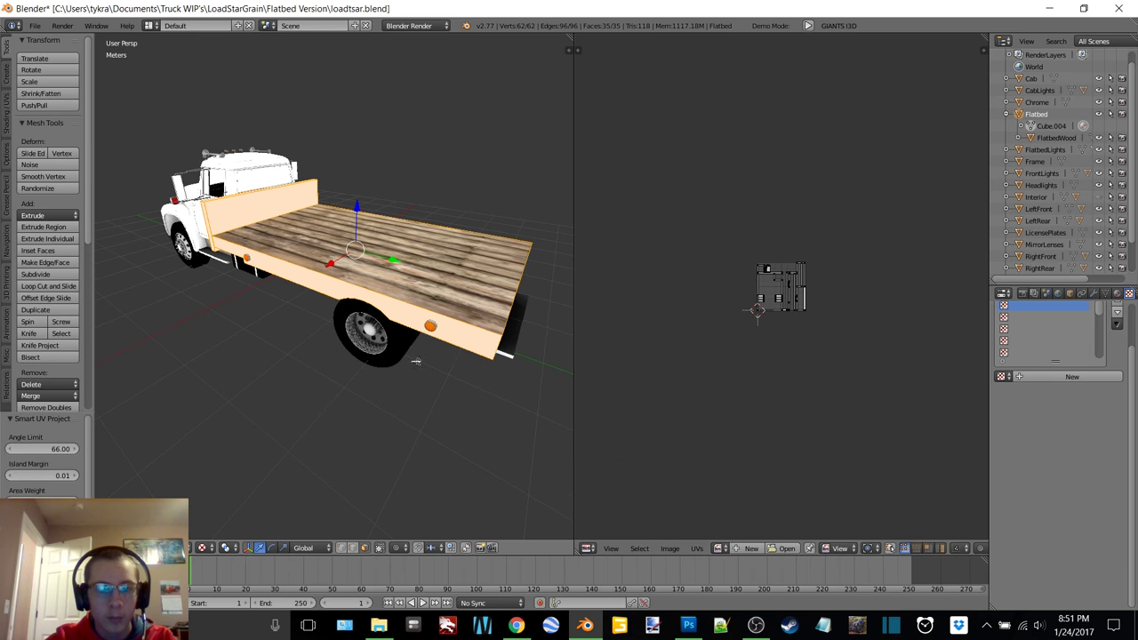
- Create a blank black 2048 × 2048 px image named Flatbed, without alpha, for the flatbed's UV layout
{"action": "left_click", "coordinate": [749, 548]}
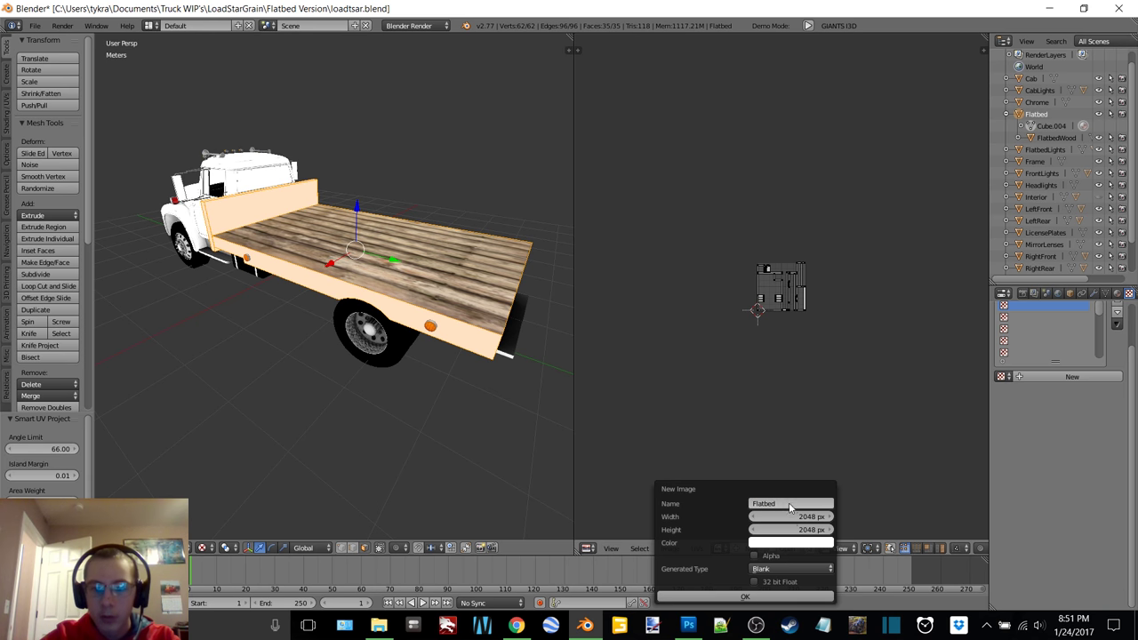
{"action": "left_click", "coordinate": [791, 542]}
{"action": "left_click_drag", "start_coordinate": [850, 405], "coordinate": [850, 455]}
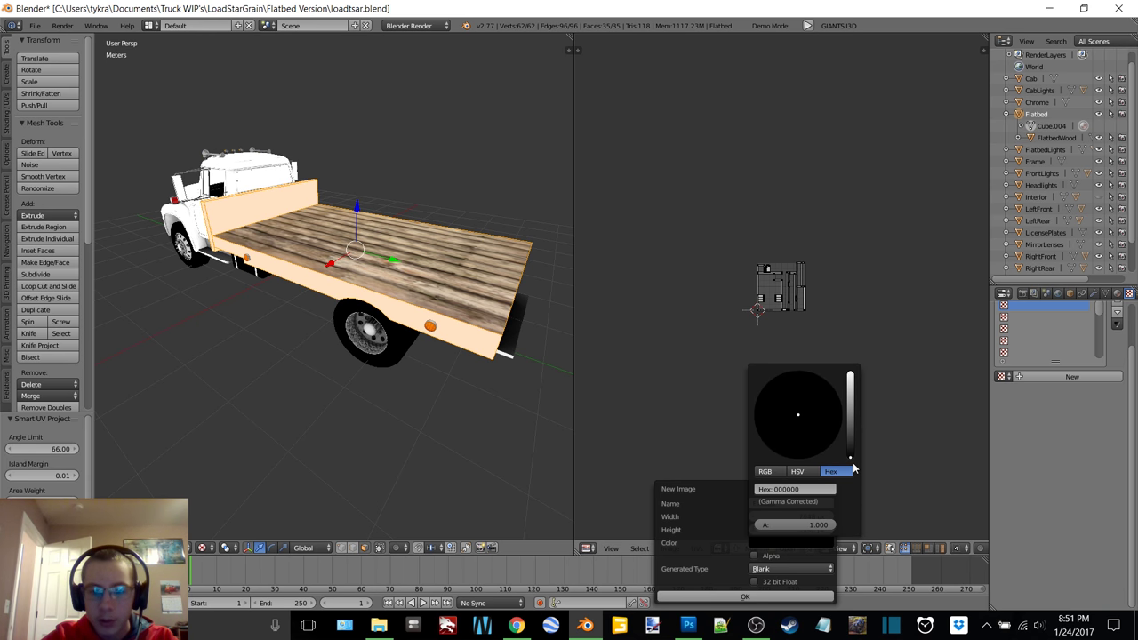
{"action": "left_click", "coordinate": [741, 598]}
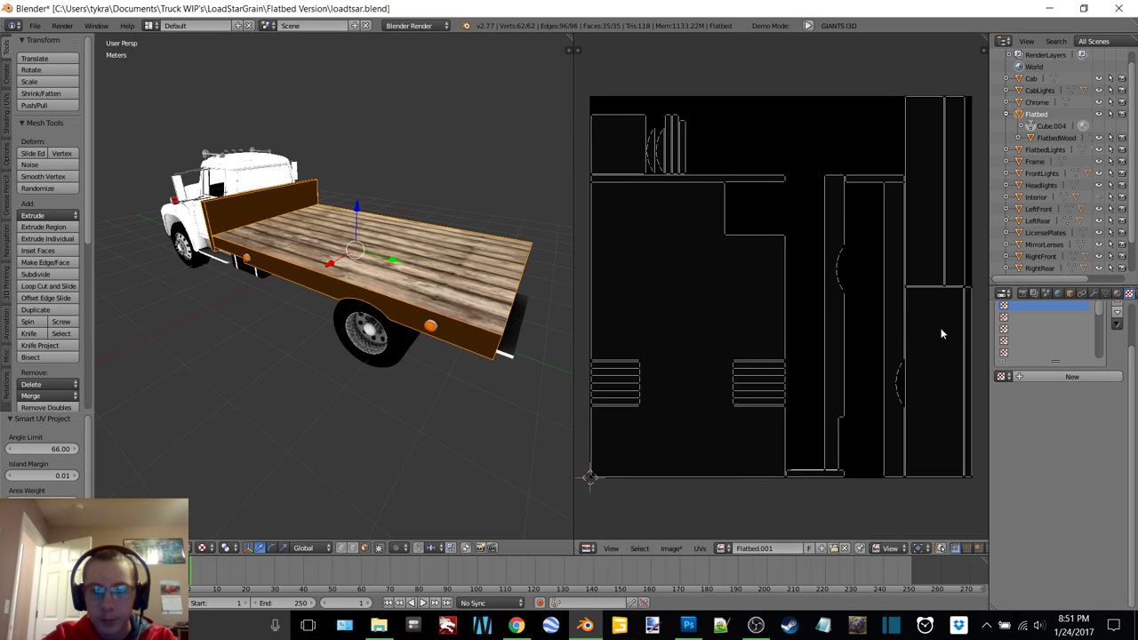
- Bake the Flatbed object into its new image in Full Render mode with a 20 px margin
{"action": "left_click", "coordinate": [1021, 292]}
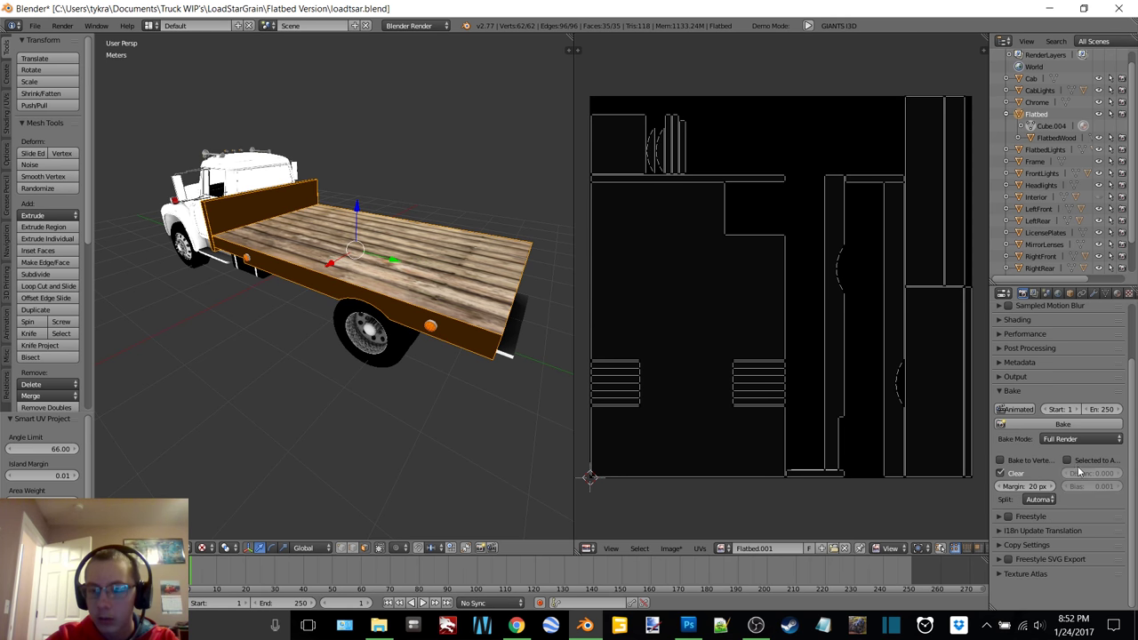
{"action": "left_click", "coordinate": [1062, 424]}
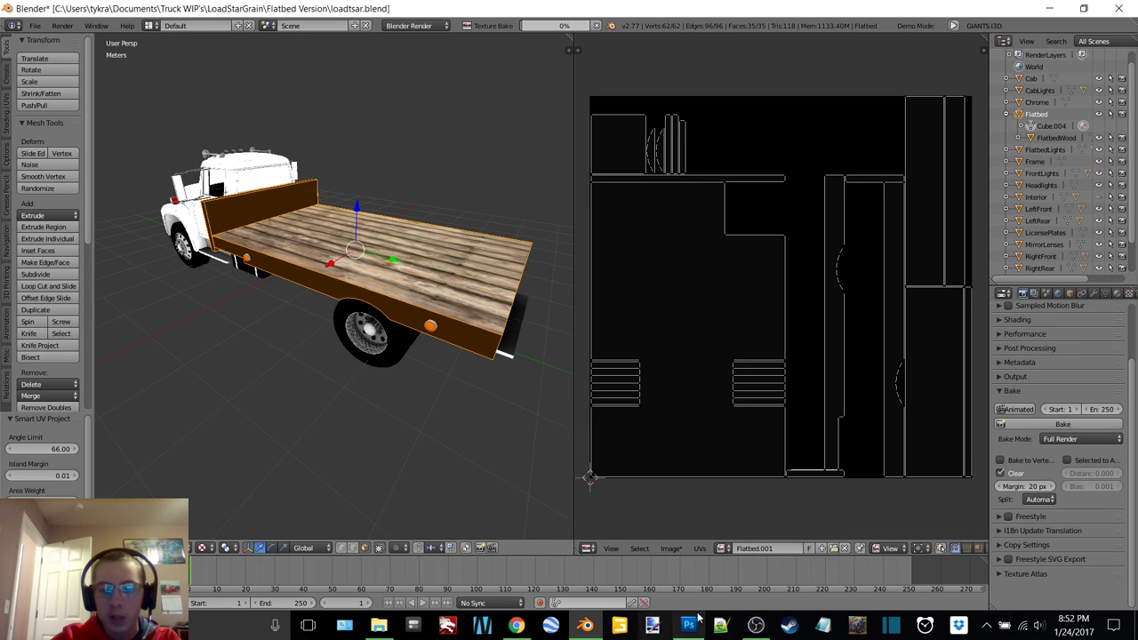
{"action": "left_click", "coordinate": [755, 625]}
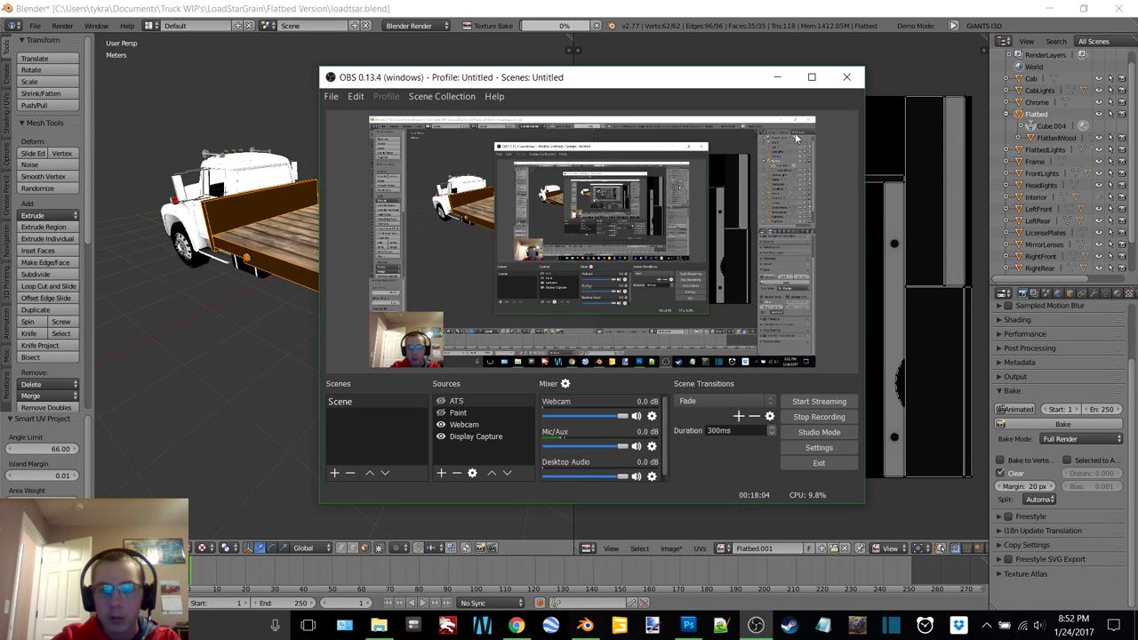
{"action": "left_click", "coordinate": [778, 78]}
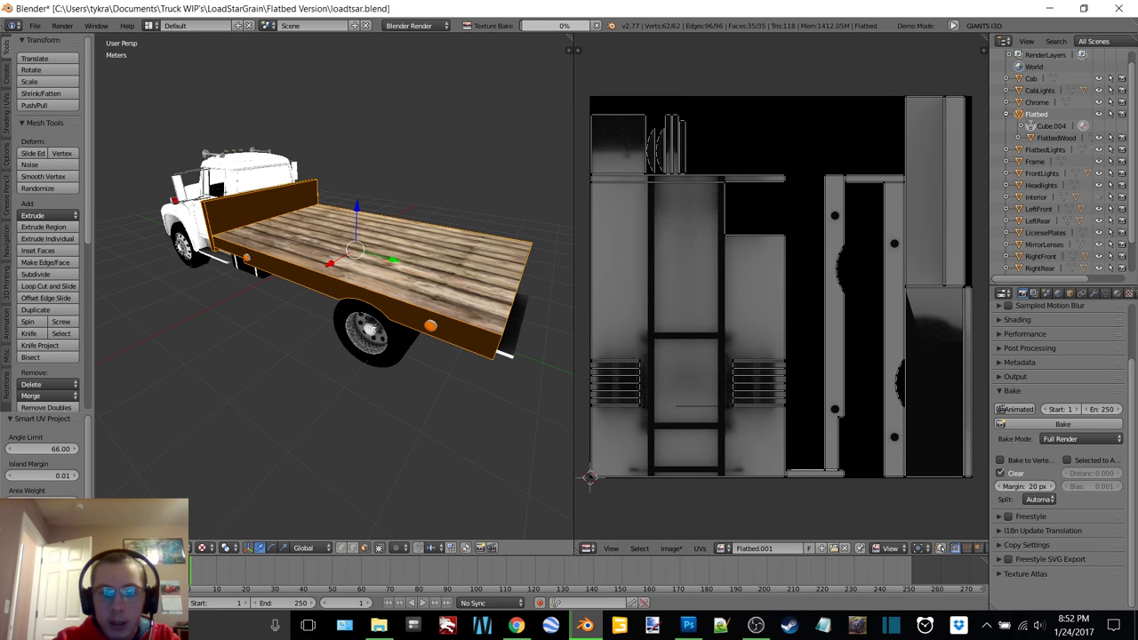
- Save the baked Flatbed image over Flatbed.png in the Textures folder
{"action": "middle_click_drag", "start_coordinate": [395, 280], "coordinate": [524, 316]}
{"action": "left_click", "coordinate": [674, 548]}
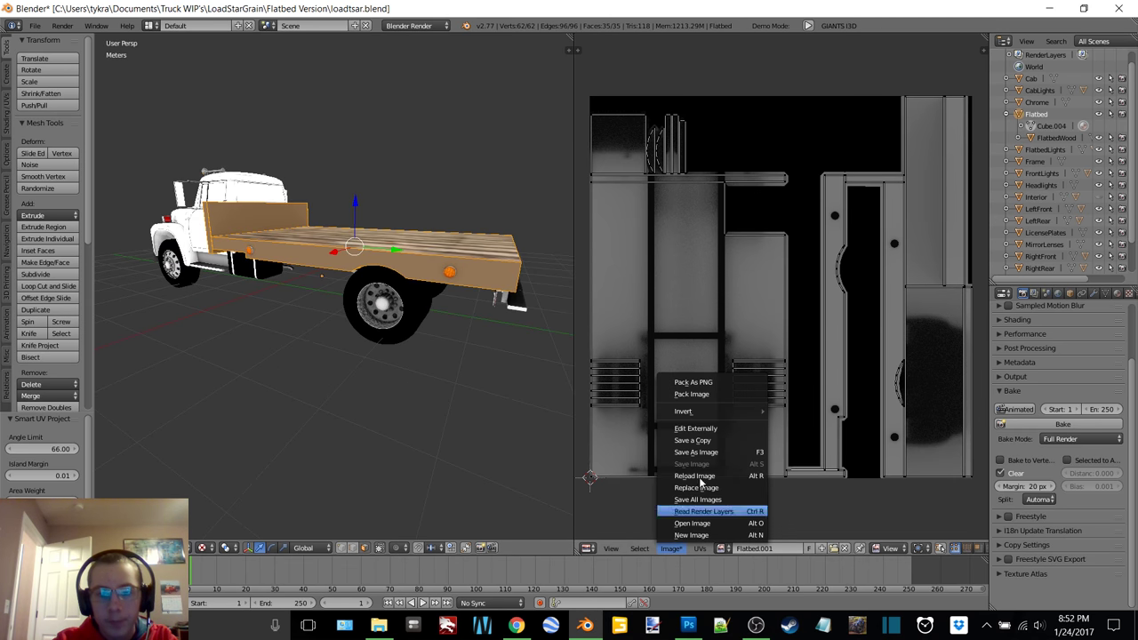
{"action": "left_click", "coordinate": [707, 452]}
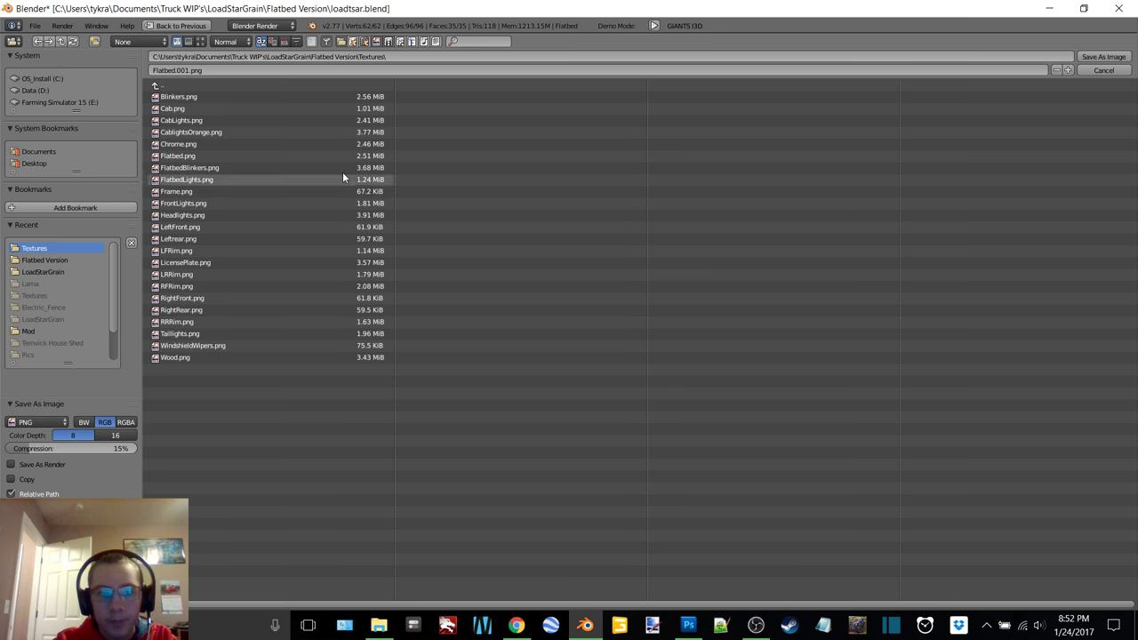
{"action": "double_click", "coordinate": [194, 155]}
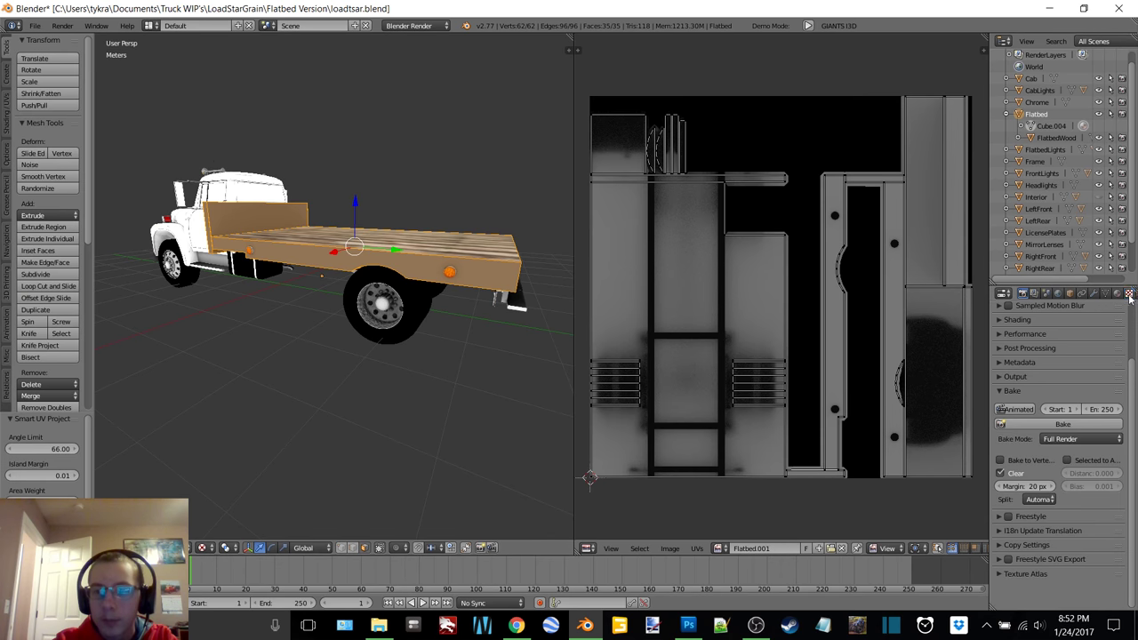
- Load Flatbed.png from the Textures folder into the Flatbed object's texture
{"action": "left_click", "coordinate": [1128, 294]}
{"action": "left_click", "coordinate": [1114, 565]}
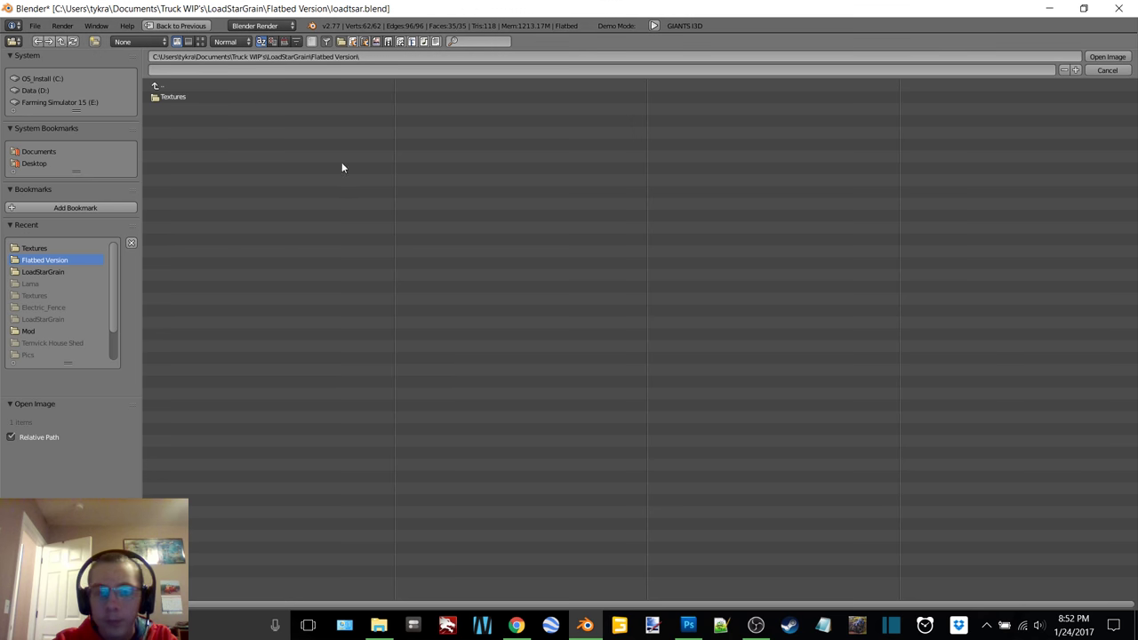
{"action": "left_click", "coordinate": [185, 96]}
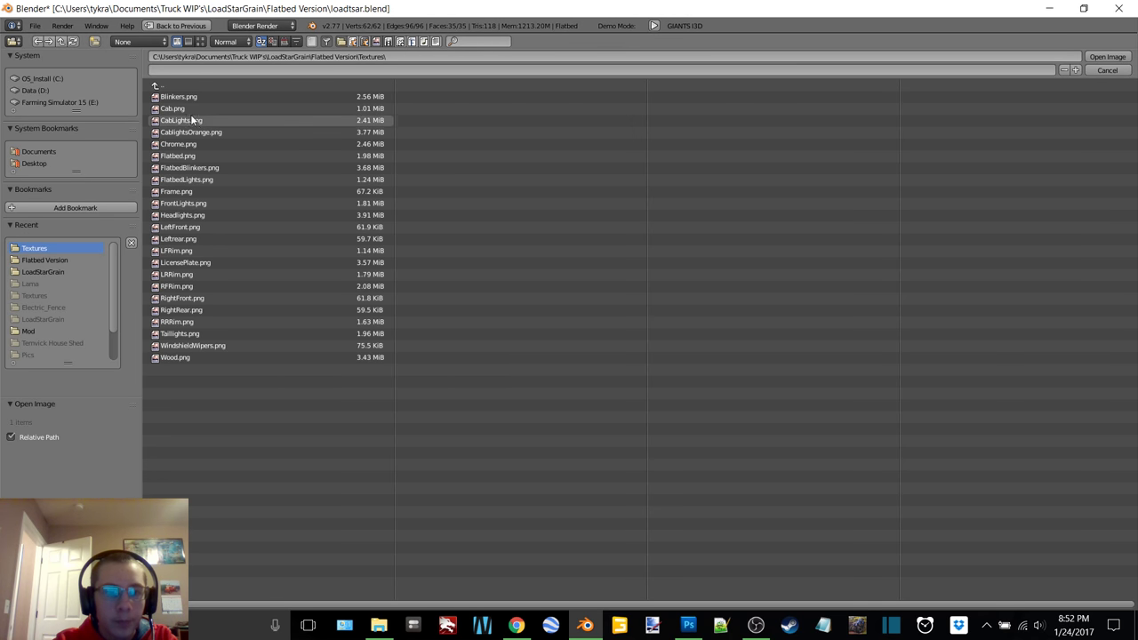
{"action": "double_click", "coordinate": [192, 155]}
- Leave Edit Mode, view the textured truck, and merge the image editor area into the 3D view
{"action": "key", "text": "Tab"}
{"action": "left_click", "coordinate": [304, 186]}
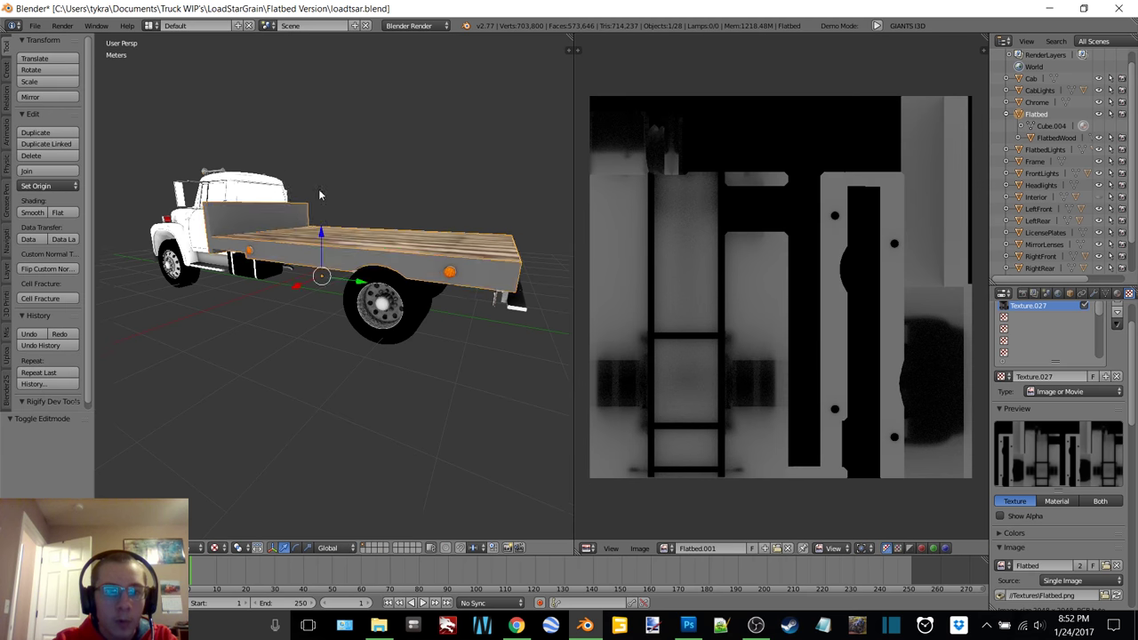
{"action": "middle_click_drag", "start_coordinate": [302, 185], "coordinate": [391, 188]}
{"action": "scroll", "coordinate": [397, 195], "scroll_direction": "down", "scroll_amount": 2}
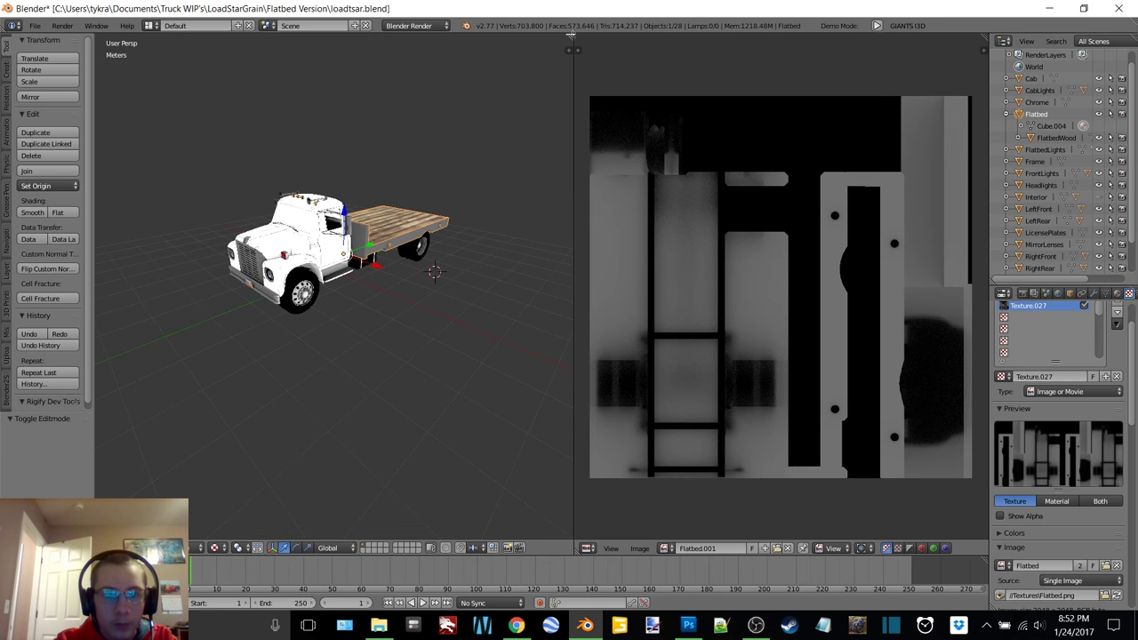
{"action": "left_click_drag", "start_coordinate": [572, 35], "coordinate": [692, 106]}
{"action": "middle_click_drag", "start_coordinate": [587, 157], "coordinate": [686, 421]}
{"action": "left_click", "coordinate": [755, 625]}
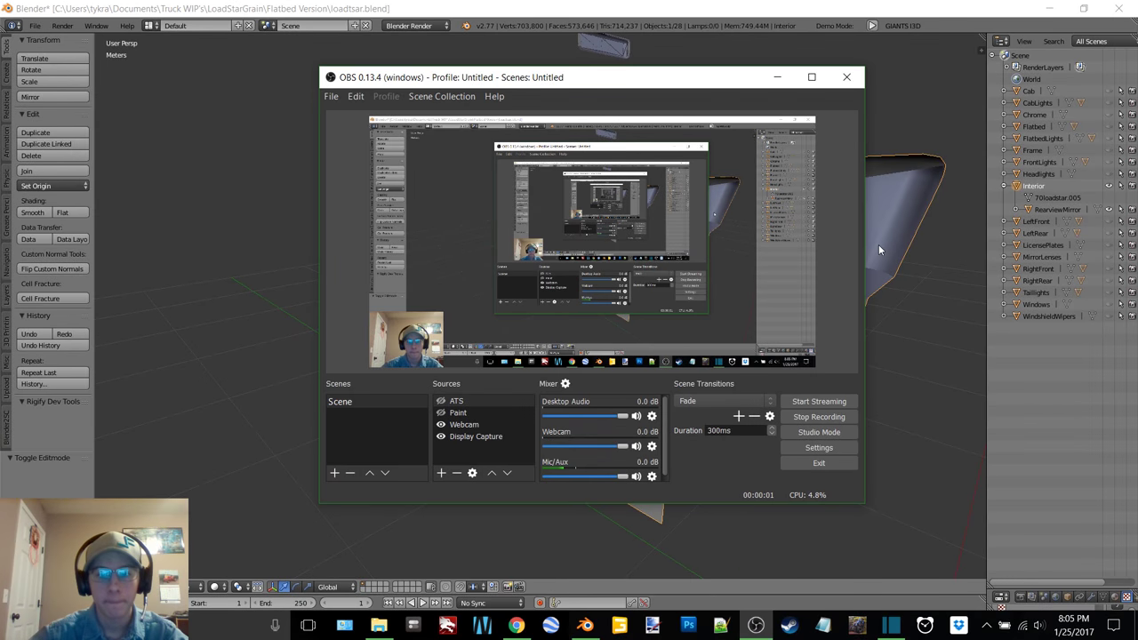
{"action": "left_click", "coordinate": [779, 78]}
- Enter Edit Mode on the Interior object, deselect all its geometry and switch to wireframe shading
{"action": "middle_click_drag", "start_coordinate": [639, 162], "coordinate": [546, 172]}
{"action": "key", "text": "Tab"}
{"action": "left_click", "coordinate": [647, 174]}
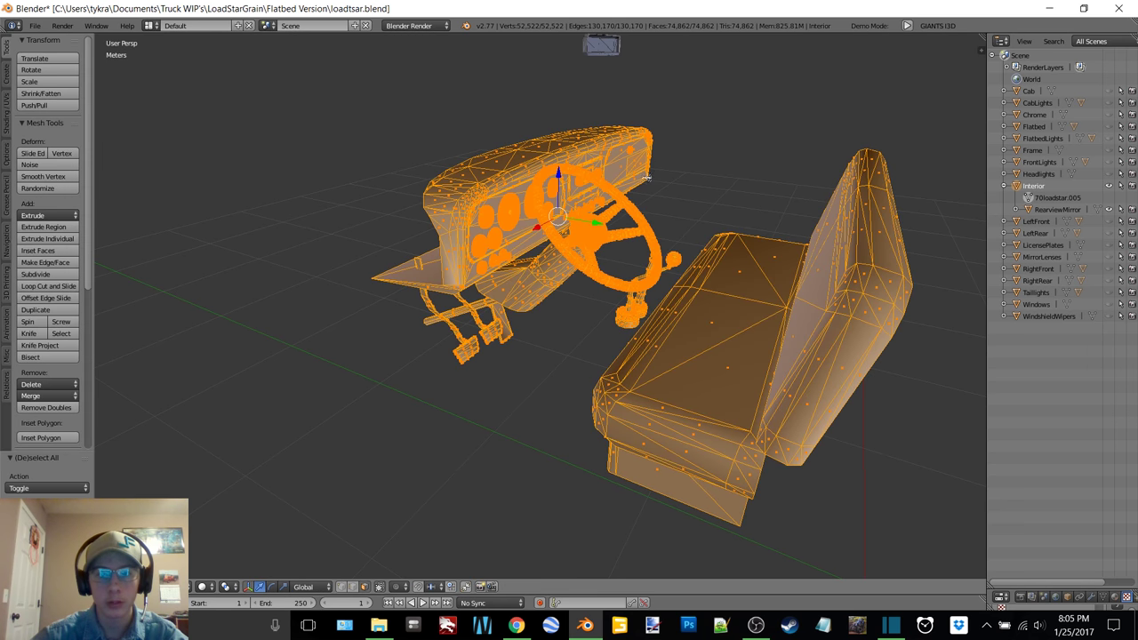
{"action": "key", "text": "a"}
{"action": "middle_click_drag", "start_coordinate": [655, 178], "coordinate": [632, 183]}
{"action": "key", "text": "z"}
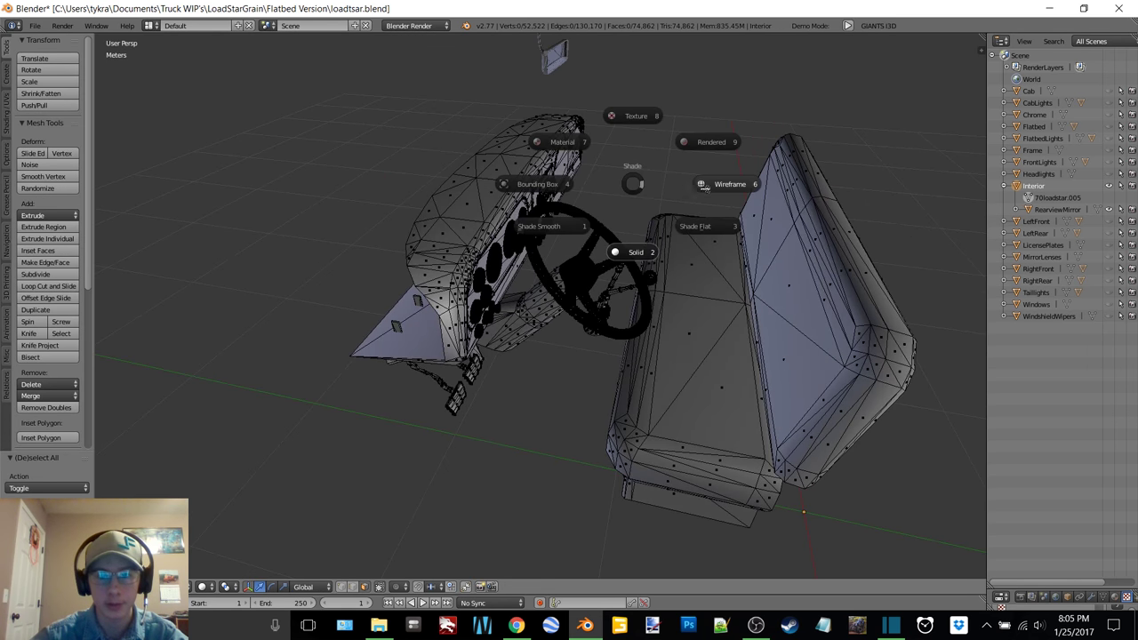
{"action": "left_click", "coordinate": [711, 184]}
{"action": "mouse_move", "coordinate": [711, 184]}
{"action": "middle_mouse_down"}
{"action": "mouse_move", "coordinate": [653, 158]}
{"action": "mouse_move", "coordinate": [648, 201]}
{"action": "middle_mouse_up"}
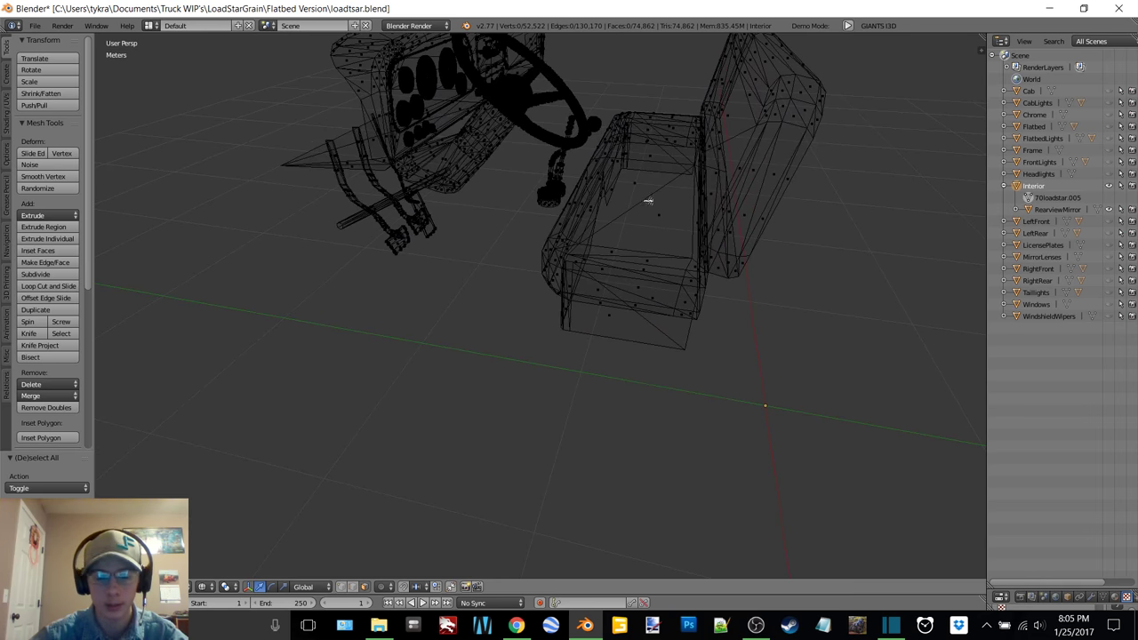
- Circle-select the entire seat, including cushion, backrest and base, and return to solid shading
{"action": "scroll", "coordinate": [635, 249], "scroll_direction": "down", "scroll_amount": 4}
{"action": "mouse_move", "coordinate": [571, 267]}
{"action": "left_mouse_down"}
{"action": "mouse_move", "coordinate": [589, 291]}
{"action": "mouse_move", "coordinate": [745, 278]}
{"action": "mouse_move", "coordinate": [788, 140]}
{"action": "mouse_move", "coordinate": [604, 213]}
{"action": "mouse_move", "coordinate": [615, 231]}
{"action": "mouse_move", "coordinate": [658, 150]}
{"action": "mouse_move", "coordinate": [665, 178]}
{"action": "mouse_move", "coordinate": [644, 181]}
{"action": "left_mouse_up"}
{"action": "middle_click_drag", "start_coordinate": [683, 141], "coordinate": [738, 224]}
{"action": "key", "text": "c"}
{"action": "mouse_move", "coordinate": [749, 254]}
{"action": "left_mouse_down"}
{"action": "mouse_move", "coordinate": [739, 145]}
{"action": "mouse_move", "coordinate": [689, 186]}
{"action": "mouse_move", "coordinate": [639, 198]}
{"action": "left_mouse_up"}
{"action": "right_click", "coordinate": [639, 198]}
{"action": "key", "text": "z"}
{"action": "left_click", "coordinate": [628, 263]}
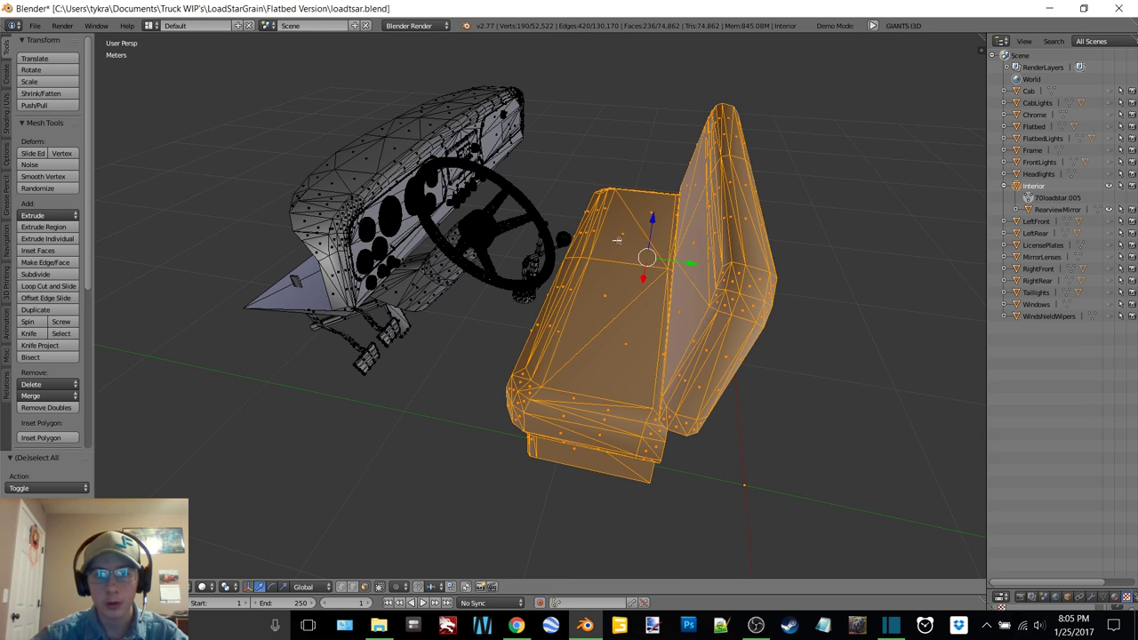
- Separate the selected seat geometry from Interior and rename the new object Seat
{"action": "middle_click_drag", "start_coordinate": [617, 241], "coordinate": [617, 244]}
{"action": "key", "text": "p"}
{"action": "left_click", "coordinate": [617, 246]}
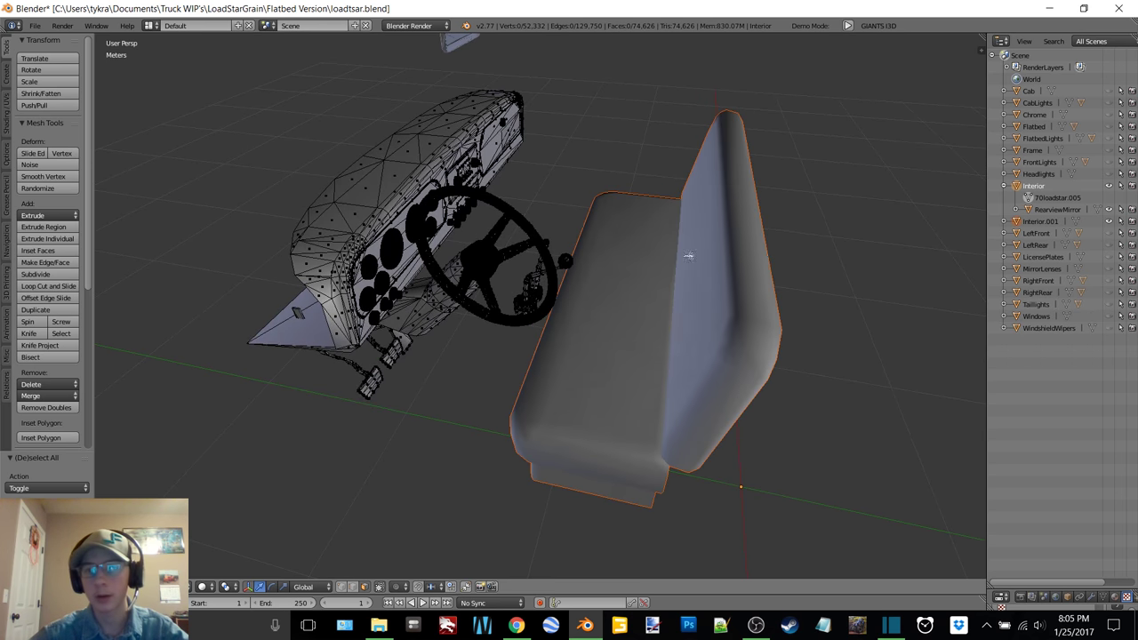
{"action": "left_click", "coordinate": [1051, 222]}
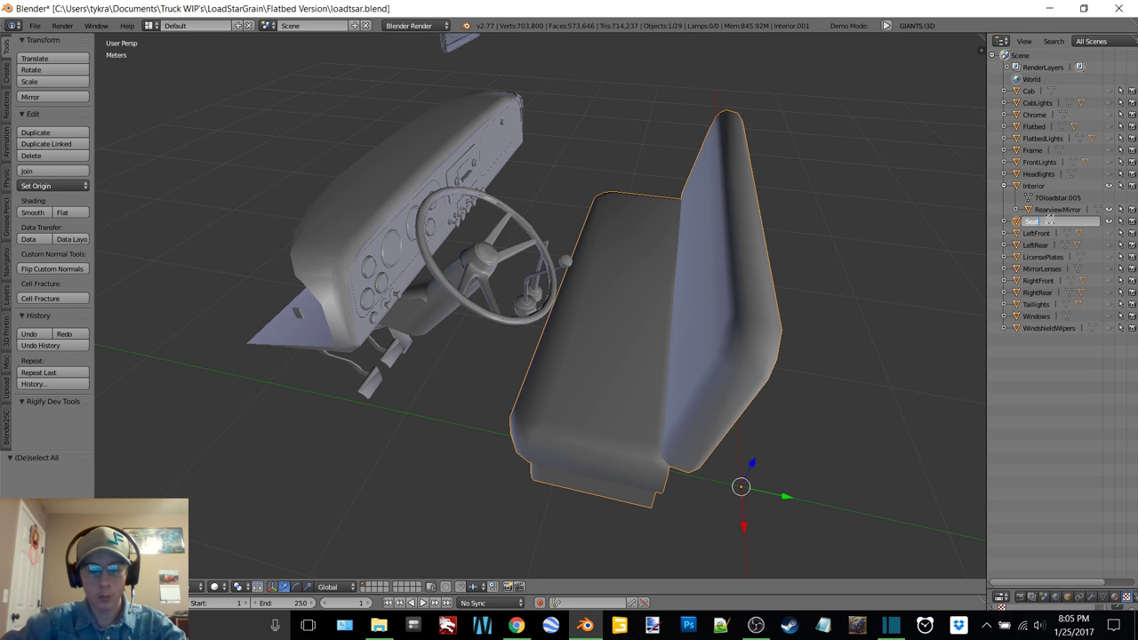
{"action": "type", "text": "Seat"}
{"action": "key", "text": "Return"}
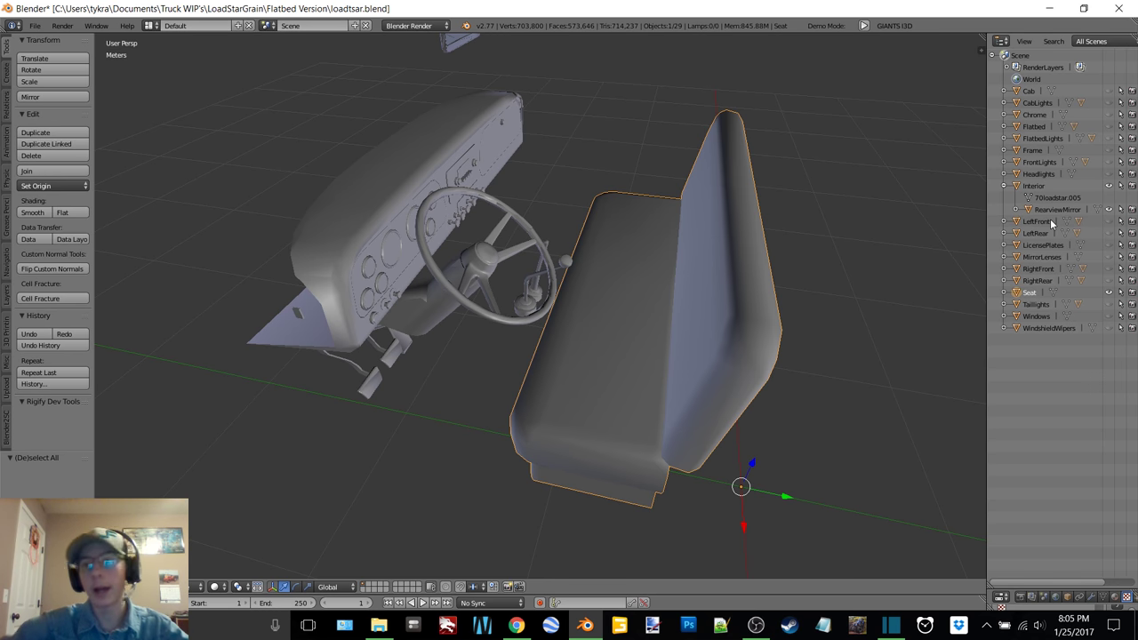
- Hide the Seat object and parent it to Interior
{"action": "left_click", "coordinate": [1107, 293]}
{"action": "left_click_drag", "start_coordinate": [1018, 294], "coordinate": [1024, 247]}
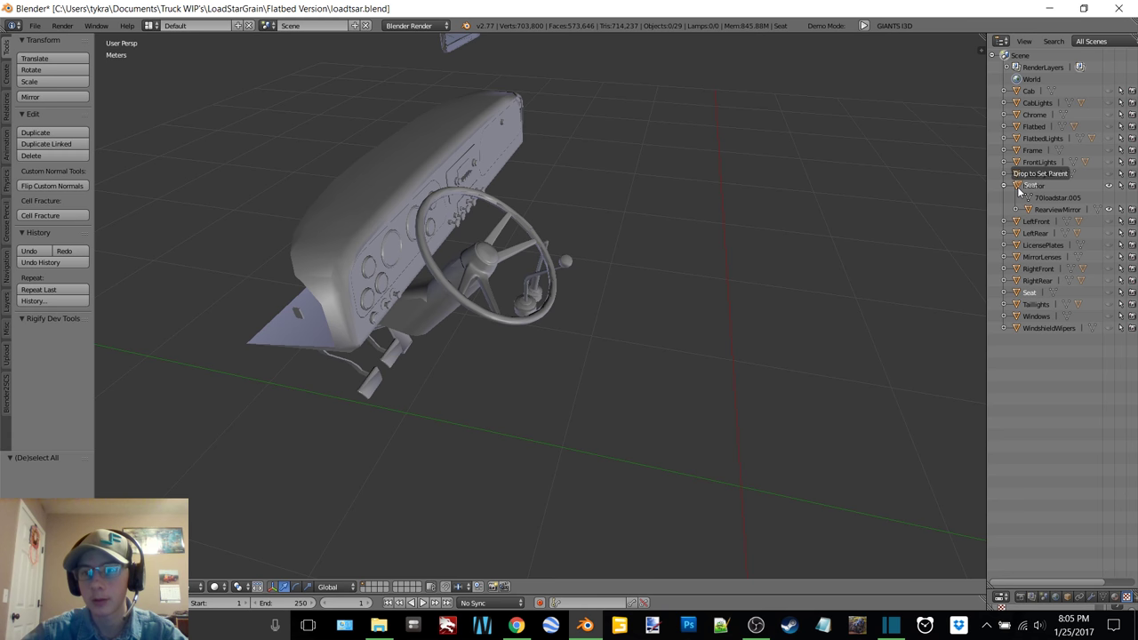
{"action": "left_click_drag", "start_coordinate": [1019, 190], "coordinate": [1019, 187]}
- Enter Edit Mode on Interior in wireframe and circle-select the lower shaft of the long floor lever
{"action": "middle_click_drag", "start_coordinate": [557, 221], "coordinate": [402, 200]}
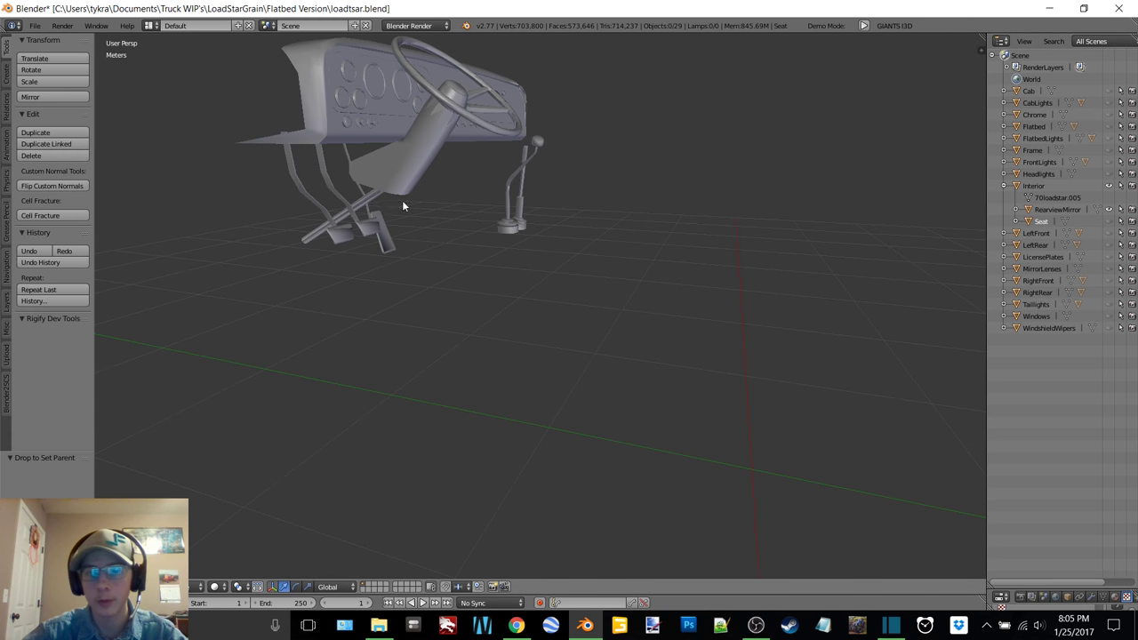
{"action": "left_click", "coordinate": [378, 222]}
{"action": "key", "text": "Tab"}
{"action": "left_click", "coordinate": [474, 223]}
{"action": "middle_click_drag", "start_coordinate": [503, 178], "coordinate": [552, 219]}
{"action": "scroll", "coordinate": [554, 218], "scroll_direction": "up", "scroll_amount": 6}
{"action": "mouse_move", "coordinate": [599, 168]}
{"action": "middle_mouse_down"}
{"action": "mouse_move", "coordinate": [618, 195]}
{"action": "mouse_move", "coordinate": [617, 178]}
{"action": "mouse_move", "coordinate": [556, 193]}
{"action": "middle_mouse_up"}
{"action": "scroll", "coordinate": [645, 167], "scroll_direction": "up", "scroll_amount": 7}
{"action": "scroll", "coordinate": [592, 185], "scroll_direction": "down", "scroll_amount": 4}
{"action": "key", "text": "z"}
{"action": "left_click", "coordinate": [643, 180]}
{"action": "key", "text": "c"}
{"action": "mouse_move", "coordinate": [406, 218]}
{"action": "left_mouse_down"}
{"action": "mouse_move", "coordinate": [419, 221]}
{"action": "mouse_move", "coordinate": [397, 156]}
{"action": "mouse_move", "coordinate": [434, 161]}
{"action": "left_mouse_up"}
{"action": "key", "text": "Escape"}
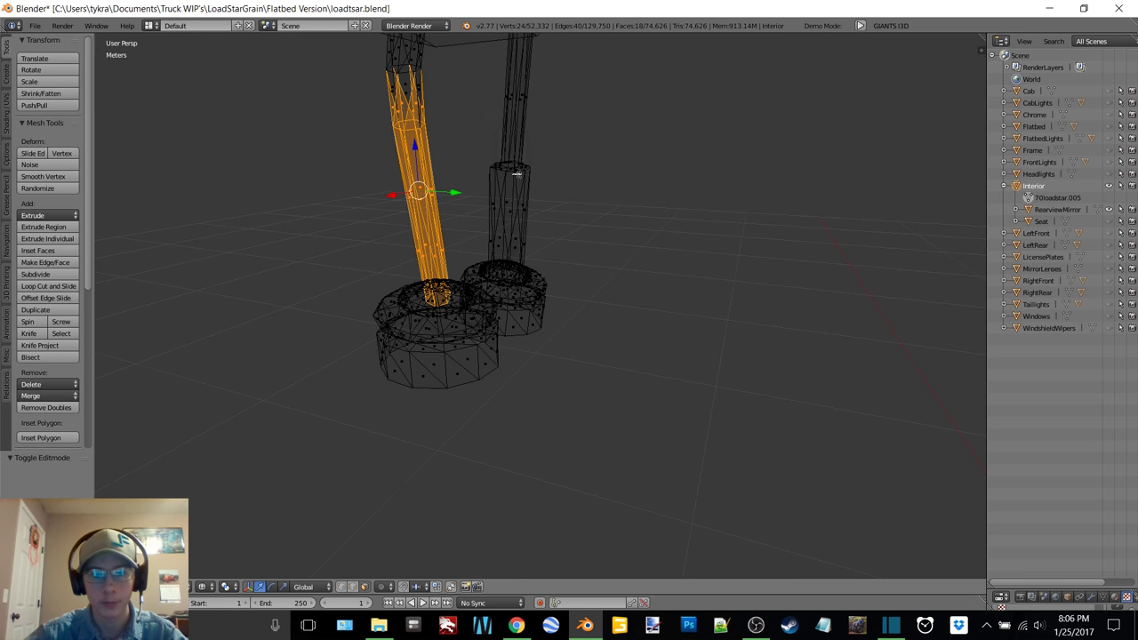
- Add the short floor lever's lower sleeve and shaft to the selection
{"action": "key", "text": "c"}
{"action": "mouse_move", "coordinate": [510, 186]}
{"action": "left_mouse_down"}
{"action": "mouse_move", "coordinate": [513, 195]}
{"action": "mouse_move", "coordinate": [523, 122]}
{"action": "left_mouse_up"}
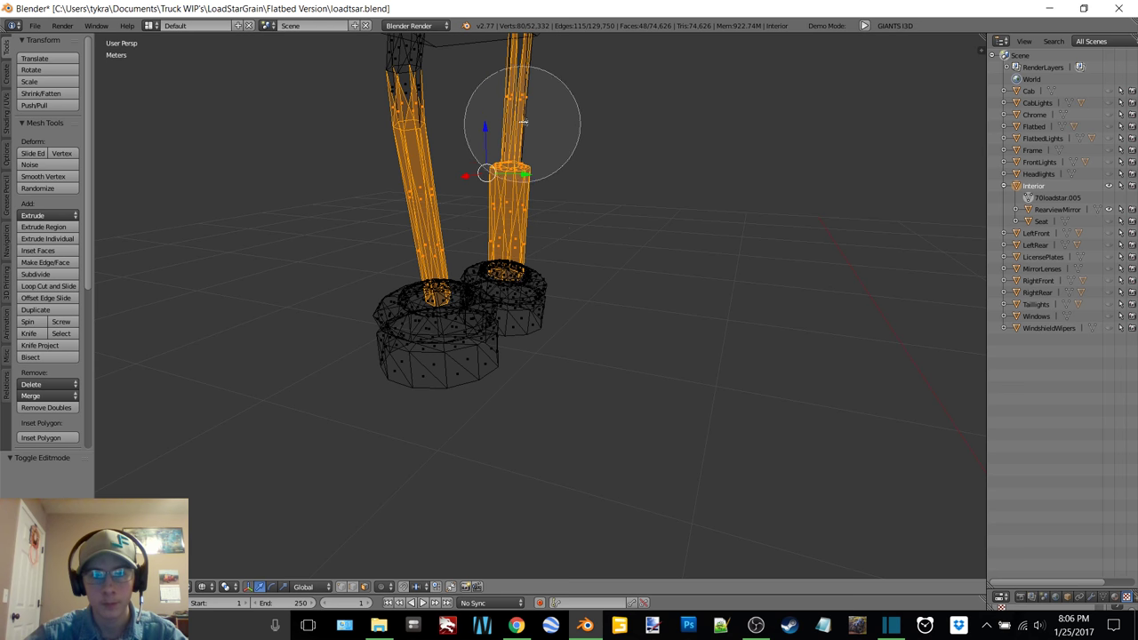
{"action": "key", "text": "Escape"}
- Add the long lever's bends and upper shaft up to the knob to the selection, and return to solid shading
{"action": "mouse_move", "coordinate": [524, 130]}
{"action": "middle_mouse_down", "text": "shift"}
{"action": "mouse_move", "coordinate": [548, 173]}
{"action": "mouse_move", "coordinate": [579, 185]}
{"action": "middle_mouse_up", "text": "shift"}
{"action": "scroll", "coordinate": [601, 183], "scroll_direction": "down", "scroll_amount": 2}
{"action": "key", "text": "c"}
{"action": "mouse_move", "coordinate": [290, 306]}
{"action": "left_mouse_down"}
{"action": "mouse_move", "coordinate": [325, 287]}
{"action": "mouse_move", "coordinate": [314, 226]}
{"action": "left_mouse_up"}
{"action": "key", "text": "Escape"}
{"action": "middle_click_drag", "start_coordinate": [338, 218], "coordinate": [413, 235]}
{"action": "scroll", "coordinate": [426, 229], "scroll_direction": "up", "scroll_amount": 3}
{"action": "mouse_move", "coordinate": [489, 171]}
{"action": "middle_mouse_down", "text": "shift"}
{"action": "mouse_move", "coordinate": [462, 199]}
{"action": "mouse_move", "coordinate": [476, 195]}
{"action": "mouse_move", "coordinate": [465, 186]}
{"action": "mouse_move", "coordinate": [635, 193]}
{"action": "middle_mouse_up", "text": "shift"}
{"action": "key", "text": "c"}
{"action": "left_click_drag", "start_coordinate": [852, 200], "coordinate": [901, 190]}
{"action": "key", "text": "Escape"}
{"action": "mouse_move", "coordinate": [821, 186]}
{"action": "middle_mouse_down"}
{"action": "mouse_move", "coordinate": [784, 200]}
{"action": "mouse_move", "coordinate": [737, 195]}
{"action": "mouse_move", "coordinate": [757, 187]}
{"action": "mouse_move", "coordinate": [747, 188]}
{"action": "middle_mouse_up"}
{"action": "key", "text": "z"}
{"action": "left_click", "coordinate": [745, 258]}
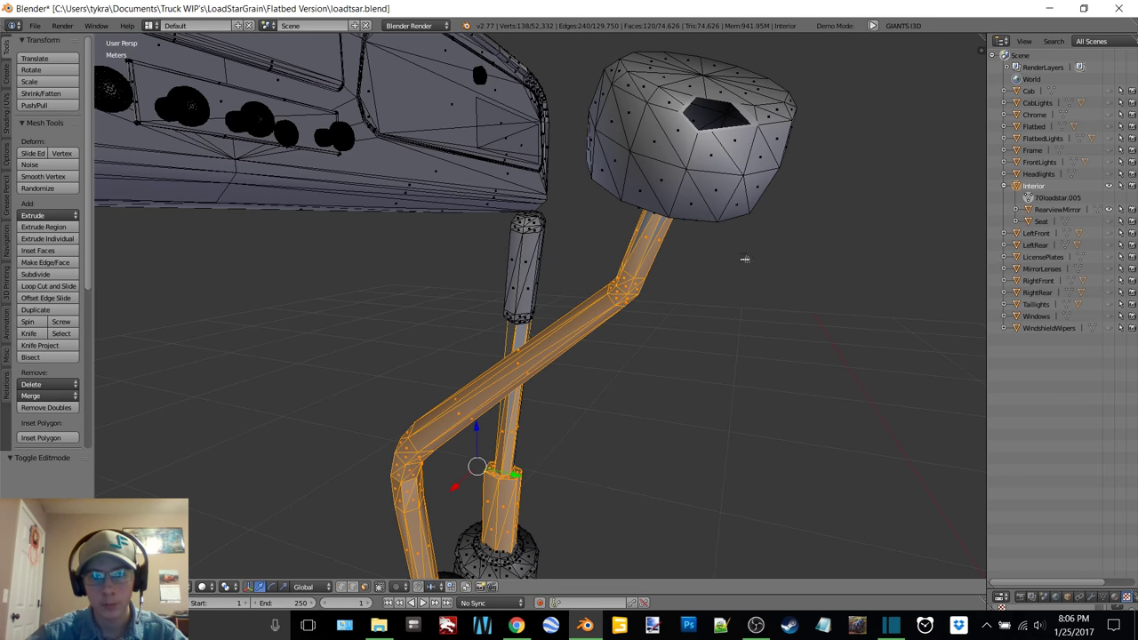
- Add the missed faces along the long lever's upper shaft to the selection
{"action": "middle_click_drag", "start_coordinate": [677, 277], "coordinate": [707, 235]}
{"action": "key", "text": "c"}
{"action": "left_click", "coordinate": [743, 191]}
{"action": "key", "text": "Escape"}
{"action": "middle_click_drag", "start_coordinate": [740, 190], "coordinate": [768, 206]}
{"action": "middle_click_drag", "start_coordinate": [578, 214], "coordinate": [487, 335]}
{"action": "scroll", "coordinate": [530, 204], "scroll_direction": "up", "scroll_amount": 2}
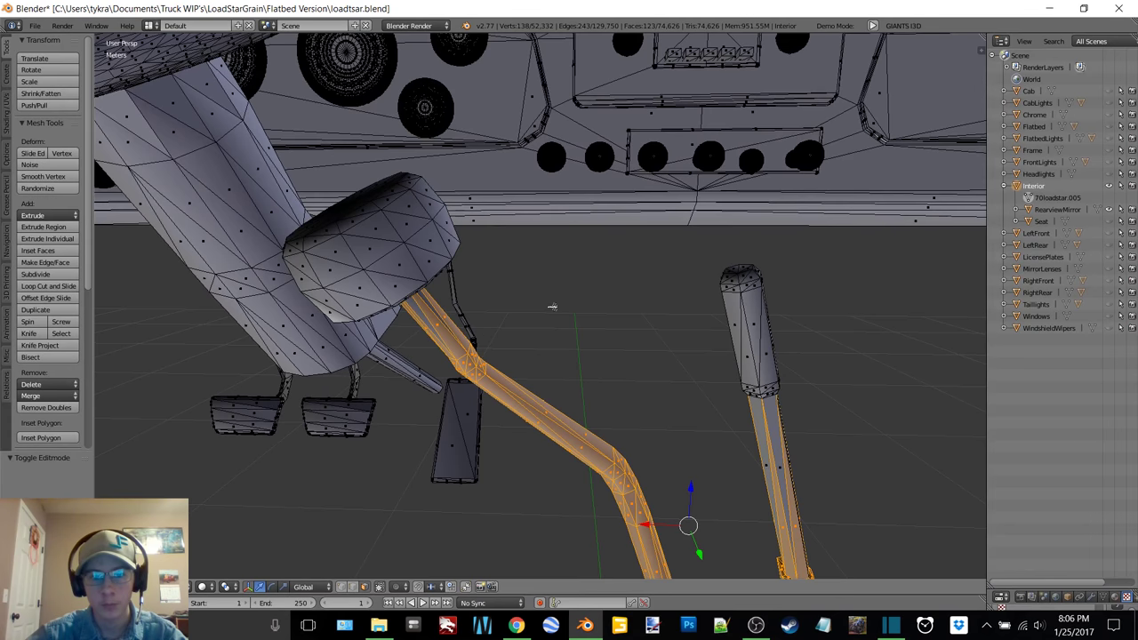
{"action": "middle_click_drag", "start_coordinate": [552, 306], "coordinate": [559, 313]}
{"action": "key", "text": "c"}
{"action": "left_click", "coordinate": [596, 343]}
{"action": "right_click", "coordinate": [596, 343]}
- Inspect the levers in wireframe and solid shading, and add the remaining missed face near the long lever's upper bend
{"action": "key", "text": "z"}
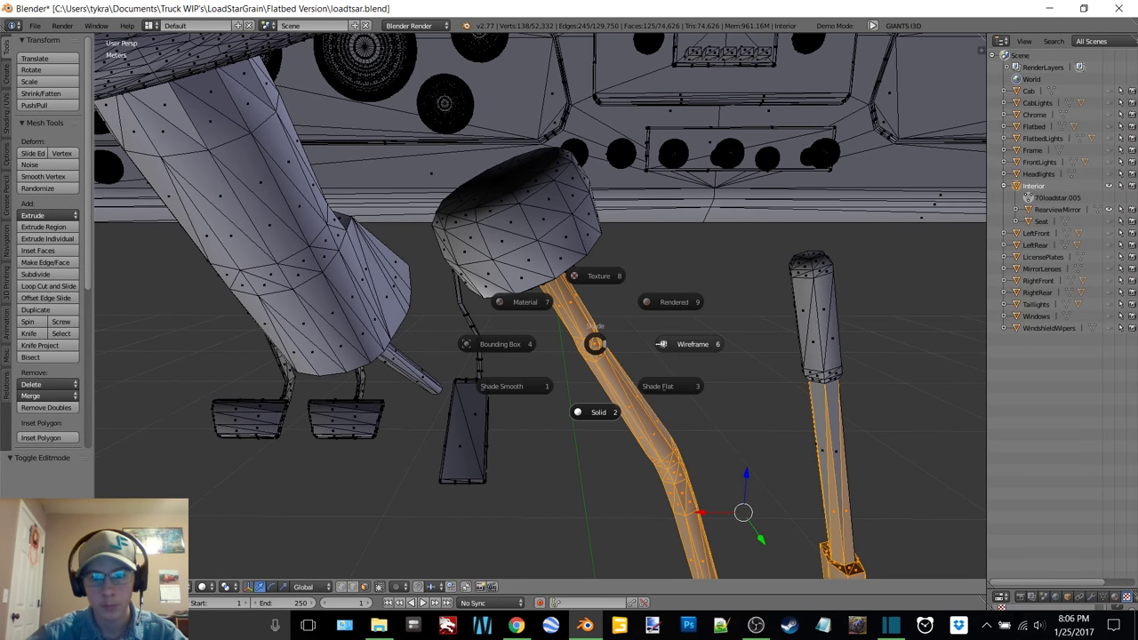
{"action": "left_click", "coordinate": [661, 344]}
{"action": "middle_click_drag", "start_coordinate": [657, 325], "coordinate": [620, 317]}
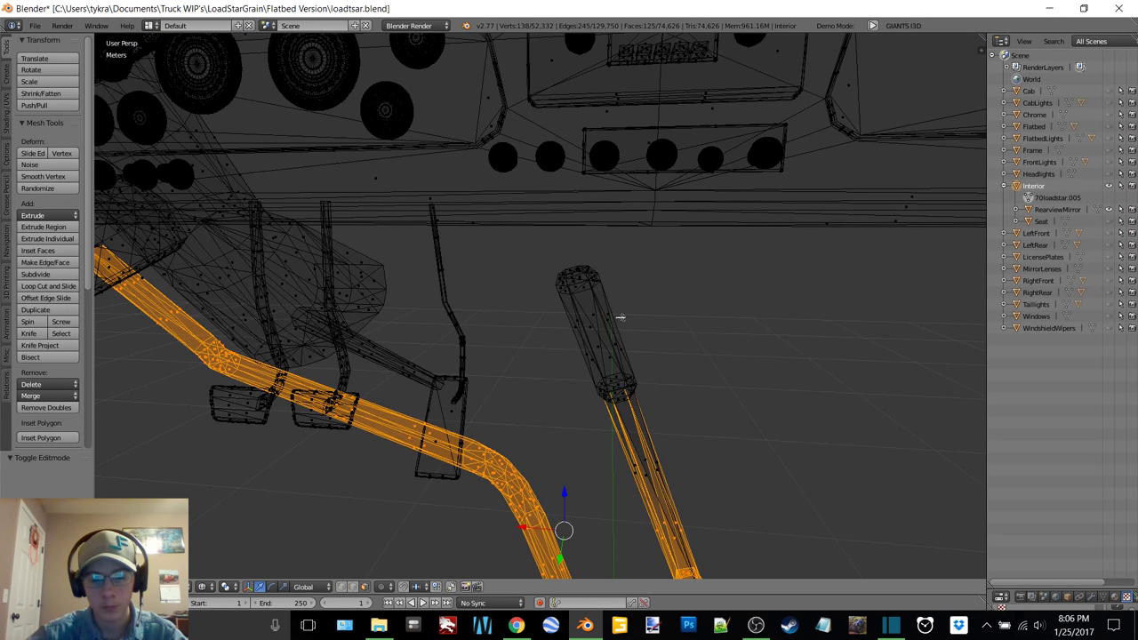
{"action": "key", "text": "z"}
{"action": "left_click", "coordinate": [561, 338]}
{"action": "mouse_move", "coordinate": [561, 338]}
{"action": "middle_mouse_down"}
{"action": "mouse_move", "coordinate": [584, 275]}
{"action": "mouse_move", "coordinate": [580, 211]}
{"action": "mouse_move", "coordinate": [338, 182]}
{"action": "mouse_move", "coordinate": [436, 160]}
{"action": "mouse_move", "coordinate": [442, 188]}
{"action": "middle_mouse_up"}
{"action": "scroll", "coordinate": [453, 183], "scroll_direction": "up", "scroll_amount": 3}
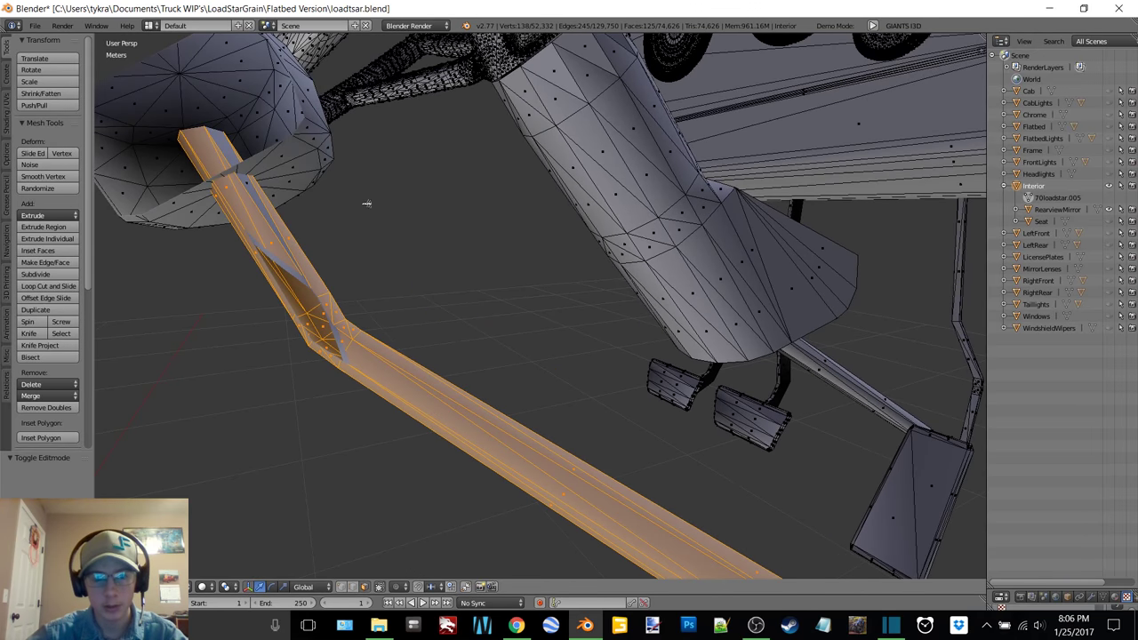
{"action": "middle_click_drag", "start_coordinate": [366, 203], "coordinate": [377, 229]}
{"action": "key", "text": "c"}
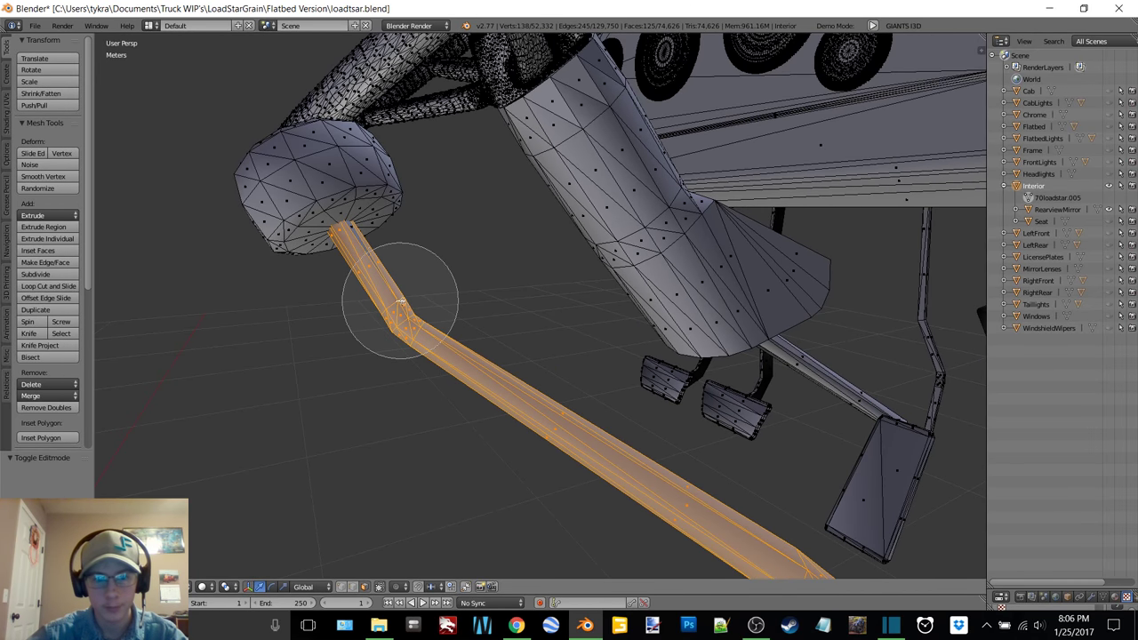
{"action": "left_click", "coordinate": [400, 300]}
{"action": "right_click", "coordinate": [400, 300]}
{"action": "mouse_move", "coordinate": [530, 226]}
{"action": "middle_mouse_down"}
{"action": "mouse_move", "coordinate": [511, 233]}
{"action": "mouse_move", "coordinate": [622, 235]}
{"action": "mouse_move", "coordinate": [538, 243]}
{"action": "mouse_move", "coordinate": [559, 244]}
{"action": "middle_mouse_up"}
- Add the short lever's remaining shaft and handle grip to the selection in wireframe, and return to solid shading
{"action": "key", "text": "z"}
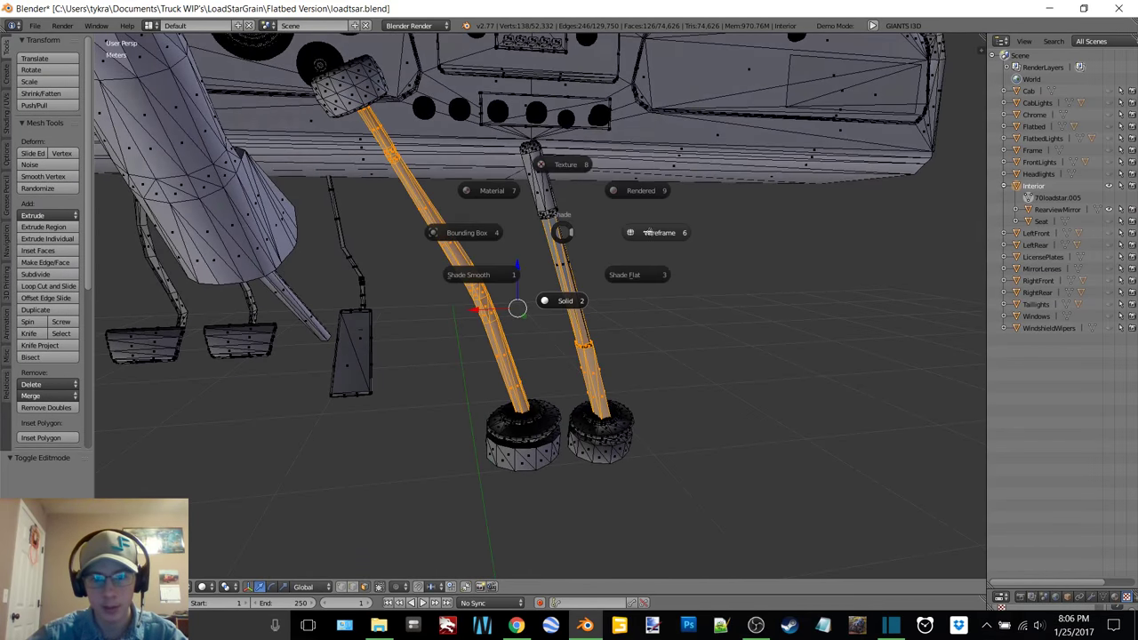
{"action": "left_click", "coordinate": [627, 244]}
{"action": "middle_click_drag", "start_coordinate": [628, 244], "coordinate": [630, 246]}
{"action": "key", "text": "c"}
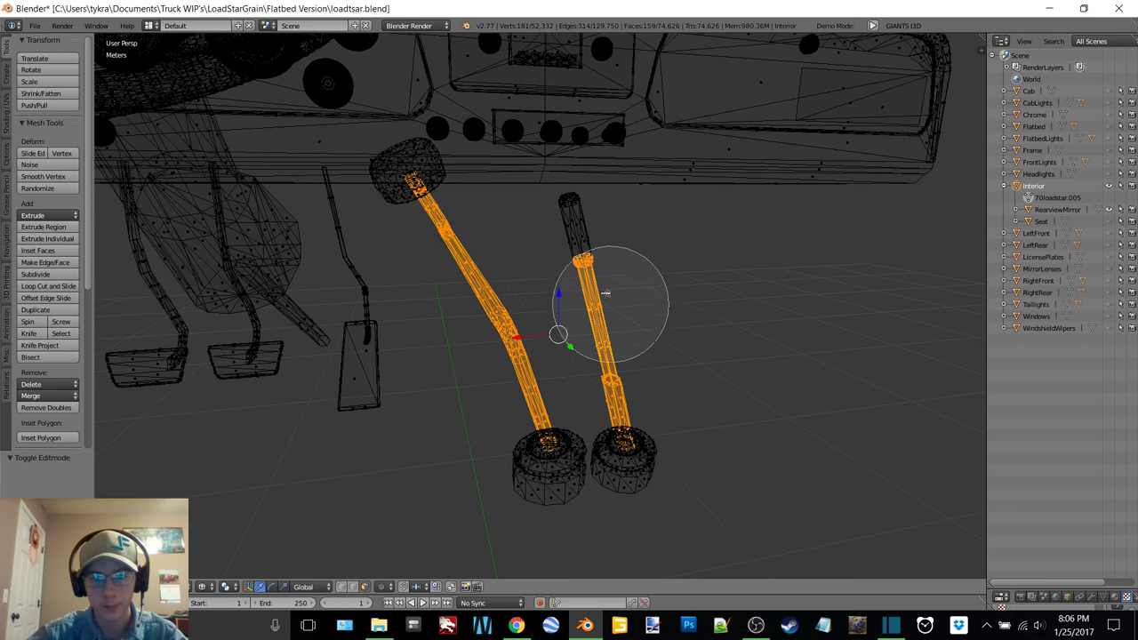
{"action": "left_click_drag", "start_coordinate": [608, 302], "coordinate": [593, 250]}
{"action": "key", "text": "Escape"}
{"action": "key", "text": "z"}
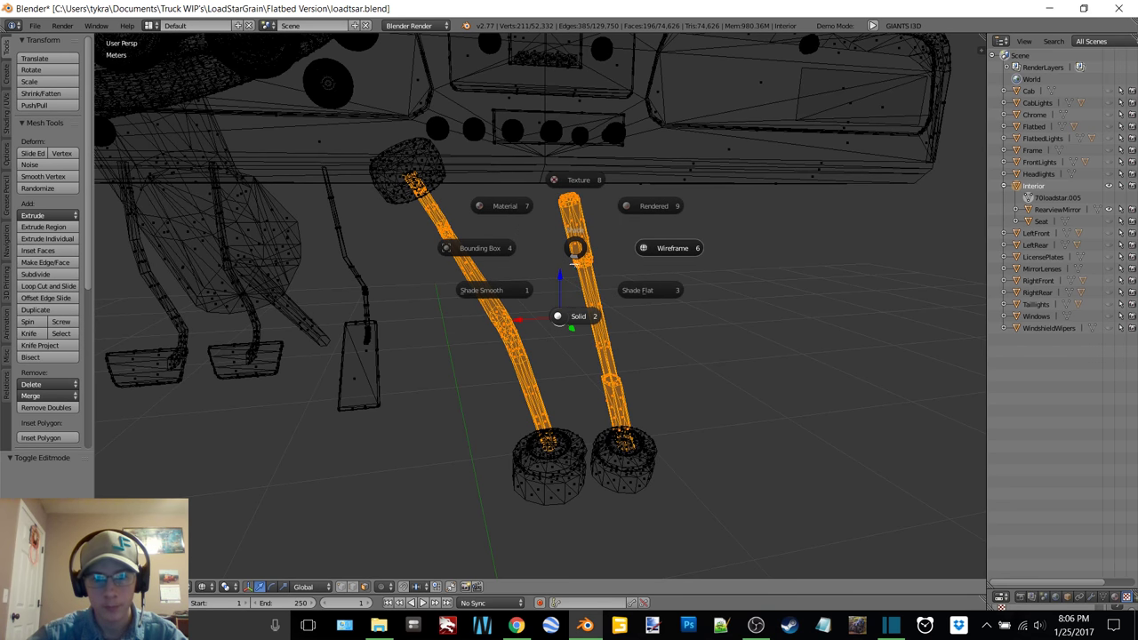
{"action": "left_click", "coordinate": [569, 313]}
{"action": "mouse_move", "coordinate": [576, 277]}
{"action": "middle_mouse_down"}
{"action": "mouse_move", "coordinate": [599, 264]}
{"action": "mouse_move", "coordinate": [634, 287]}
{"action": "mouse_move", "coordinate": [579, 271]}
{"action": "middle_mouse_up"}
{"action": "middle_click_drag", "start_coordinate": [579, 270], "coordinate": [580, 273]}
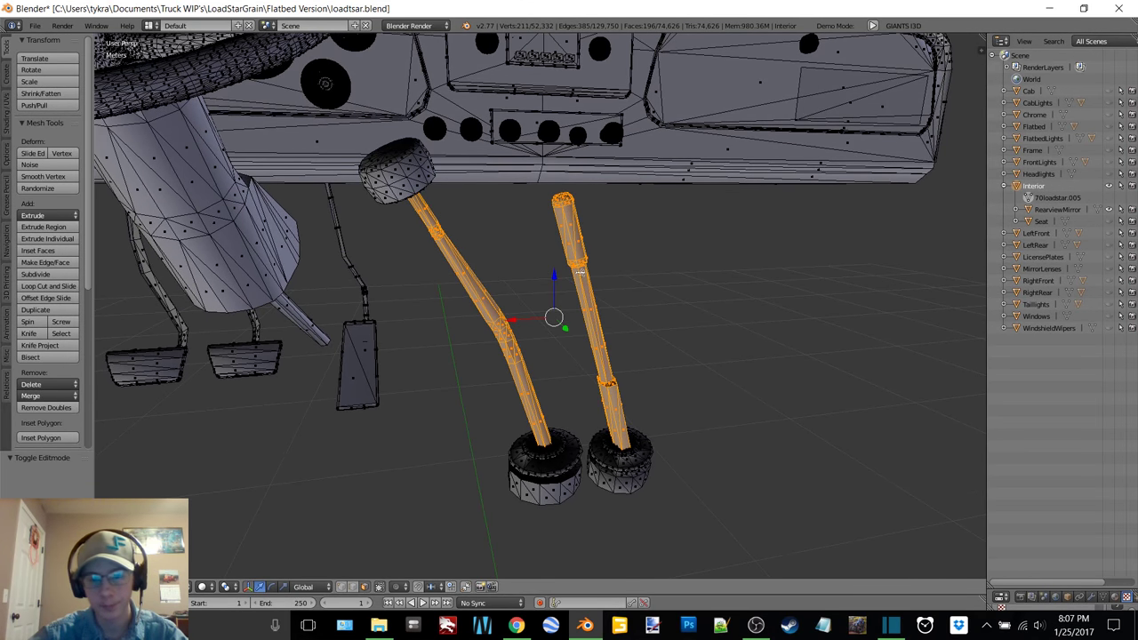
- Separate the selected lever parts into an object named InteriorChrome, parented to Interior, and hide it
{"action": "key", "text": "p"}
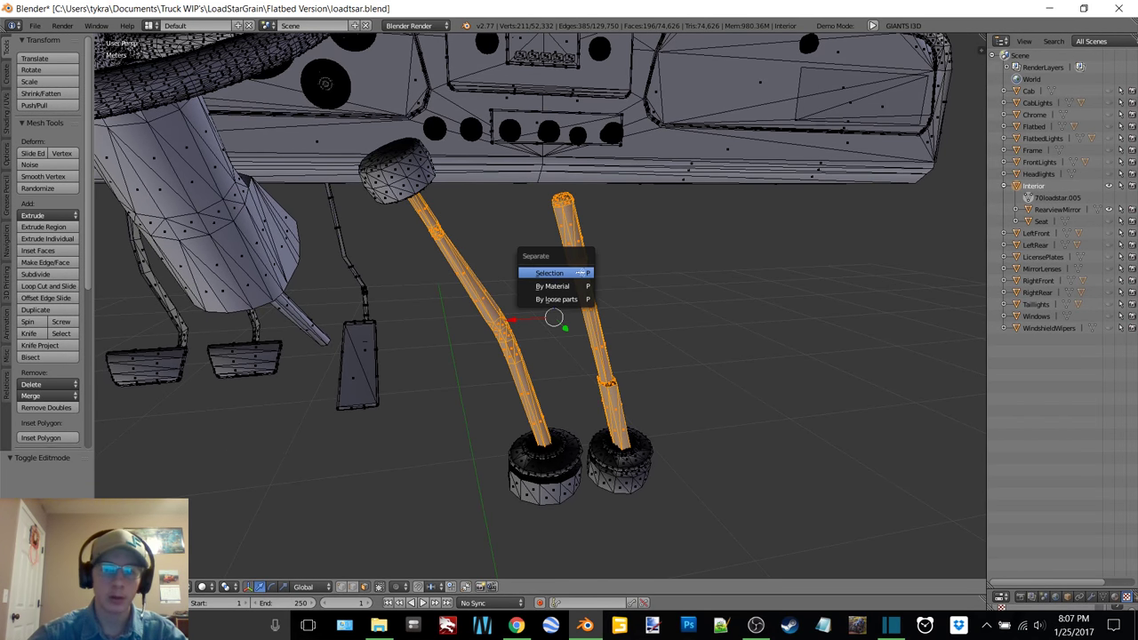
{"action": "left_click", "coordinate": [576, 267]}
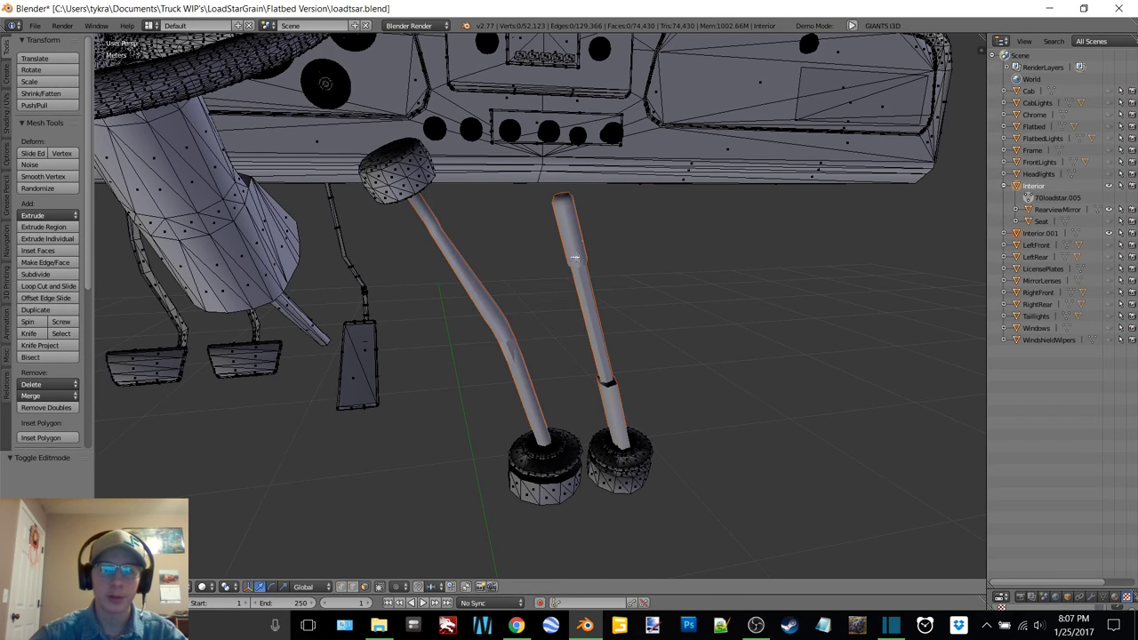
{"action": "left_click", "coordinate": [1038, 234]}
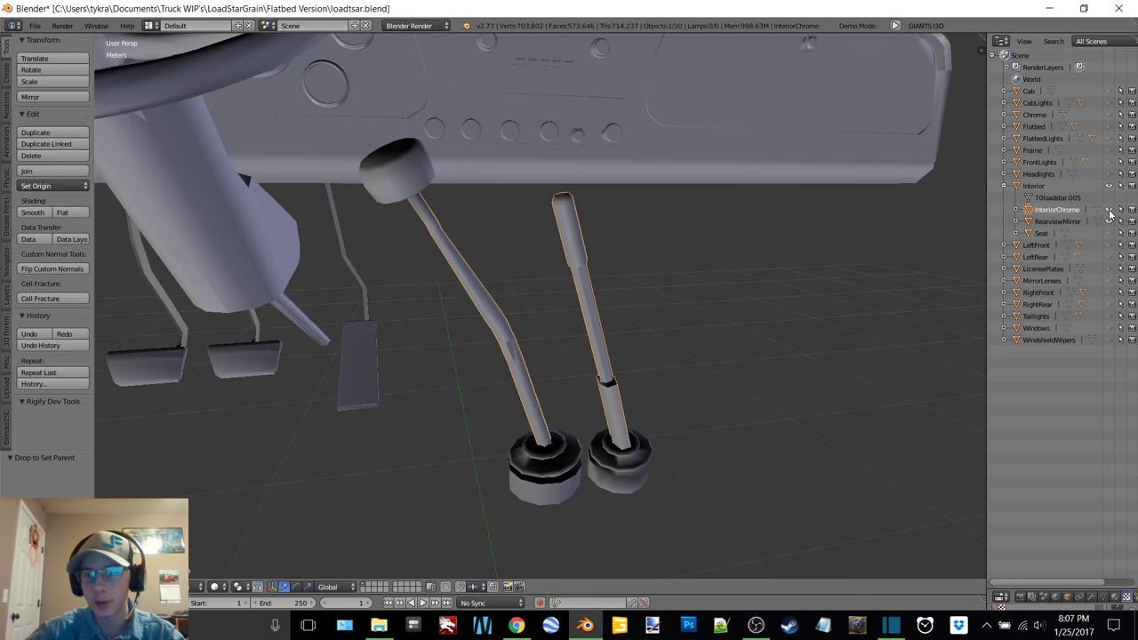
{"action": "left_click", "coordinate": [1108, 210]}
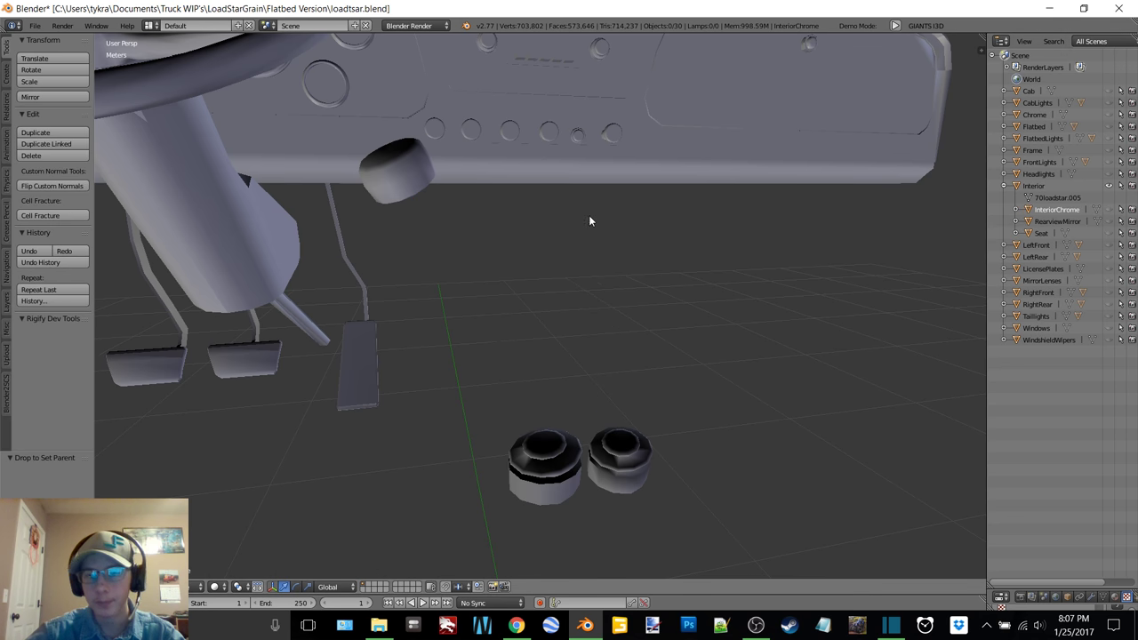
- Enter edit mode on the Interior mesh and select the entire clutch pedal, including its arm, in wireframe shading
{"action": "middle_click_drag", "start_coordinate": [589, 218], "coordinate": [485, 222]}
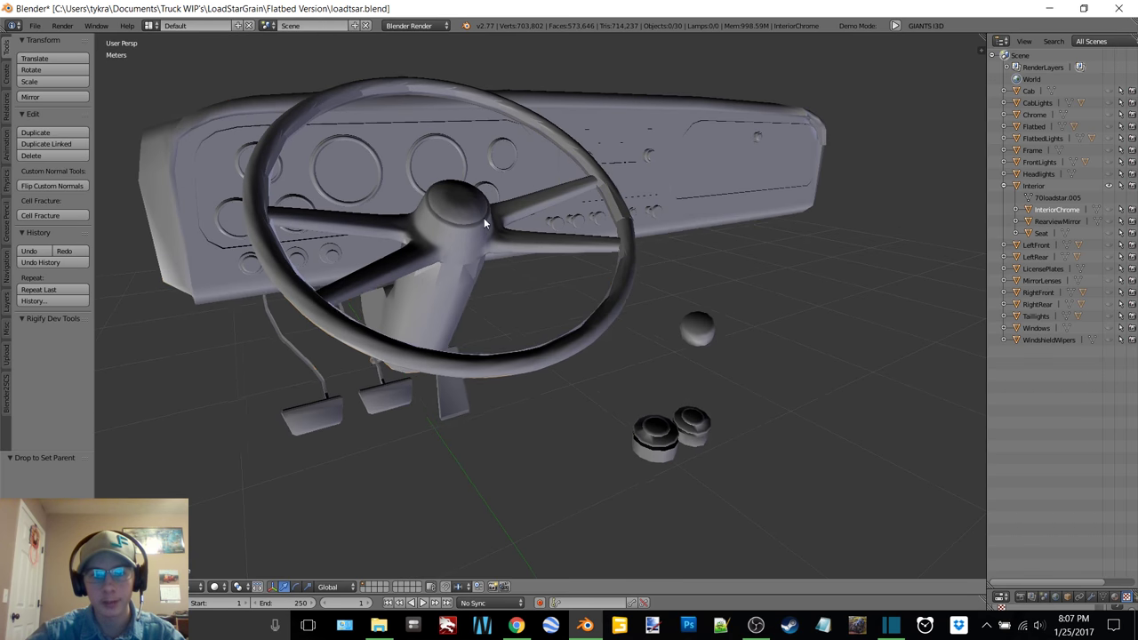
{"action": "right_click", "coordinate": [487, 224]}
{"action": "key", "text": "Tab"}
{"action": "left_click", "coordinate": [593, 253]}
{"action": "middle_click_drag", "start_coordinate": [593, 254], "coordinate": [544, 197]}
{"action": "key", "text": "z"}
{"action": "left_click", "coordinate": [613, 198]}
{"action": "mouse_move", "coordinate": [473, 211]}
{"action": "middle_mouse_down"}
{"action": "mouse_move", "coordinate": [451, 222]}
{"action": "mouse_move", "coordinate": [487, 190]}
{"action": "mouse_move", "coordinate": [416, 205]}
{"action": "middle_mouse_up"}
{"action": "key", "text": "c"}
{"action": "left_click_drag", "start_coordinate": [419, 202], "coordinate": [418, 302]}
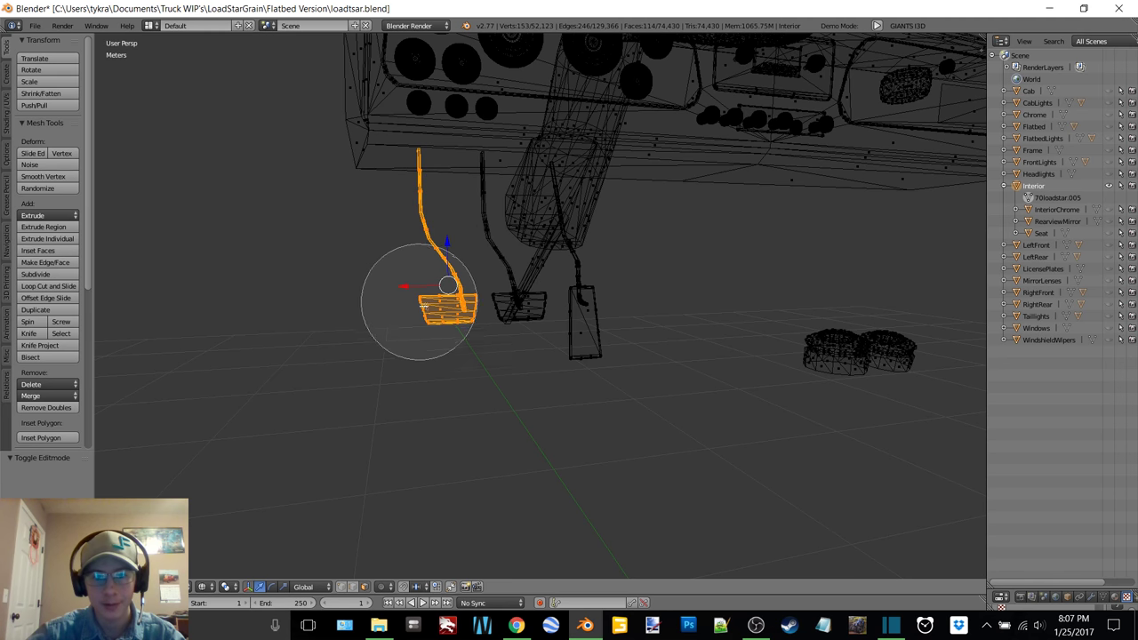
{"action": "right_click", "coordinate": [427, 308]}
- Add the middle pedal's arm and pad to the selection
{"action": "middle_click_drag", "start_coordinate": [426, 308], "coordinate": [418, 275]}
{"action": "key", "text": "c"}
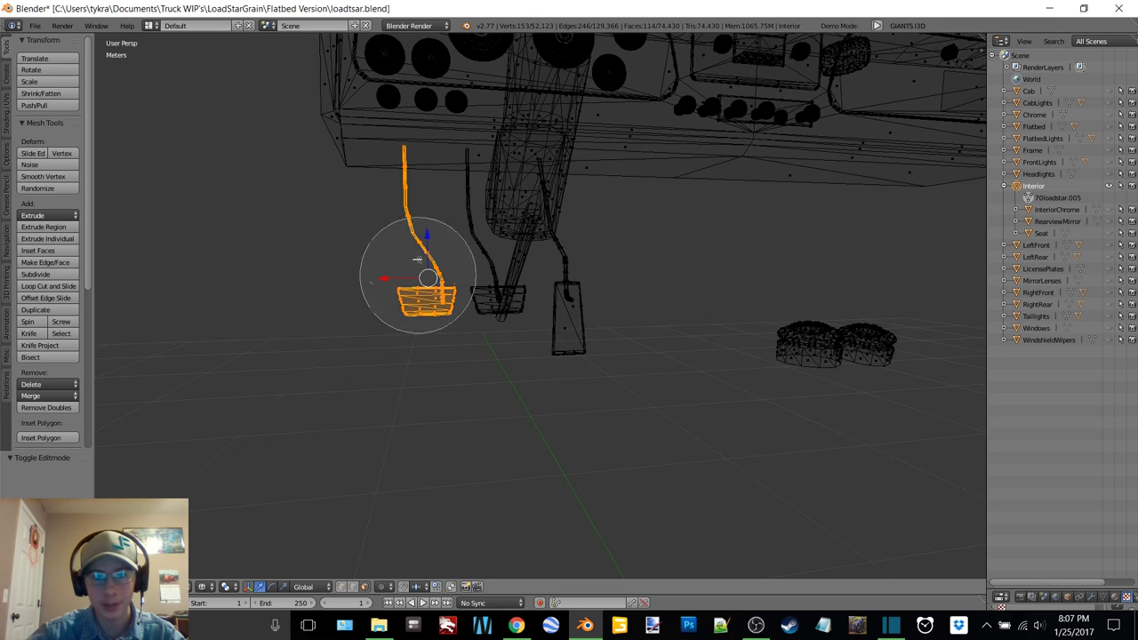
{"action": "scroll", "coordinate": [424, 191], "scroll_direction": "up", "scroll_amount": 2}
{"action": "scroll", "coordinate": [435, 163], "scroll_direction": "up", "scroll_amount": 2}
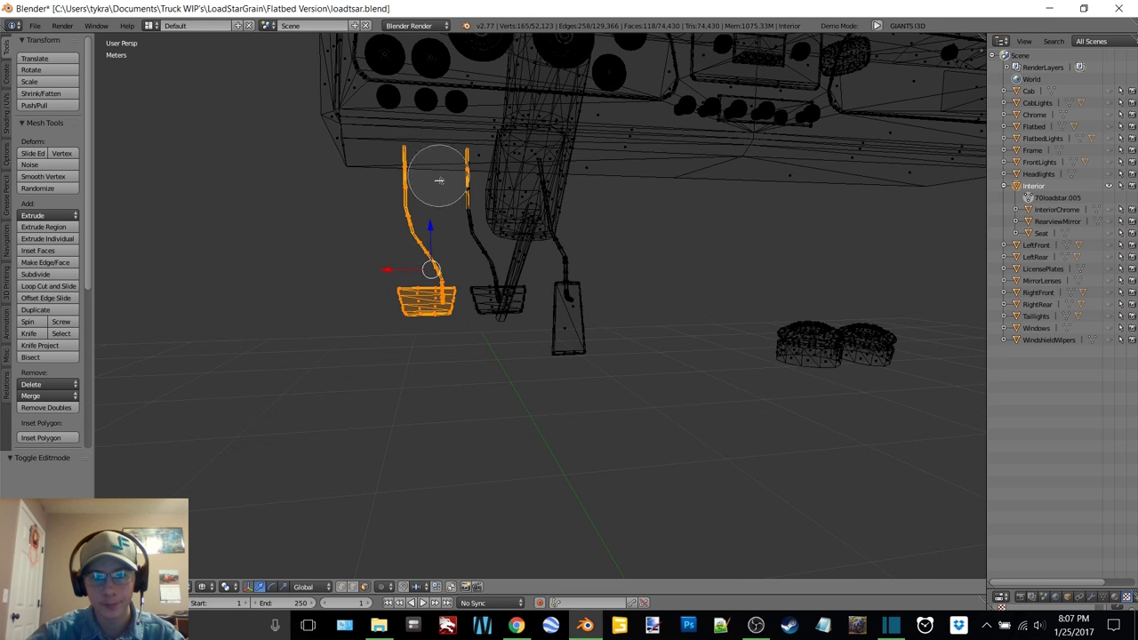
{"action": "middle_click_drag", "start_coordinate": [460, 256], "coordinate": [440, 255]}
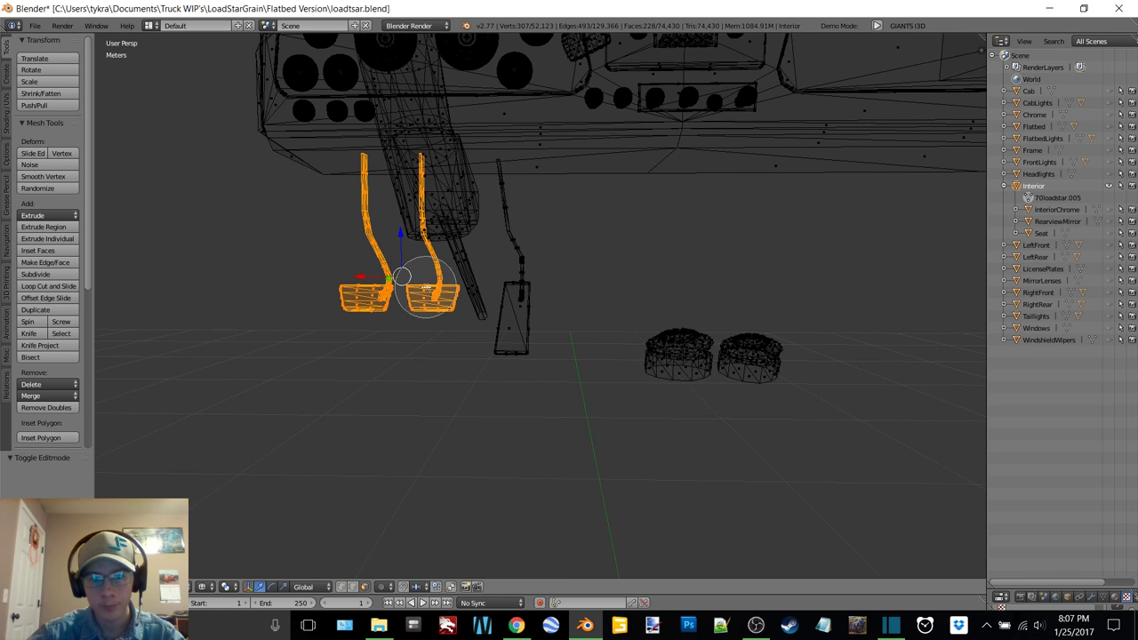
- Add the accelerator pedal's arm and pad to the selection, and deselect the stray face under the dashboard
{"action": "middle_click_drag", "start_coordinate": [465, 267], "coordinate": [521, 246]}
{"action": "key", "text": "c"}
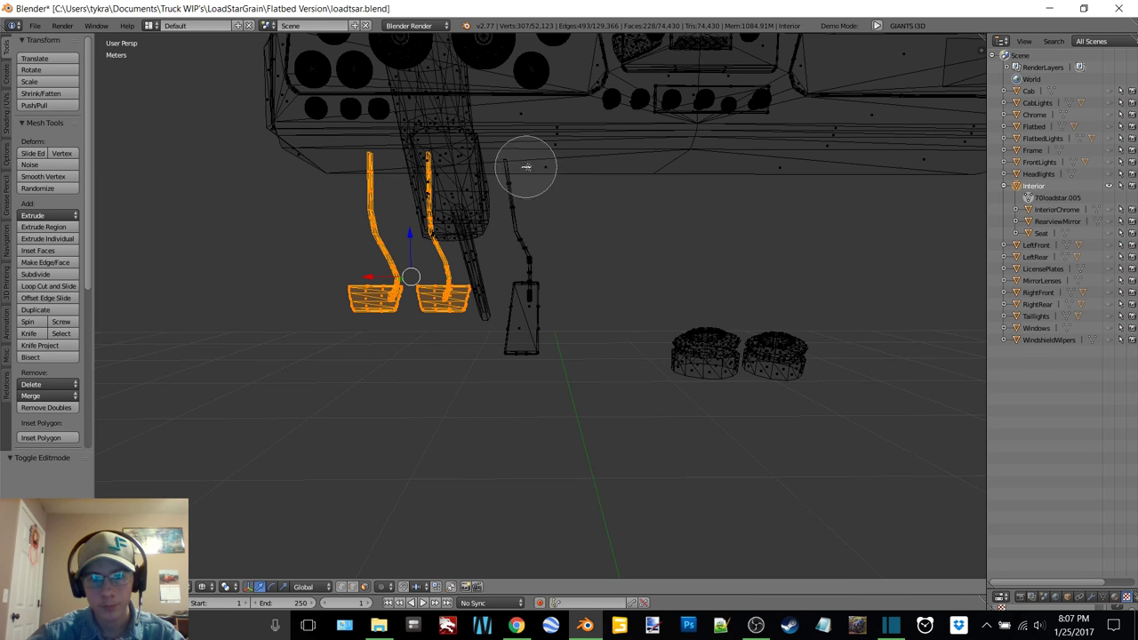
{"action": "left_click_drag", "start_coordinate": [525, 165], "coordinate": [530, 186]}
{"action": "left_click_drag", "start_coordinate": [536, 241], "coordinate": [525, 317]}
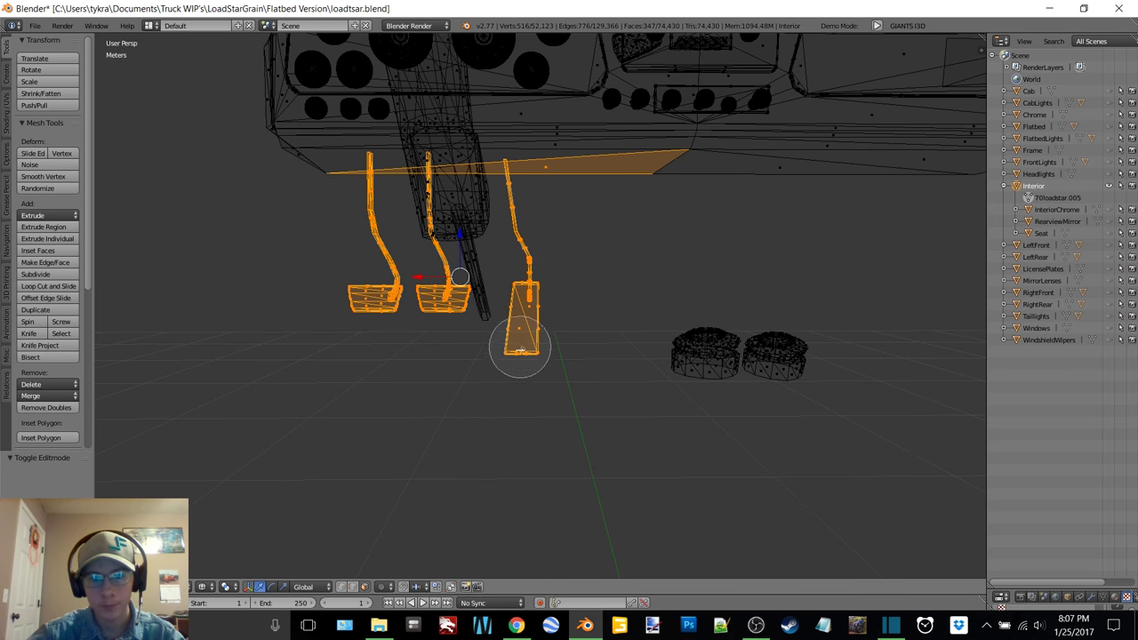
{"action": "middle_click", "coordinate": [572, 178]}
{"action": "right_click", "coordinate": [572, 178]}
- Inspect the three selected pedals up close in solid shading
{"action": "key", "text": "z"}
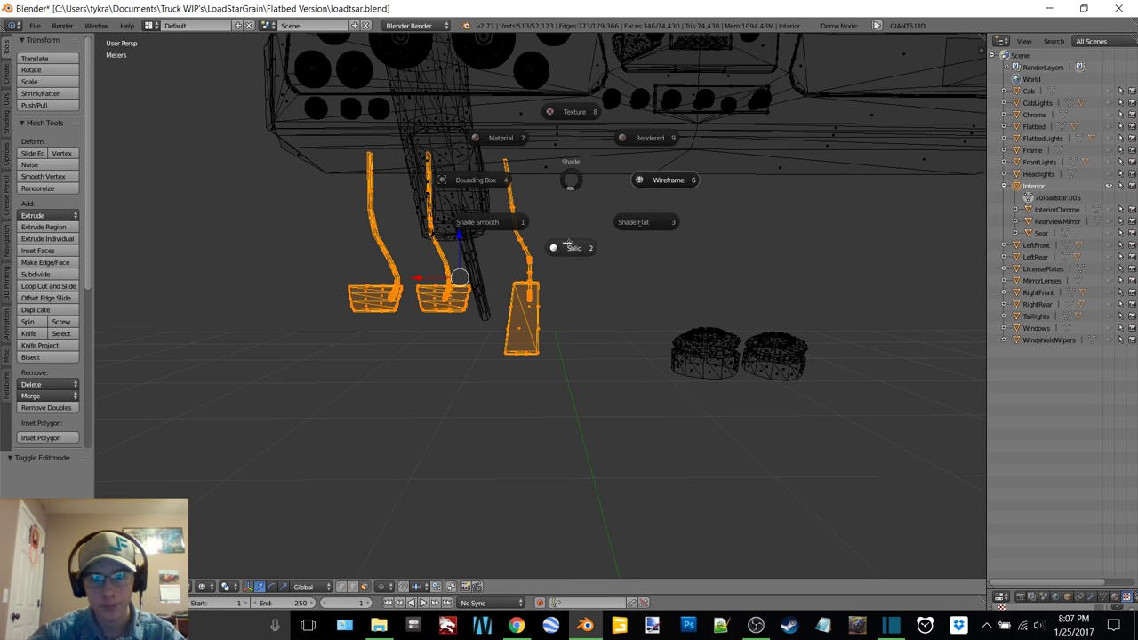
{"action": "left_click", "coordinate": [568, 245]}
{"action": "scroll", "coordinate": [545, 247], "scroll_direction": "up", "scroll_amount": 5}
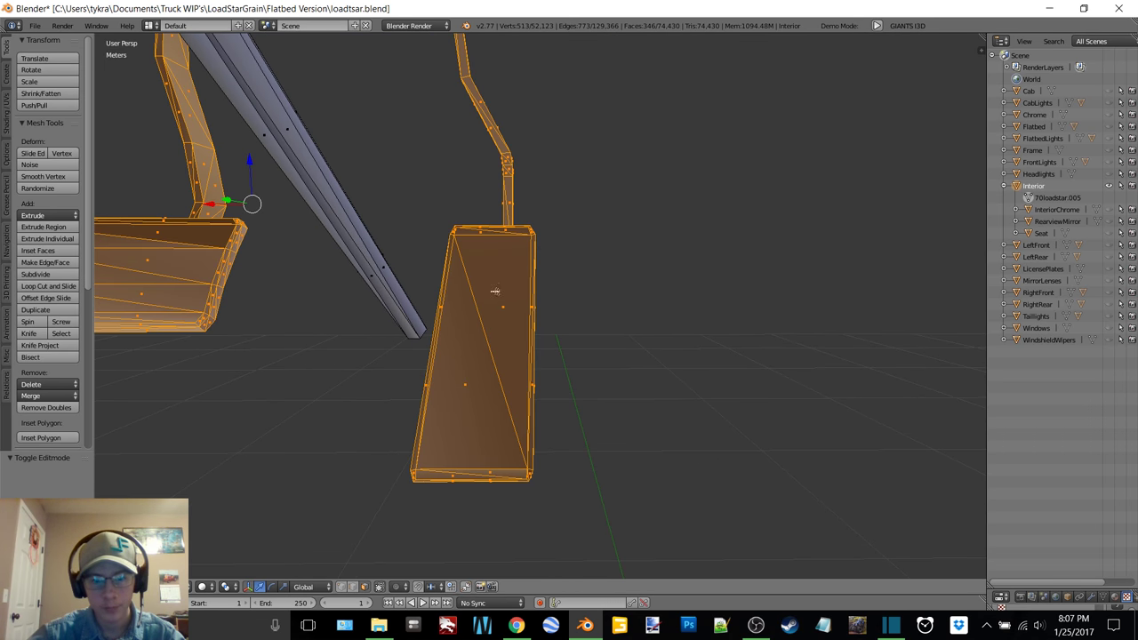
{"action": "middle_click_drag", "start_coordinate": [495, 290], "coordinate": [521, 190]}
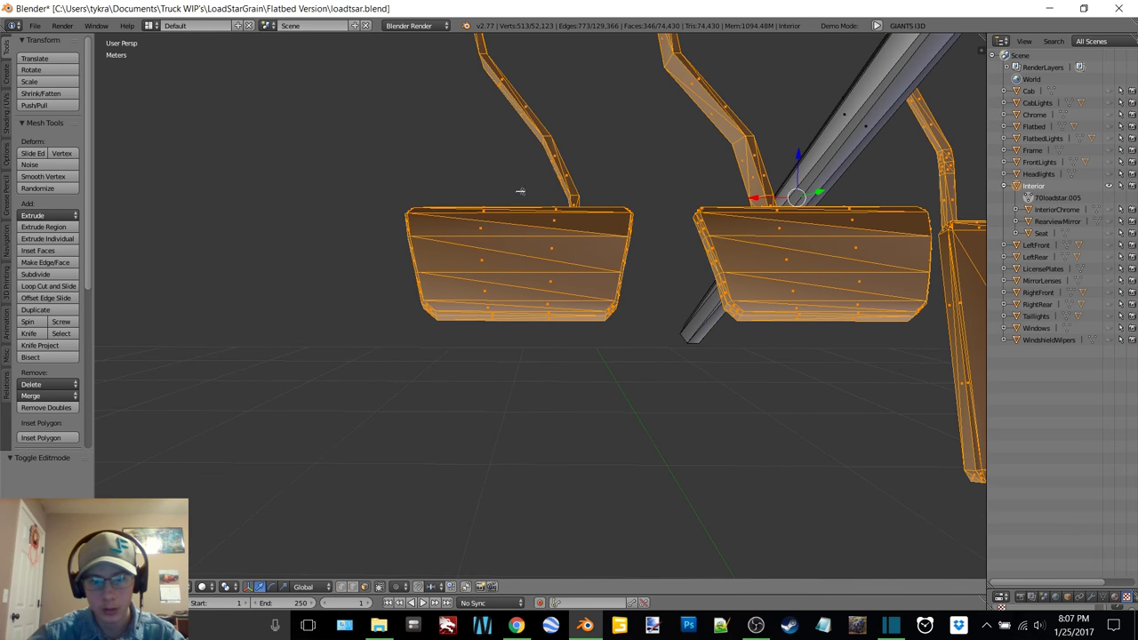
{"action": "scroll", "coordinate": [538, 185], "scroll_direction": "up", "scroll_amount": 4}
{"action": "scroll", "coordinate": [555, 183], "scroll_direction": "down", "scroll_amount": 7}
{"action": "mouse_move", "coordinate": [447, 234]}
{"action": "middle_mouse_down"}
{"action": "mouse_move", "coordinate": [516, 213]}
{"action": "mouse_move", "coordinate": [503, 162]}
{"action": "mouse_move", "coordinate": [635, 172]}
{"action": "mouse_move", "coordinate": [497, 166]}
{"action": "mouse_move", "coordinate": [572, 128]}
{"action": "mouse_move", "coordinate": [542, 133]}
{"action": "mouse_move", "coordinate": [589, 121]}
{"action": "mouse_move", "coordinate": [574, 183]}
{"action": "mouse_move", "coordinate": [584, 183]}
{"action": "mouse_move", "coordinate": [558, 187]}
{"action": "middle_mouse_up"}
- Deselect the accelerator pedal's pad in wireframe, keeping its arm selected
{"action": "left_click", "coordinate": [618, 122]}
{"action": "scroll", "coordinate": [558, 187], "scroll_direction": "up", "scroll_amount": 3}
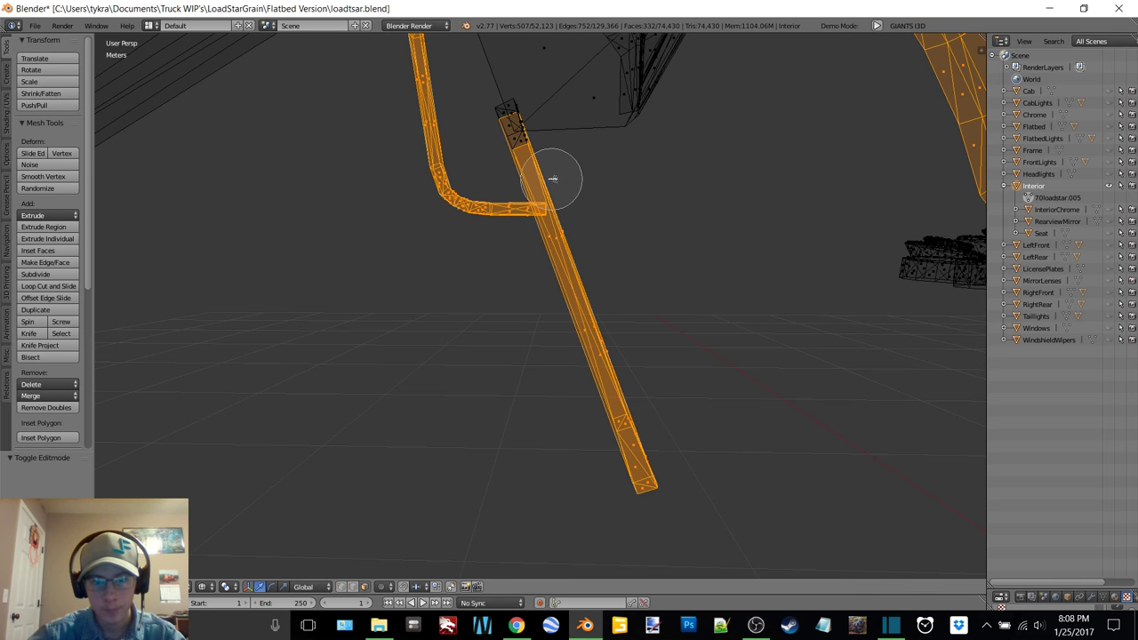
{"action": "mouse_move", "coordinate": [569, 242]}
{"action": "middle_mouse_down"}
{"action": "mouse_move", "coordinate": [613, 414]}
{"action": "mouse_move", "coordinate": [652, 487]}
{"action": "middle_mouse_up"}
{"action": "key", "text": "Escape"}
{"action": "mouse_move", "coordinate": [669, 183]}
{"action": "middle_mouse_down"}
{"action": "mouse_move", "coordinate": [645, 201]}
{"action": "mouse_move", "coordinate": [640, 189]}
{"action": "mouse_move", "coordinate": [598, 202]}
{"action": "mouse_move", "coordinate": [643, 218]}
{"action": "mouse_move", "coordinate": [624, 188]}
{"action": "mouse_move", "coordinate": [678, 221]}
{"action": "mouse_move", "coordinate": [652, 197]}
{"action": "mouse_move", "coordinate": [839, 268]}
{"action": "mouse_move", "coordinate": [815, 256]}
{"action": "mouse_move", "coordinate": [753, 269]}
{"action": "mouse_move", "coordinate": [772, 322]}
{"action": "mouse_move", "coordinate": [763, 396]}
{"action": "mouse_move", "coordinate": [811, 348]}
{"action": "mouse_move", "coordinate": [792, 321]}
{"action": "mouse_move", "coordinate": [728, 373]}
{"action": "mouse_move", "coordinate": [736, 279]}
{"action": "mouse_move", "coordinate": [720, 259]}
{"action": "mouse_move", "coordinate": [655, 250]}
{"action": "mouse_move", "coordinate": [715, 226]}
{"action": "mouse_move", "coordinate": [655, 227]}
{"action": "mouse_move", "coordinate": [660, 199]}
{"action": "mouse_move", "coordinate": [678, 213]}
{"action": "mouse_move", "coordinate": [640, 198]}
{"action": "mouse_move", "coordinate": [667, 185]}
{"action": "middle_mouse_up"}
{"action": "right_click", "coordinate": [713, 255]}
- Deselect the clutch and middle pedal pads, keeping their arms selected, and return to solid shading
{"action": "key", "text": "c"}
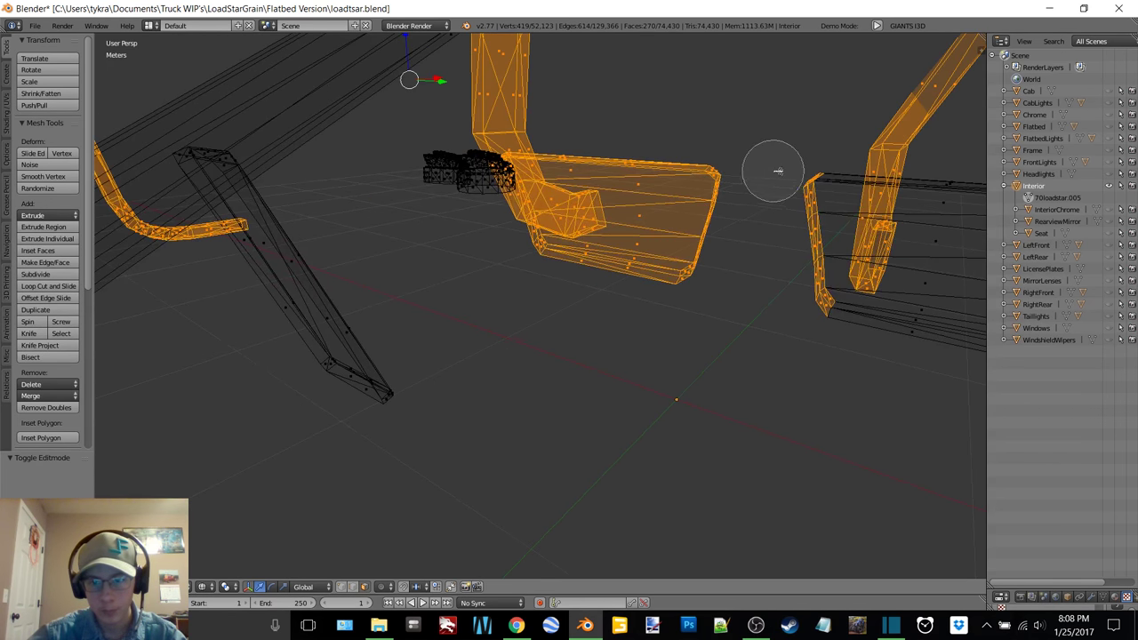
{"action": "mouse_move", "coordinate": [800, 198]}
{"action": "middle_mouse_down"}
{"action": "mouse_move", "coordinate": [807, 320]}
{"action": "mouse_move", "coordinate": [687, 199]}
{"action": "mouse_move", "coordinate": [681, 269]}
{"action": "mouse_move", "coordinate": [630, 285]}
{"action": "mouse_move", "coordinate": [653, 147]}
{"action": "mouse_move", "coordinate": [705, 157]}
{"action": "mouse_move", "coordinate": [569, 187]}
{"action": "mouse_move", "coordinate": [604, 184]}
{"action": "middle_mouse_up"}
{"action": "right_click", "coordinate": [652, 148]}
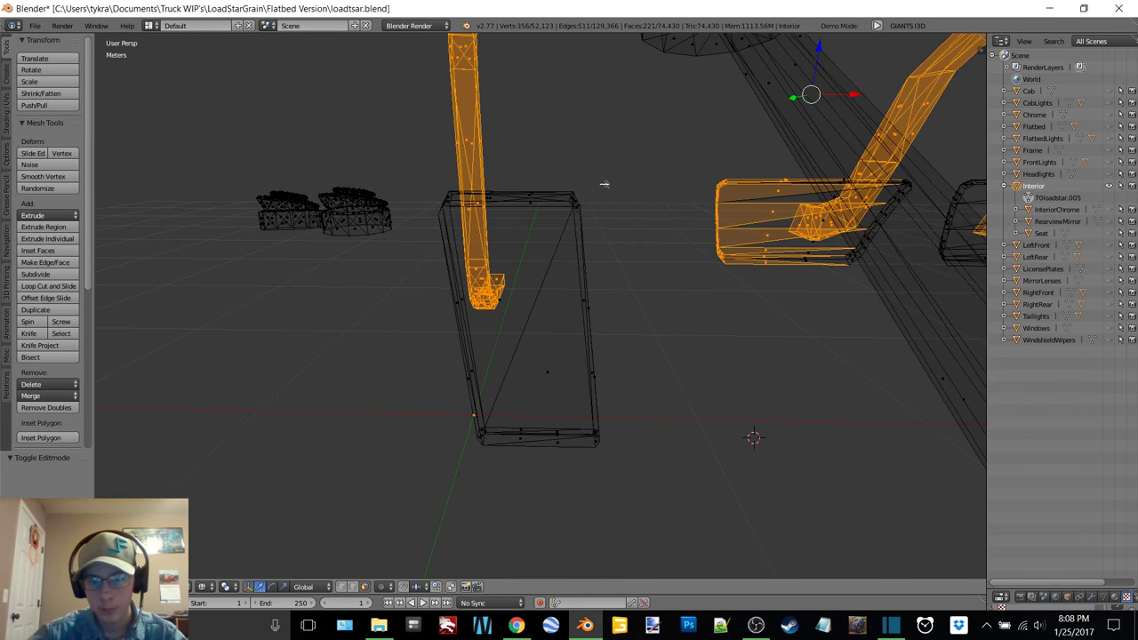
{"action": "mouse_move", "coordinate": [723, 169]}
{"action": "middle_mouse_down"}
{"action": "mouse_move", "coordinate": [754, 175]}
{"action": "mouse_move", "coordinate": [746, 259]}
{"action": "mouse_move", "coordinate": [702, 199]}
{"action": "mouse_move", "coordinate": [706, 188]}
{"action": "mouse_move", "coordinate": [473, 227]}
{"action": "middle_mouse_up"}
{"action": "right_click", "coordinate": [707, 188]}
{"action": "key", "text": "z"}
{"action": "left_click", "coordinate": [706, 252]}
- Separate the selected pedal arms from Interior, join them into InteriorChrome, and hide that object
{"action": "middle_click_drag", "start_coordinate": [416, 166], "coordinate": [543, 283], "text": "shift"}
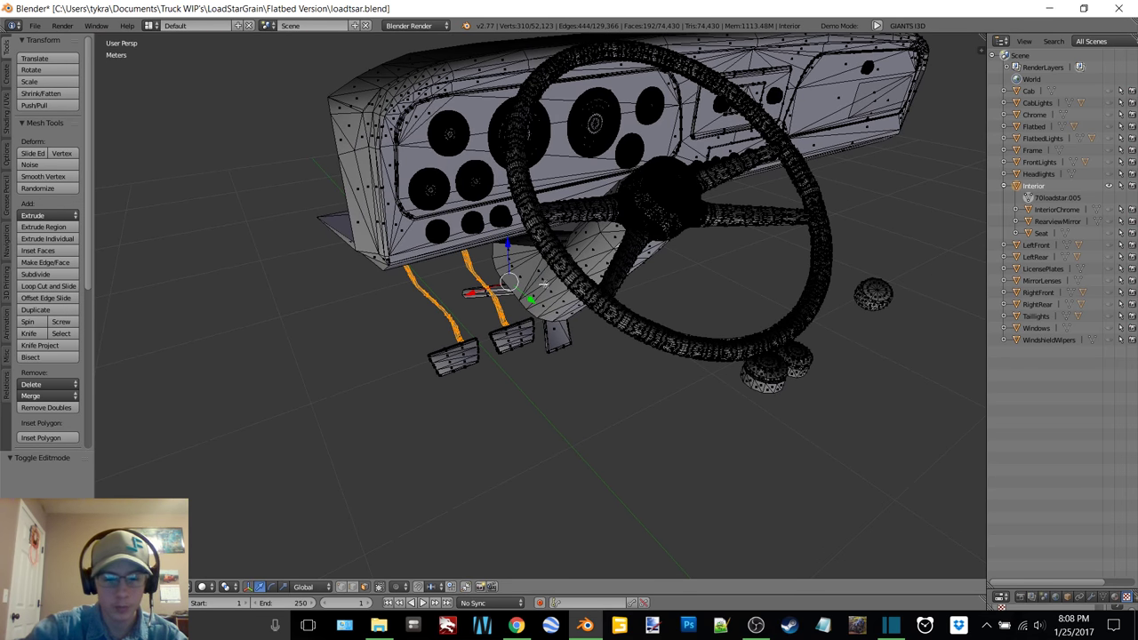
{"action": "key", "text": "p"}
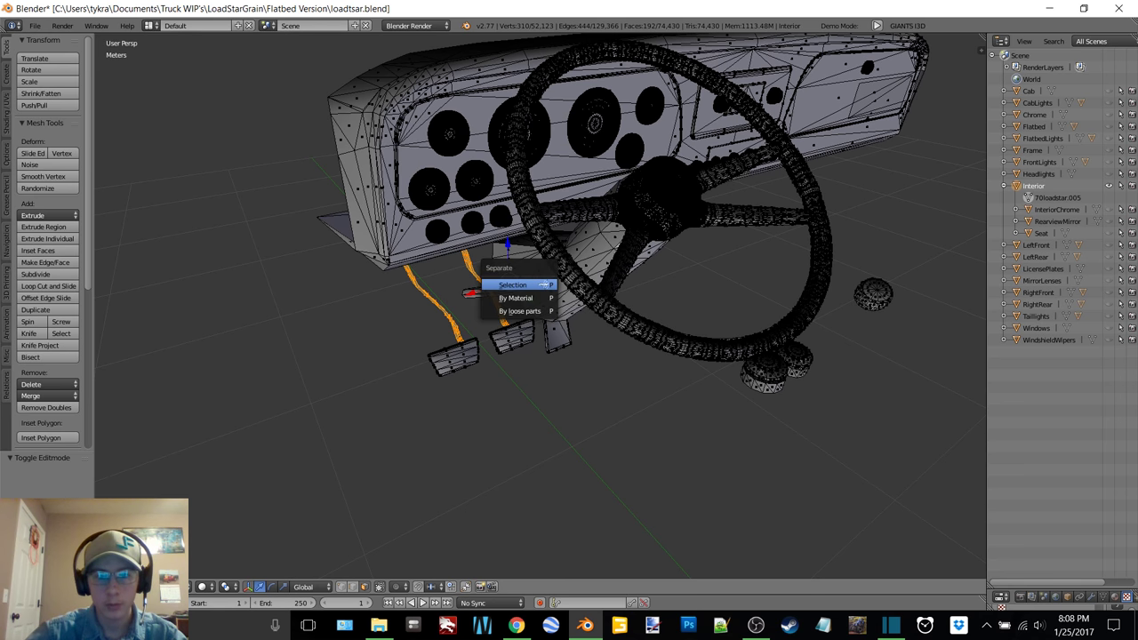
{"action": "left_click", "coordinate": [543, 284]}
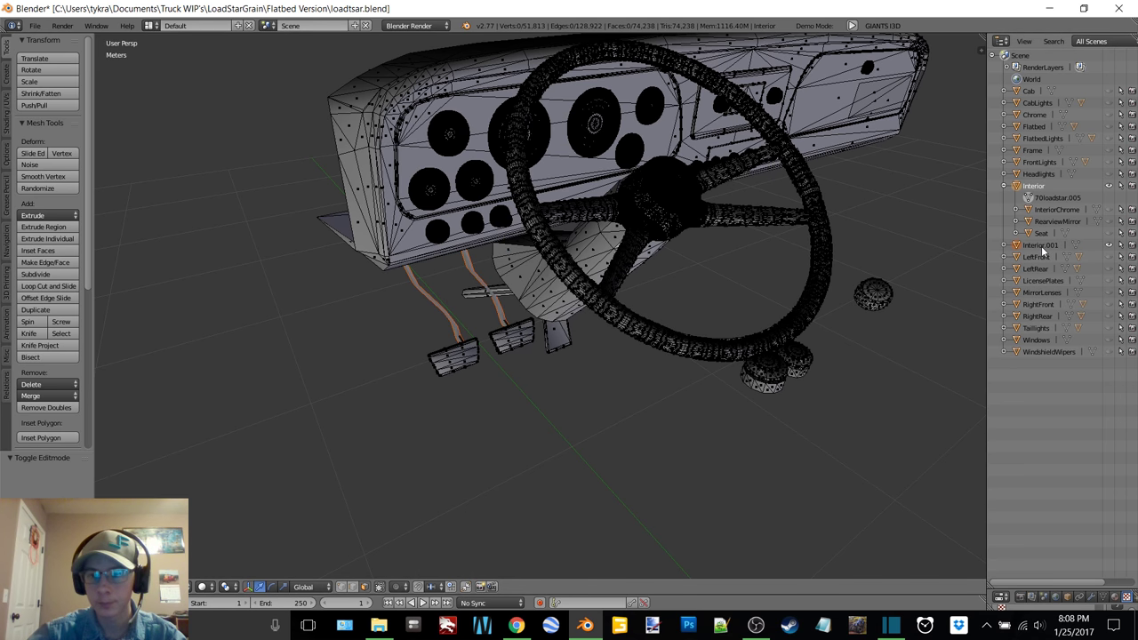
{"action": "key", "text": "Tab"}
{"action": "left_click", "coordinate": [1051, 208]}
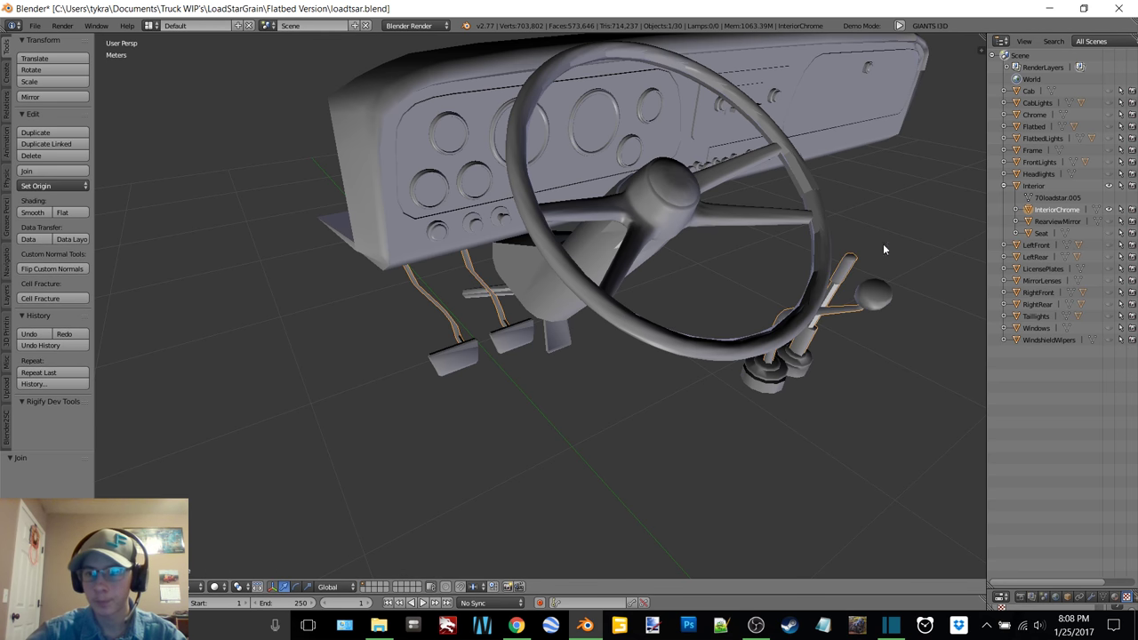
{"action": "left_click", "coordinate": [1110, 209]}
- Enter edit mode on Interior and select the pedal pads and the rod below the steering column in wireframe
{"action": "right_click", "coordinate": [516, 336]}
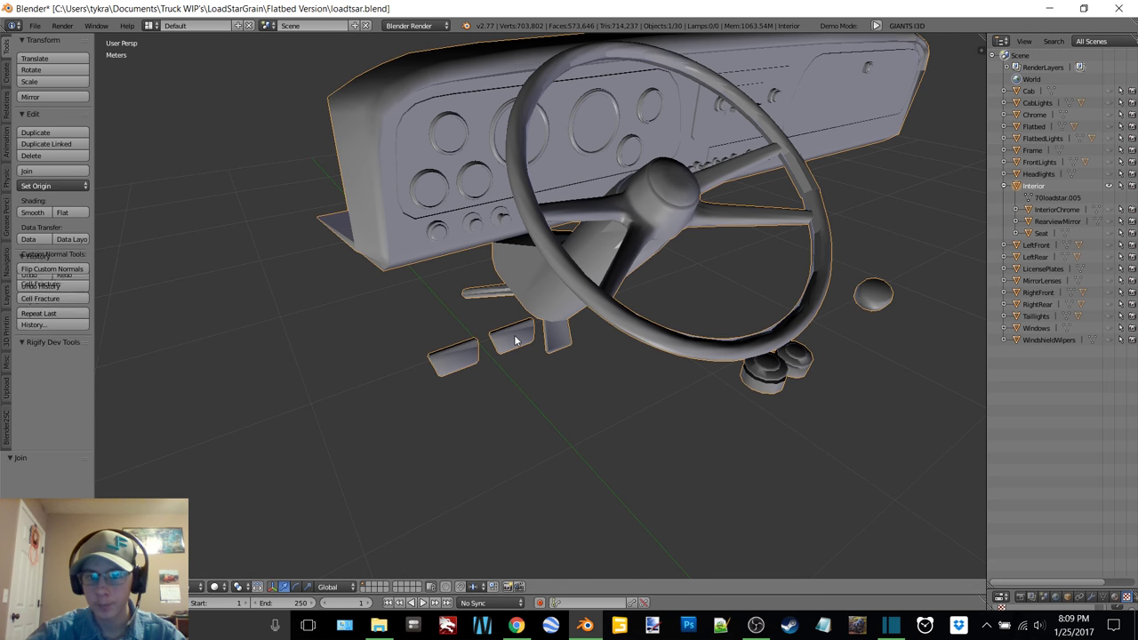
{"action": "key", "text": "Tab"}
{"action": "left_click", "coordinate": [599, 340]}
{"action": "middle_click_drag", "start_coordinate": [599, 343], "coordinate": [660, 307]}
{"action": "key", "text": "z"}
{"action": "left_click", "coordinate": [742, 306]}
{"action": "middle_click_drag", "start_coordinate": [744, 300], "coordinate": [640, 302]}
{"action": "key", "text": "c"}
{"action": "mouse_move", "coordinate": [456, 403]}
{"action": "left_mouse_down"}
{"action": "mouse_move", "coordinate": [444, 385]}
{"action": "mouse_move", "coordinate": [381, 394]}
{"action": "mouse_move", "coordinate": [589, 419]}
{"action": "mouse_move", "coordinate": [624, 365]}
{"action": "left_mouse_up"}
{"action": "right_click", "coordinate": [675, 323]}
- Add the two lever boots and the round shift knob to the selection
{"action": "middle_click_drag", "start_coordinate": [729, 313], "coordinate": [651, 331]}
{"action": "middle_click_drag", "start_coordinate": [828, 298], "coordinate": [735, 330], "text": "shift"}
{"action": "key", "text": "c"}
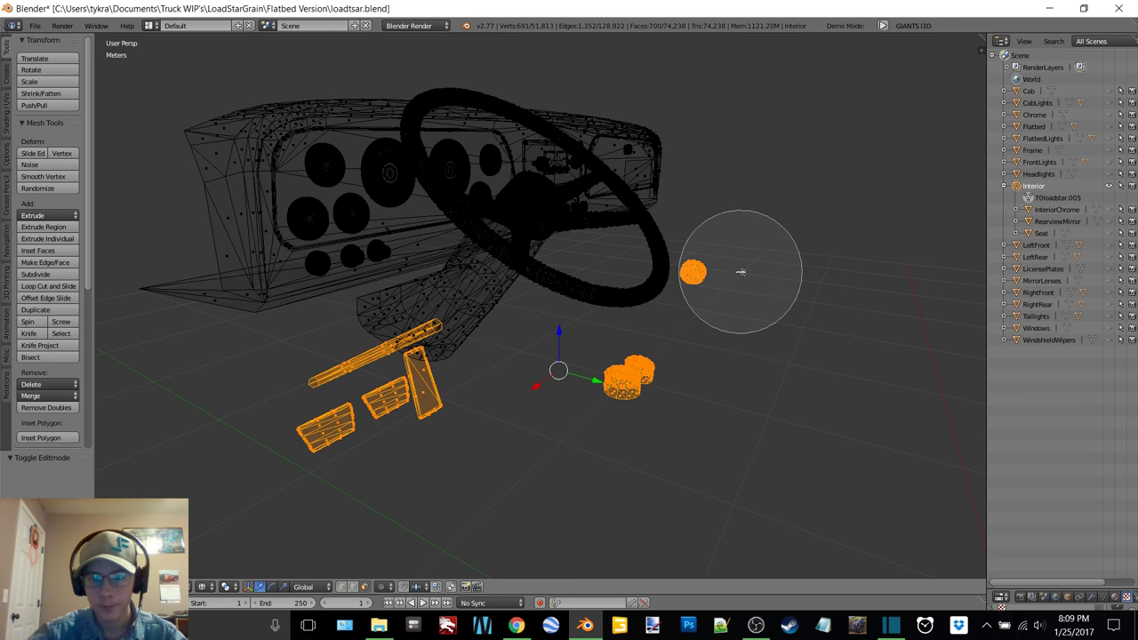
{"action": "right_click", "coordinate": [740, 272]}
- Add the steering column below the wheel to the selection, and return to solid shading
{"action": "mouse_move", "coordinate": [624, 336]}
{"action": "middle_mouse_down"}
{"action": "mouse_move", "coordinate": [670, 325]}
{"action": "mouse_move", "coordinate": [670, 314]}
{"action": "mouse_move", "coordinate": [620, 320]}
{"action": "middle_mouse_up"}
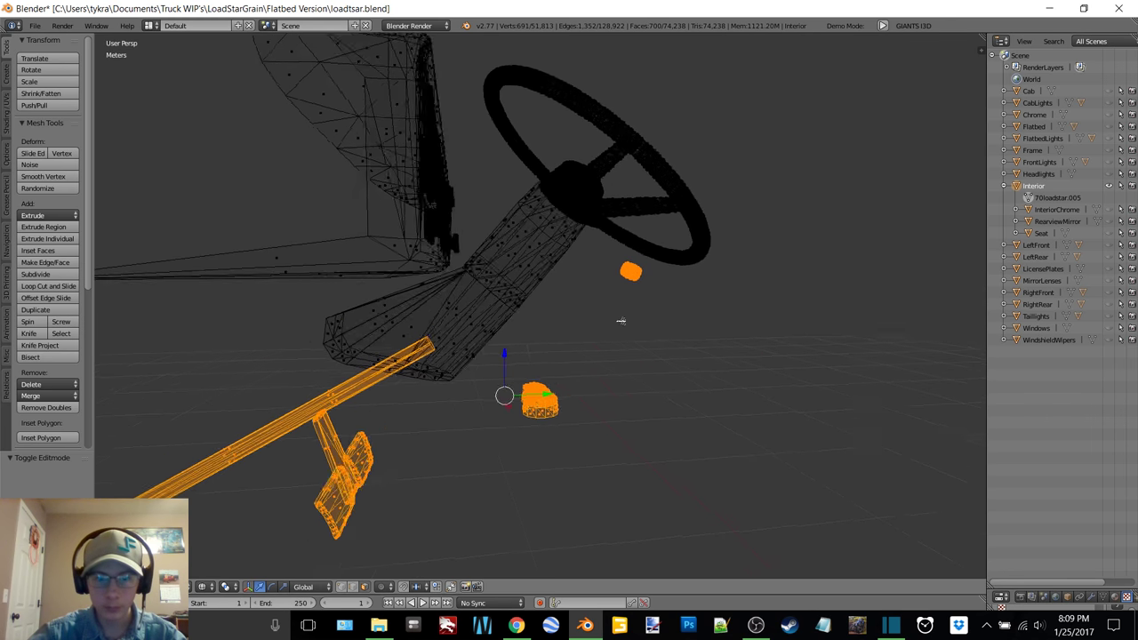
{"action": "key", "text": "c"}
{"action": "mouse_move", "coordinate": [355, 360]}
{"action": "left_mouse_down"}
{"action": "mouse_move", "coordinate": [489, 331]}
{"action": "mouse_move", "coordinate": [520, 282]}
{"action": "left_mouse_up"}
{"action": "right_click", "coordinate": [521, 279]}
{"action": "mouse_move", "coordinate": [521, 278]}
{"action": "middle_mouse_down"}
{"action": "mouse_move", "coordinate": [507, 307]}
{"action": "mouse_move", "coordinate": [546, 288]}
{"action": "mouse_move", "coordinate": [532, 272]}
{"action": "mouse_move", "coordinate": [605, 334]}
{"action": "middle_mouse_up"}
{"action": "key", "text": "z"}
{"action": "left_click", "coordinate": [527, 363]}
- Add missed faces on one side of the steering column's upper end, just below the wheel hub, to the selection
{"action": "scroll", "coordinate": [545, 287], "scroll_direction": "up", "scroll_amount": 1}
{"action": "key", "text": "c"}
{"action": "left_click", "coordinate": [527, 260]}
{"action": "right_click", "coordinate": [534, 261]}
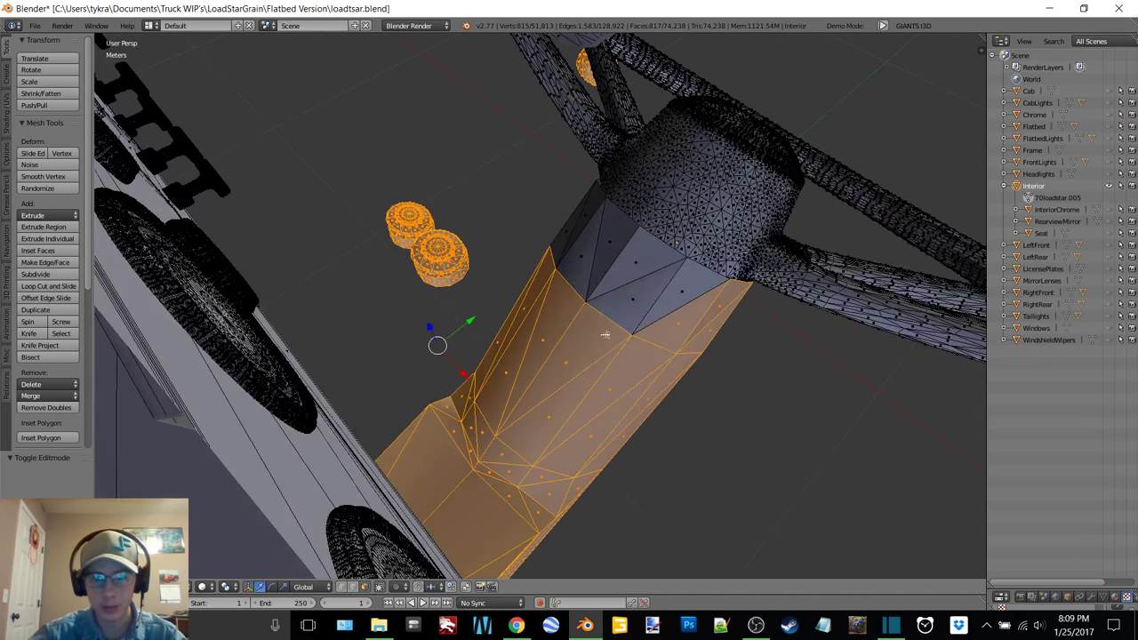
{"action": "key", "text": "c"}
{"action": "left_click_drag", "start_coordinate": [604, 334], "coordinate": [617, 331]}
{"action": "middle_click_drag", "start_coordinate": [589, 324], "coordinate": [718, 312]}
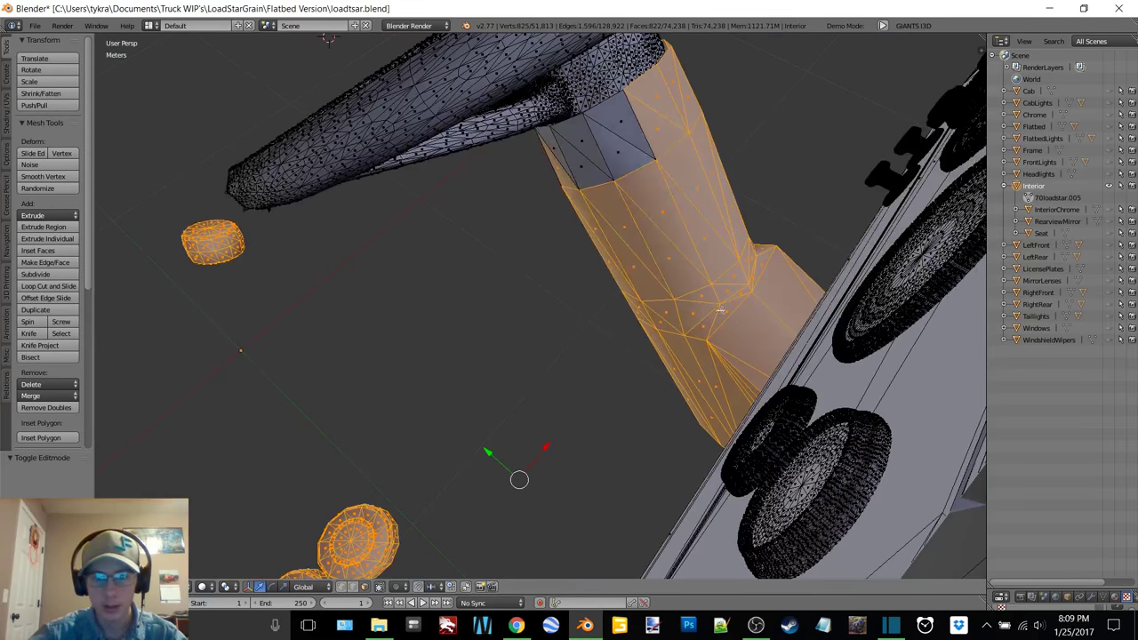
- Add the remaining unselected faces around the column's upper end on its driver-facing side
{"action": "key", "text": "c"}
{"action": "left_click", "coordinate": [625, 191]}
{"action": "right_click", "coordinate": [617, 195]}
{"action": "middle_click_drag", "start_coordinate": [617, 195], "coordinate": [490, 163]}
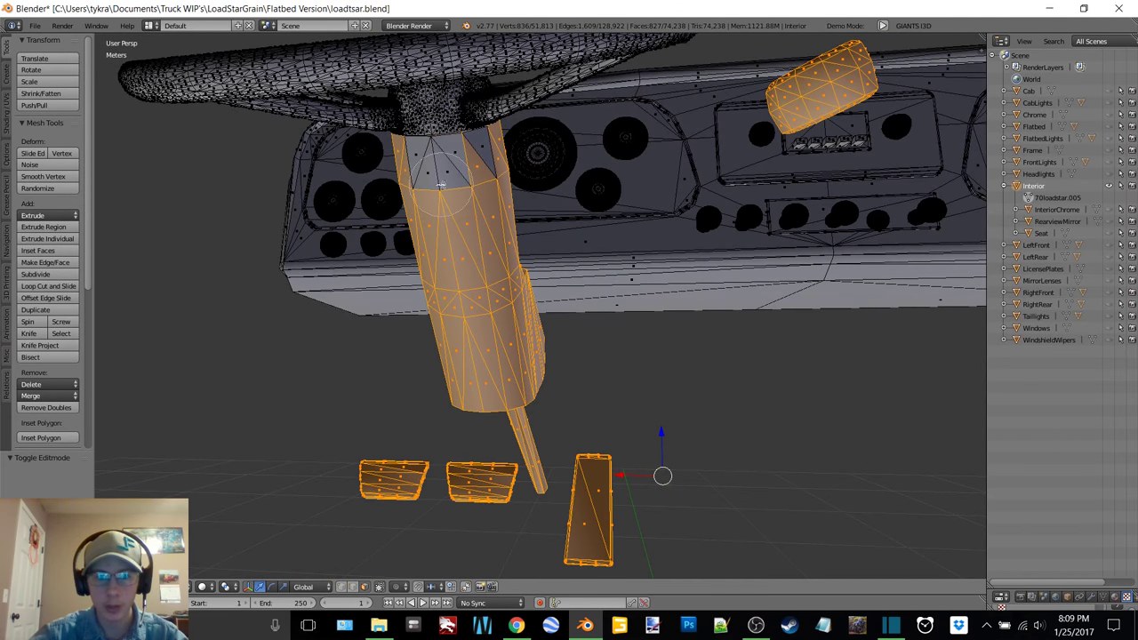
{"action": "left_click_drag", "start_coordinate": [440, 184], "coordinate": [453, 184]}
{"action": "right_click", "coordinate": [466, 182]}
- Separate the selection into an object named InteriorBlack, hide it, and parent it to Interior
{"action": "mouse_move", "coordinate": [467, 182]}
{"action": "middle_mouse_down"}
{"action": "mouse_move", "coordinate": [589, 198]}
{"action": "mouse_move", "coordinate": [512, 206]}
{"action": "mouse_move", "coordinate": [591, 237]}
{"action": "middle_mouse_up"}
{"action": "key", "text": "p"}
{"action": "left_click", "coordinate": [564, 234]}
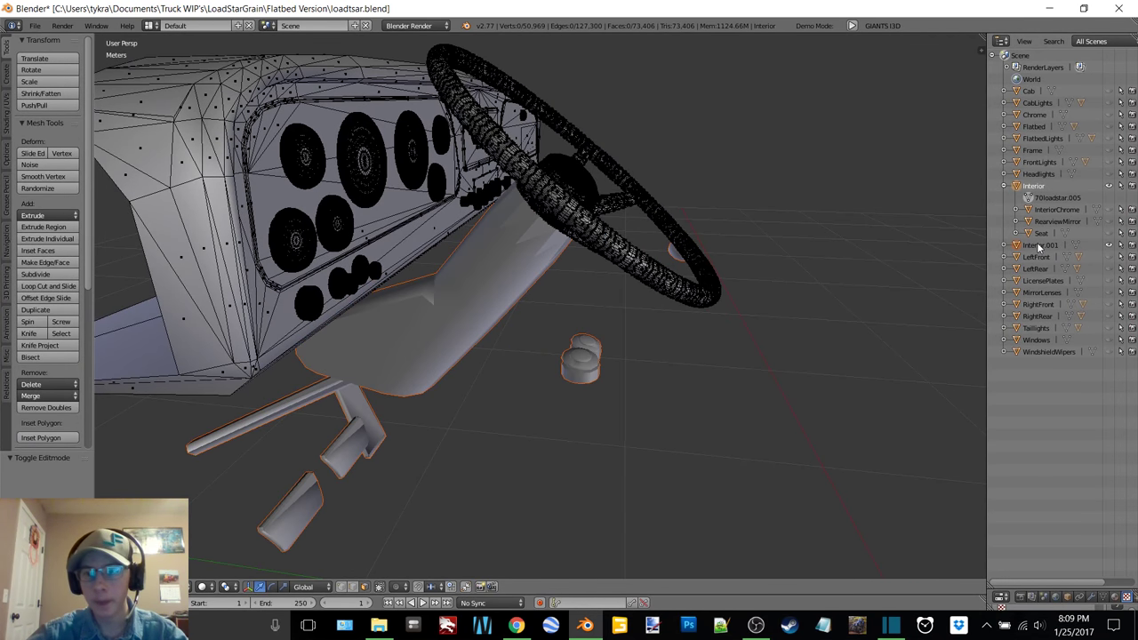
{"action": "double_click", "coordinate": [1041, 245]}
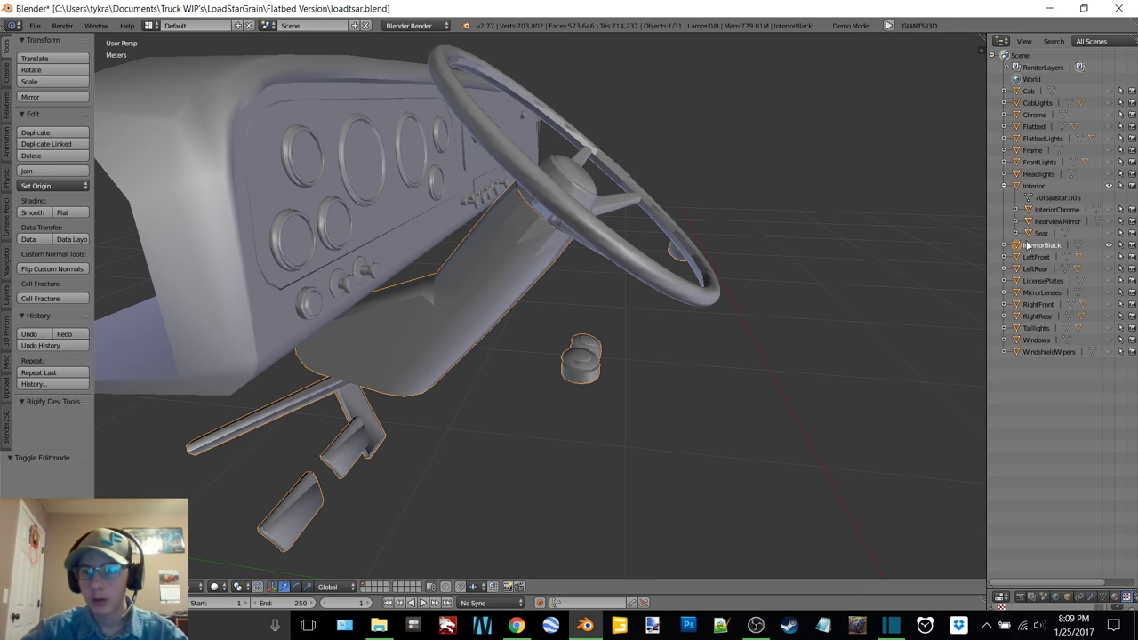
{"action": "left_click", "coordinate": [1108, 245]}
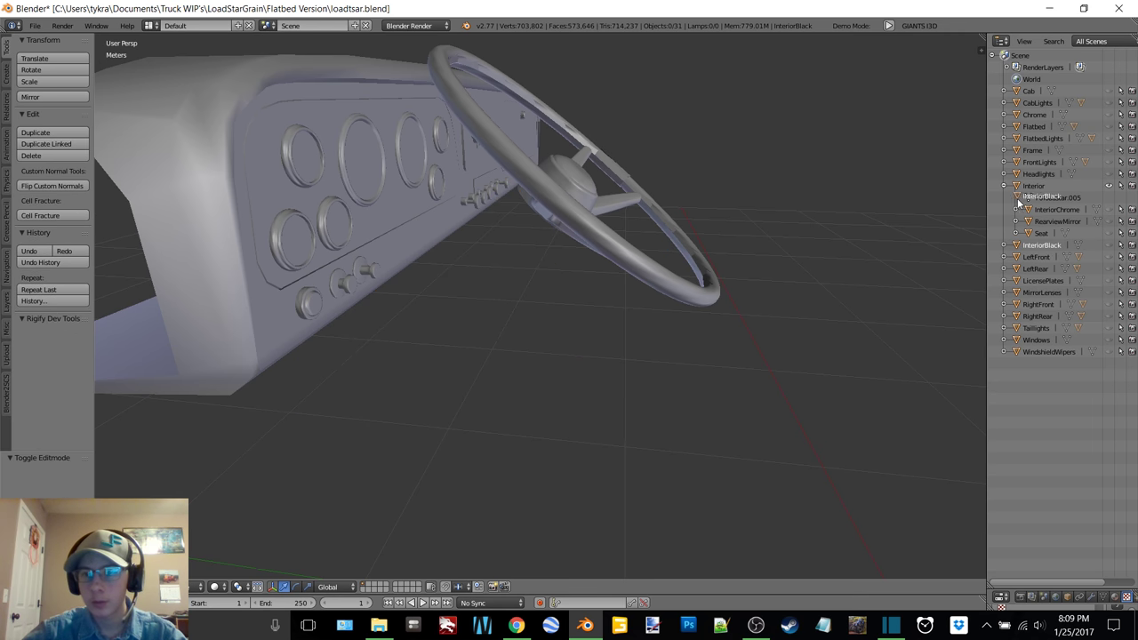
{"action": "left_click_drag", "start_coordinate": [1017, 191], "coordinate": [1019, 188]}
- Enter edit mode on Interior and select the whole steering wheel in wireframe shading
{"action": "right_click", "coordinate": [590, 224]}
{"action": "key", "text": "Tab"}
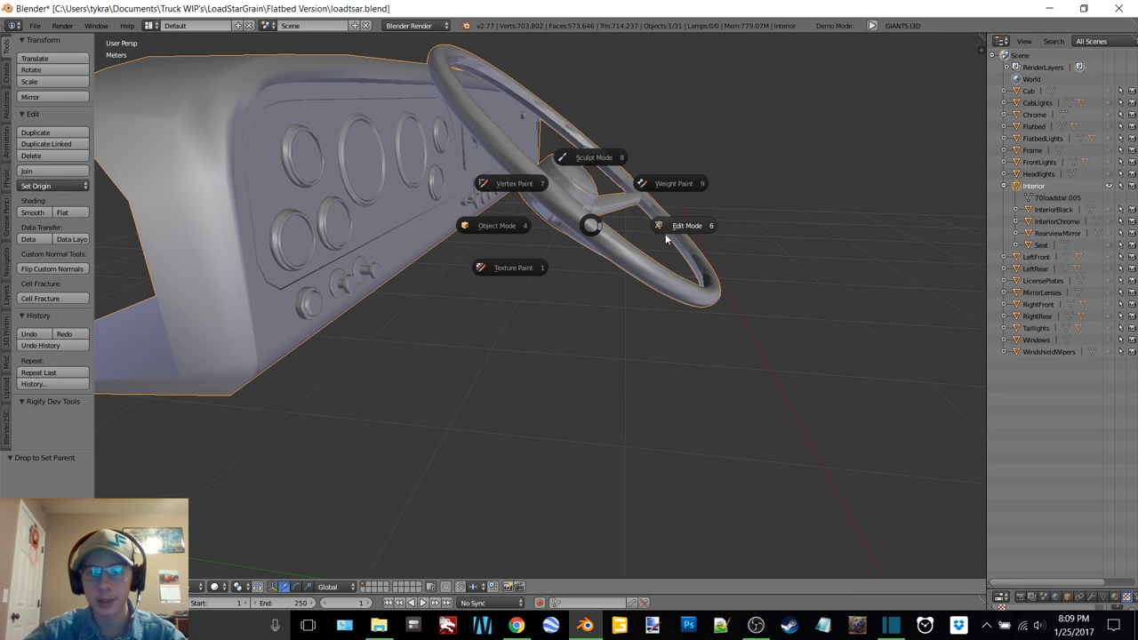
{"action": "left_click", "coordinate": [650, 261]}
{"action": "middle_click_drag", "start_coordinate": [619, 217], "coordinate": [659, 219]}
{"action": "key", "text": "z"}
{"action": "left_click", "coordinate": [729, 220]}
{"action": "key", "text": "c"}
{"action": "mouse_move", "coordinate": [516, 53]}
{"action": "left_mouse_down"}
{"action": "mouse_move", "coordinate": [505, 73]}
{"action": "mouse_move", "coordinate": [581, 140]}
{"action": "mouse_move", "coordinate": [671, 267]}
{"action": "mouse_move", "coordinate": [701, 190]}
{"action": "mouse_move", "coordinate": [626, 151]}
{"action": "left_mouse_up"}
{"action": "right_click", "coordinate": [626, 151]}
- Separate the selected steering wheel into an object named SteeringWheel, parented to Interior
{"action": "key", "text": "z"}
{"action": "left_click", "coordinate": [626, 221]}
{"action": "middle_click_drag", "start_coordinate": [590, 180], "coordinate": [447, 217]}
{"action": "key", "text": "p"}
{"action": "left_click", "coordinate": [449, 218]}
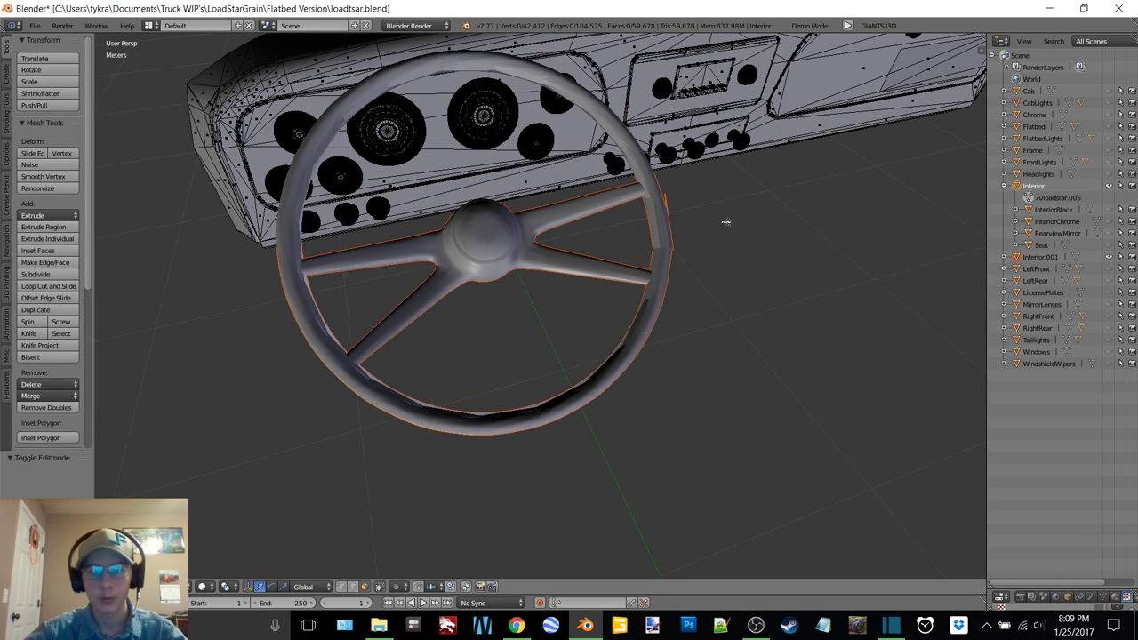
{"action": "left_click", "coordinate": [1052, 257]}
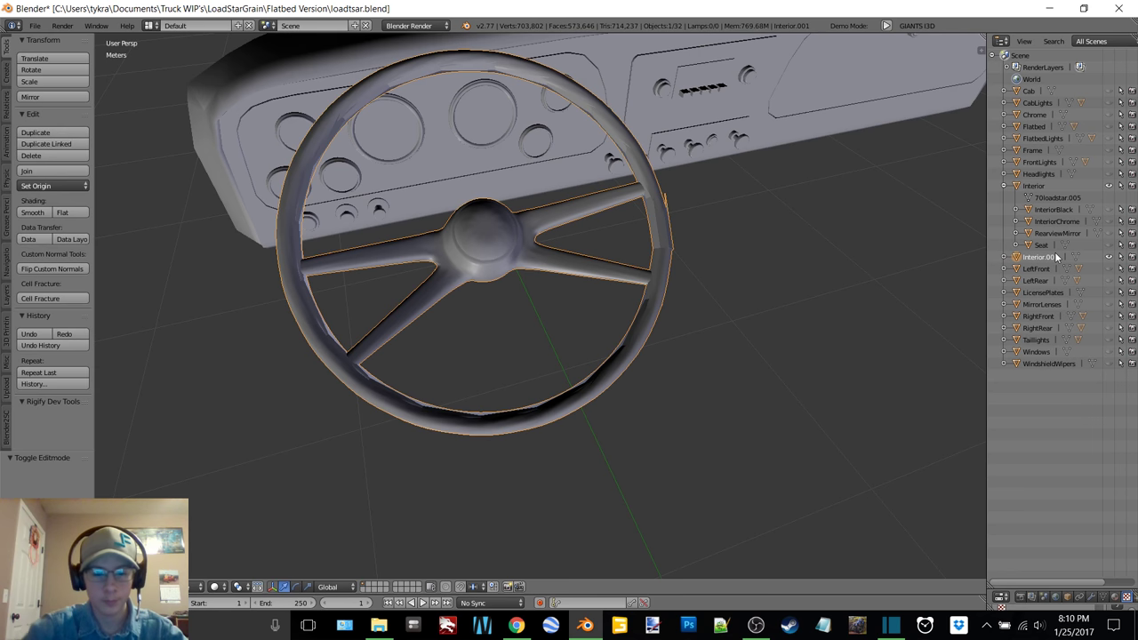
{"action": "key", "text": "r"}
{"action": "key", "text": "i"}
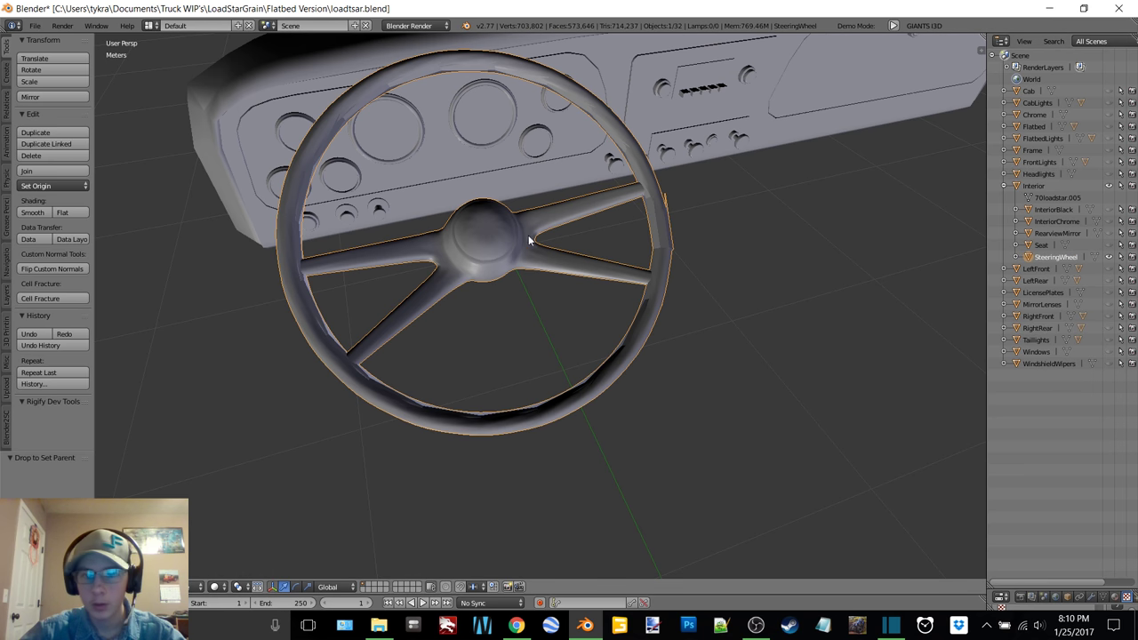
- Enter edit mode on the SteeringWheel object
{"action": "middle_click_drag", "start_coordinate": [530, 238], "coordinate": [412, 241]}
{"action": "key", "text": "Tab"}
{"action": "left_click", "coordinate": [624, 264]}
{"action": "scroll", "coordinate": [411, 240], "scroll_direction": "up", "scroll_amount": 8}
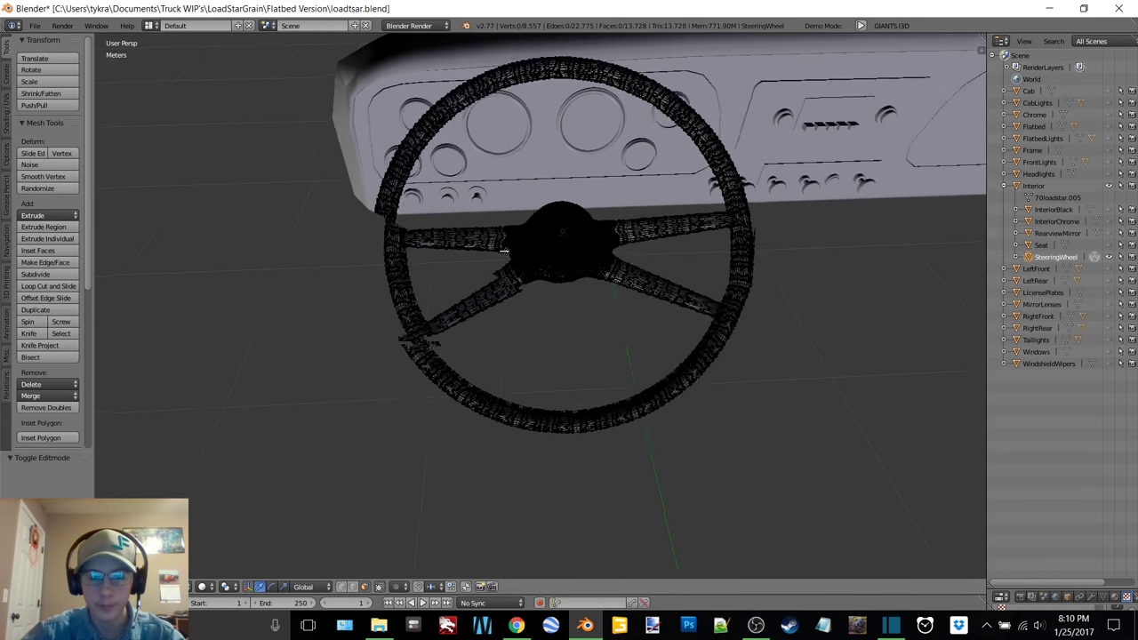
{"action": "key", "text": "z"}
{"action": "left_click", "coordinate": [668, 212]}
{"action": "mouse_move", "coordinate": [669, 212]}
{"action": "middle_mouse_down"}
{"action": "mouse_move", "coordinate": [576, 223]}
{"action": "mouse_move", "coordinate": [595, 233]}
{"action": "mouse_move", "coordinate": [426, 244]}
{"action": "middle_mouse_up"}
{"action": "key", "text": "c"}
{"action": "mouse_move", "coordinate": [426, 243]}
{"action": "left_mouse_down"}
{"action": "mouse_move", "coordinate": [406, 260]}
{"action": "mouse_move", "coordinate": [451, 241]}
{"action": "mouse_move", "coordinate": [414, 261]}
{"action": "left_mouse_up"}
{"action": "key", "text": "Escape"}
{"action": "scroll", "coordinate": [423, 269], "scroll_direction": "up", "scroll_amount": 3}
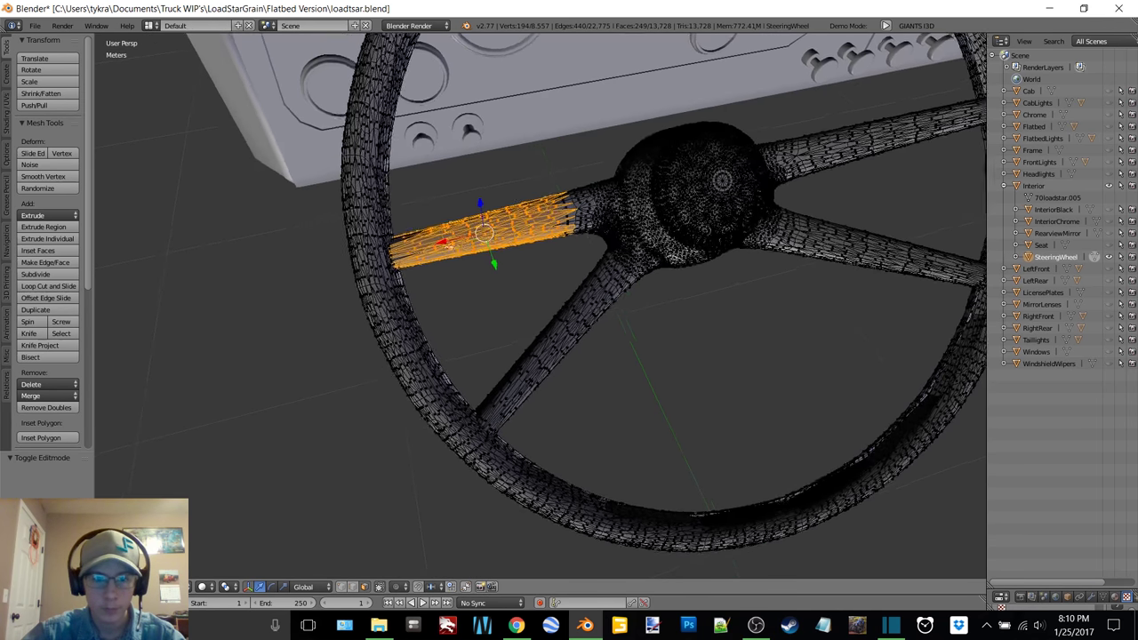
{"action": "key", "text": "a"}
- Circle-select the faces across the near side of the steering wheel hub's round centre cap
{"action": "middle_click_drag", "start_coordinate": [506, 221], "coordinate": [576, 183]}
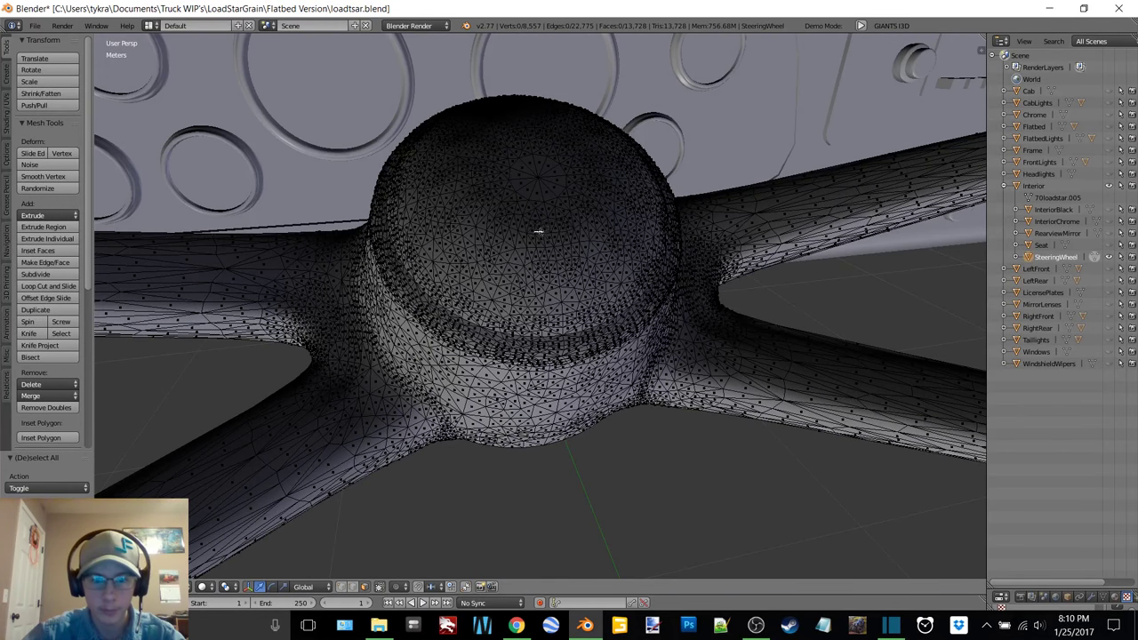
{"action": "left_click_drag", "start_coordinate": [516, 278], "coordinate": [520, 282]}
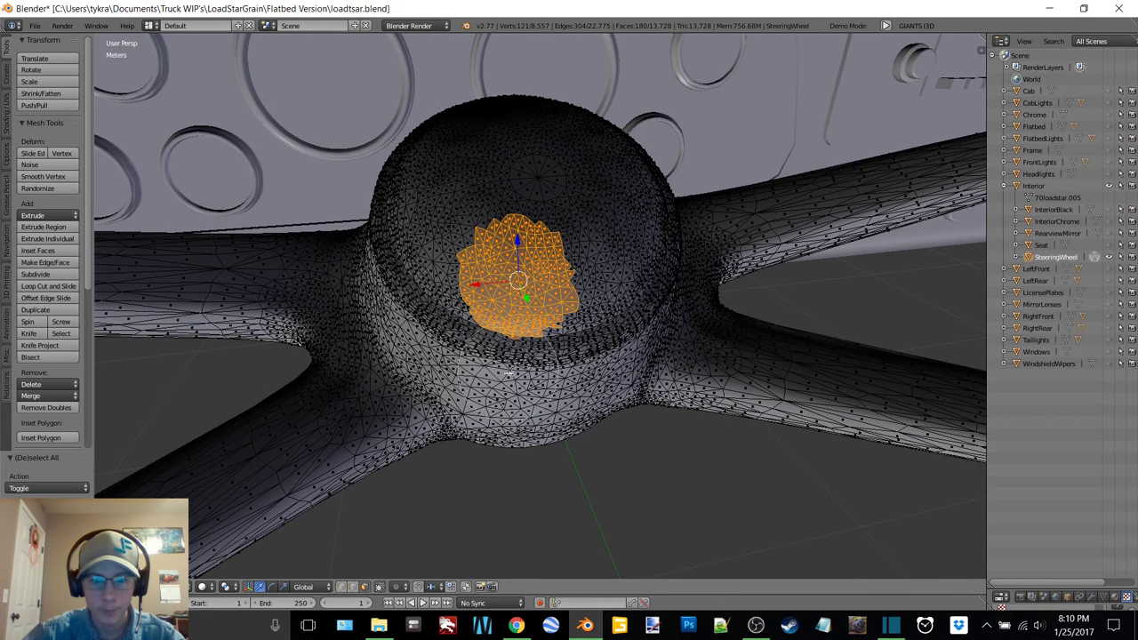
{"action": "key", "text": "Escape"}
{"action": "key", "text": "c"}
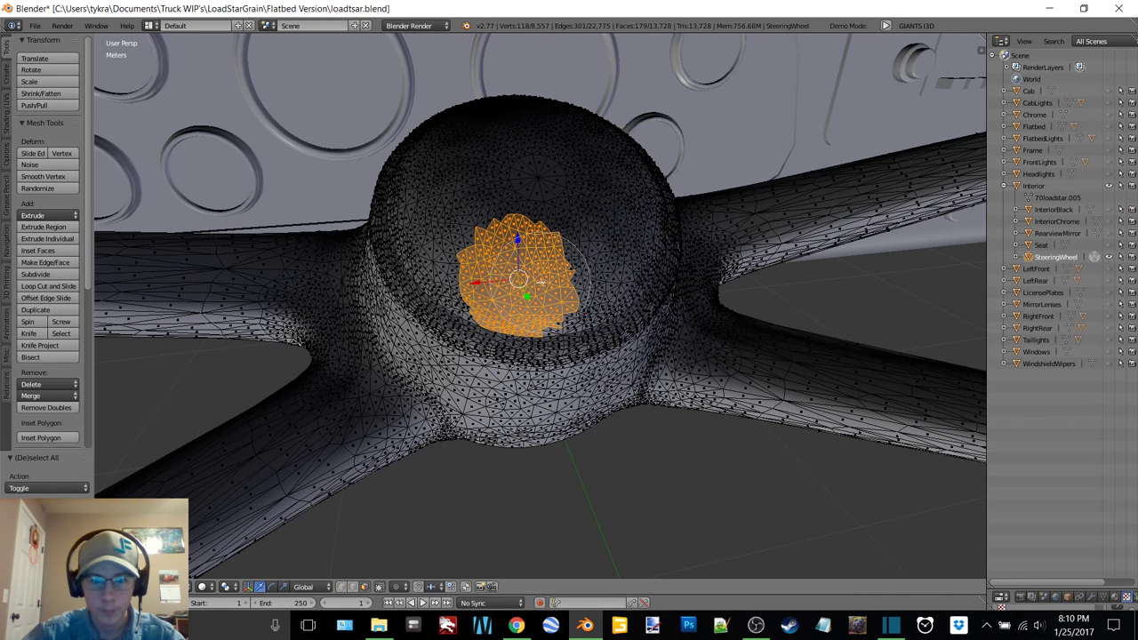
{"action": "mouse_move", "coordinate": [540, 283]}
{"action": "left_mouse_down"}
{"action": "mouse_move", "coordinate": [591, 282]}
{"action": "mouse_move", "coordinate": [609, 247]}
{"action": "mouse_move", "coordinate": [569, 278]}
{"action": "mouse_move", "coordinate": [591, 280]}
{"action": "mouse_move", "coordinate": [573, 278]}
{"action": "left_mouse_up"}
{"action": "middle_click_drag", "start_coordinate": [564, 278], "coordinate": [448, 169]}
{"action": "mouse_move", "coordinate": [448, 169]}
{"action": "left_mouse_down", "text": "ctrl"}
{"action": "mouse_move", "coordinate": [401, 94]}
{"action": "mouse_move", "coordinate": [344, 121]}
{"action": "mouse_move", "coordinate": [418, 138]}
{"action": "mouse_move", "coordinate": [506, 89]}
{"action": "mouse_move", "coordinate": [471, 100]}
{"action": "left_mouse_up", "text": "ctrl"}
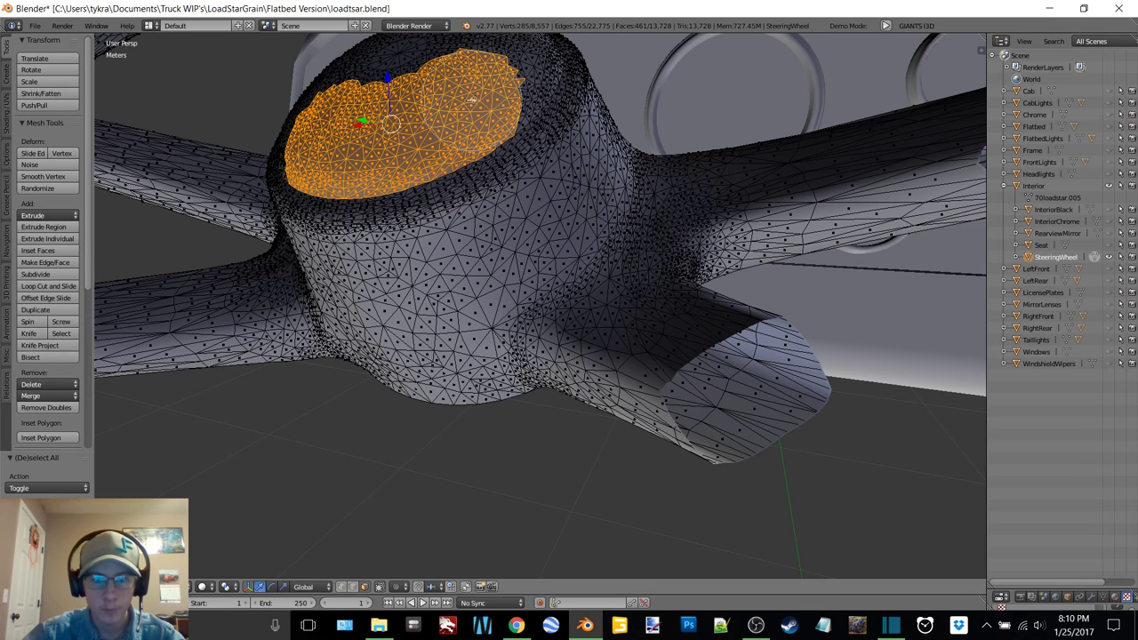
{"action": "key", "text": "c"}
{"action": "left_click", "coordinate": [491, 87]}
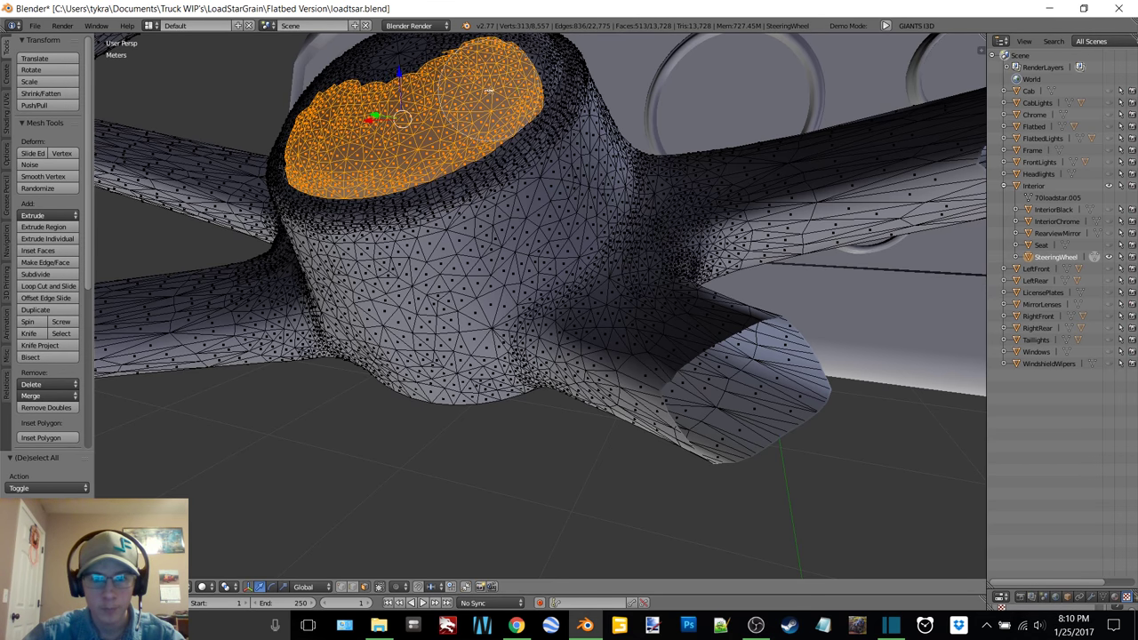
{"action": "right_click", "coordinate": [545, 92]}
- Extend the circle selection along the side of the hub cap's face toward its upper edge
{"action": "middle_click_drag", "start_coordinate": [545, 93], "coordinate": [523, 121]}
{"action": "key", "text": "c"}
{"action": "left_click", "coordinate": [350, 253]}
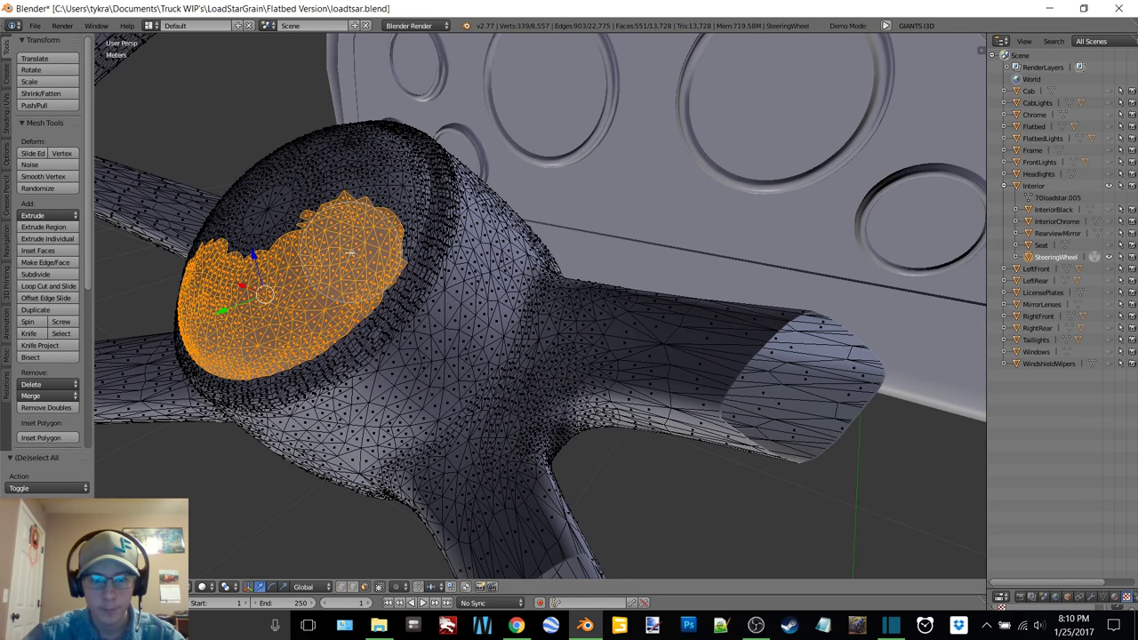
{"action": "left_click_drag", "start_coordinate": [349, 256], "coordinate": [380, 194]}
{"action": "mouse_move", "coordinate": [380, 194]}
{"action": "middle_mouse_down"}
{"action": "mouse_move", "coordinate": [396, 200]}
{"action": "mouse_move", "coordinate": [368, 221]}
{"action": "mouse_move", "coordinate": [650, 170]}
{"action": "mouse_move", "coordinate": [533, 183]}
{"action": "mouse_move", "coordinate": [370, 168]}
{"action": "mouse_move", "coordinate": [399, 162]}
{"action": "mouse_move", "coordinate": [389, 165]}
{"action": "middle_mouse_up"}
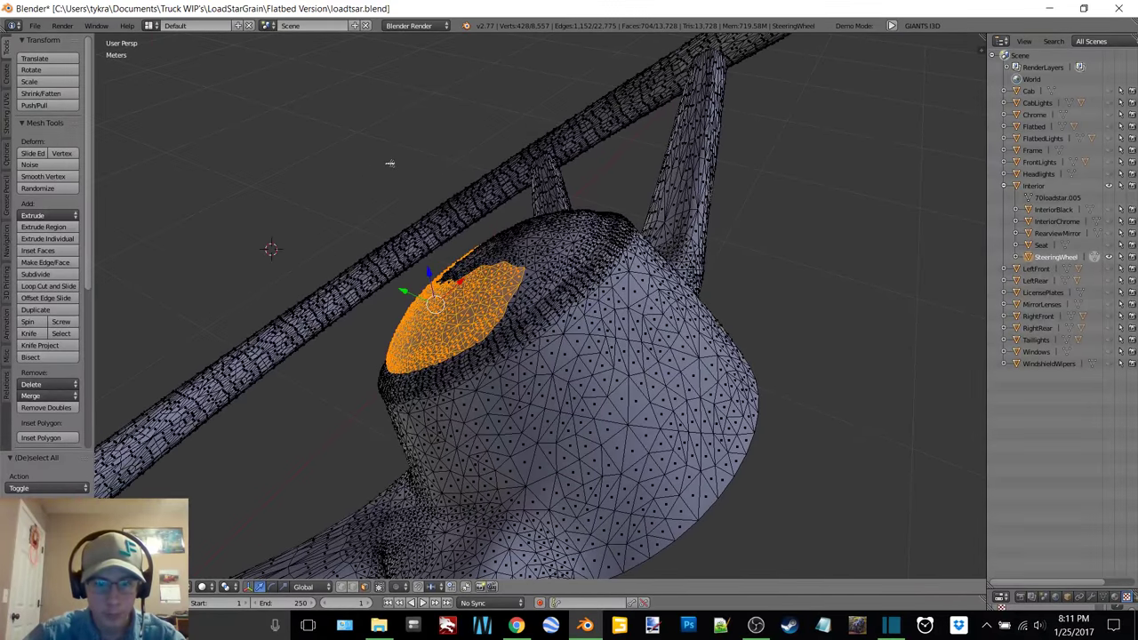
{"action": "key", "text": "c"}
{"action": "scroll", "coordinate": [471, 289], "scroll_direction": "up", "scroll_amount": 3}
{"action": "left_click_drag", "start_coordinate": [471, 290], "coordinate": [489, 298]}
{"action": "left_click", "coordinate": [507, 296]}
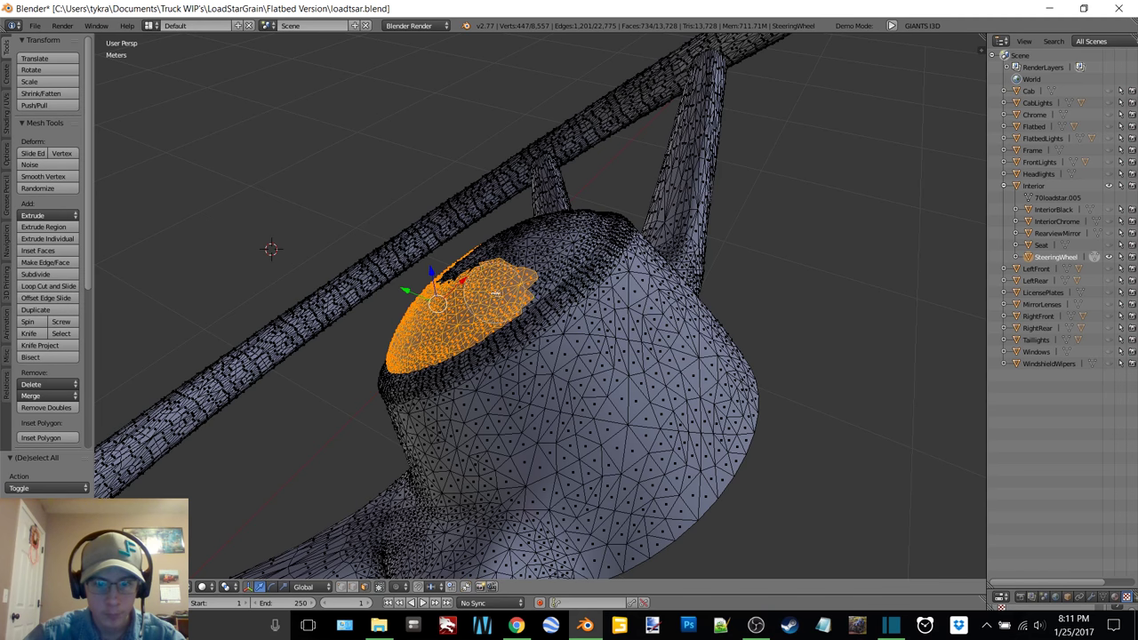
{"action": "left_click", "coordinate": [520, 282]}
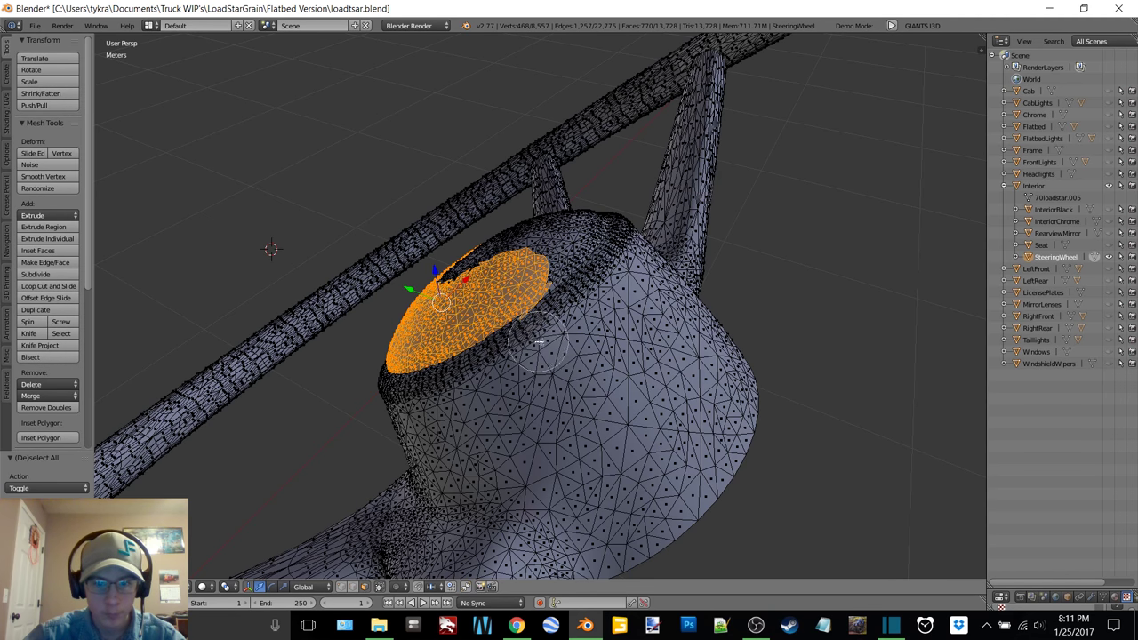
{"action": "mouse_move", "coordinate": [539, 280]}
{"action": "left_mouse_down"}
{"action": "mouse_move", "coordinate": [532, 260]}
{"action": "mouse_move", "coordinate": [556, 229]}
{"action": "mouse_move", "coordinate": [562, 238]}
{"action": "left_mouse_up"}
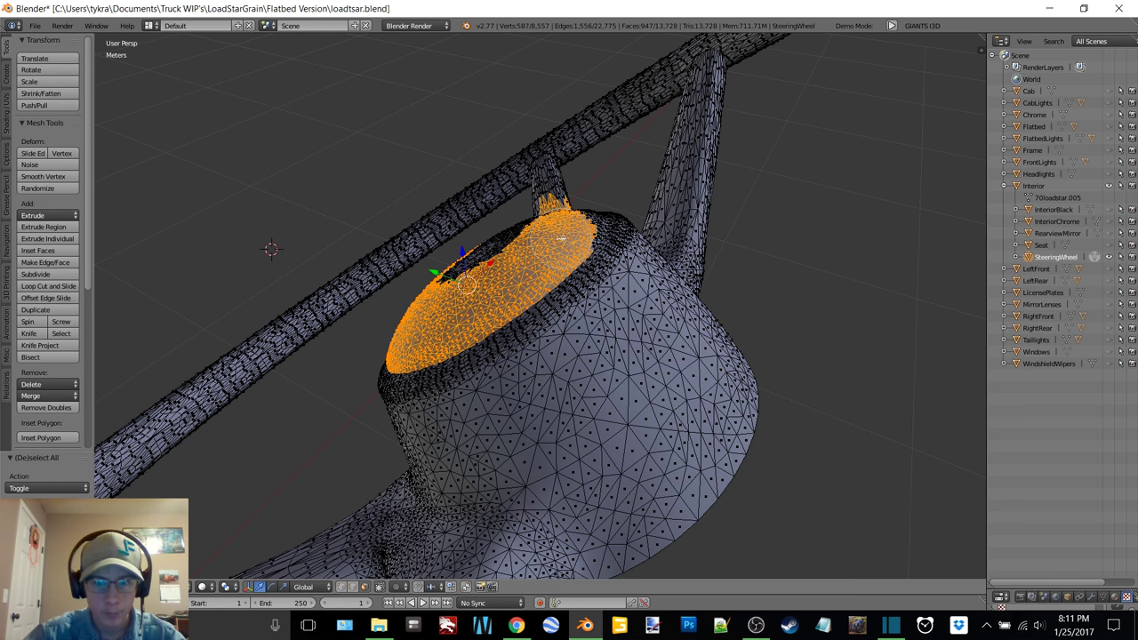
- Deselect the stray faces on the spoke behind the hub, keeping the cap faces selected
{"action": "right_click", "coordinate": [562, 239]}
{"action": "middle_click_drag", "start_coordinate": [561, 238], "coordinate": [541, 244]}
{"action": "key", "text": "x"}
{"action": "key", "text": "c"}
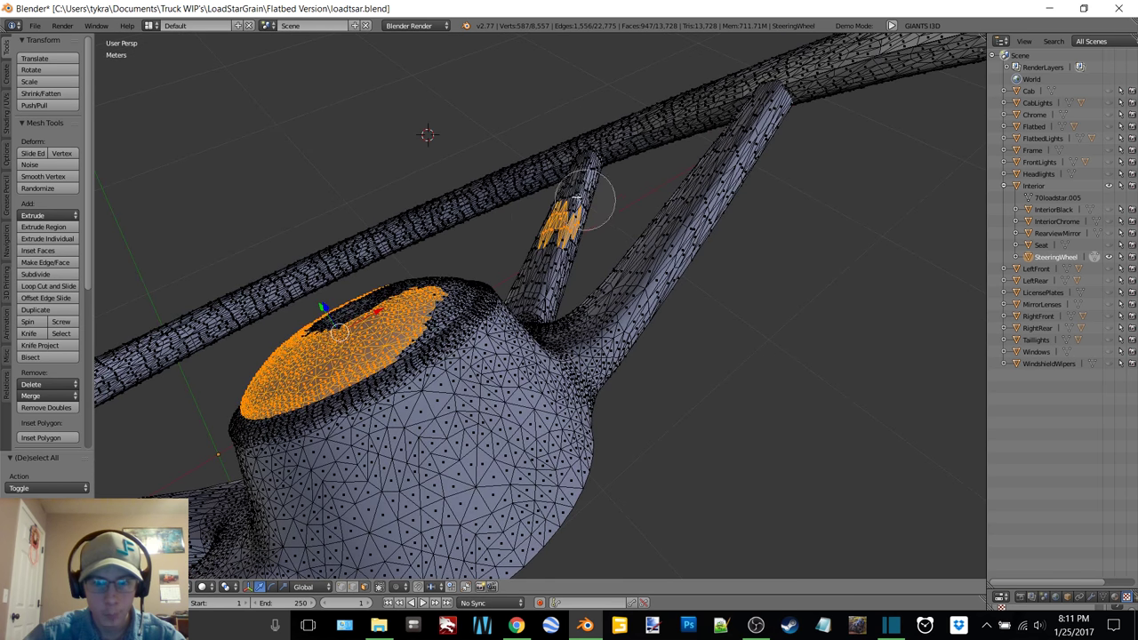
{"action": "middle_click_drag", "start_coordinate": [576, 197], "coordinate": [575, 226]}
{"action": "right_click", "coordinate": [575, 227]}
- Add the unselected faces around the remaining outer edge of the hub cap to the selection
{"action": "mouse_move", "coordinate": [495, 234]}
{"action": "middle_mouse_down"}
{"action": "mouse_move", "coordinate": [681, 183]}
{"action": "mouse_move", "coordinate": [514, 172]}
{"action": "mouse_move", "coordinate": [410, 213]}
{"action": "middle_mouse_up"}
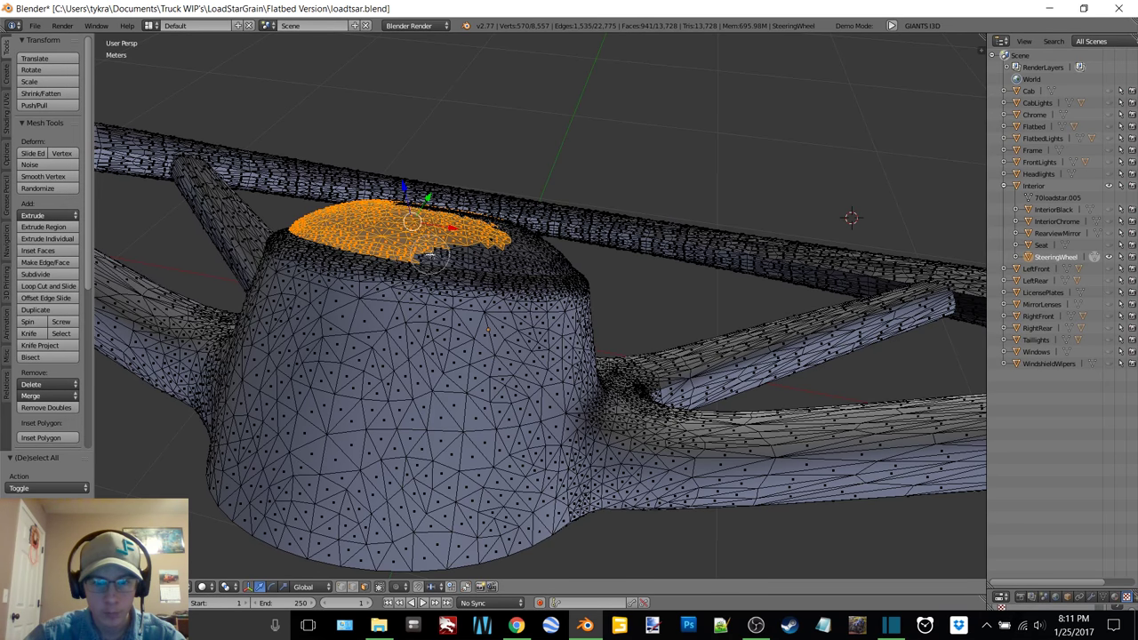
{"action": "left_click_drag", "start_coordinate": [459, 250], "coordinate": [502, 252]}
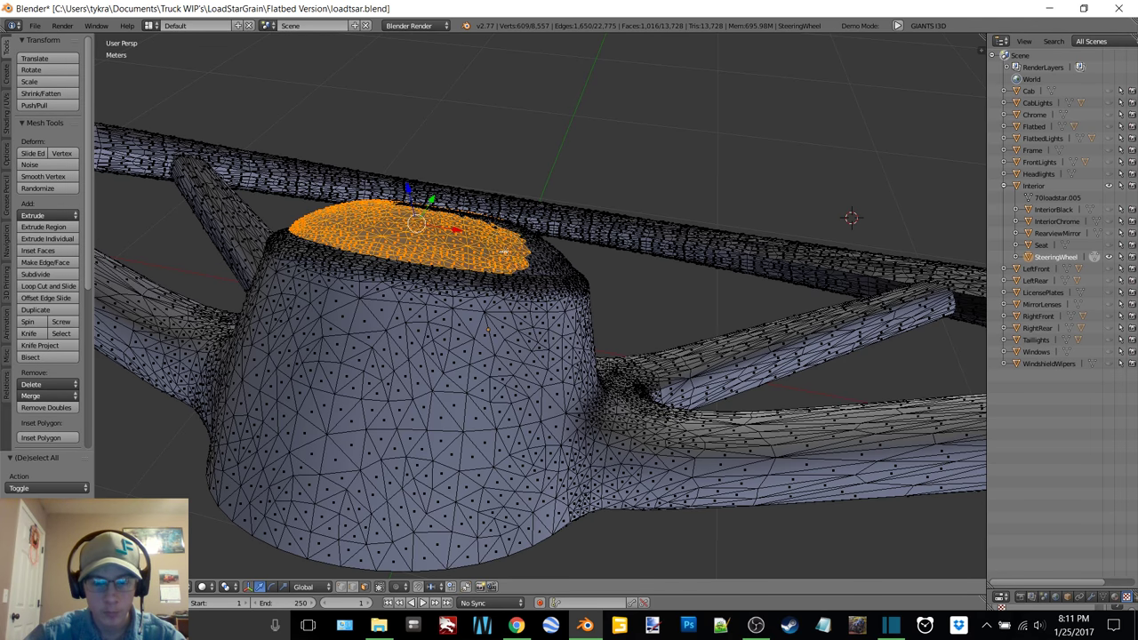
{"action": "middle_click_drag", "start_coordinate": [415, 222], "coordinate": [619, 258]}
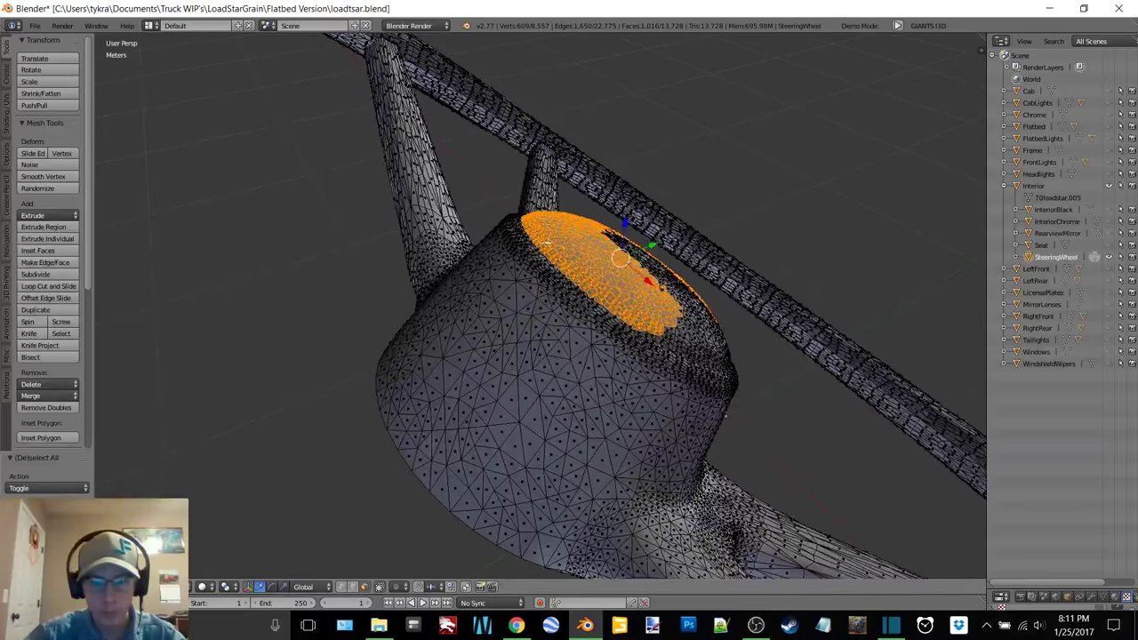
{"action": "middle_click_drag", "start_coordinate": [545, 242], "coordinate": [452, 183]}
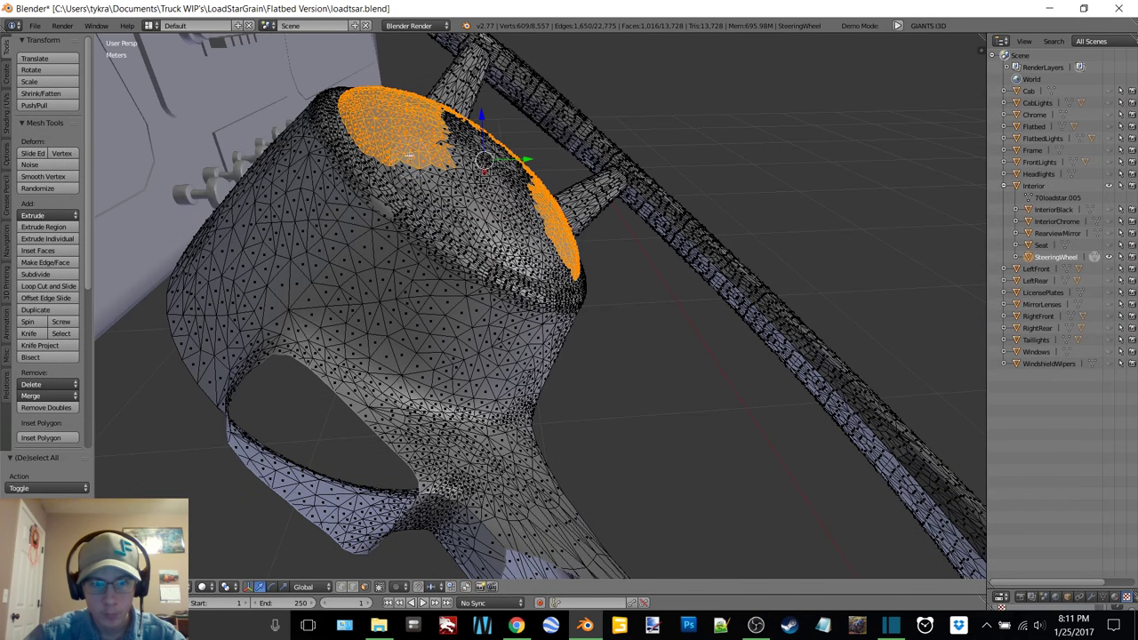
{"action": "left_click_drag", "start_coordinate": [387, 145], "coordinate": [402, 153]}
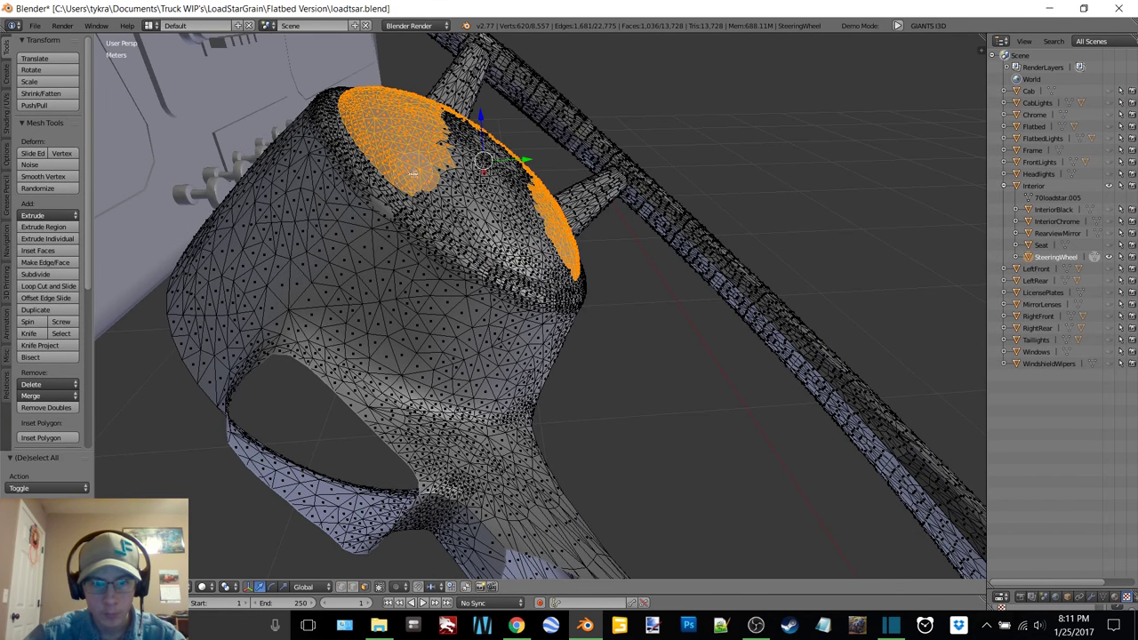
{"action": "left_click_drag", "start_coordinate": [428, 189], "coordinate": [533, 258]}
- Fill the gaps in the selection near the rim and middle so the whole hub cap is selected
{"action": "middle_click_drag", "start_coordinate": [533, 257], "coordinate": [402, 172]}
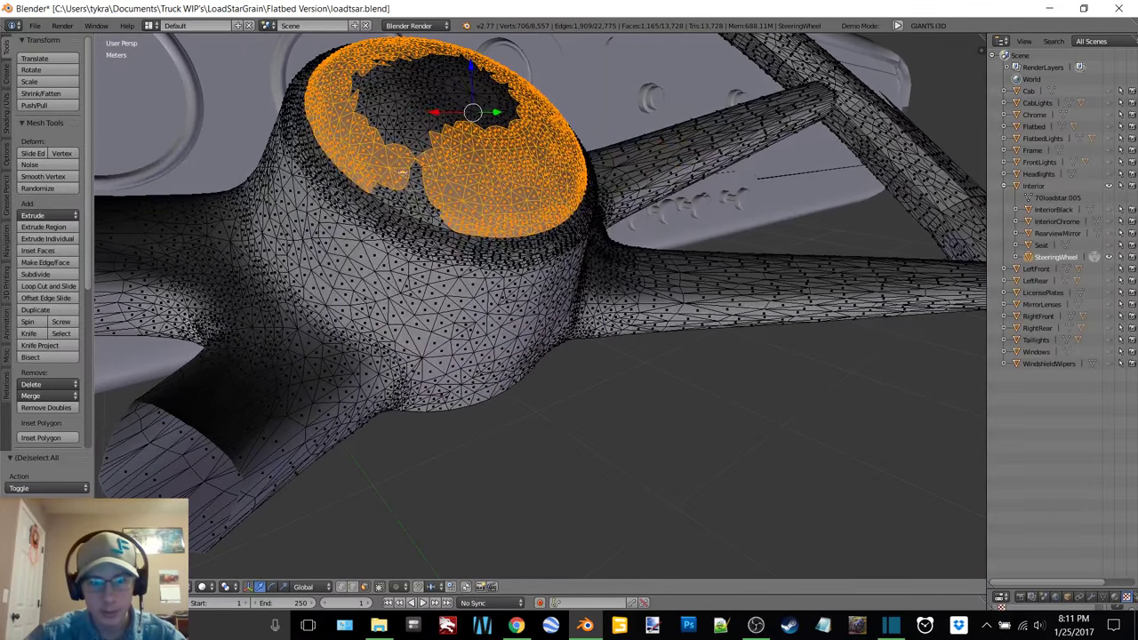
{"action": "left_click_drag", "start_coordinate": [394, 182], "coordinate": [413, 191]}
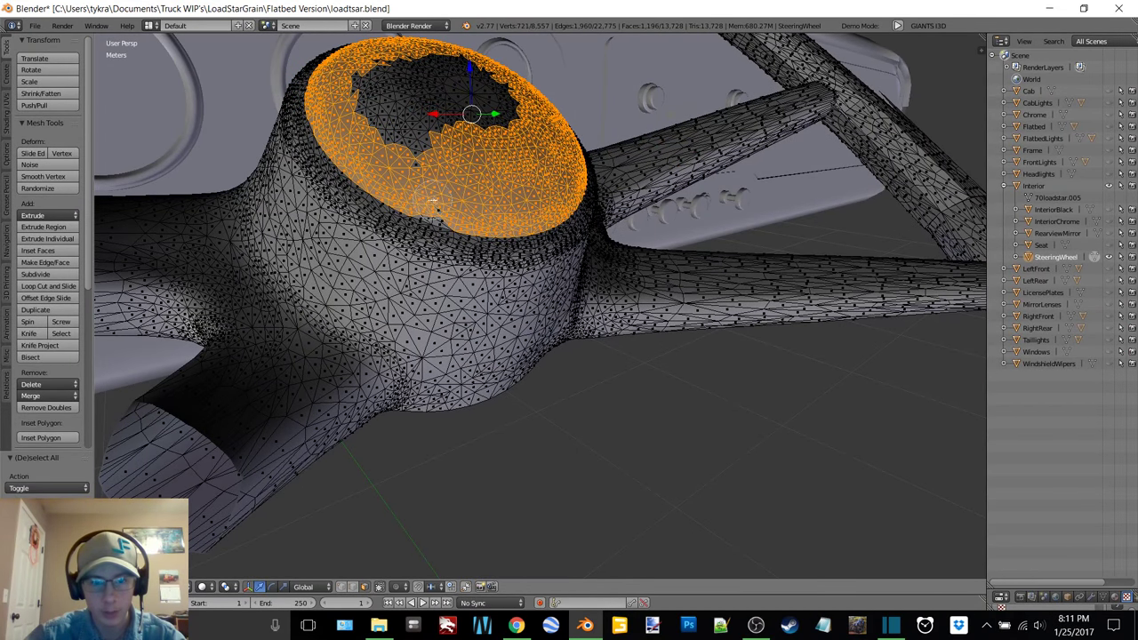
{"action": "middle_click_drag", "start_coordinate": [451, 187], "coordinate": [476, 205]}
{"action": "mouse_move", "coordinate": [416, 269]}
{"action": "left_mouse_down"}
{"action": "mouse_move", "coordinate": [398, 256]}
{"action": "mouse_move", "coordinate": [391, 221]}
{"action": "mouse_move", "coordinate": [414, 187]}
{"action": "mouse_move", "coordinate": [471, 162]}
{"action": "mouse_move", "coordinate": [520, 191]}
{"action": "mouse_move", "coordinate": [471, 240]}
{"action": "mouse_move", "coordinate": [444, 209]}
{"action": "mouse_move", "coordinate": [493, 196]}
{"action": "left_mouse_up"}
{"action": "middle_click_drag", "start_coordinate": [491, 197], "coordinate": [405, 178]}
- Separate the selected hub cap faces into their own object and rename it Logo
{"action": "key", "text": "p"}
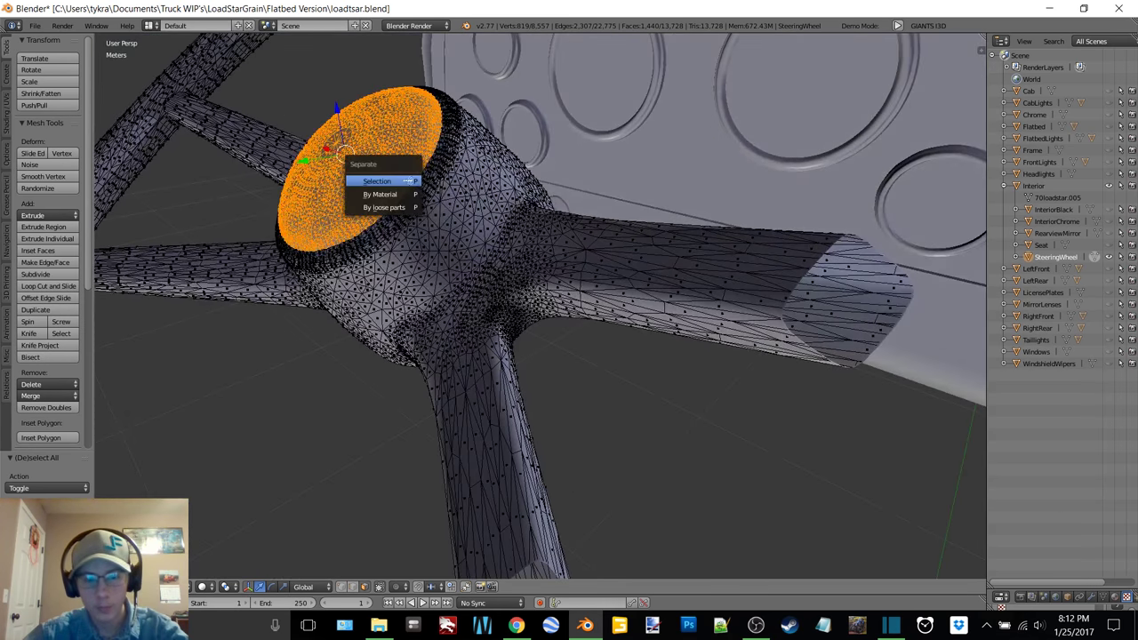
{"action": "left_click", "coordinate": [405, 176]}
{"action": "double_click", "coordinate": [1064, 268]}
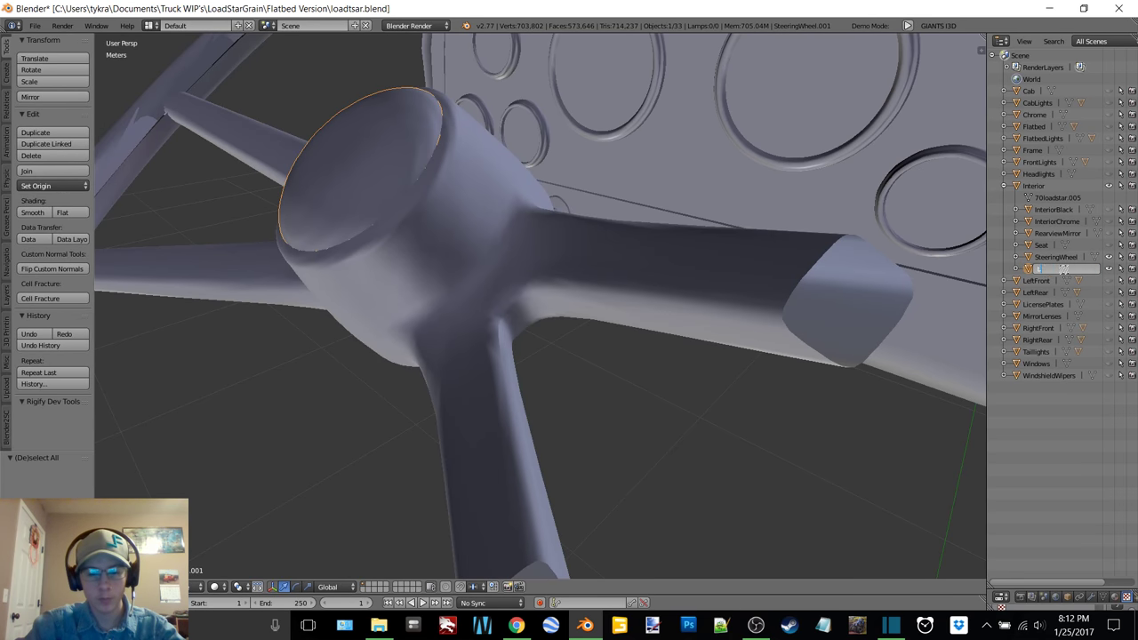
{"action": "type", "text": "Logo"}
{"action": "key", "text": "Return"}
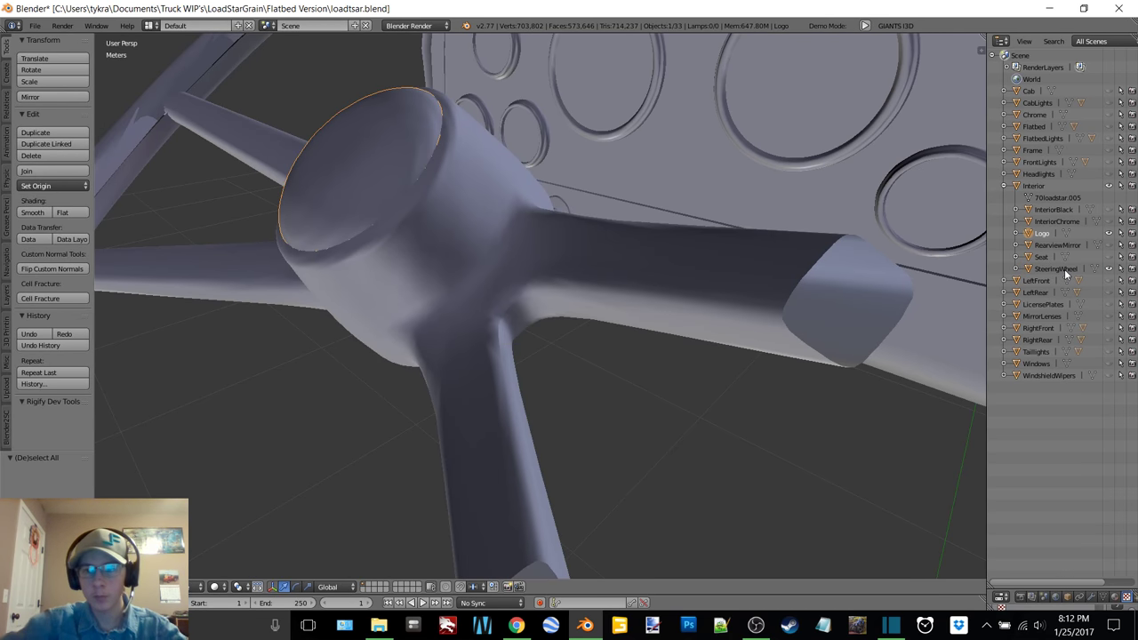
- Parent the Logo object to SteeringWheel and hide both objects
{"action": "left_click_drag", "start_coordinate": [1032, 239], "coordinate": [1023, 271]}
{"action": "left_click", "coordinate": [1016, 256]}
{"action": "left_click", "coordinate": [1108, 257]}
{"action": "left_click", "coordinate": [1108, 280]}
{"action": "left_click", "coordinate": [1016, 257]}
- Unhide InteriorBlack, InteriorChrome, RearviewMirror, Seat and SteeringWheel, and deselect everything
{"action": "left_click", "coordinate": [1034, 187]}
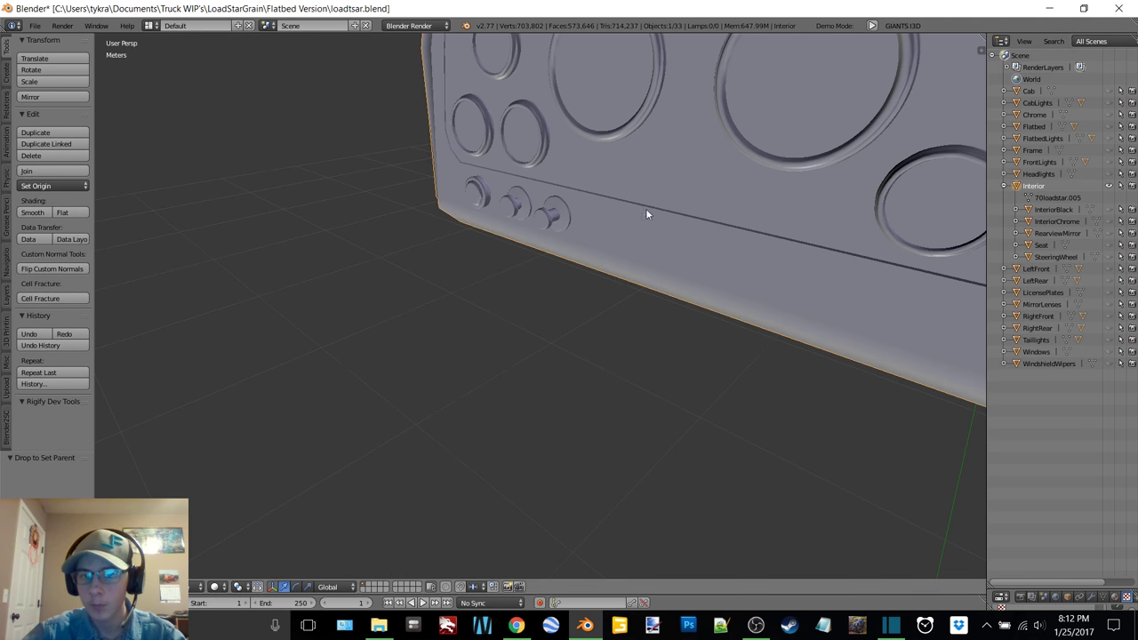
{"action": "scroll", "coordinate": [617, 201], "scroll_direction": "down", "scroll_amount": 11}
{"action": "middle_click_drag", "start_coordinate": [473, 213], "coordinate": [591, 217]}
{"action": "left_click", "coordinate": [1108, 210]}
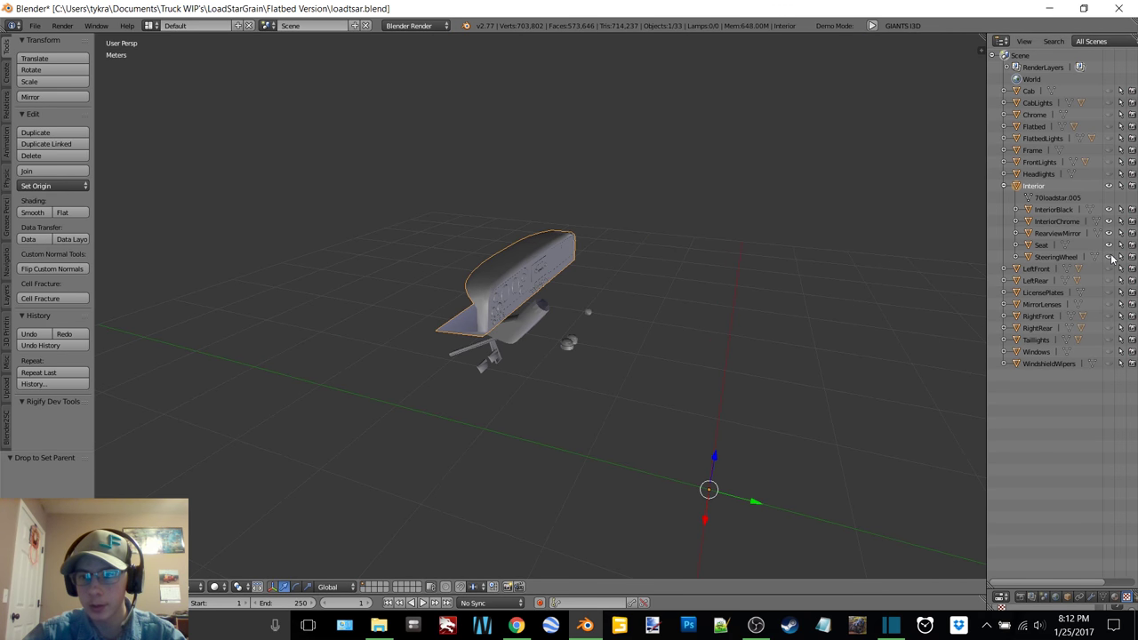
{"action": "left_click", "coordinate": [1108, 257]}
{"action": "mouse_move", "coordinate": [618, 264]}
{"action": "middle_mouse_down"}
{"action": "mouse_move", "coordinate": [567, 223]}
{"action": "mouse_move", "coordinate": [601, 306]}
{"action": "mouse_move", "coordinate": [678, 225]}
{"action": "mouse_move", "coordinate": [648, 180]}
{"action": "mouse_move", "coordinate": [604, 181]}
{"action": "mouse_move", "coordinate": [640, 198]}
{"action": "mouse_move", "coordinate": [630, 203]}
{"action": "mouse_move", "coordinate": [603, 153]}
{"action": "mouse_move", "coordinate": [661, 210]}
{"action": "mouse_move", "coordinate": [584, 254]}
{"action": "mouse_move", "coordinate": [608, 251]}
{"action": "mouse_move", "coordinate": [625, 224]}
{"action": "mouse_move", "coordinate": [630, 244]}
{"action": "middle_mouse_up"}
{"action": "key", "text": "a"}
{"action": "scroll", "coordinate": [567, 225], "scroll_direction": "up", "scroll_amount": 4}
{"action": "scroll", "coordinate": [641, 203], "scroll_direction": "down", "scroll_amount": 5}
{"action": "scroll", "coordinate": [624, 228], "scroll_direction": "down", "scroll_amount": 2}
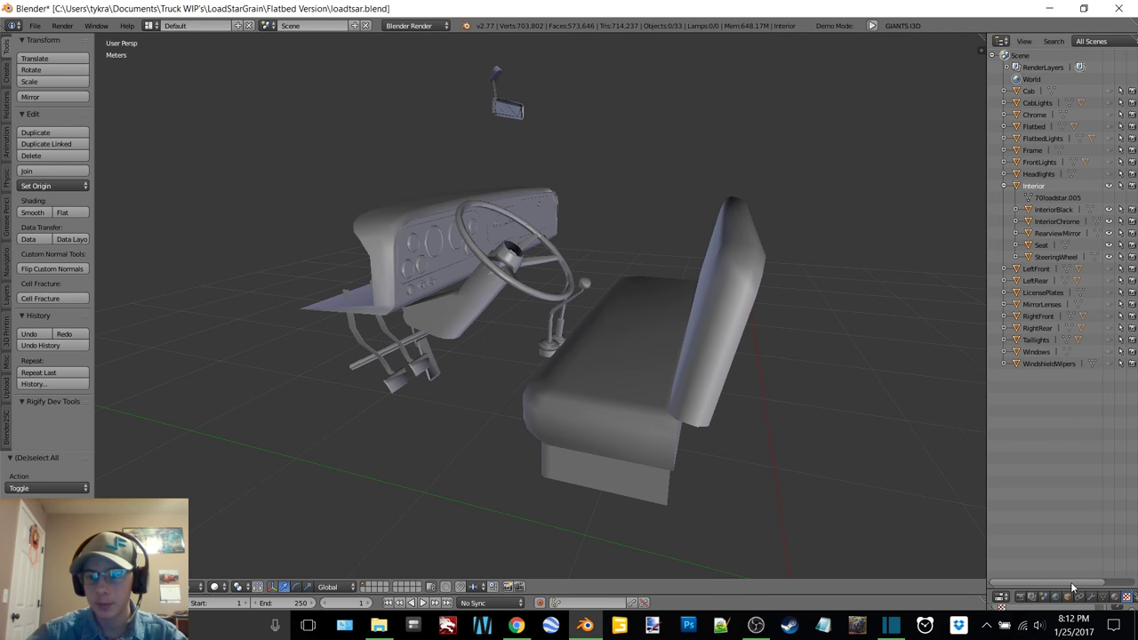
- Give the InteriorBlack object a new material named InteriorBlack with a pure black diffuse colour
{"action": "left_click_drag", "start_coordinate": [1076, 583], "coordinate": [1075, 259]}
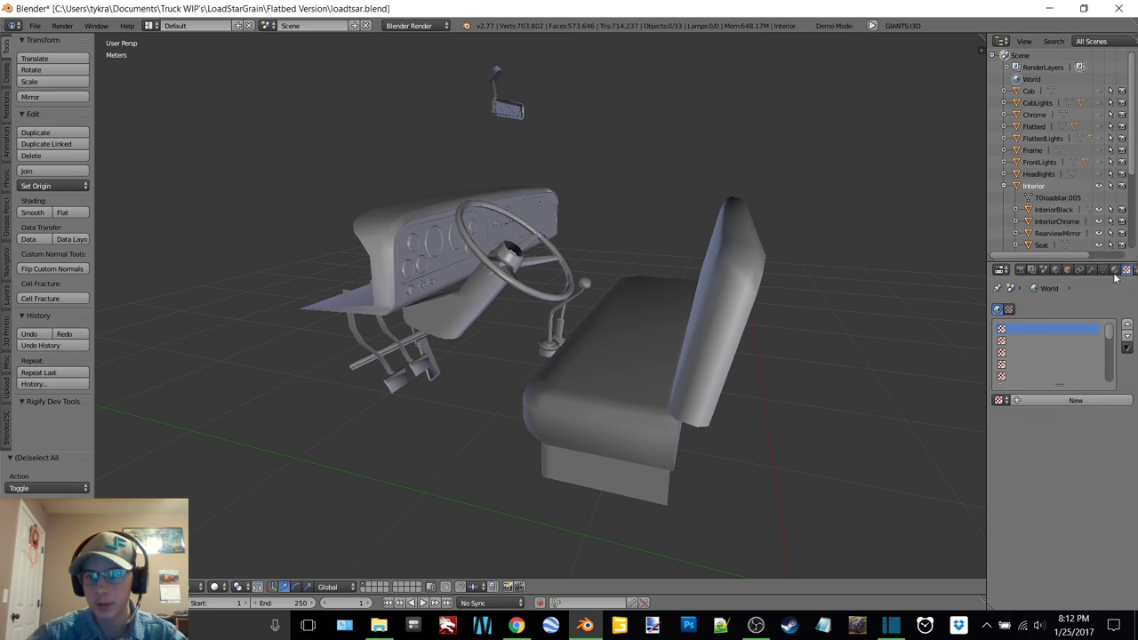
{"action": "left_click", "coordinate": [1114, 270]}
{"action": "right_click", "coordinate": [637, 364]}
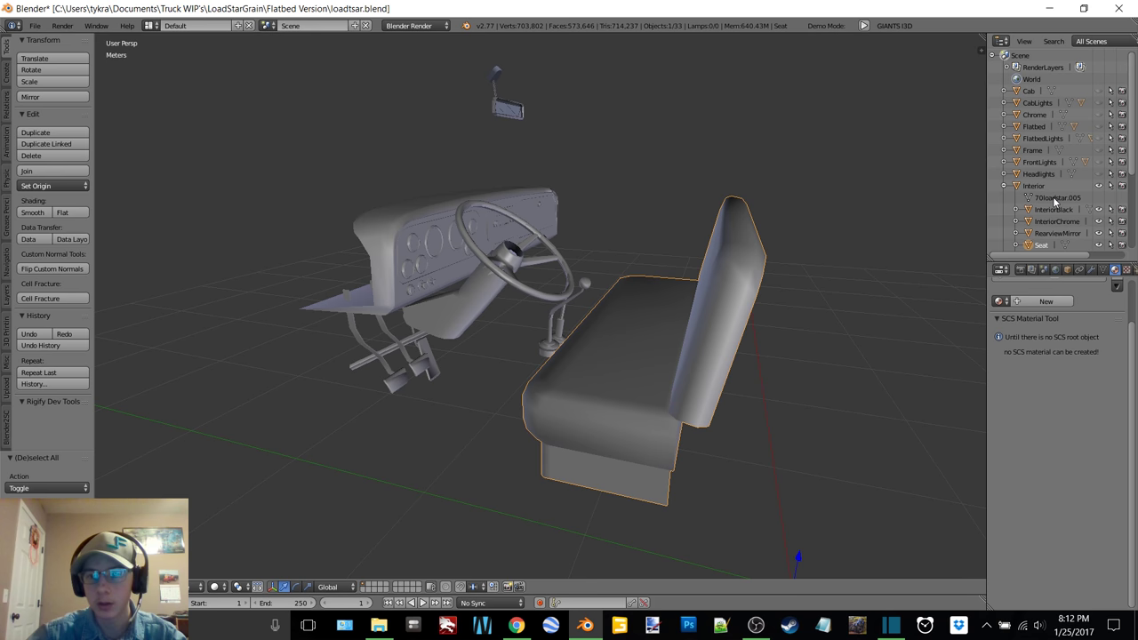
{"action": "scroll", "coordinate": [1054, 203], "scroll_direction": "down", "scroll_amount": 2}
{"action": "left_click", "coordinate": [1049, 166]}
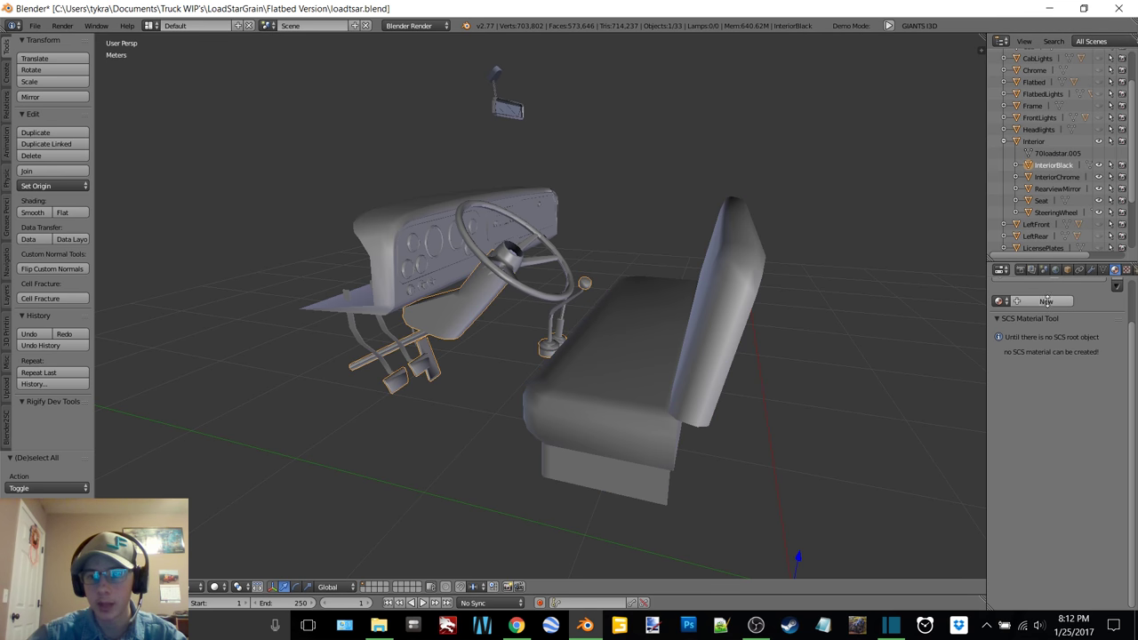
{"action": "left_click", "coordinate": [1041, 301]}
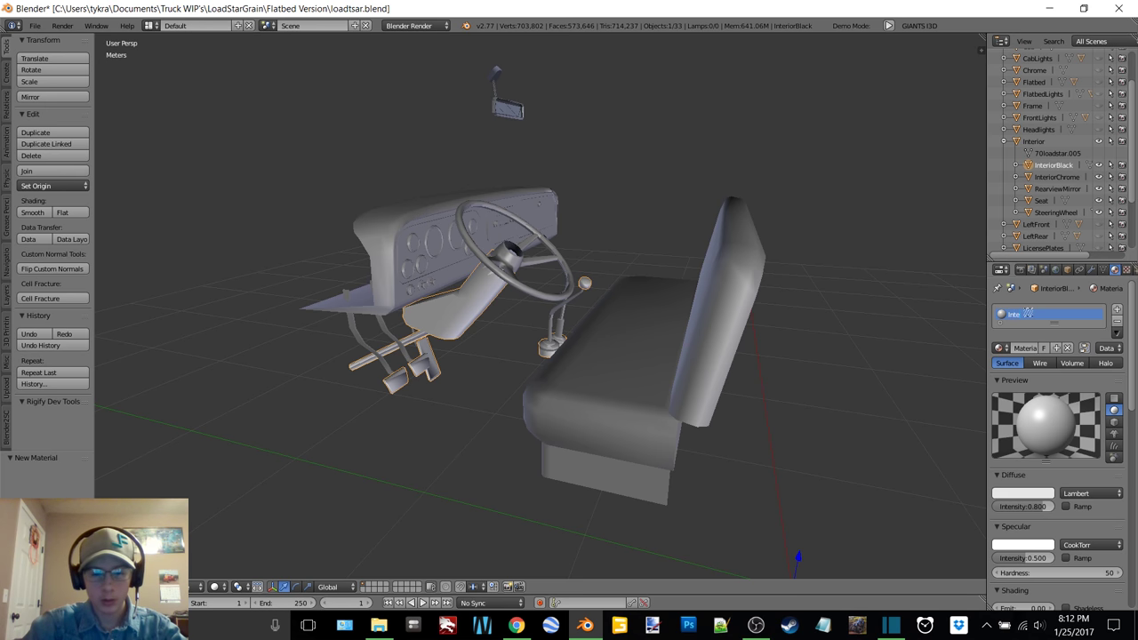
{"action": "type", "text": "k"}
{"action": "key", "text": "Return"}
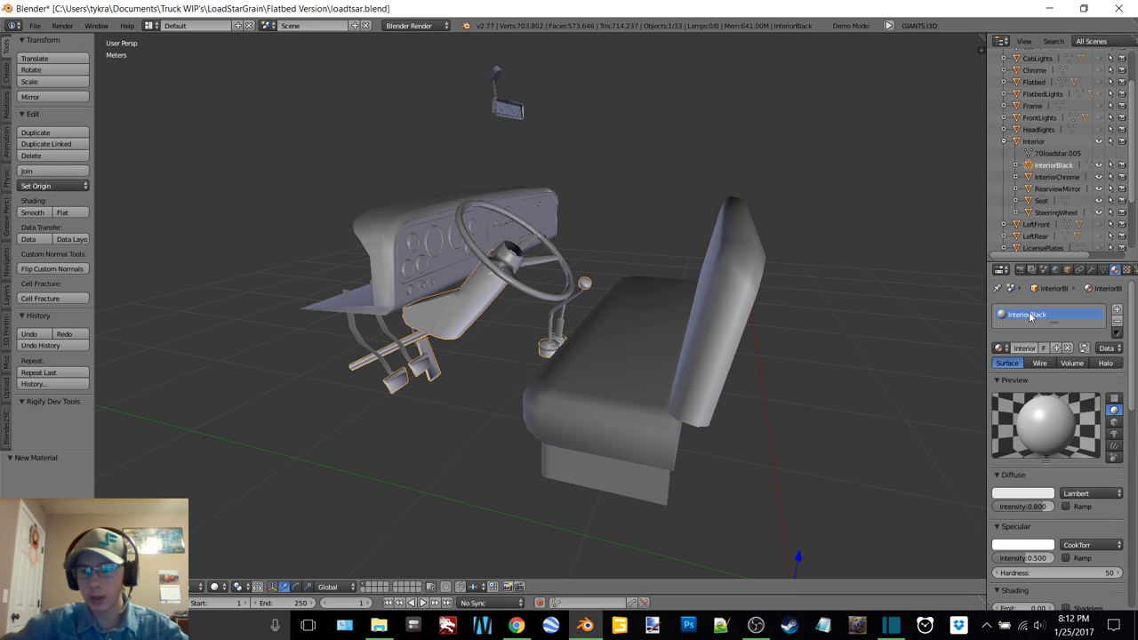
{"action": "left_click", "coordinate": [1028, 493]}
{"action": "left_click_drag", "start_coordinate": [1044, 385], "coordinate": [1044, 423]}
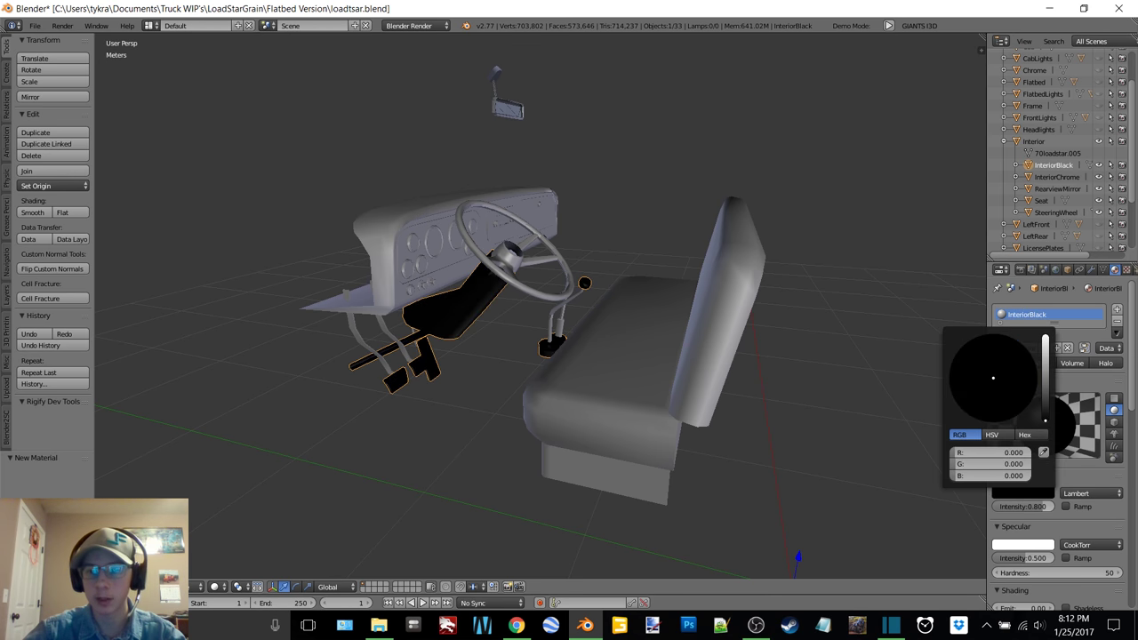
- Give the InteriorChrome object a new material named InteriorChrome with a medium gray diffuse colour entered as a hex value
{"action": "left_click", "coordinate": [1055, 178]}
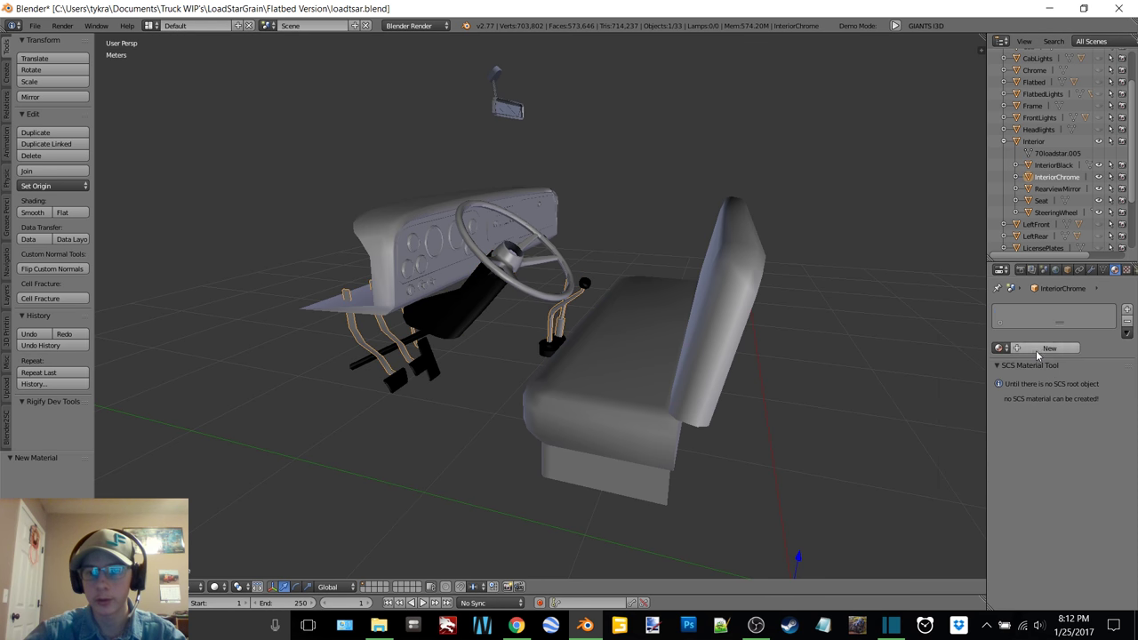
{"action": "left_click", "coordinate": [1047, 348]}
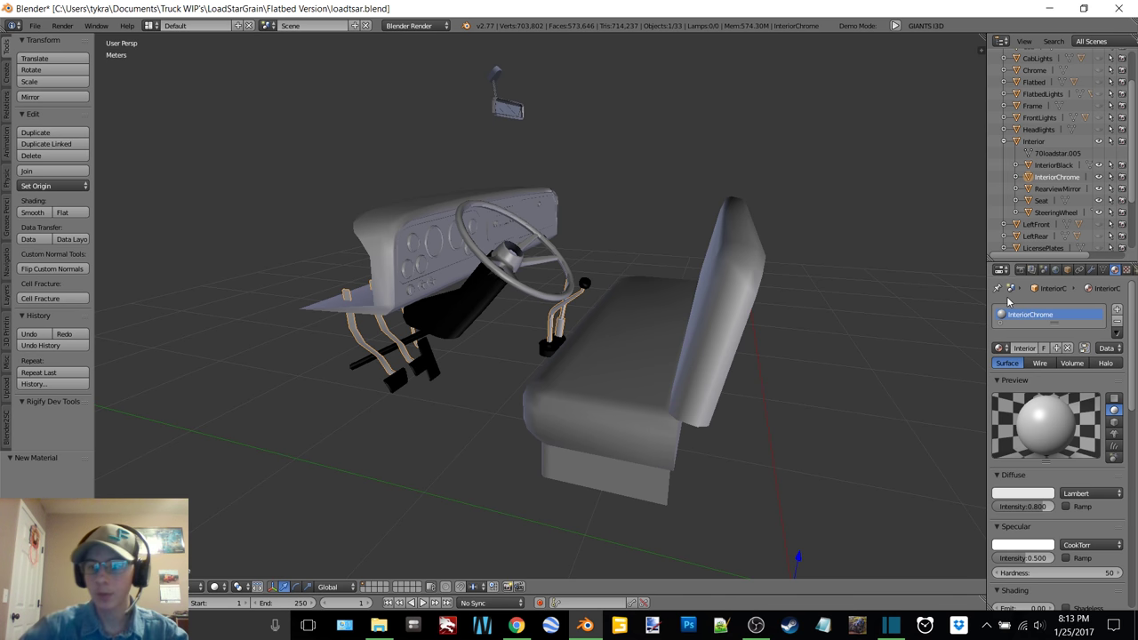
{"action": "left_click", "coordinate": [1025, 495]}
{"action": "left_click", "coordinate": [1027, 435]}
{"action": "left_click", "coordinate": [1007, 454]}
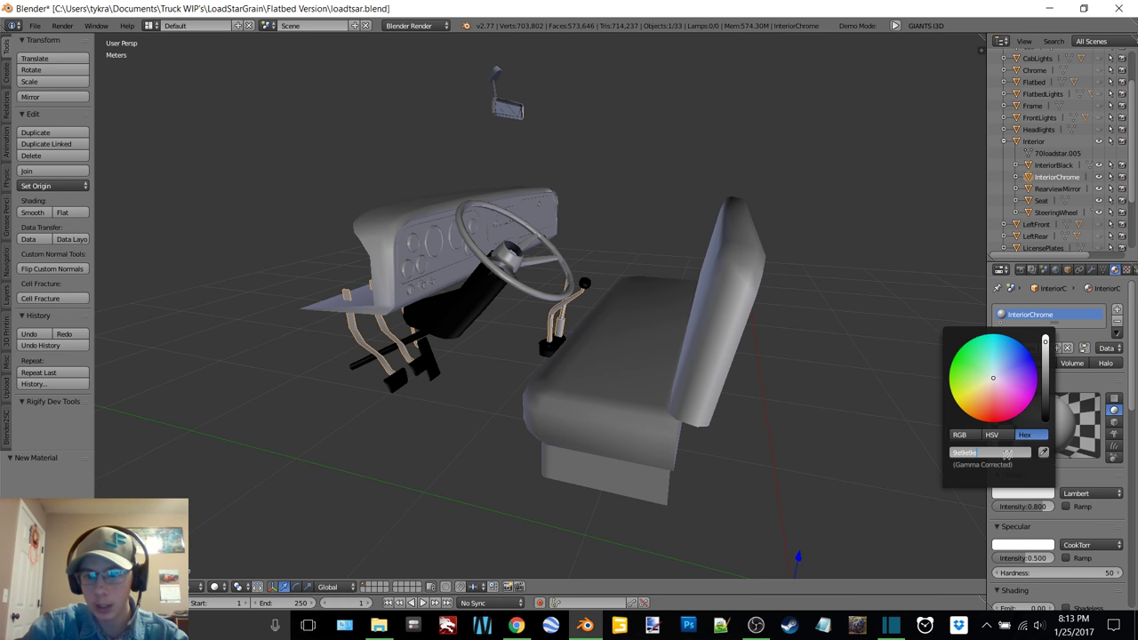
{"action": "key", "text": "Return"}
{"action": "left_click", "coordinate": [761, 629]}
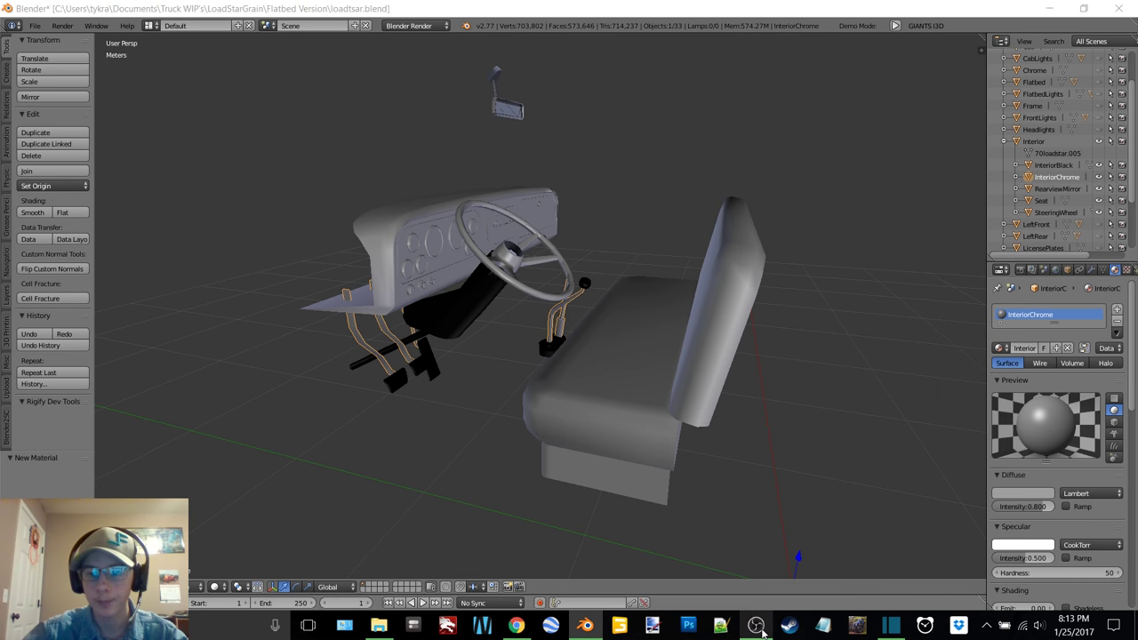
{"action": "left_click", "coordinate": [777, 77]}
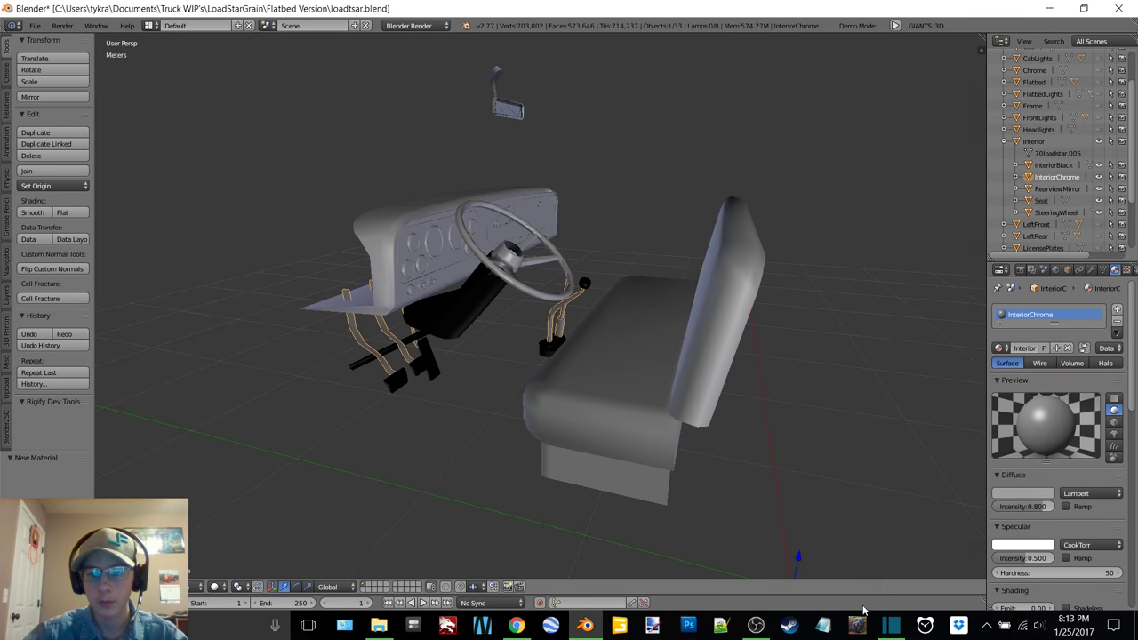
- Switch to Shotcut and close it without saving the modified project
{"action": "left_click", "coordinate": [891, 626]}
{"action": "left_click", "coordinate": [1108, 5]}
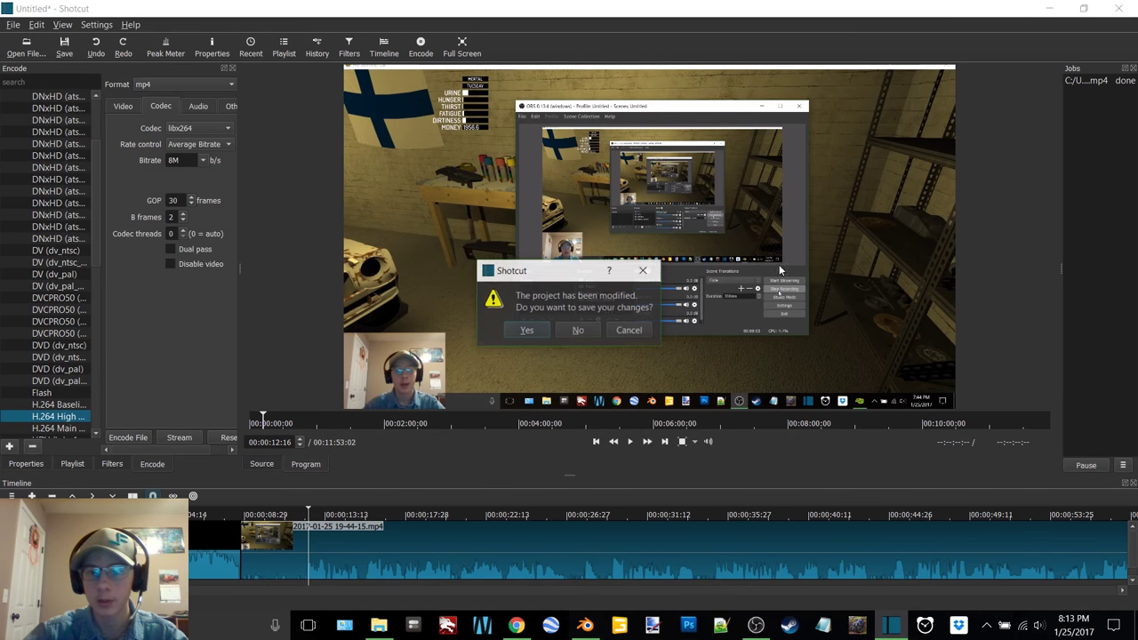
{"action": "left_click", "coordinate": [576, 328]}
- Select the RearviewMirror object and examine its material and geometry, toggling the wireframe display on and off
{"action": "middle_click_drag", "start_coordinate": [603, 269], "coordinate": [565, 248]}
{"action": "left_click", "coordinate": [1056, 188]}
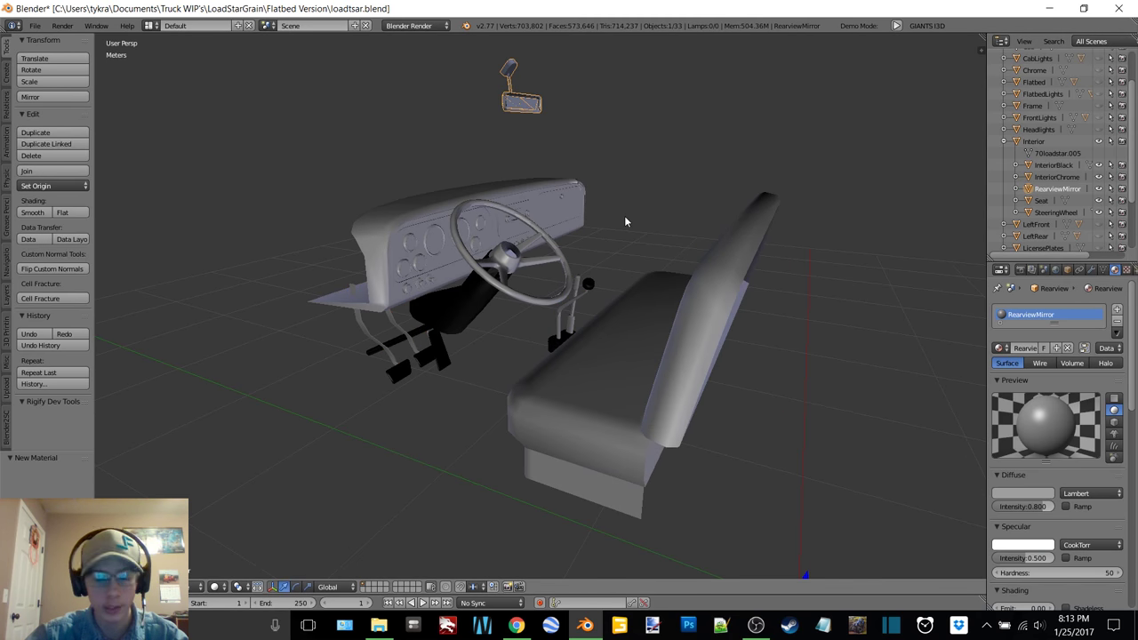
{"action": "key", "text": "z"}
{"action": "left_click", "coordinate": [636, 155]}
{"action": "key", "text": "z"}
{"action": "left_click", "coordinate": [643, 213]}
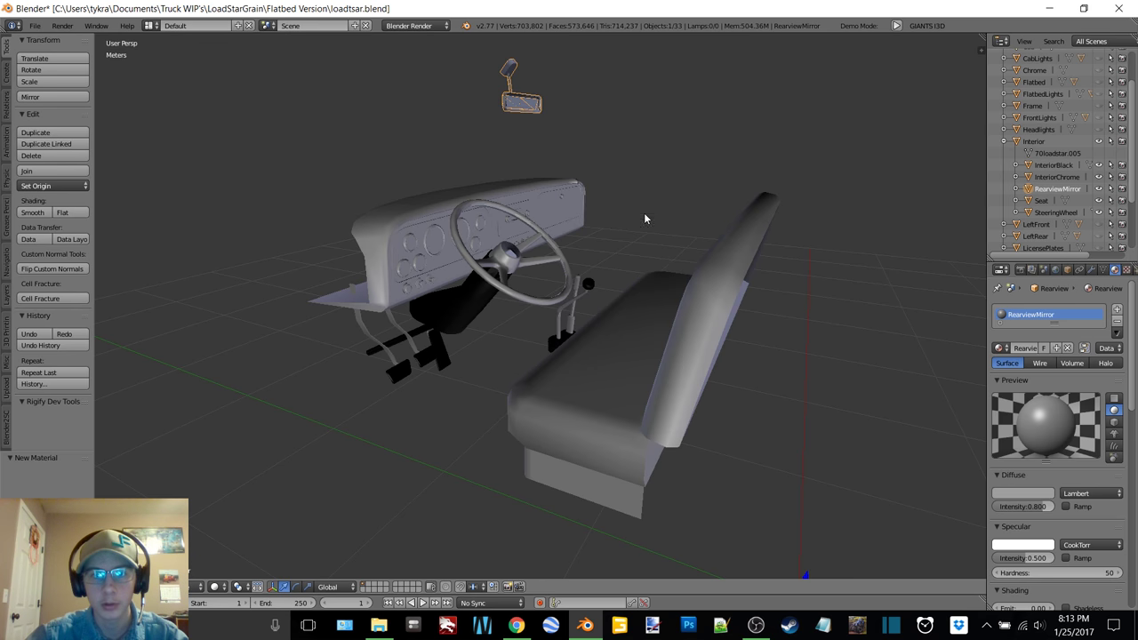
- Select the Seat object, then open a new Chrome window and search for "hex code for tan"
{"action": "left_click", "coordinate": [1041, 202]}
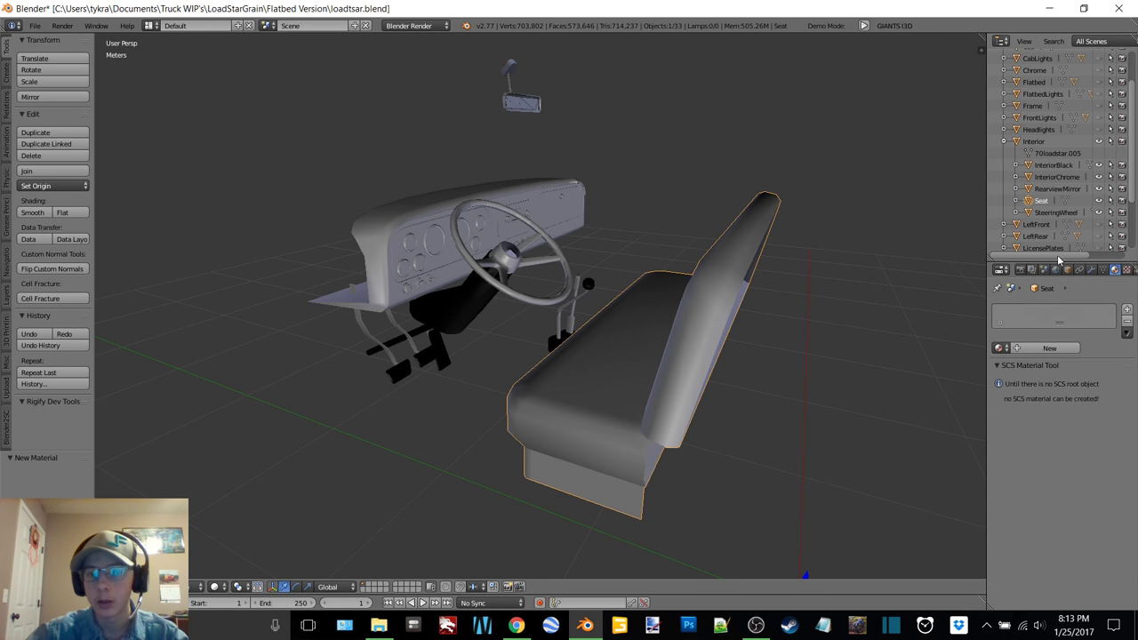
{"action": "right_click", "coordinate": [517, 629]}
{"action": "left_click", "coordinate": [484, 544]}
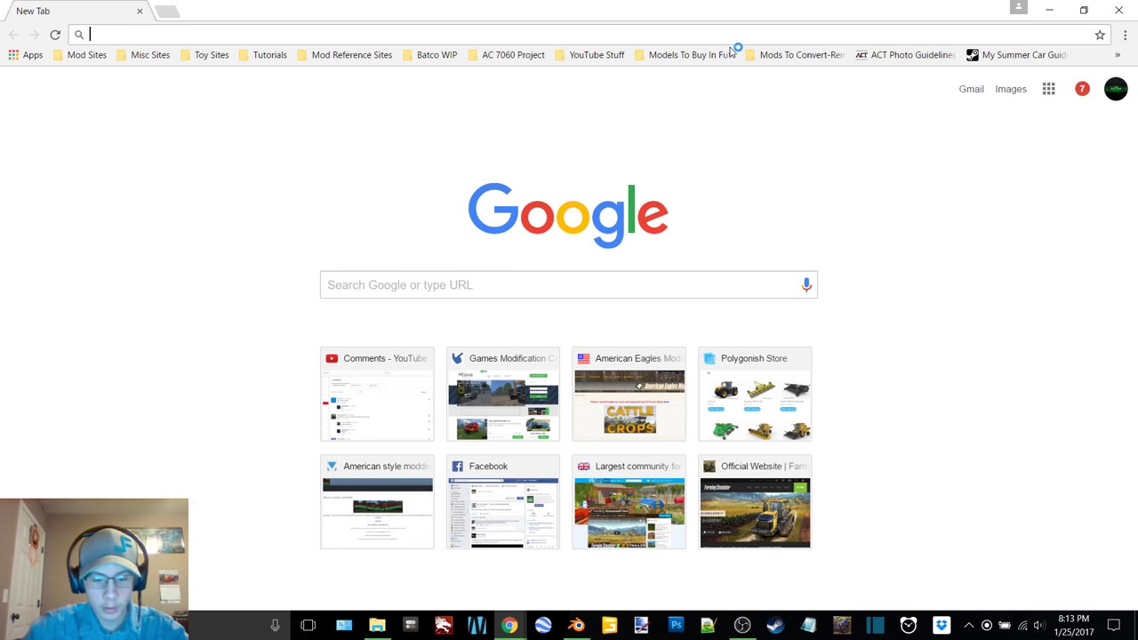
{"action": "type", "text": "hex code for t"}
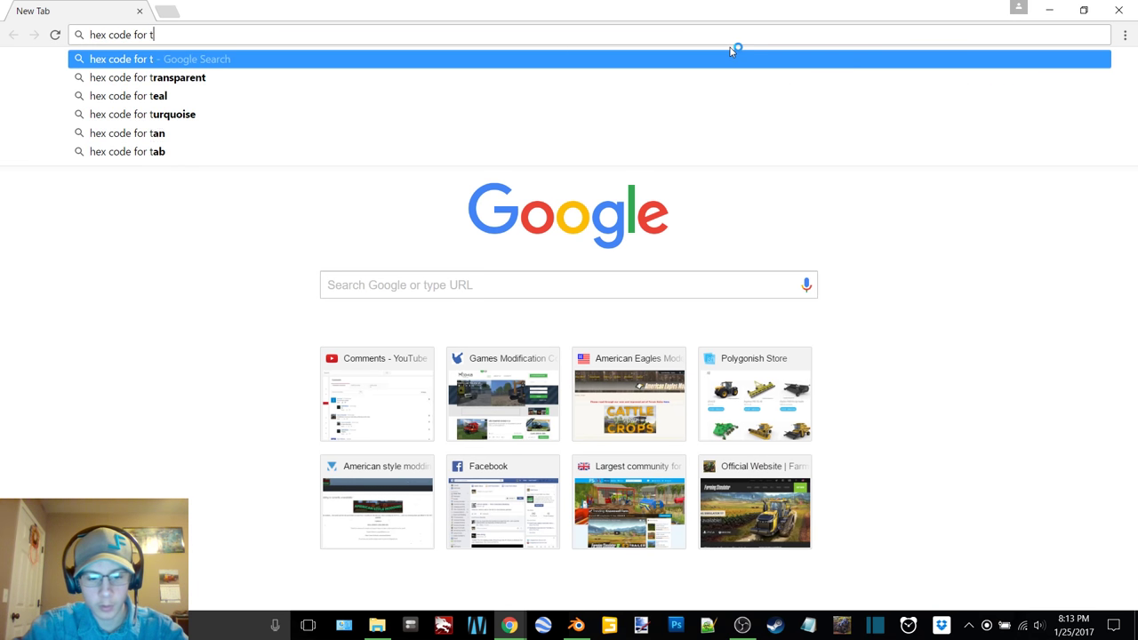
{"action": "type", "text": "an"}
{"action": "key", "text": "Return"}
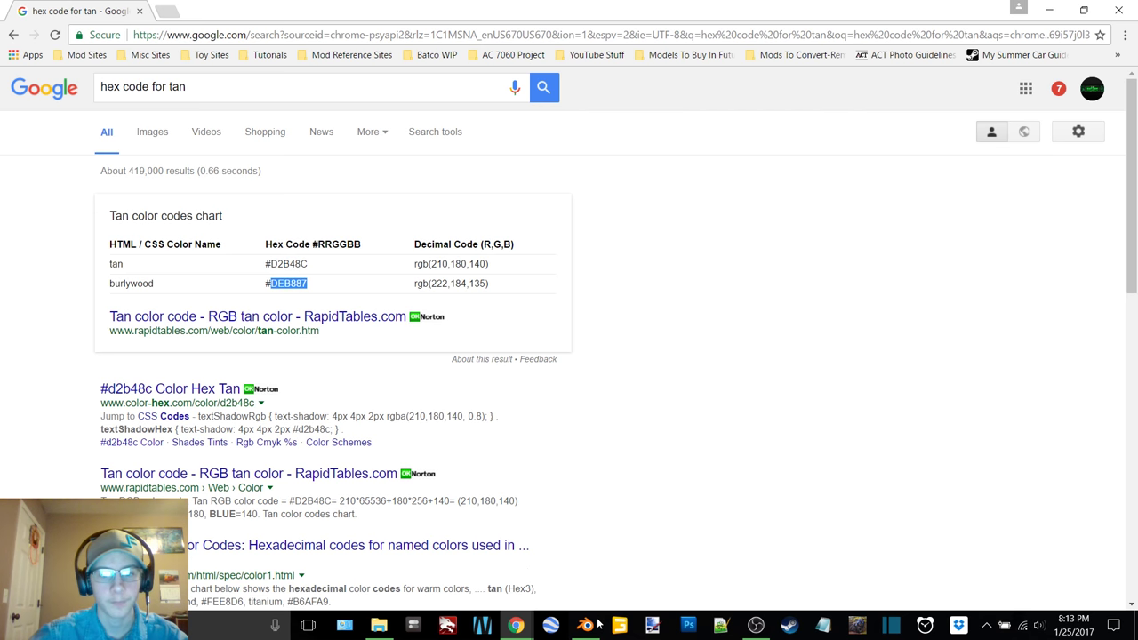
- Switch to paint.net, set the primary colour to hex DEB887 and fill the blank canvas with it
{"action": "left_click", "coordinate": [653, 625]}
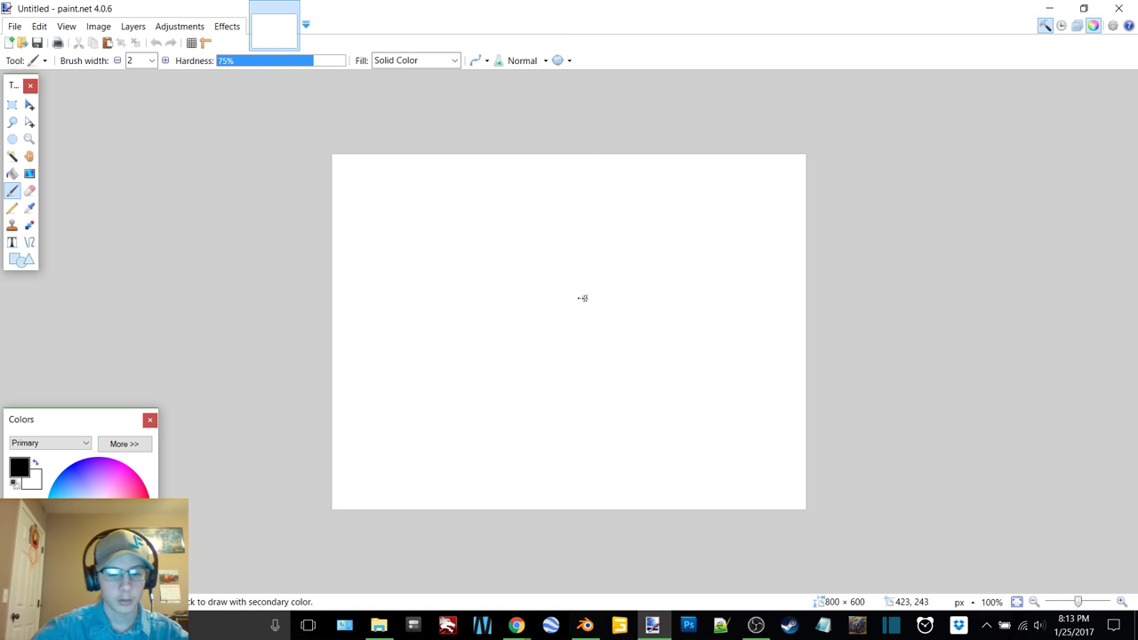
{"action": "left_click", "coordinate": [114, 453]}
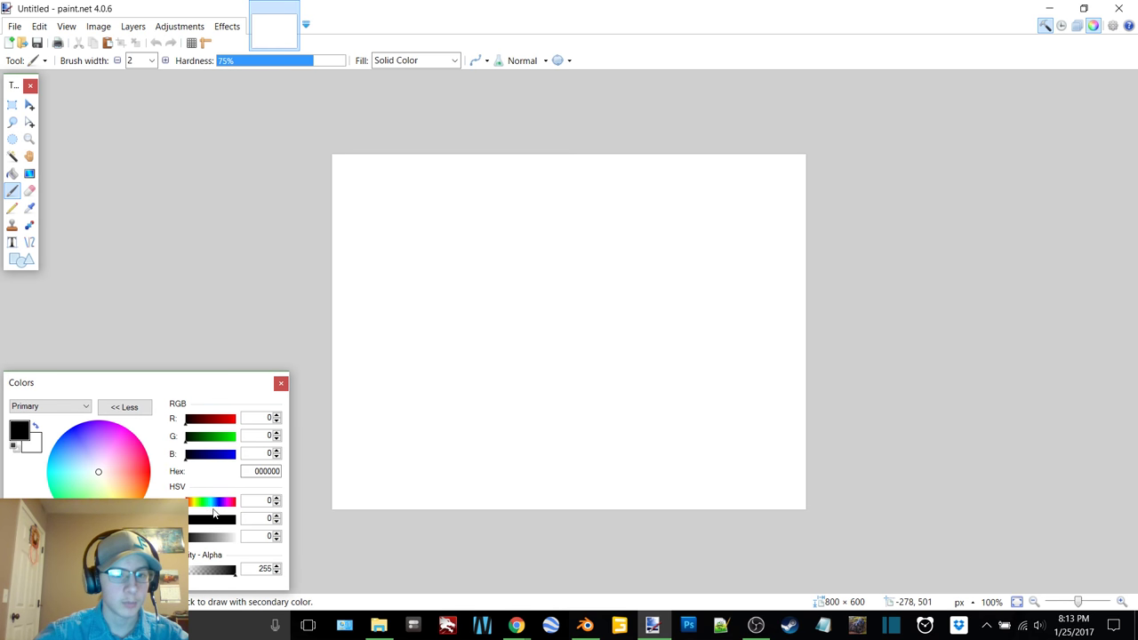
{"action": "left_click_drag", "start_coordinate": [255, 471], "coordinate": [286, 474]}
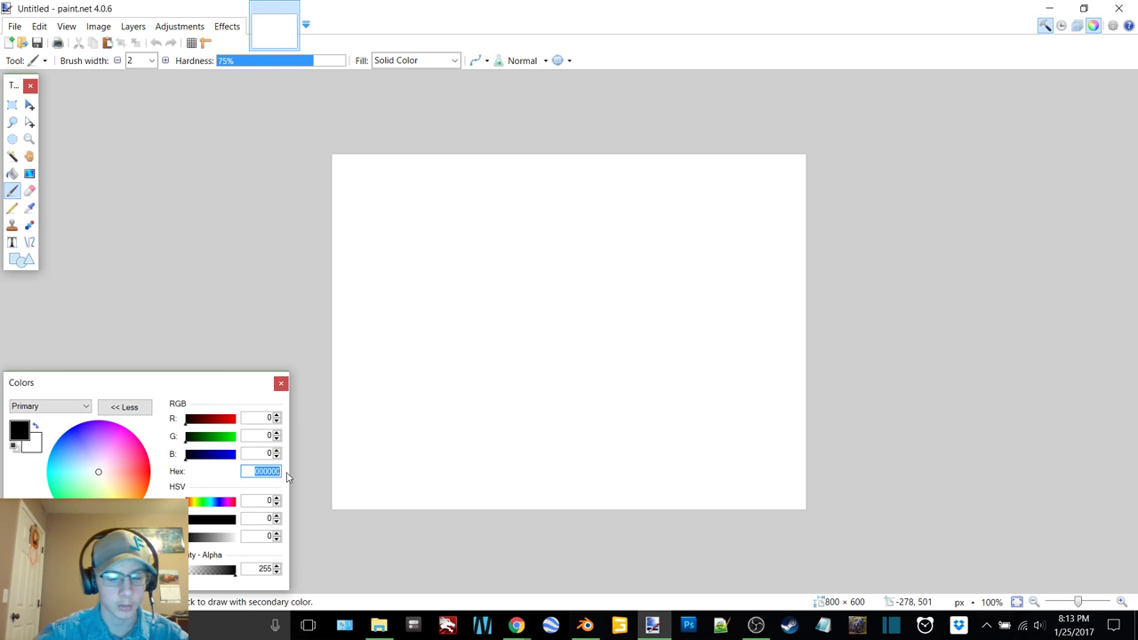
{"action": "type", "text": "DEB887"}
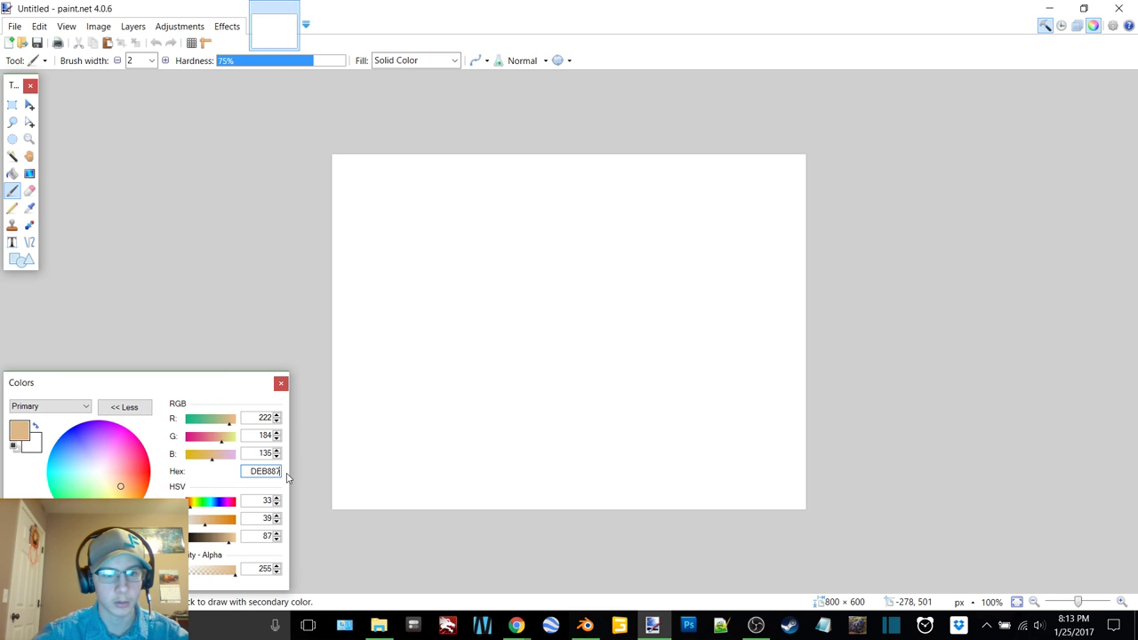
{"action": "left_click", "coordinate": [11, 174]}
{"action": "left_click", "coordinate": [451, 299]}
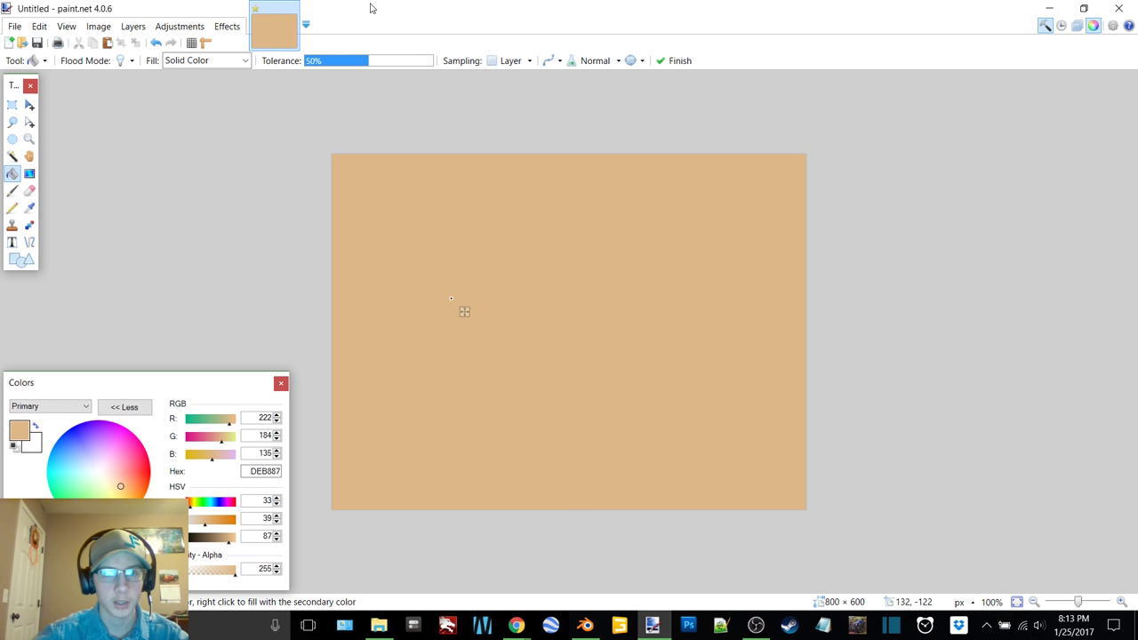
- Create a second 800 × 600 pixel image and copy the tan hex code D2B48C from the Chrome search results
{"action": "key", "text": "ctrl+n"}
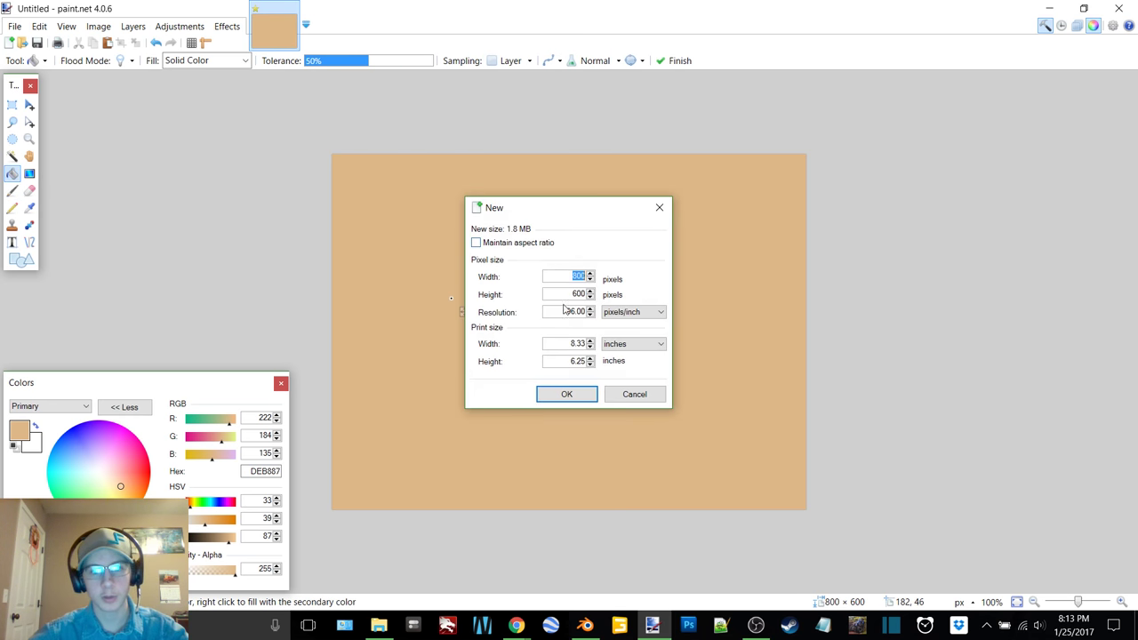
{"action": "left_click", "coordinate": [564, 396]}
{"action": "mouse_move", "coordinate": [515, 625]}
{"action": "left_click", "coordinate": [595, 560]}
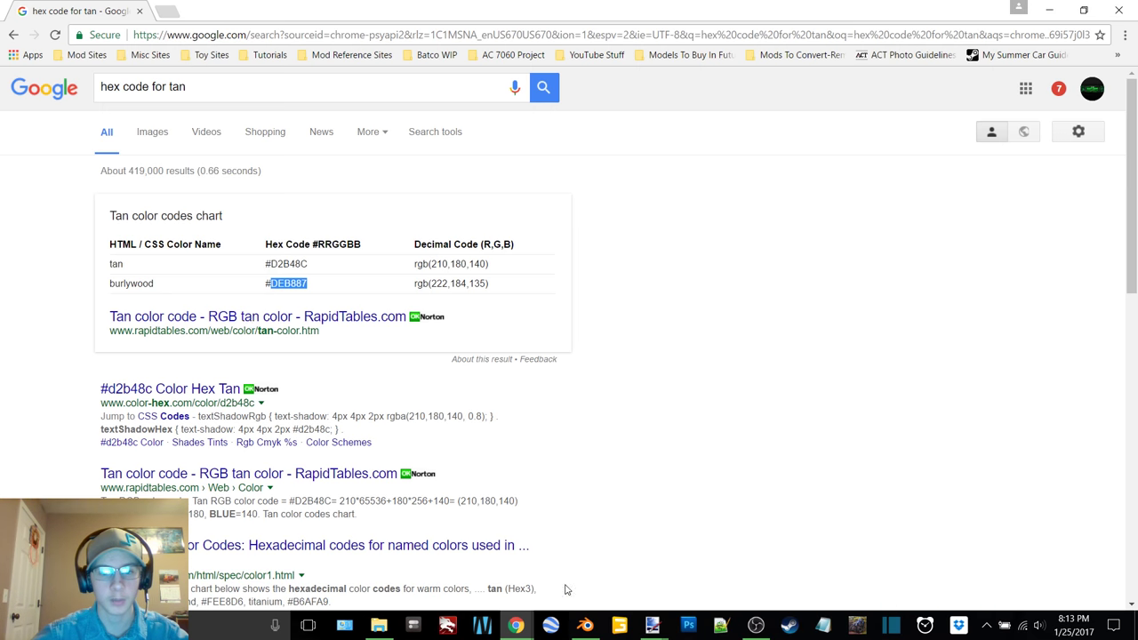
{"action": "left_click_drag", "start_coordinate": [266, 264], "coordinate": [286, 264]}
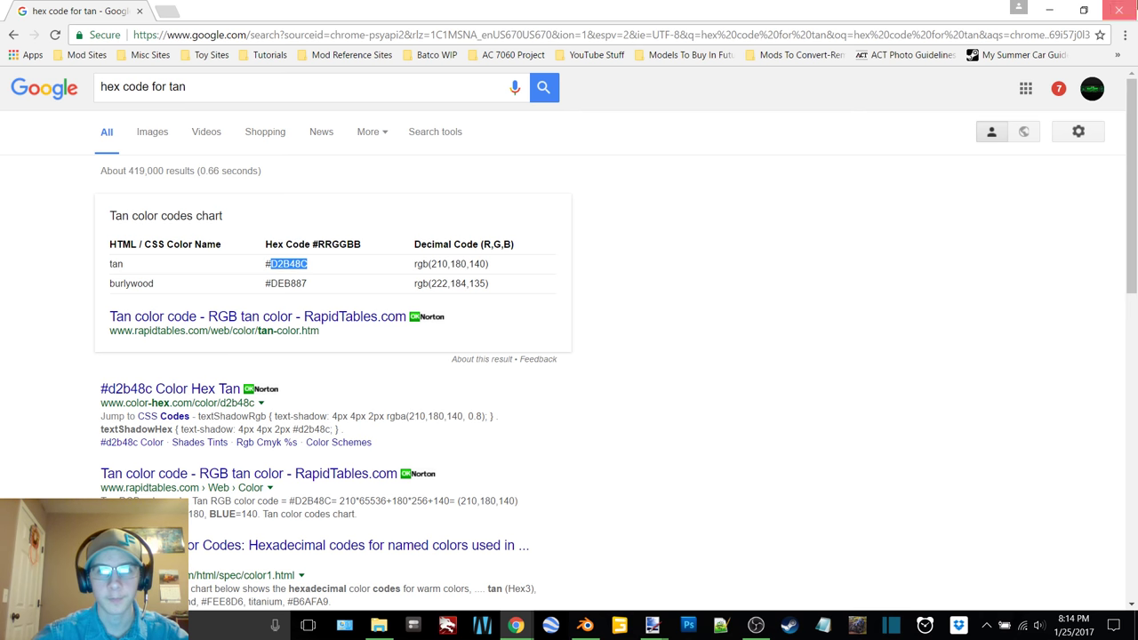
{"action": "key", "text": "alt+Tab"}
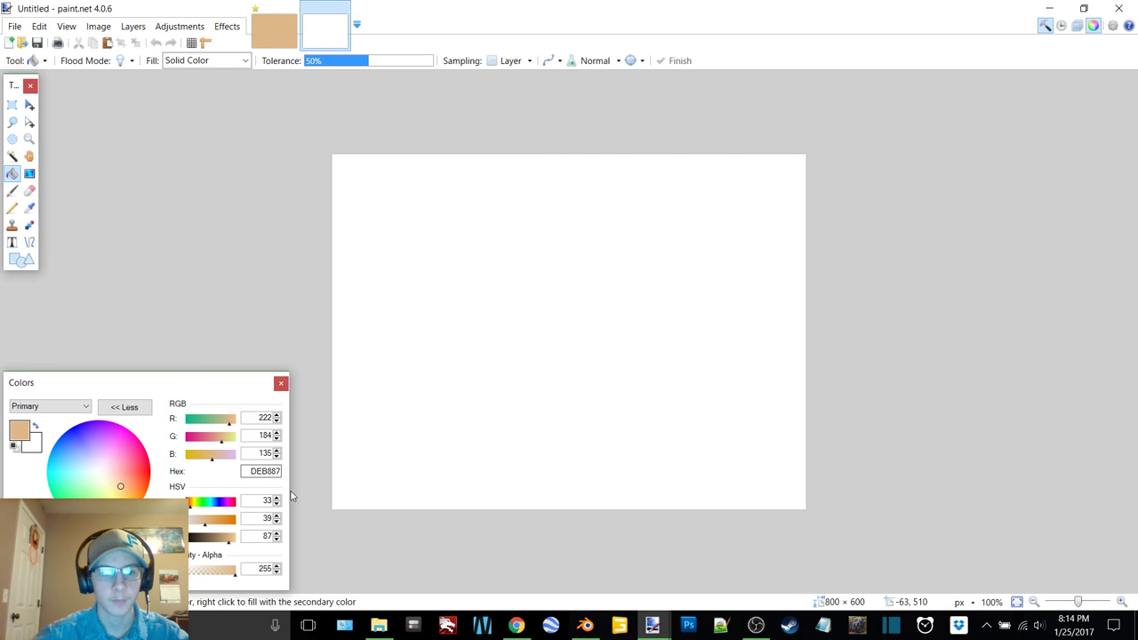
- Set the primary colour to hex D2B48C in paint.net and fill the second image with it
{"action": "left_click_drag", "start_coordinate": [255, 473], "coordinate": [285, 477]}
{"action": "key", "text": "ctrl+c"}
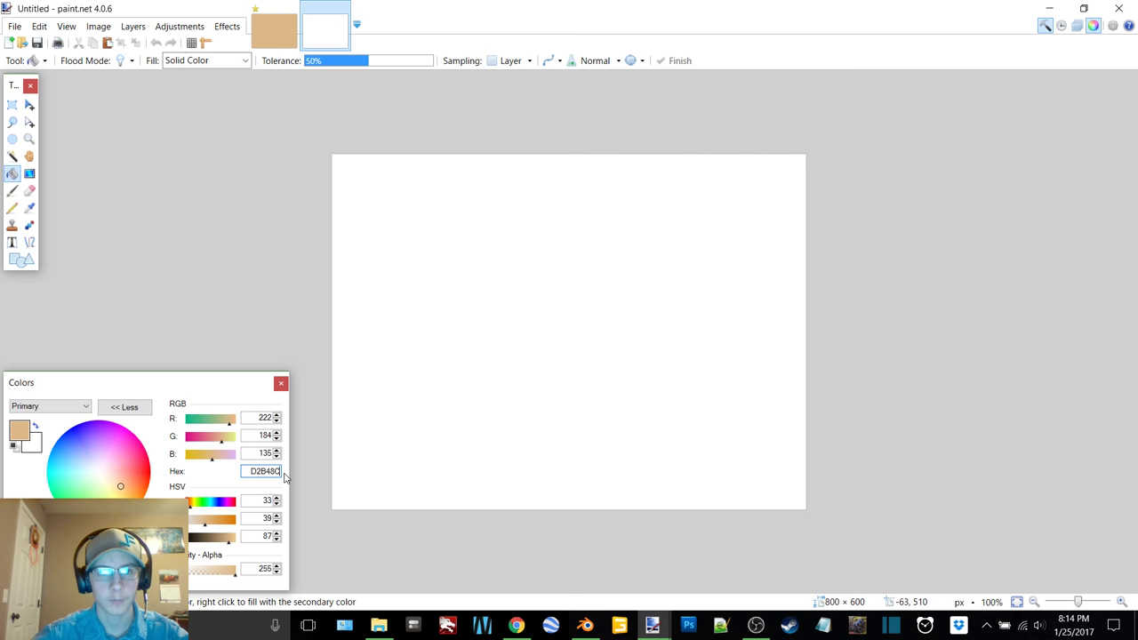
{"action": "key", "text": "Return"}
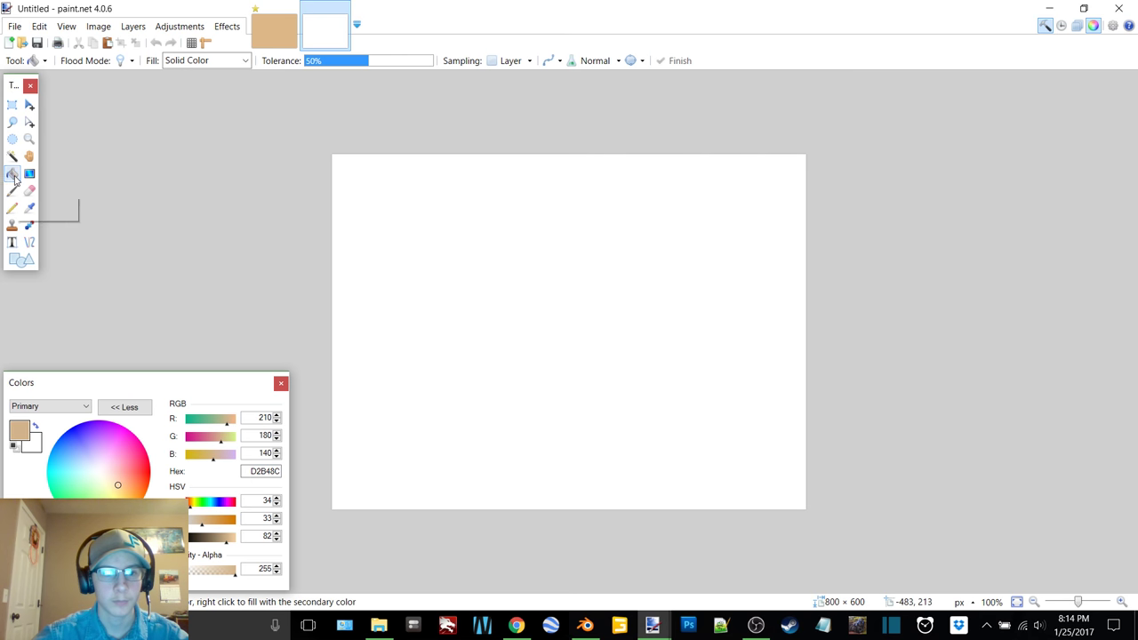
{"action": "left_click", "coordinate": [511, 310]}
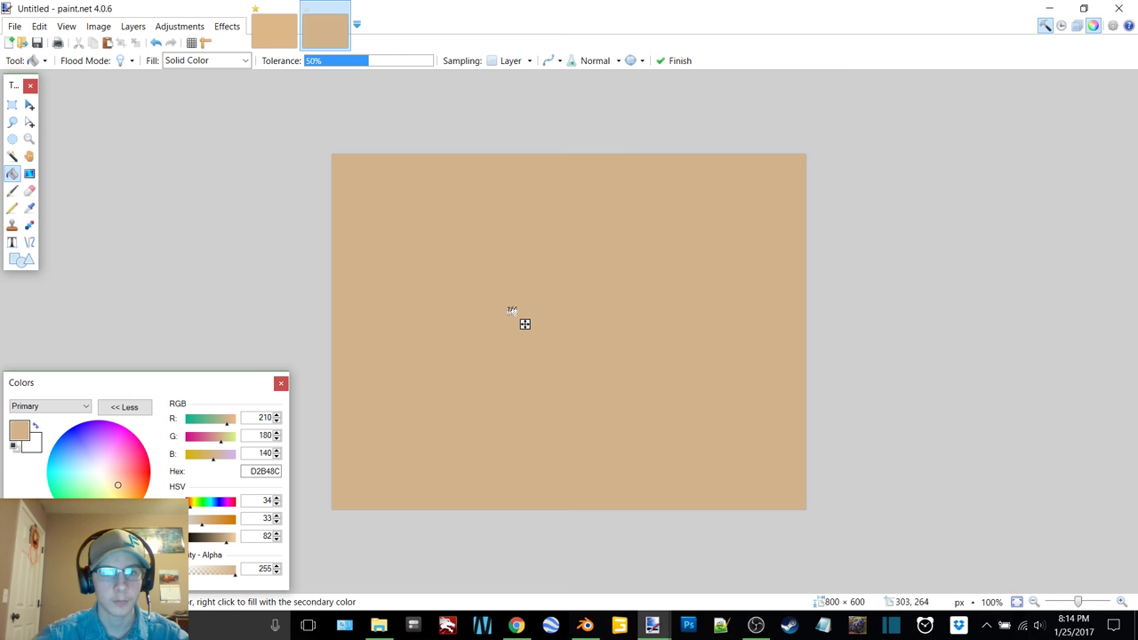
- Compare the two tan colour images by switching back and forth between them
{"action": "left_click", "coordinate": [295, 42]}
{"action": "left_click", "coordinate": [305, 41]}
{"action": "left_click", "coordinate": [295, 39]}
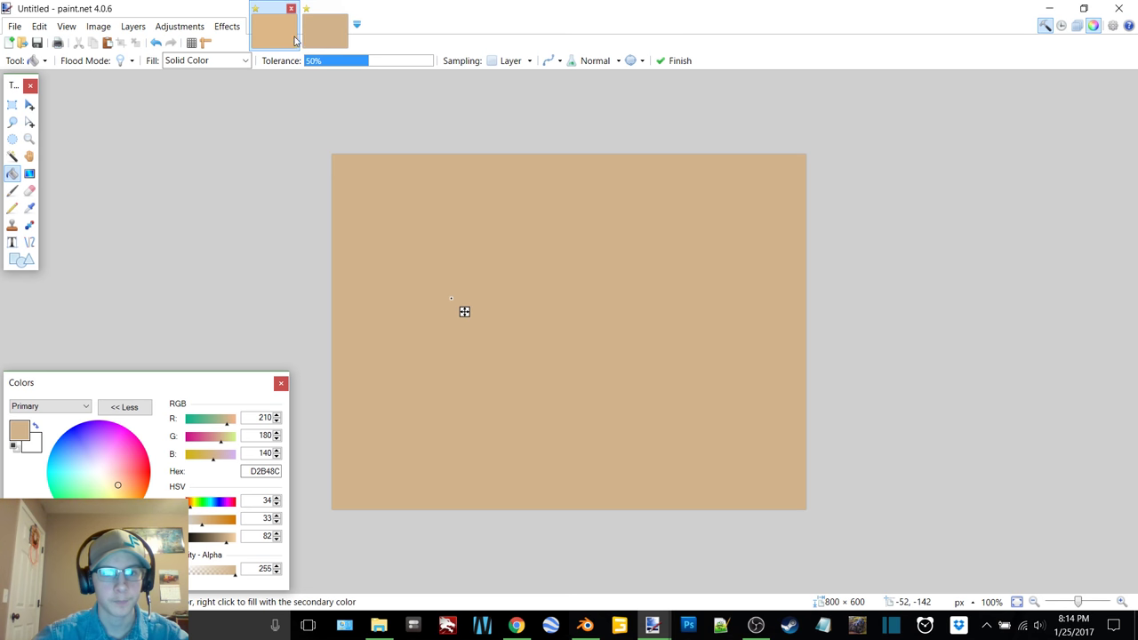
{"action": "left_click", "coordinate": [305, 38]}
{"action": "left_click", "coordinate": [294, 36]}
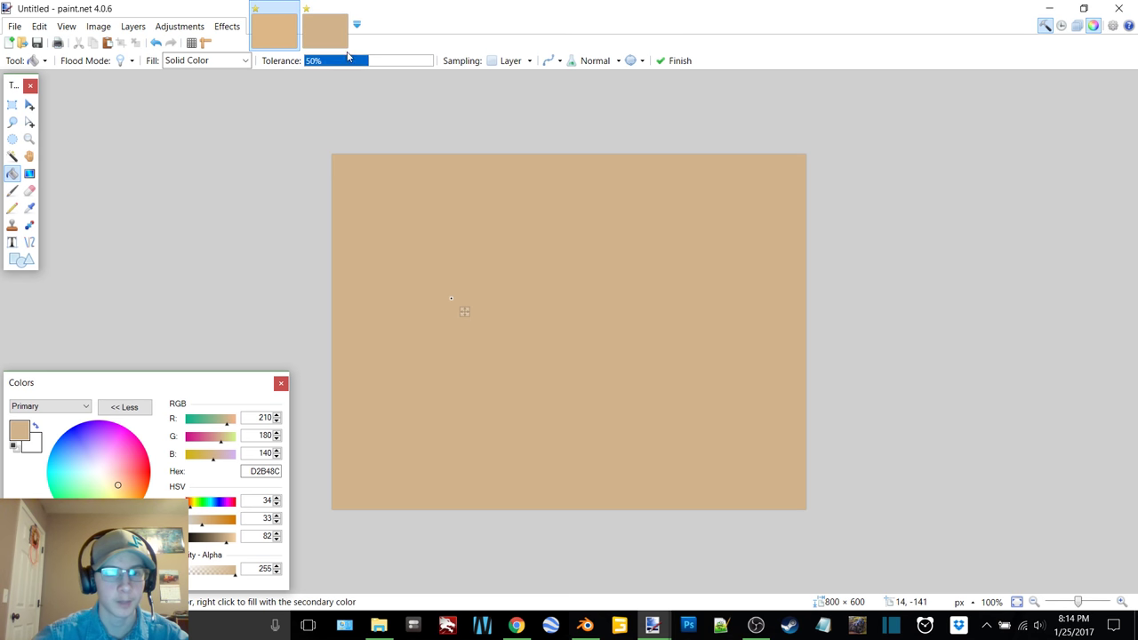
{"action": "left_click", "coordinate": [320, 40]}
{"action": "left_click", "coordinate": [284, 36]}
{"action": "left_click", "coordinate": [320, 40]}
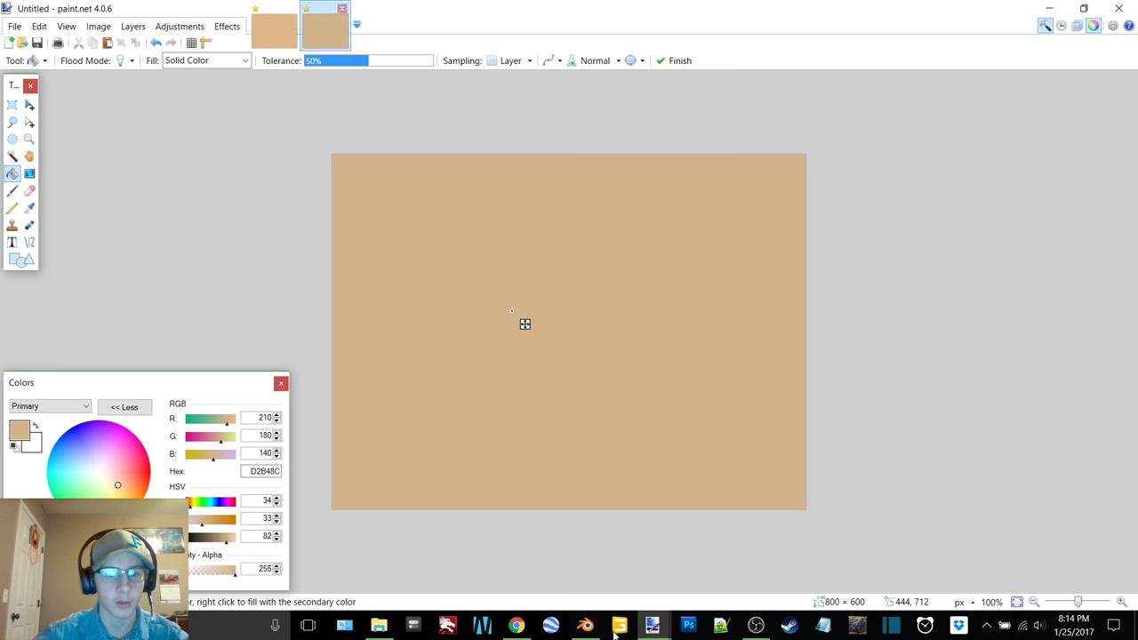
- Open a maximized new Chrome window and repeat the search for "hex code for tan"
{"action": "right_click", "coordinate": [522, 625]}
{"action": "left_click", "coordinate": [531, 540]}
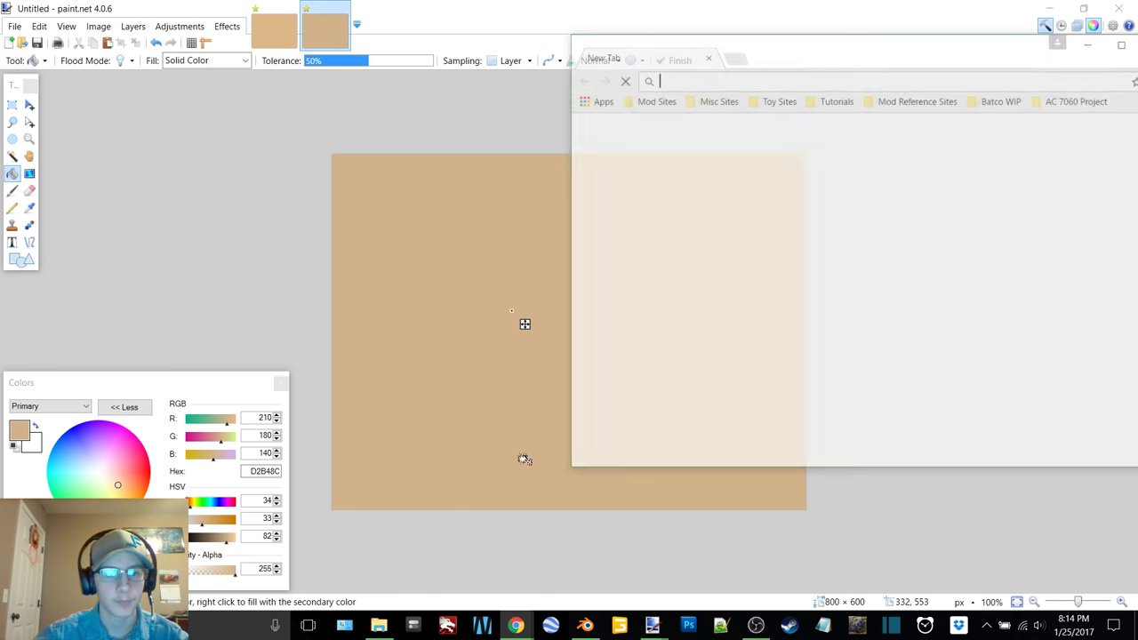
{"action": "left_click", "coordinate": [1125, 41]}
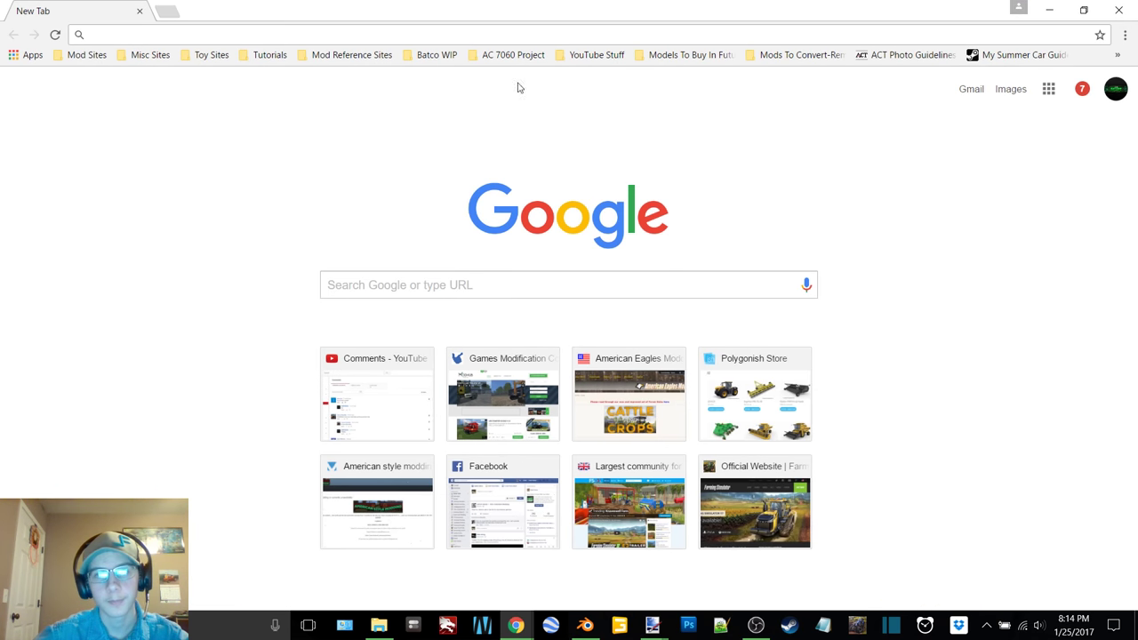
{"action": "type", "text": "h"}
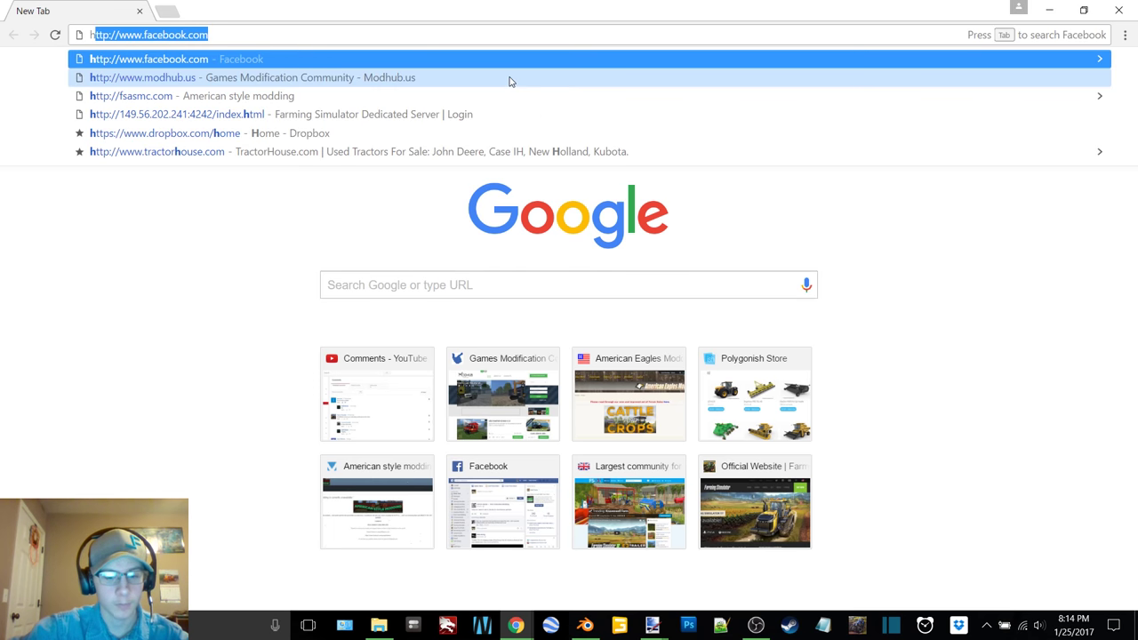
{"action": "type", "text": "ex"}
{"action": "left_click", "coordinate": [510, 79]}
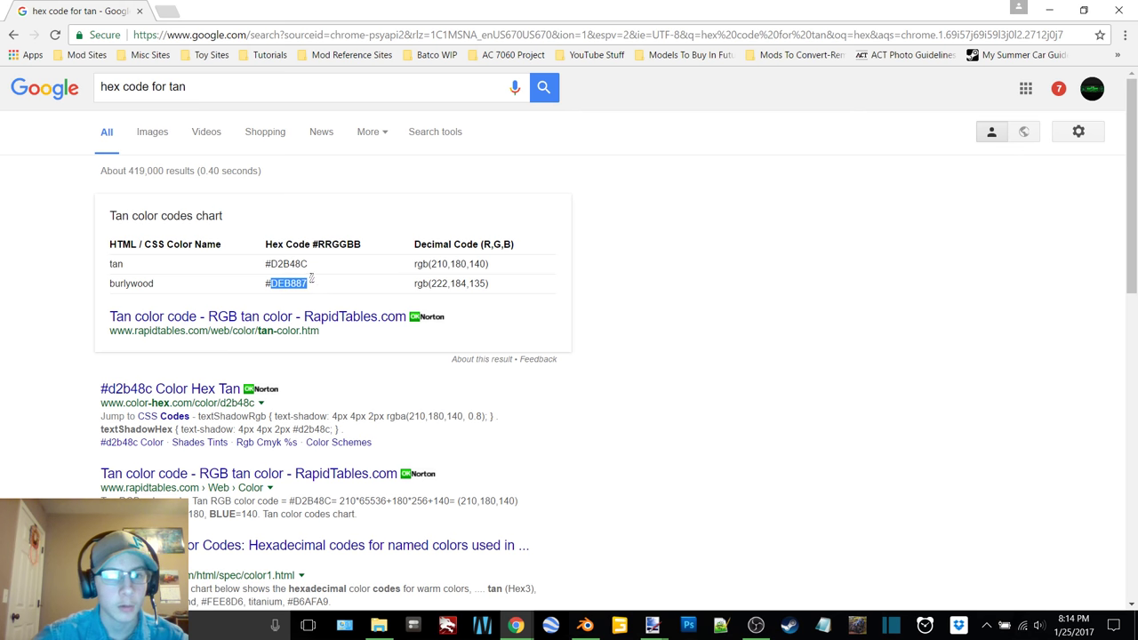
- Select the current hex value in paint.net for replacement and copy the burlywood code DEB887 from the Chrome results
{"action": "left_click", "coordinate": [516, 625]}
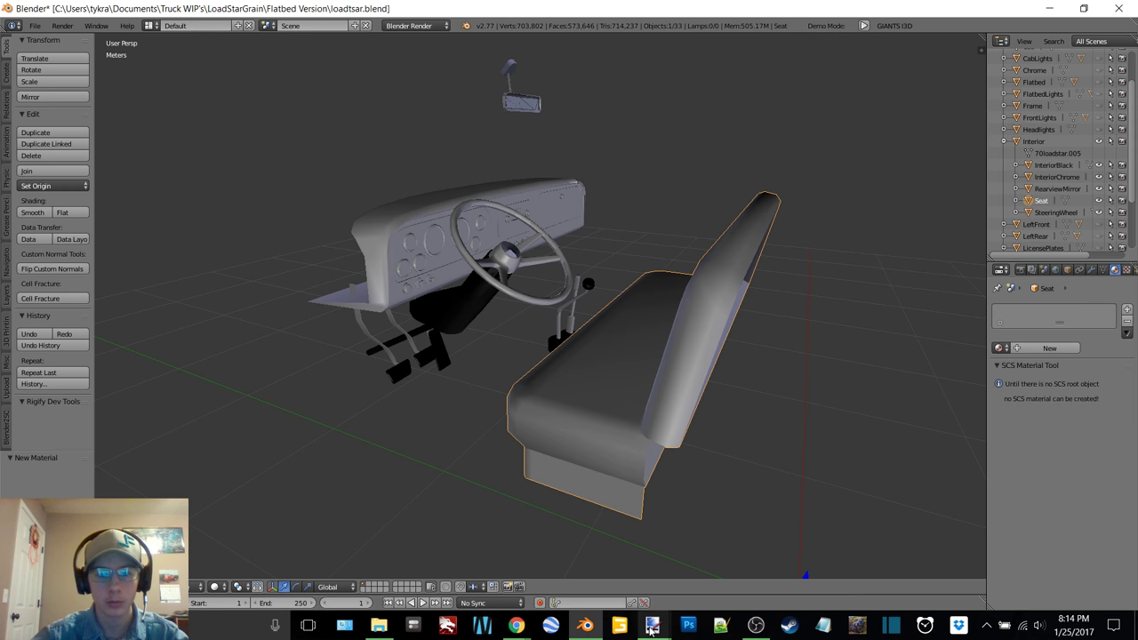
{"action": "mouse_move", "coordinate": [653, 625]}
{"action": "left_click", "coordinate": [555, 564]}
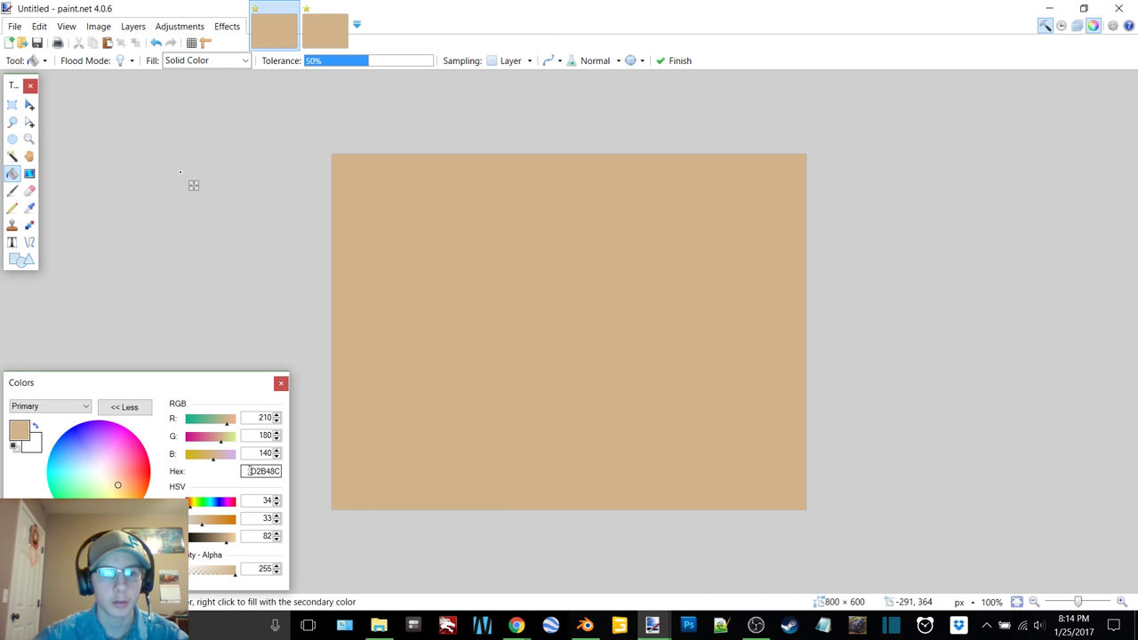
{"action": "left_click_drag", "start_coordinate": [250, 471], "coordinate": [291, 472]}
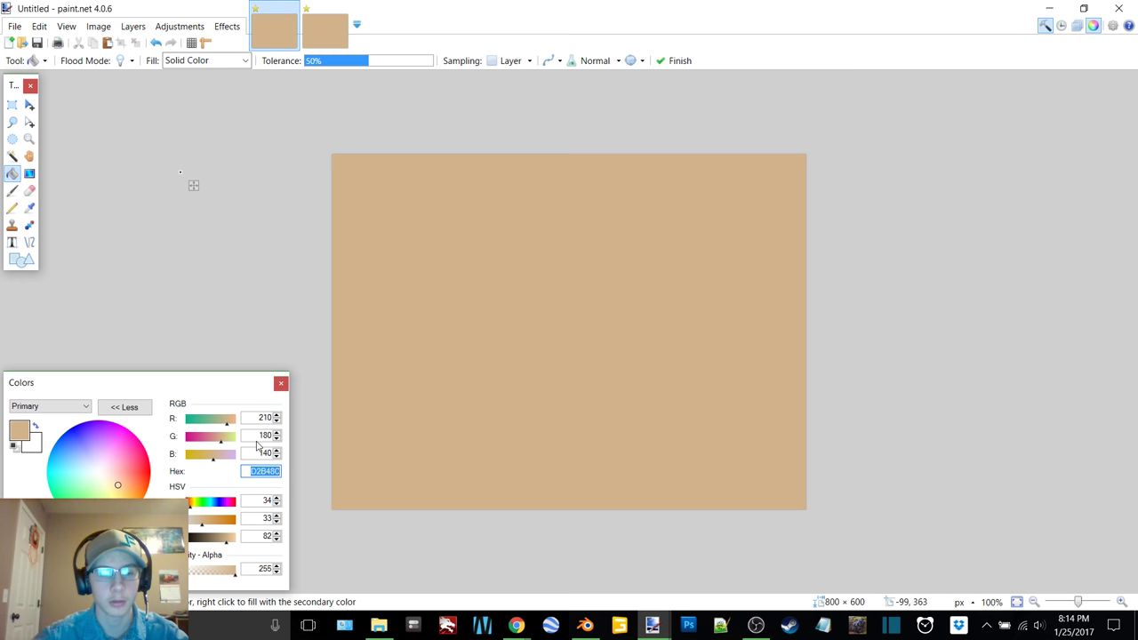
{"action": "mouse_move", "coordinate": [521, 636]}
{"action": "left_click", "coordinate": [600, 569]}
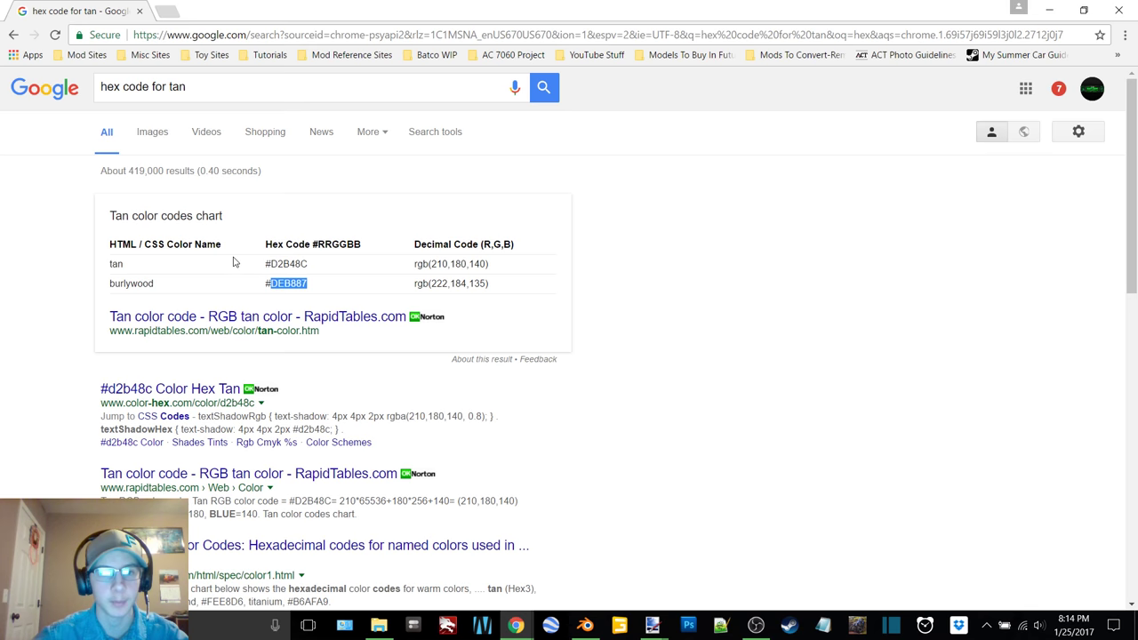
{"action": "right_click", "coordinate": [299, 282]}
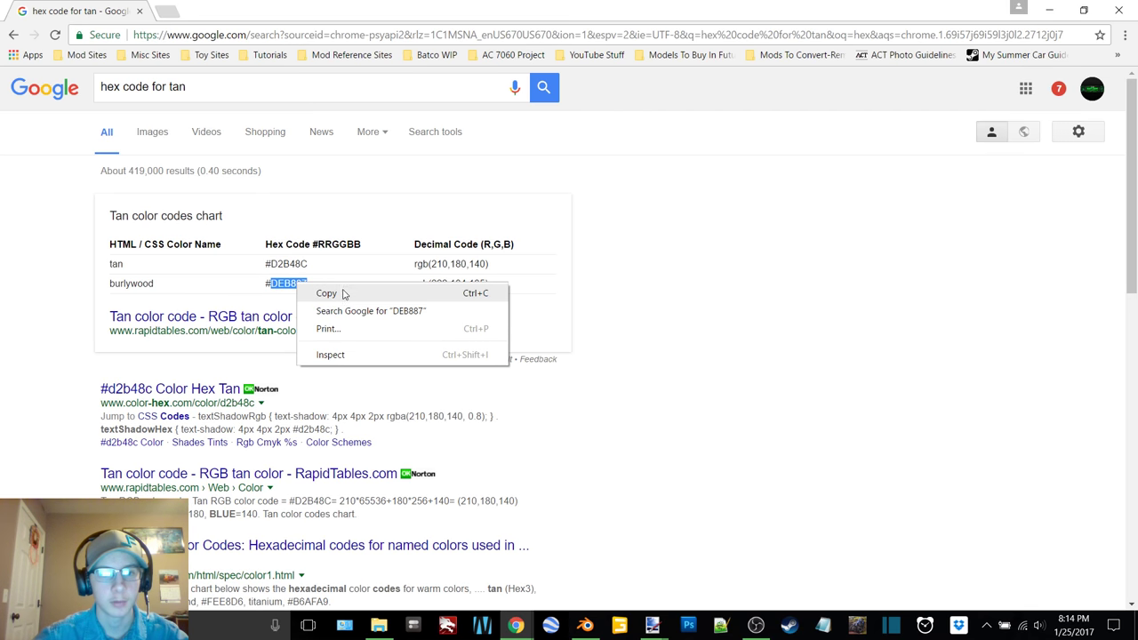
{"action": "left_click", "coordinate": [330, 292]}
- Set paint.net's primary colour to hex DEB887, refill the first image with it and switch to the second image
{"action": "mouse_move", "coordinate": [653, 628]}
{"action": "left_click", "coordinate": [593, 563]}
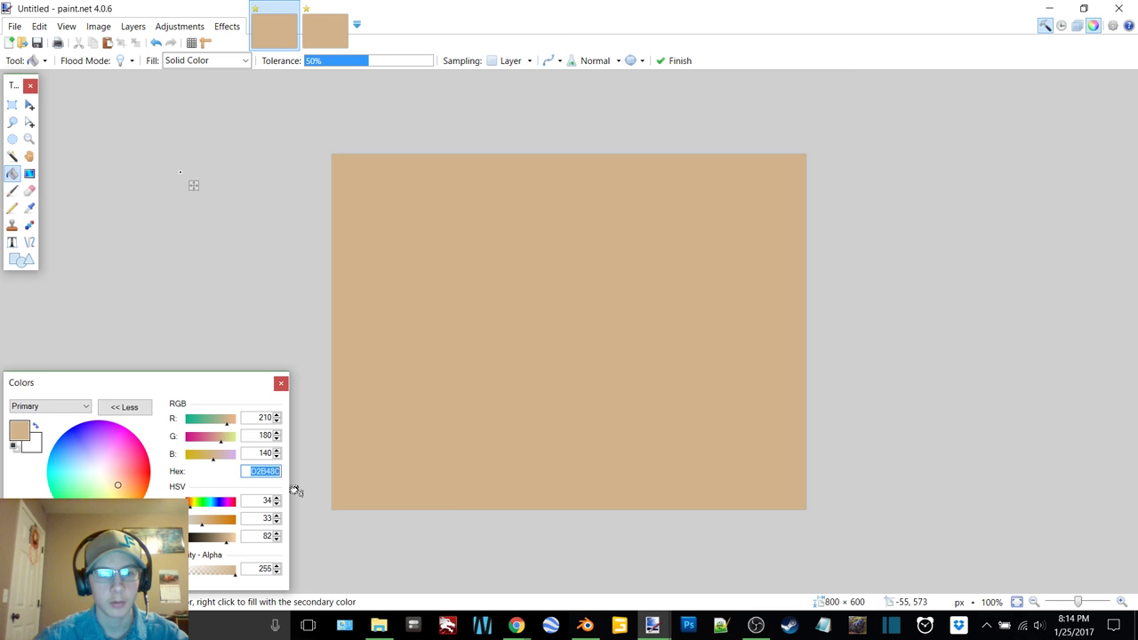
{"action": "right_click", "coordinate": [258, 471]}
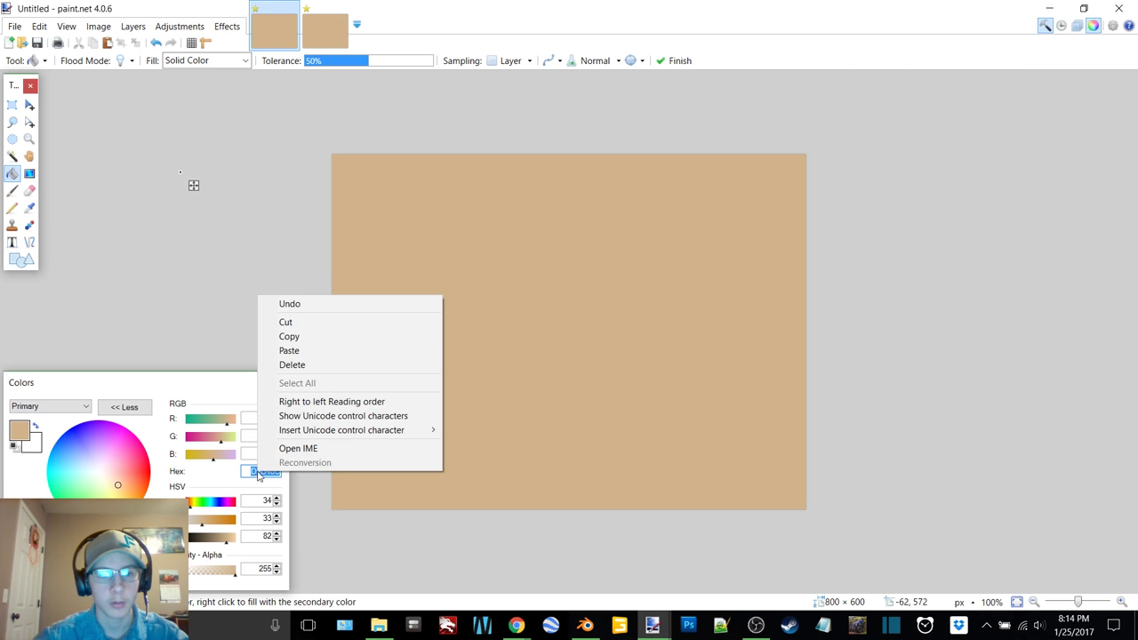
{"action": "left_click", "coordinate": [298, 351]}
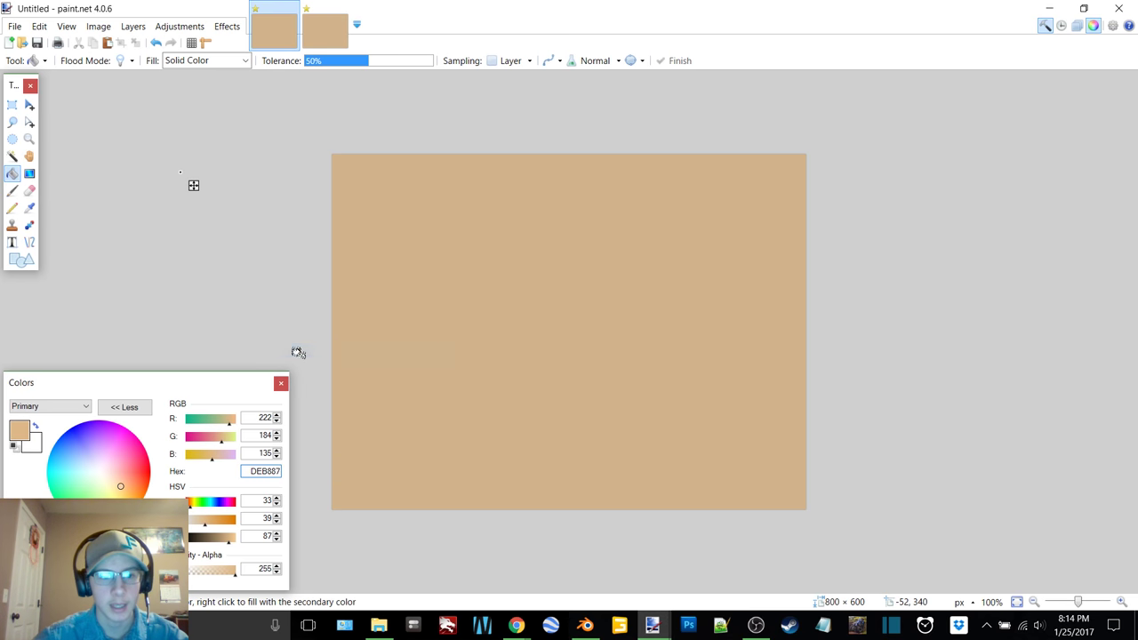
{"action": "left_click", "coordinate": [455, 304]}
{"action": "left_click", "coordinate": [321, 48]}
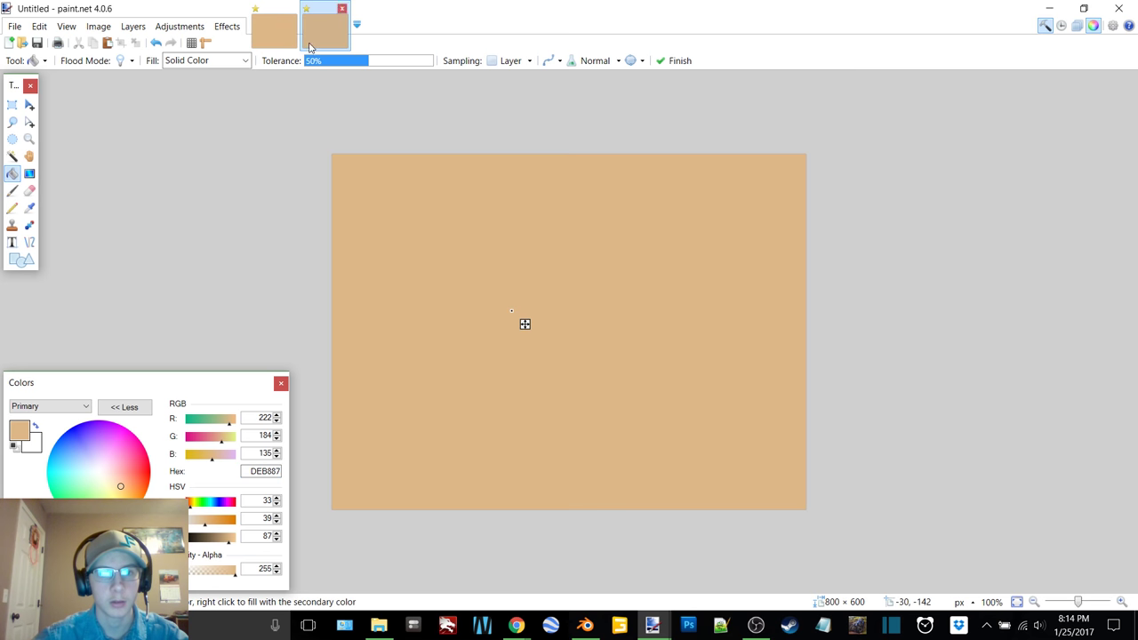
- Compare the tan fills of the two open paint.net images again and check the primary colour's hex value
{"action": "left_click", "coordinate": [296, 42]}
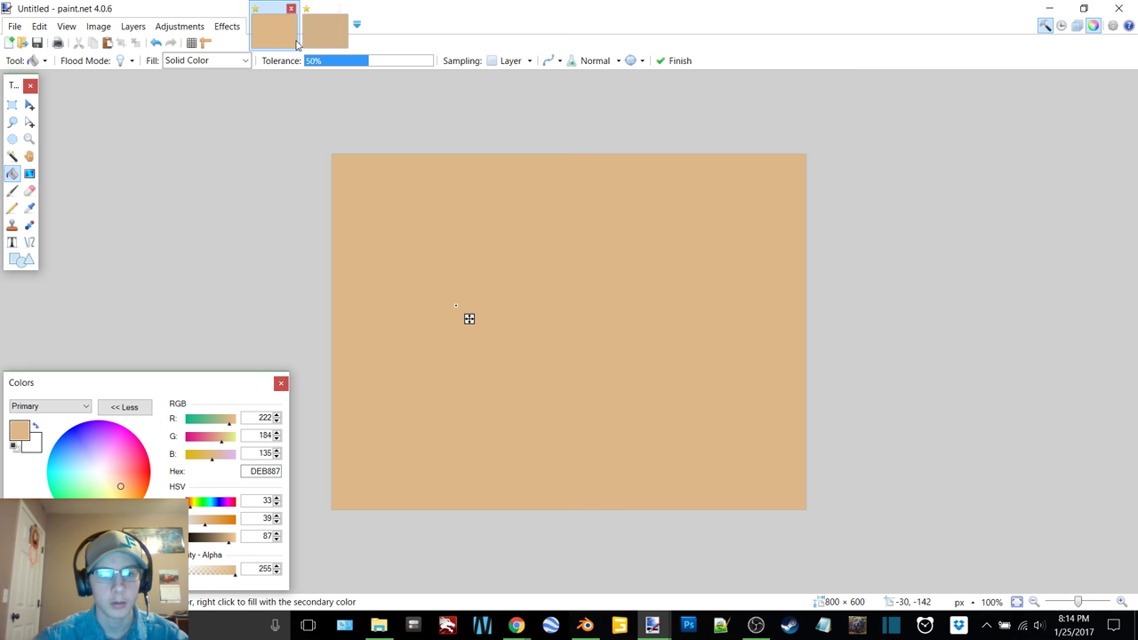
{"action": "left_click", "coordinate": [333, 44]}
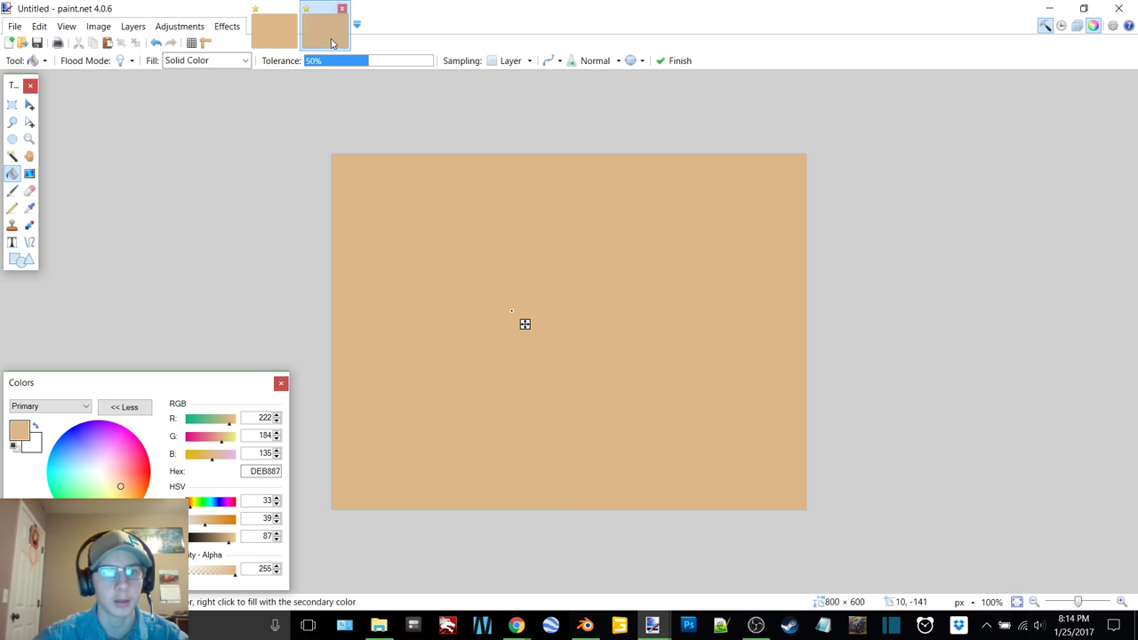
{"action": "left_click", "coordinate": [11, 156]}
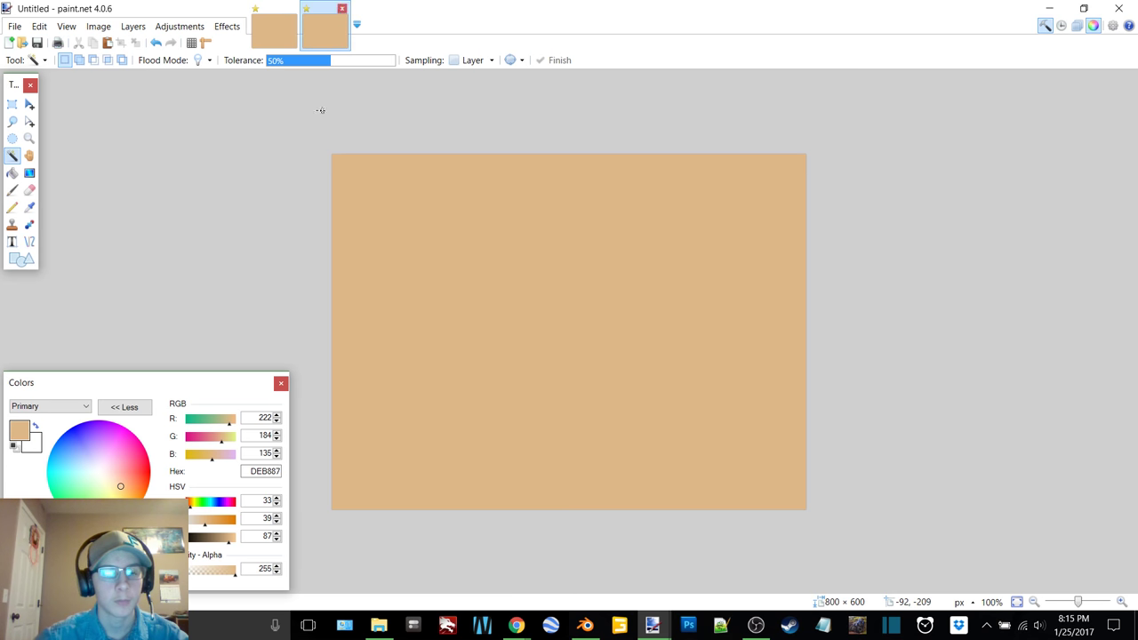
{"action": "key", "text": "f"}
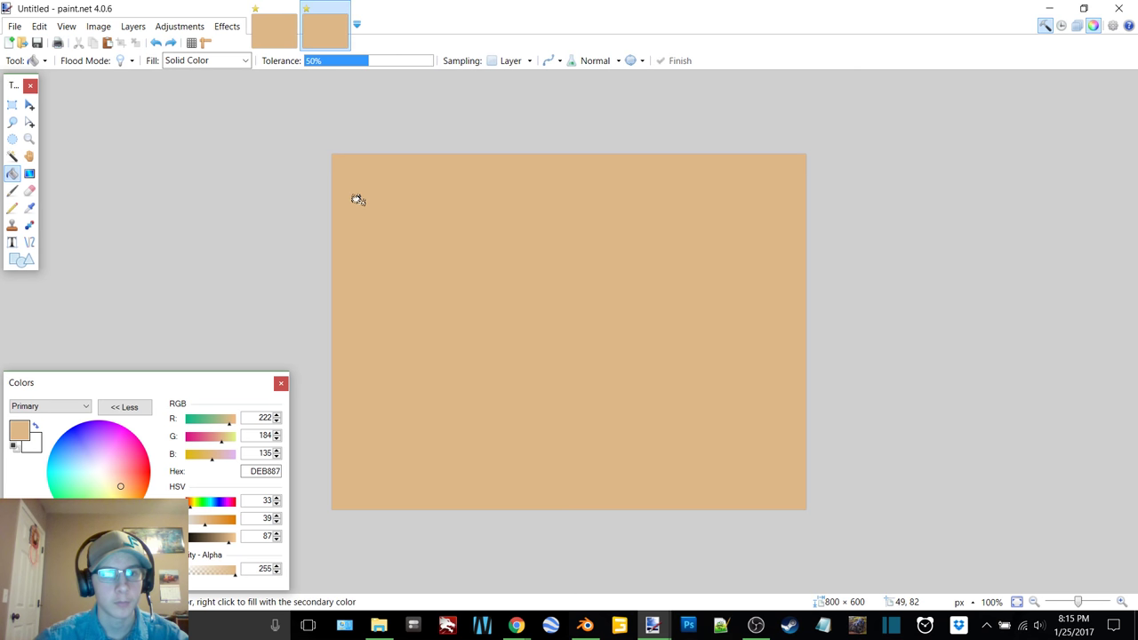
{"action": "left_click", "coordinate": [284, 30]}
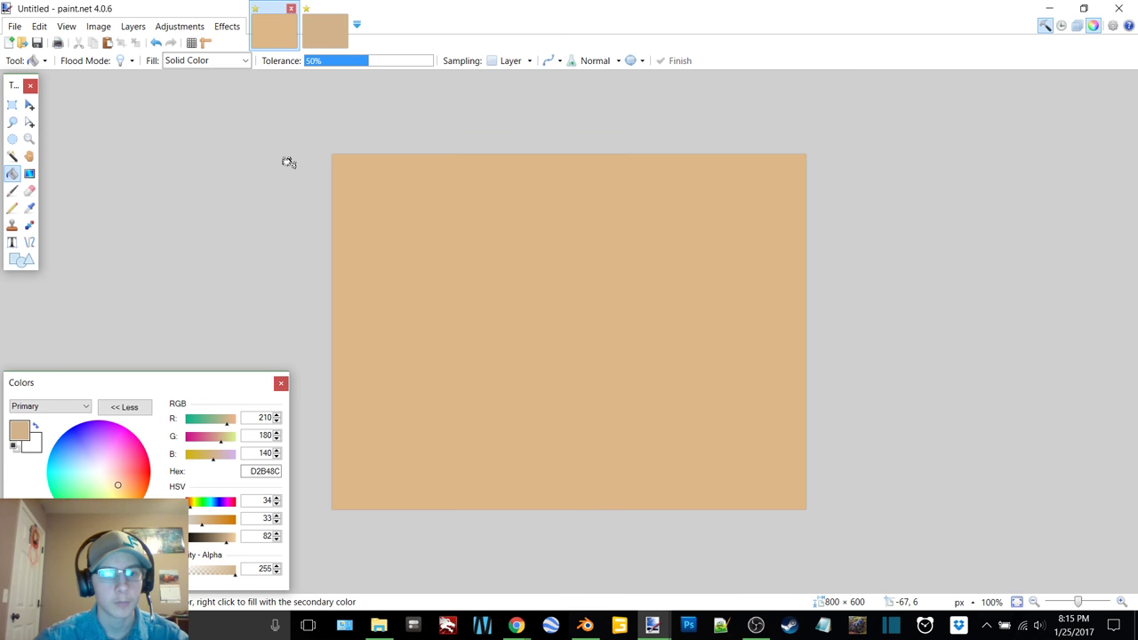
{"action": "left_click", "coordinate": [13, 138]}
{"action": "left_click_drag", "start_coordinate": [246, 471], "coordinate": [290, 472]}
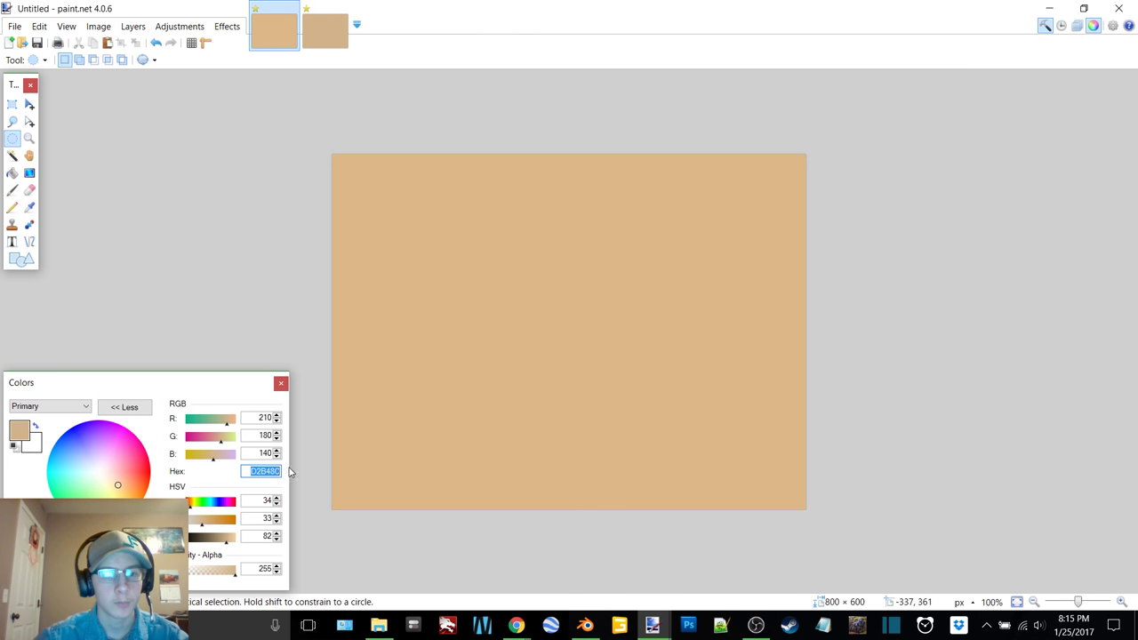
{"action": "left_click", "coordinate": [322, 43]}
{"action": "left_click", "coordinate": [275, 40]}
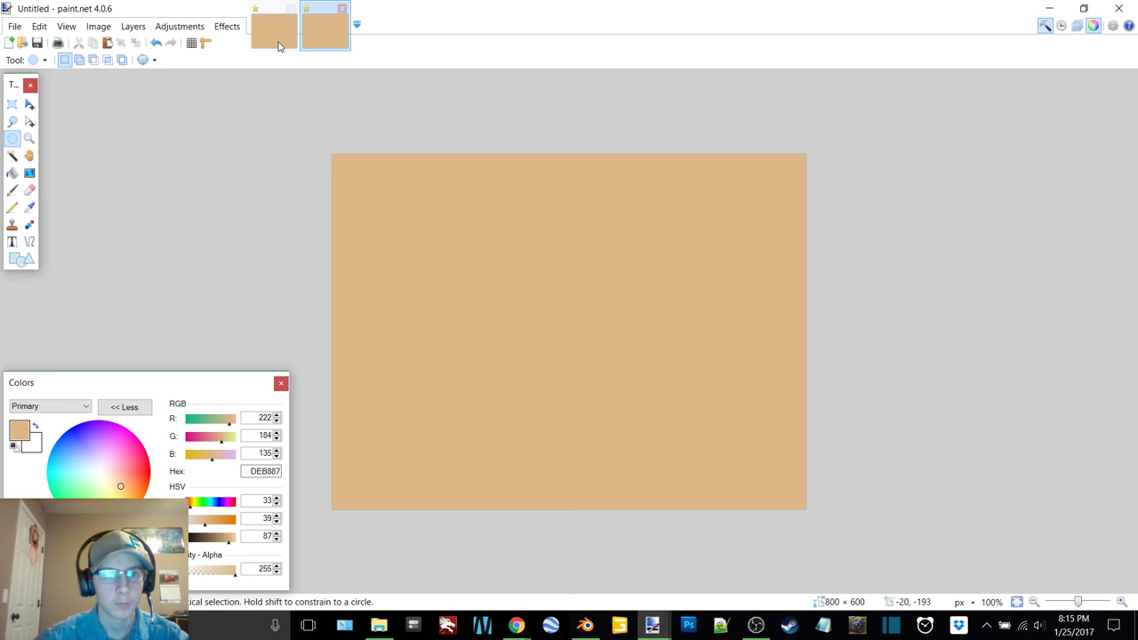
- Close paint.net without saving the images and copy the tan hex code D2B48C from the Chrome results
{"action": "left_click", "coordinate": [1118, 8]}
{"action": "left_click", "coordinate": [500, 365]}
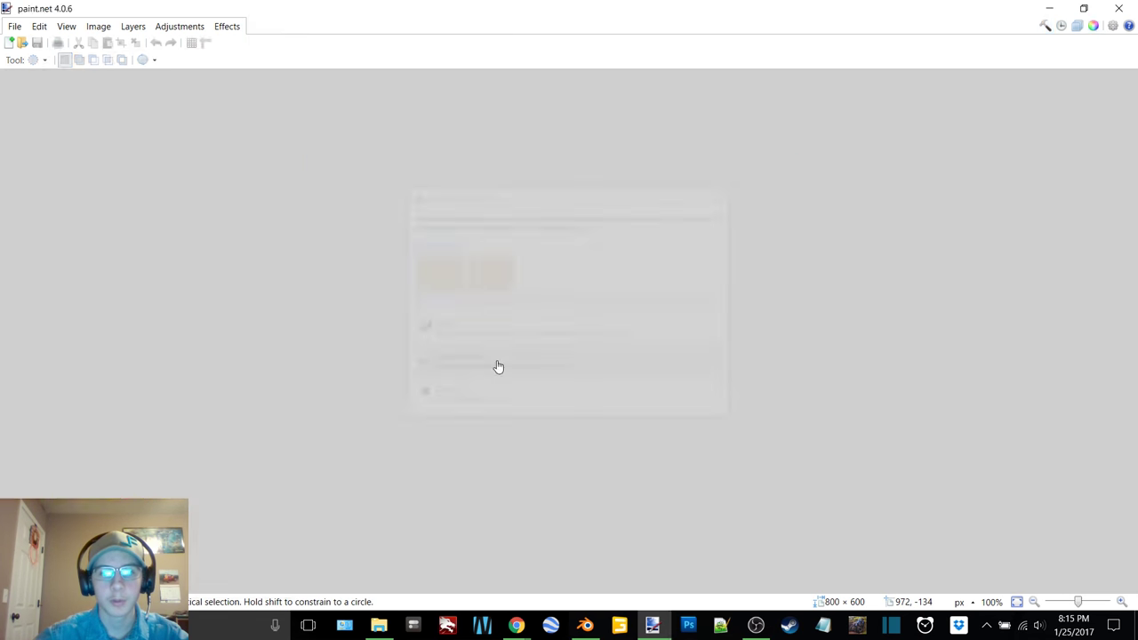
{"action": "left_click_drag", "start_coordinate": [271, 265], "coordinate": [315, 277]}
{"action": "key", "text": "ctrl+c"}
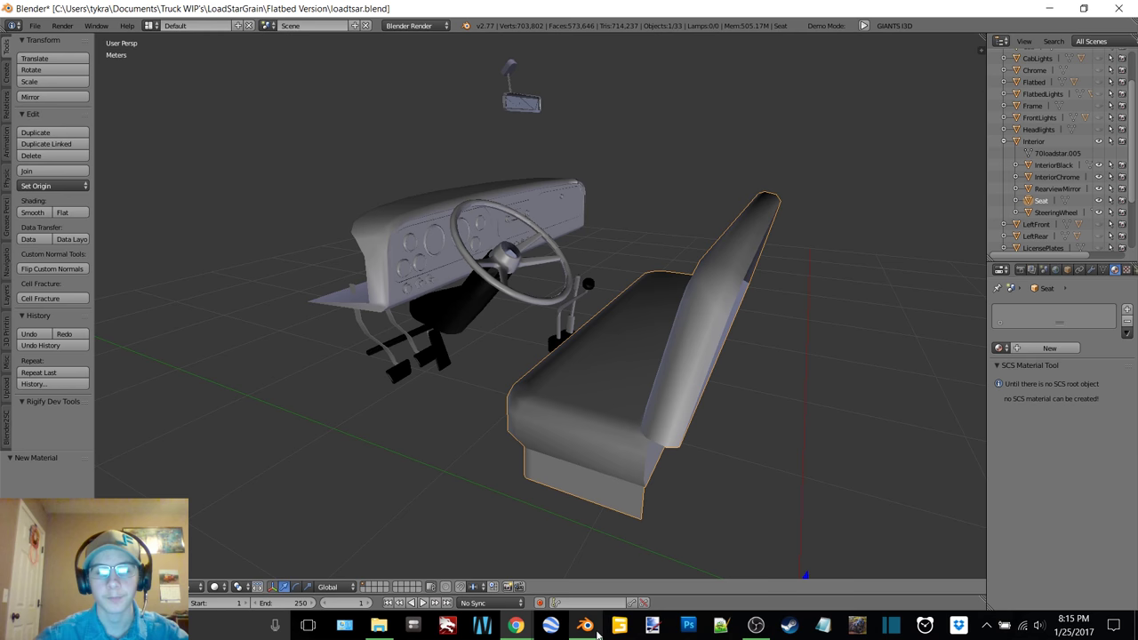
- In Blender, give the seat a new material named Seat and set its diffuse colour to hex D2B48C
{"action": "left_click", "coordinate": [585, 625]}
{"action": "left_click", "coordinate": [1048, 348]}
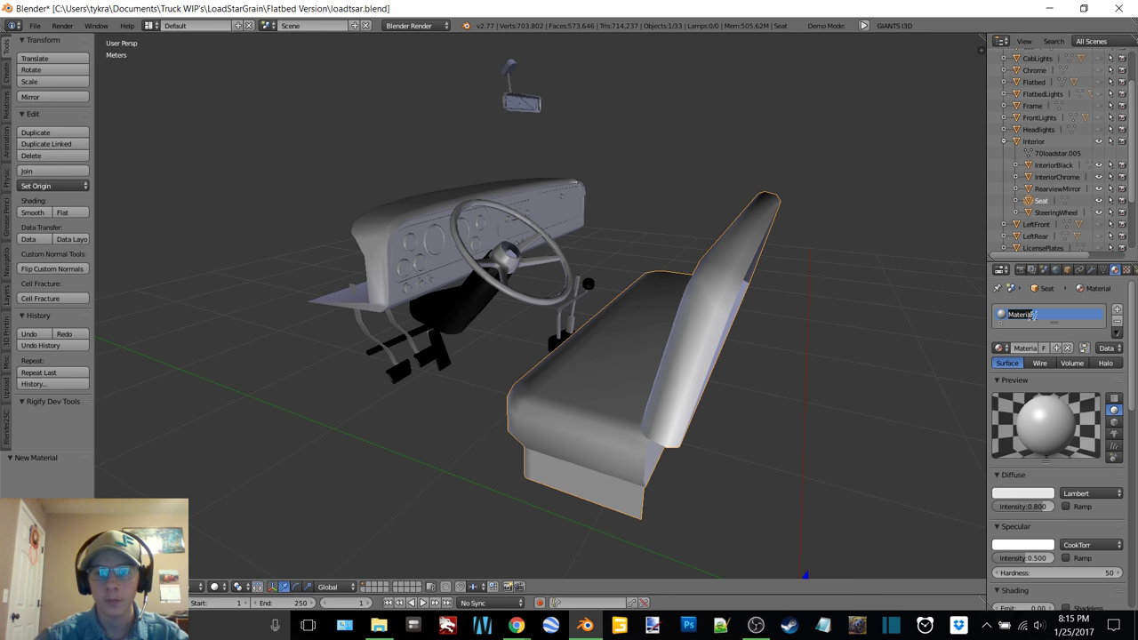
{"action": "type", "text": "Seat"}
{"action": "key", "text": "Return"}
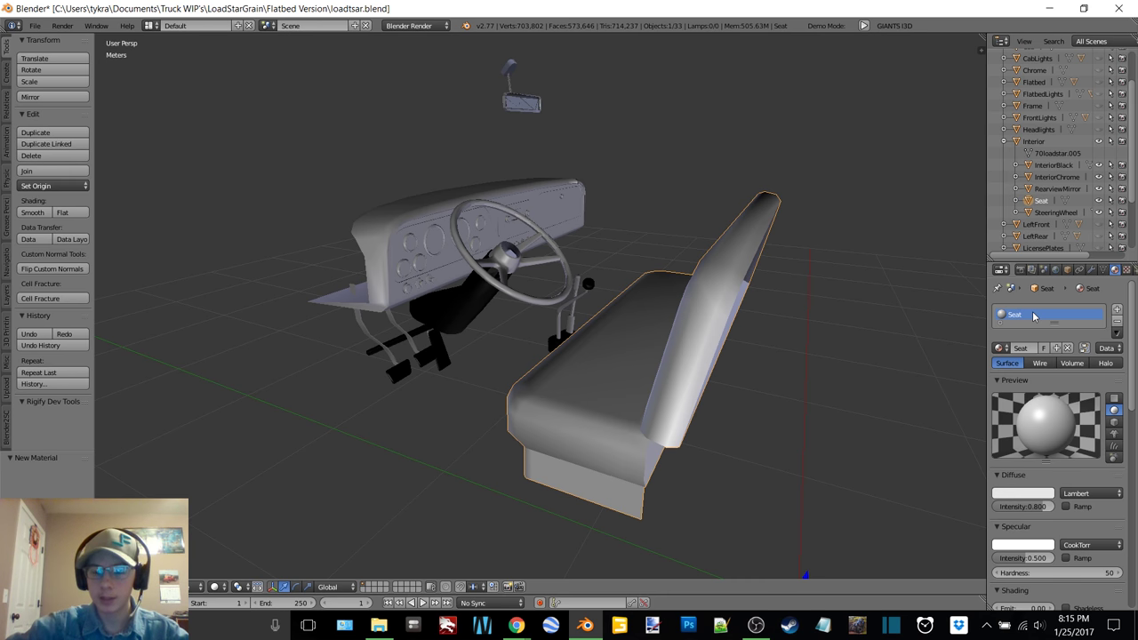
{"action": "left_click", "coordinate": [1020, 491]}
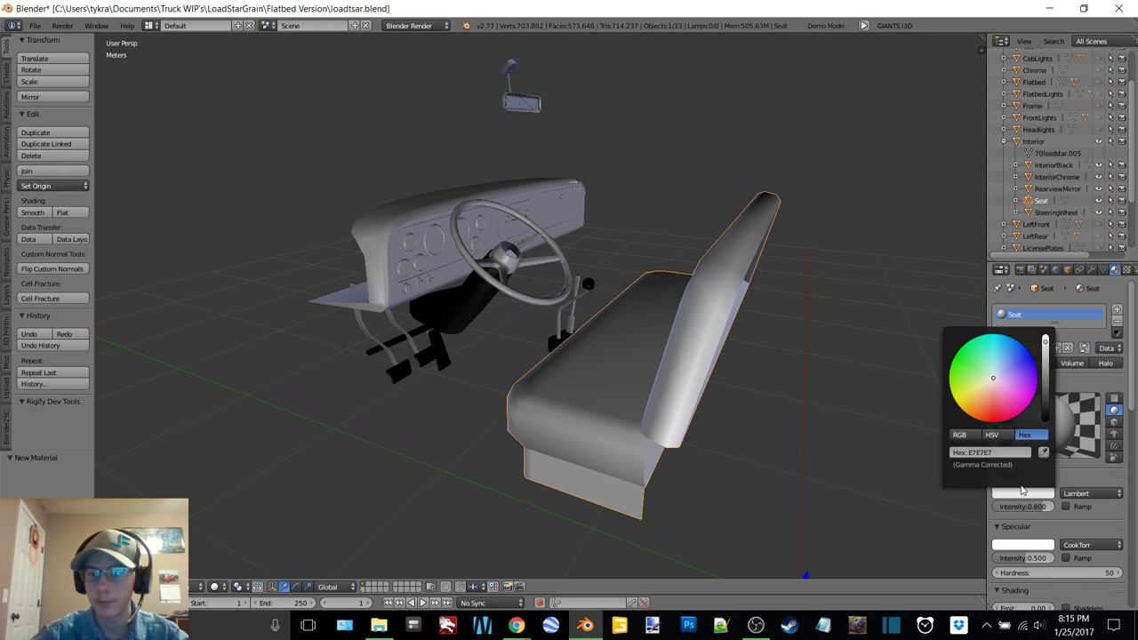
{"action": "key", "text": "ctrl+v"}
{"action": "key", "text": "Return"}
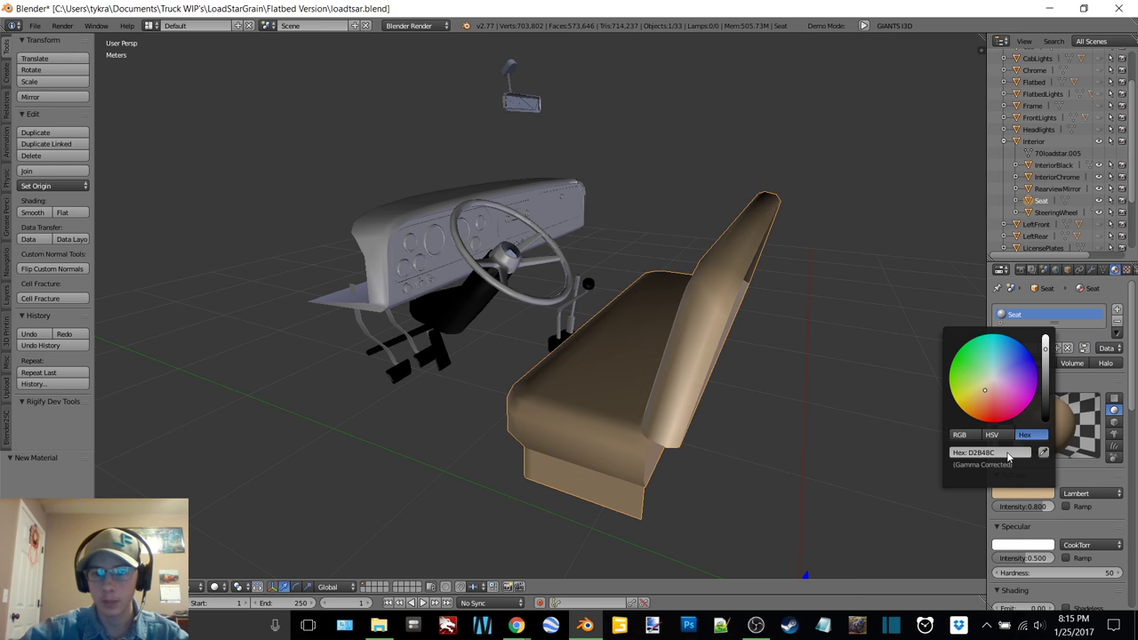
- Select the steering wheel in the viewport, and search Google Images in Chrome for "loadstar interior"
{"action": "right_click", "coordinate": [521, 303]}
{"action": "middle_click_drag", "start_coordinate": [521, 302], "coordinate": [463, 304]}
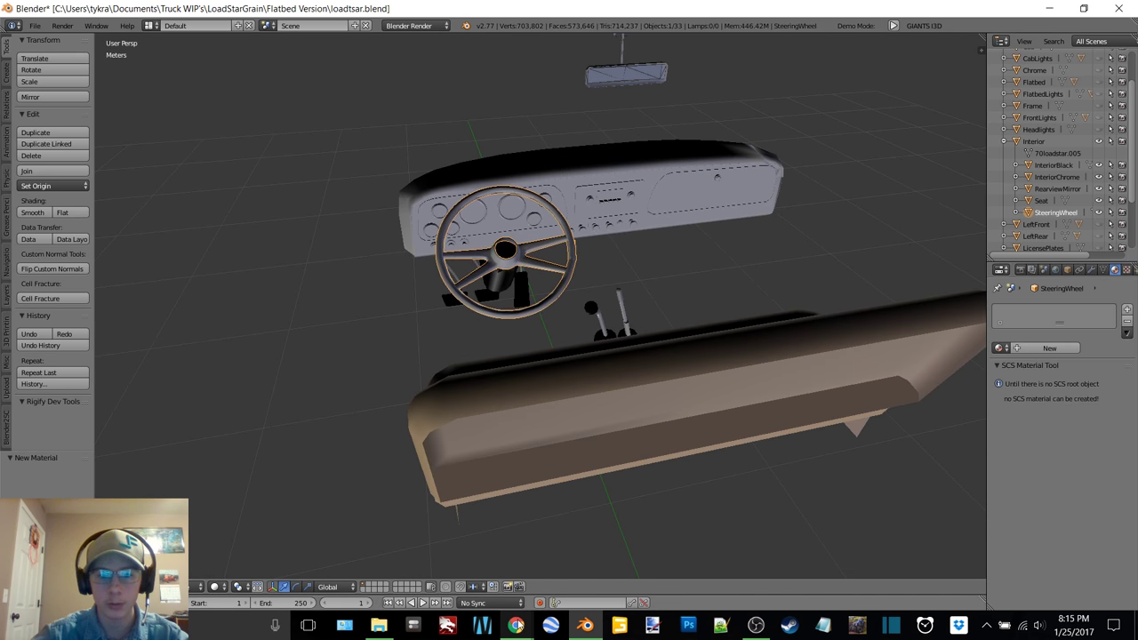
{"action": "mouse_move", "coordinate": [515, 625]}
{"action": "left_click", "coordinate": [596, 569]}
{"action": "triple_click", "coordinate": [221, 81]}
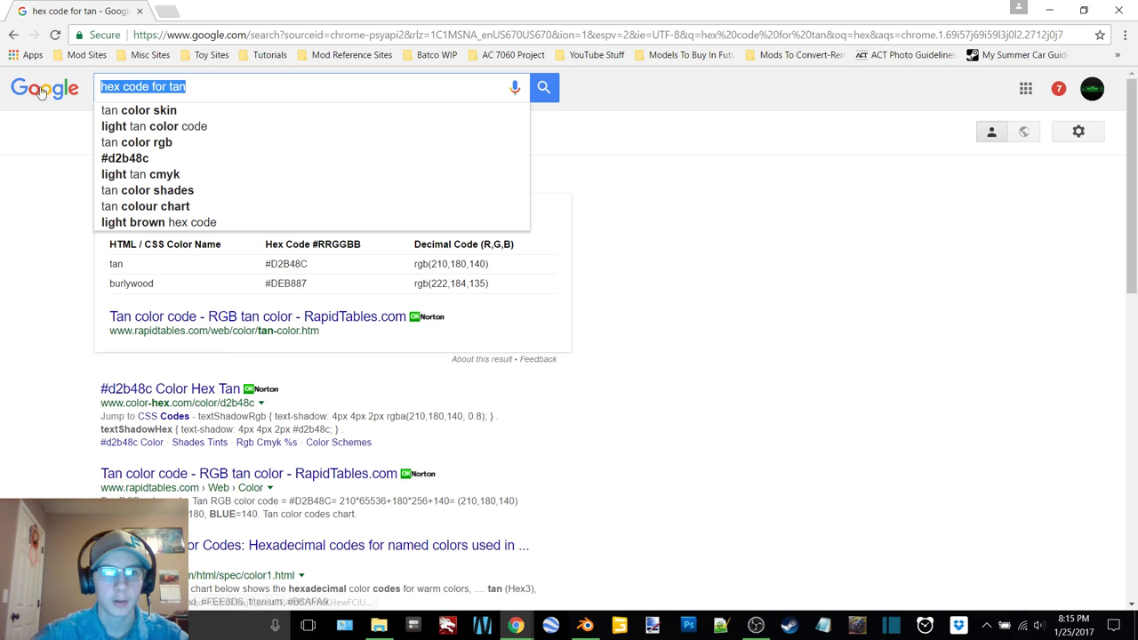
{"action": "type", "text": "loadsta"}
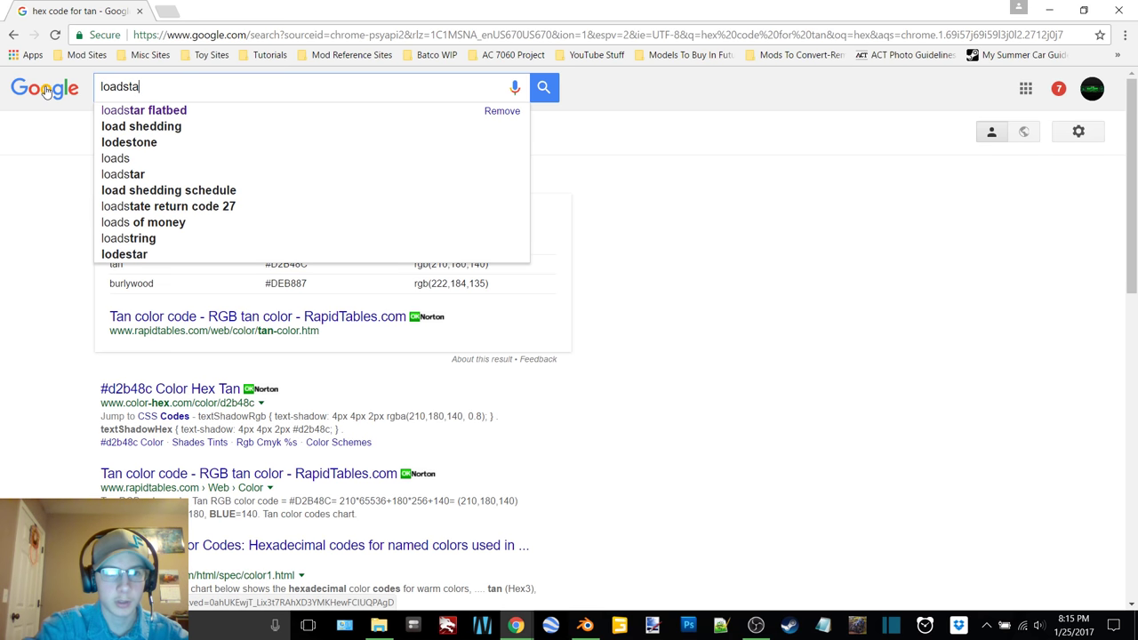
{"action": "type", "text": "r steeri"}
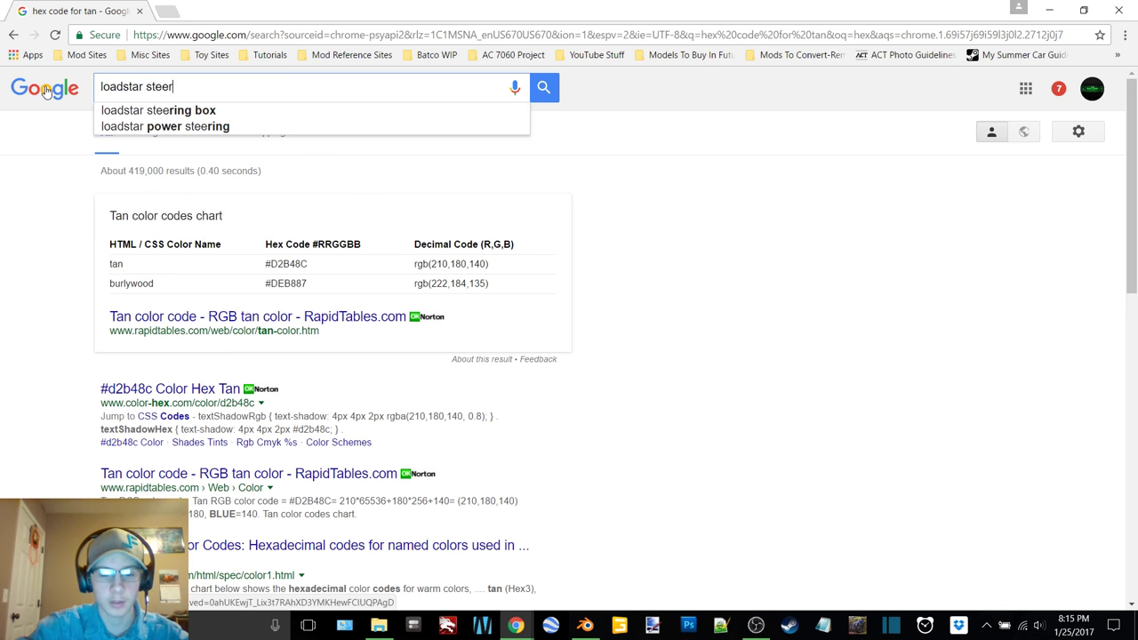
{"action": "key", "text": "BackSpace"}
{"action": "key", "text": "BackSpace"}
{"action": "key", "text": "BackSpace"}
{"action": "key", "text": "BackSpace"}
{"action": "key", "text": "BackSpace"}
{"action": "key", "text": "BackSpace"}
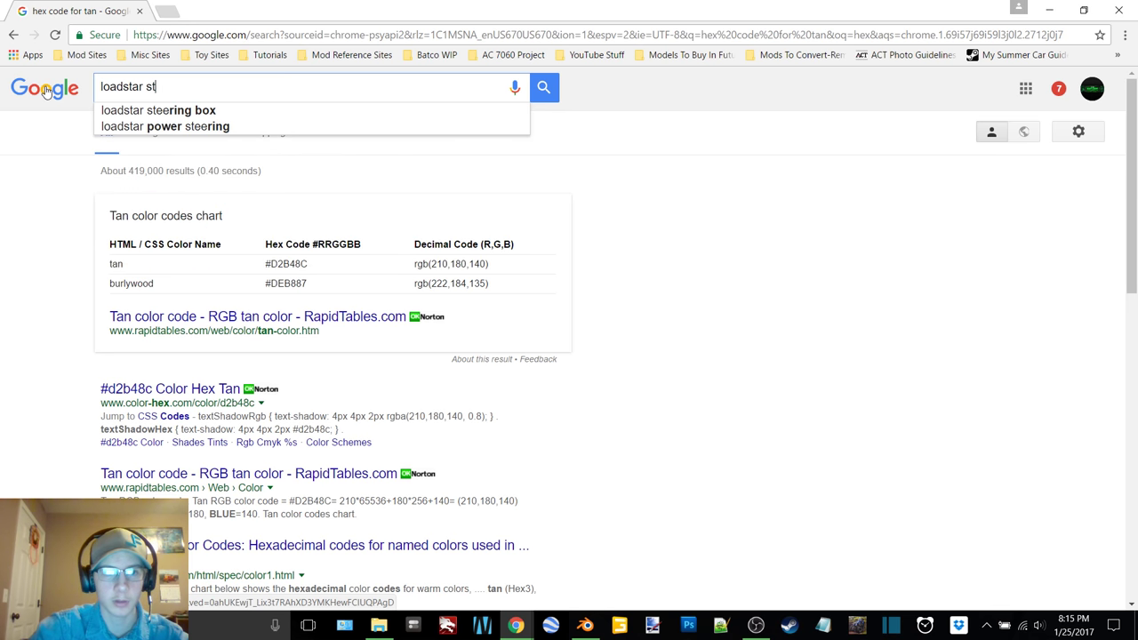
{"action": "type", "text": "interior"}
{"action": "key", "text": "Return"}
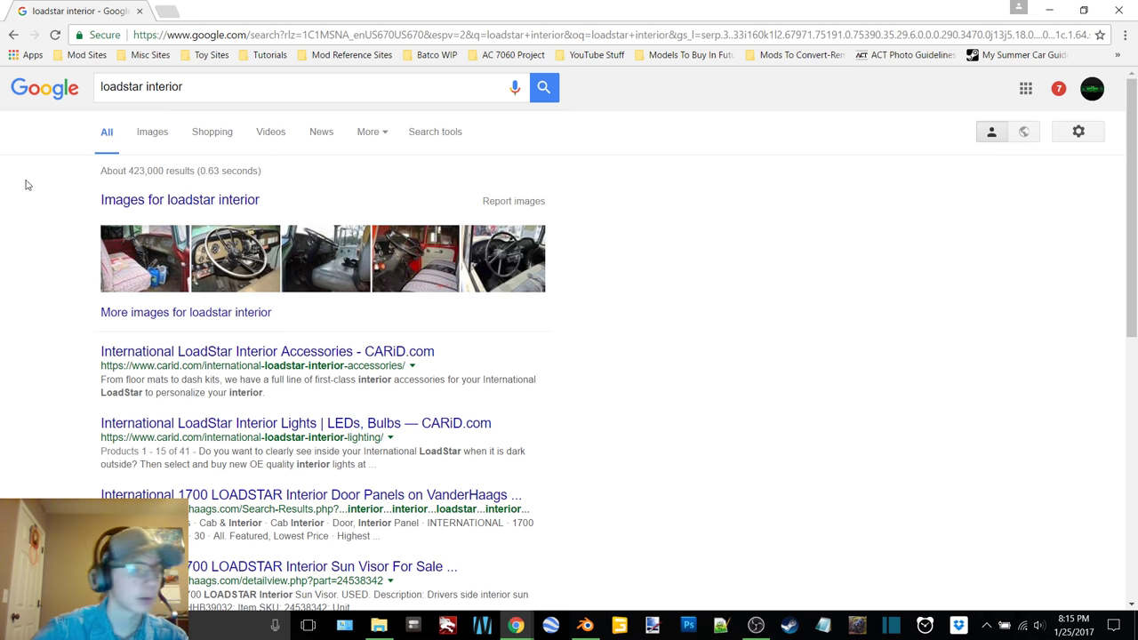
{"action": "left_click", "coordinate": [151, 140]}
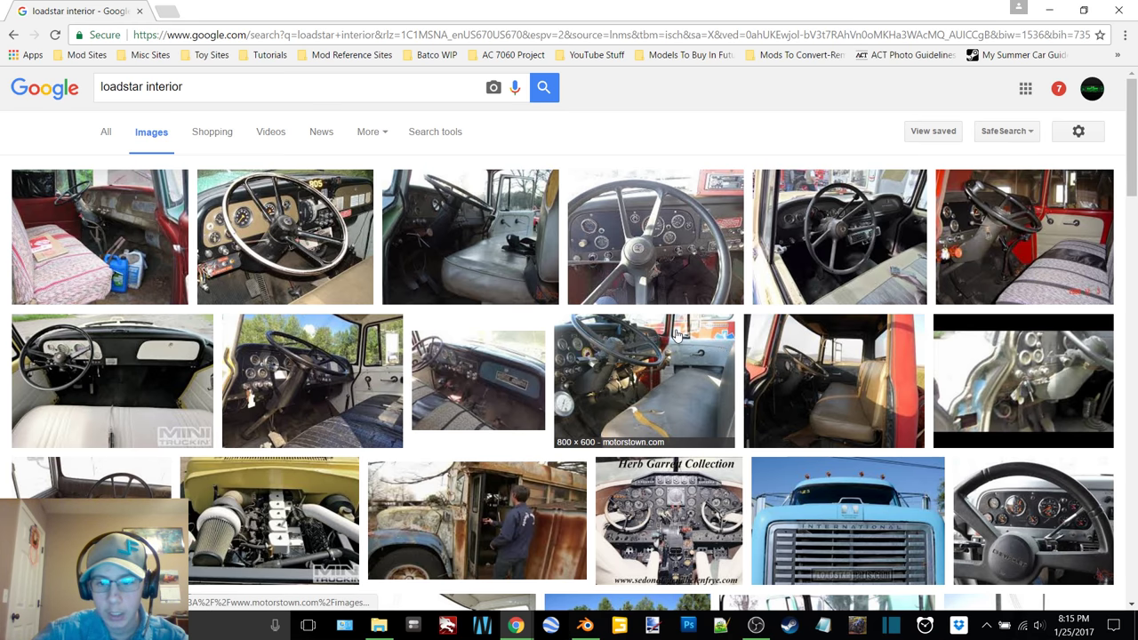
{"action": "left_click", "coordinate": [755, 625]}
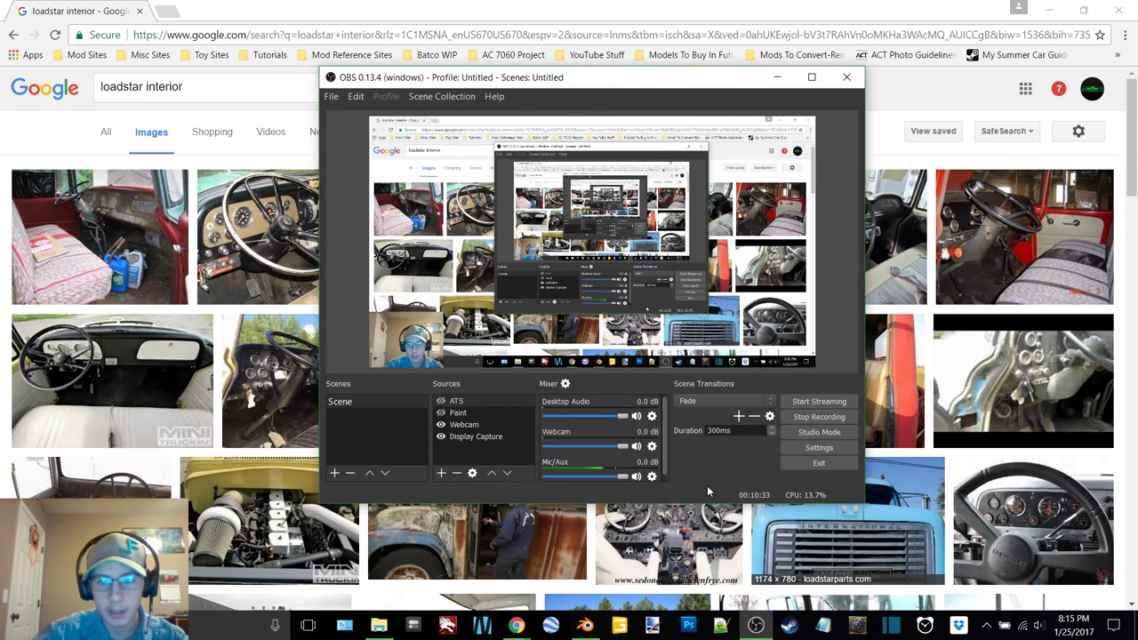
{"action": "left_click", "coordinate": [776, 78]}
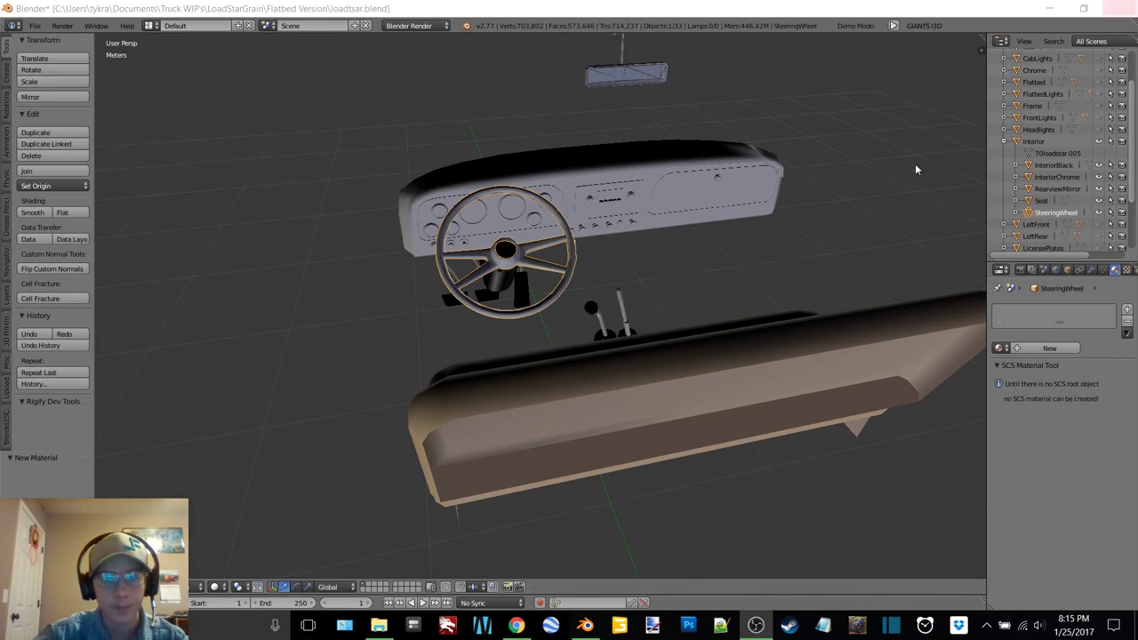
- Add a new material named SteeringWheel to the selected steering wheel and darken its diffuse colour to black
{"action": "left_click", "coordinate": [1045, 347]}
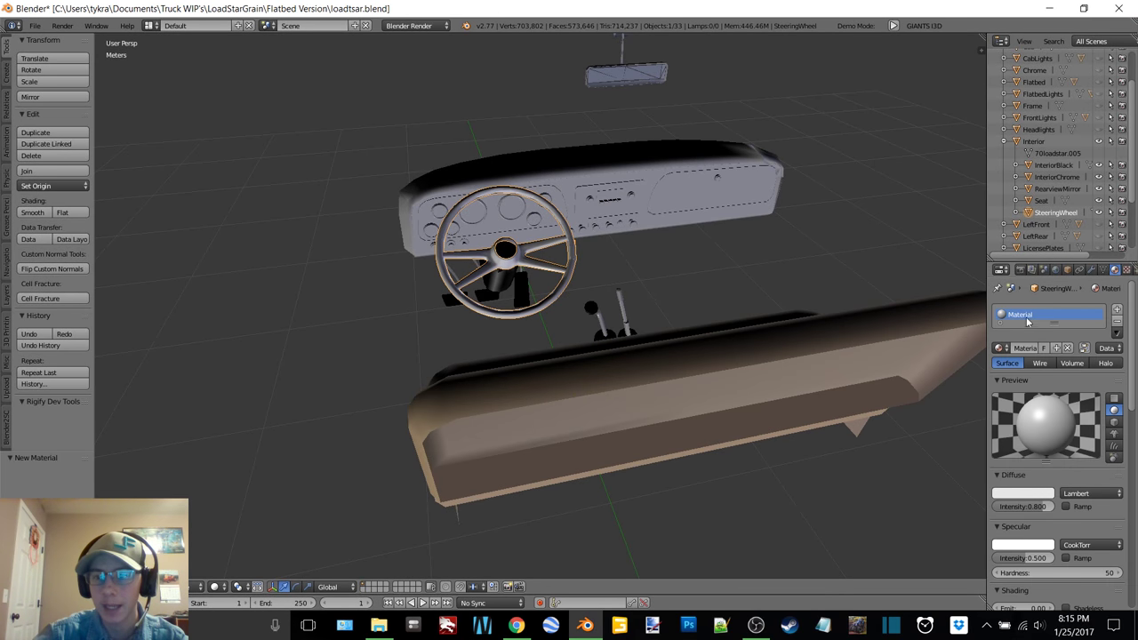
{"action": "type", "text": "S"}
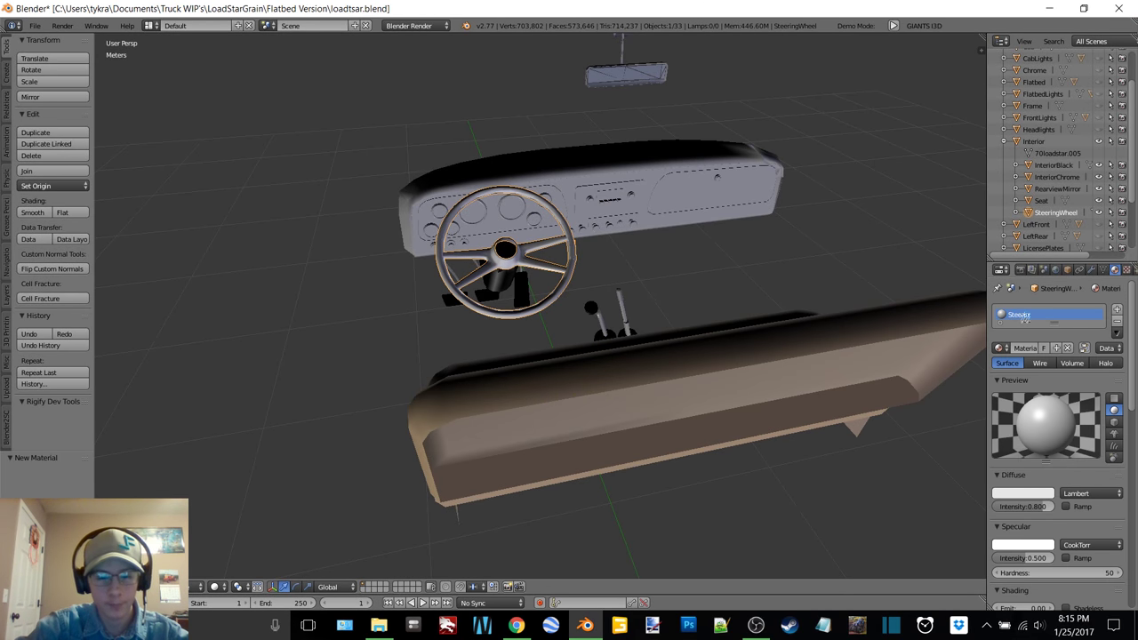
{"action": "type", "text": "teeringWheel"}
{"action": "key", "text": "Return"}
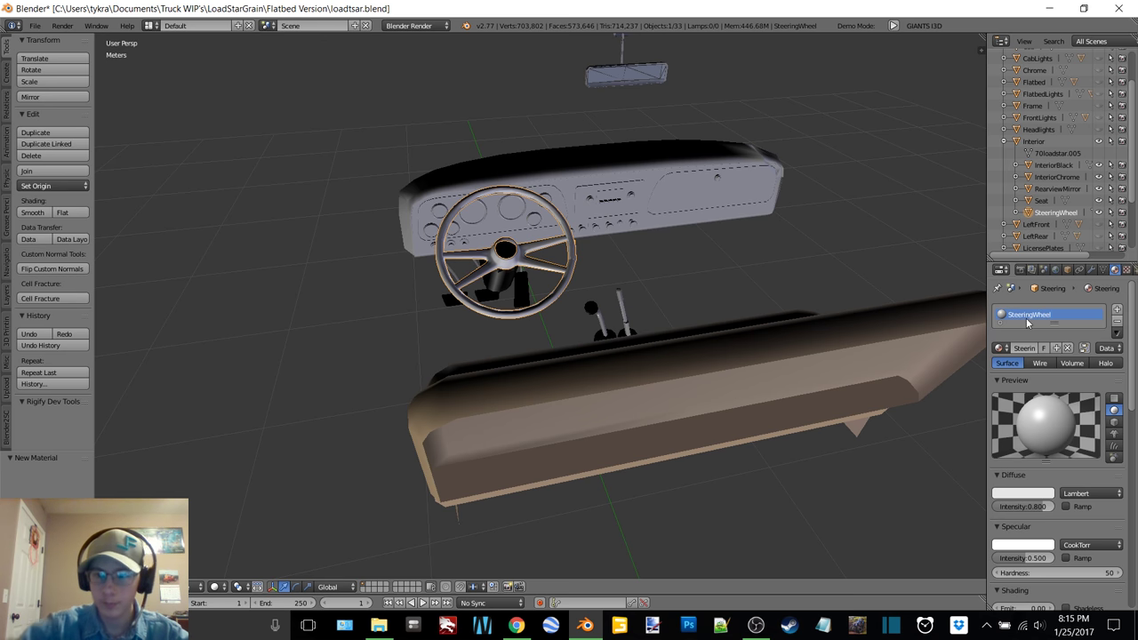
{"action": "left_click", "coordinate": [1022, 493]}
{"action": "left_click_drag", "start_coordinate": [1044, 384], "coordinate": [1045, 421]}
- Give the steering wheel's Logo child object a new material named SWLogo and brighten its diffuse colour to full white
{"action": "middle_click_drag", "start_coordinate": [680, 224], "coordinate": [765, 211]}
{"action": "left_click", "coordinate": [1016, 213]}
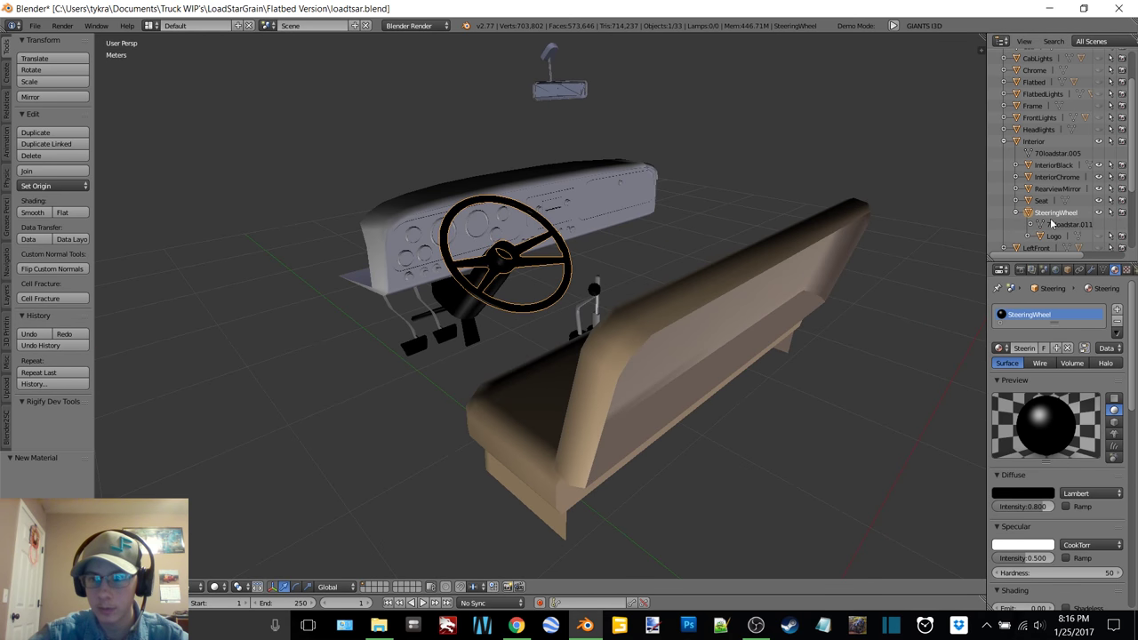
{"action": "left_click", "coordinate": [1055, 237]}
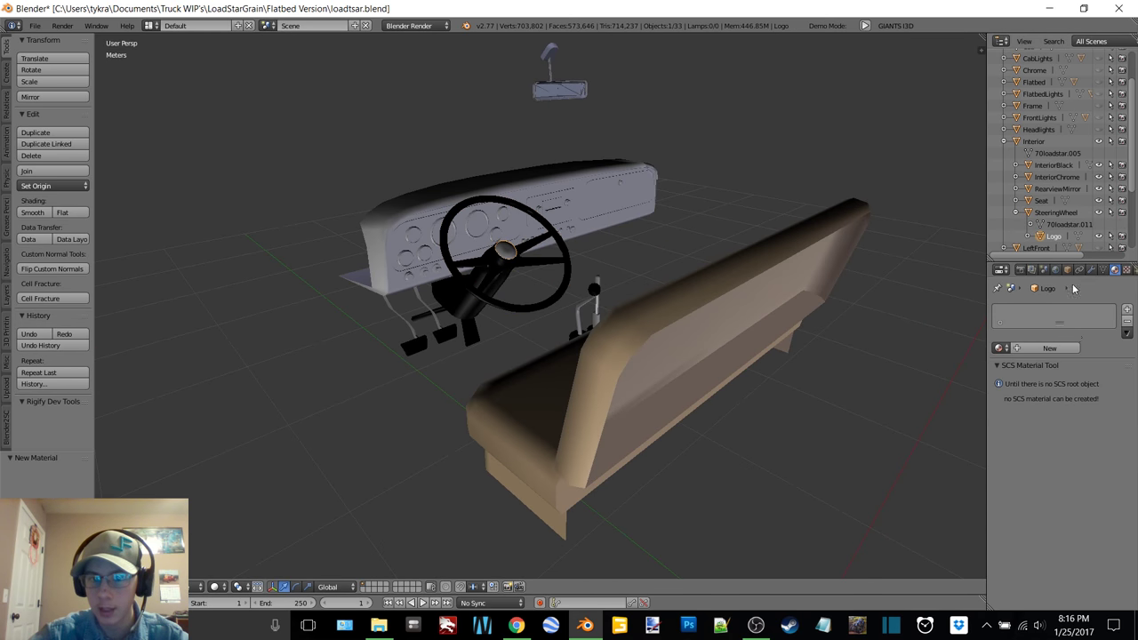
{"action": "type", "text": "SWLogo"}
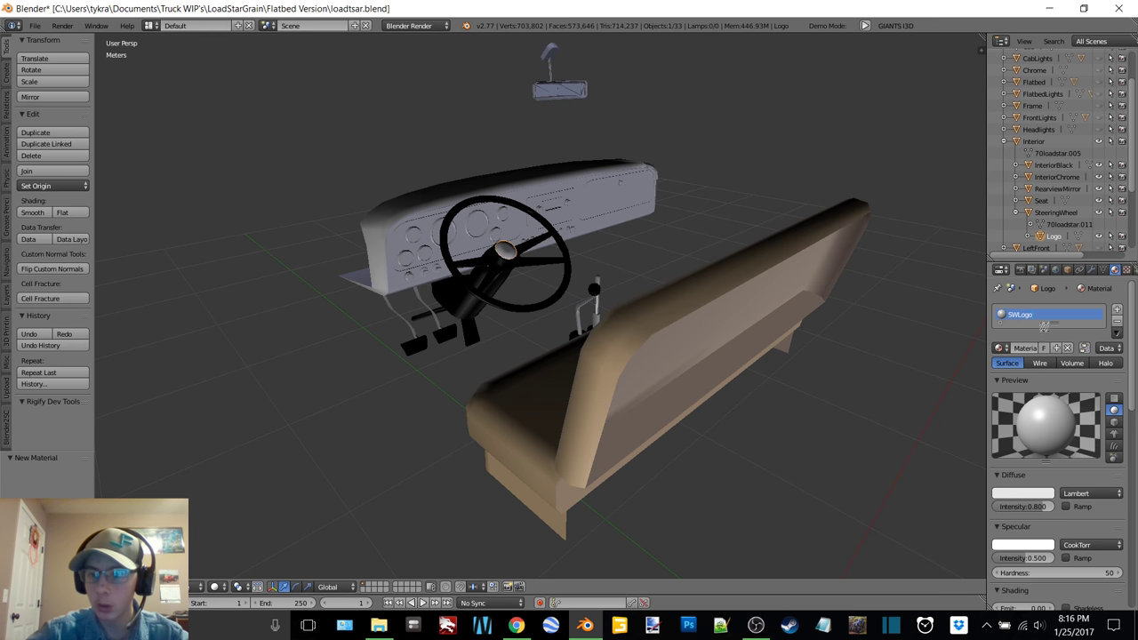
{"action": "left_click", "coordinate": [1011, 497]}
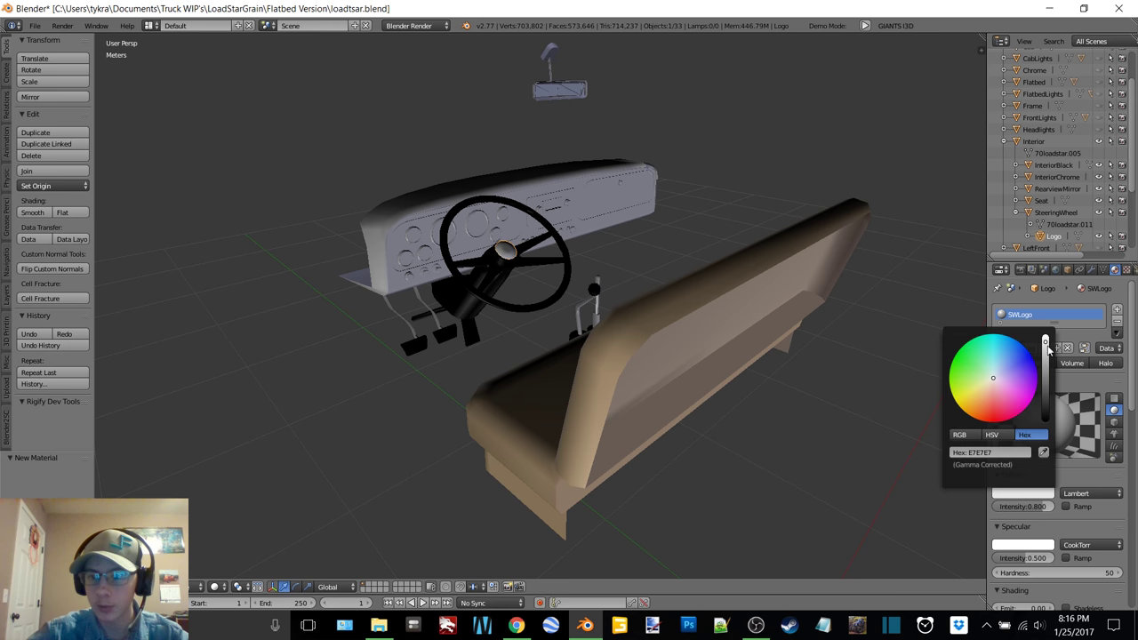
{"action": "left_click_drag", "start_coordinate": [1047, 349], "coordinate": [1045, 338]}
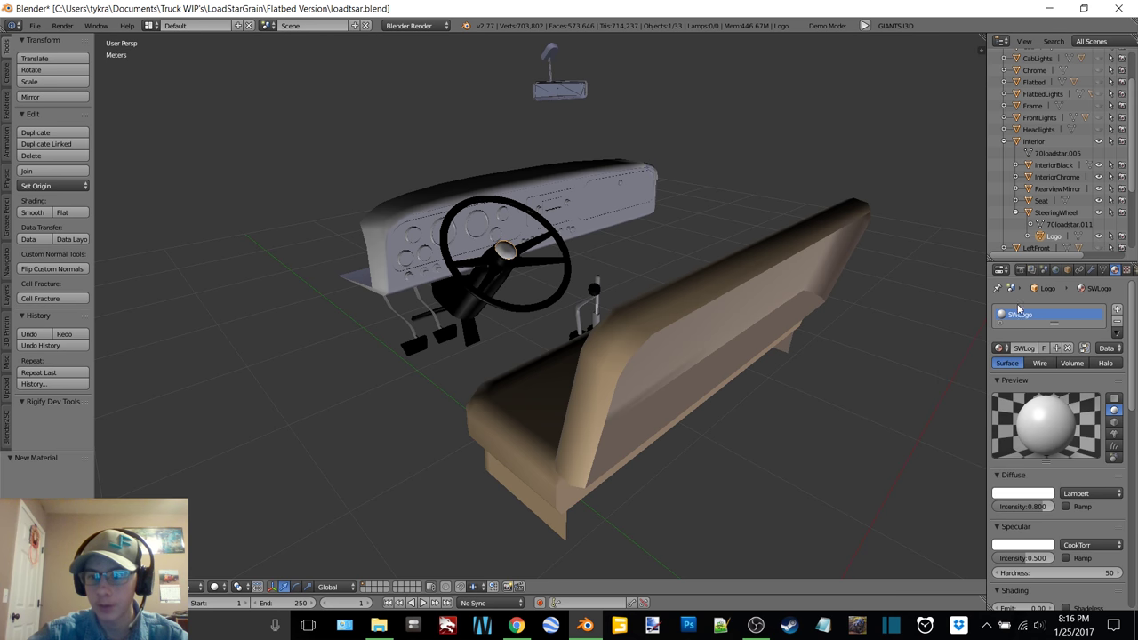
- Deselect all objects in the cab interior scene
{"action": "middle_click_drag", "start_coordinate": [562, 207], "coordinate": [590, 213]}
{"action": "scroll", "coordinate": [501, 204], "scroll_direction": "down", "scroll_amount": 3}
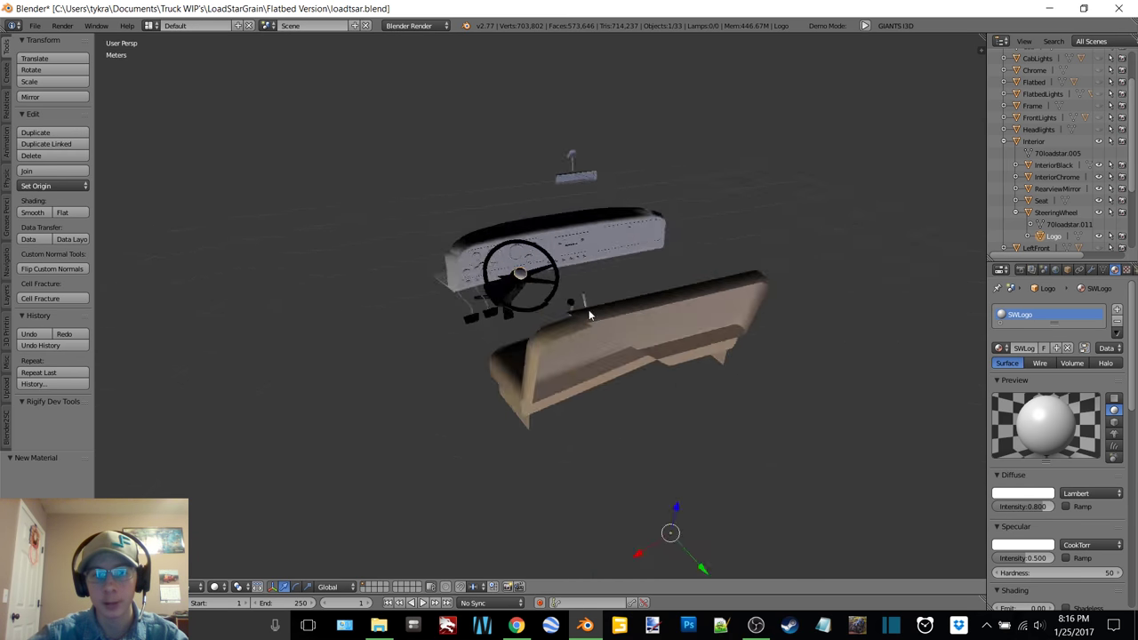
{"action": "scroll", "coordinate": [638, 287], "scroll_direction": "up", "scroll_amount": 5}
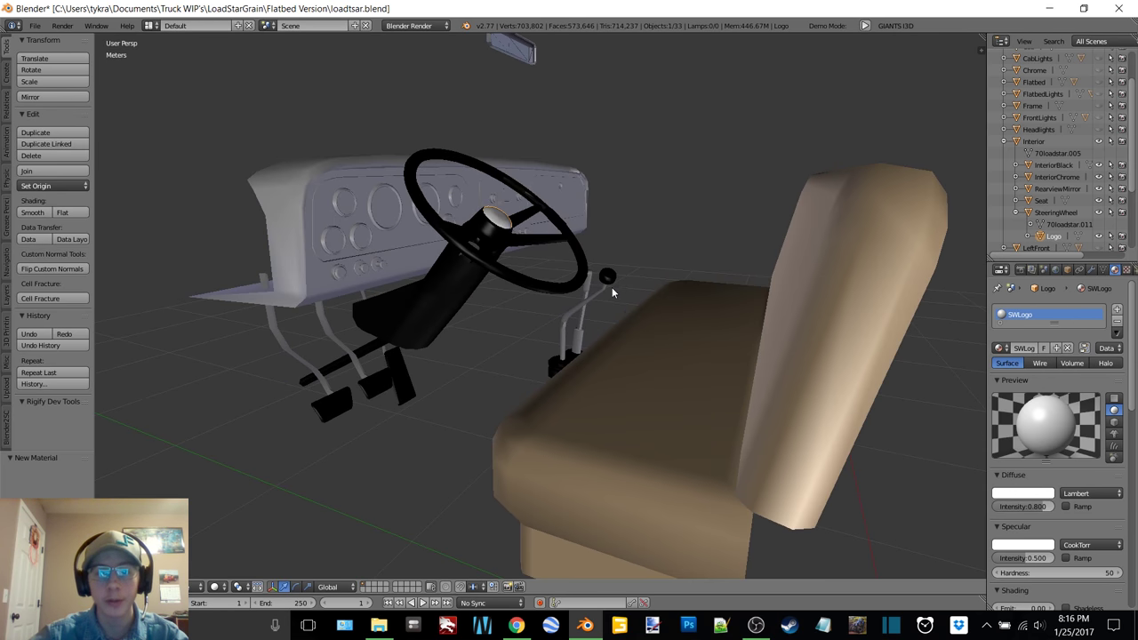
{"action": "scroll", "coordinate": [610, 286], "scroll_direction": "down", "scroll_amount": 4}
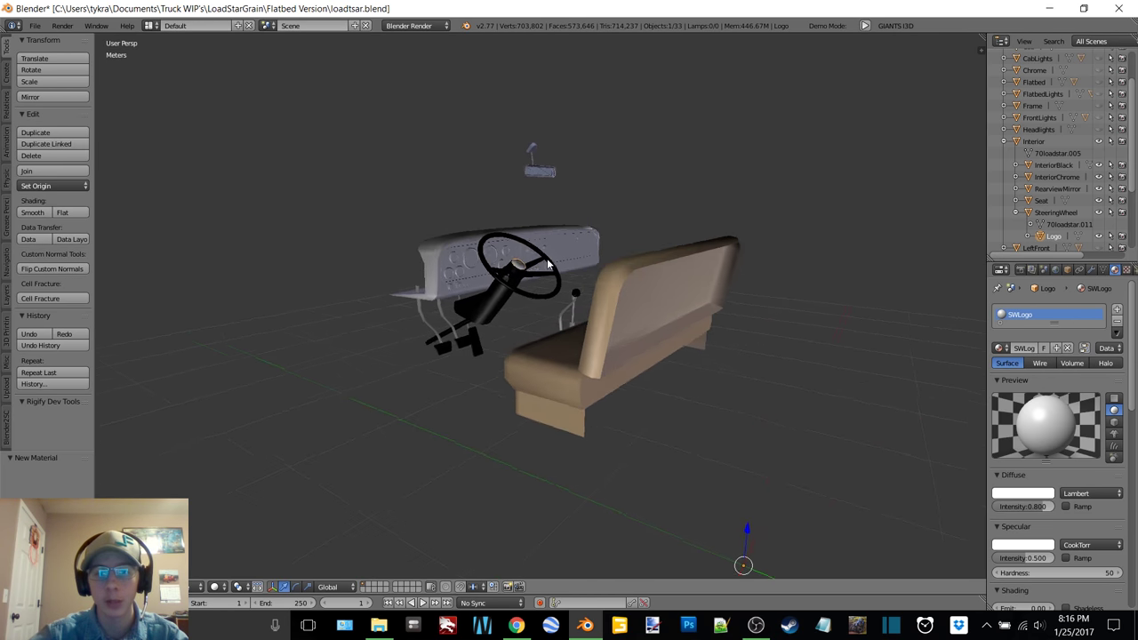
{"action": "key", "text": "a"}
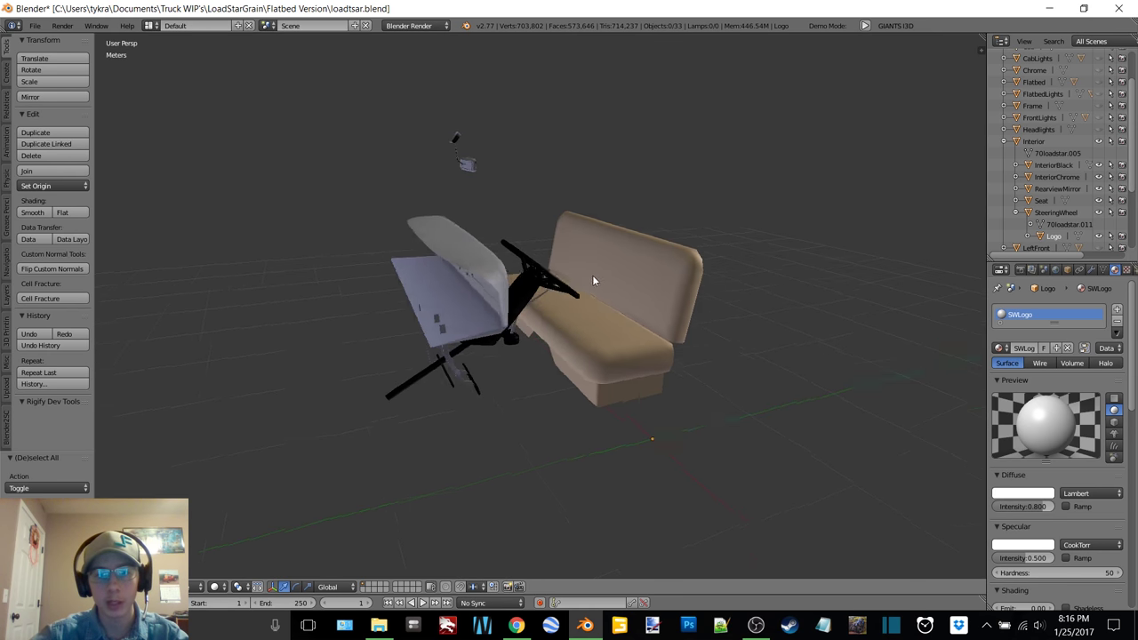